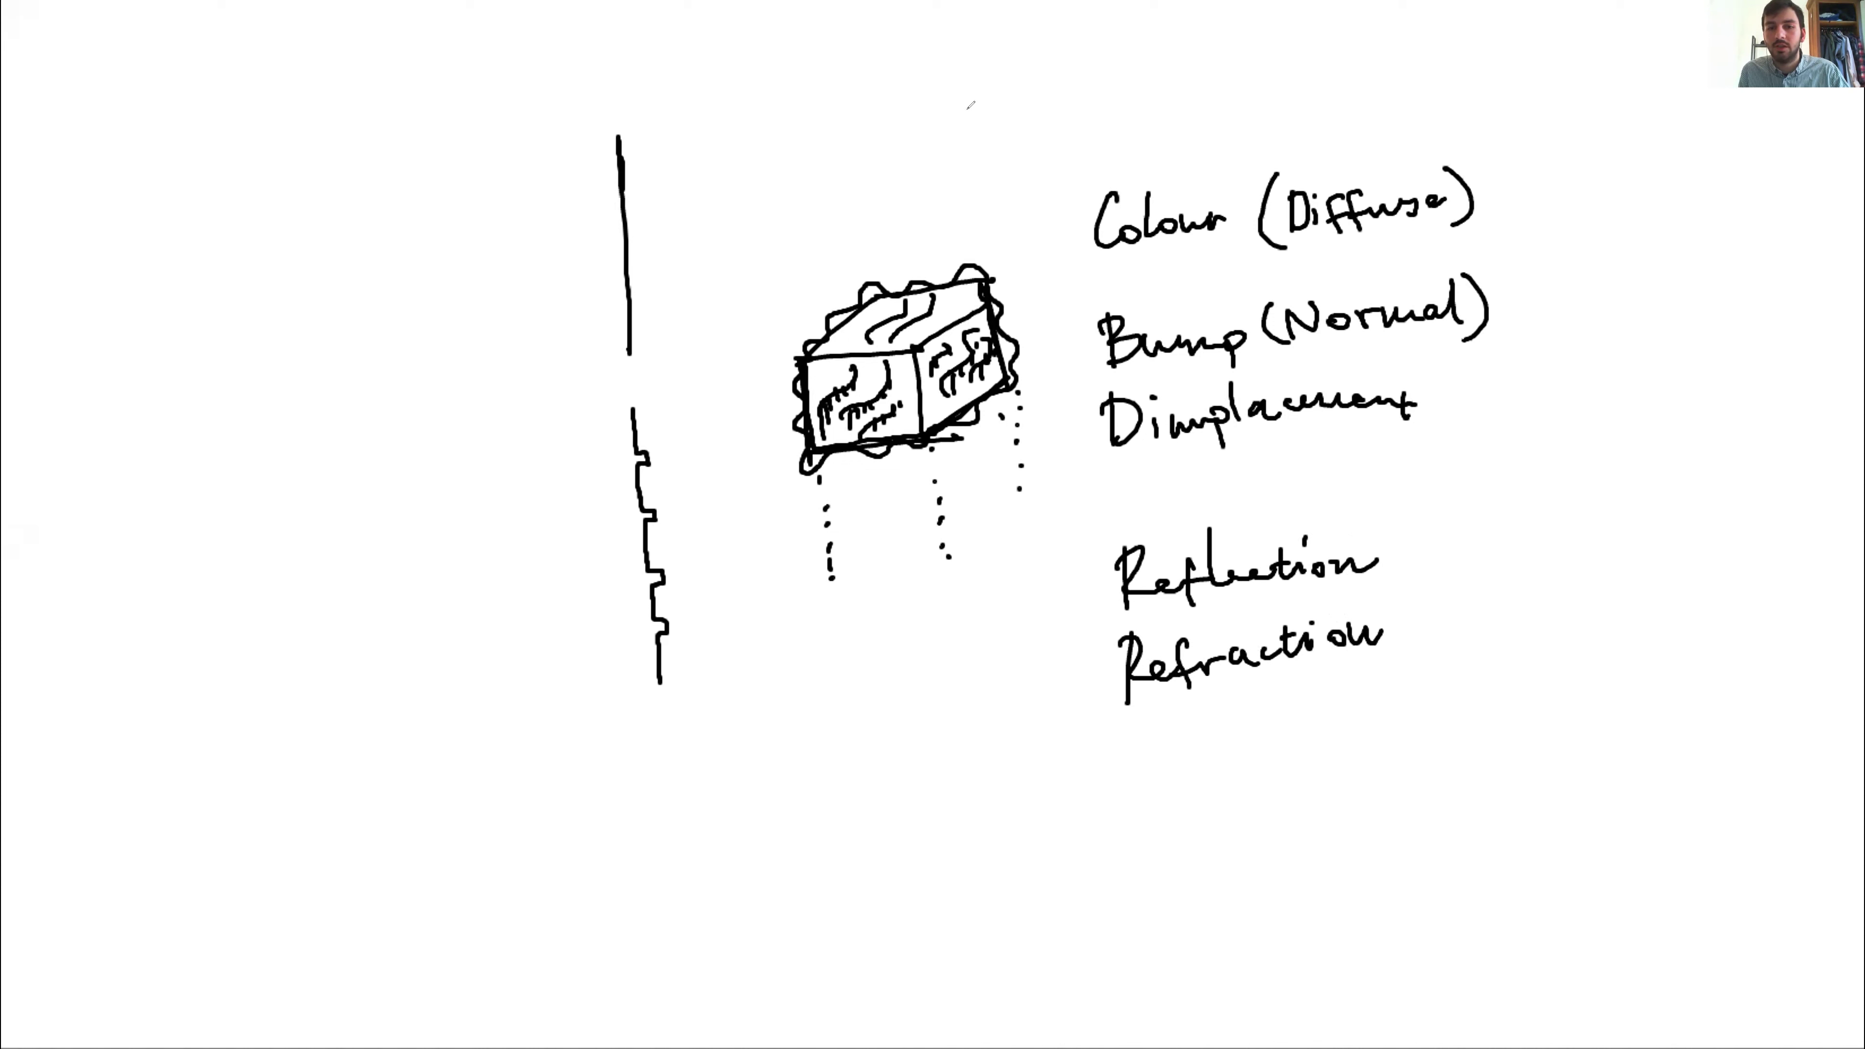
Sketch a reflected light ray bouncing off the textured box and a refracted ray passing down through it.
mouse_move(998, 120)
mouse_down()
mouse_move(917, 302)
mouse_move(801, 209)
mouse_move(831, 234)
mouse_move(845, 217)
mouse_up()
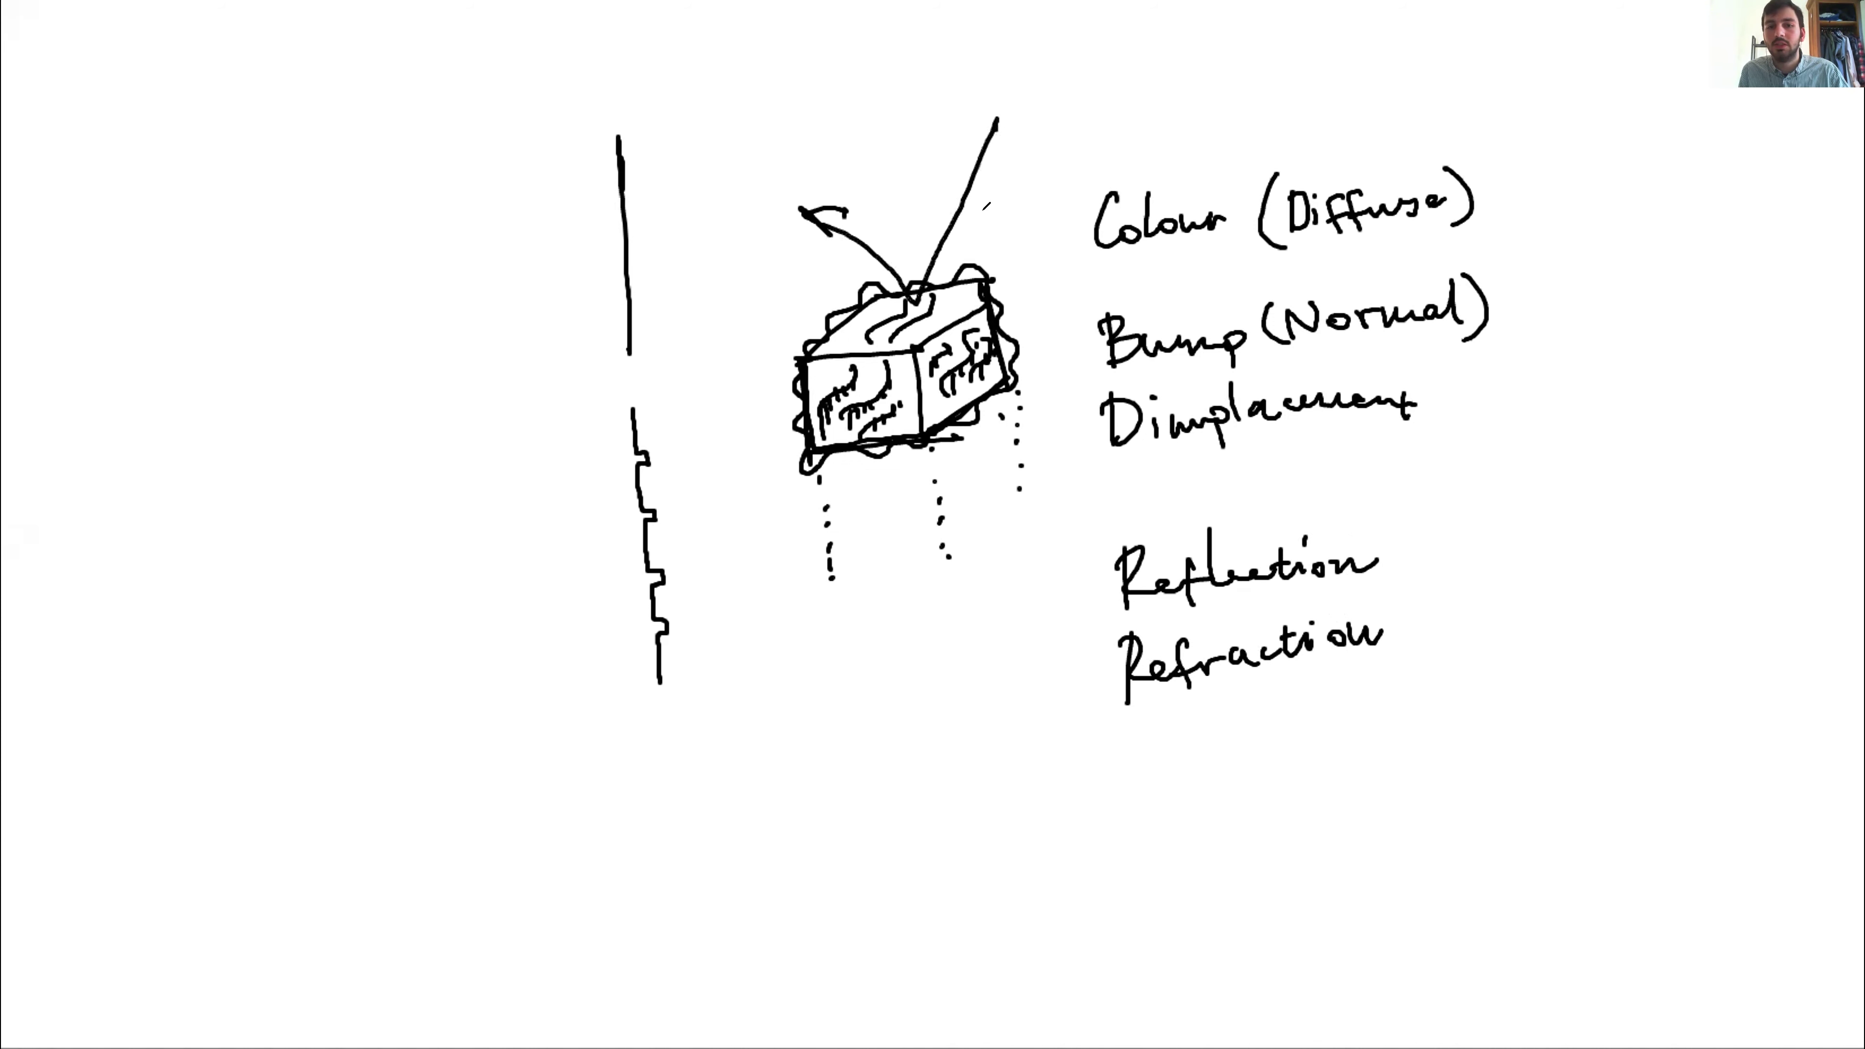
mouse_move(1024, 123)
mouse_down()
mouse_move(899, 389)
mouse_move(900, 618)
mouse_move(922, 622)
mouse_up()
drag(928, 352, 924, 433)
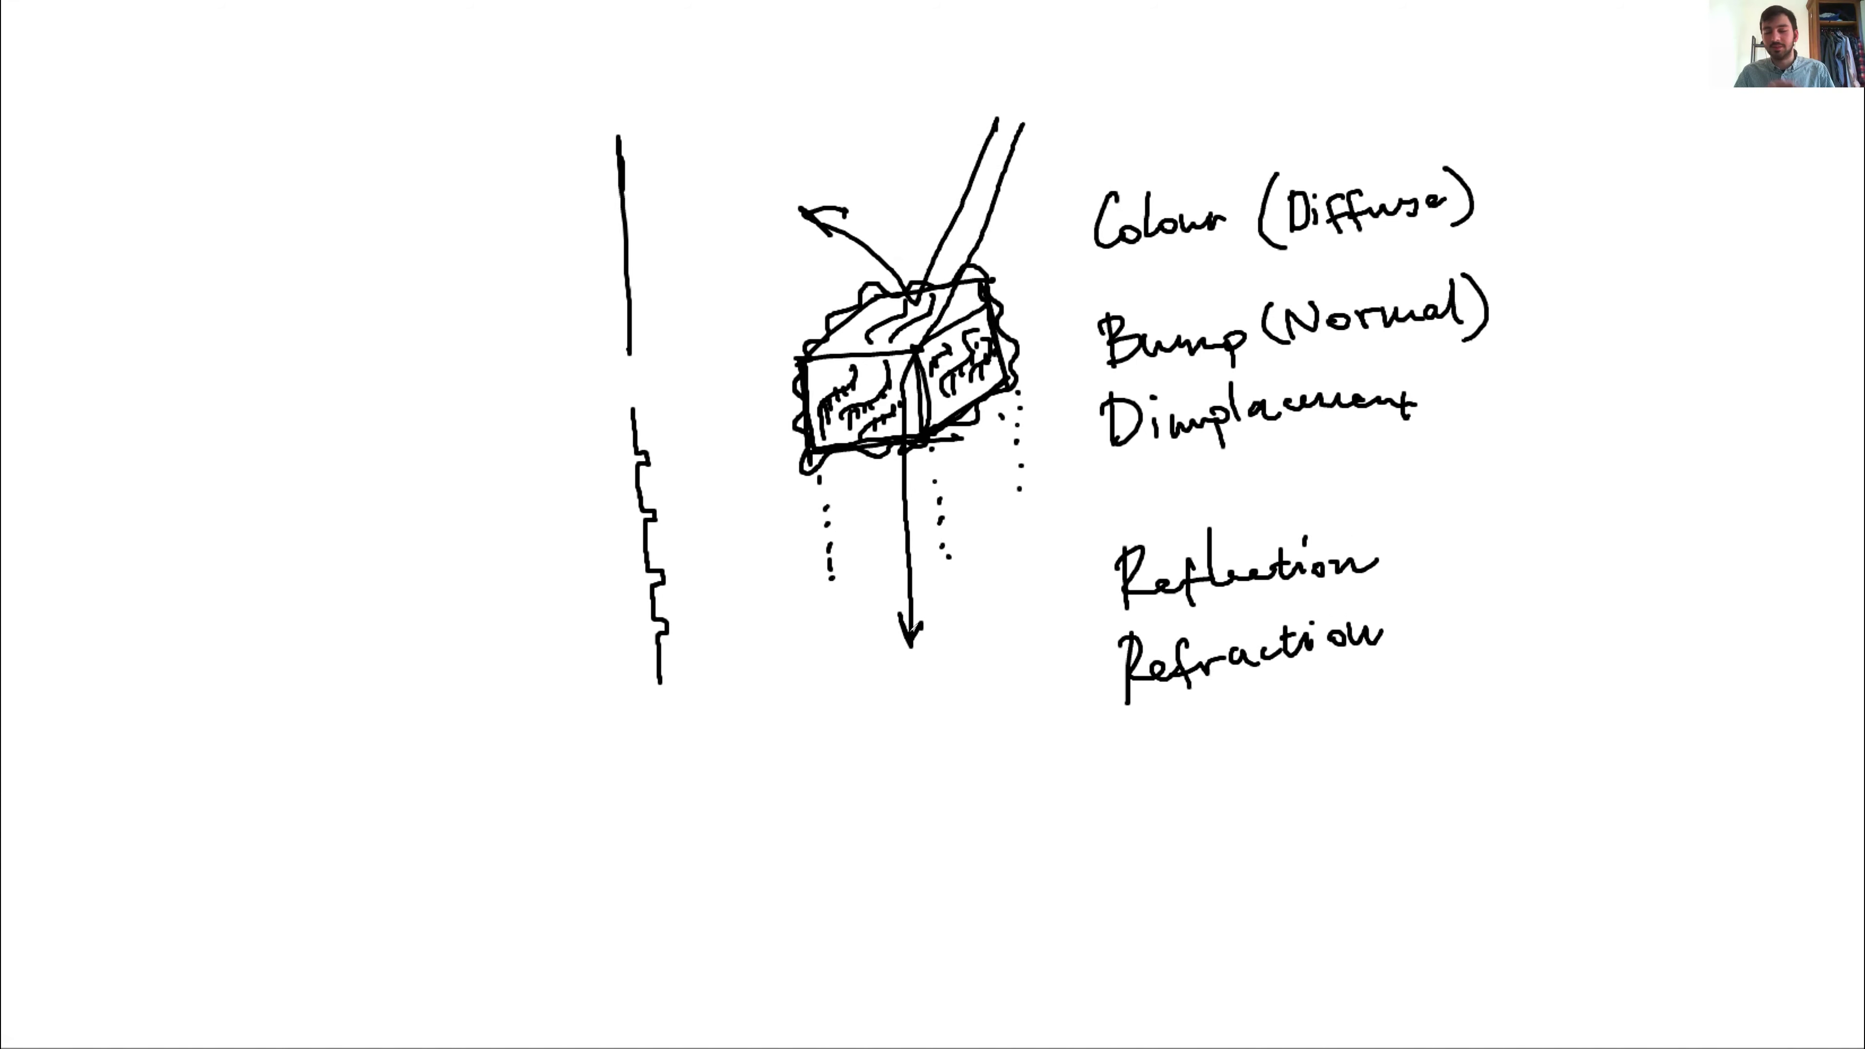
Check the 3D Model folder in Google Drive, dismiss its upload notice, and switch to the Rhino model.
key(alt+Tab)
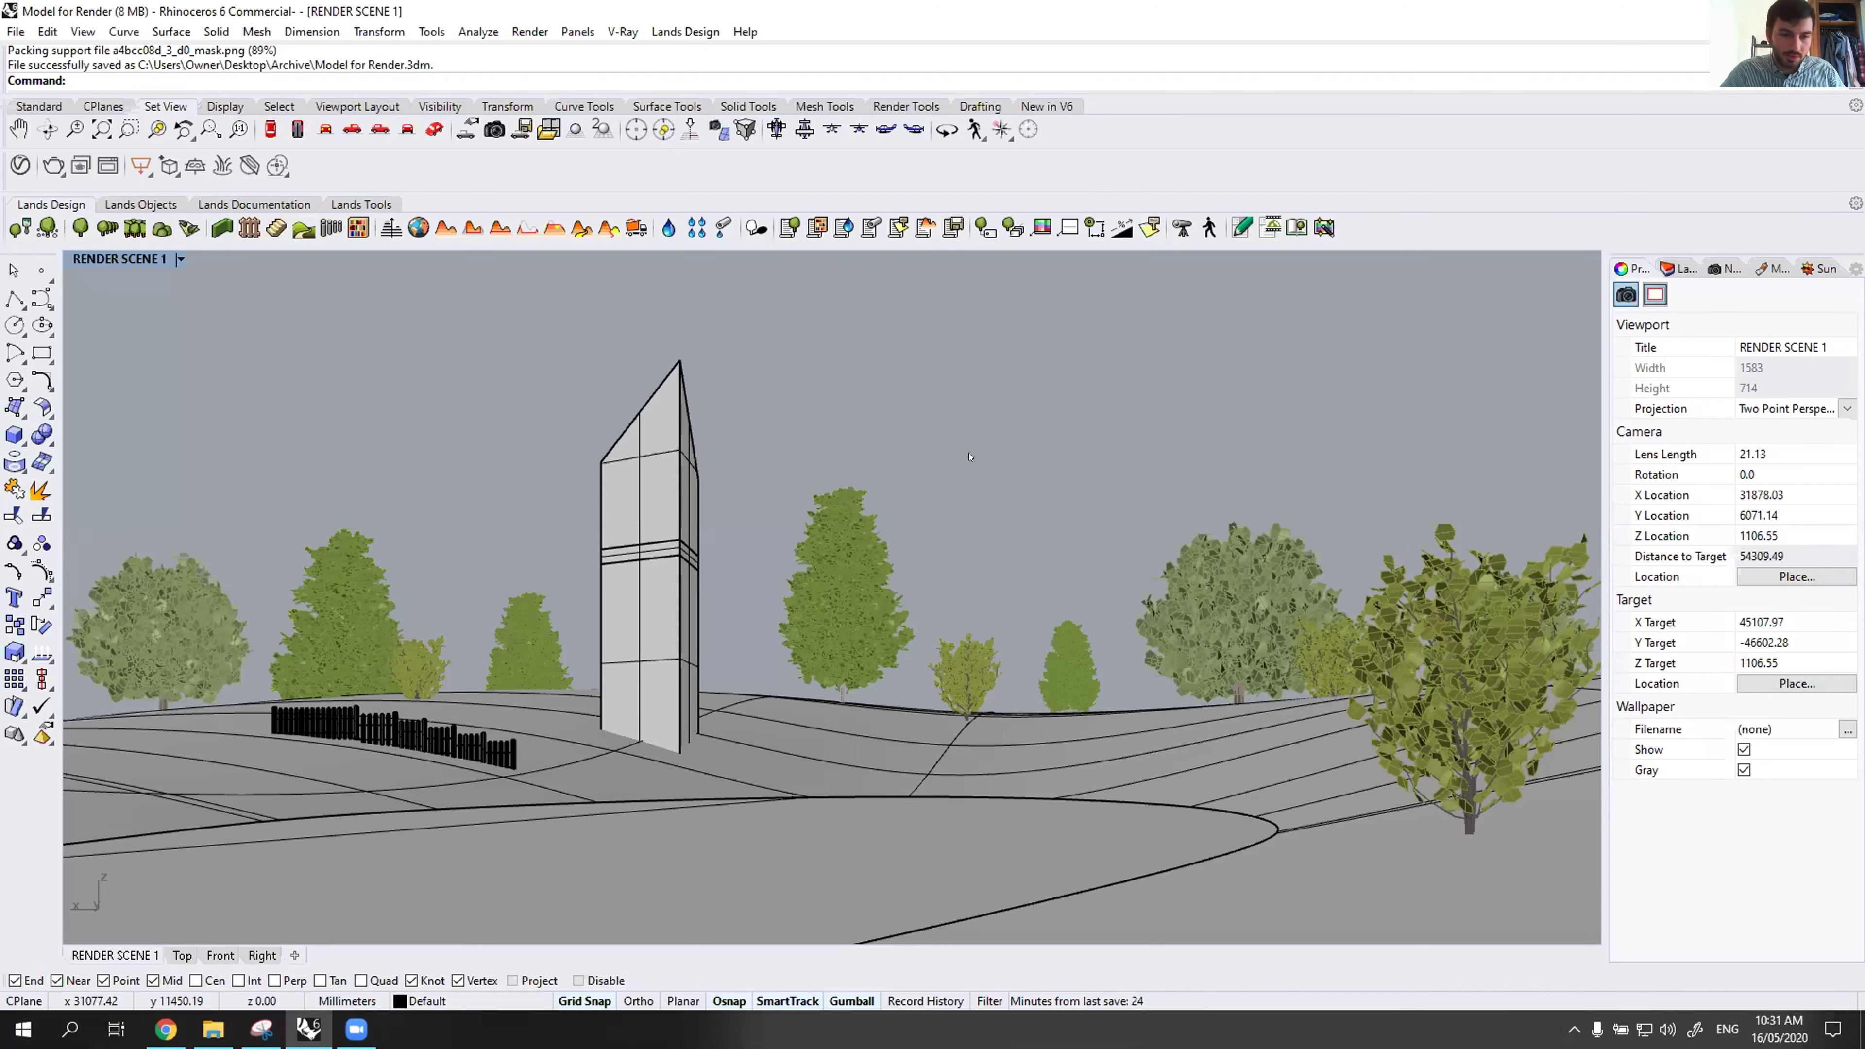
key(alt+Tab)
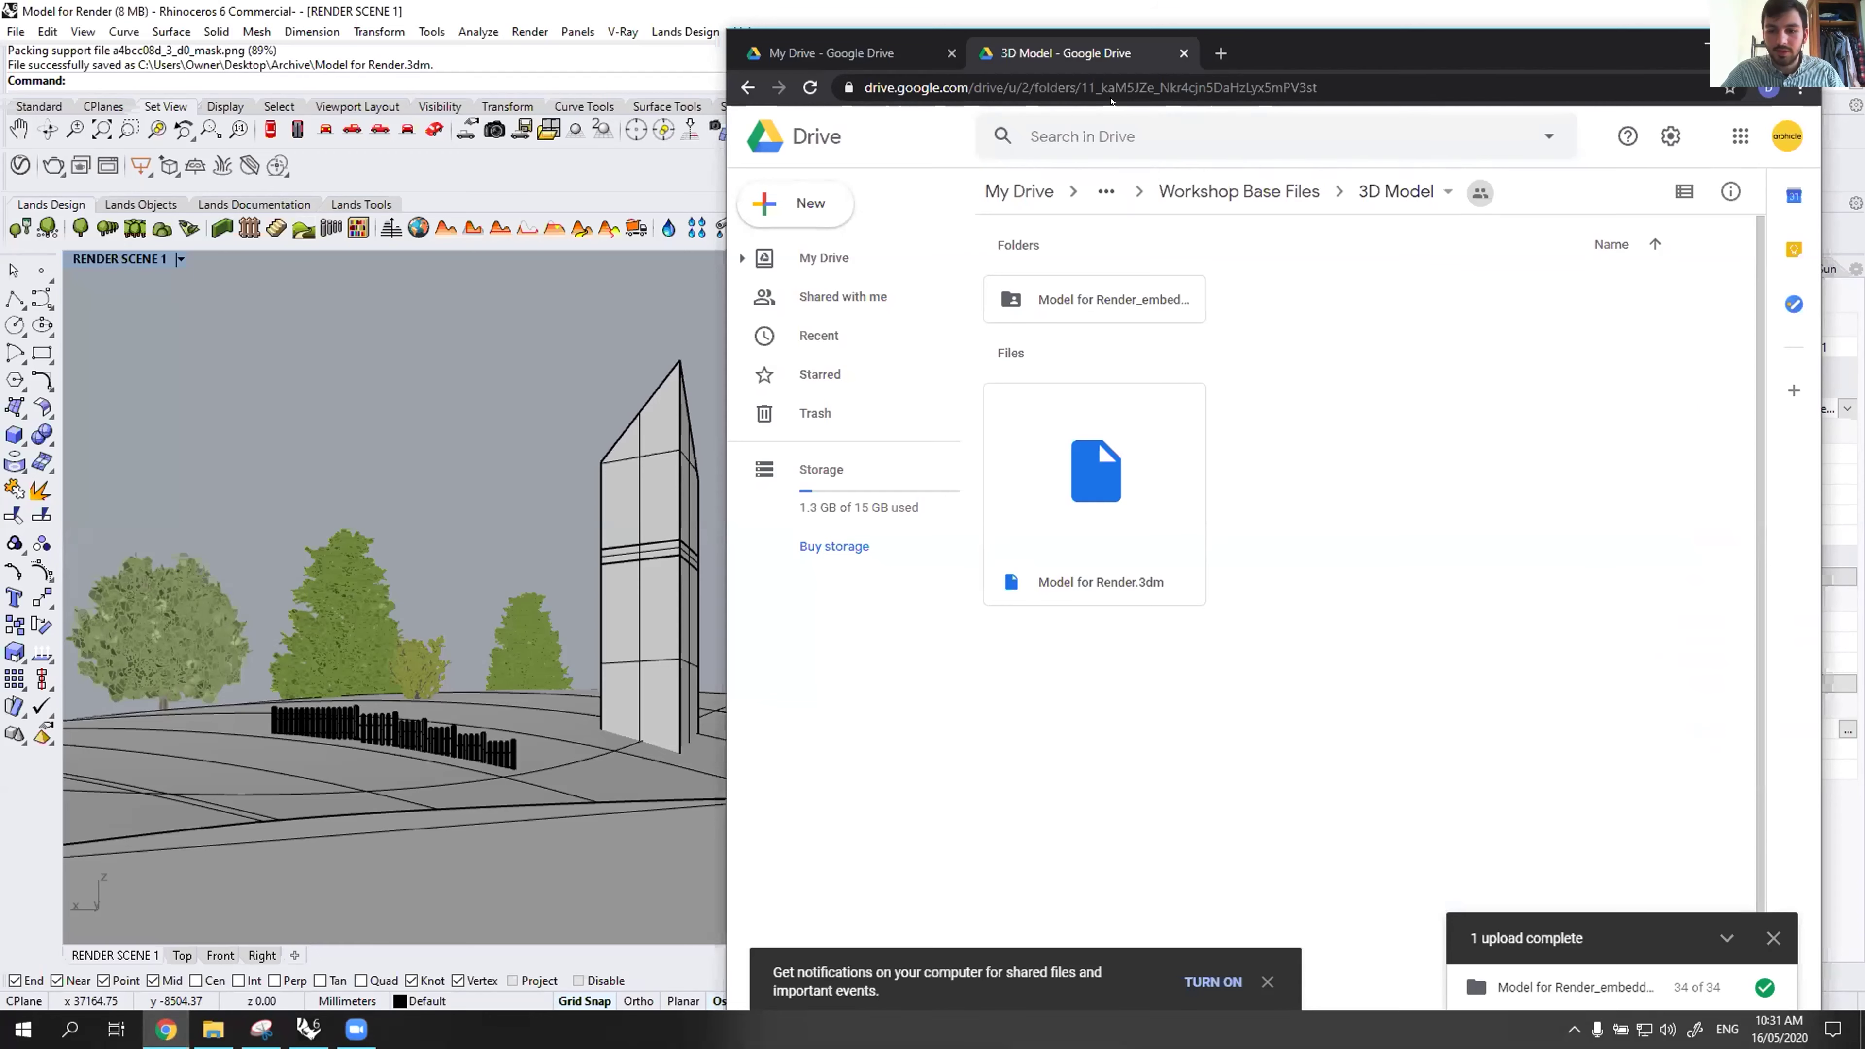
click(1771, 939)
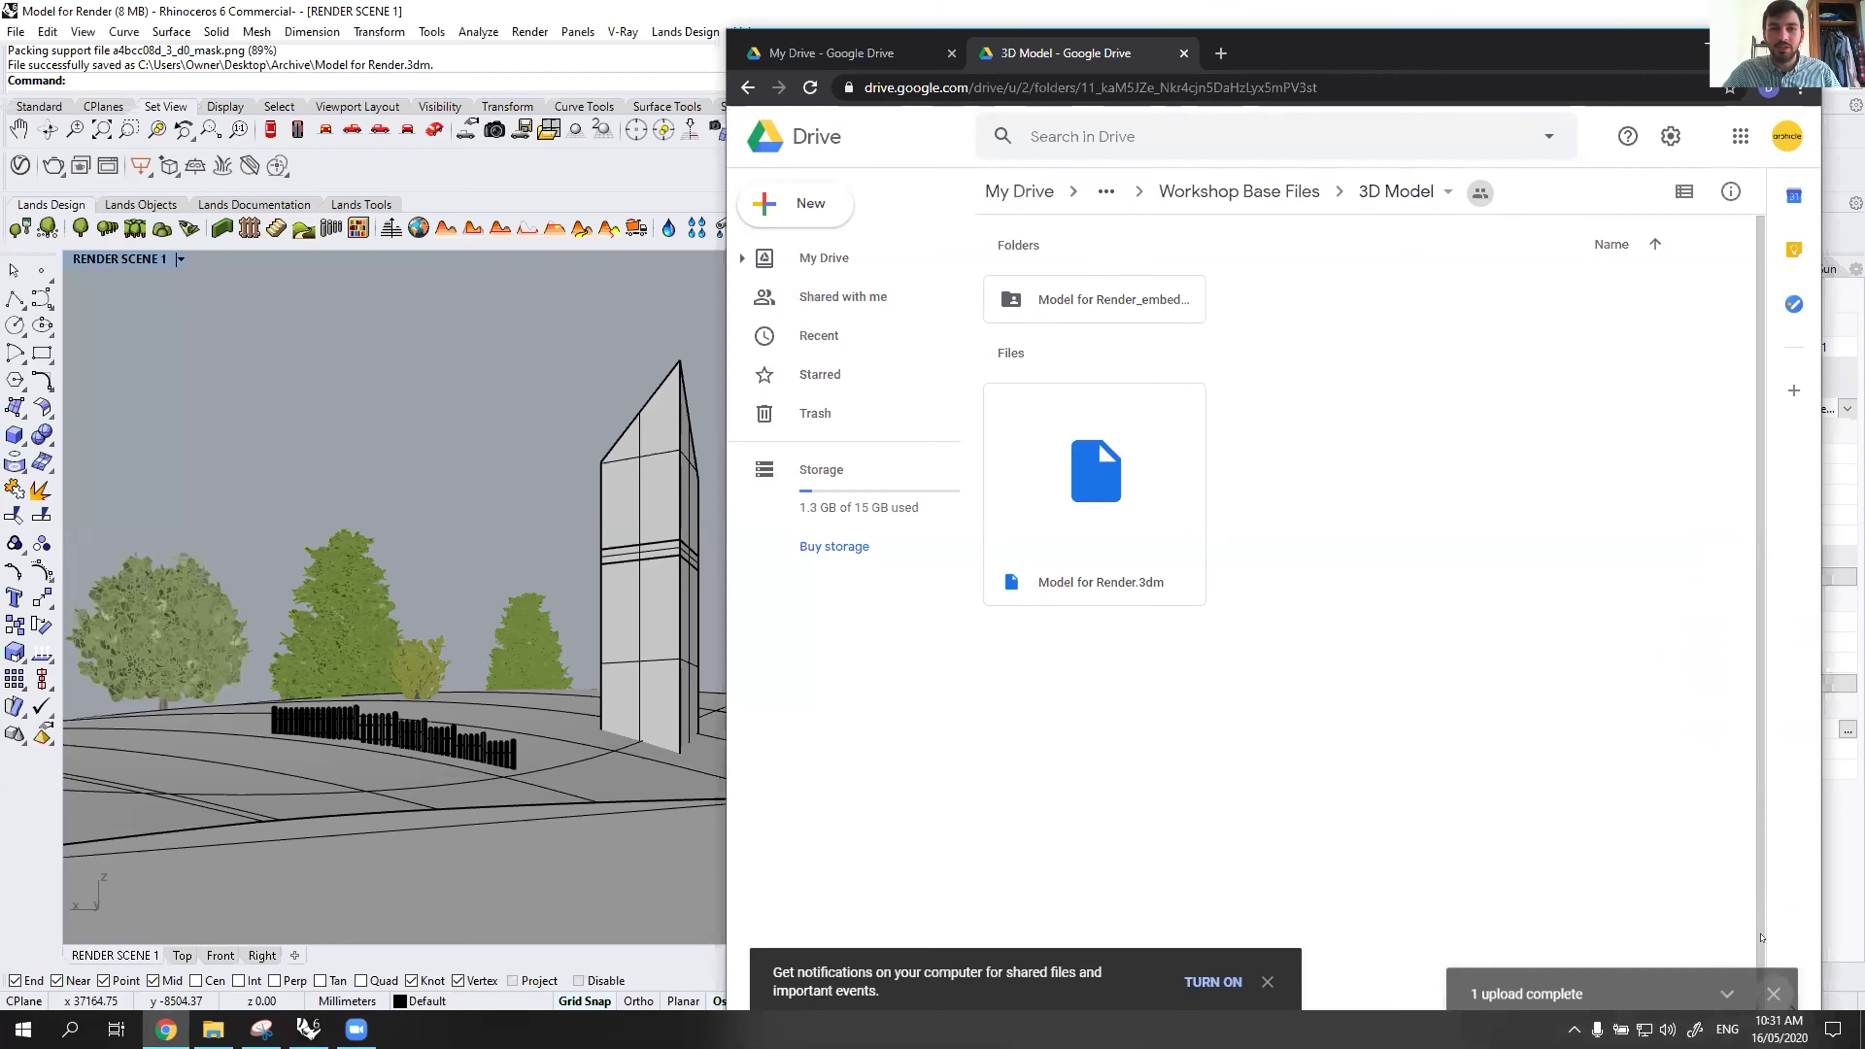
key(alt+Tab)
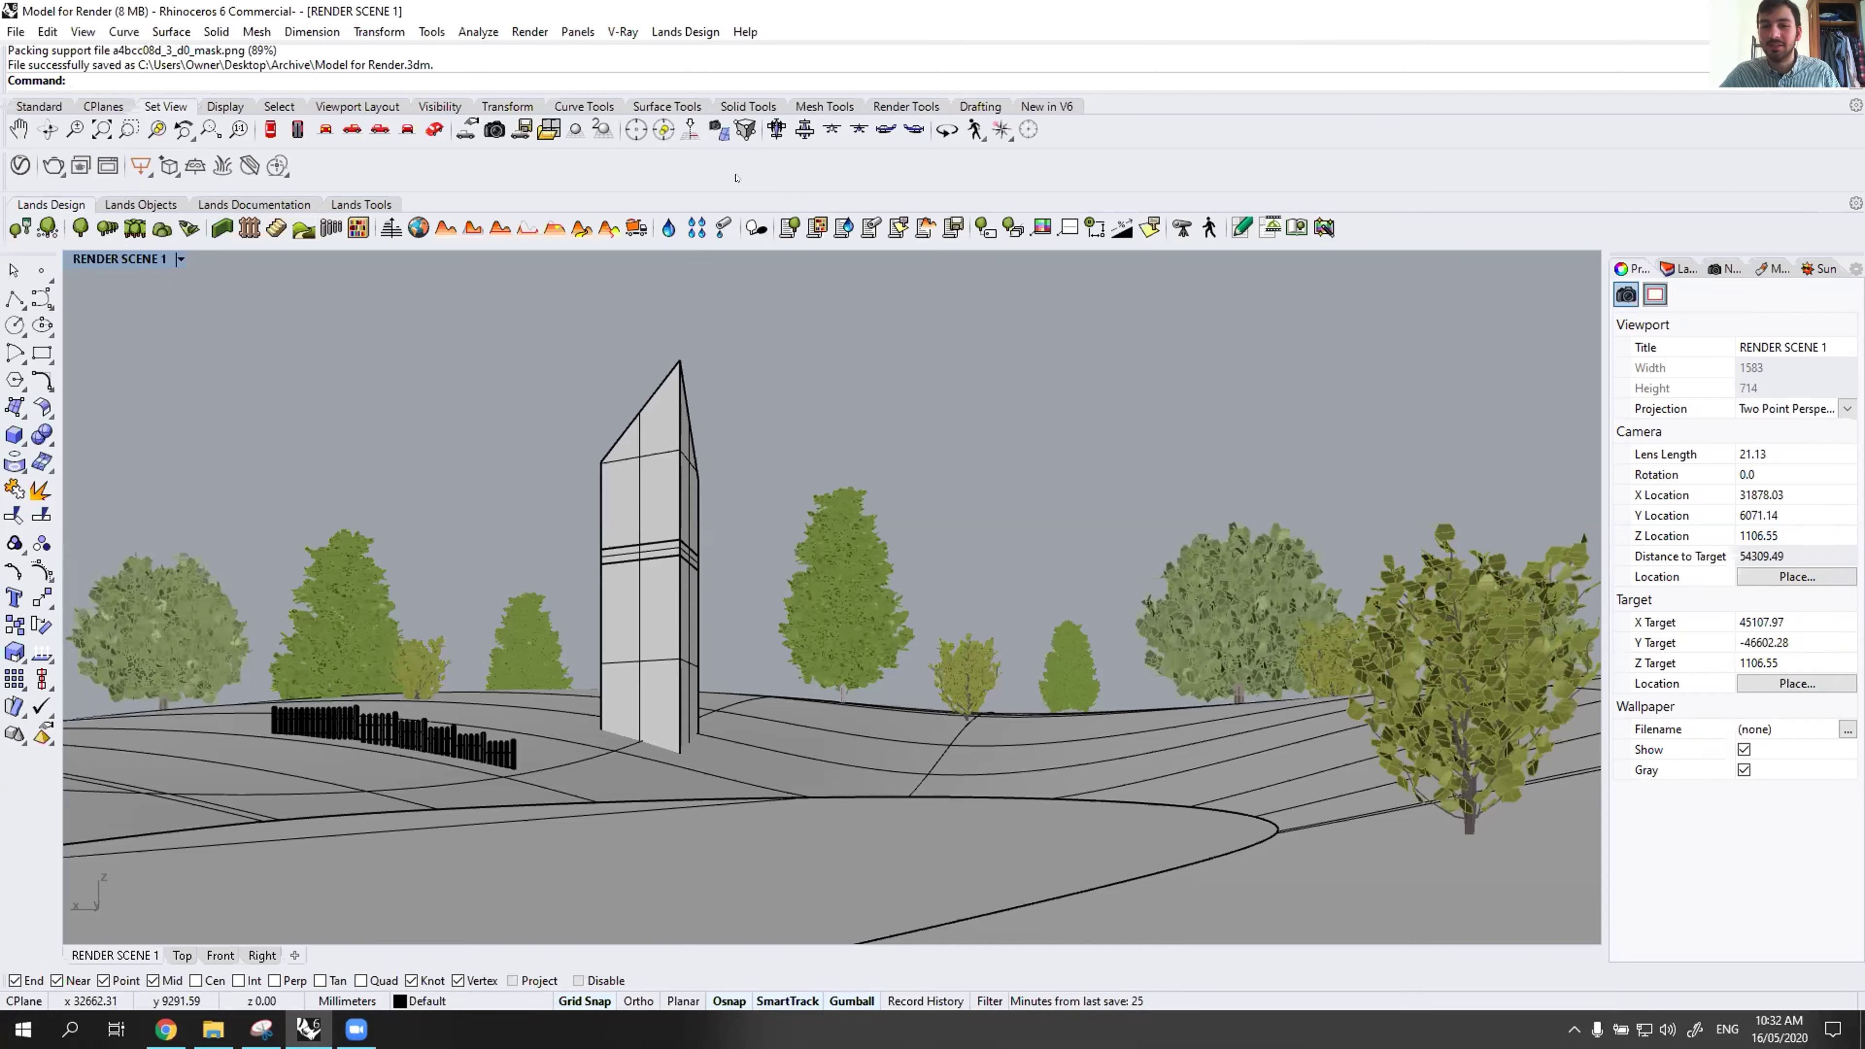
Hide the Trees layer in the Rhino model.
click(1680, 269)
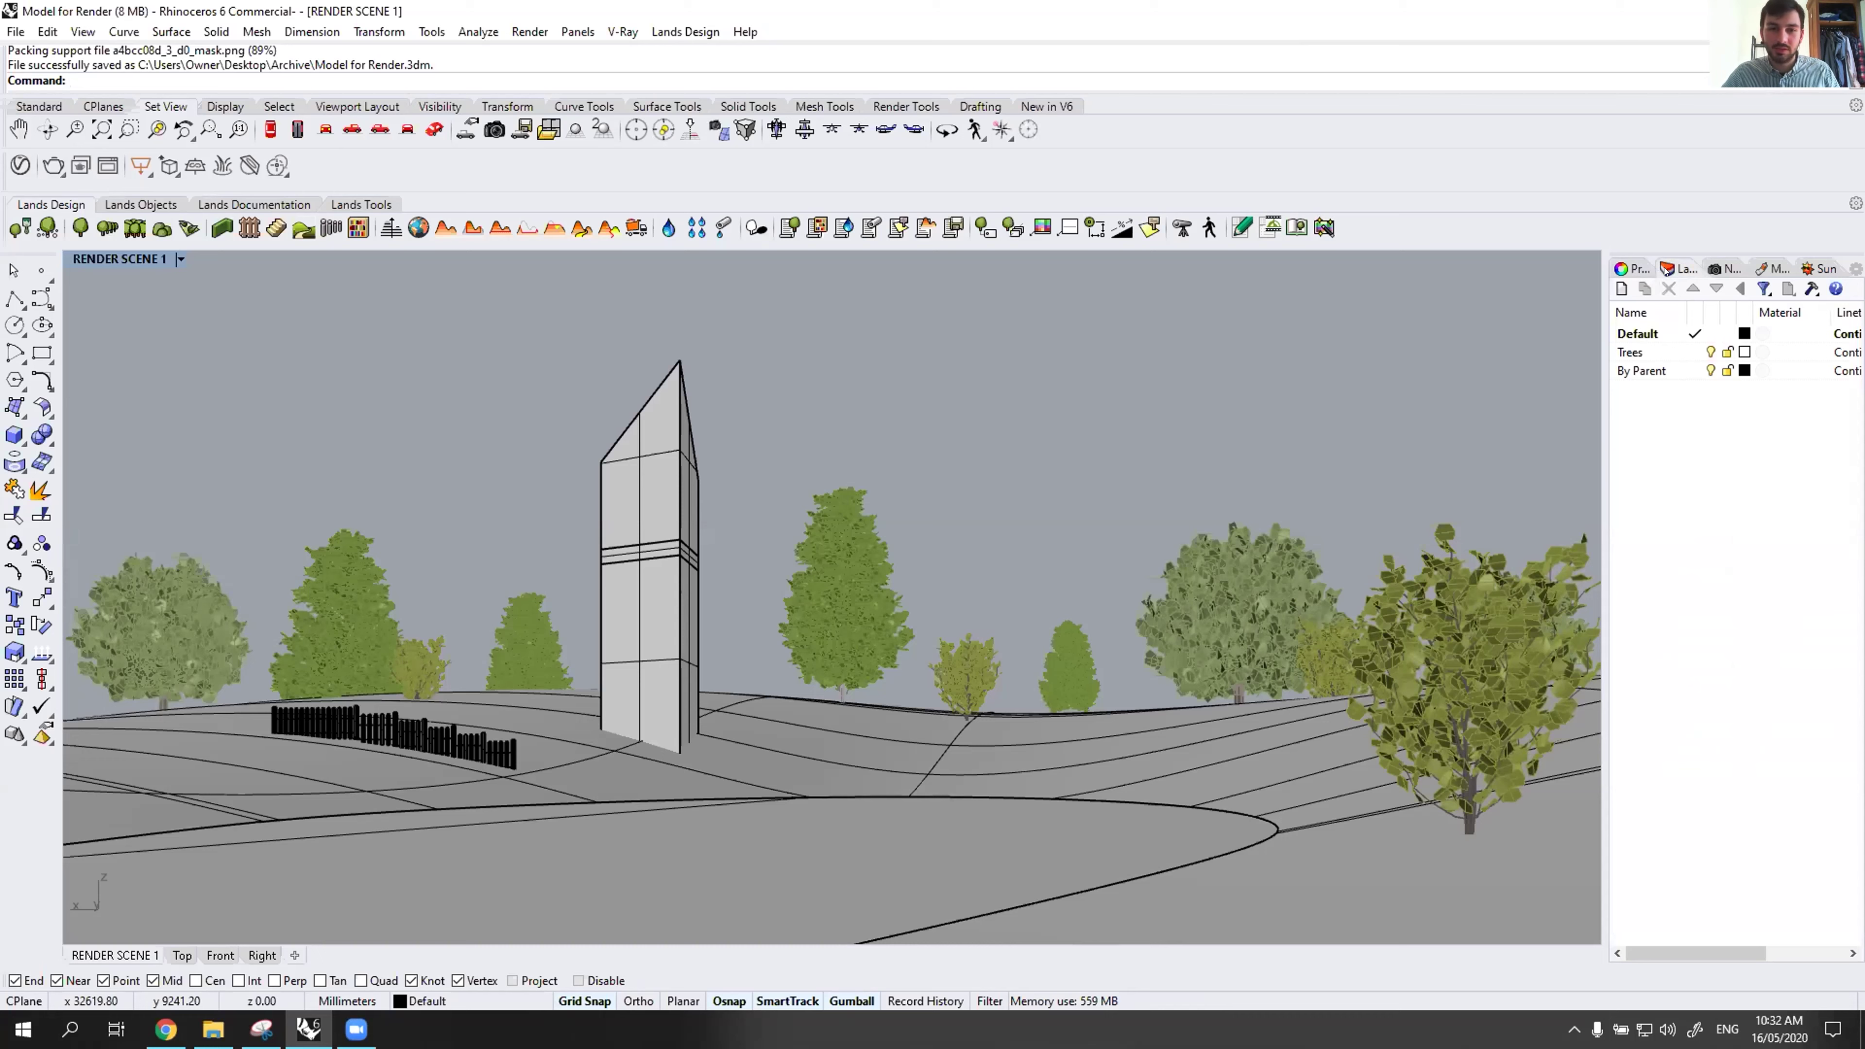
click(1711, 352)
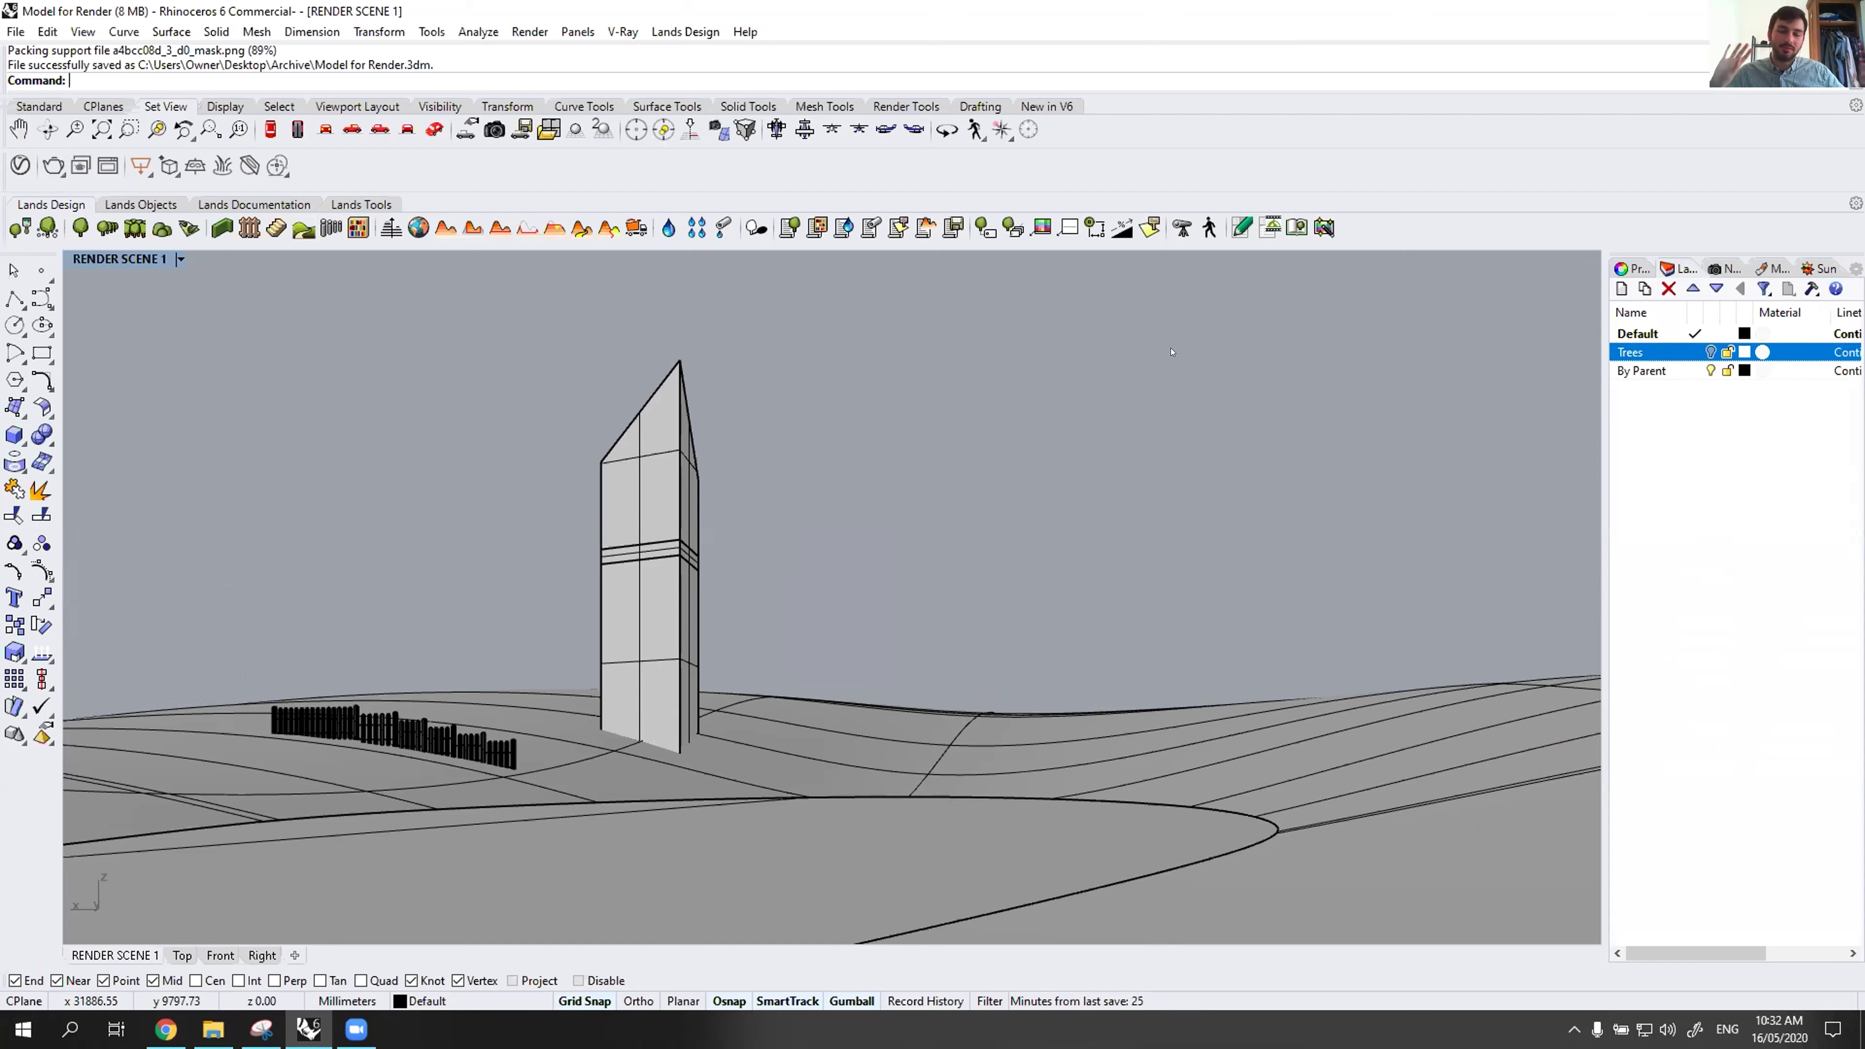
scroll(1249, 616, down, 2)
scroll(1294, 741, up, 3)
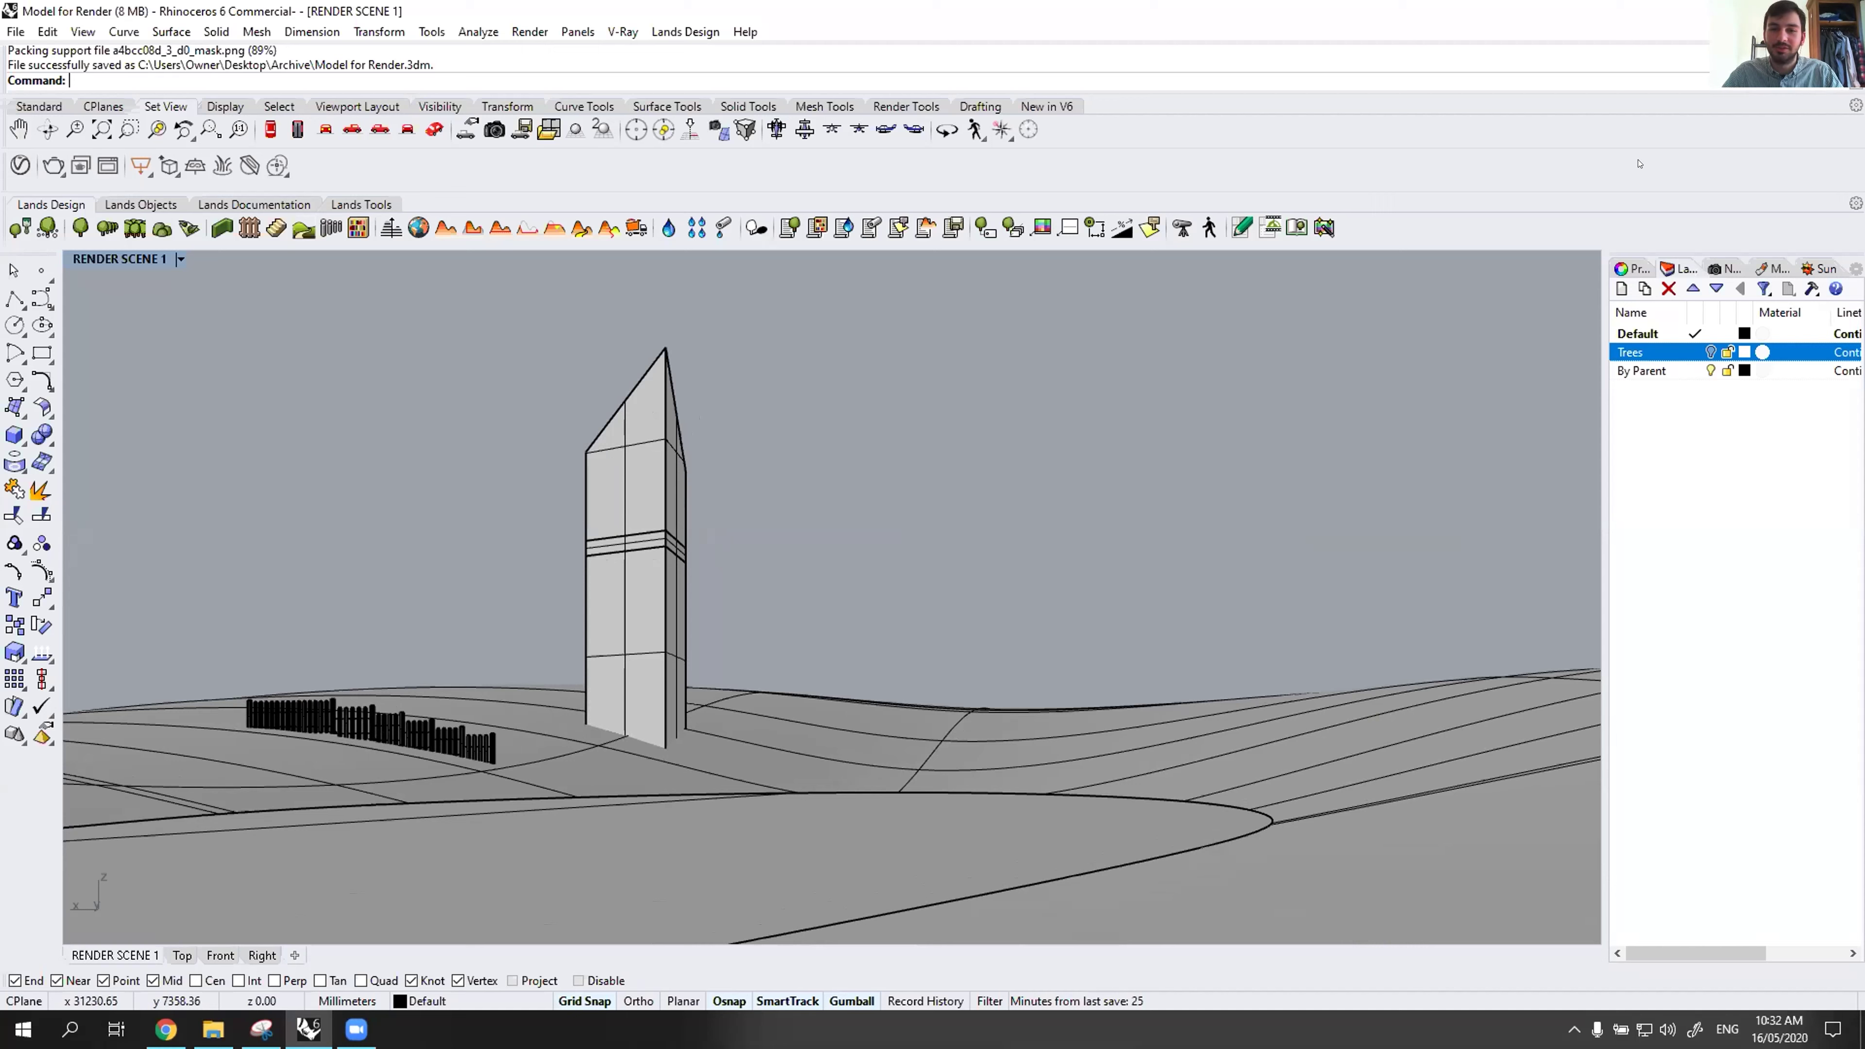
Restore the saved named view RENDER SCENE 1, including after orbiting the camera away from it.
click(1717, 269)
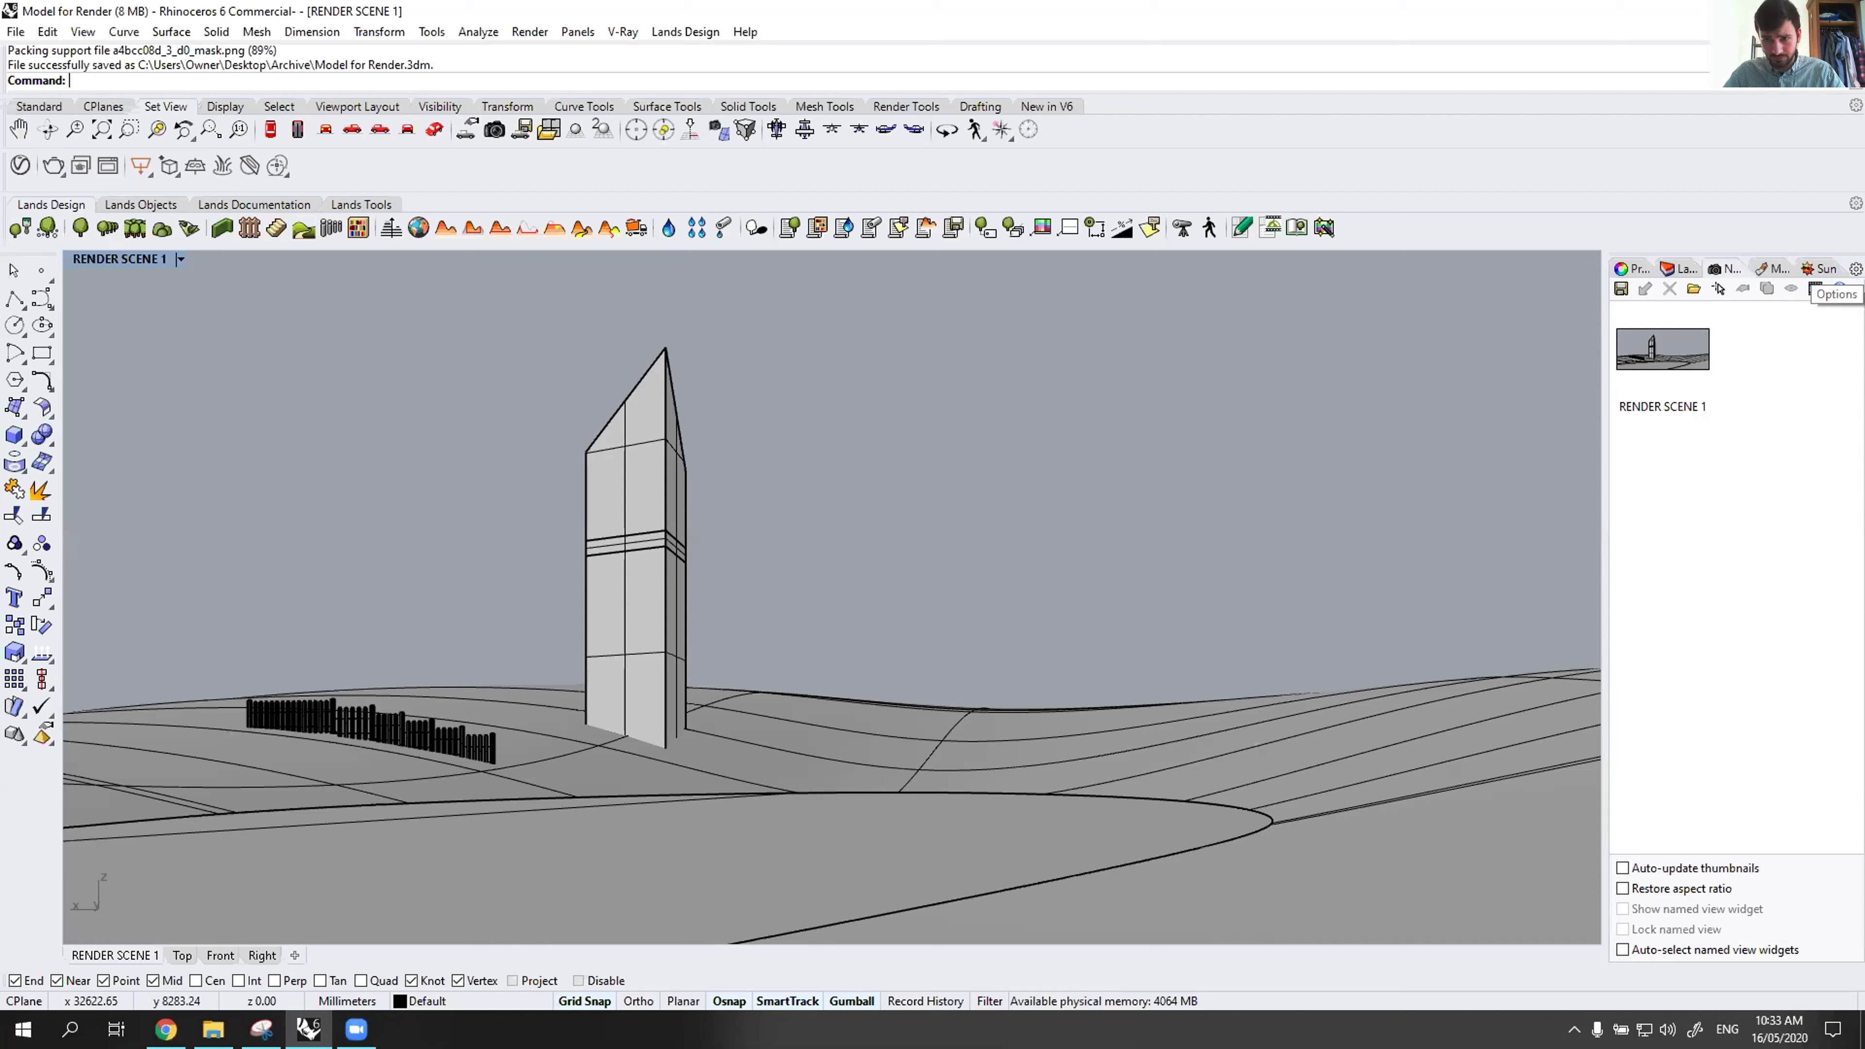
click(1855, 269)
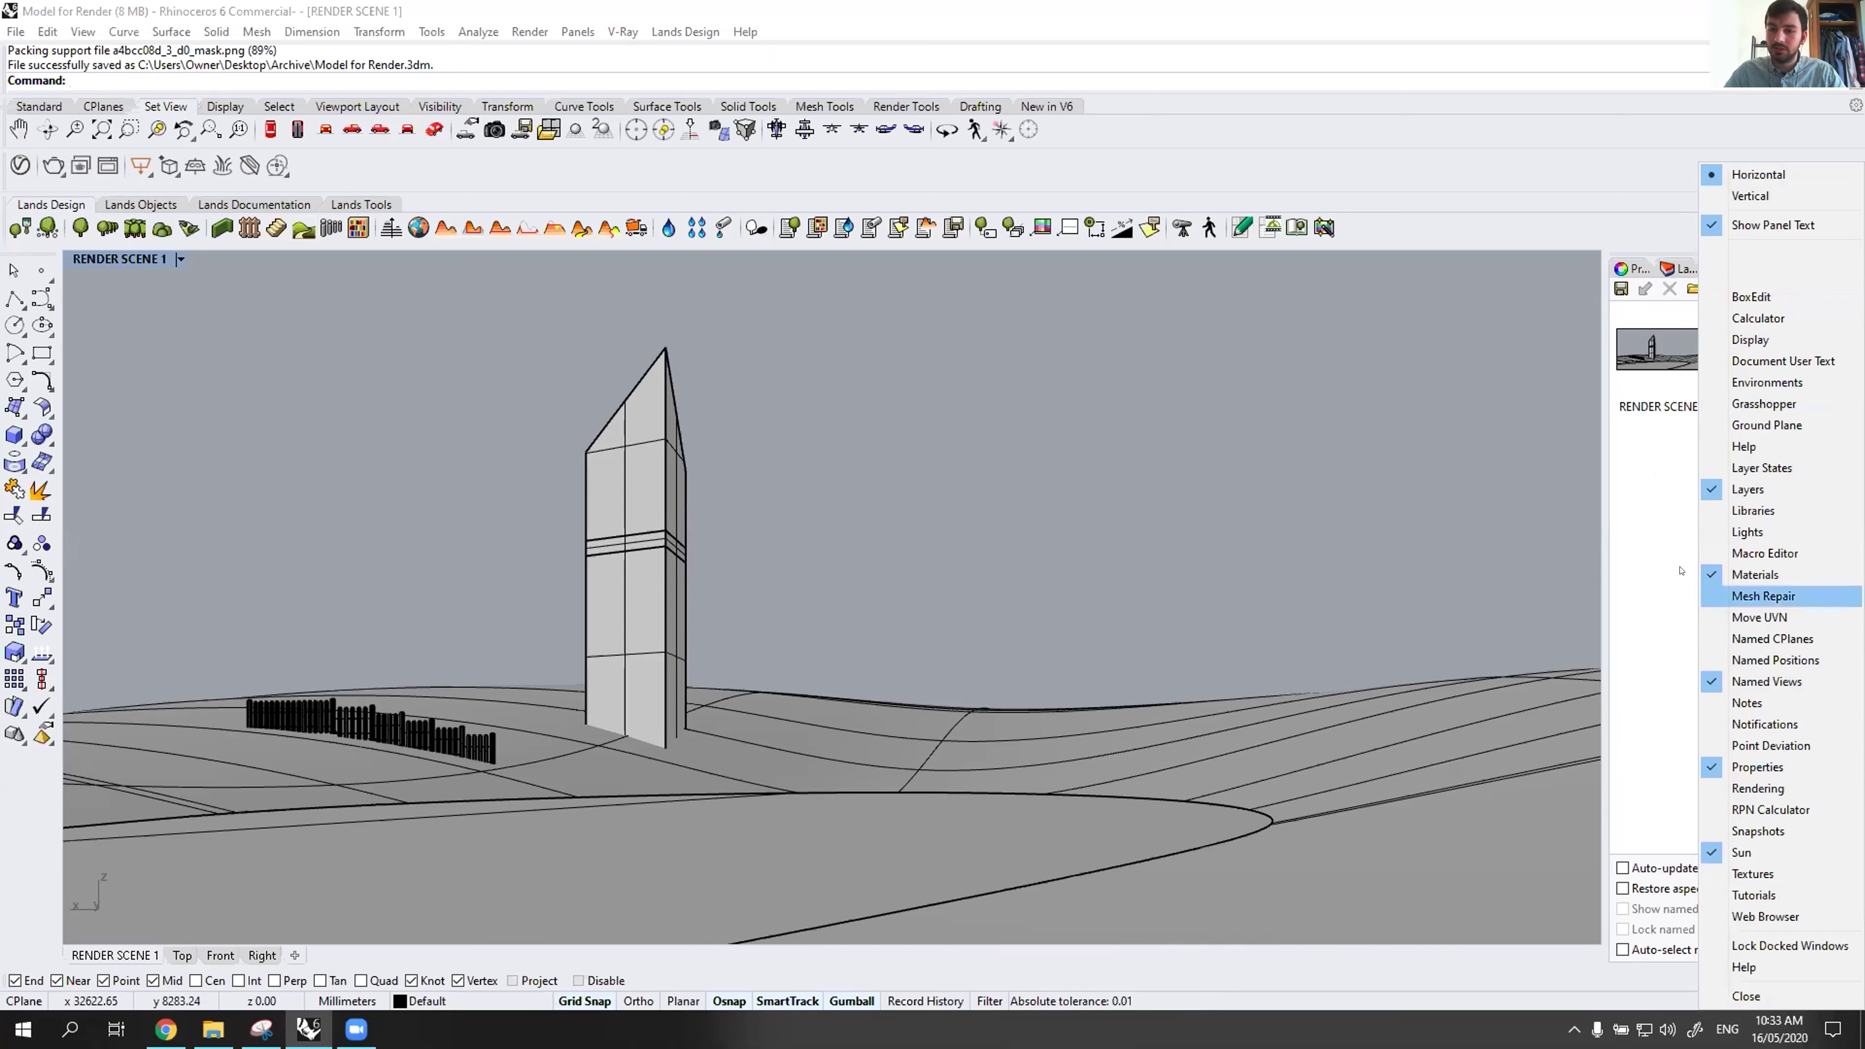
click(1635, 460)
double_click(1656, 359)
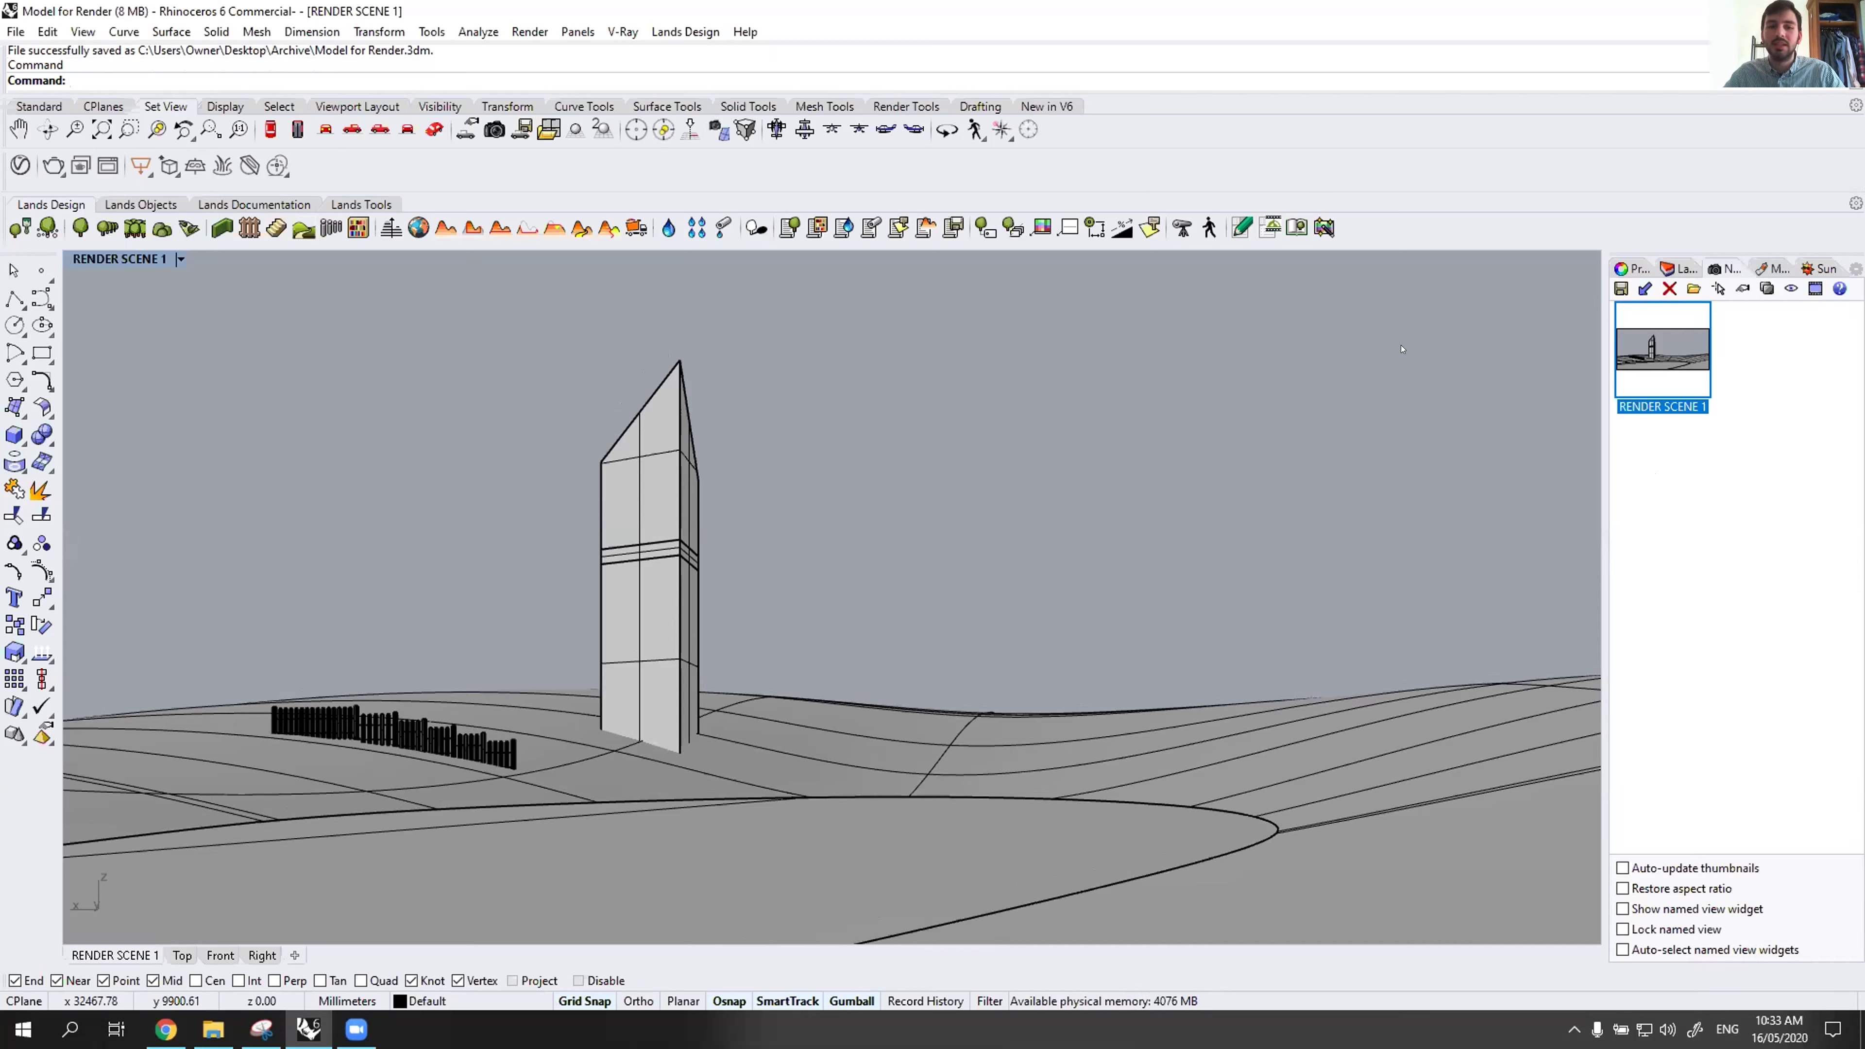
right_drag(914, 615, 935, 459)
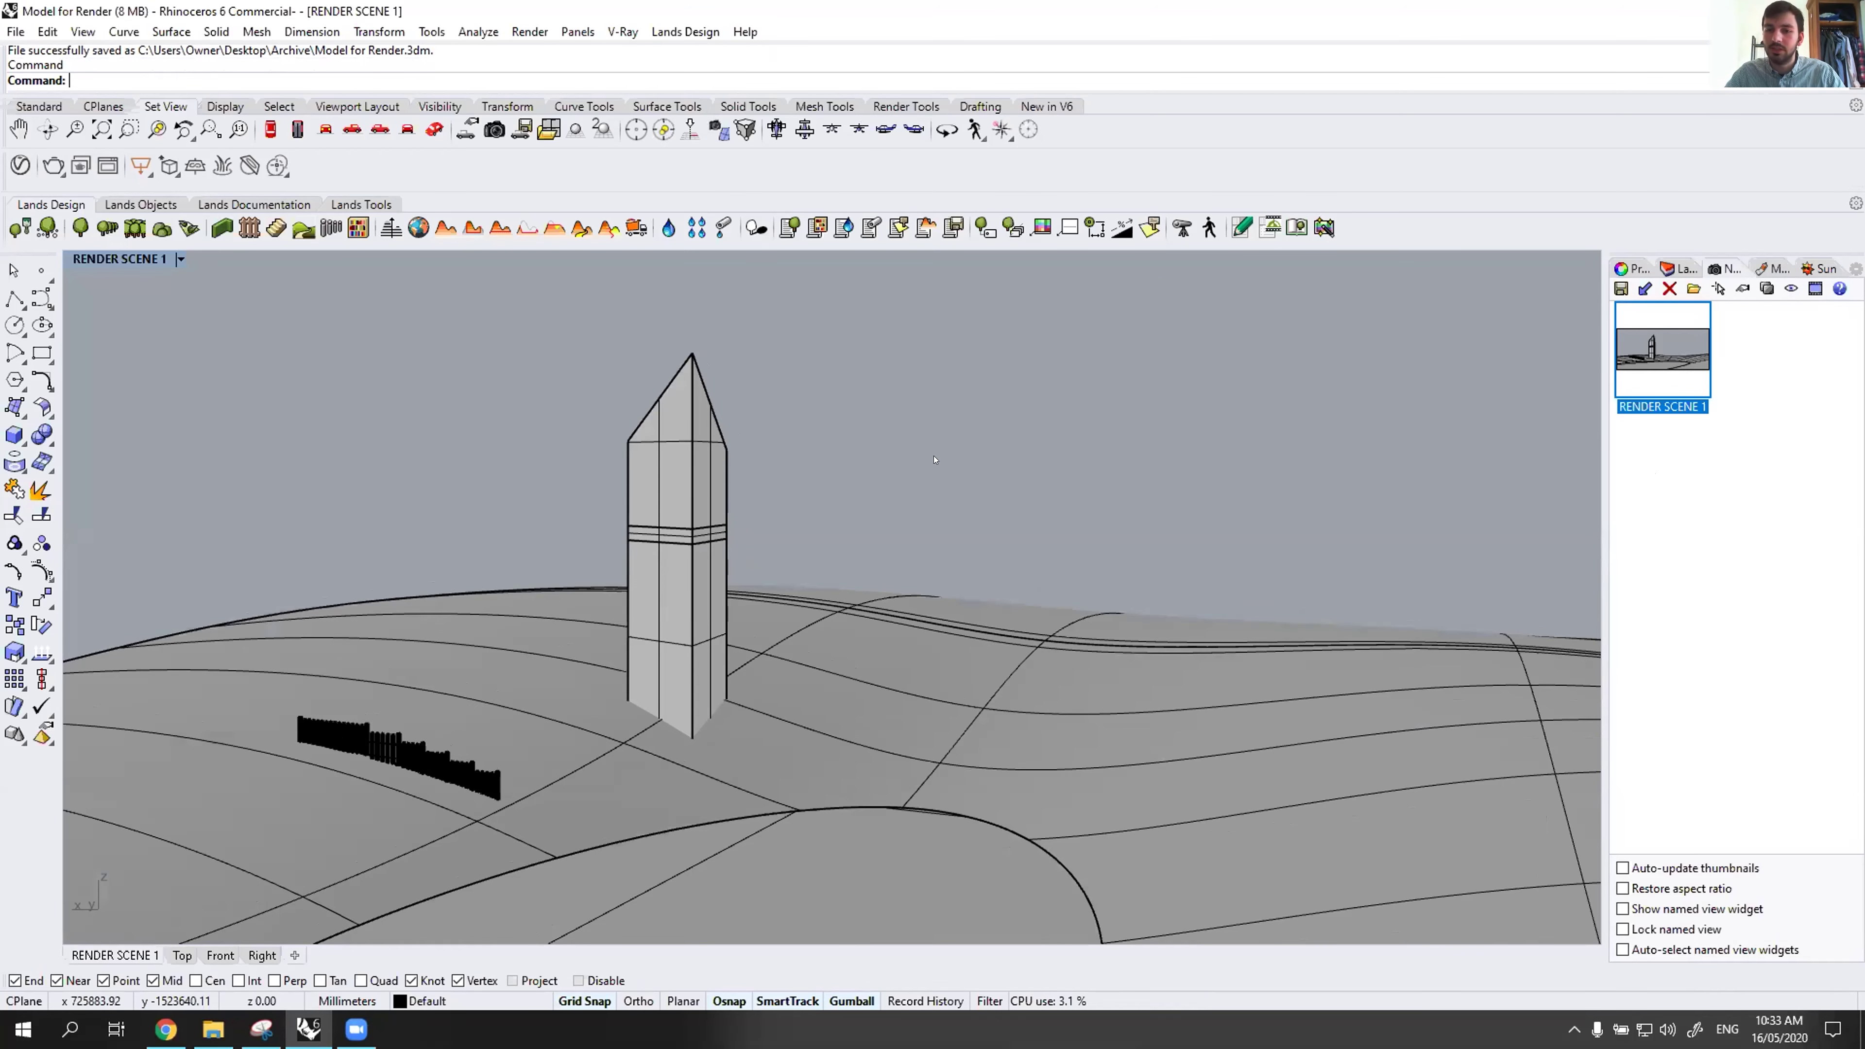
double_click(1664, 350)
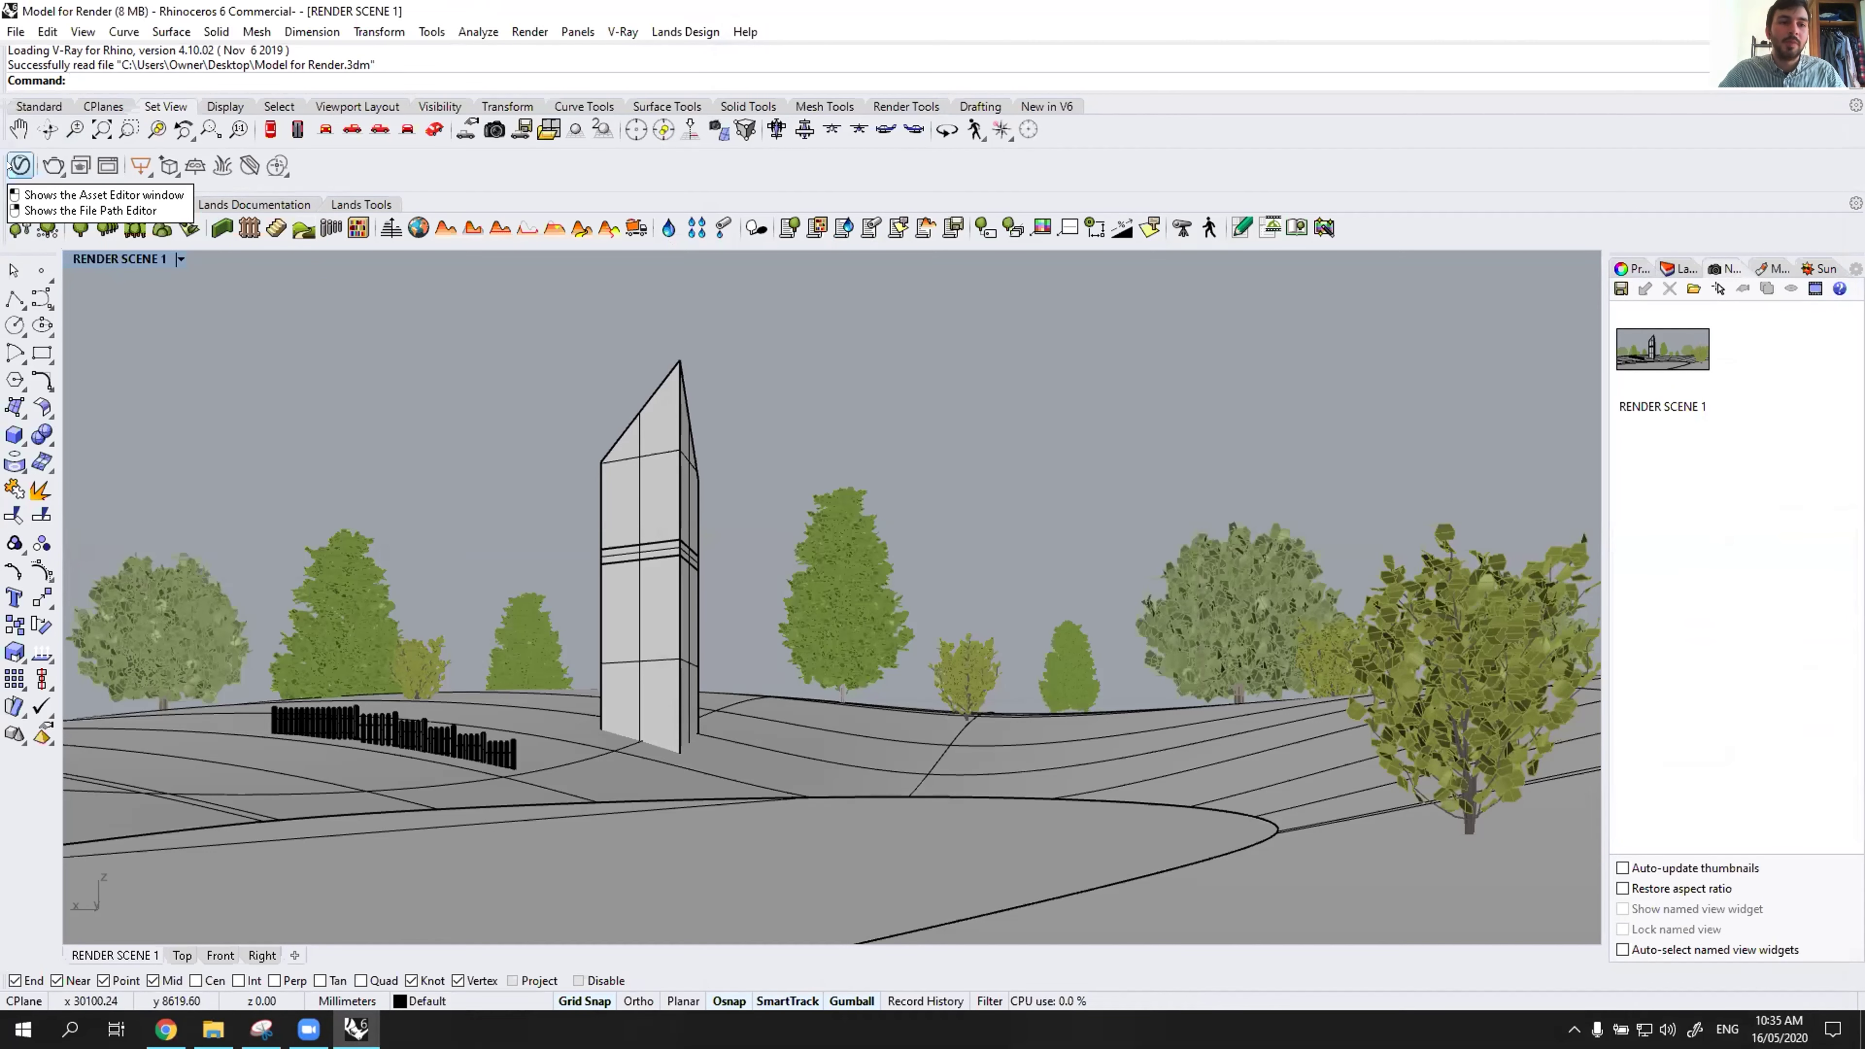
Open the V-Ray Asset Editor and examine the parameters of the Rhino Document Sun.
click(8, 163)
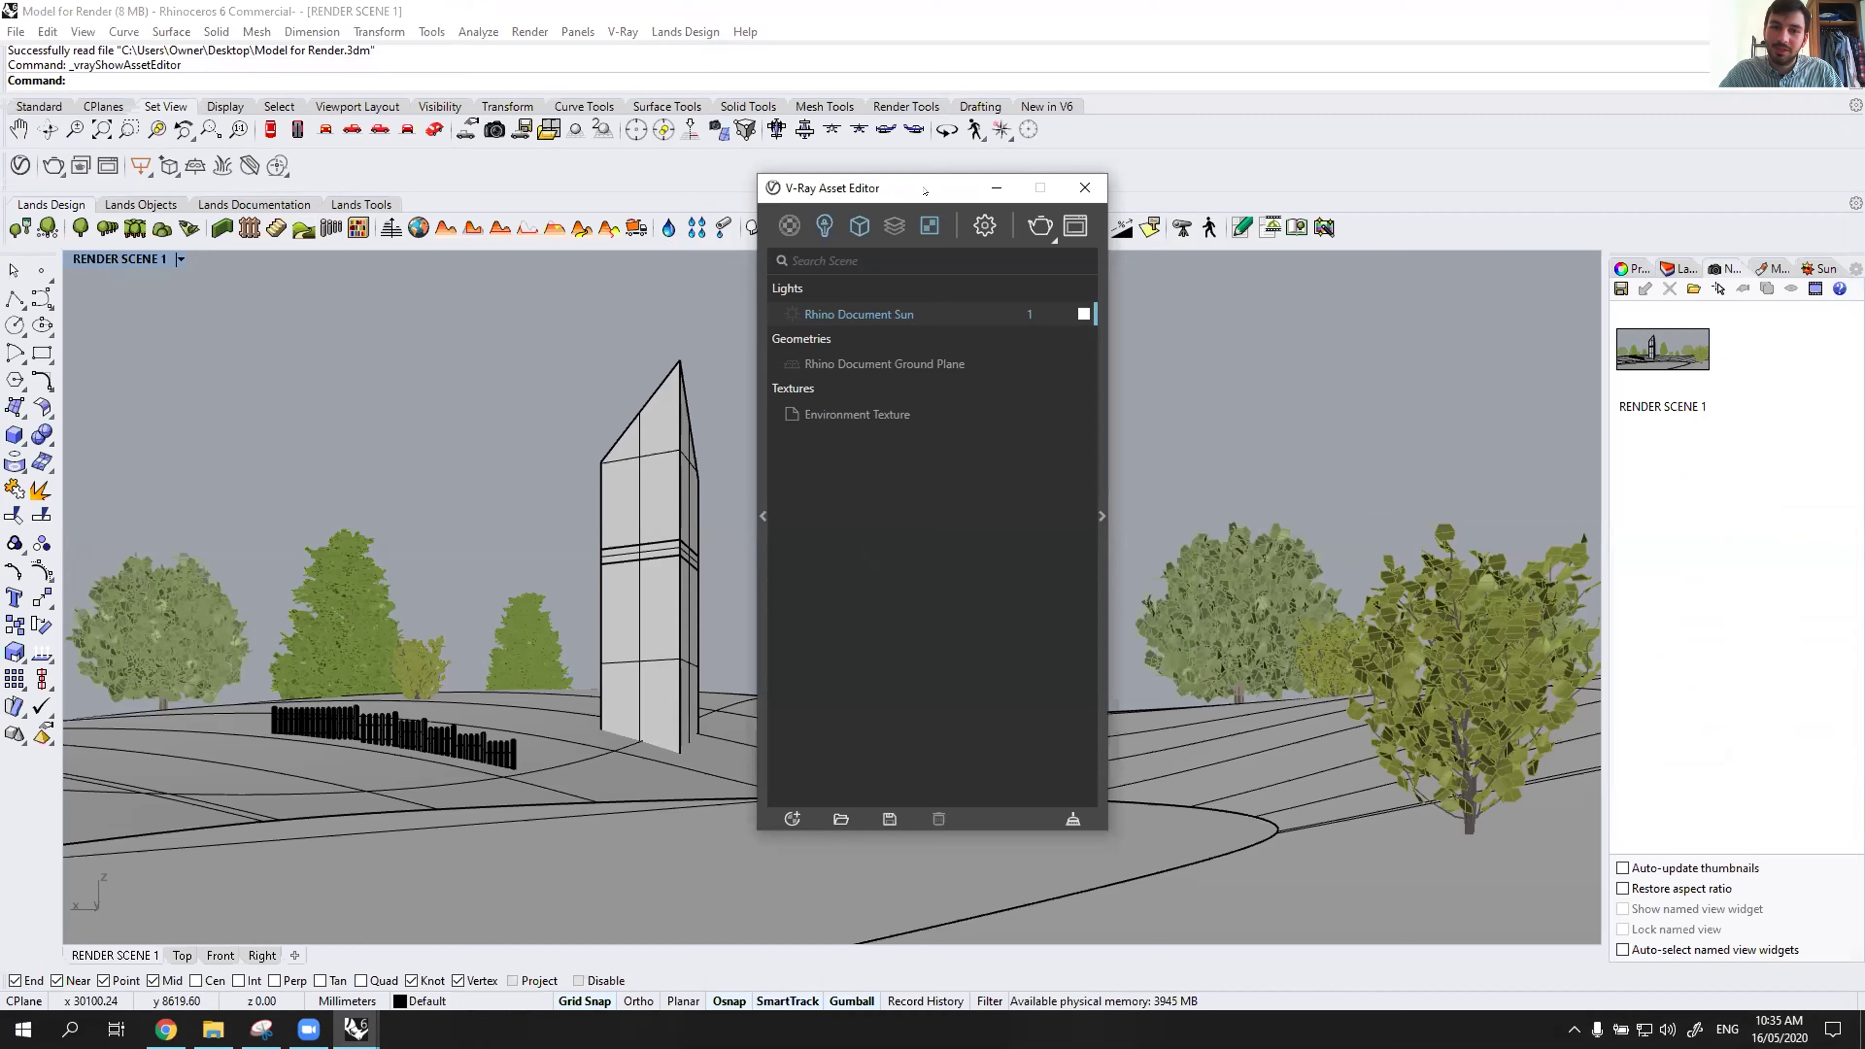
drag(924, 191, 924, 275)
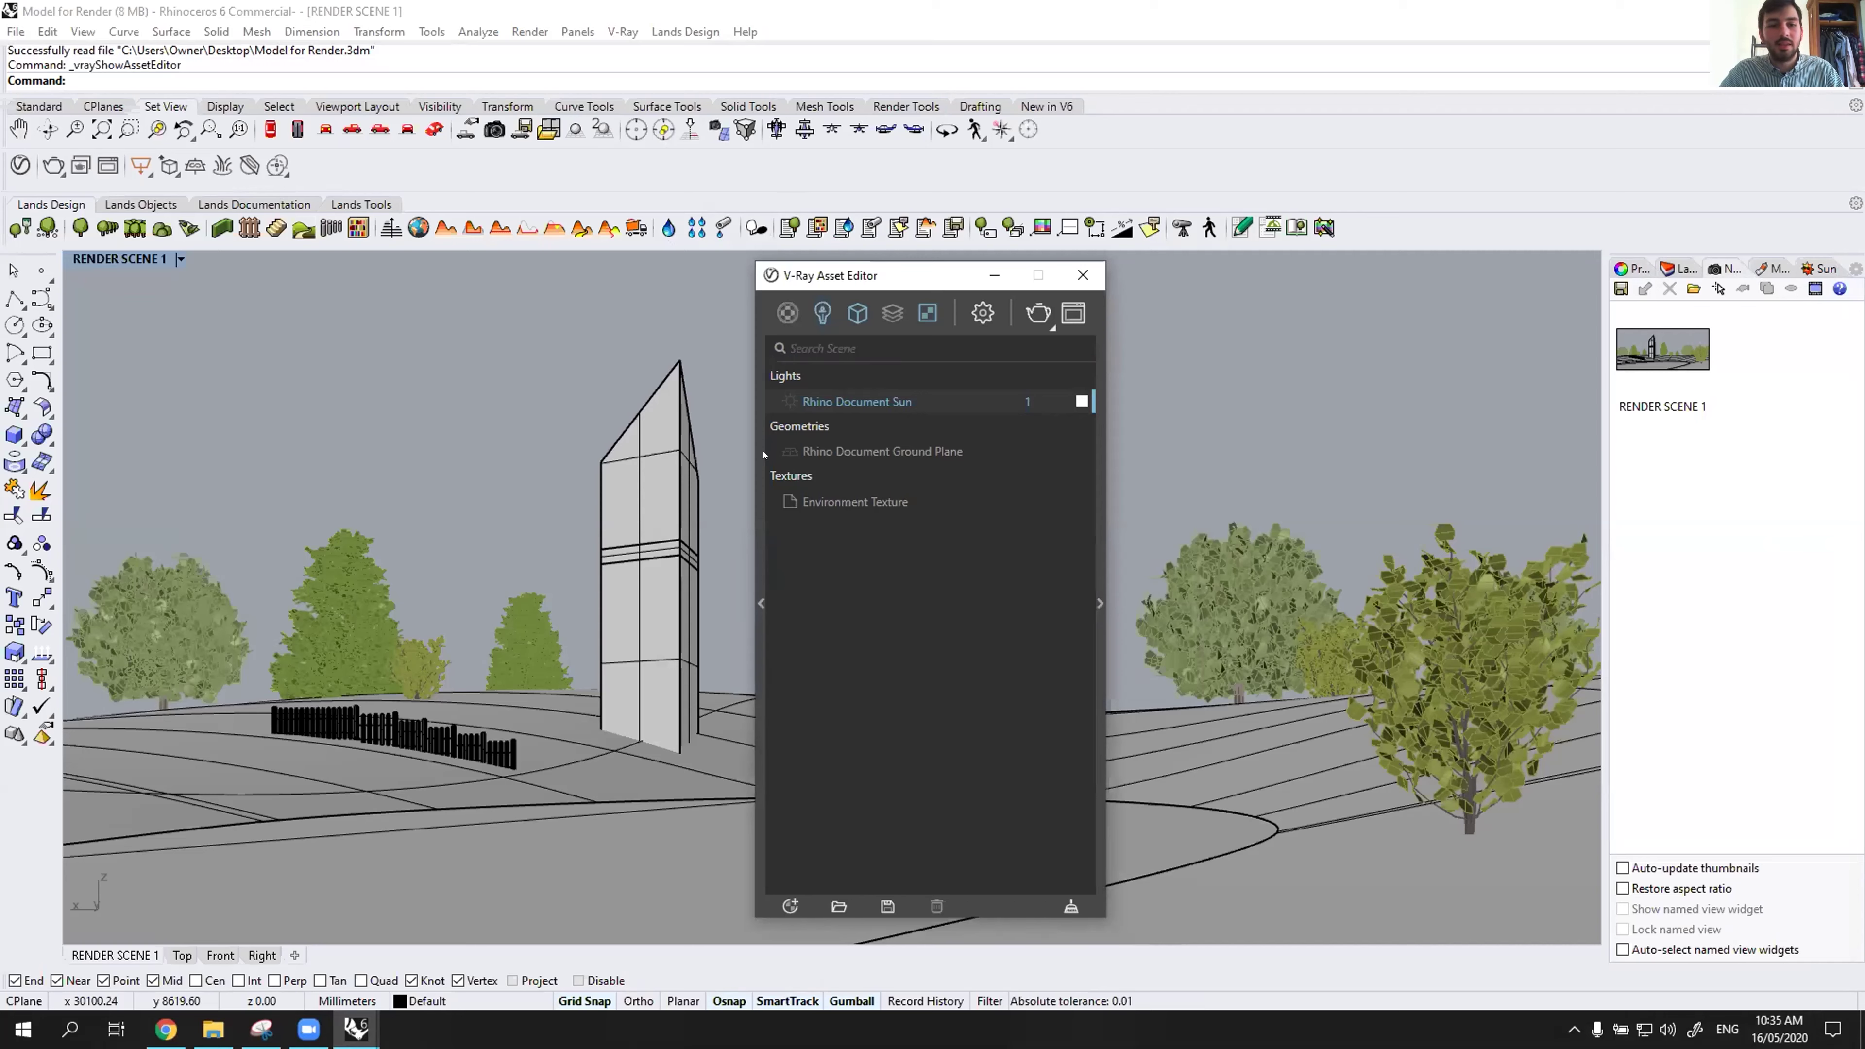
click(1099, 602)
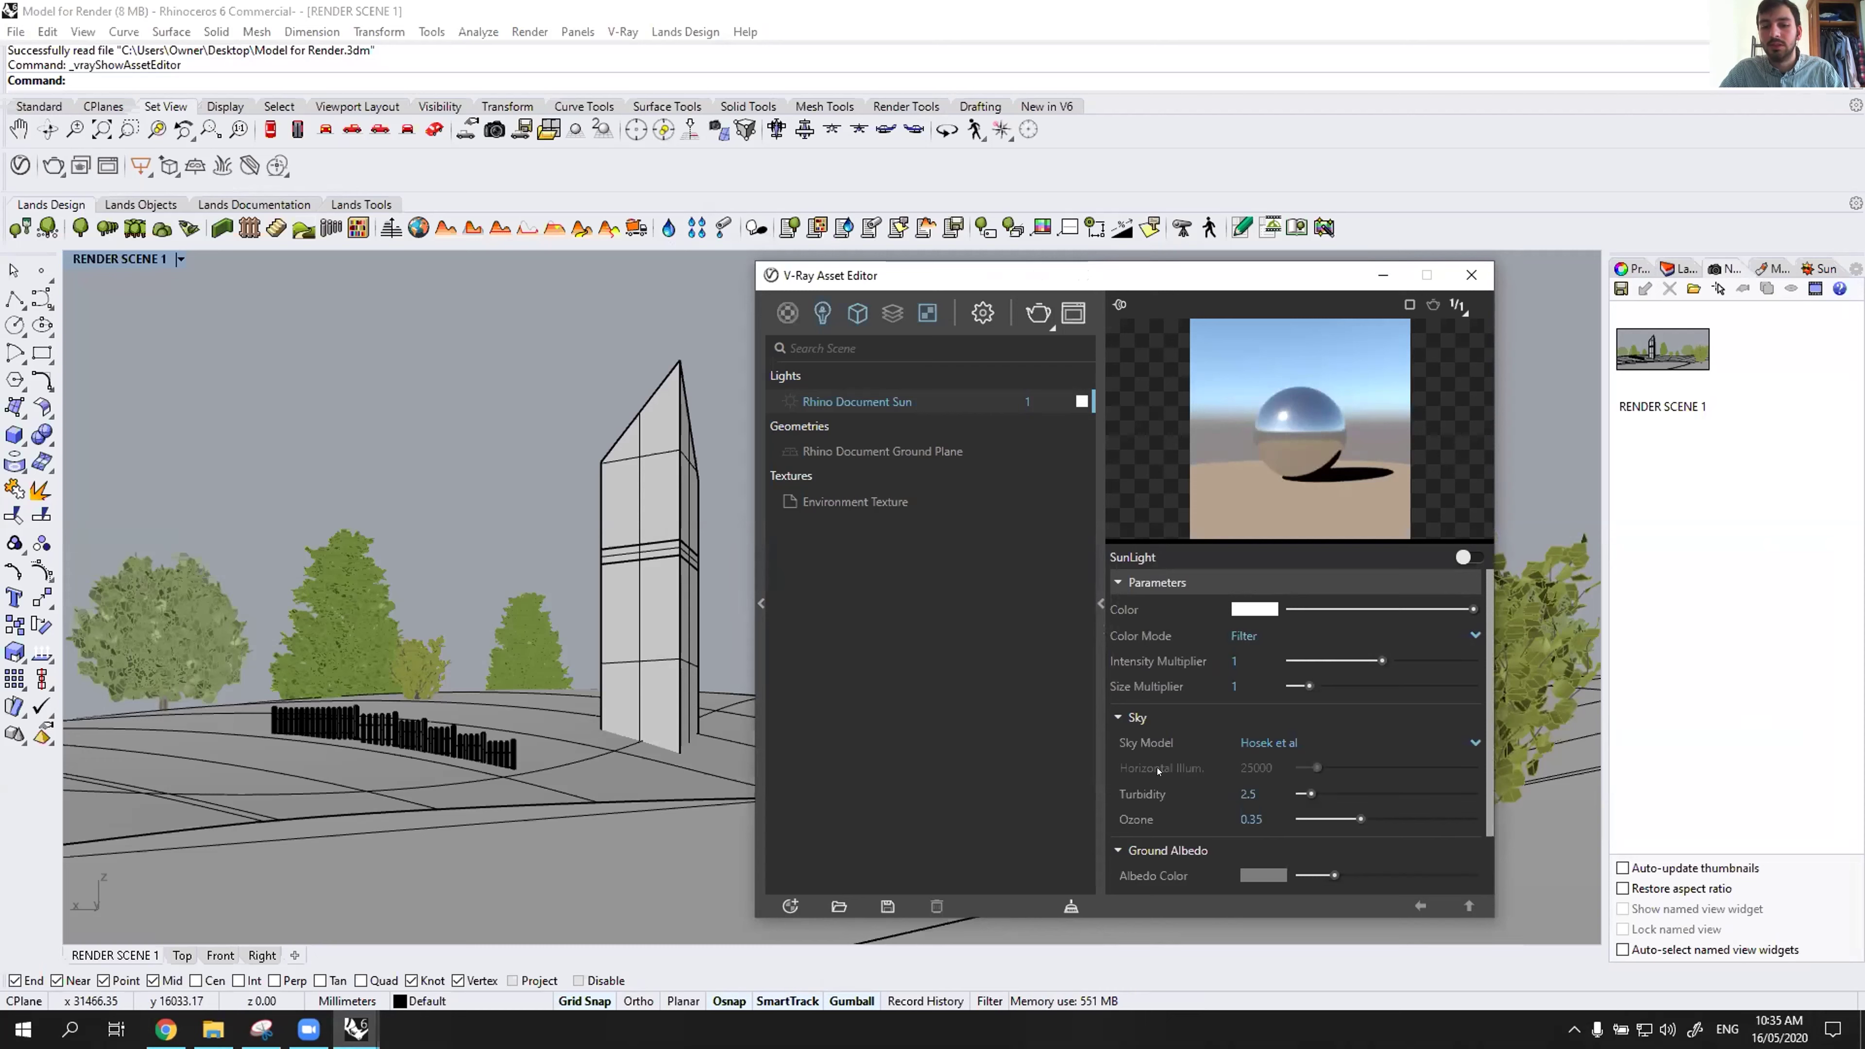
click(1101, 603)
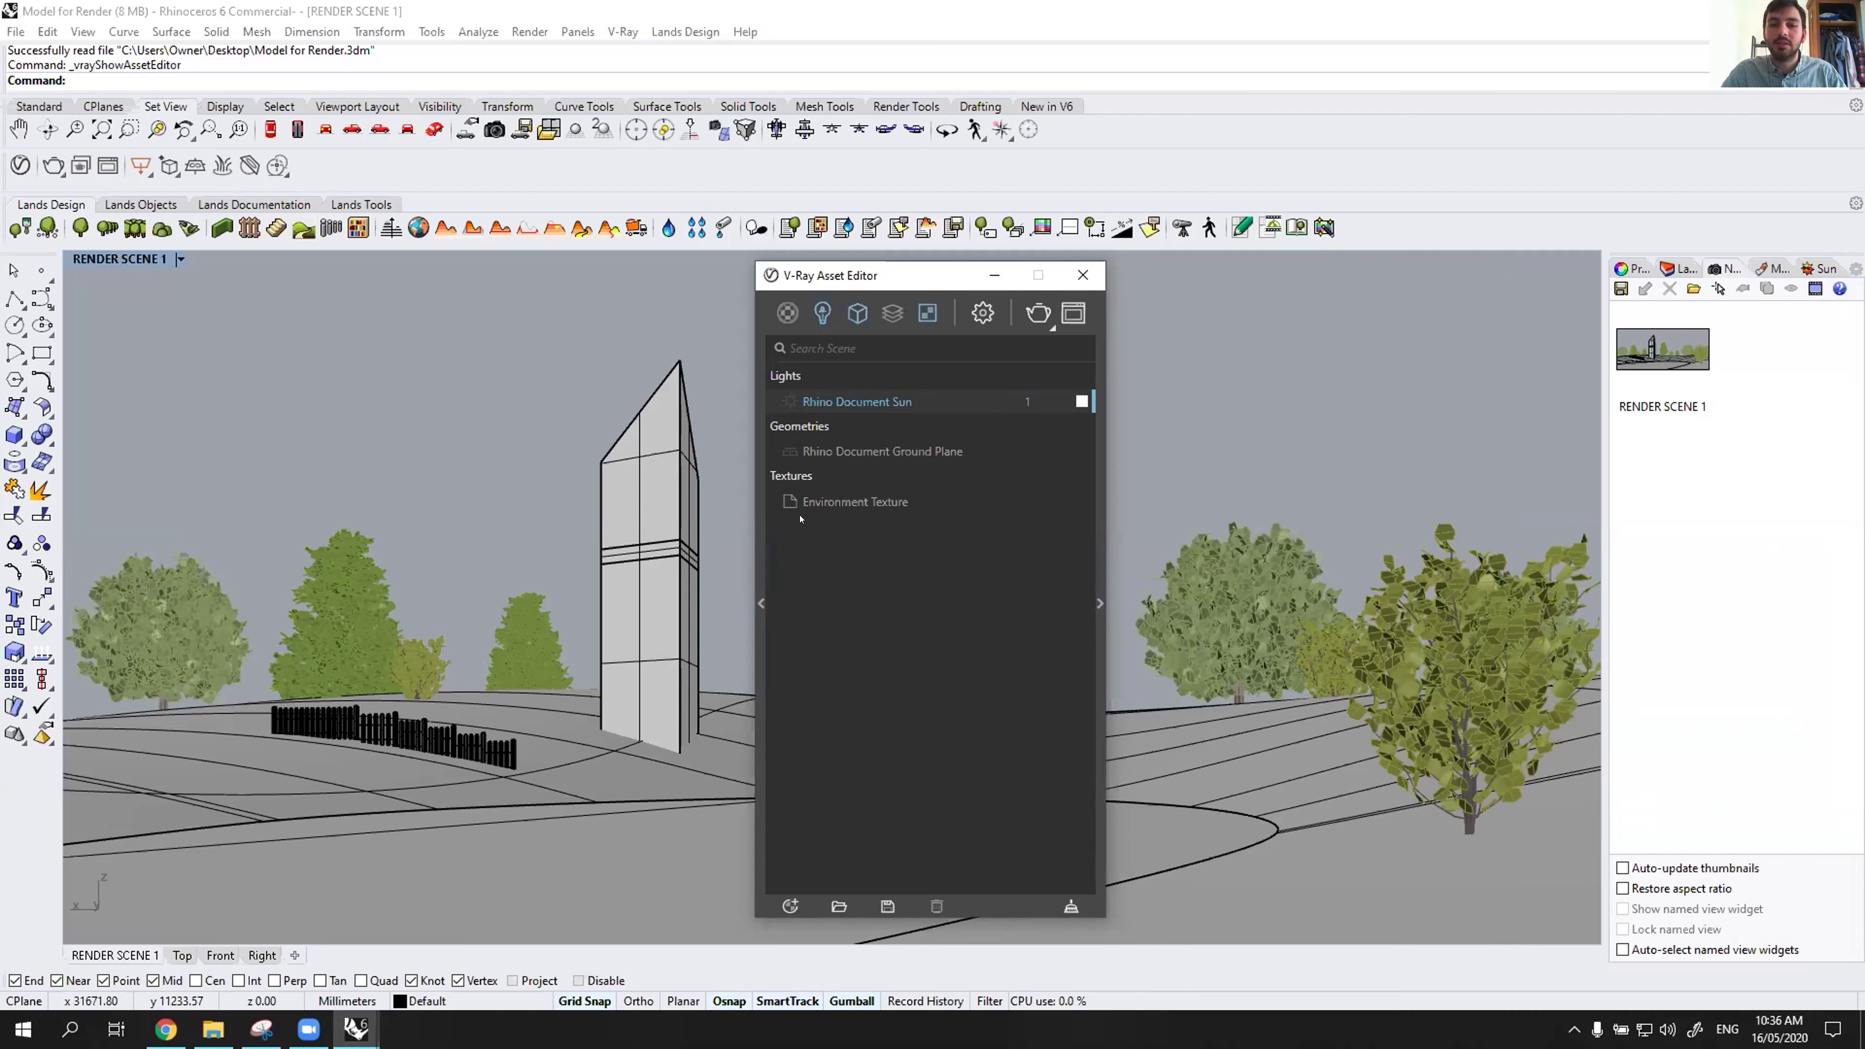
Browse the Create and Materials categories of the V-Ray asset library, and collapse the library and parameter panes.
click(761, 602)
click(1099, 602)
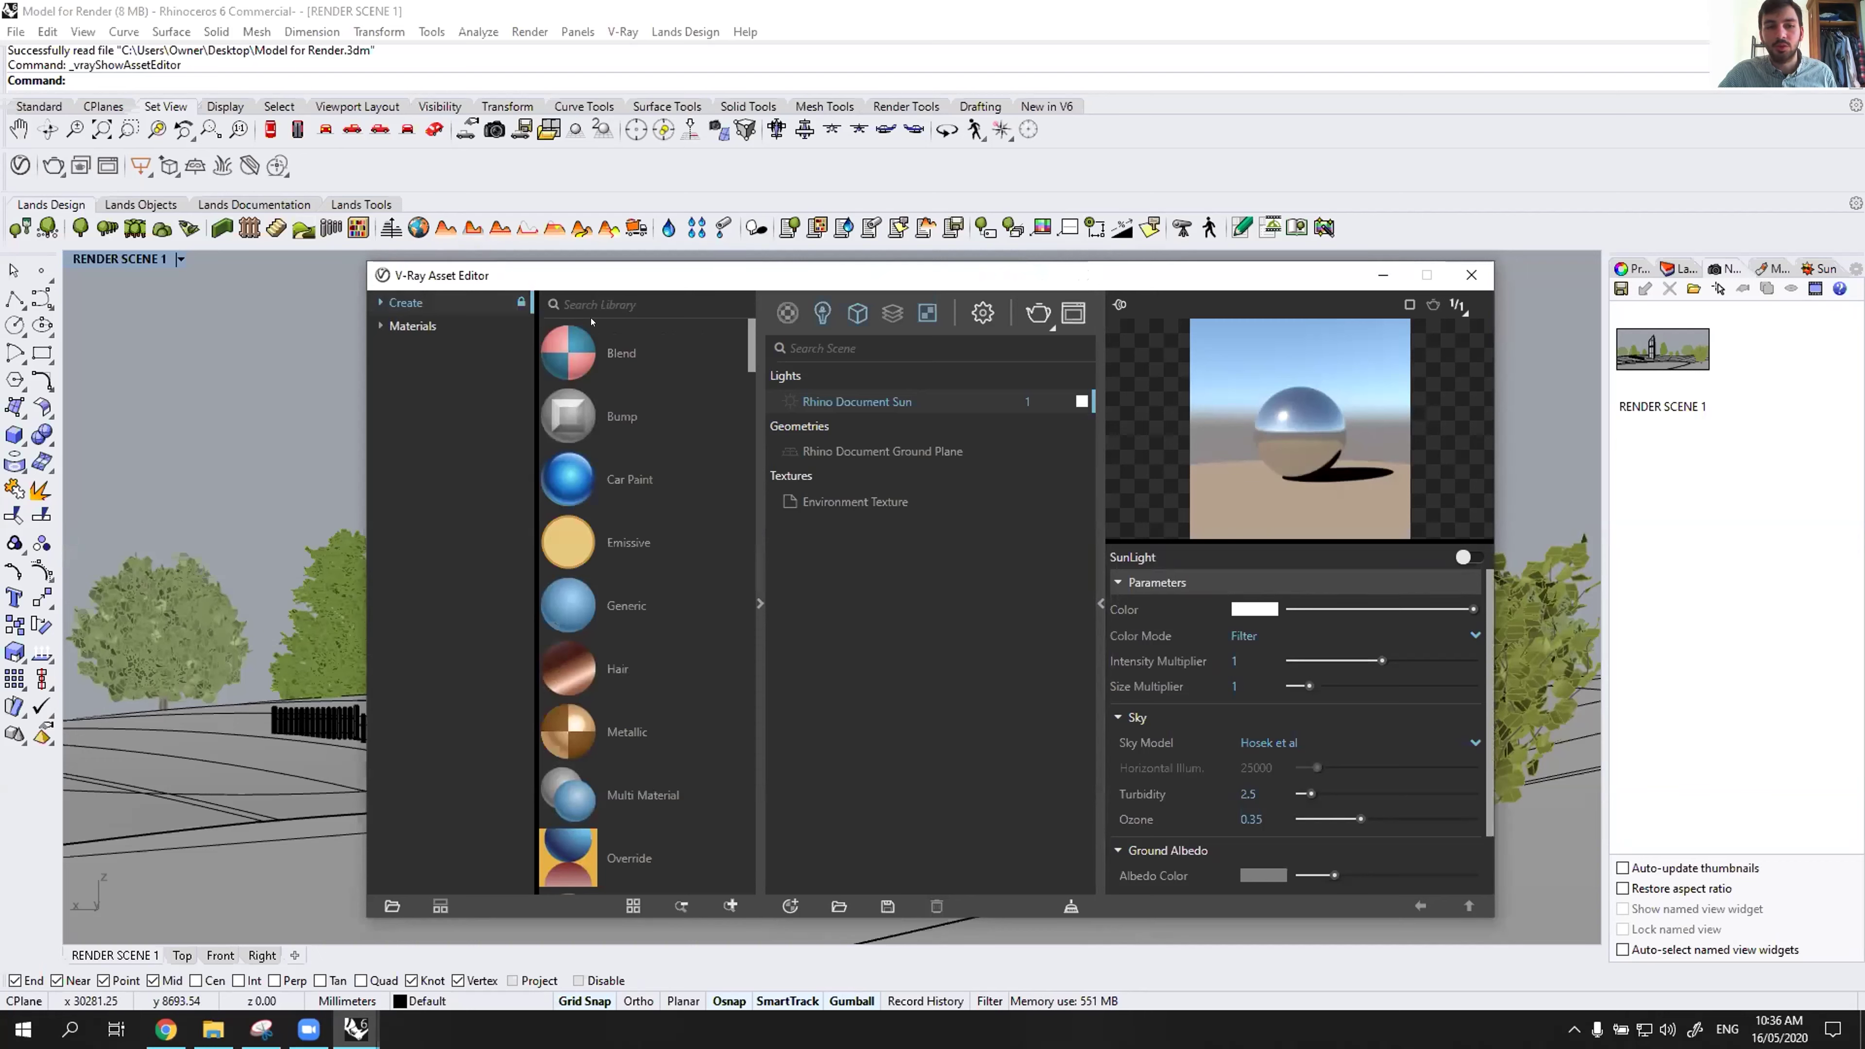
click(380, 303)
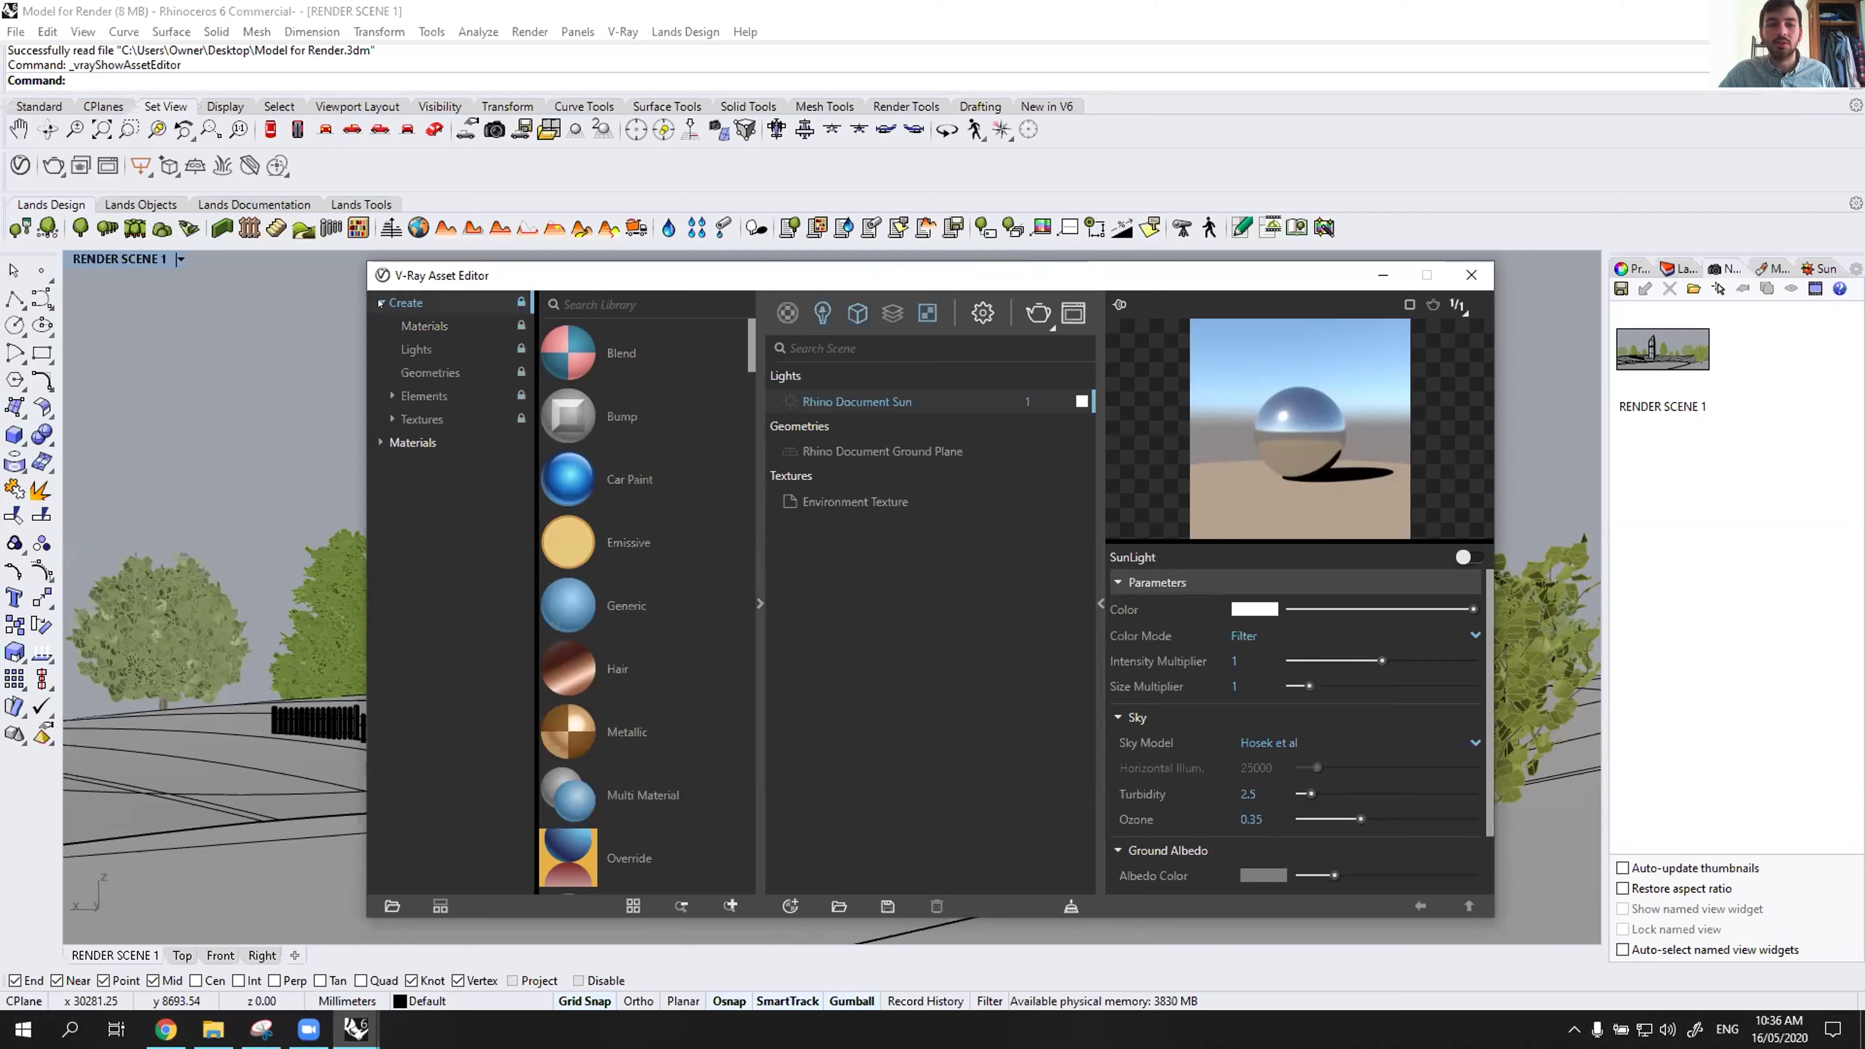
click(380, 443)
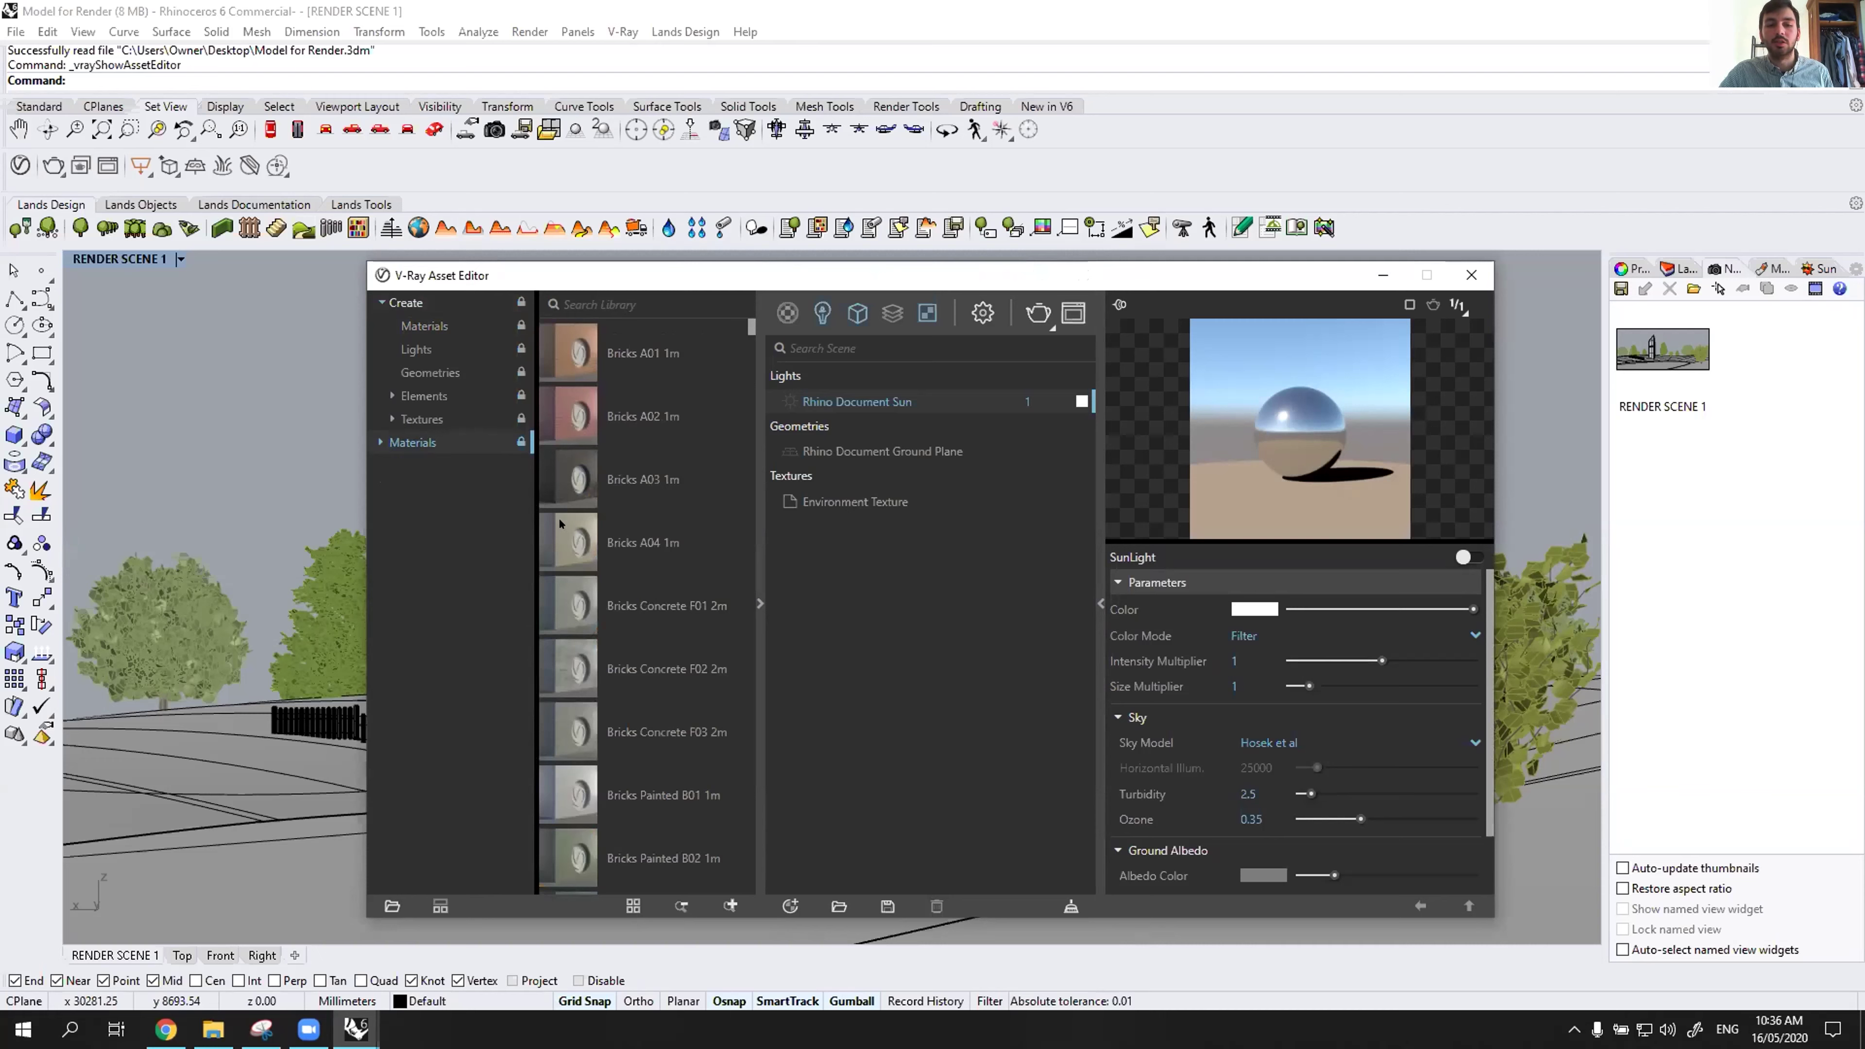
click(381, 303)
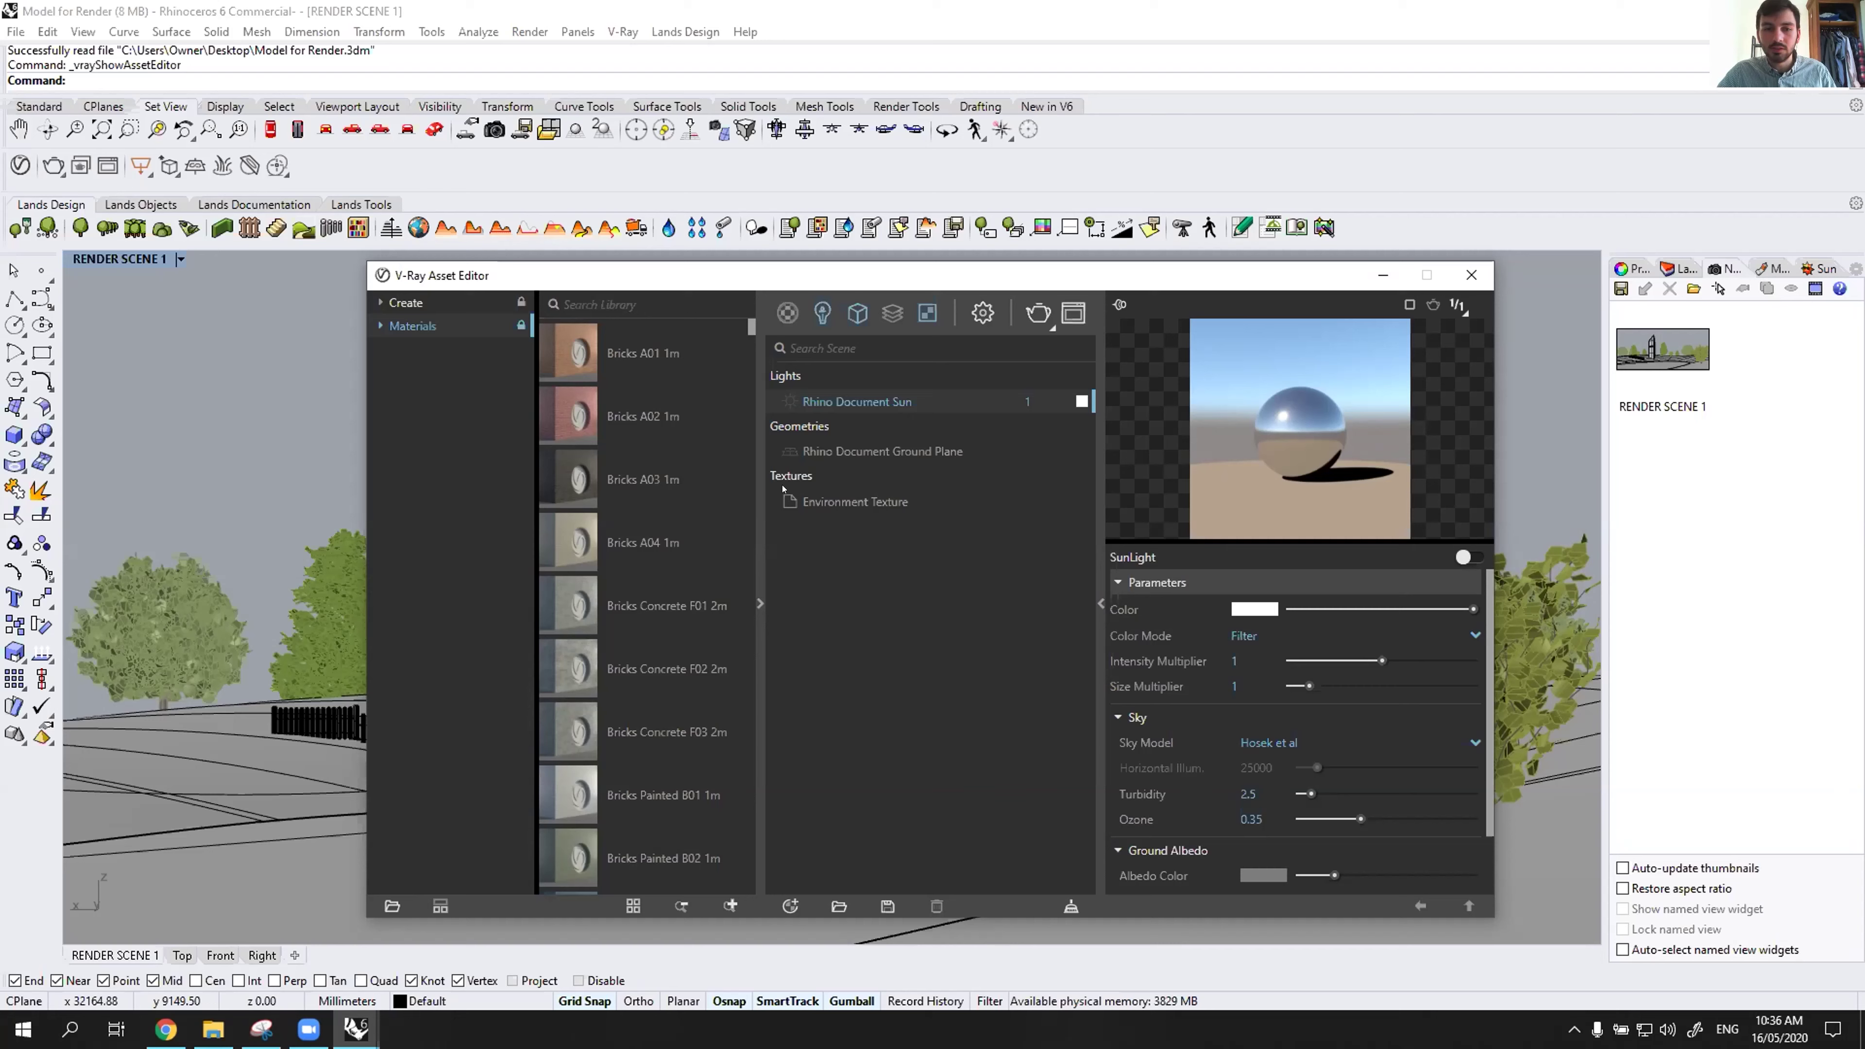
click(760, 603)
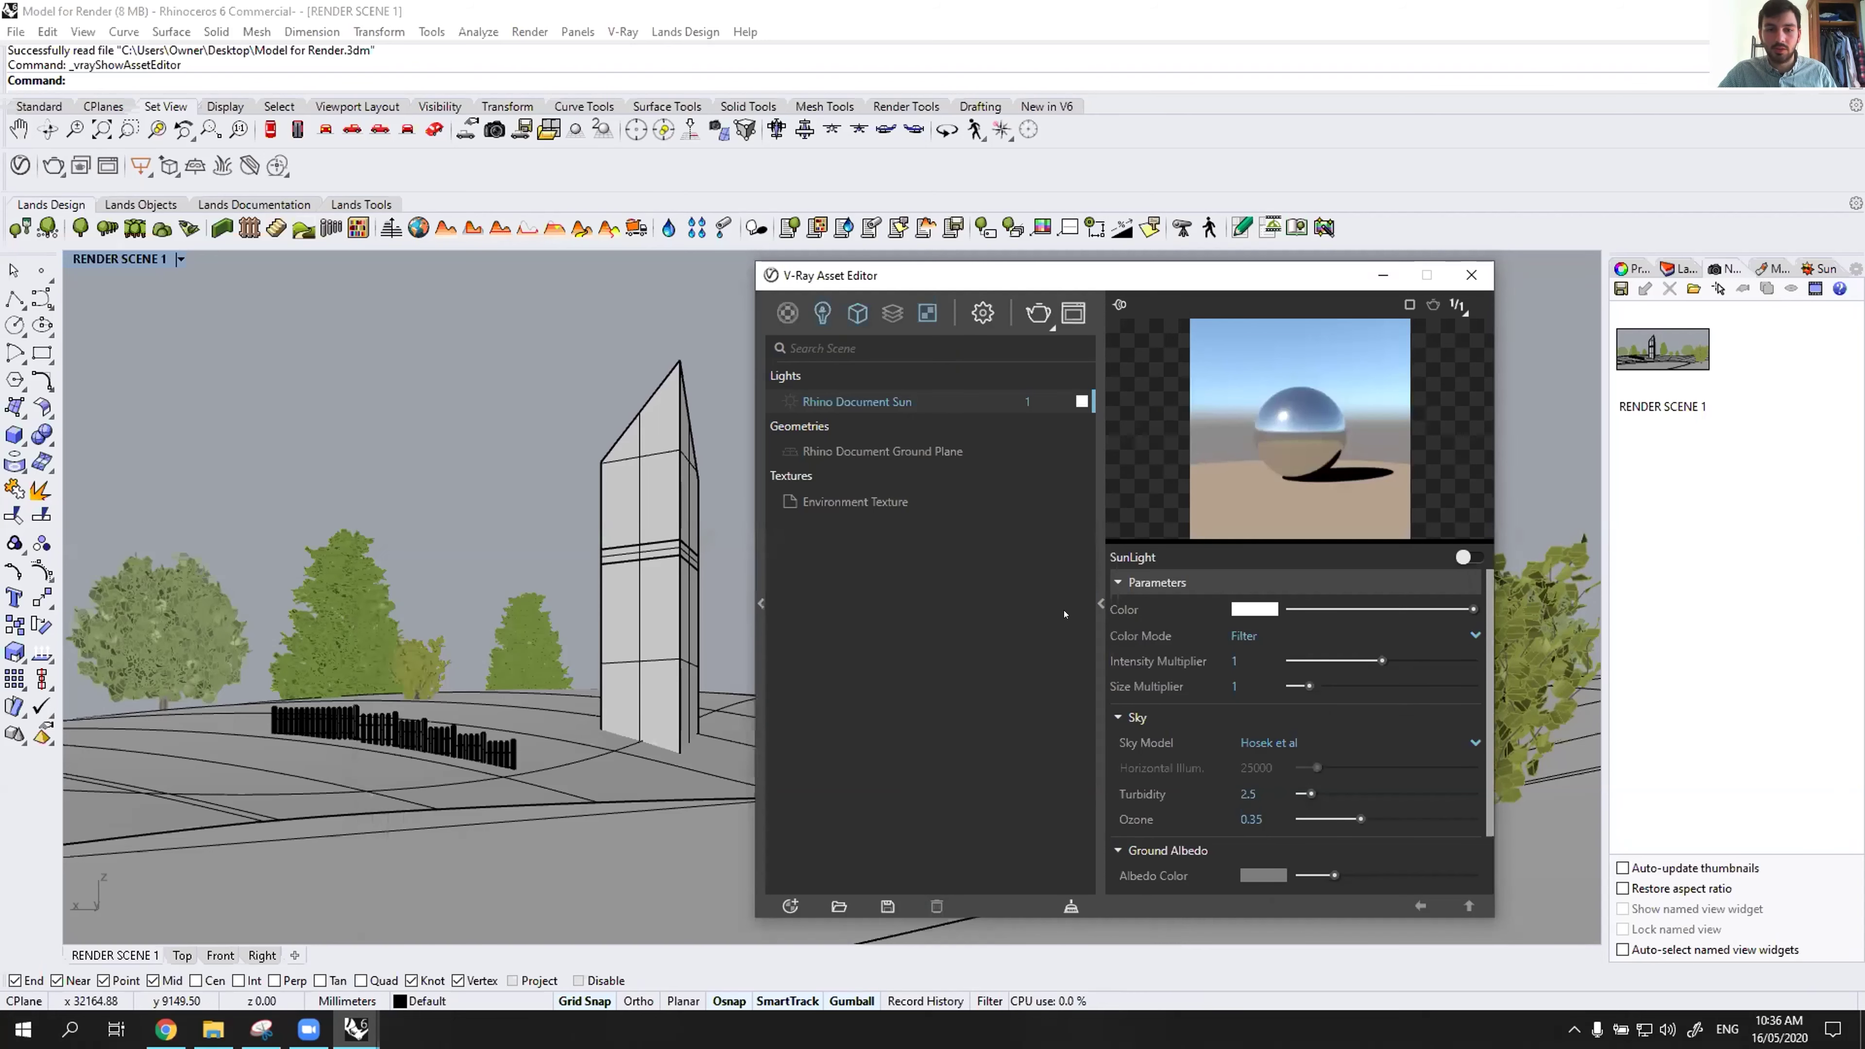
click(1098, 602)
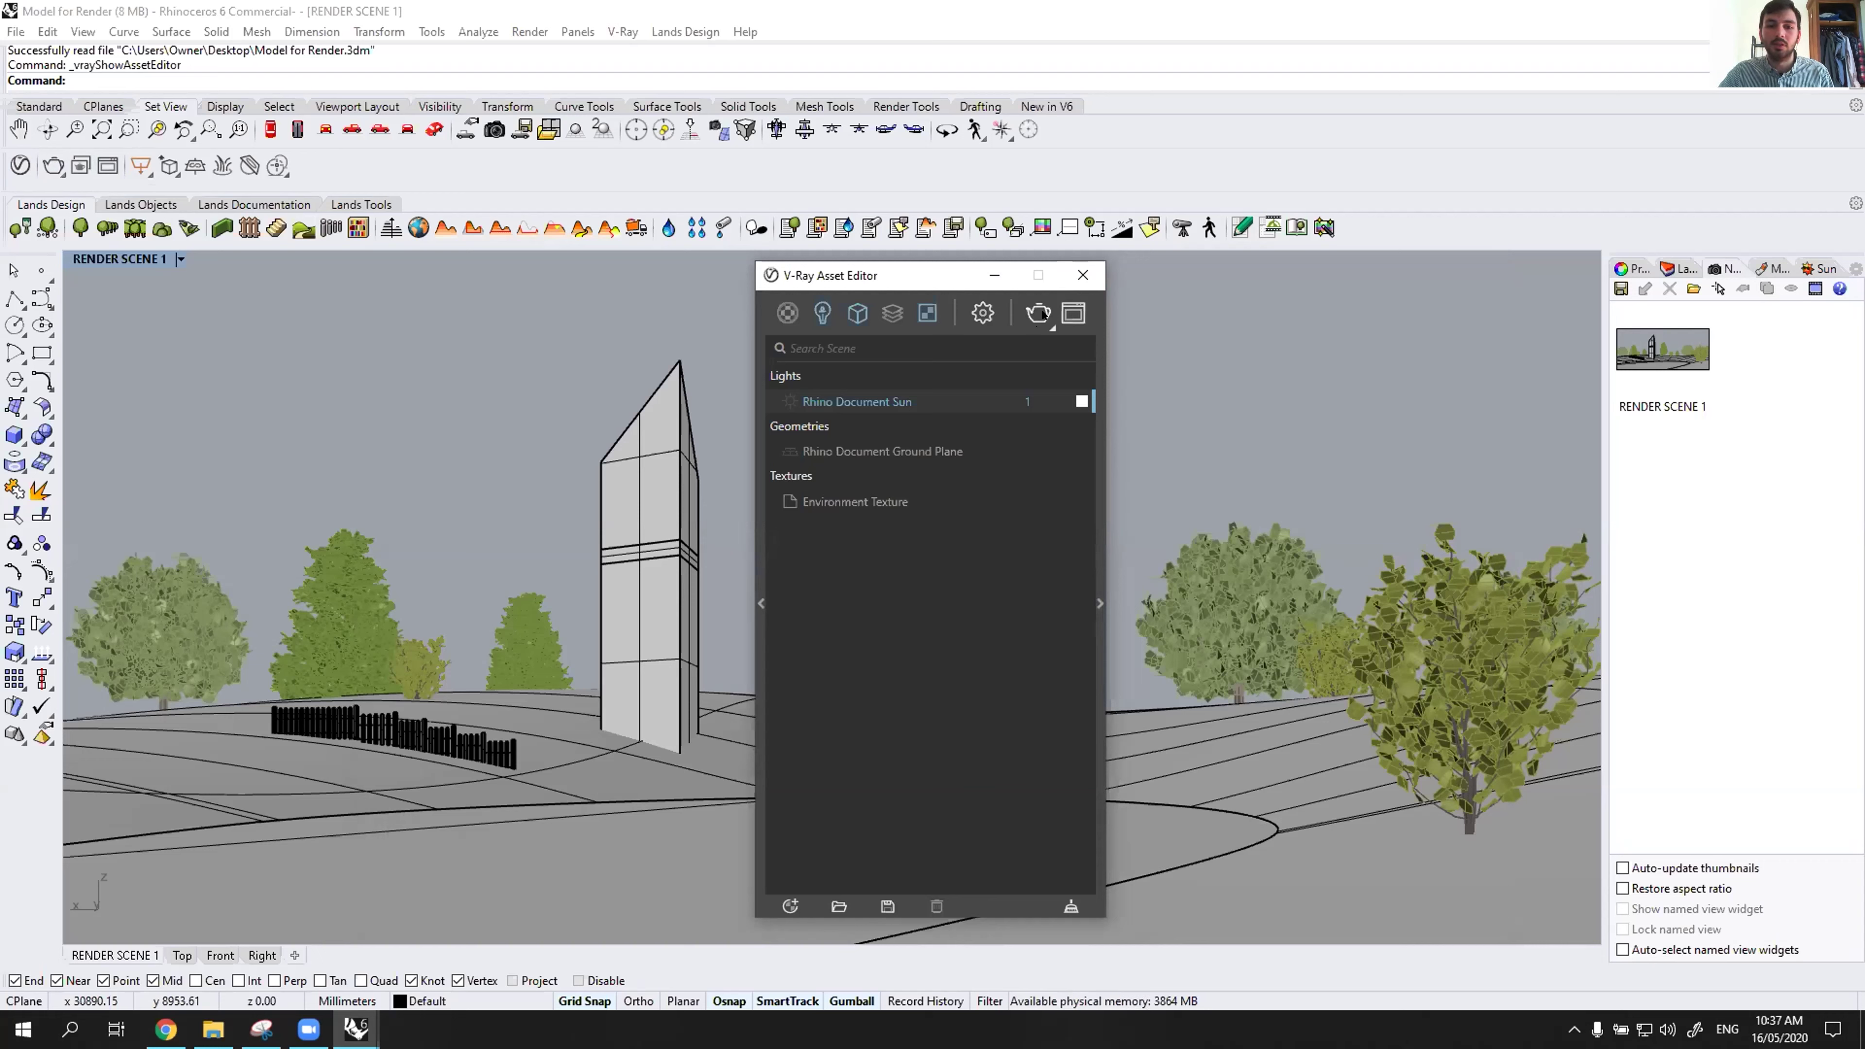
Start an interactive V-Ray render of the scene.
click(61, 172)
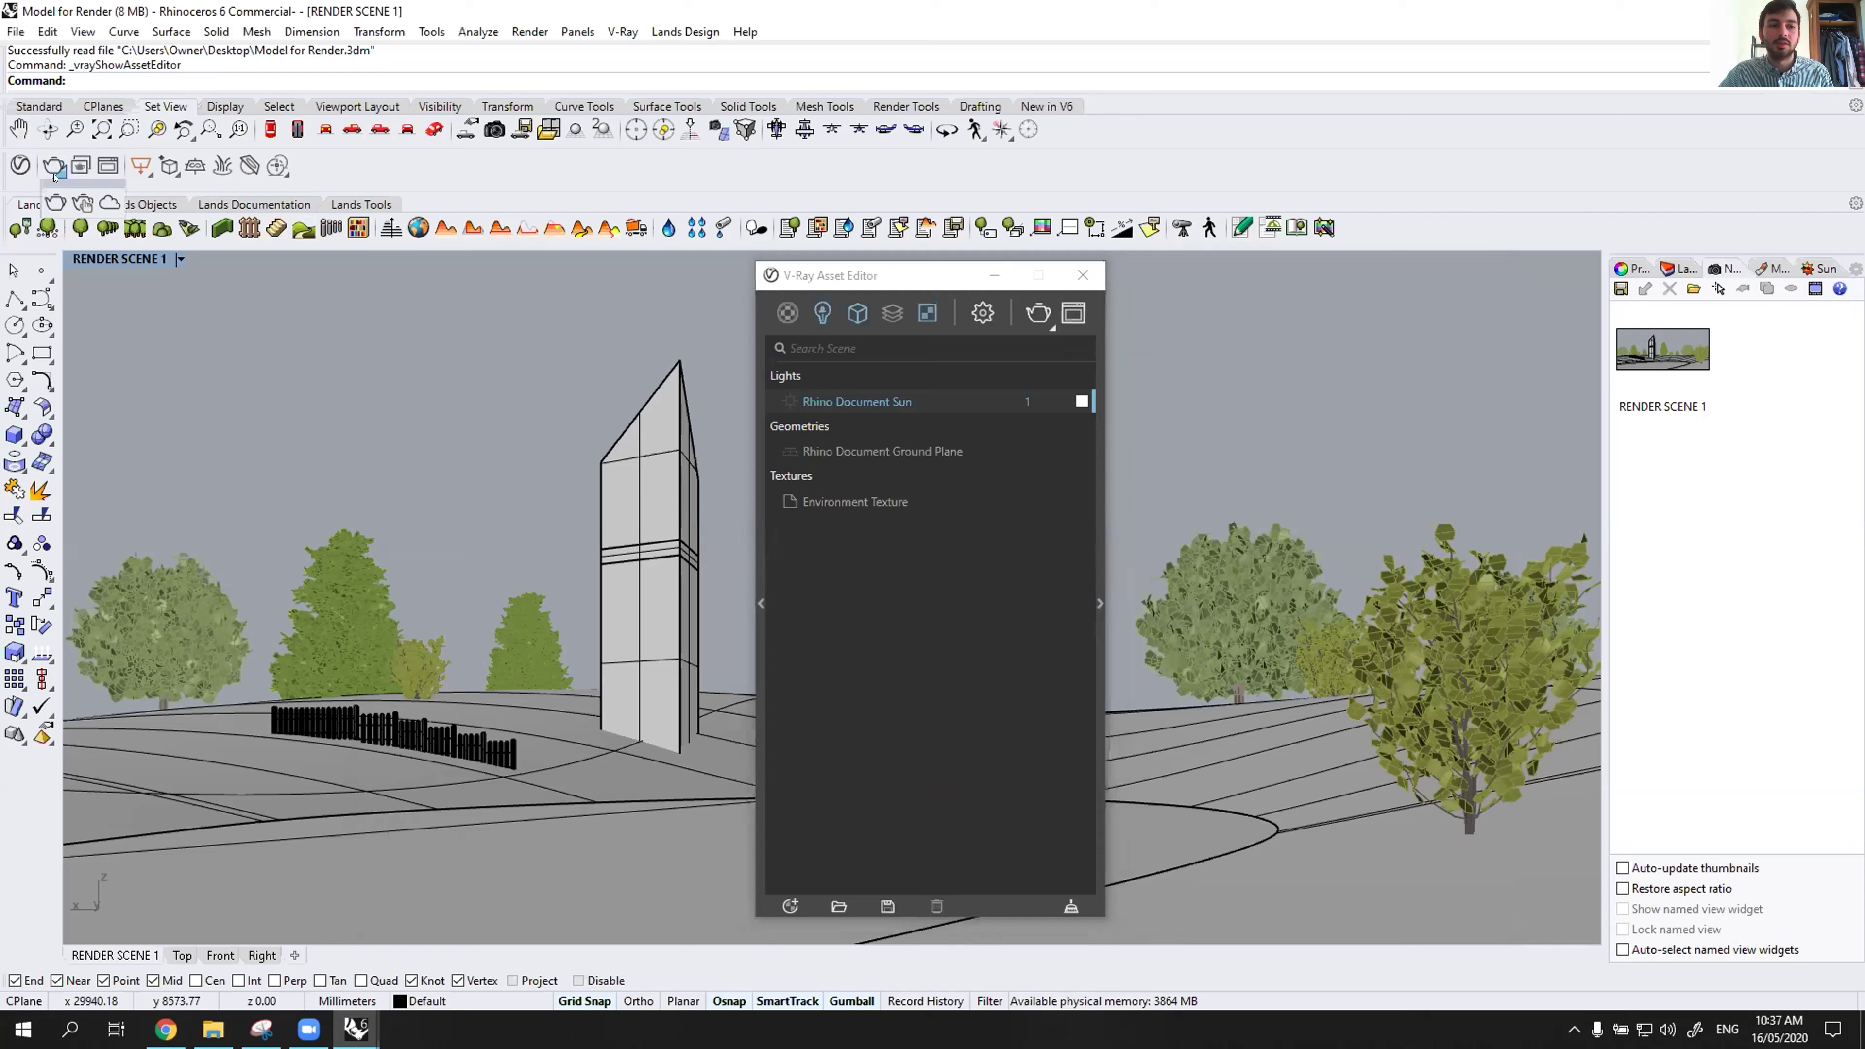
click(78, 209)
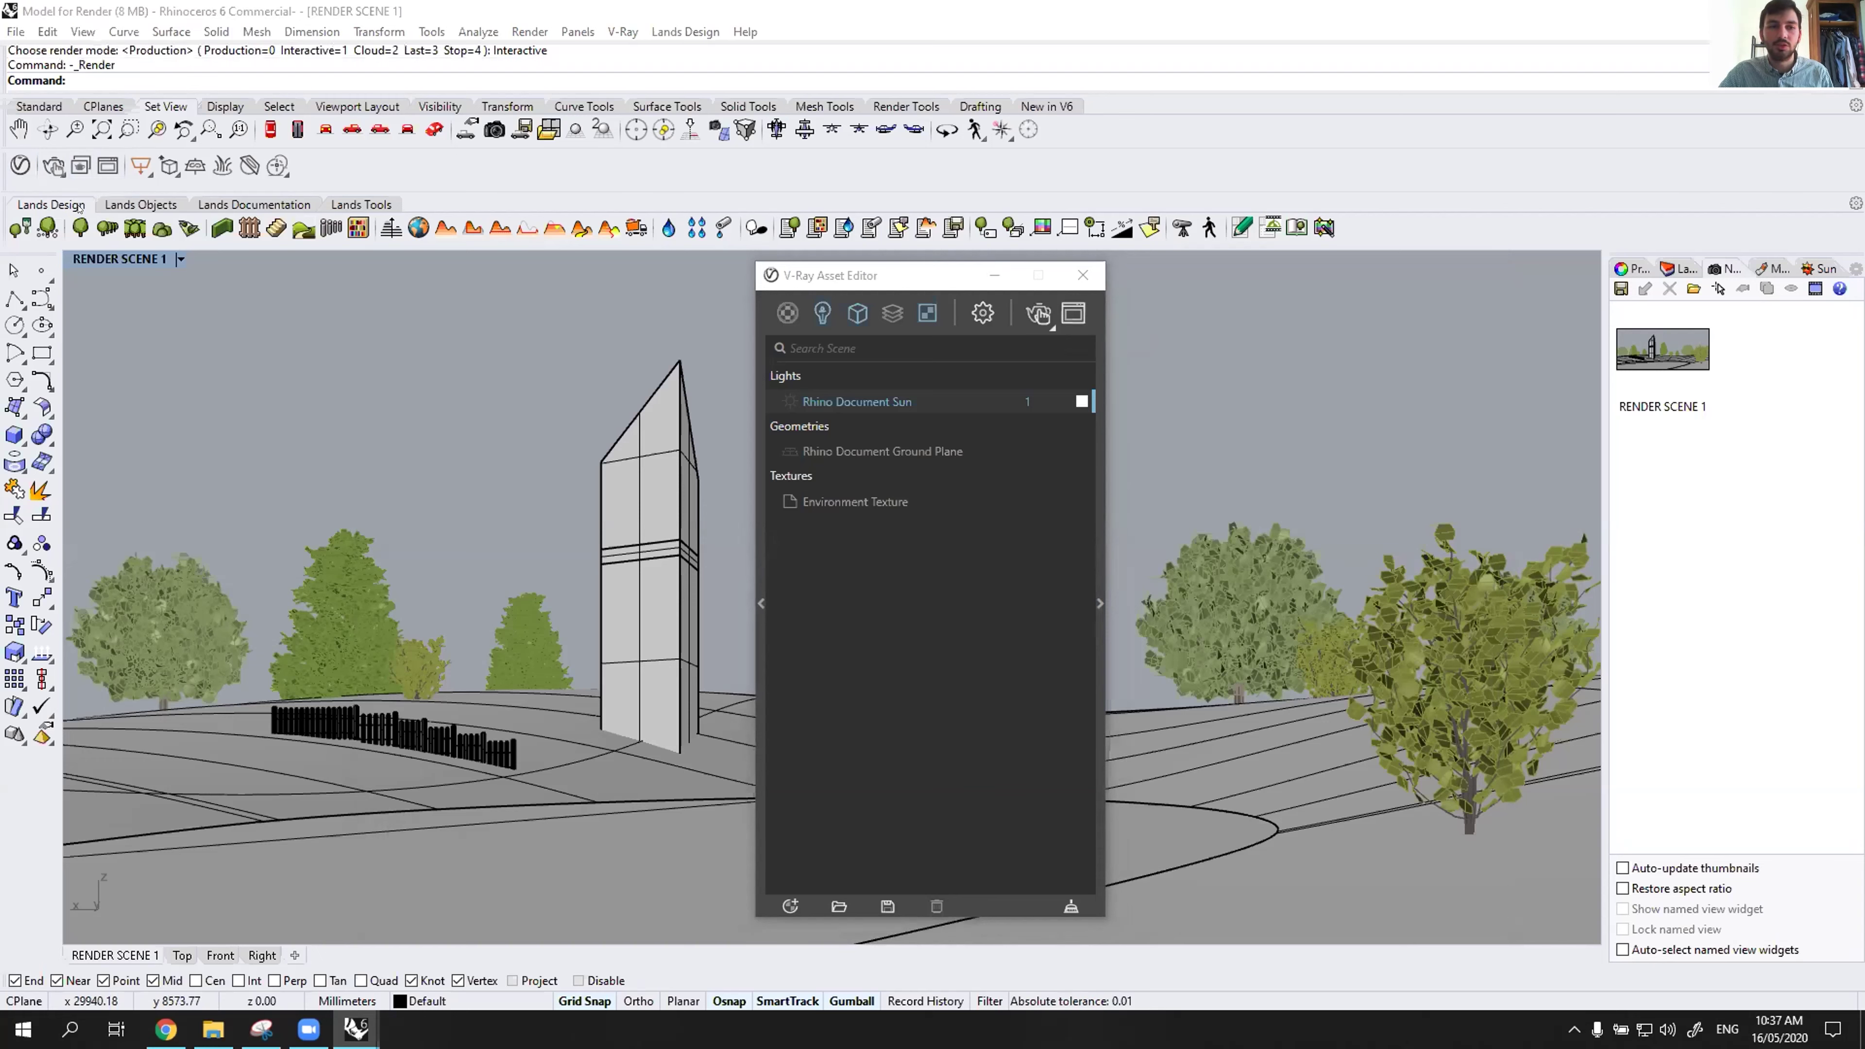
click(56, 169)
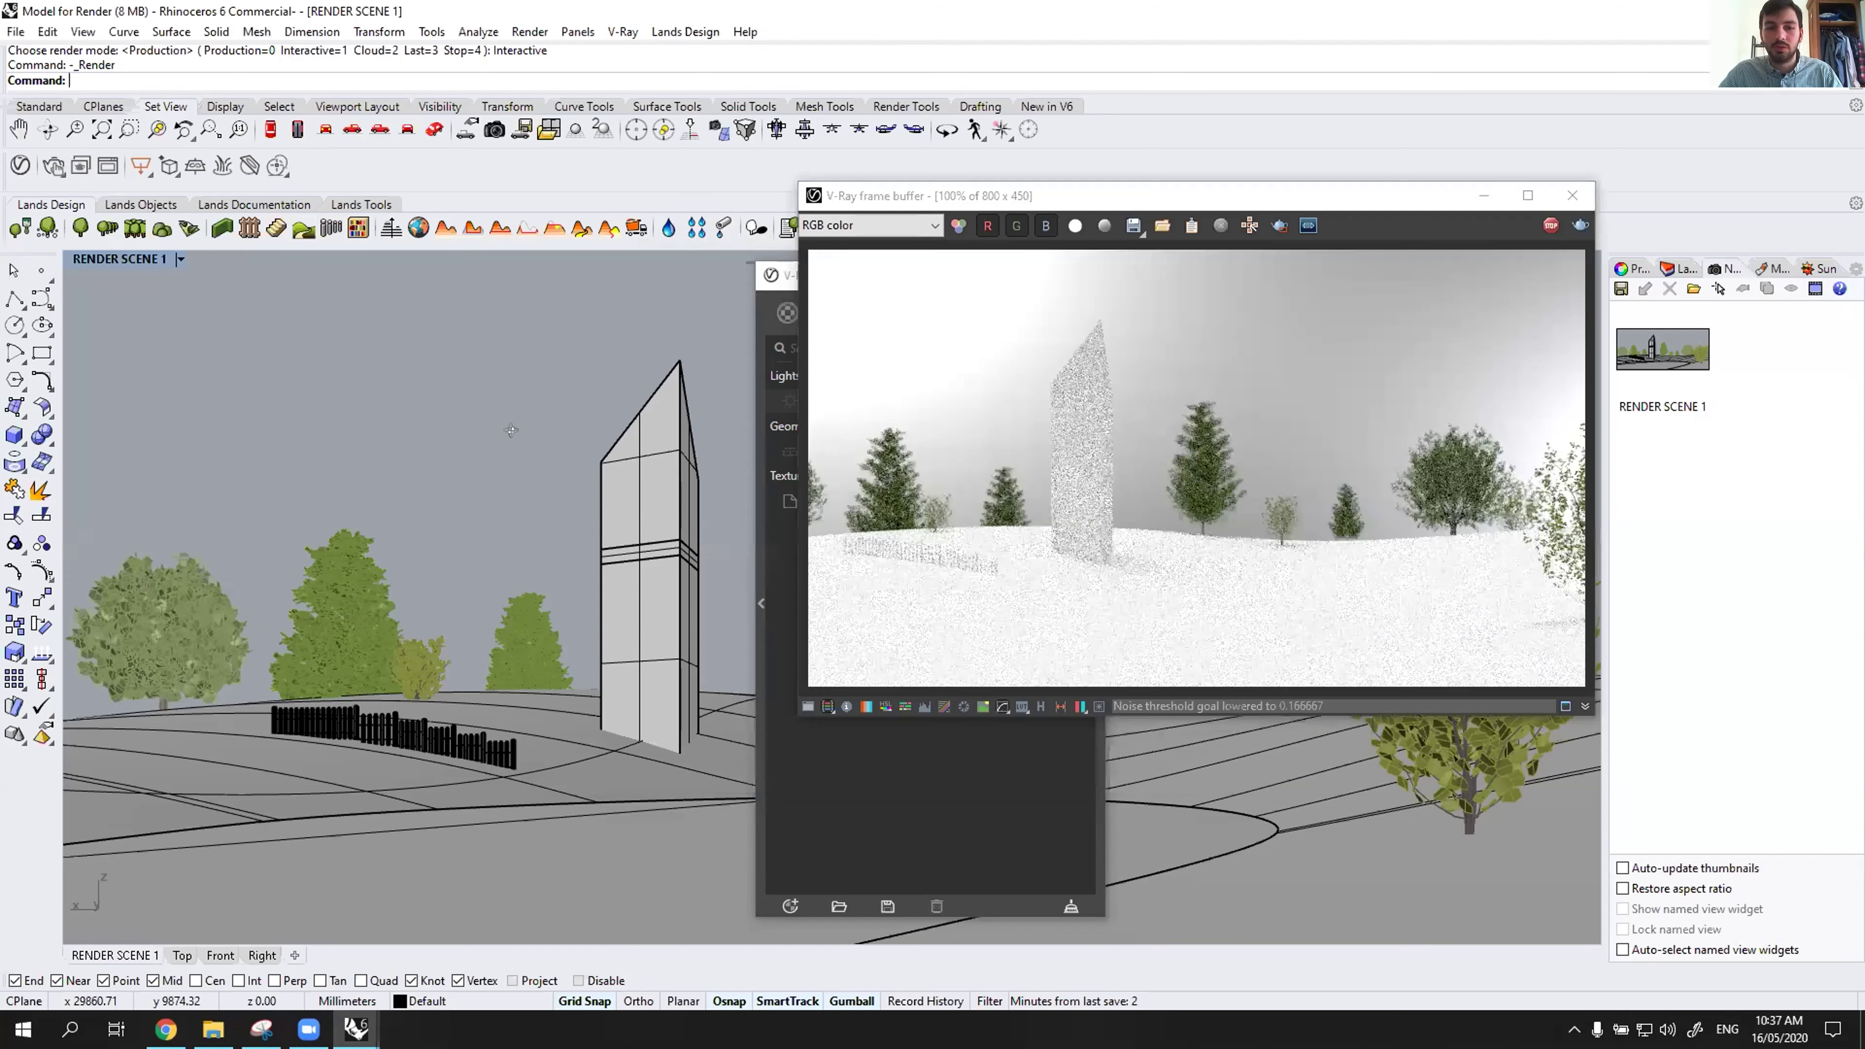
Restore the RENDER SCENE 1 view after orbiting during the live render, and hide the Trees layer.
right_drag(587, 400, 954, 459)
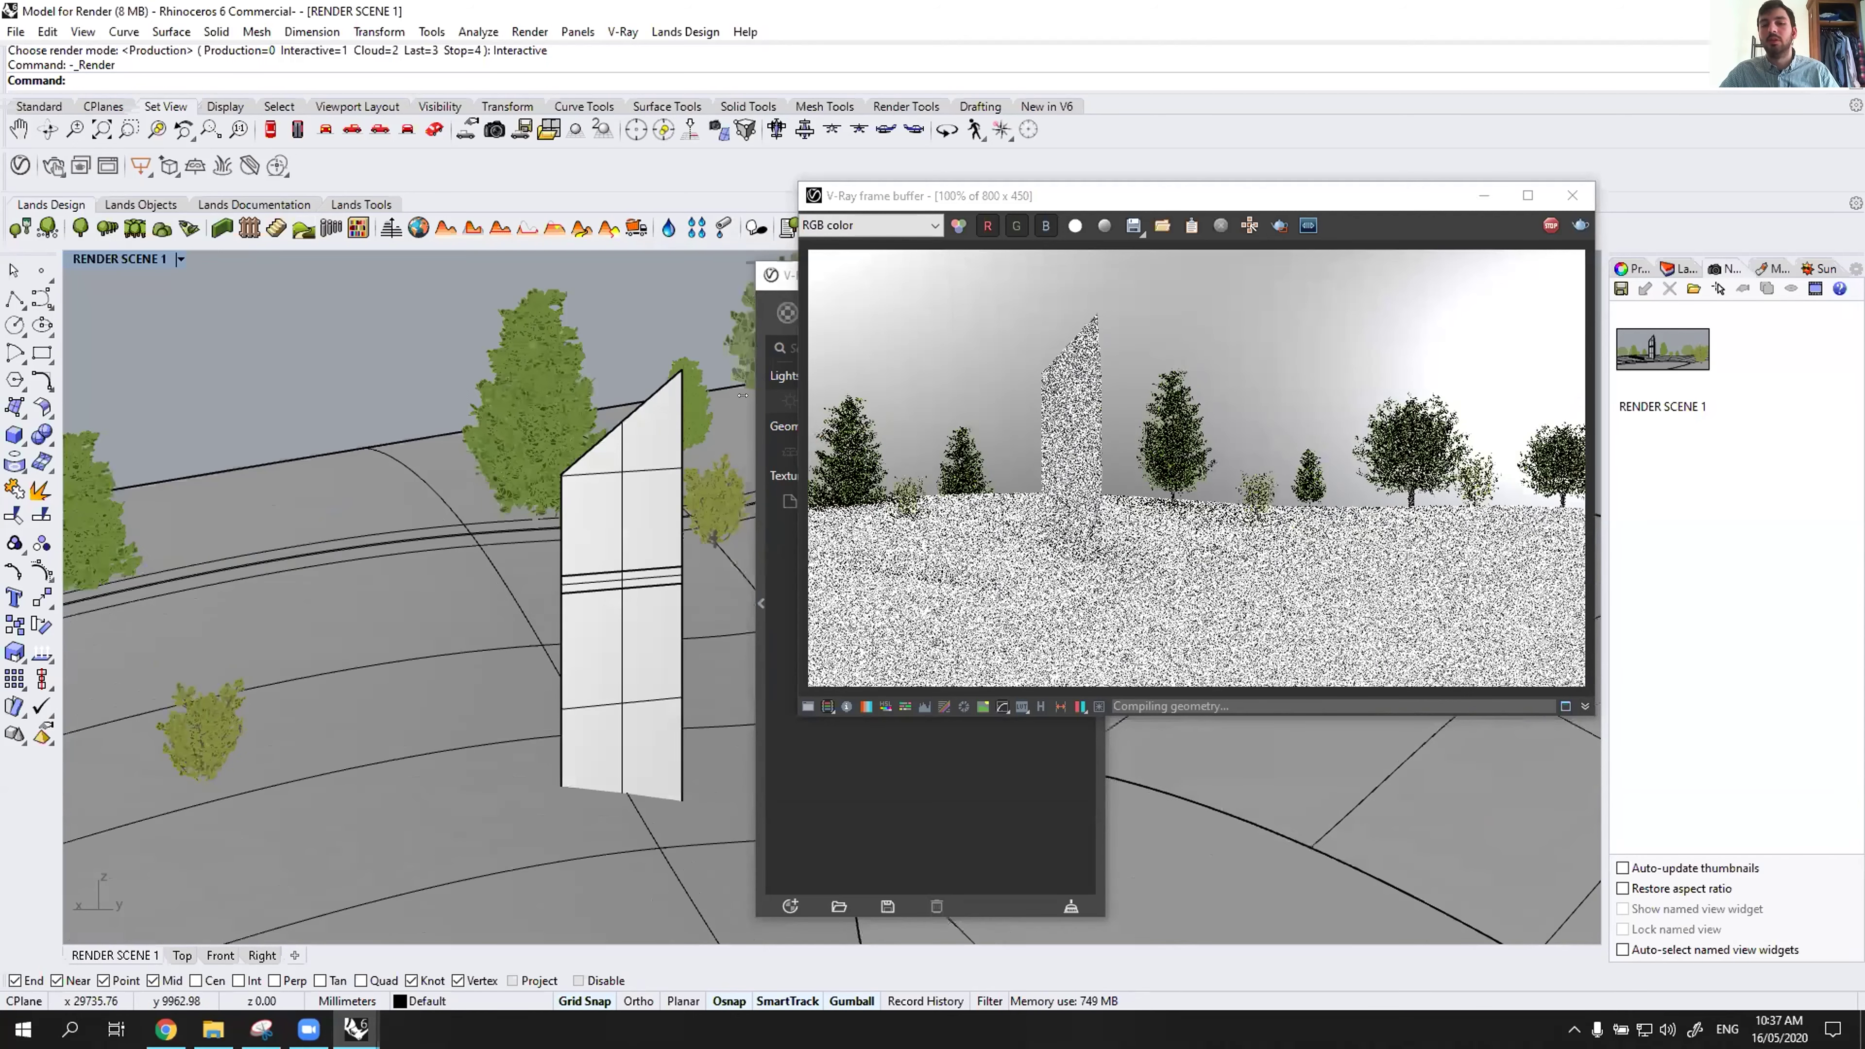
double_click(1666, 349)
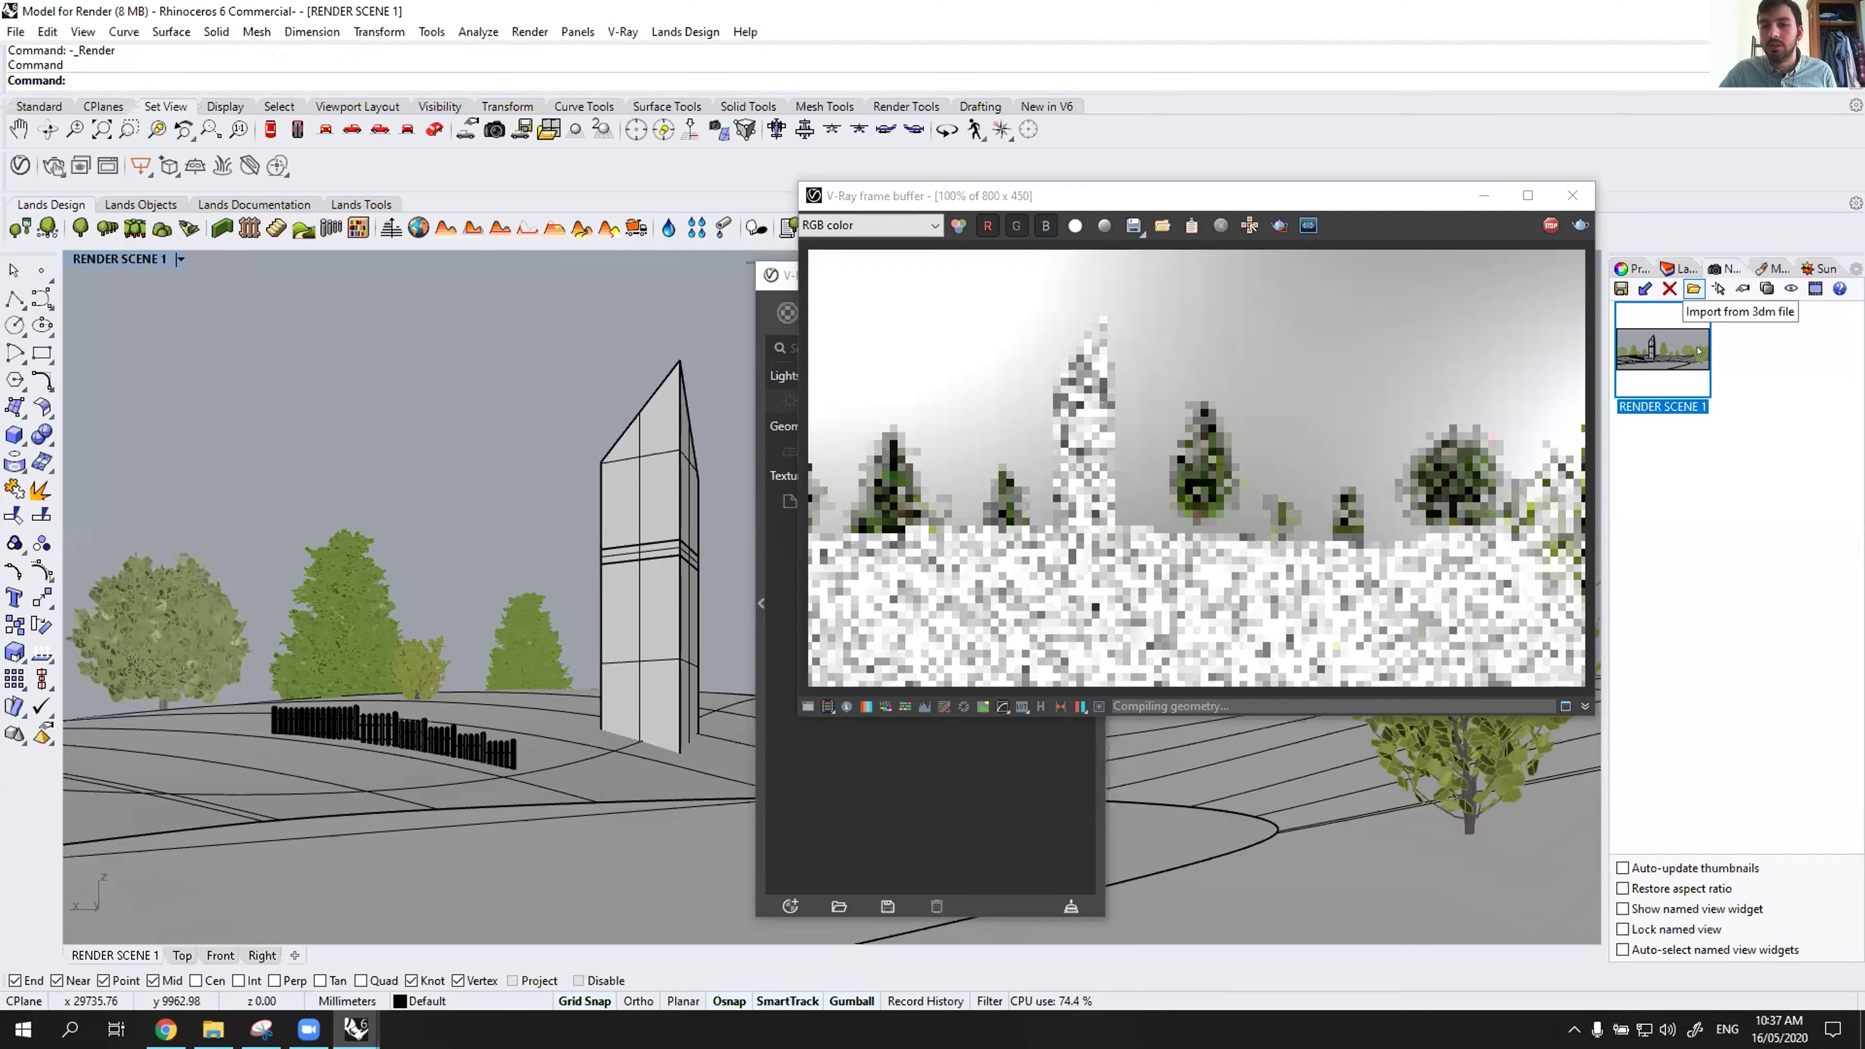
click(1678, 268)
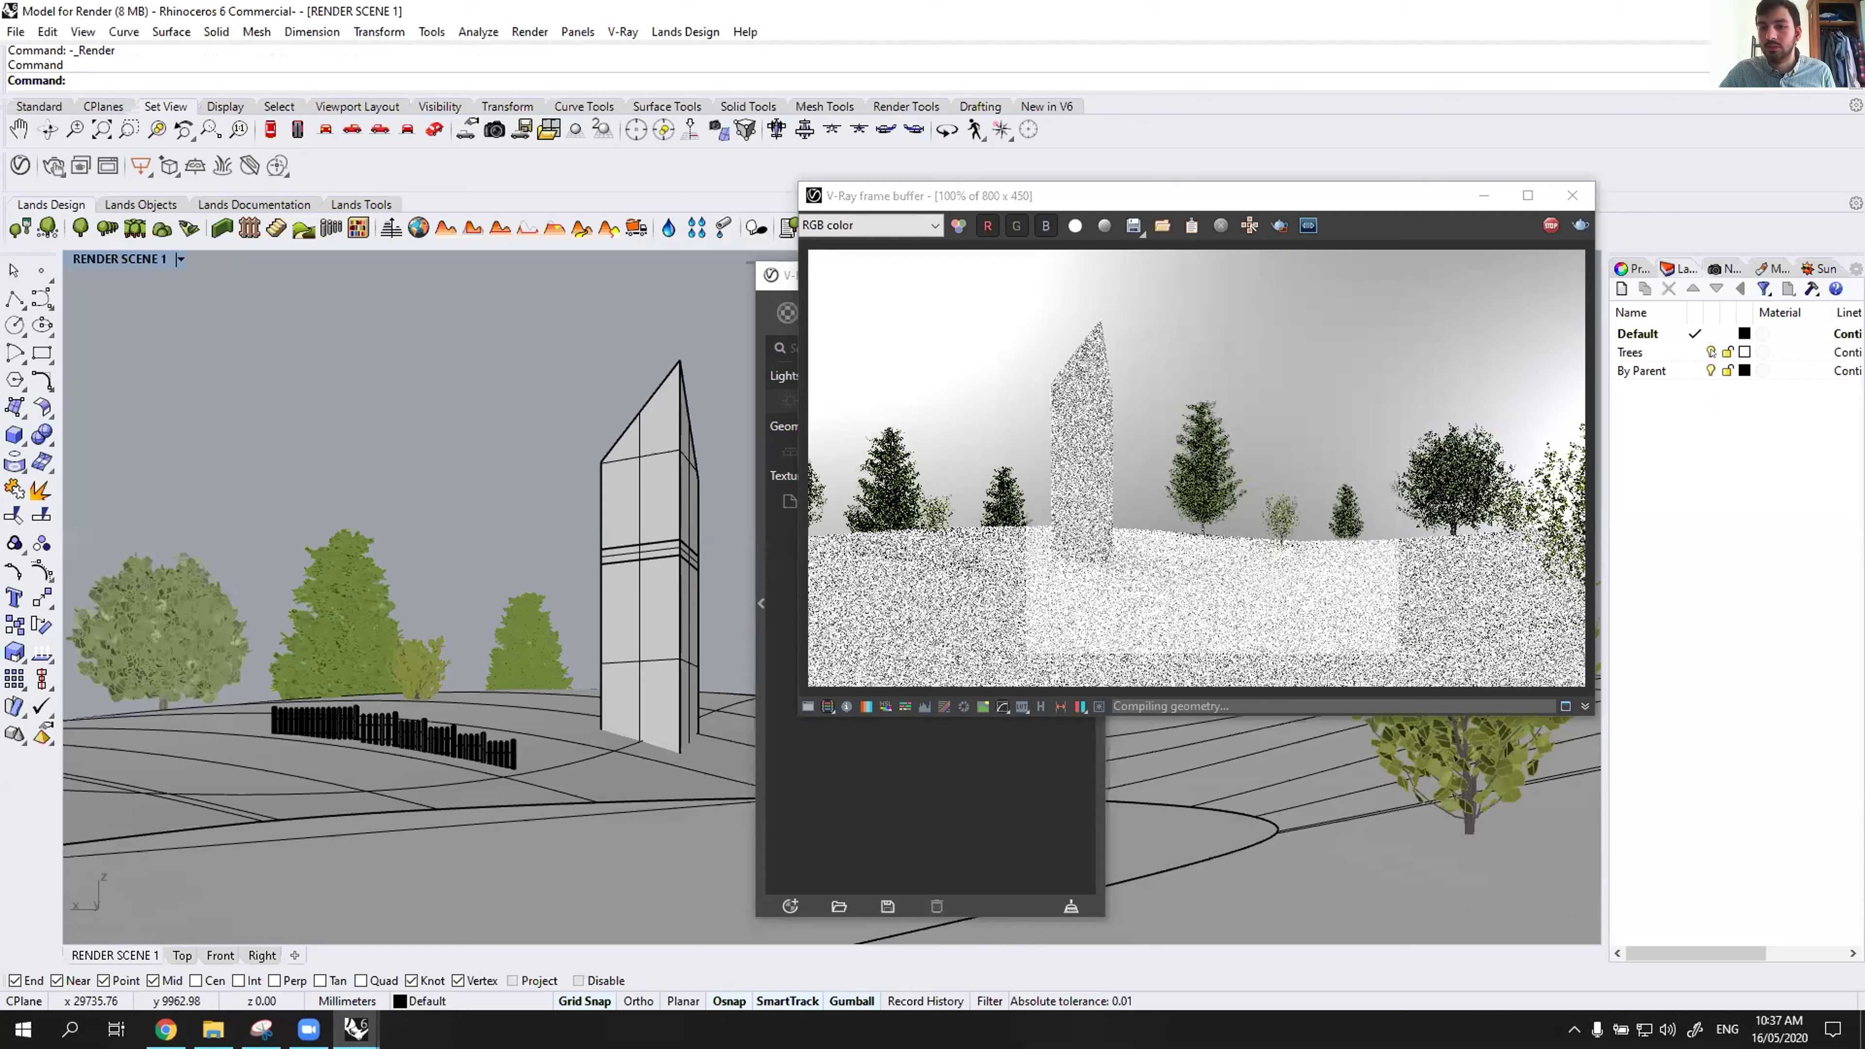
click(1711, 352)
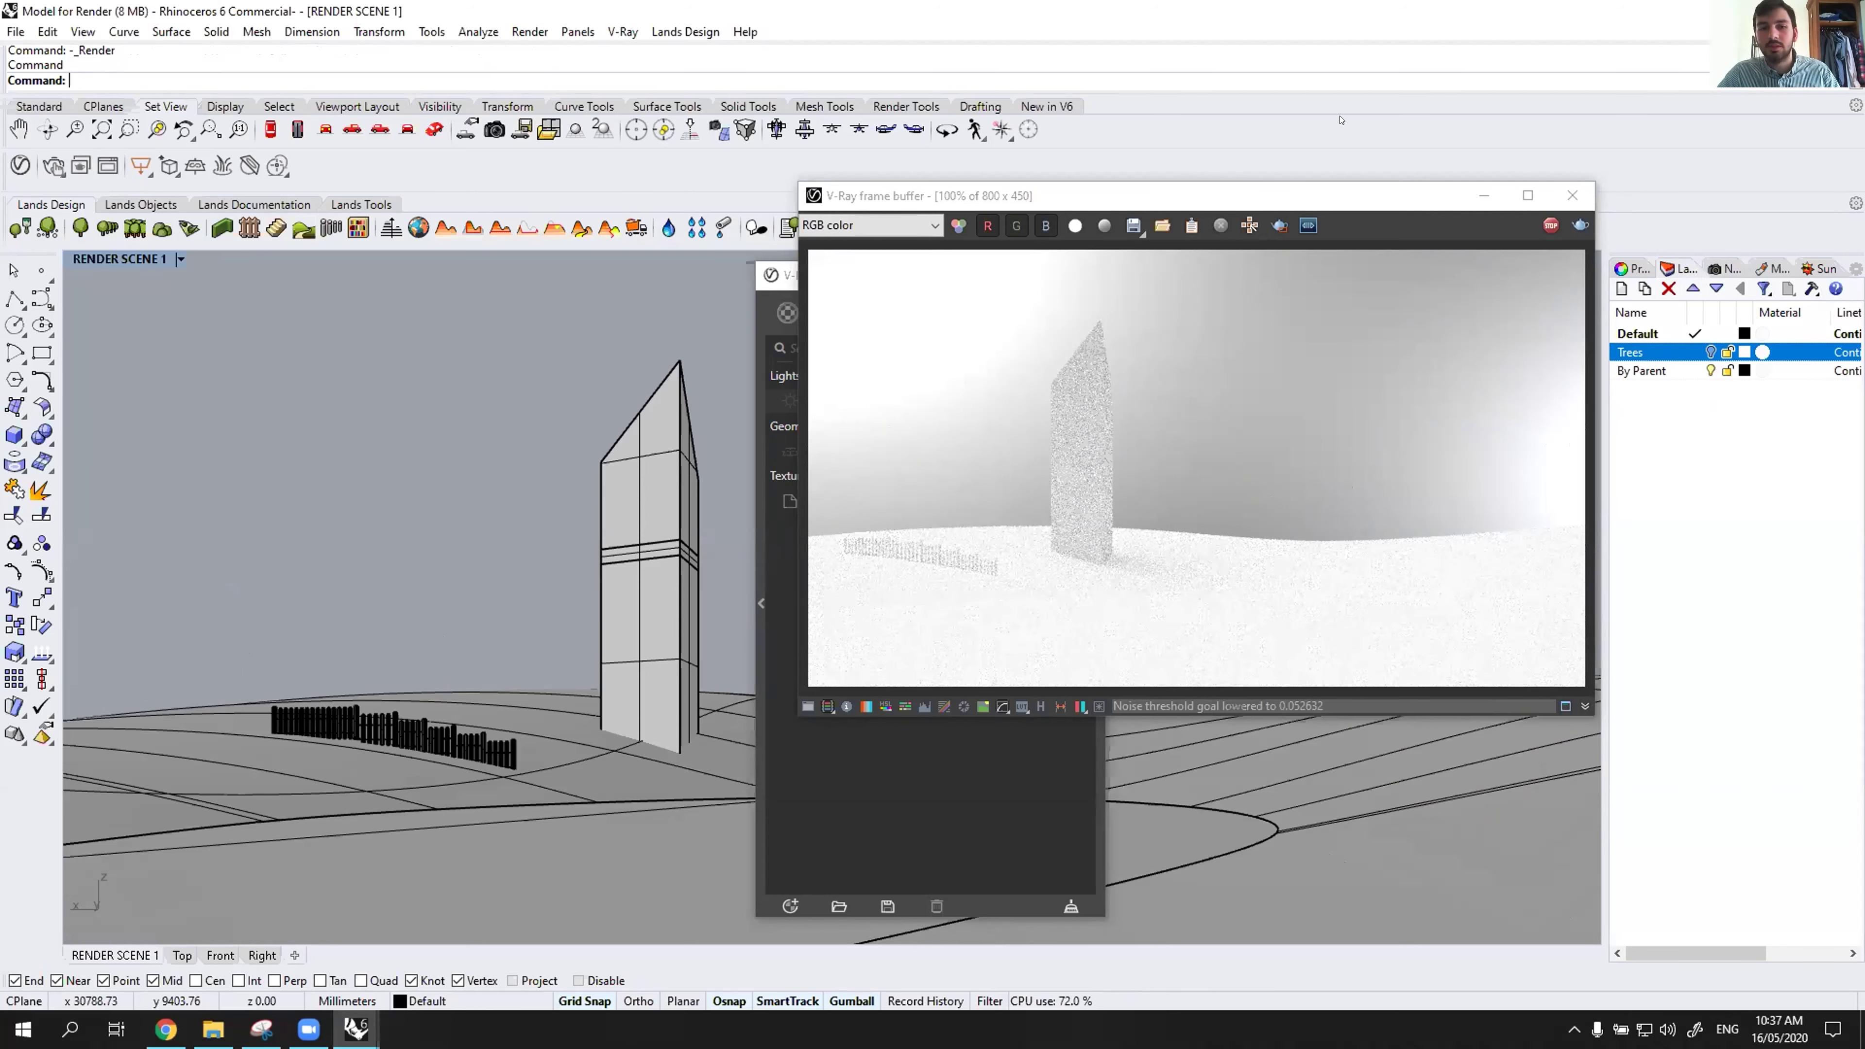
Arrange the V-Ray frame buffer and the Asset Editor side by side so both are fully visible.
drag(1292, 193, 1216, 169)
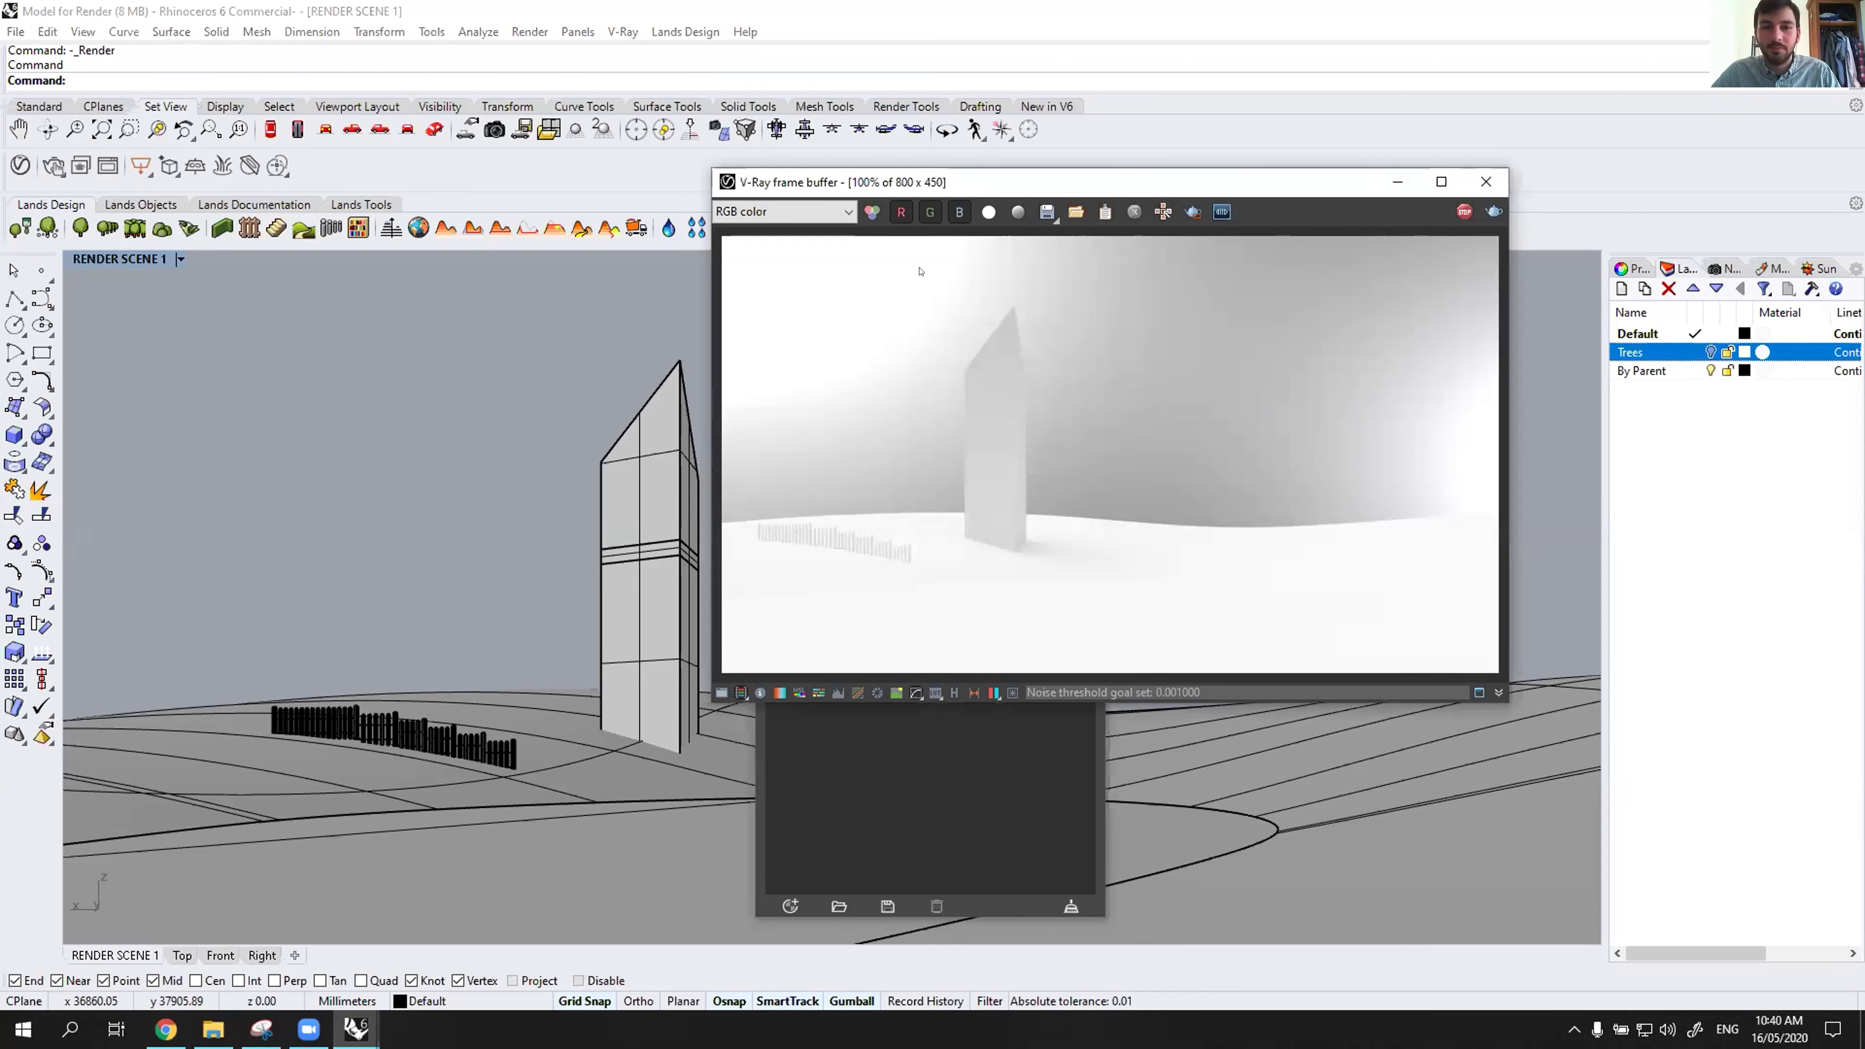
drag(940, 182, 317, 295)
drag(911, 275, 1178, 194)
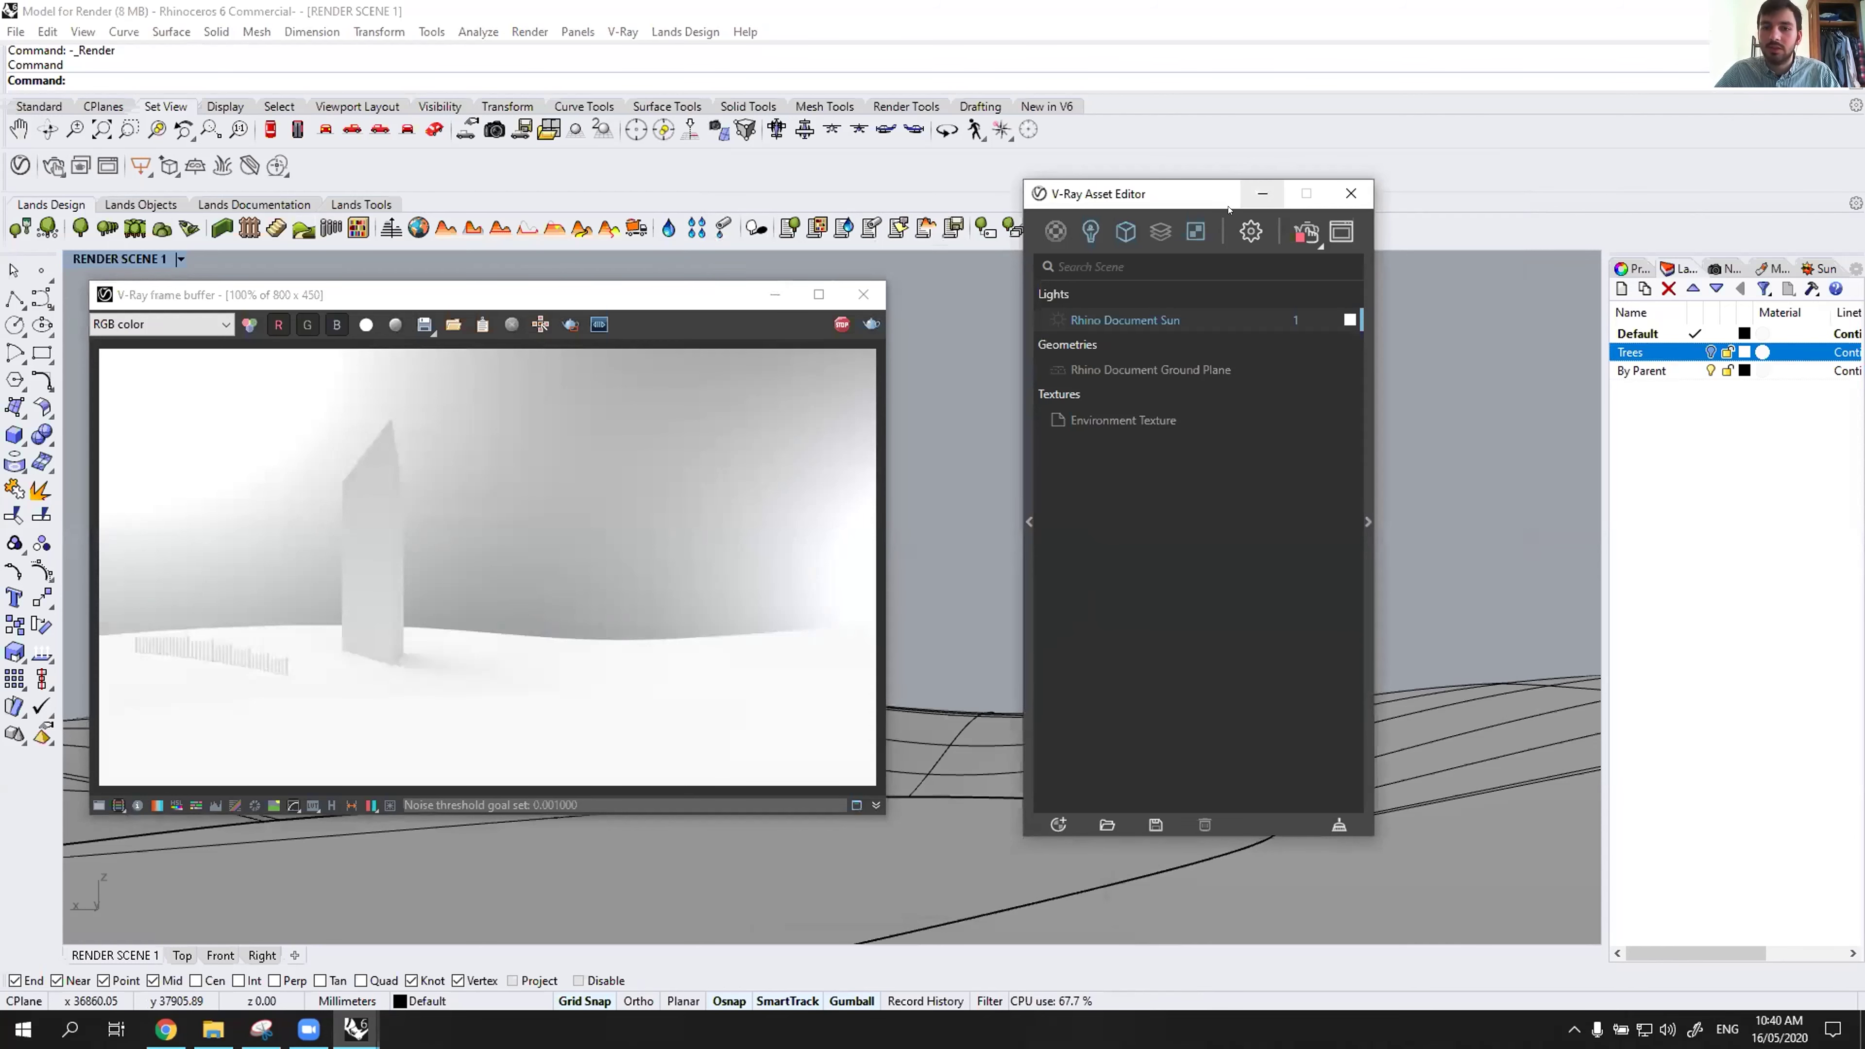
Review the V-Ray Render Output and Animation settings, and collapse the Render Parameters group.
click(1250, 230)
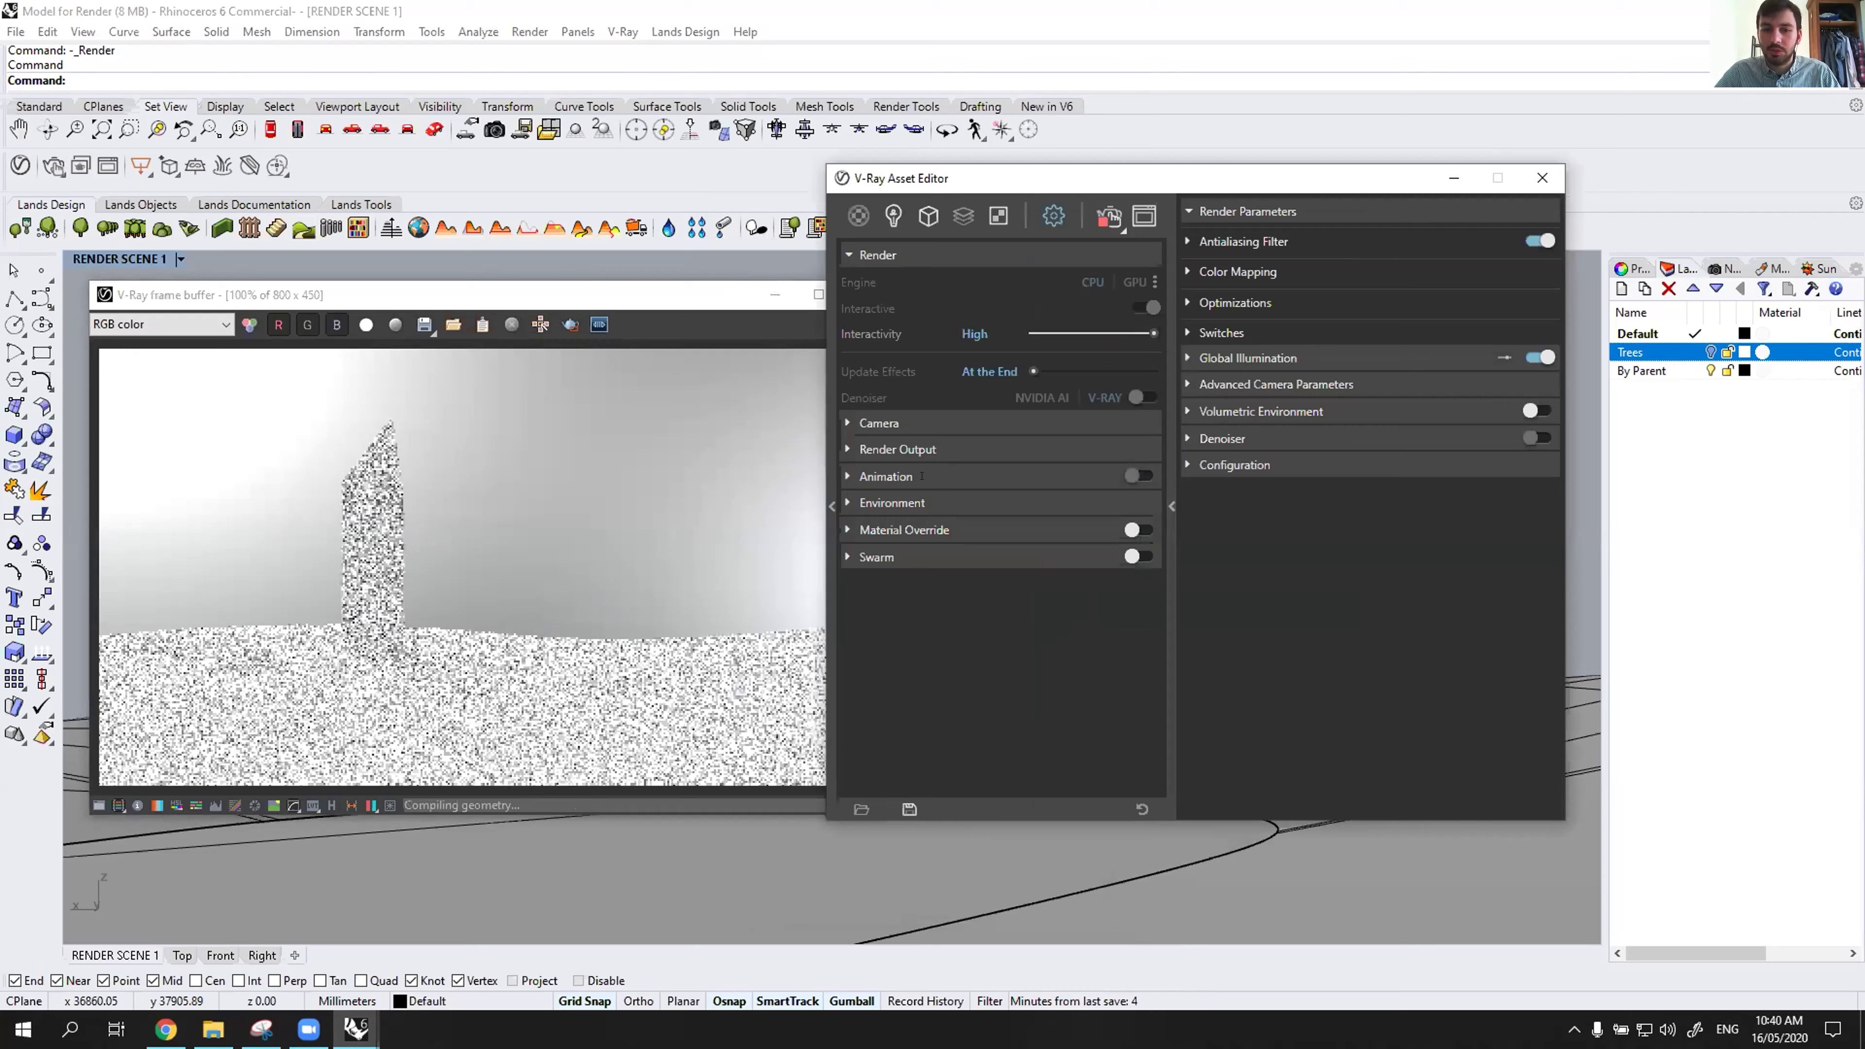
click(954, 450)
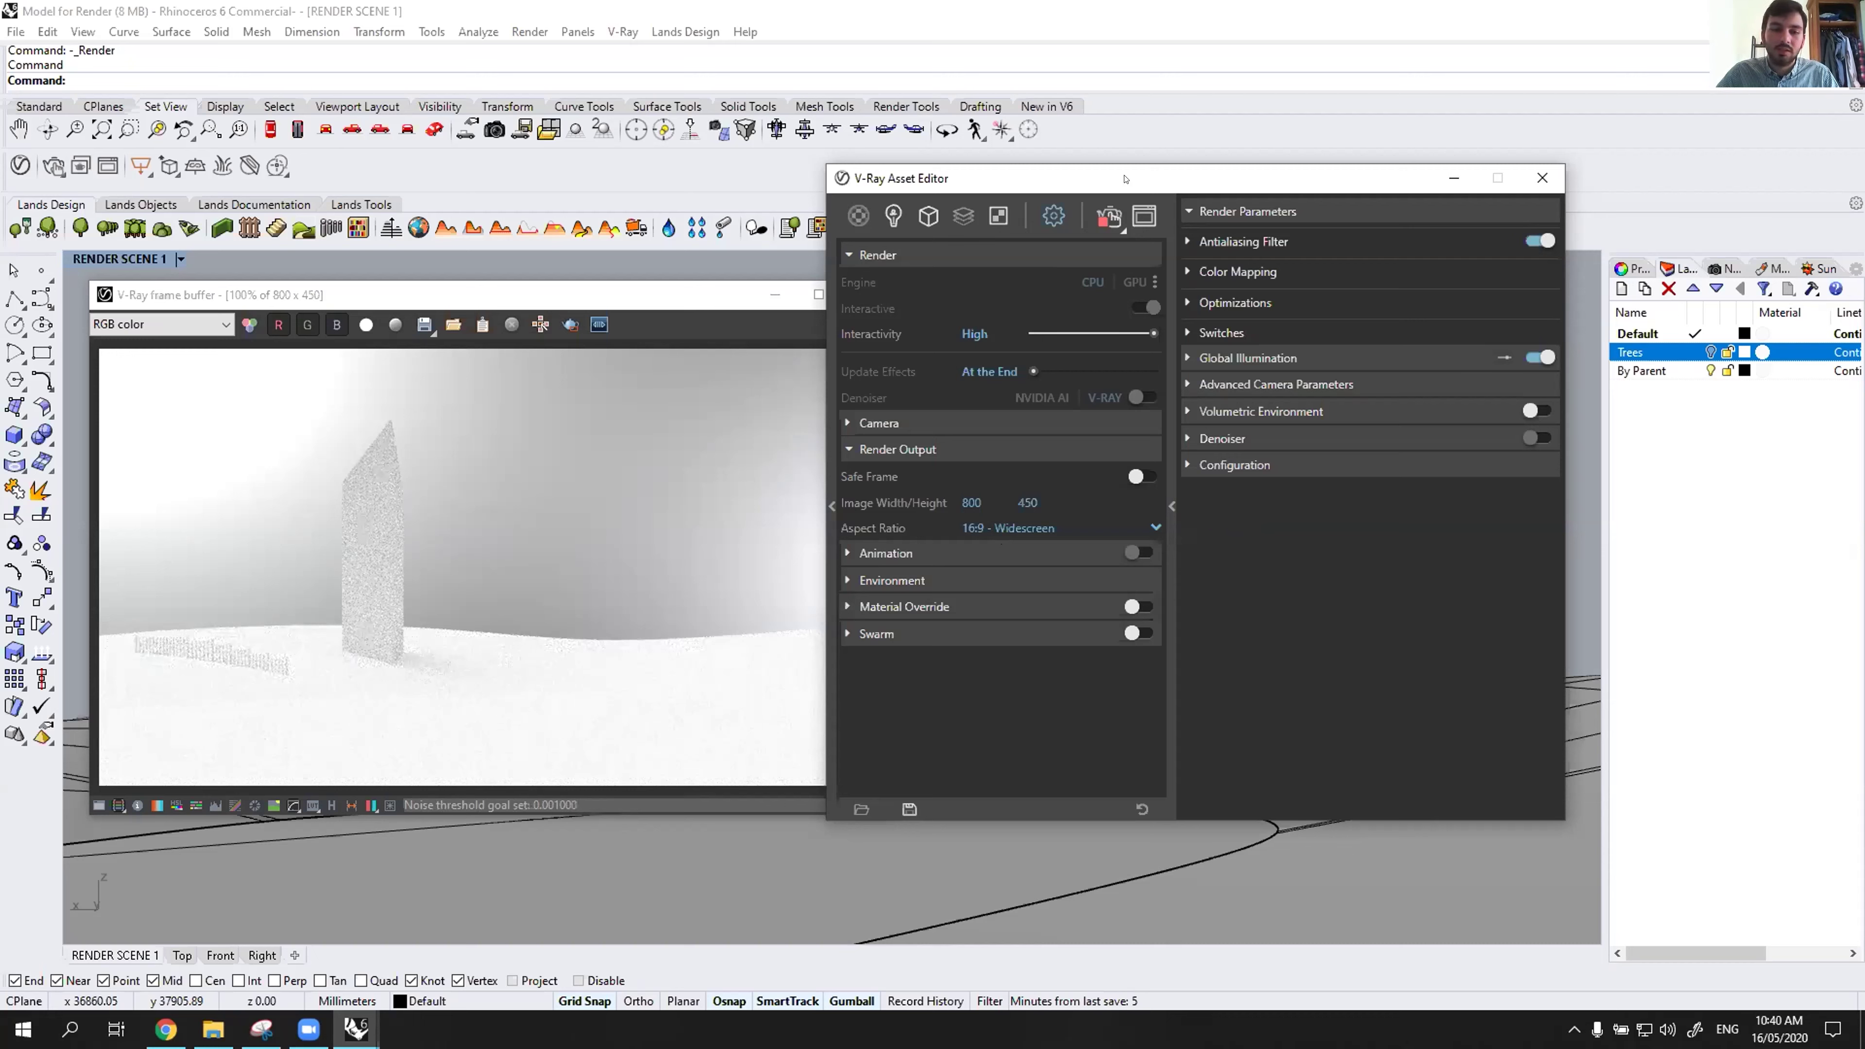
drag(988, 224, 915, 221)
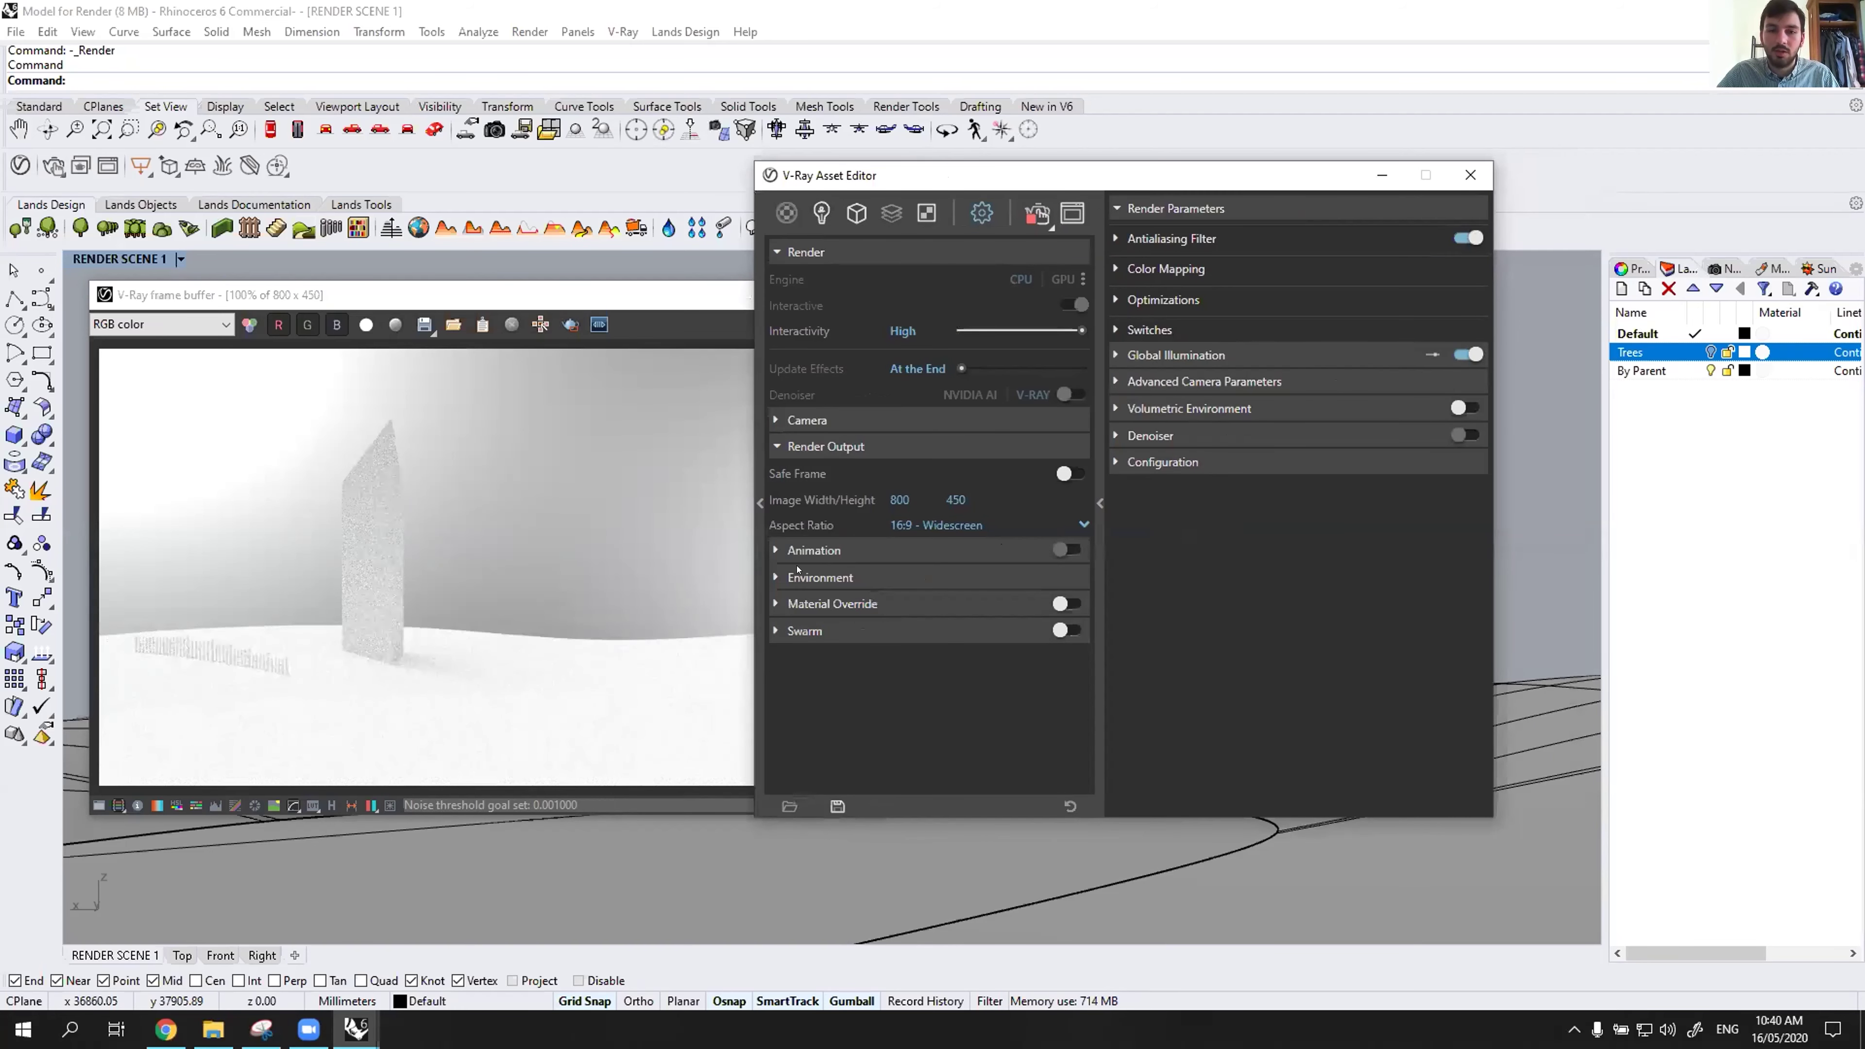
click(1114, 208)
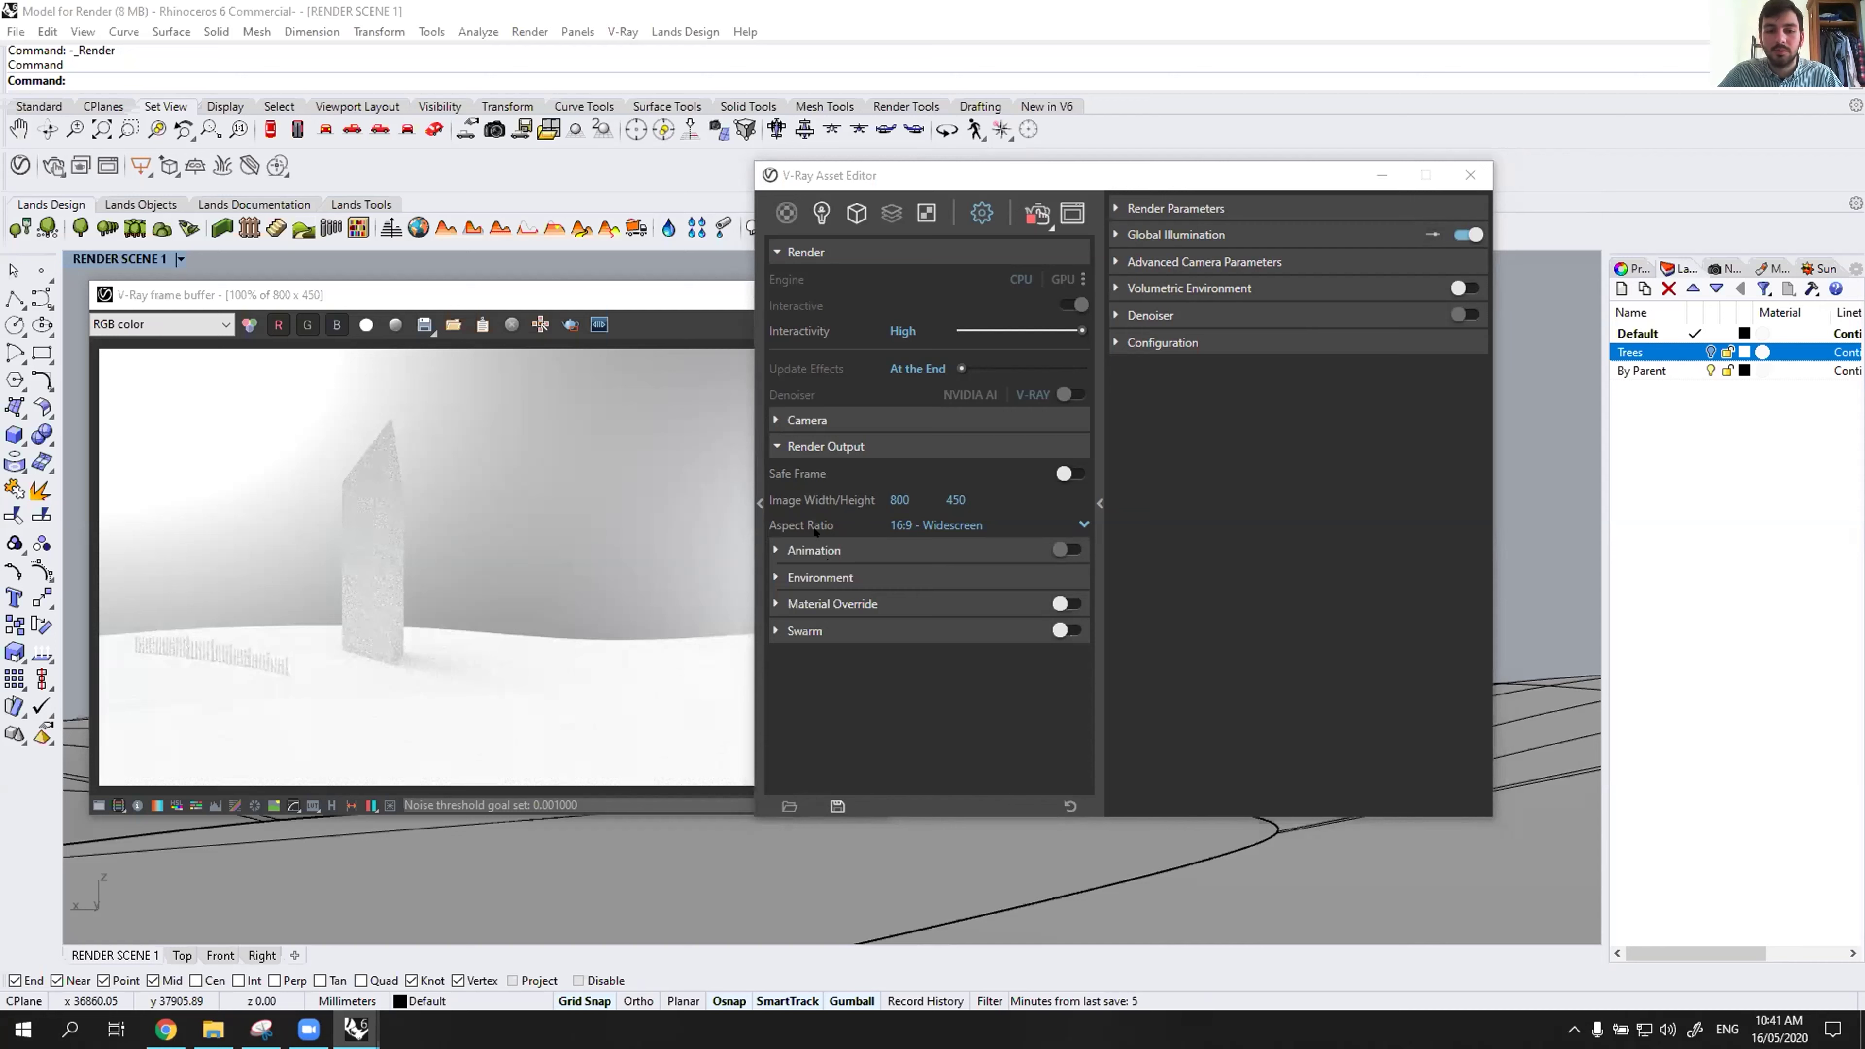
click(777, 550)
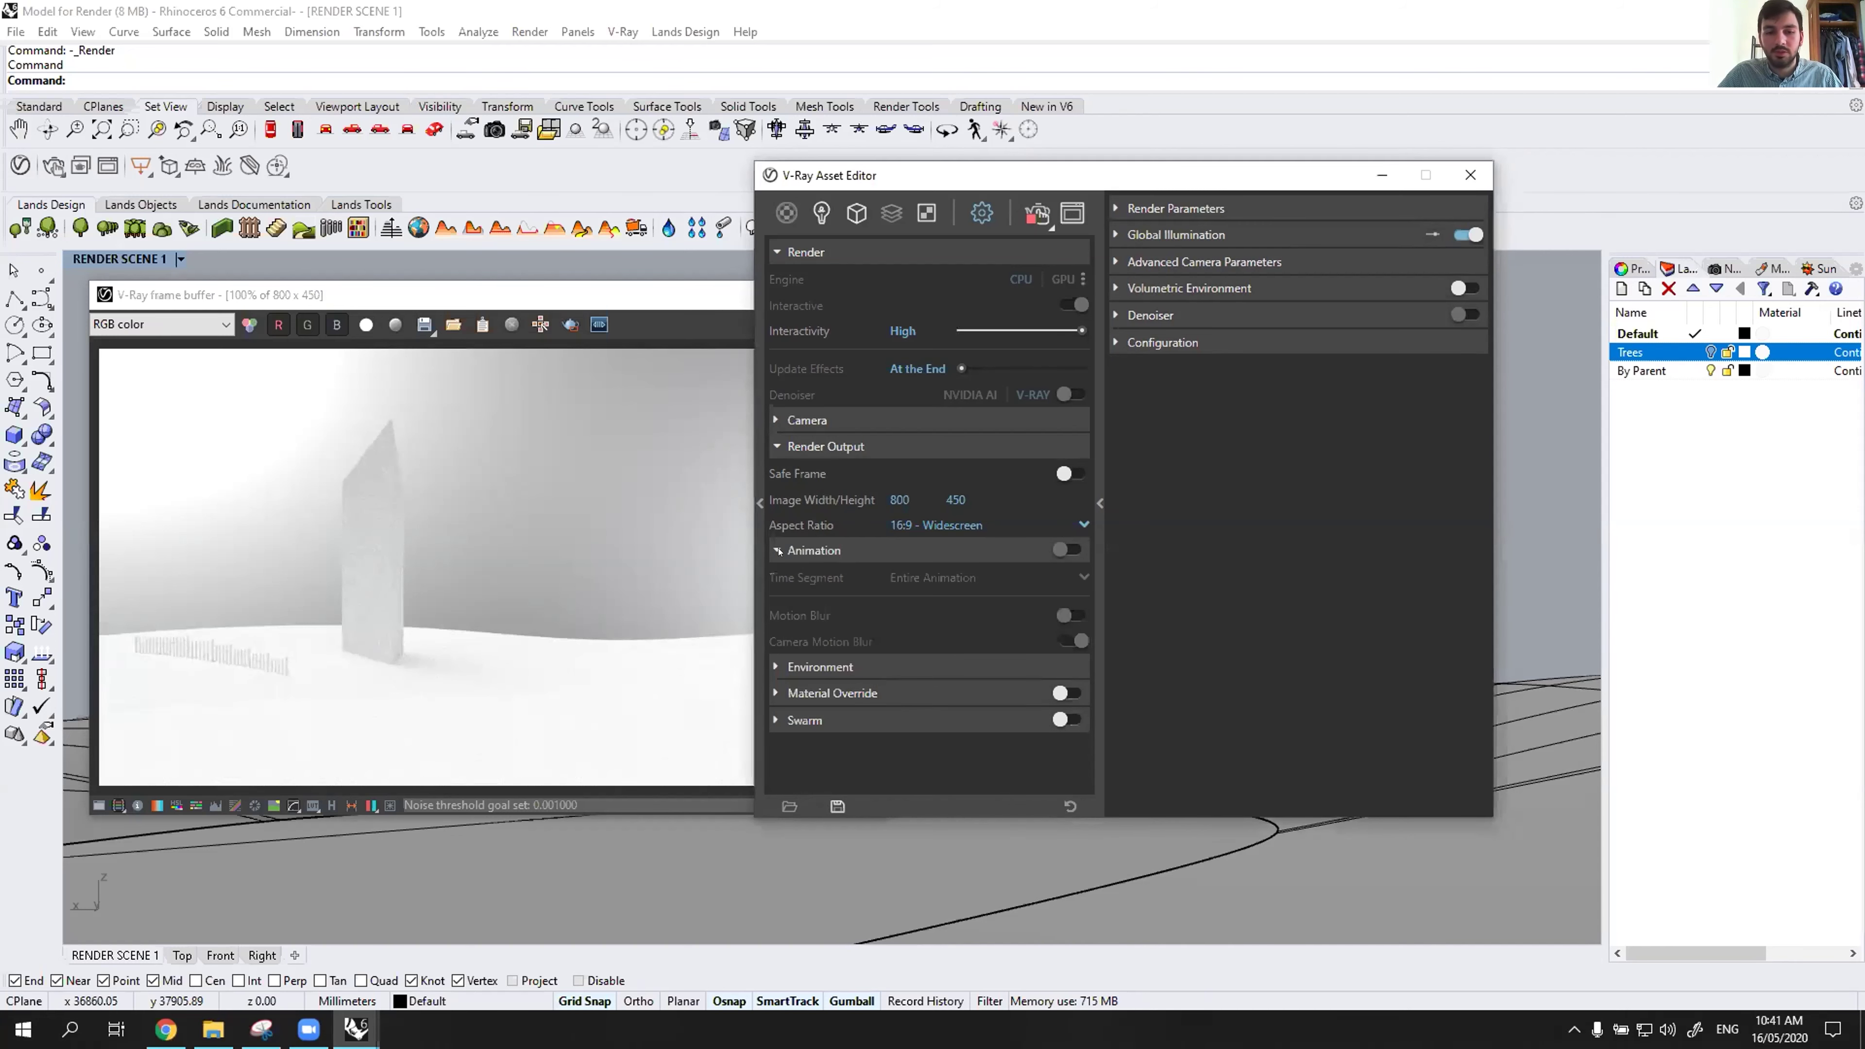
click(778, 551)
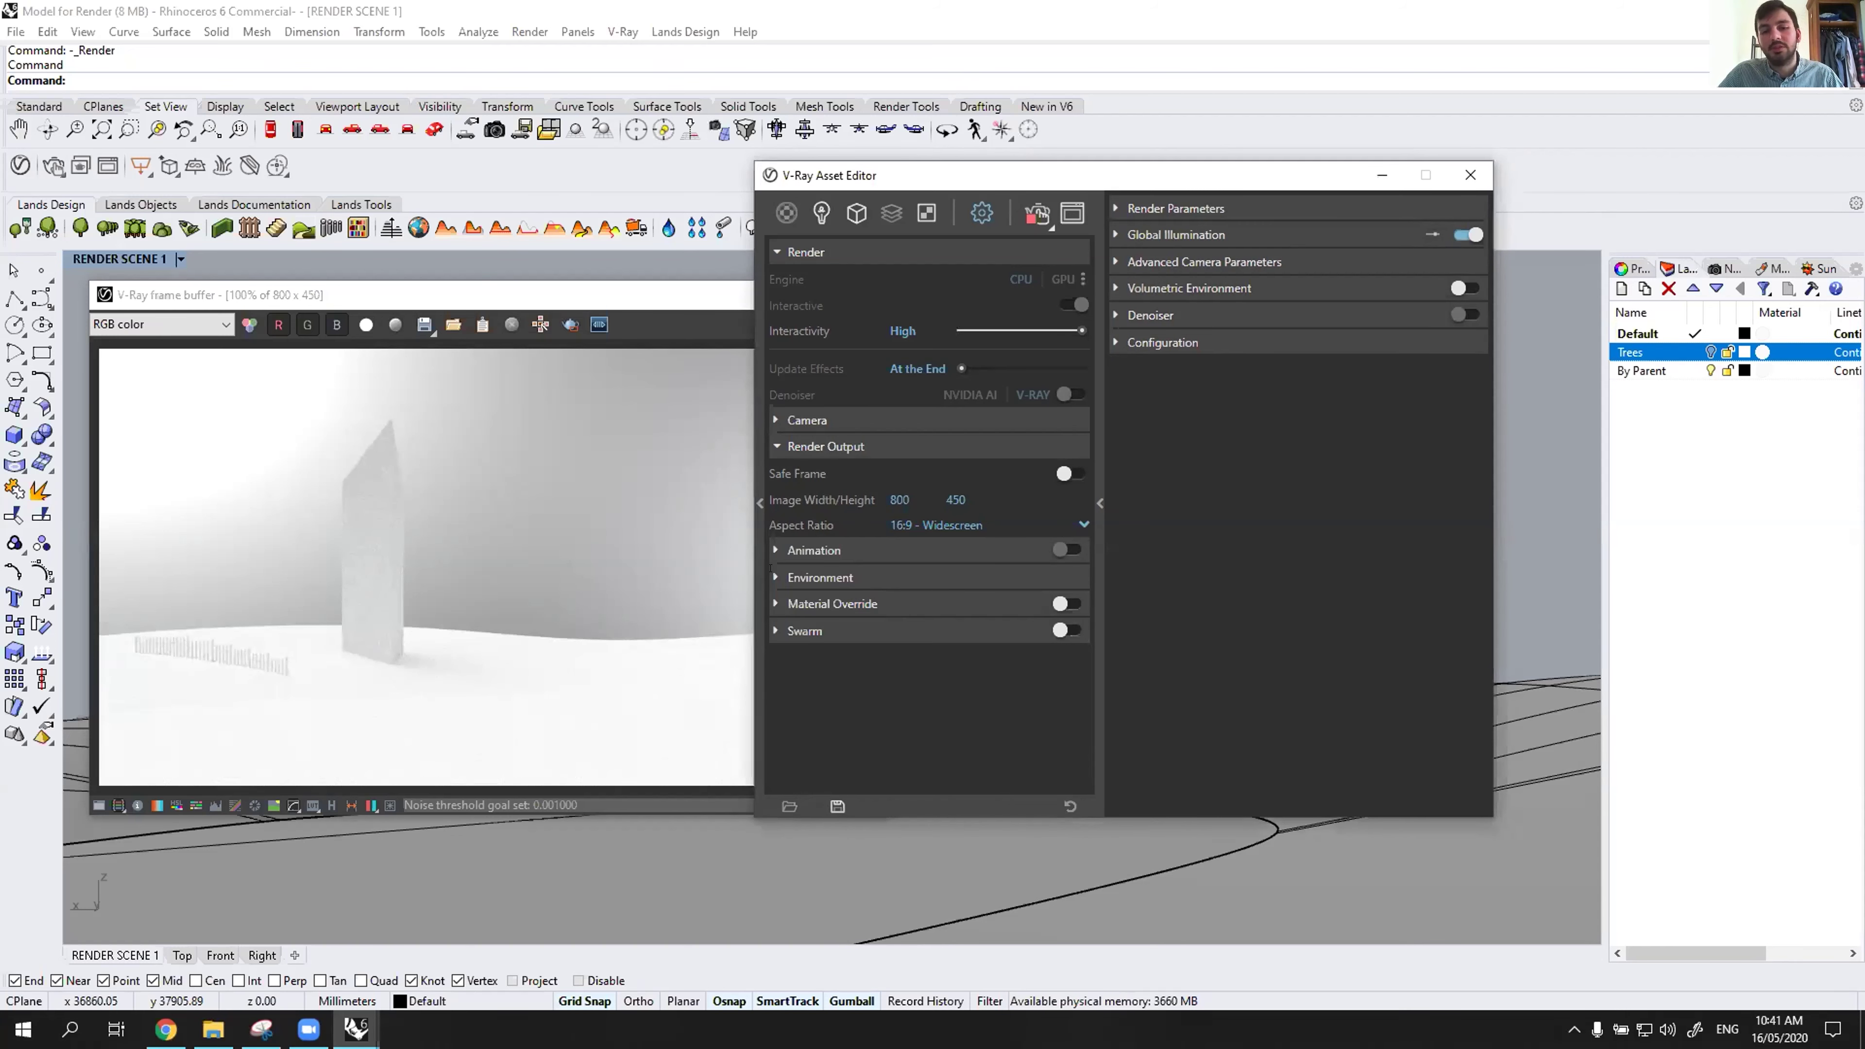
Clear the existing texture from the environment background and assign a Sky texture in its place.
click(776, 578)
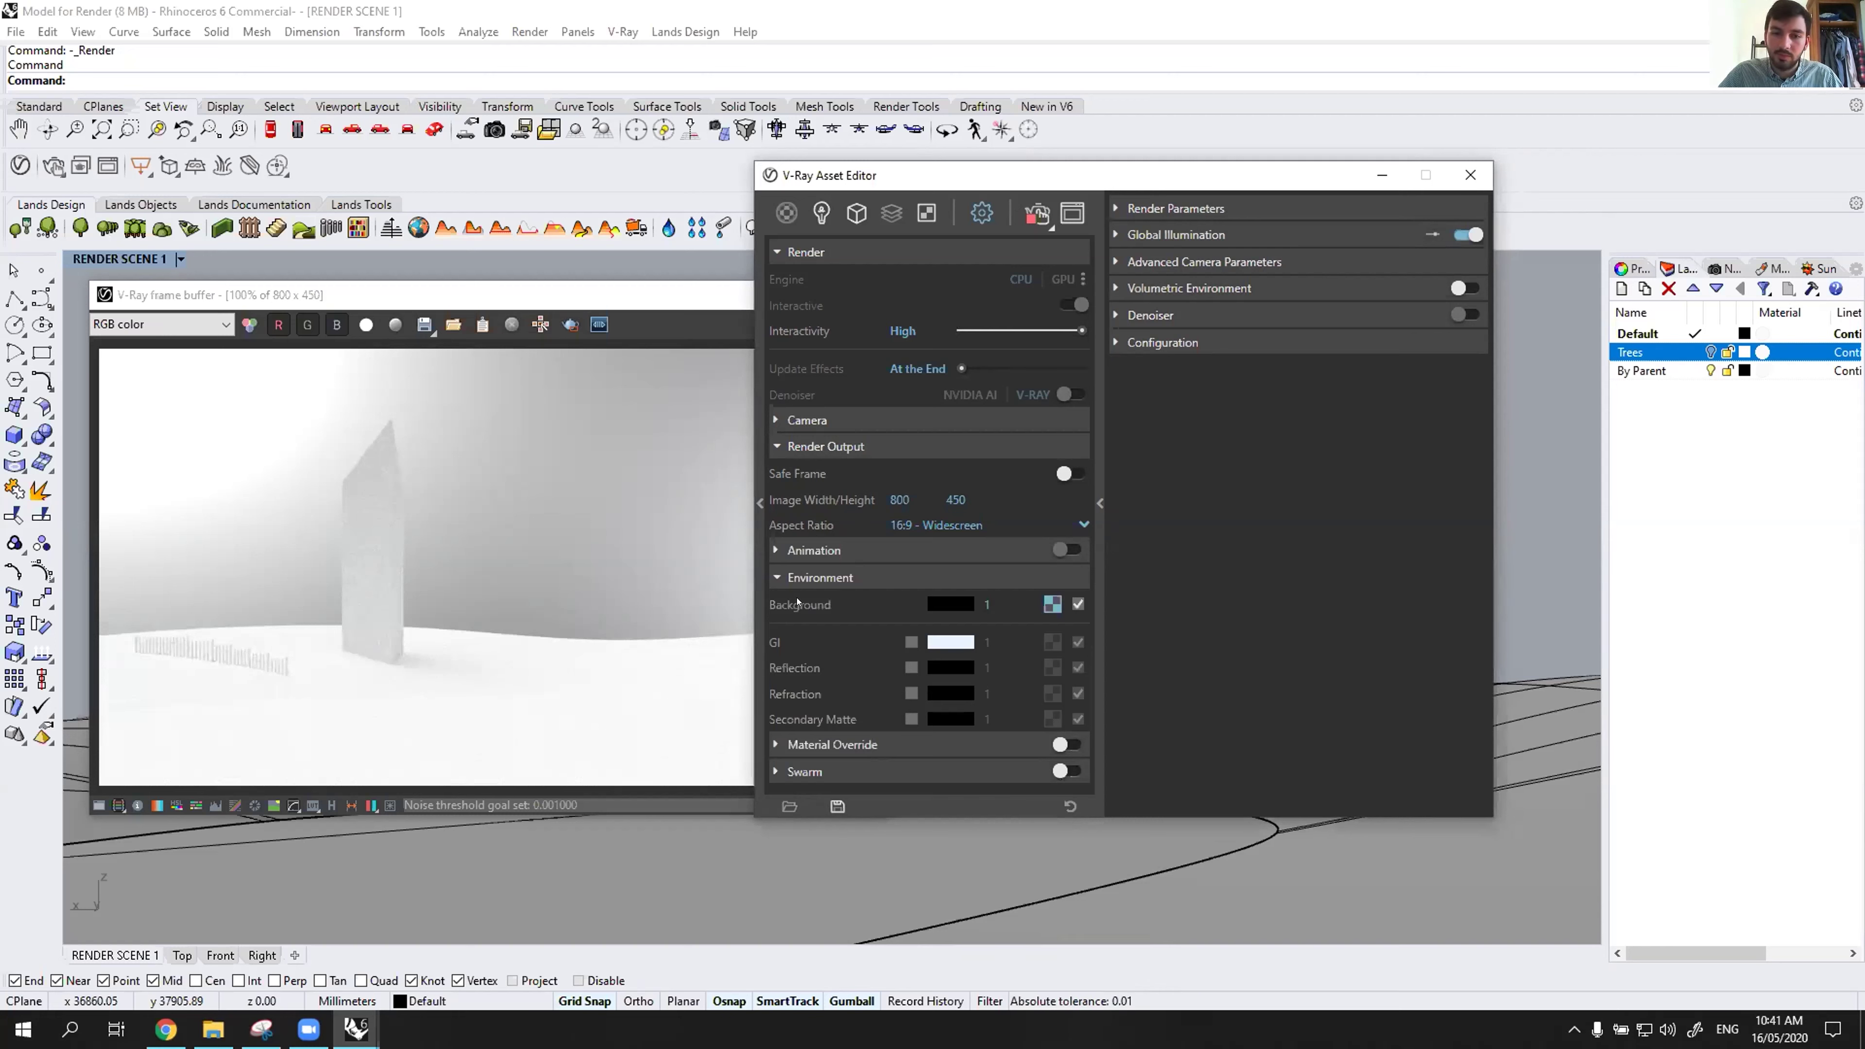
click(1051, 604)
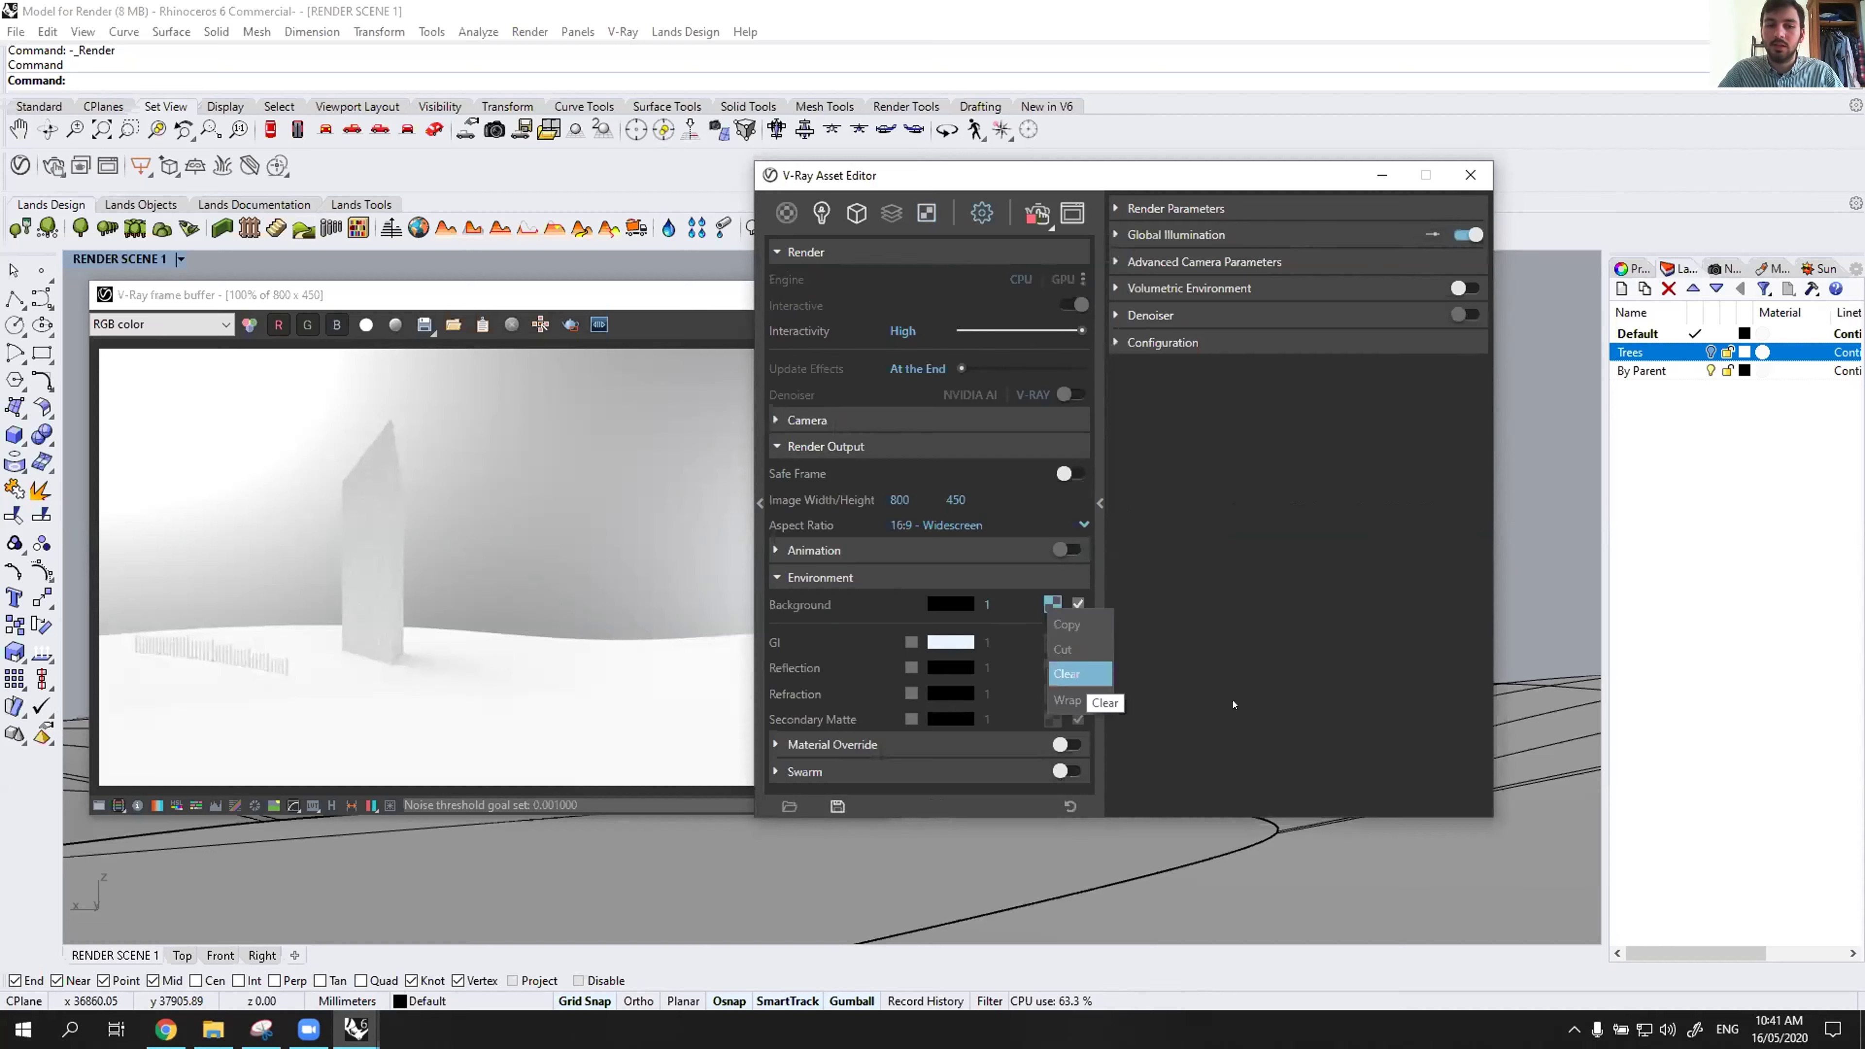
click(1071, 674)
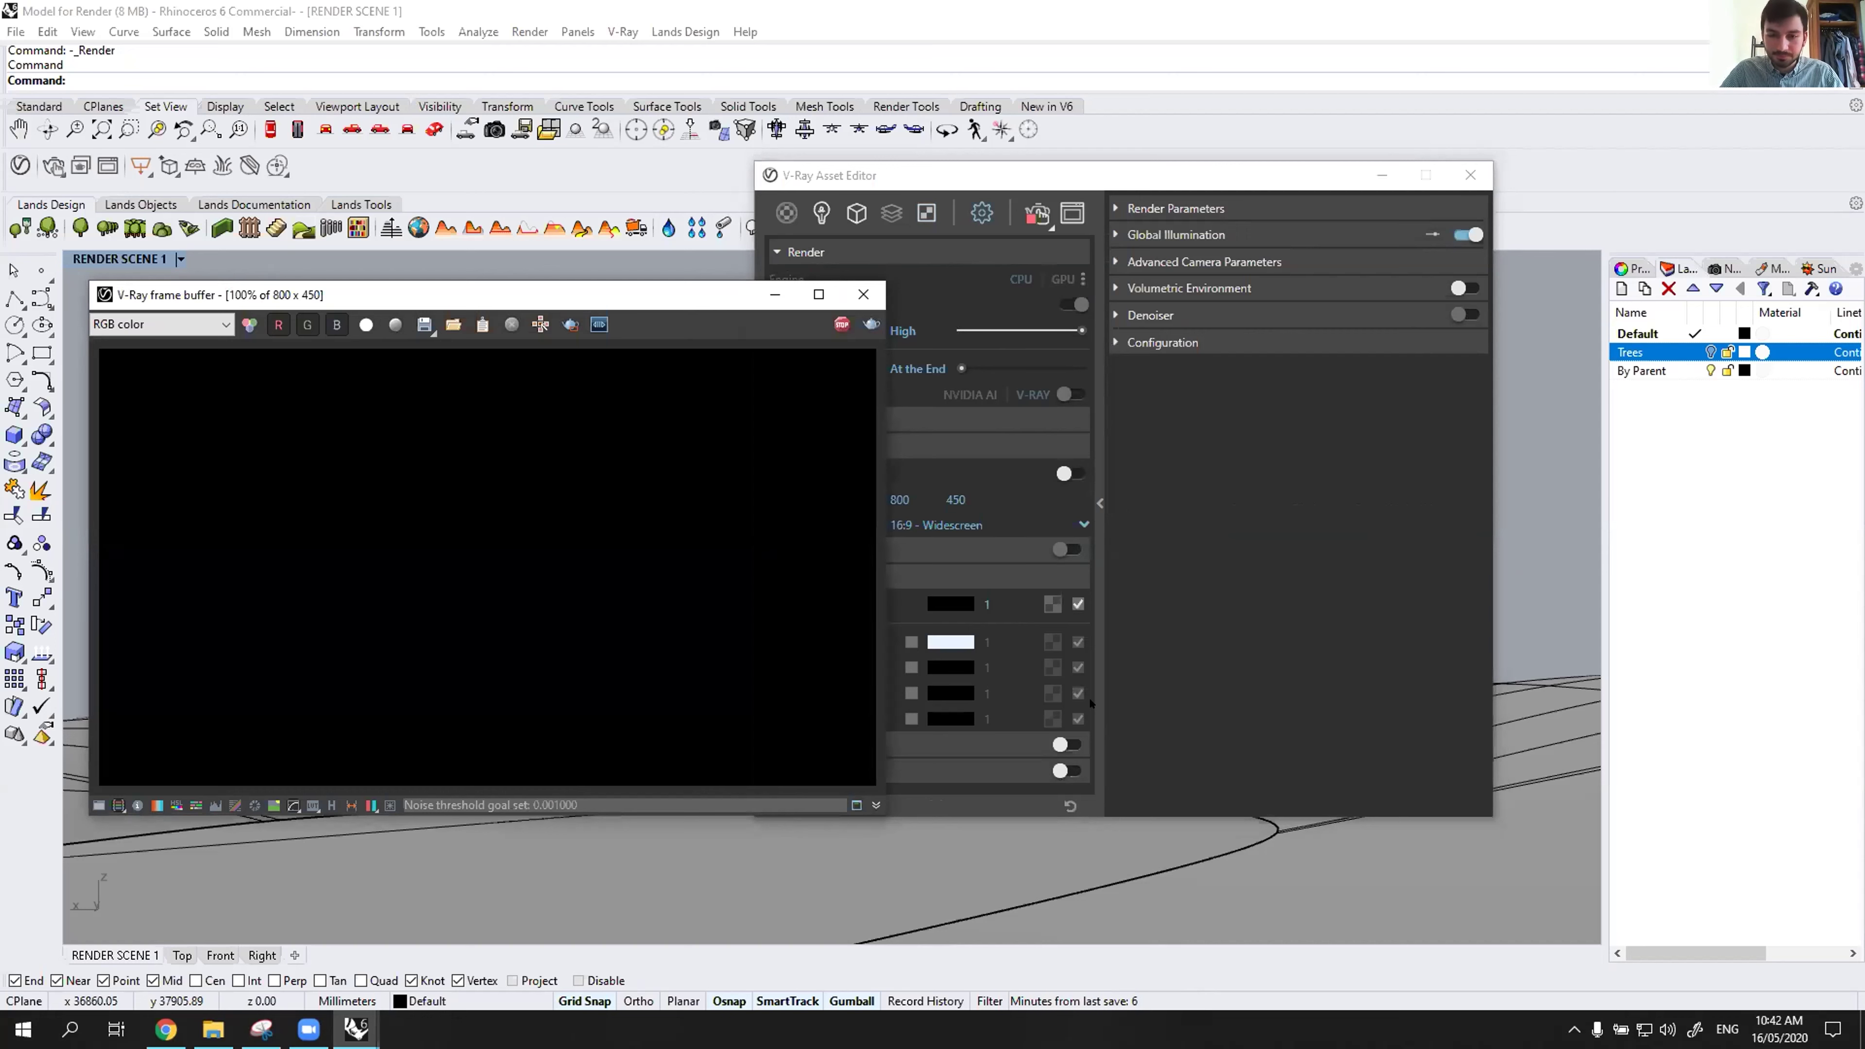
click(1049, 608)
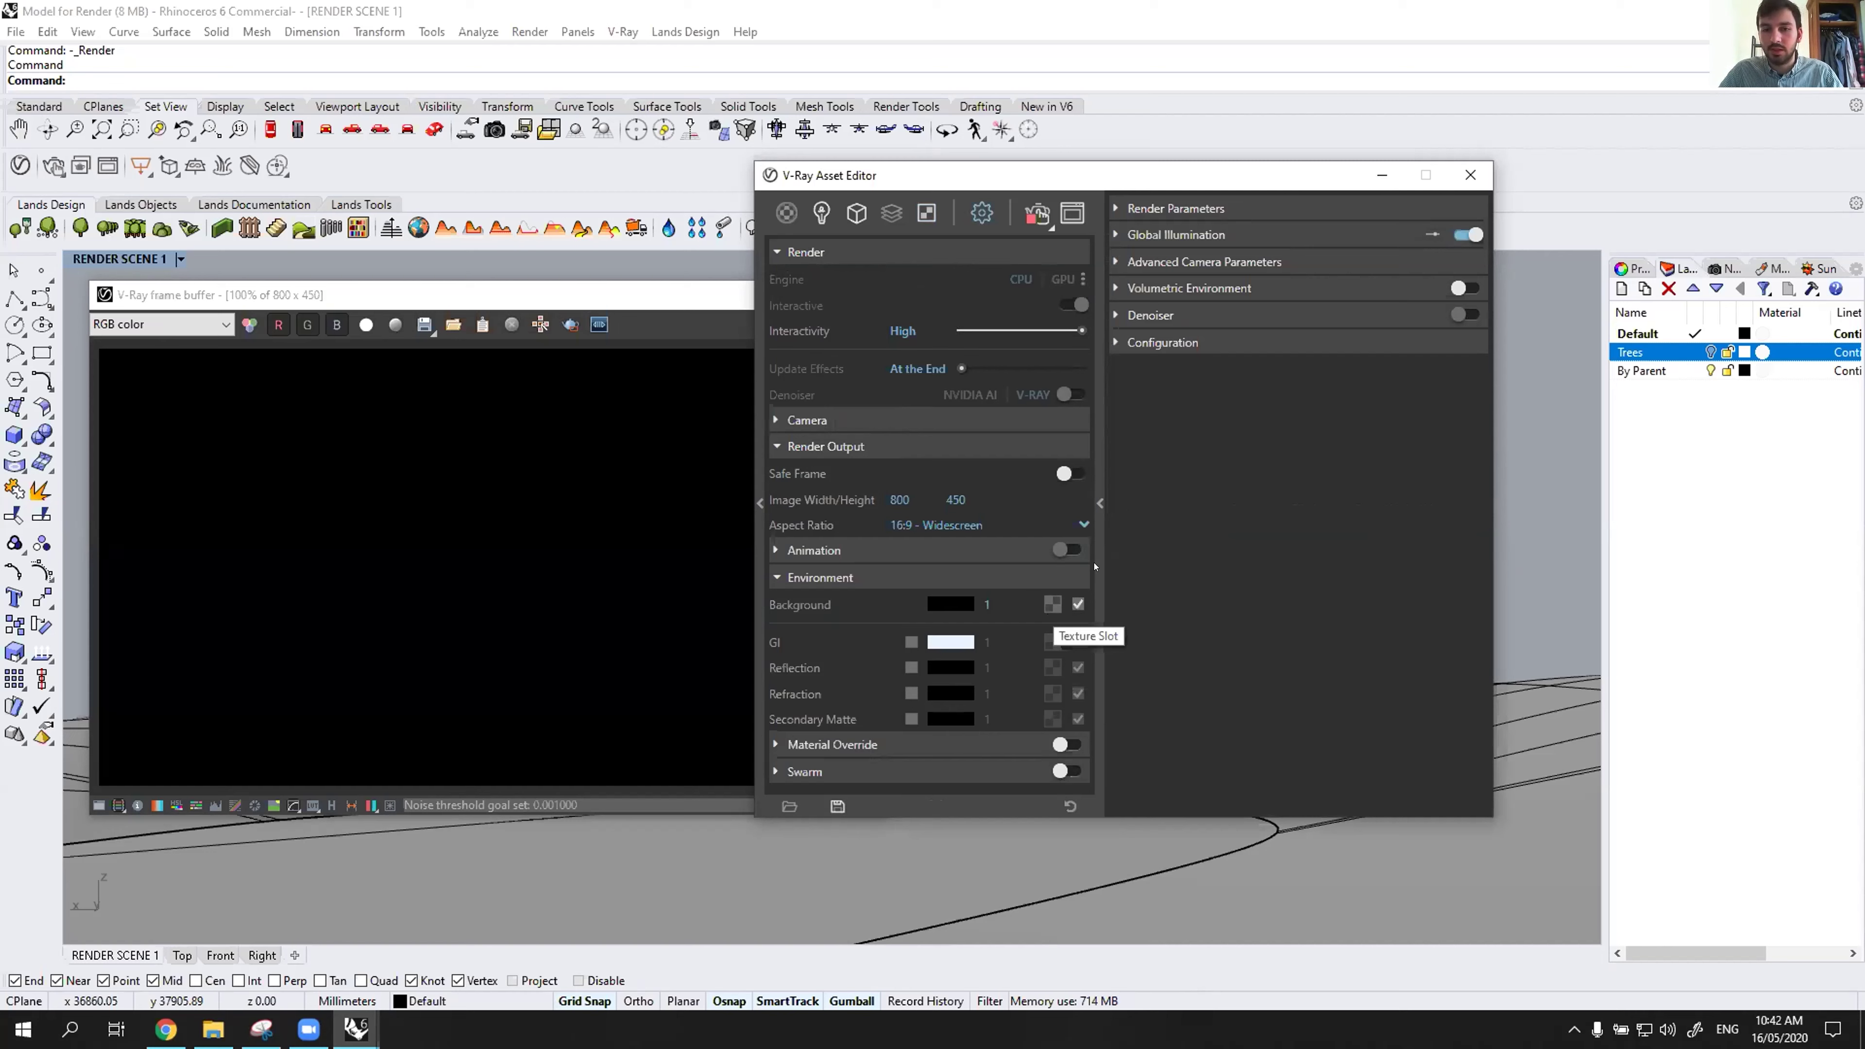
click(1052, 604)
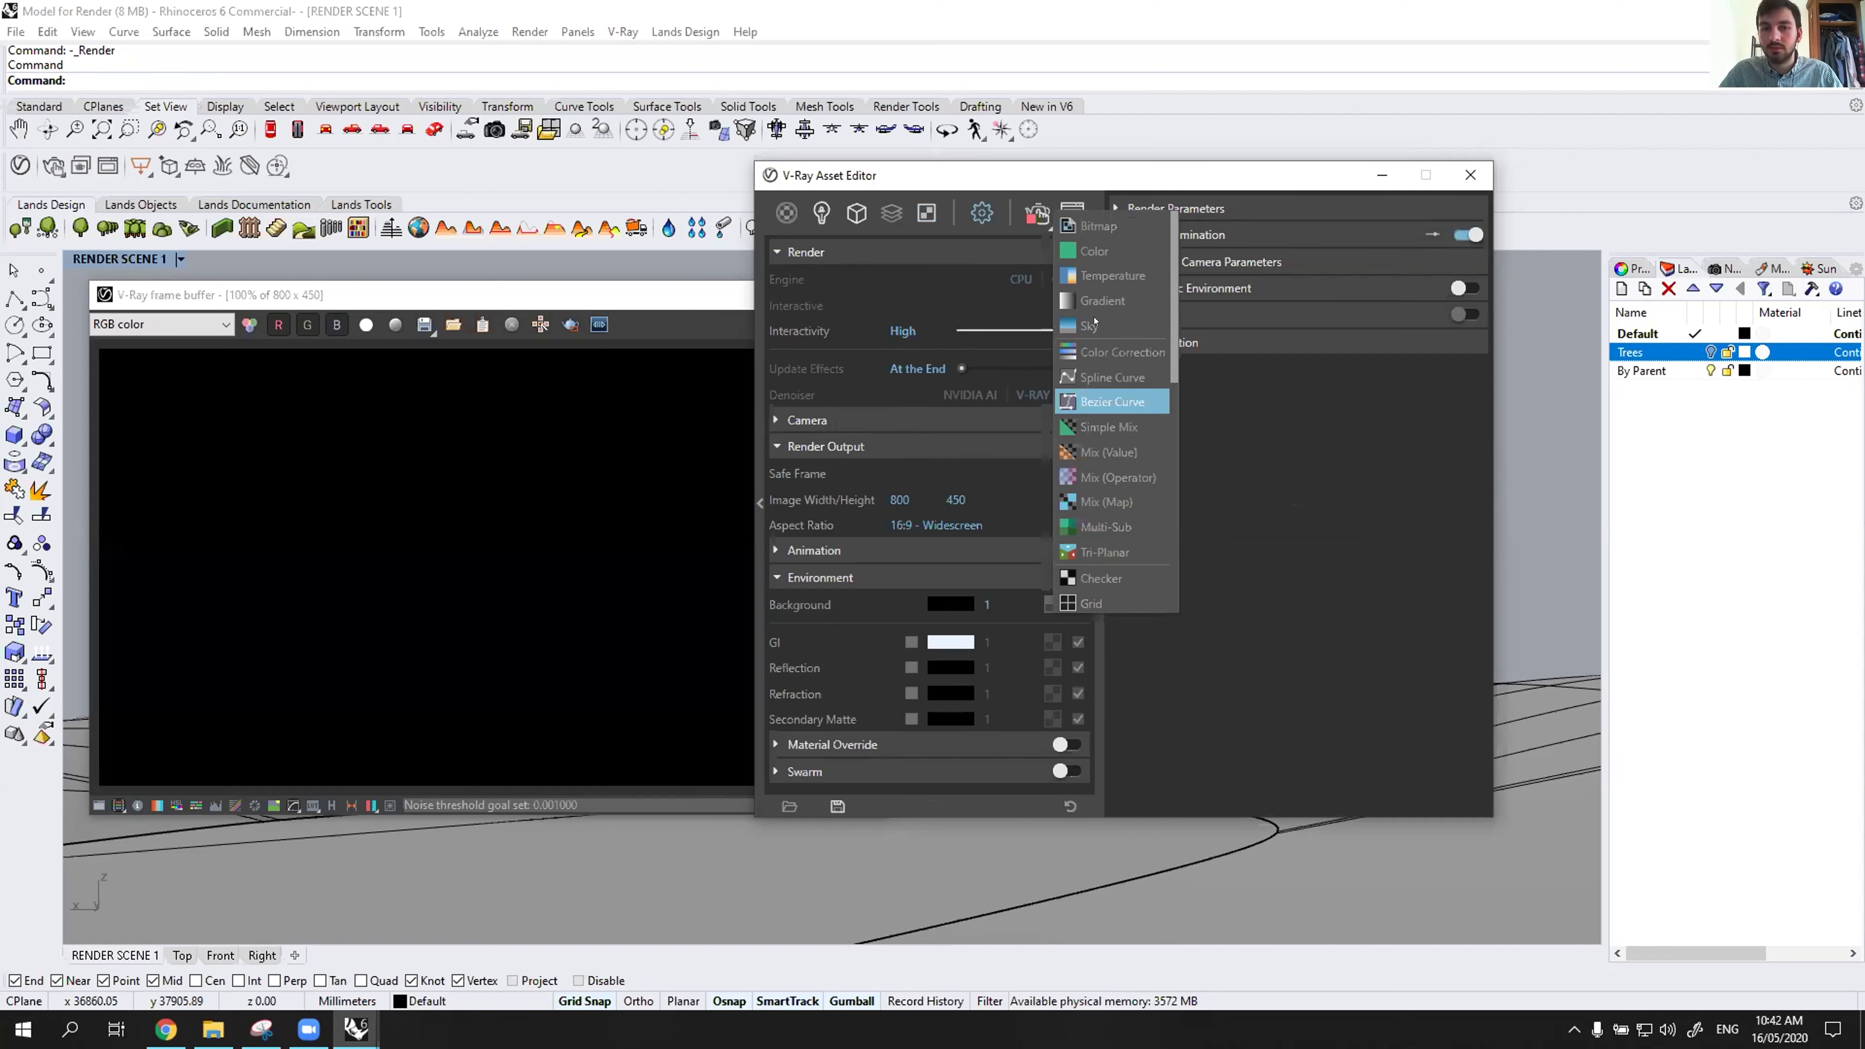
click(1095, 323)
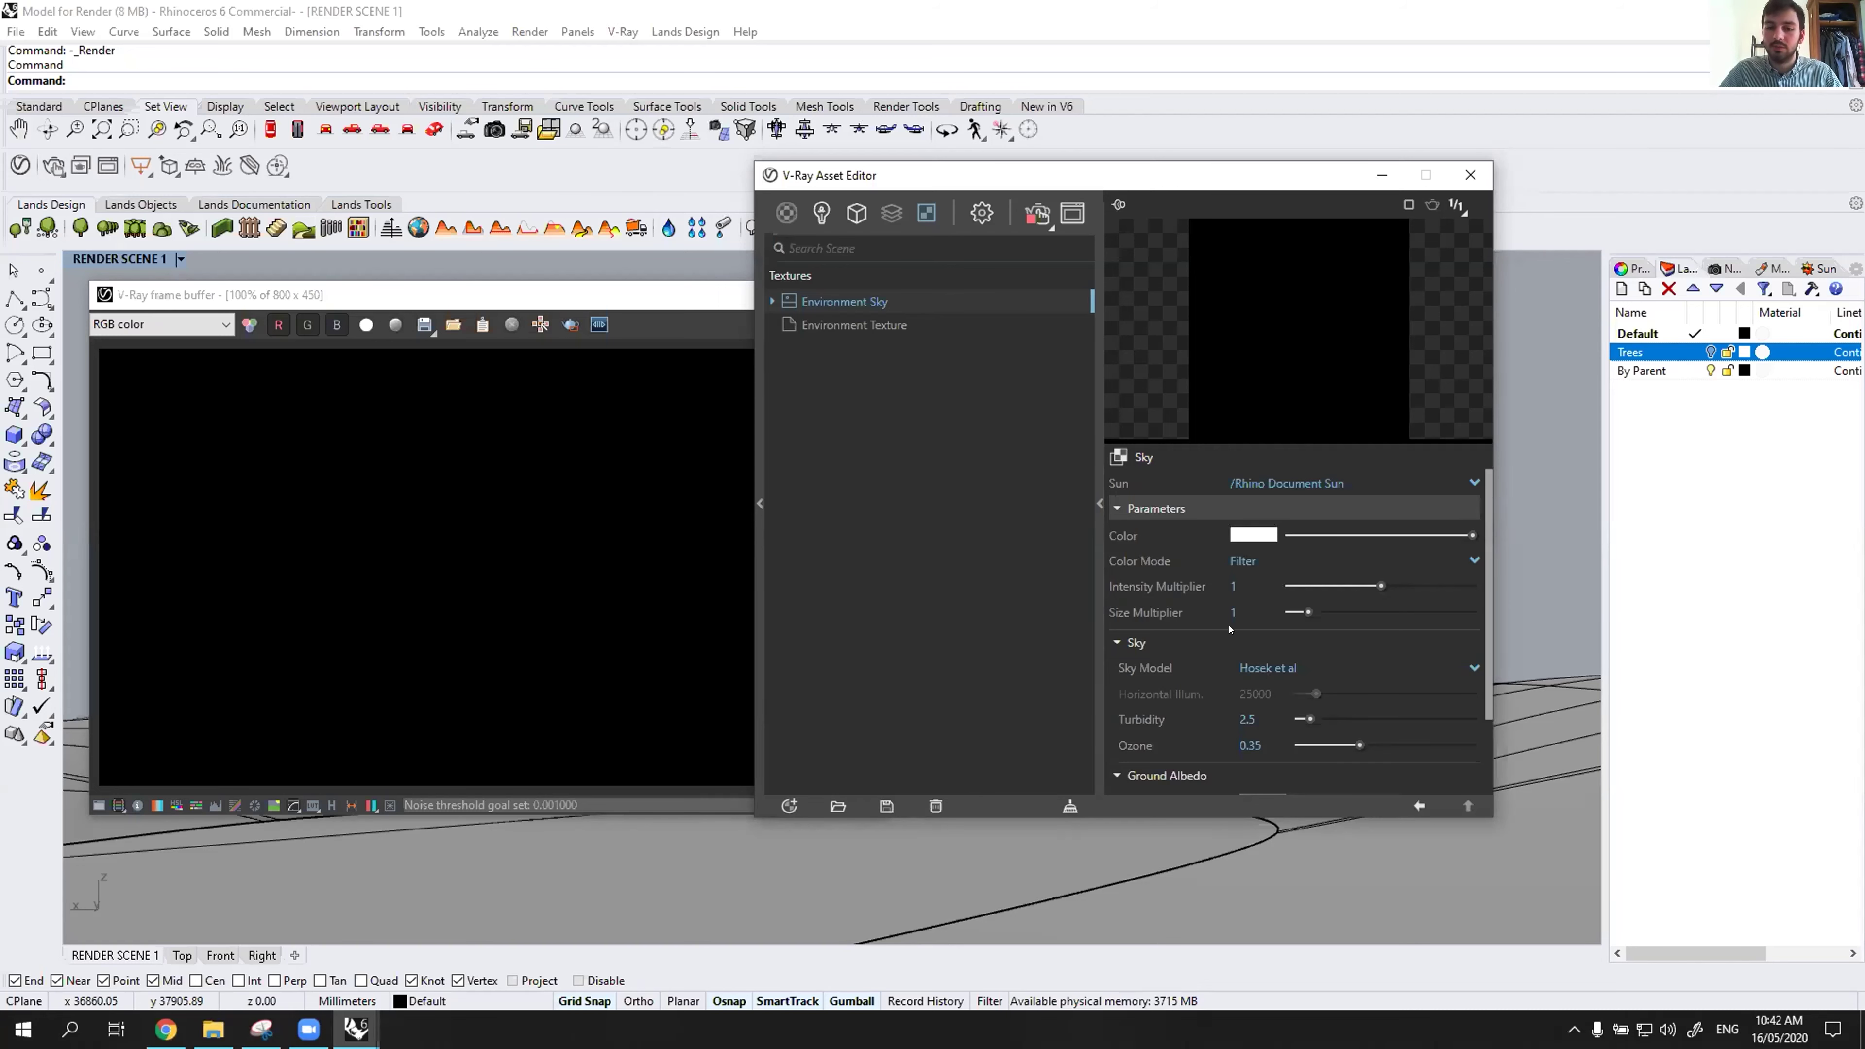
Review the Environment Sky texture's parameters, the environment background slot and the scene's lights.
scroll(1262, 583, down, 2)
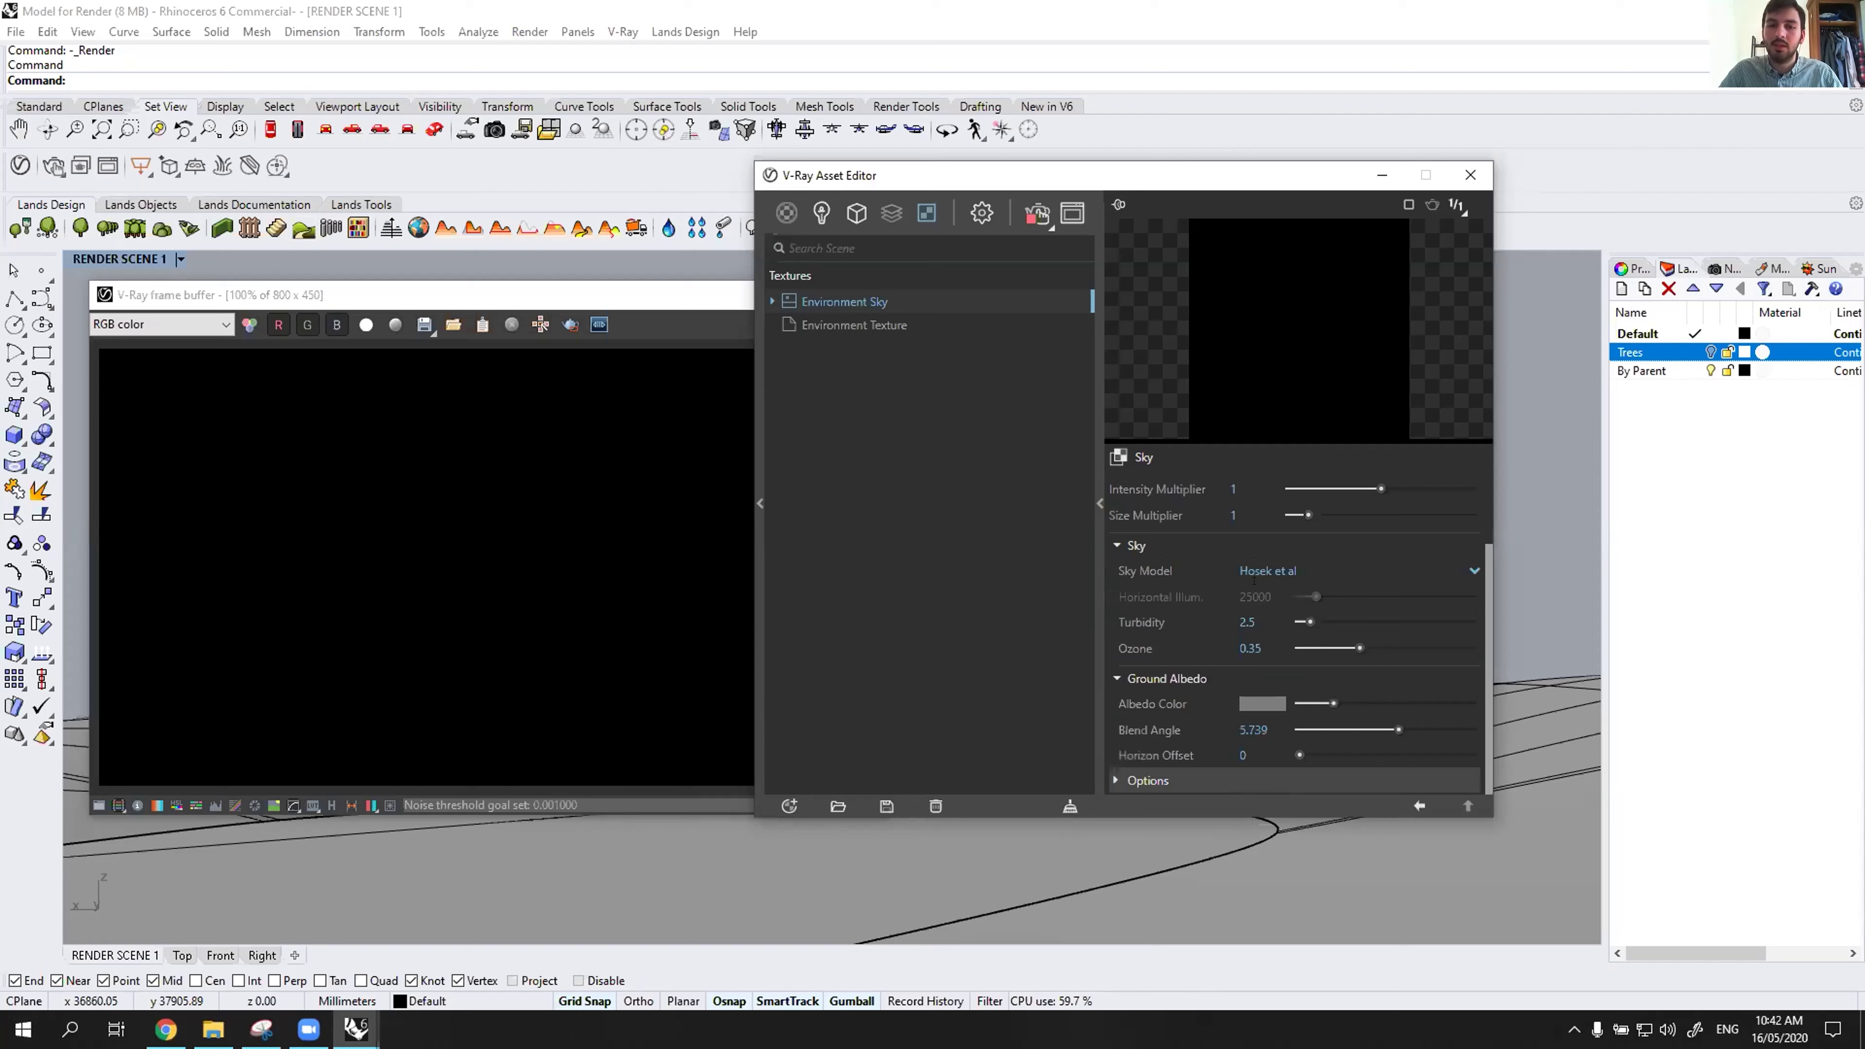
scroll(1256, 582, up, 2)
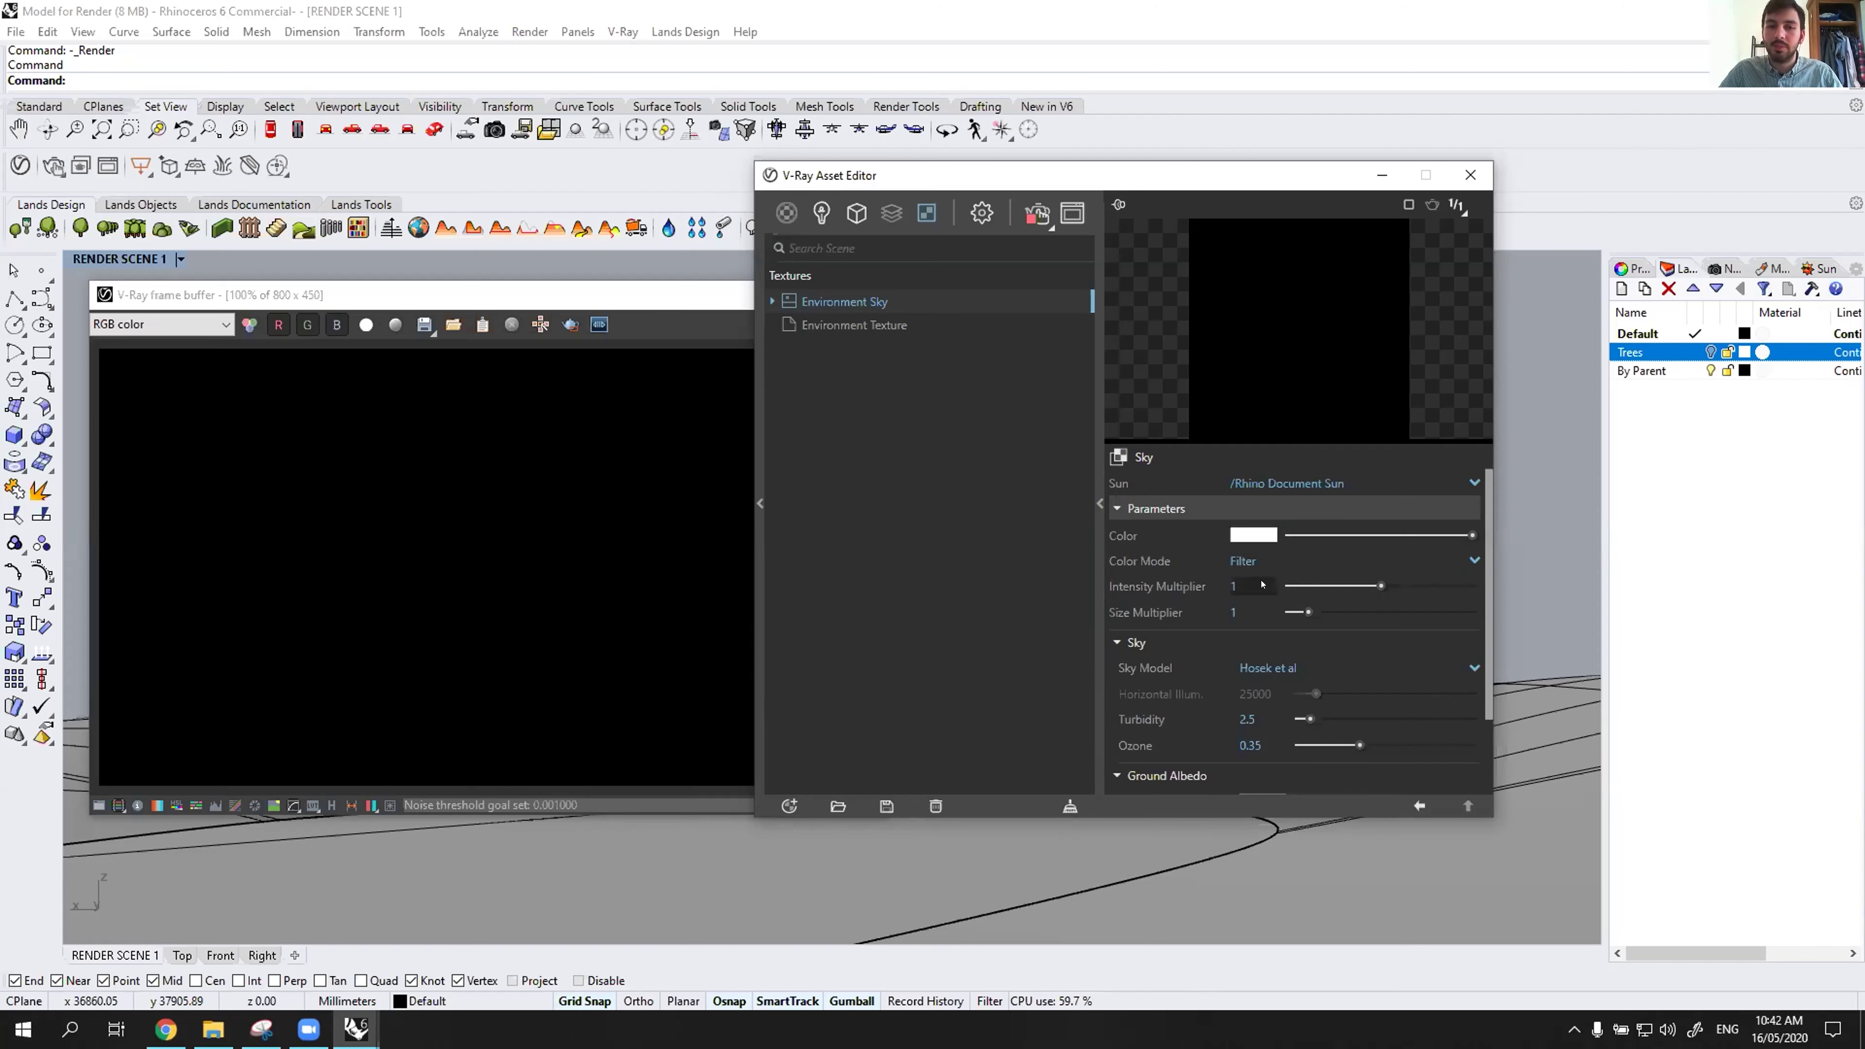
click(982, 218)
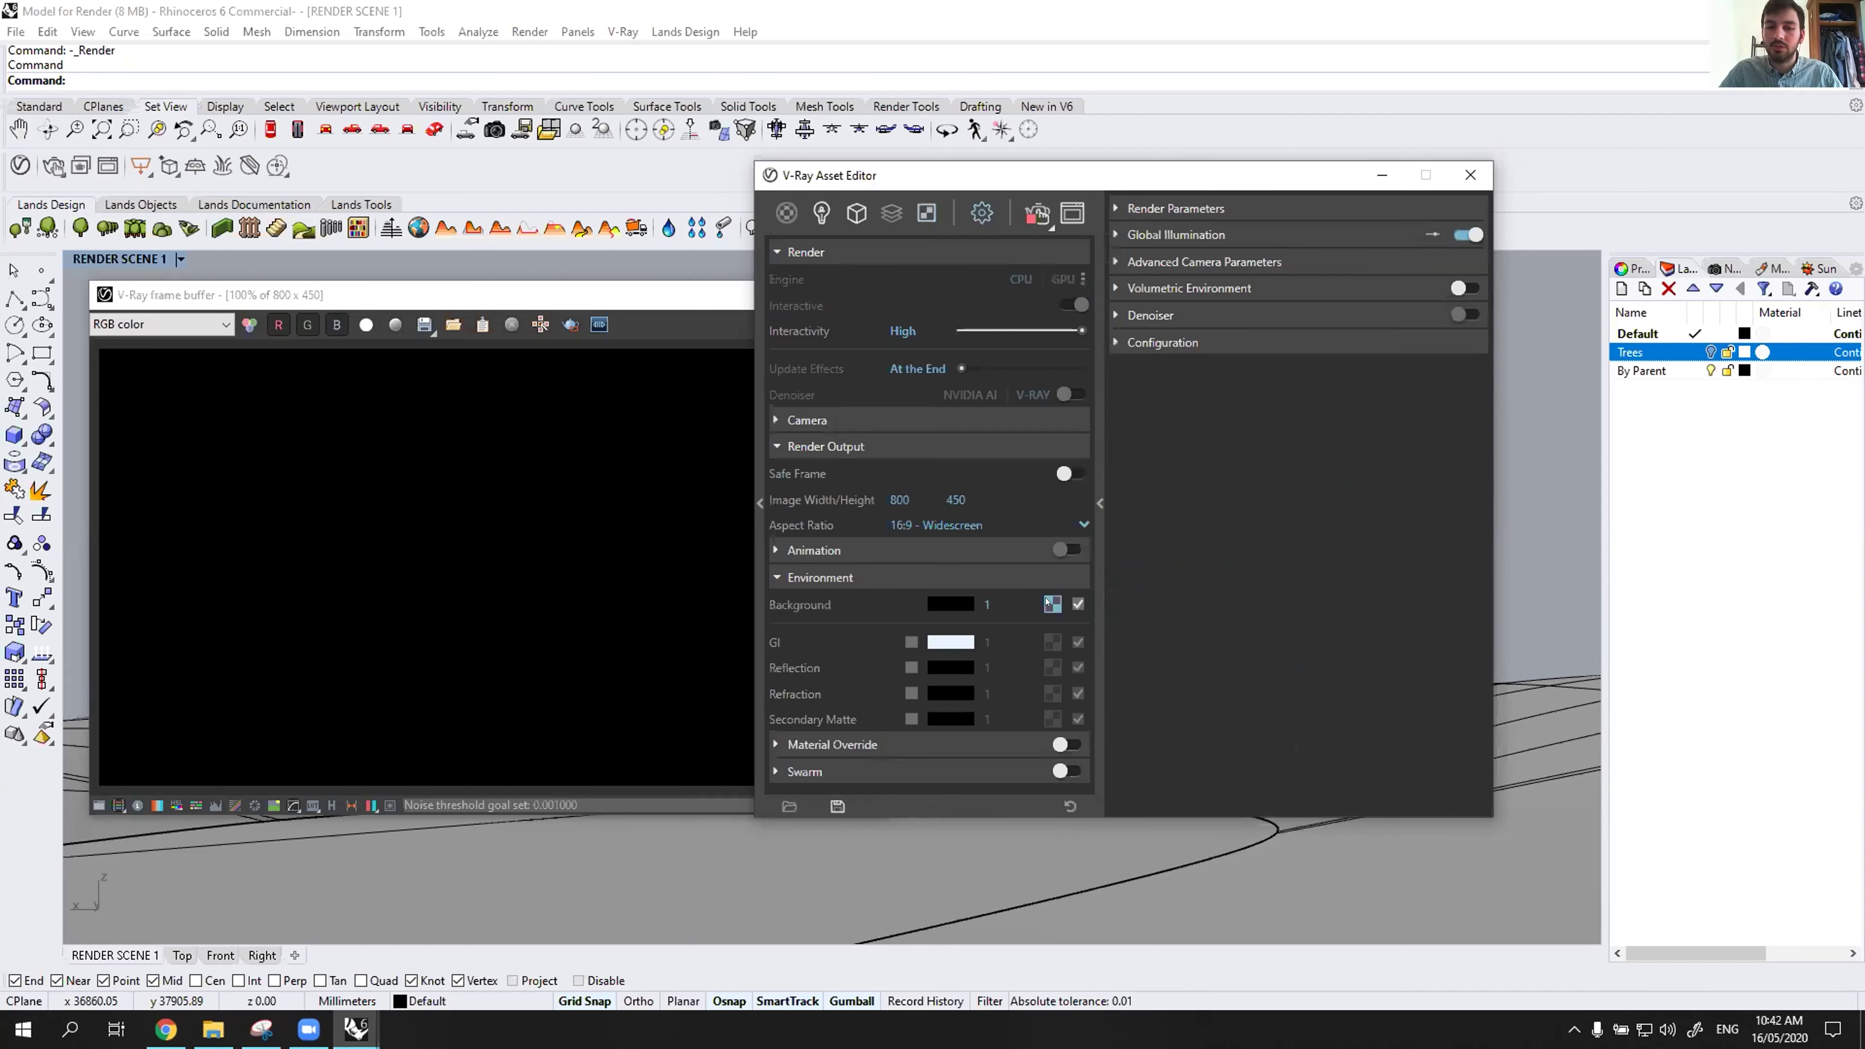
click(927, 214)
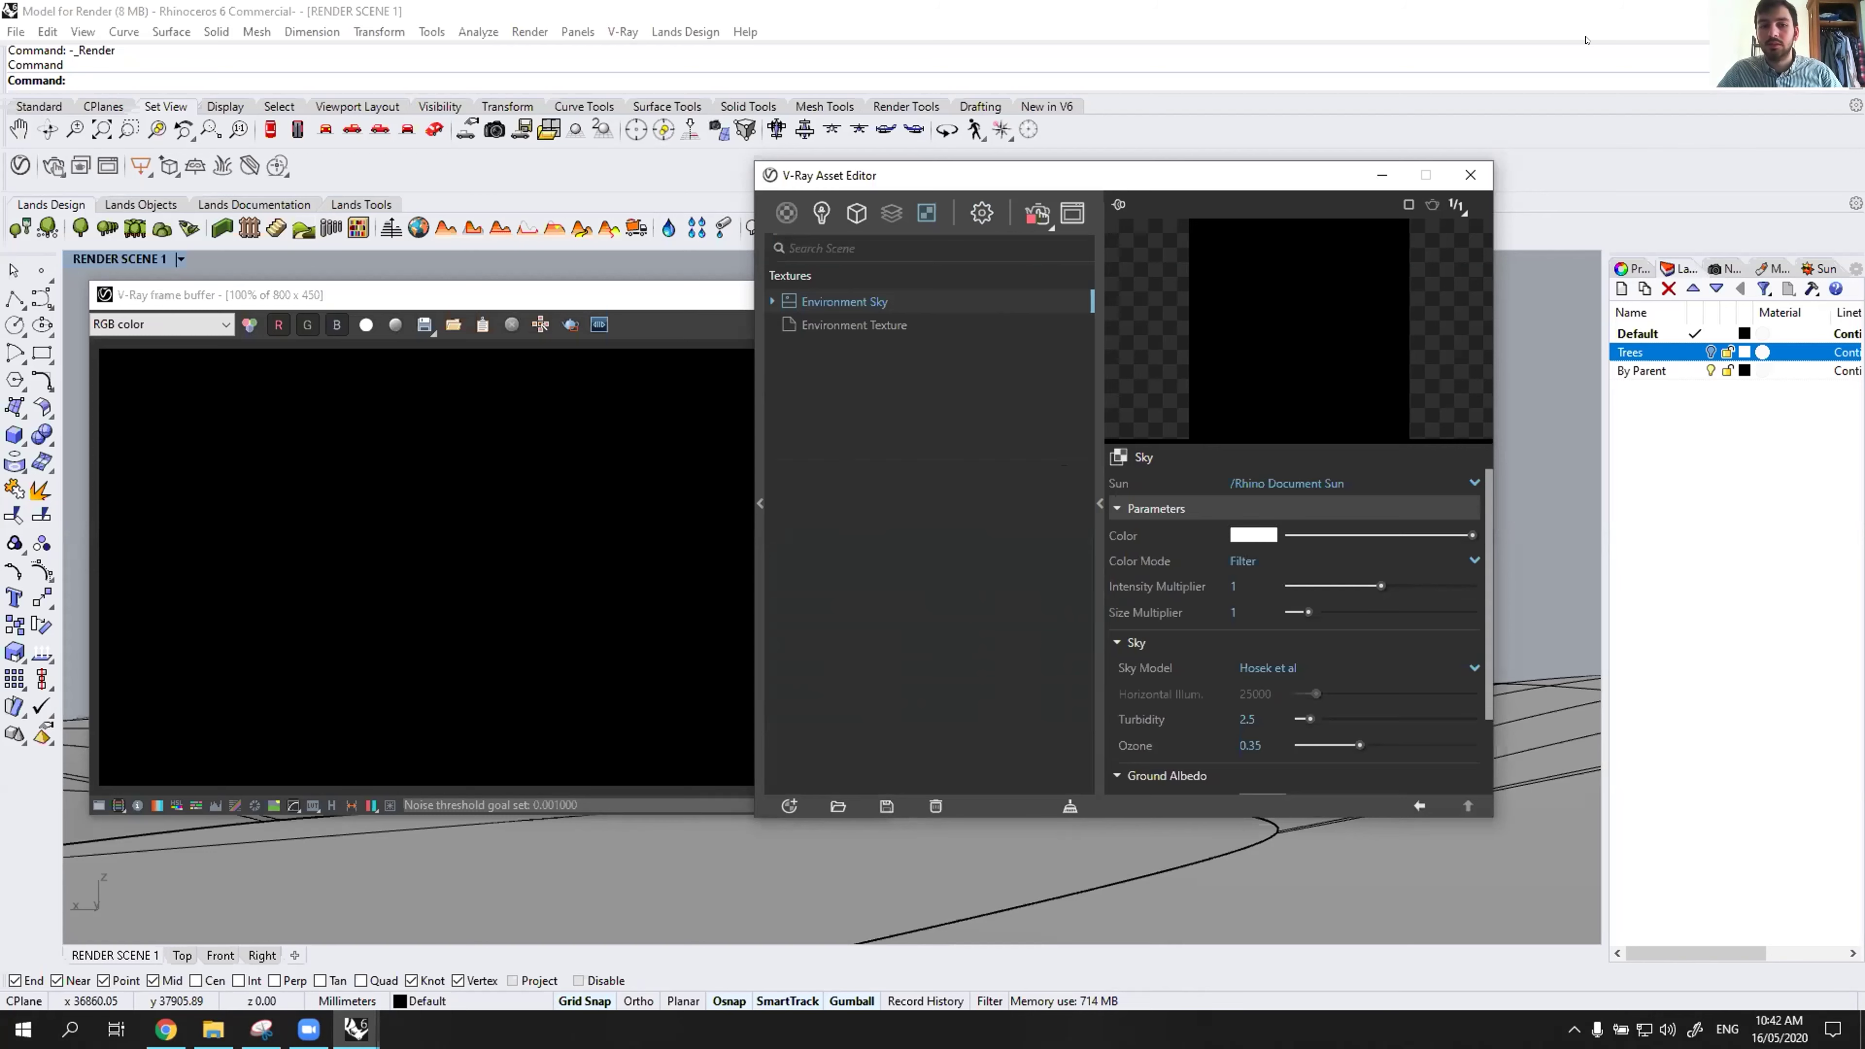
click(982, 212)
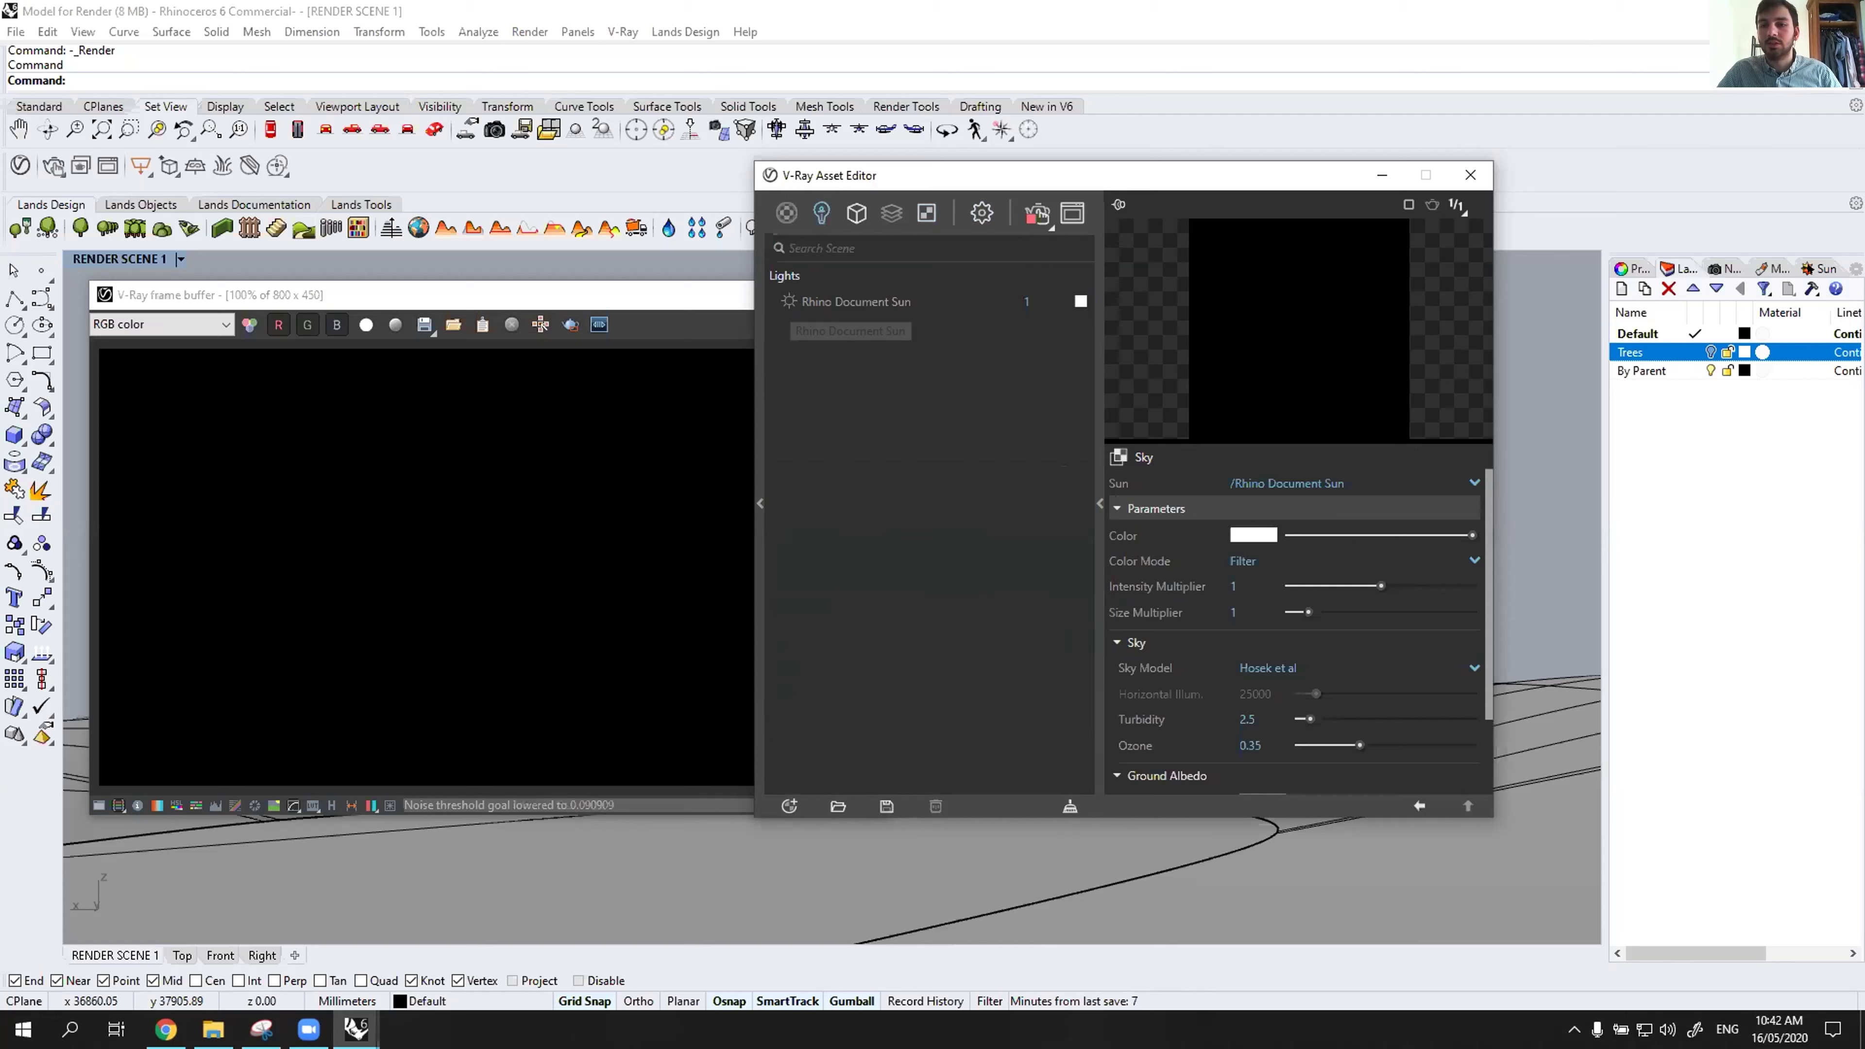
Turn on the Rhino sun with manual control, at an azimuth of about 87.1° and an altitude of about 45°.
click(1823, 269)
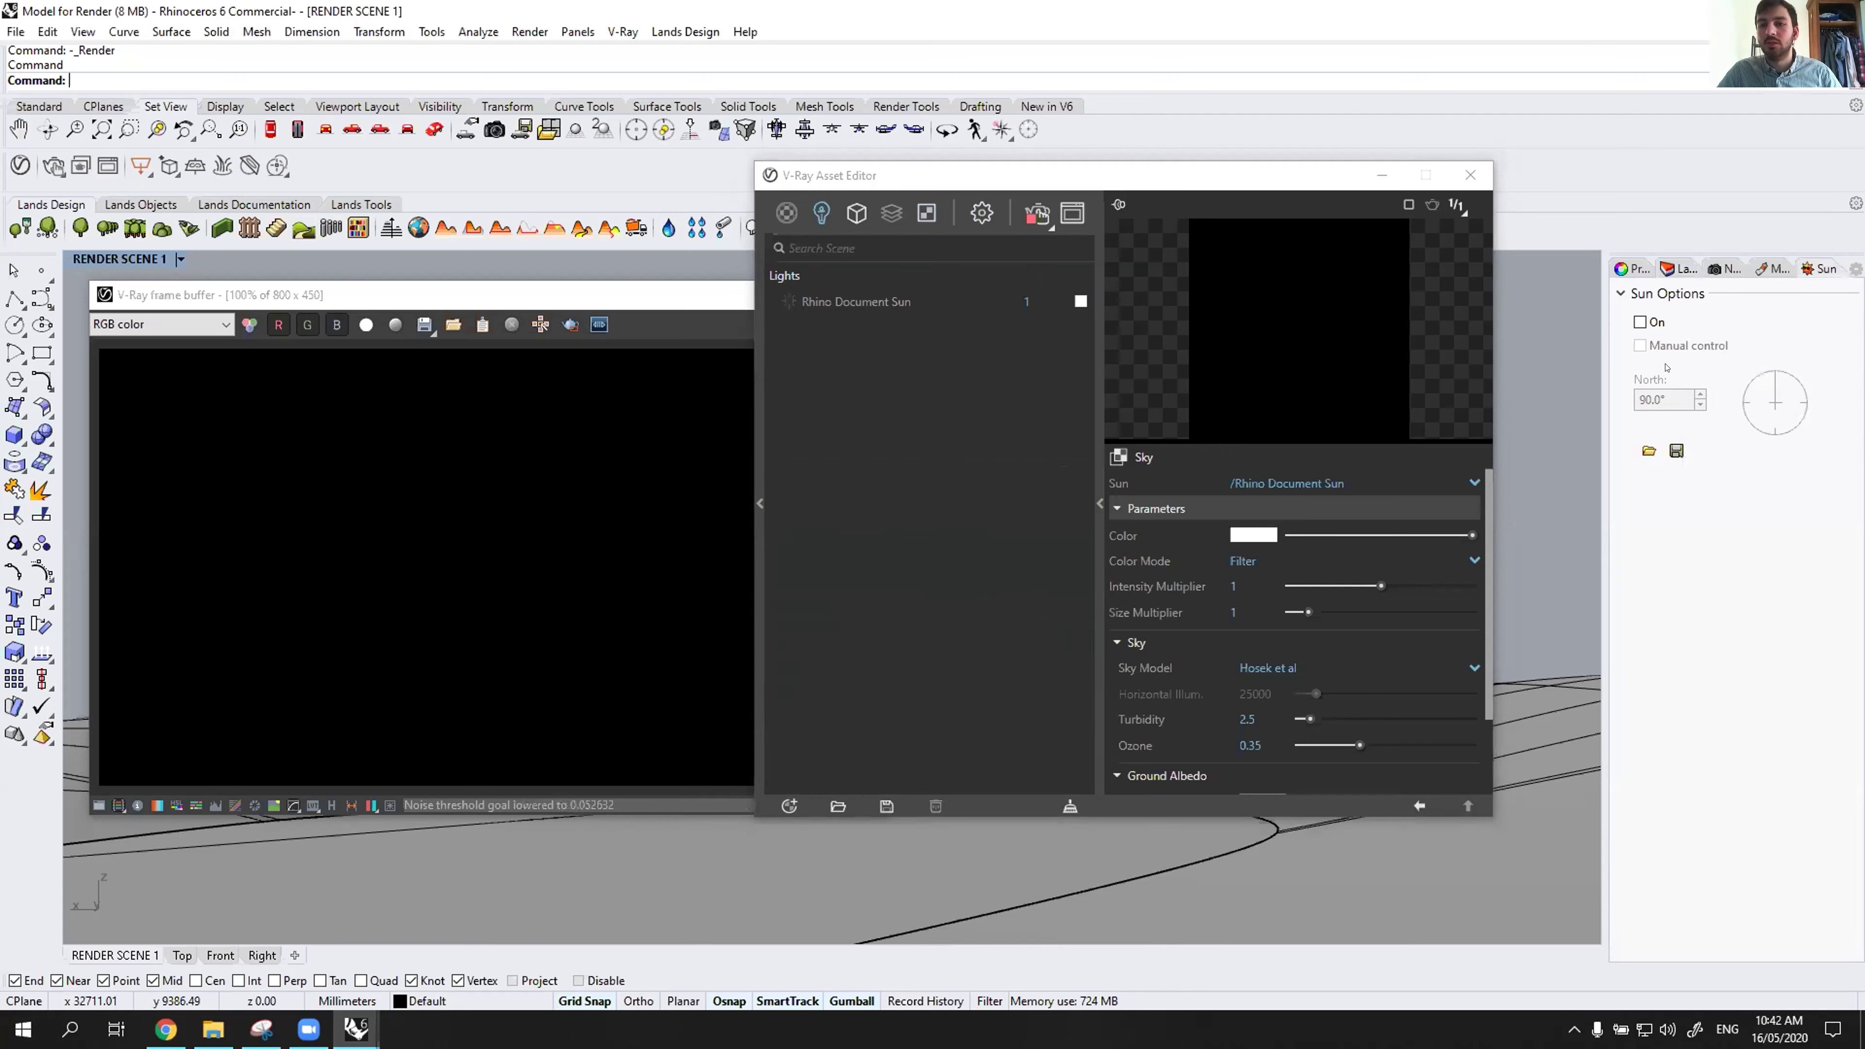
click(1640, 322)
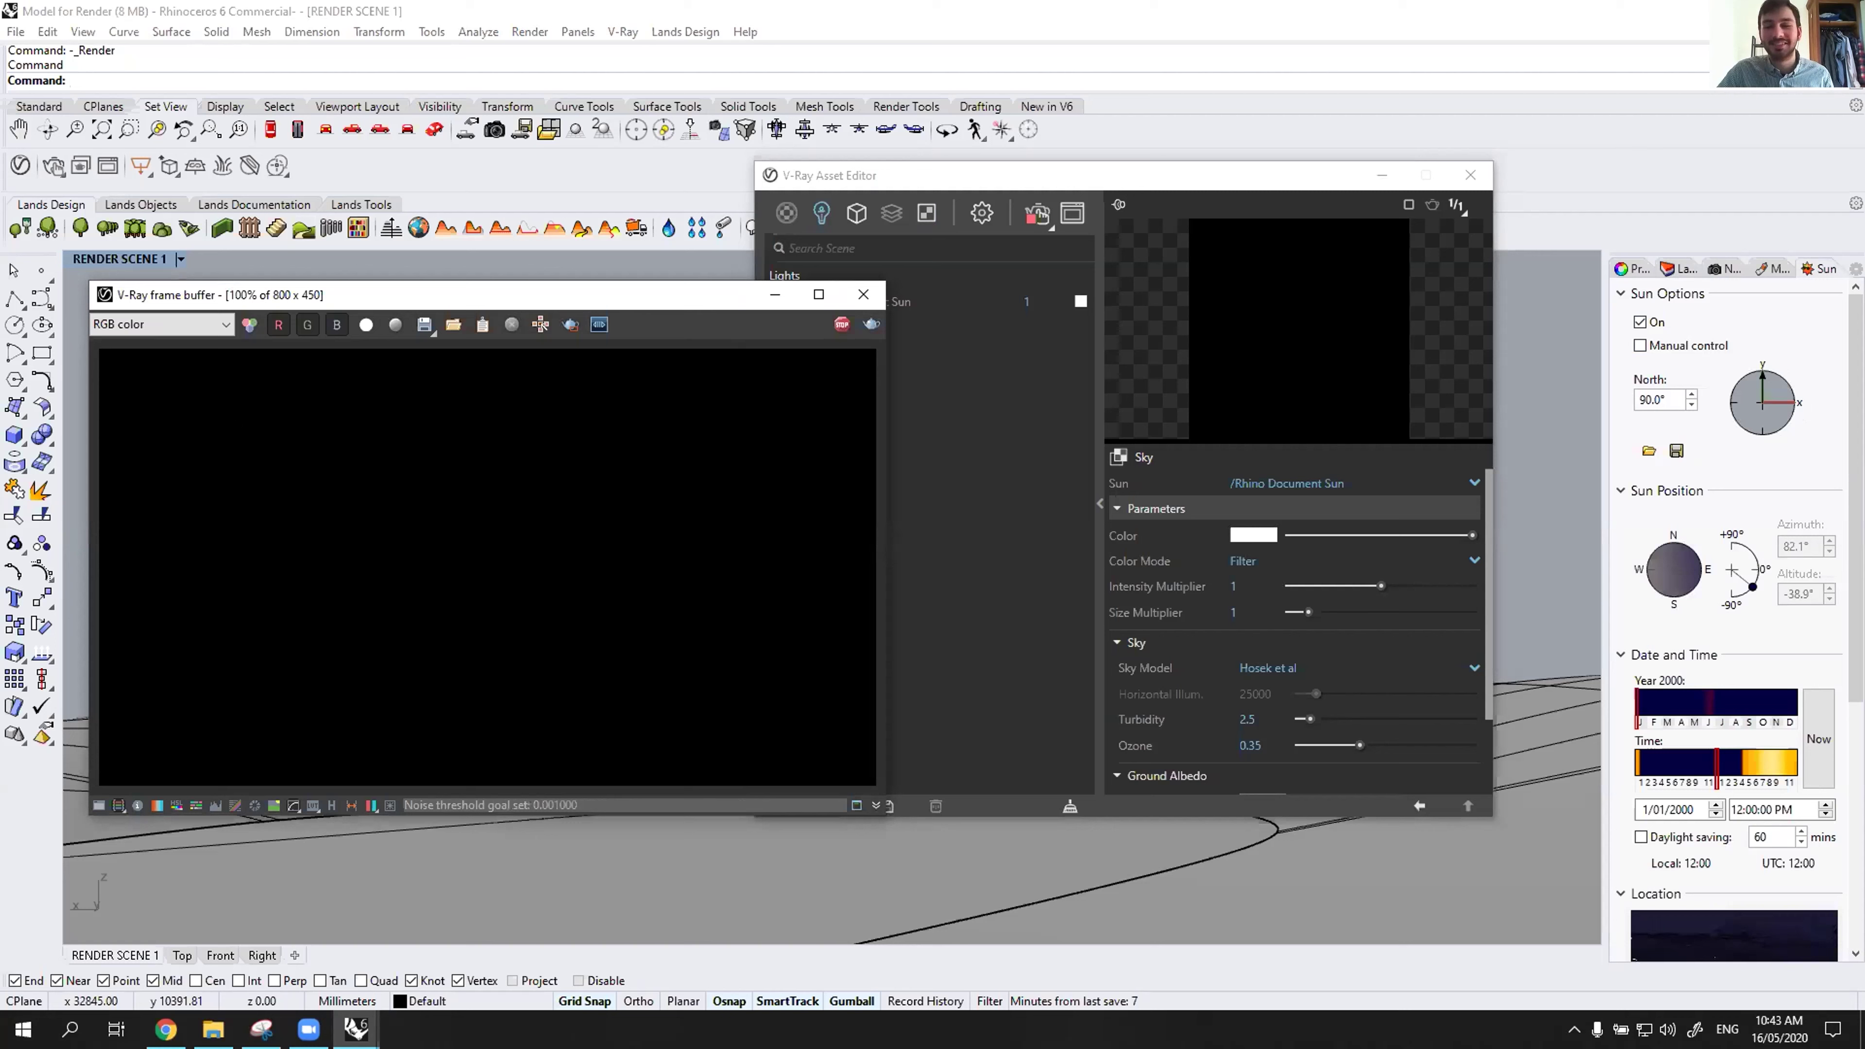
click(1639, 341)
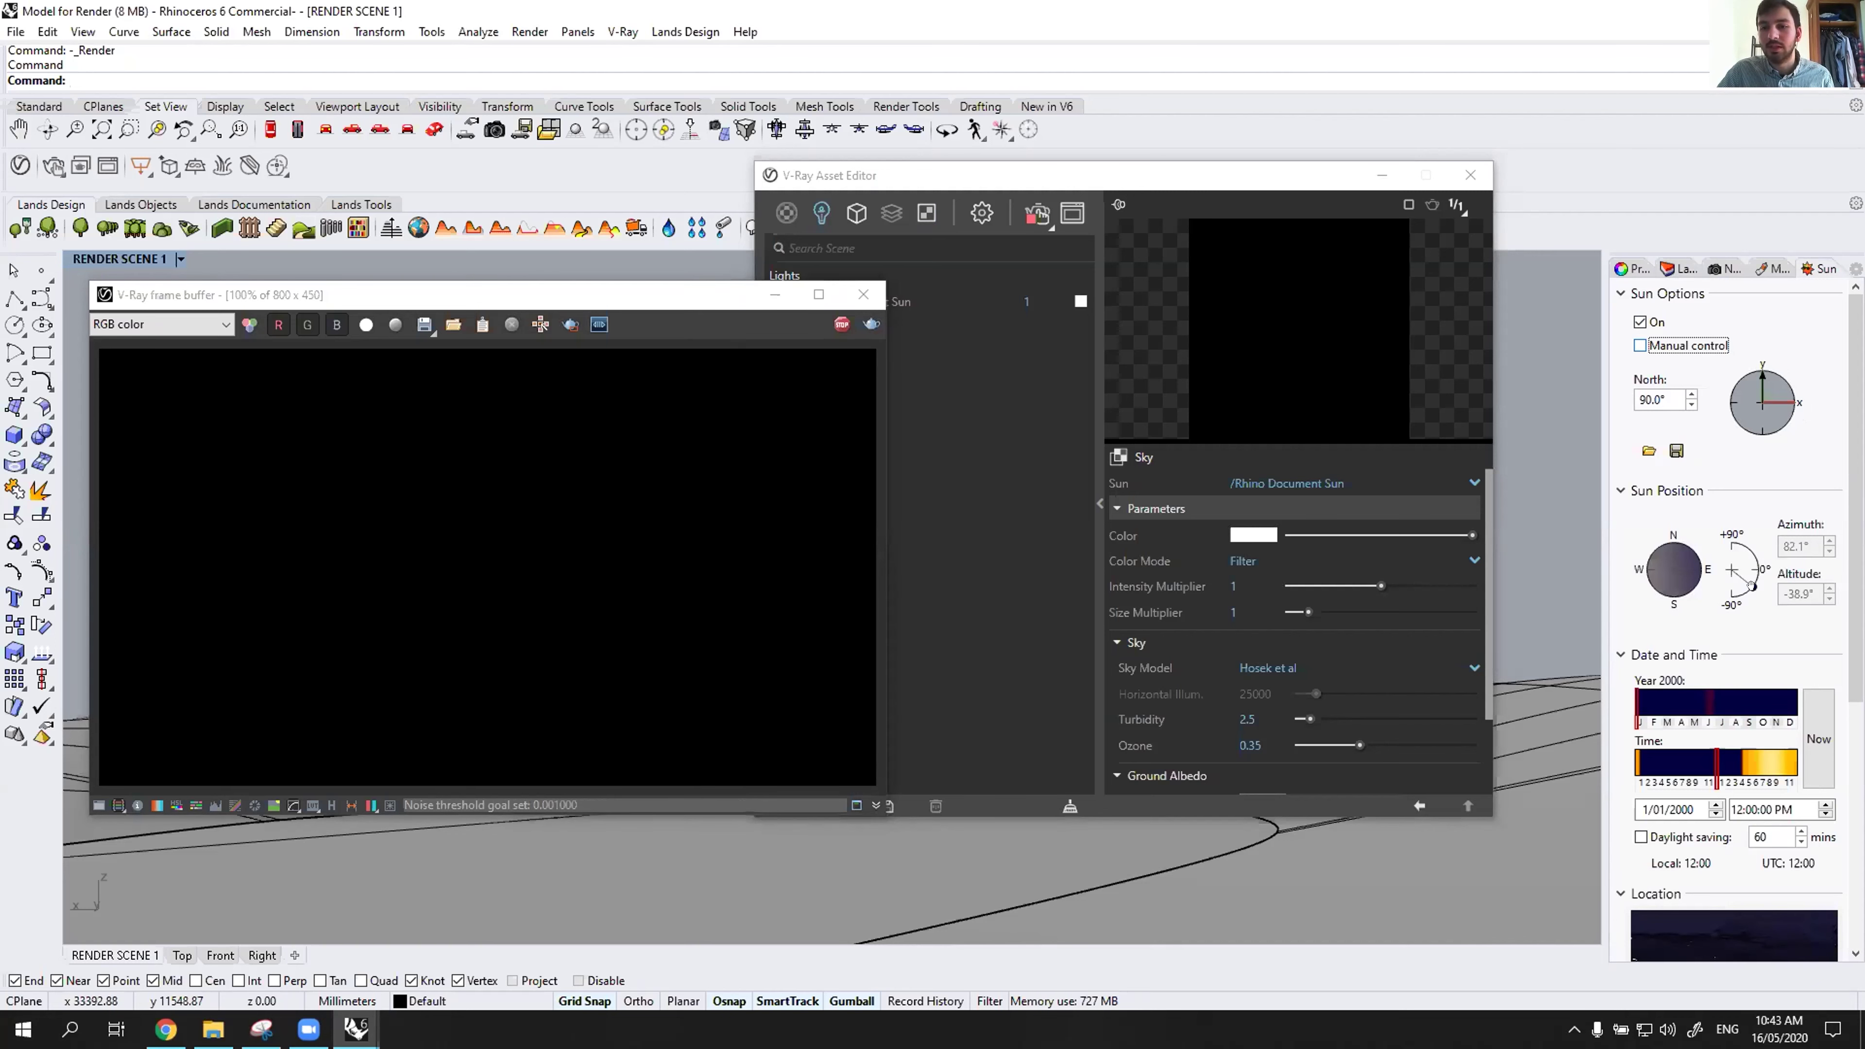
drag(1764, 539, 1764, 539)
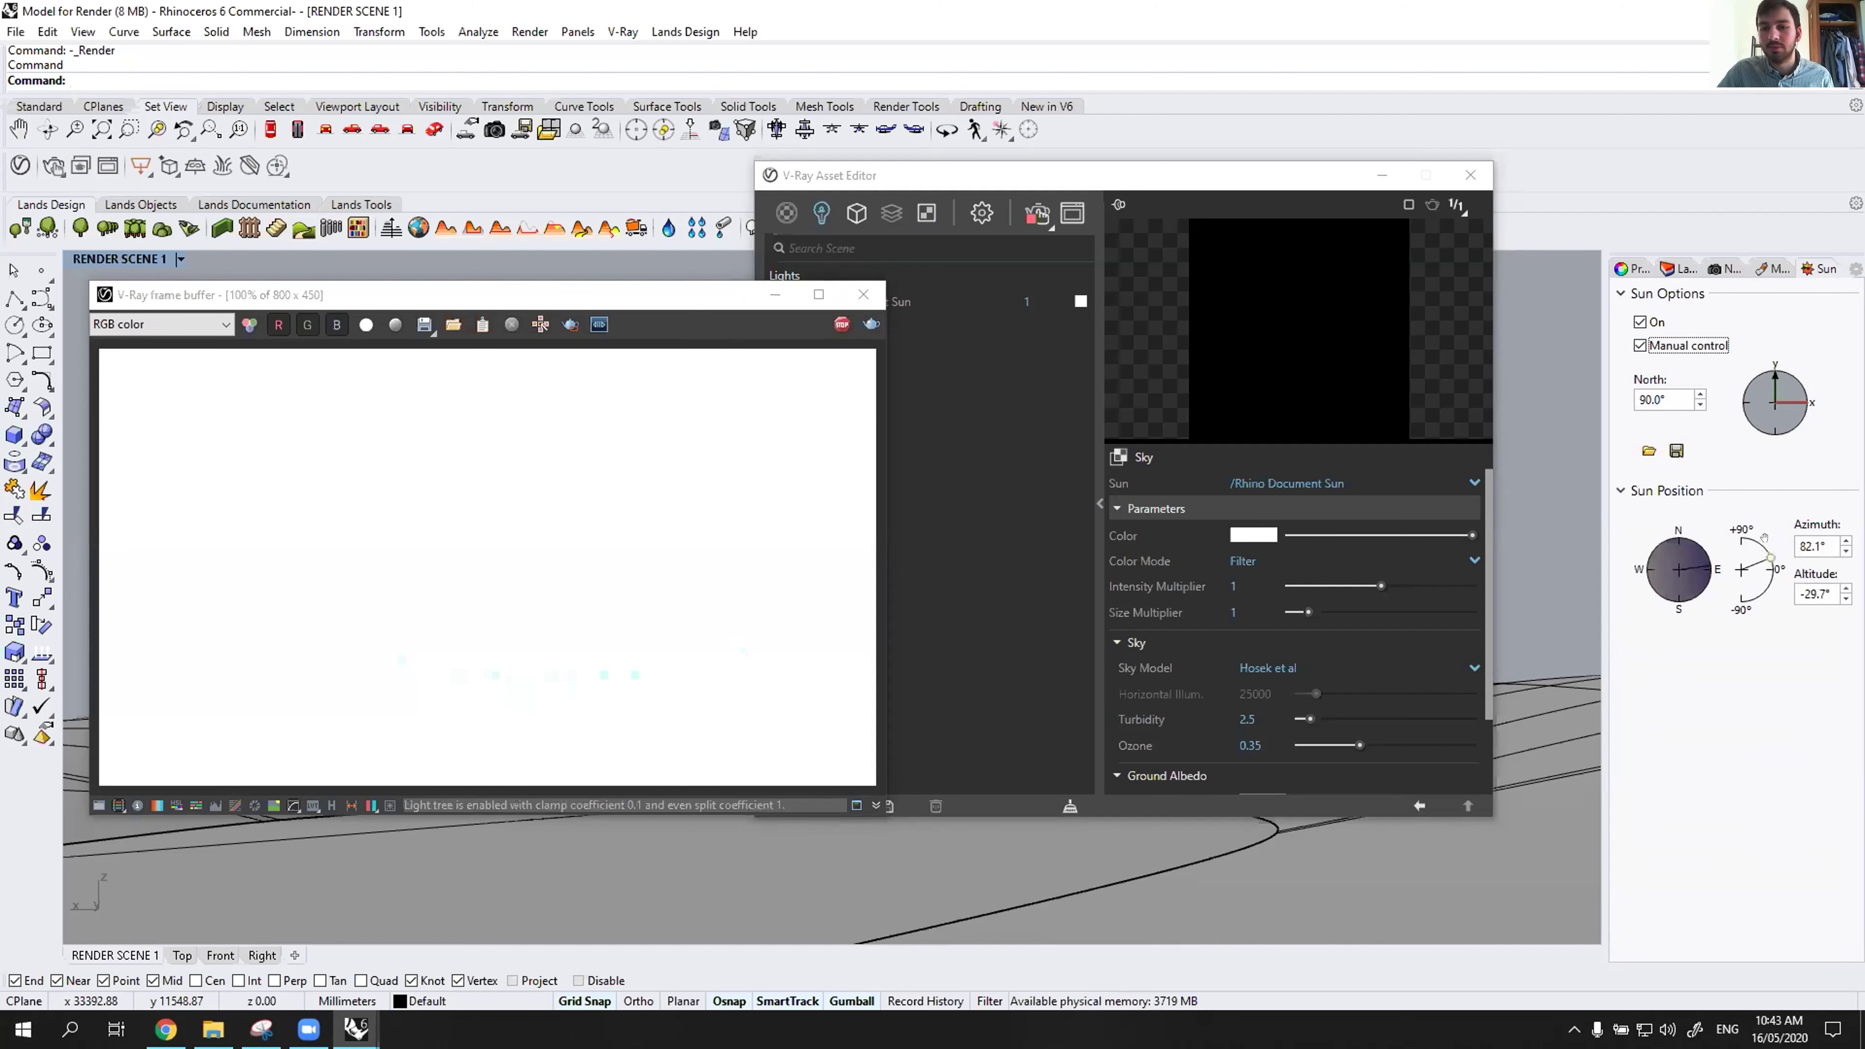
click(1764, 539)
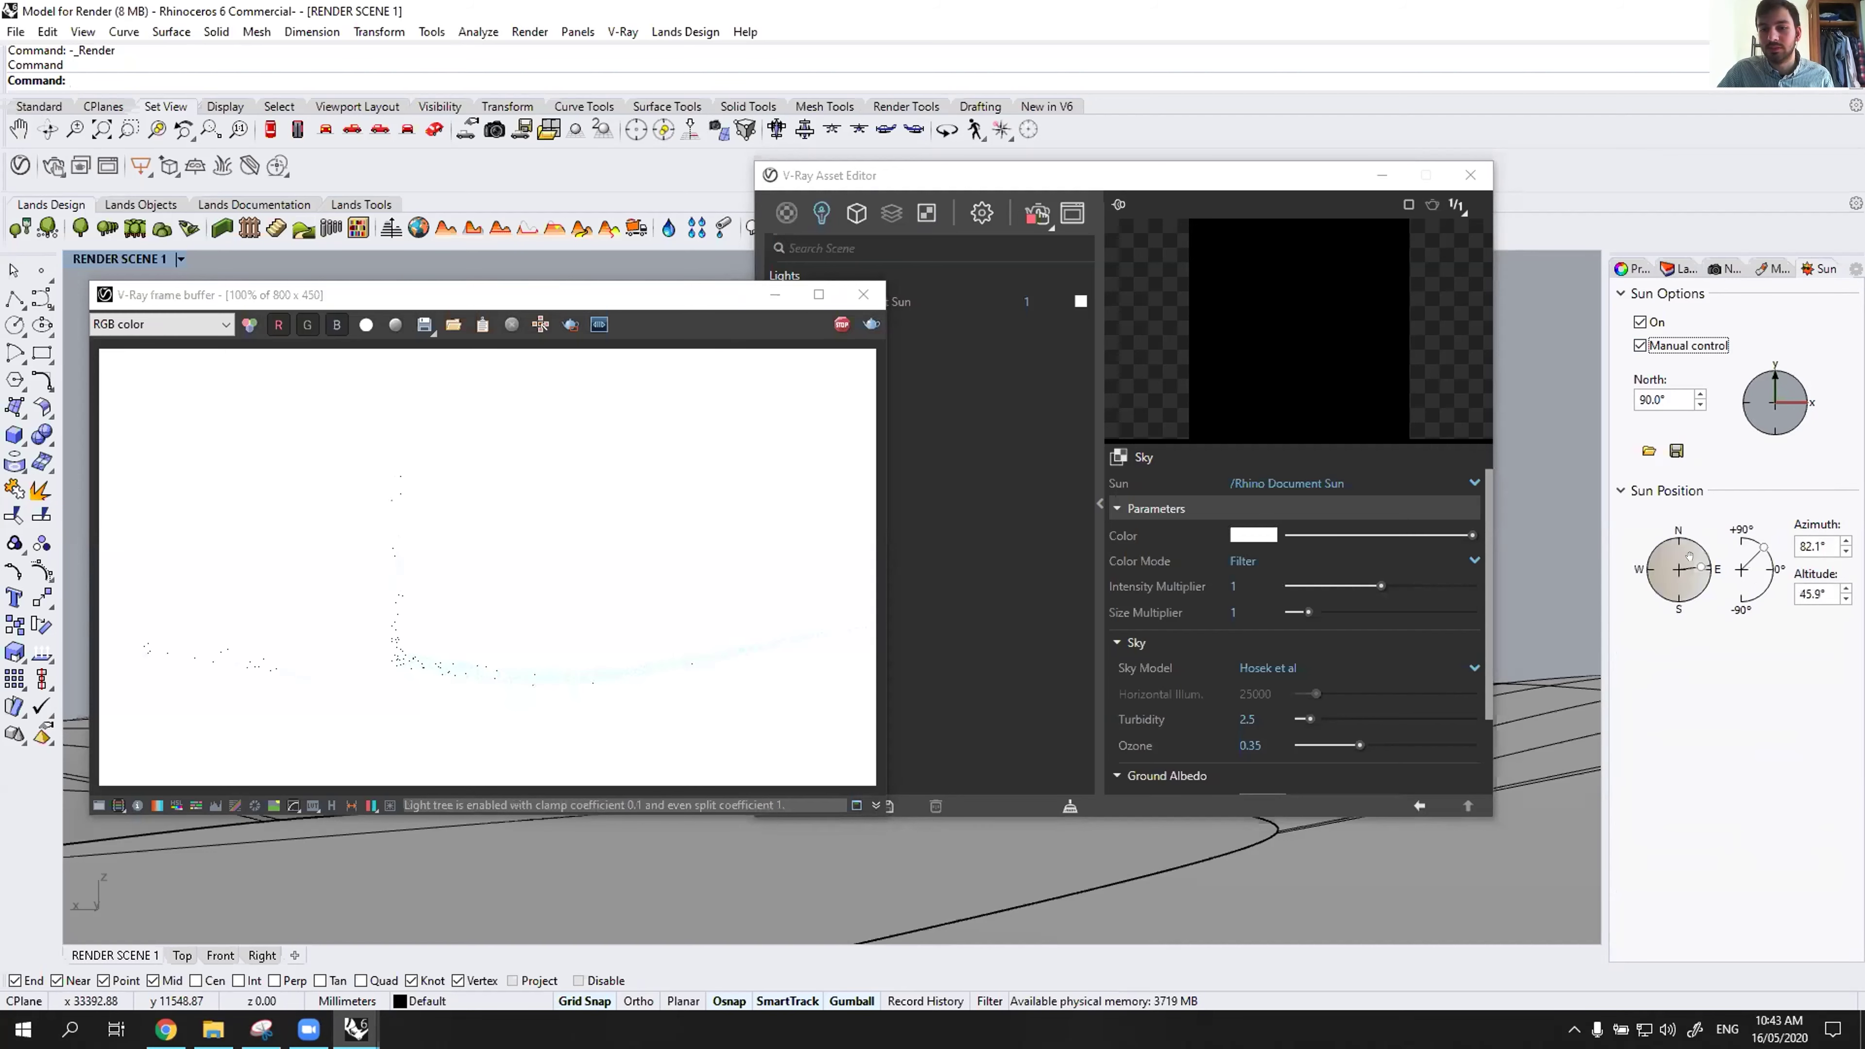
drag(1702, 568, 1702, 568)
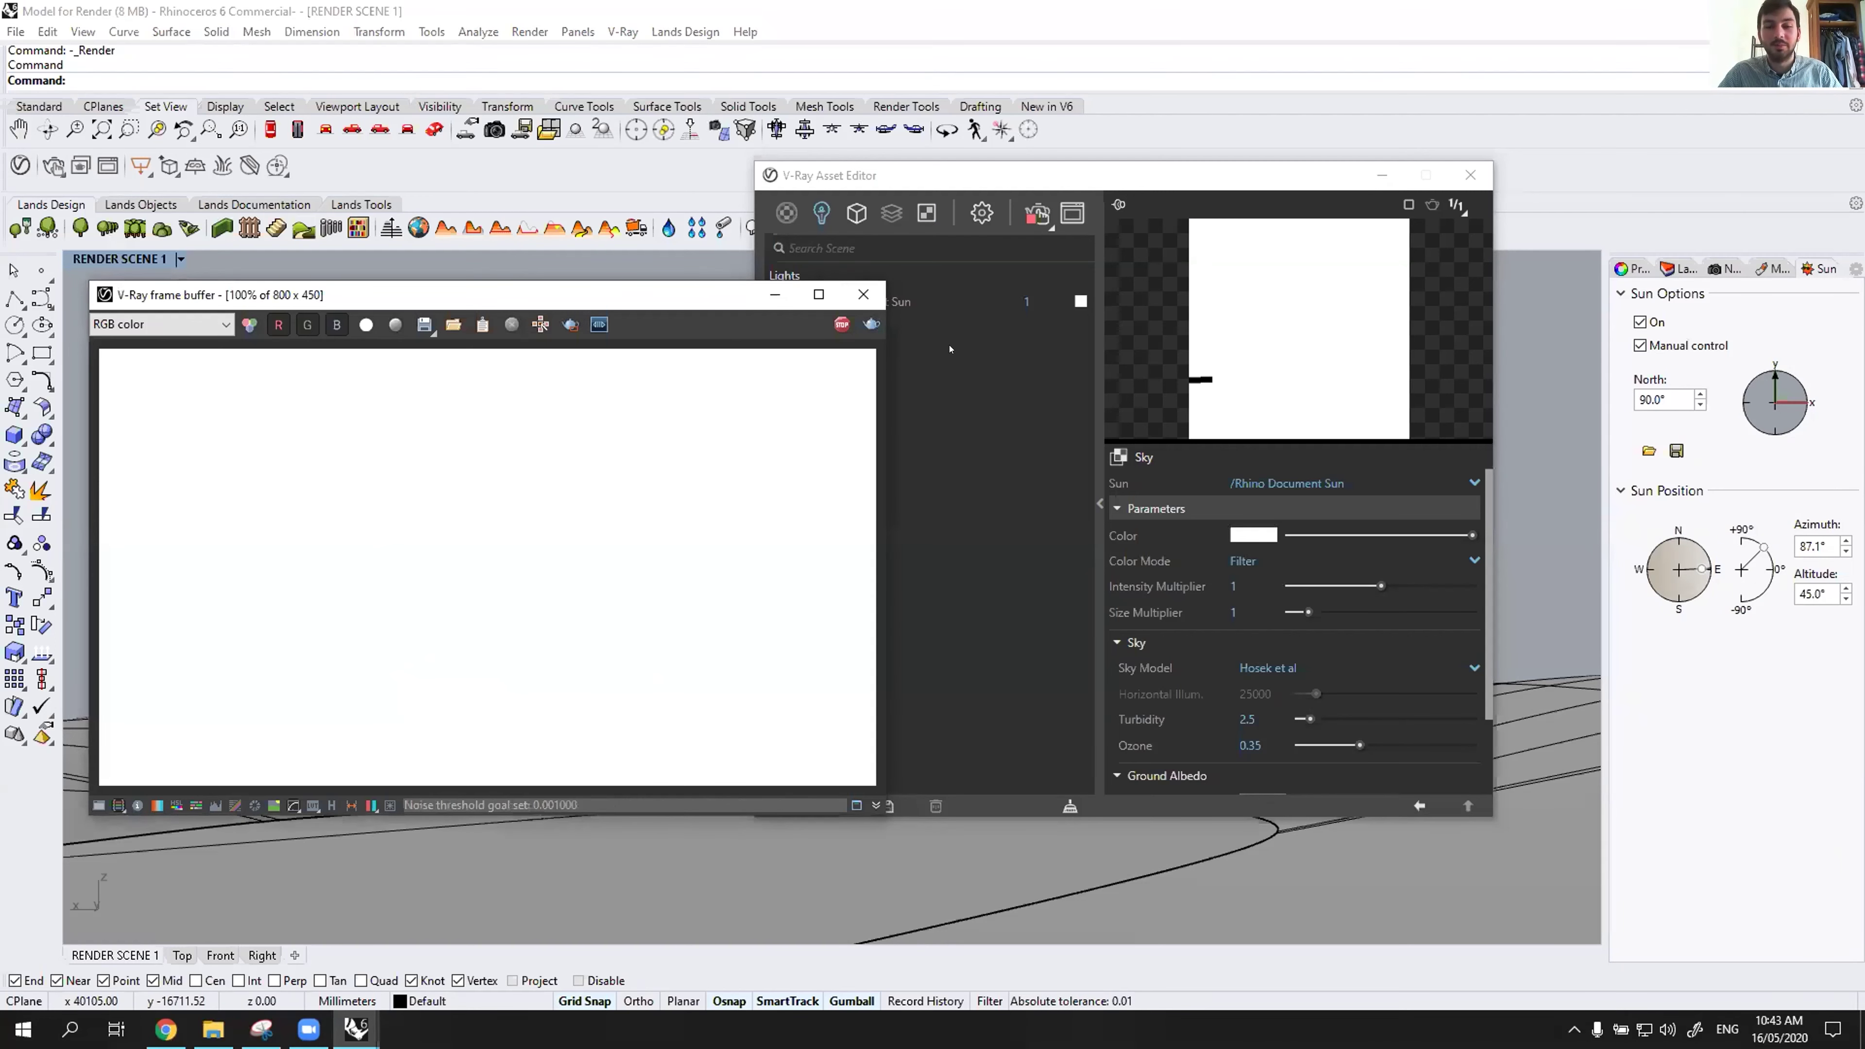
Set the V-Ray camera's exposure value (EV) to 15.
click(1422, 364)
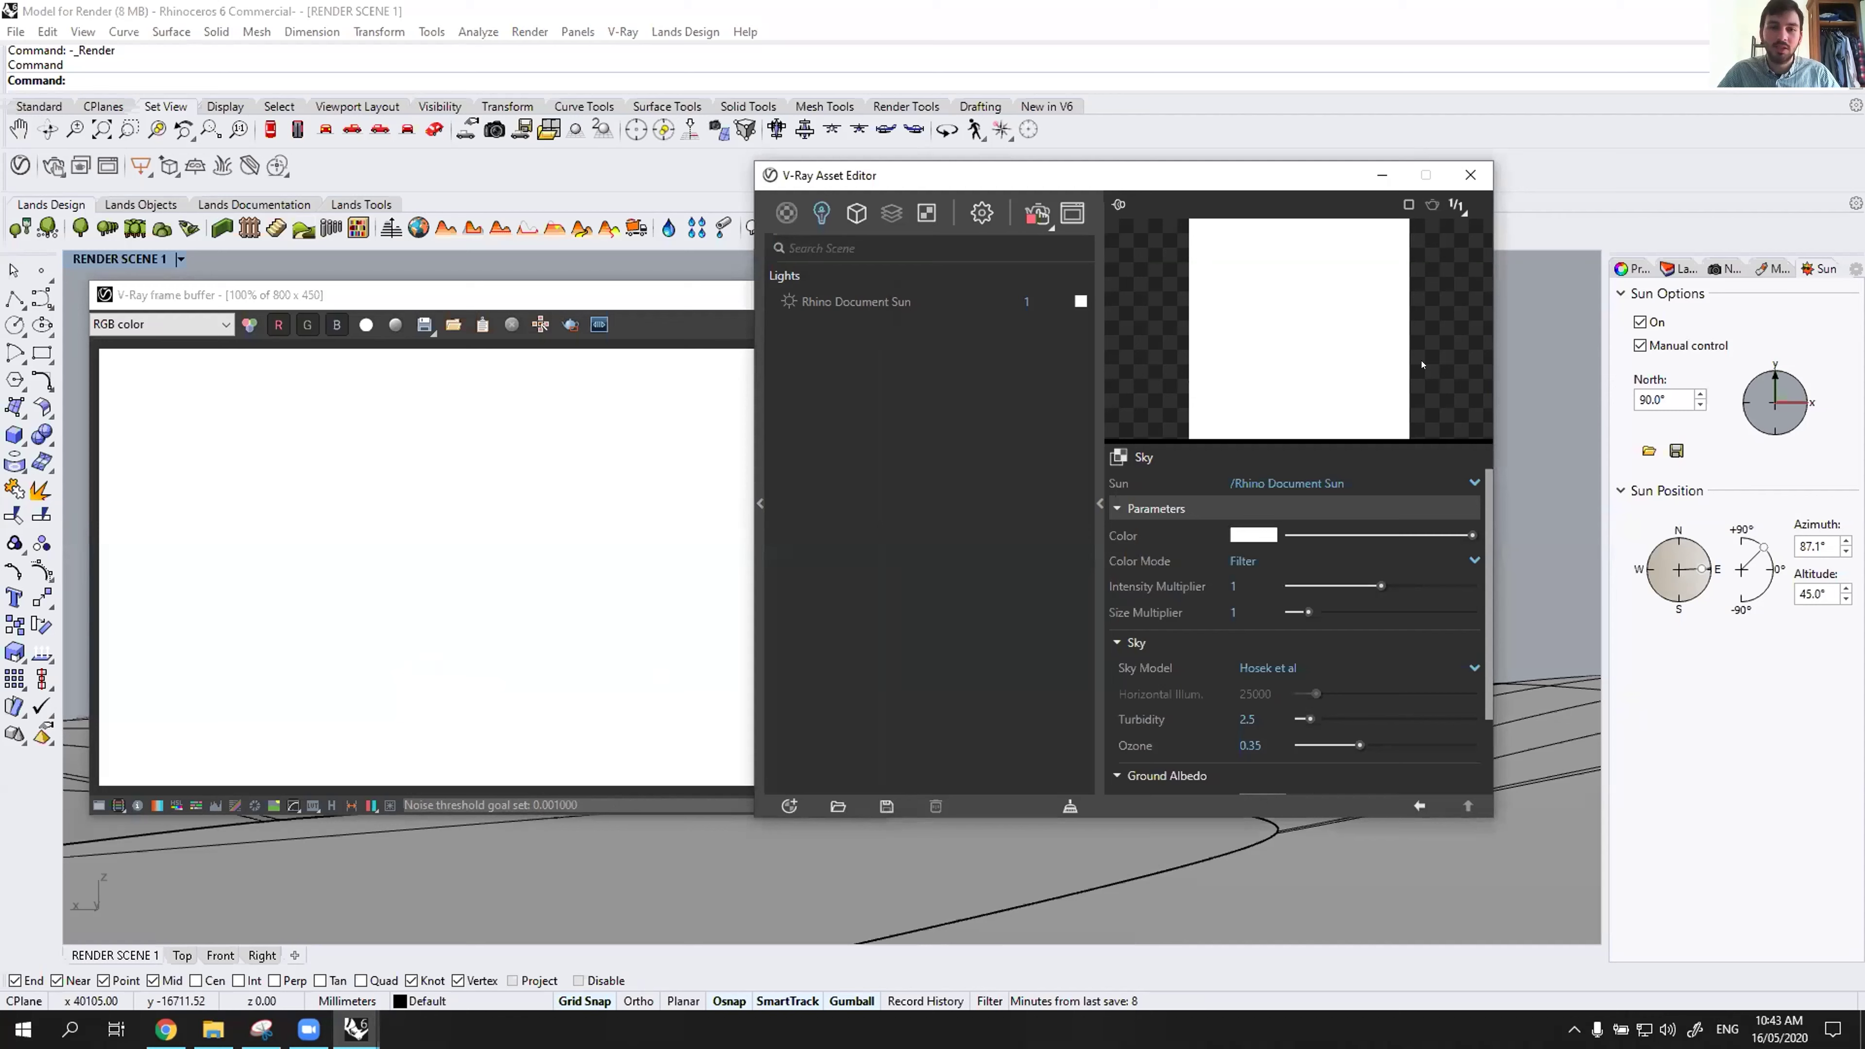
click(982, 213)
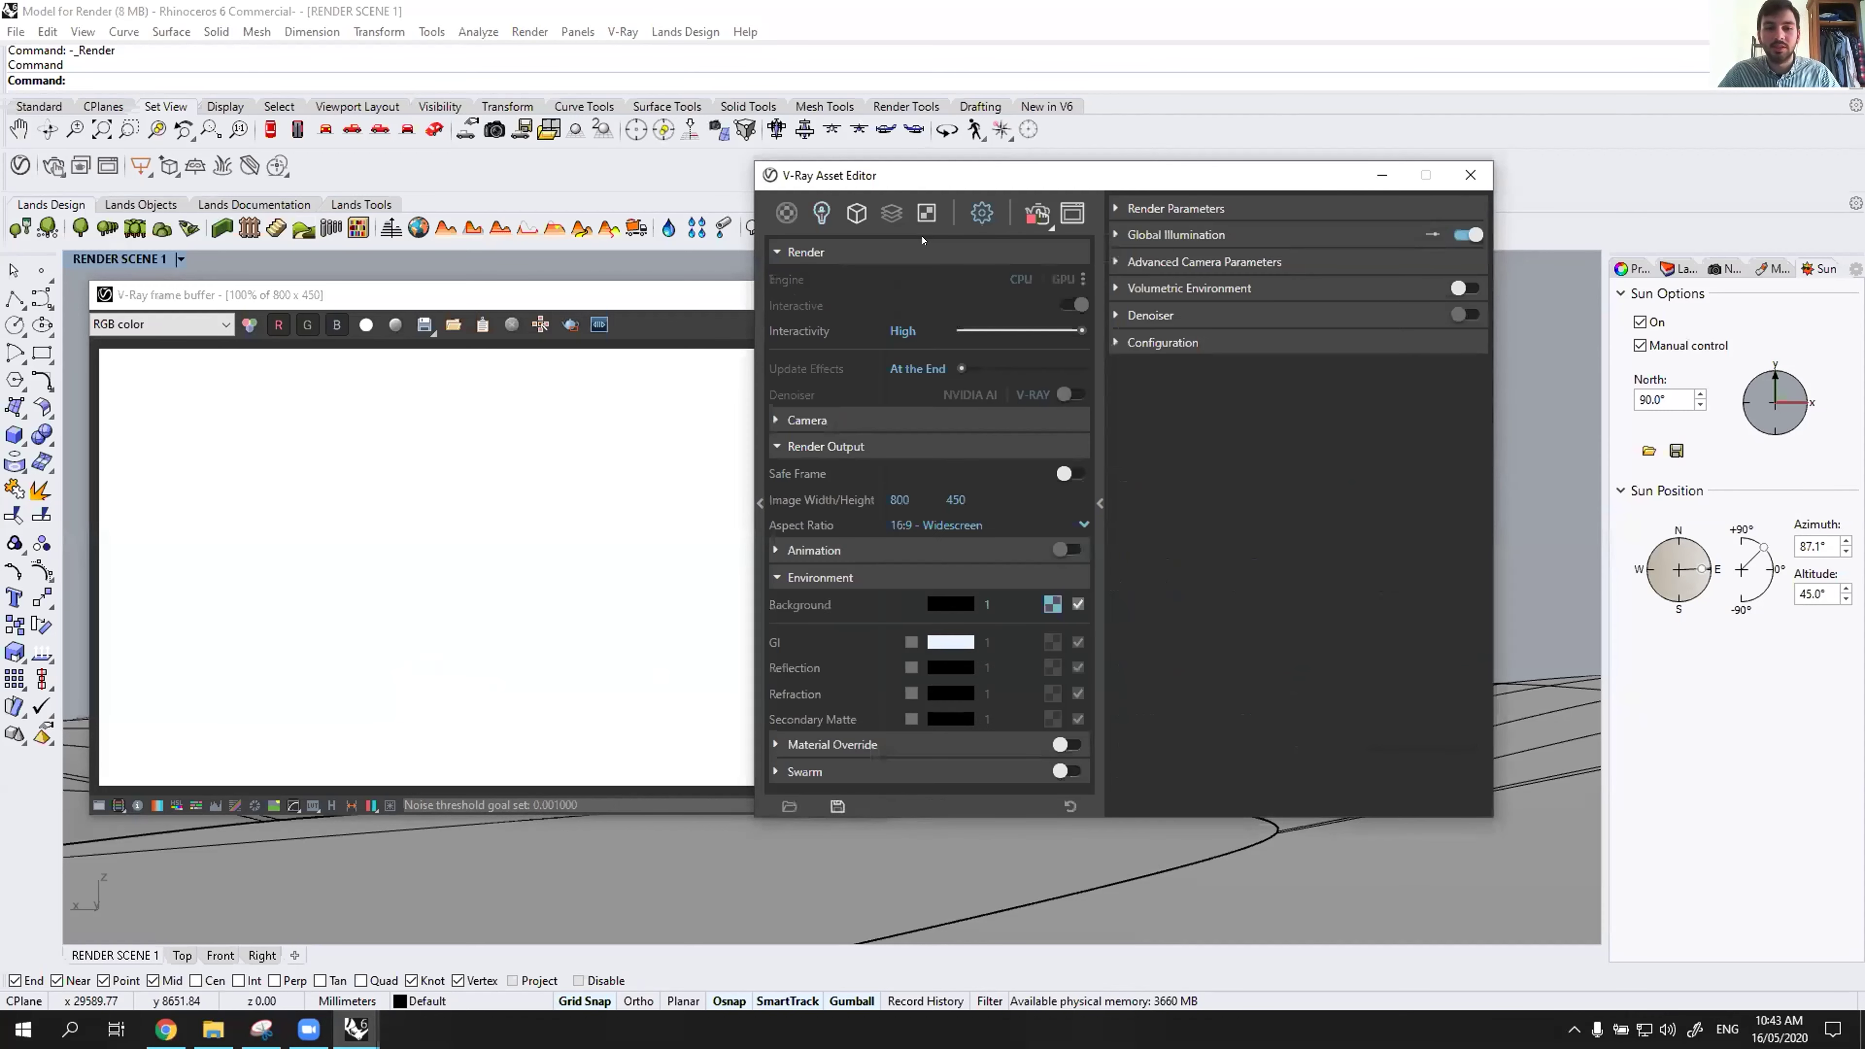
click(772, 419)
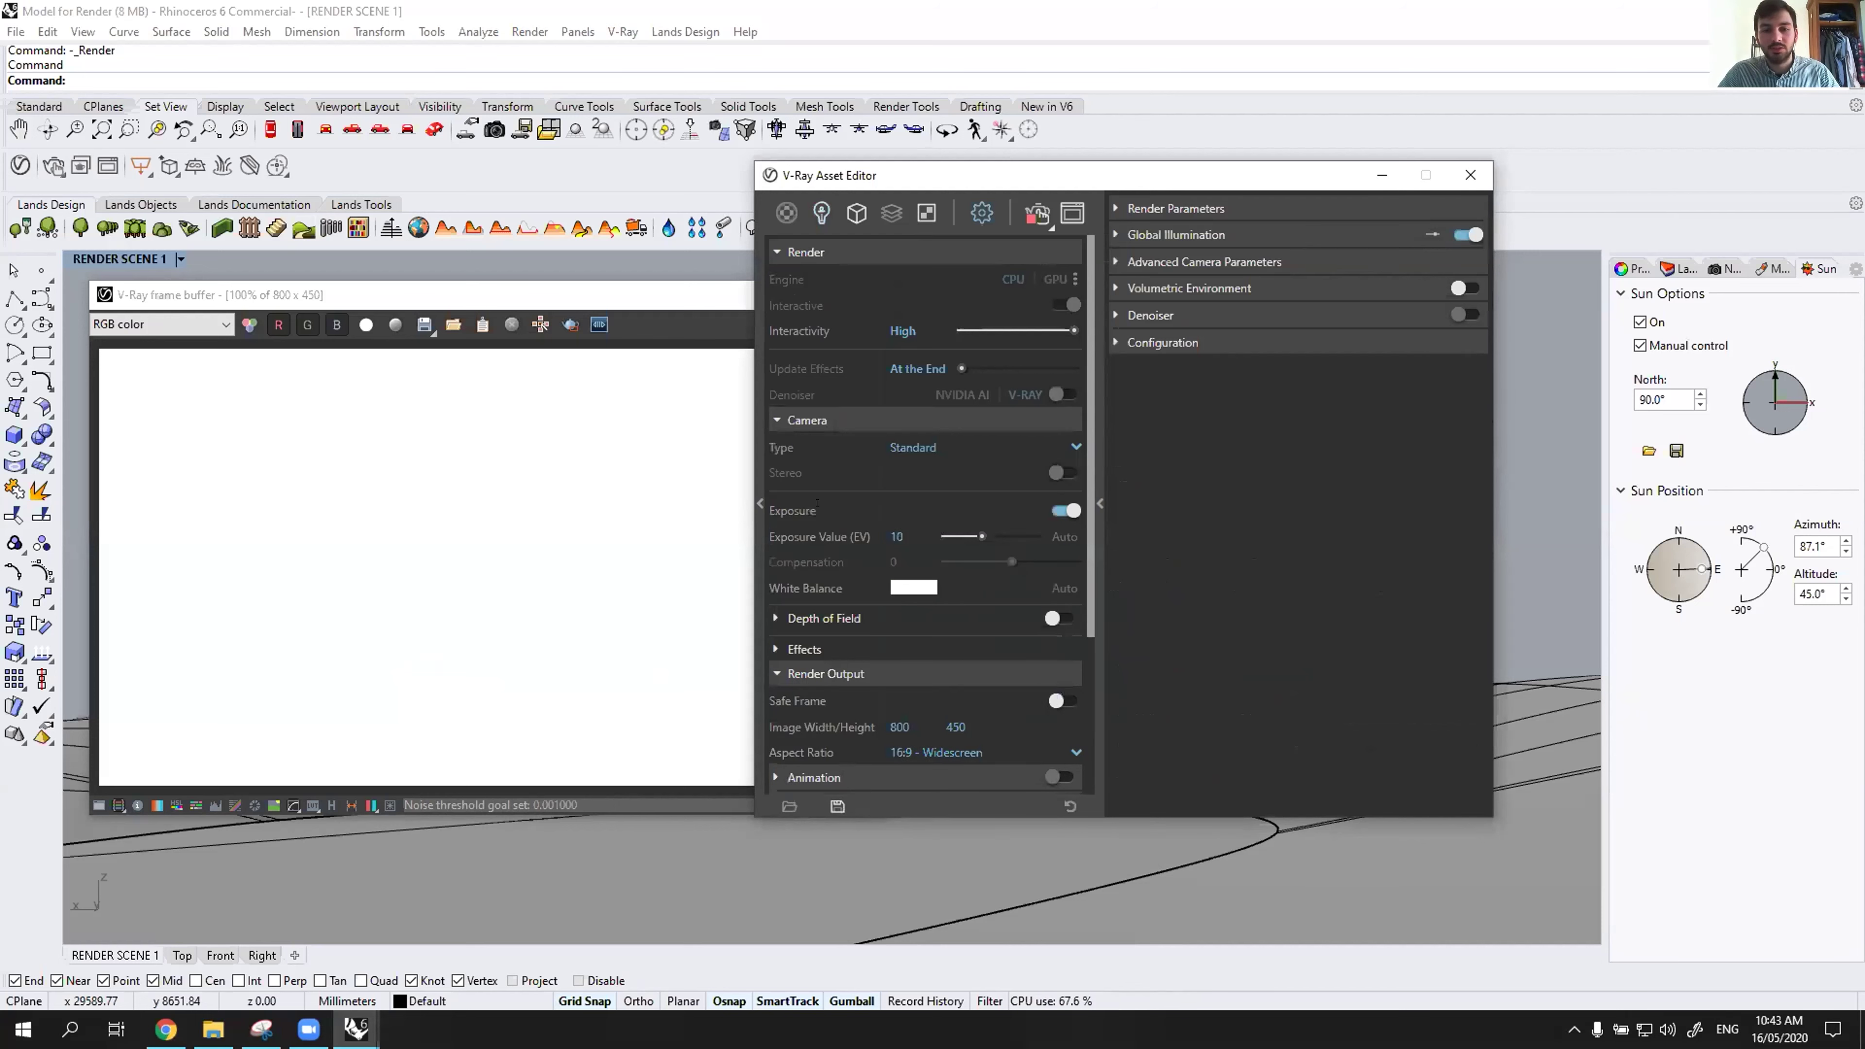
key(Tab)
text(15)
key(Return)
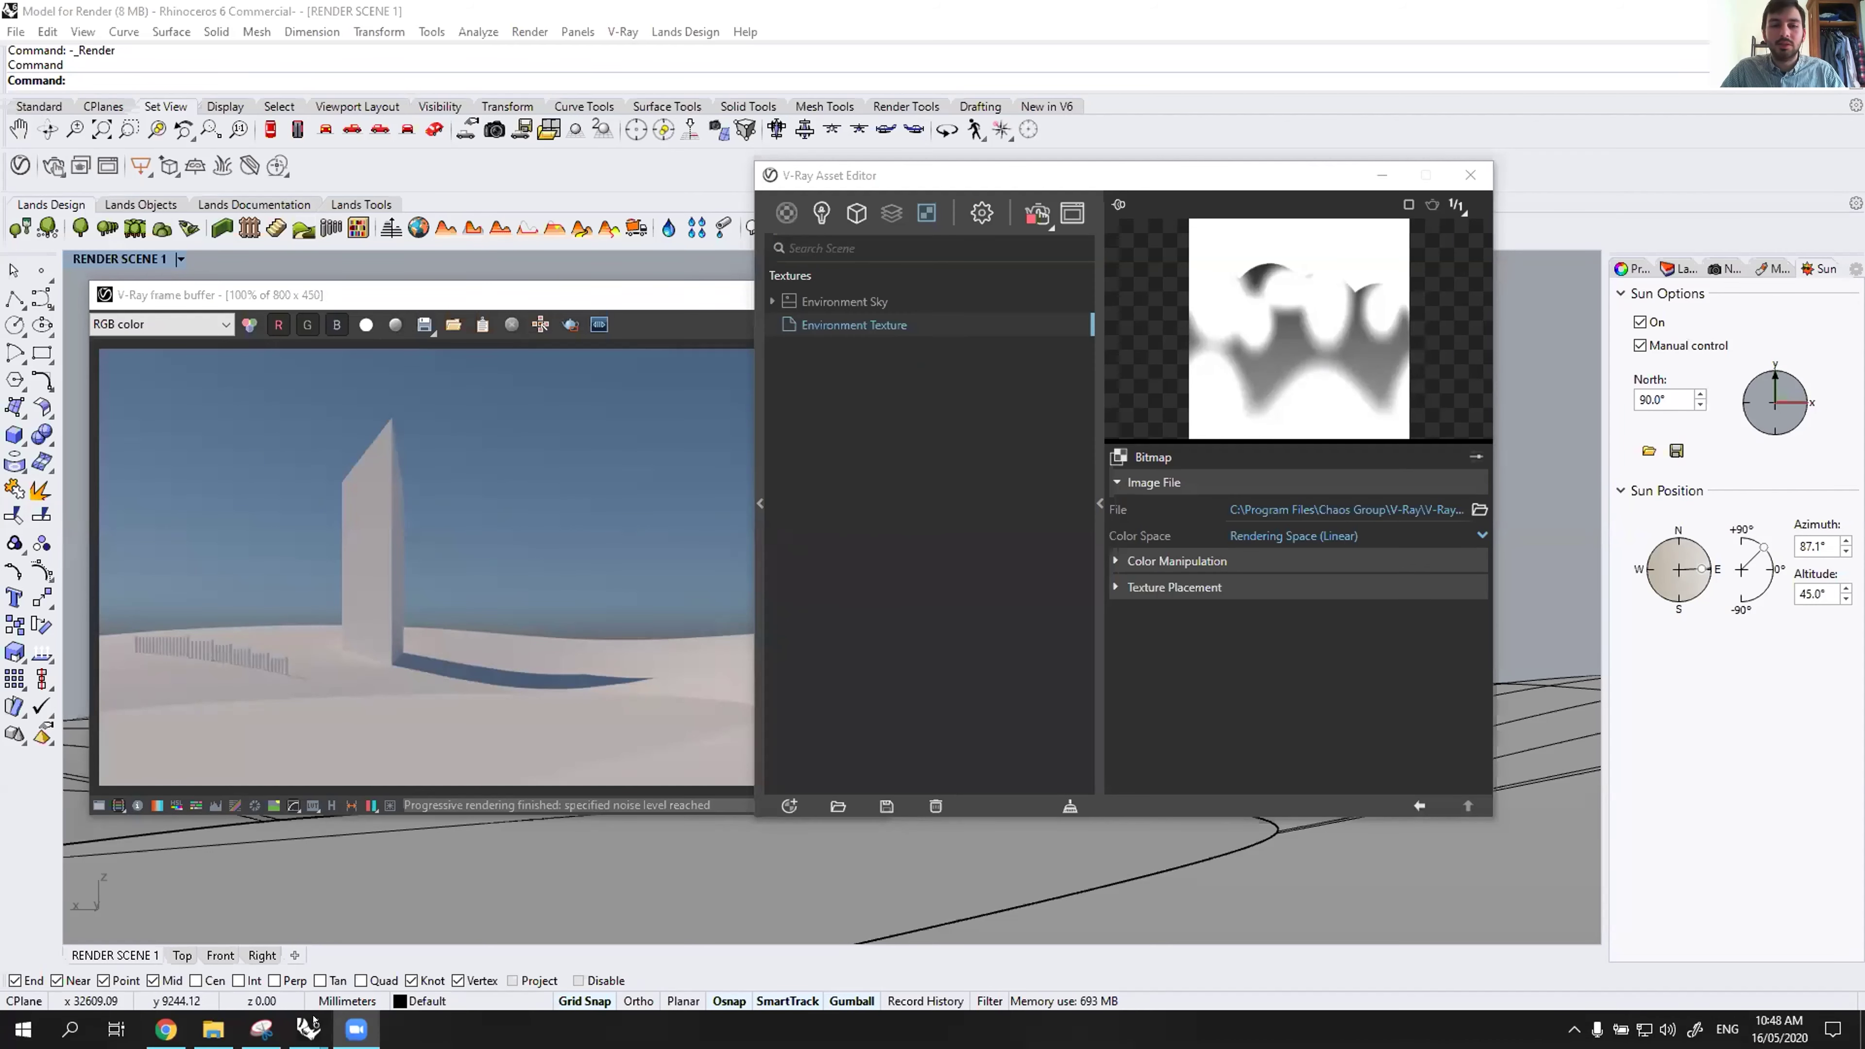
Set the Rhino Document Sun's sky model to CIE Clear and adjust its intensity multiplier to about 1.013.
click(676, 300)
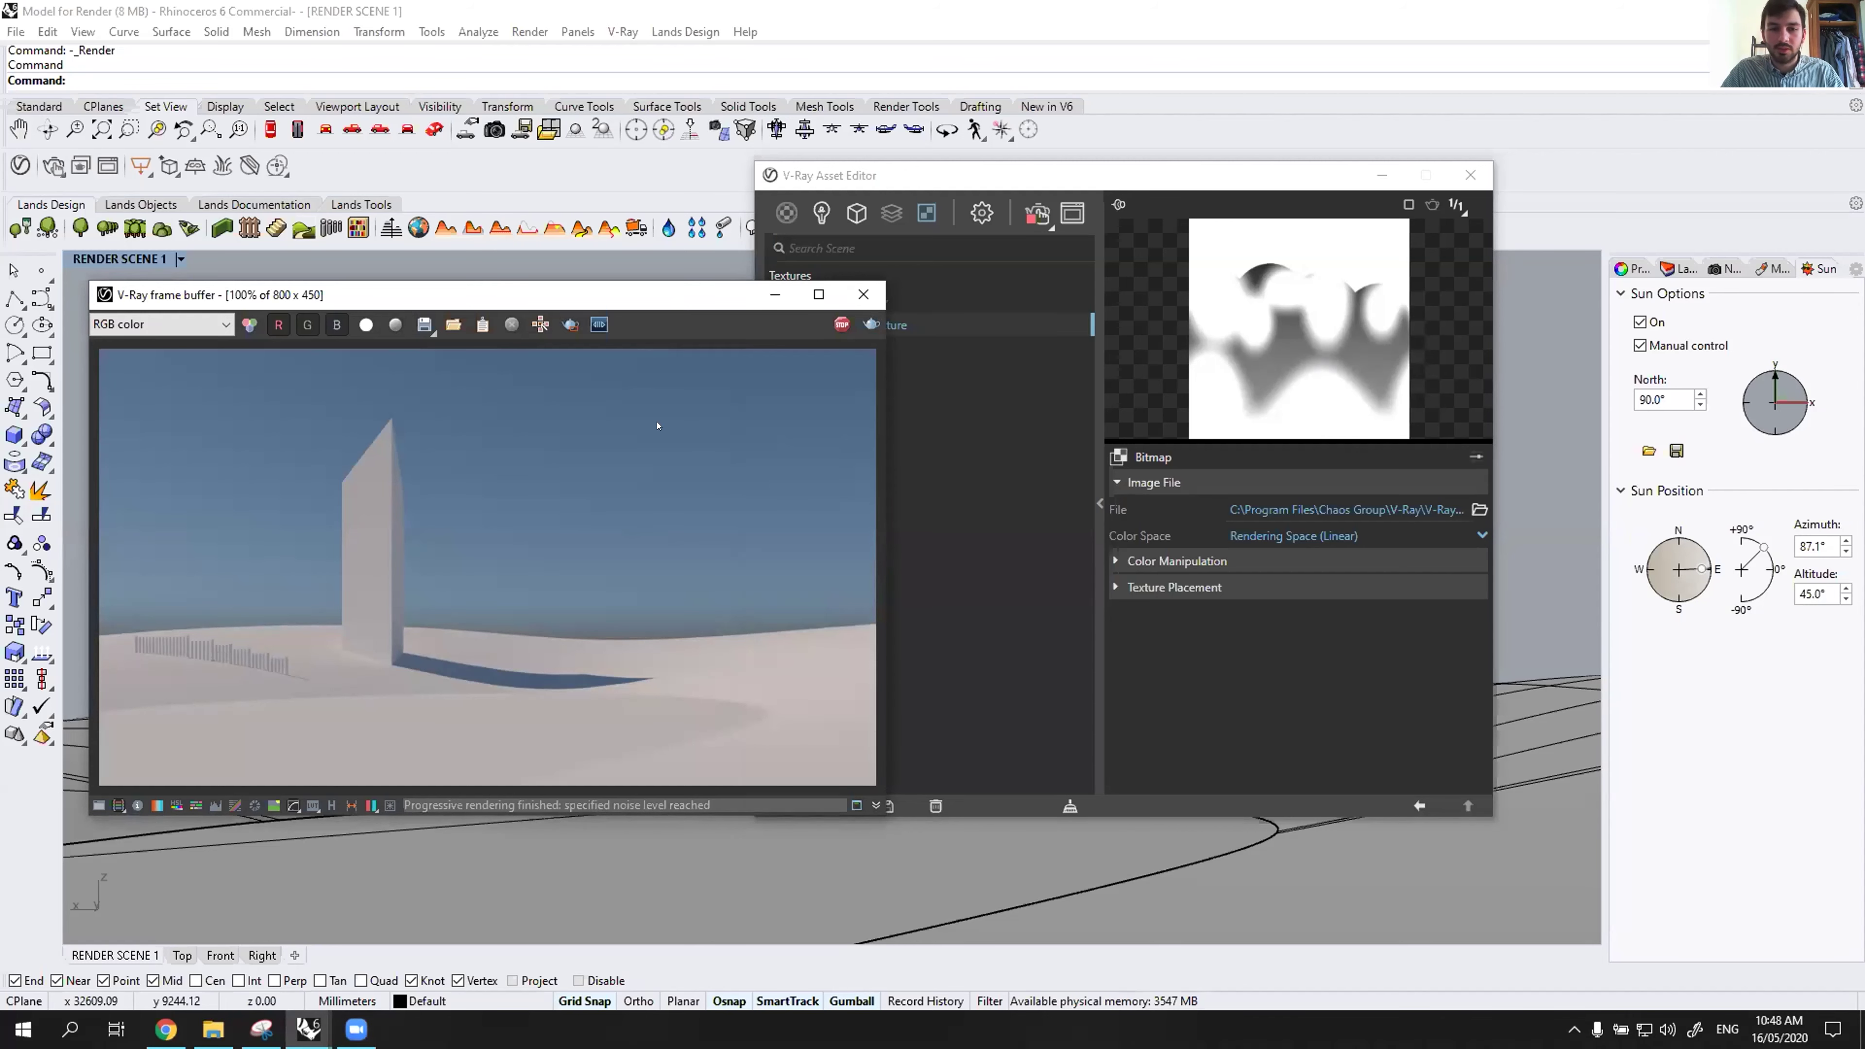
drag(580, 295, 898, 236)
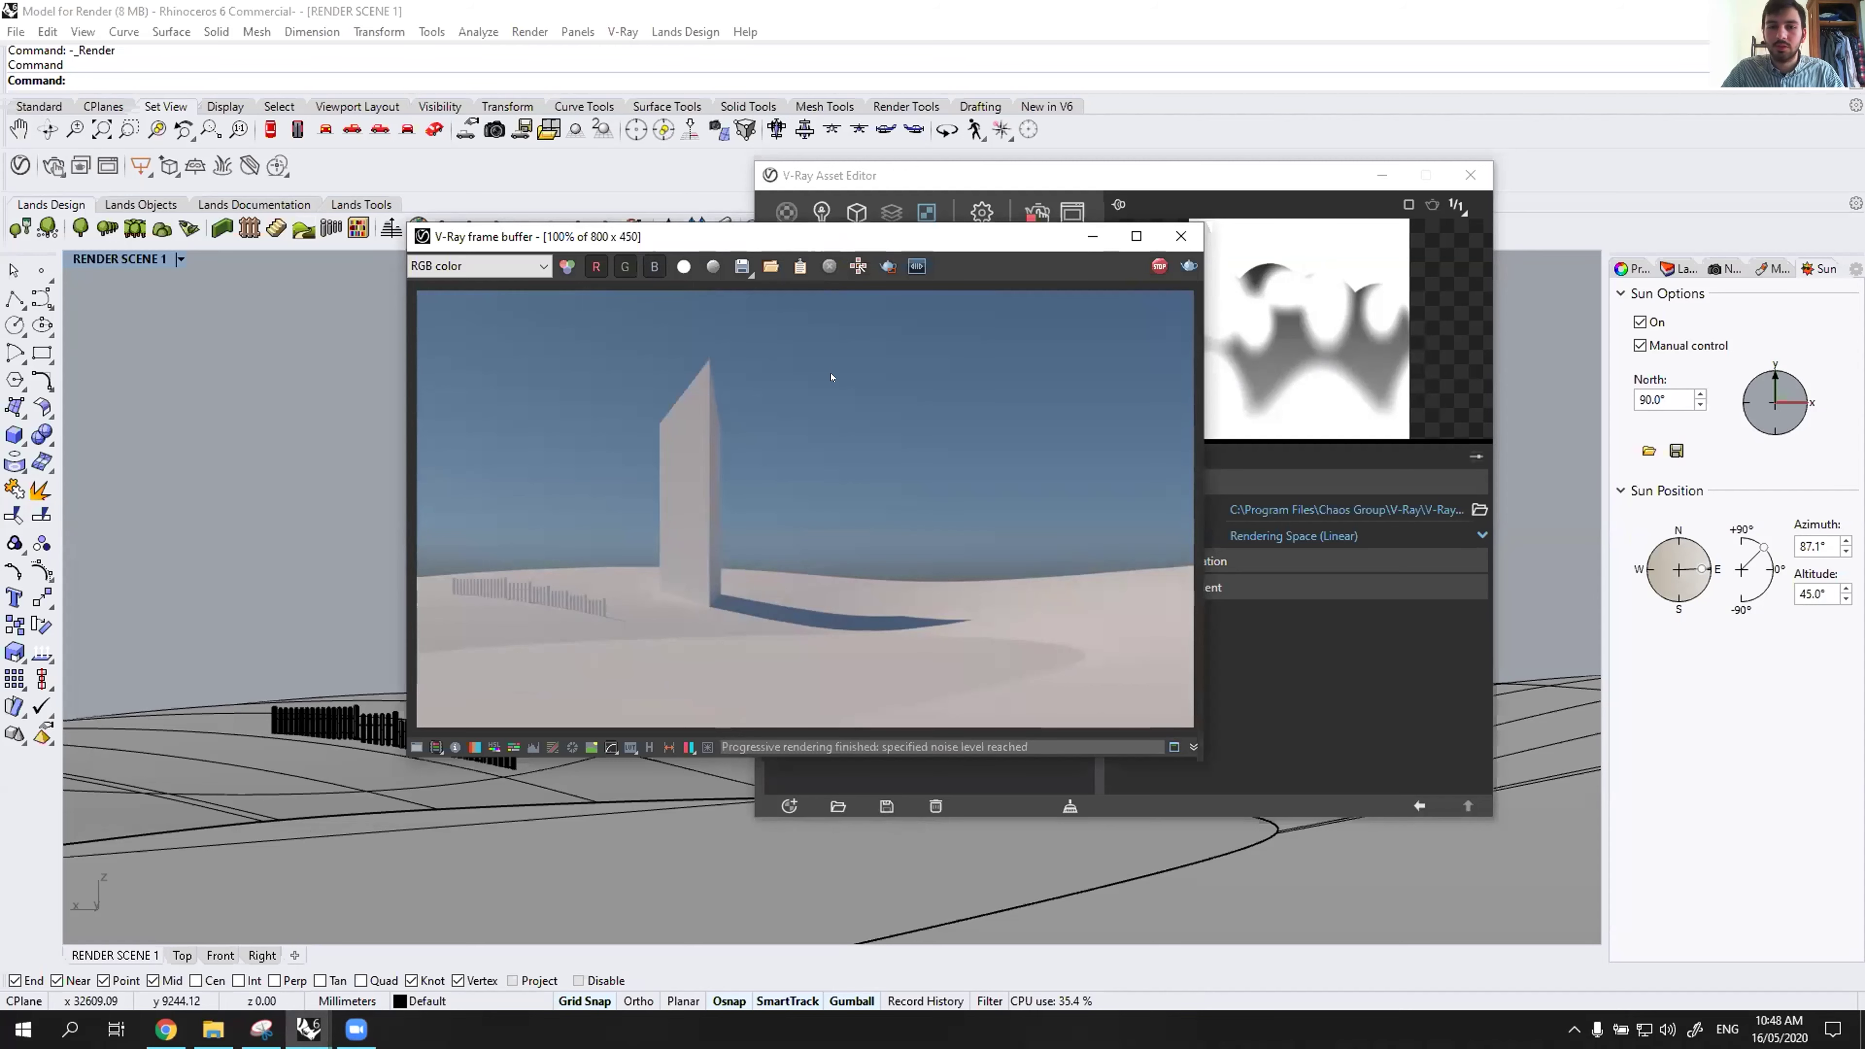
click(821, 213)
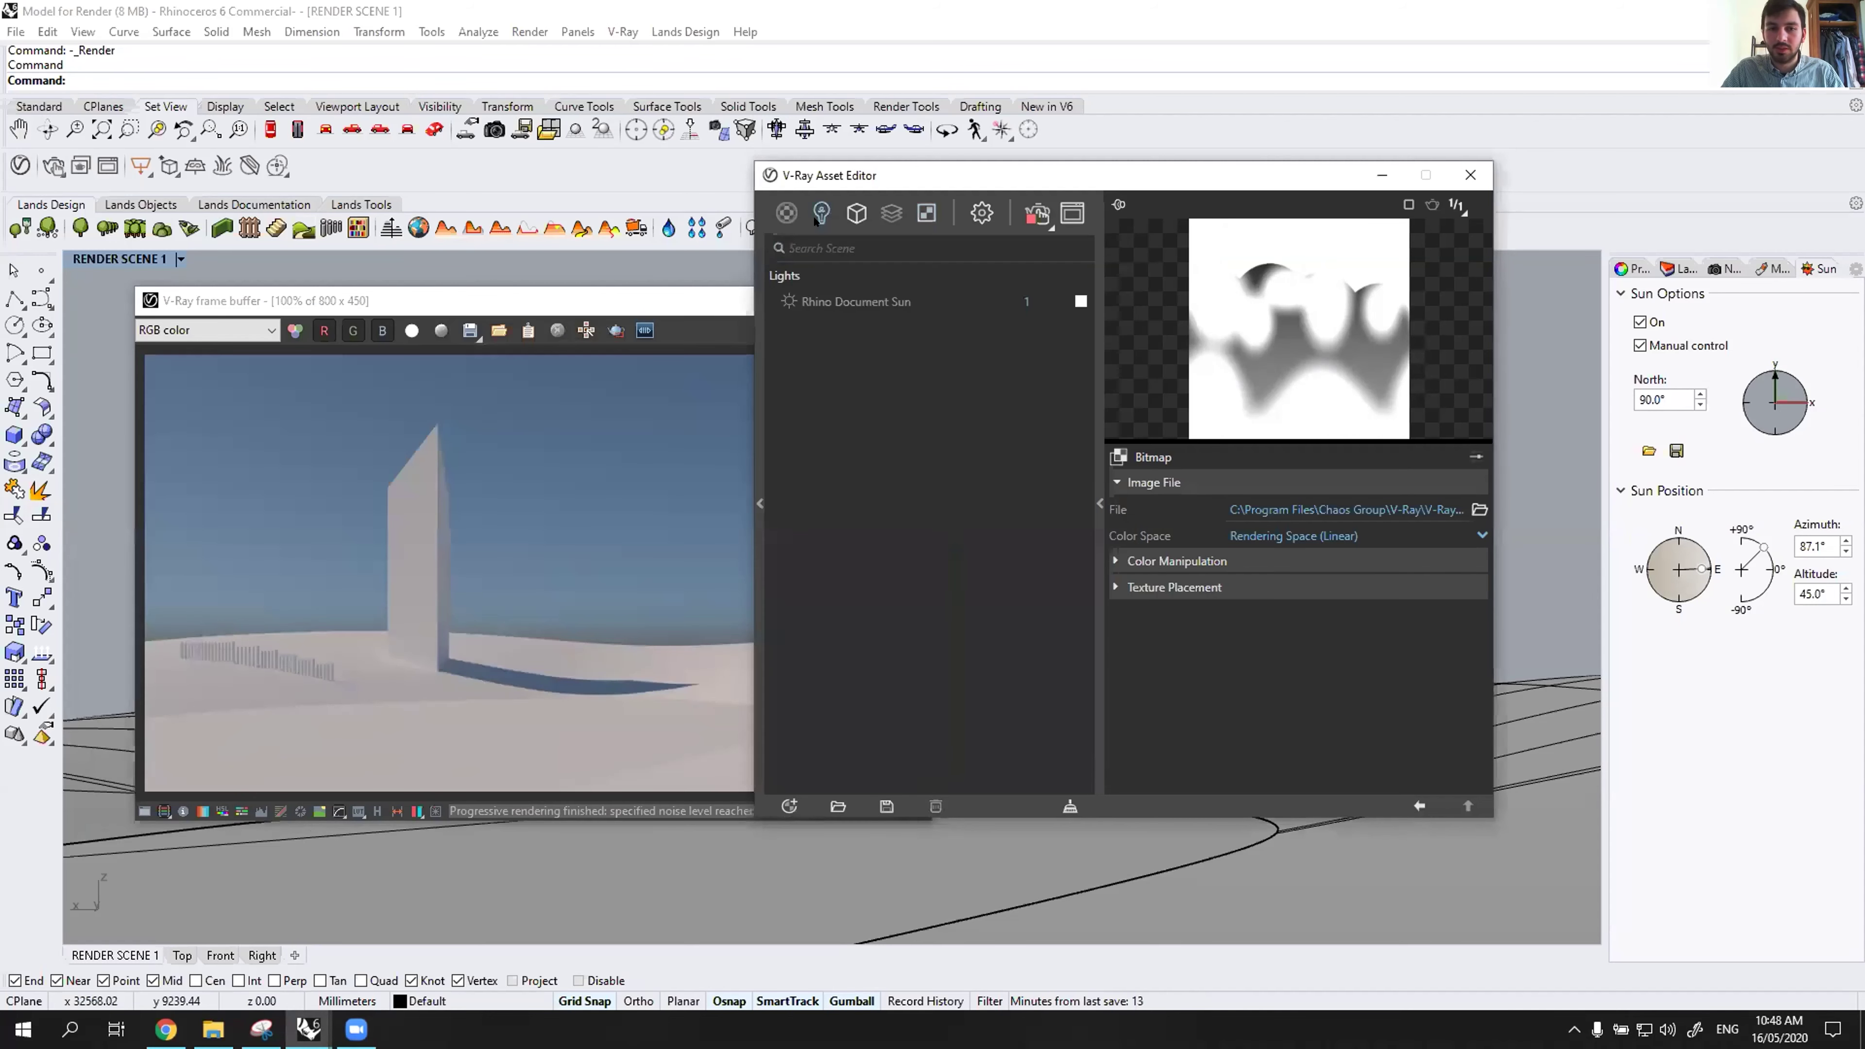
click(814, 301)
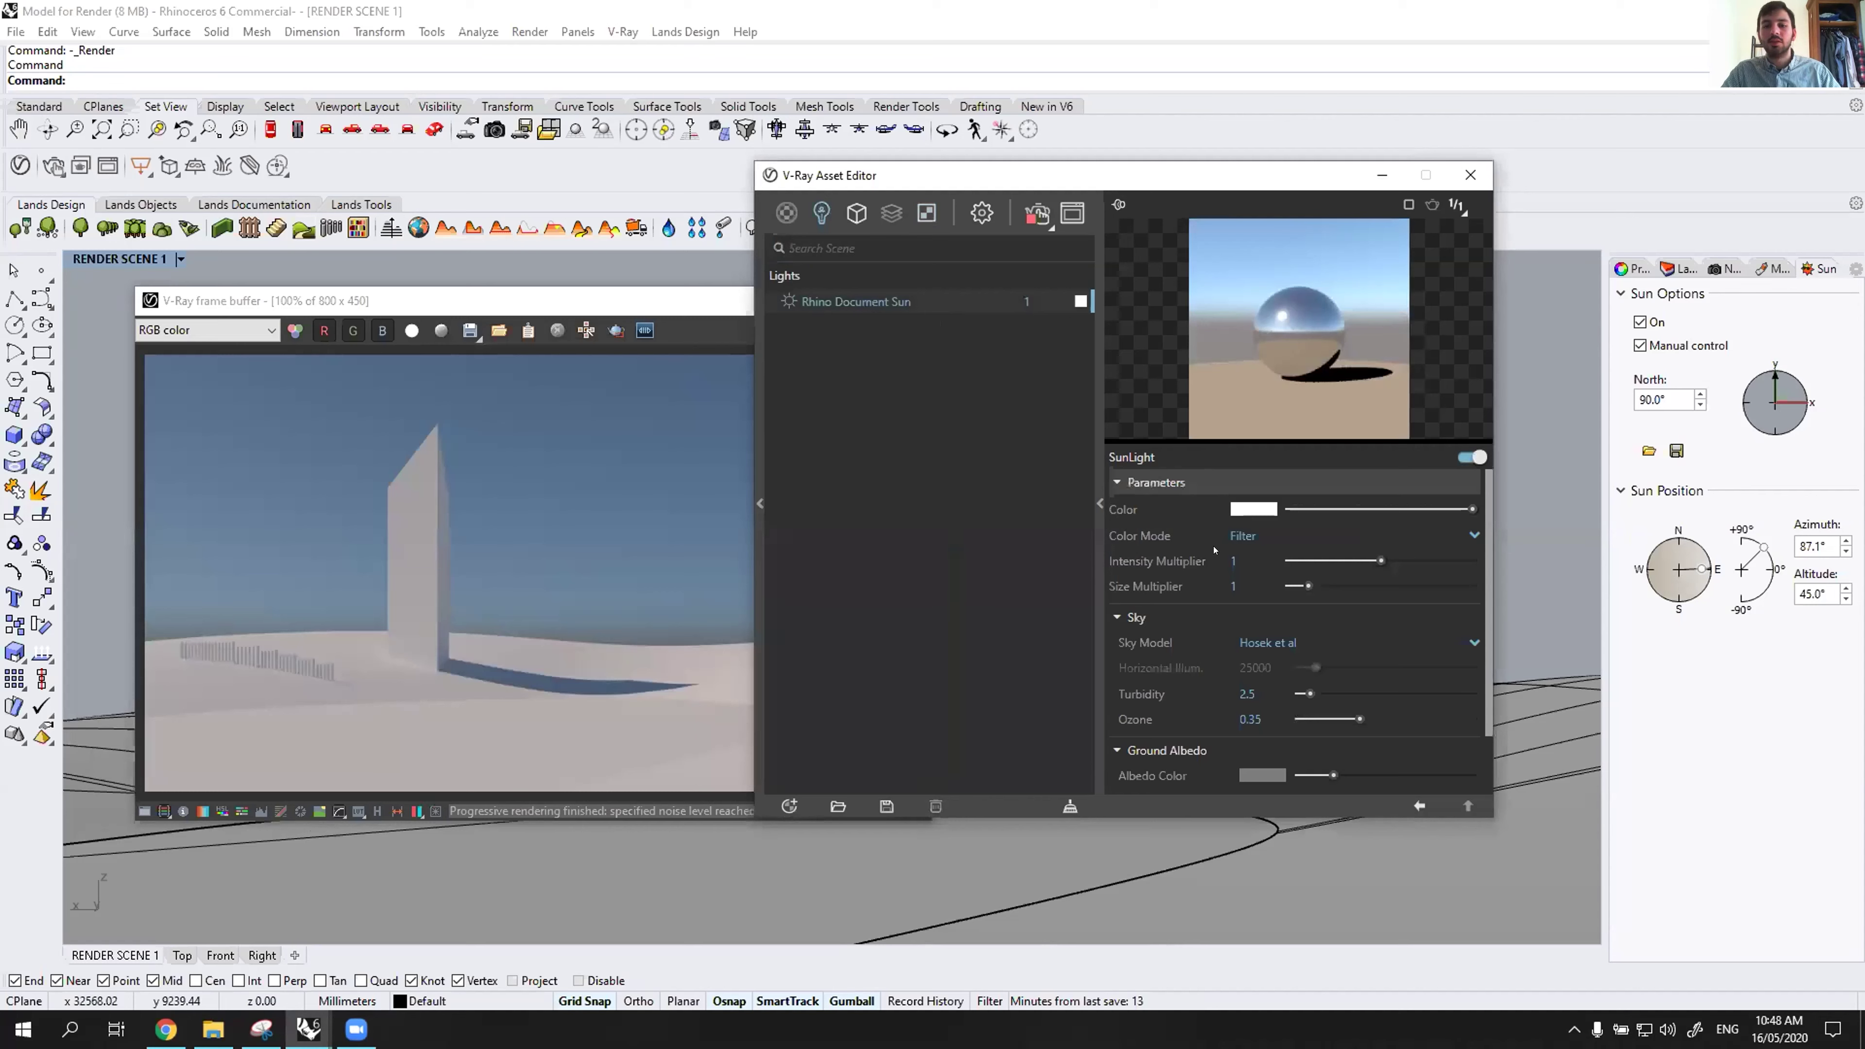
click(1276, 644)
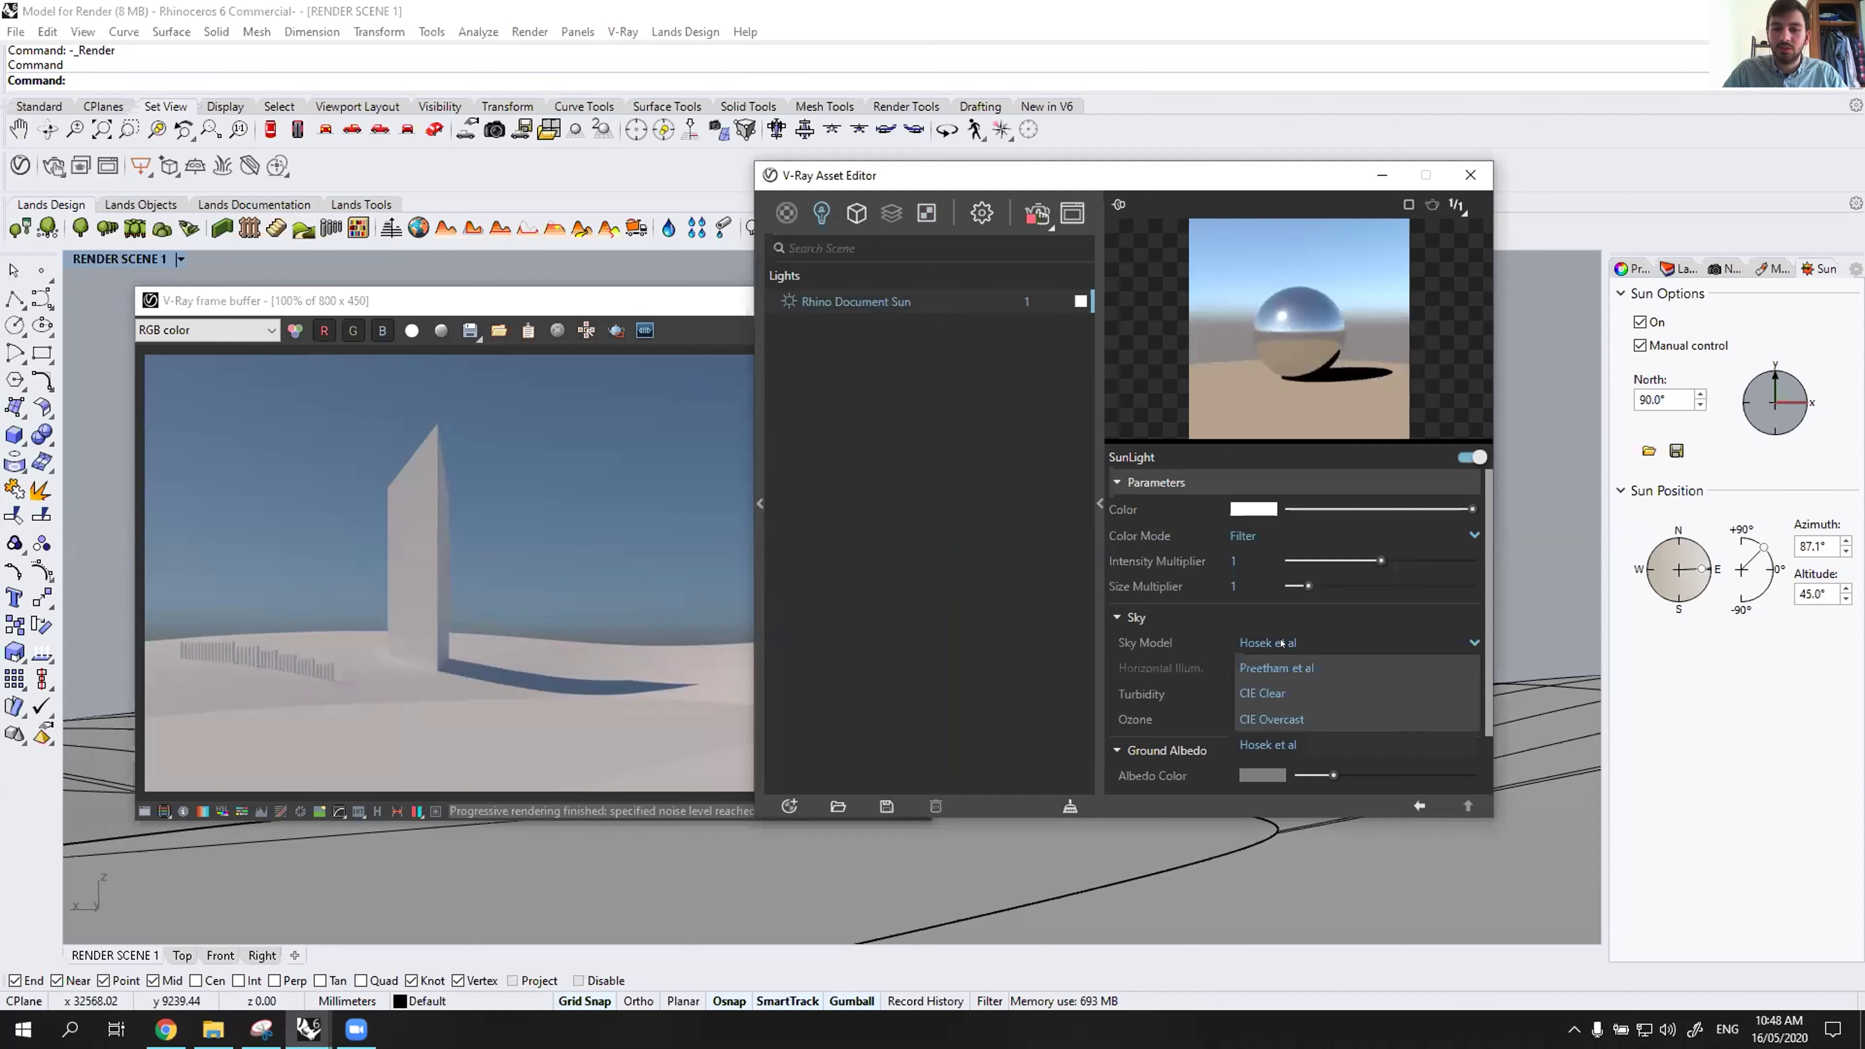
click(1294, 693)
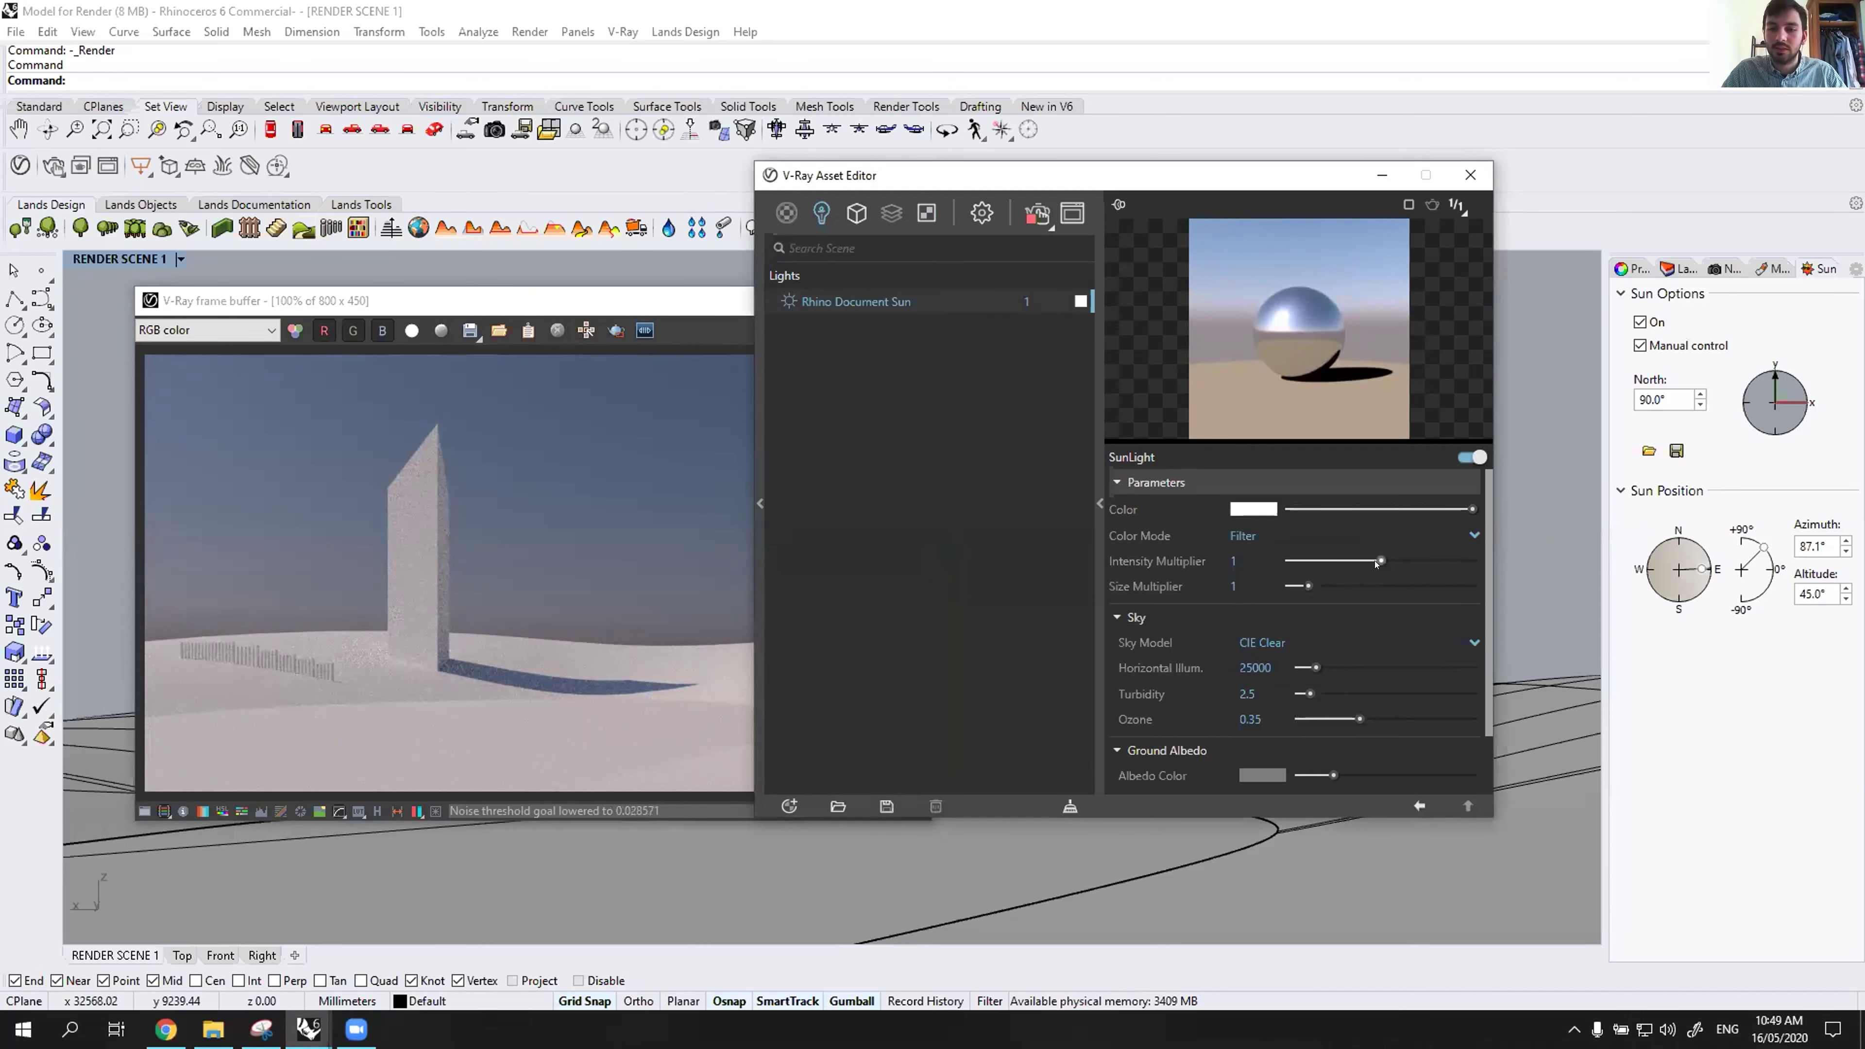
drag(1383, 560, 1358, 560)
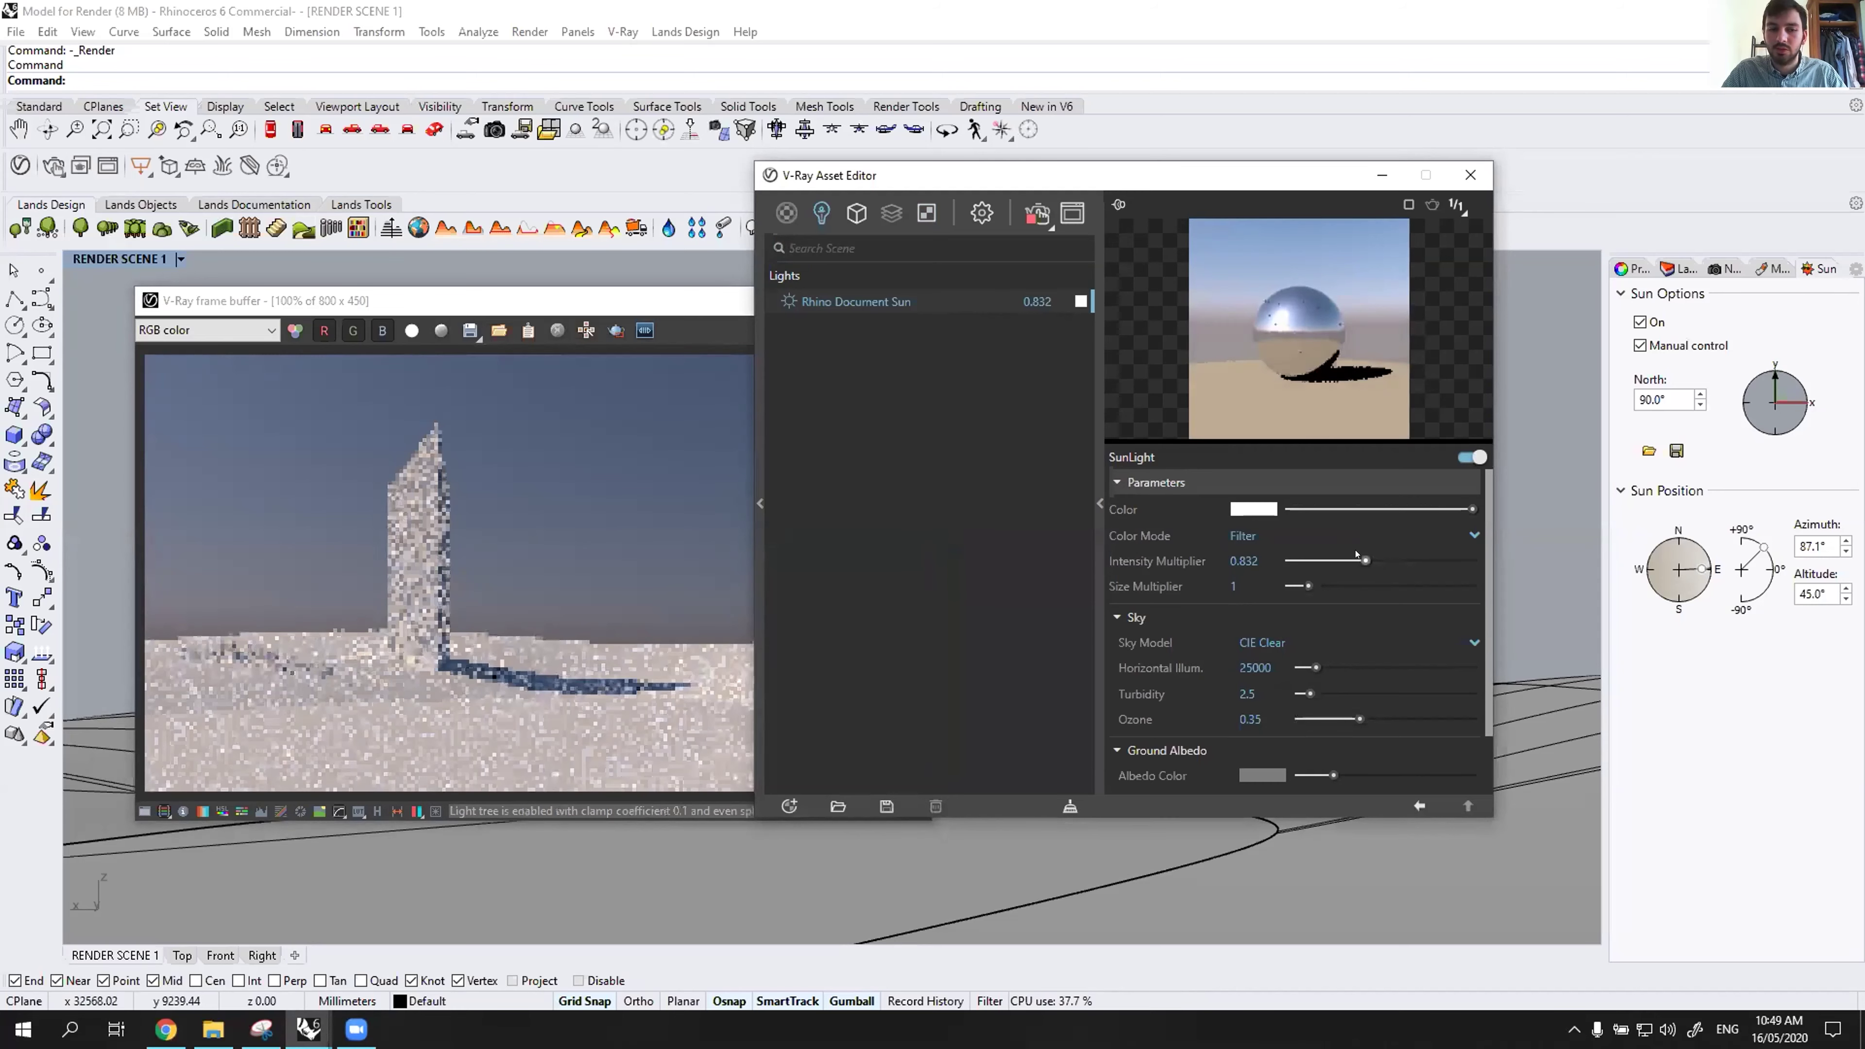
drag(1357, 558, 1385, 562)
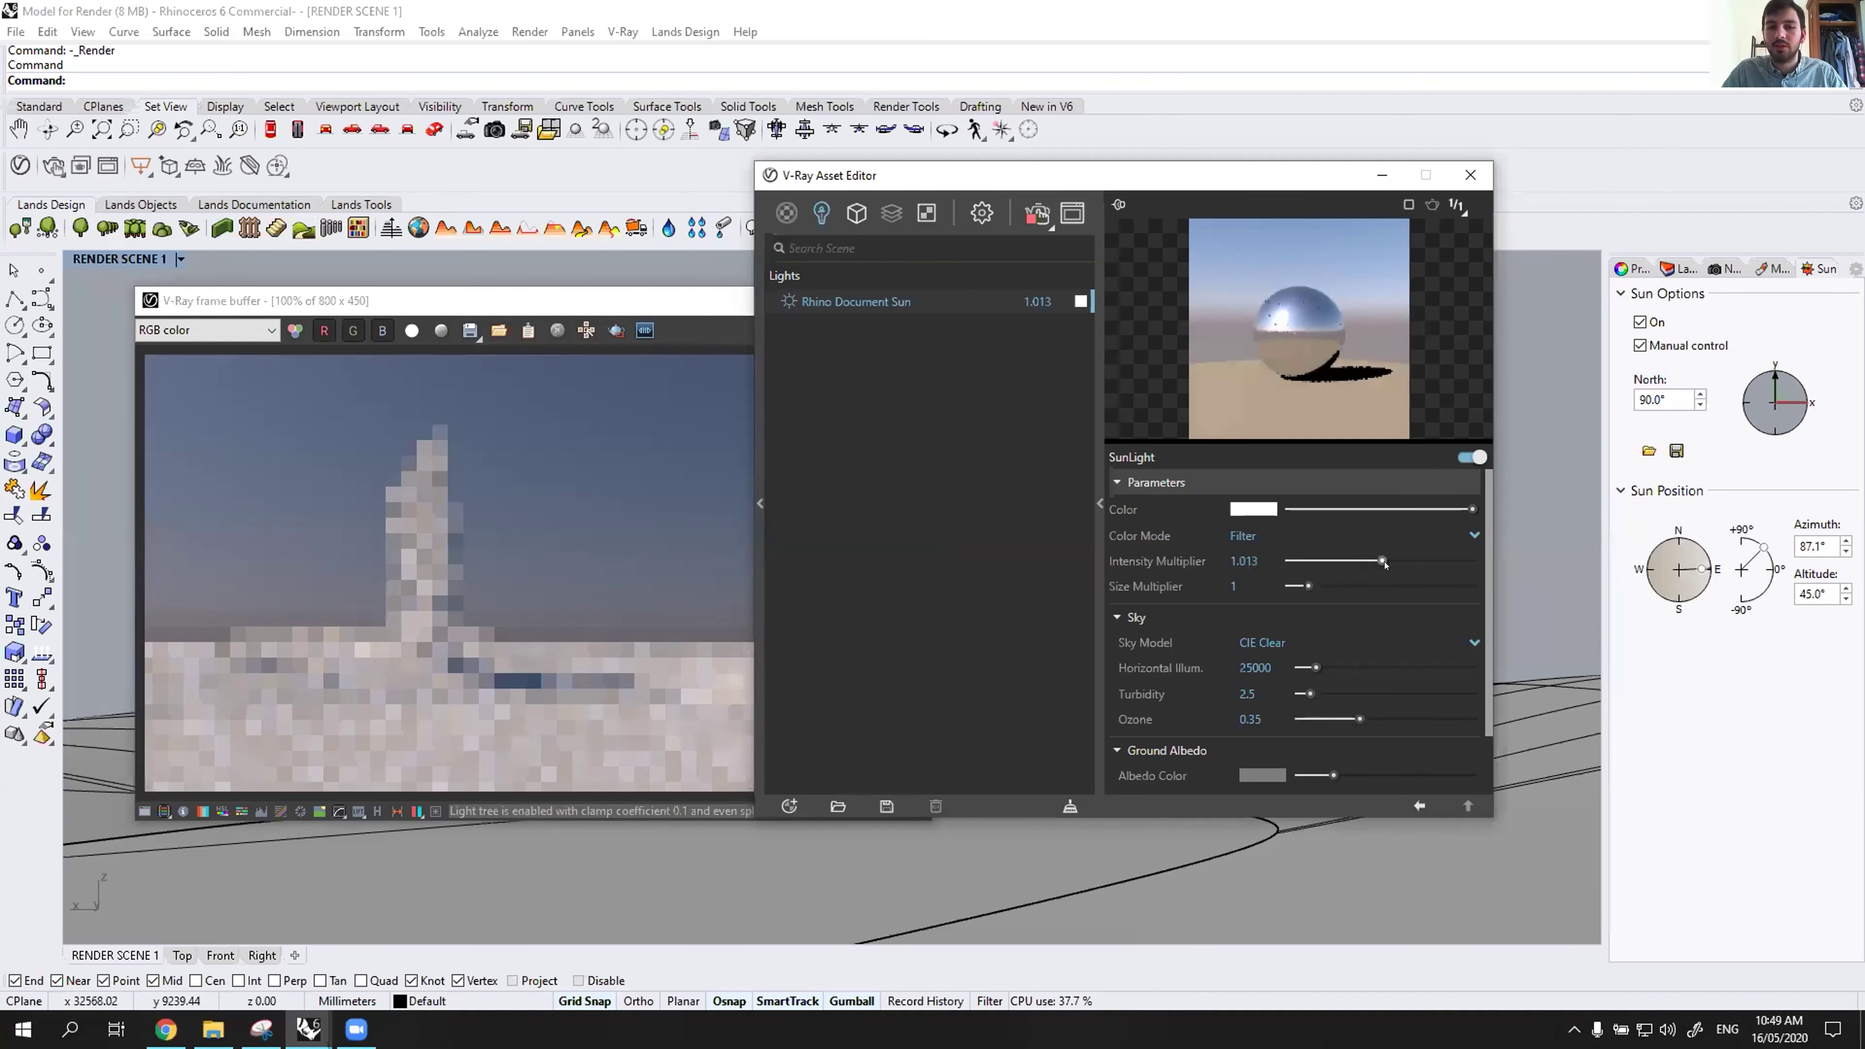
Set the Rhino Document Sun's intensity multiplier to 1 and view the updated render in the frame buffer.
double_click(1244, 561)
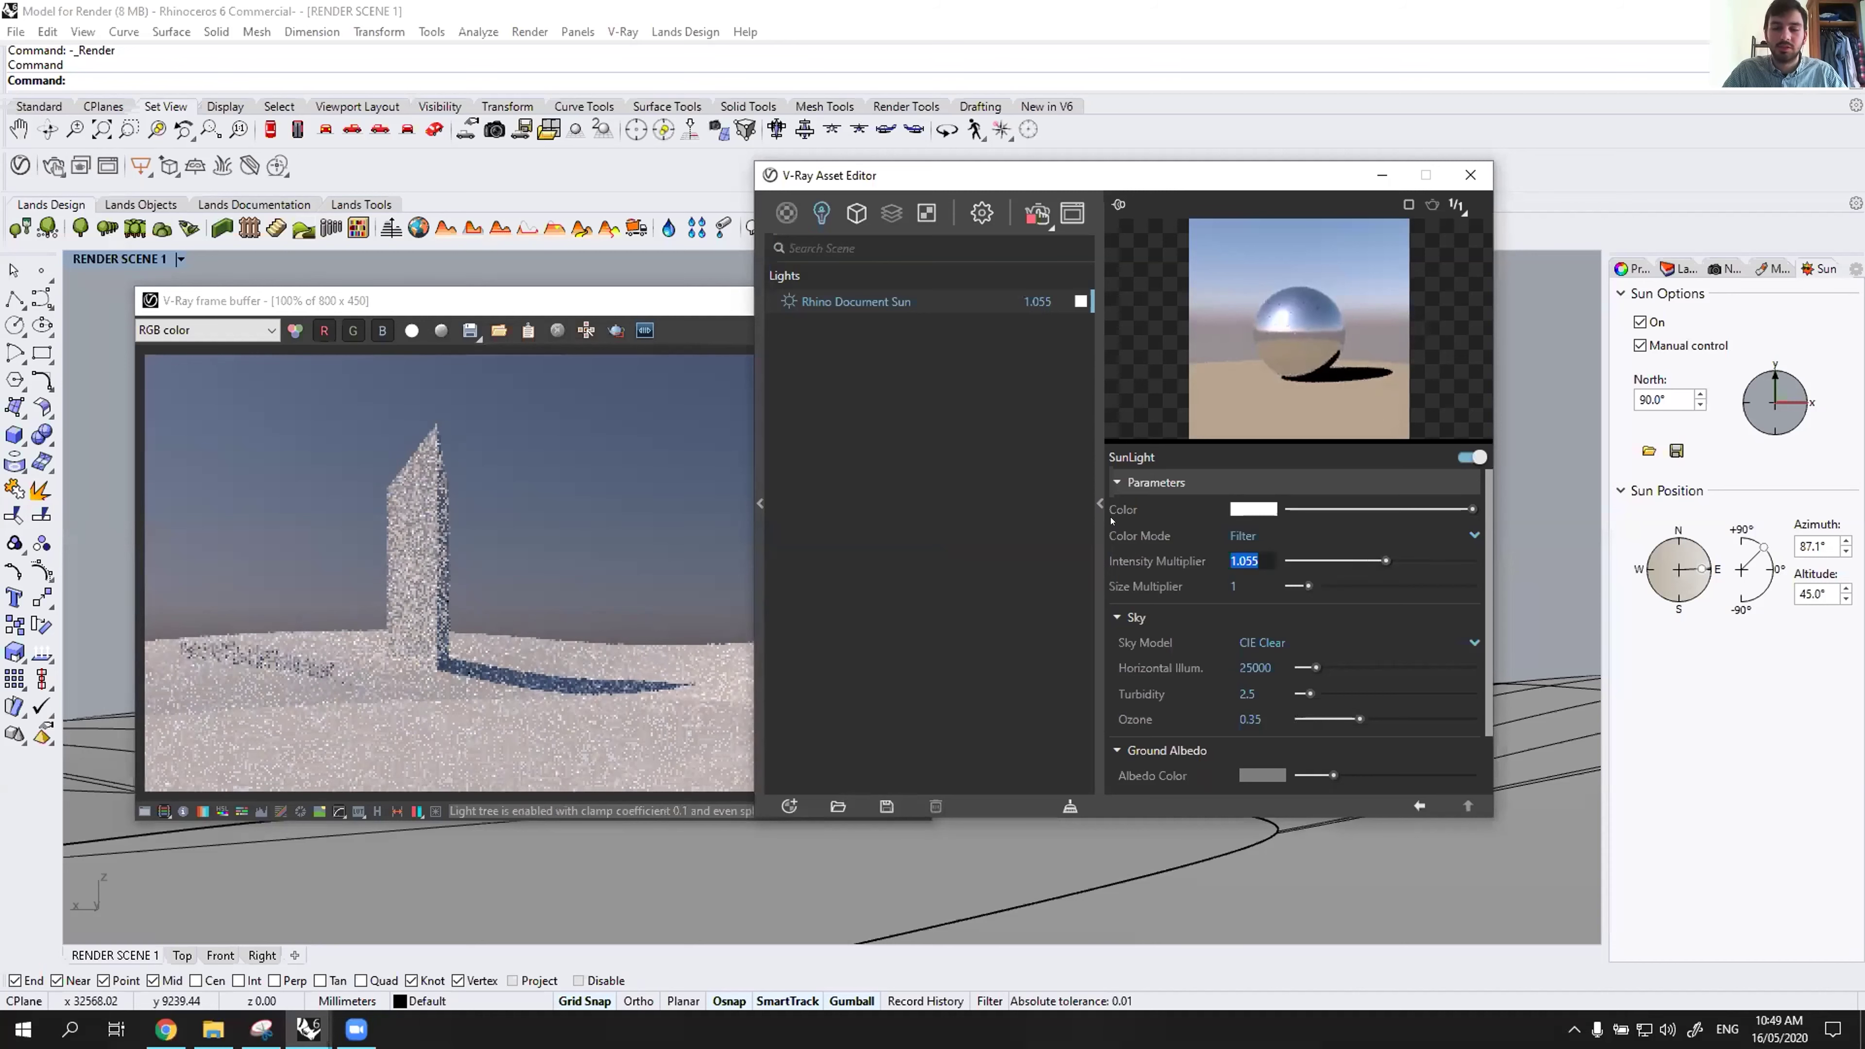
text(1)
key(Return)
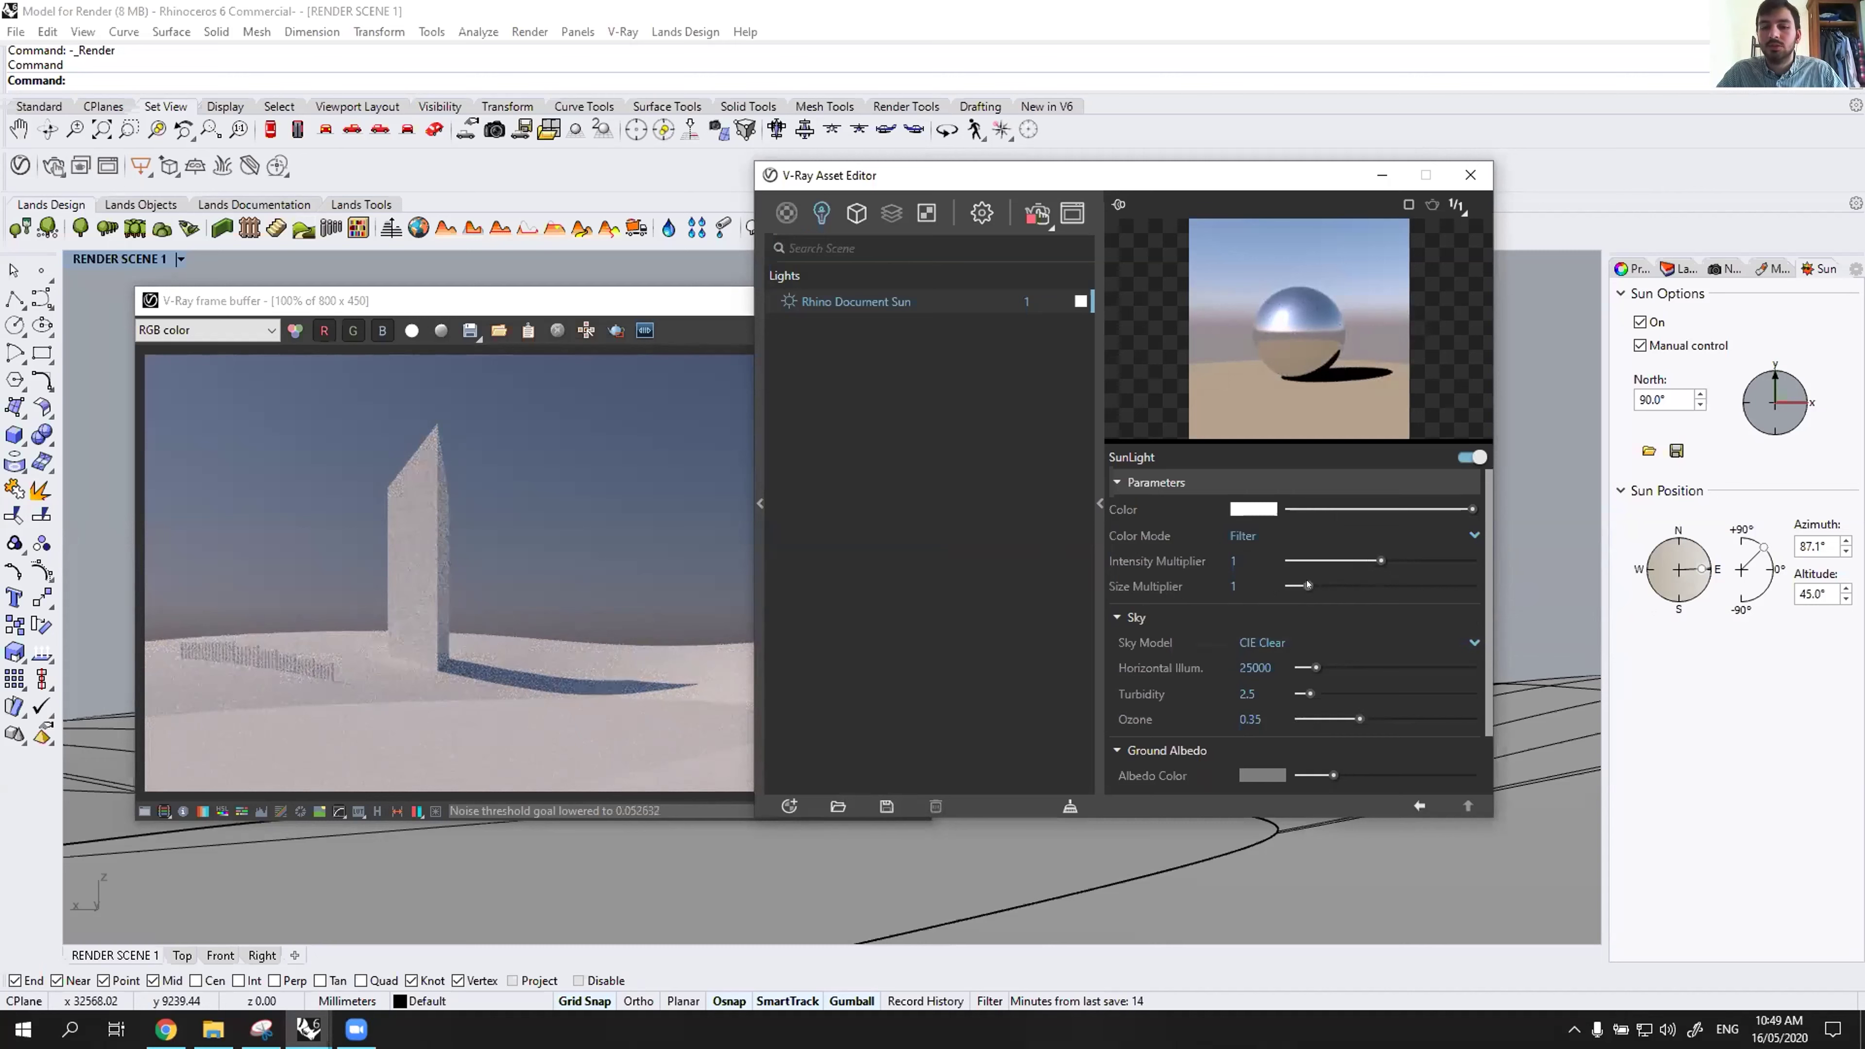
click(746, 644)
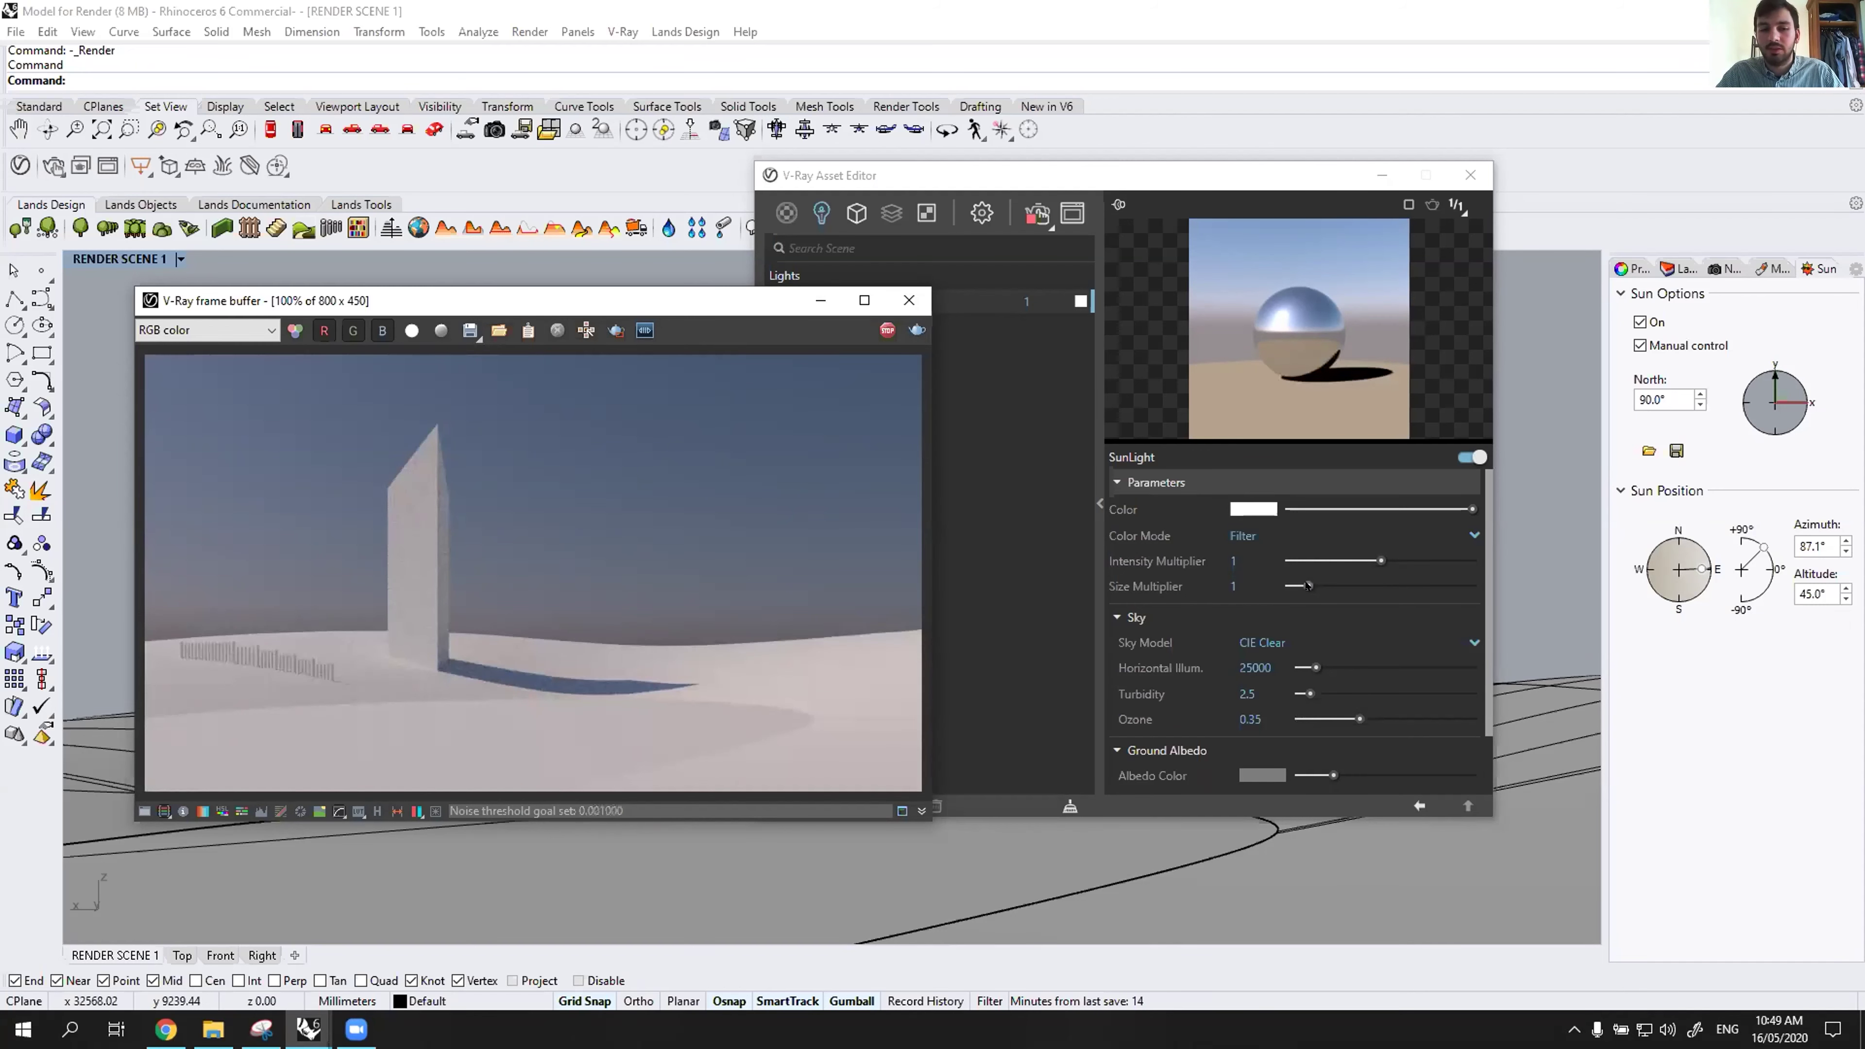
Try progressively larger sun size multipliers of about 2.1, 4.4, 7.7 and 10 to compare shadow softness.
click(1327, 586)
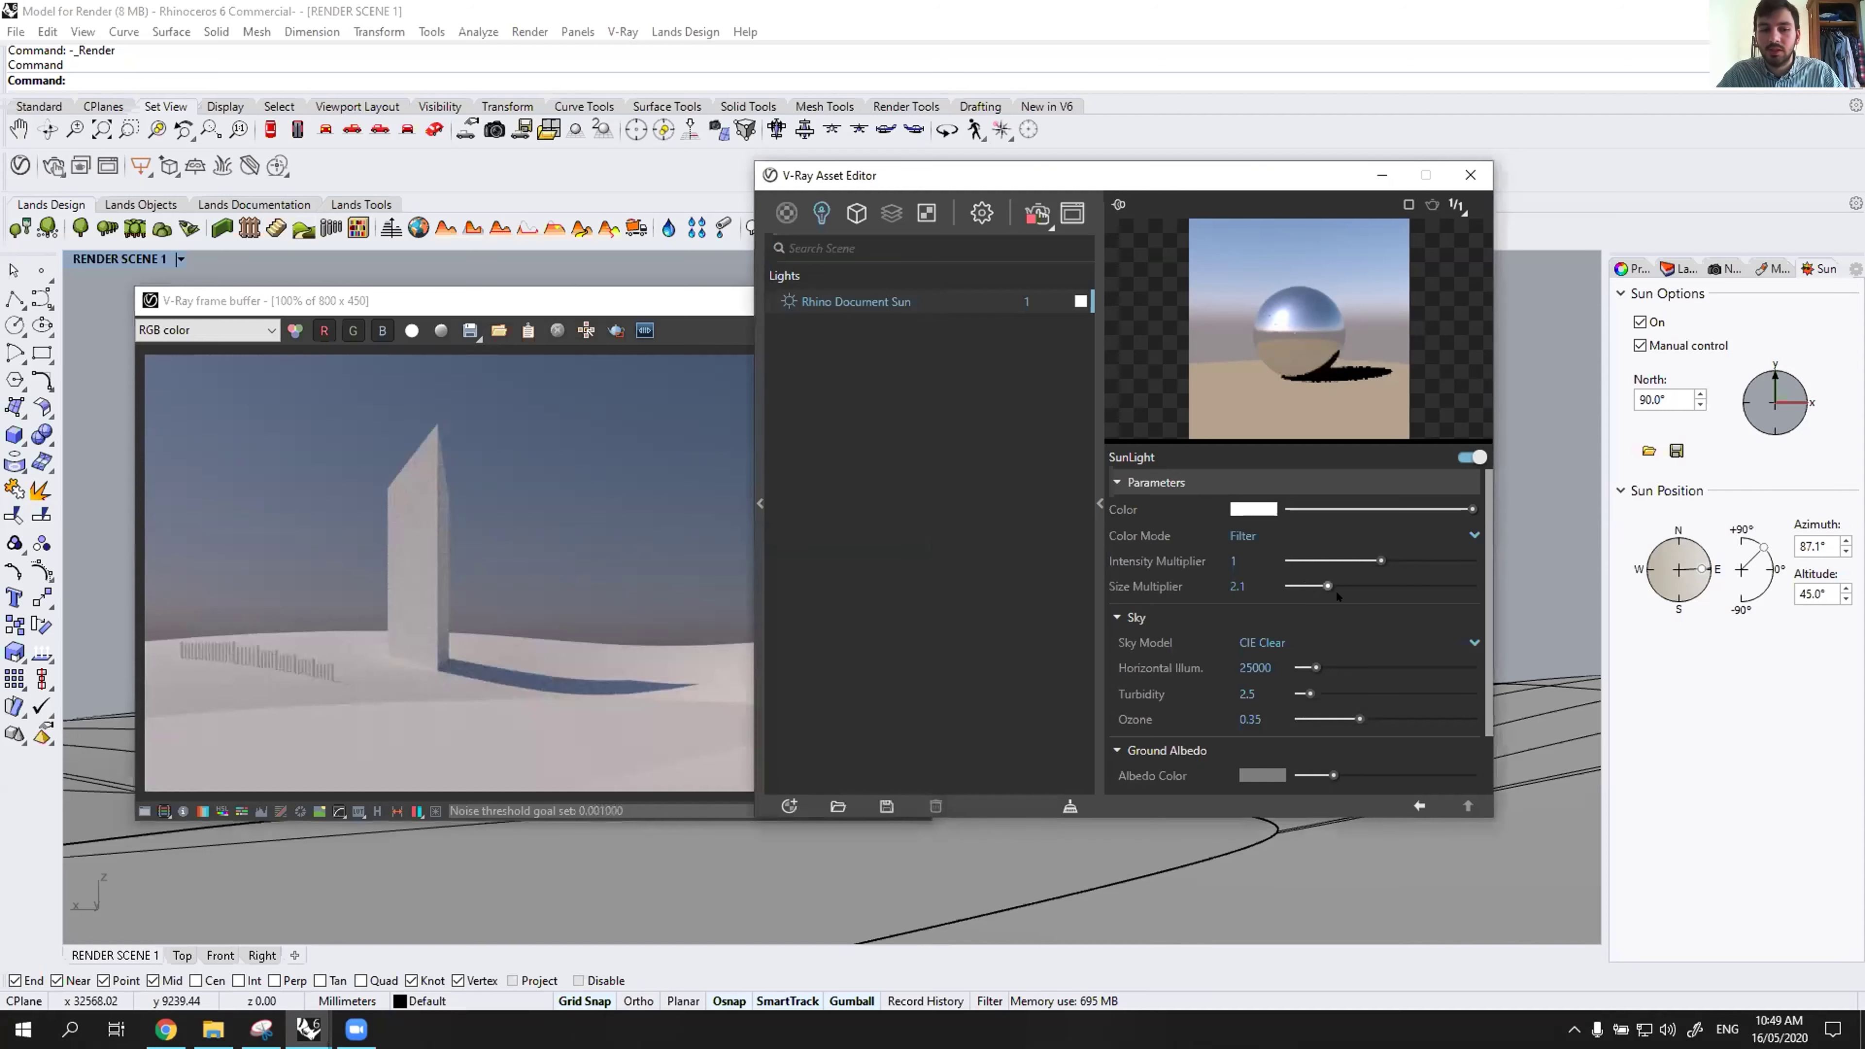
click(1358, 596)
click(1370, 596)
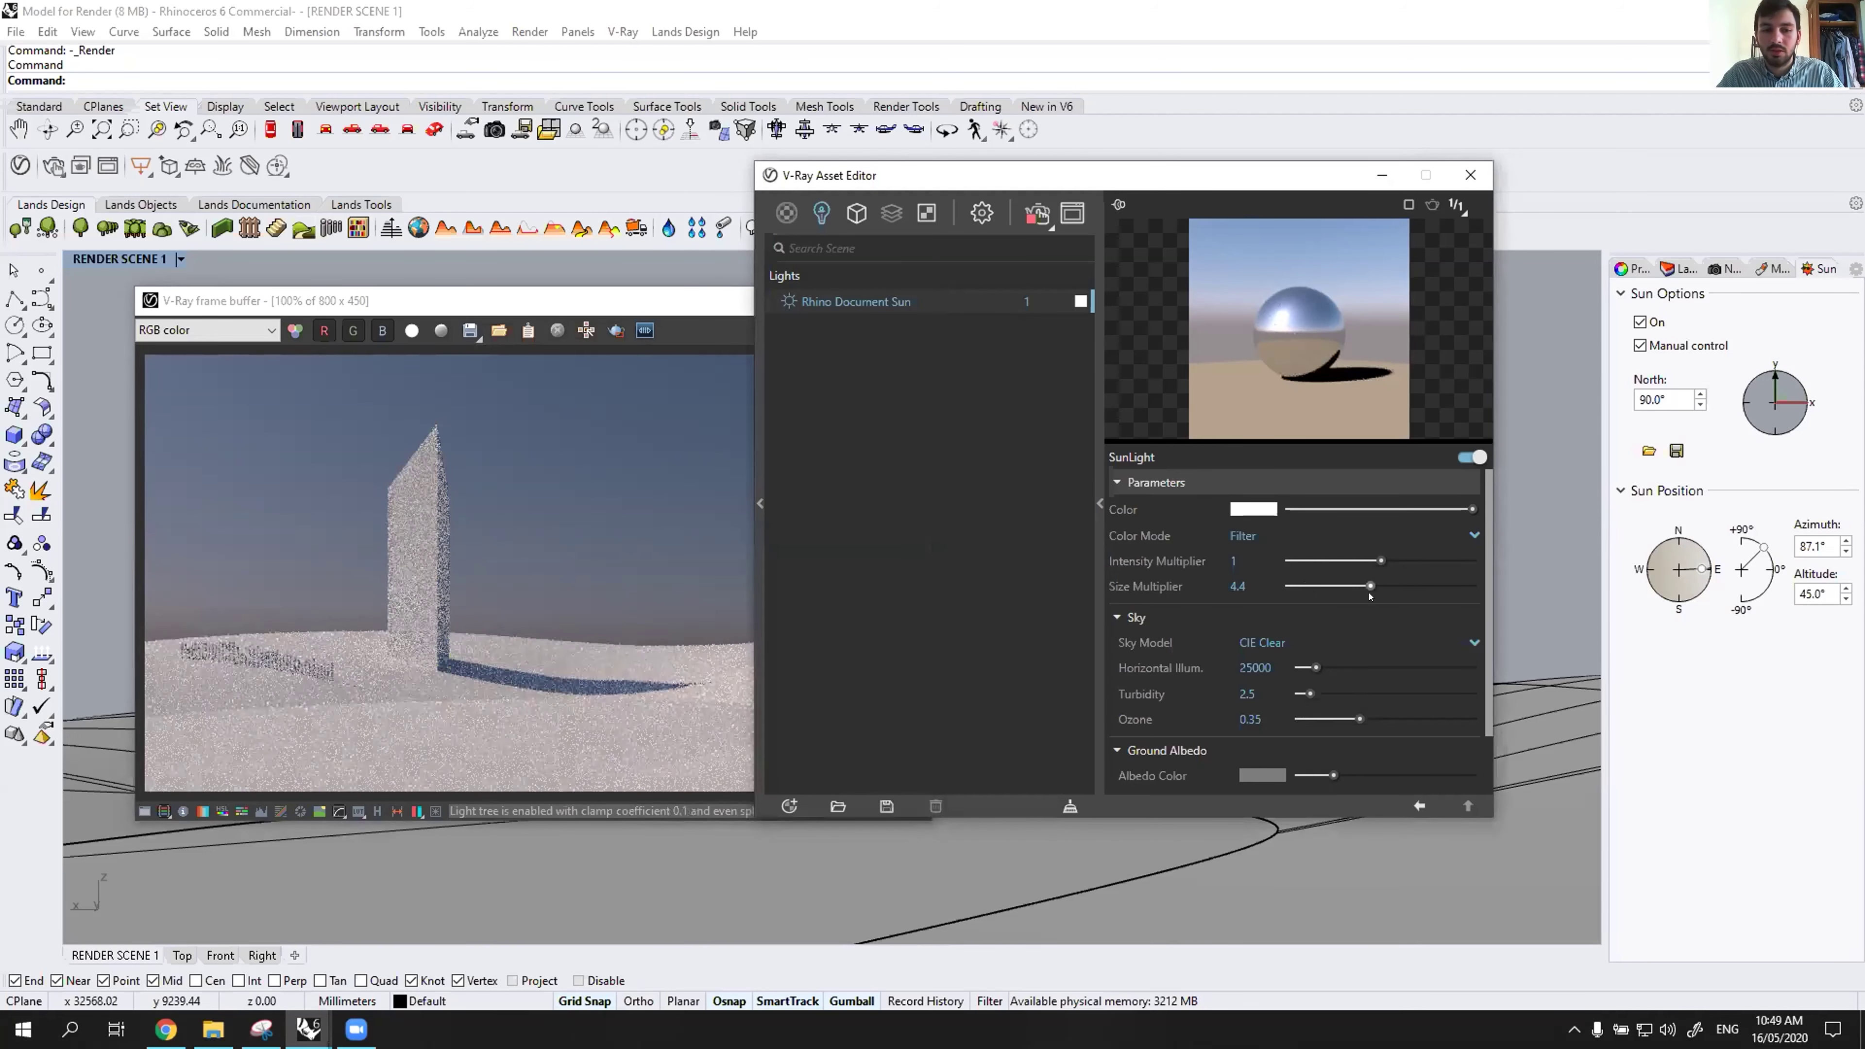
click(1431, 599)
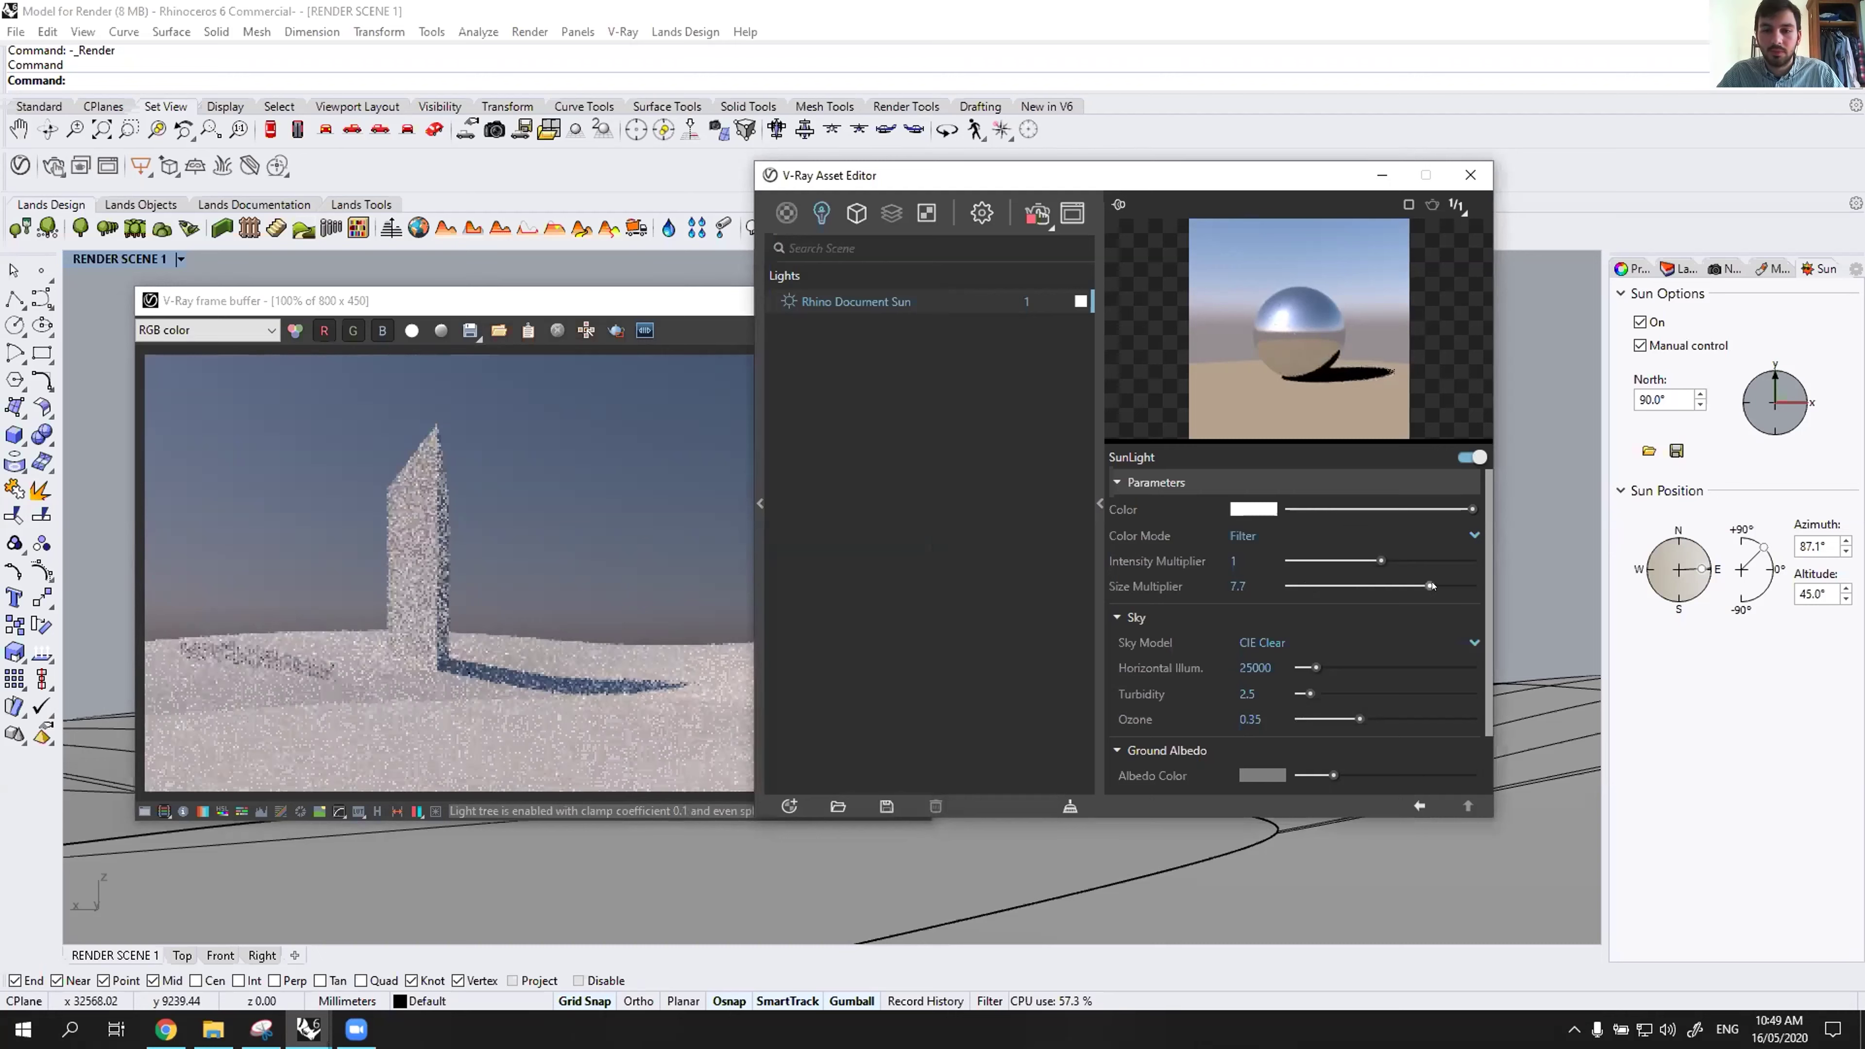
click(1465, 593)
click(1466, 593)
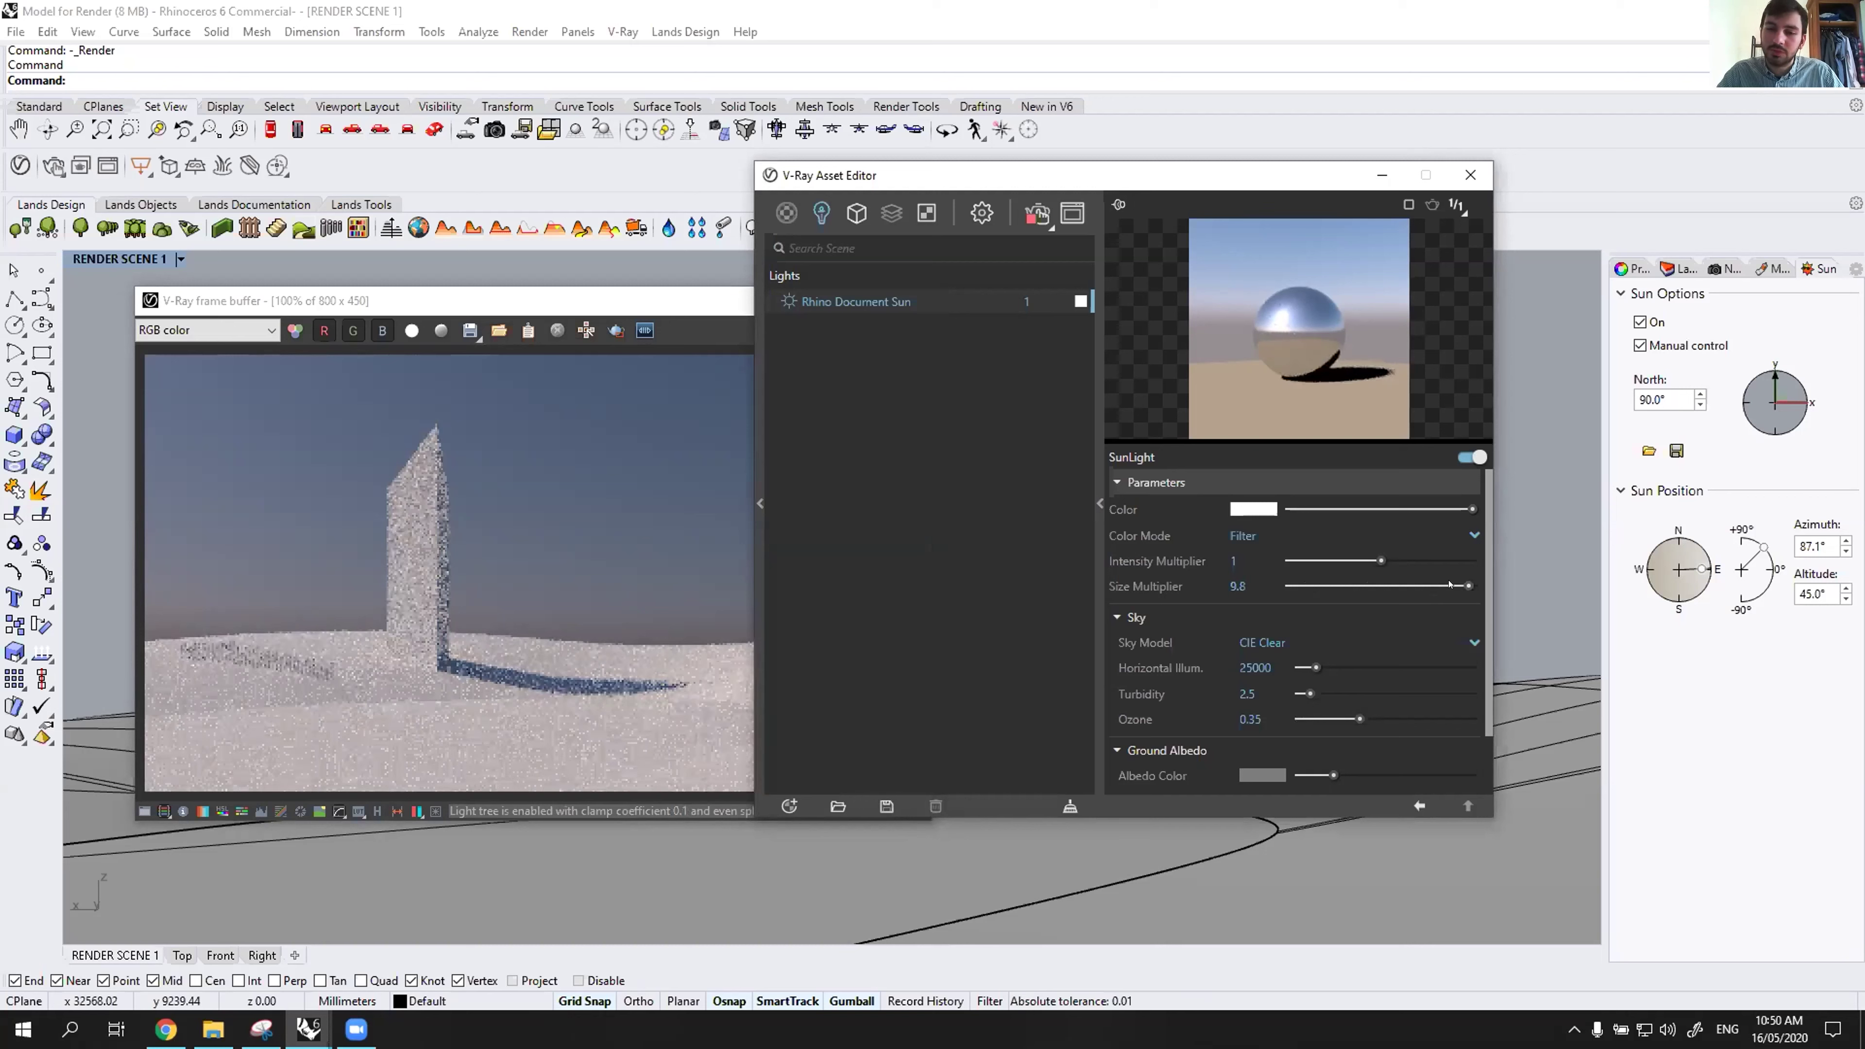
click(1450, 586)
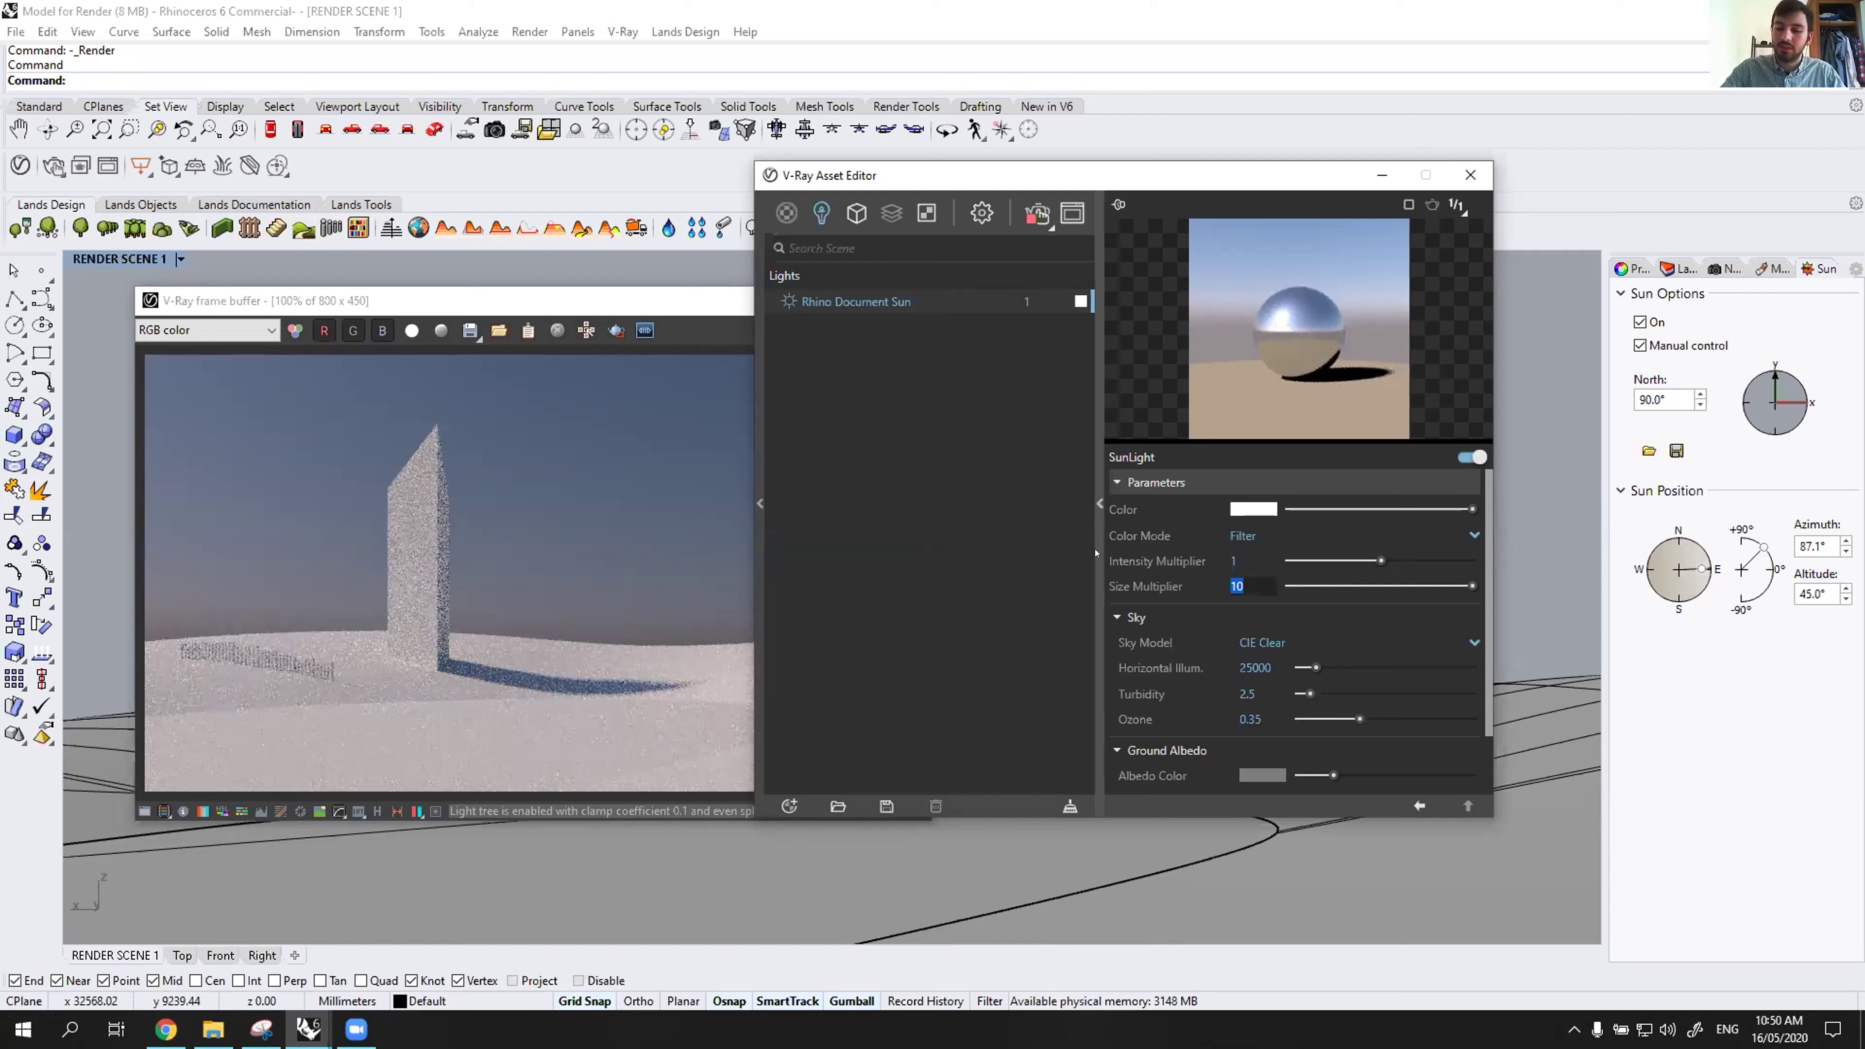
Try sun size multipliers of 500 and 100 on the Rhino Document Sun.
text(5)
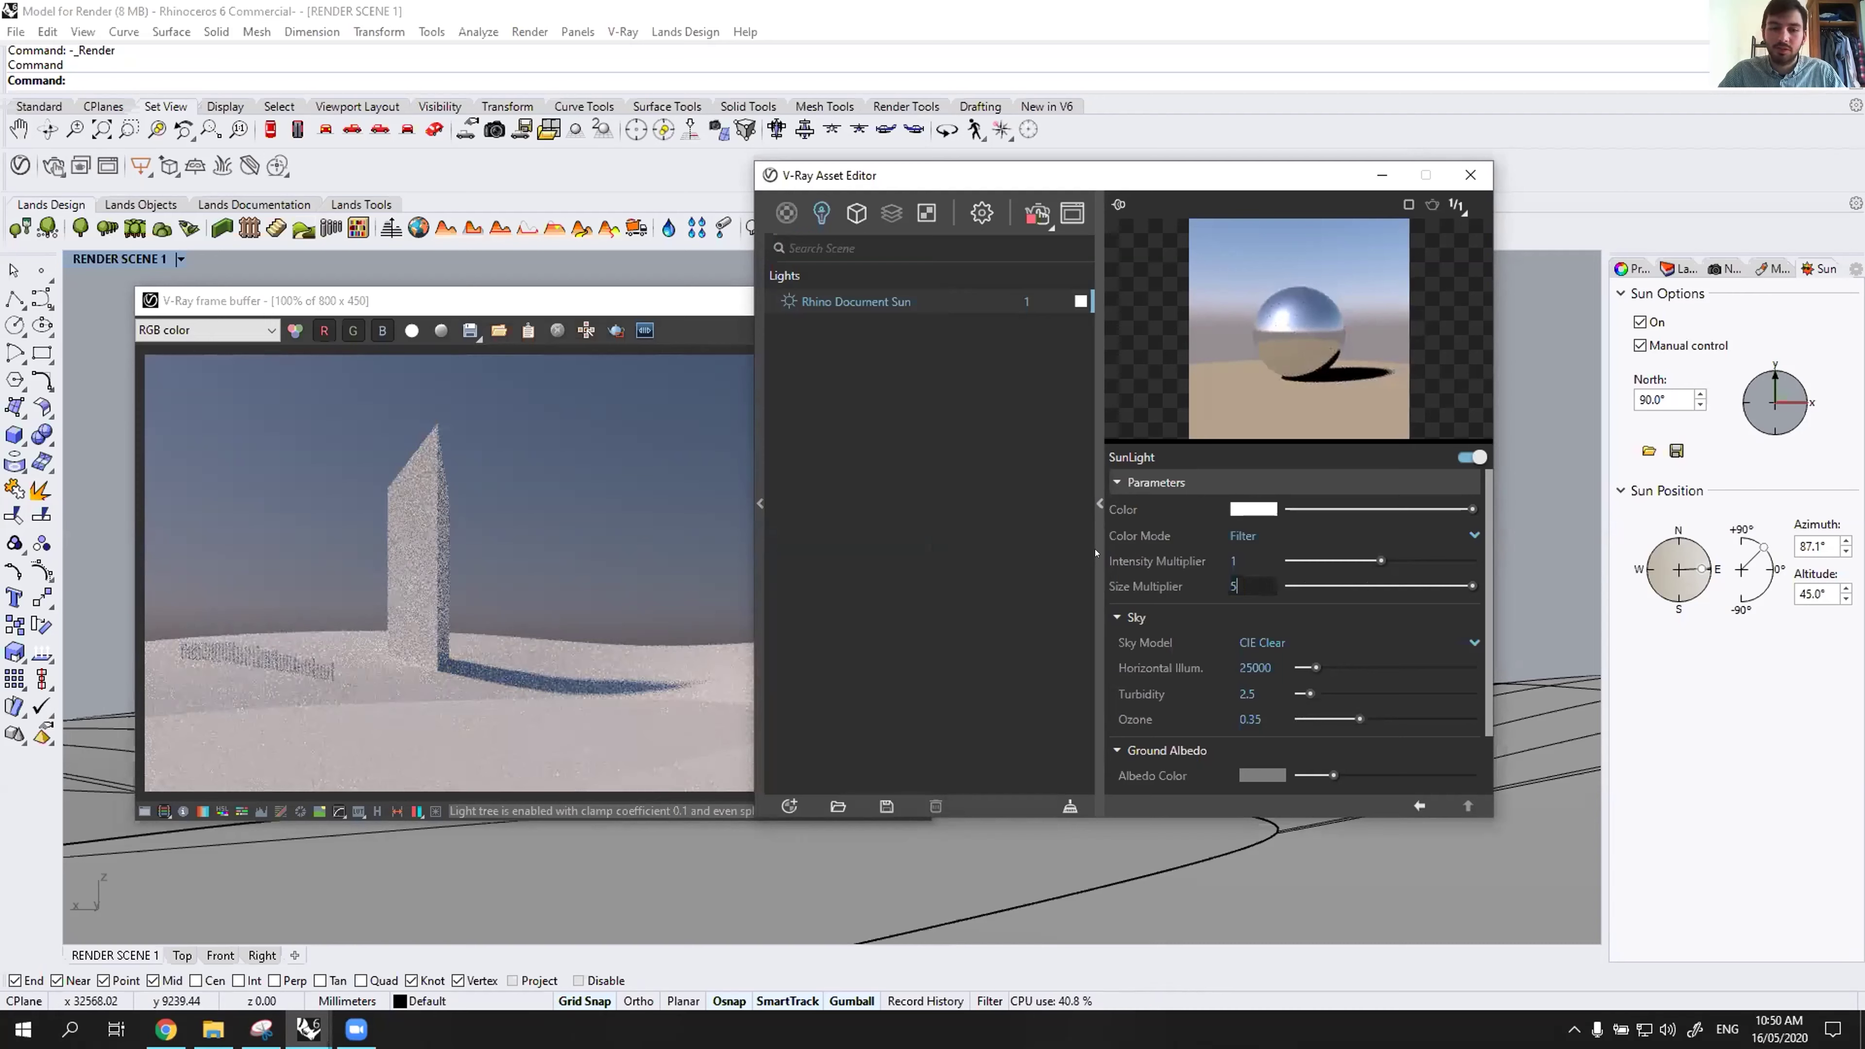
text(00)
key(Return)
click(1264, 584)
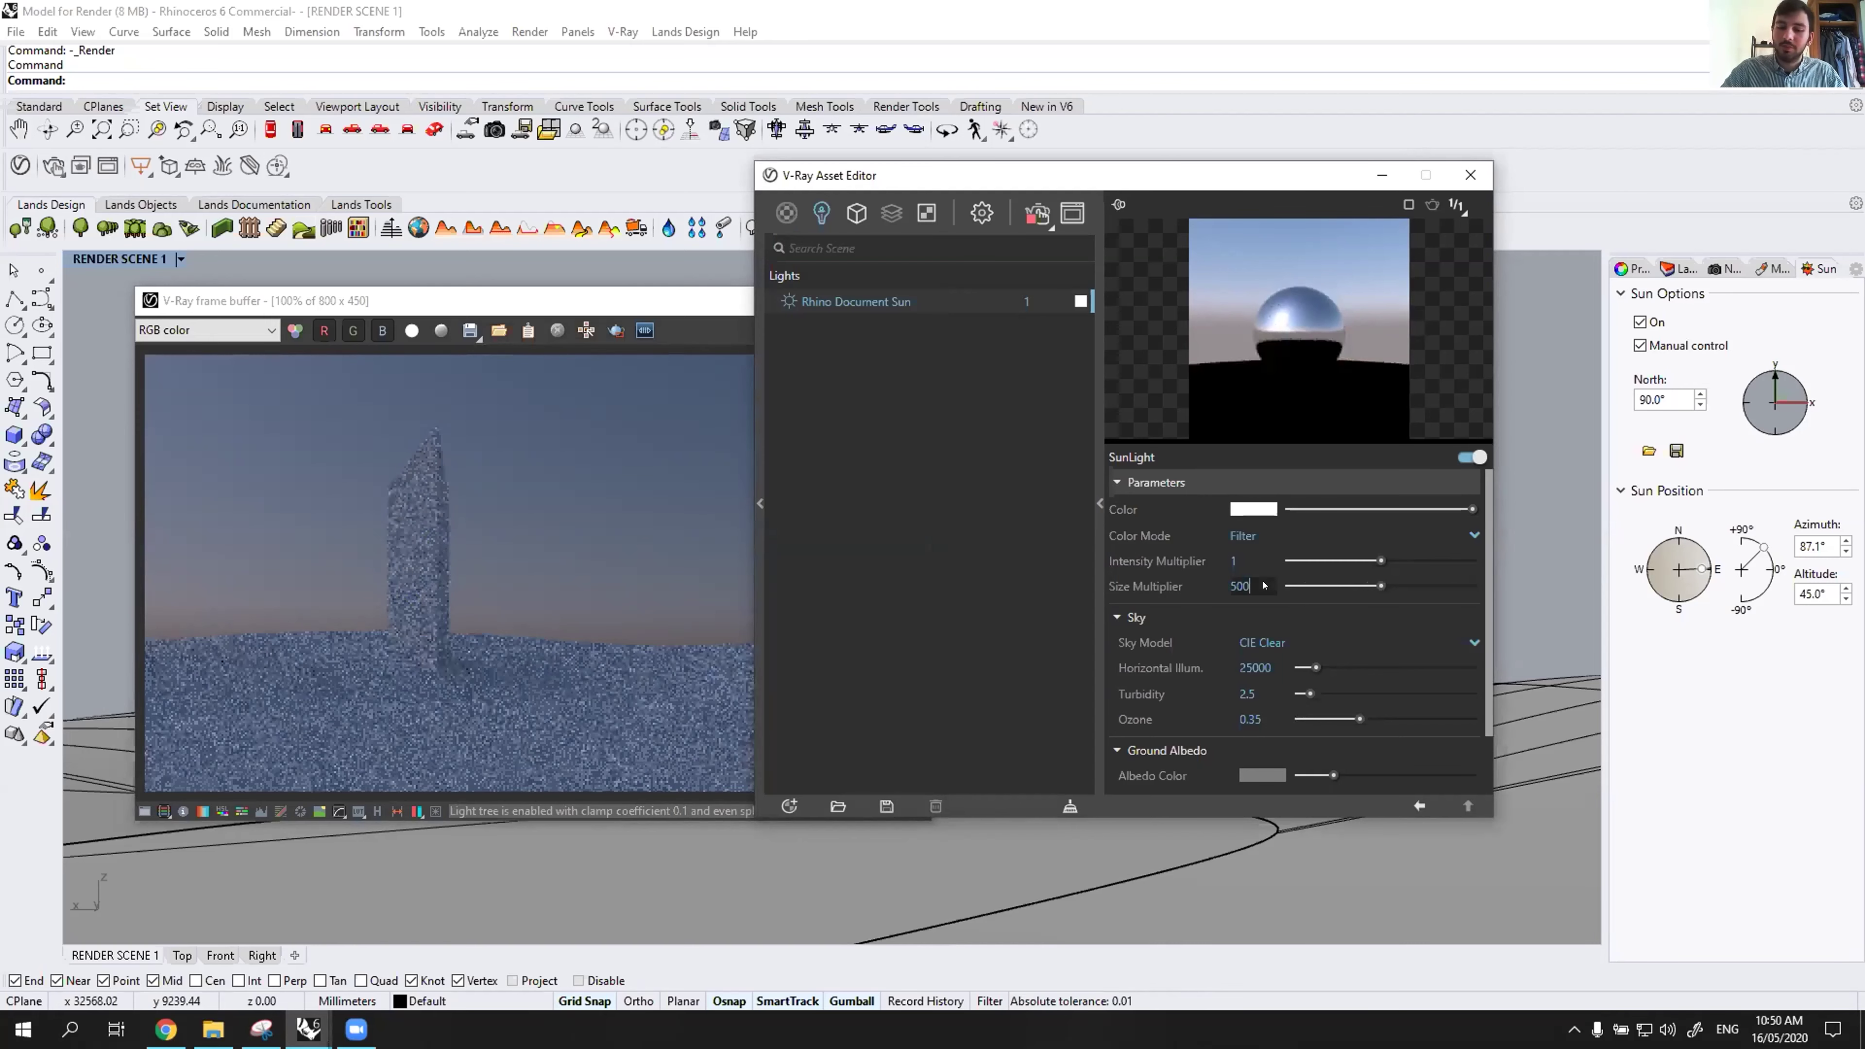
text(100)
key(Return)
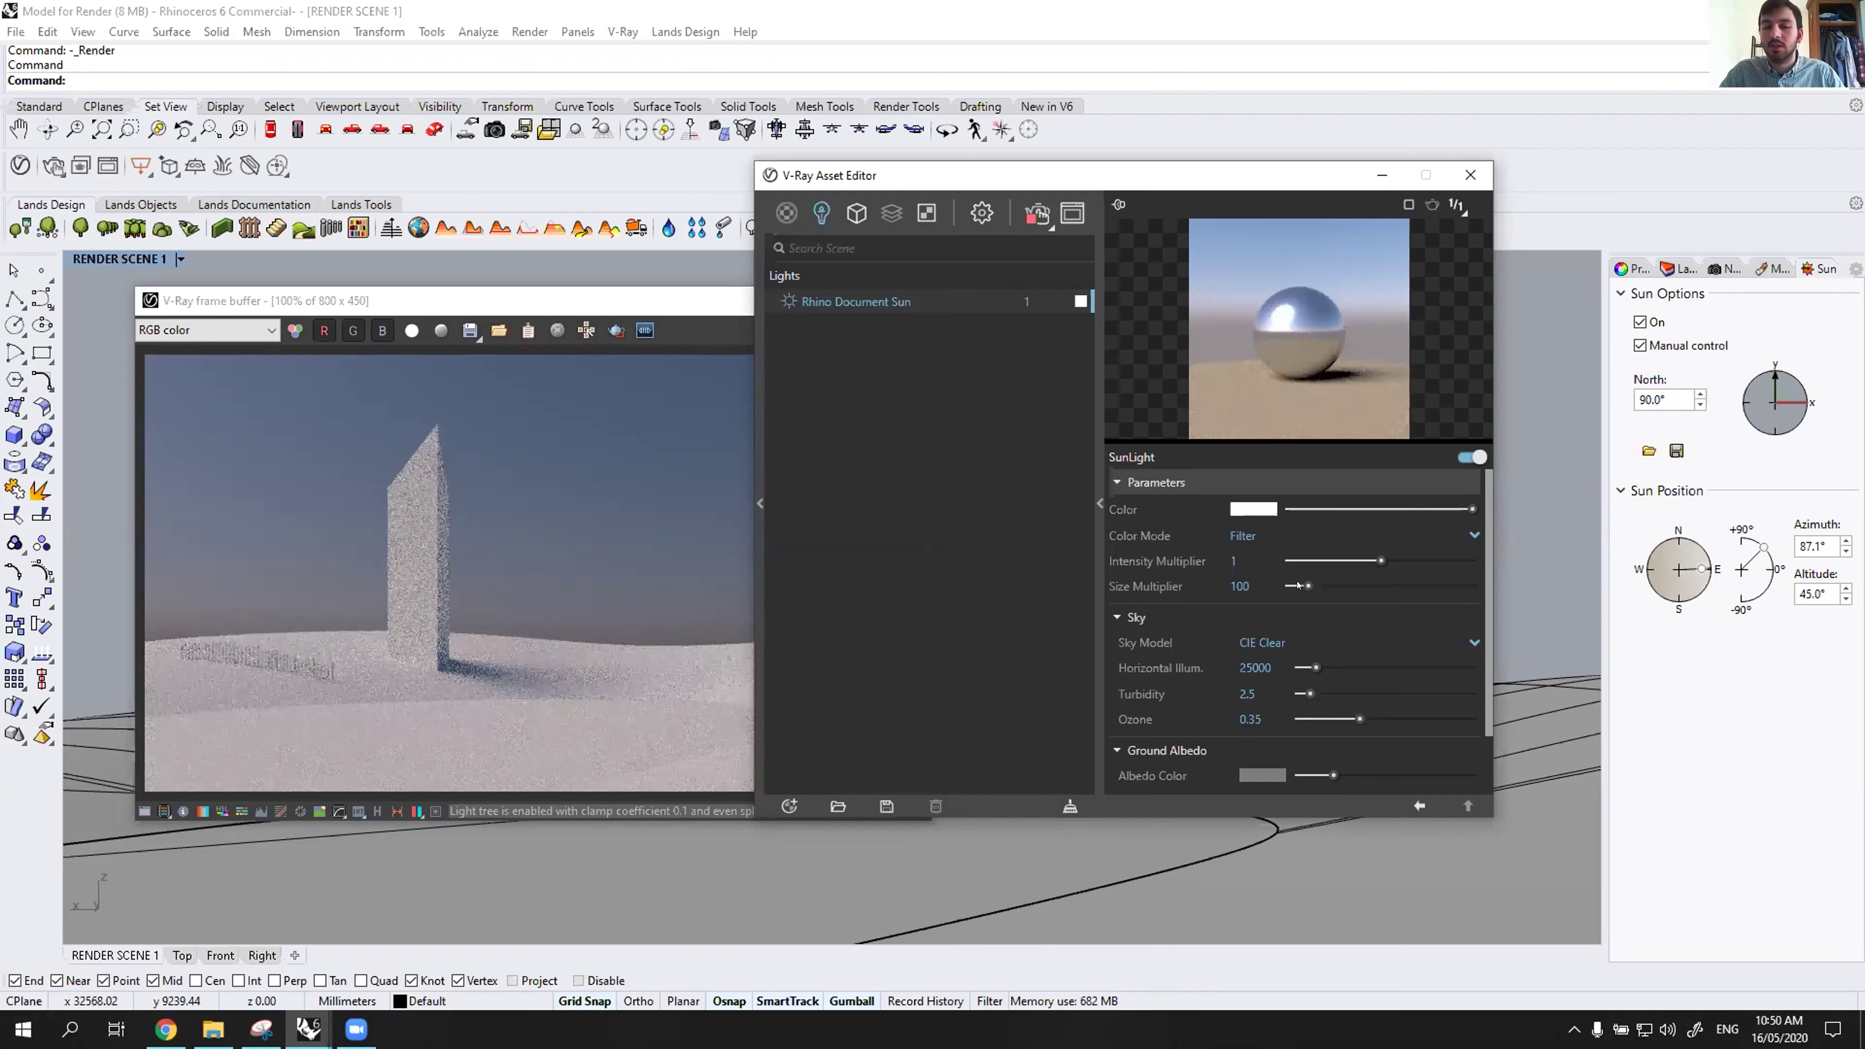
Set the Rhino Document Sun's size multiplier to 1.
key(Tab)
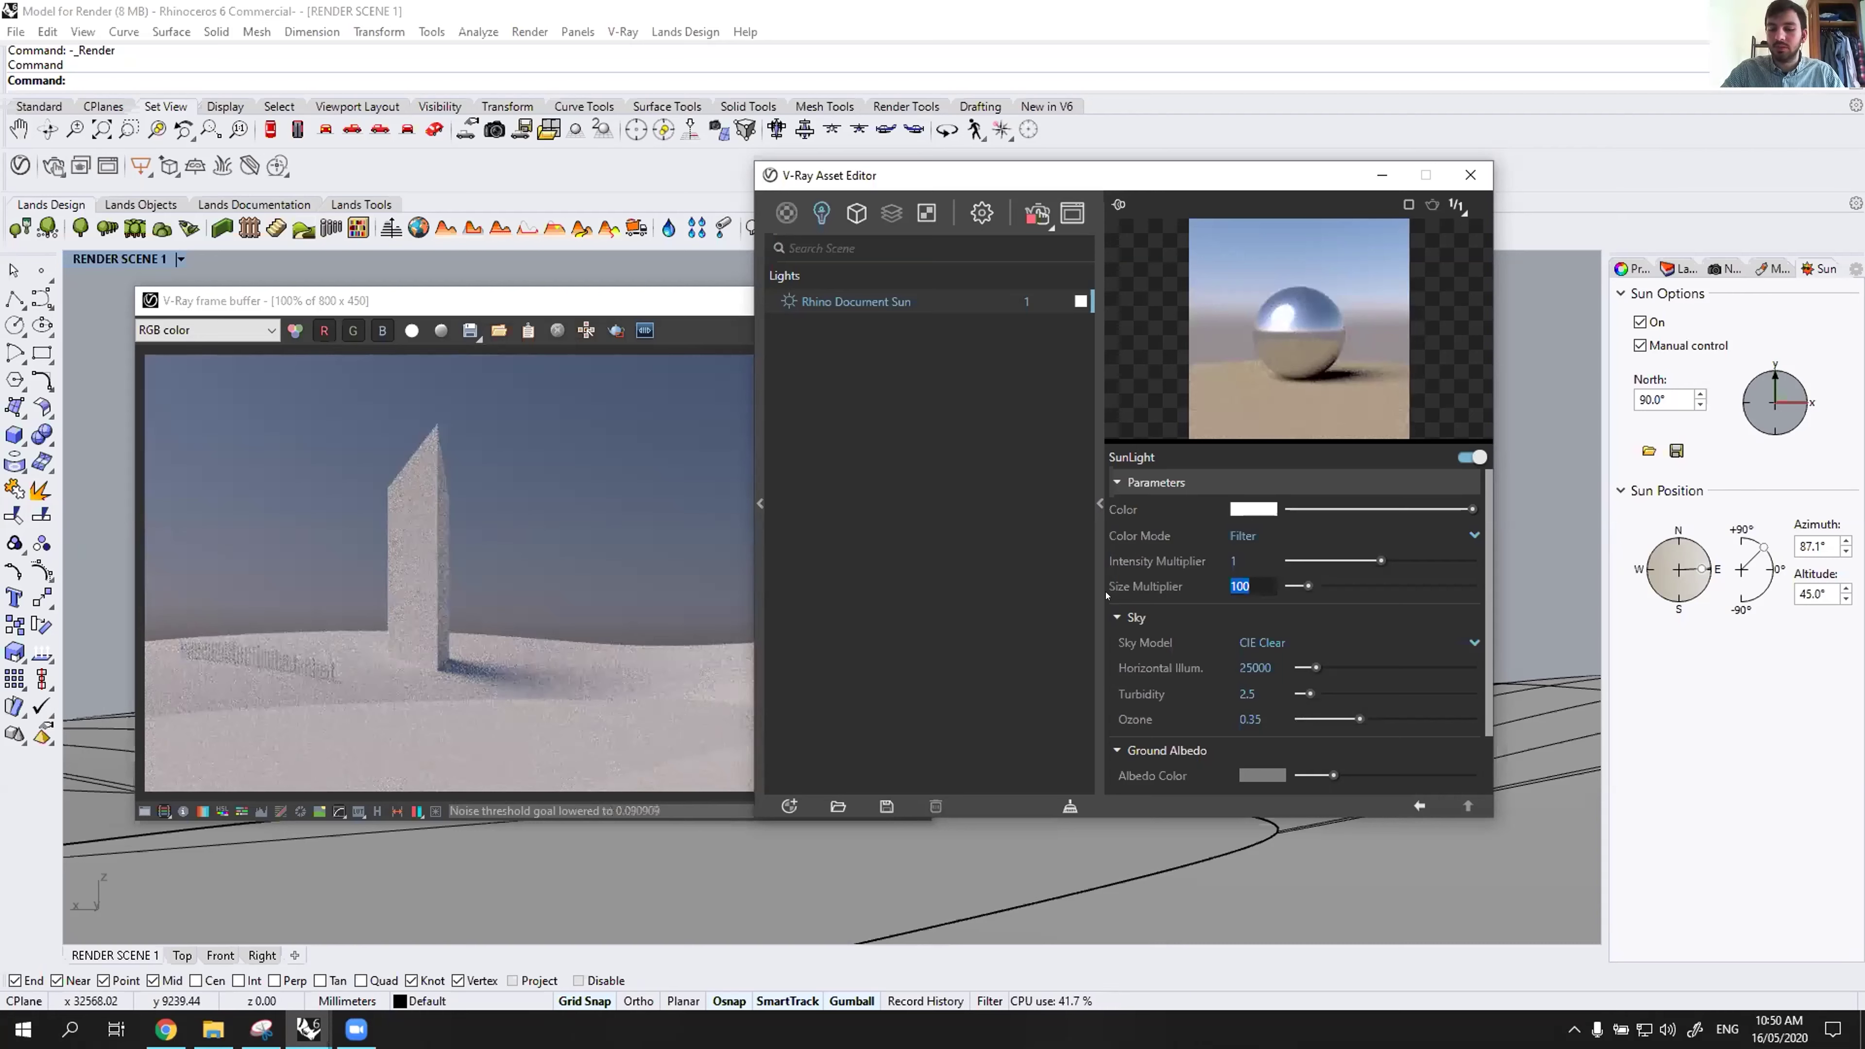
text(1)
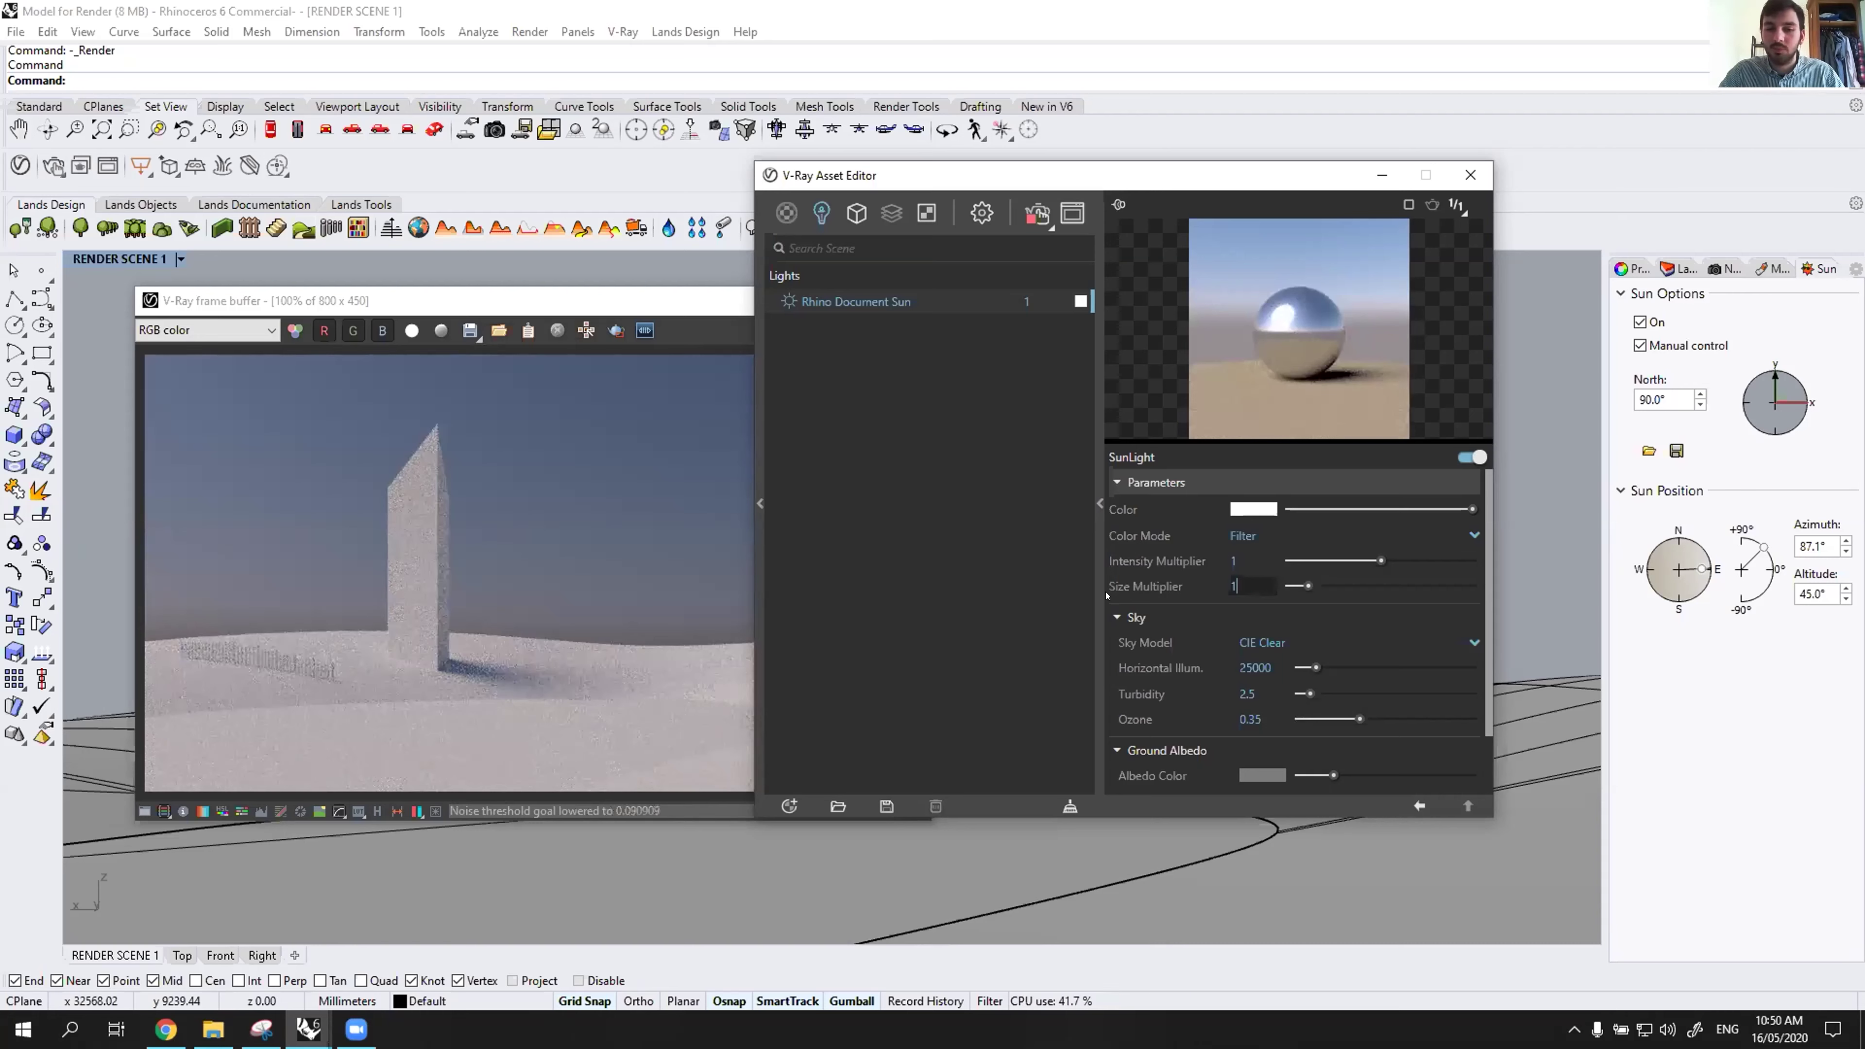
key(Return)
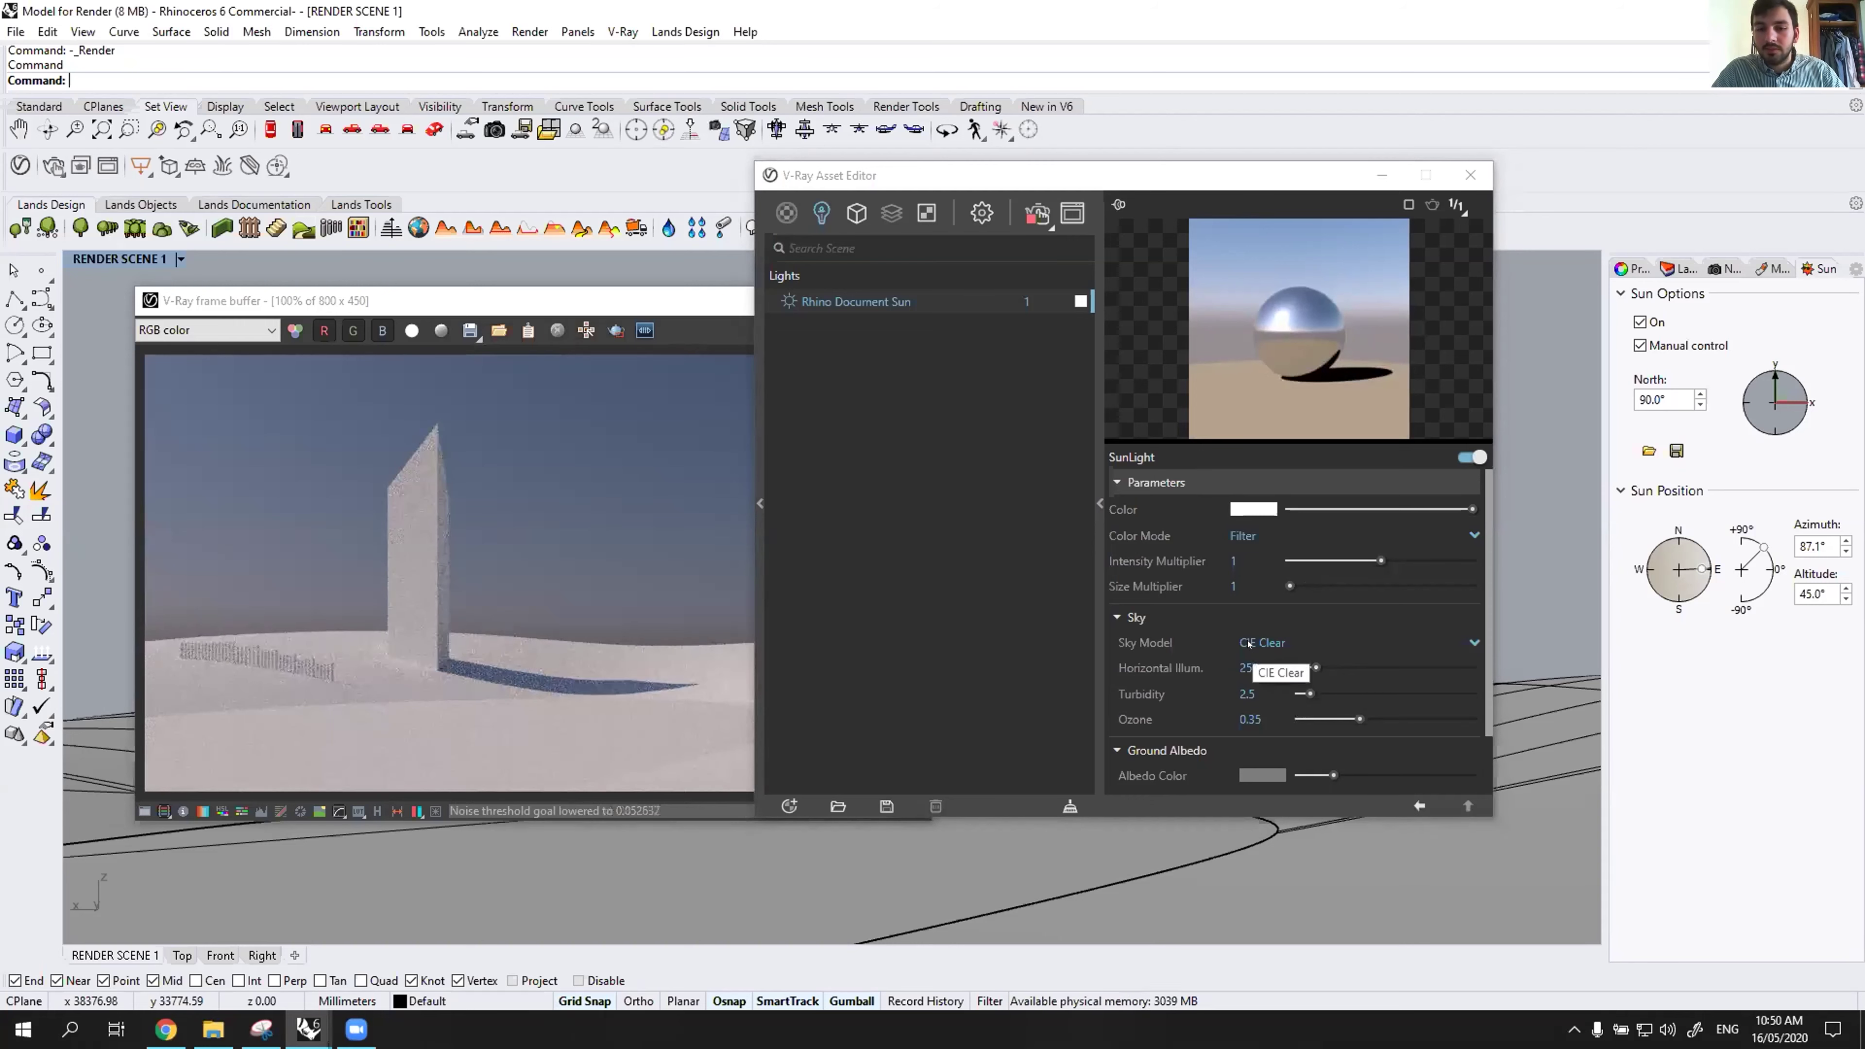
Lighten the Rhino Document Sun's ground albedo color to a light gray and check the effect in the render.
scroll(1131, 690, down, 2)
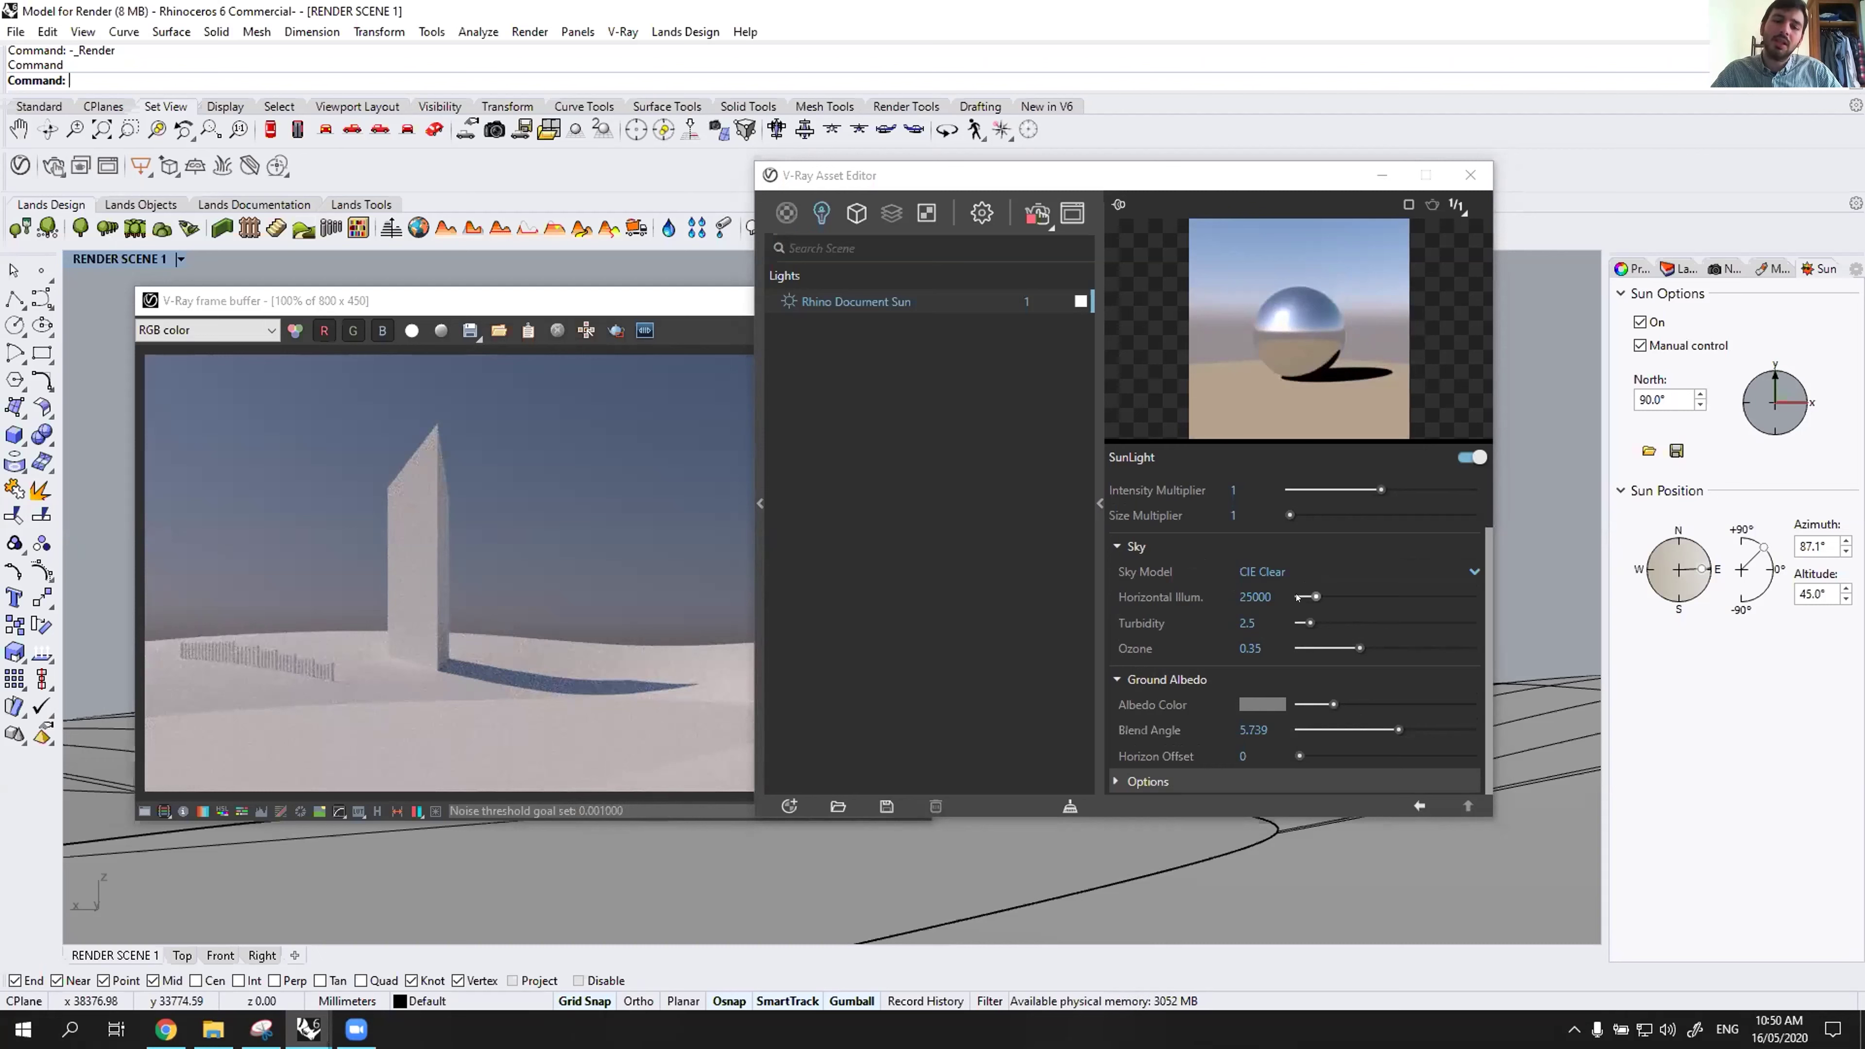
click(644, 489)
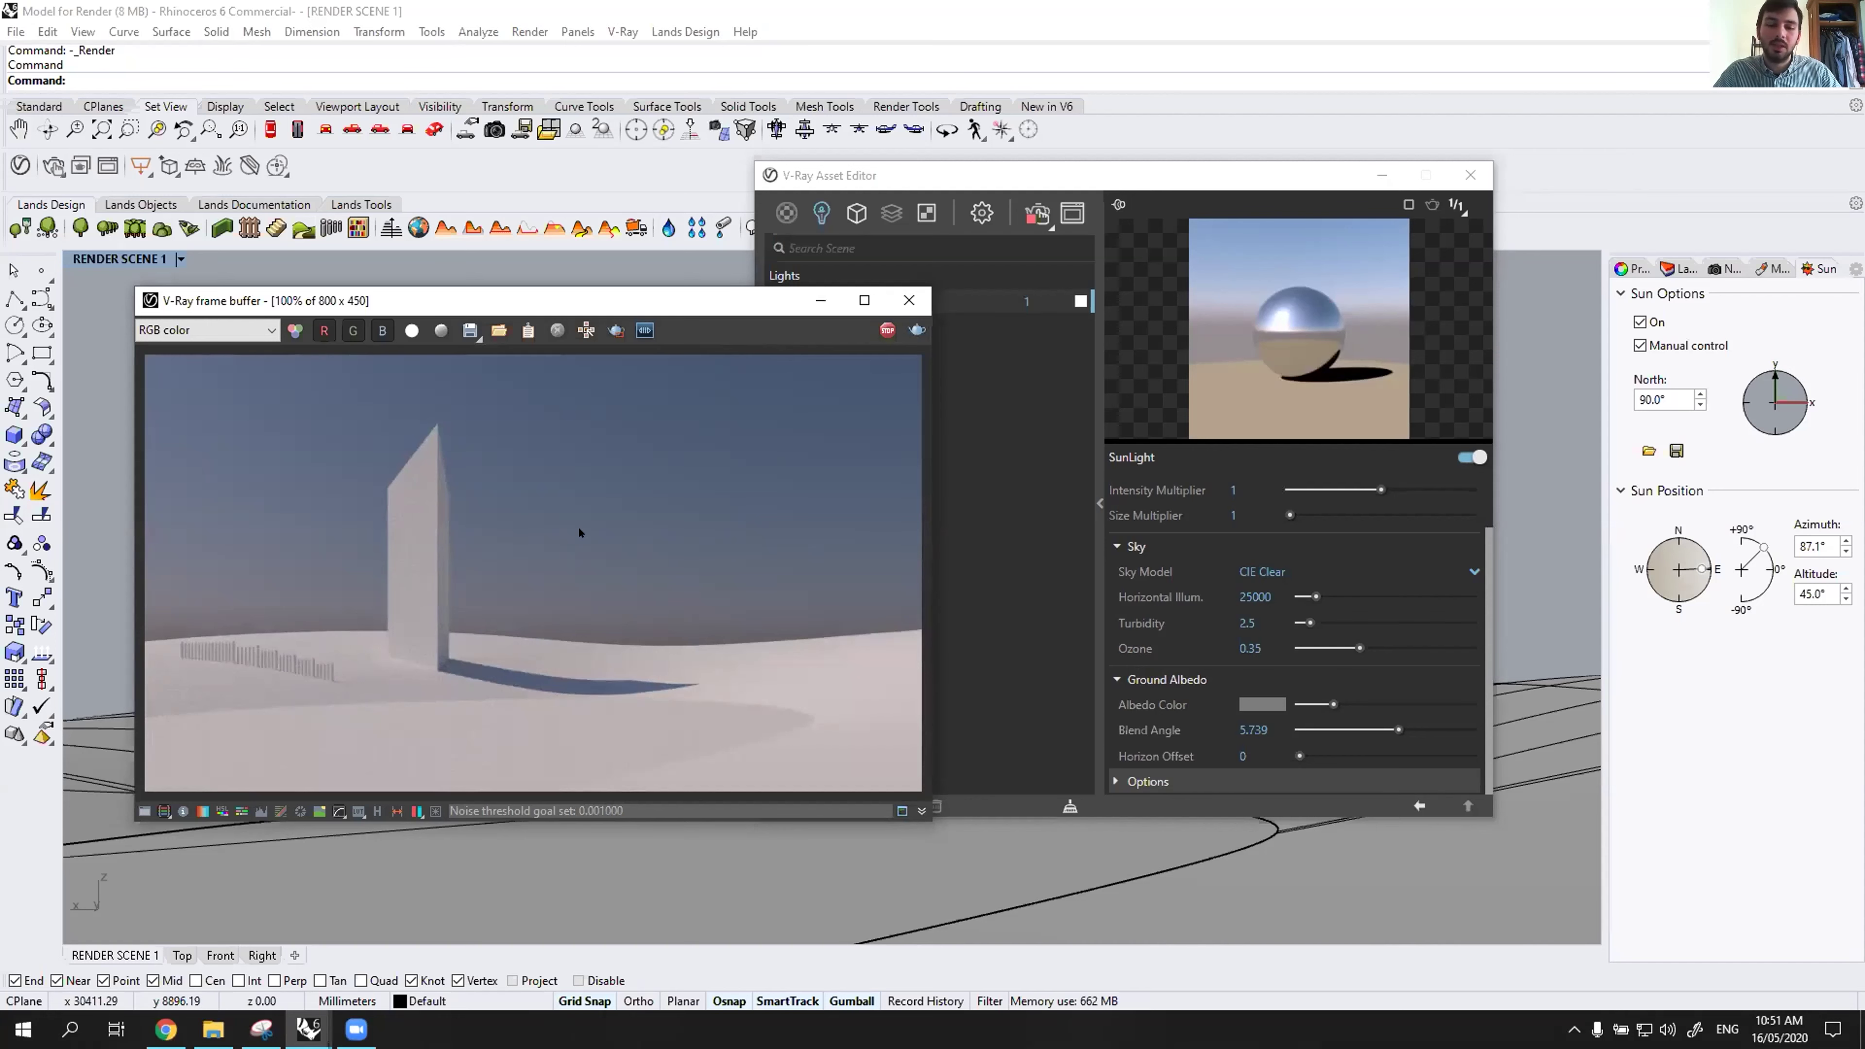
click(1031, 524)
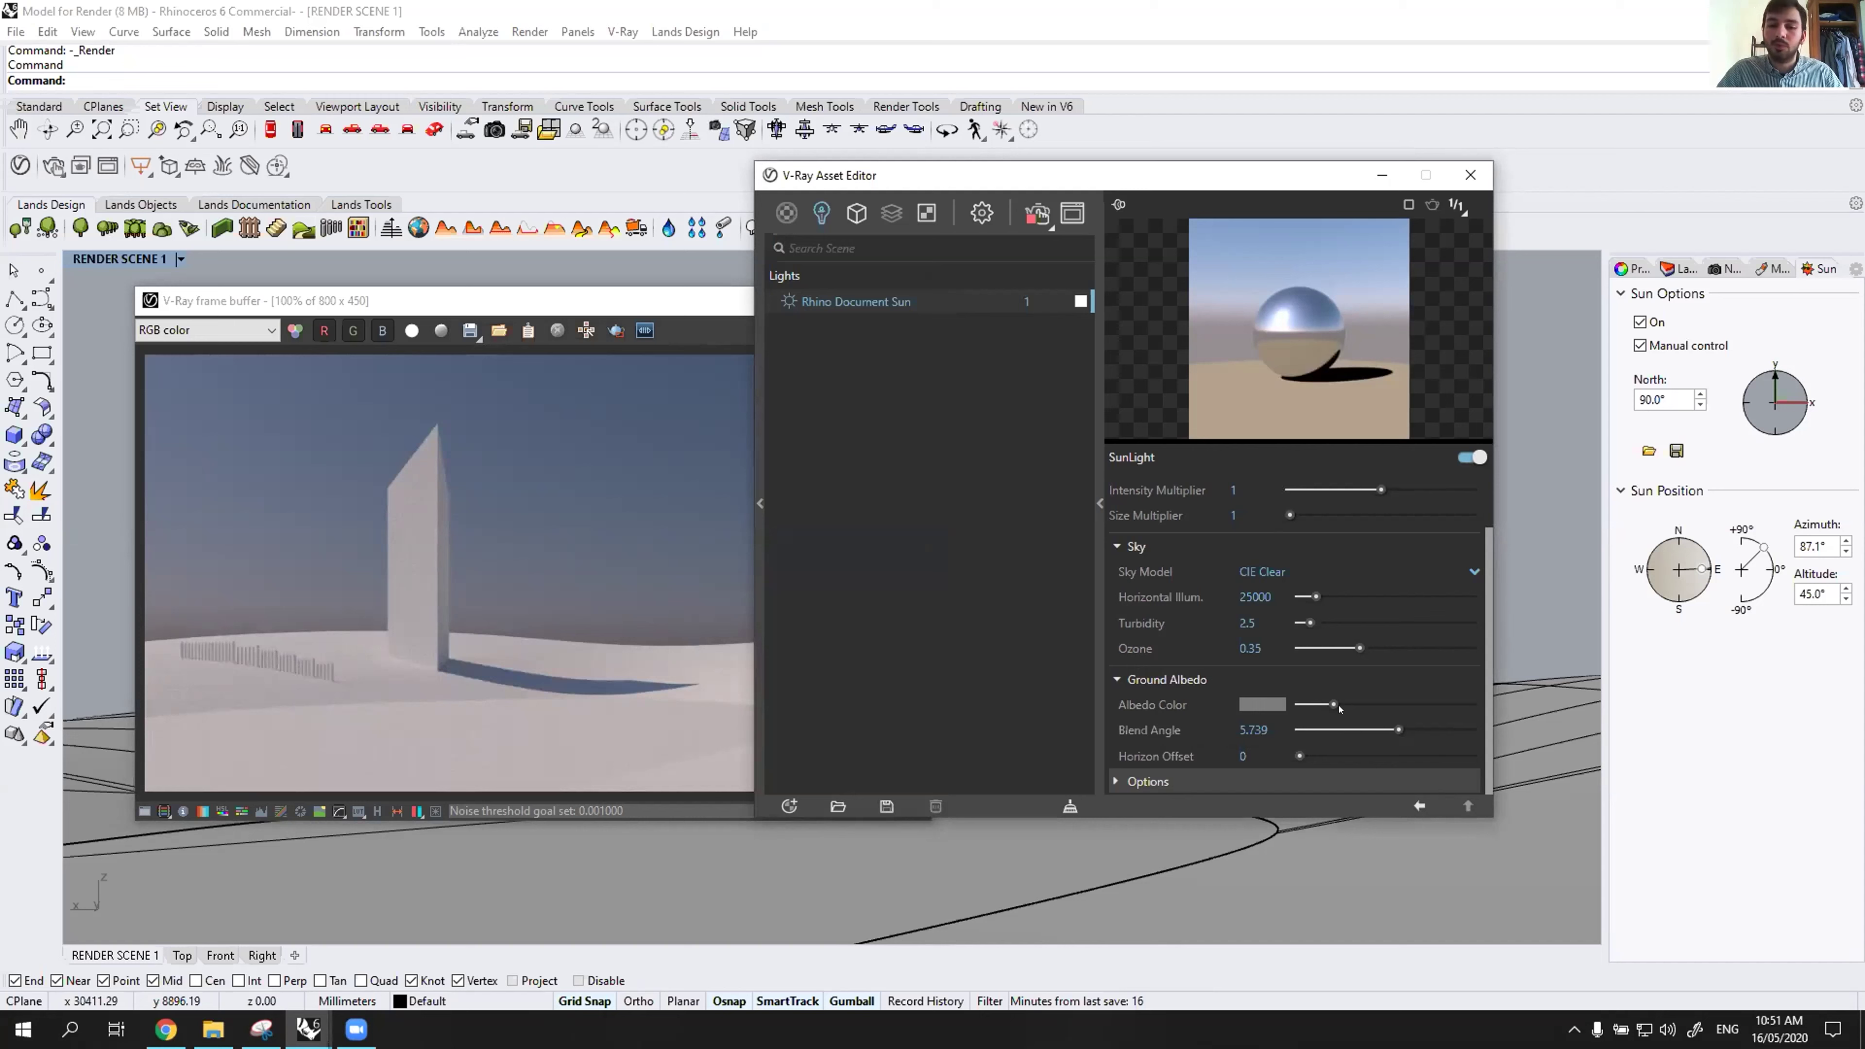
click(1373, 707)
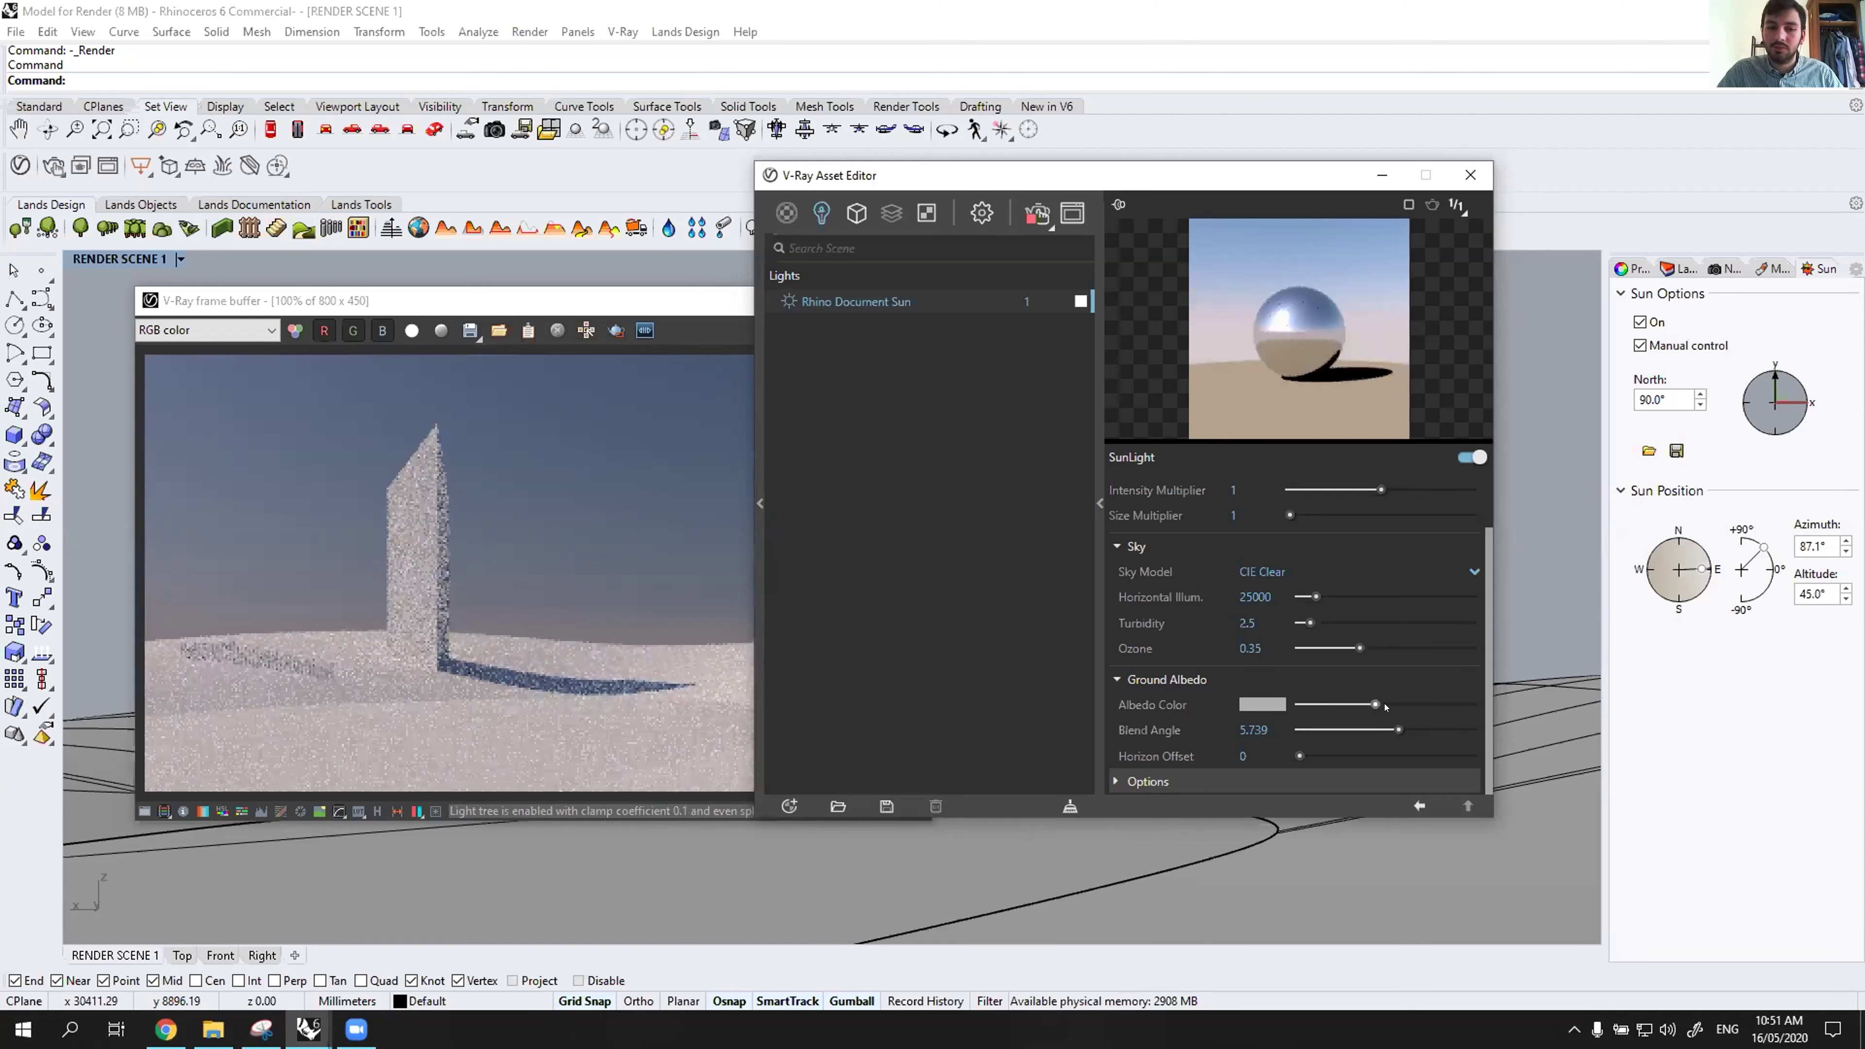
click(1386, 706)
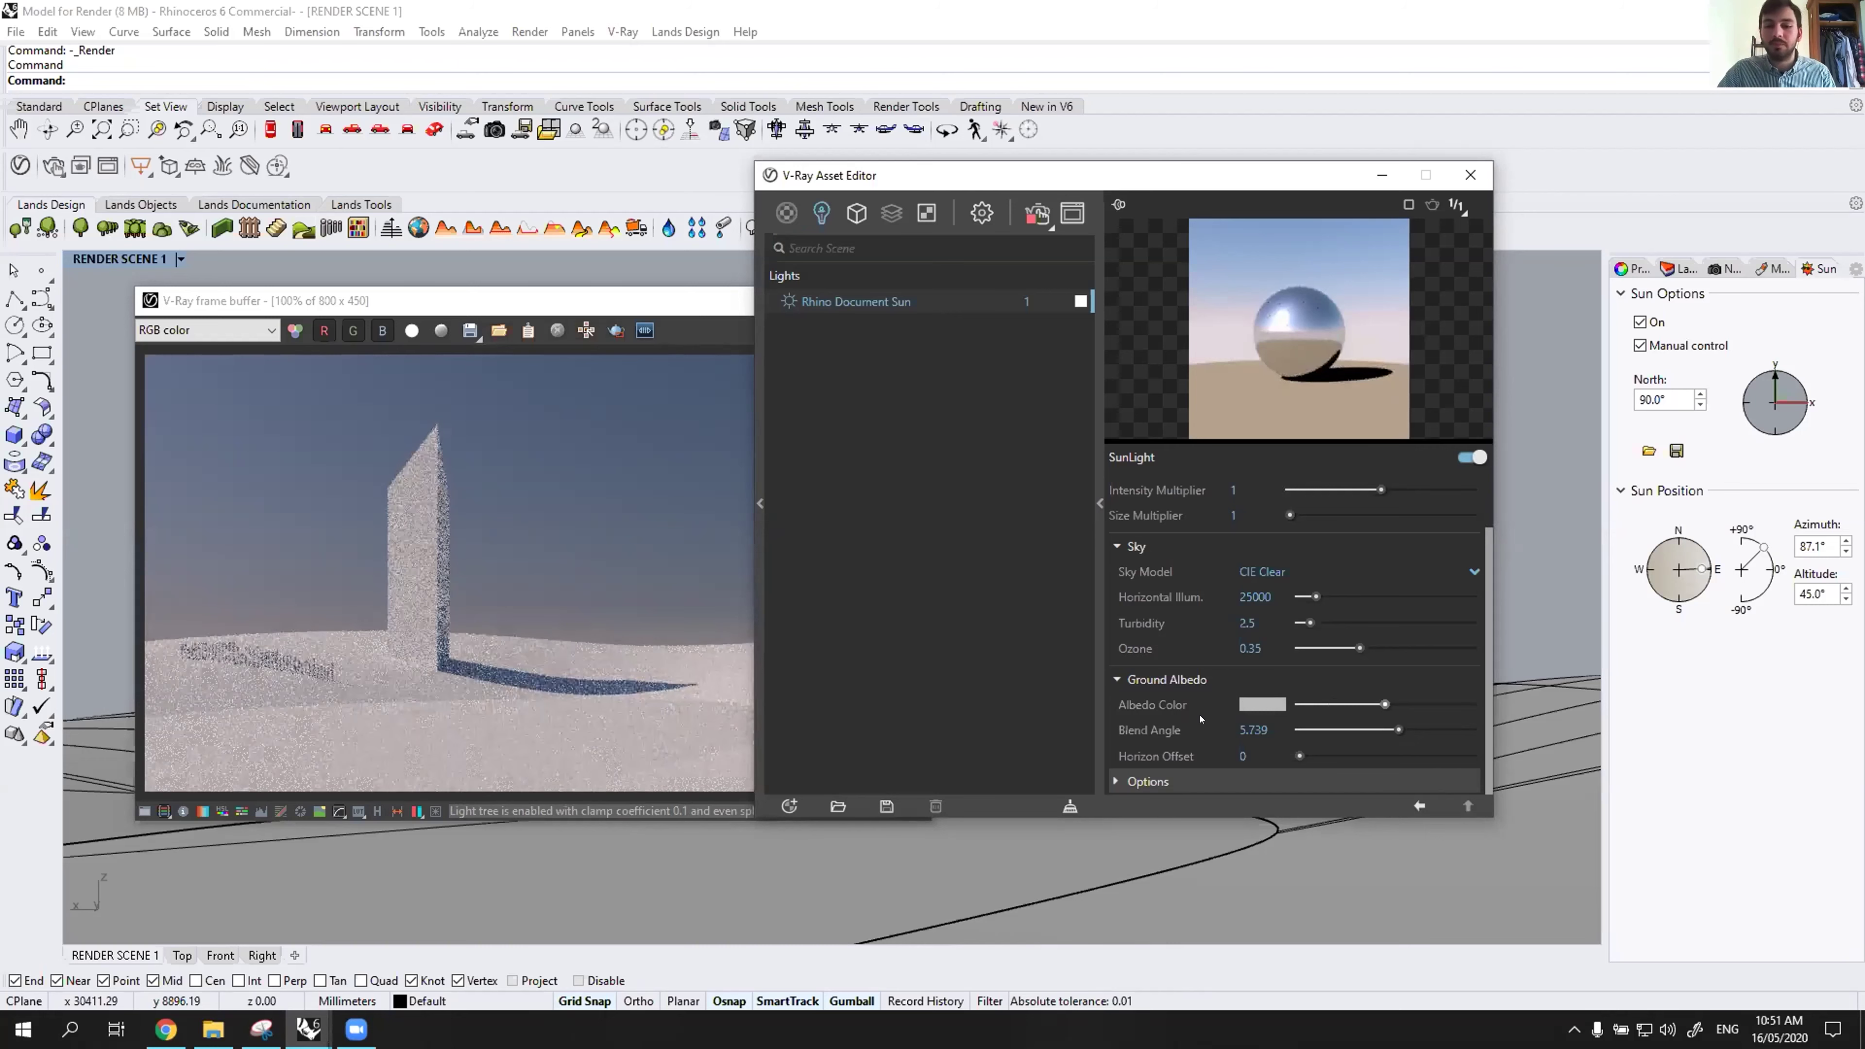
scroll(1203, 710, up, 1)
scroll(1199, 708, down, 1)
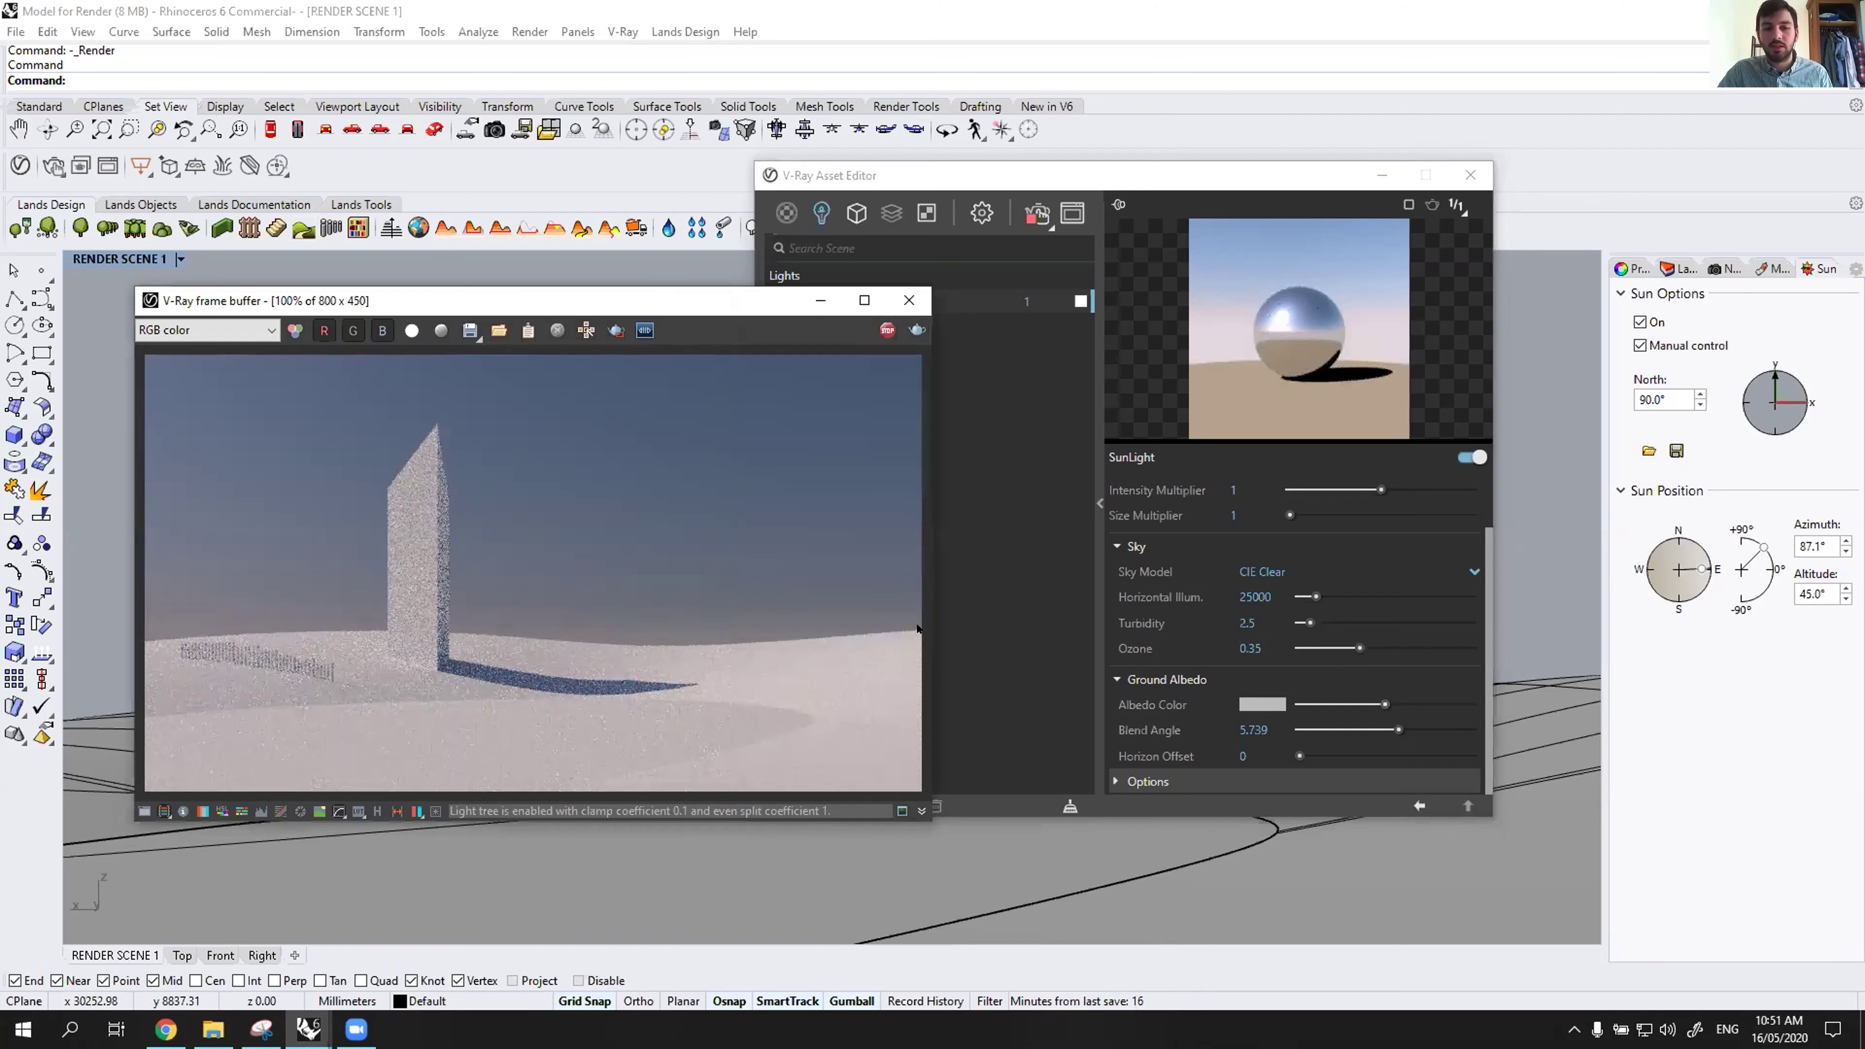
click(987, 396)
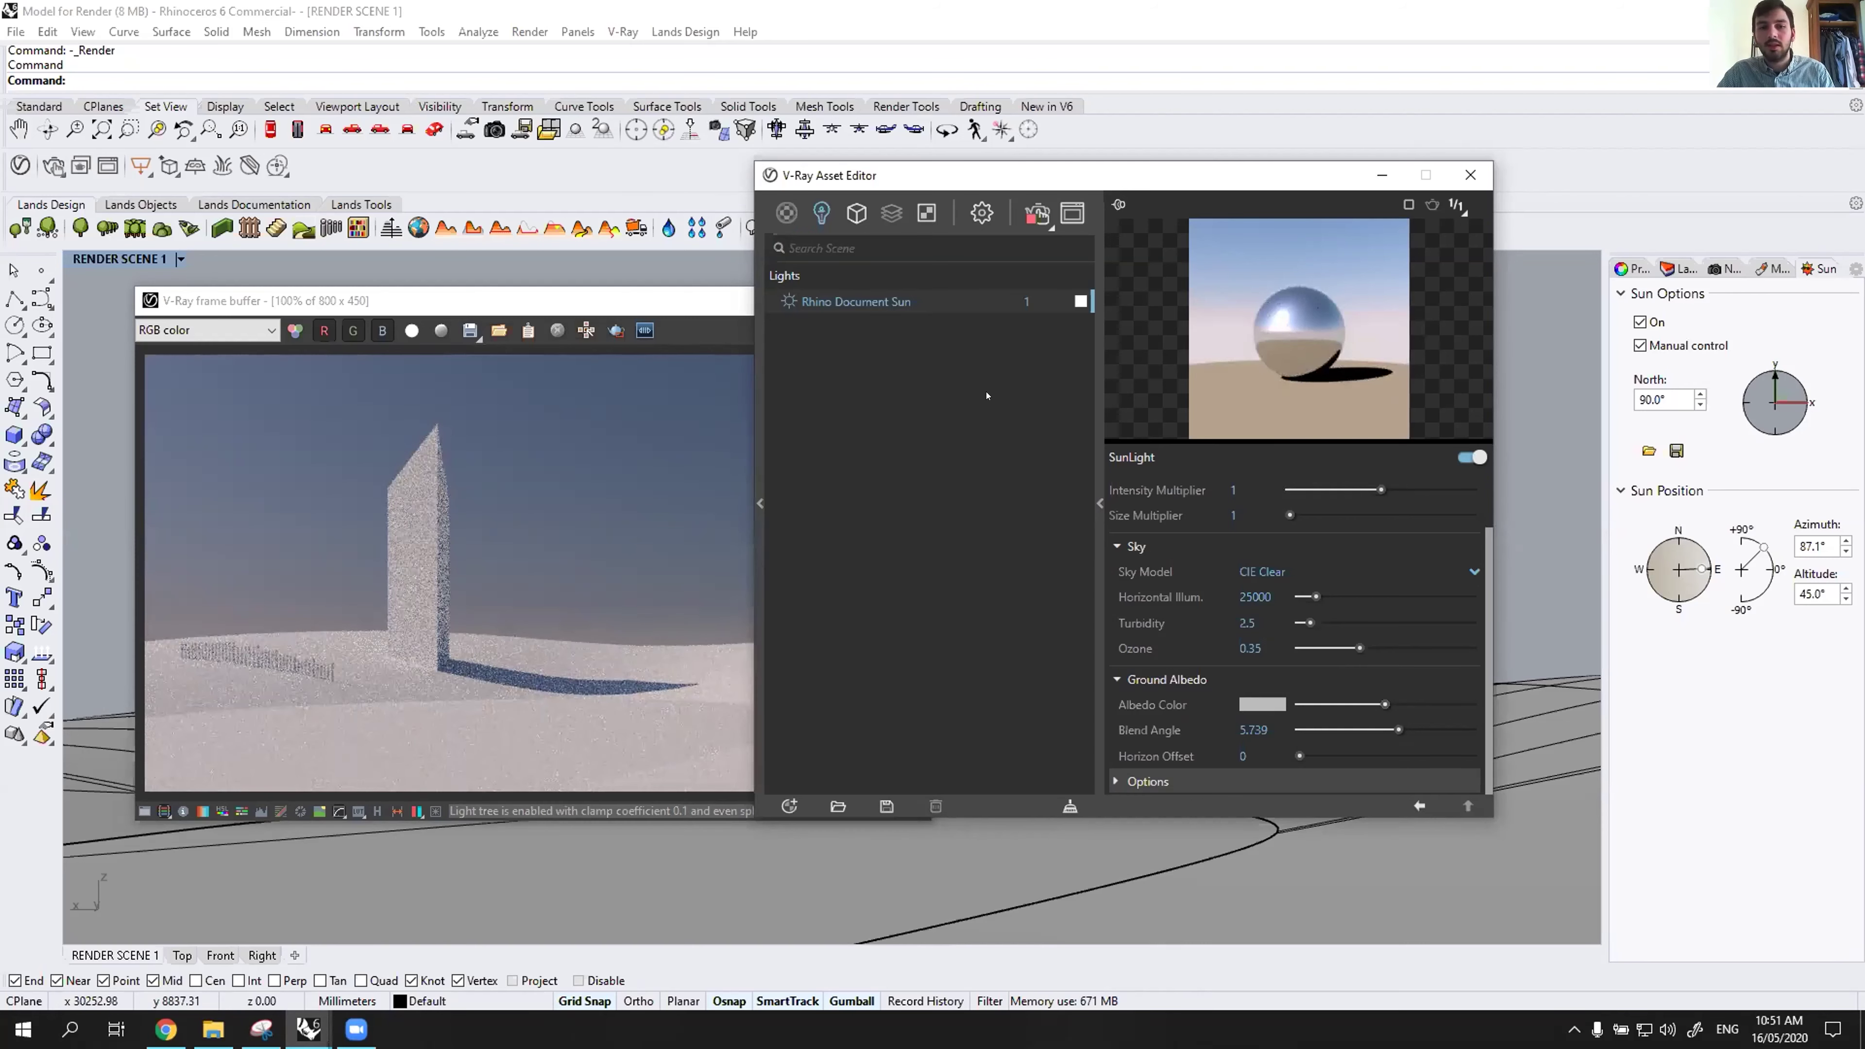
Examine the render settings, including the Environment and Swarm sections, and return to the scene's lights.
click(972, 213)
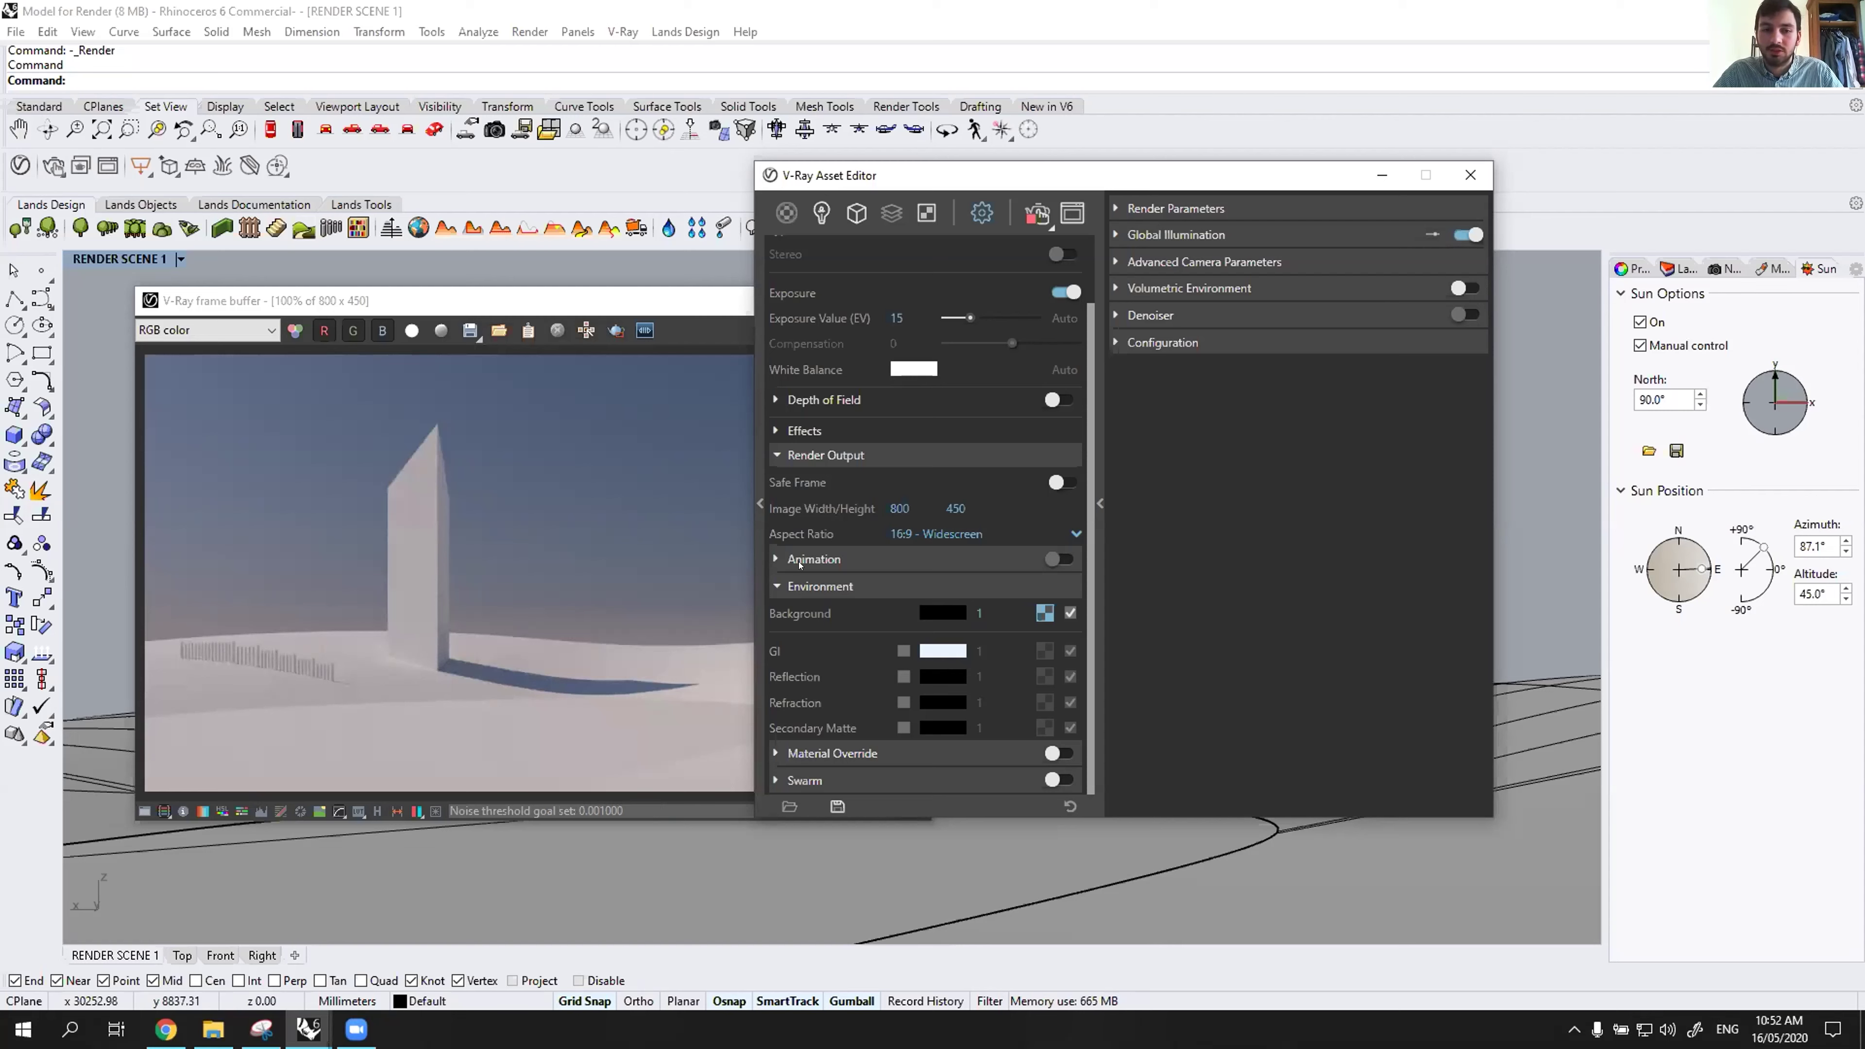
scroll(783, 285, up, 3)
click(781, 281)
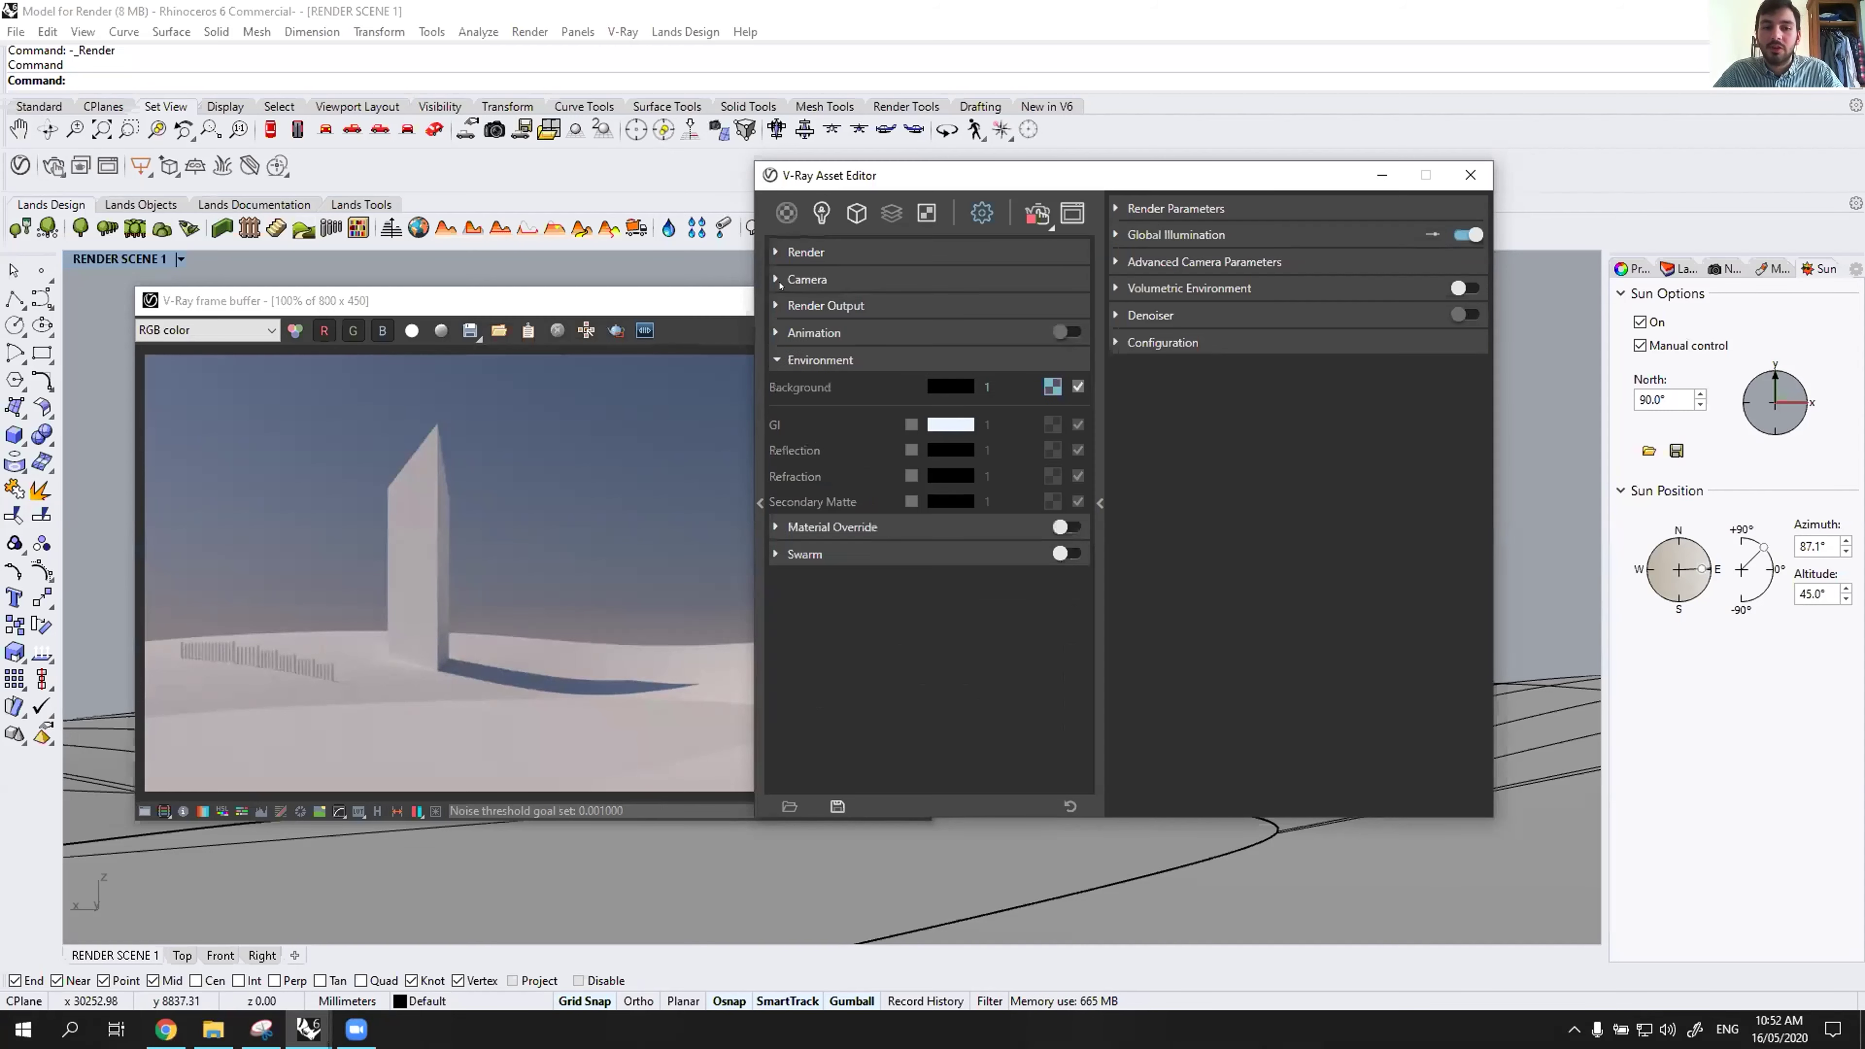
click(794, 556)
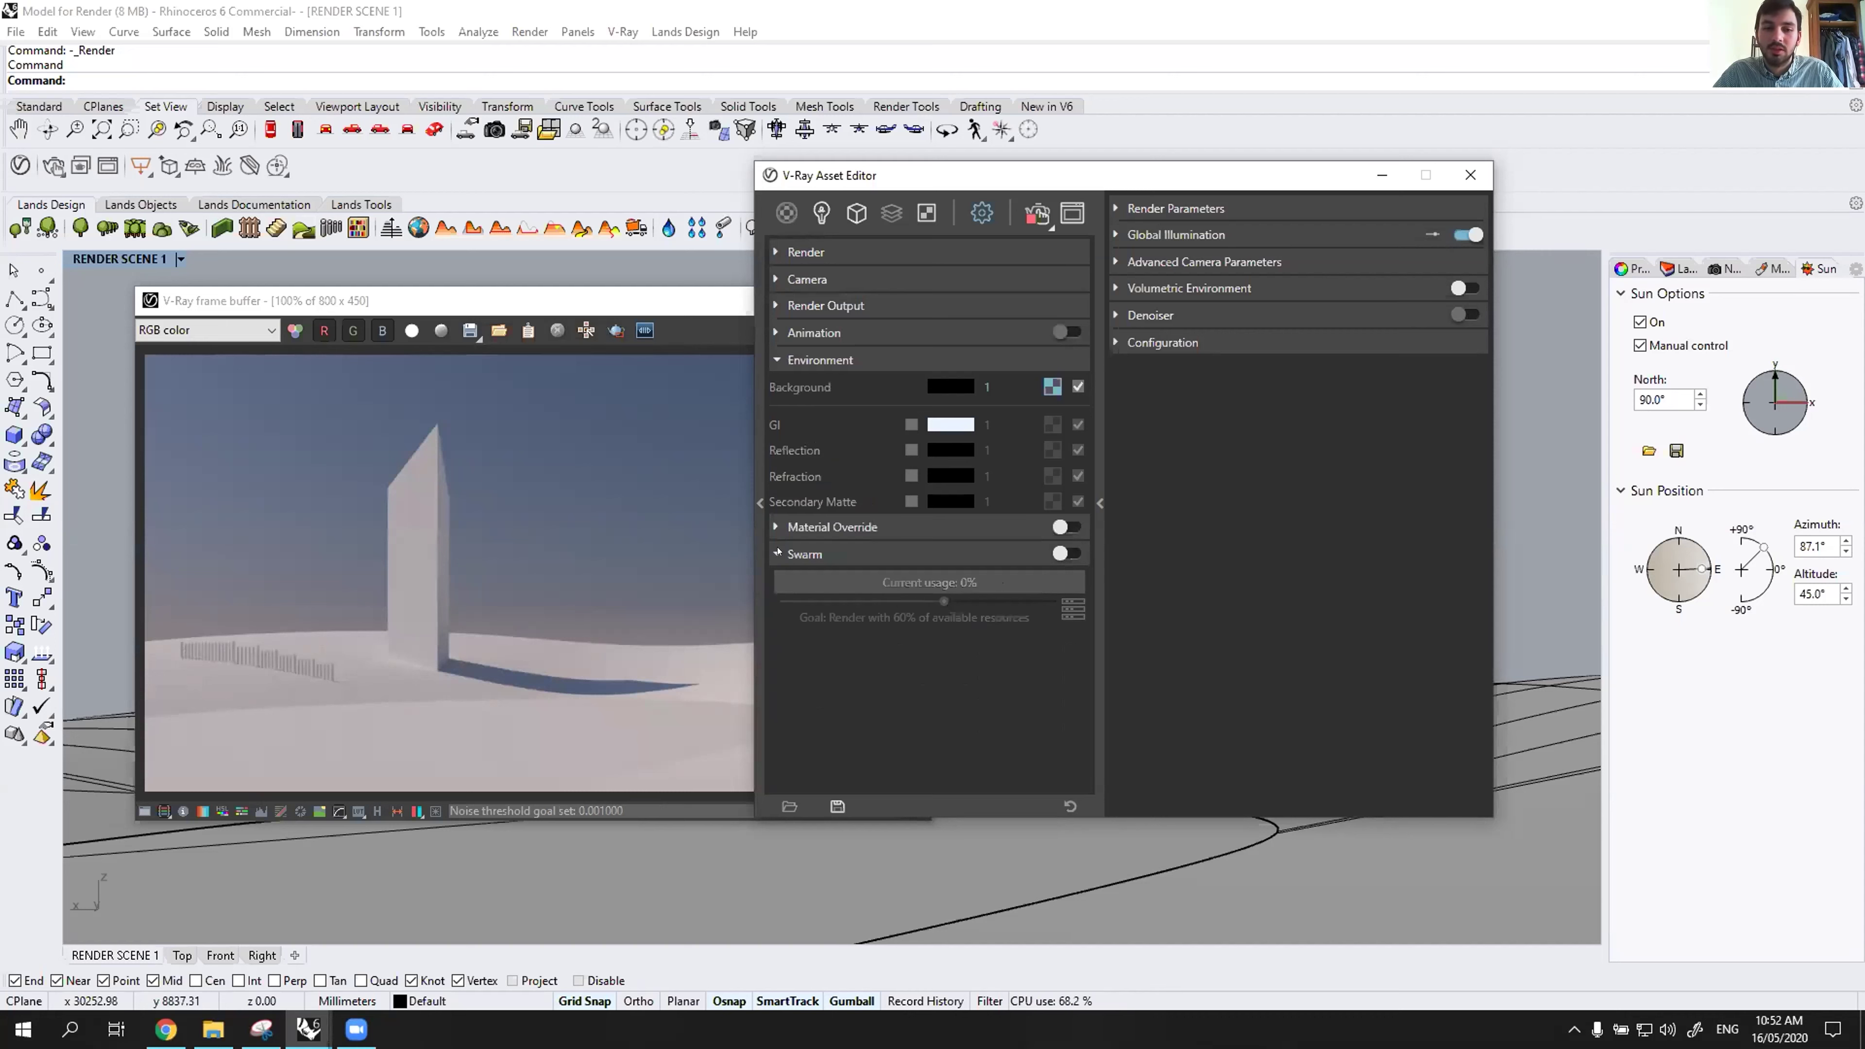
click(778, 553)
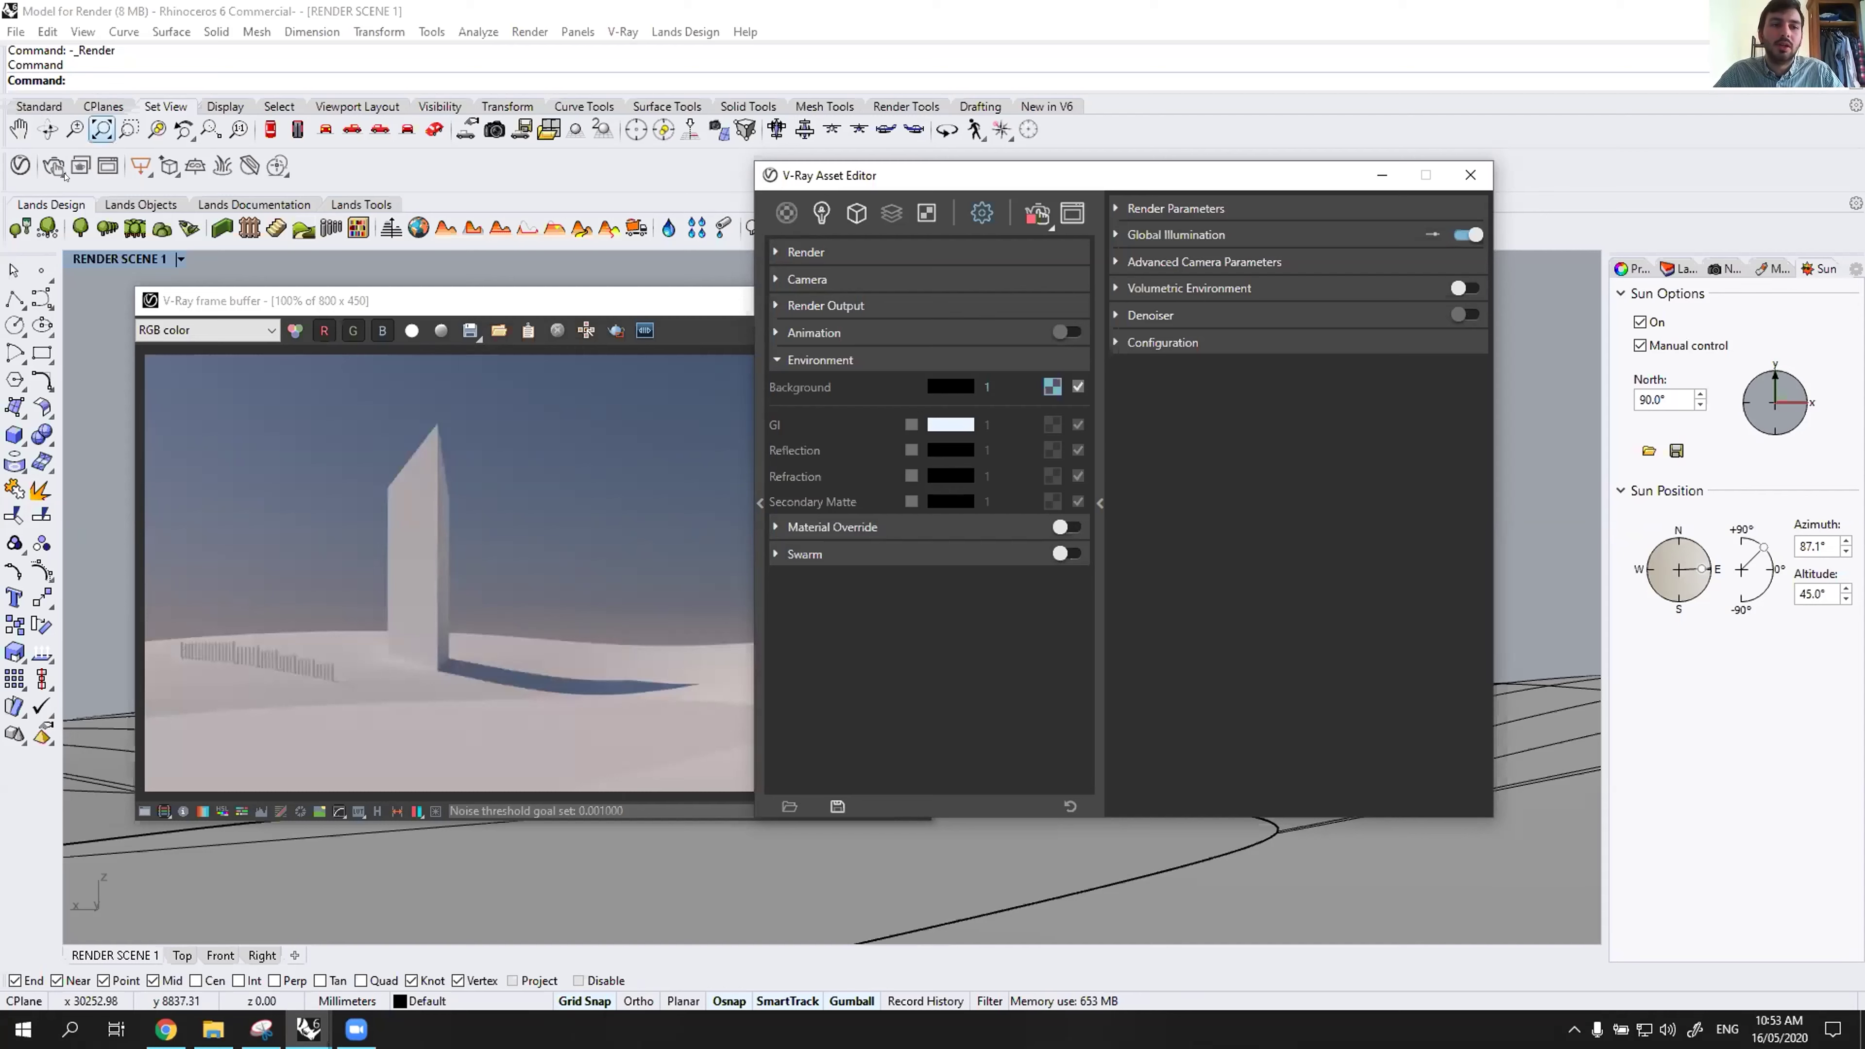
click(54, 168)
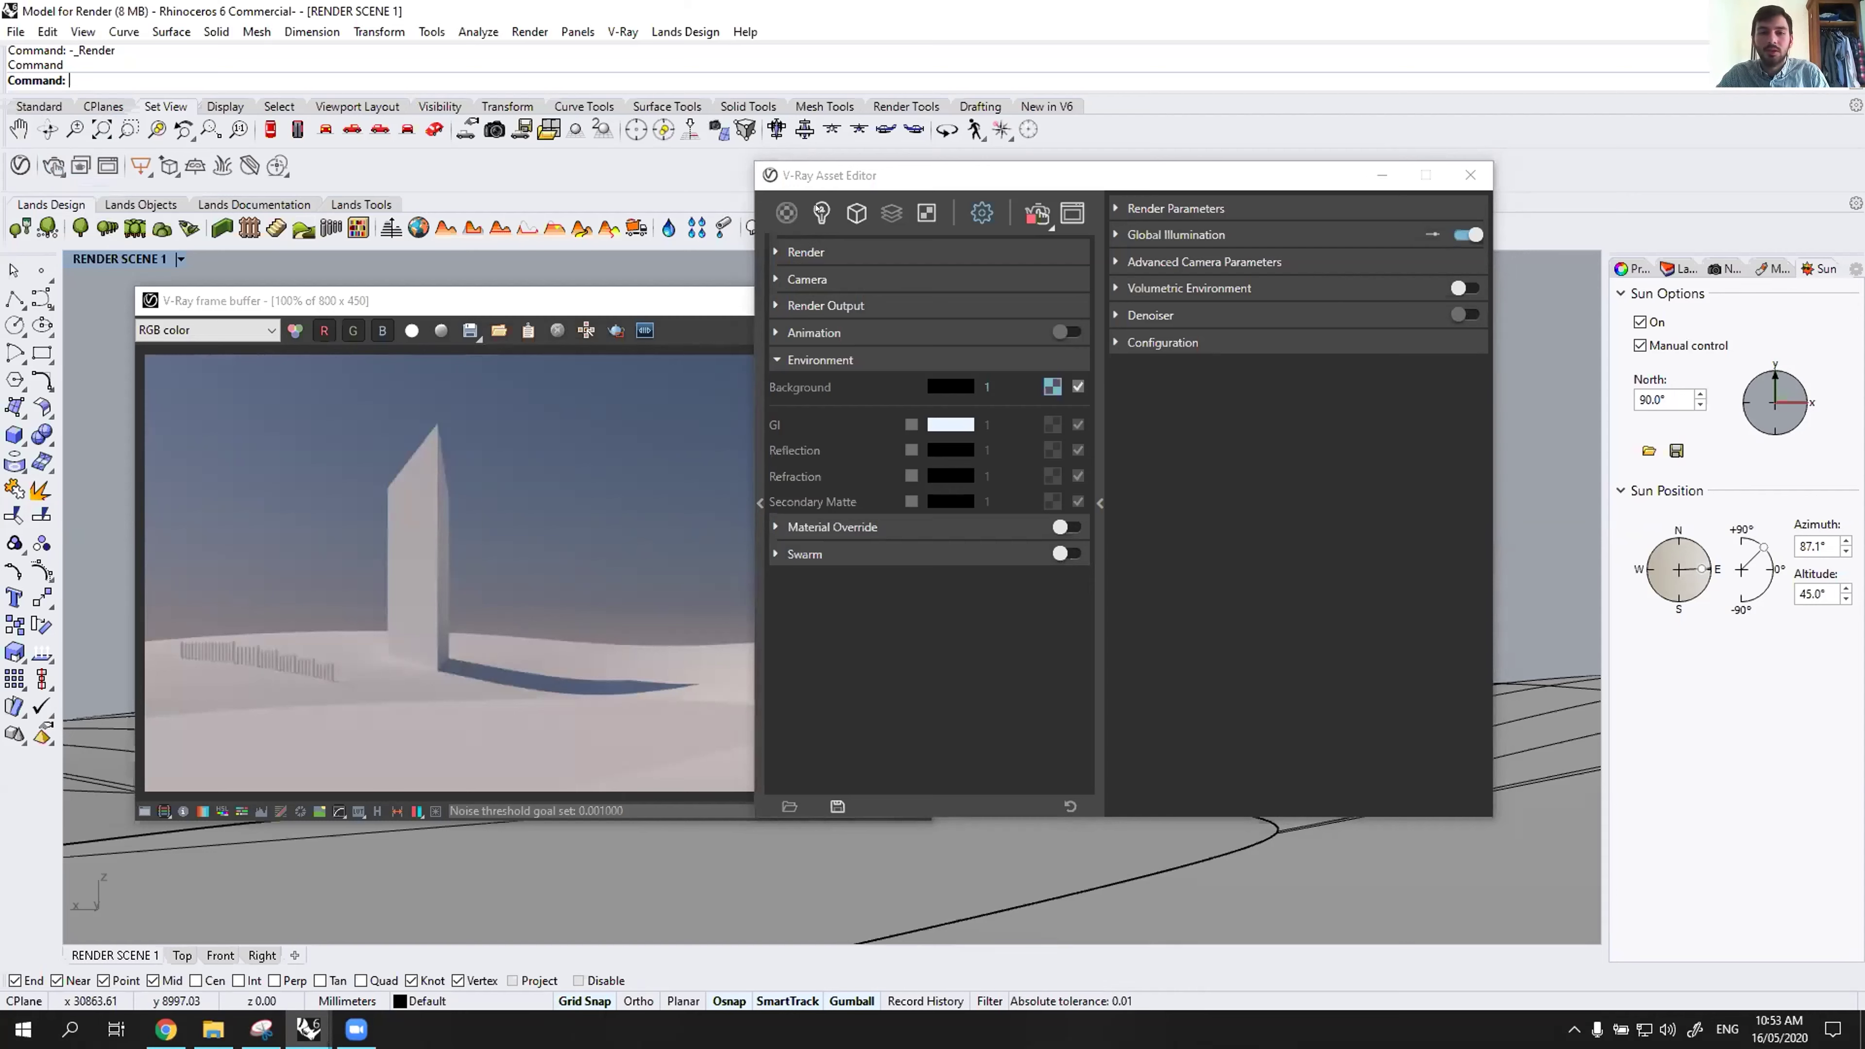
click(820, 211)
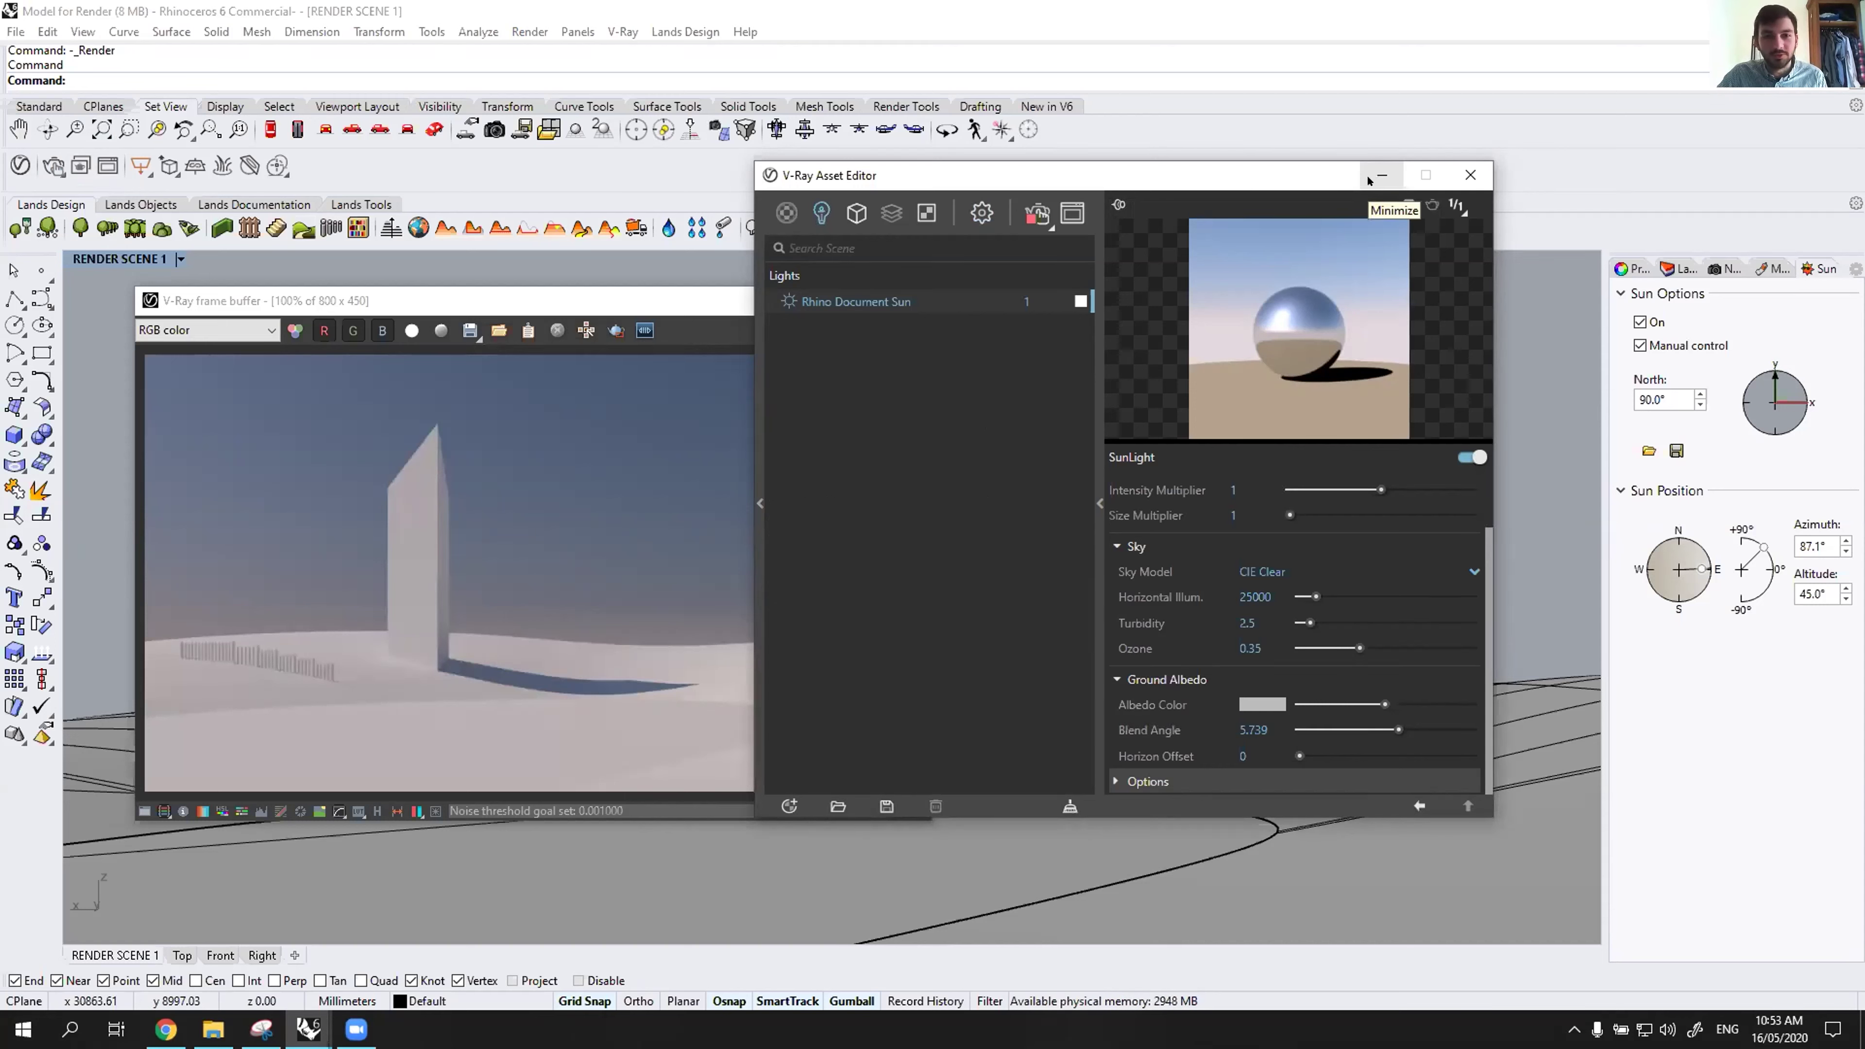
Add a Fur asset from the library's Geometries category to the scene's geometries.
click(846, 211)
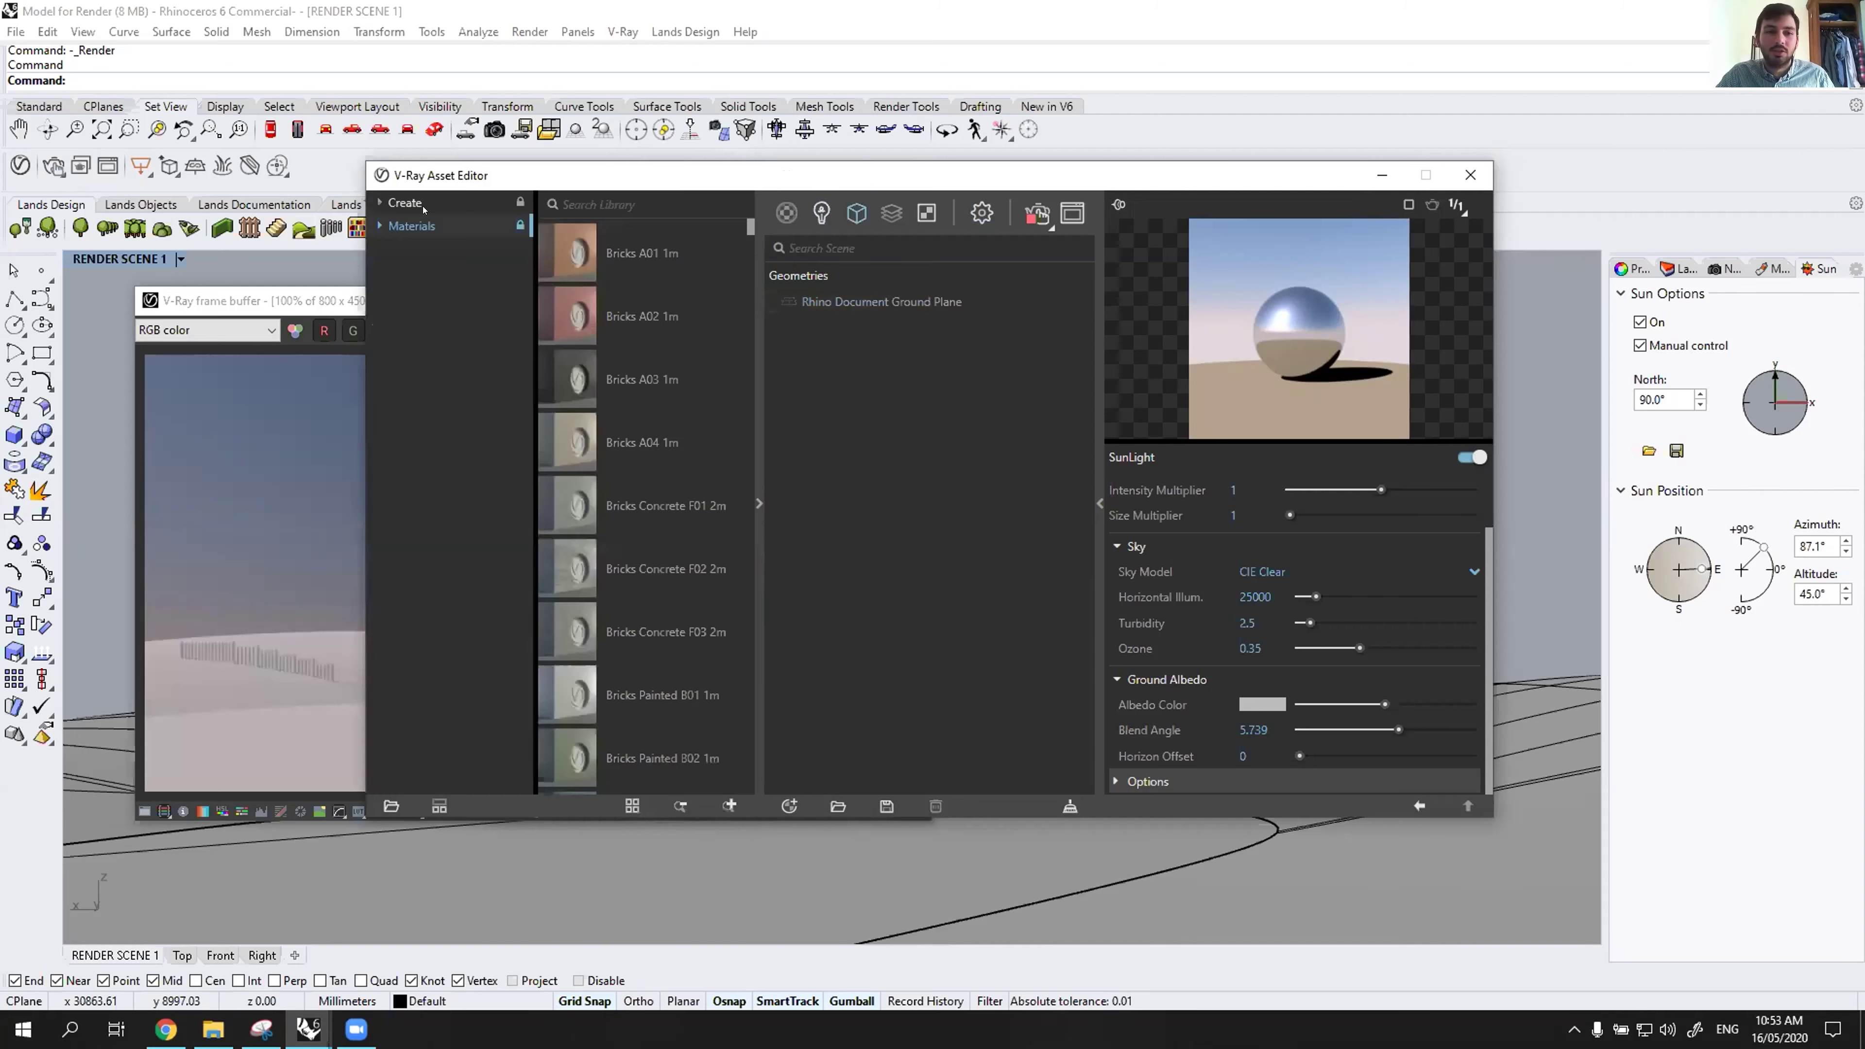
click(380, 203)
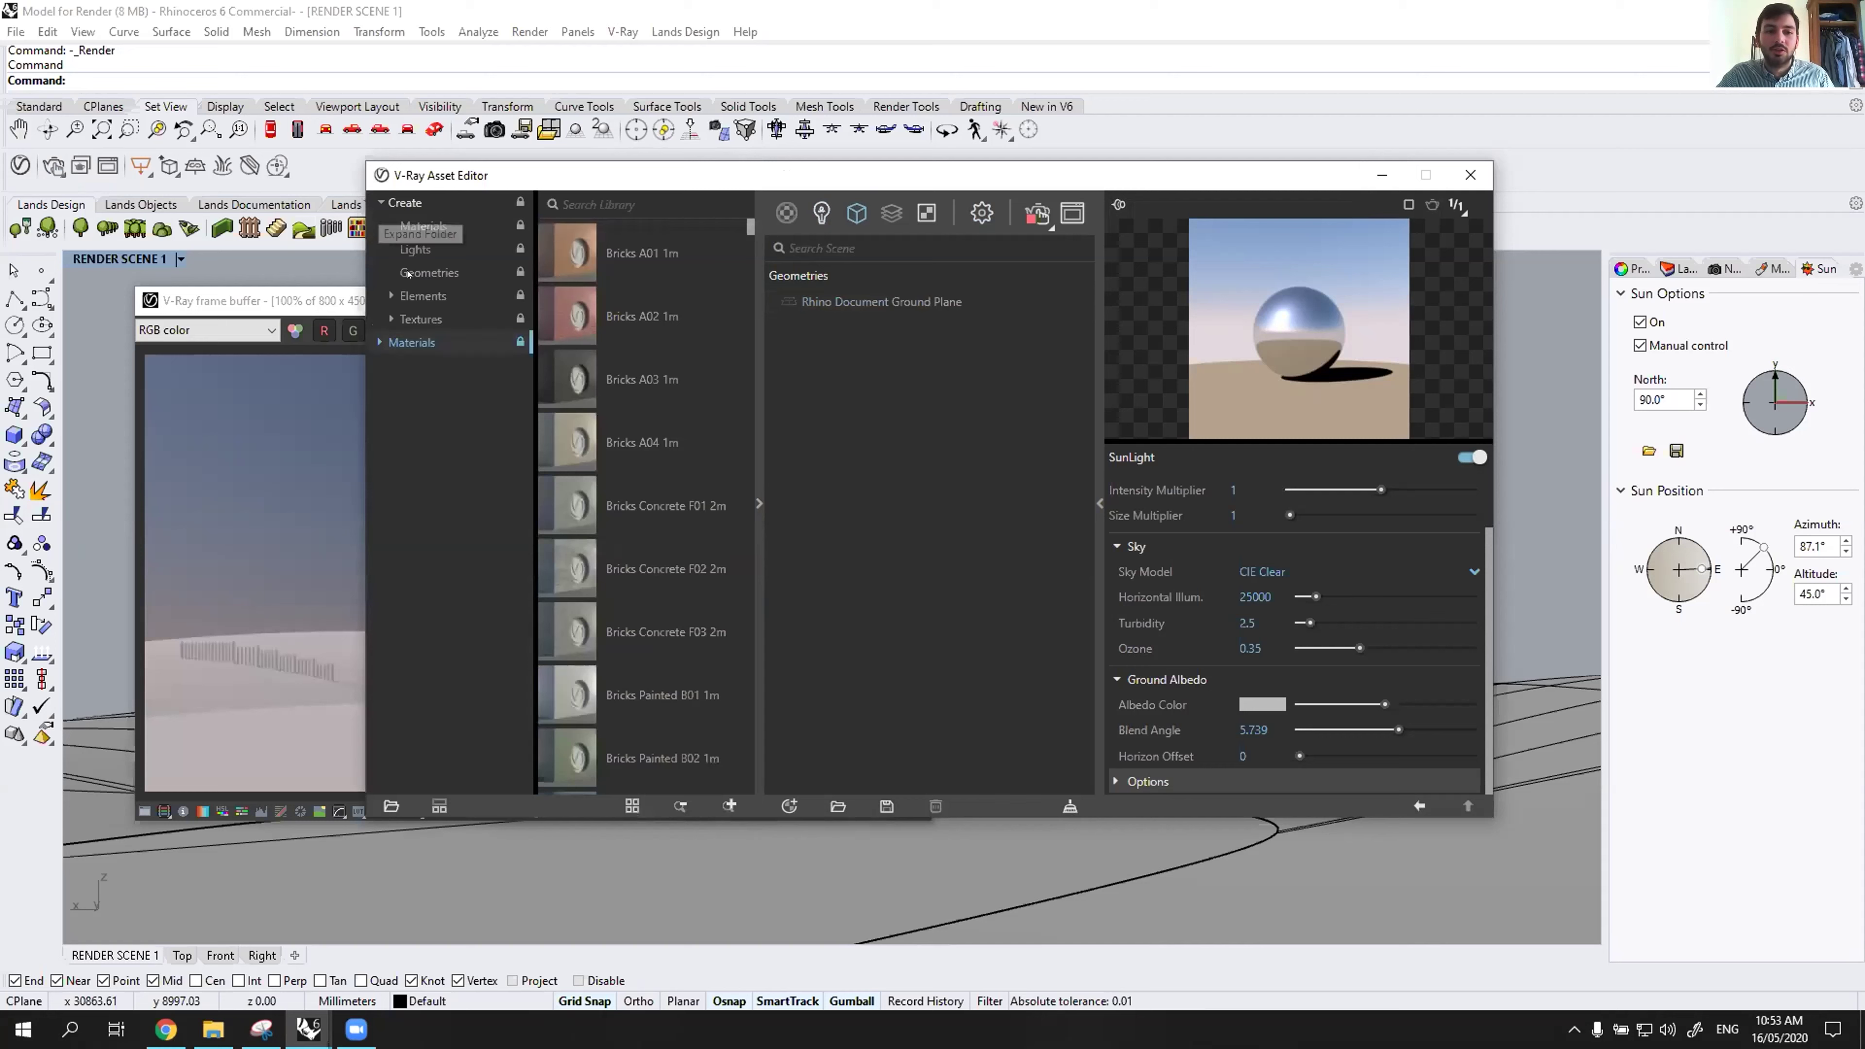
click(429, 272)
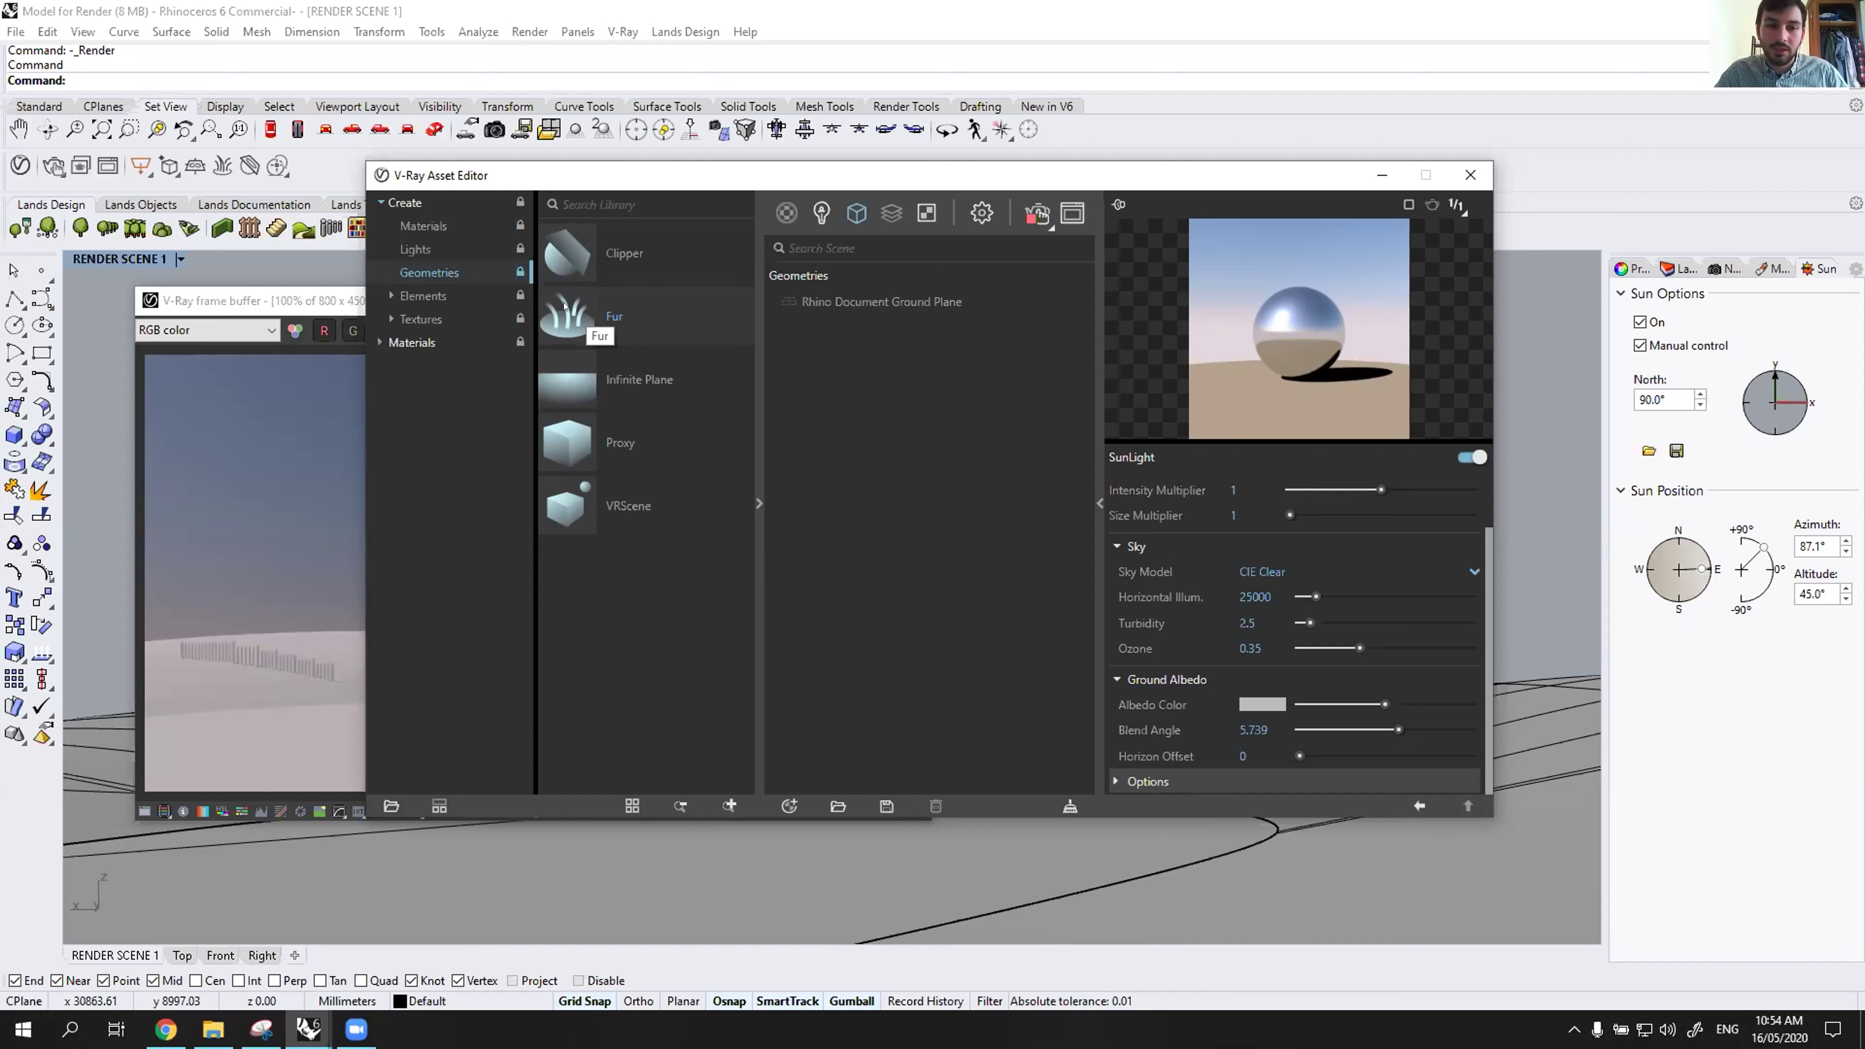
drag(565, 306, 831, 357)
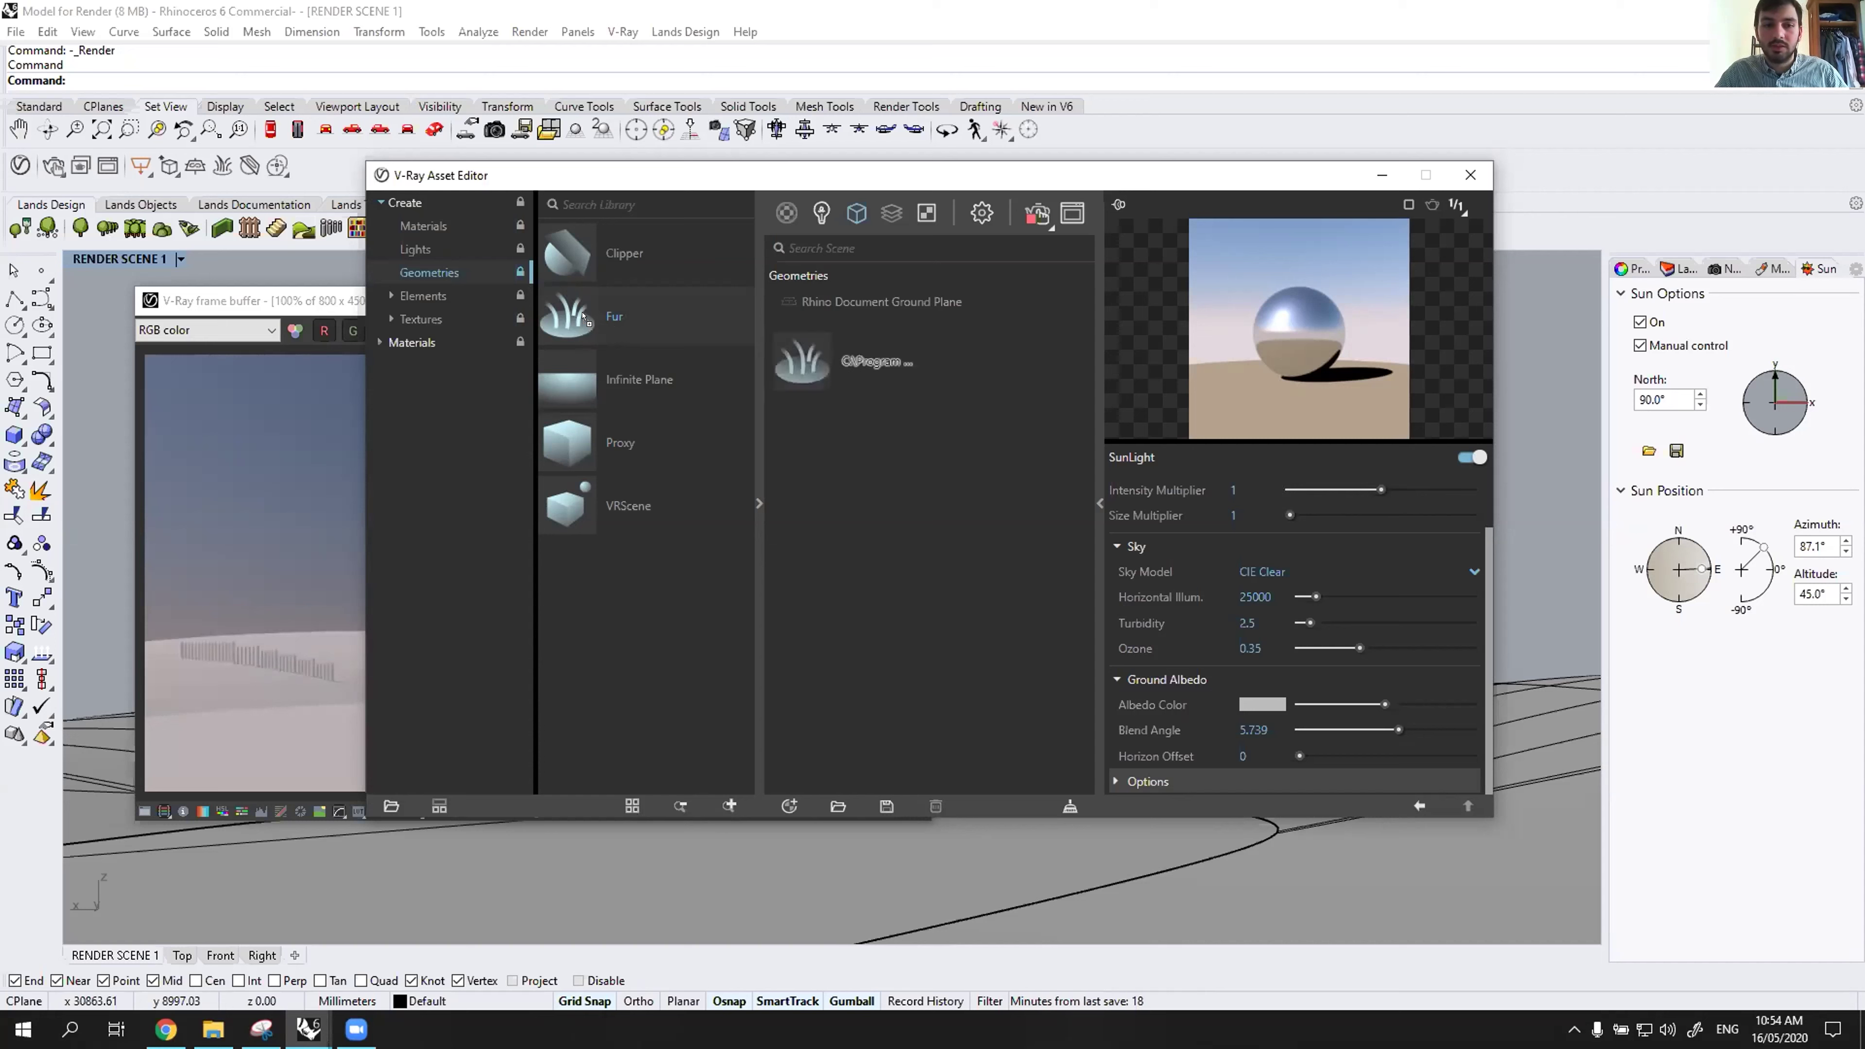
drag(578, 307, 579, 350)
right_click(586, 316)
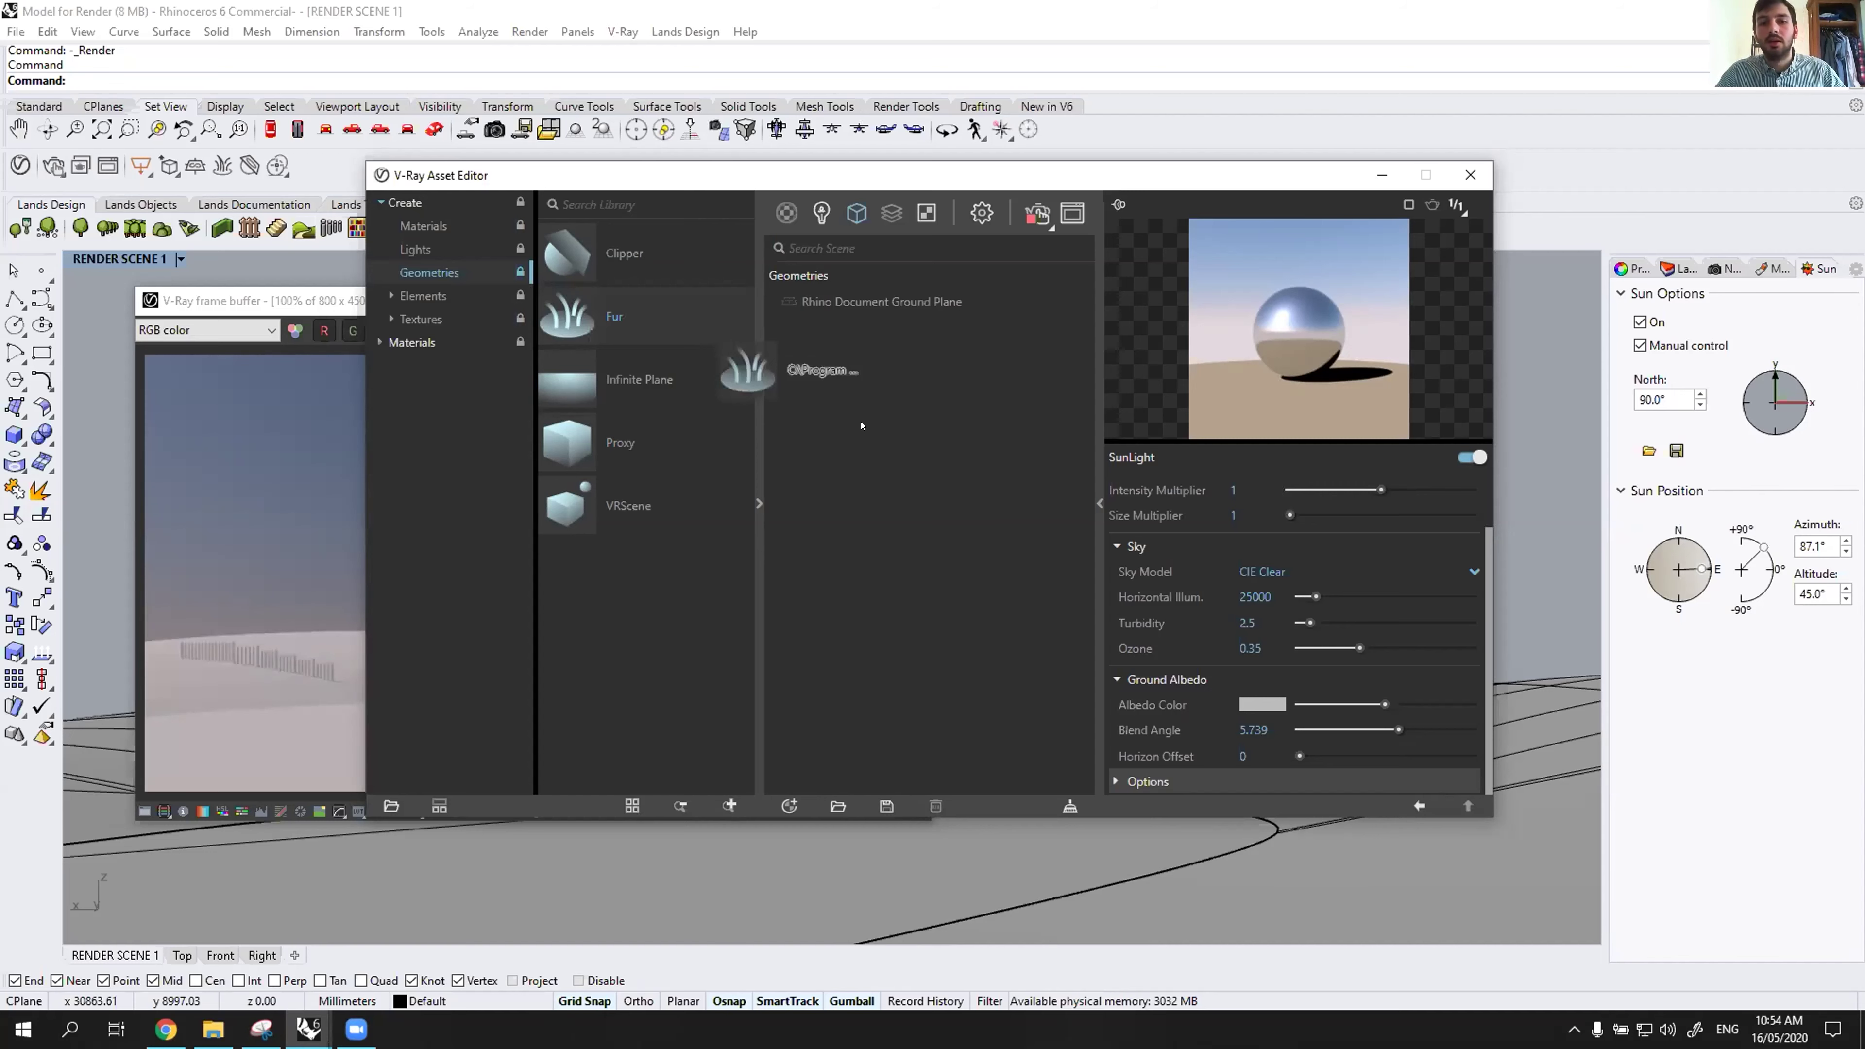
drag(862, 426, 862, 426)
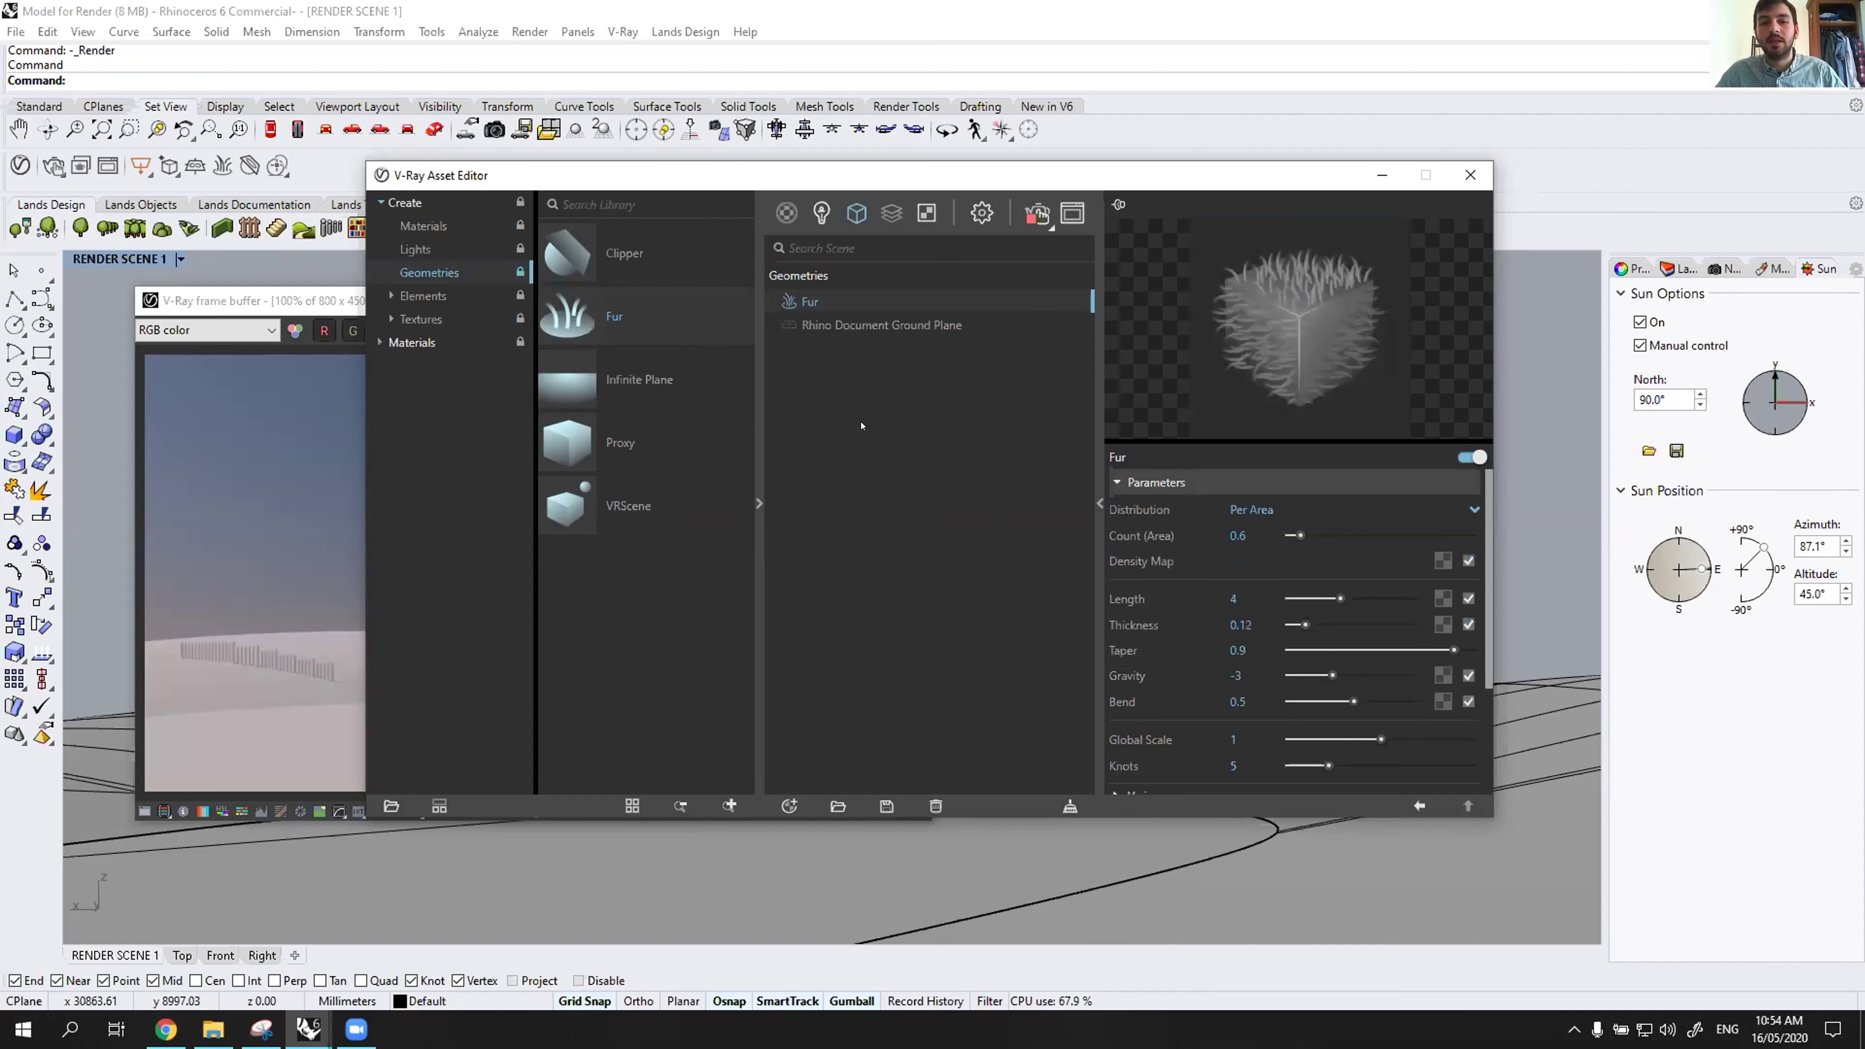
Set the Fur's Count (Area) to 0.00004, moving the render window clear of the asset editor.
click(187, 413)
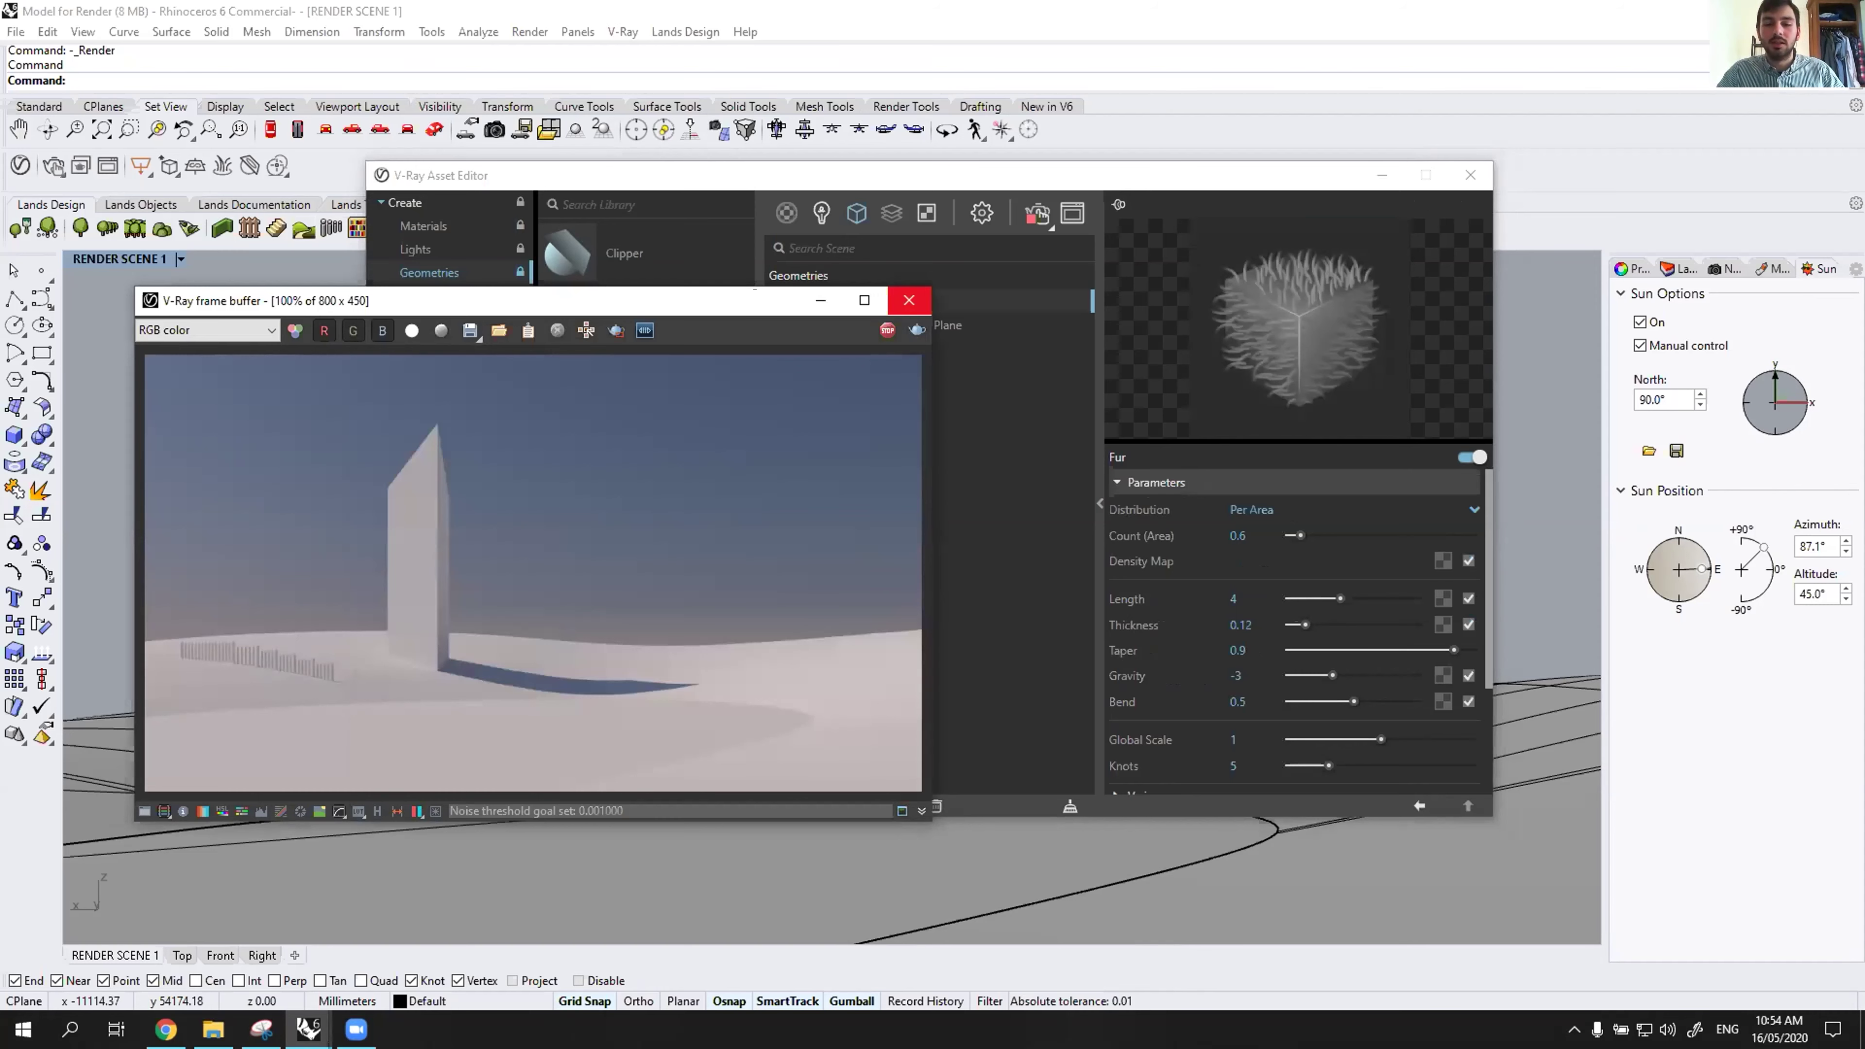
drag(755, 301, 731, 146)
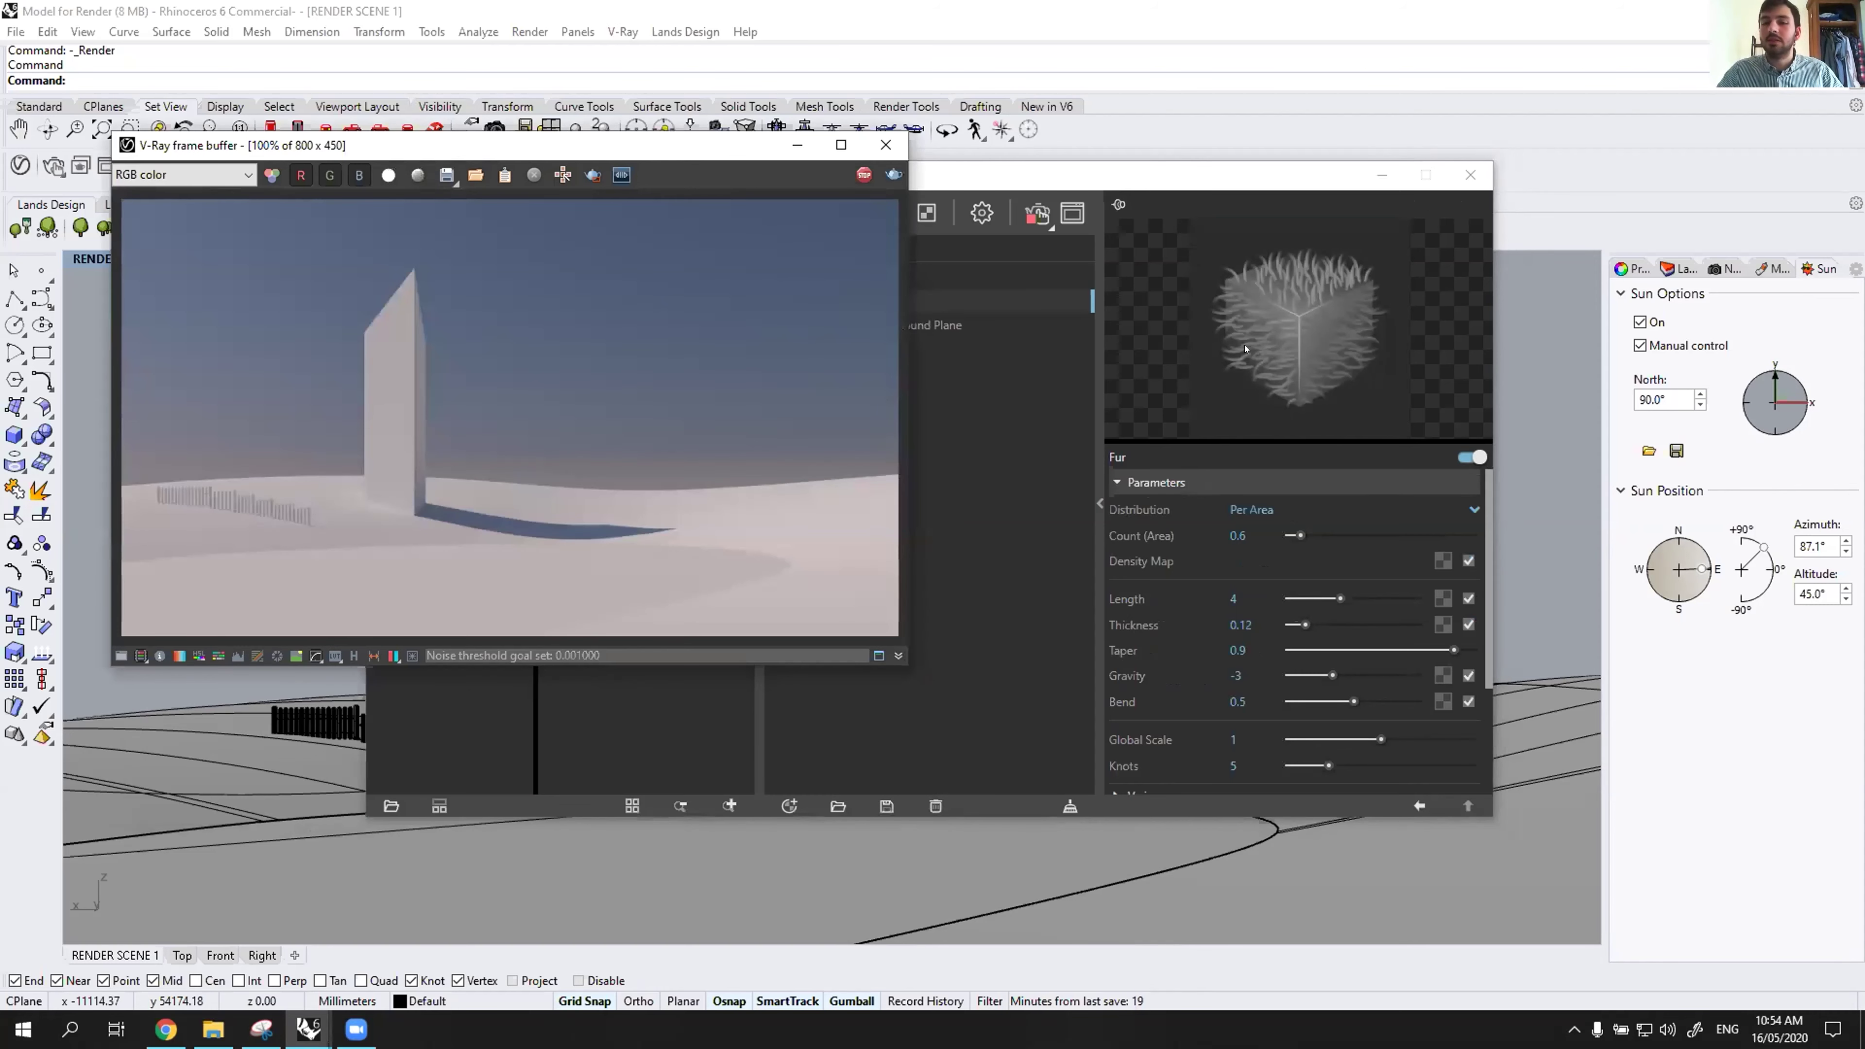
click(423, 721)
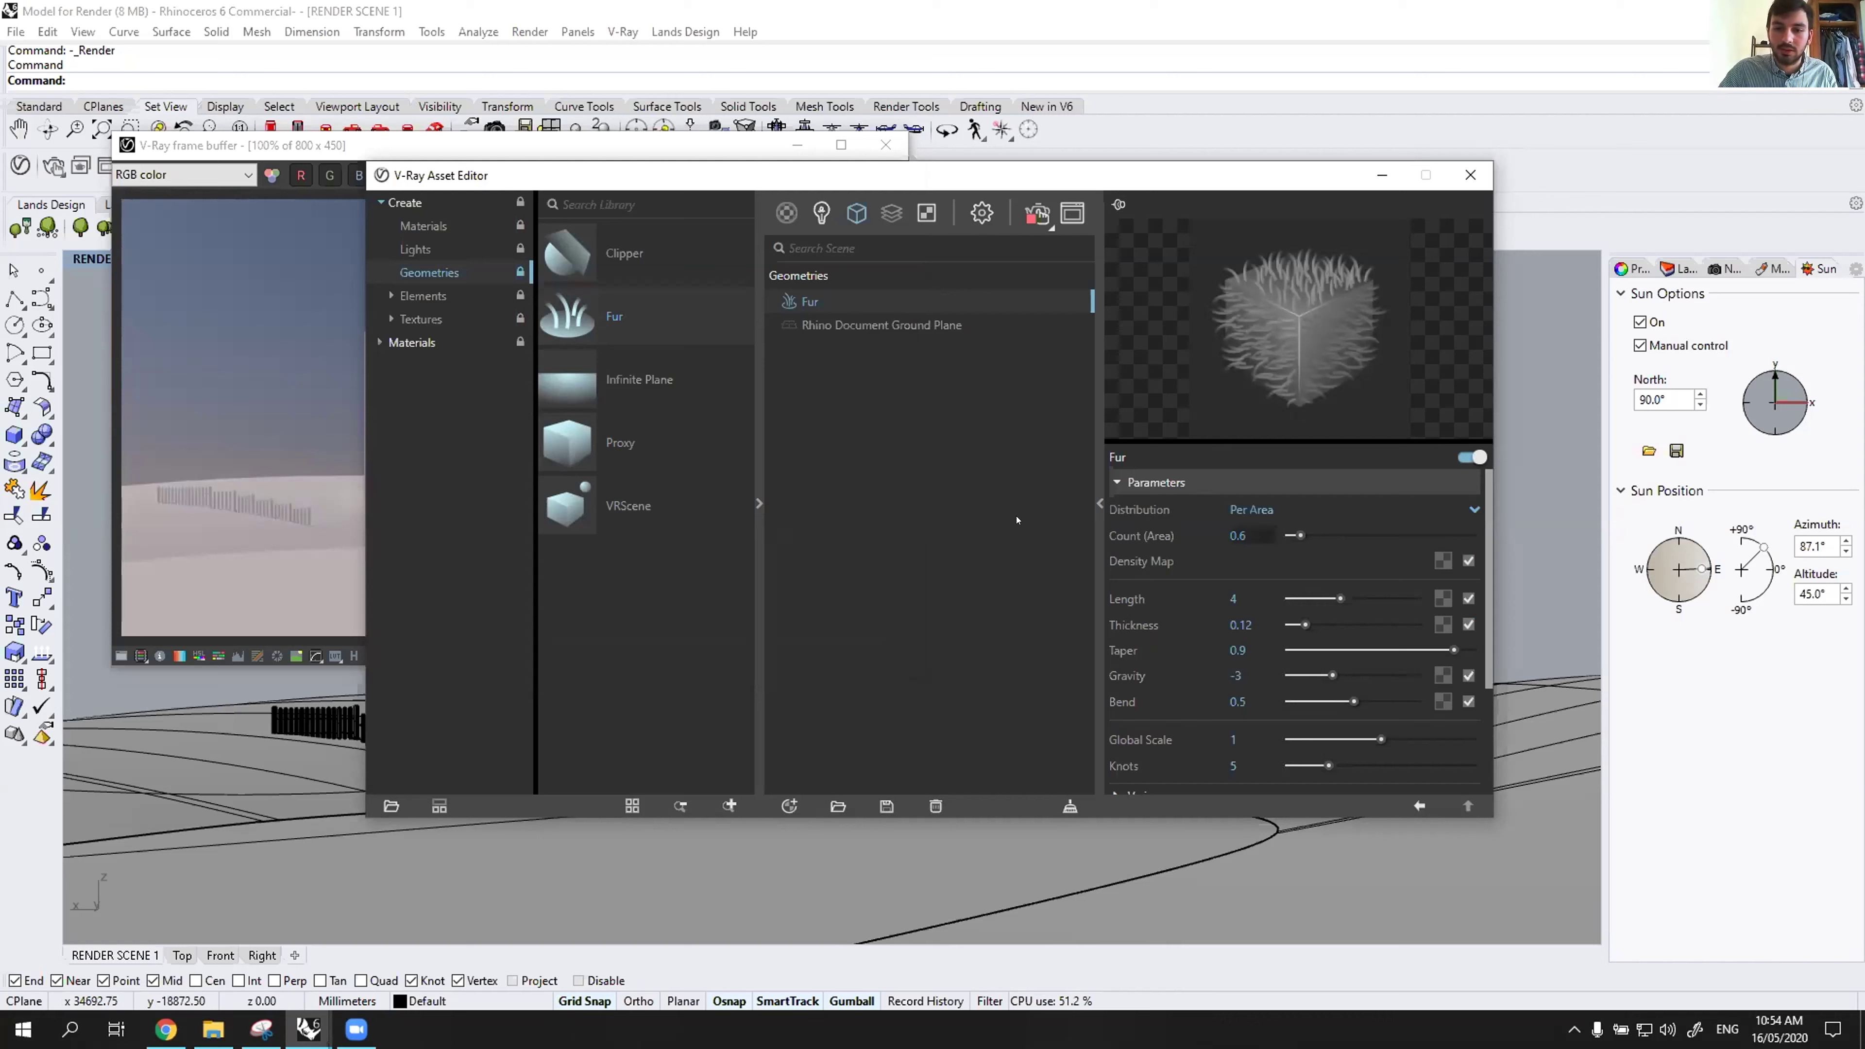
drag(1017, 520, 970, 489)
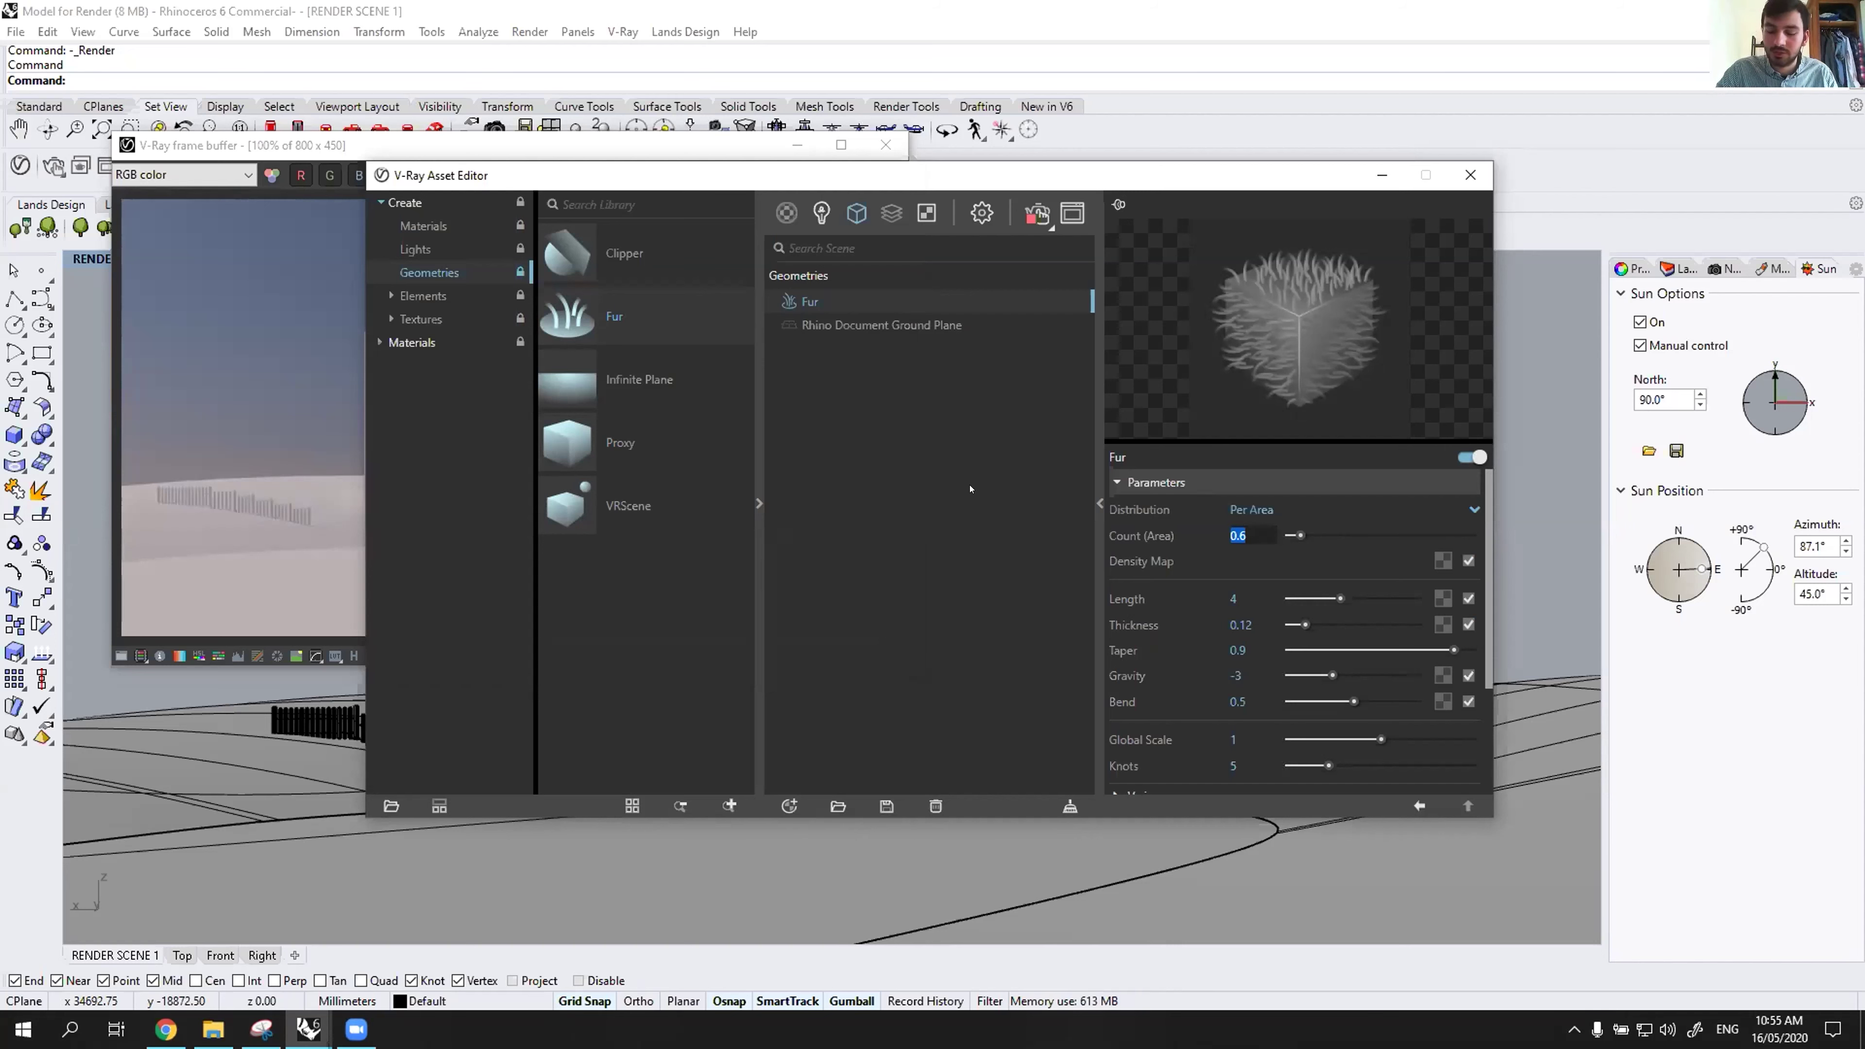
text(0.000)
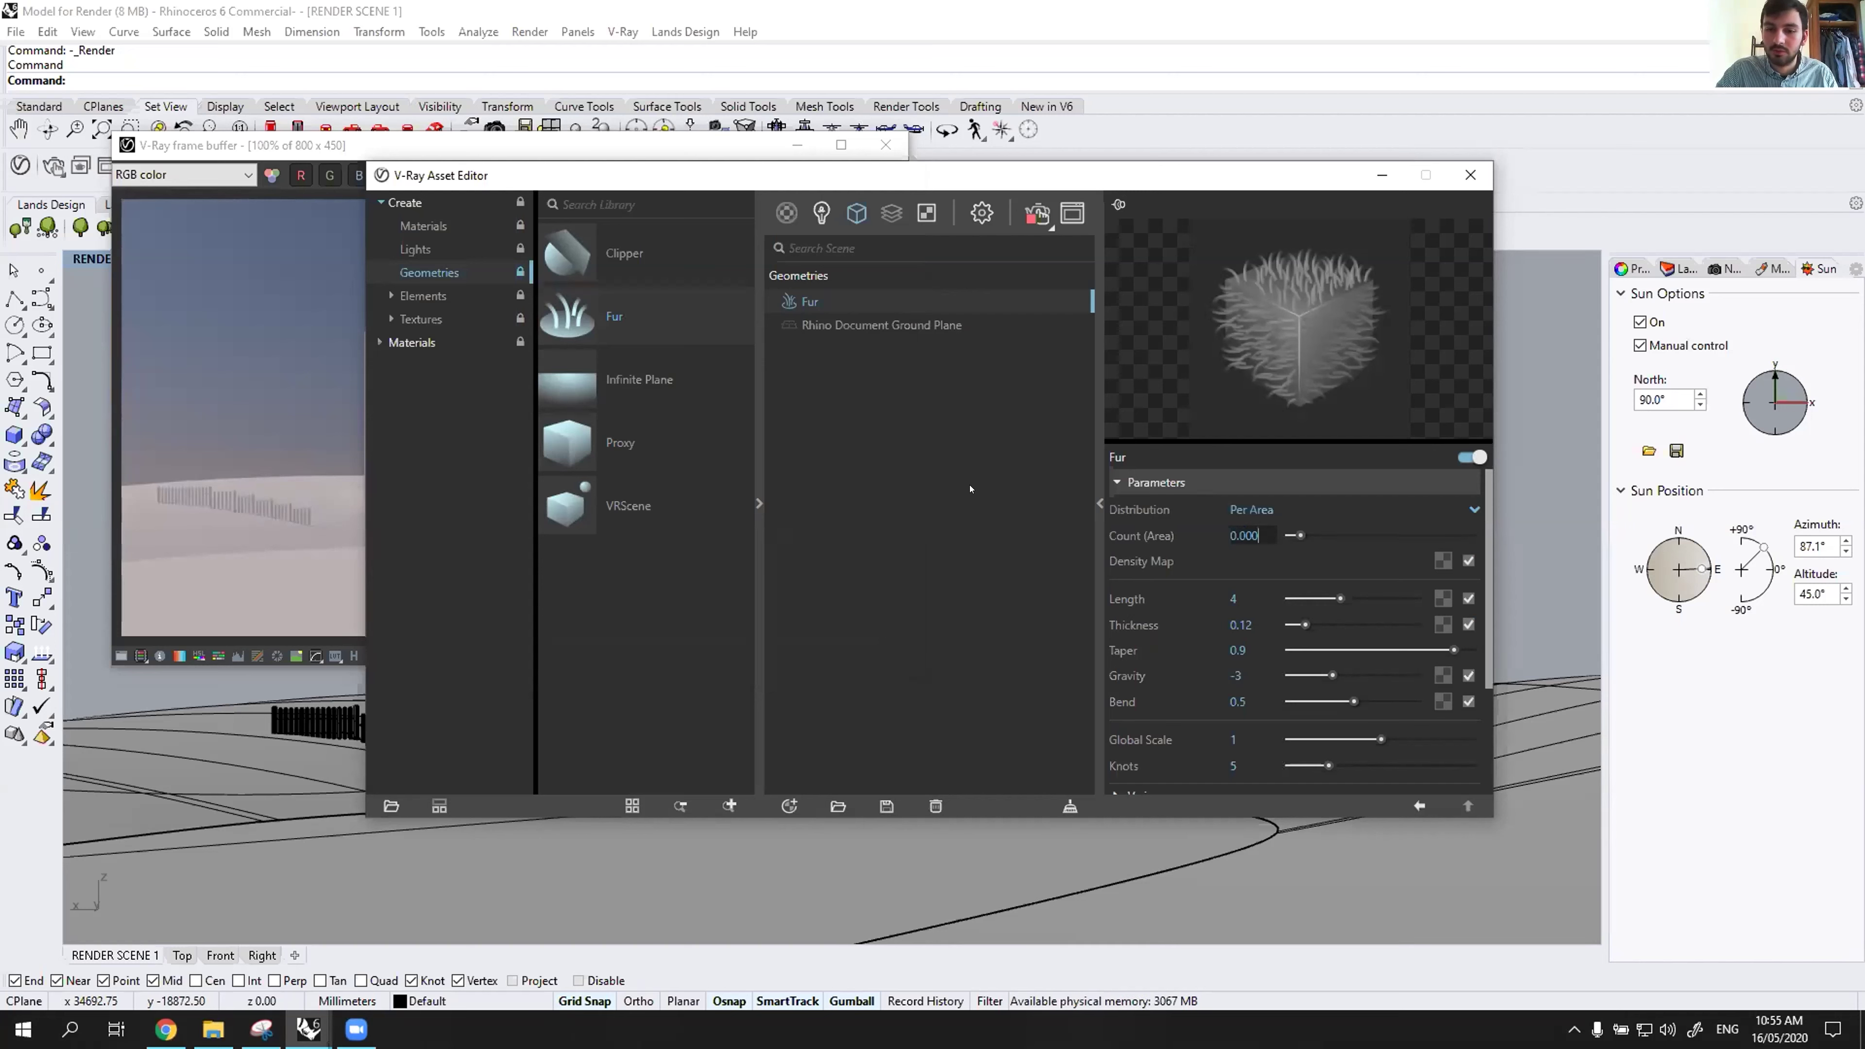
text(04)
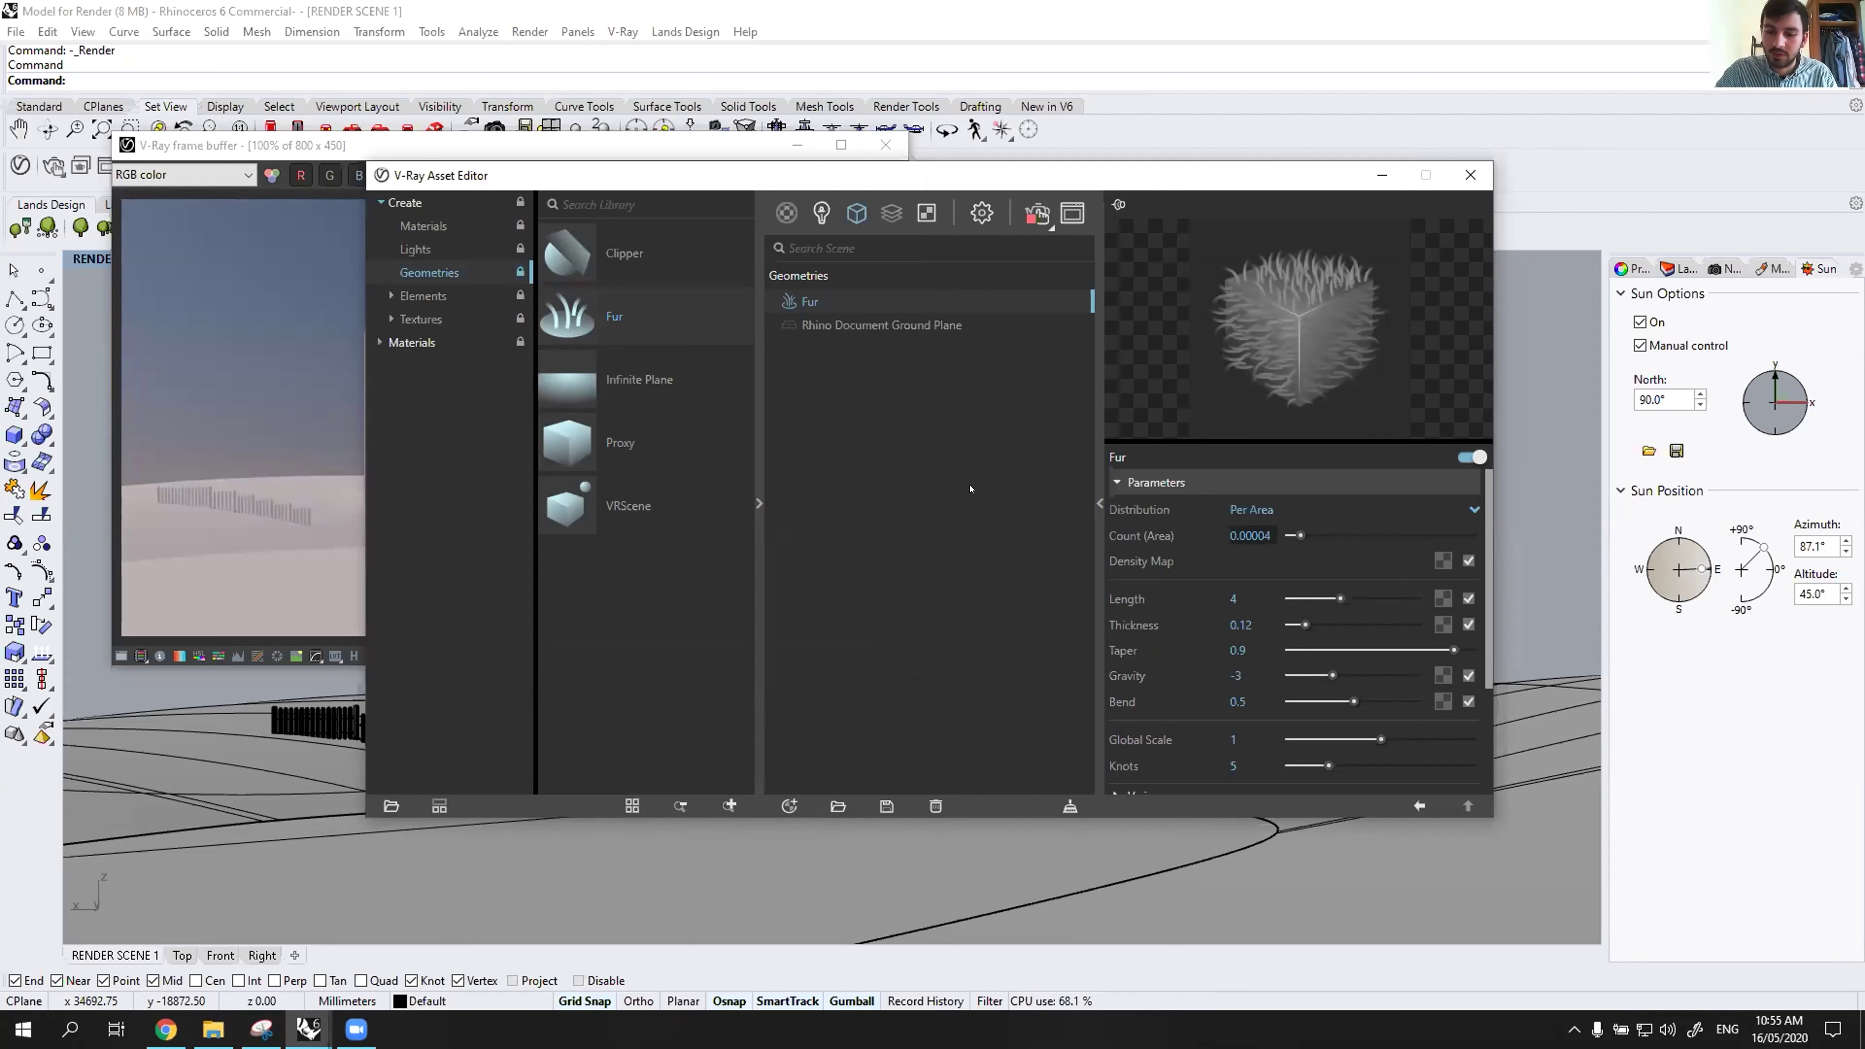
key(Return)
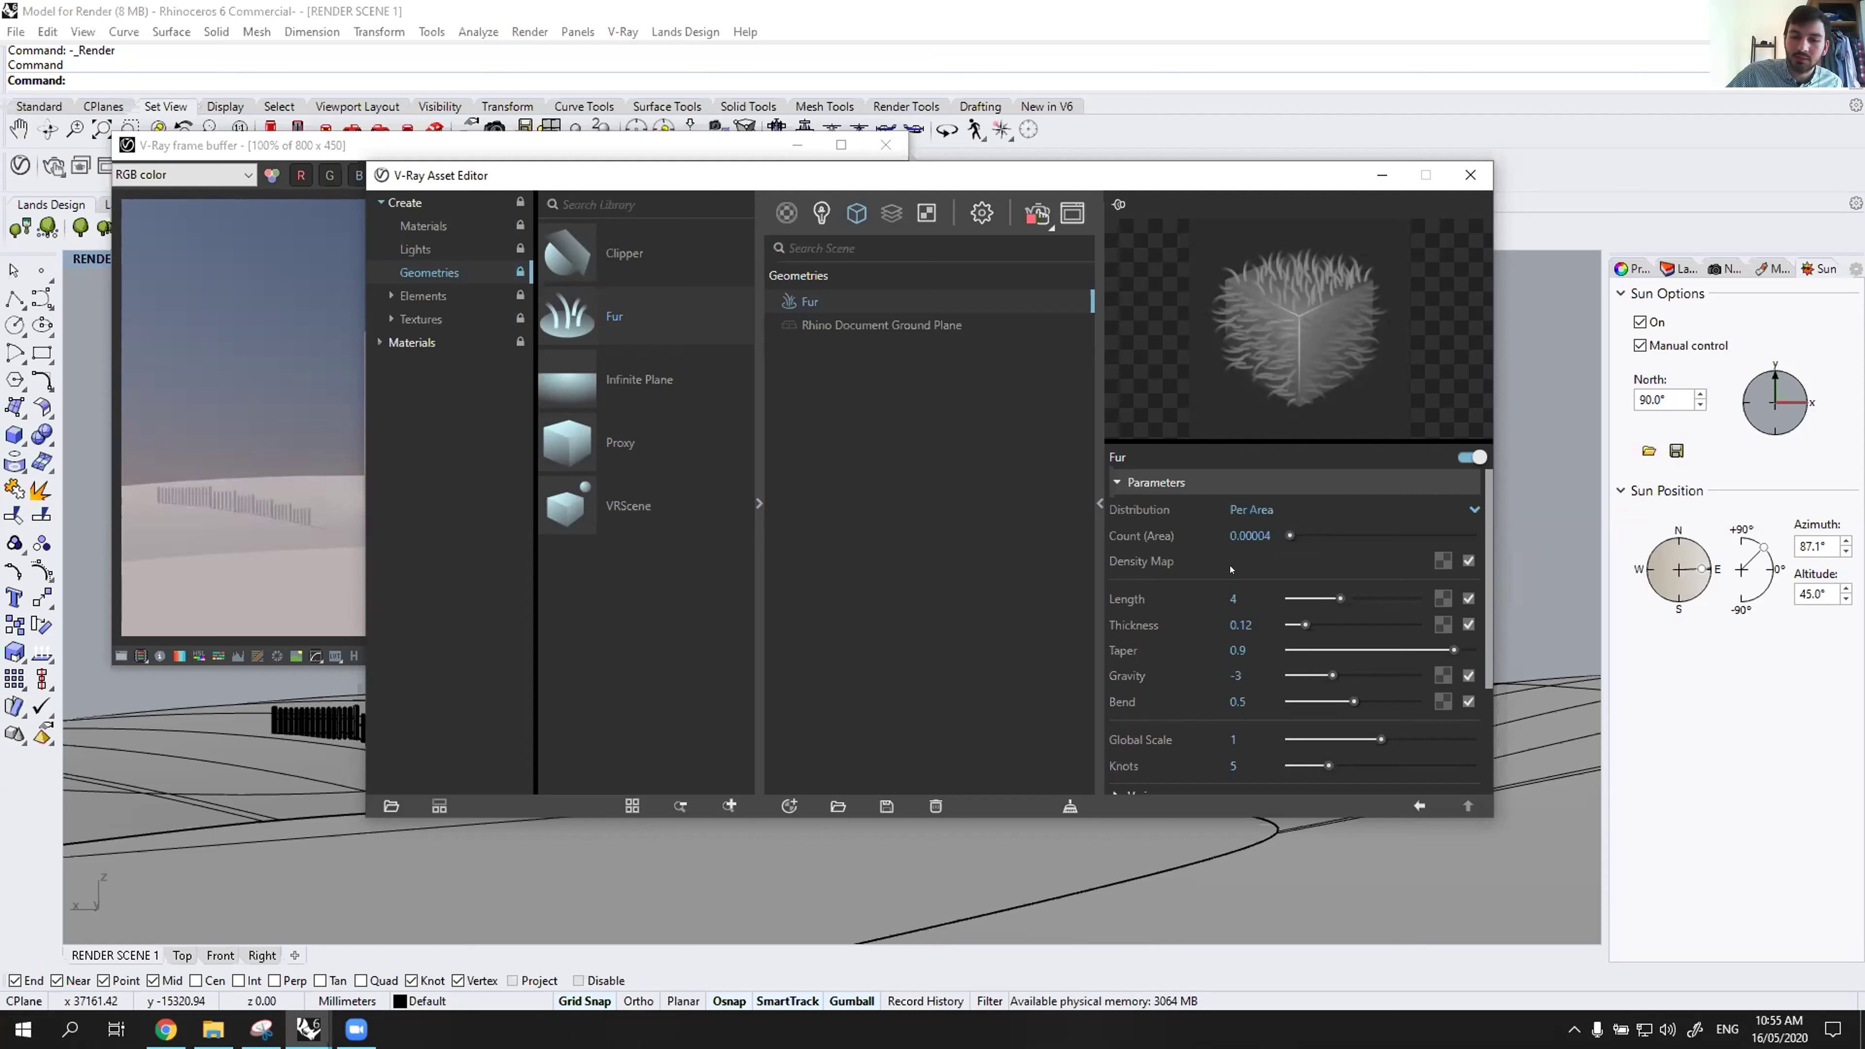
Set the Fur's length to 800 and its thickness to 20.
click(1237, 599)
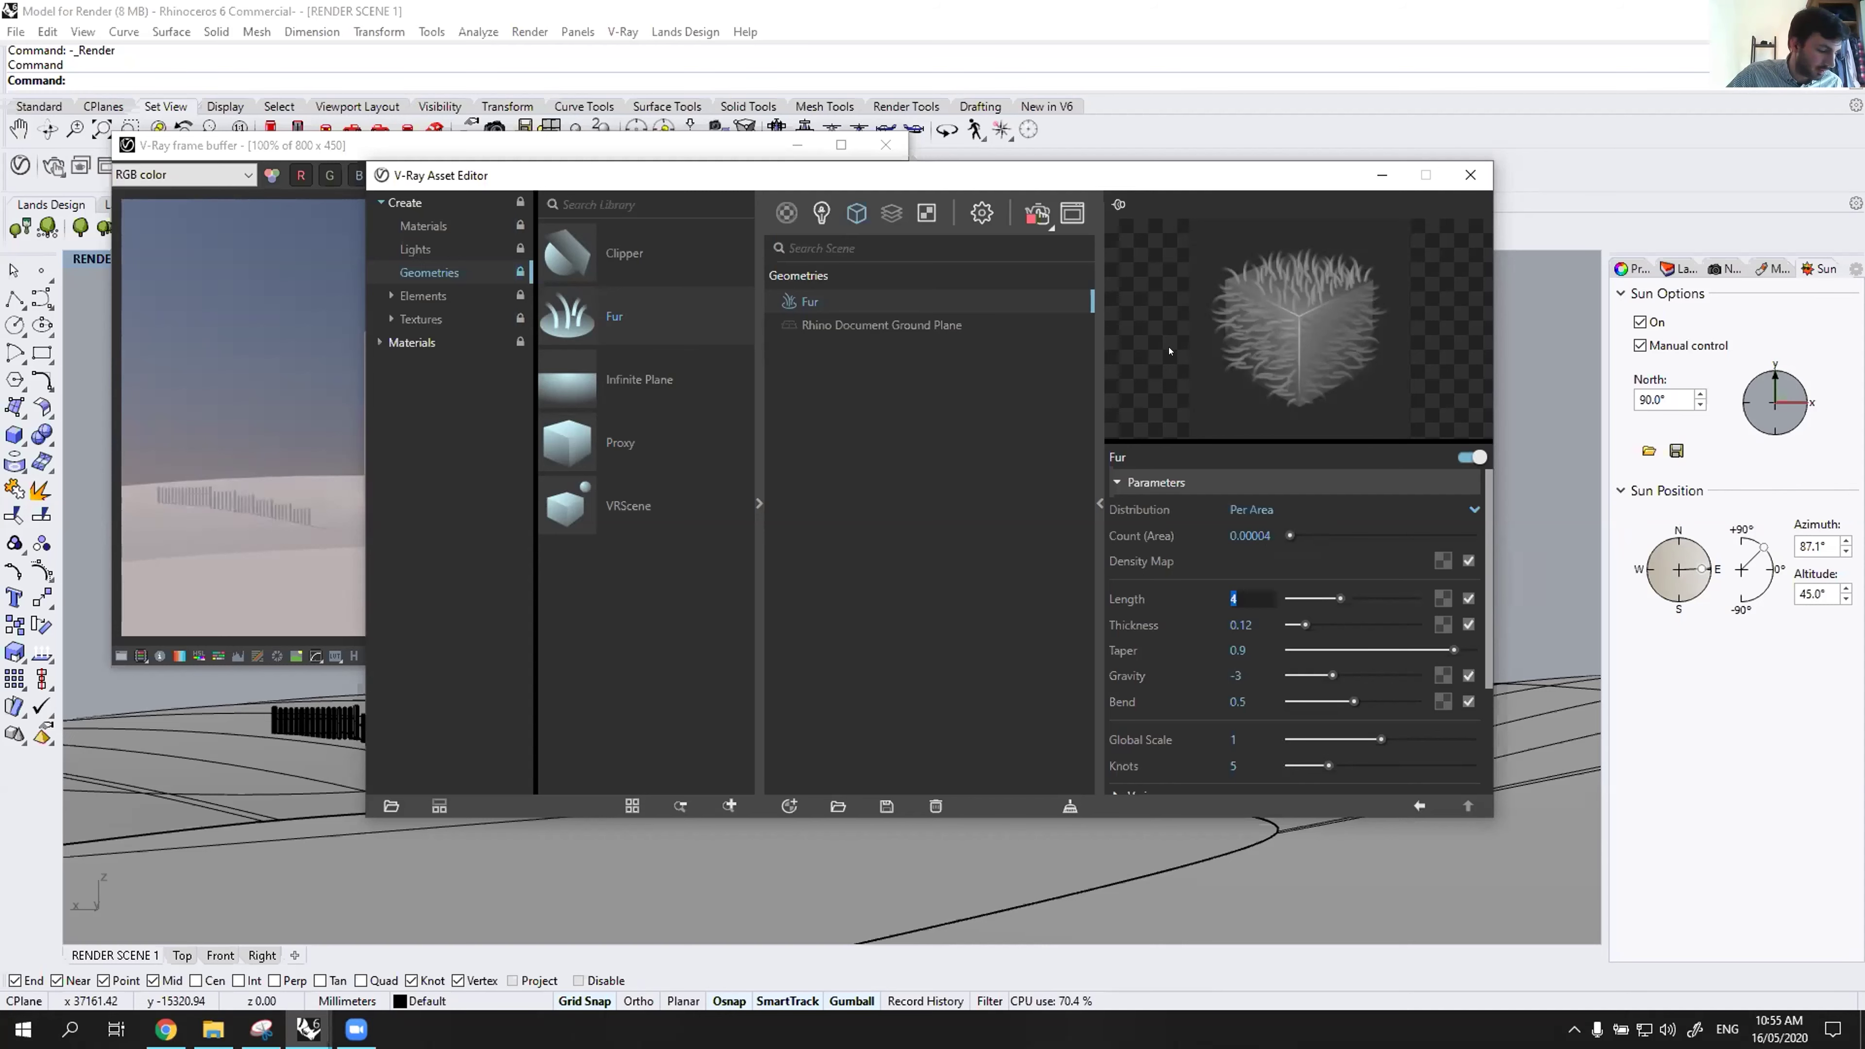
text(8)
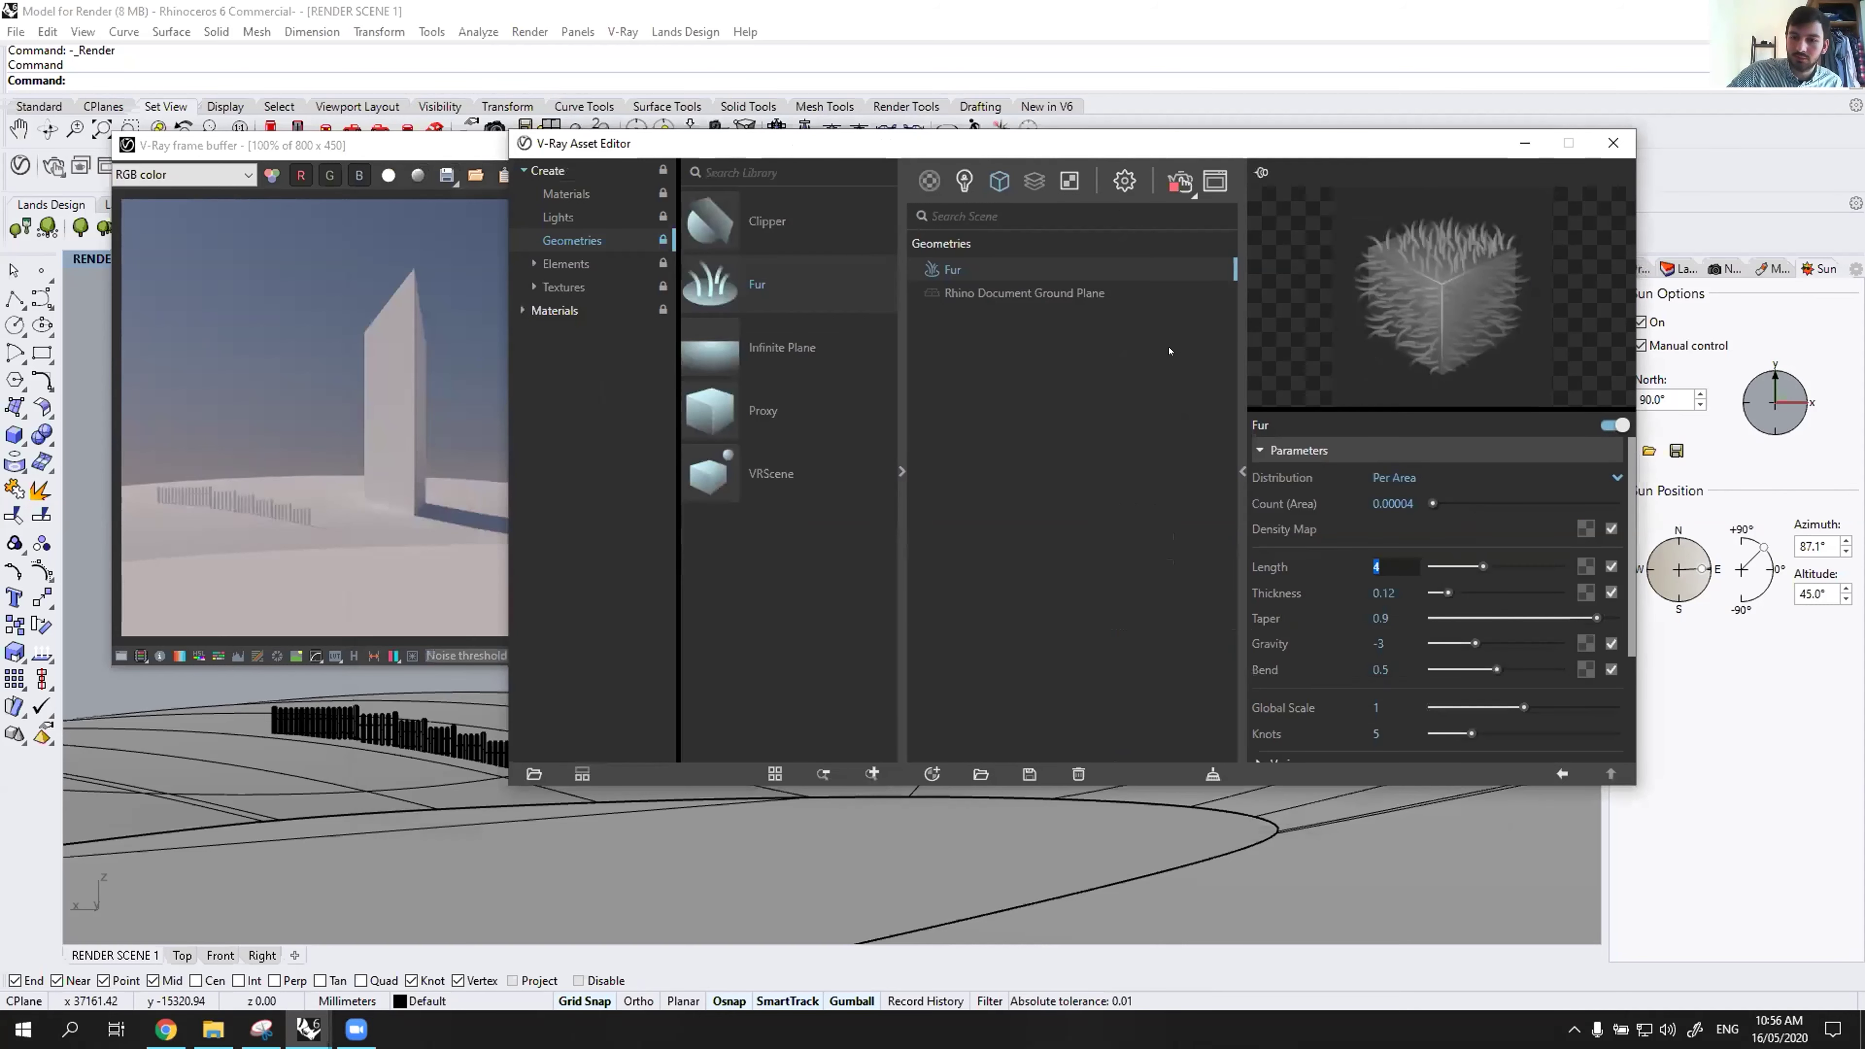
text(00)
key(Return)
key(Tab)
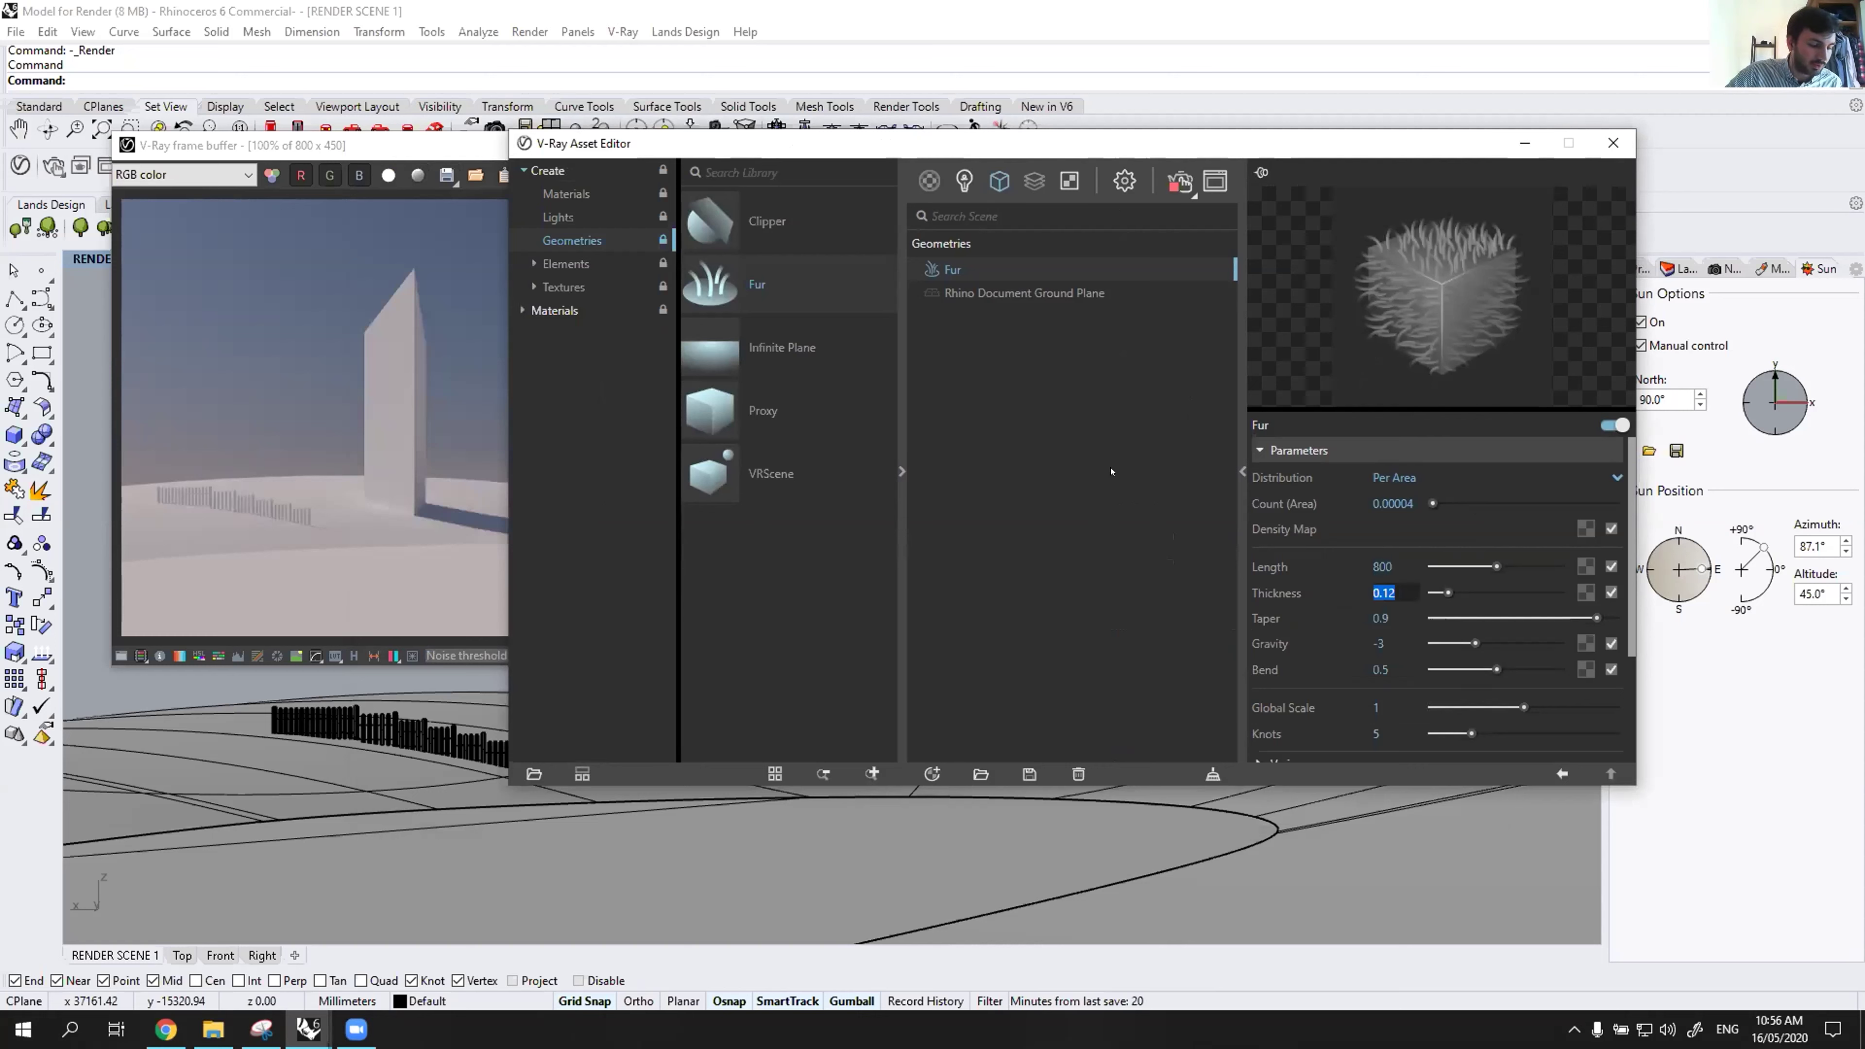
text(20)
key(Return)
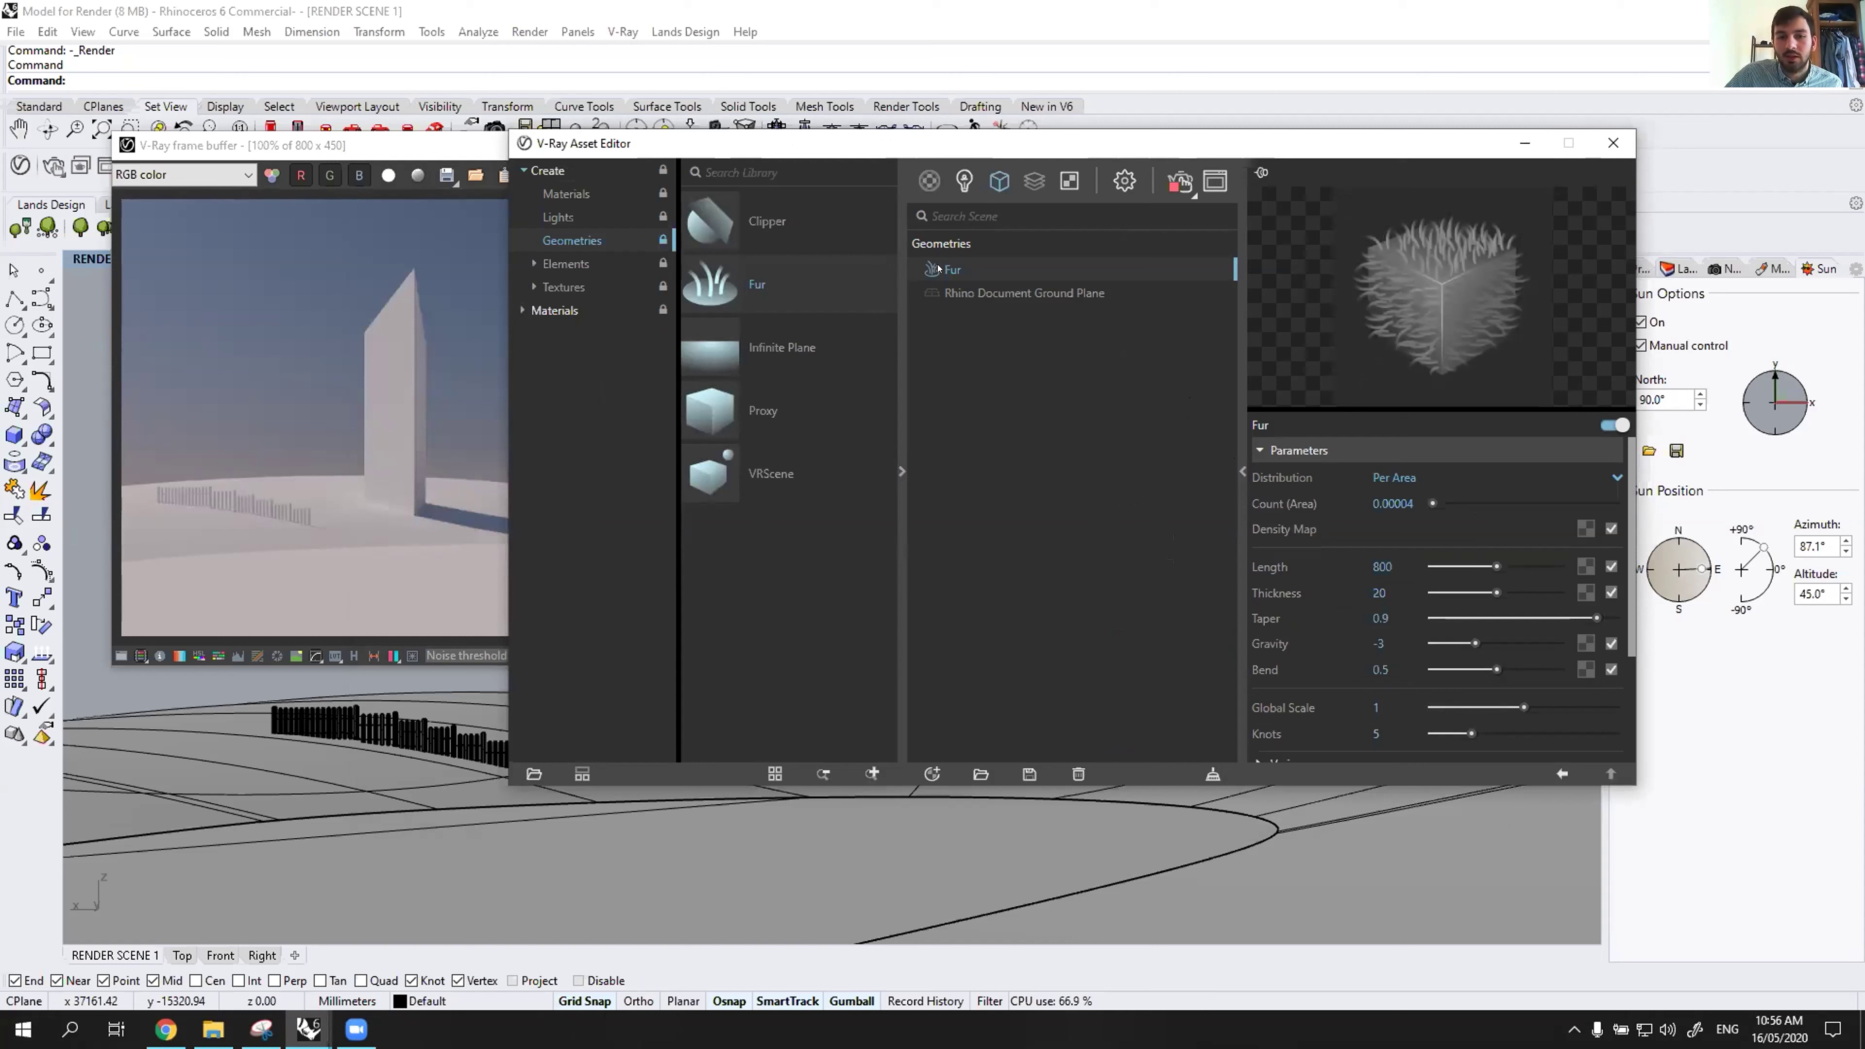
Select the terrain surface in the RENDER SCENE 1 view and show its V-Ray object properties.
click(255, 767)
key(Escape)
click(235, 766)
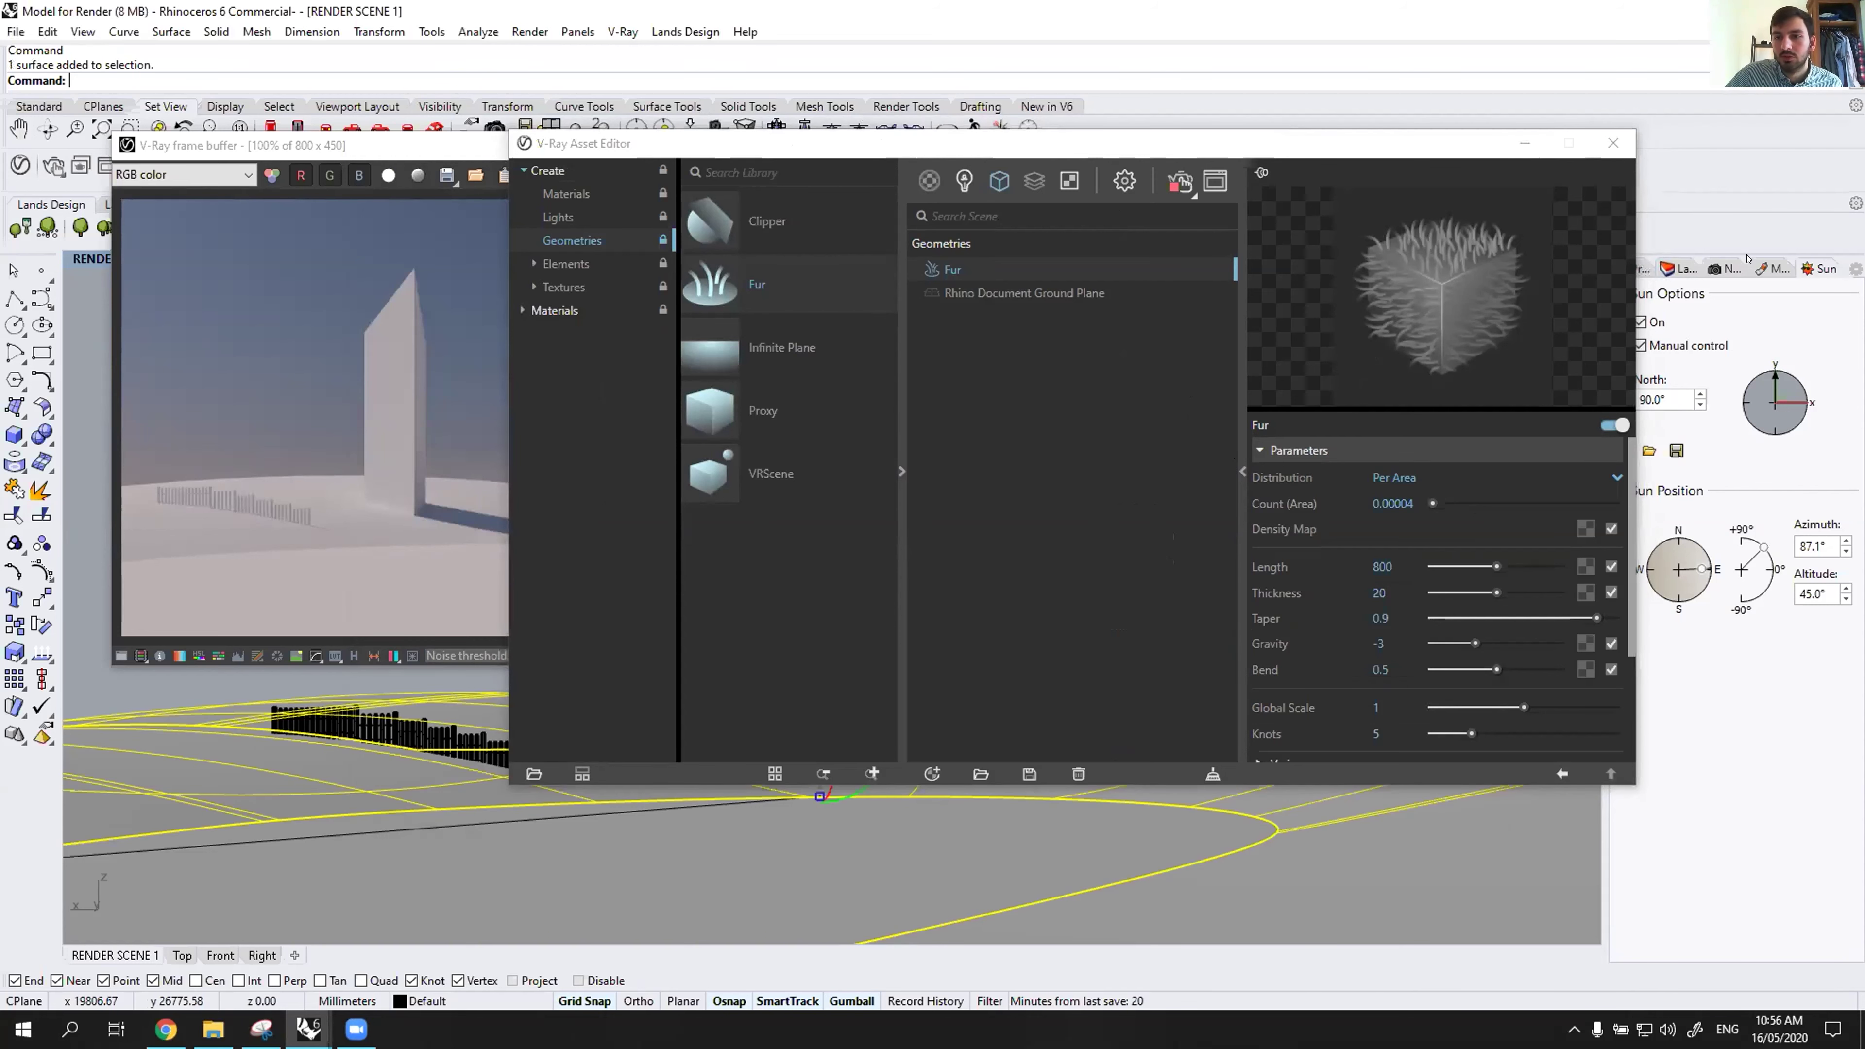
drag(1439, 143, 1138, 142)
click(1634, 269)
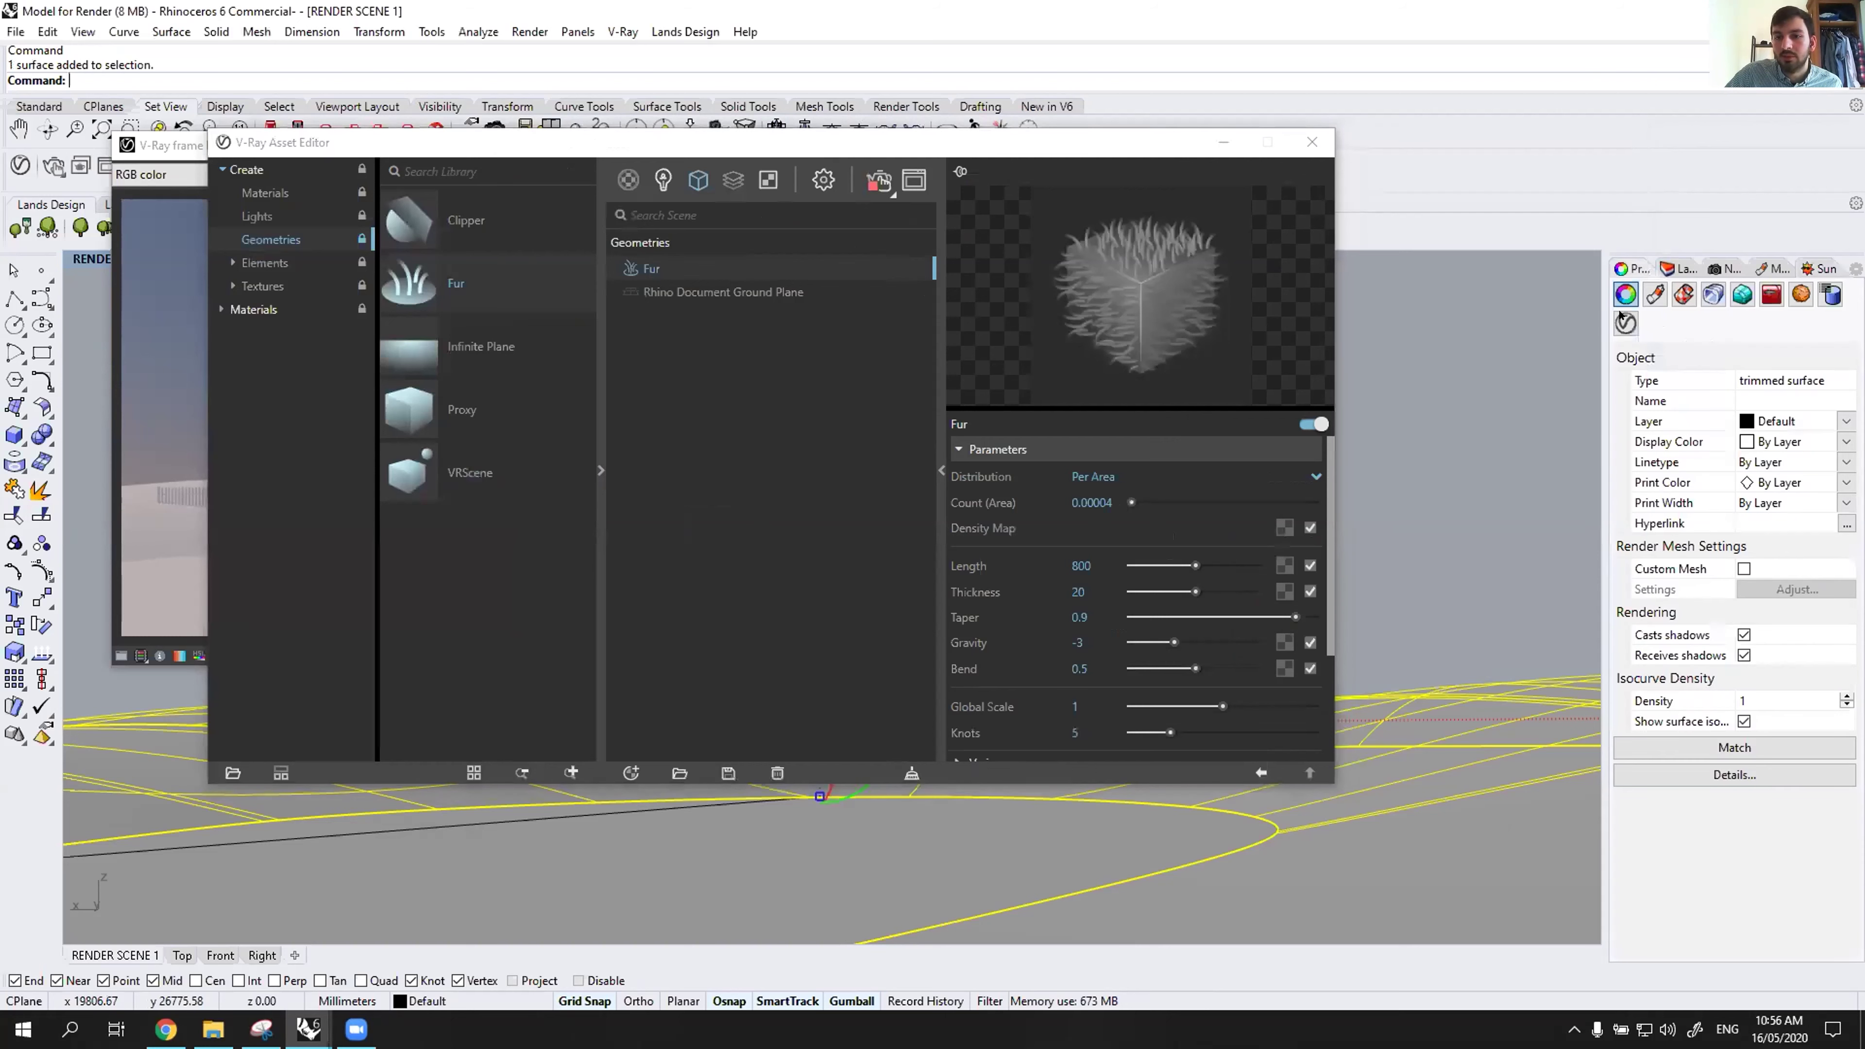
click(1626, 324)
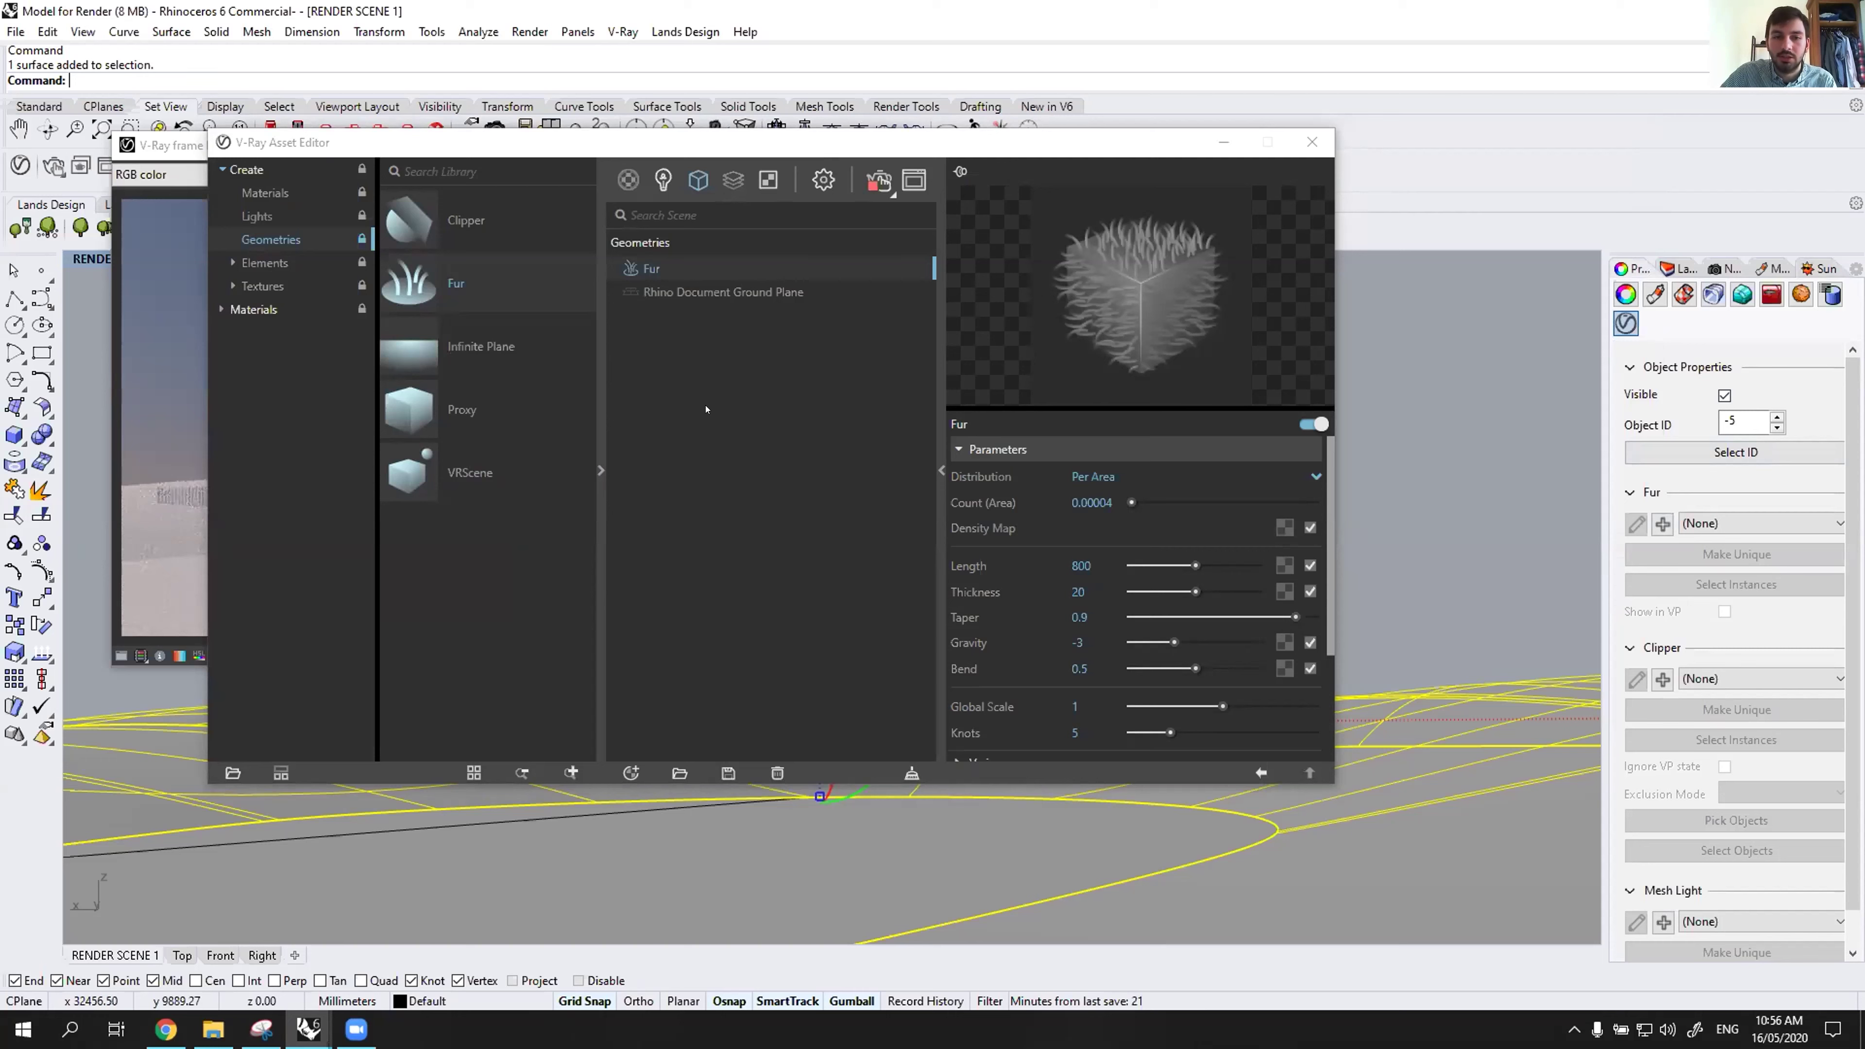
Rename the Fur asset as "Fur for Grass".
right_click(656, 271)
click(609, 259)
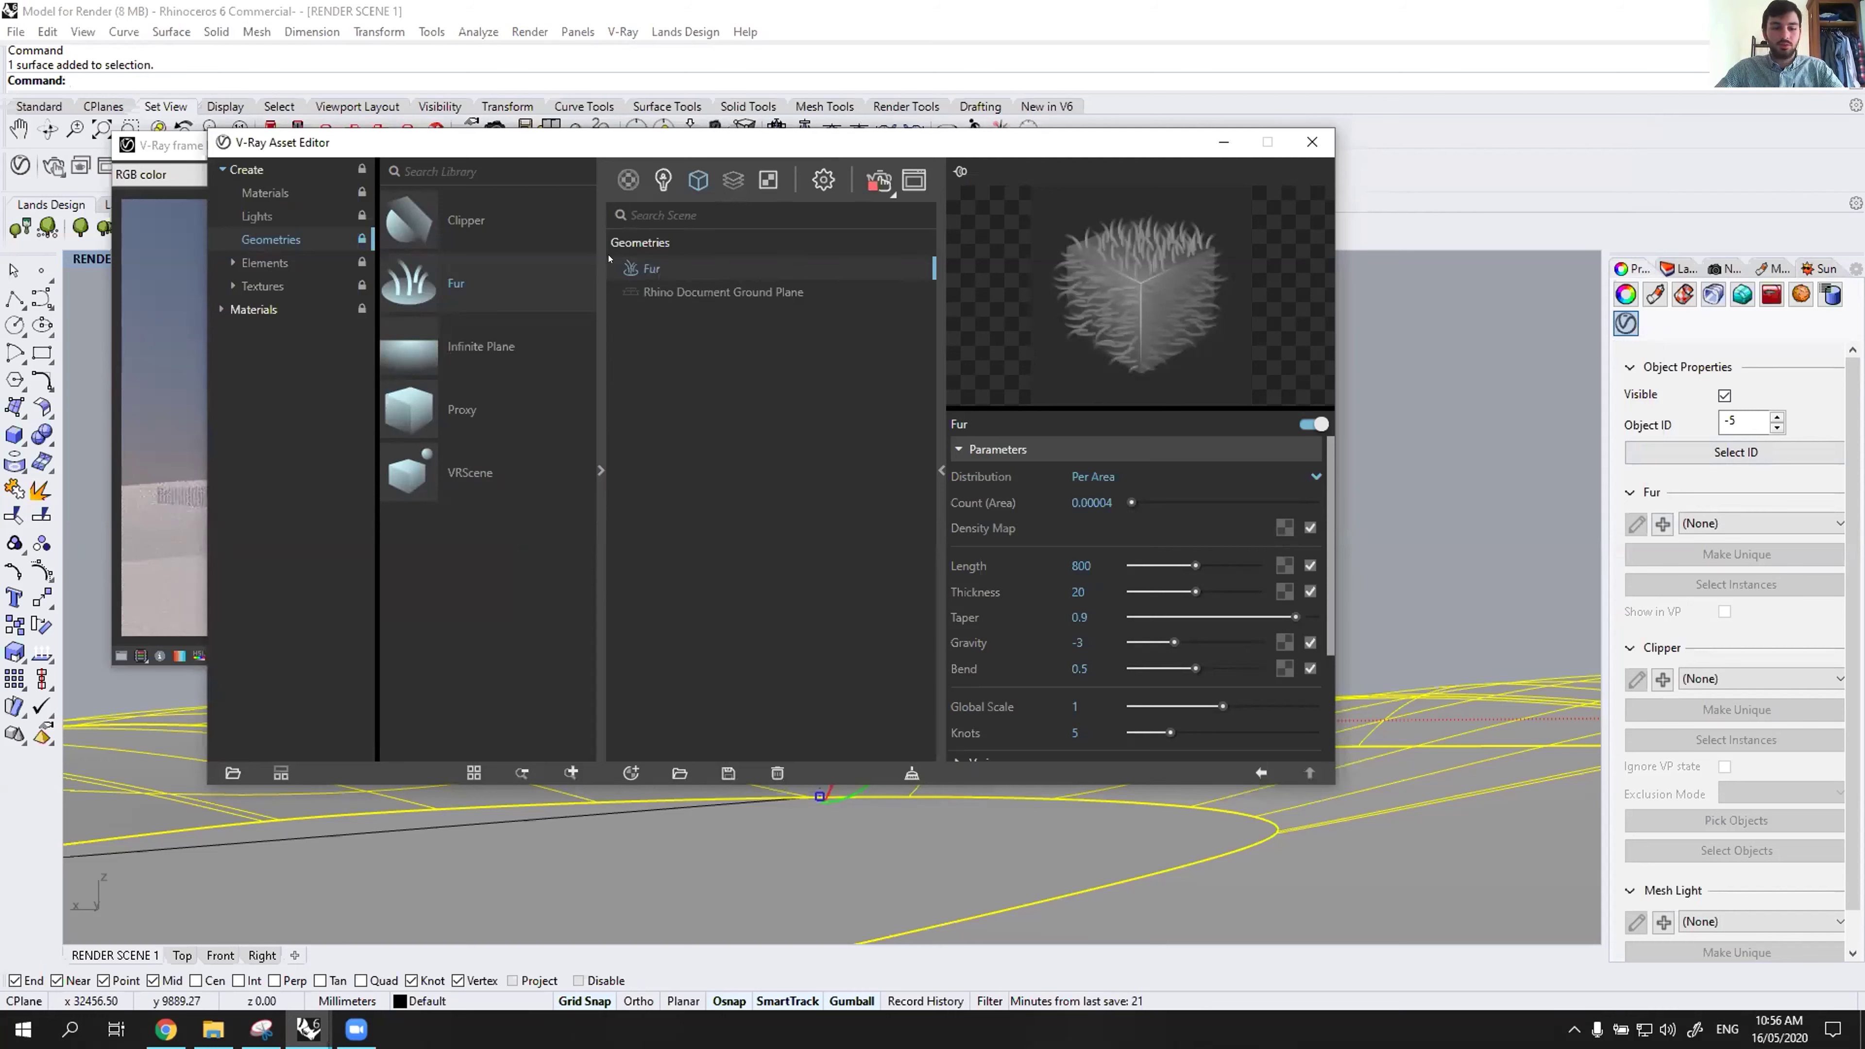
text(fur for Gras)
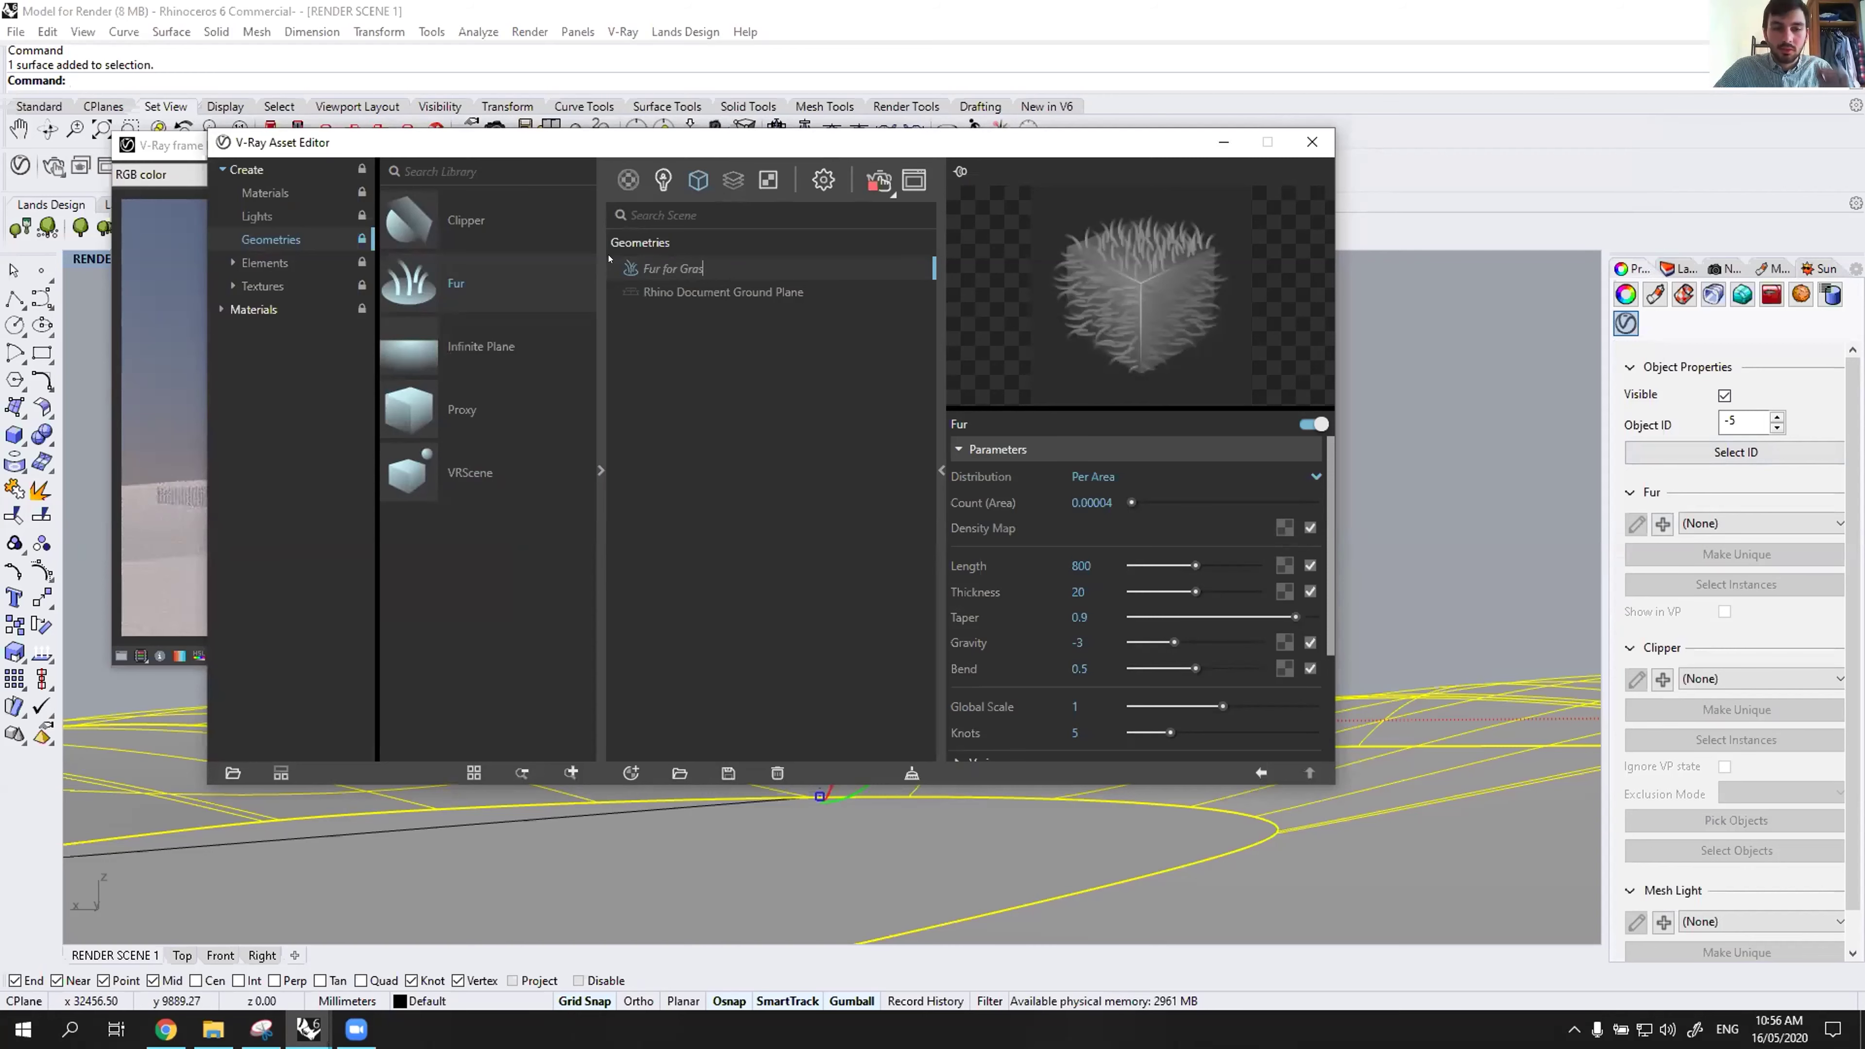
text(s)
key(Return)
Assign Fur for Grass to the terrain surface in its V-Ray properties and check the grass in the render.
click(110, 833)
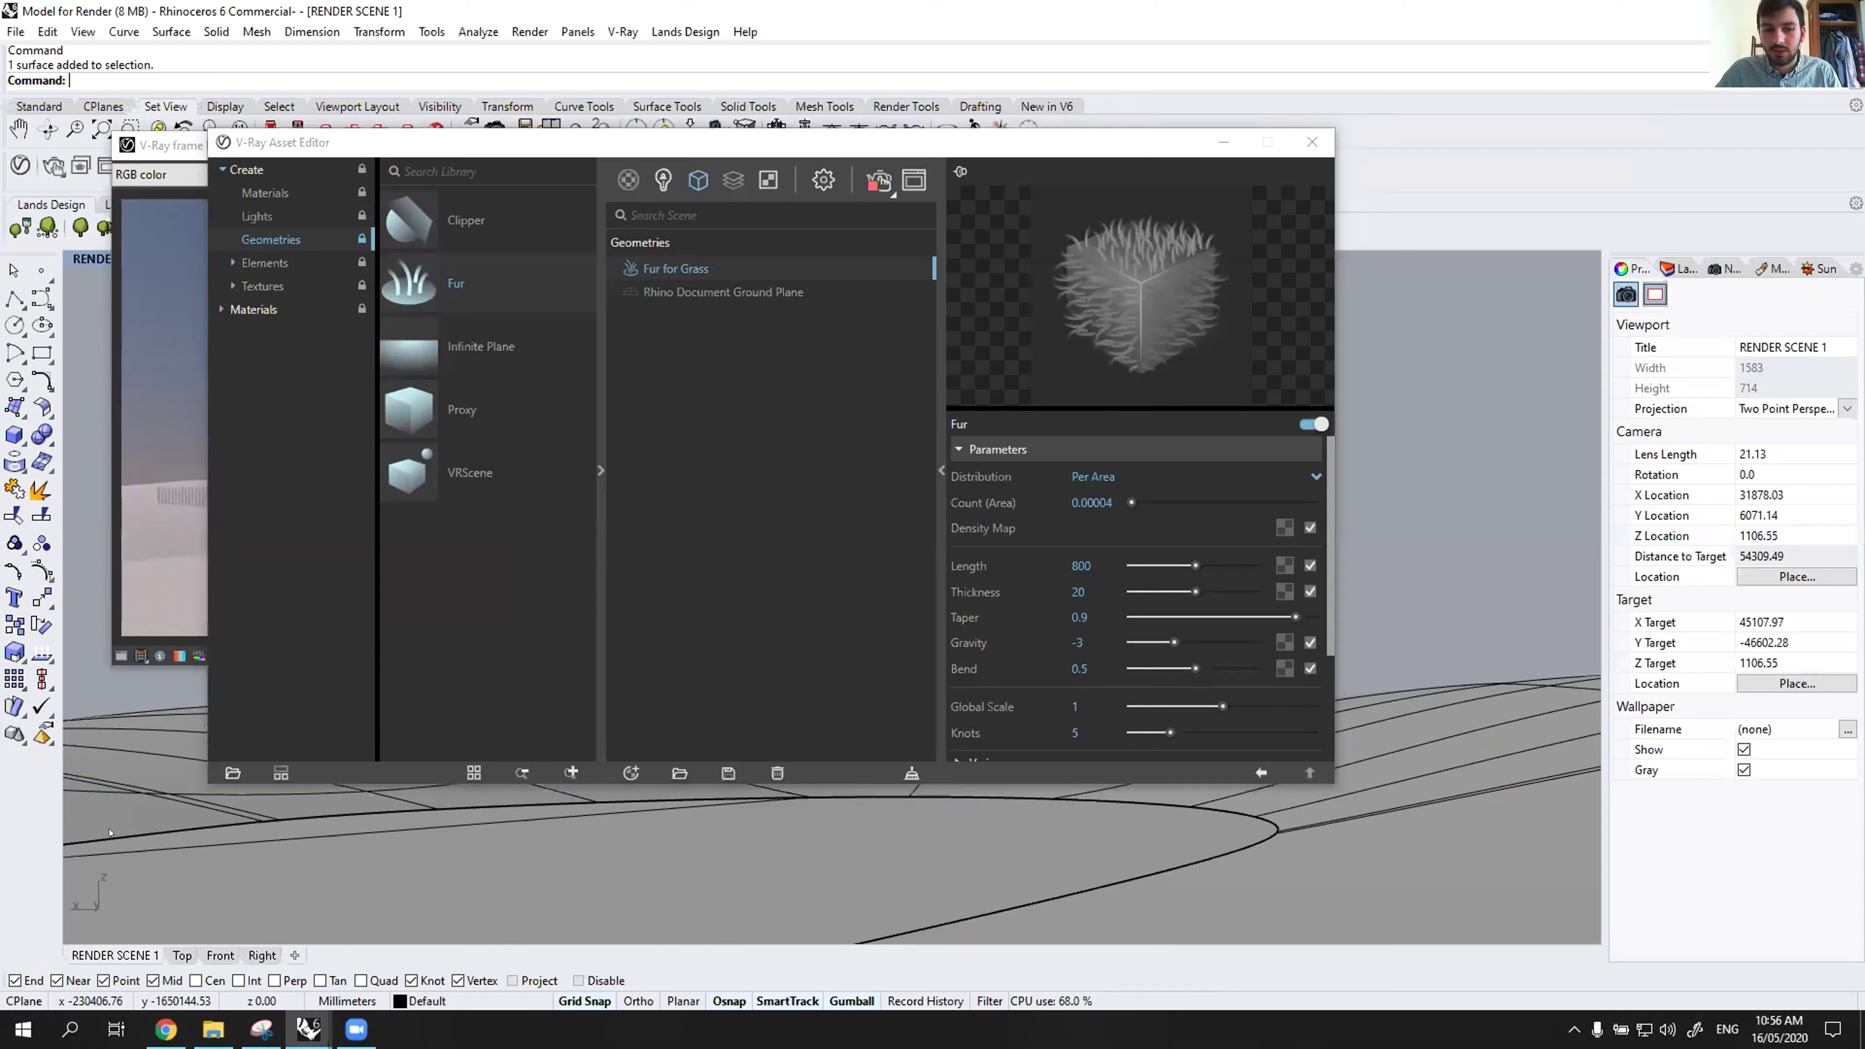
click(1577, 831)
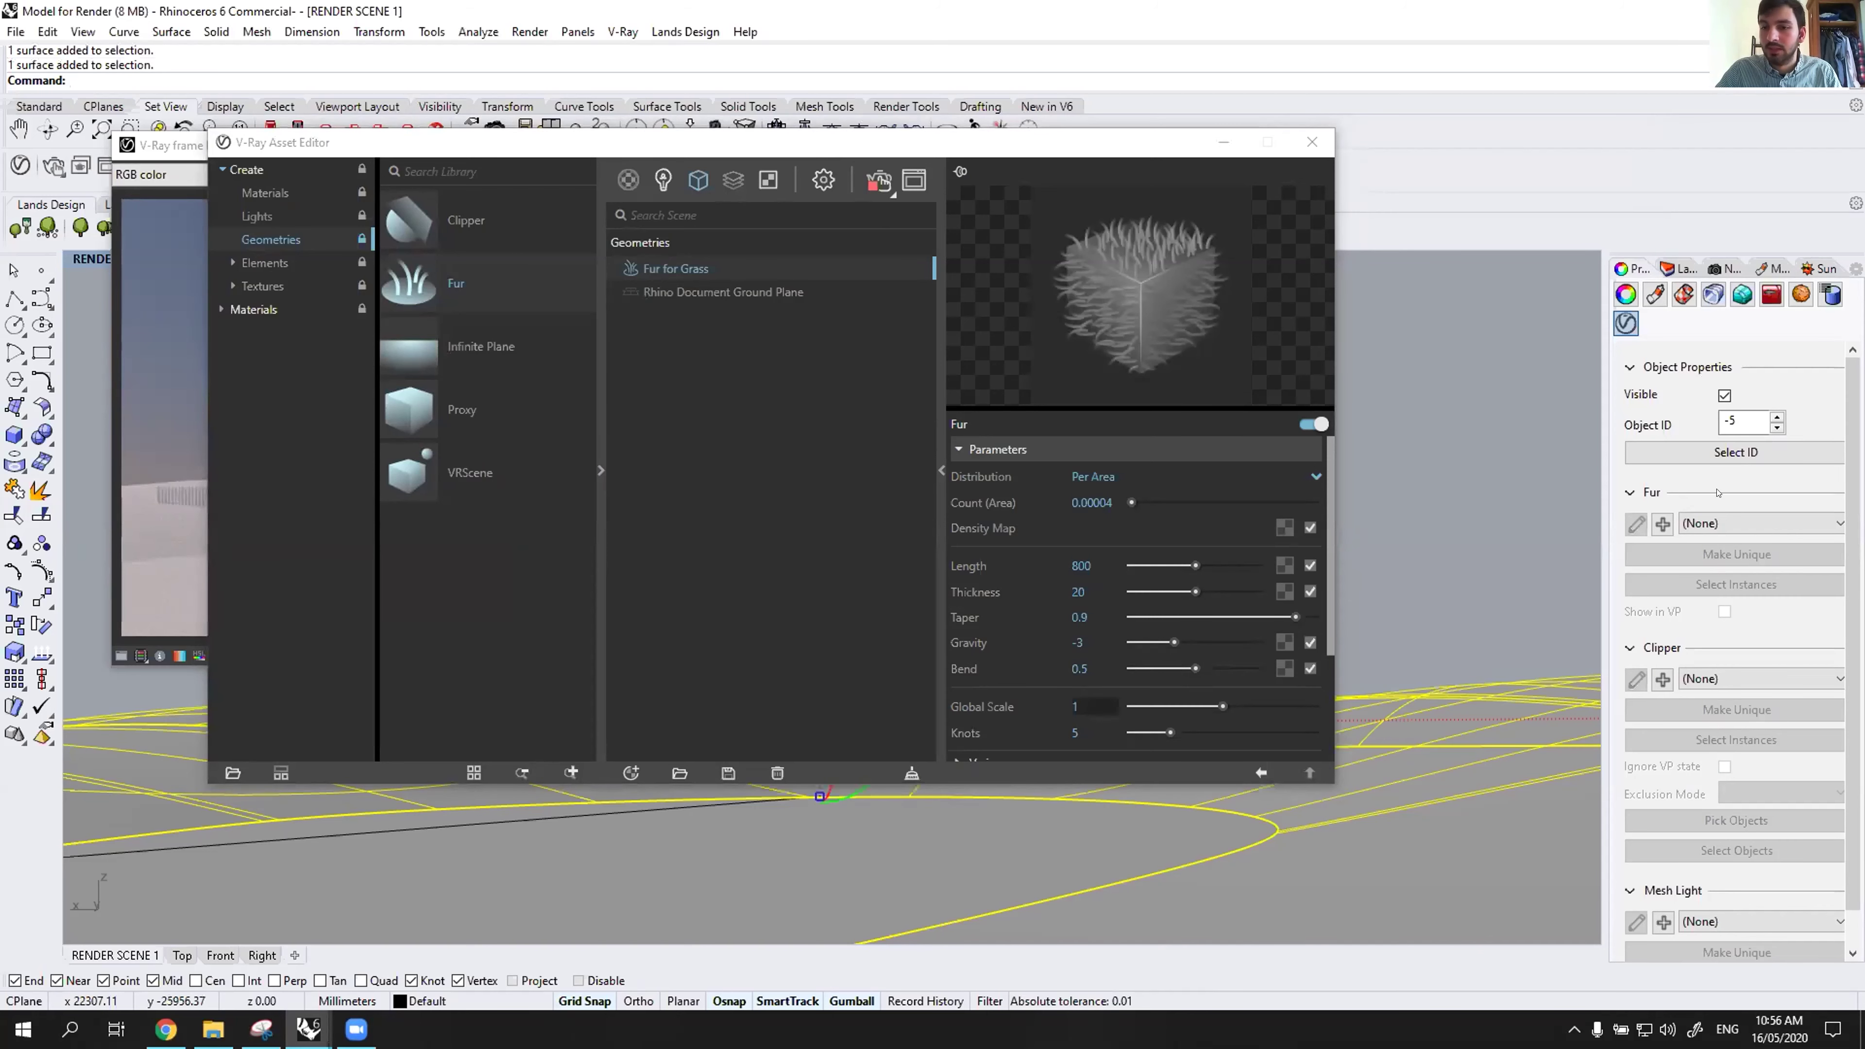
click(1727, 523)
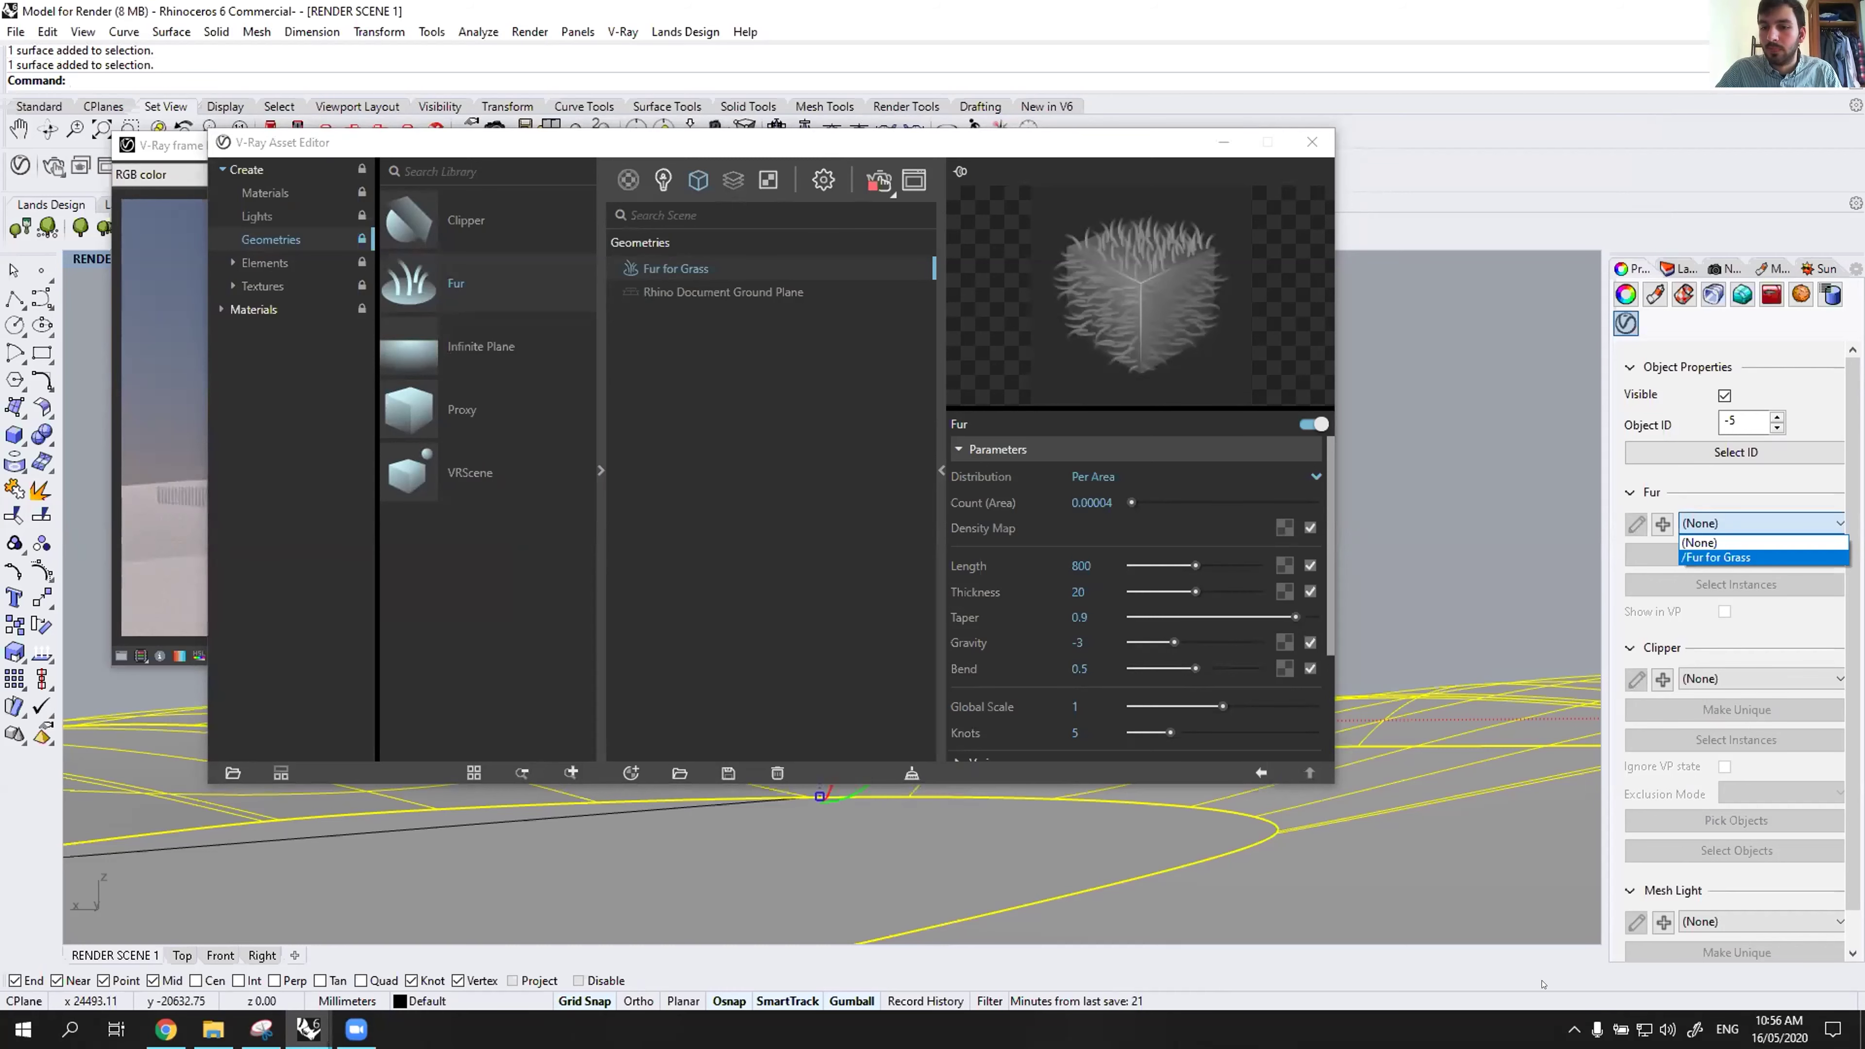
key(Return)
click(1438, 737)
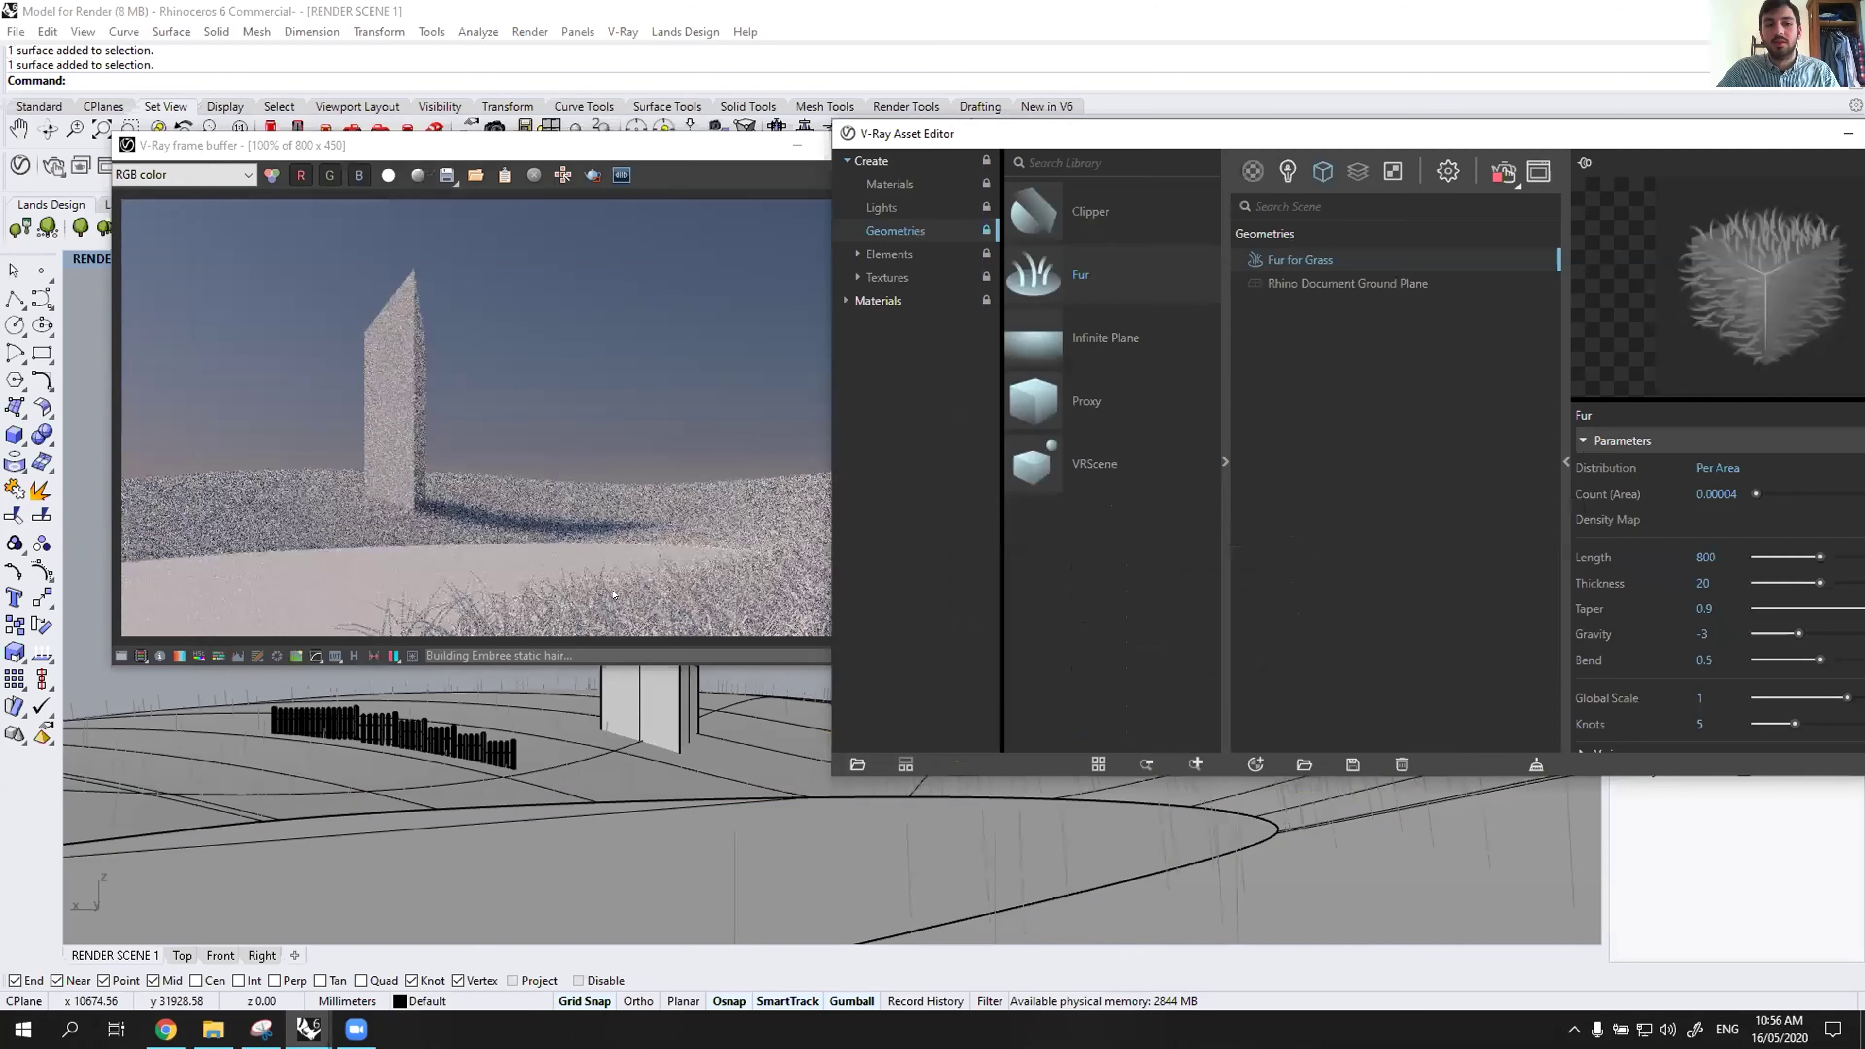
click(614, 595)
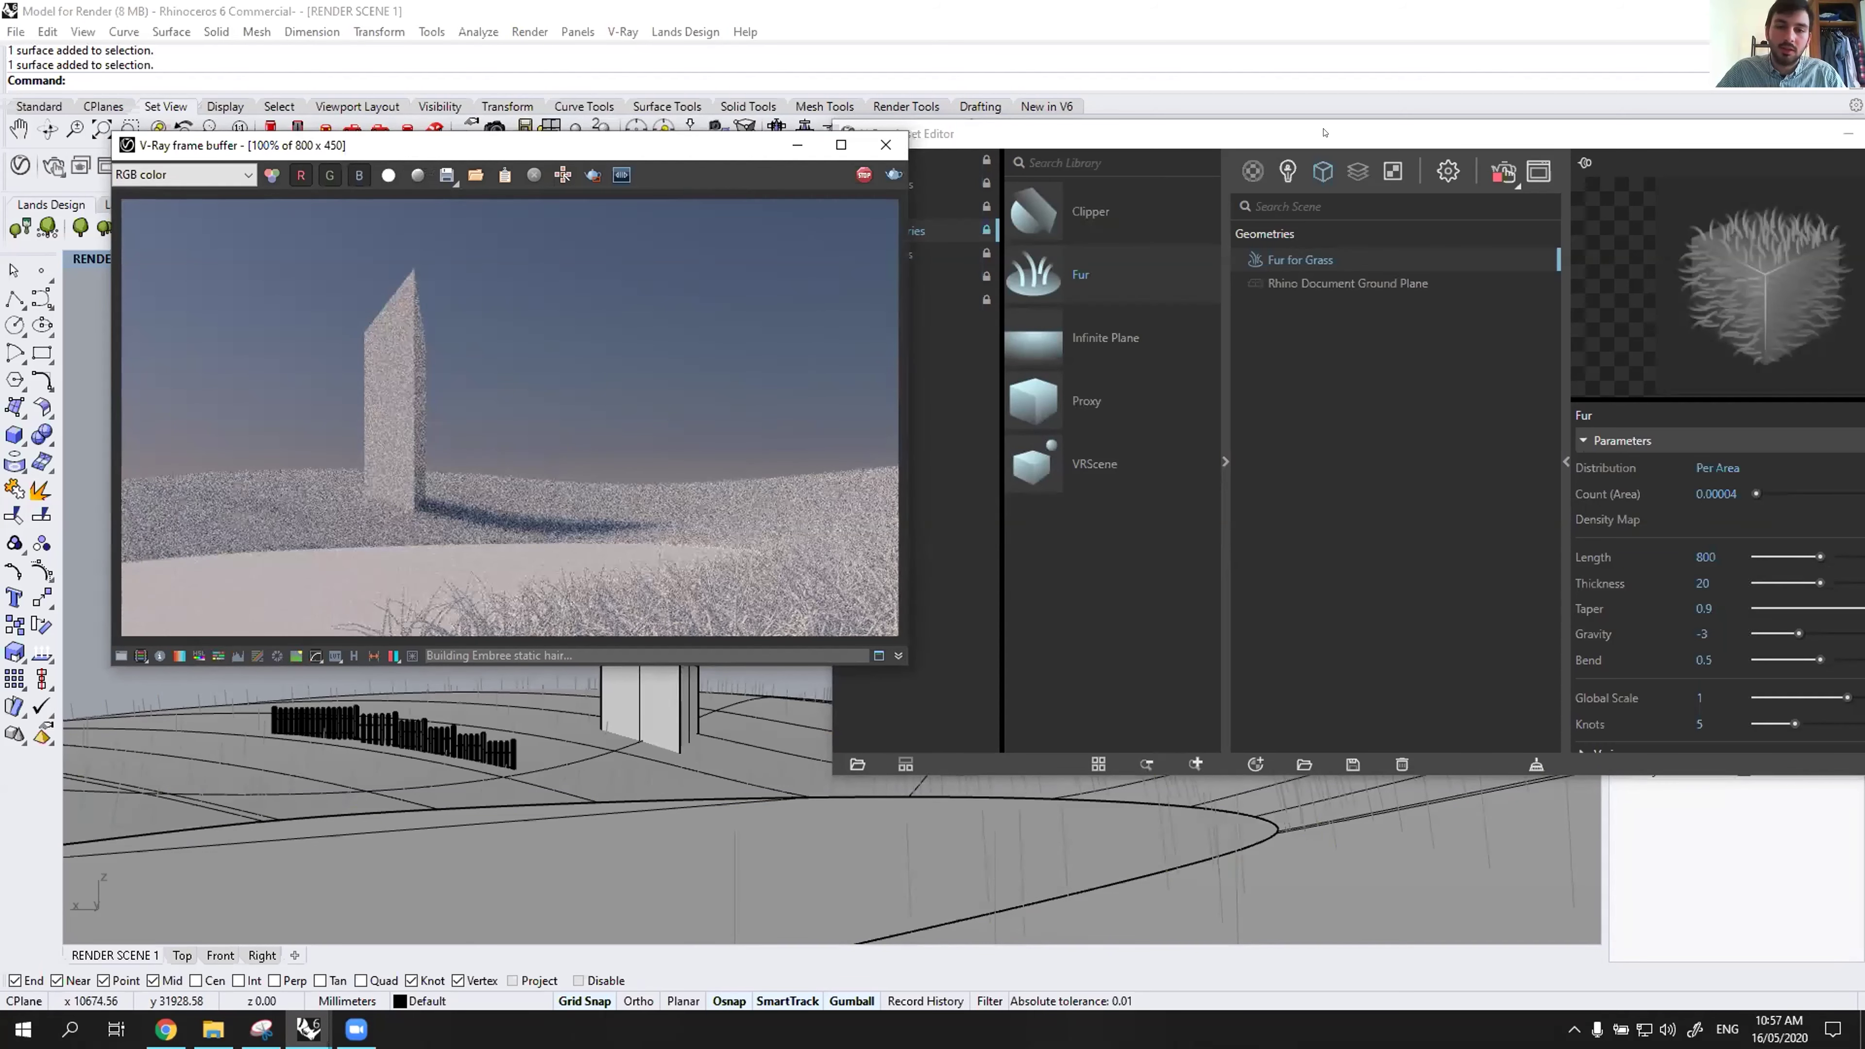
Try Fur for Grass gravity values of -2.3, -2, -3.2 and -1.7, comparing the grass in the render.
click(1016, 224)
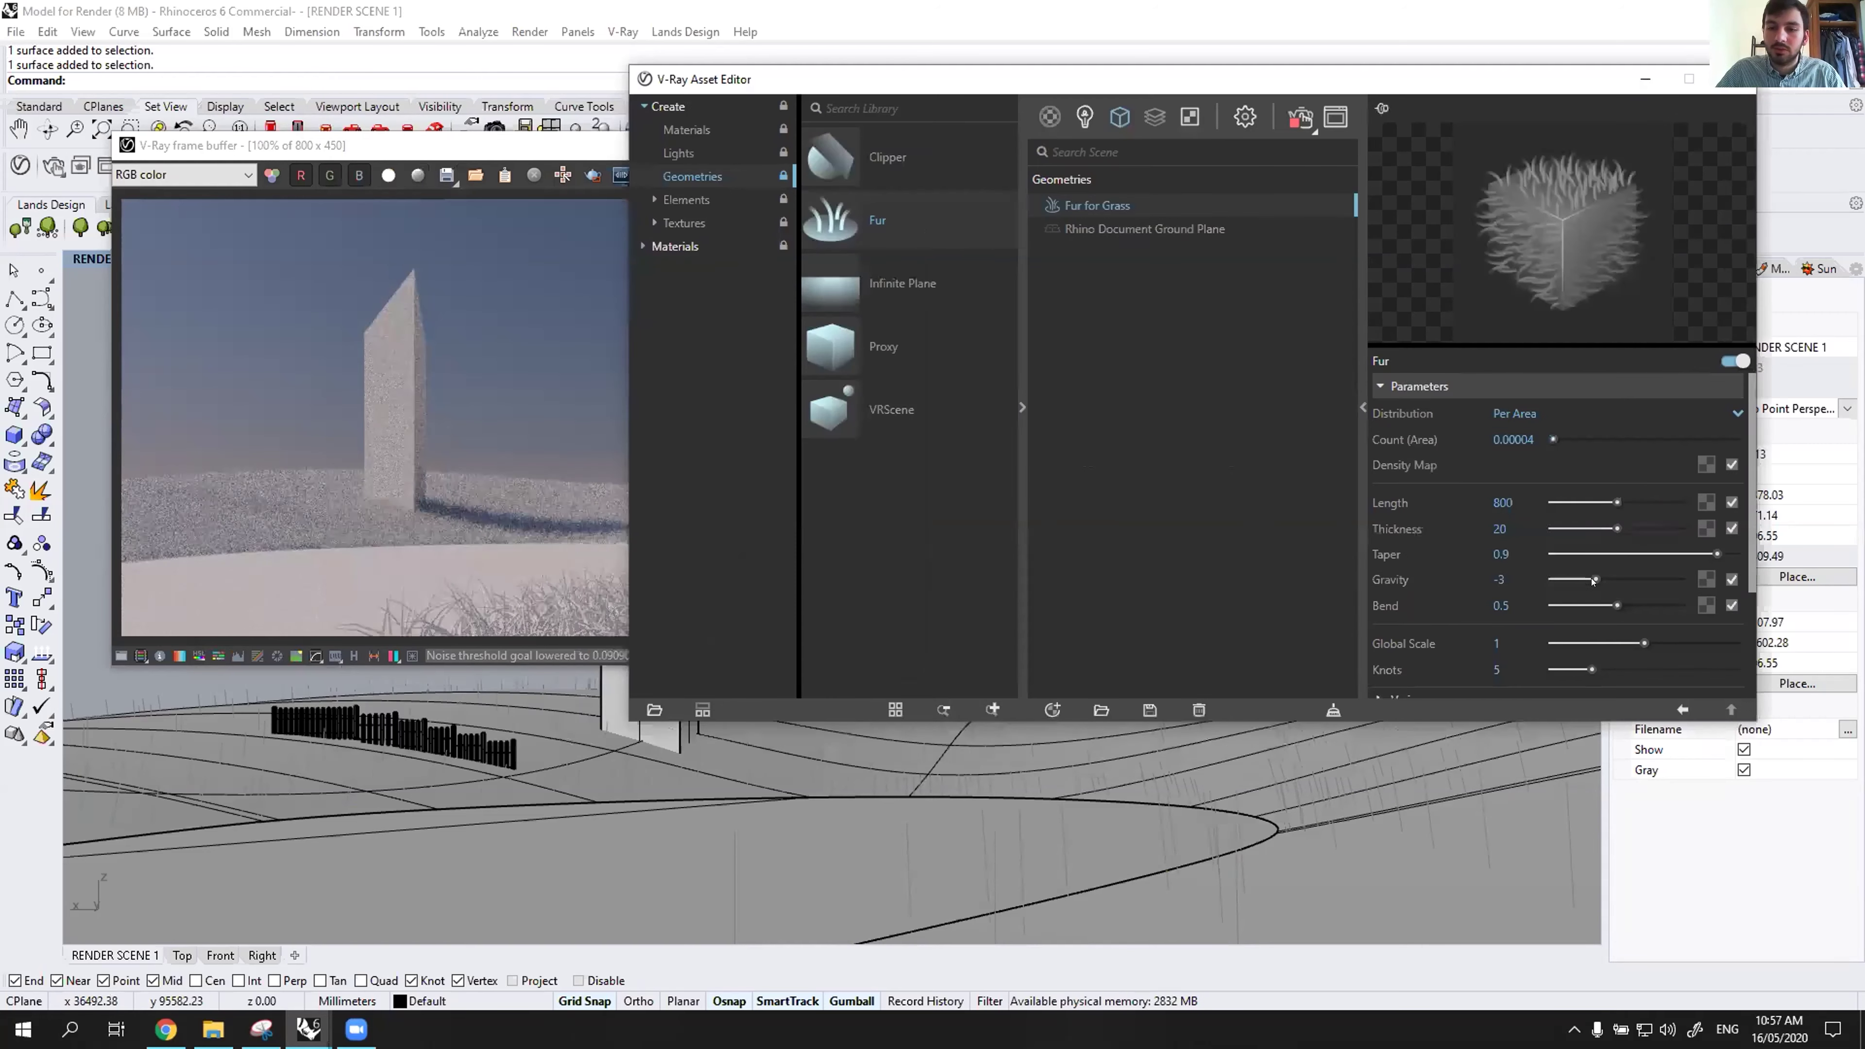
drag(1606, 580, 1618, 580)
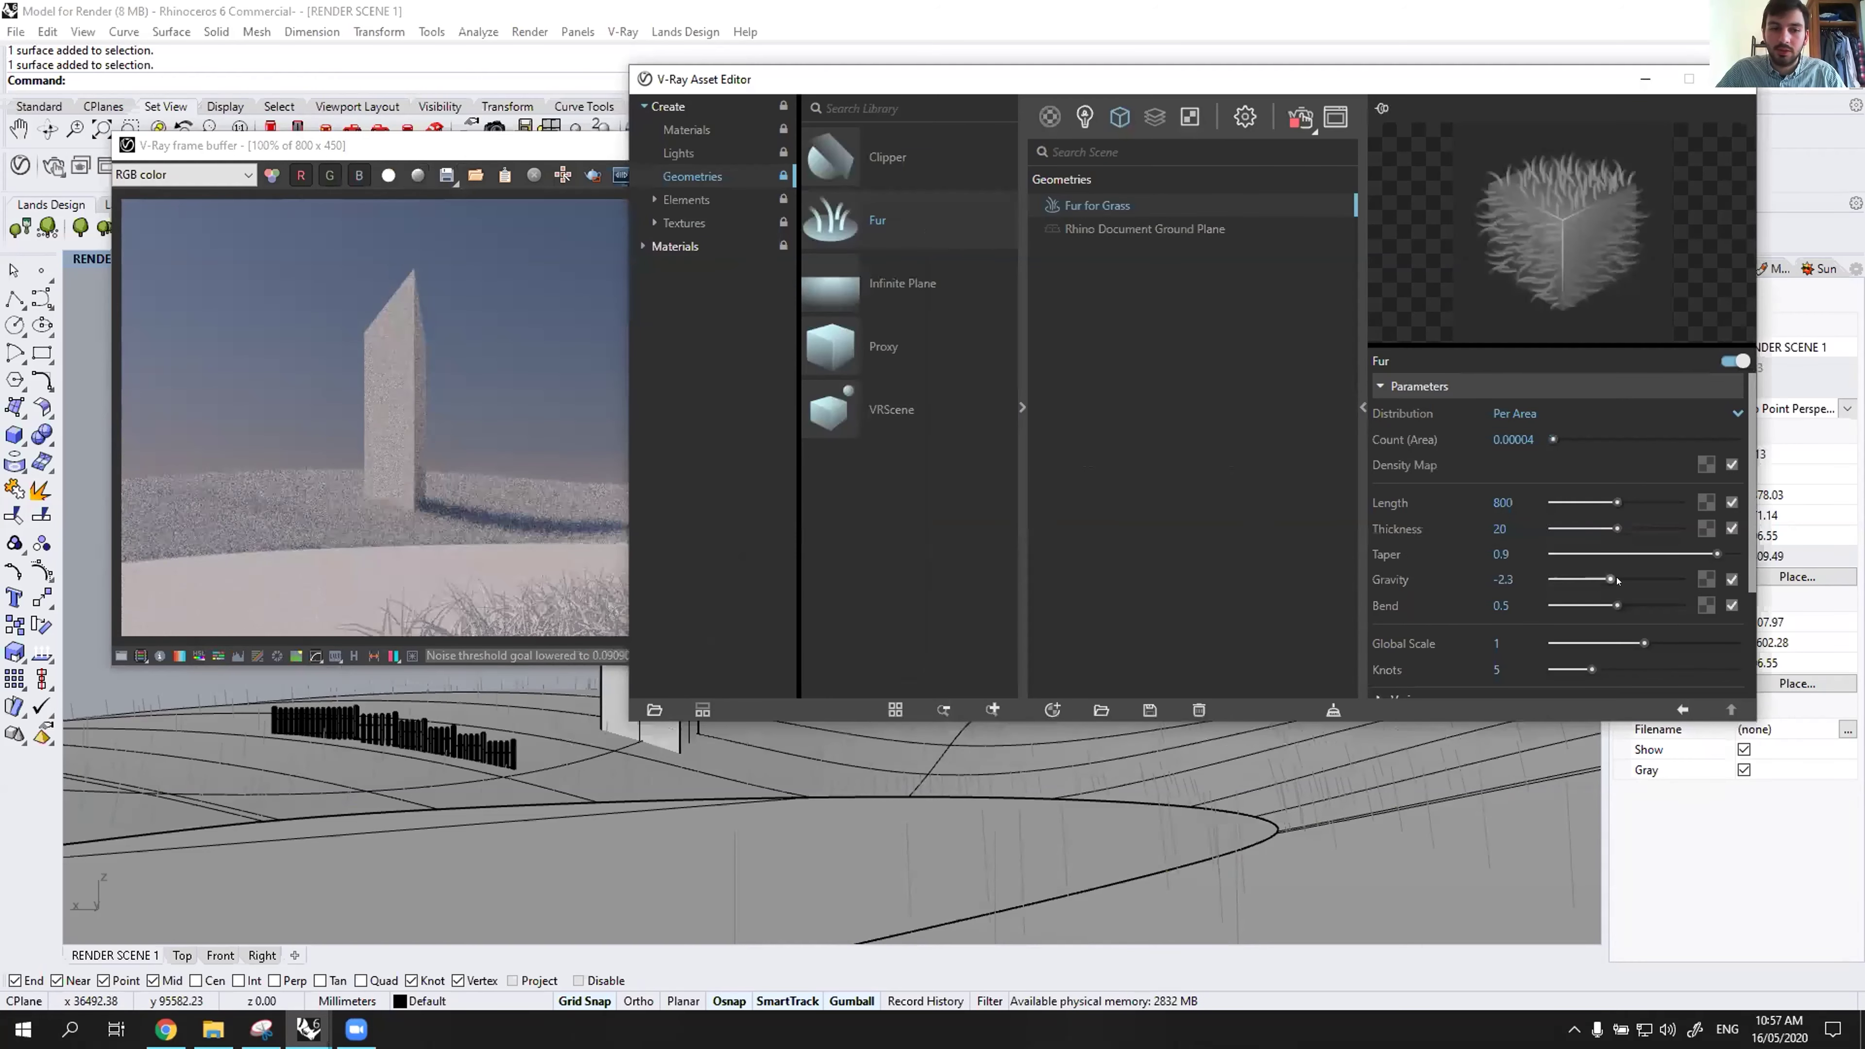
click(1618, 581)
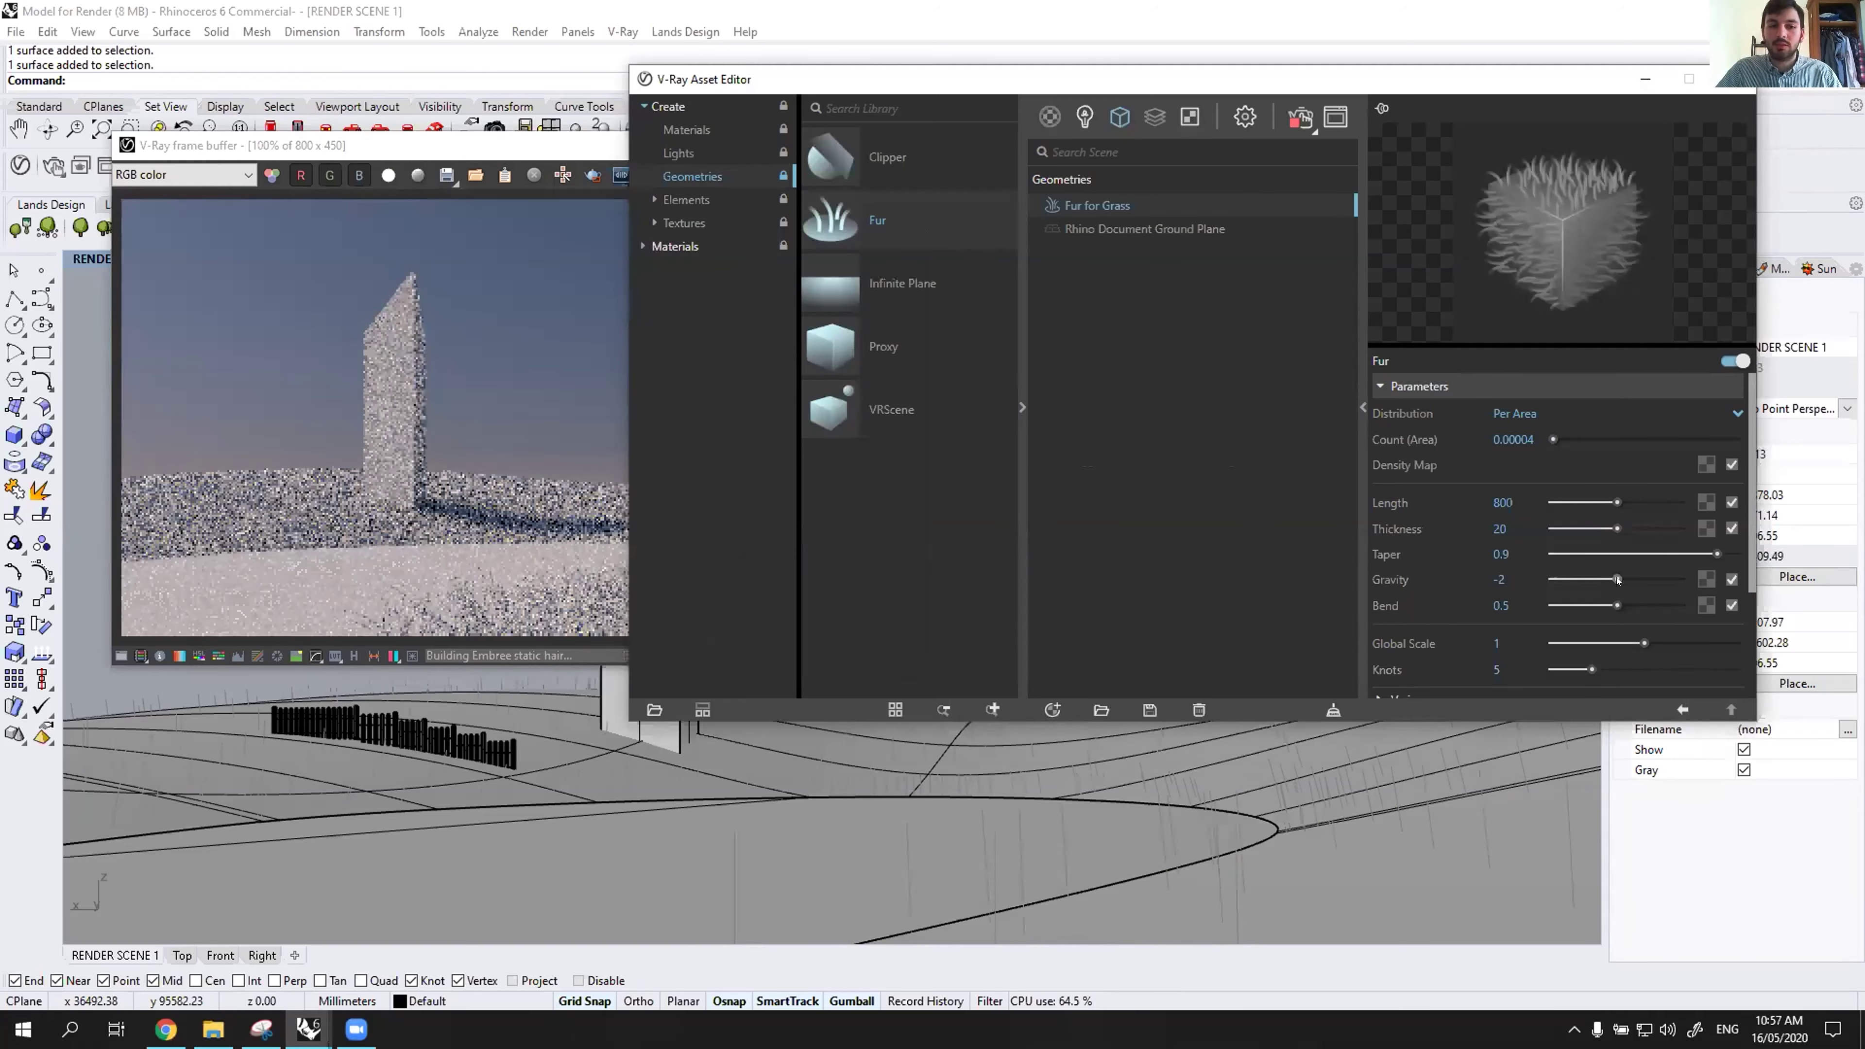
drag(1618, 580, 1606, 581)
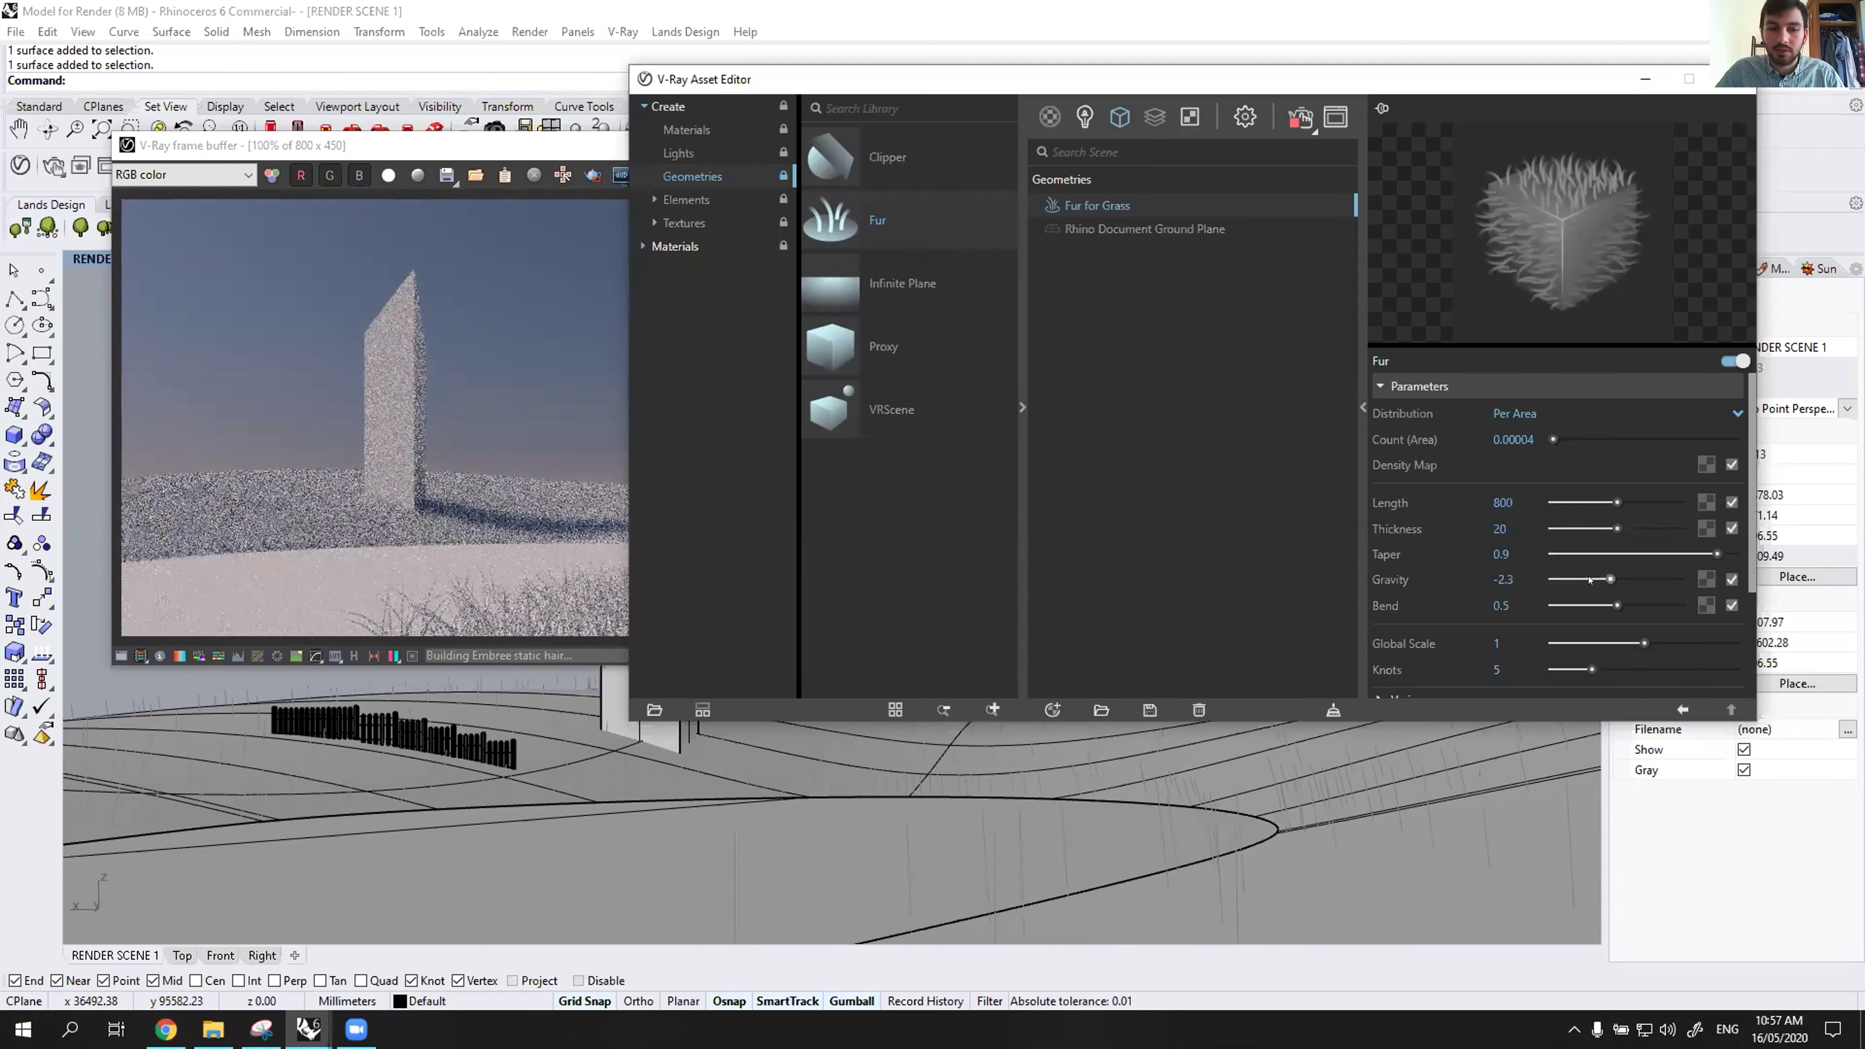
click(1590, 580)
click(1571, 581)
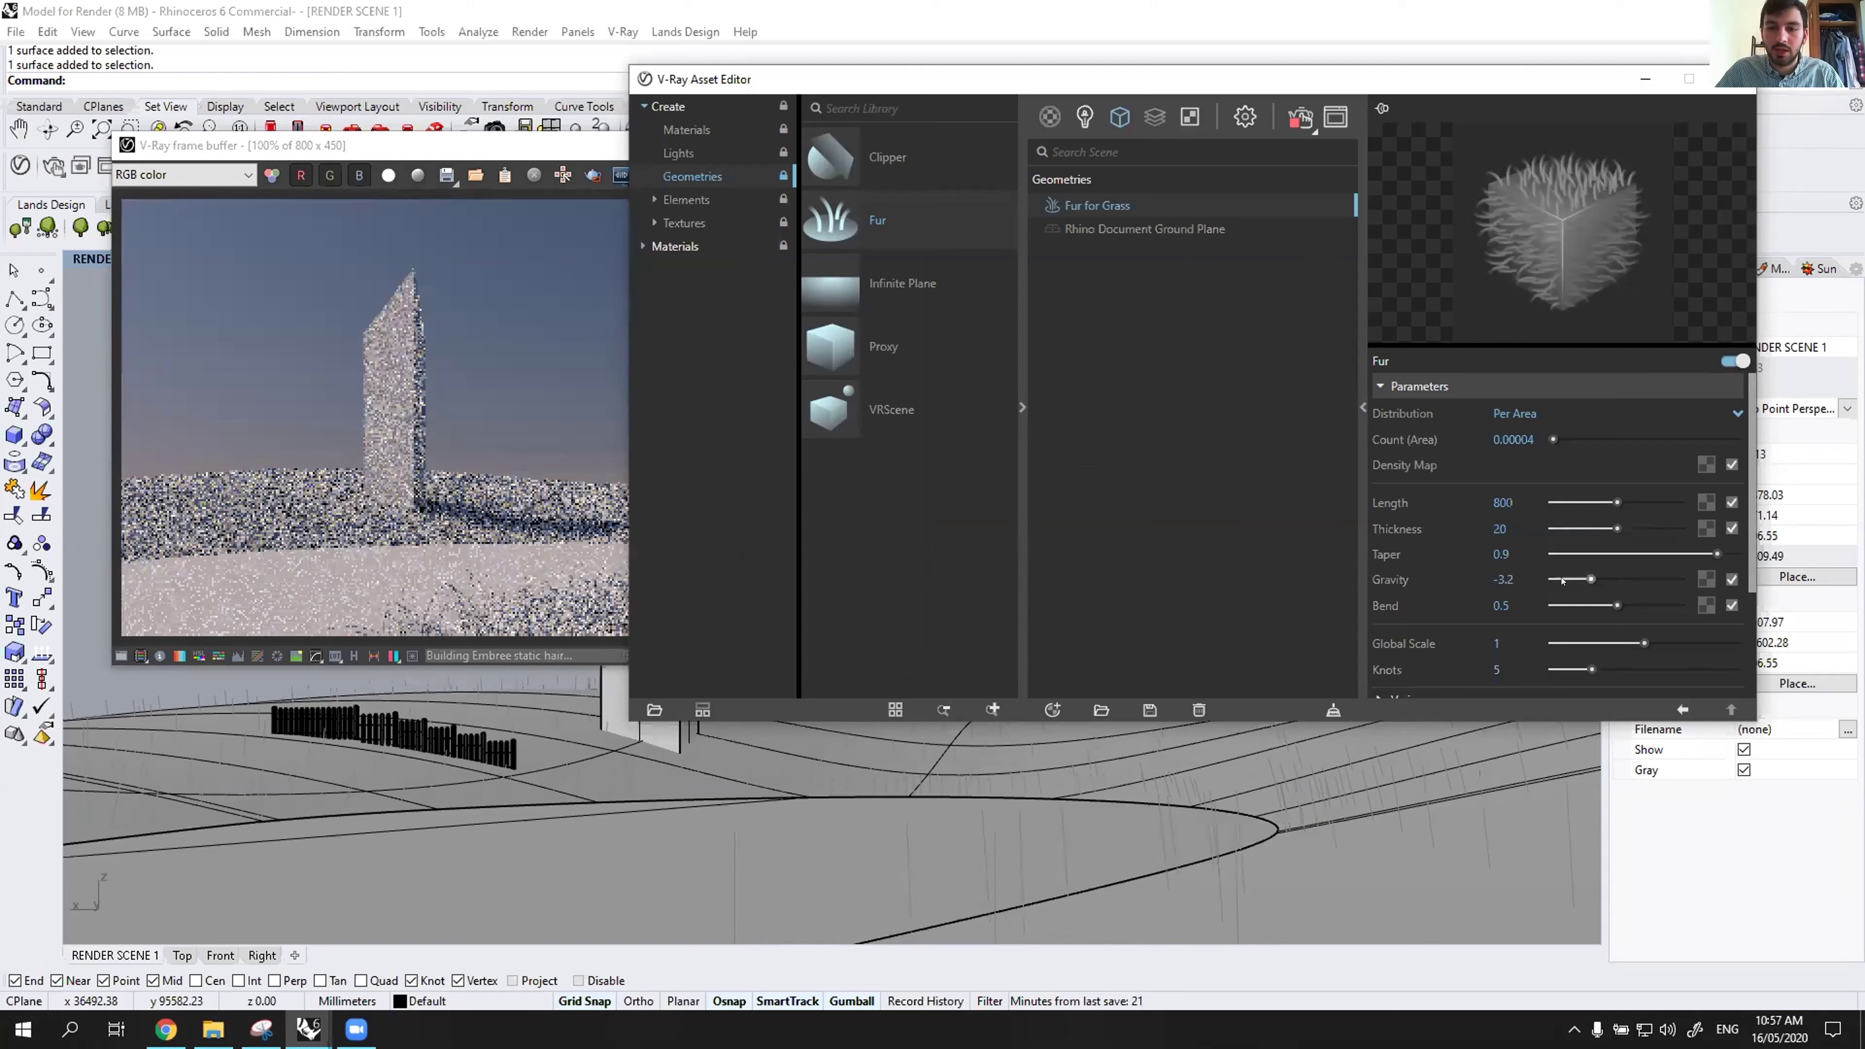
click(1620, 581)
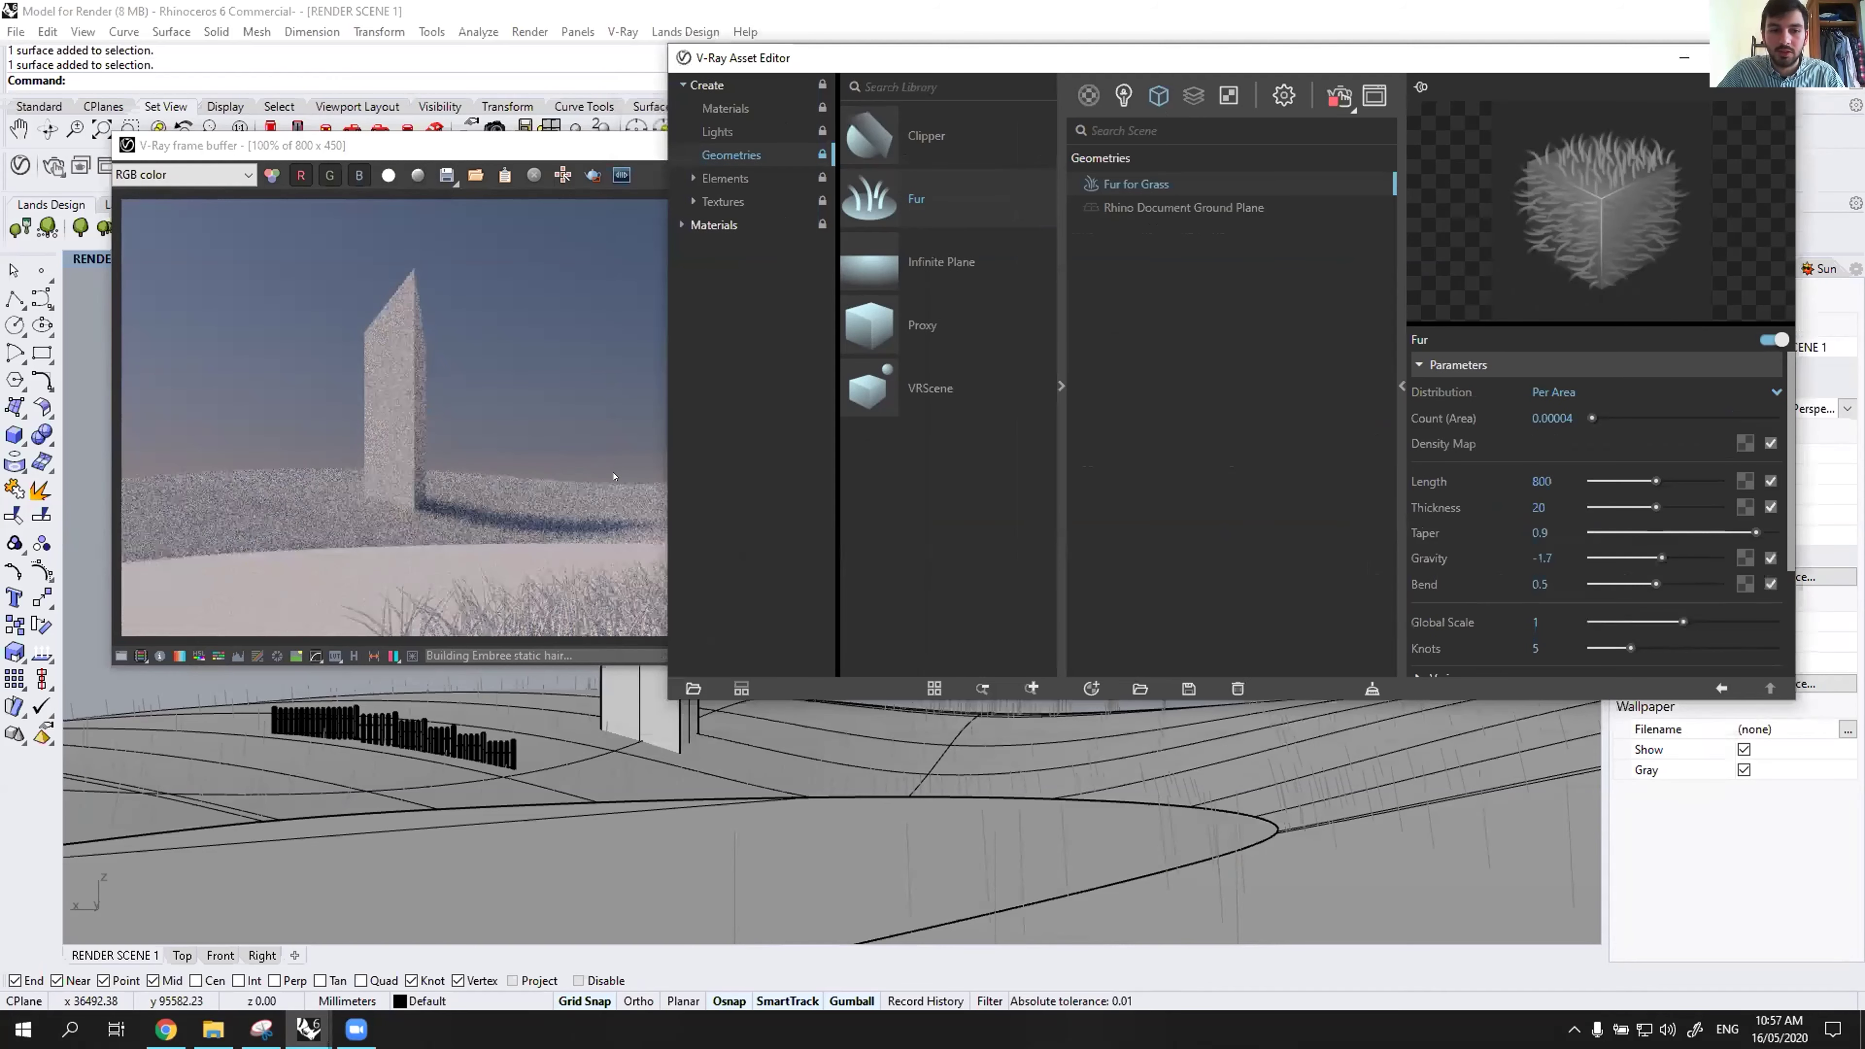
click(535, 570)
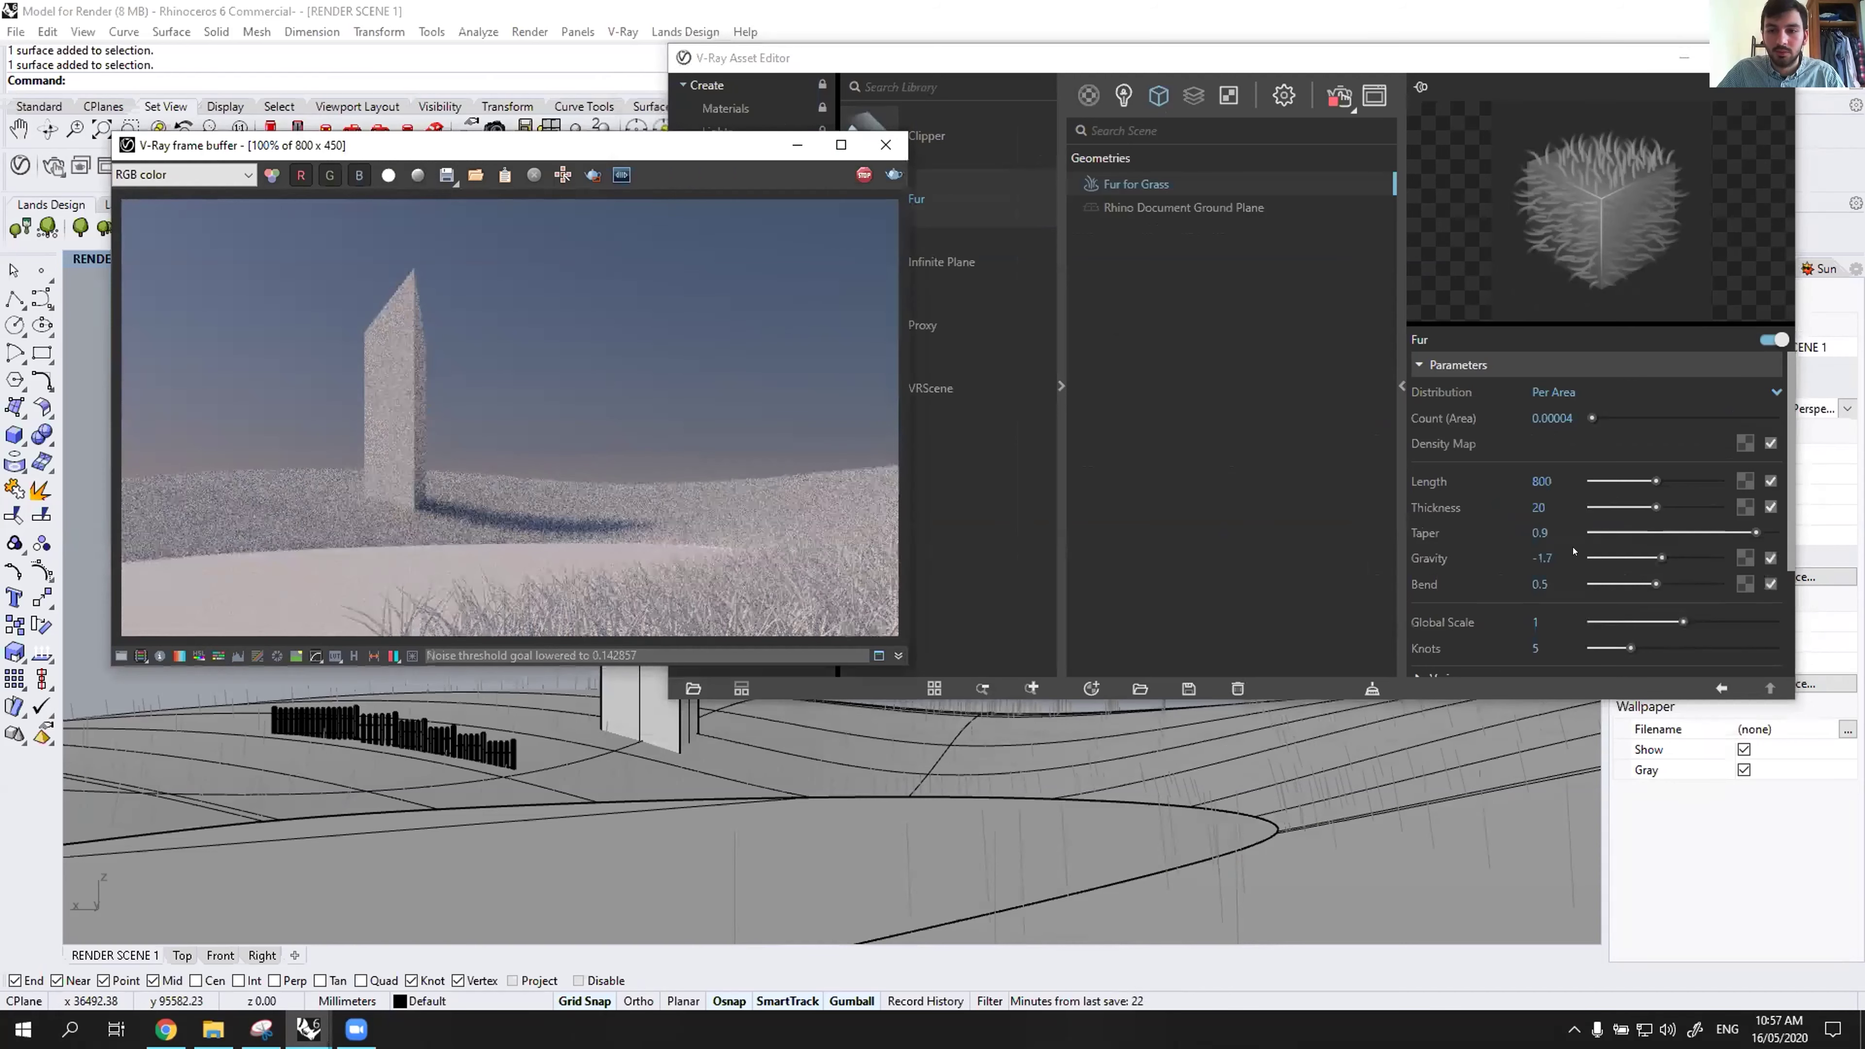
Set the Fur for Grass gravity to -3 and look over its remaining parameters.
double_click(1544, 557)
text(-3)
key(Return)
click(608, 490)
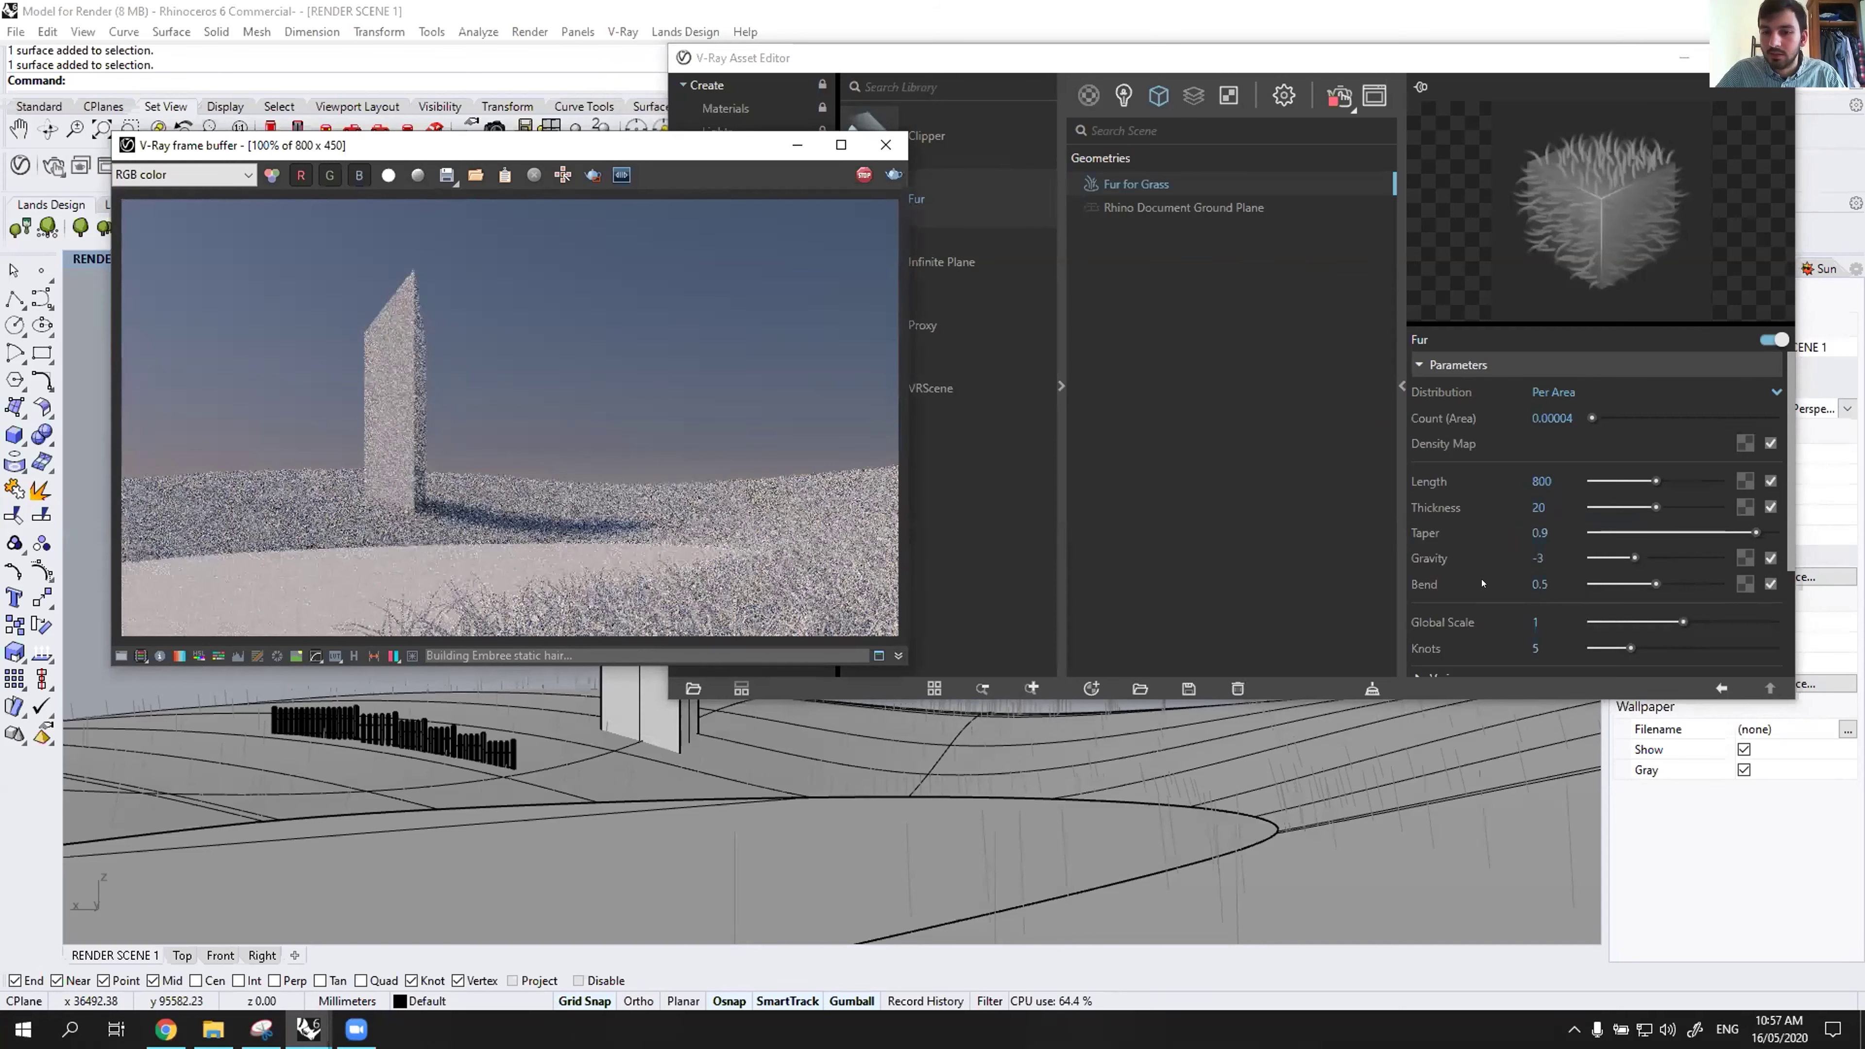
scroll(1478, 625, down, 2)
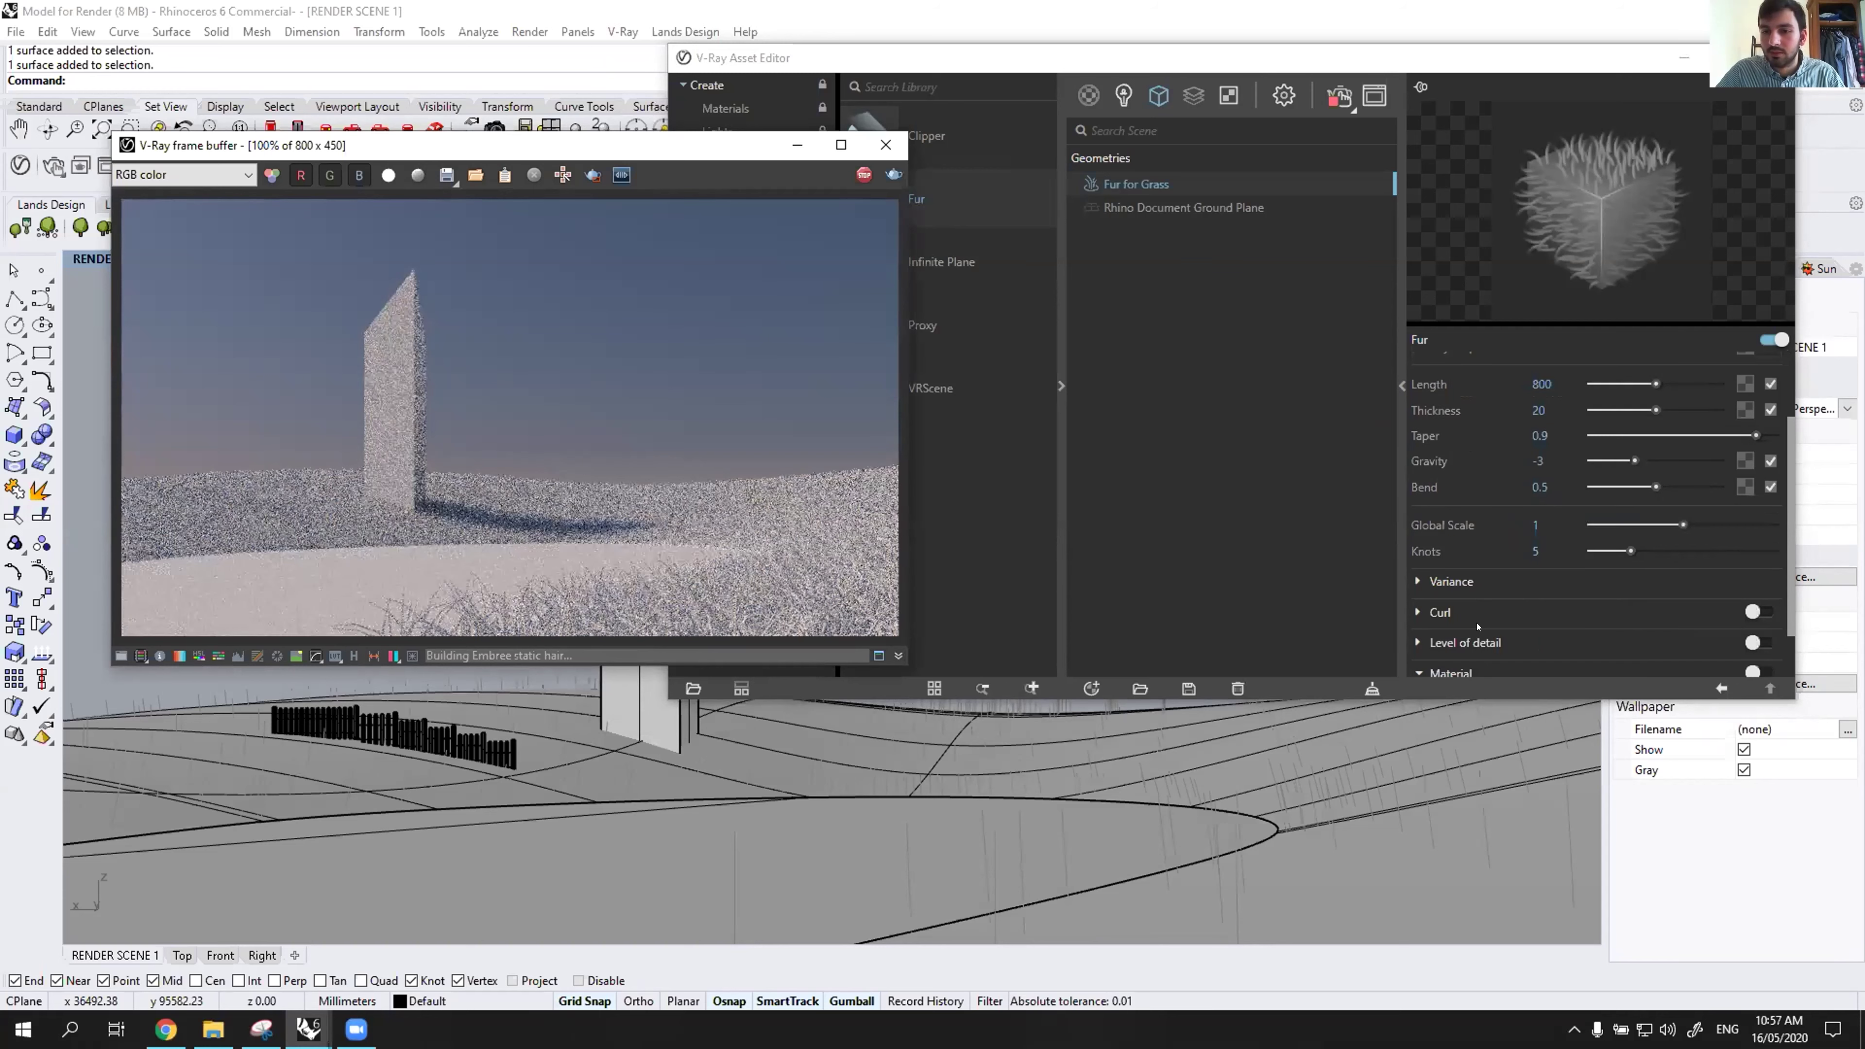
scroll(1422, 461, up, 2)
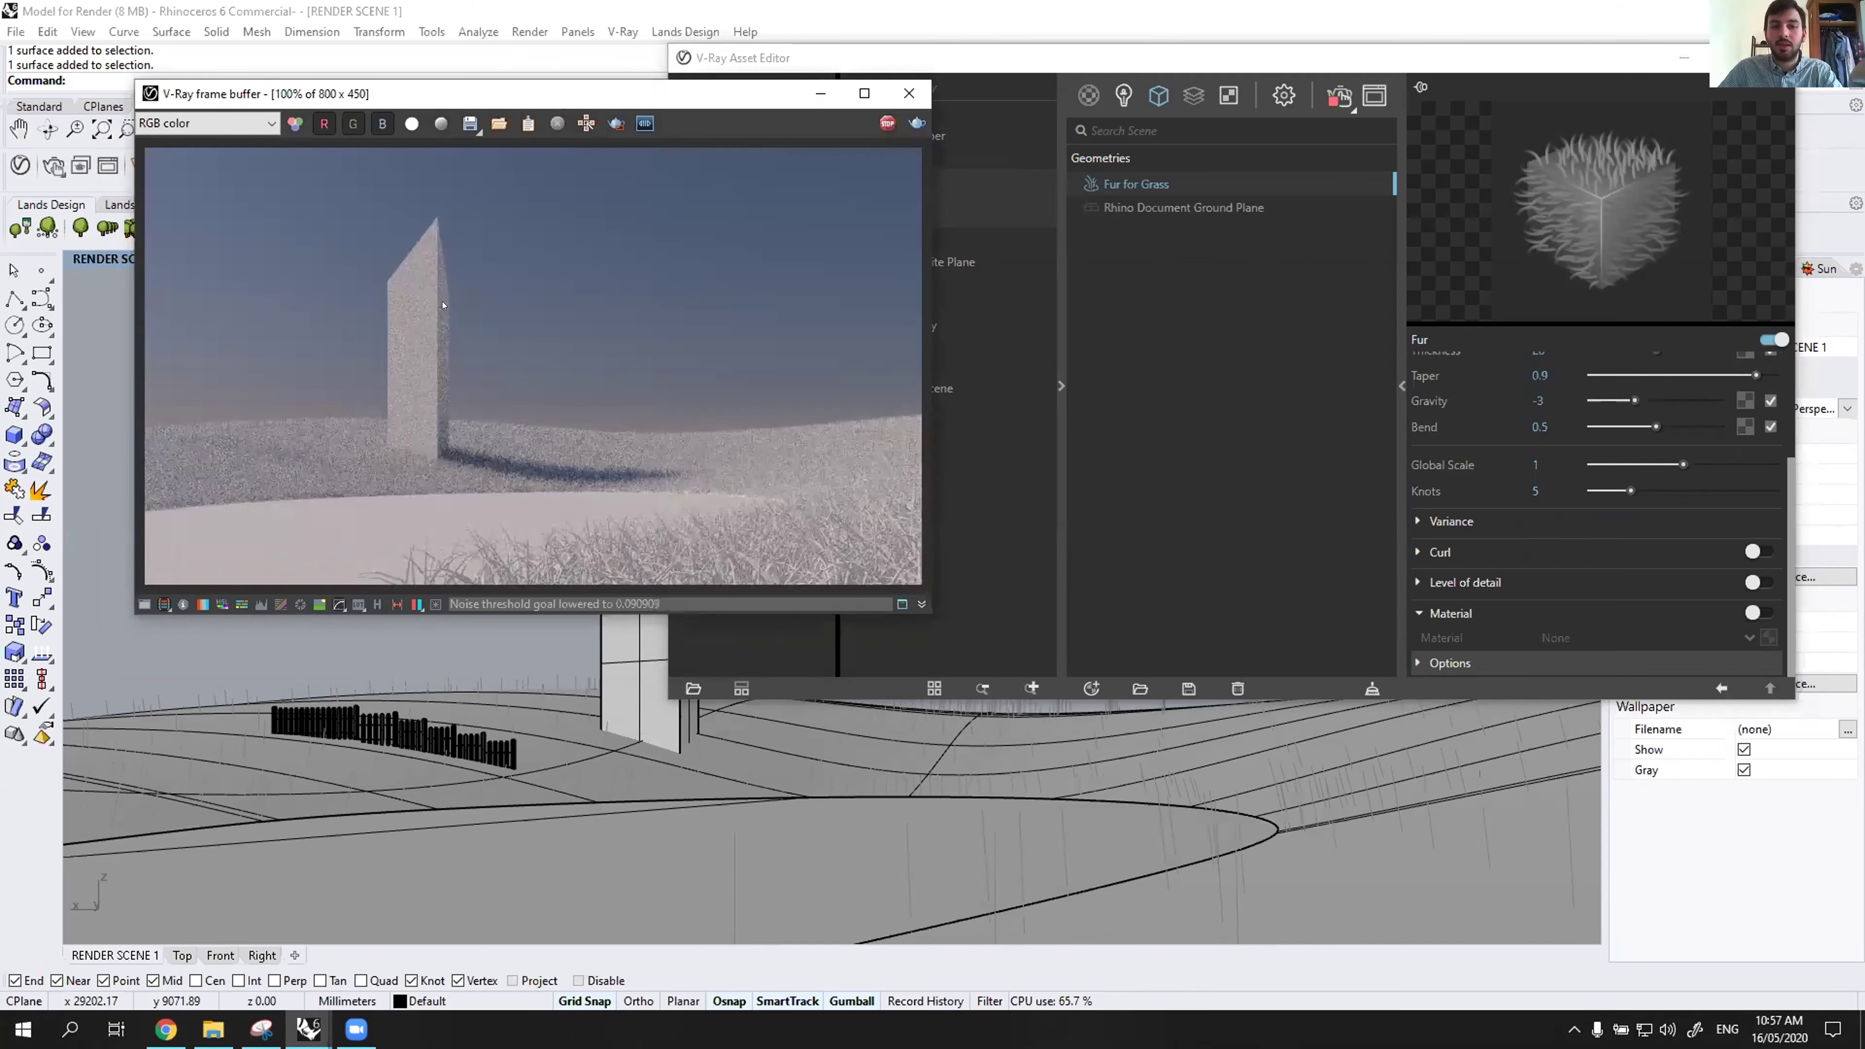
Try a Fur for Grass length of 600 and check the grass in the interactive render.
click(1168, 380)
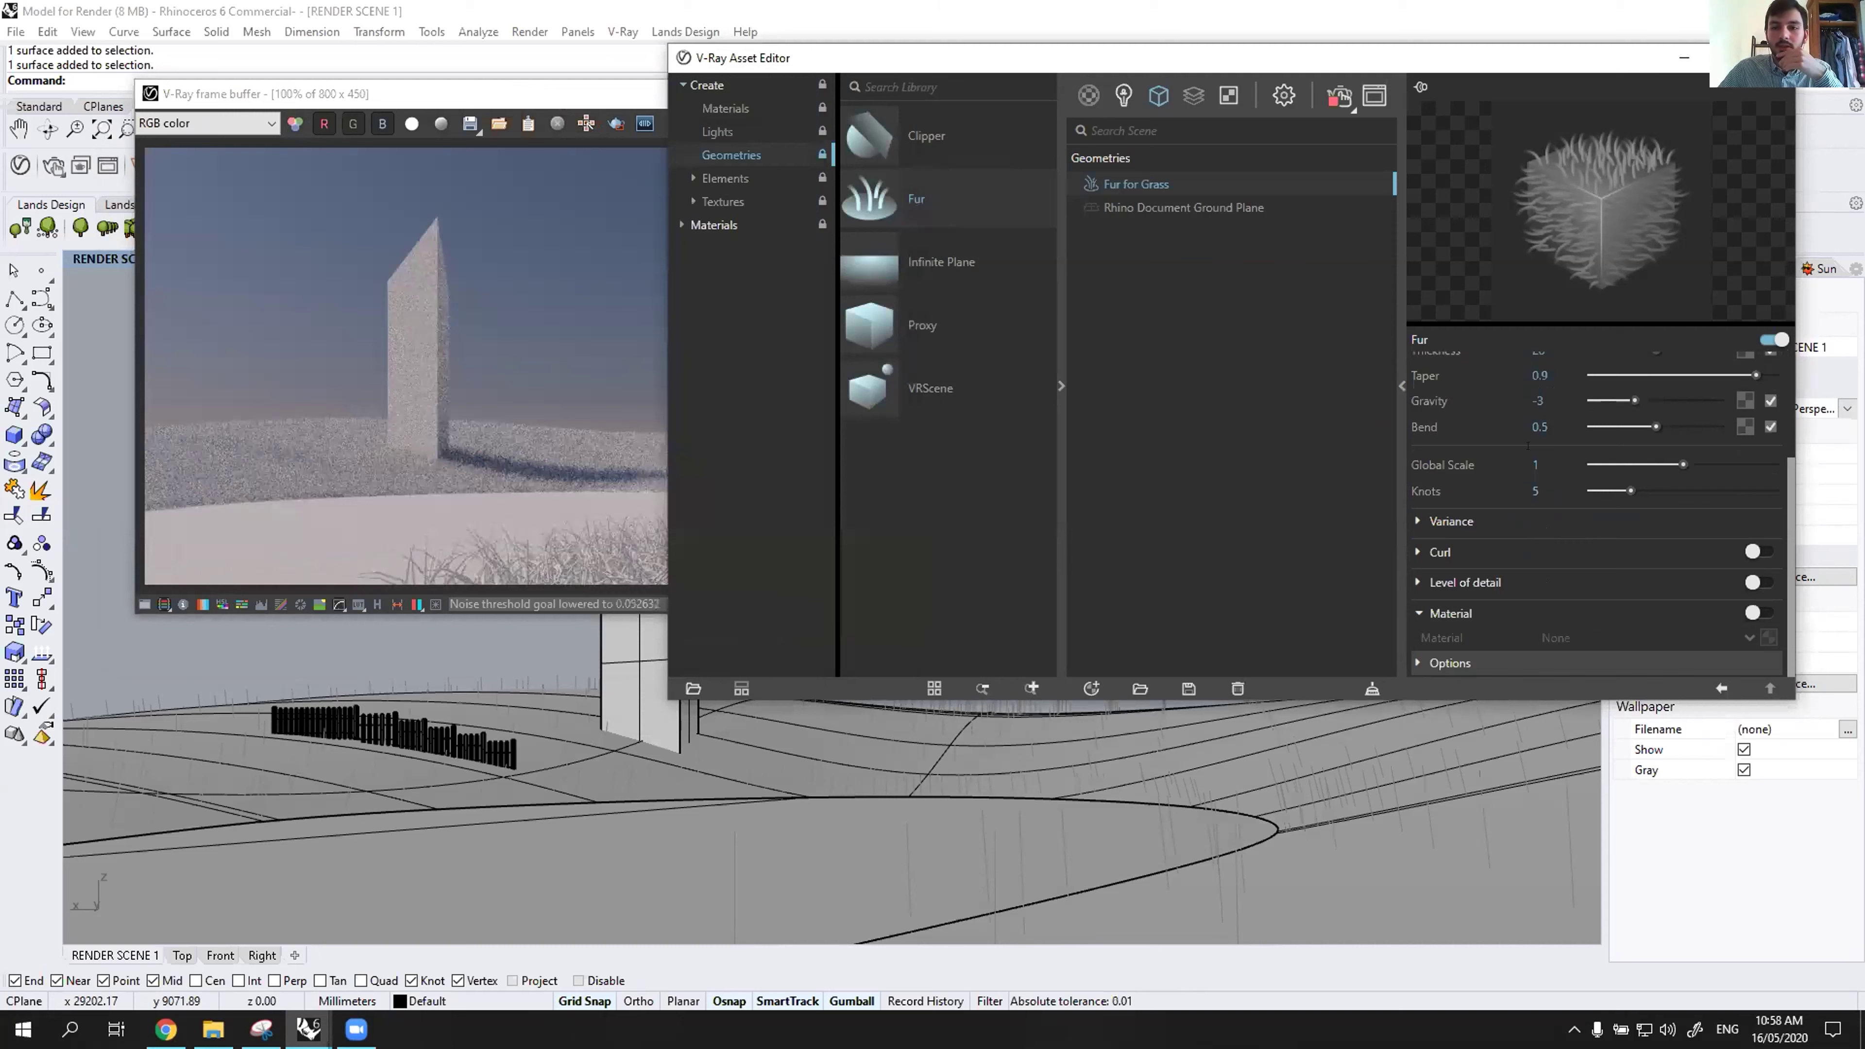
scroll(1528, 457, up, 3)
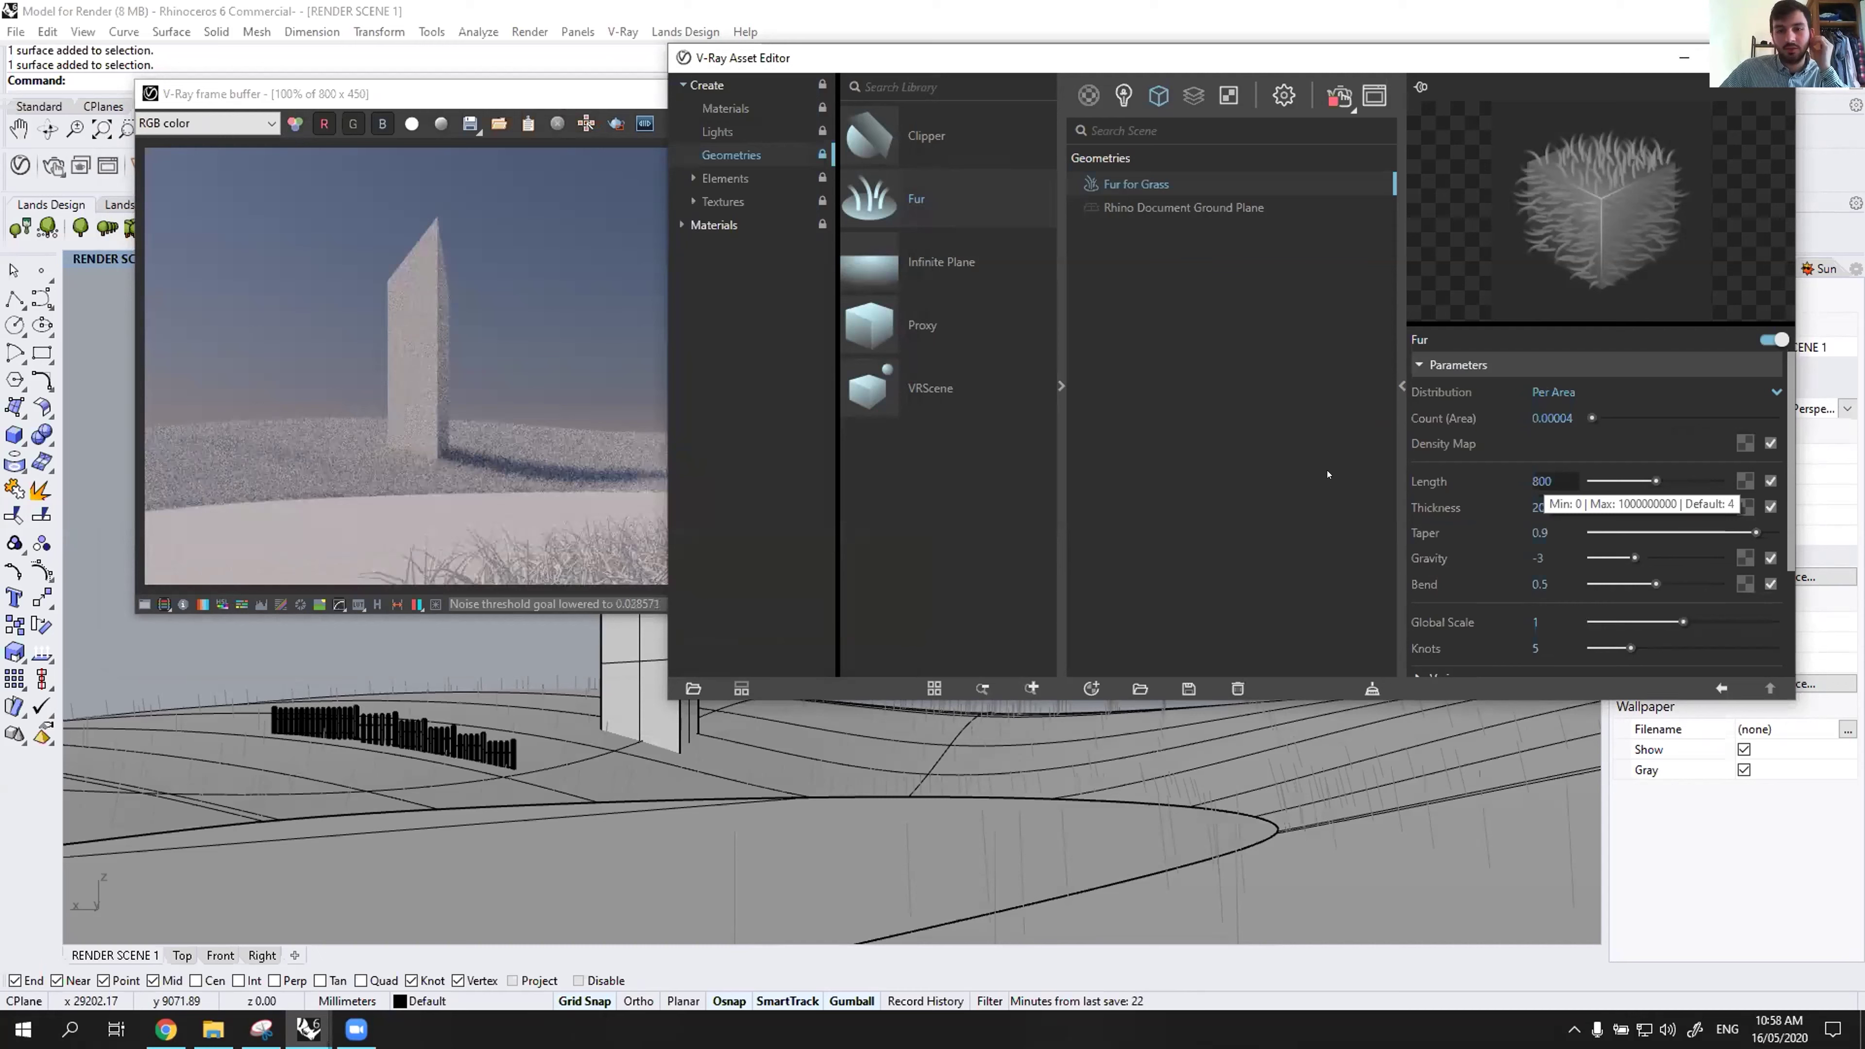
drag(1555, 481, 1328, 475)
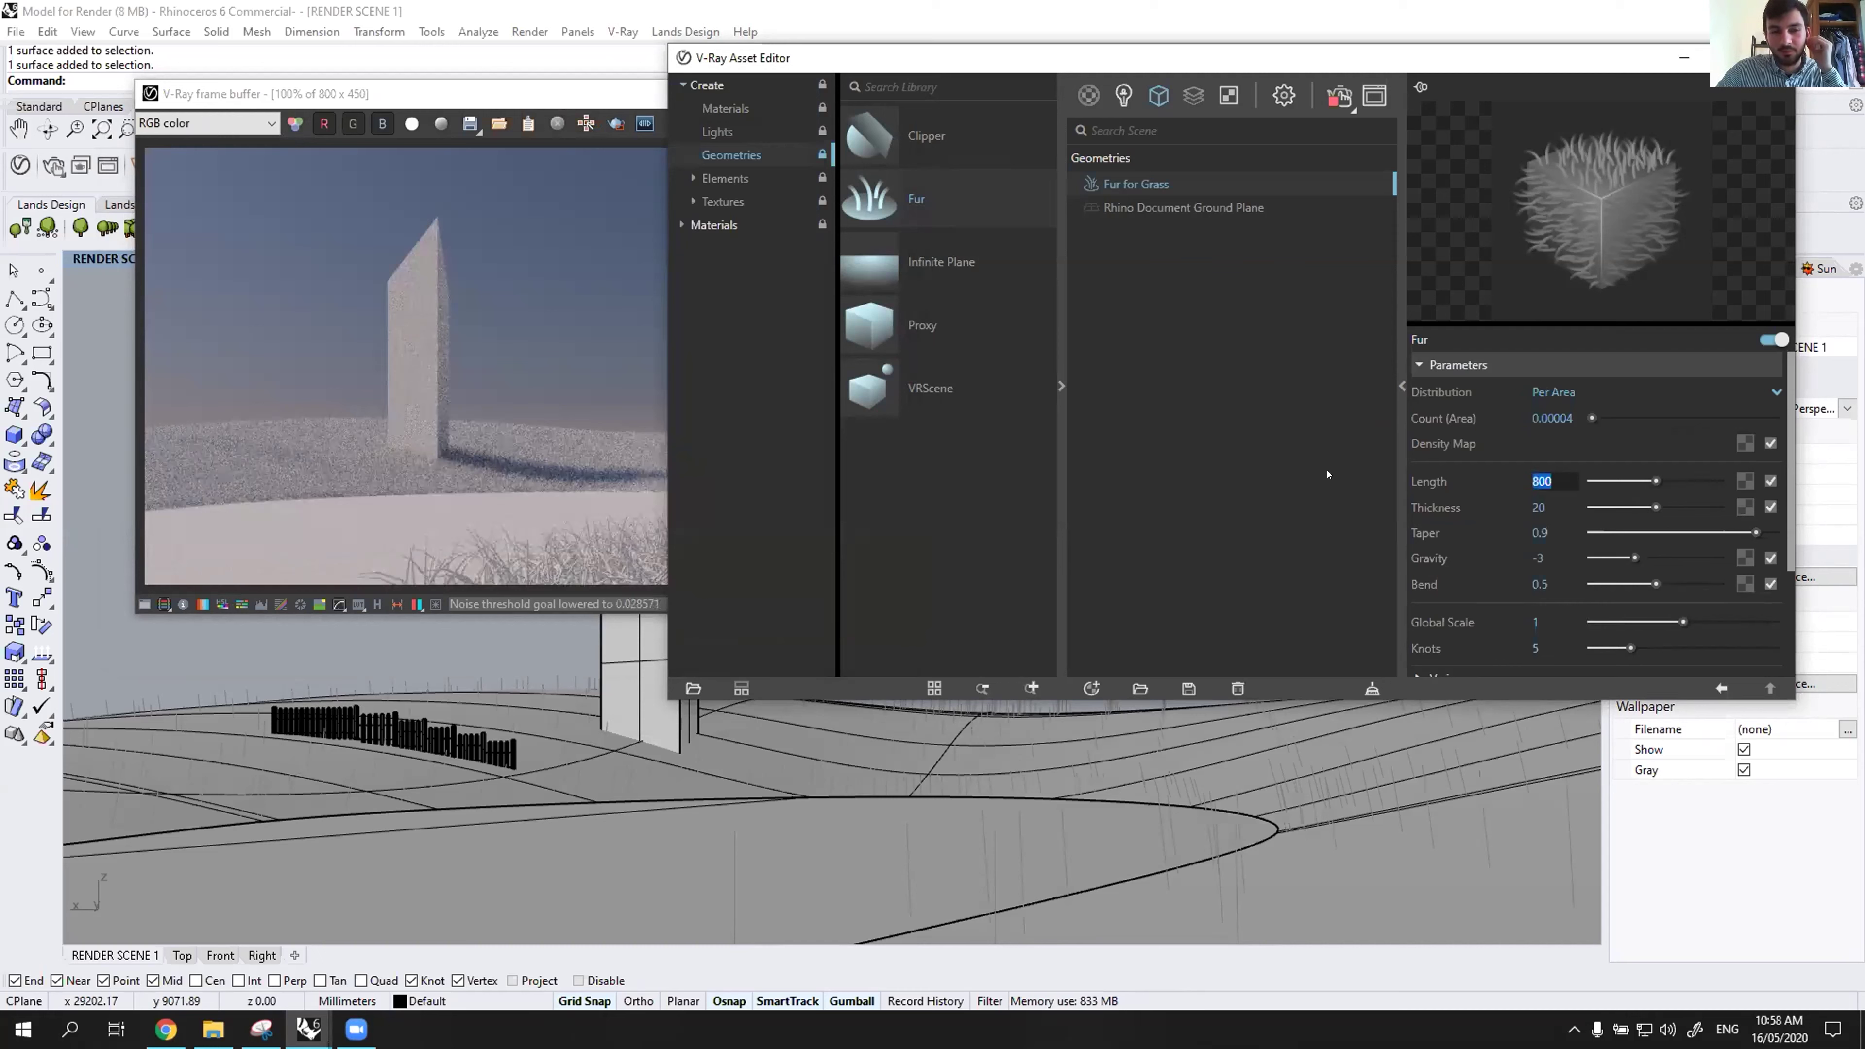
text(60)
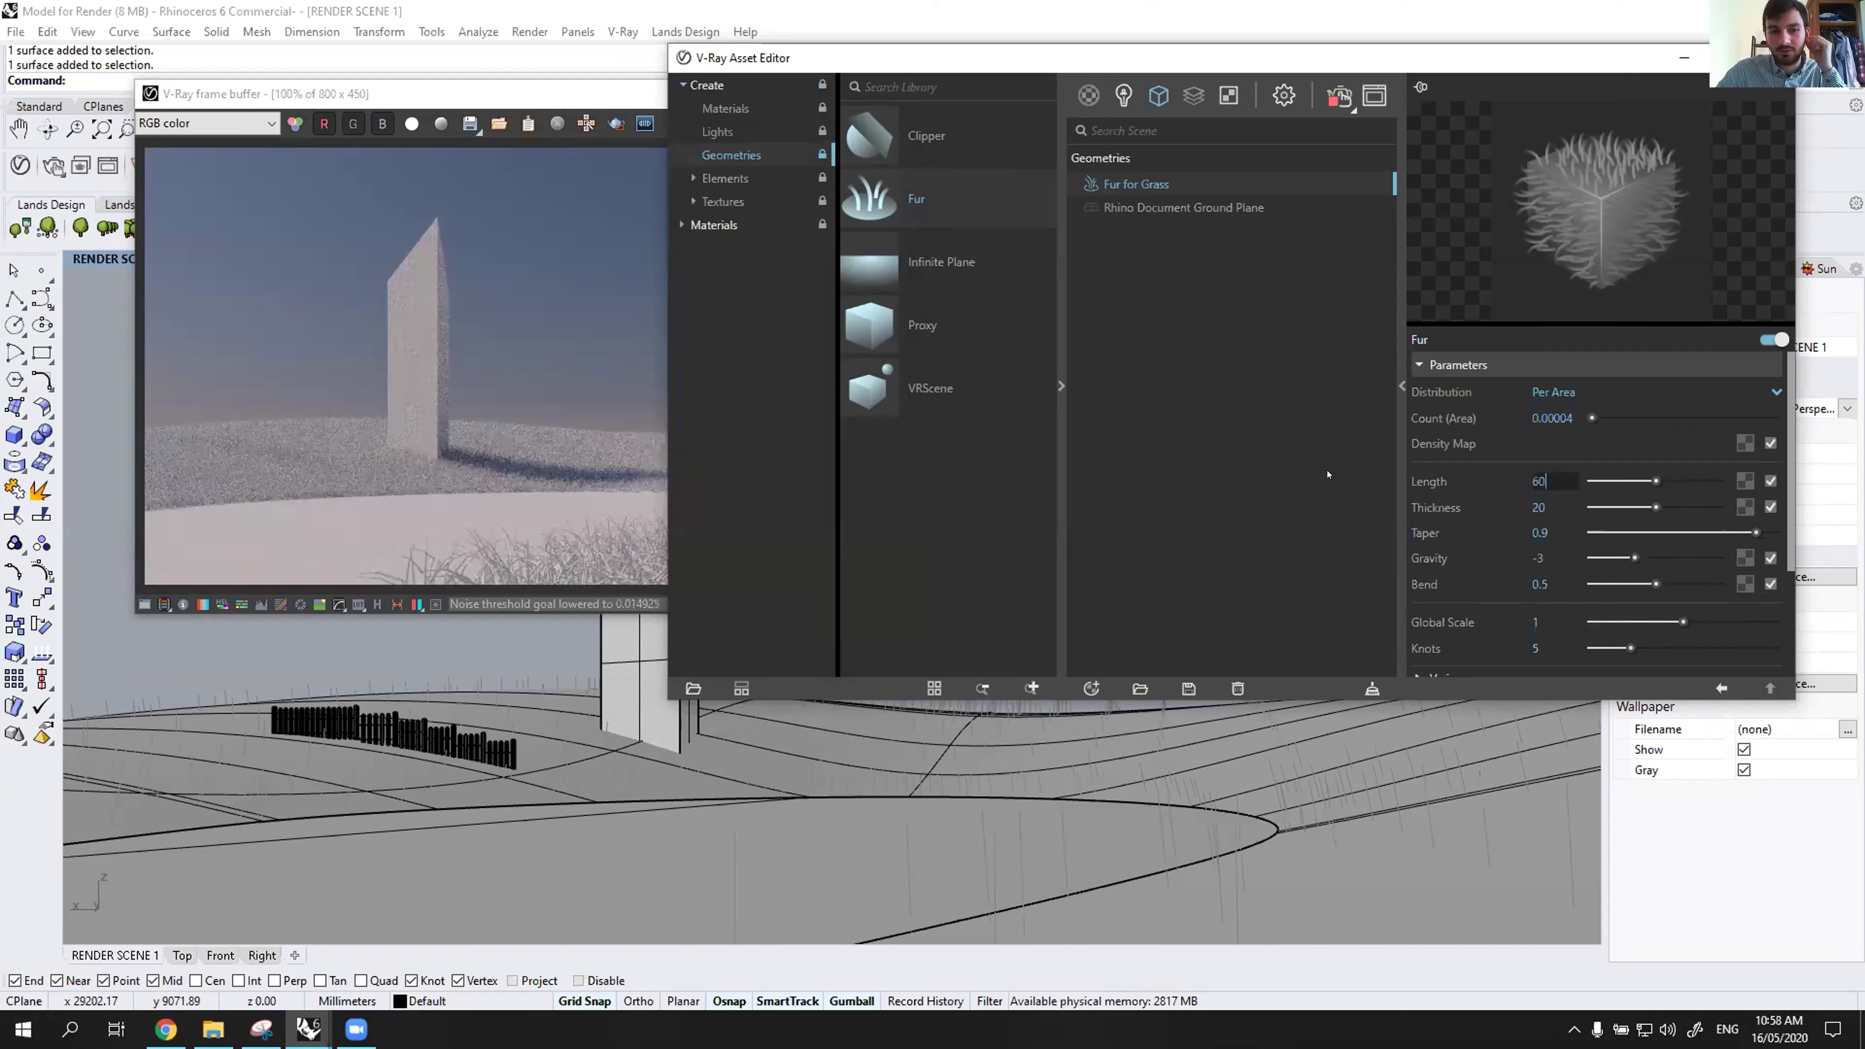
text(0)
key(Return)
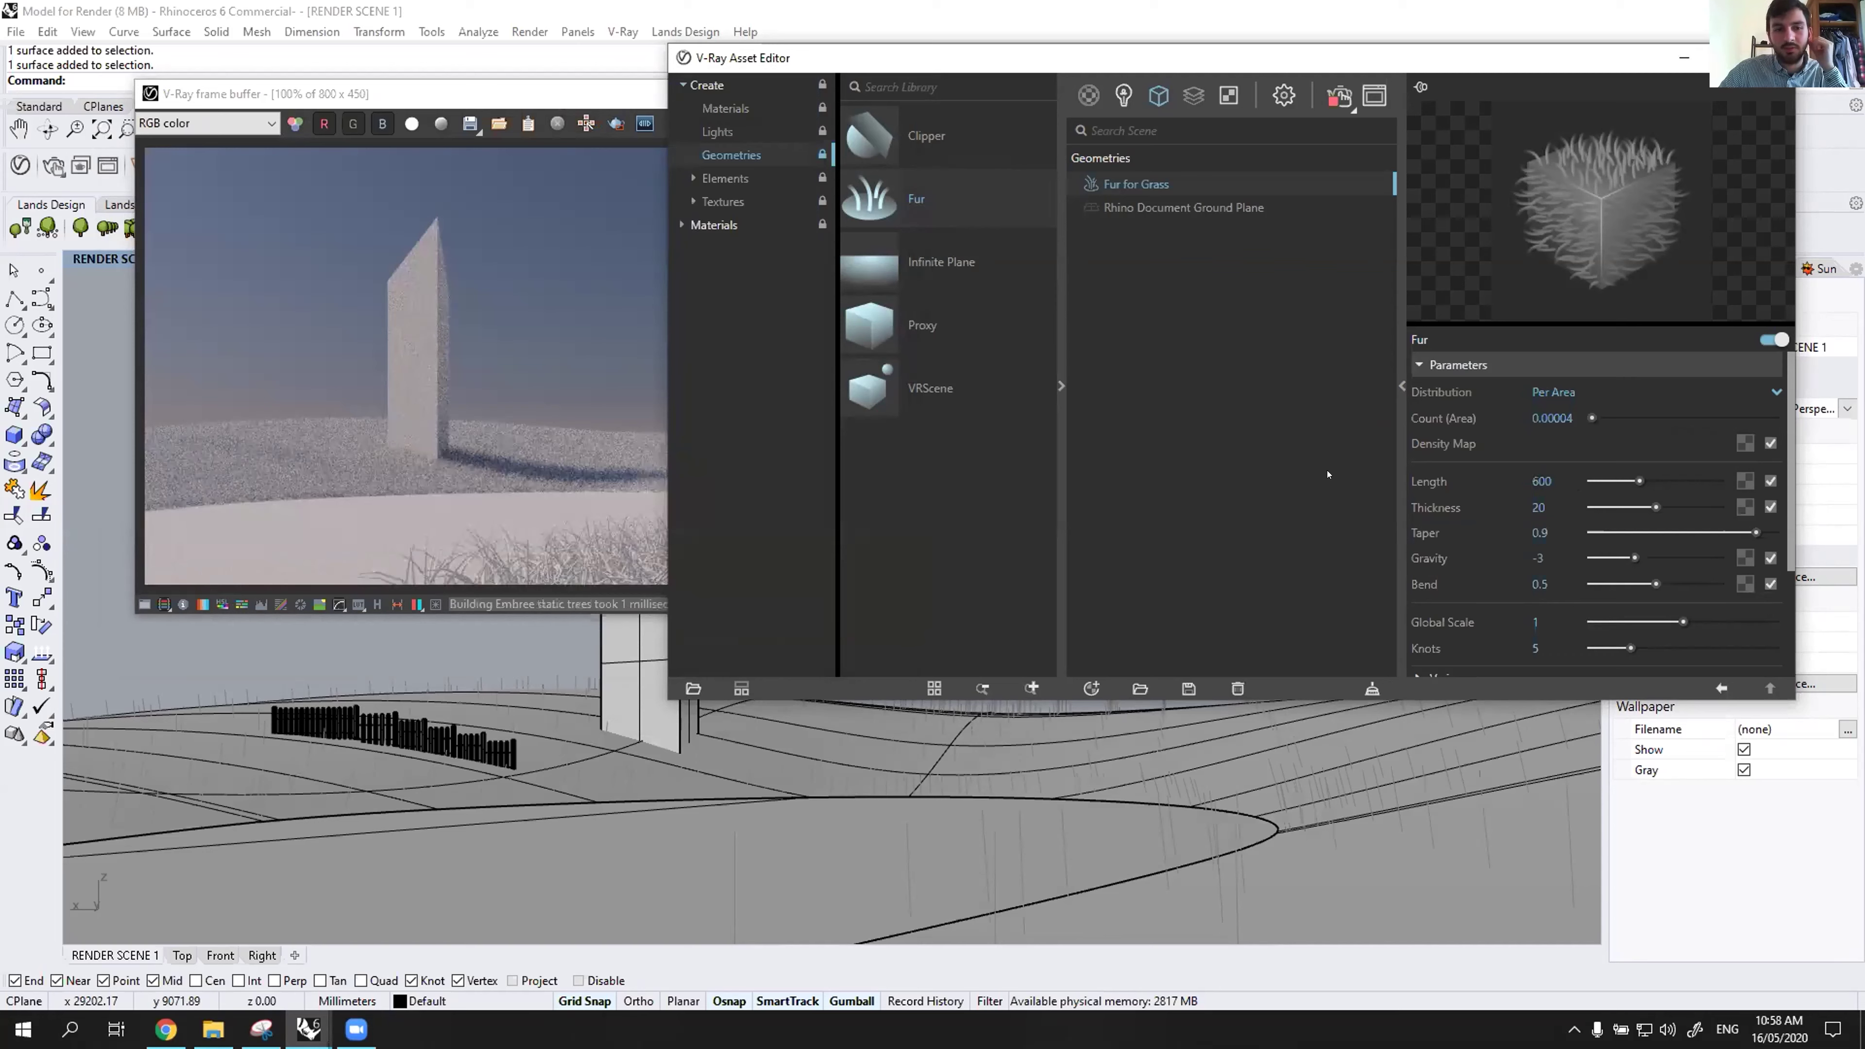
click(443, 377)
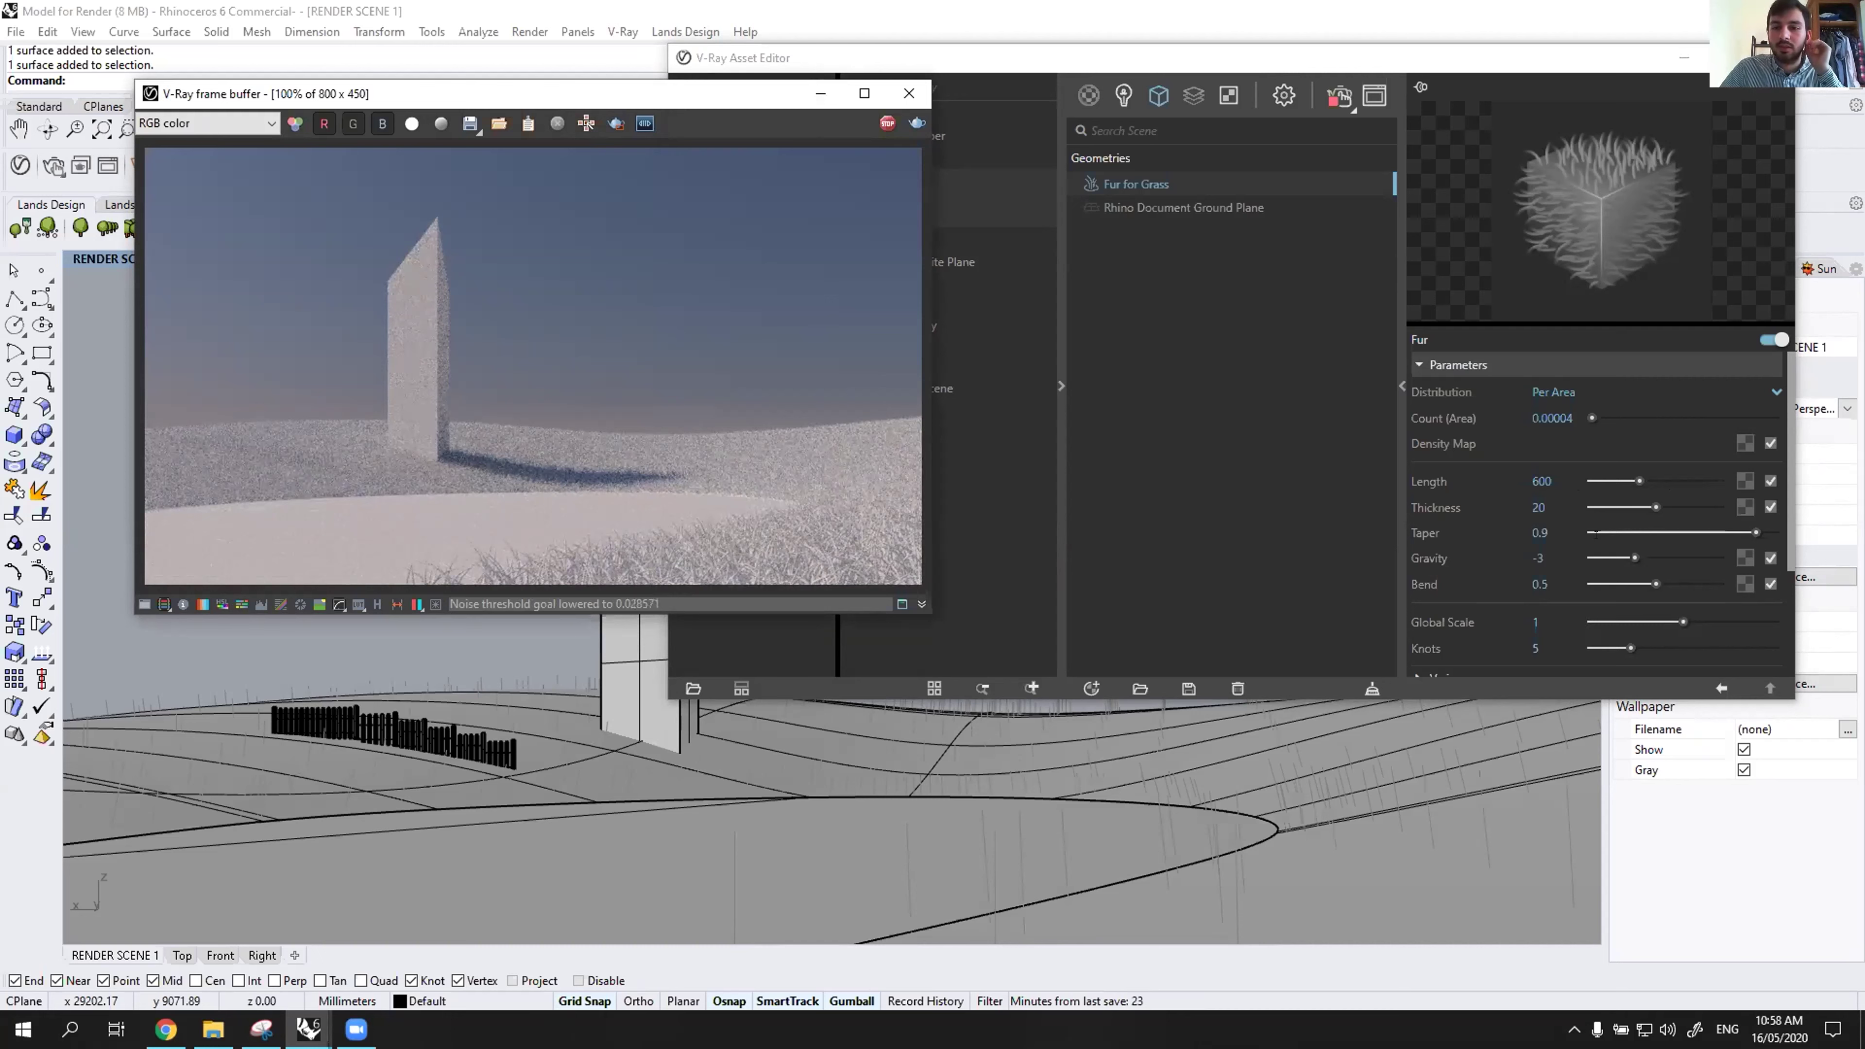
Set the Fur for Grass length to 700 and inspect the grass up close in the render.
click(1572, 478)
text(7)
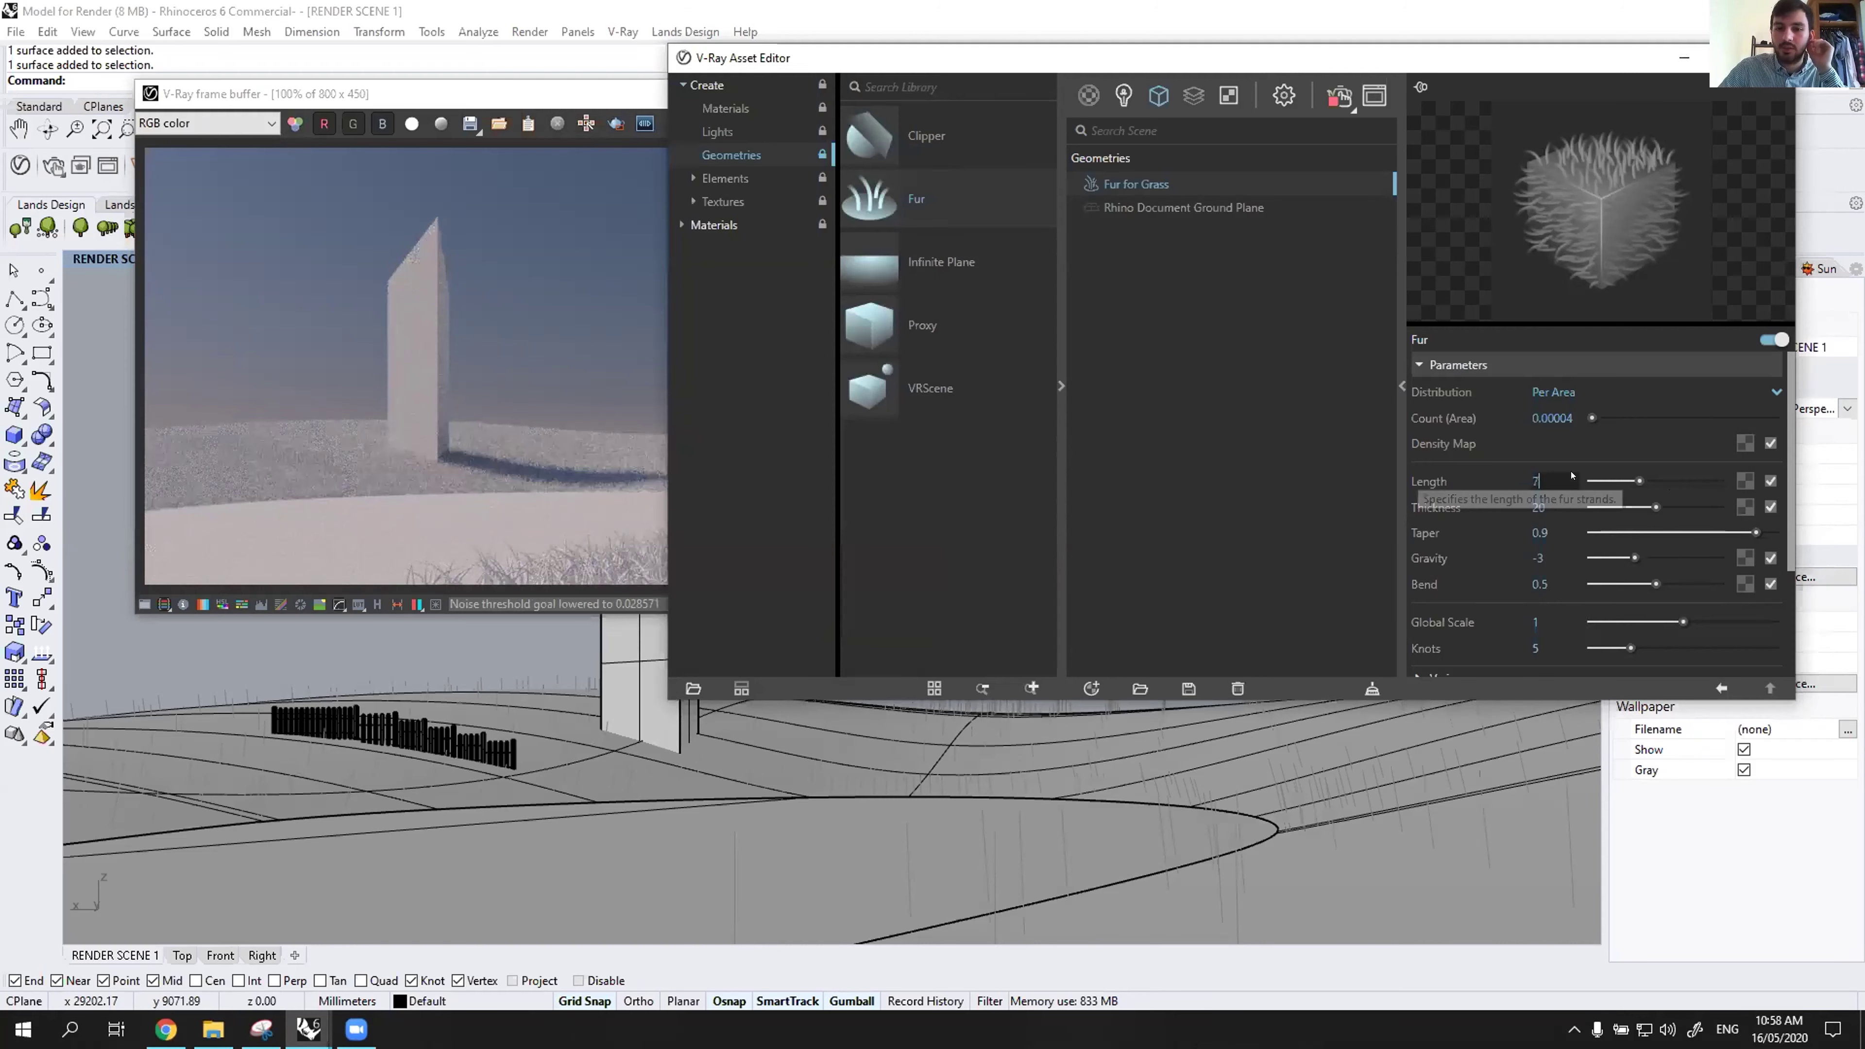
text(00)
key(Return)
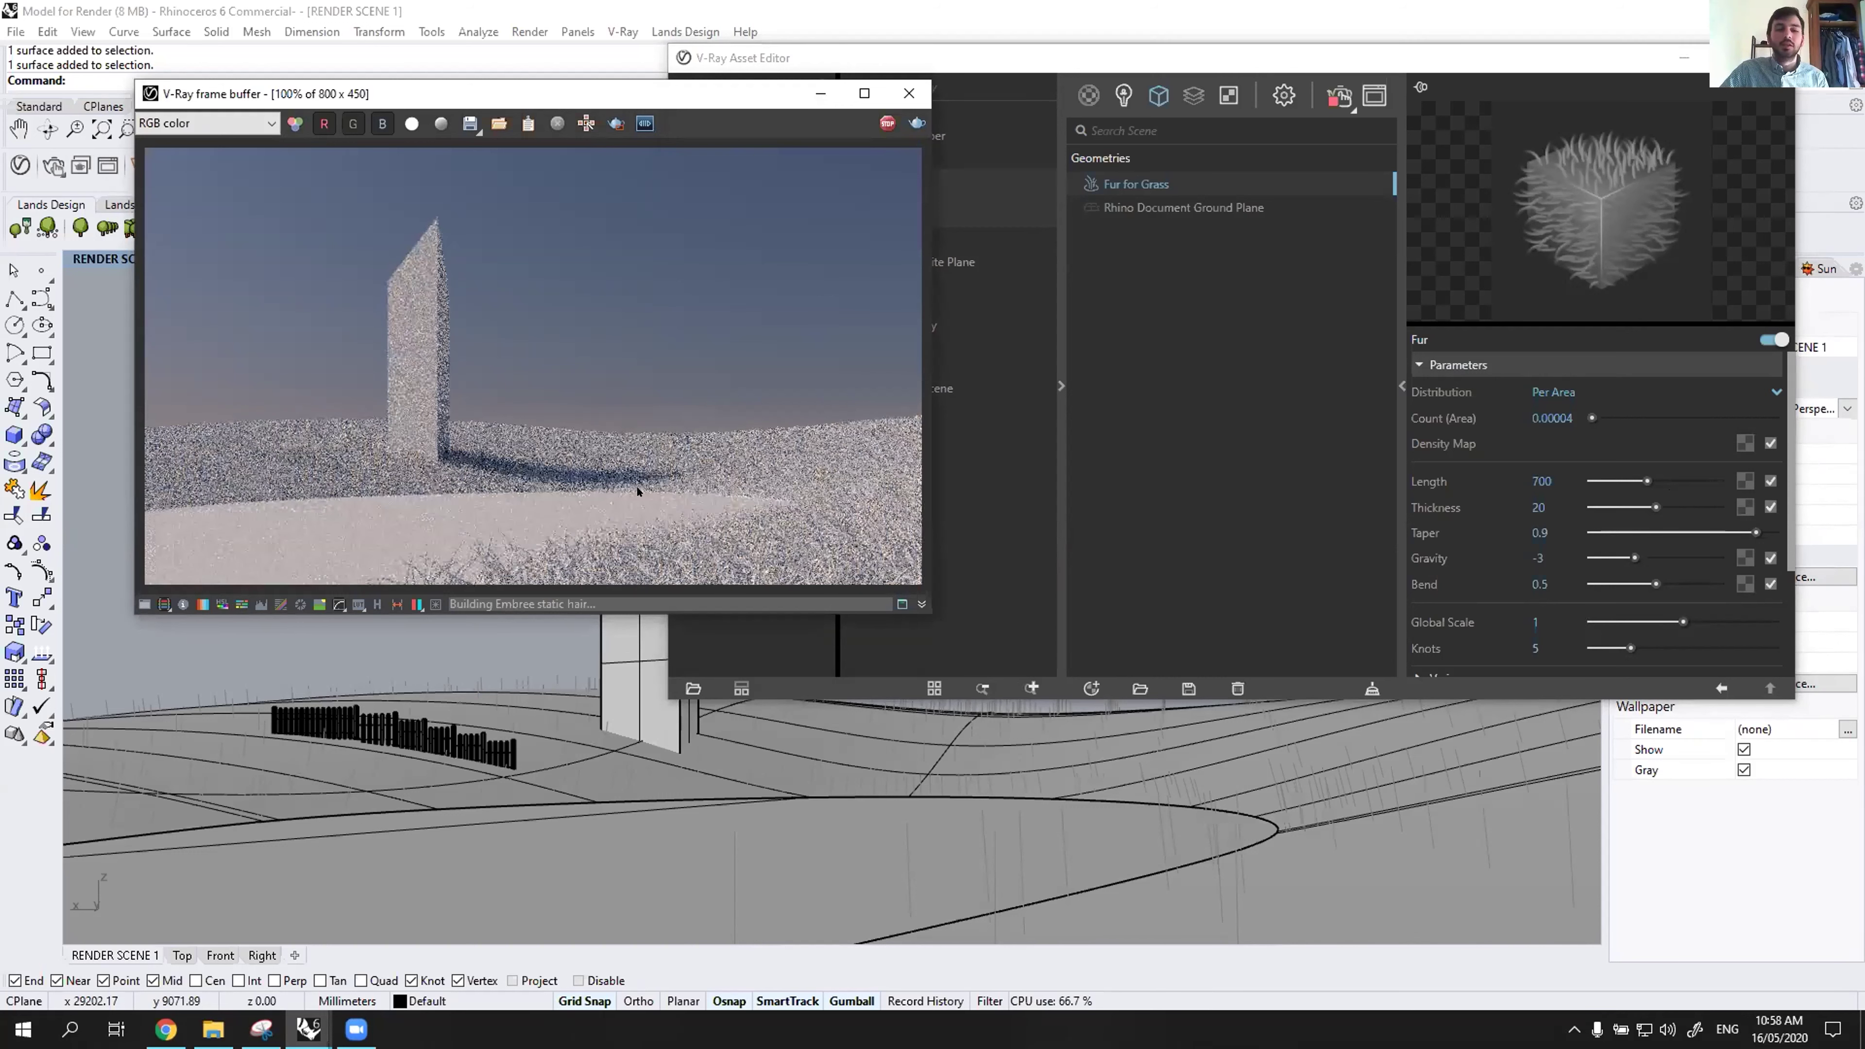
click(596, 366)
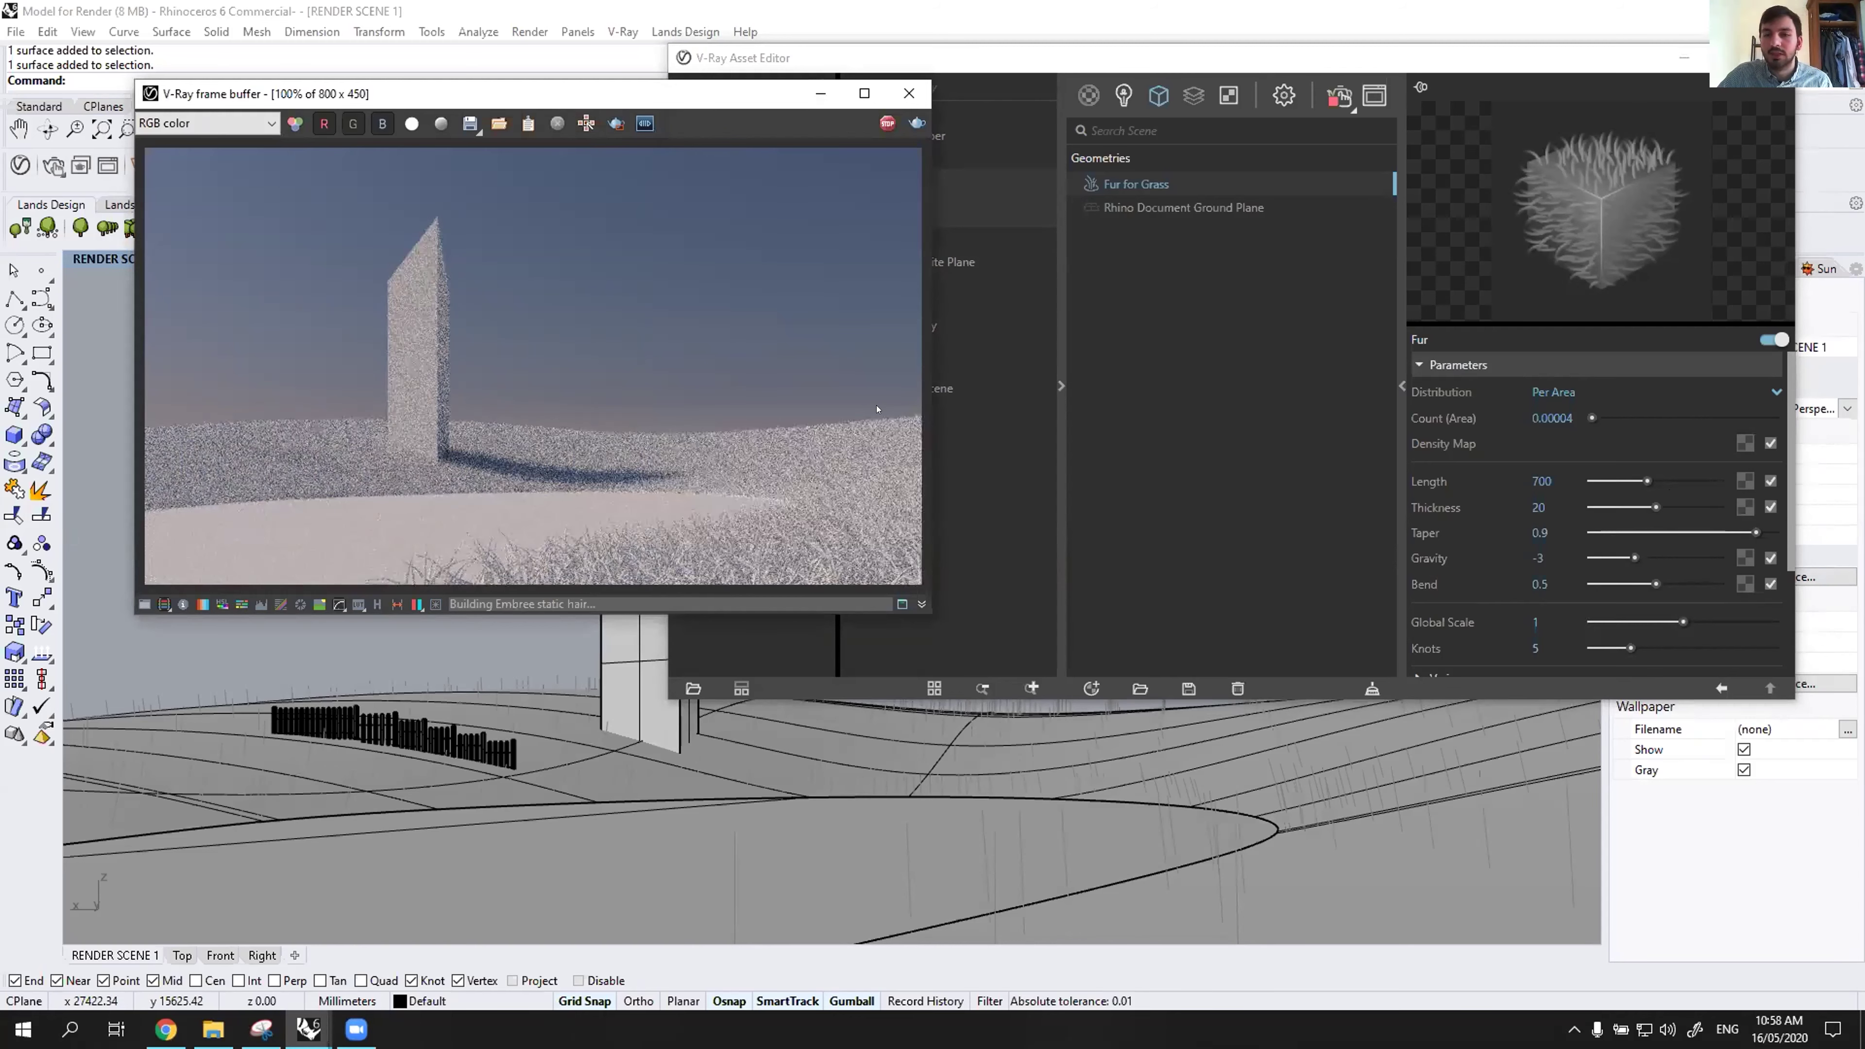
key(plus)
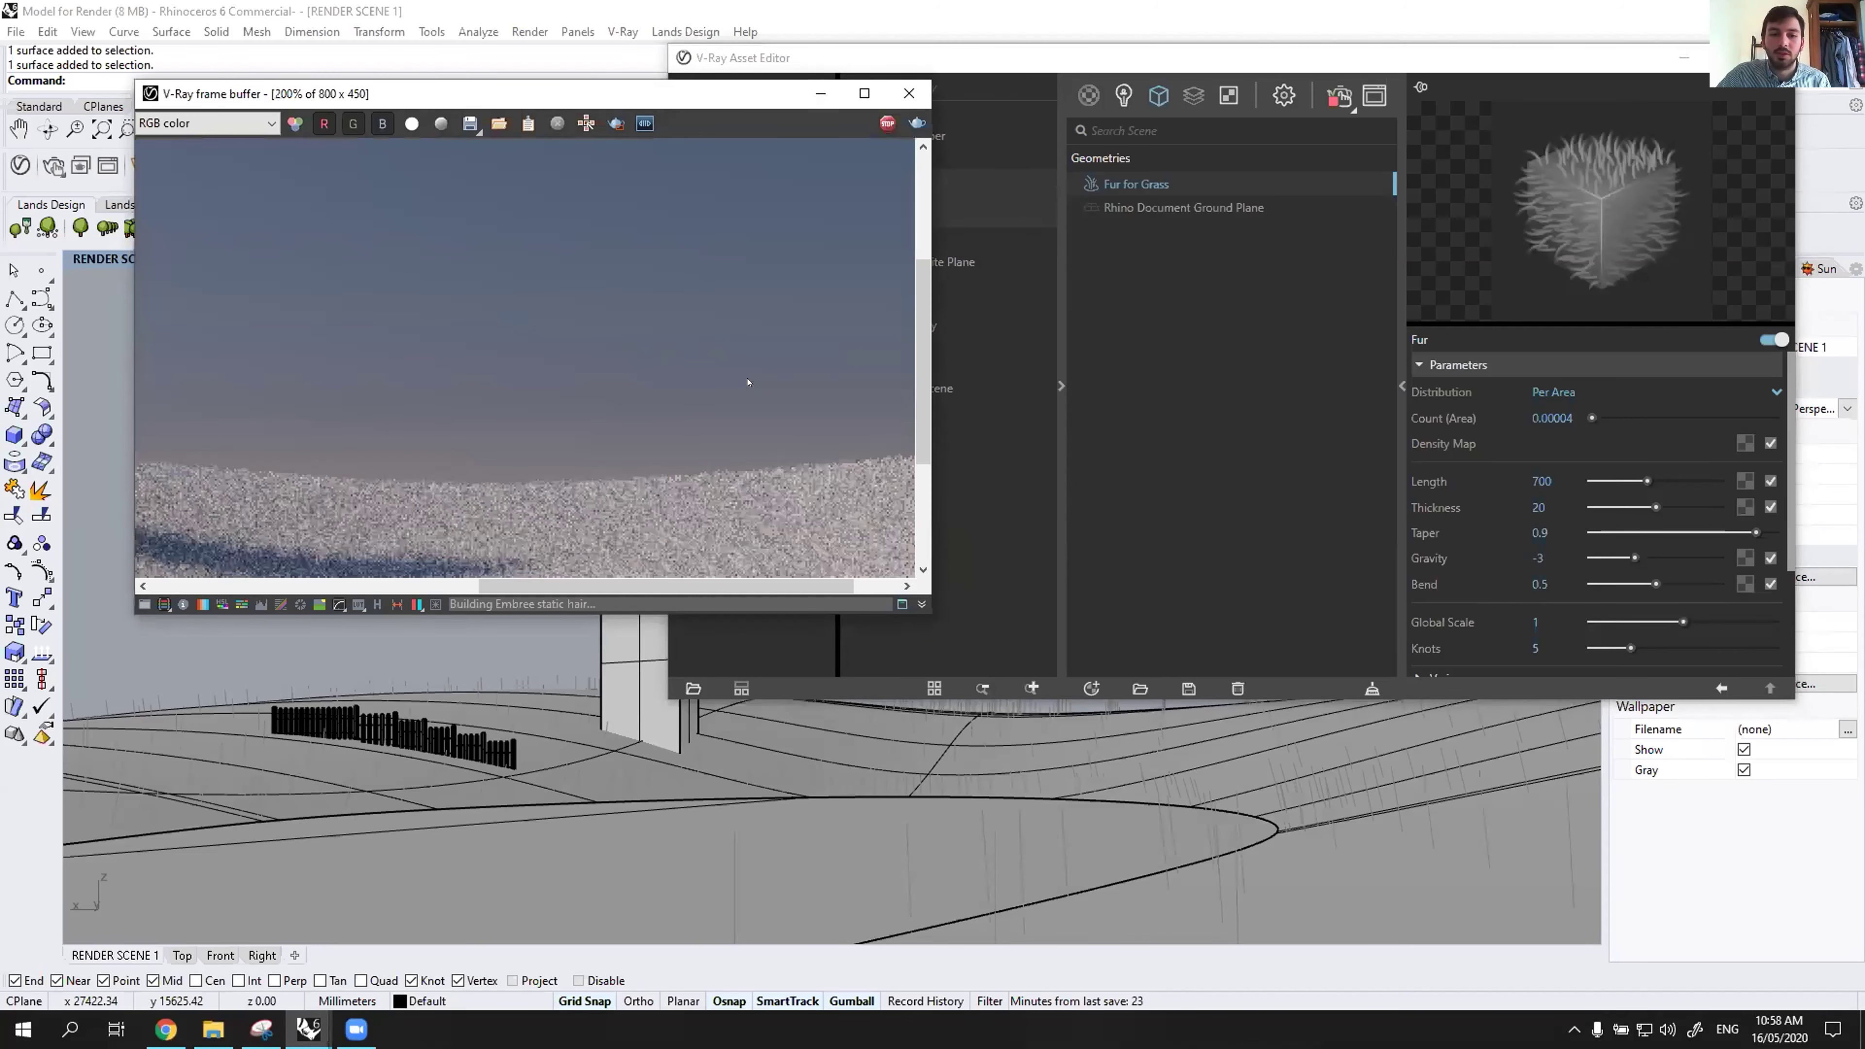
click(1046, 519)
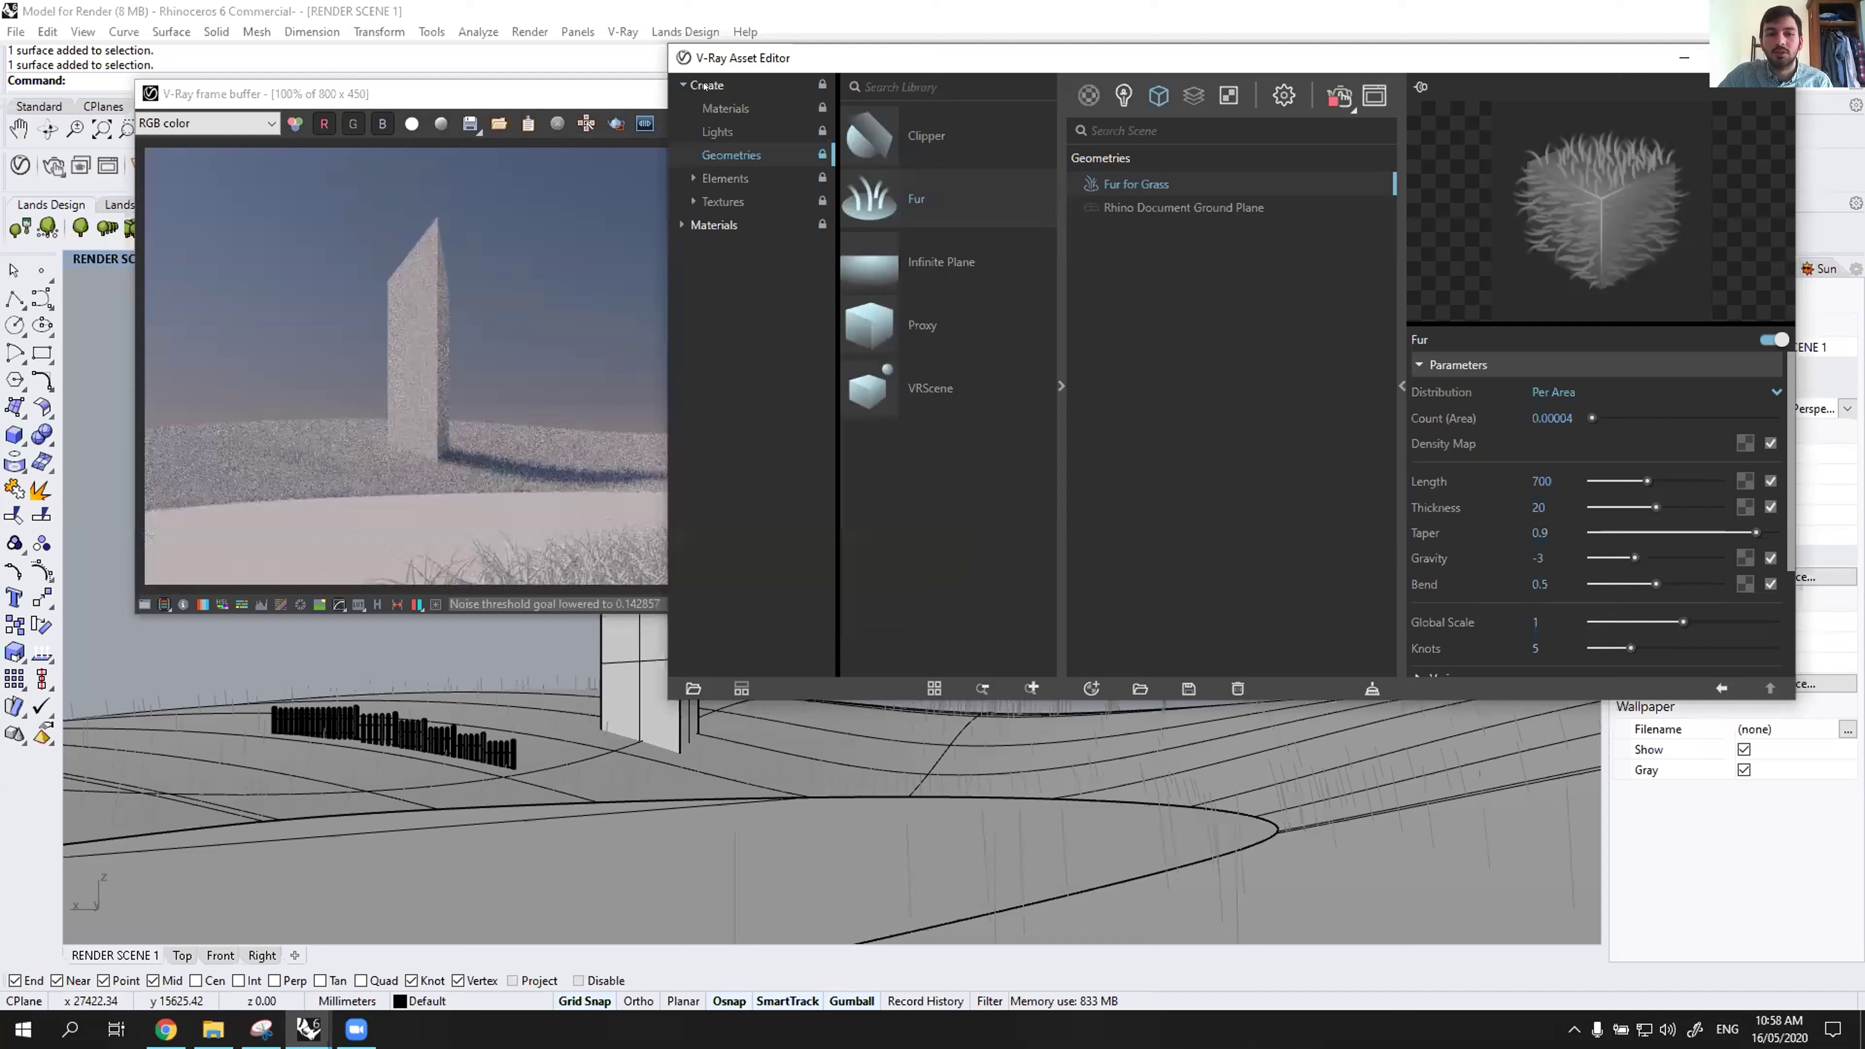
Apply the Waves A 01 200cm material from the Liquid library to the pond surface and check the water in the render.
click(682, 85)
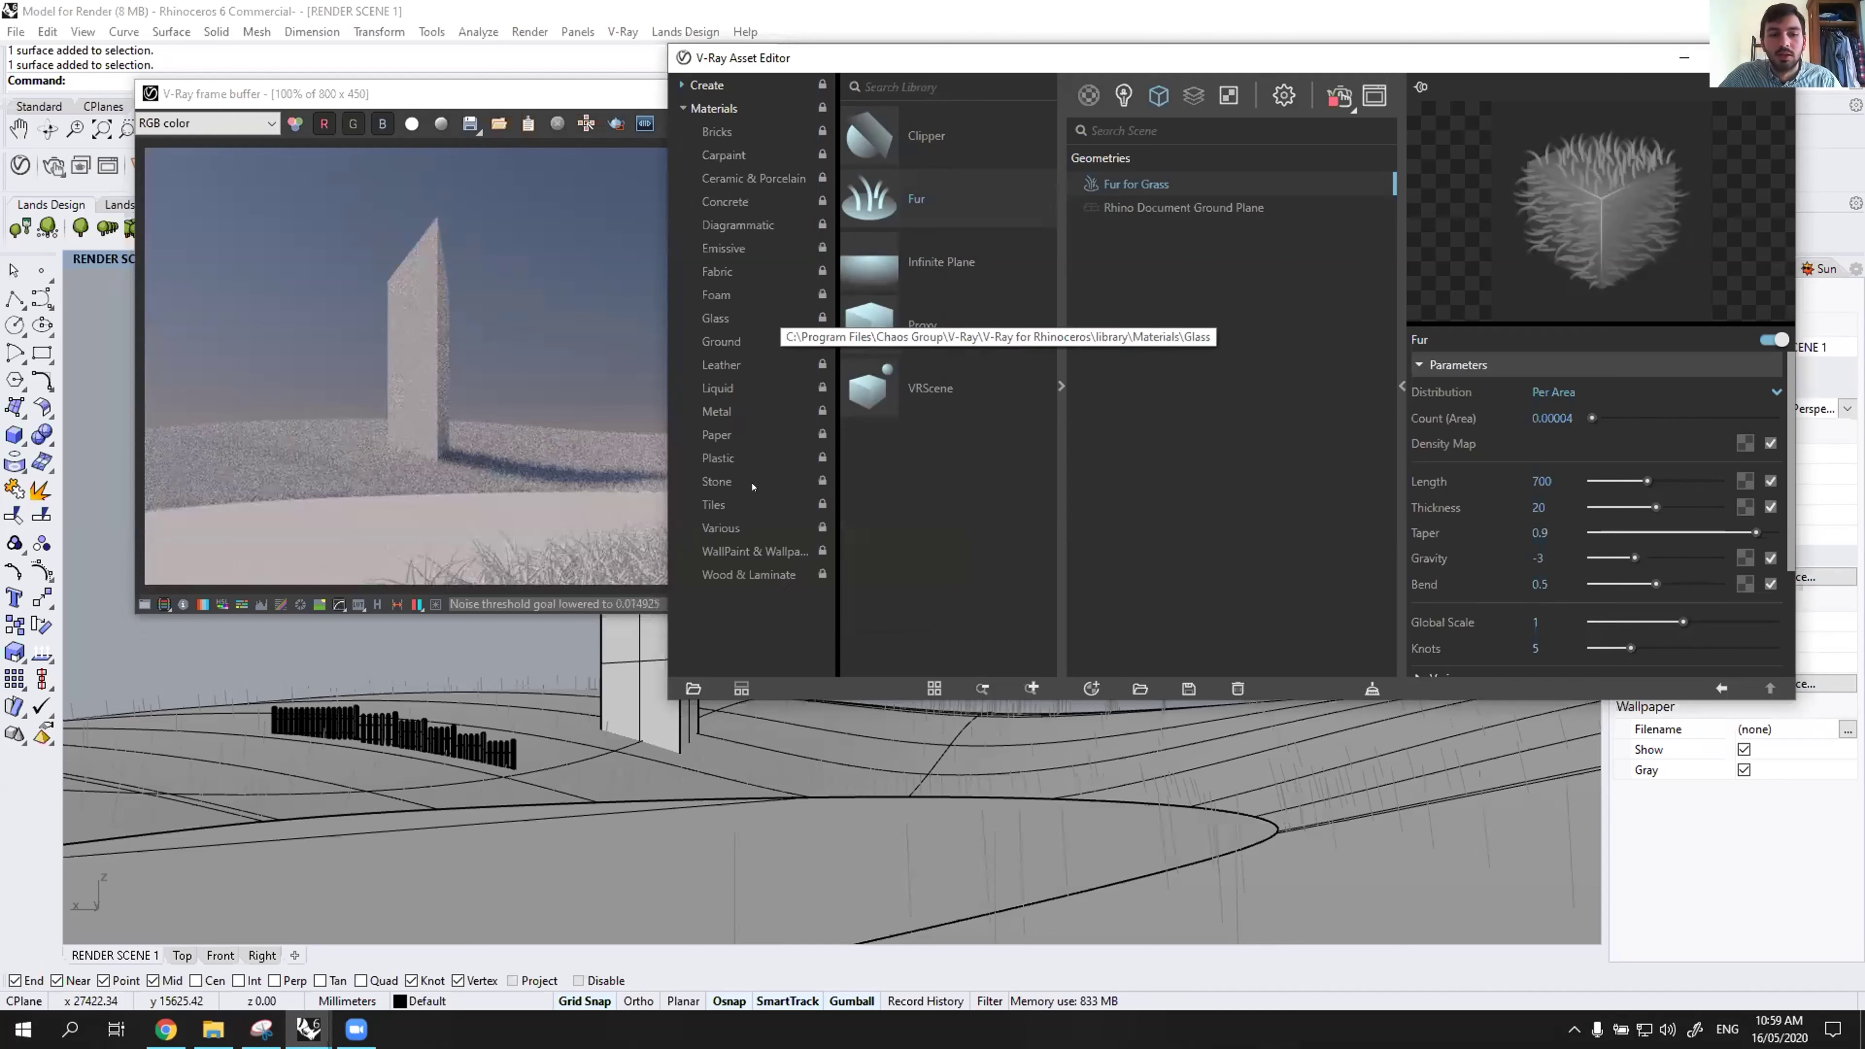
click(1138, 455)
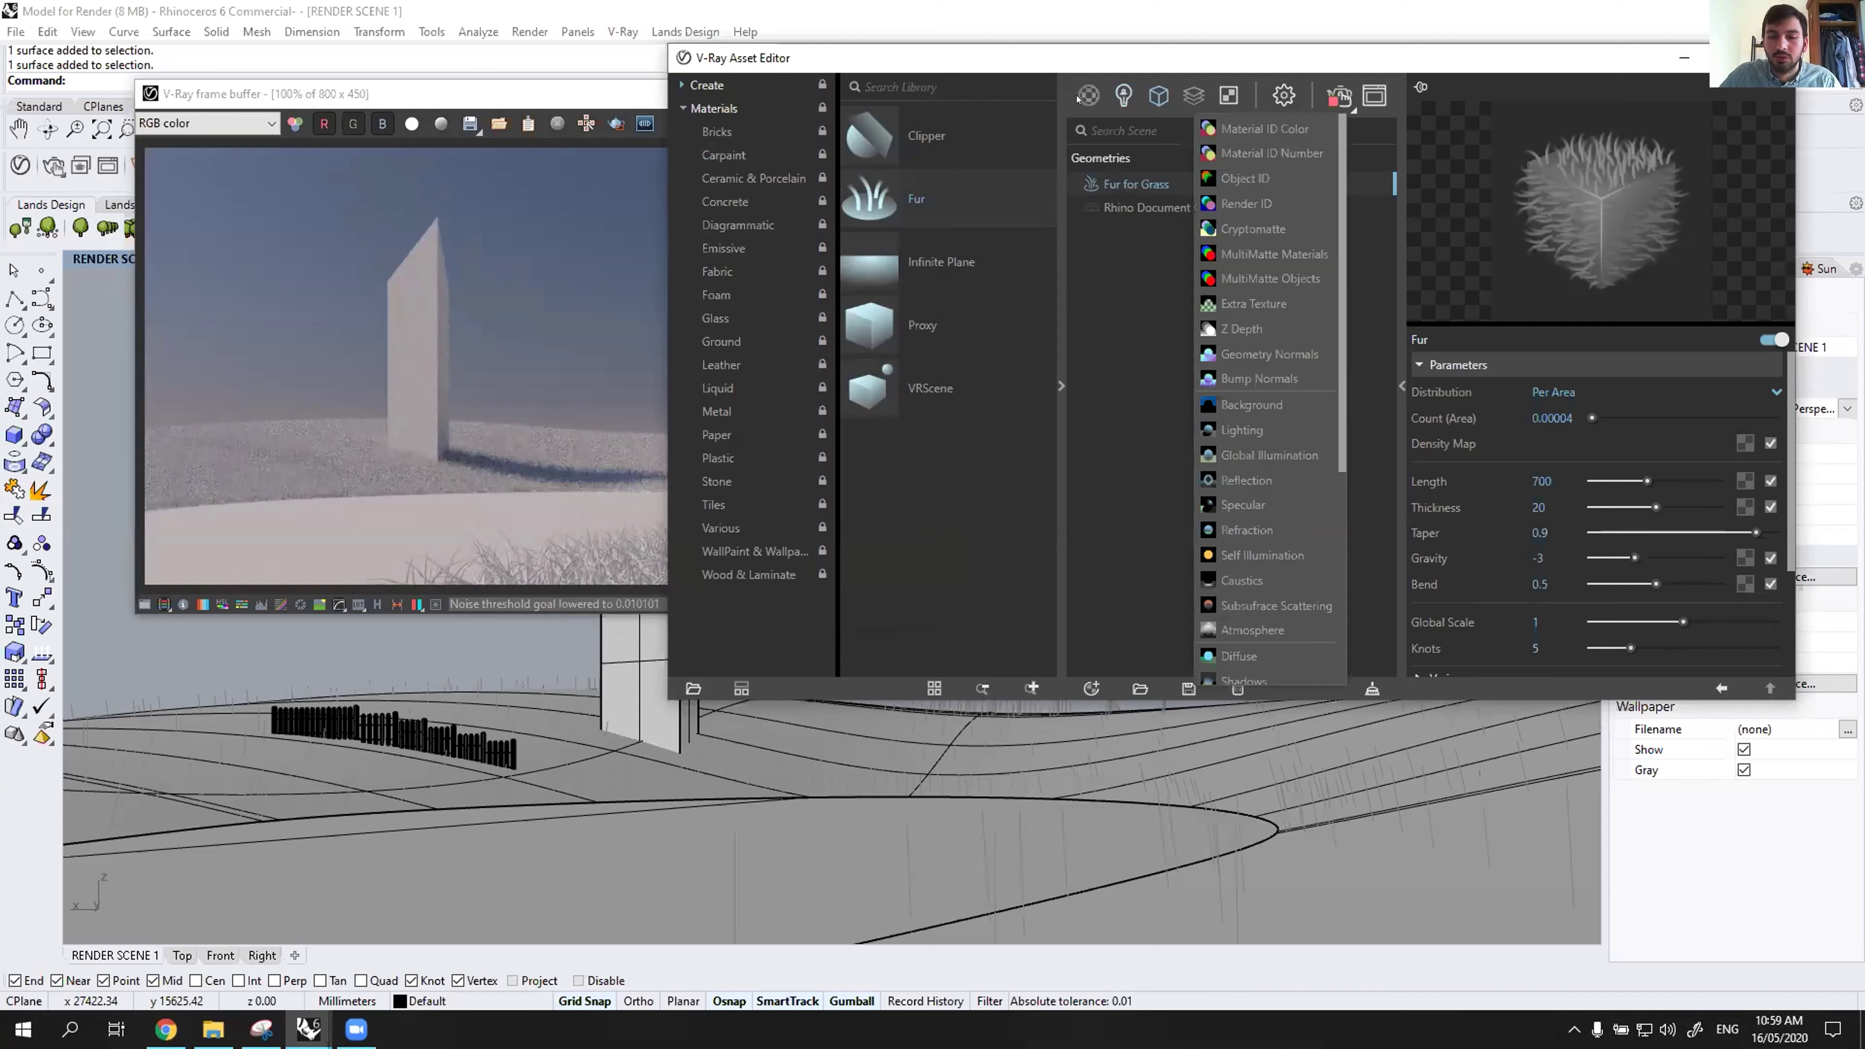
mouse_move(1080, 97)
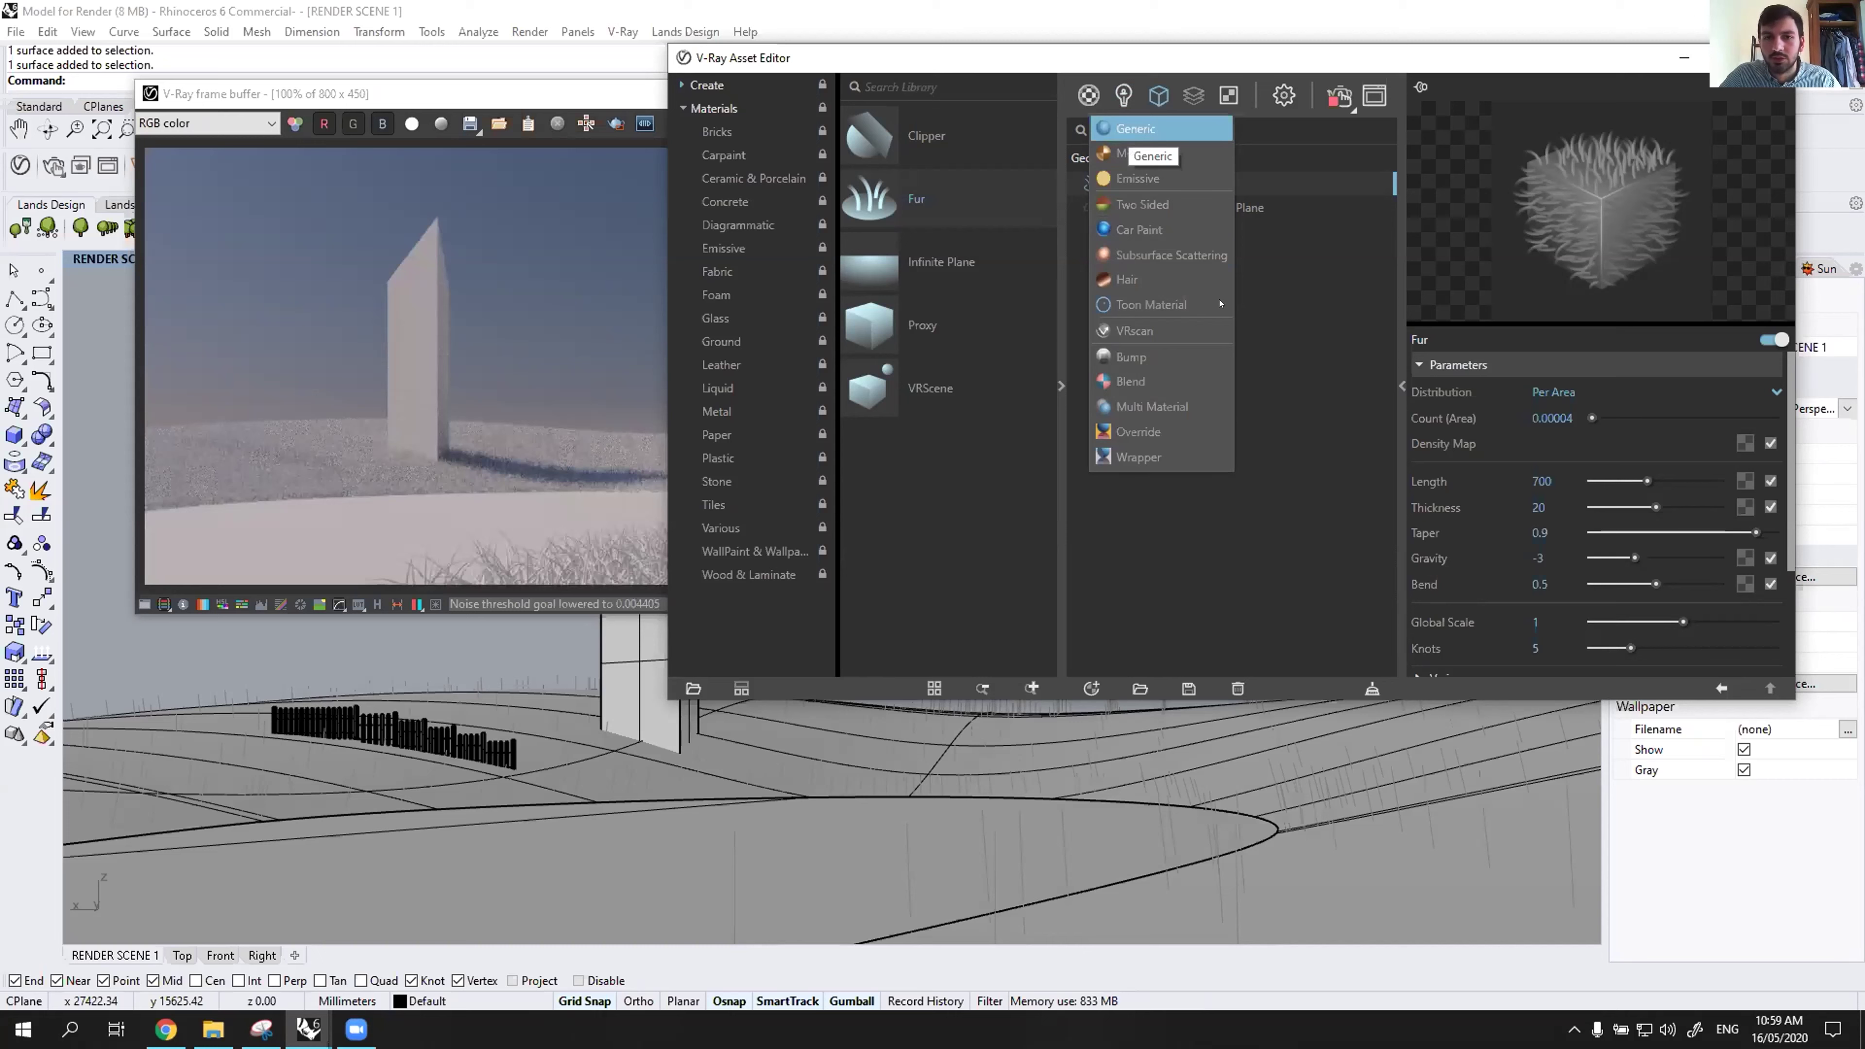
click(676, 129)
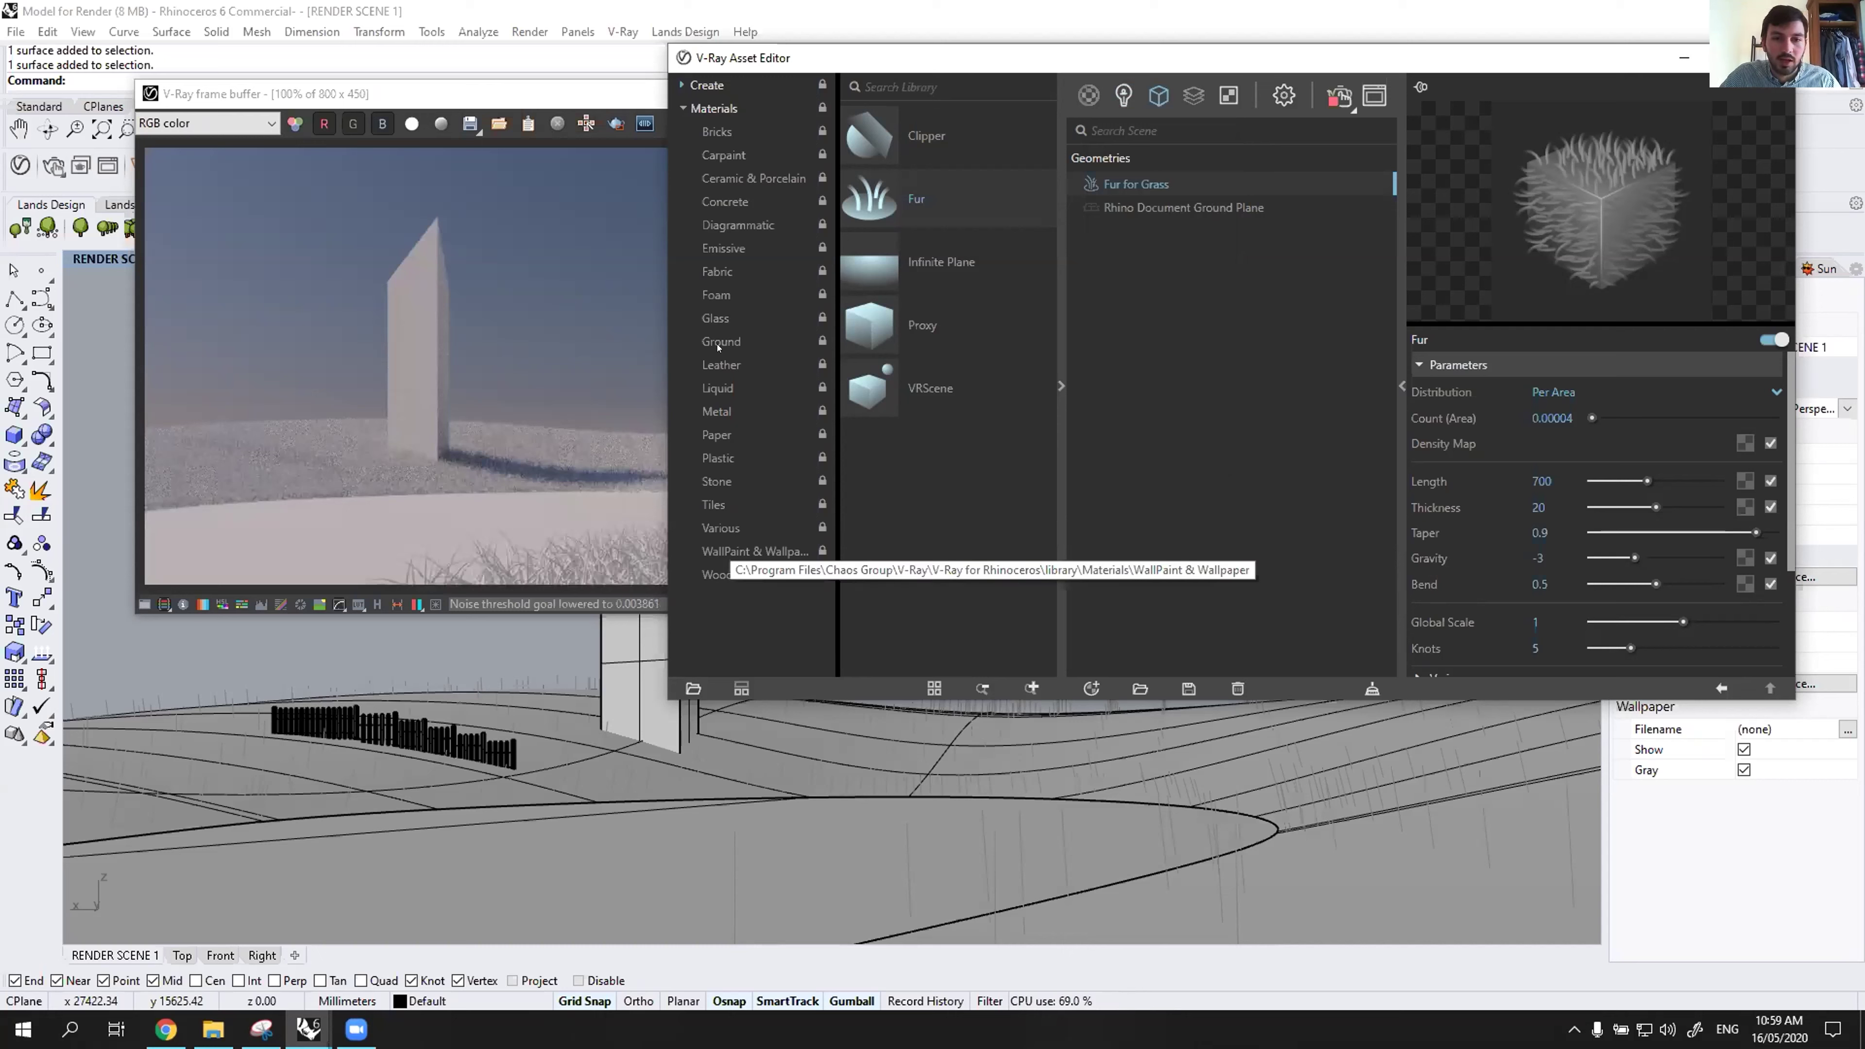
click(709, 390)
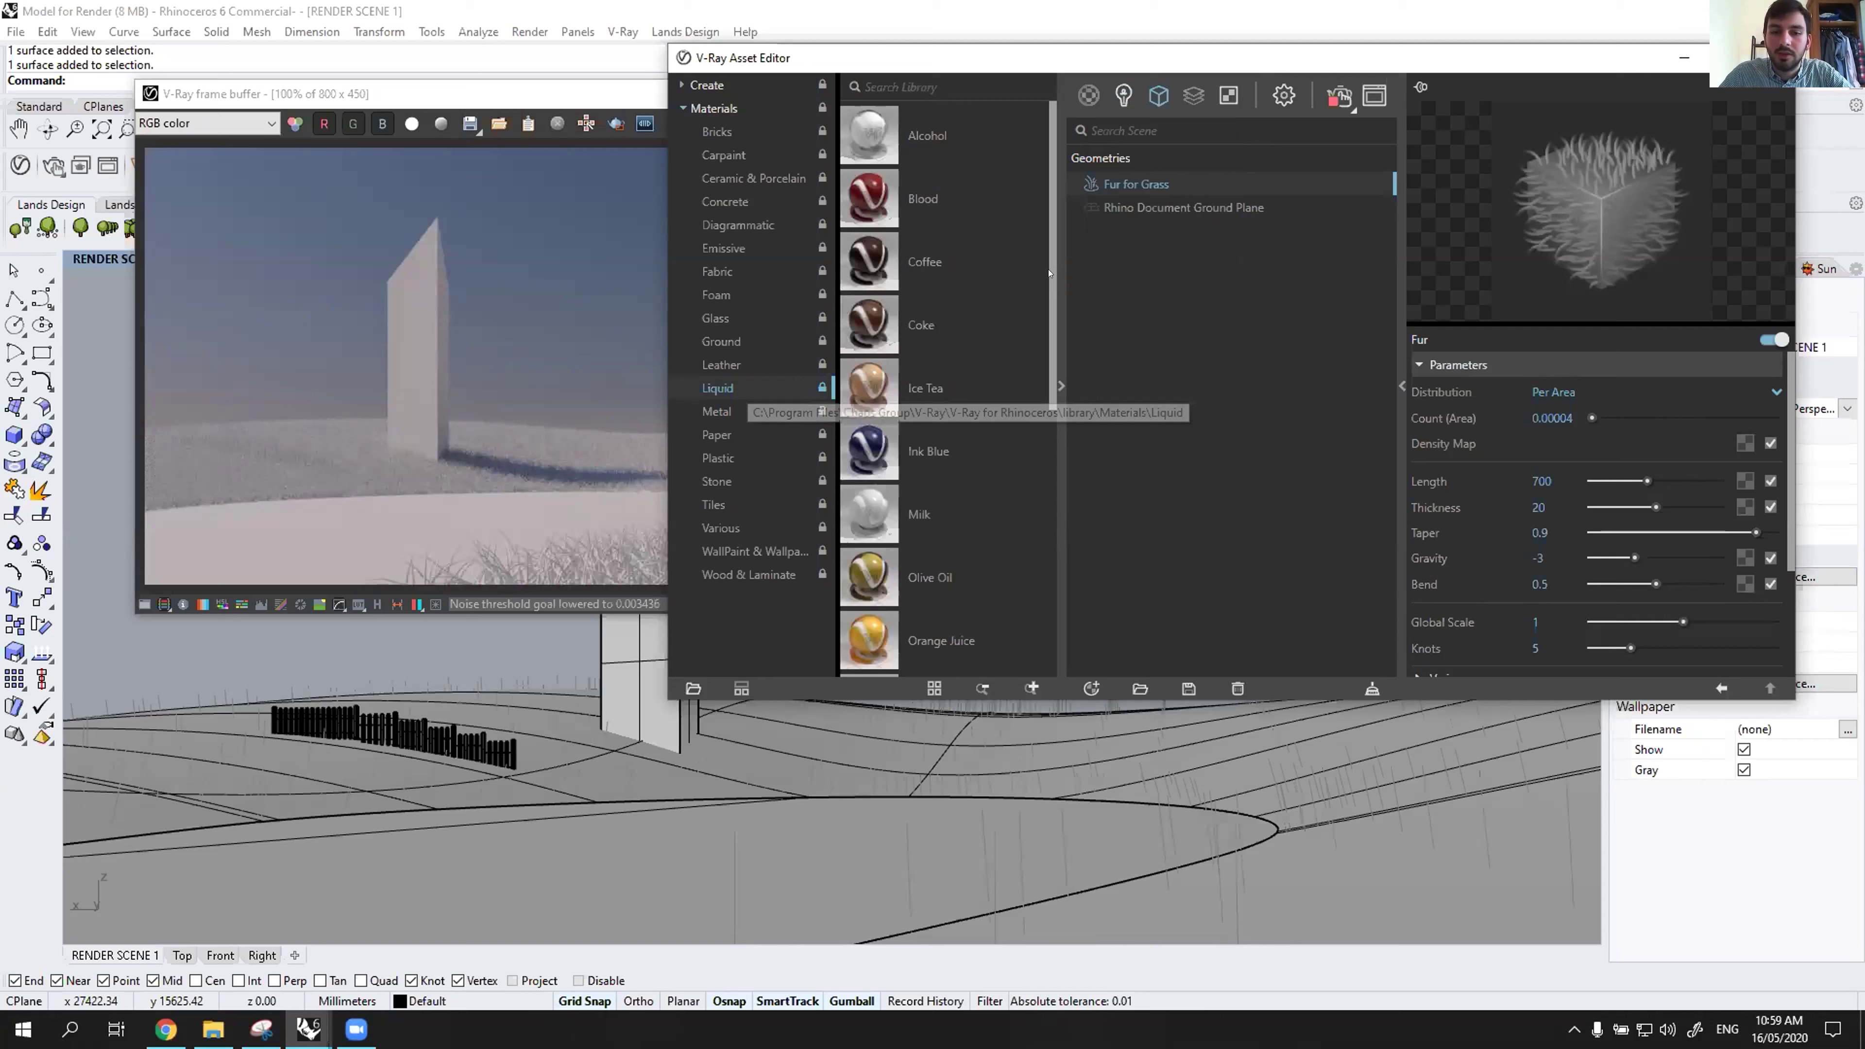
scroll(1047, 534, down, 5)
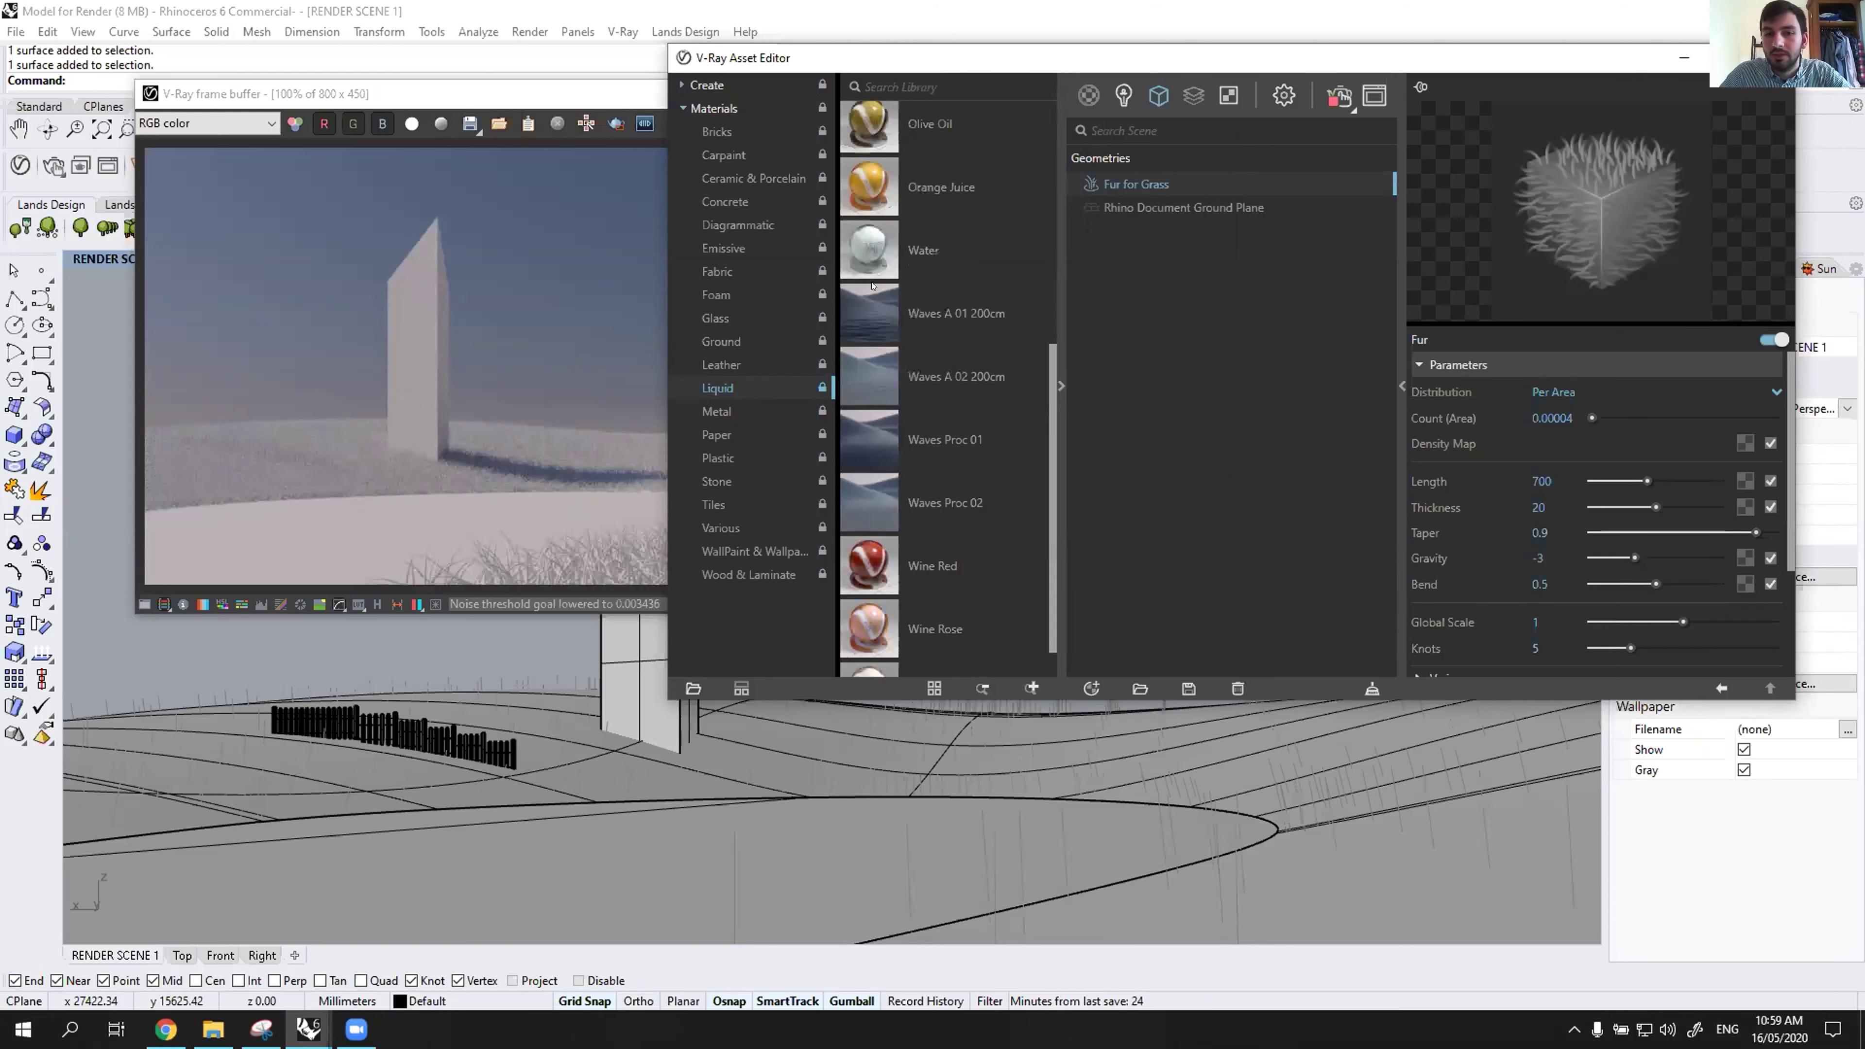
scroll(872, 286, down, 1)
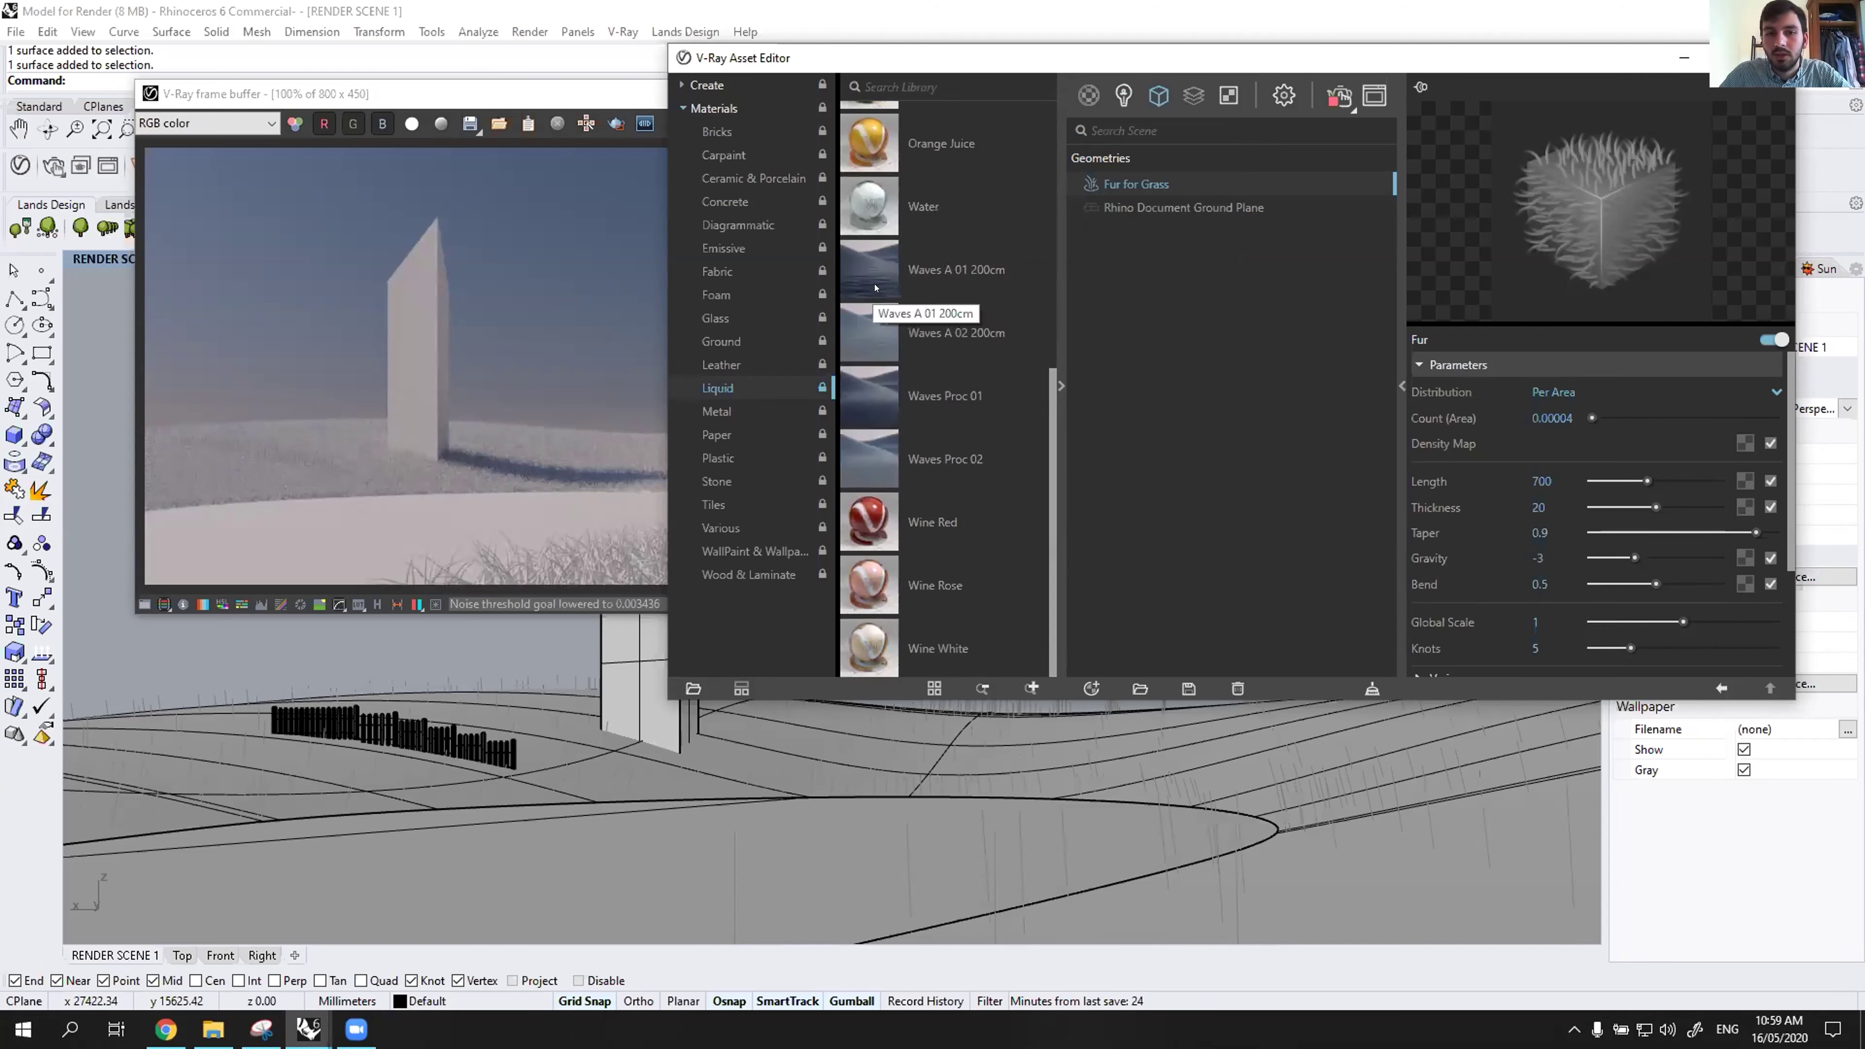
scroll(875, 287, up, 2)
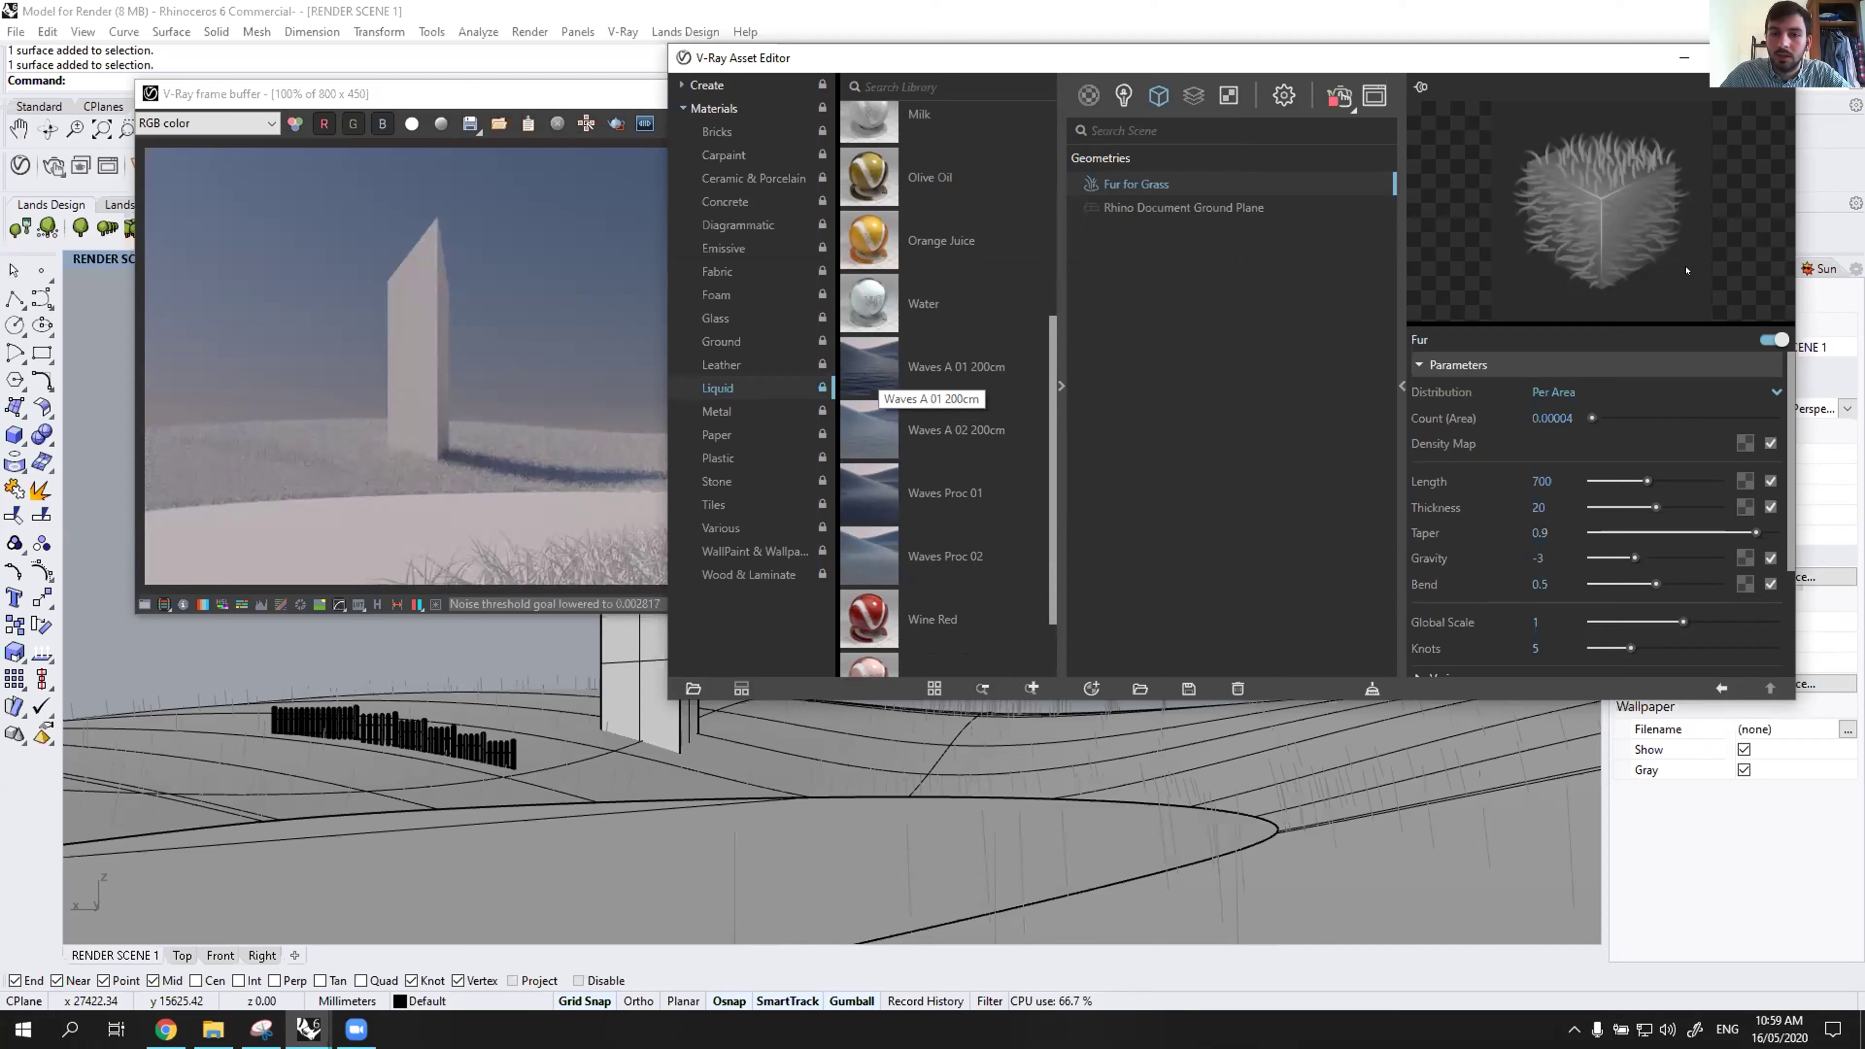
drag(873, 352, 659, 833)
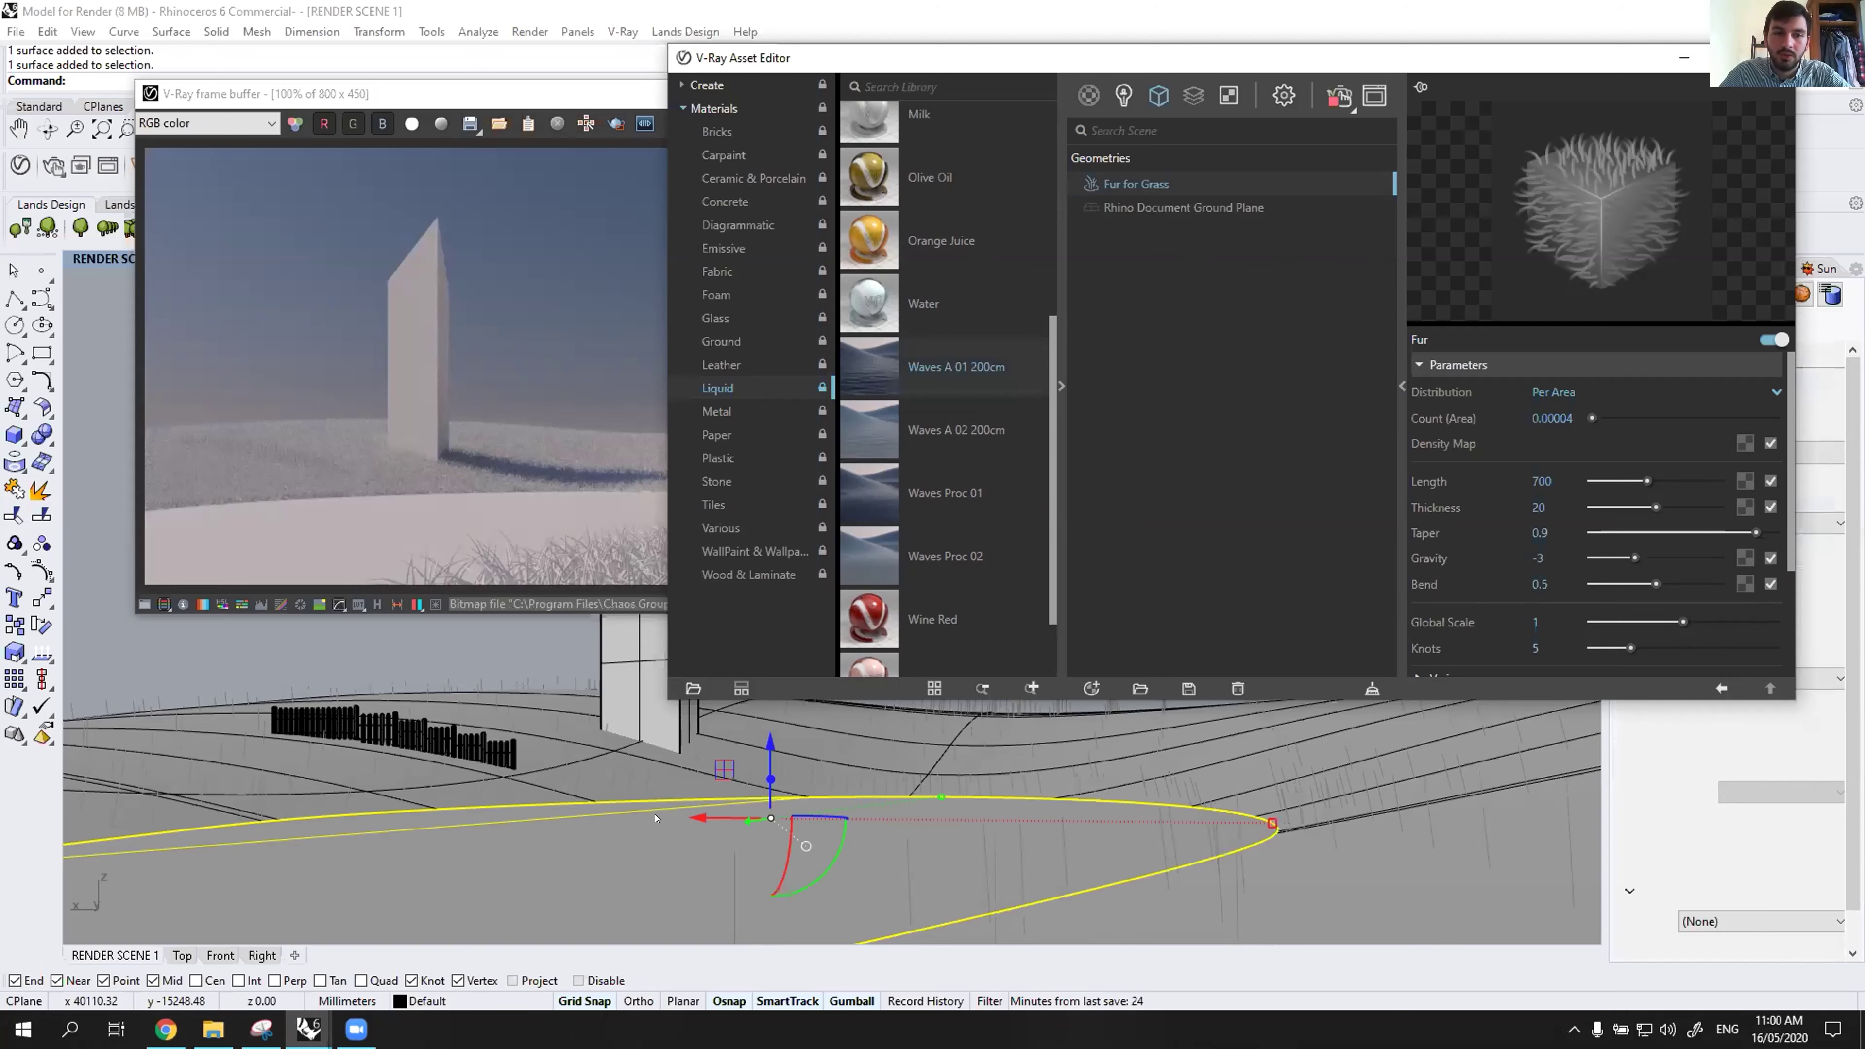
click(499, 287)
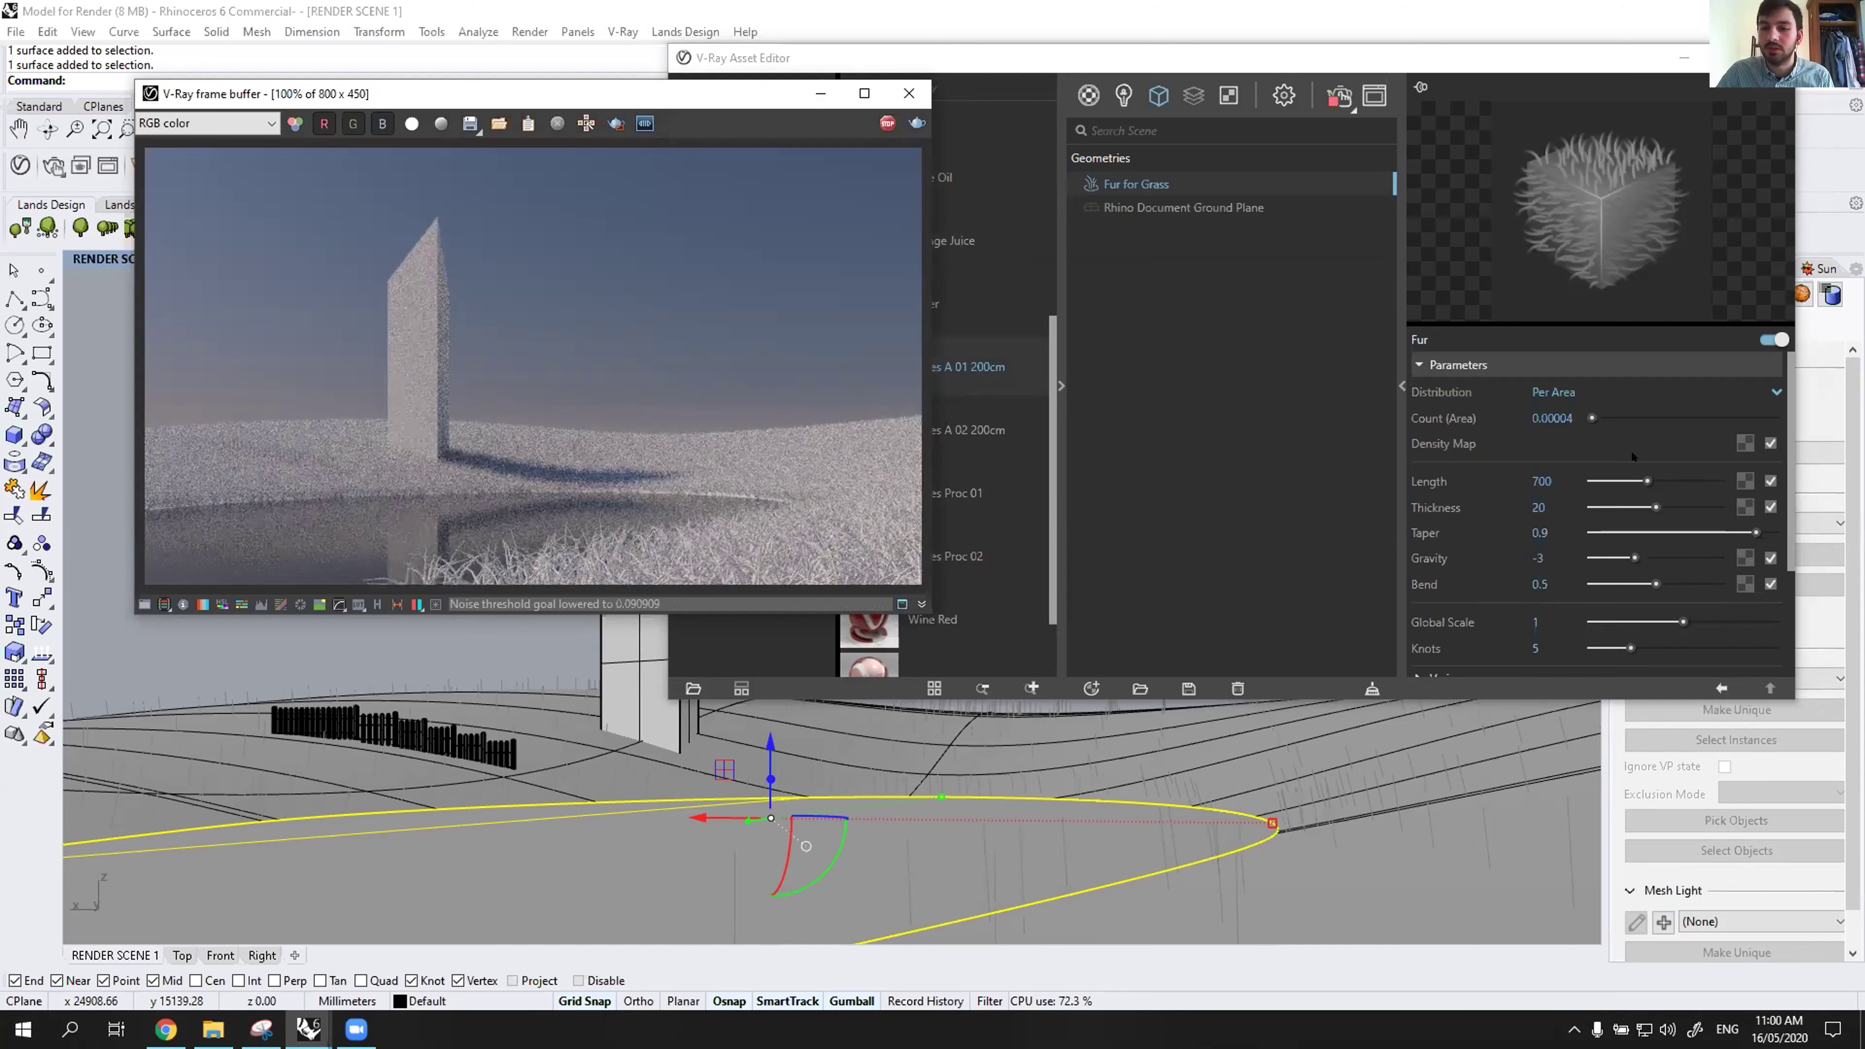
Set the bump amount of the Waves_A_01_200cm material to 2 and then to 200, checking the water in the render.
click(1089, 96)
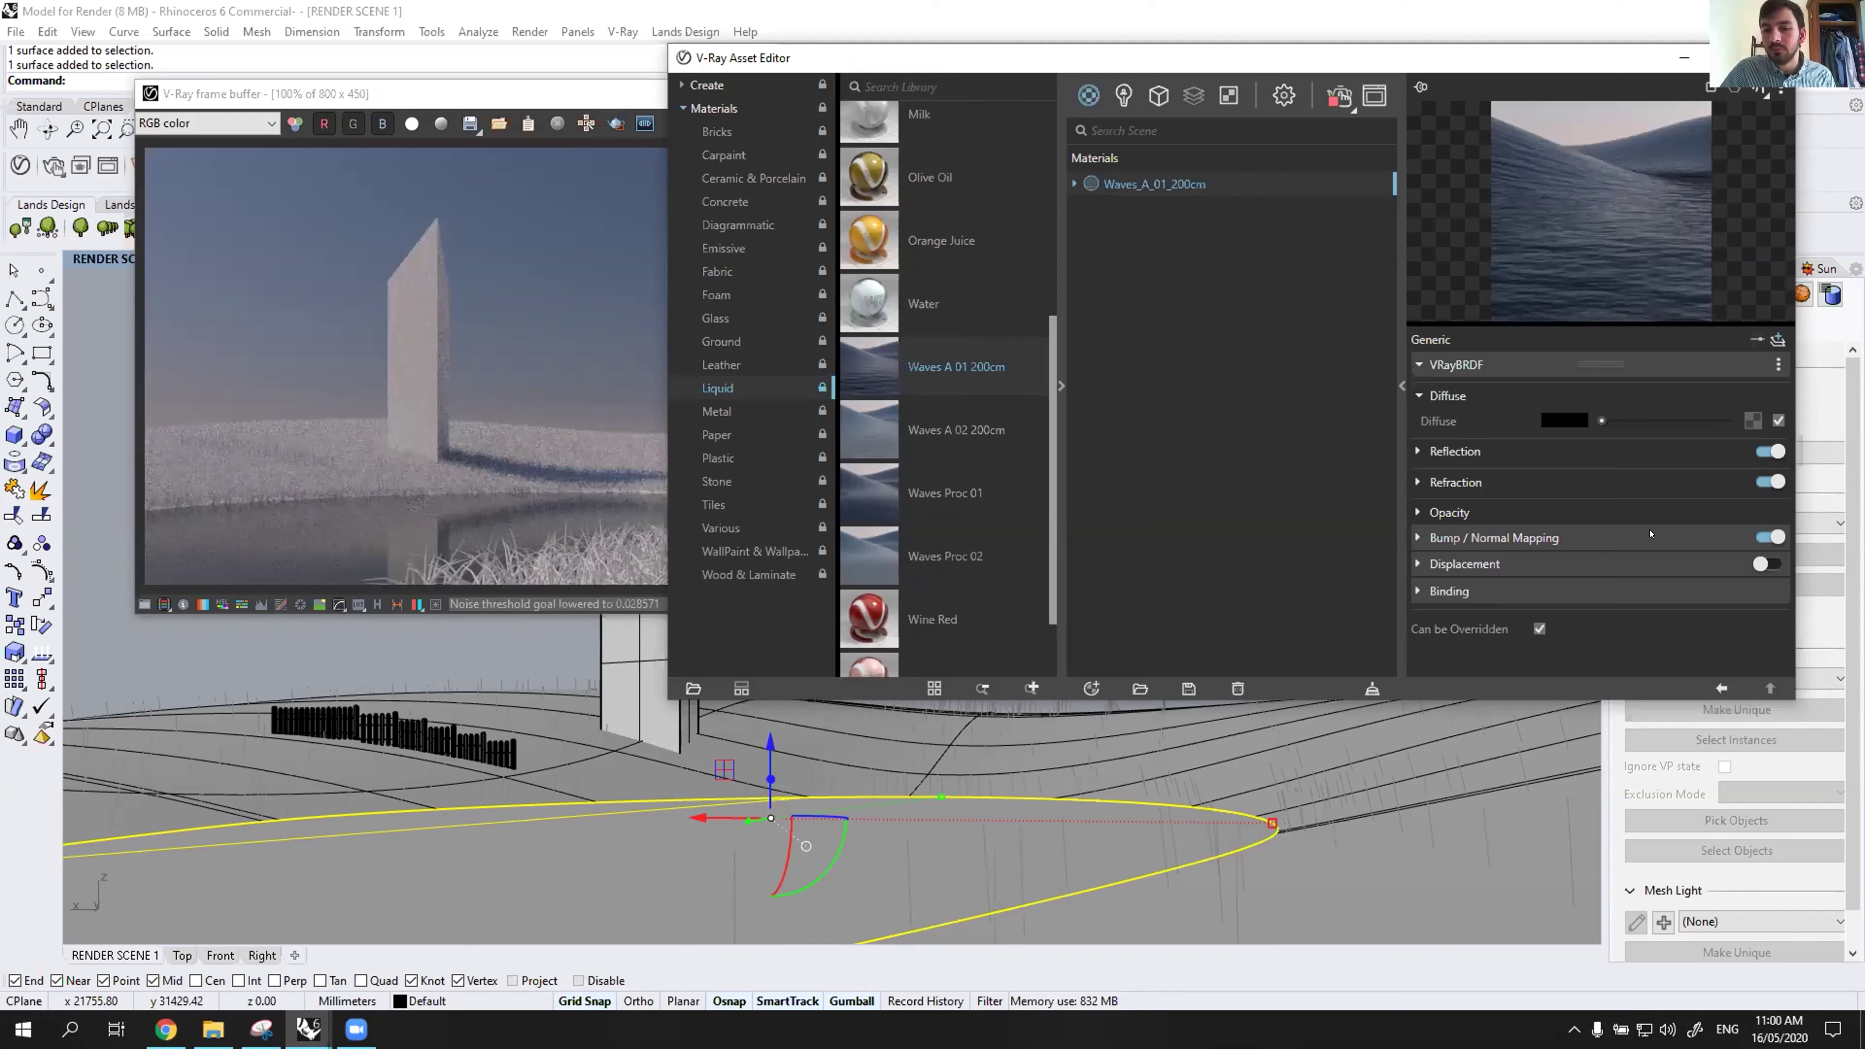
click(1451, 543)
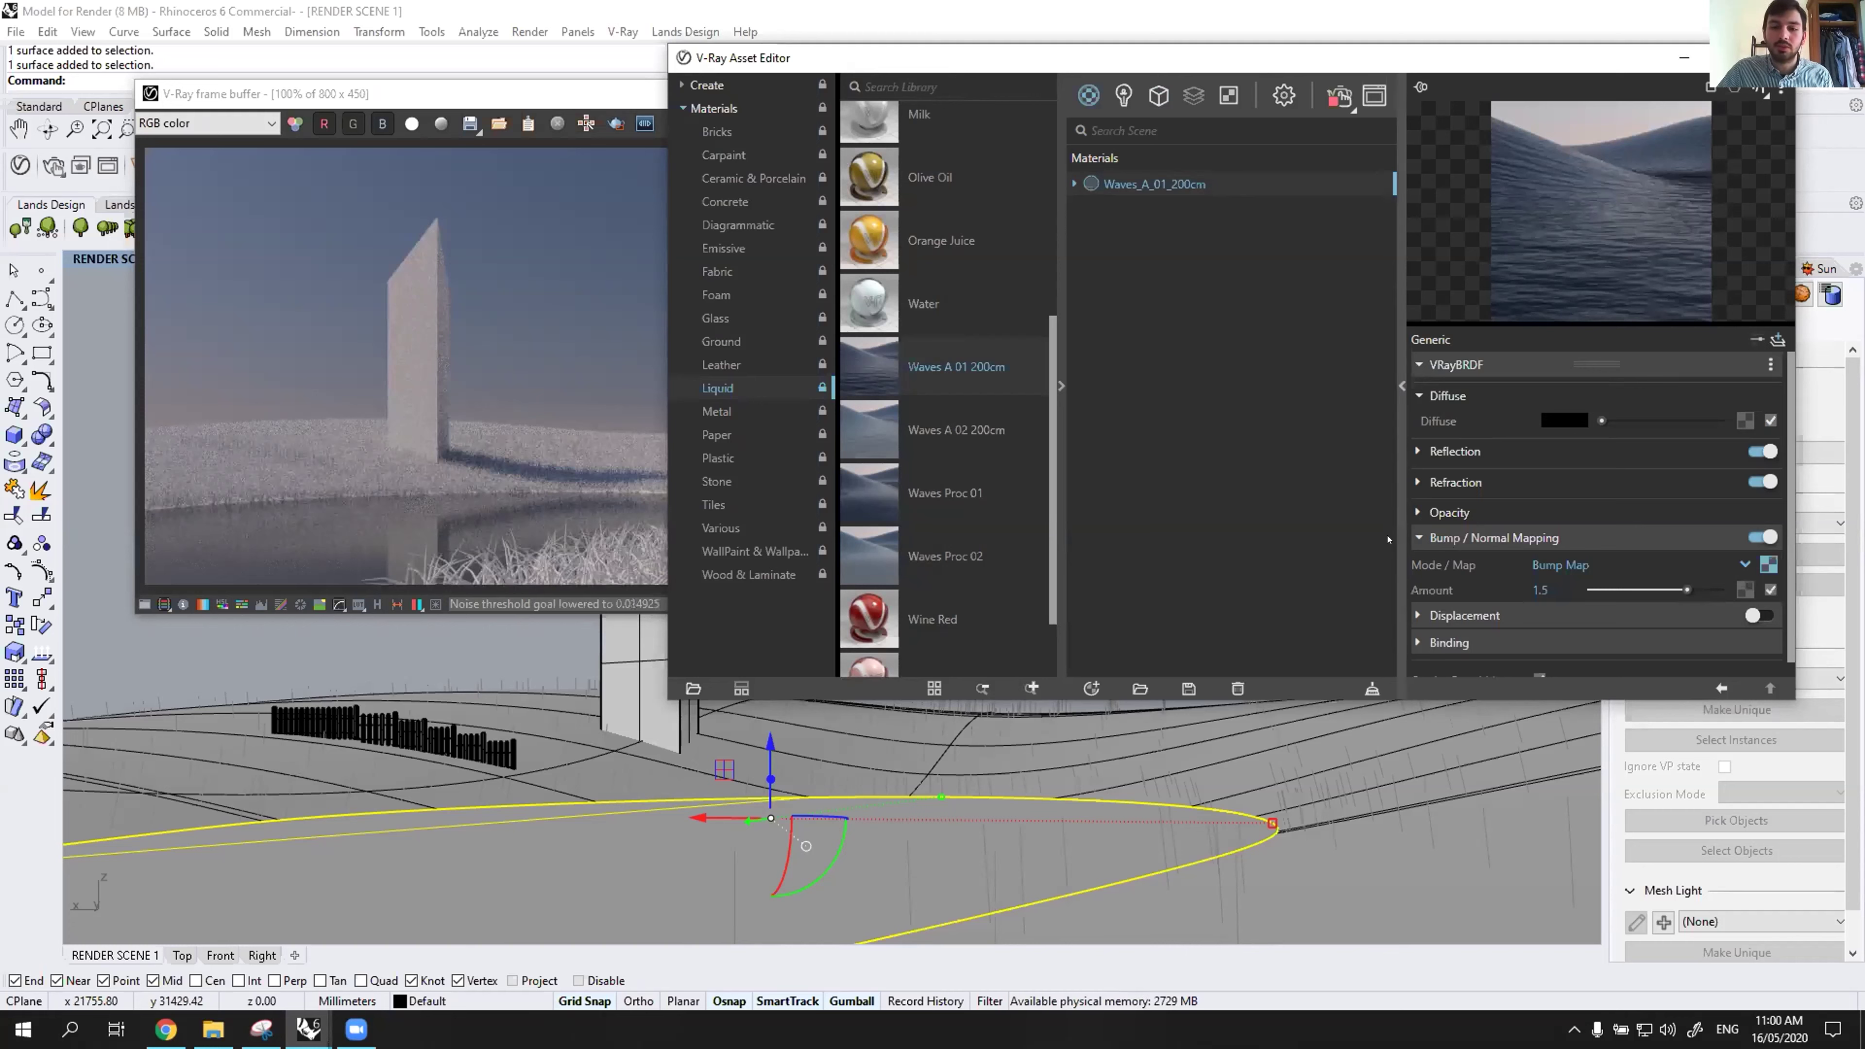
key(Tab)
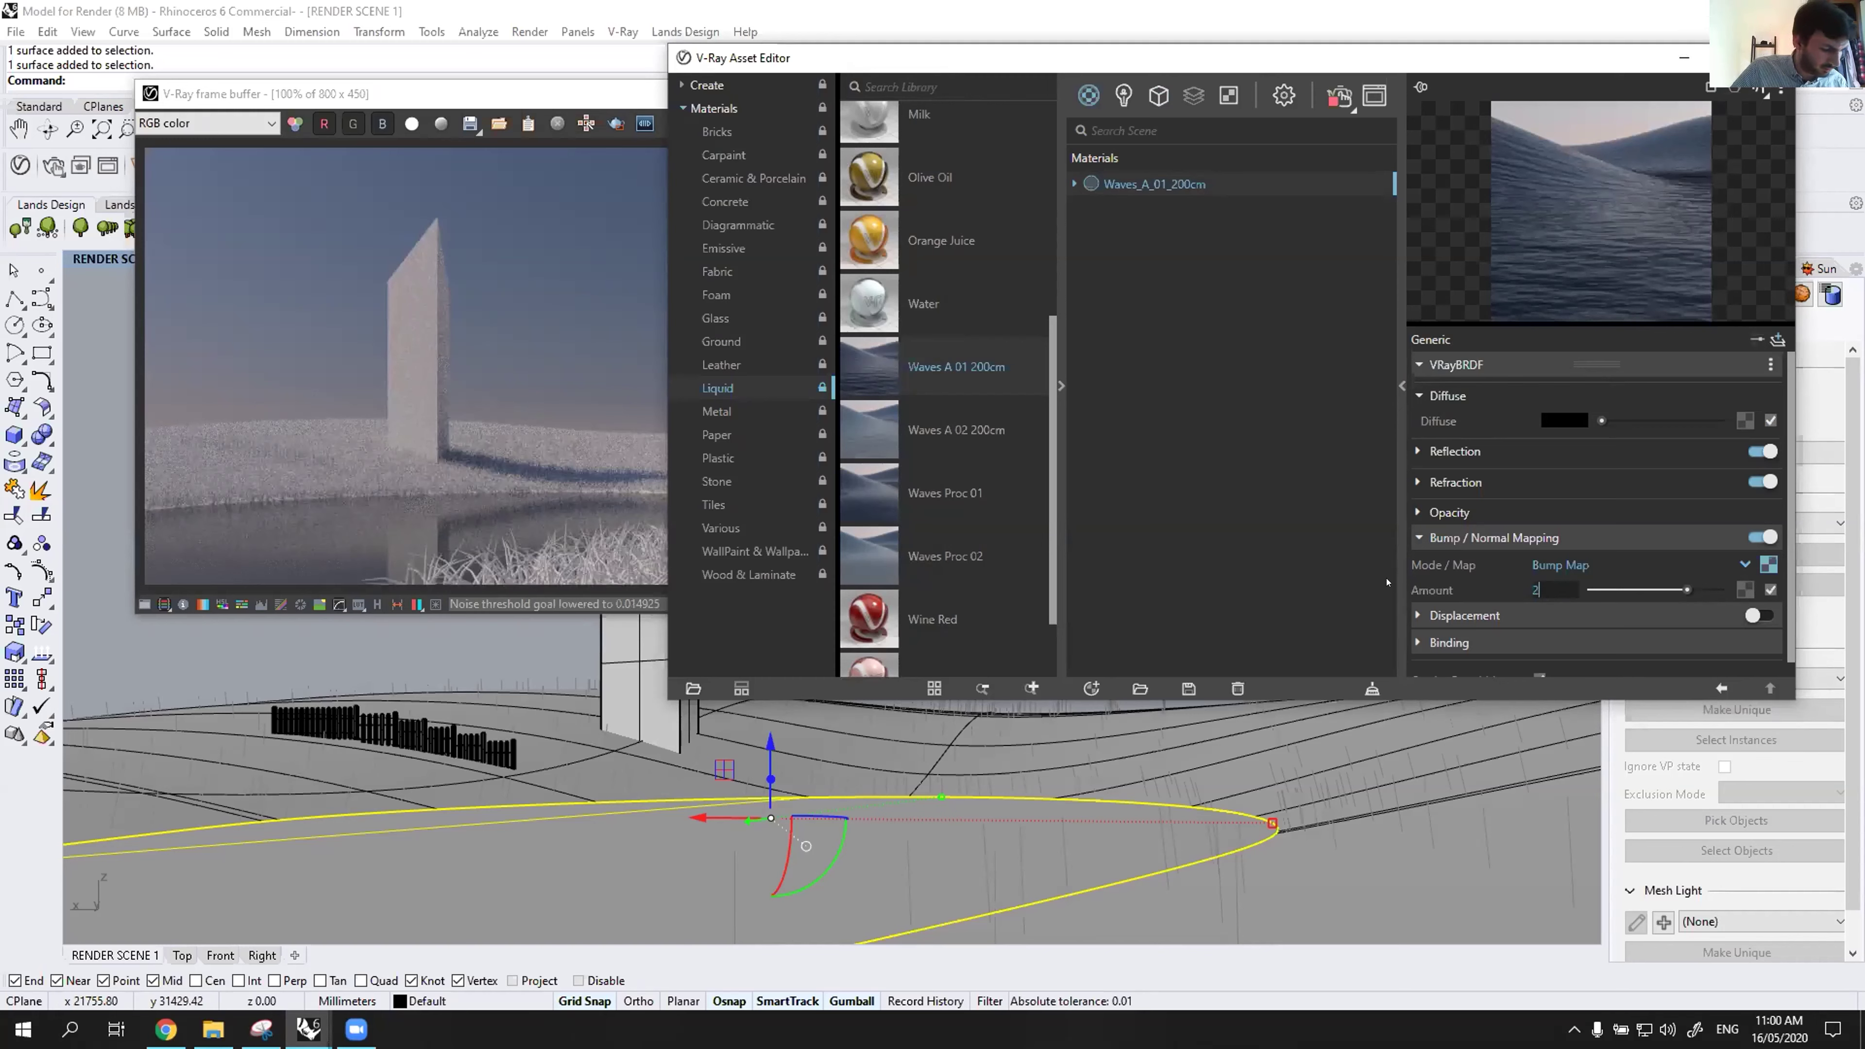
text(2)
key(Return)
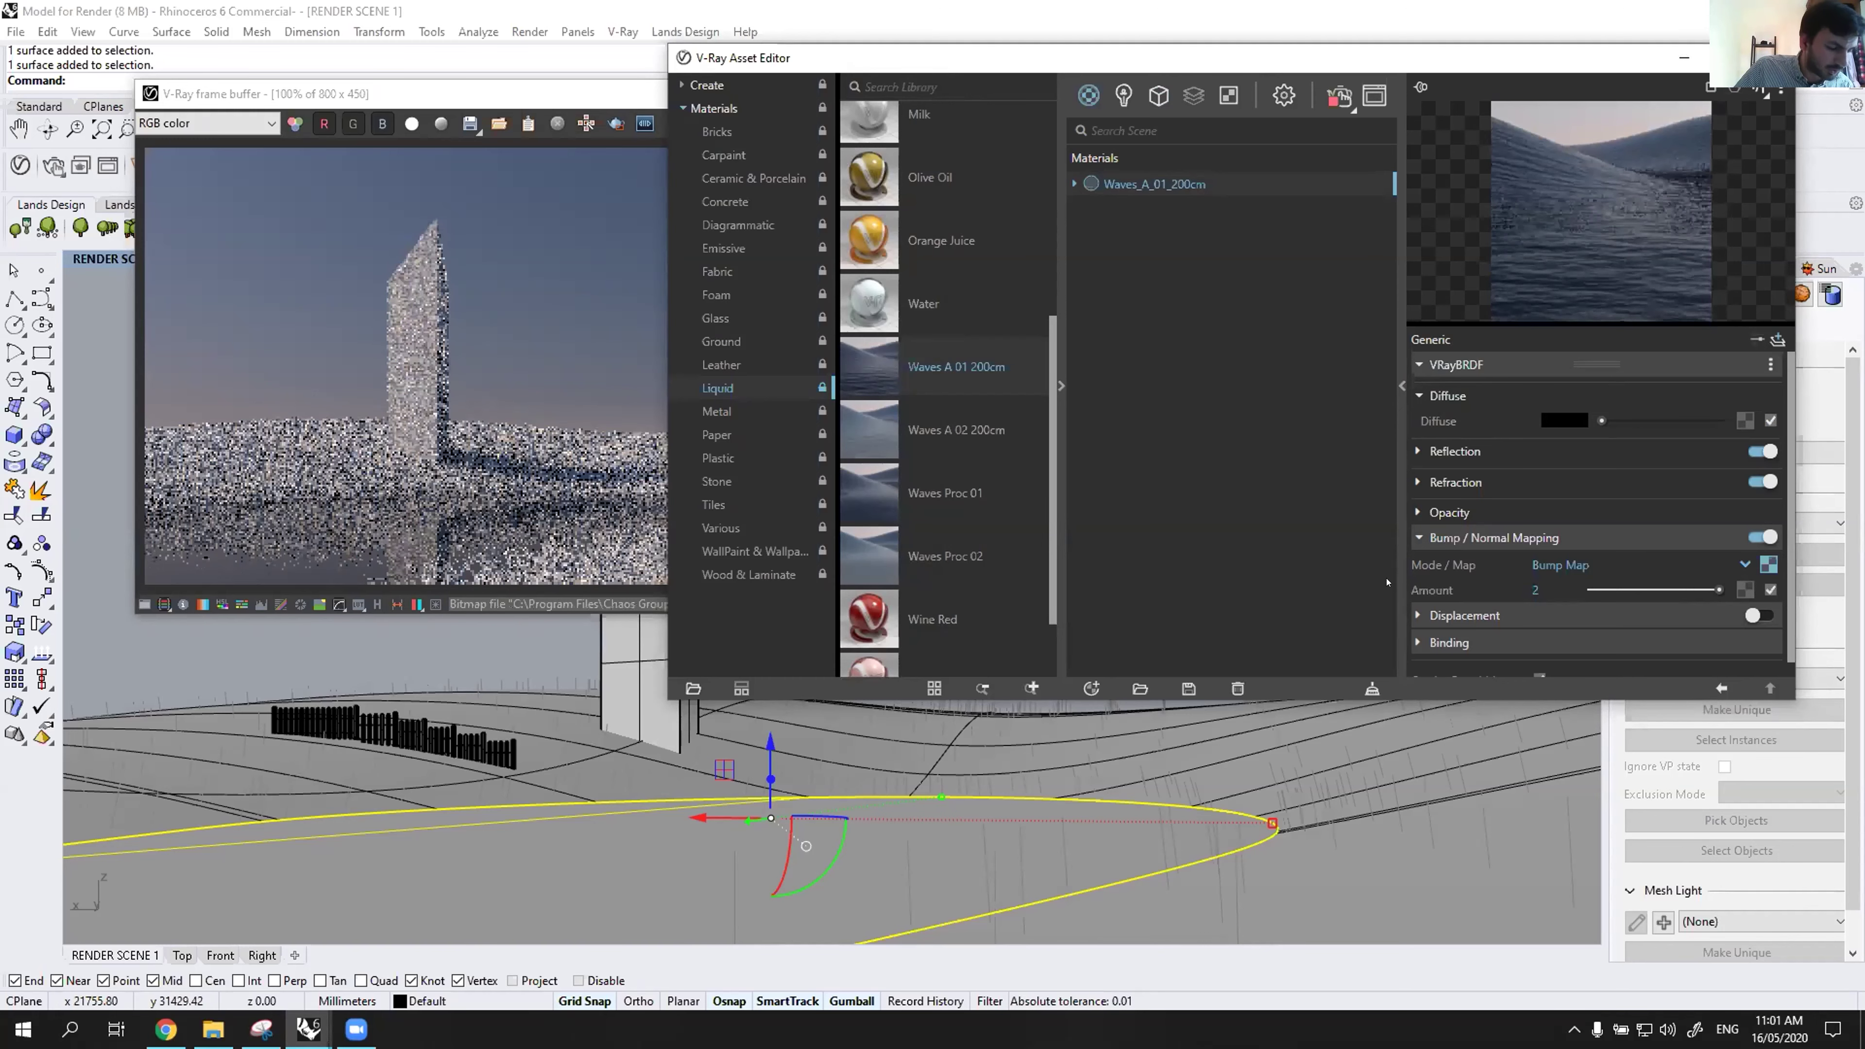
click(1544, 589)
text(00)
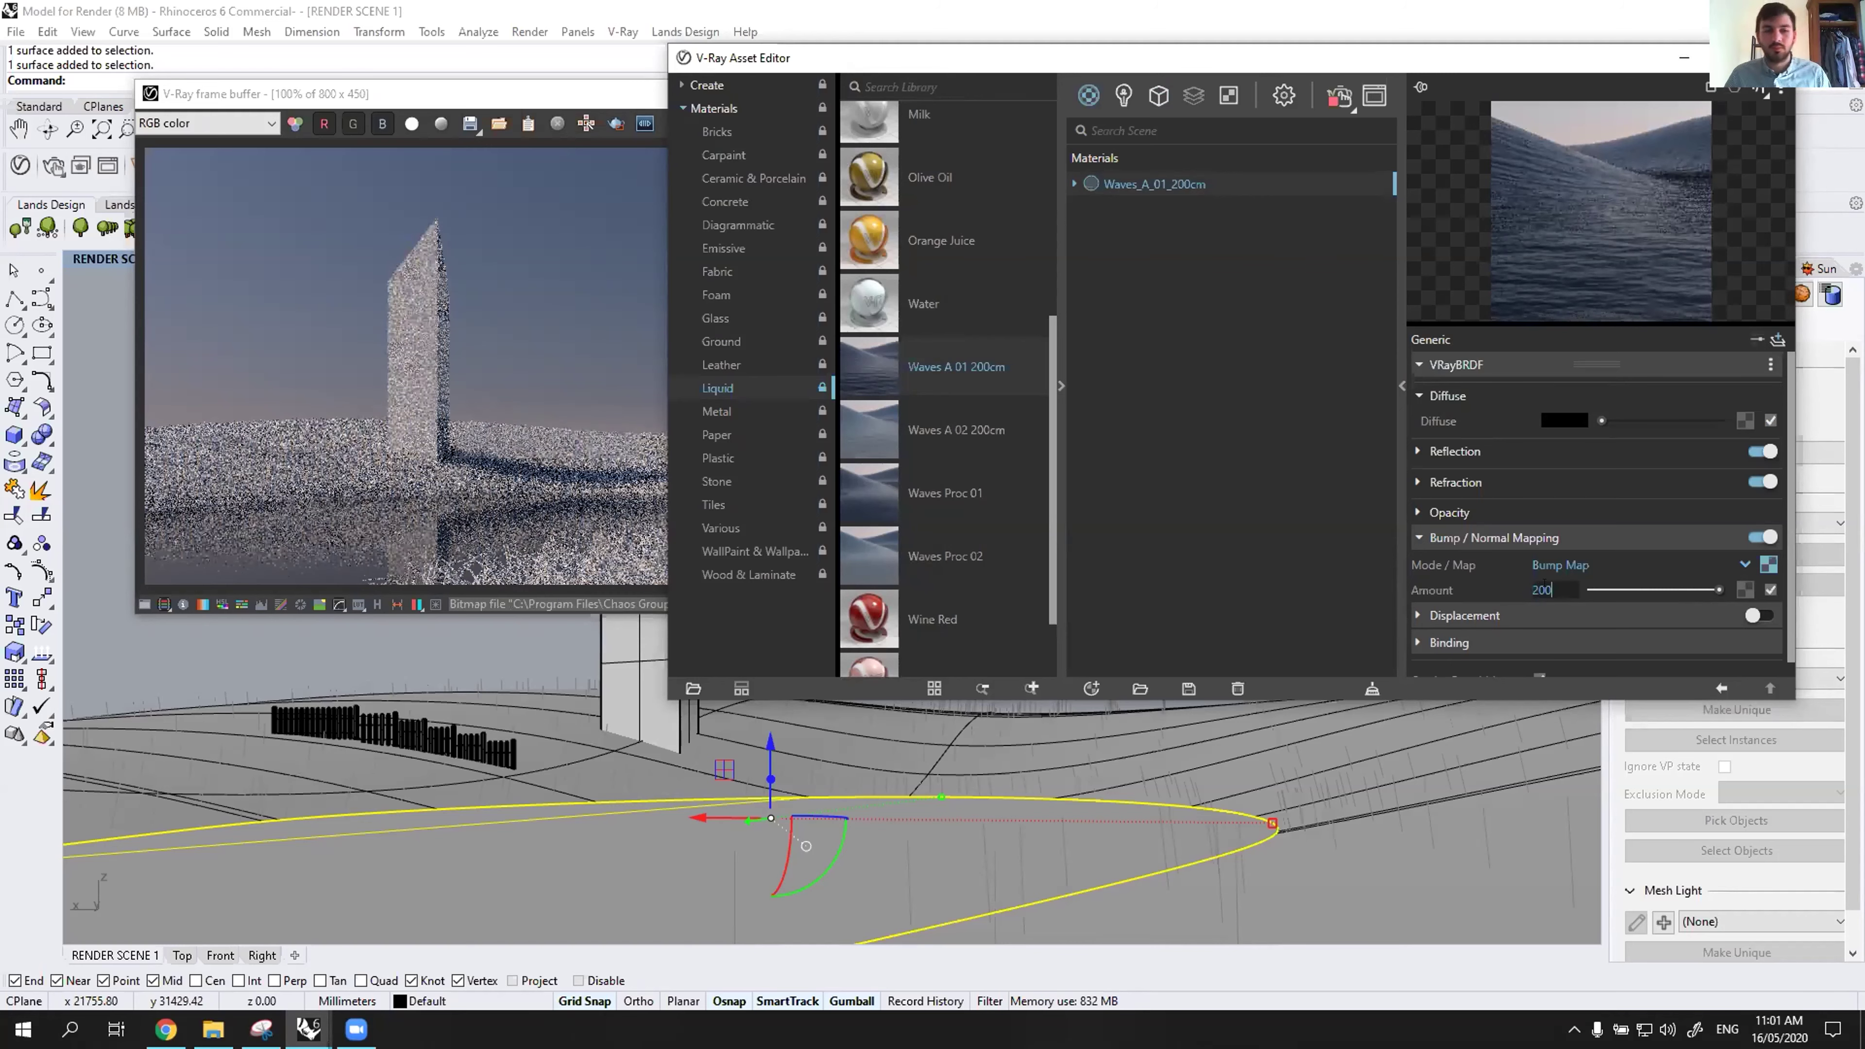
key(Return)
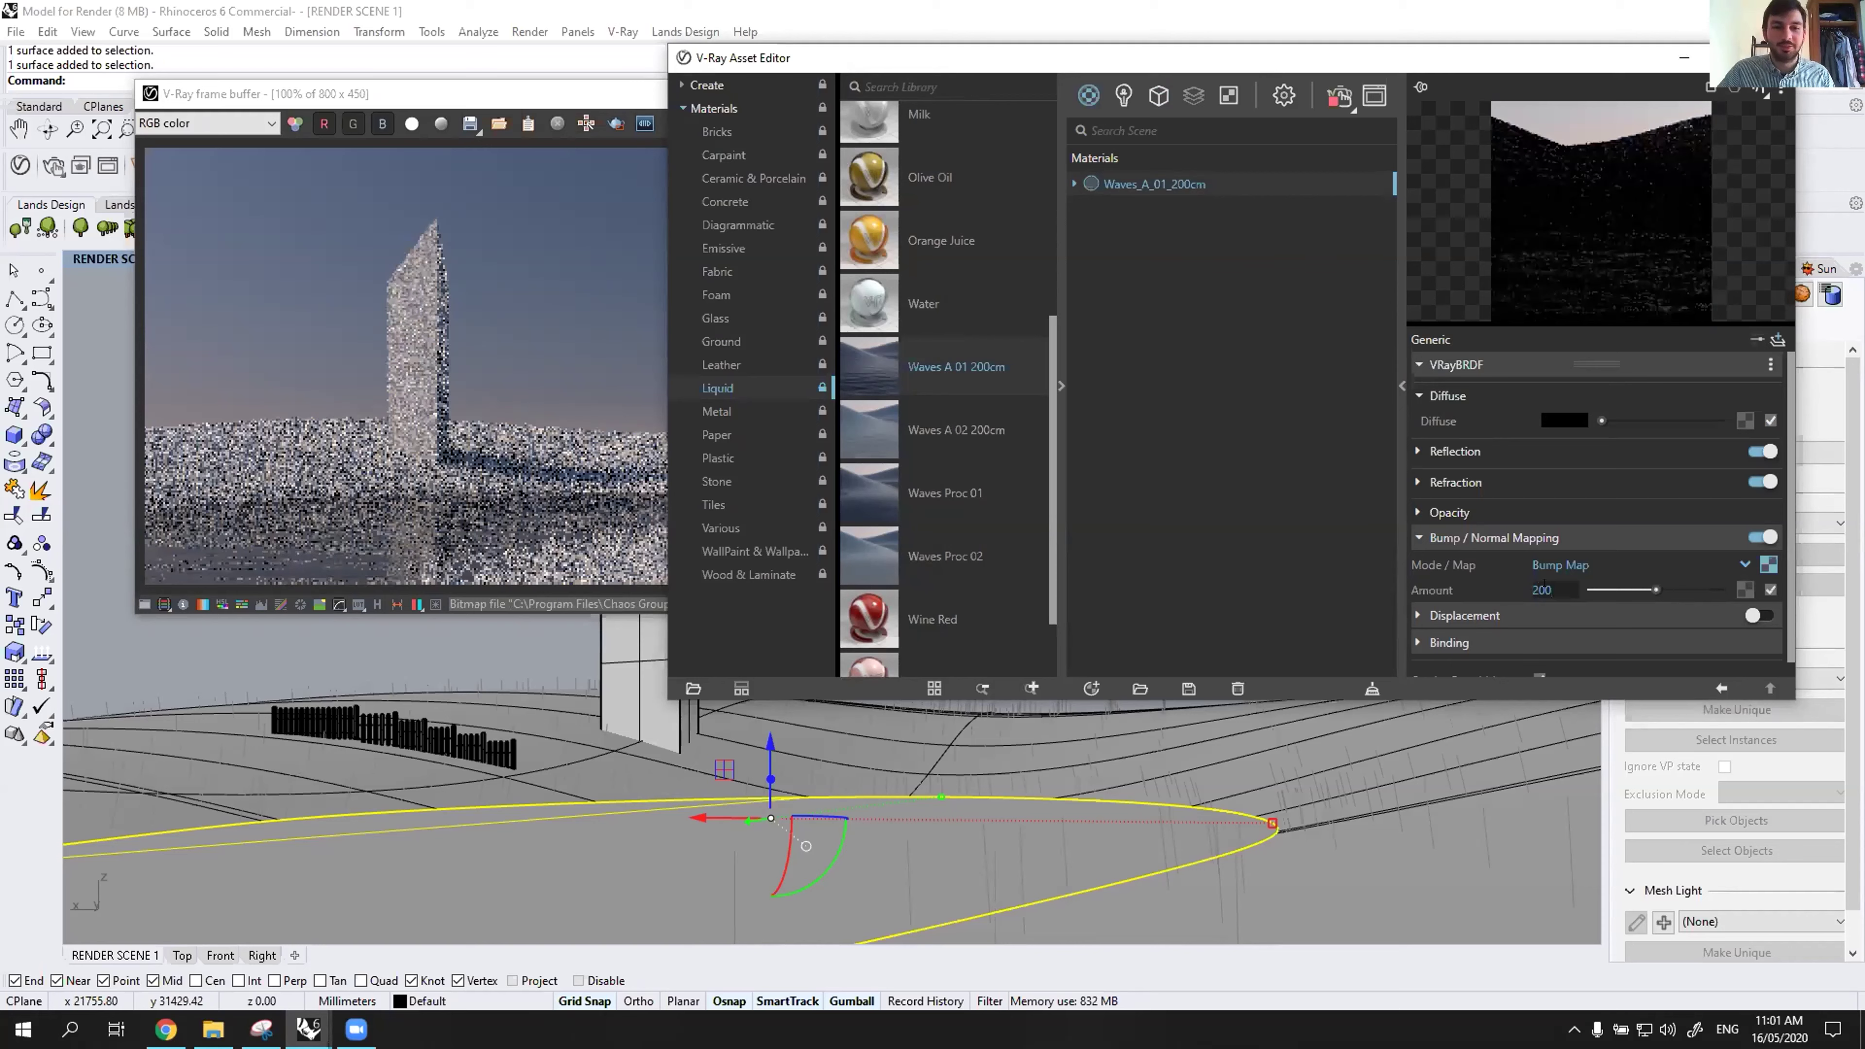
click(458, 506)
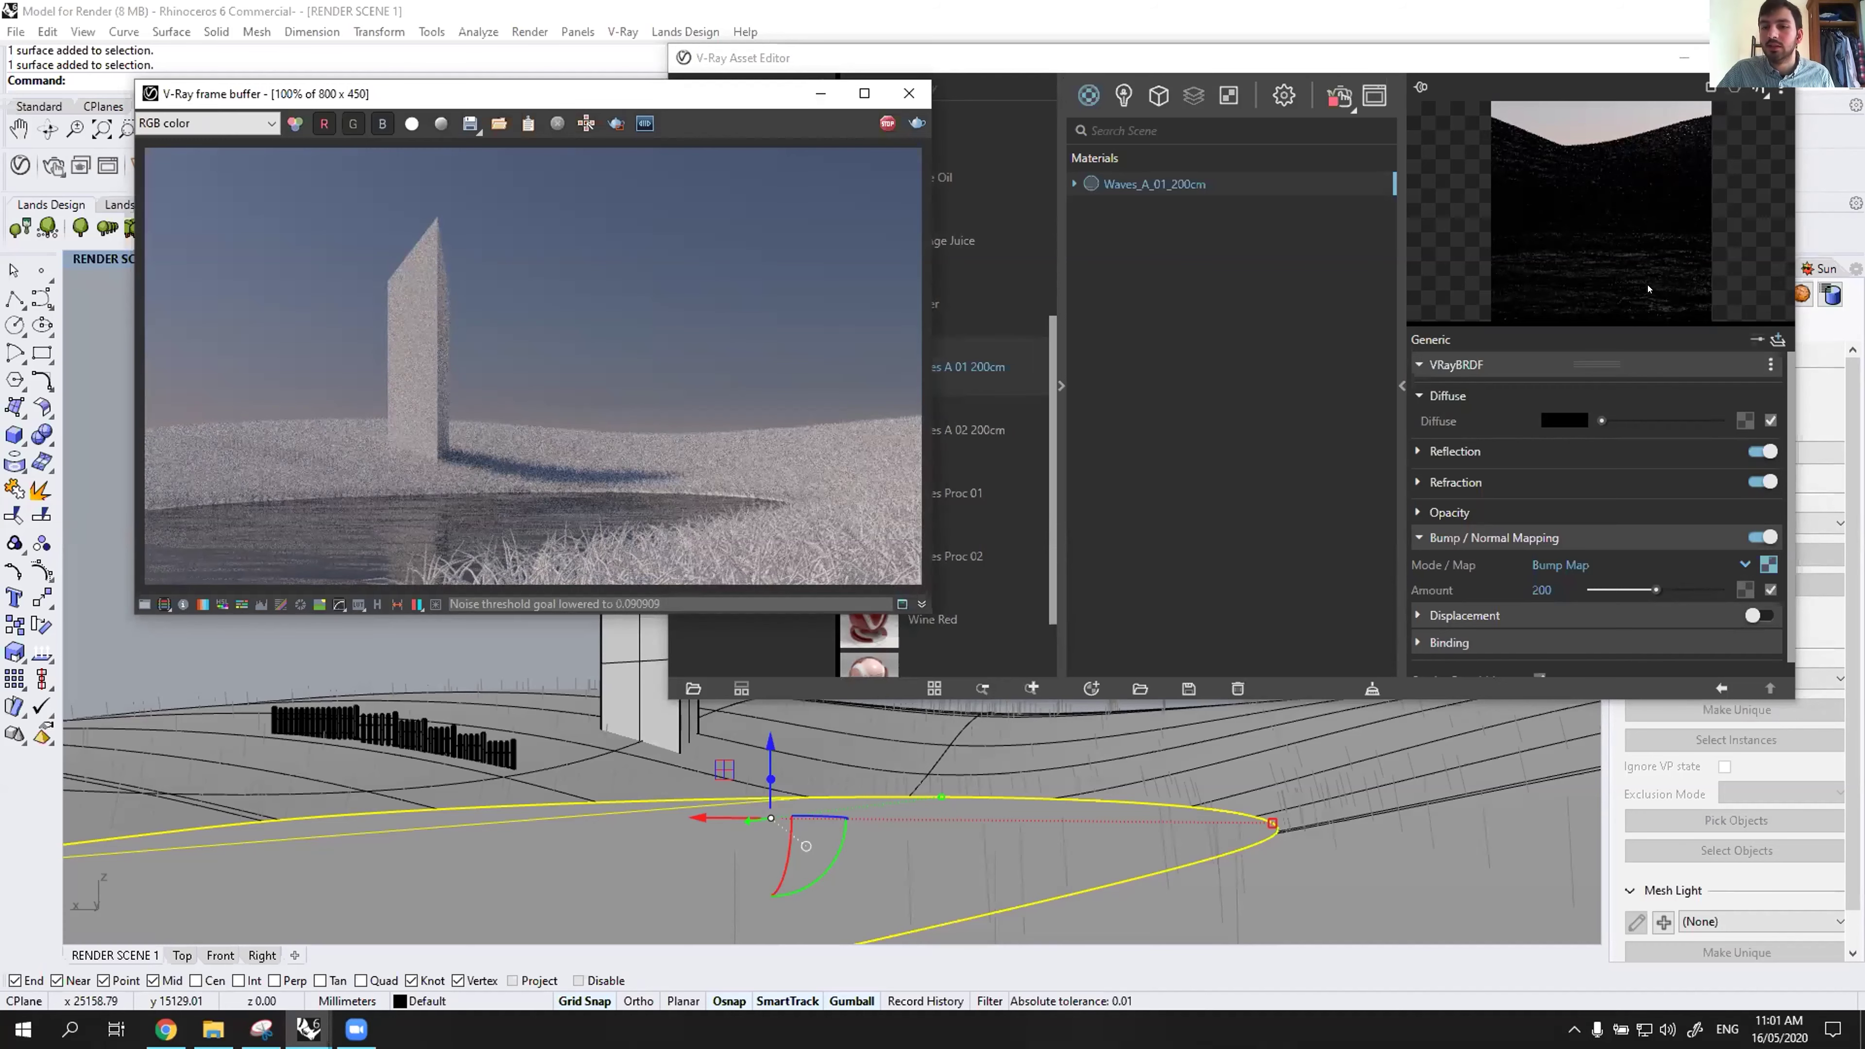
Open the pond surface's texture mapping properties and compare them with the water in the render.
click(1639, 298)
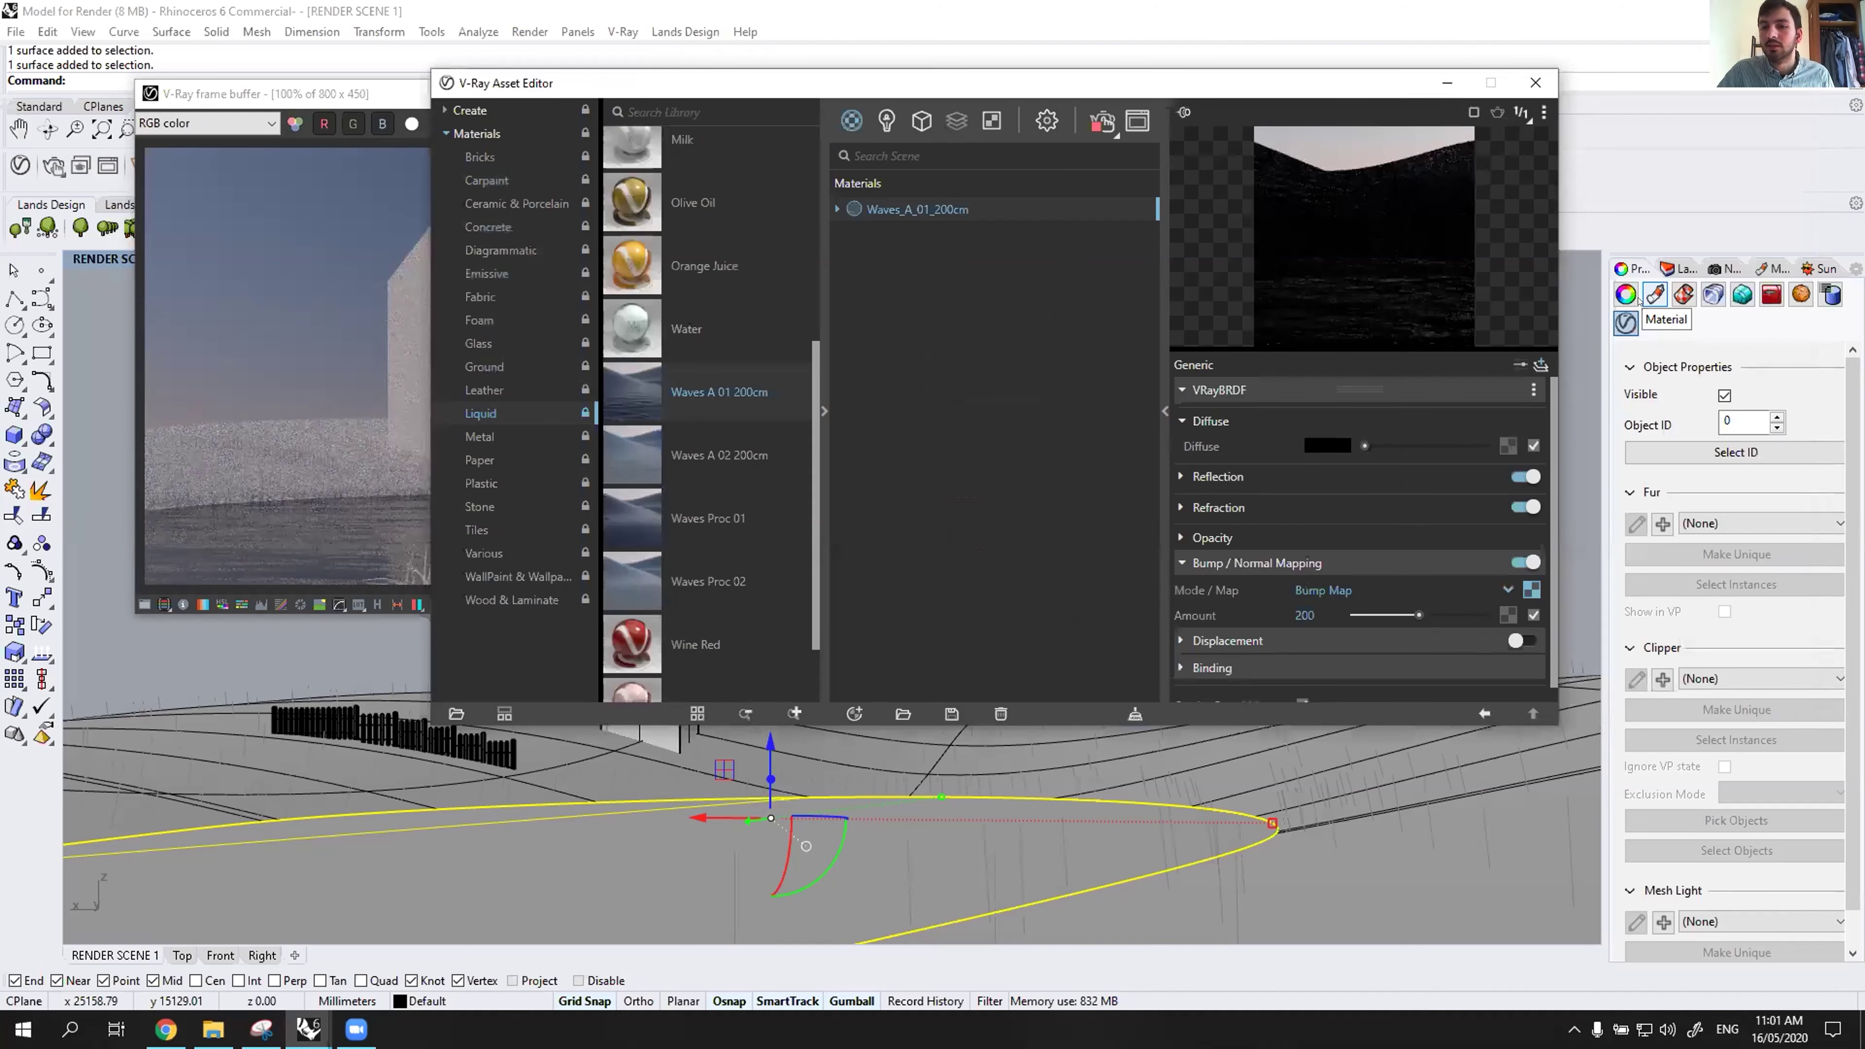
click(1683, 297)
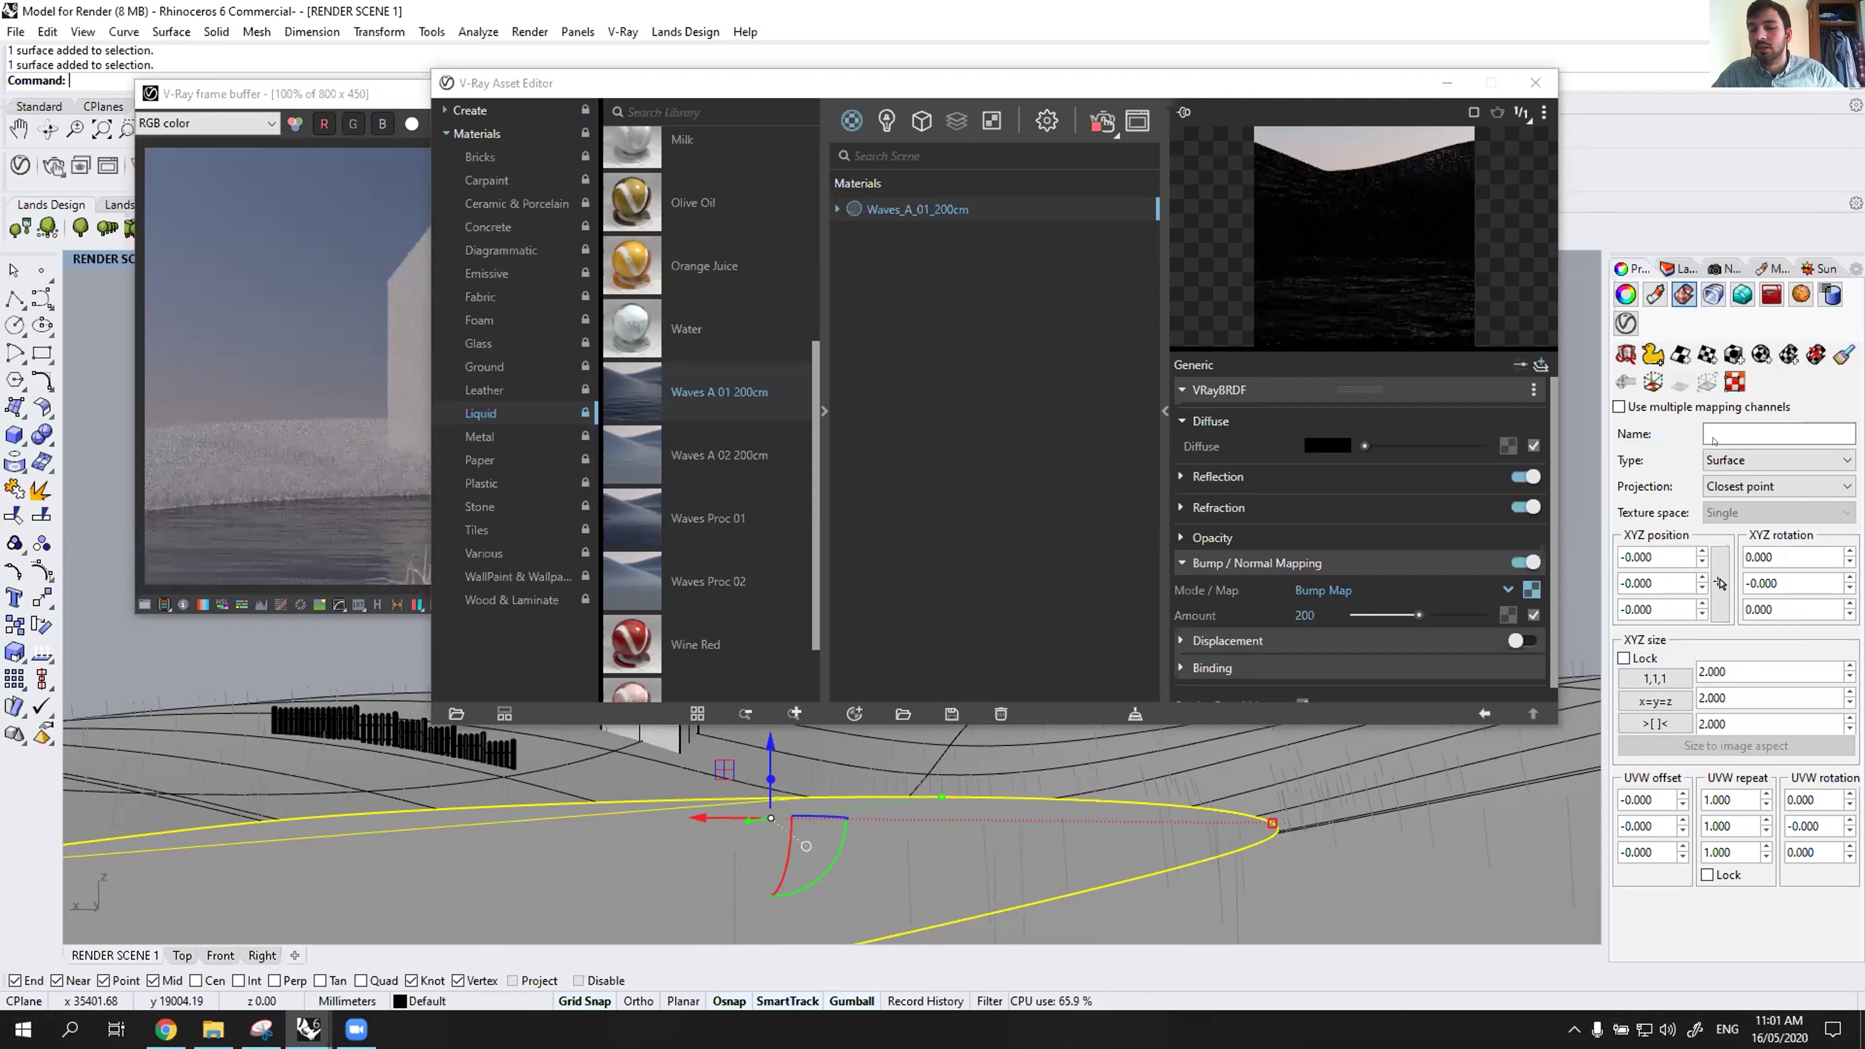
click(343, 320)
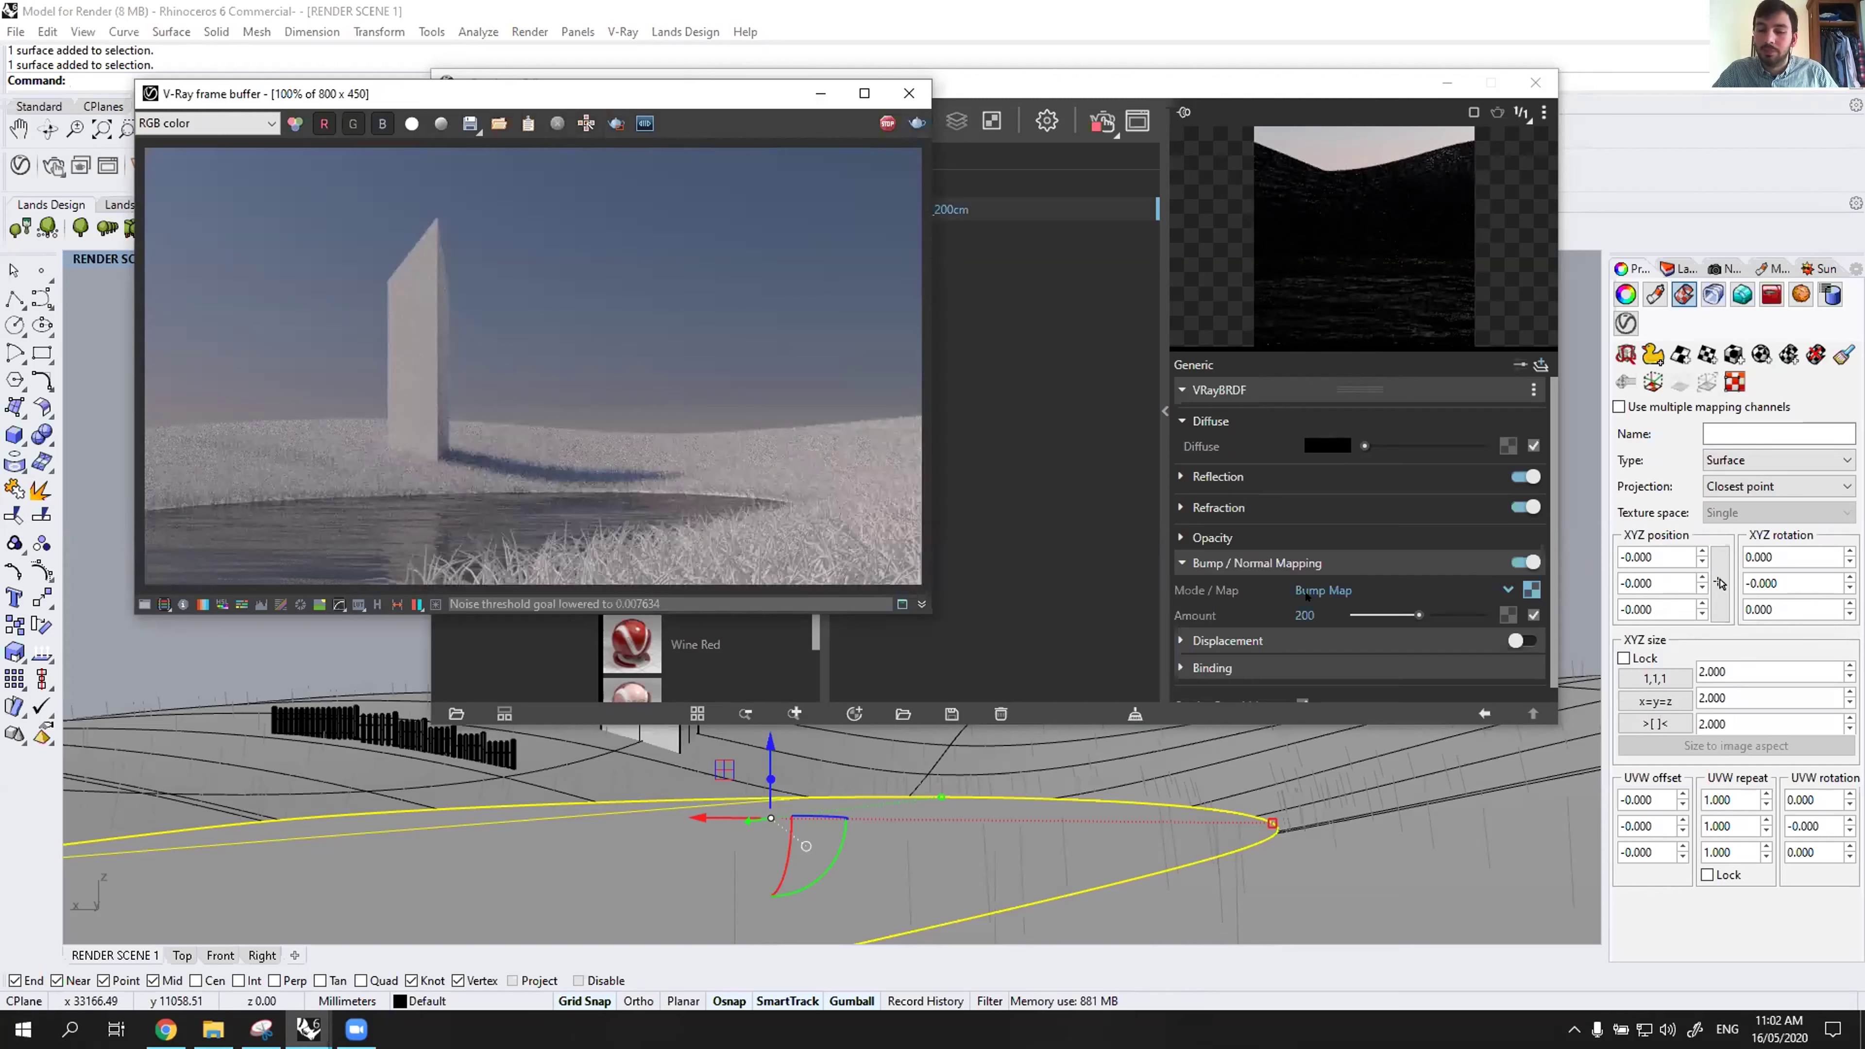
Look over the Waves_A_01_200cm bump settings and its advanced material parameters.
click(1107, 549)
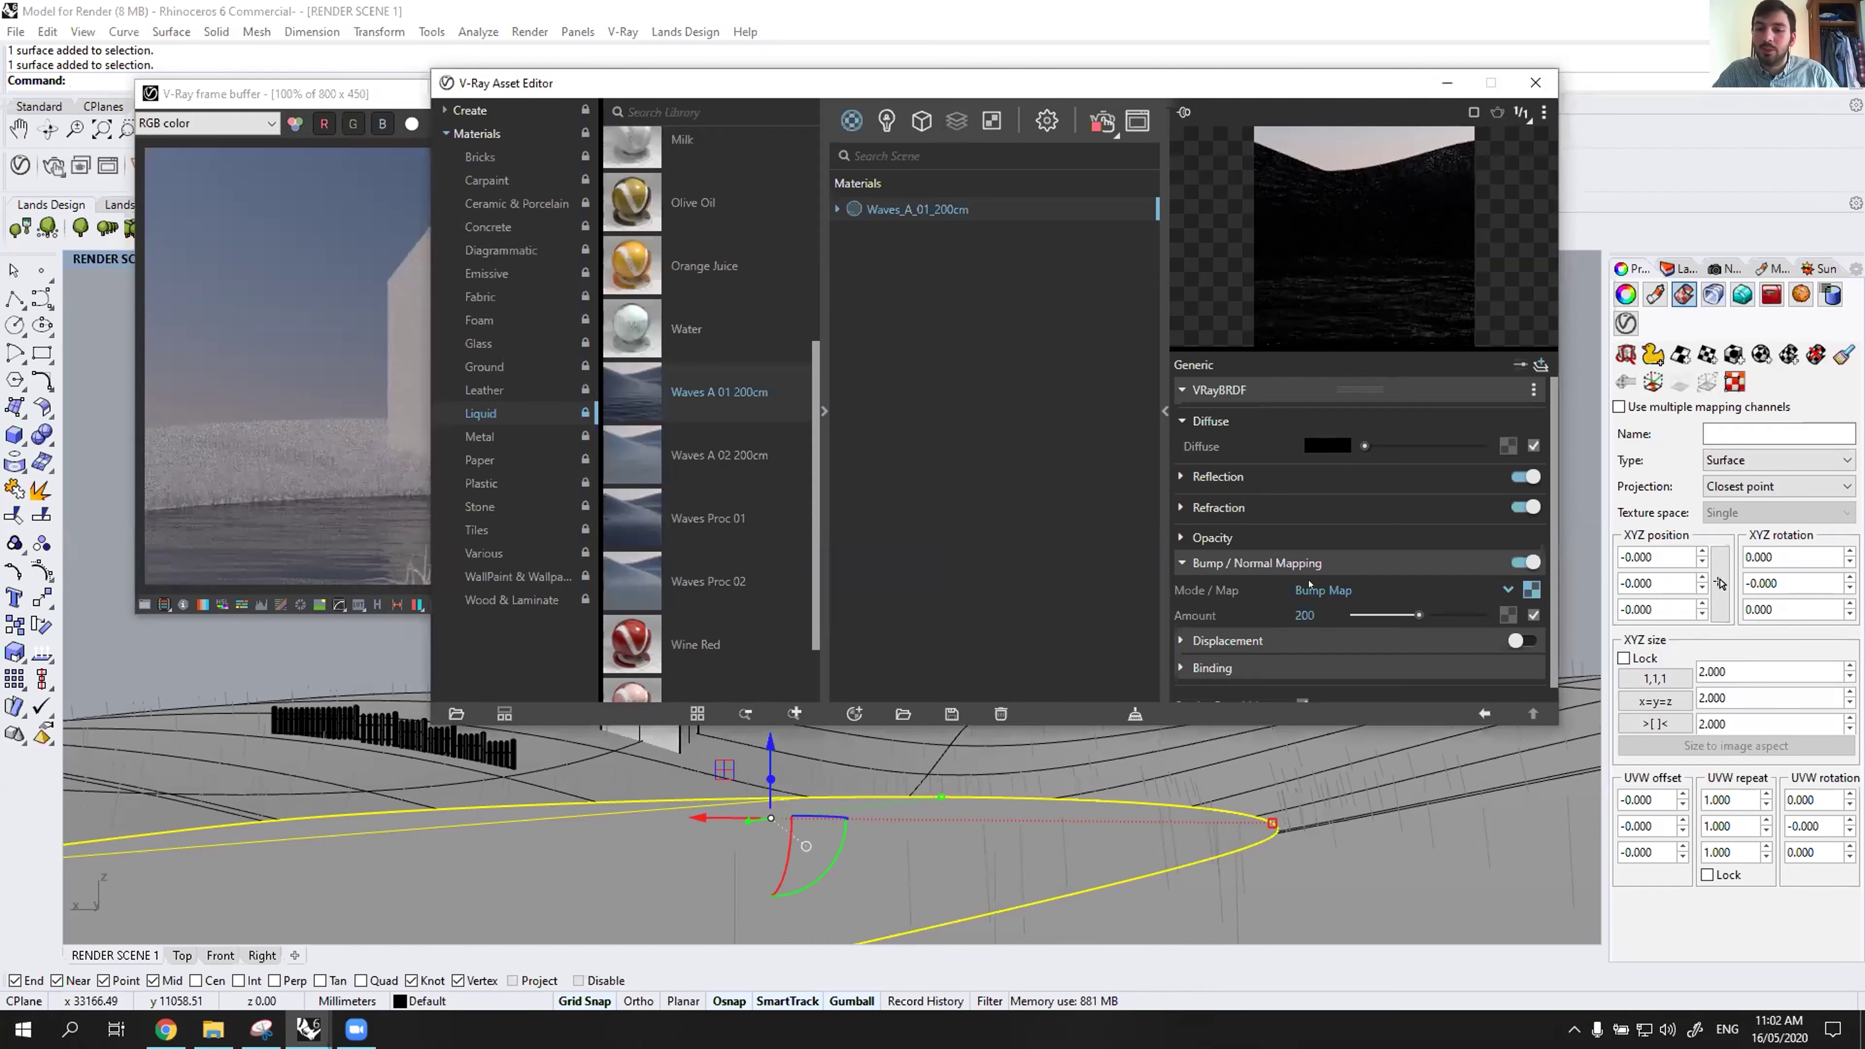
scroll(1356, 618, down, 1)
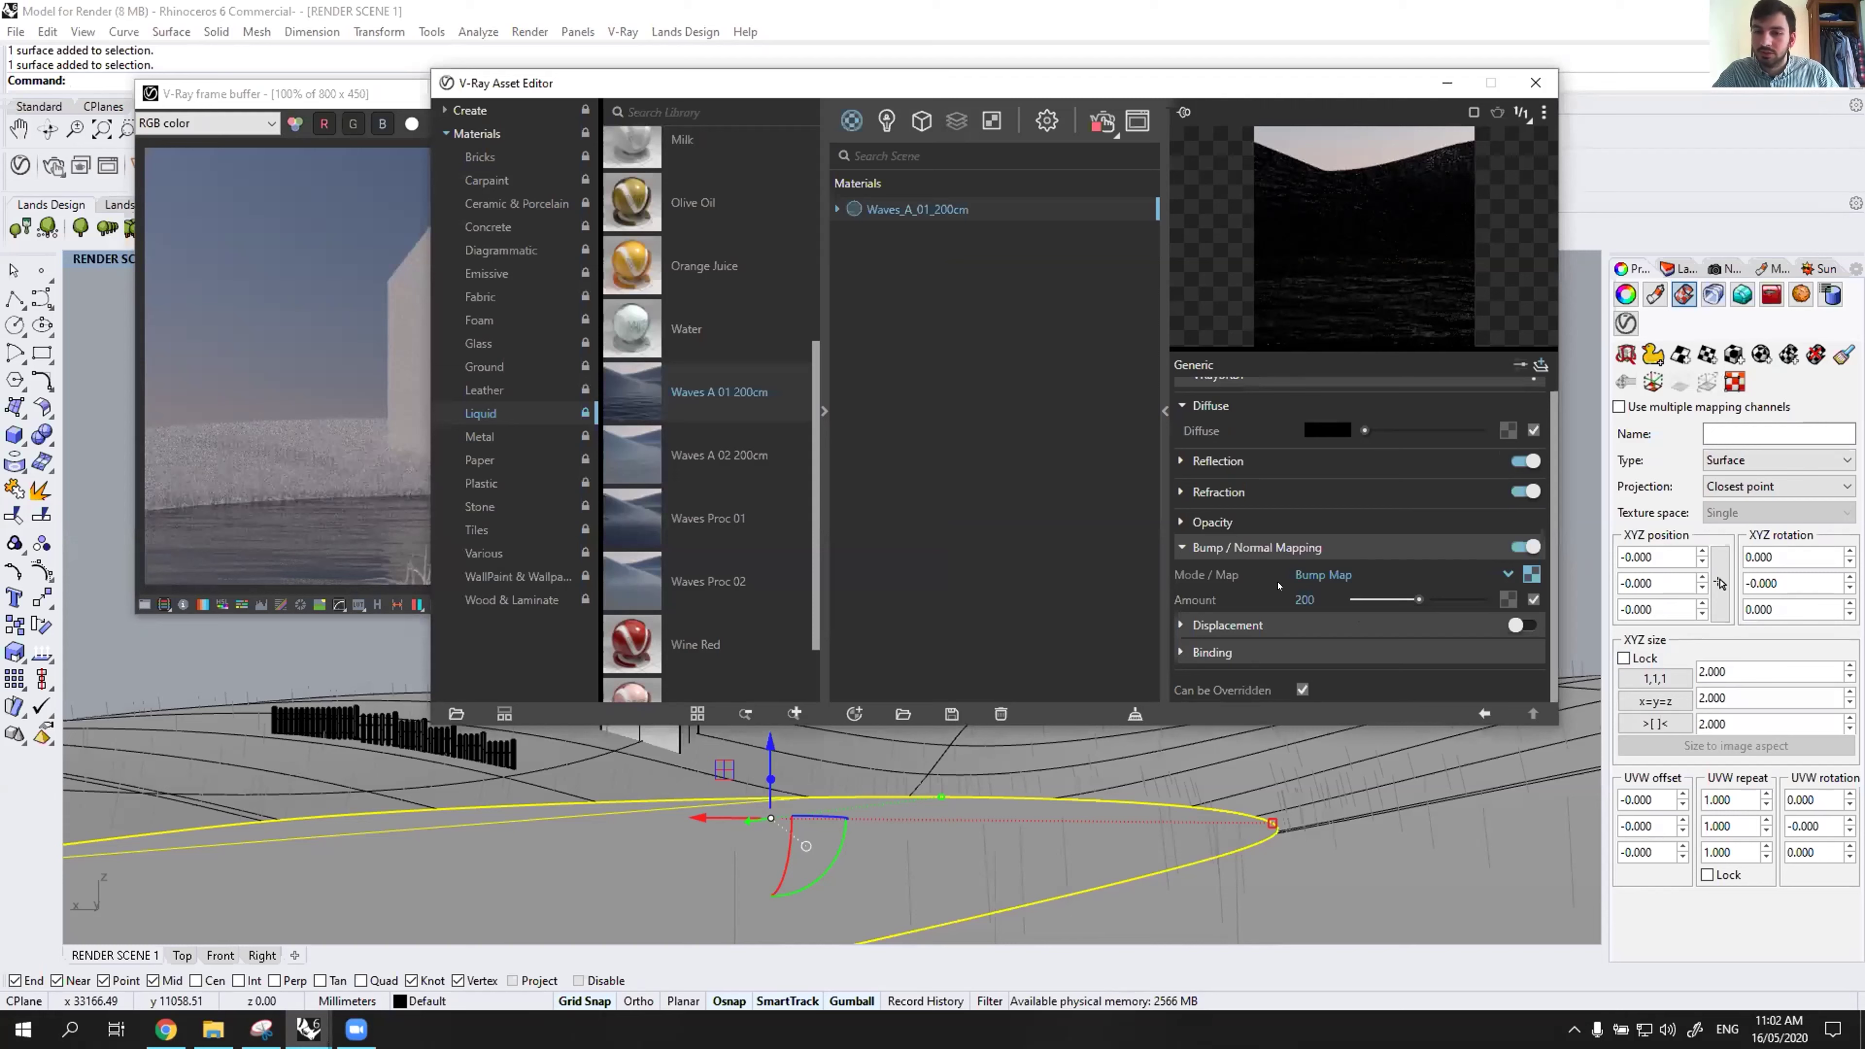
click(1517, 365)
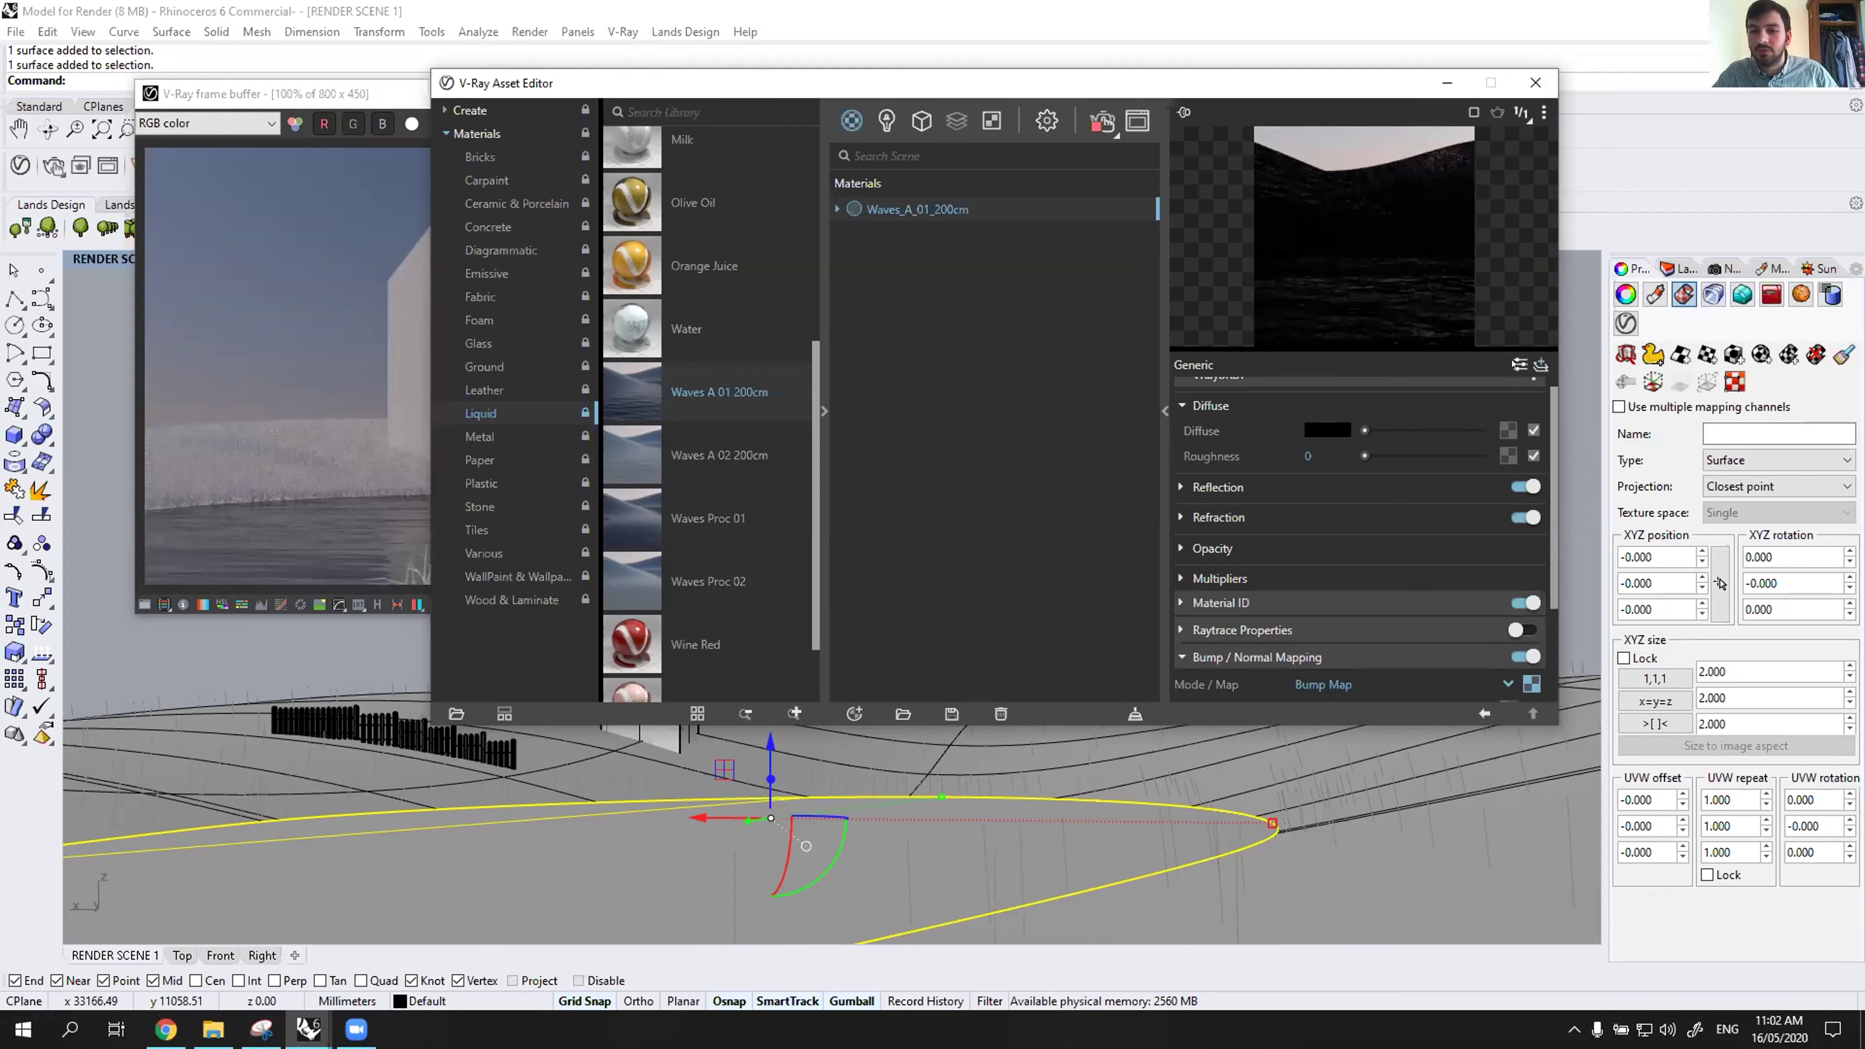
click(1520, 365)
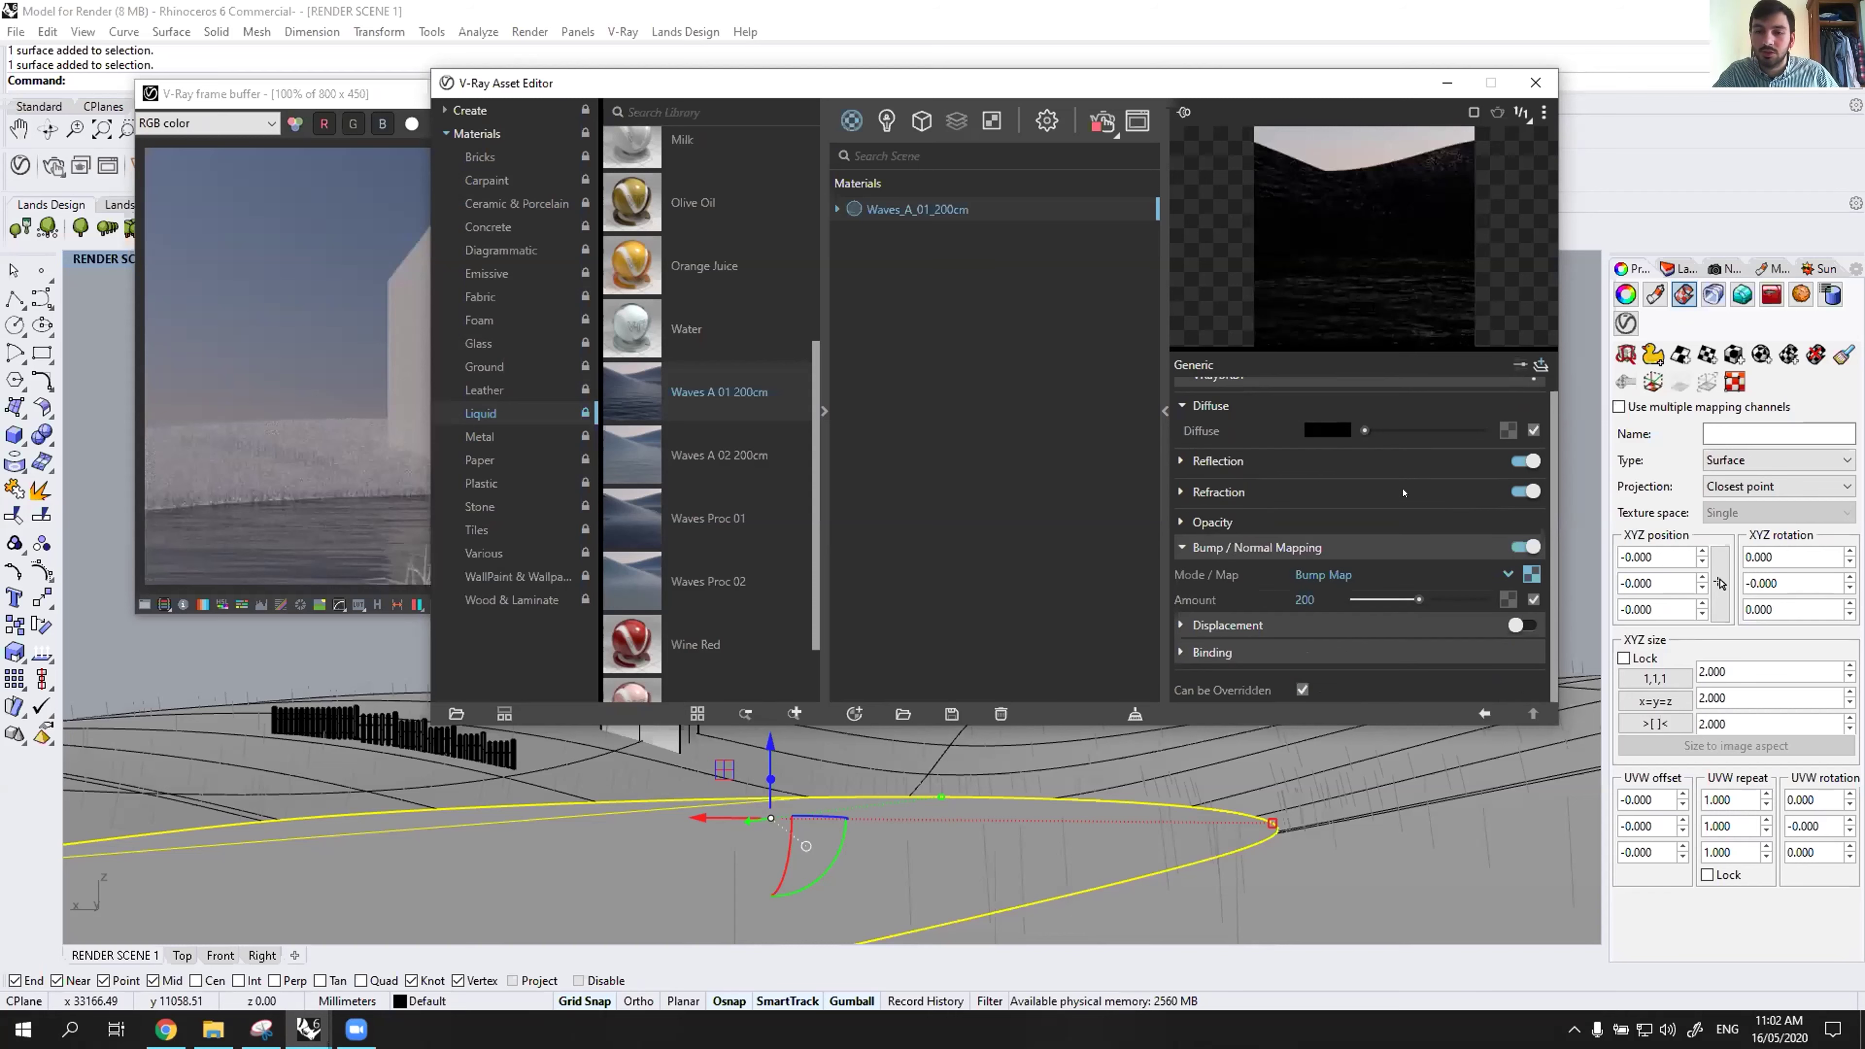
Show the advanced parameters of the Waves_A_01_200cm material, set its bump delta scale to 2 and check the water in the render.
click(1519, 364)
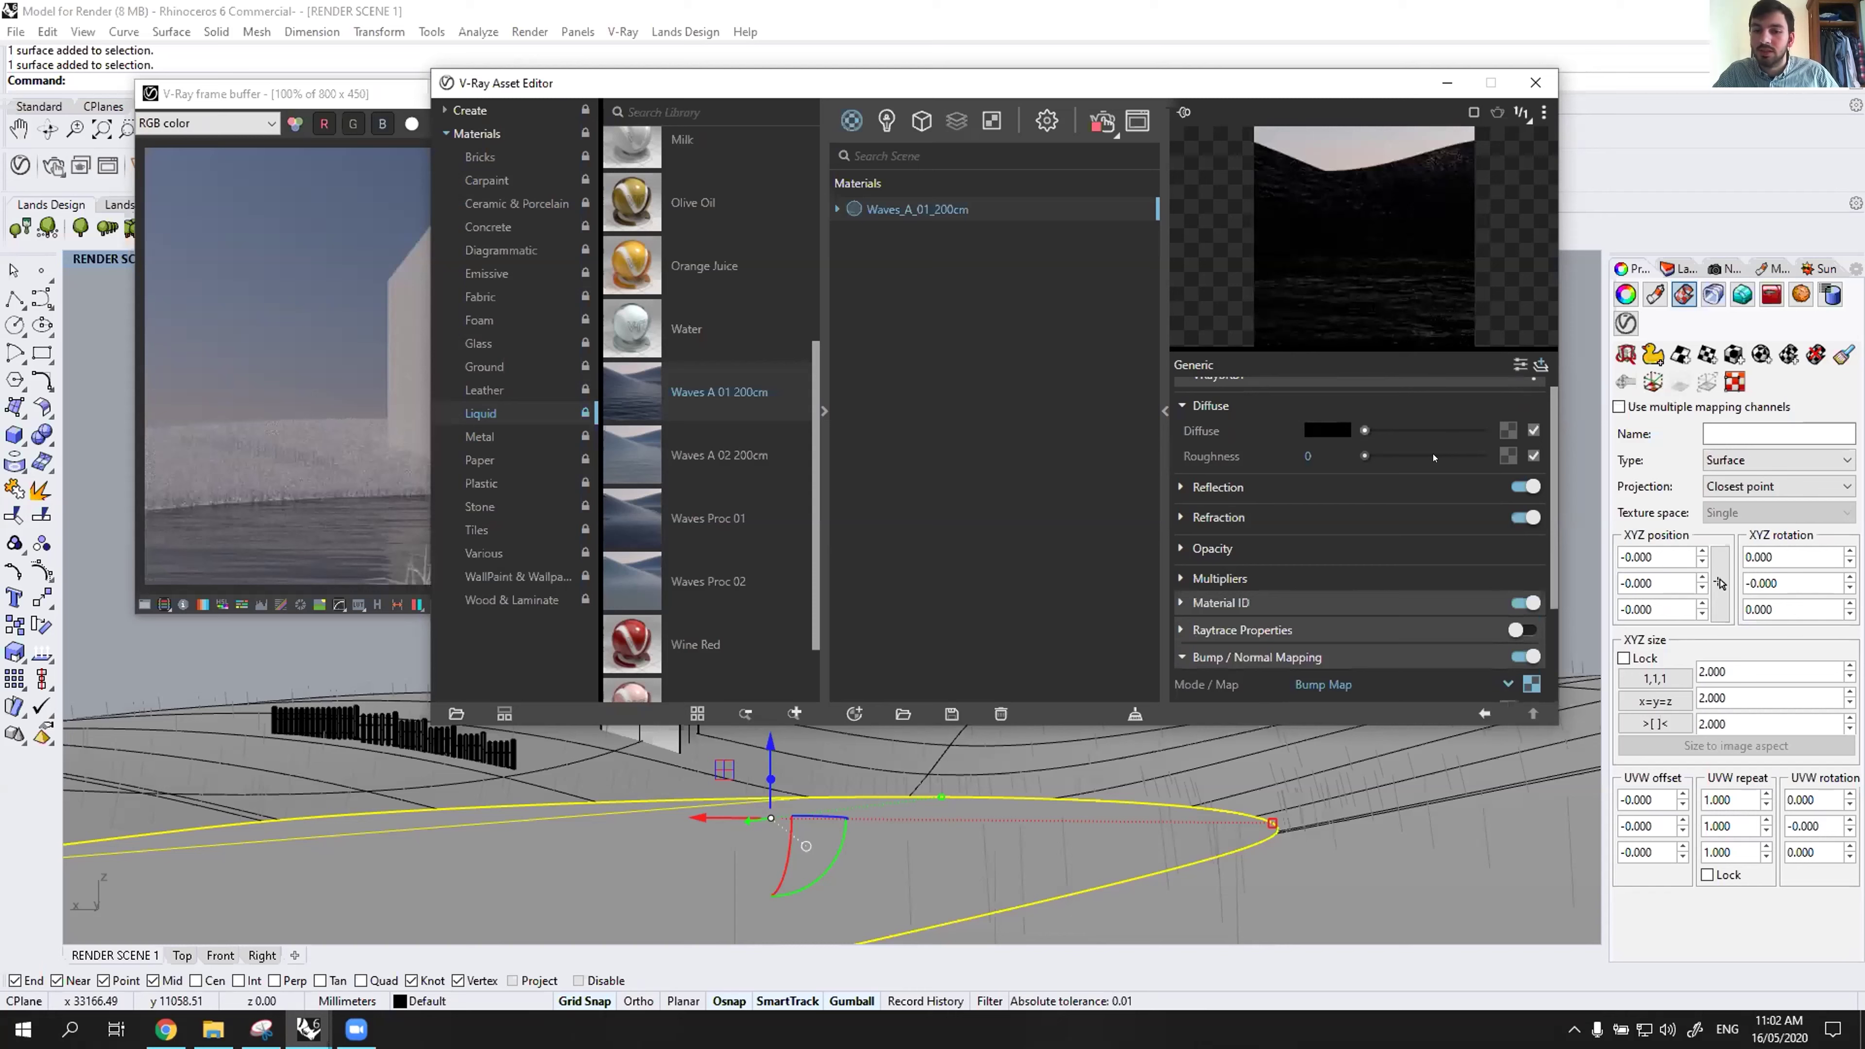
scroll(1428, 467, down, 2)
scroll(1405, 568, down, 1)
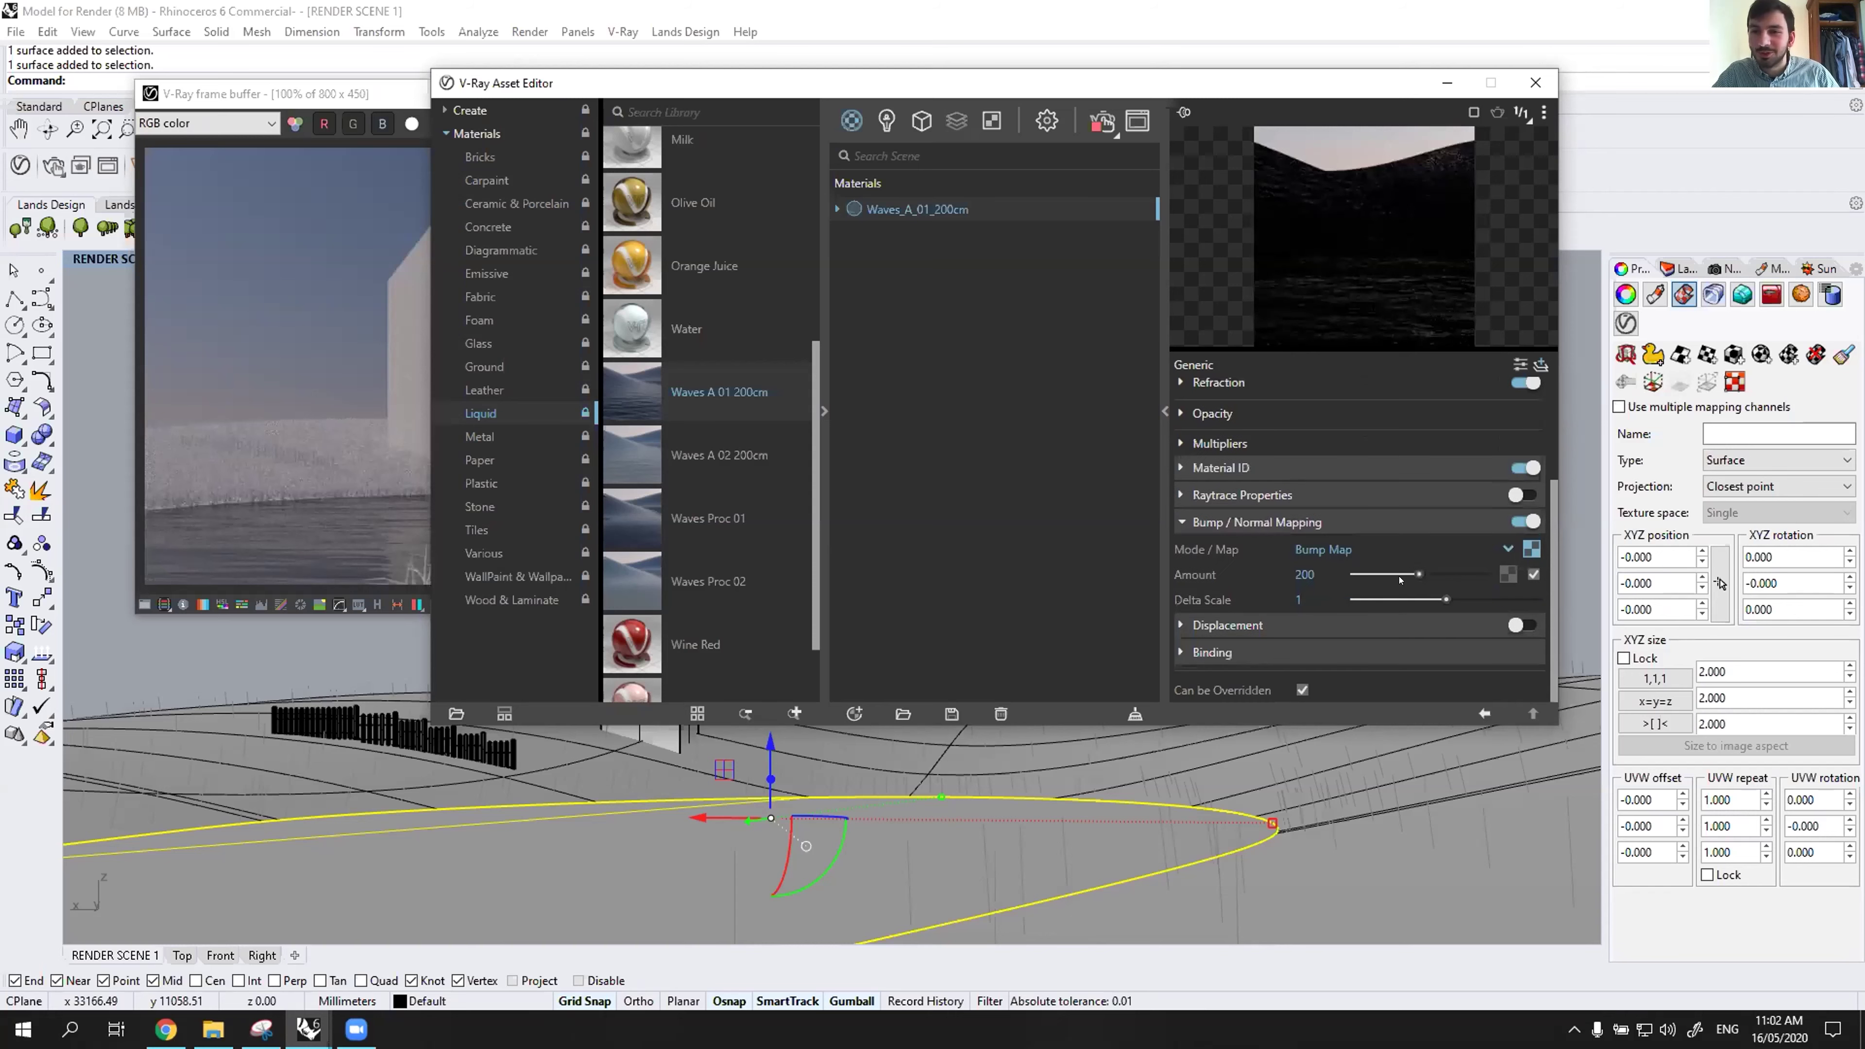
scroll(1353, 537, up, 3)
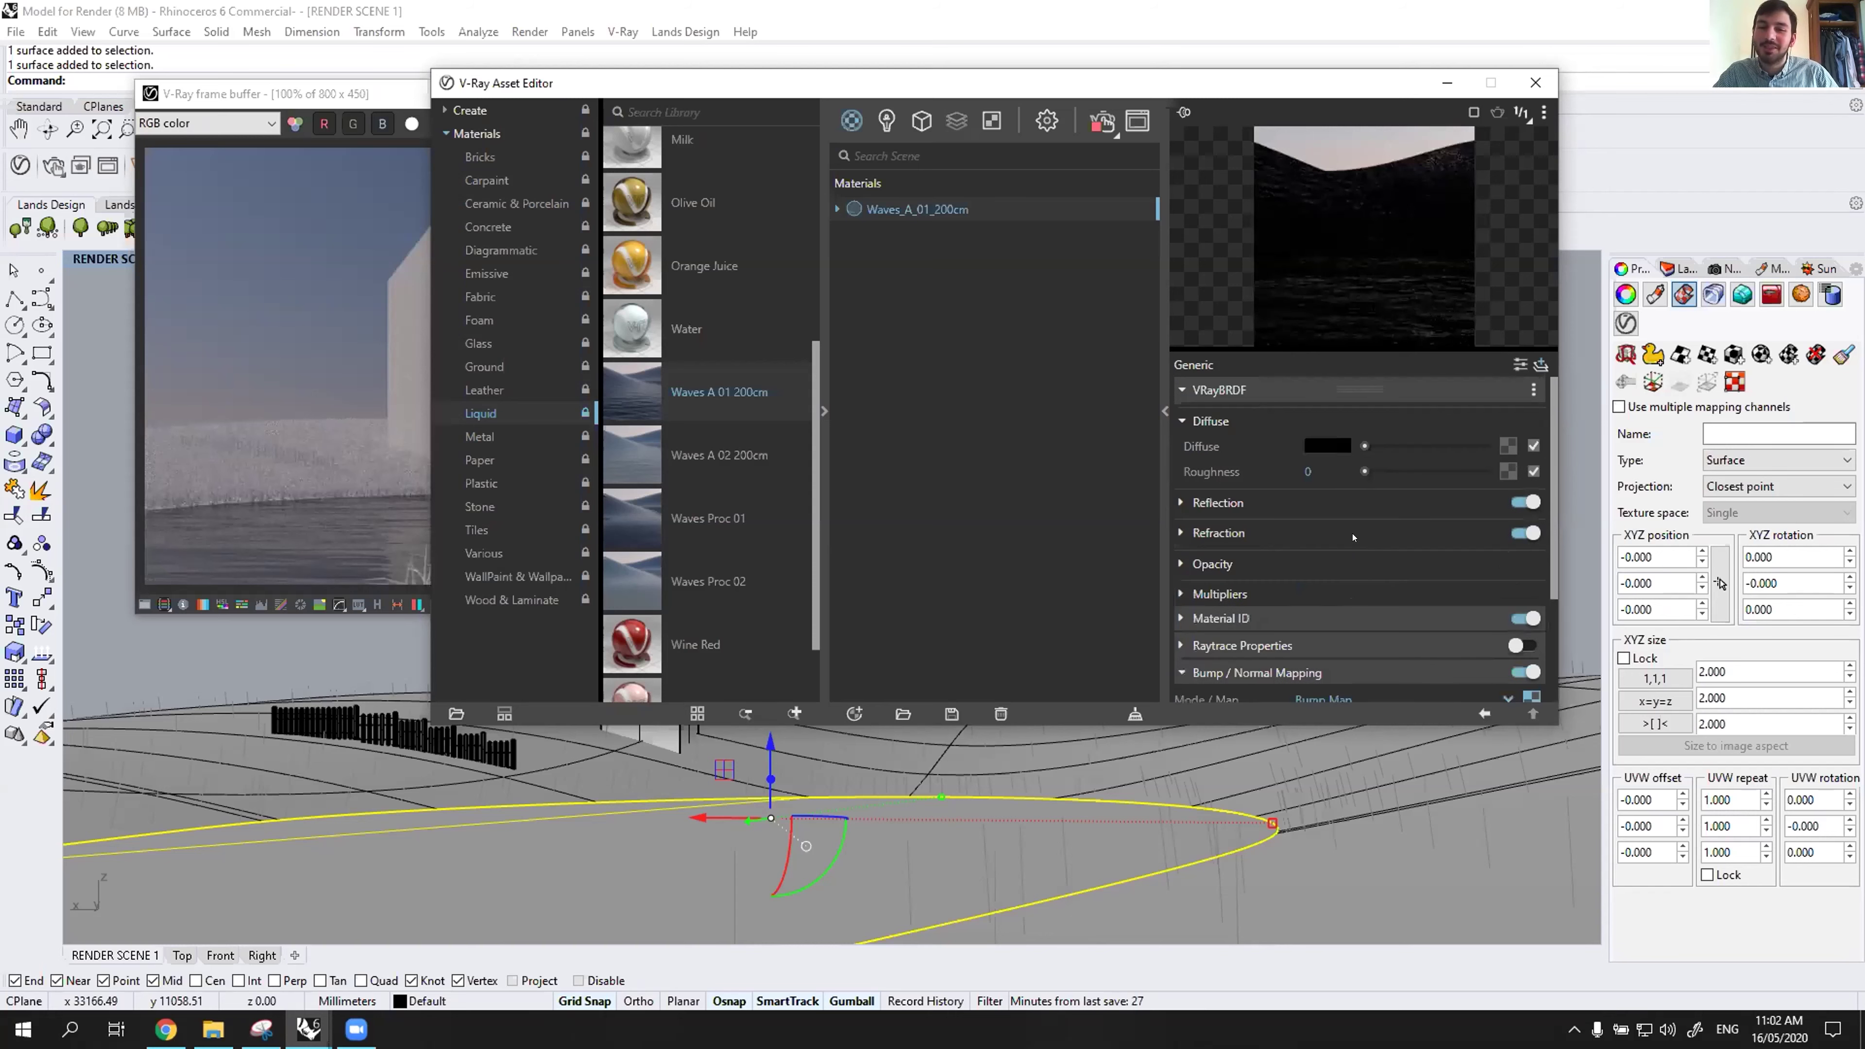
scroll(1204, 598, down, 3)
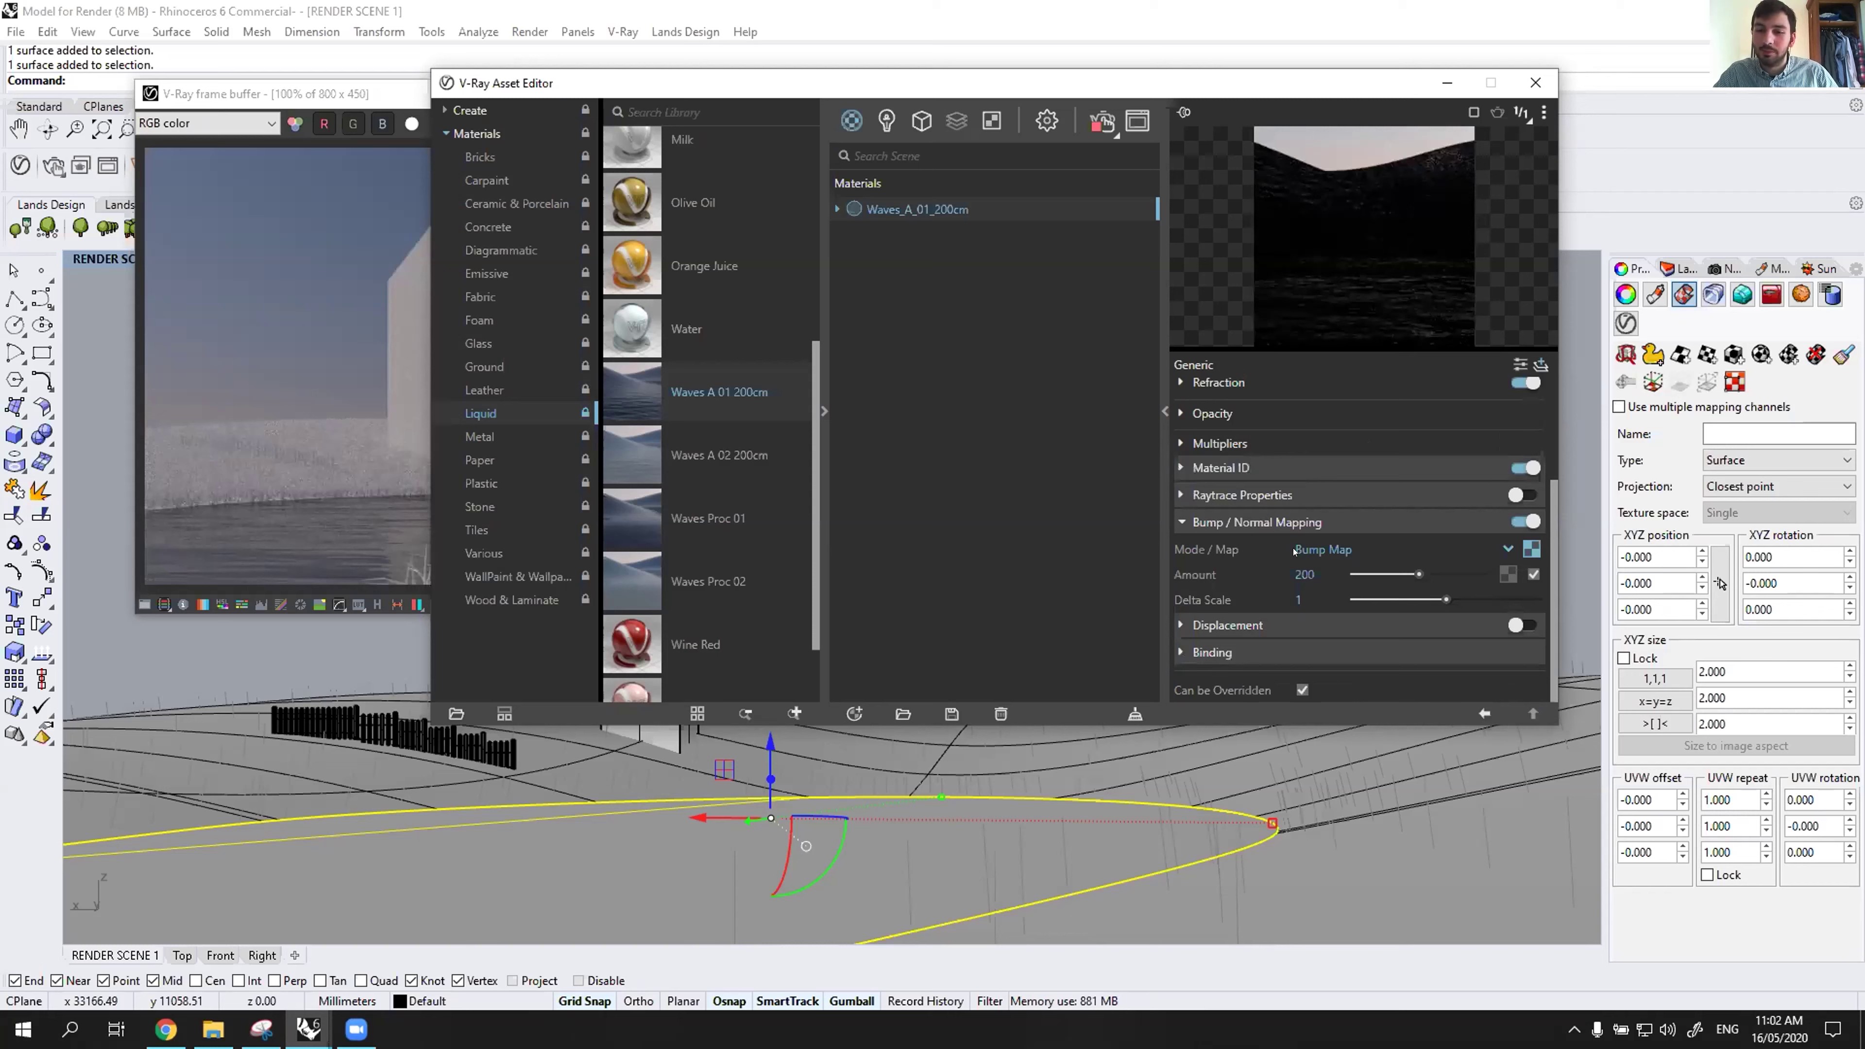
click(1321, 601)
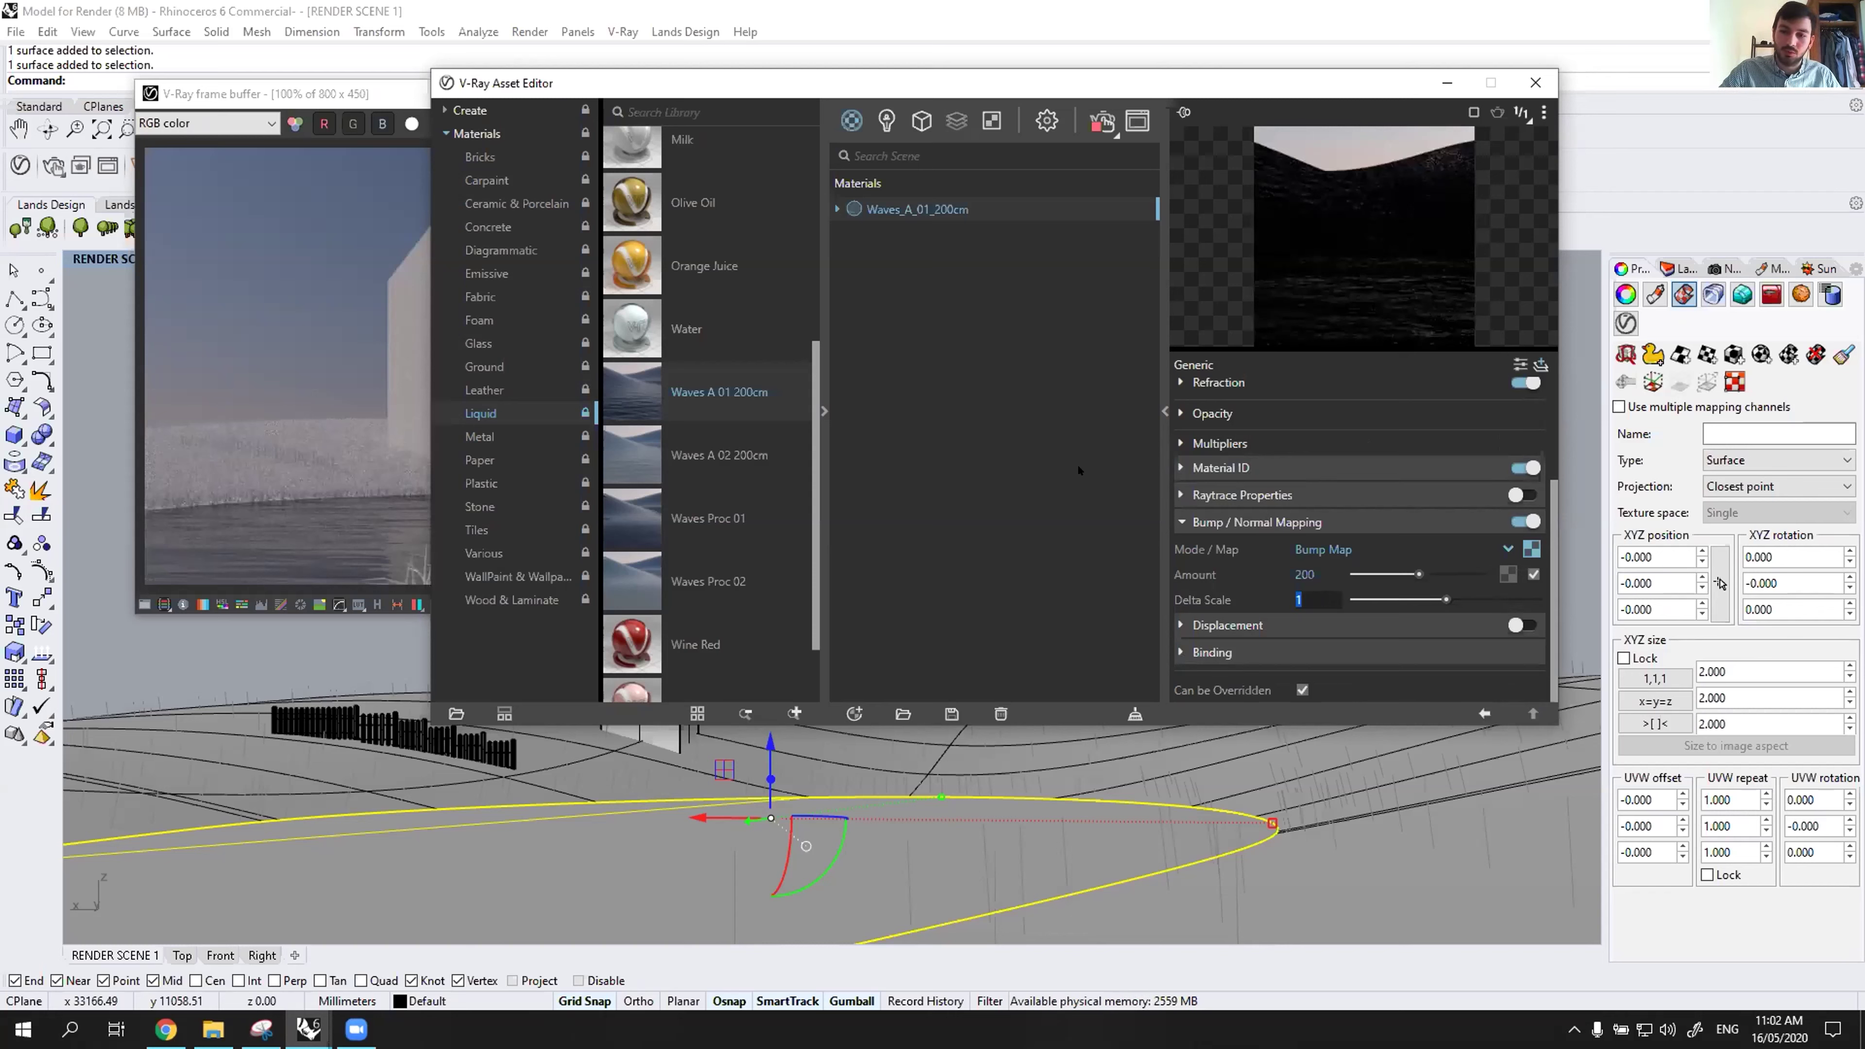
text(2)
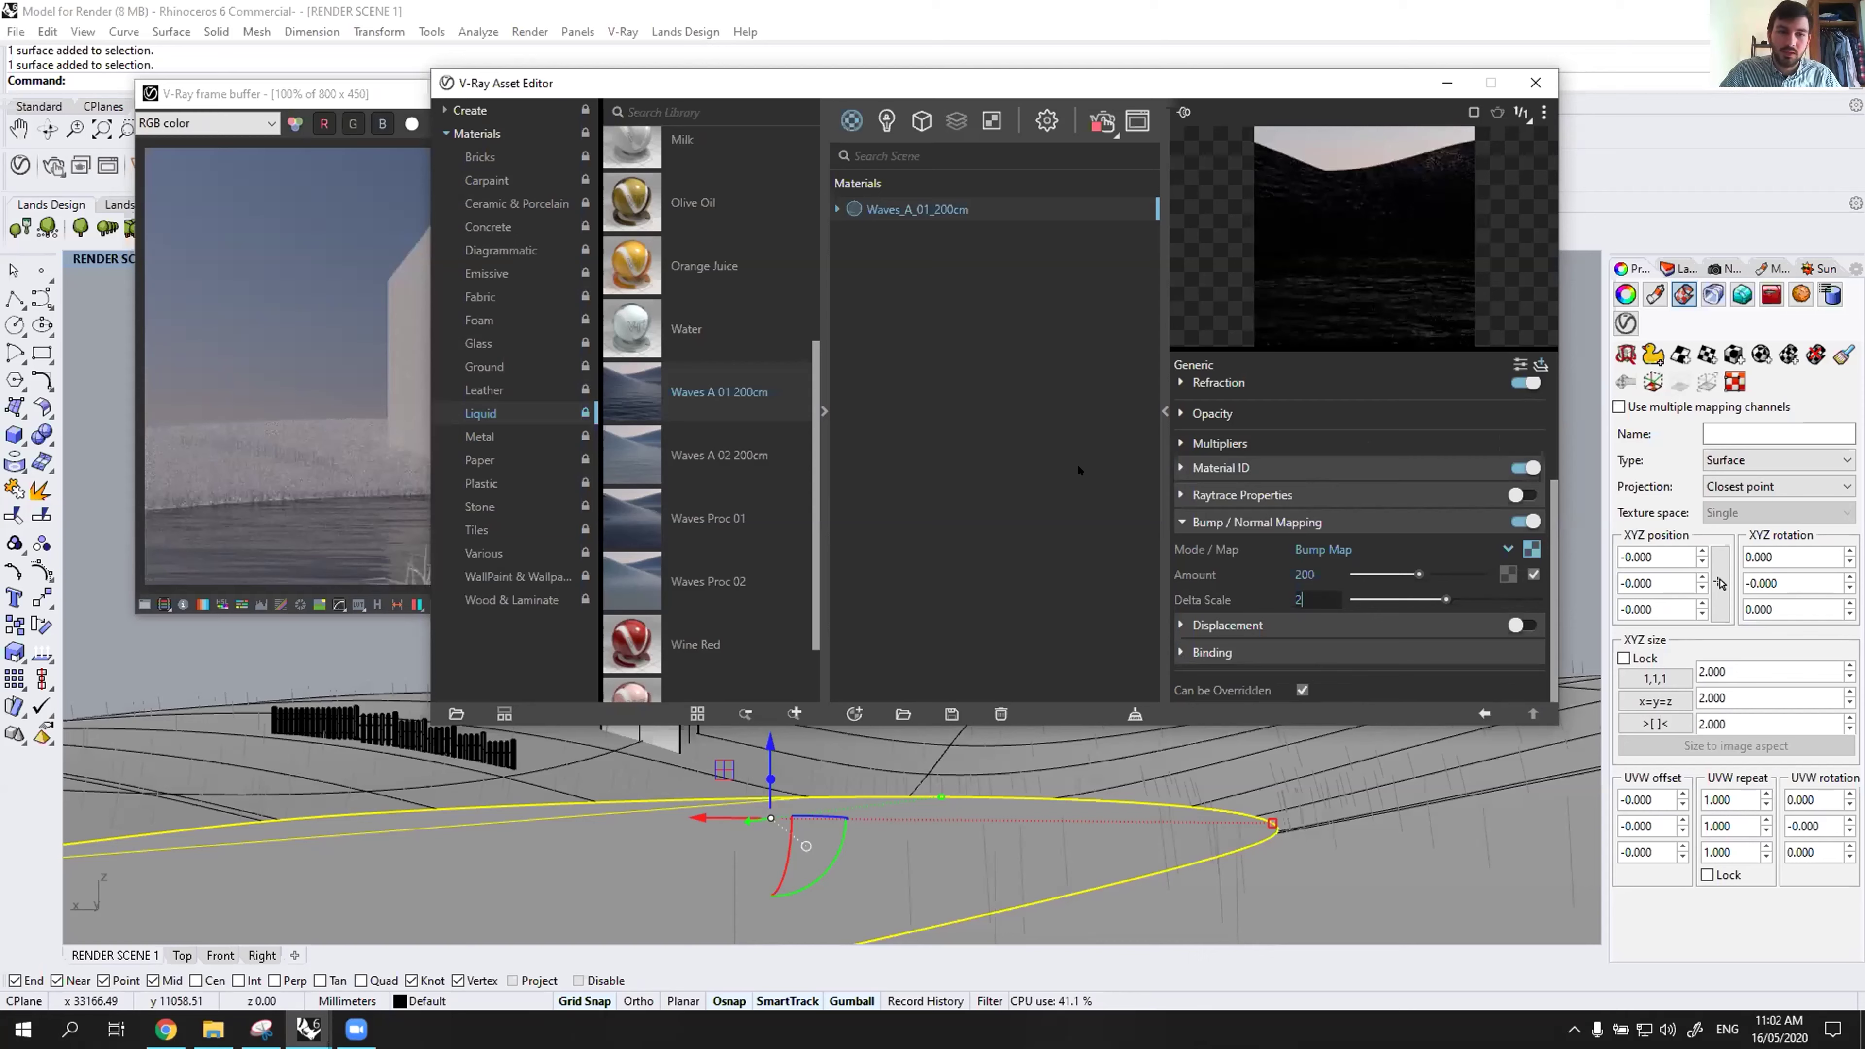
key(Return)
click(423, 536)
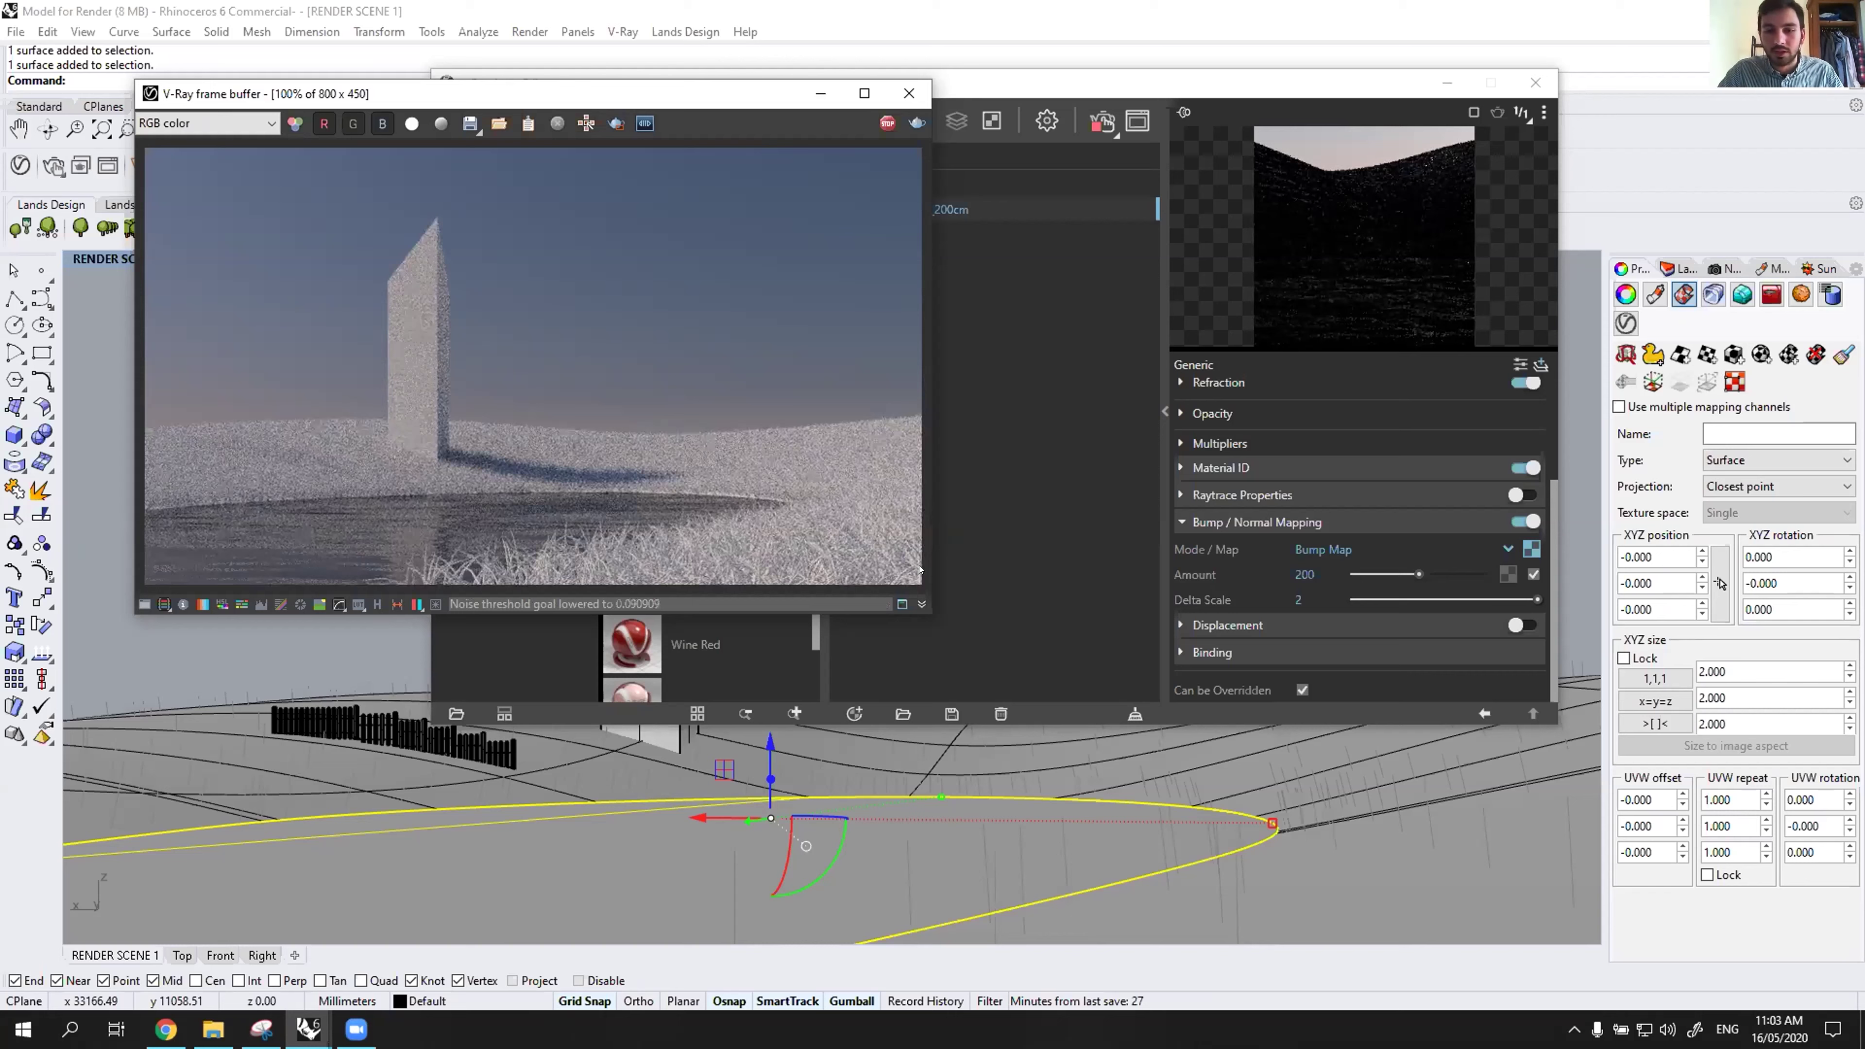
Set the refraction color of the Waves_A_01_200cm material to a tan brown, about R 0.78, G 0.598, B 0.415.
scroll(1231, 610, up, 3)
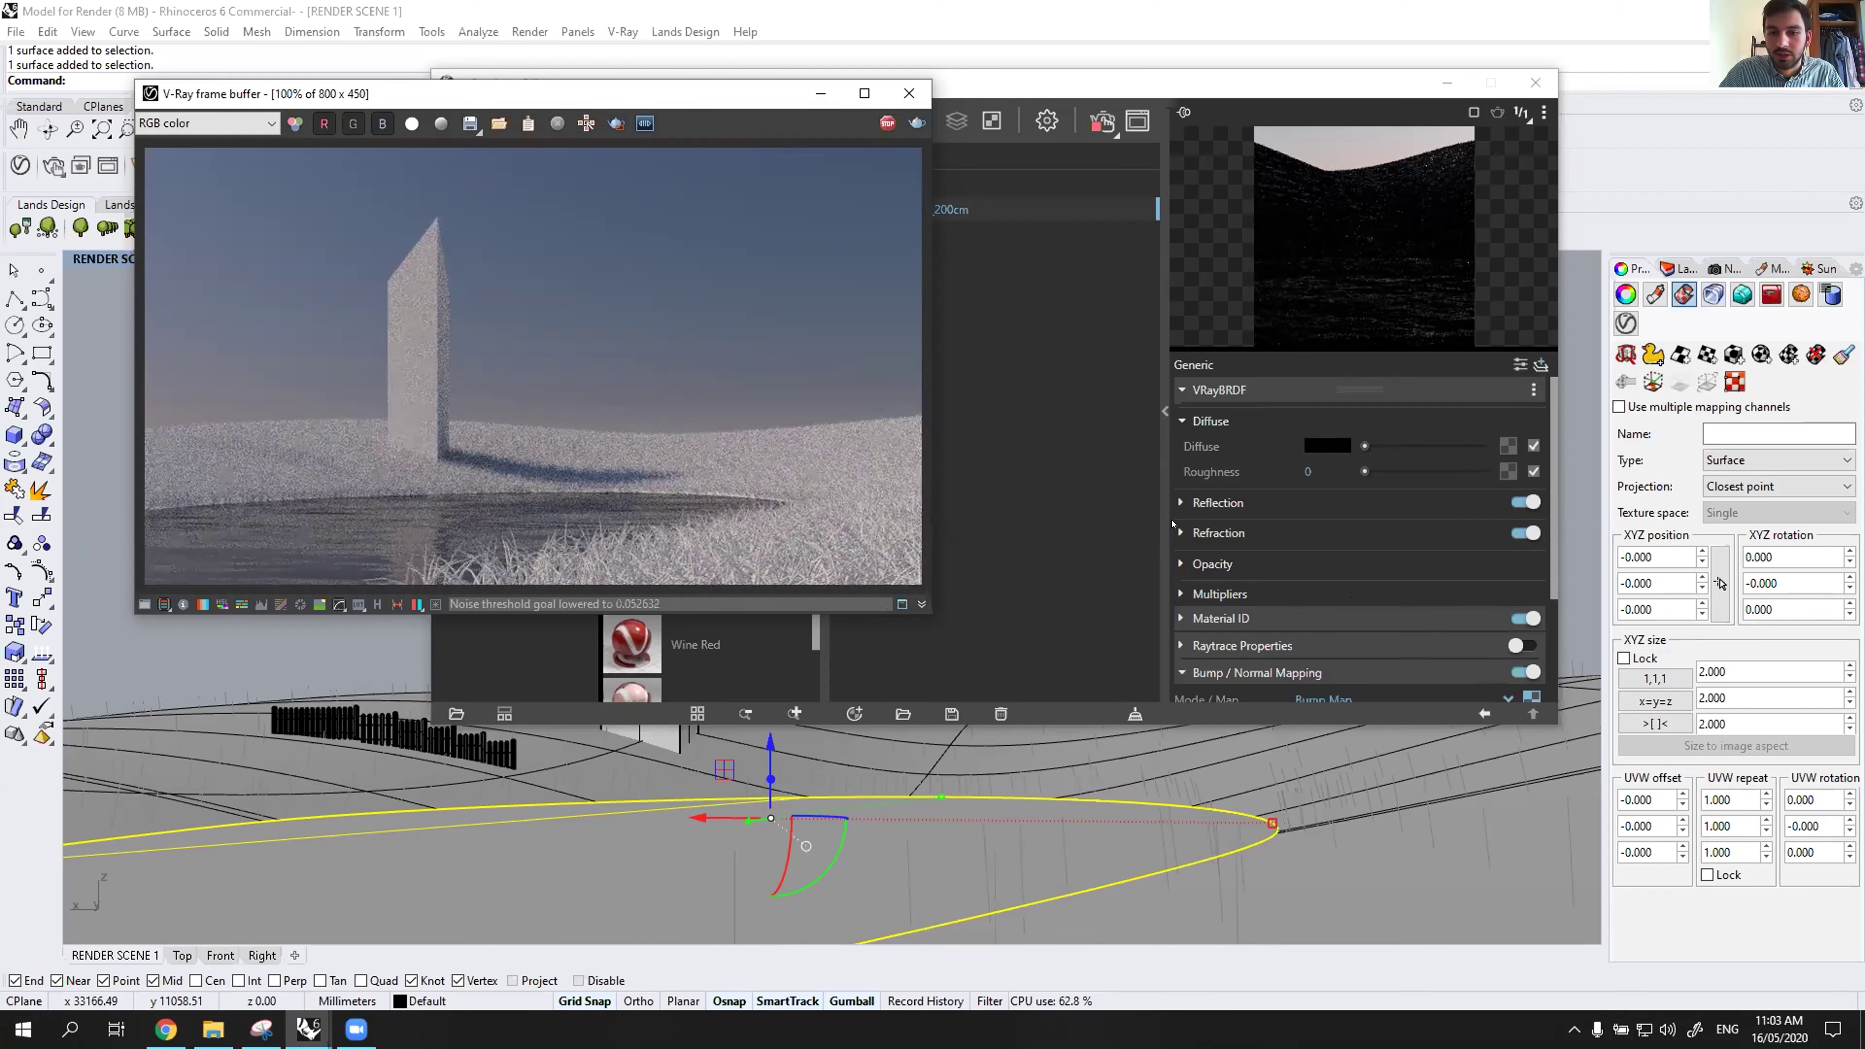
click(1219, 533)
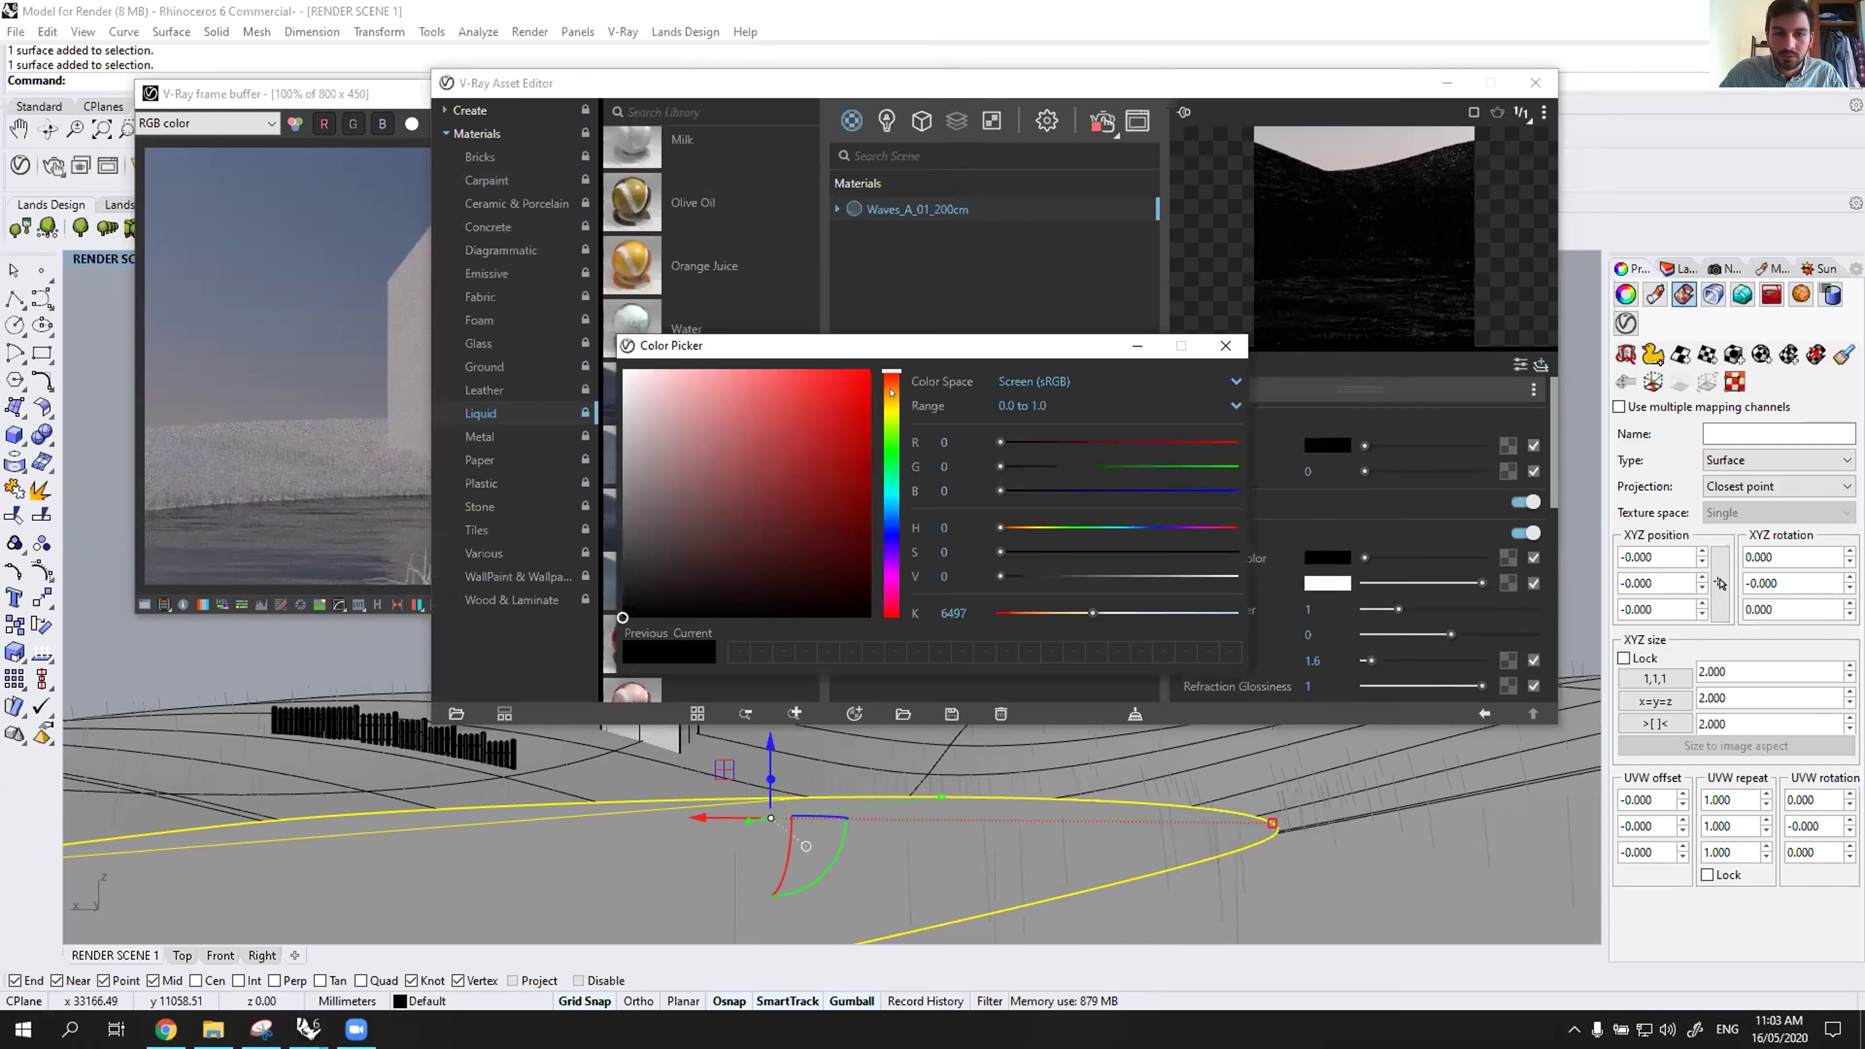
click(891, 391)
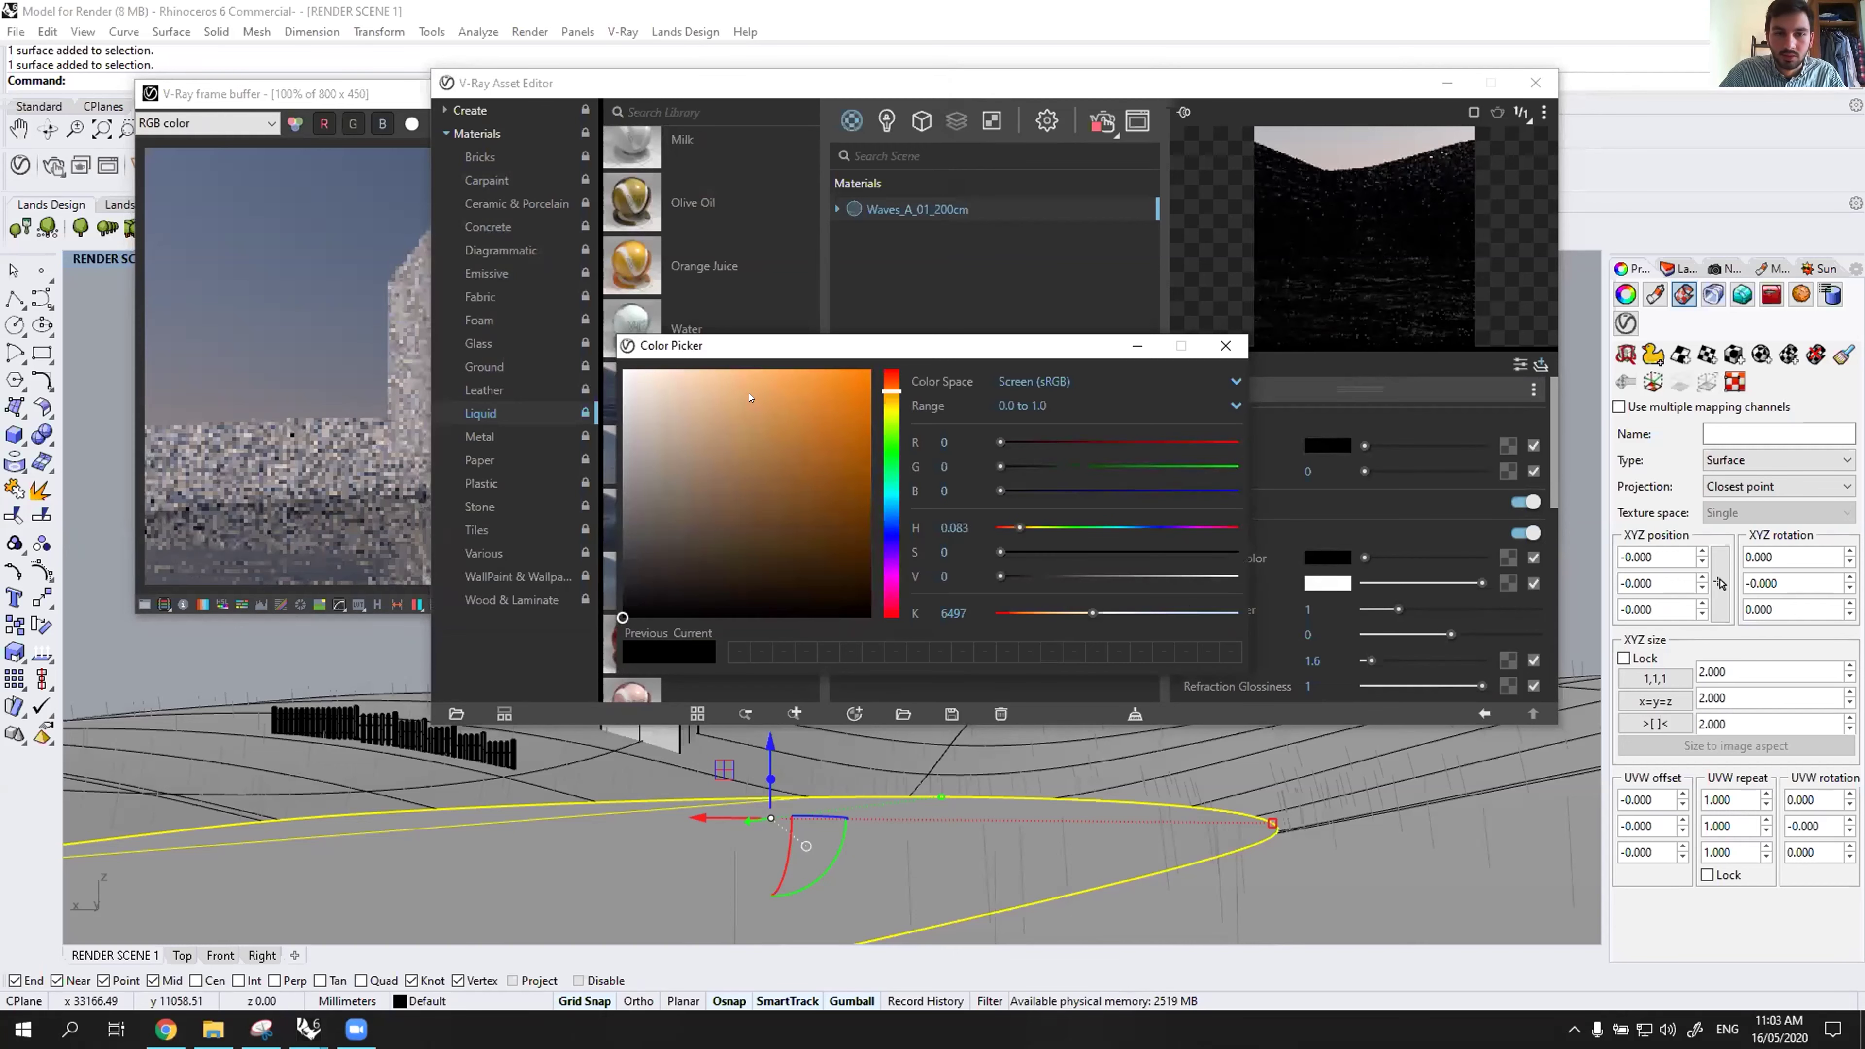
click(752, 398)
drag(753, 397, 724, 391)
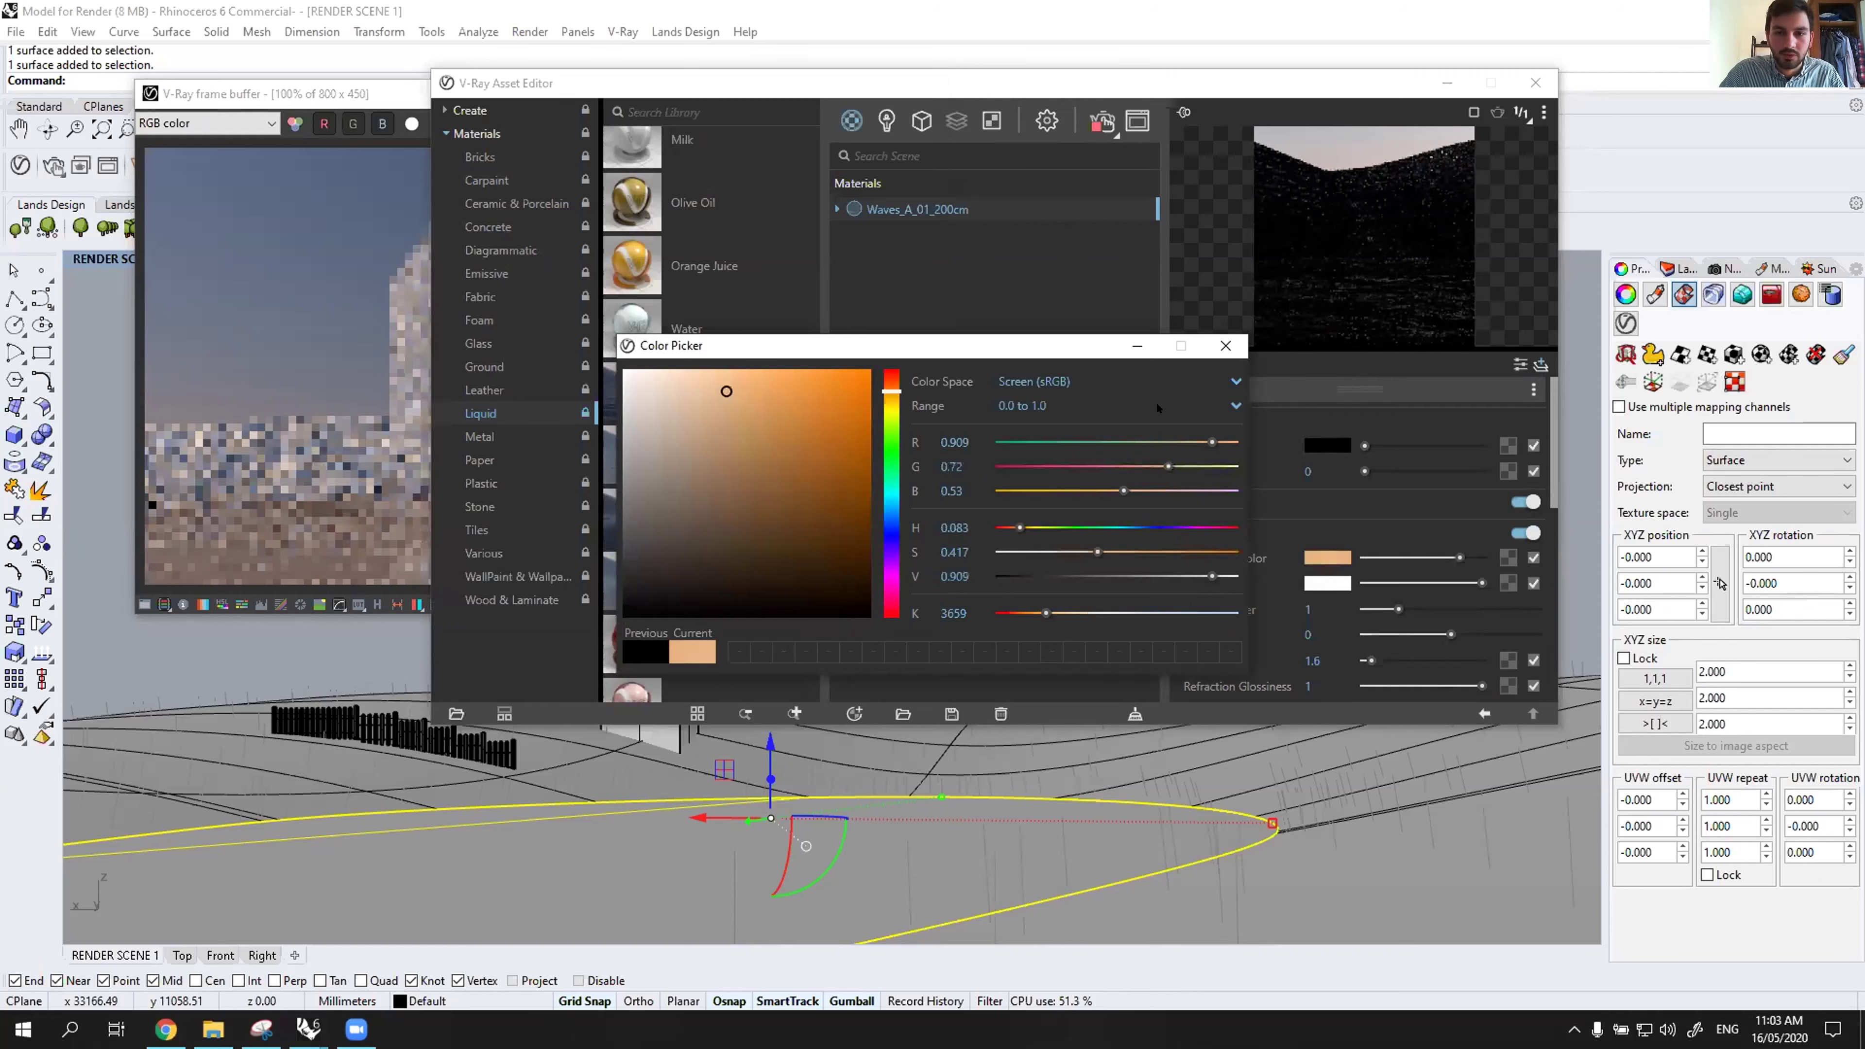
click(736, 423)
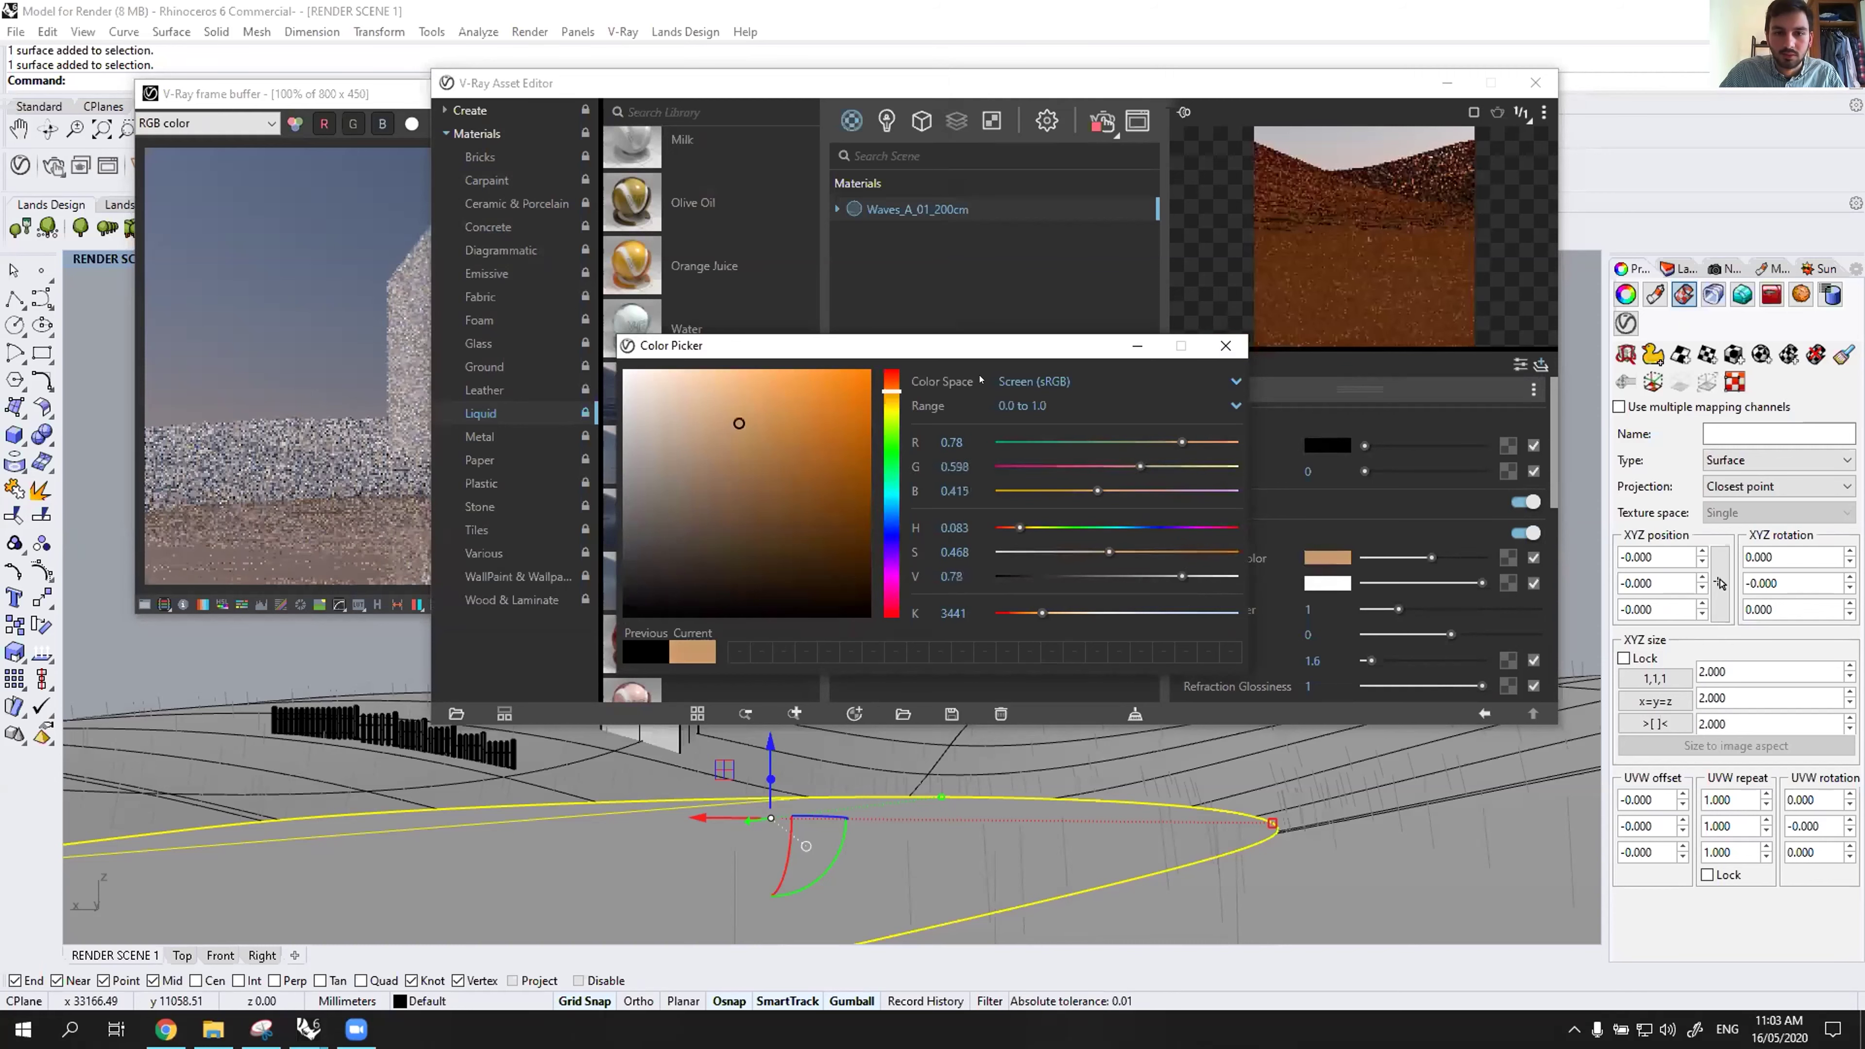
click(1221, 344)
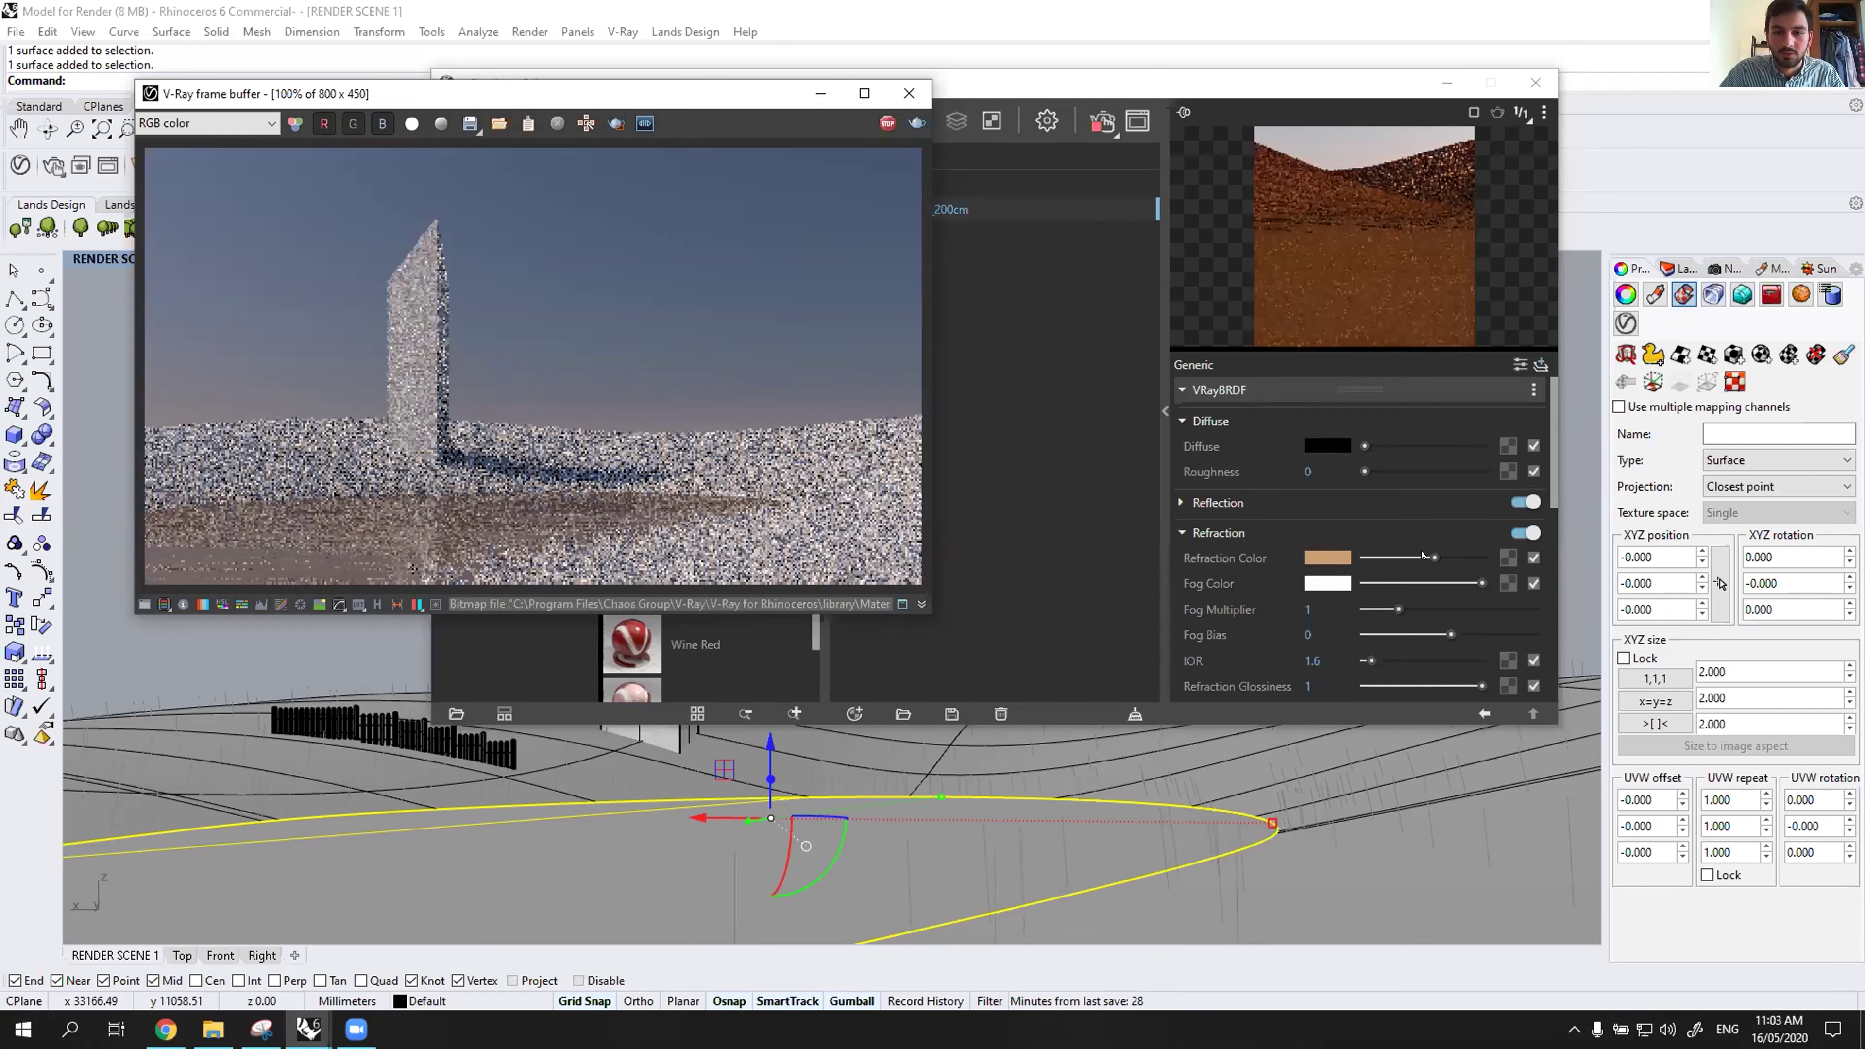
Darken the refraction color of the Waves_A_01_200cm material to a deeper brown and check the pond in the render.
drag(1419, 557, 1392, 556)
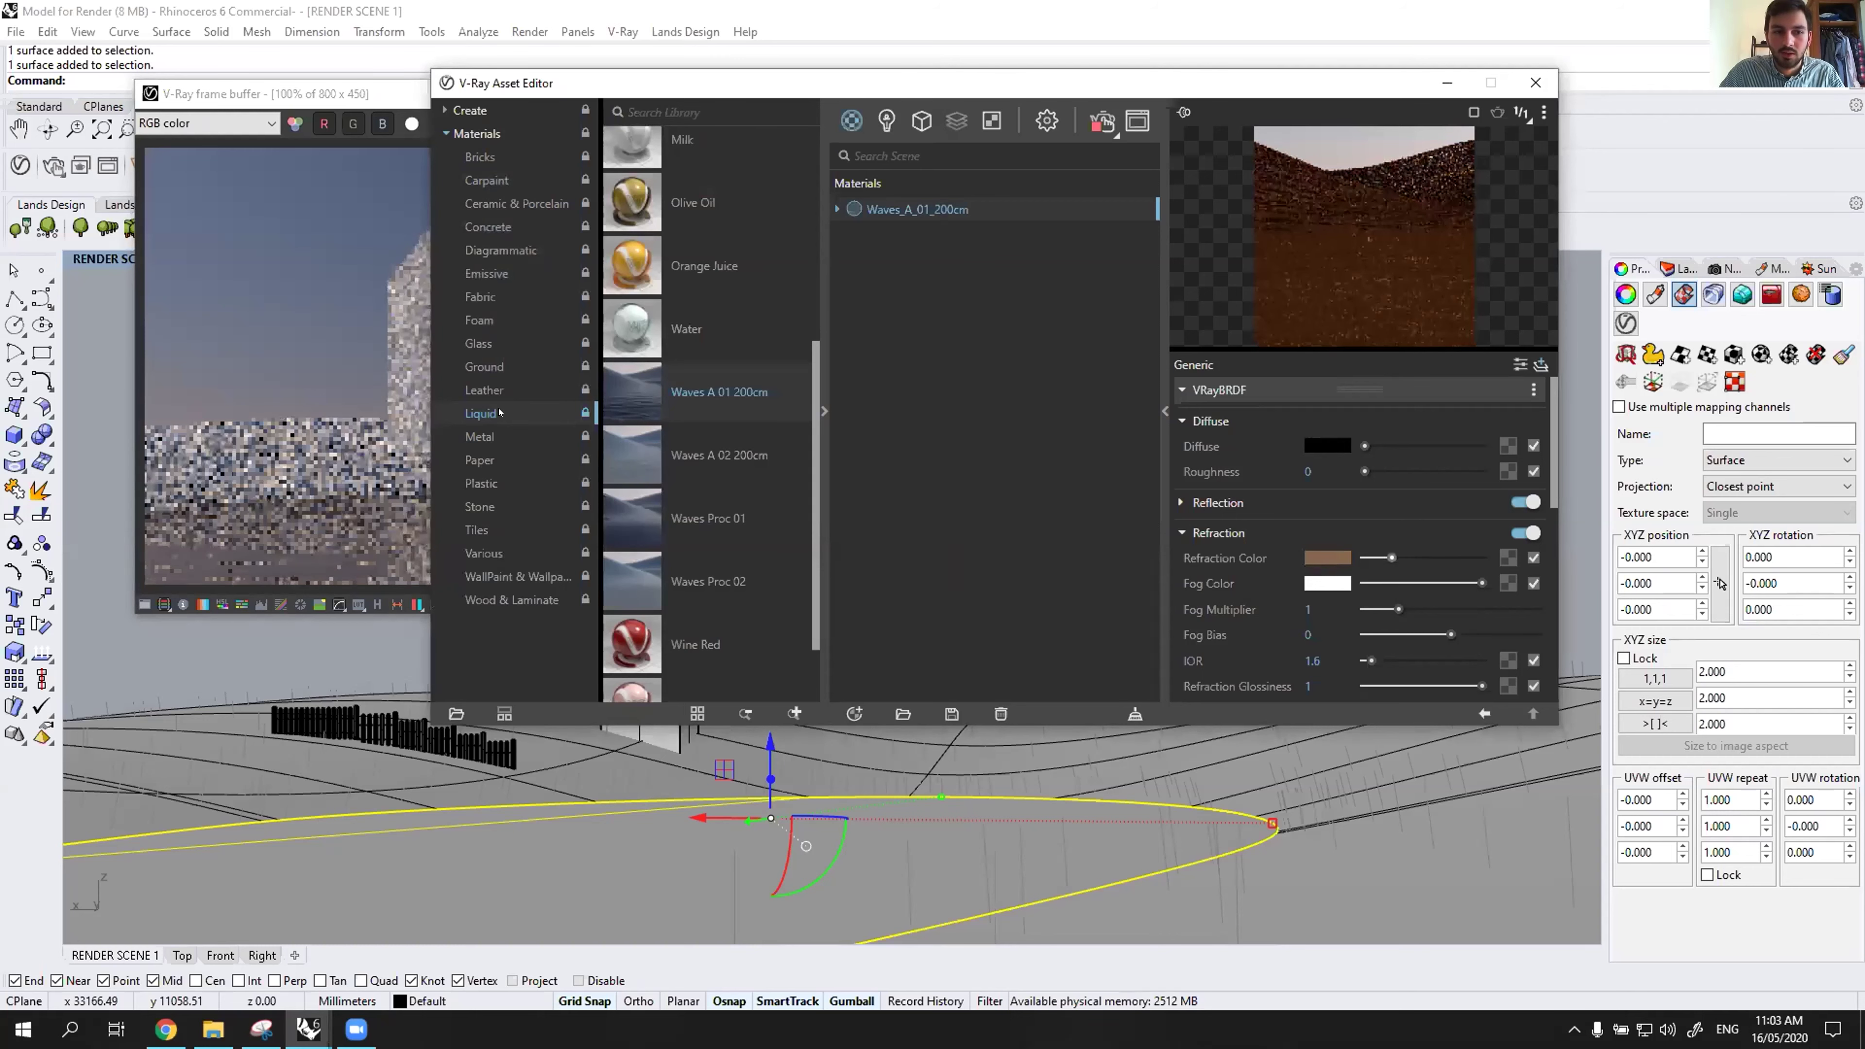
click(299, 368)
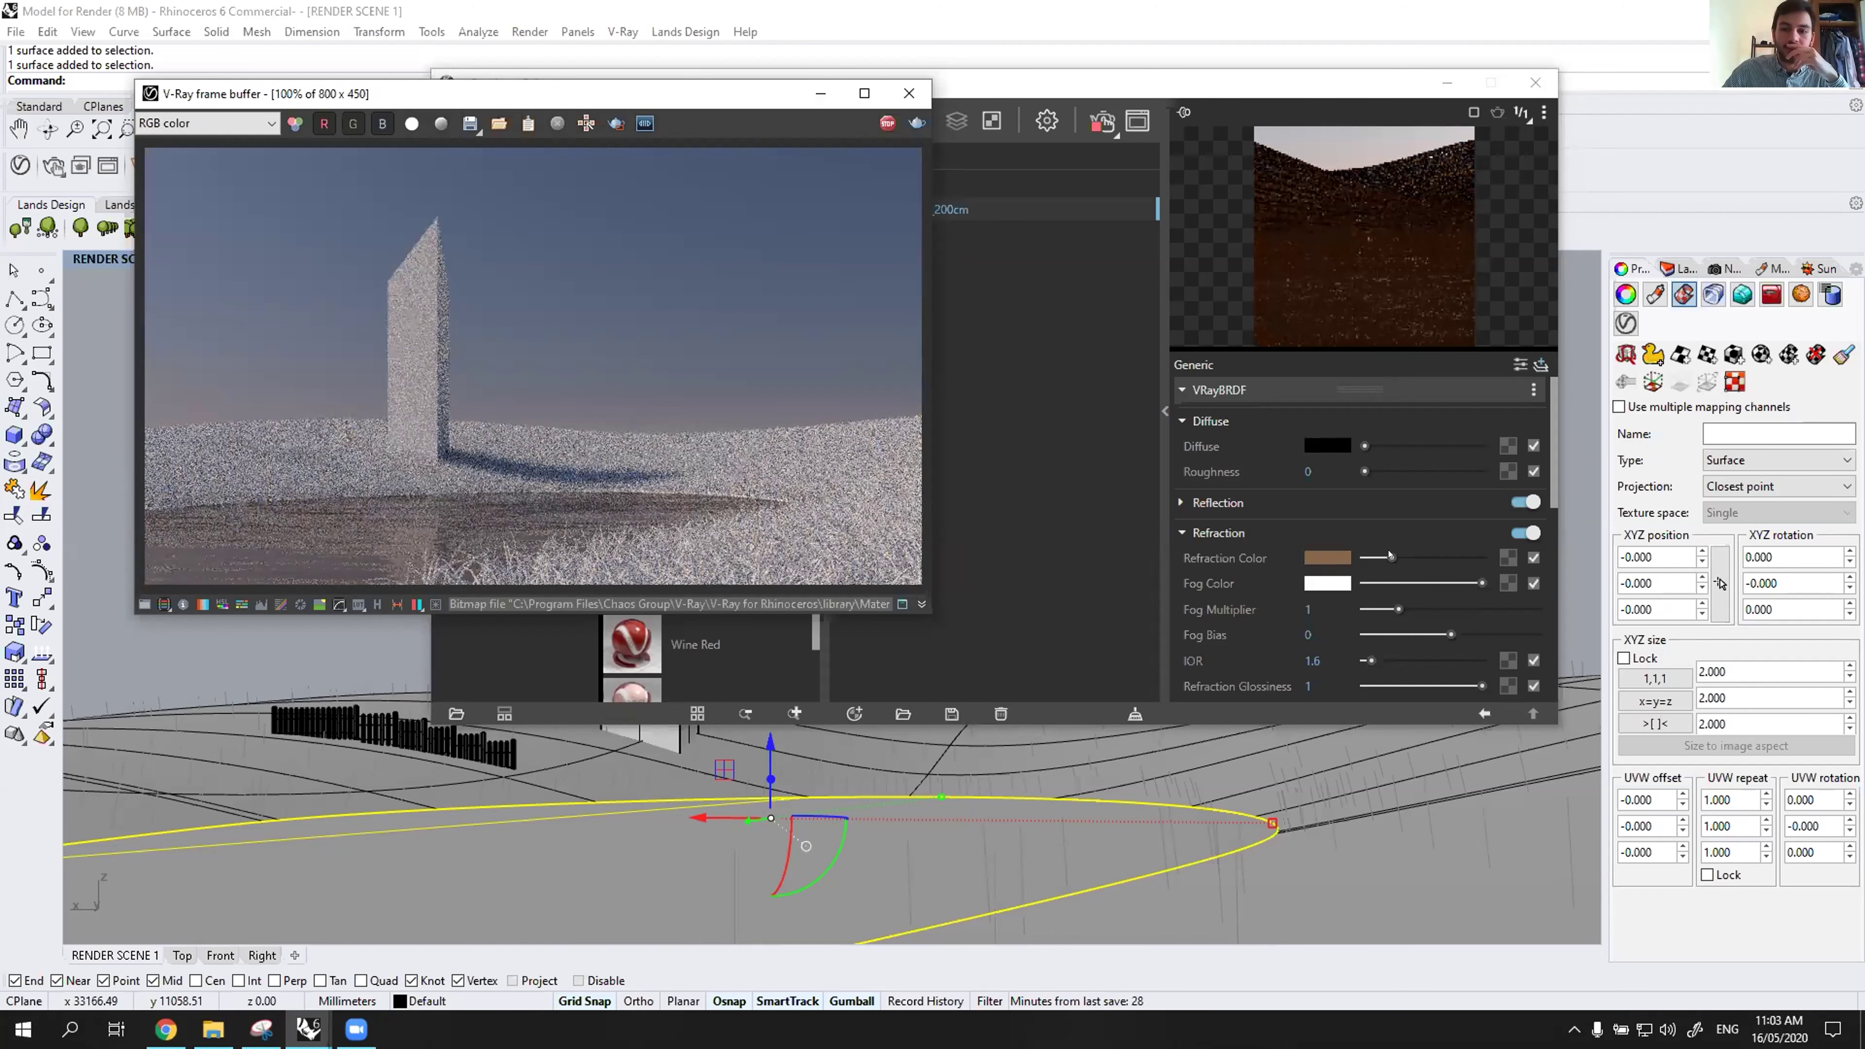
click(1033, 539)
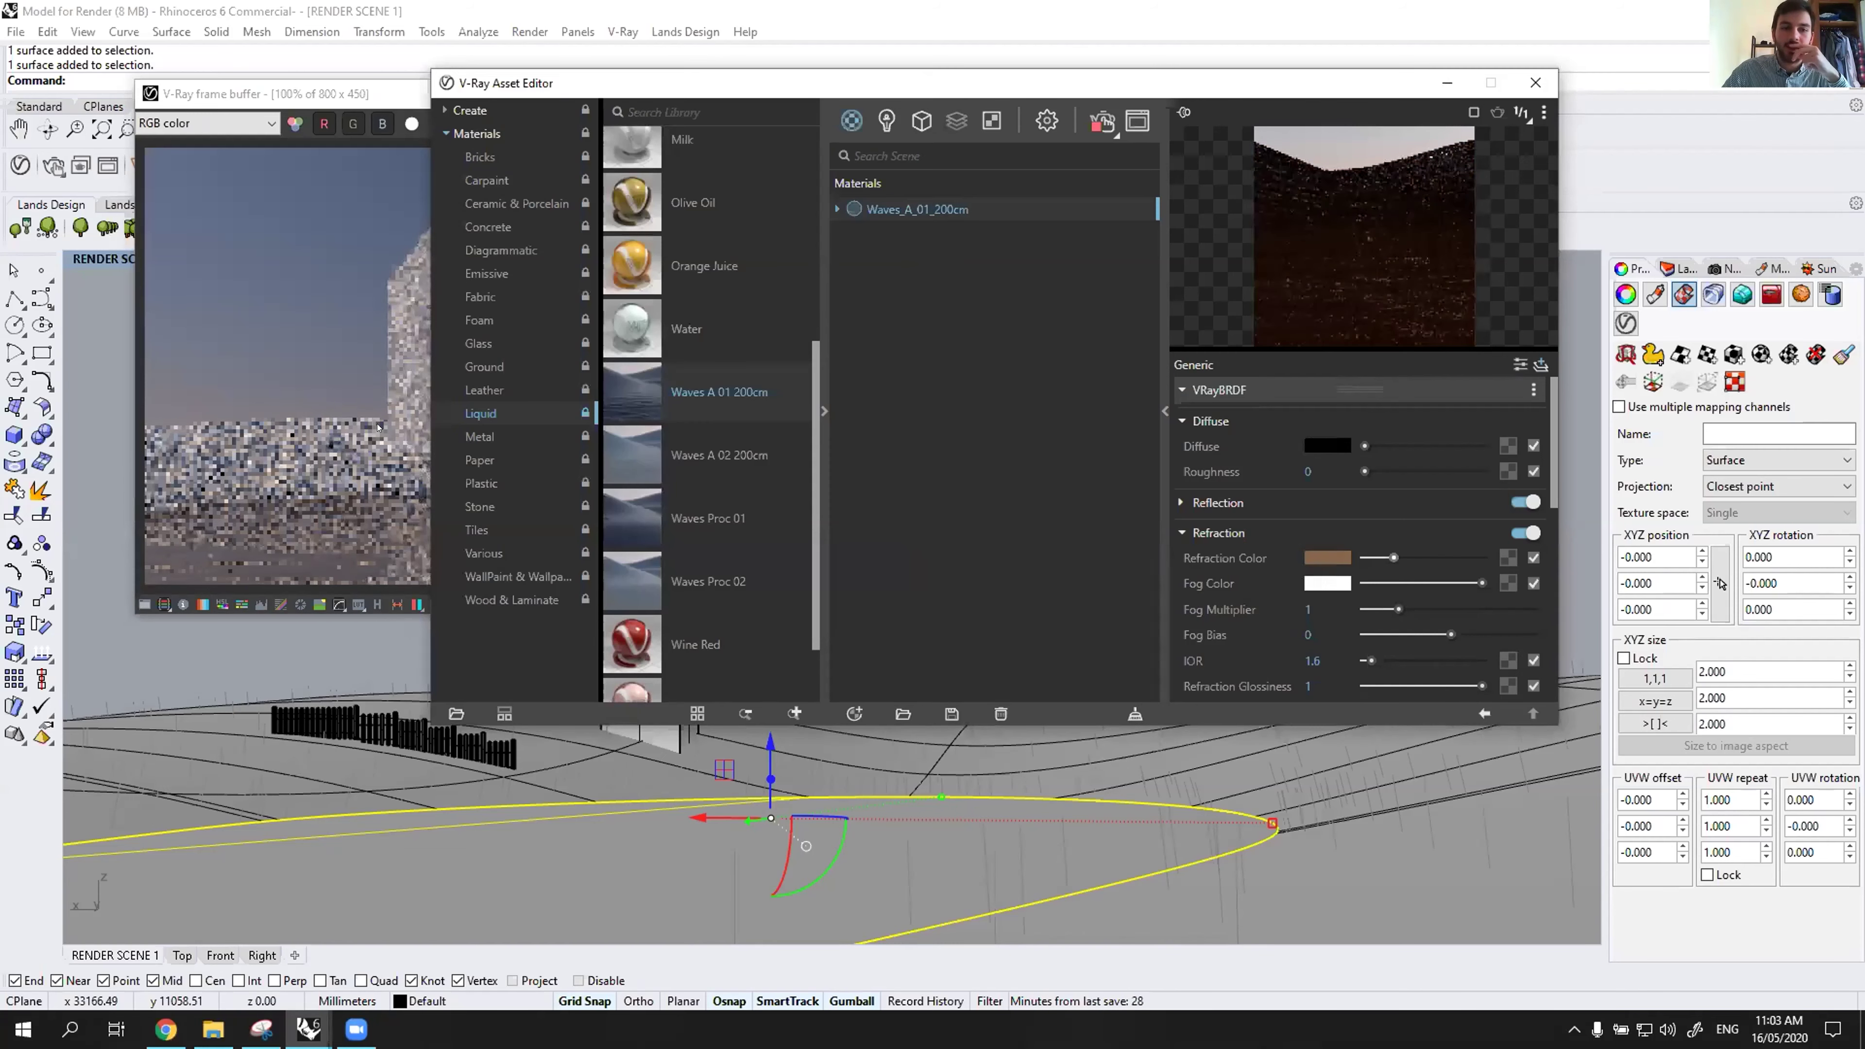
click(426, 409)
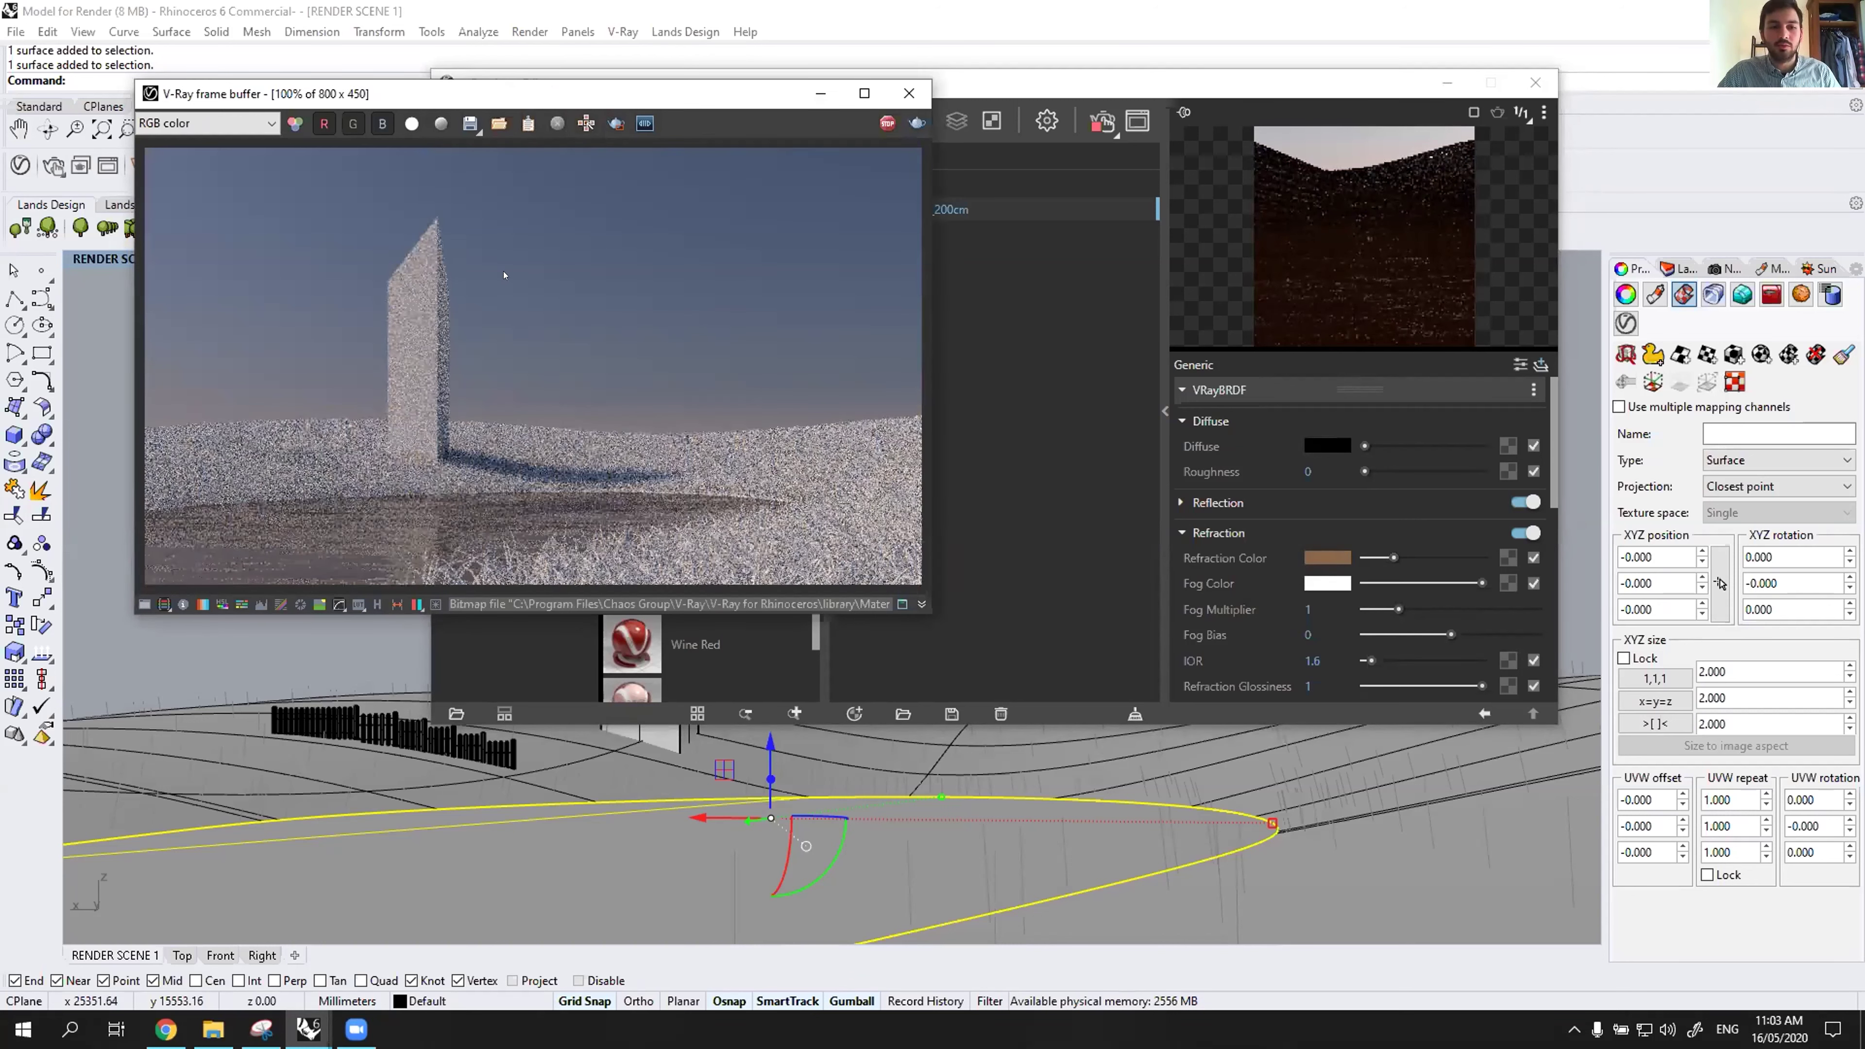
key(alt+Tab)
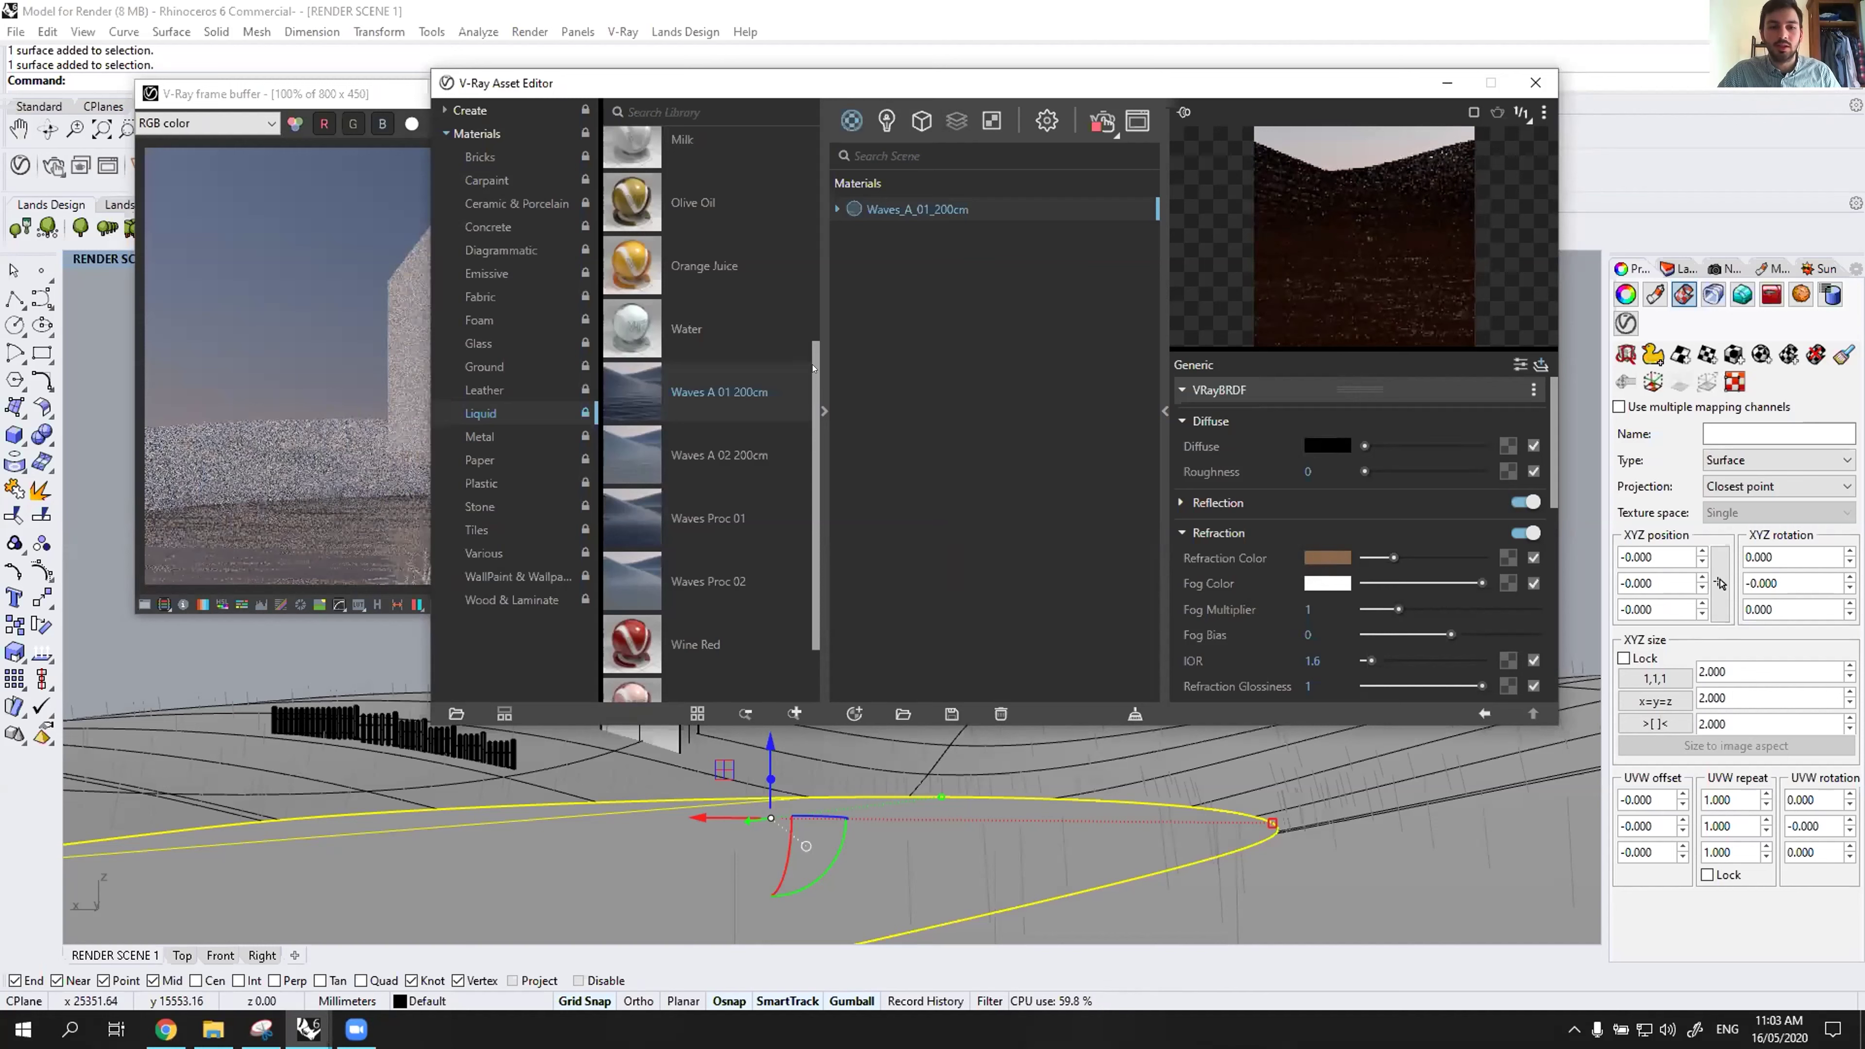
Add the Grass B 200cm material from the Ground library to the scene and apply it to the terrain surface.
scroll(799, 197, up, 5)
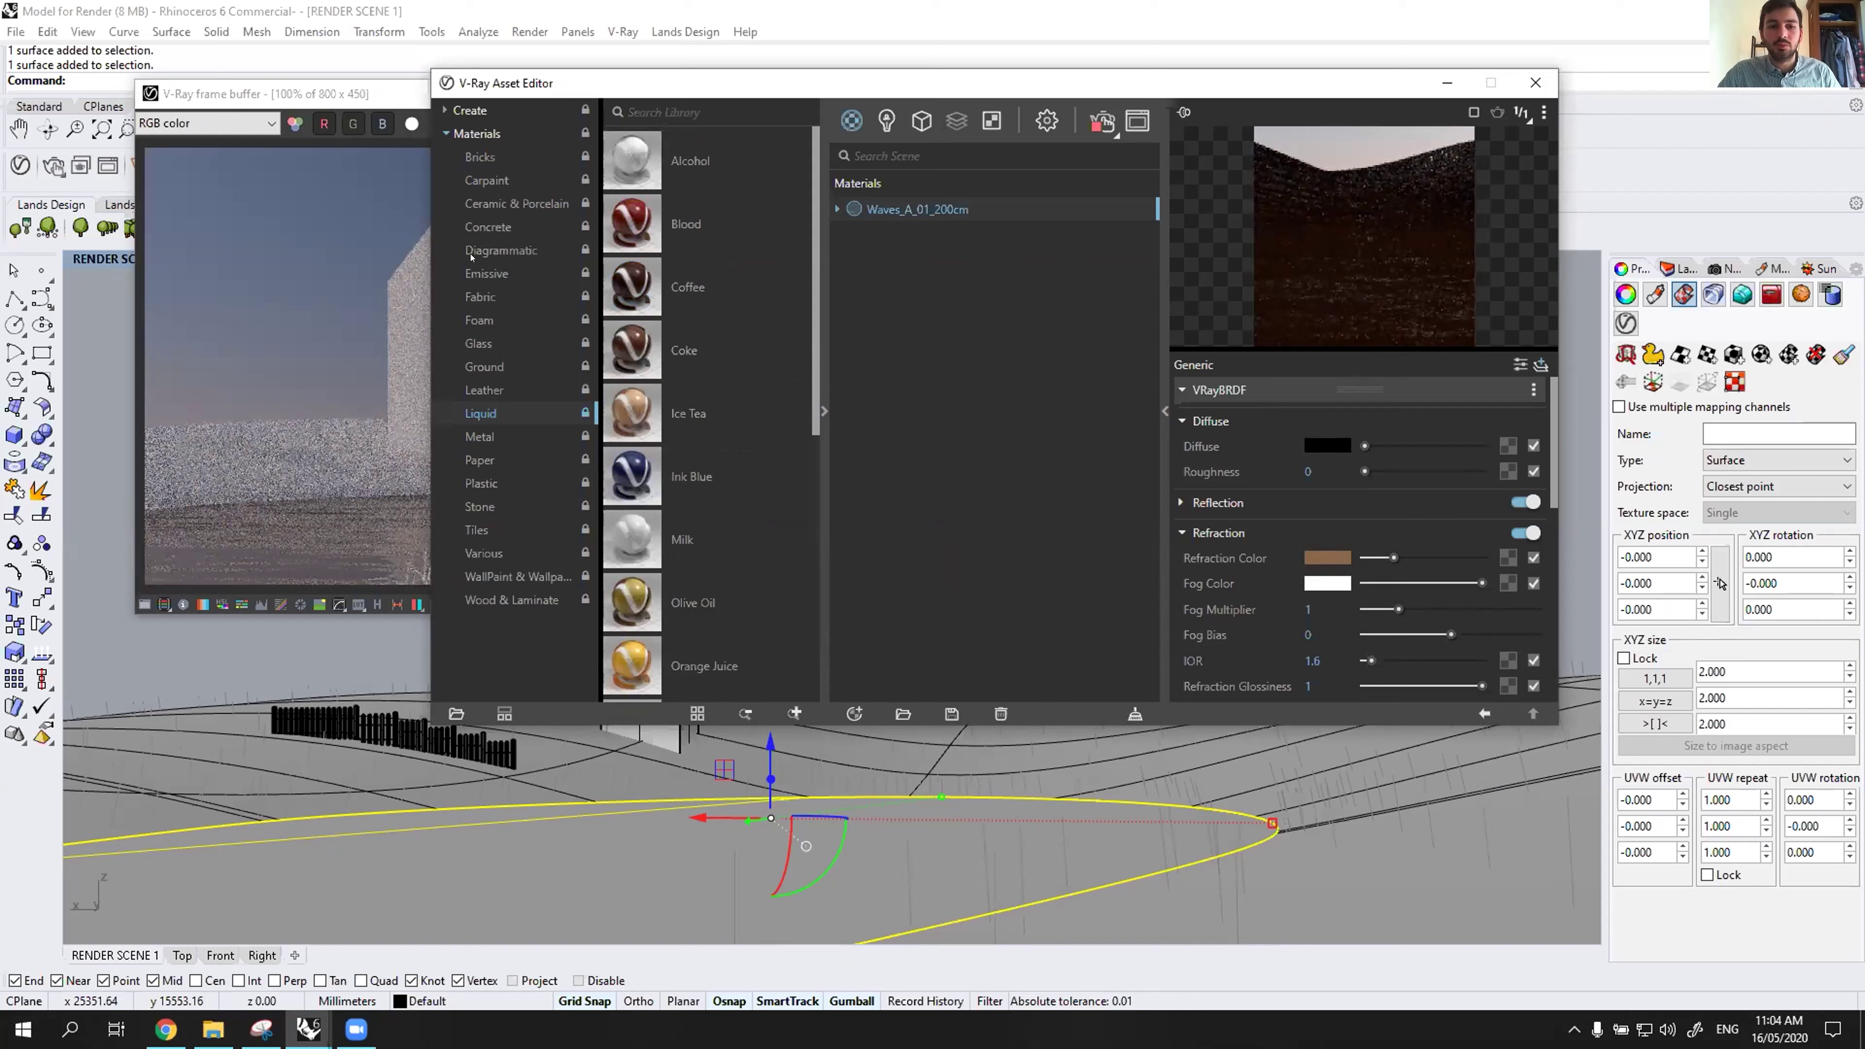
click(443, 133)
click(443, 133)
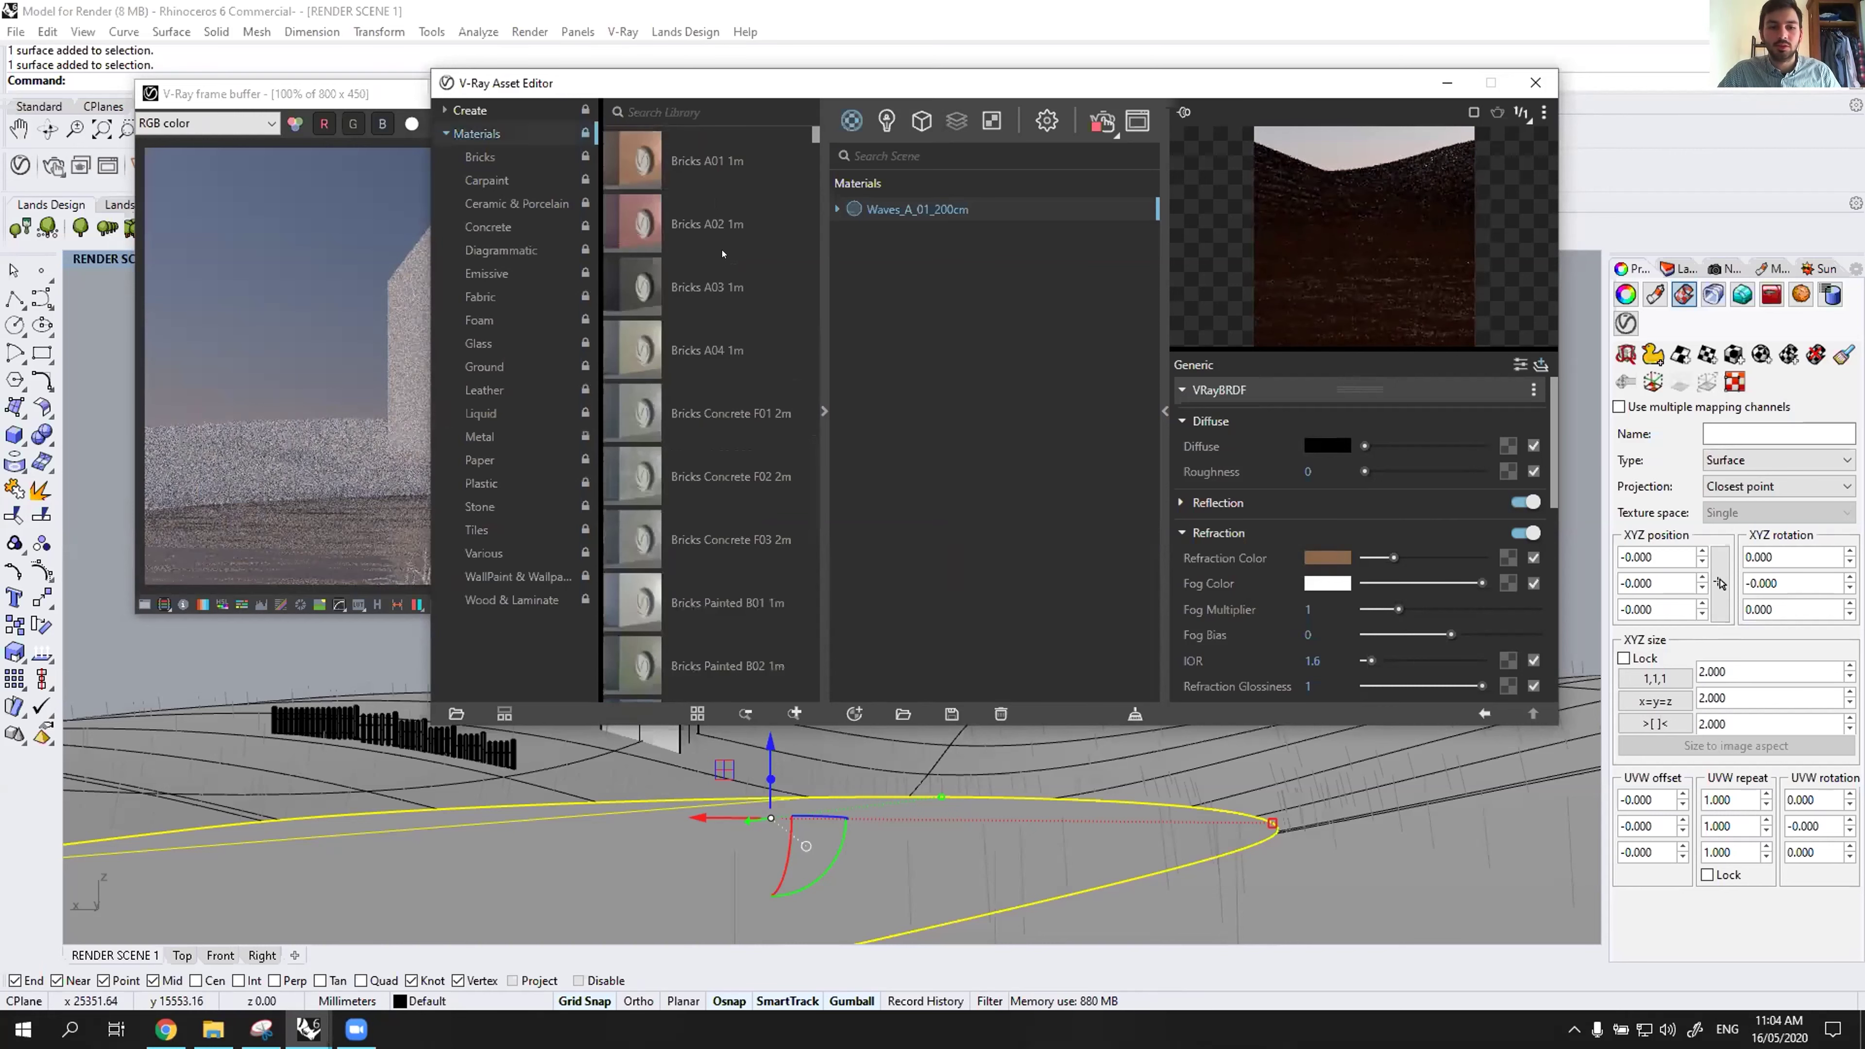
scroll(733, 304, down, 2)
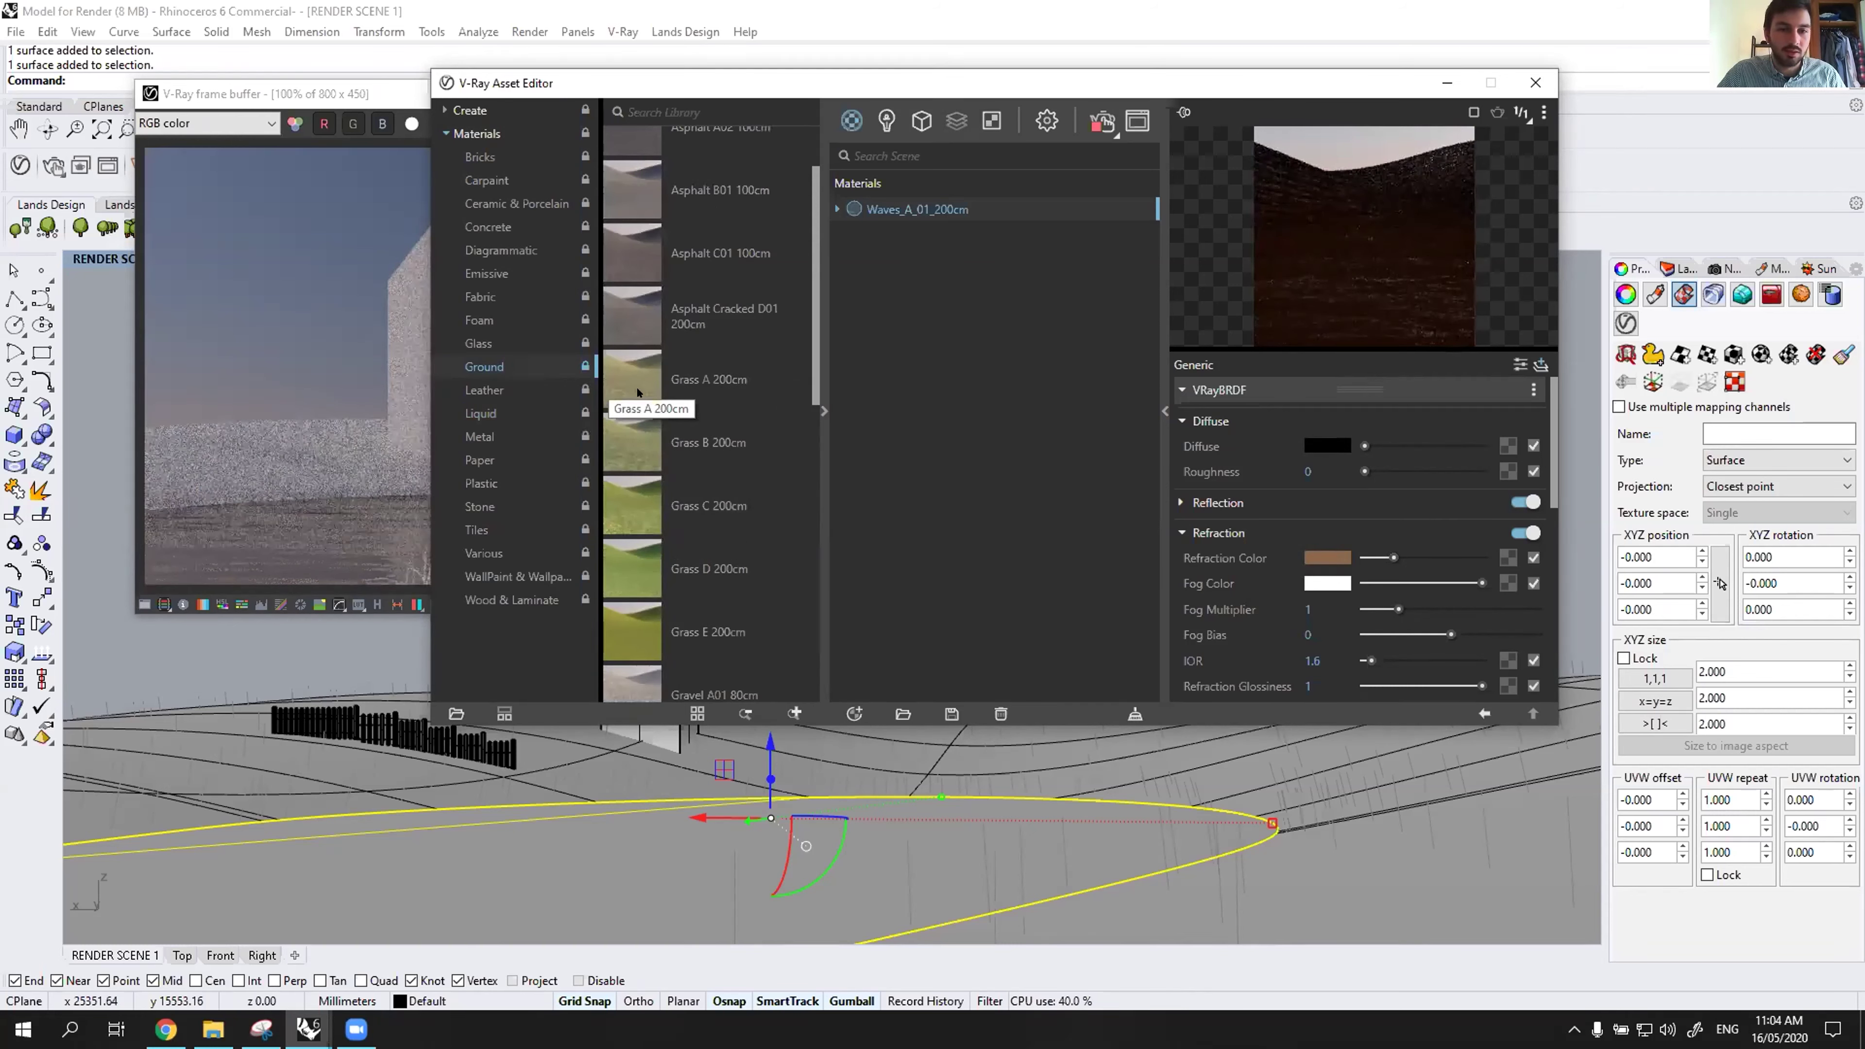
drag(625, 442, 629, 445)
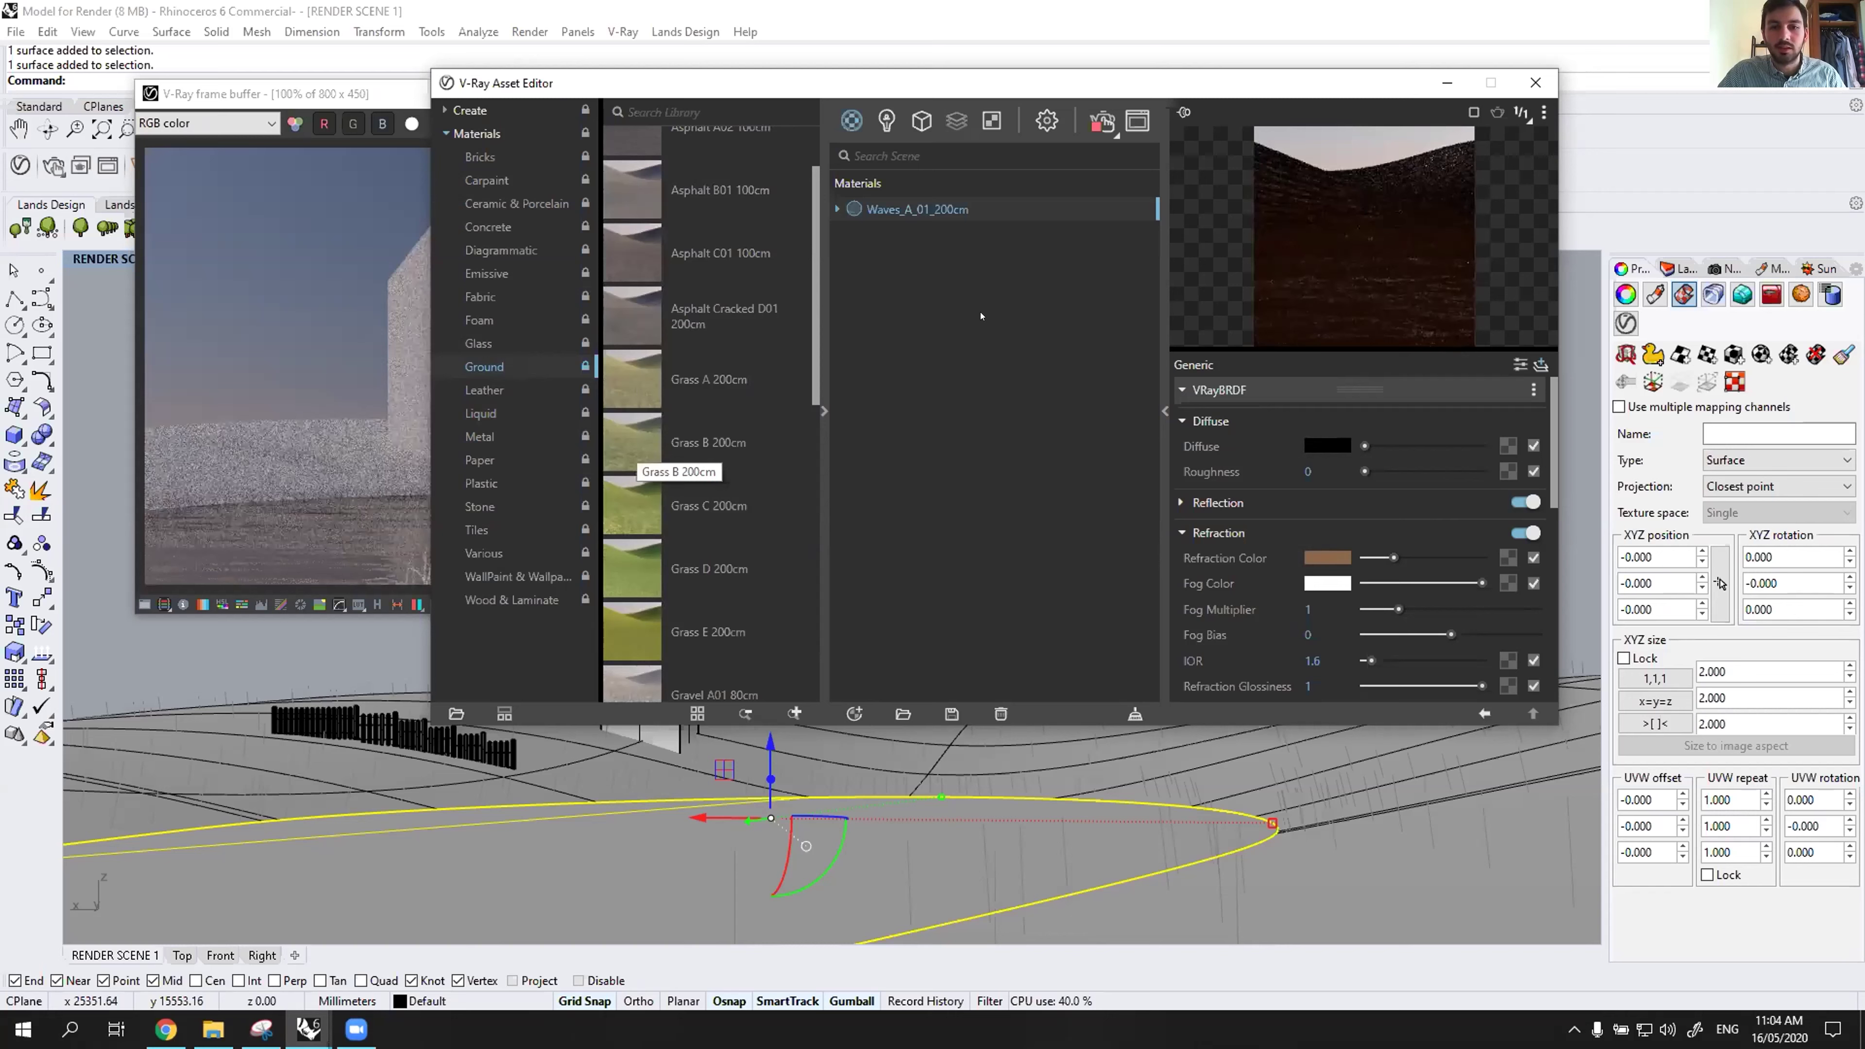
drag(980, 316, 981, 316)
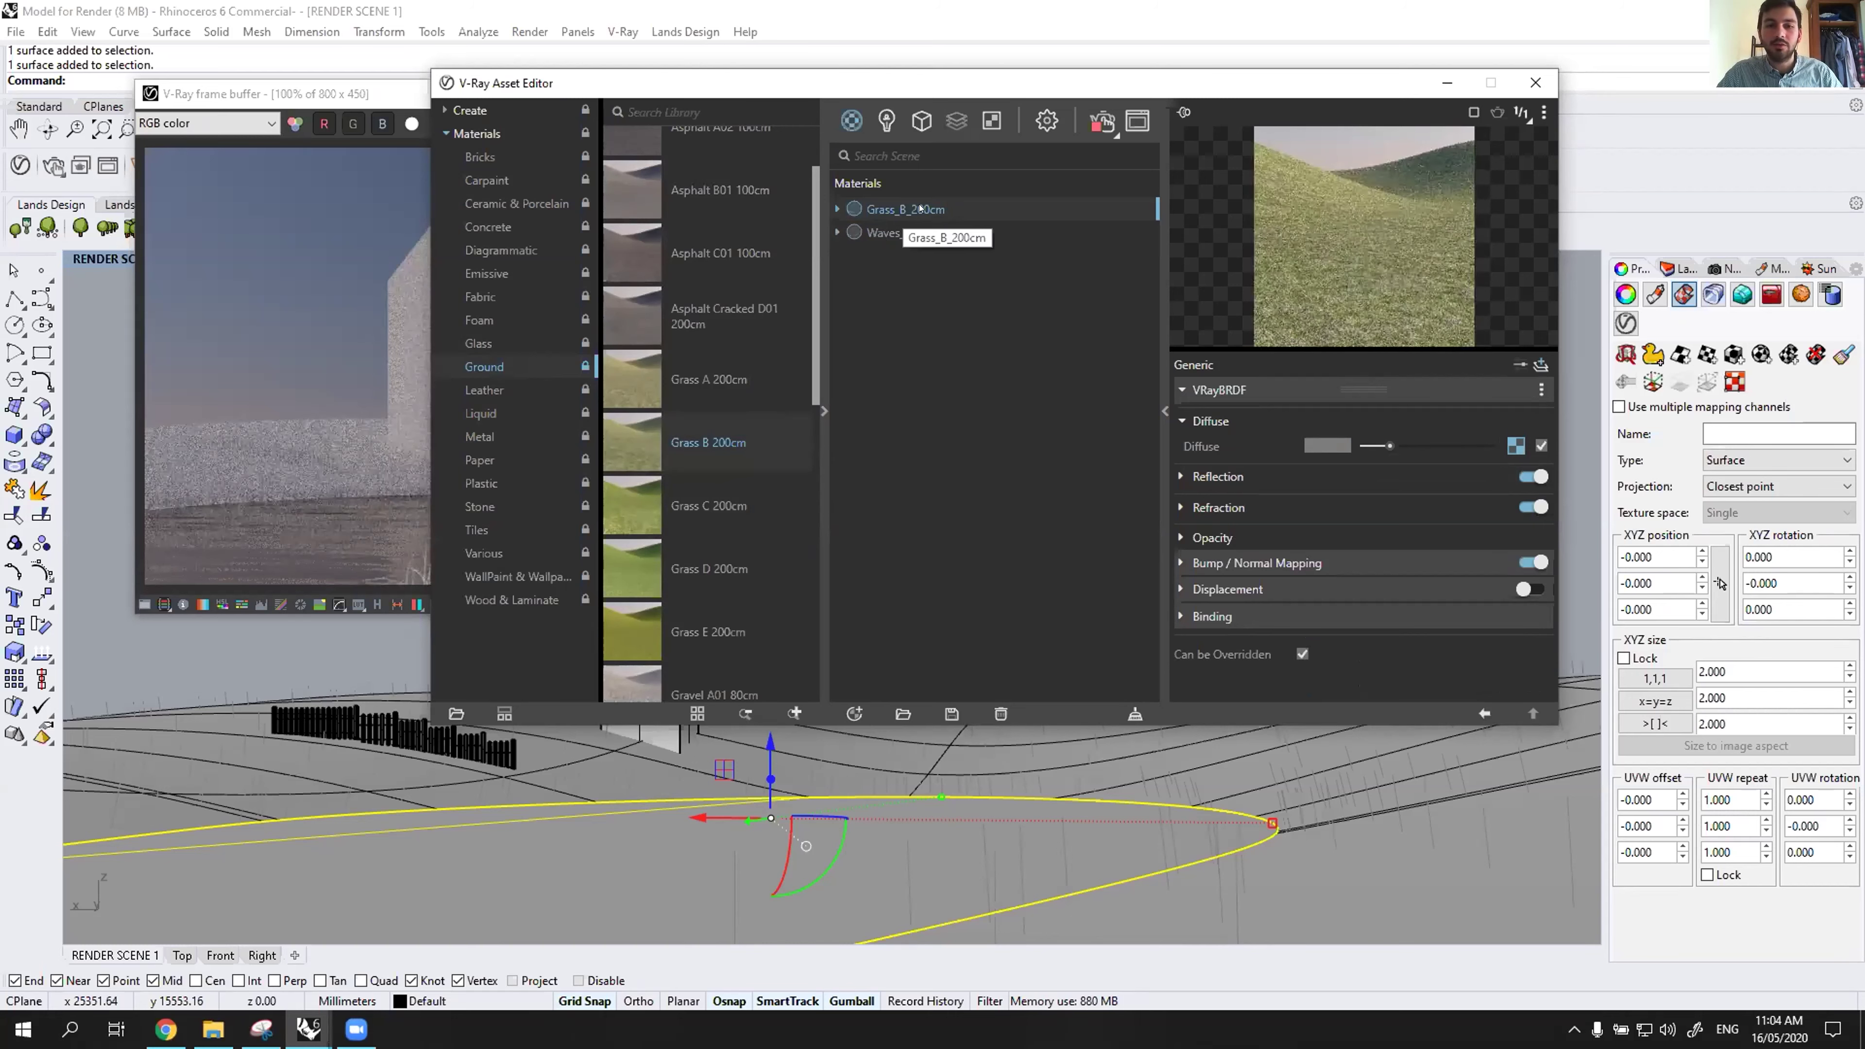
click(256, 769)
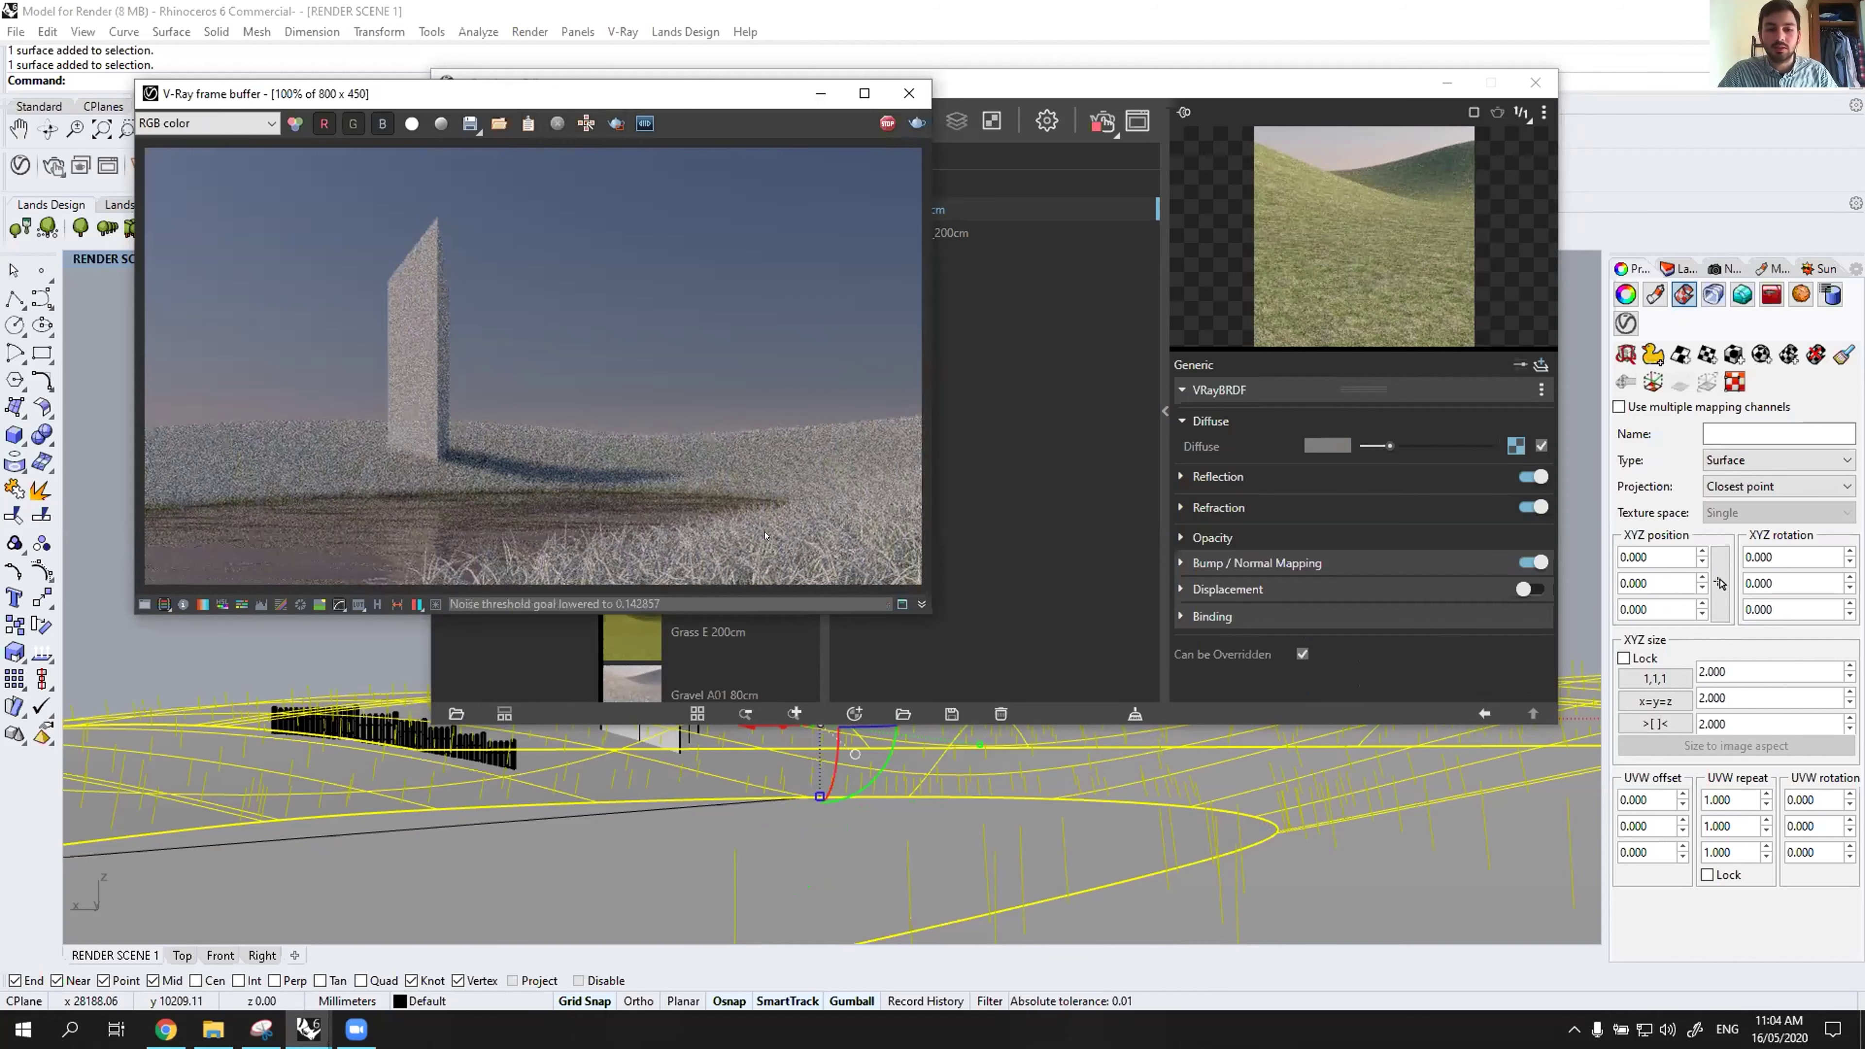
click(1010, 501)
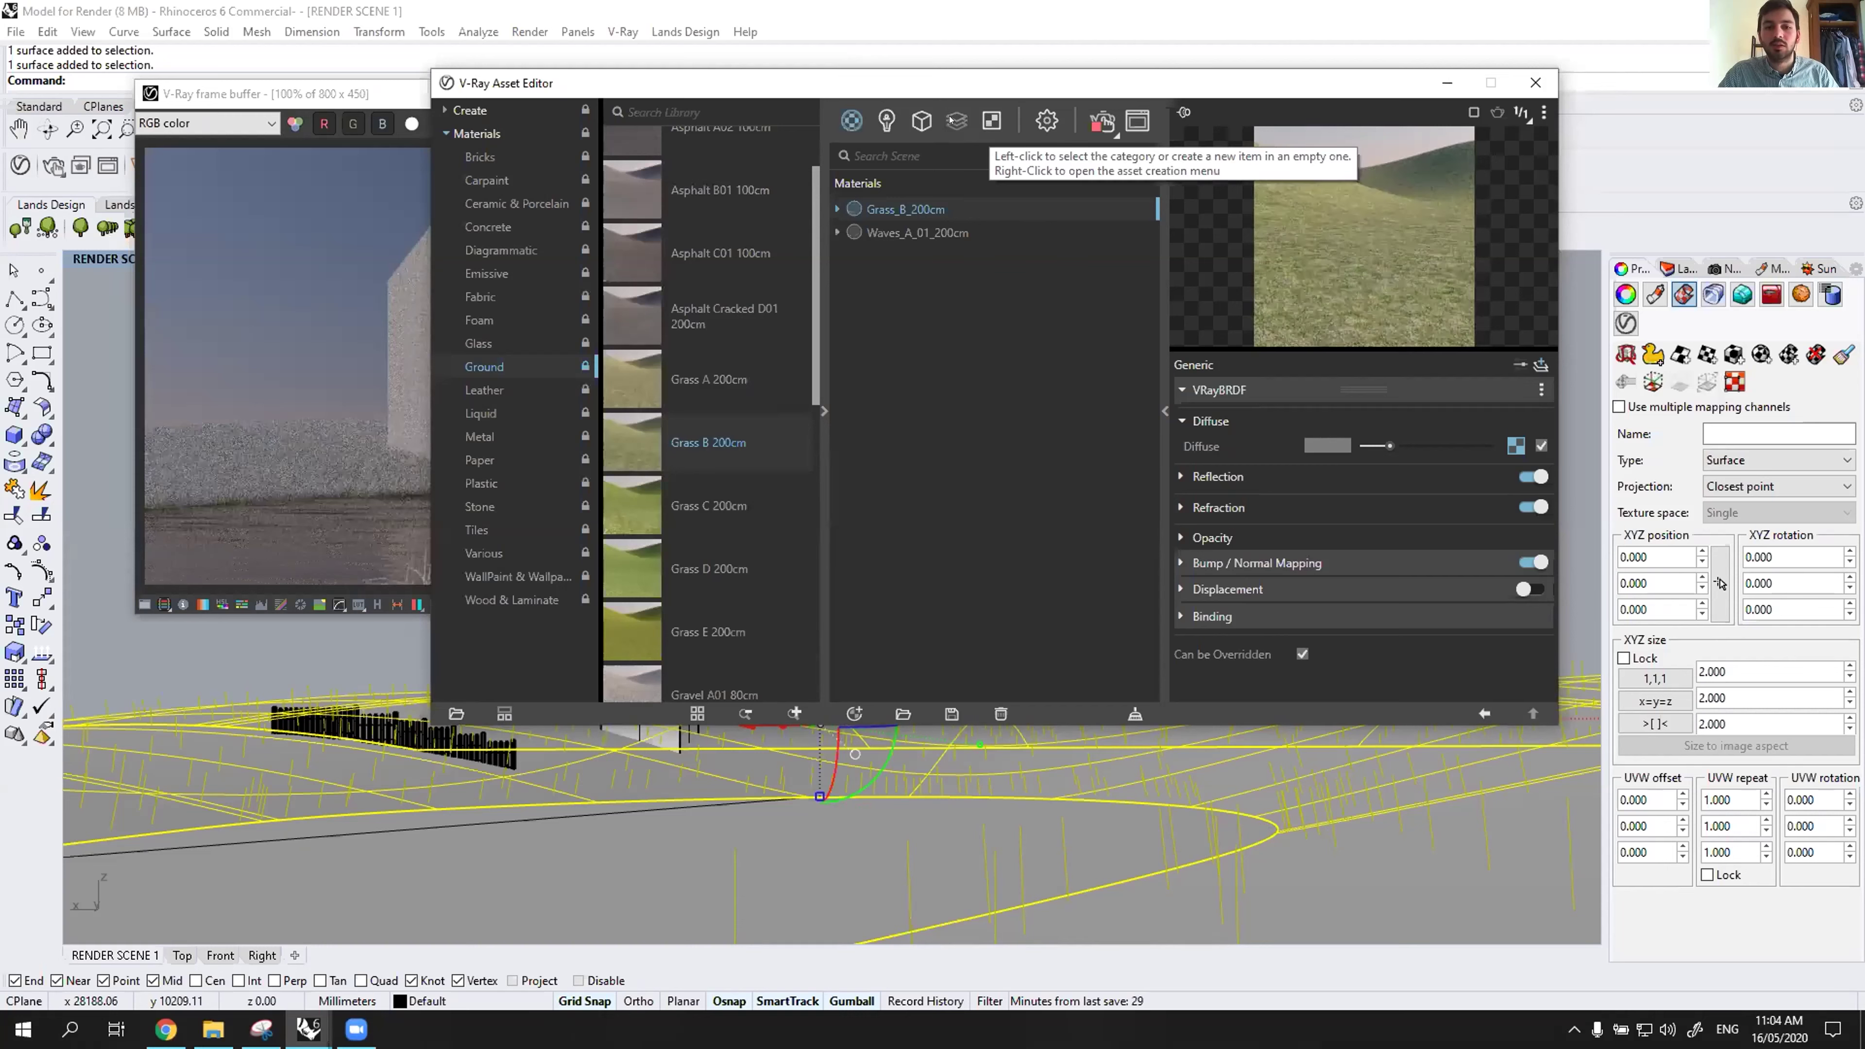
Turn on the material override of the Fur for Grass geometry and assign the Grass_B_200cm material to it.
click(919, 125)
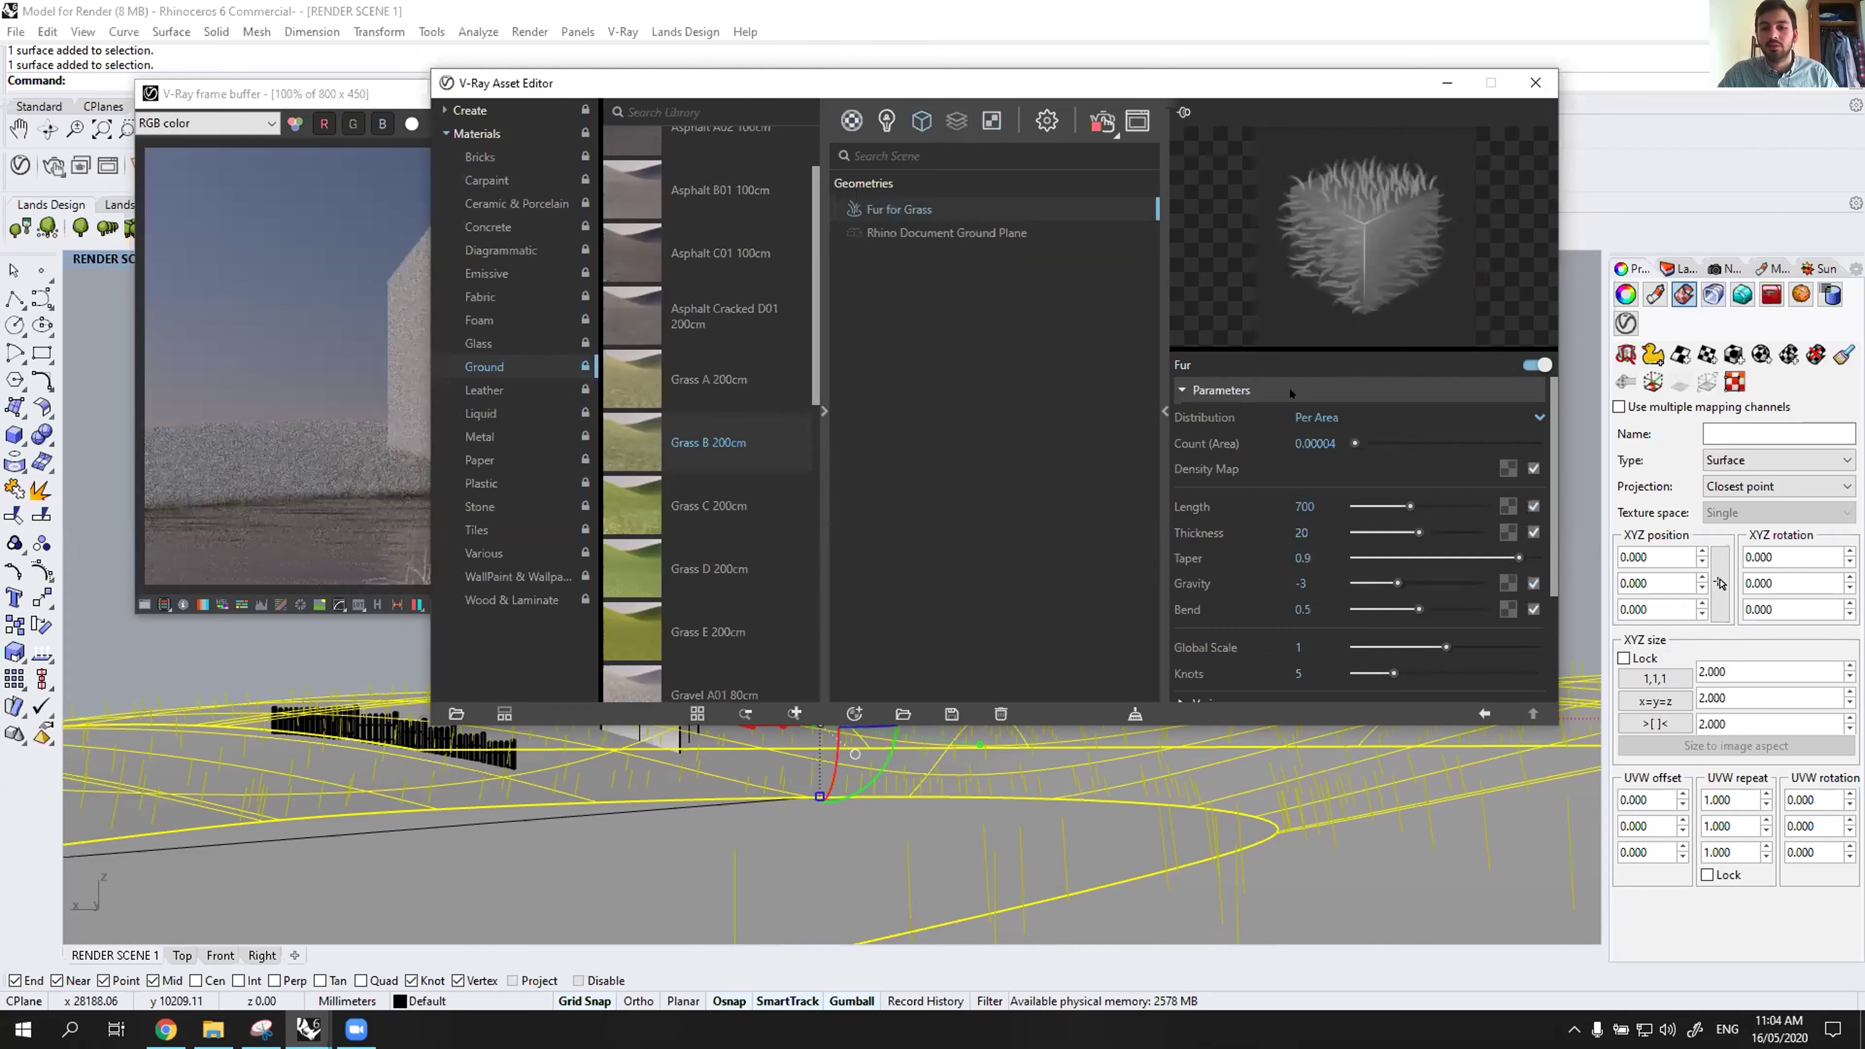
scroll(1261, 429, down, 3)
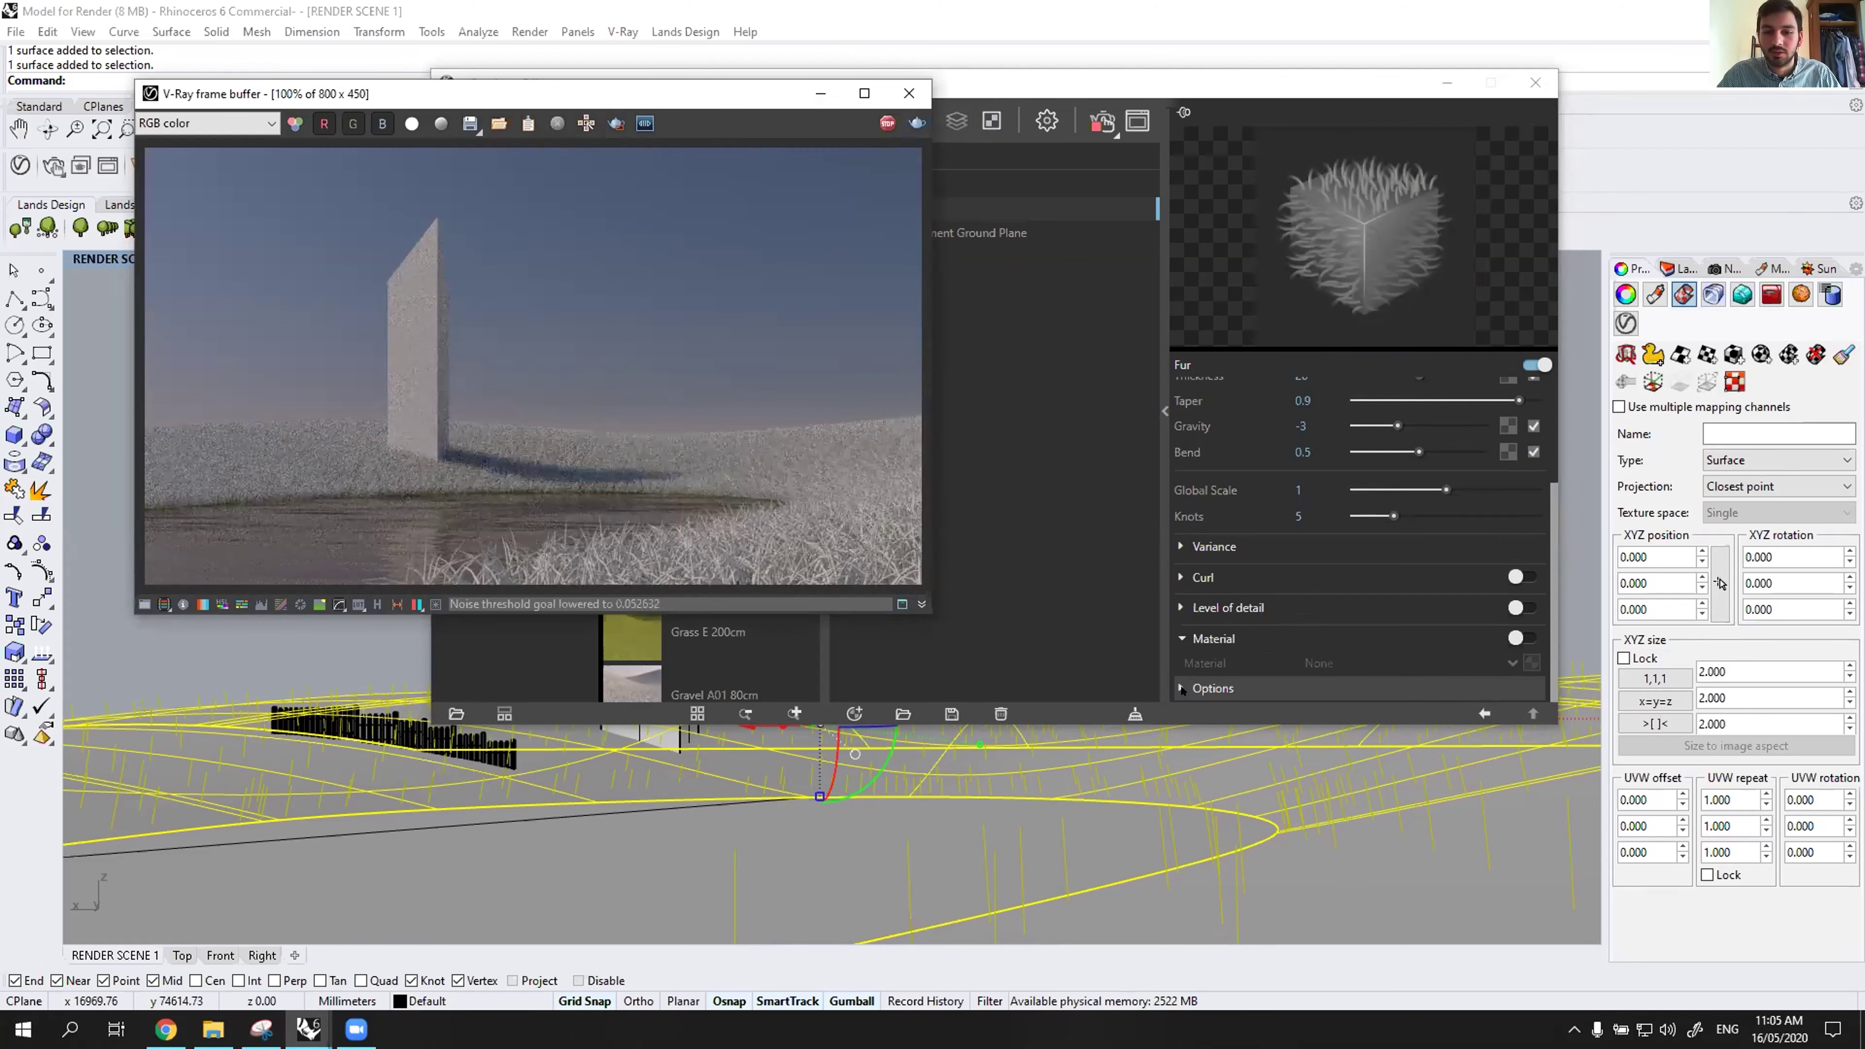
click(1517, 638)
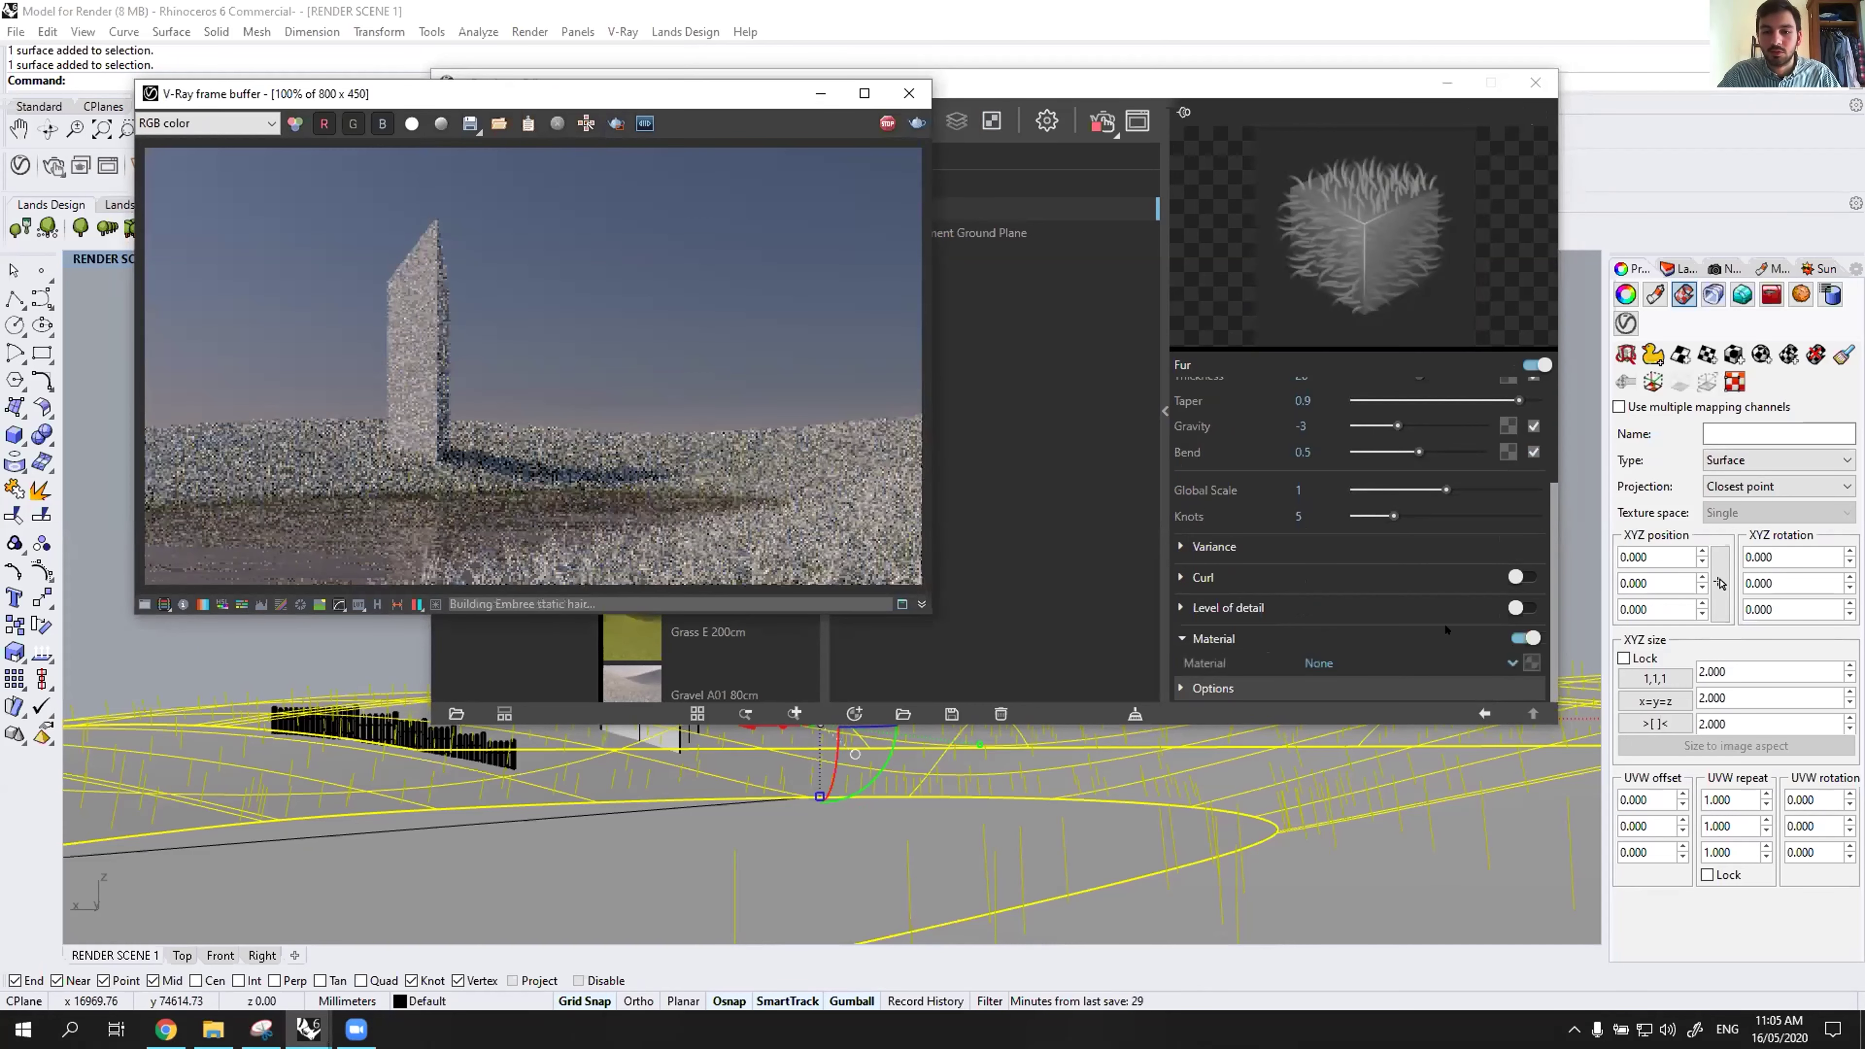
click(1396, 663)
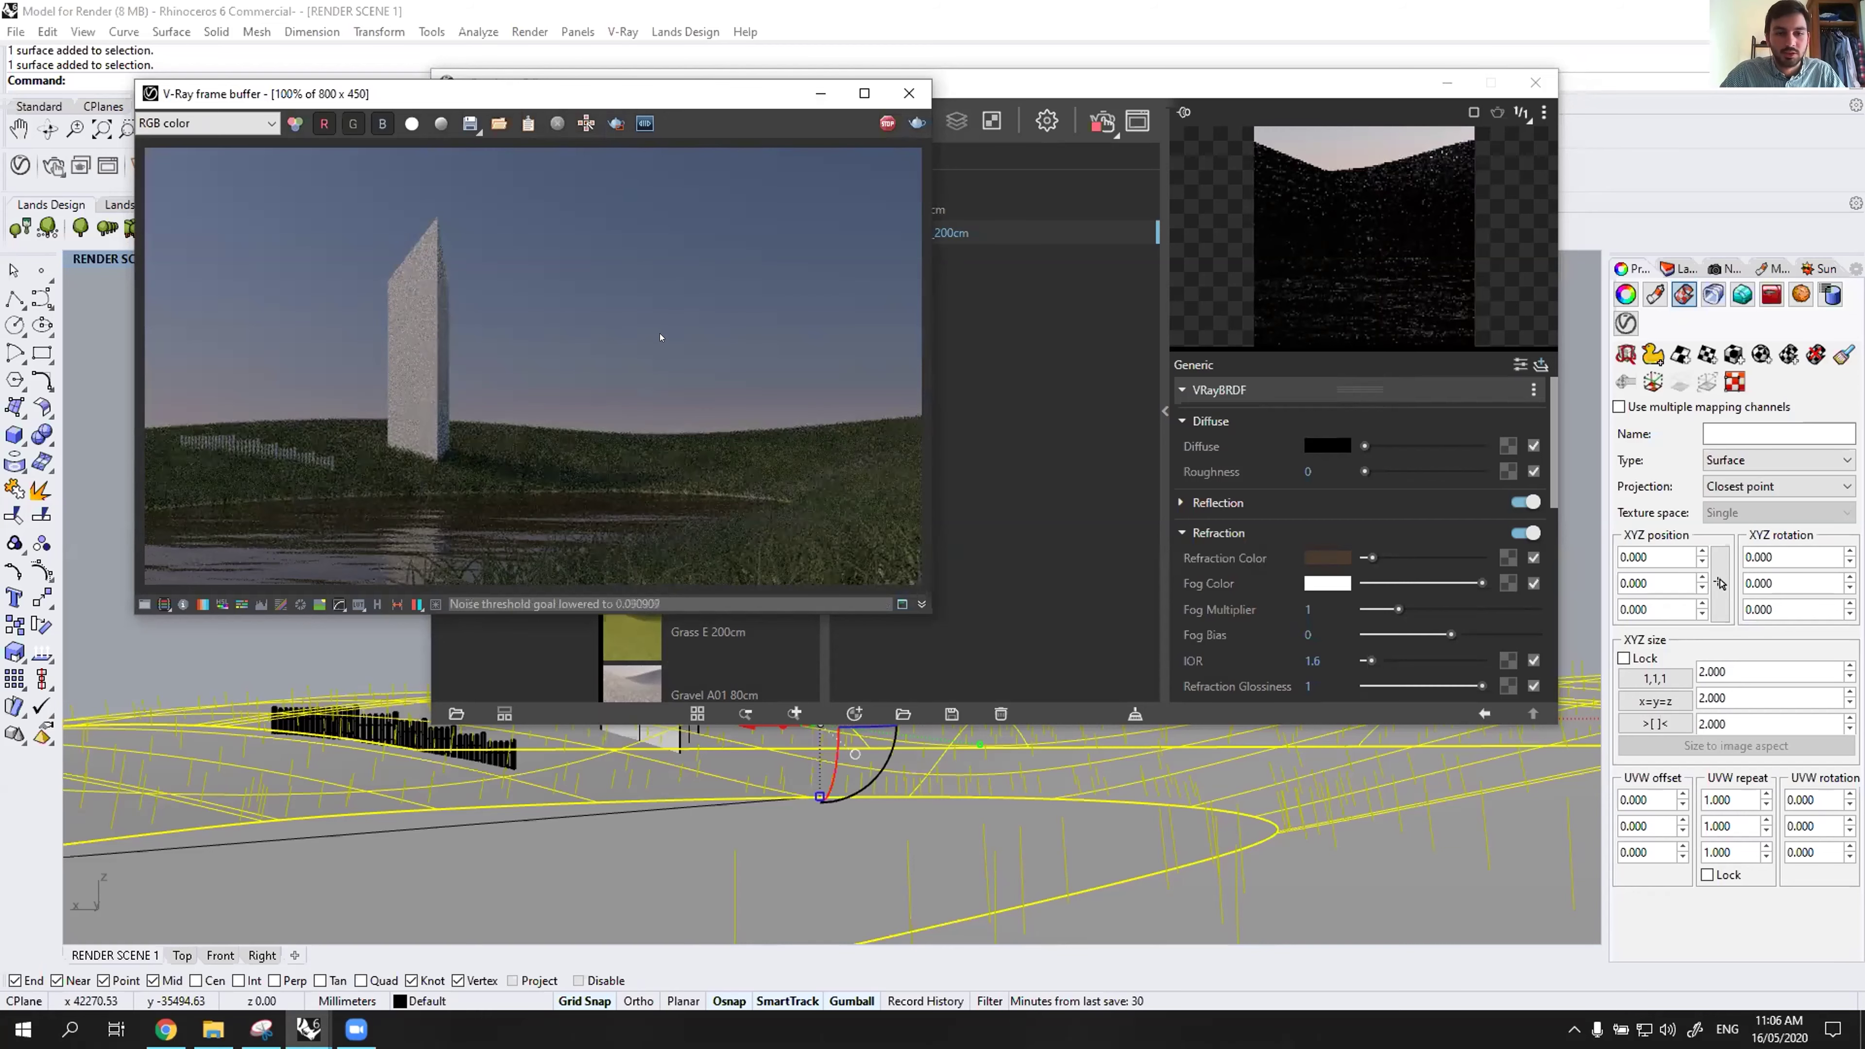
Add the Soil A01 200cm material from the Ground library, apply it to the terrain surface and check the ground in the render.
click(632, 654)
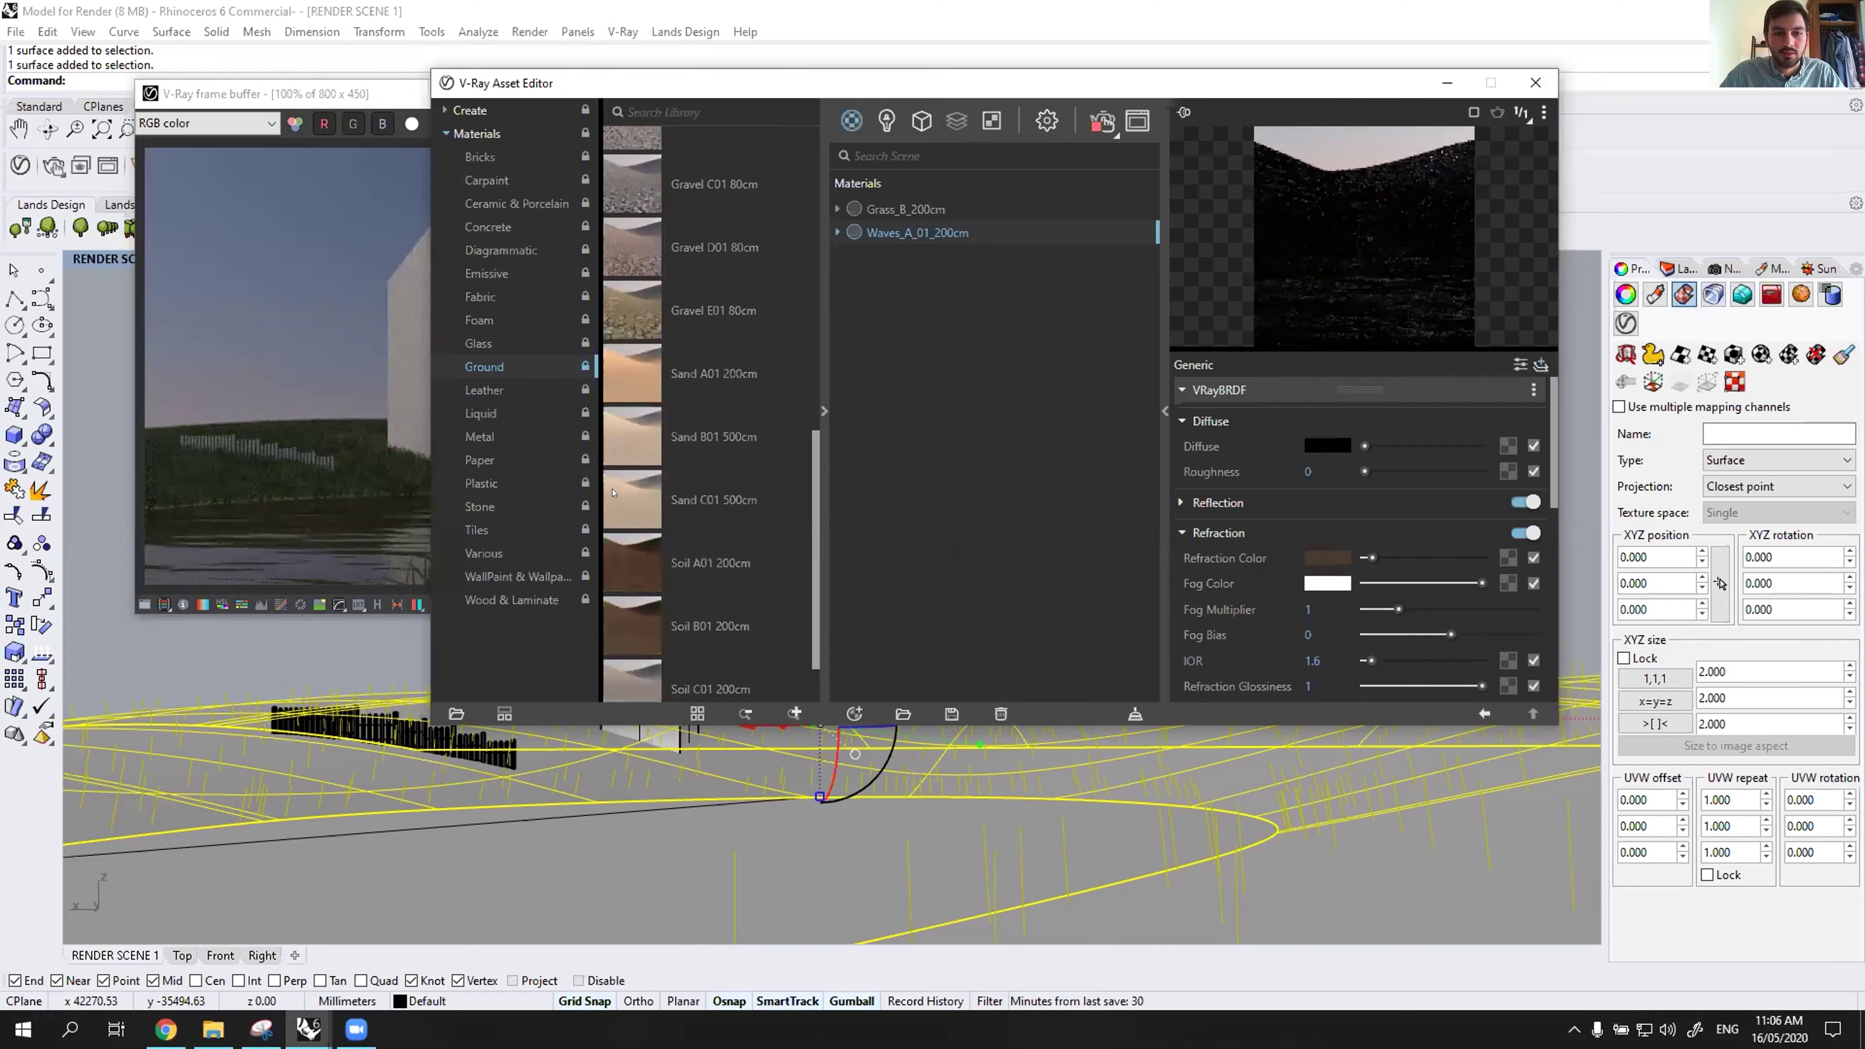
scroll(615, 497, down, 3)
drag(615, 497, 925, 239)
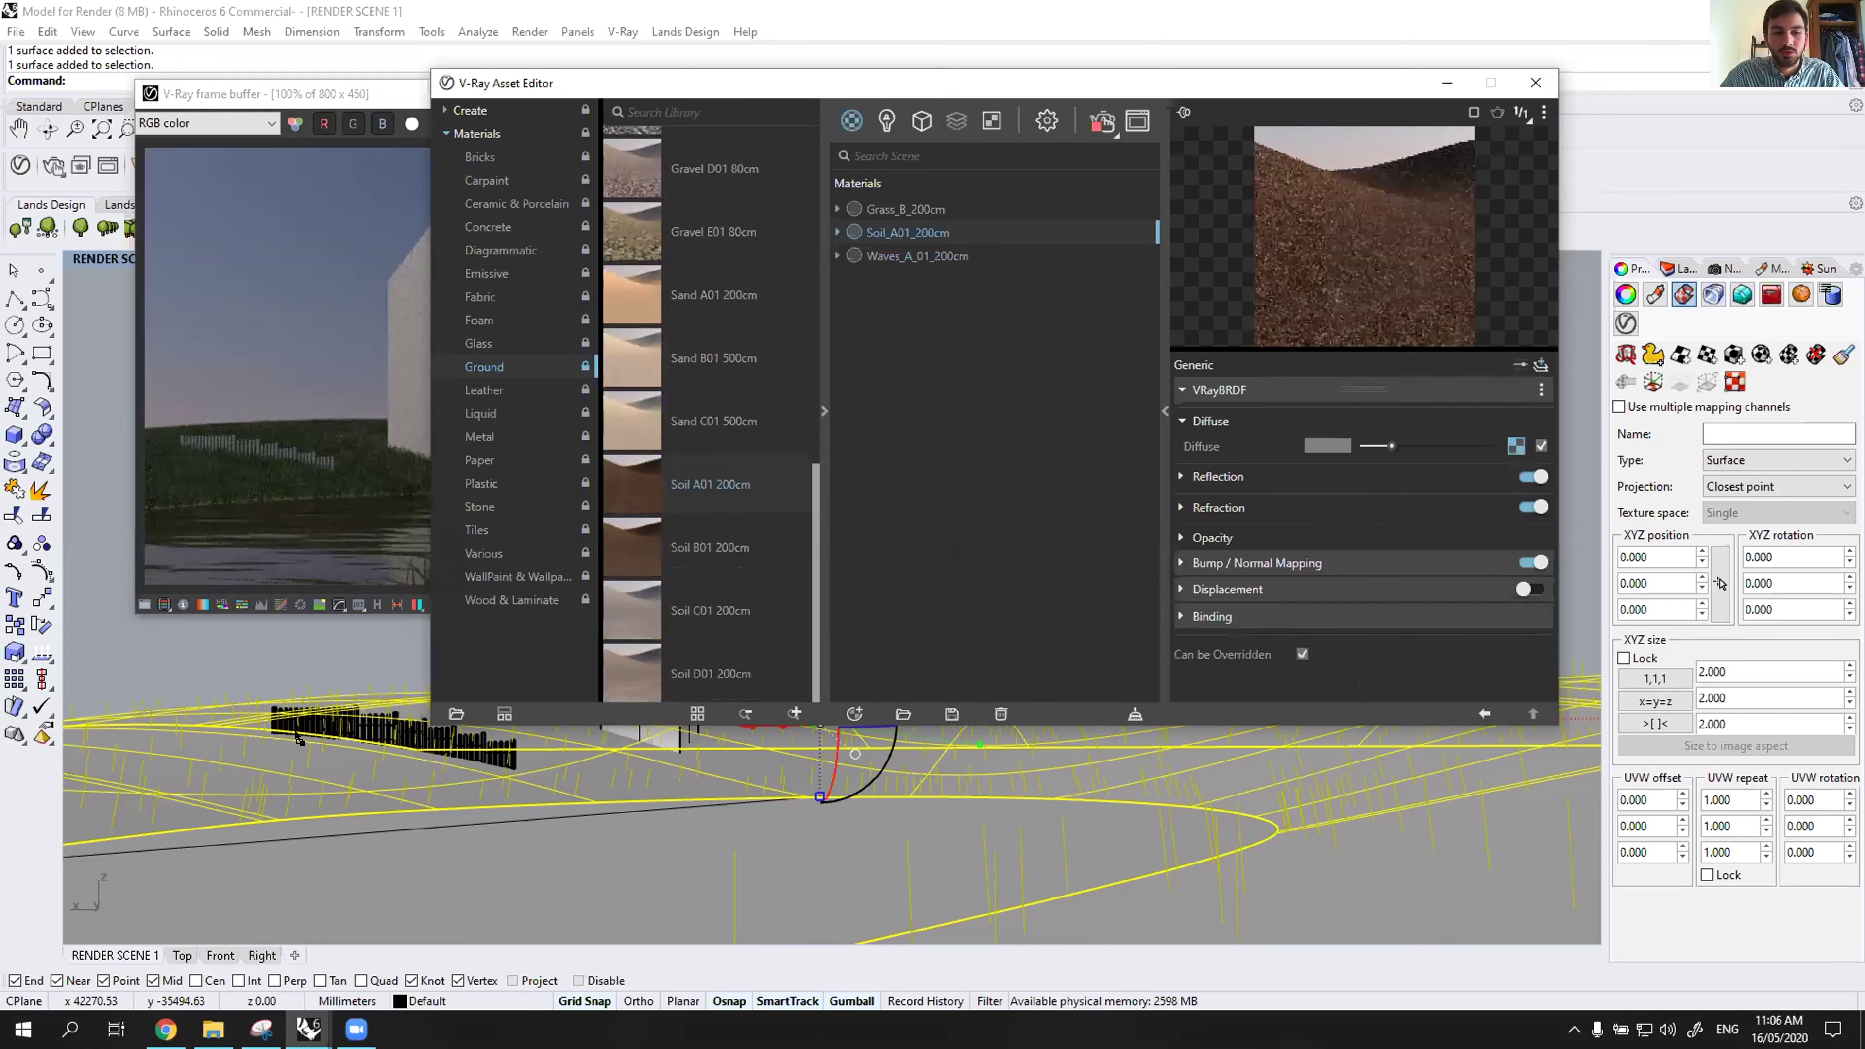
click(273, 771)
click(271, 771)
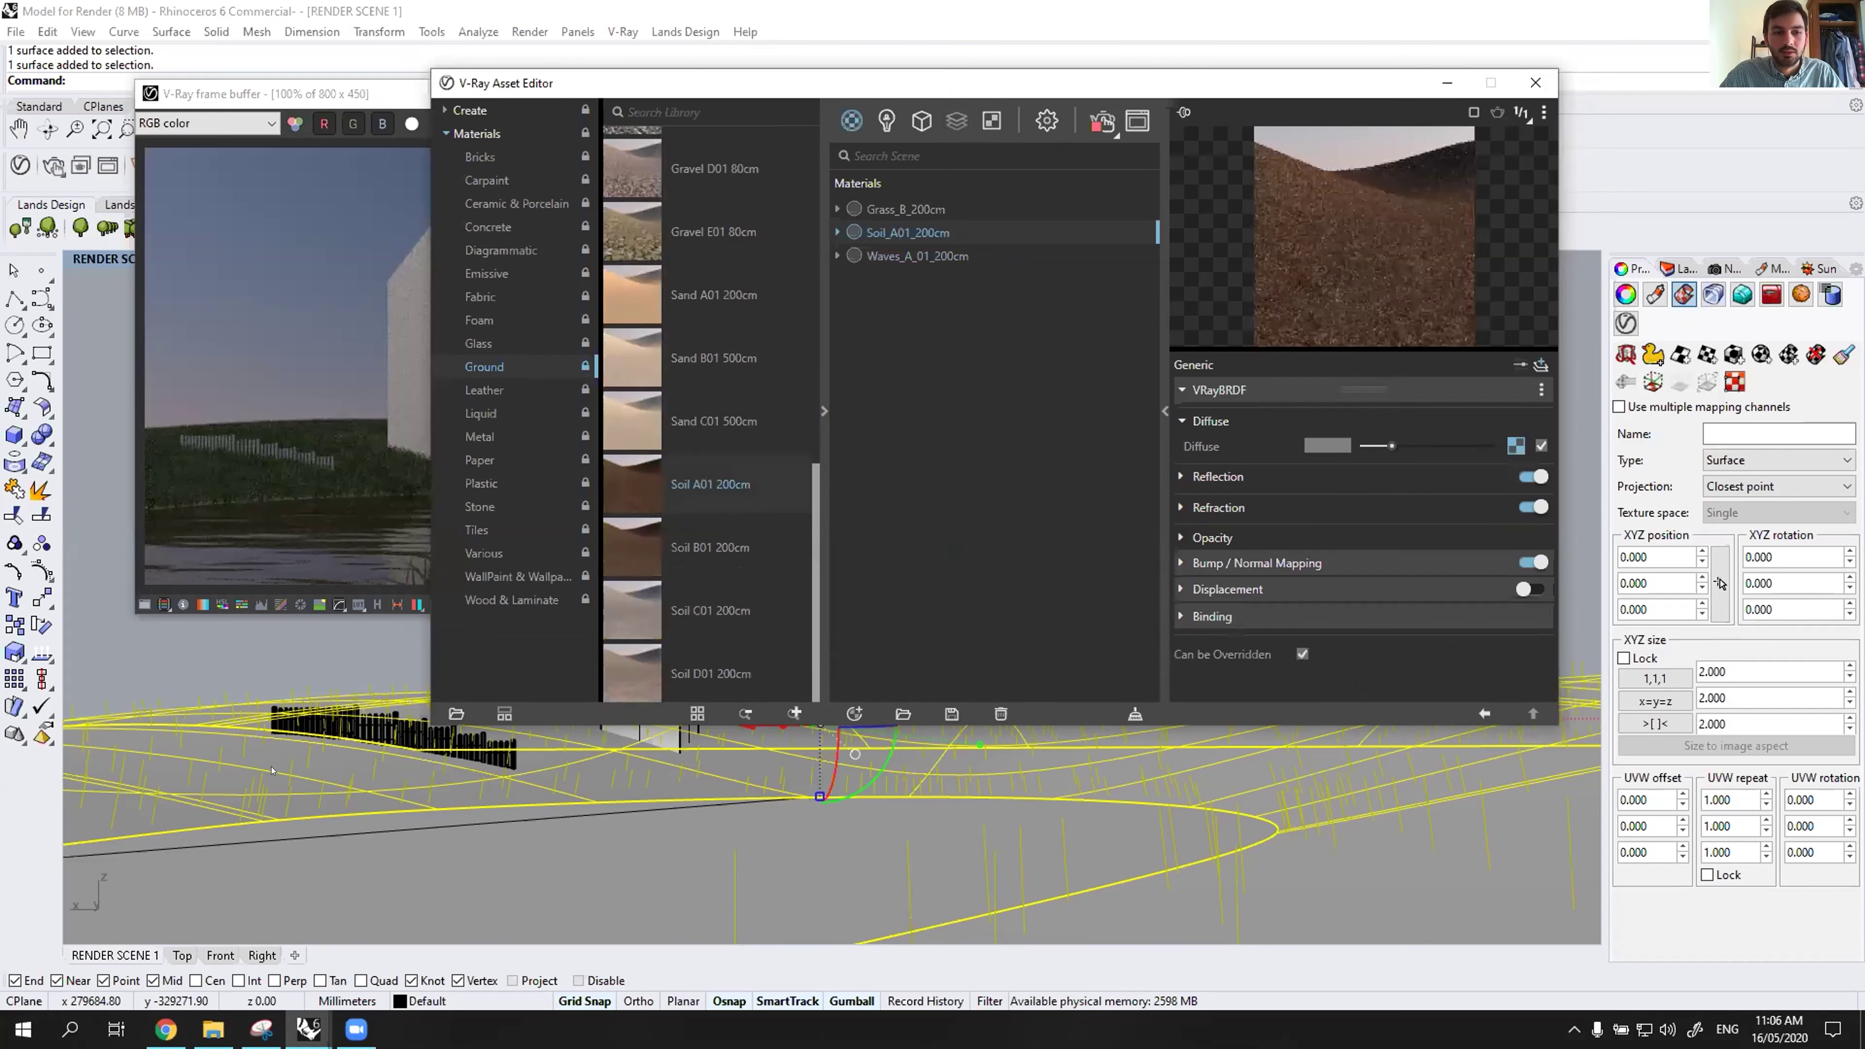
click(286, 597)
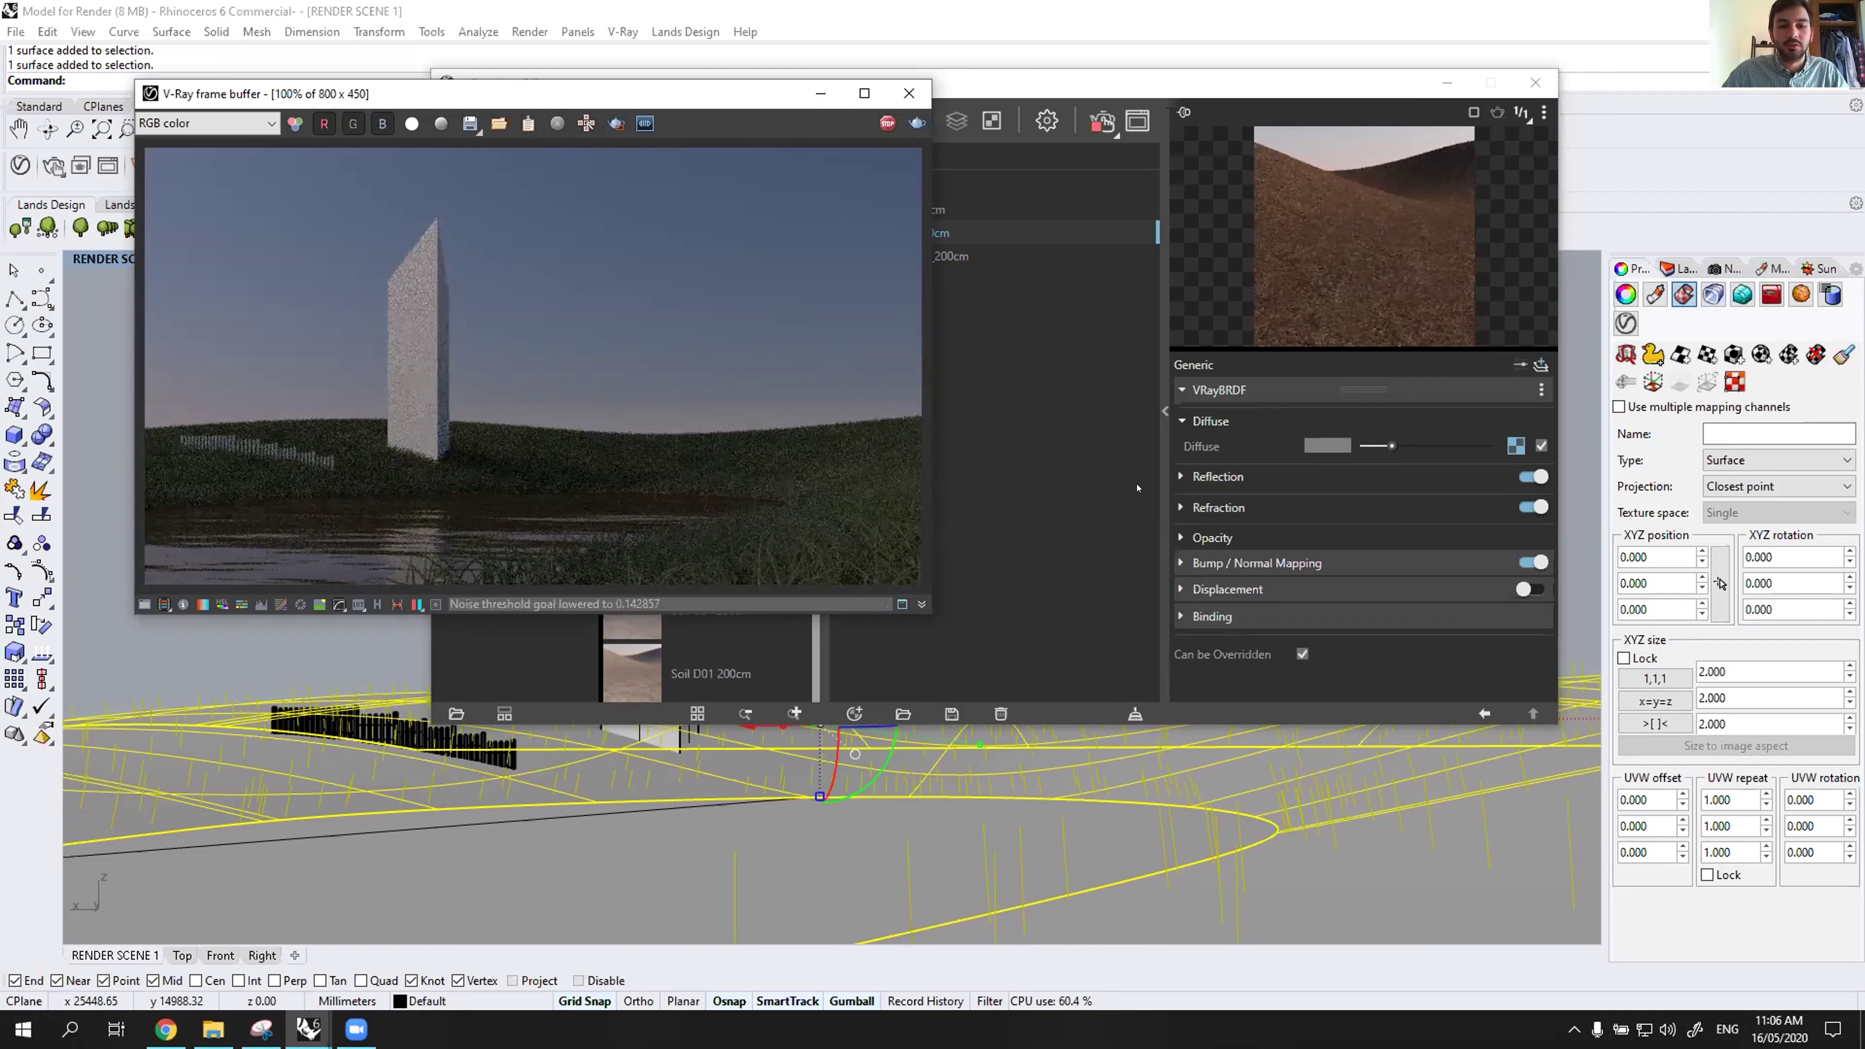
click(1081, 460)
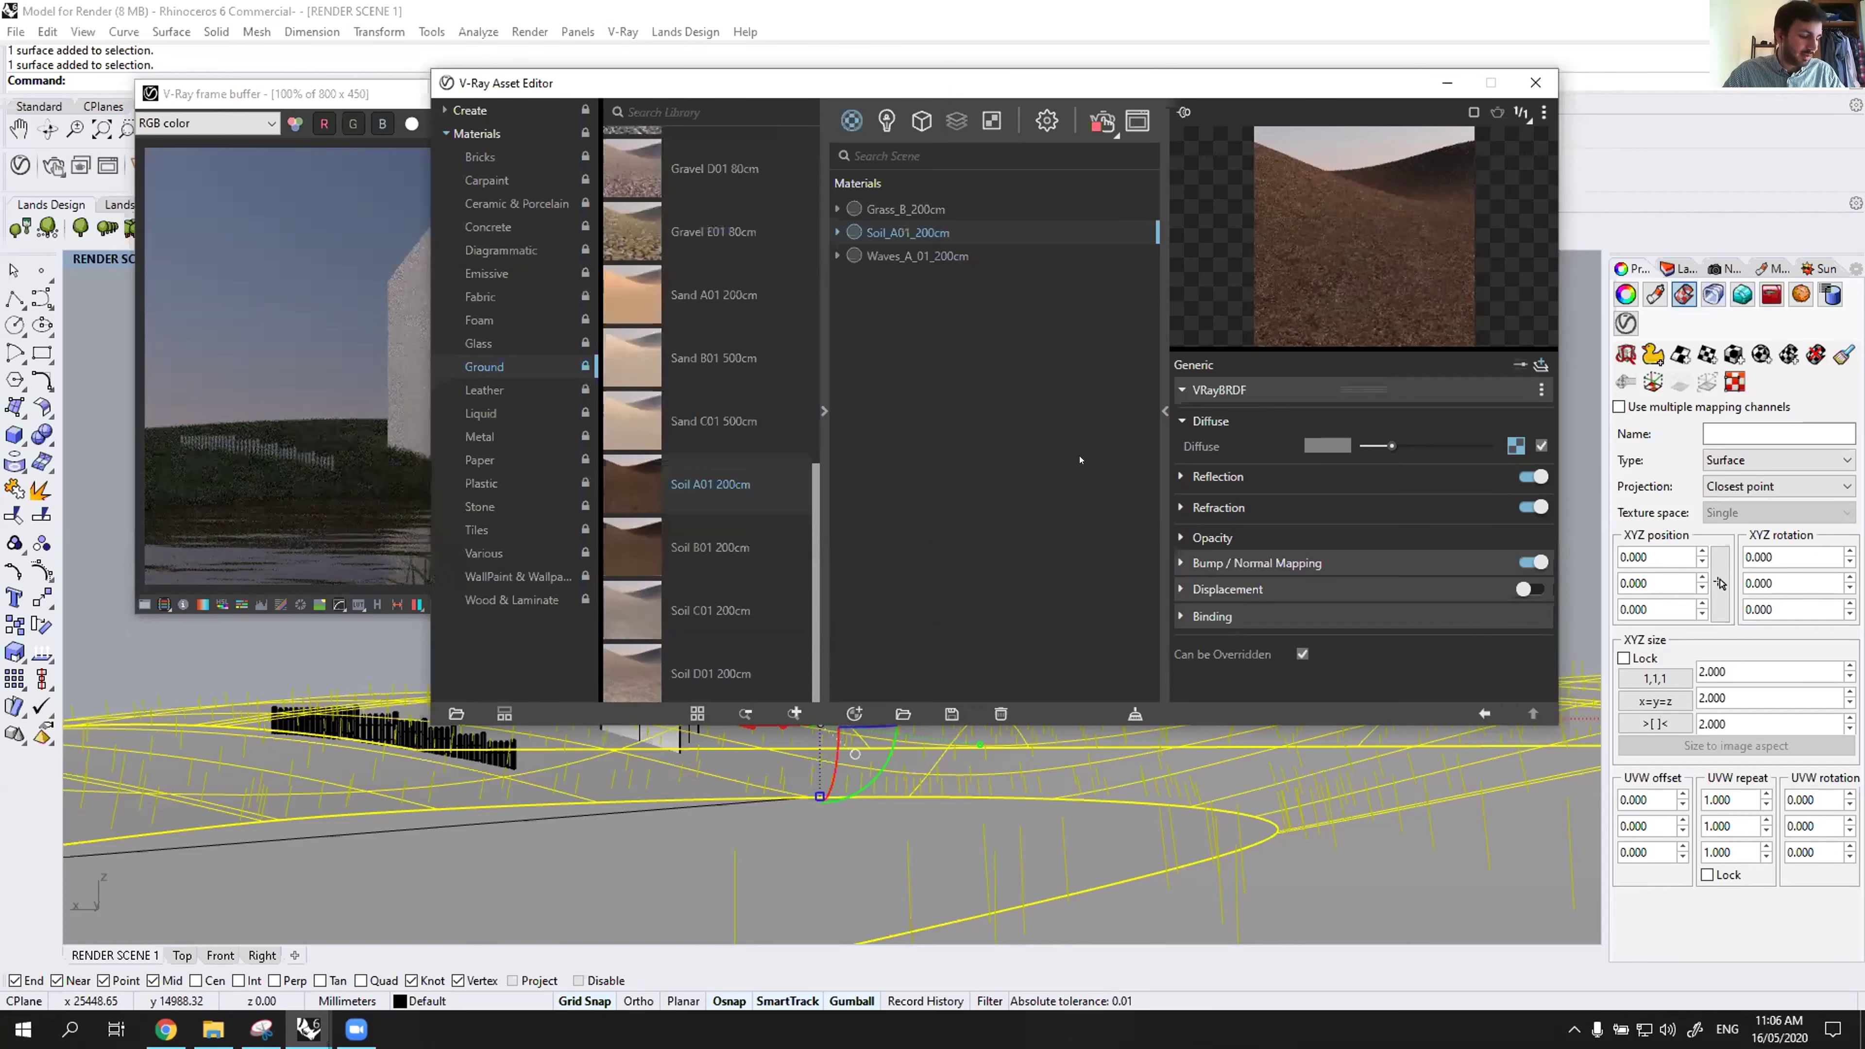
click(425, 213)
click(547, 654)
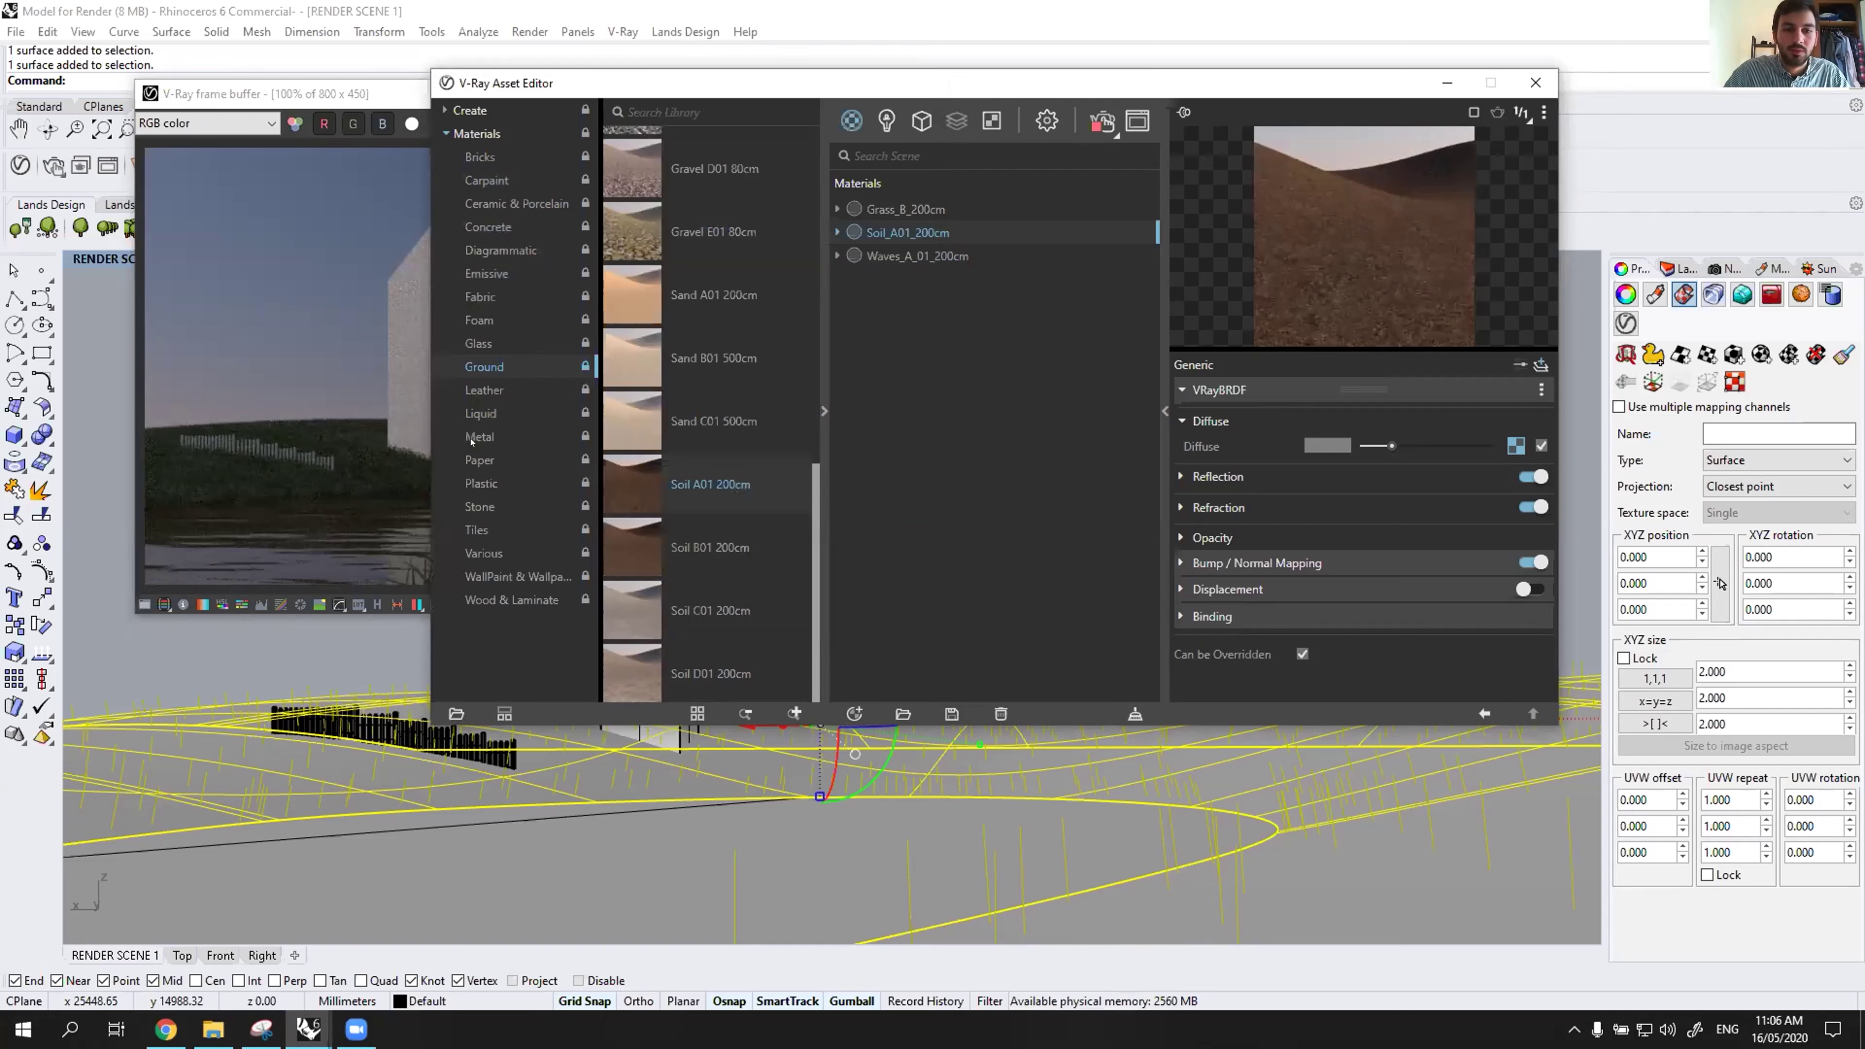
Add the Iron Dirty 20cm material from the Metal library to the scene materials.
key(Down)
key(Down)
key(Down)
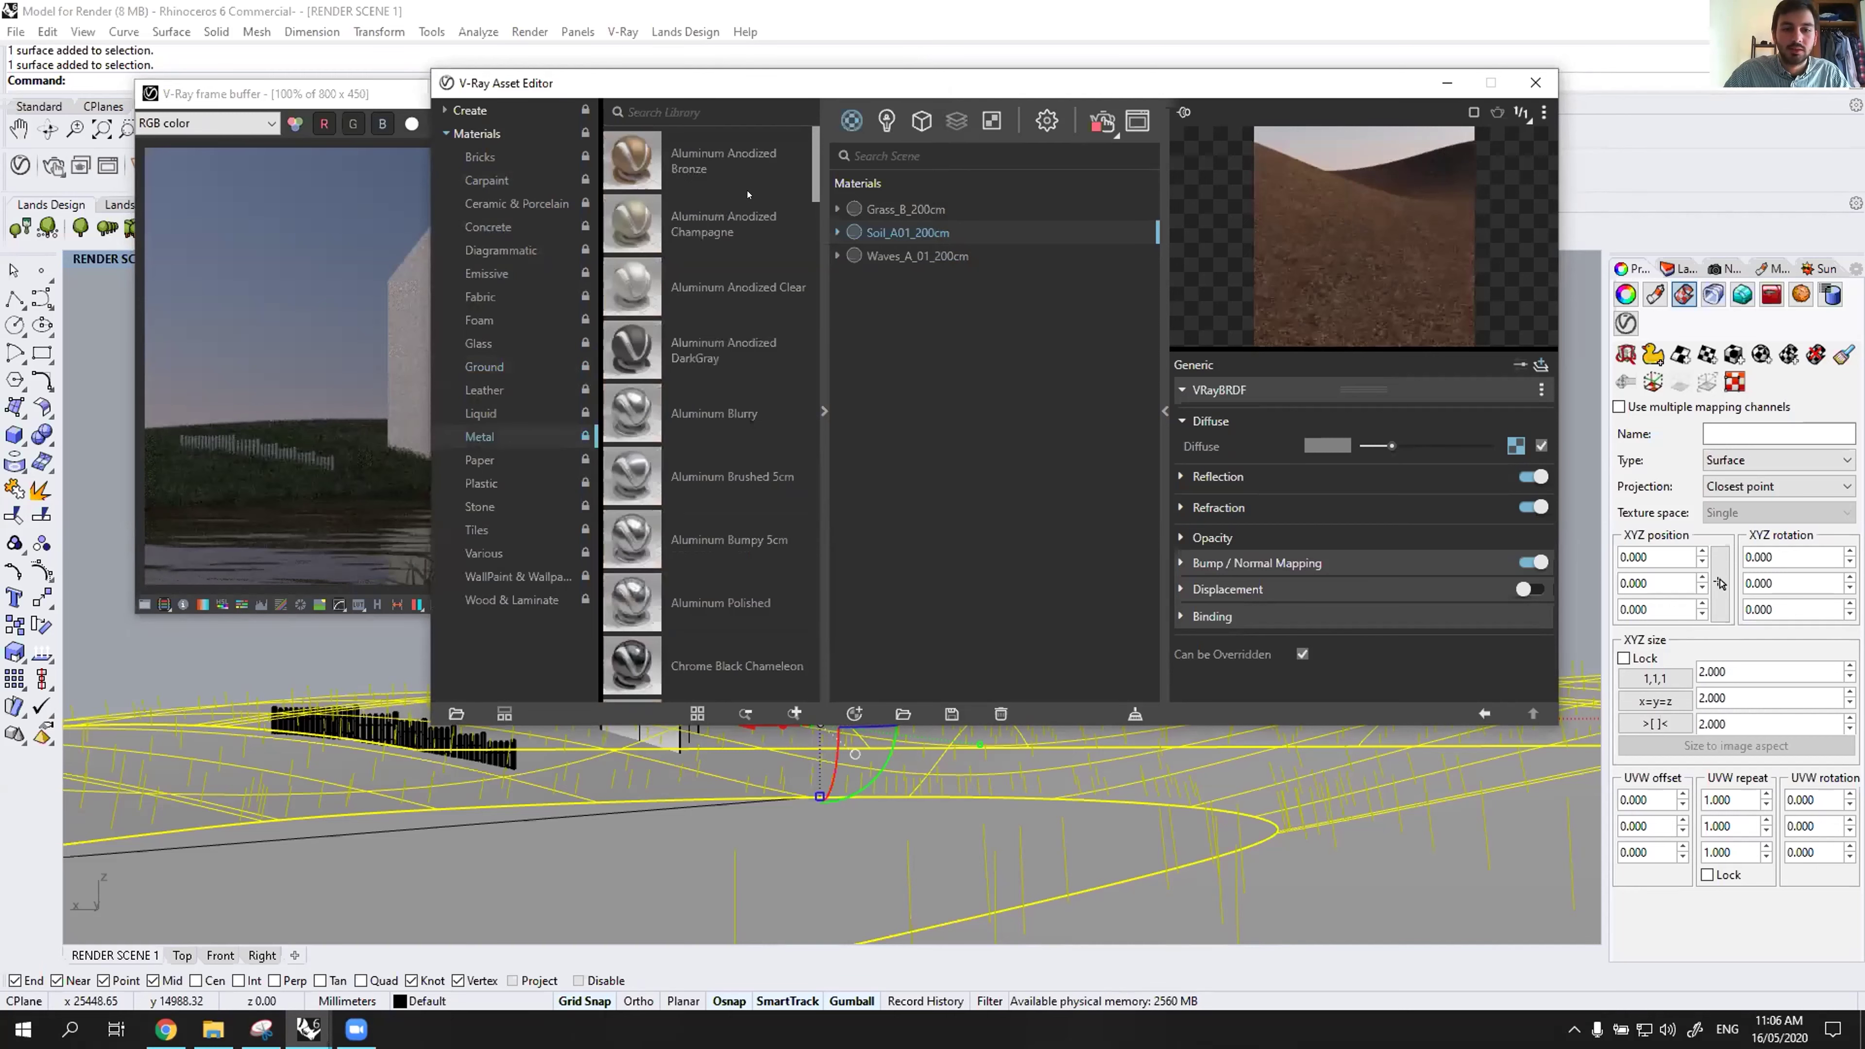
scroll(748, 193, down, 3)
scroll(747, 194, down, 3)
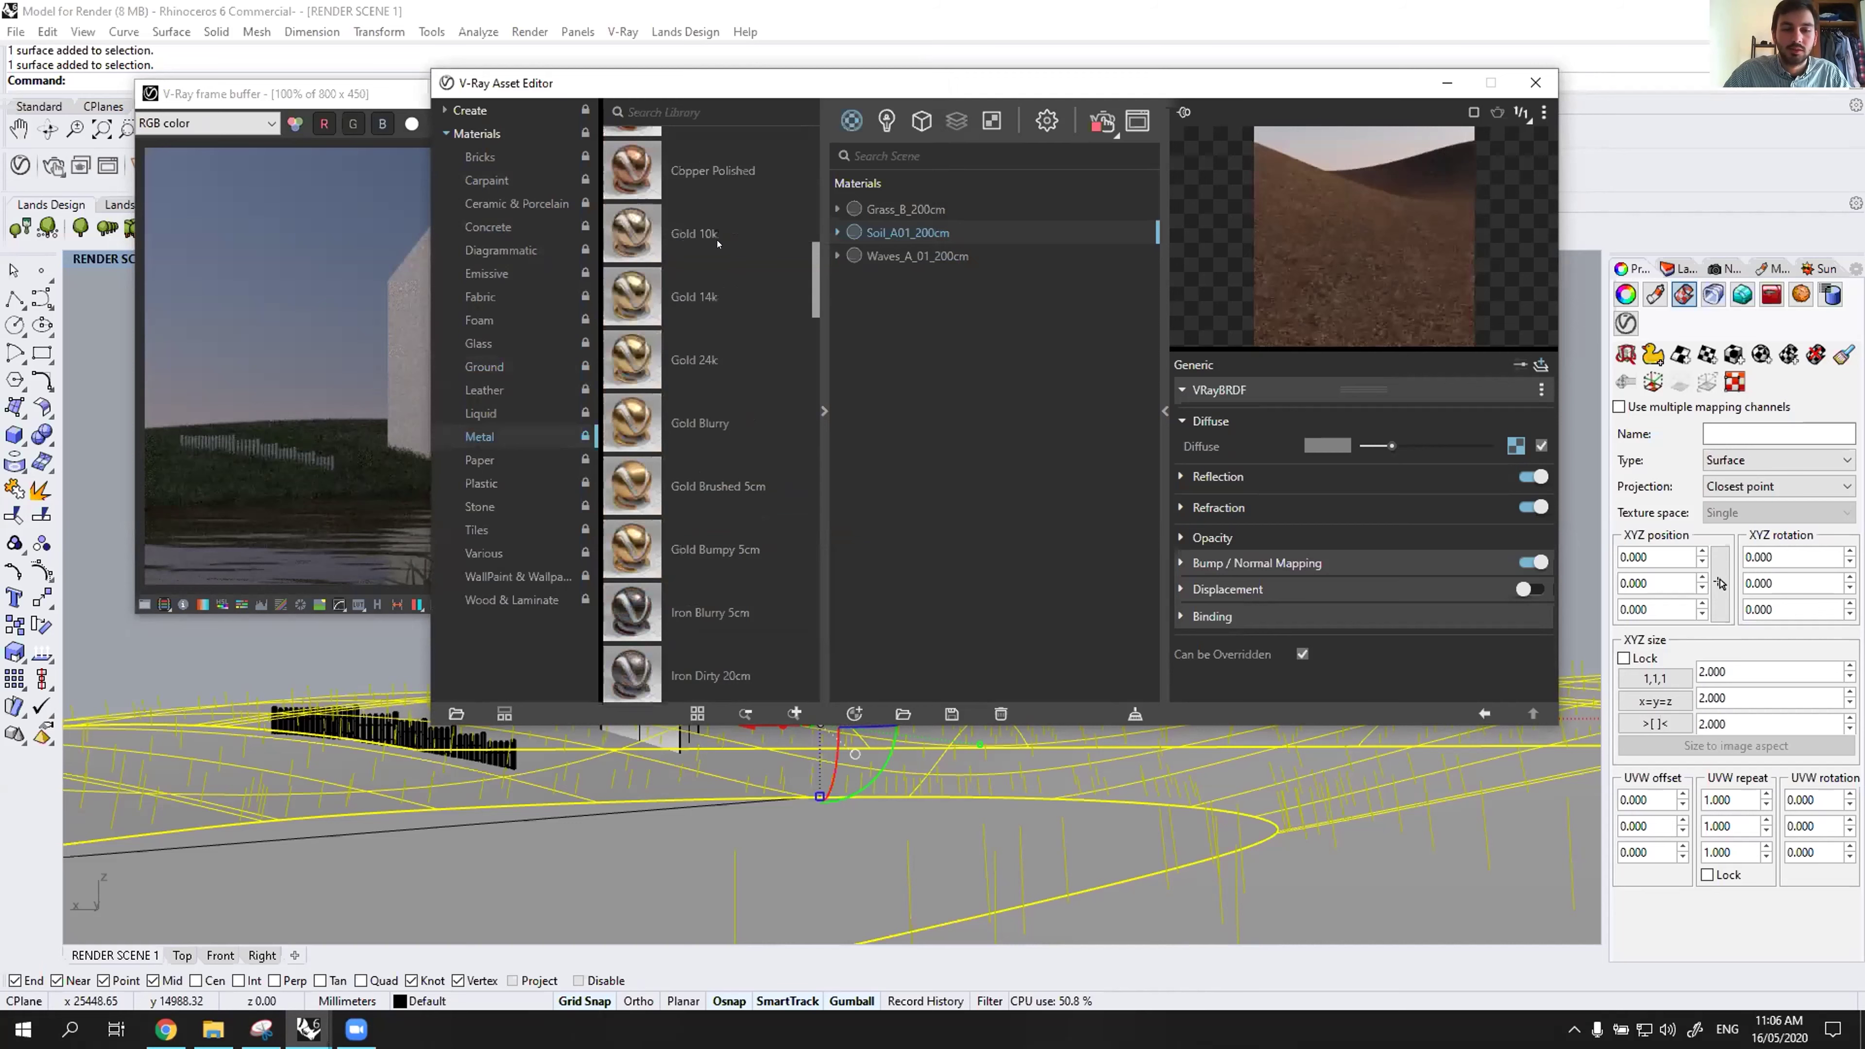
scroll(629, 301, down, 2)
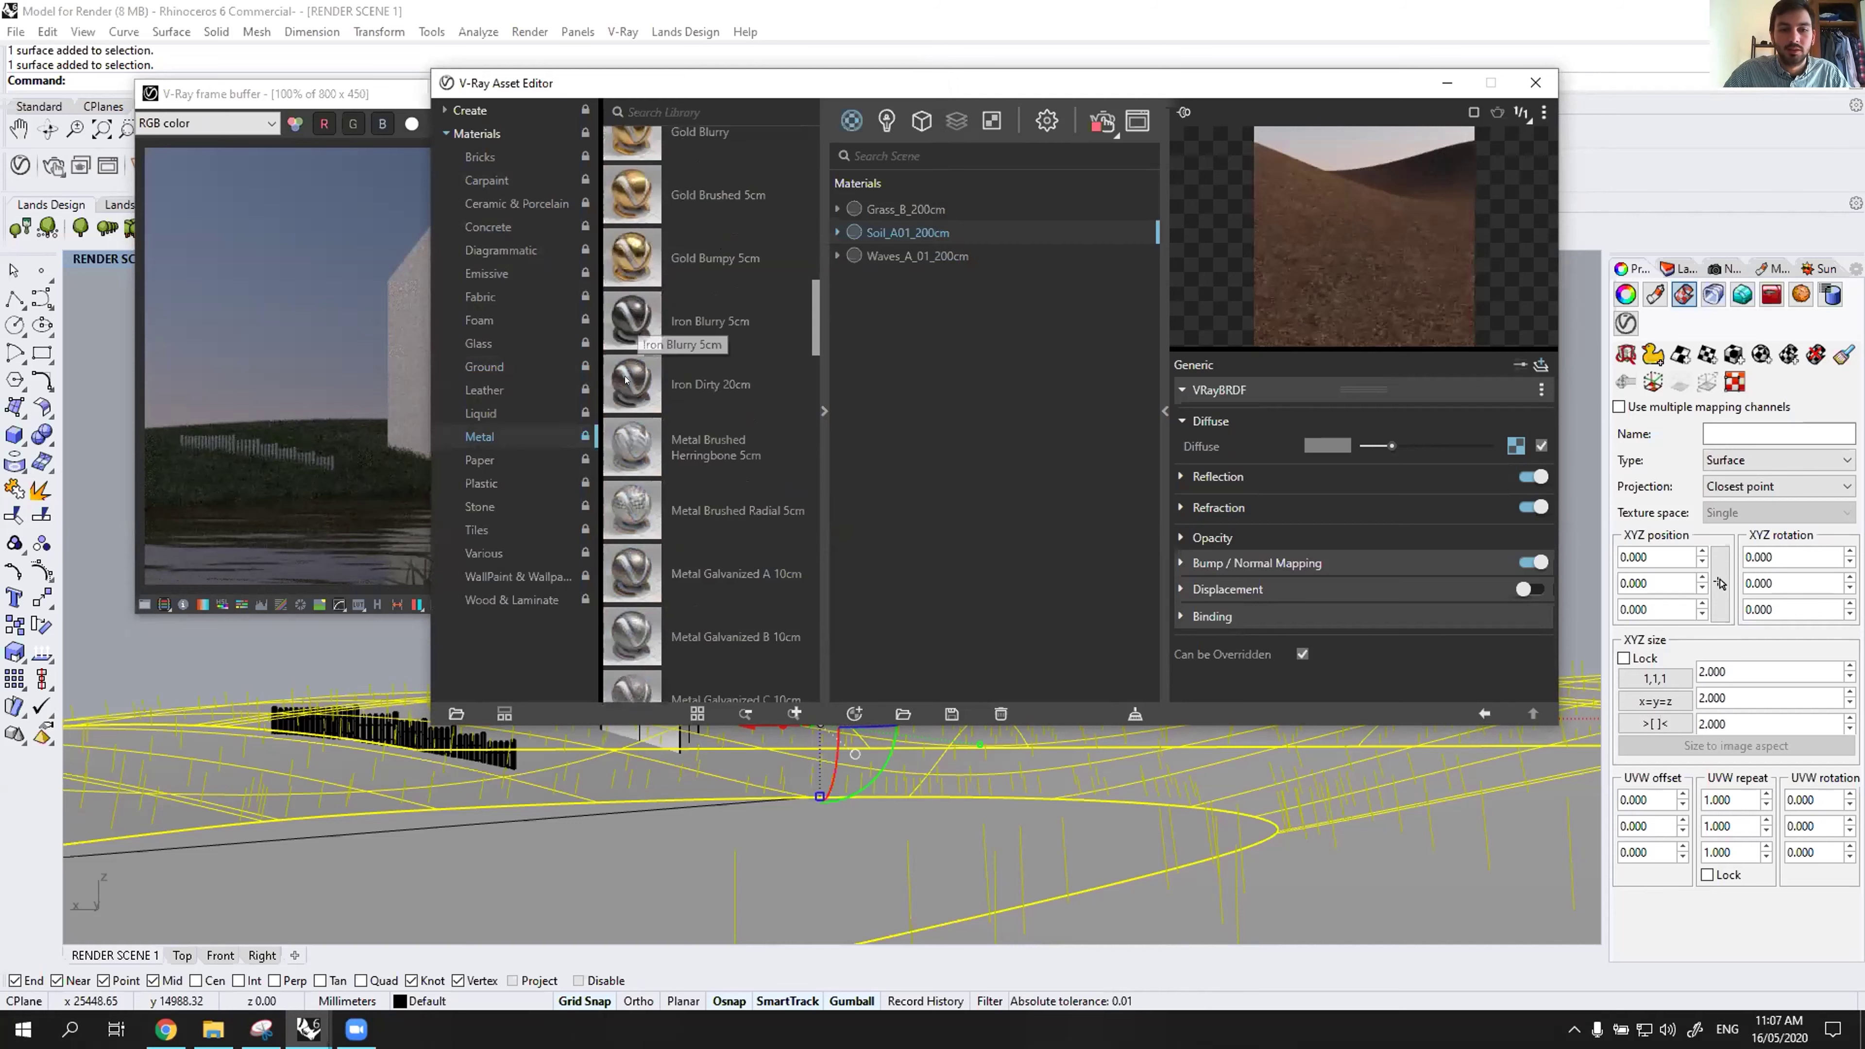
drag(629, 397, 939, 306)
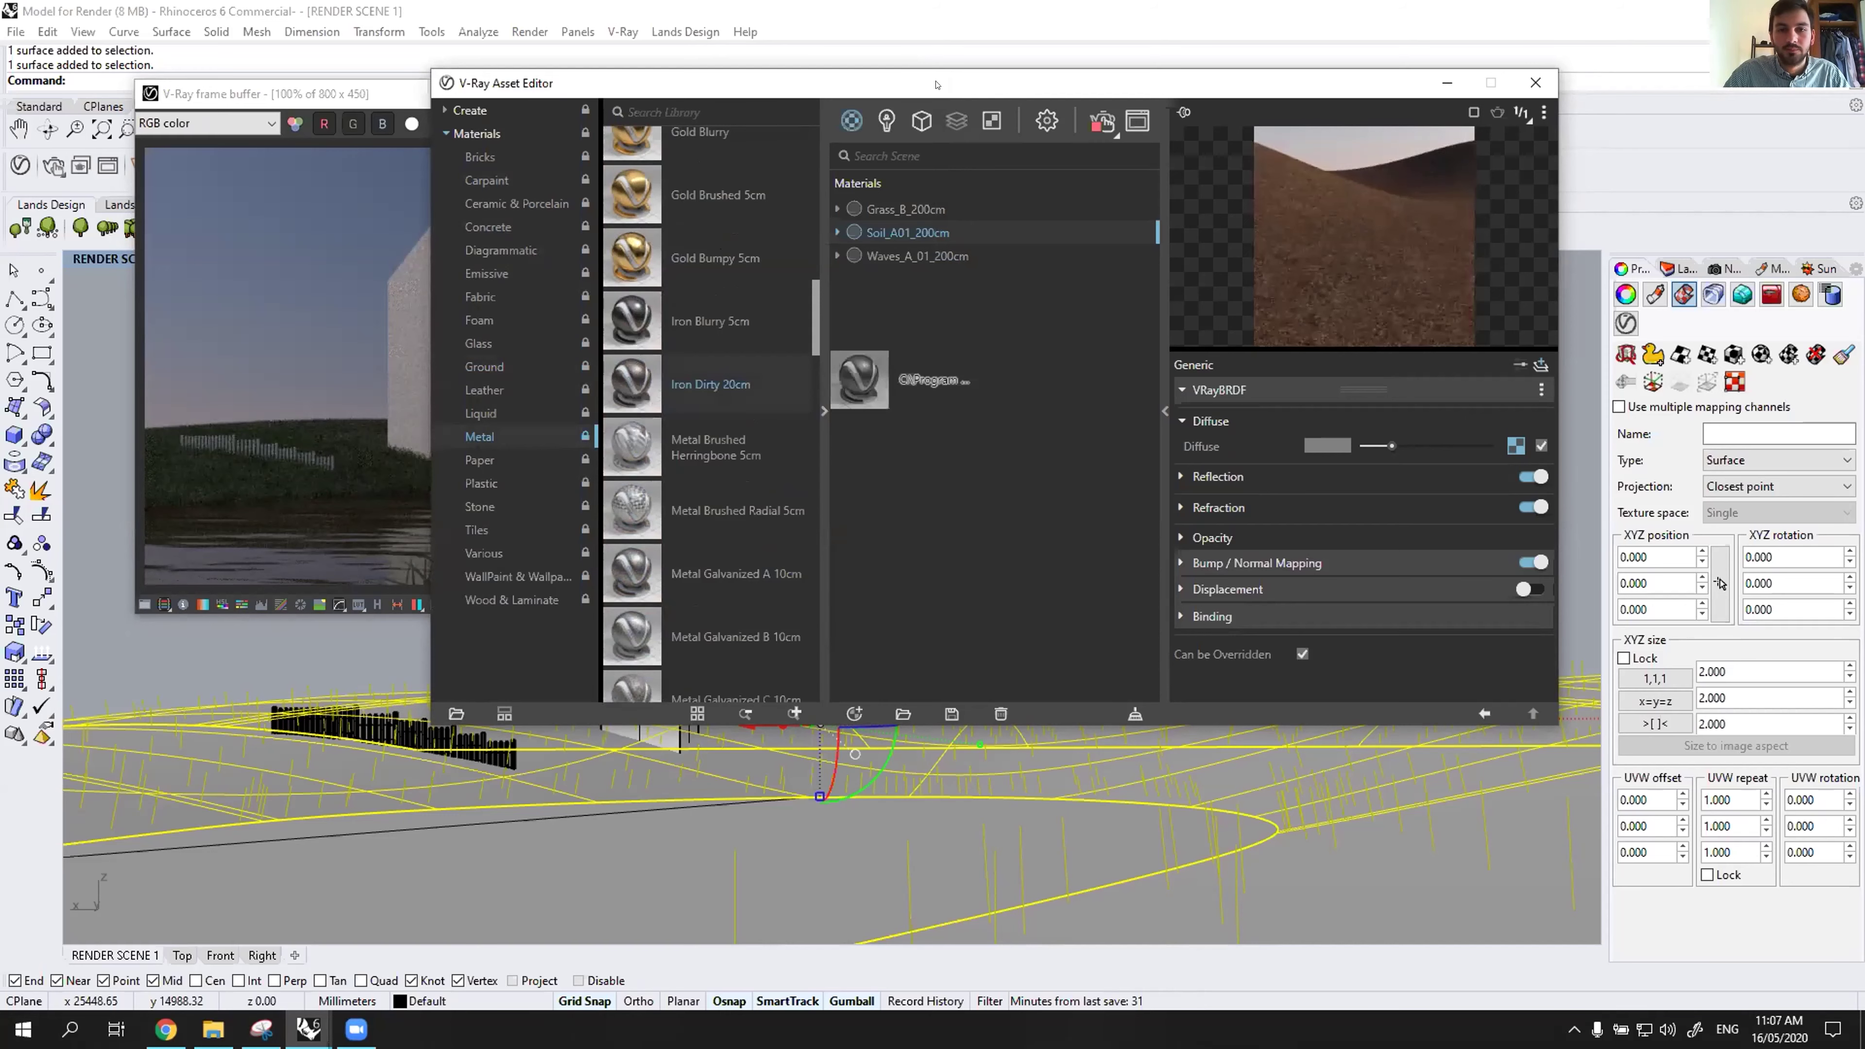
drag(860, 380, 859, 380)
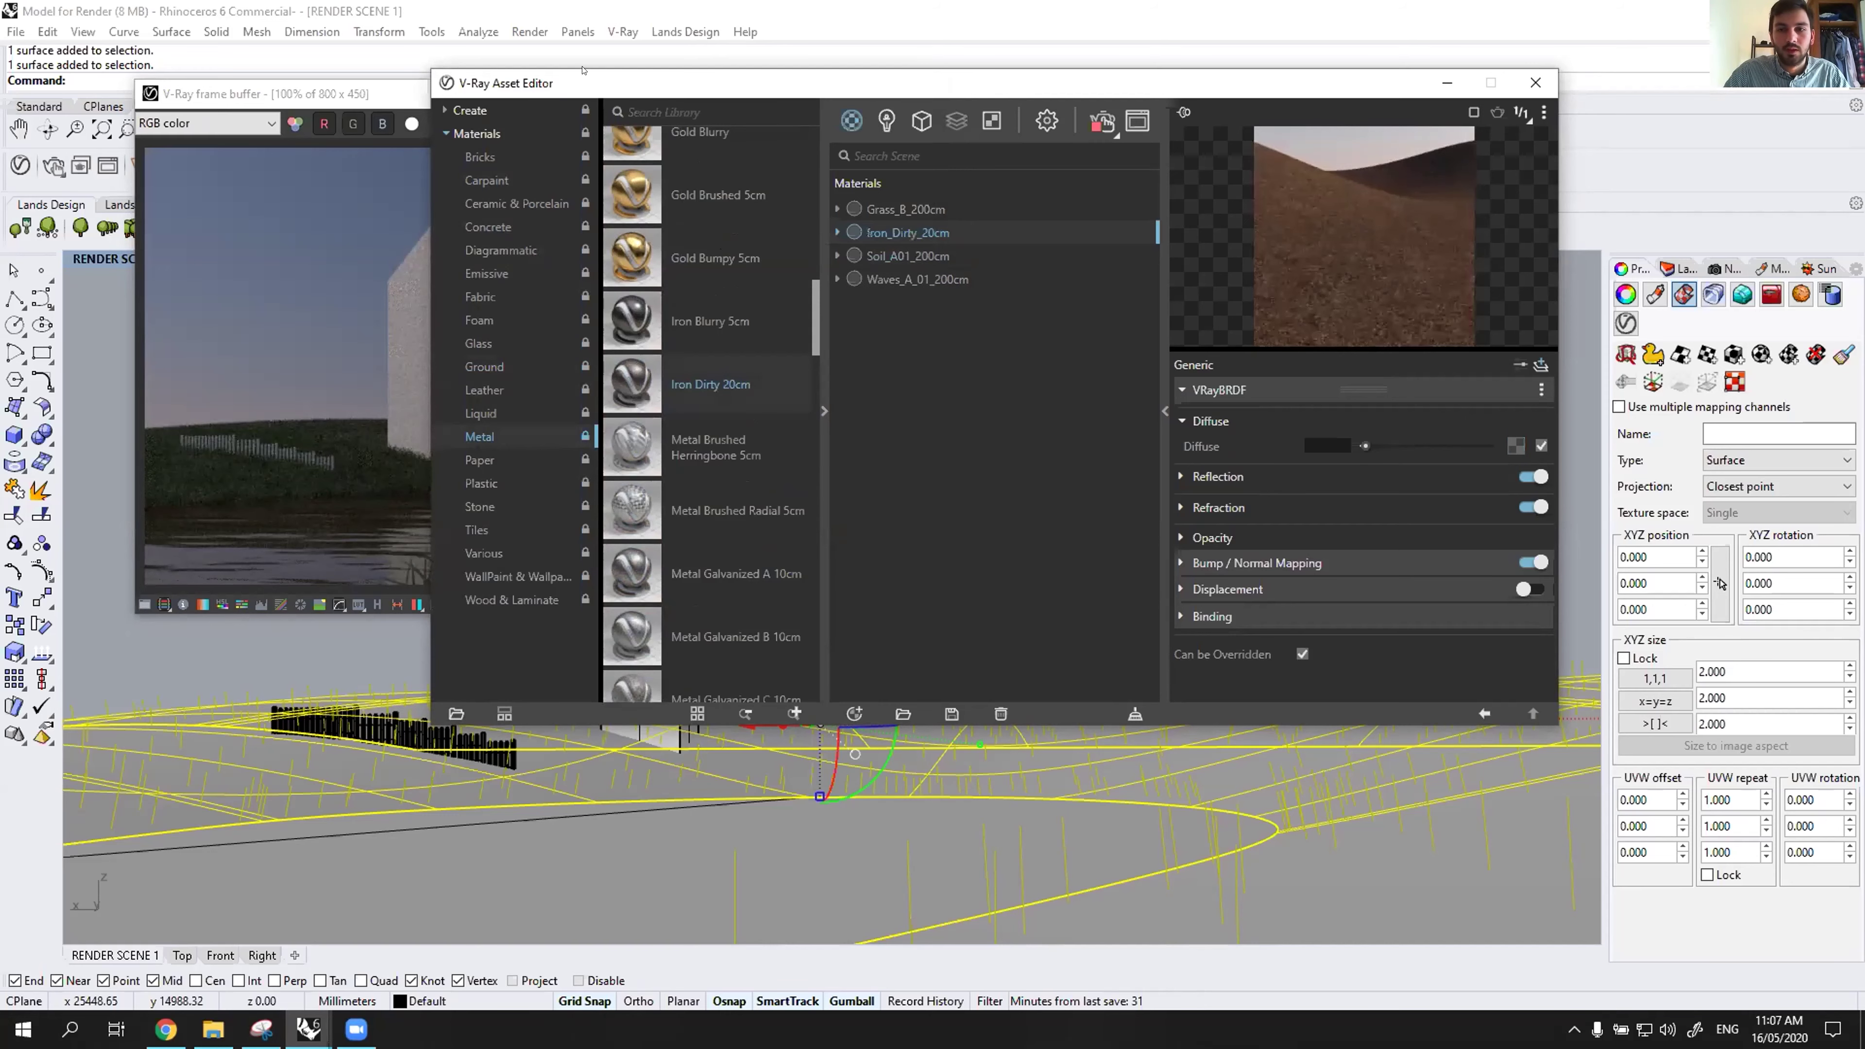
Apply the Iron_Dirty_20cm material to the tower's upper and lower parts and check the tower in the render.
drag(582, 70, 732, 99)
click(732, 99)
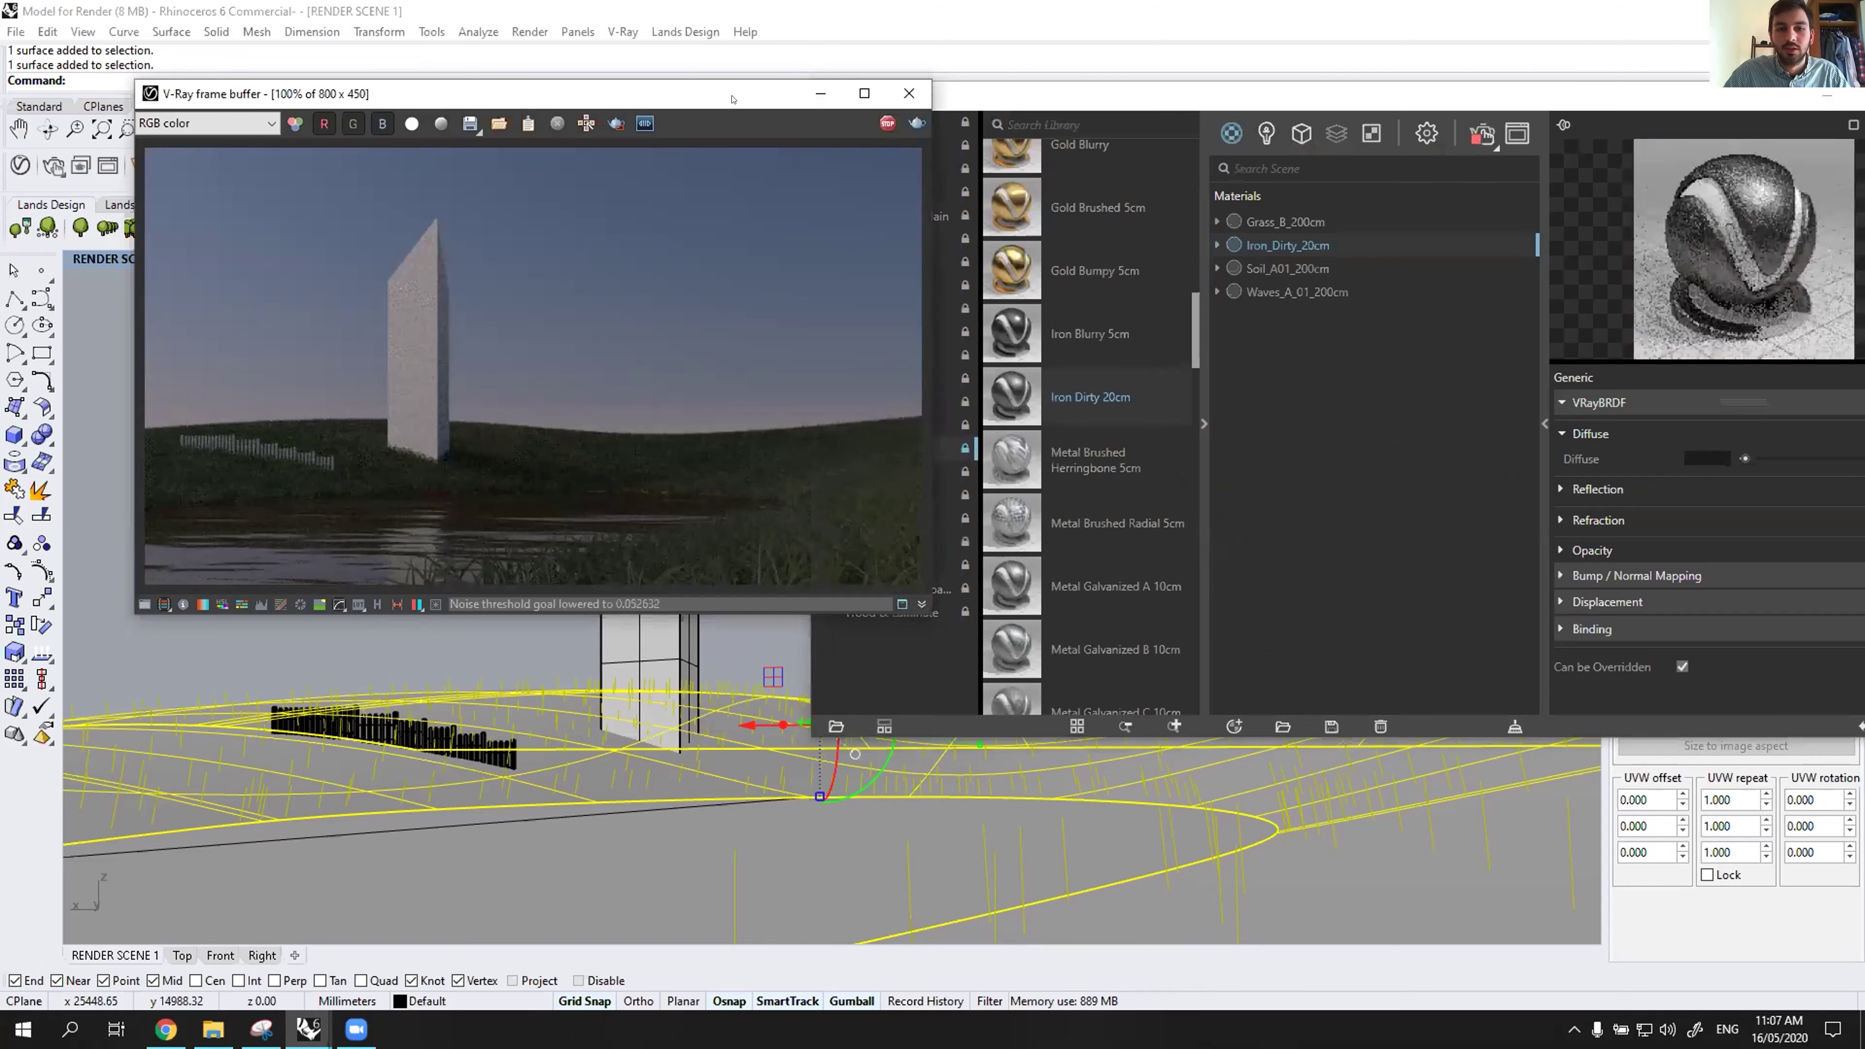
drag(1294, 245, 645, 489)
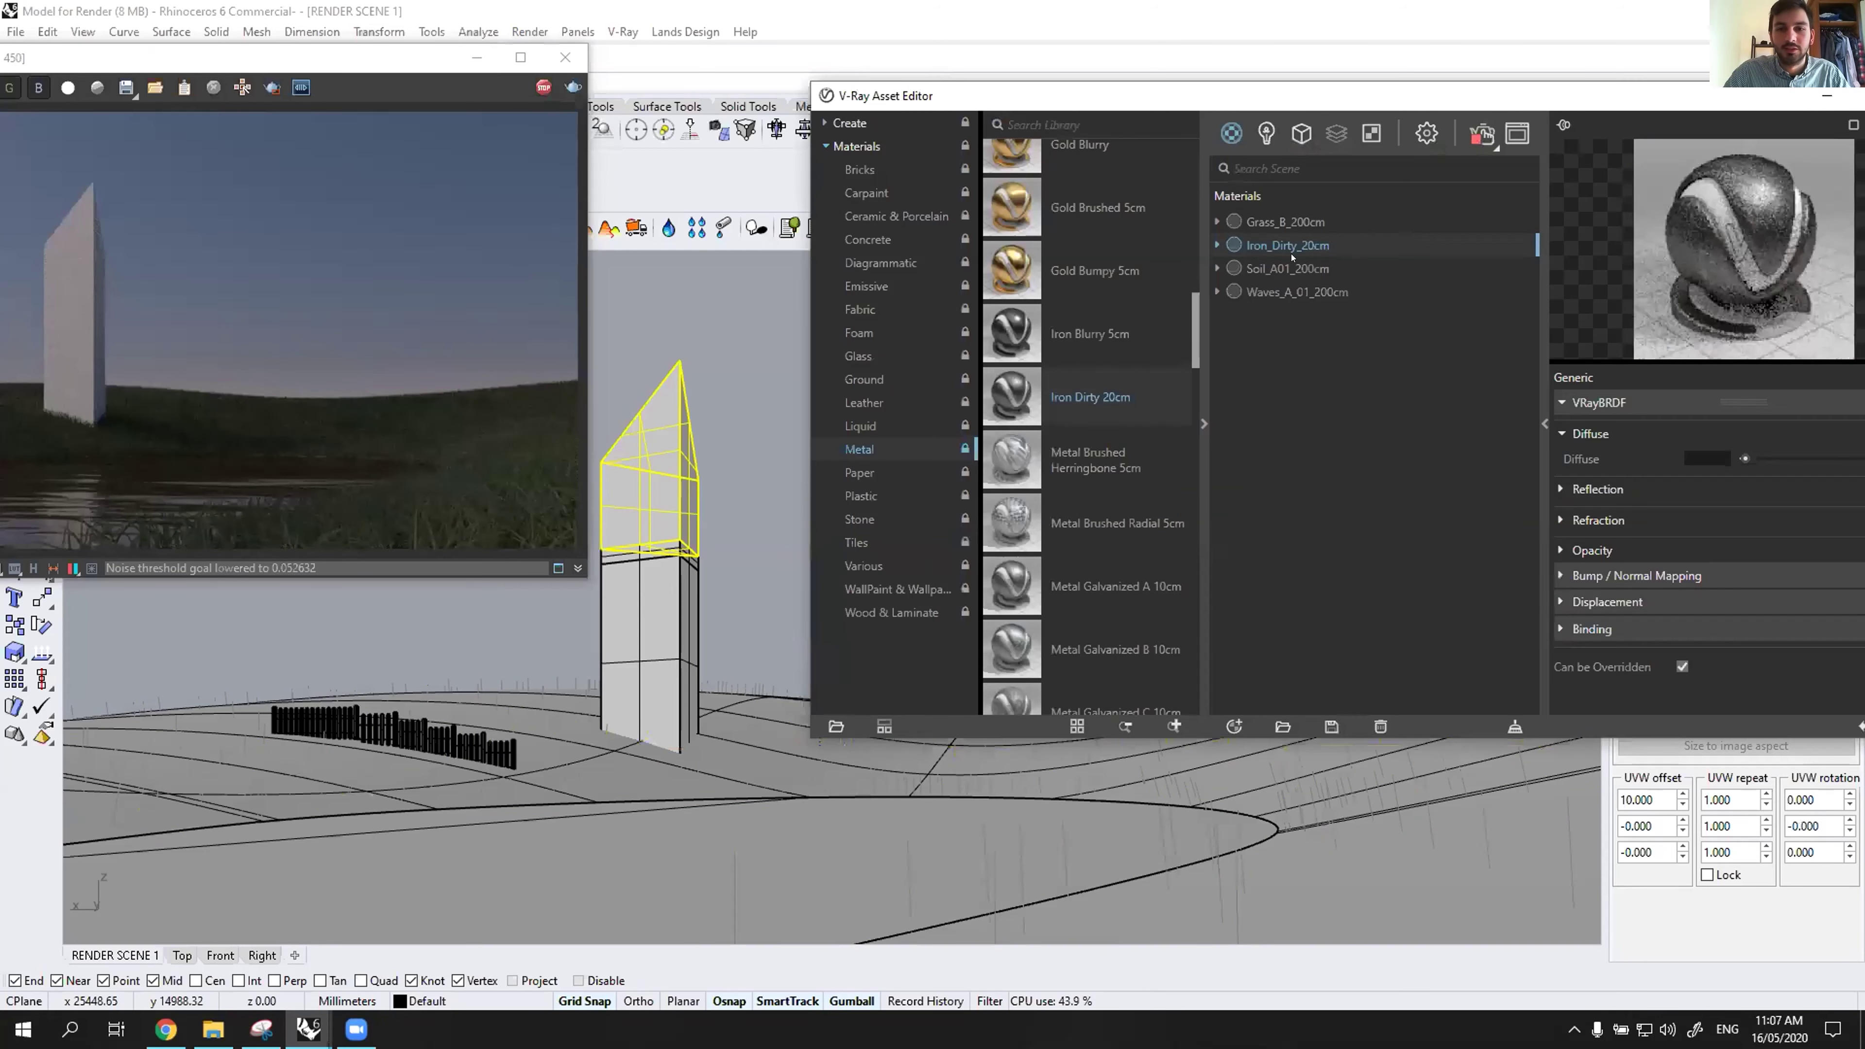
click(643, 599)
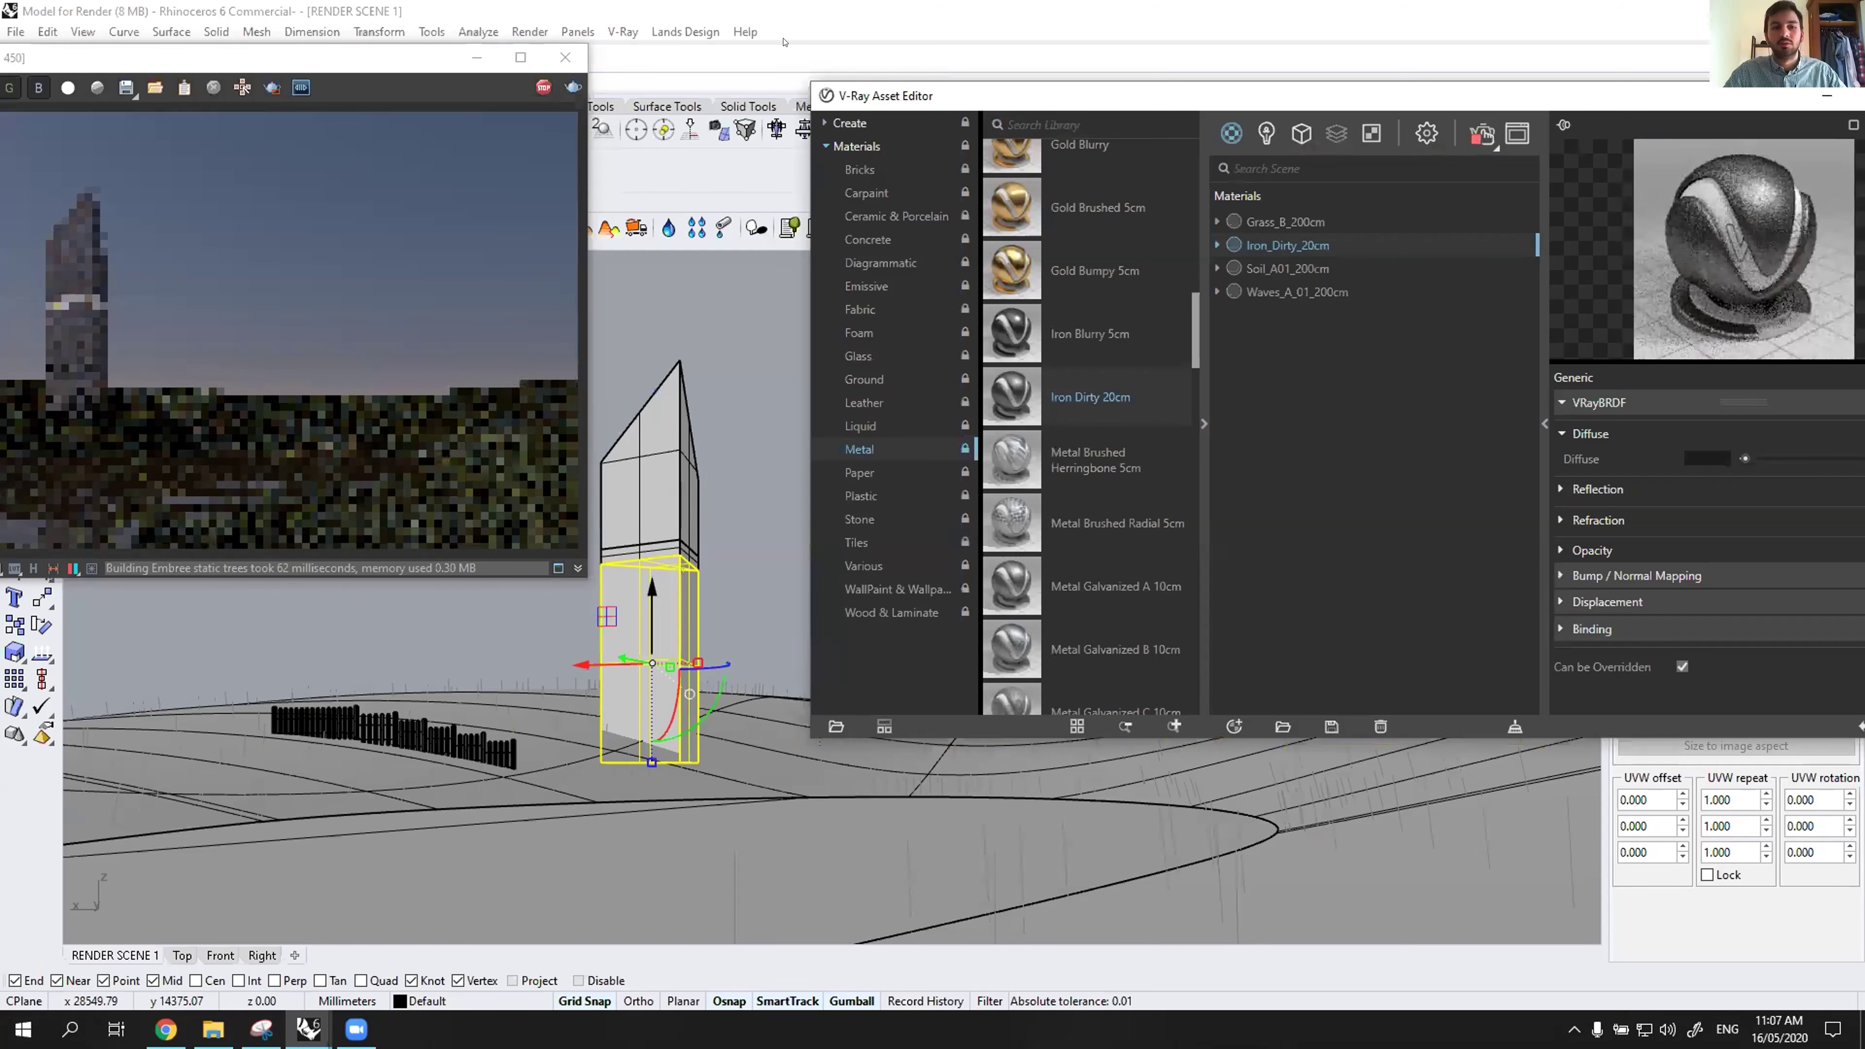
drag(413, 58, 784, 42)
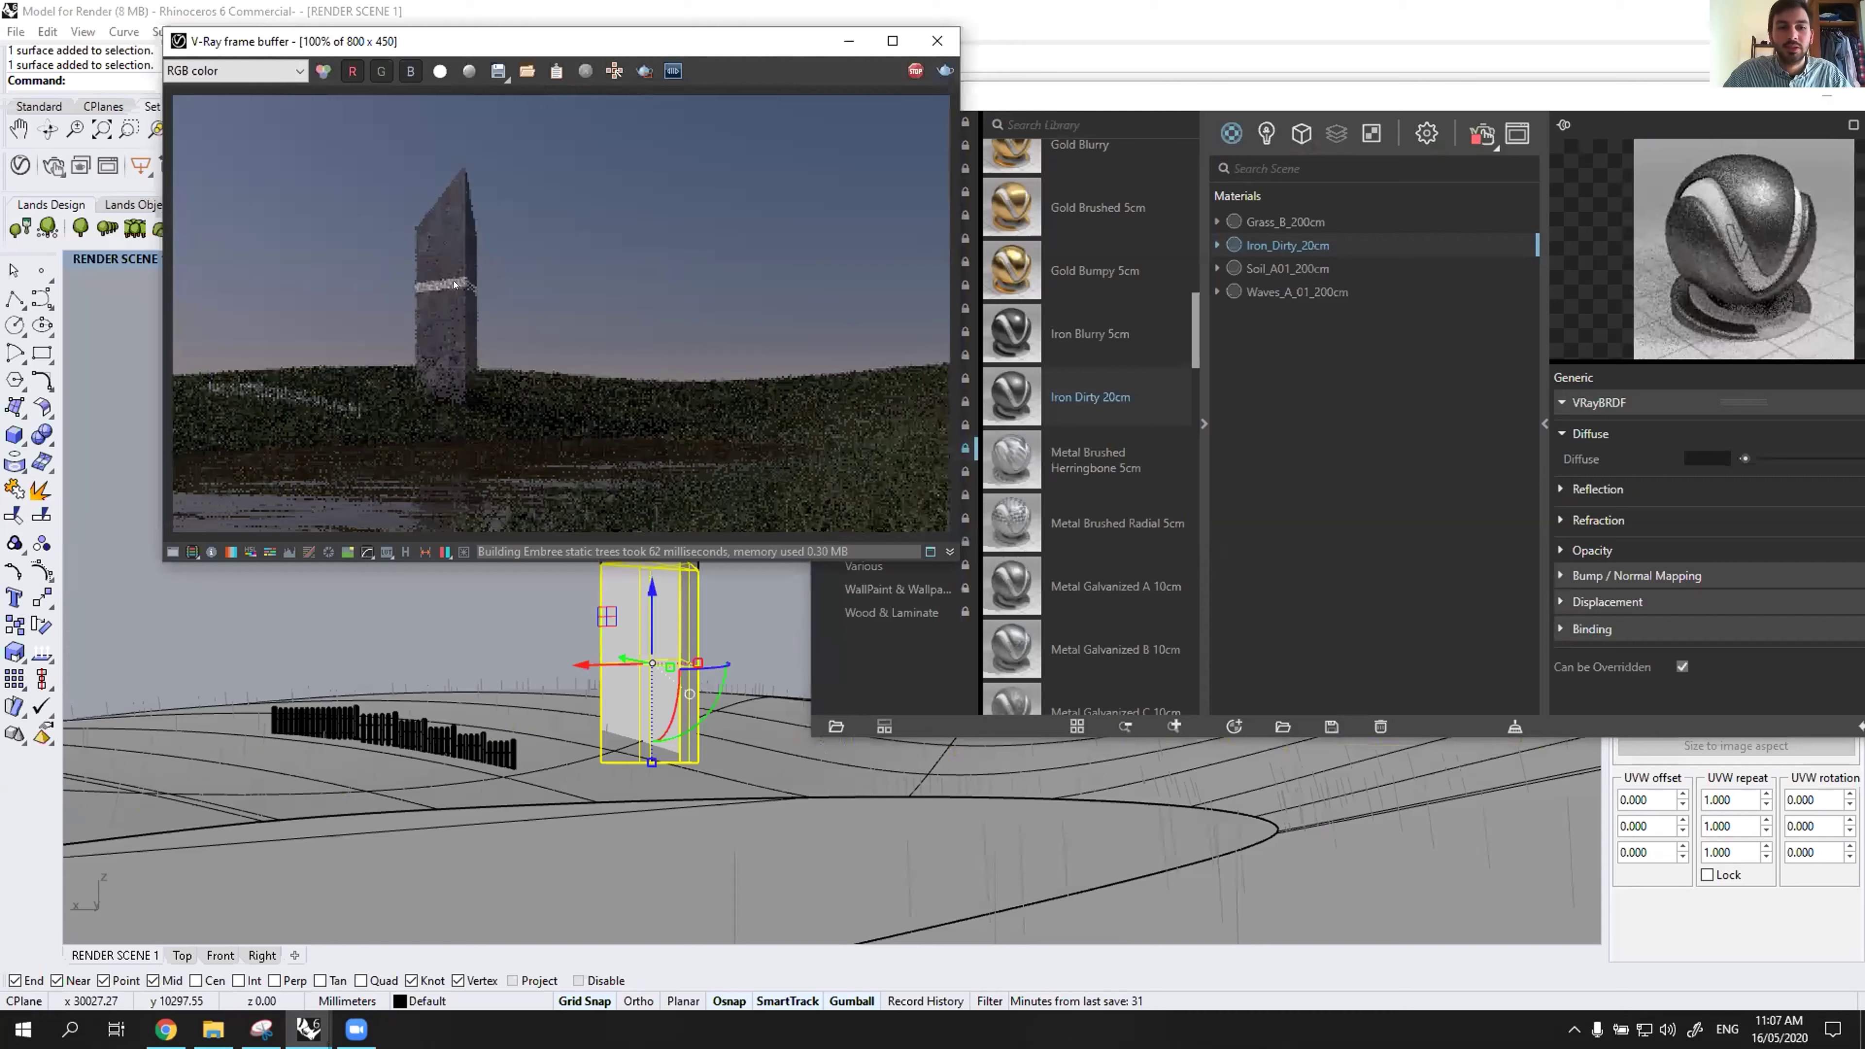
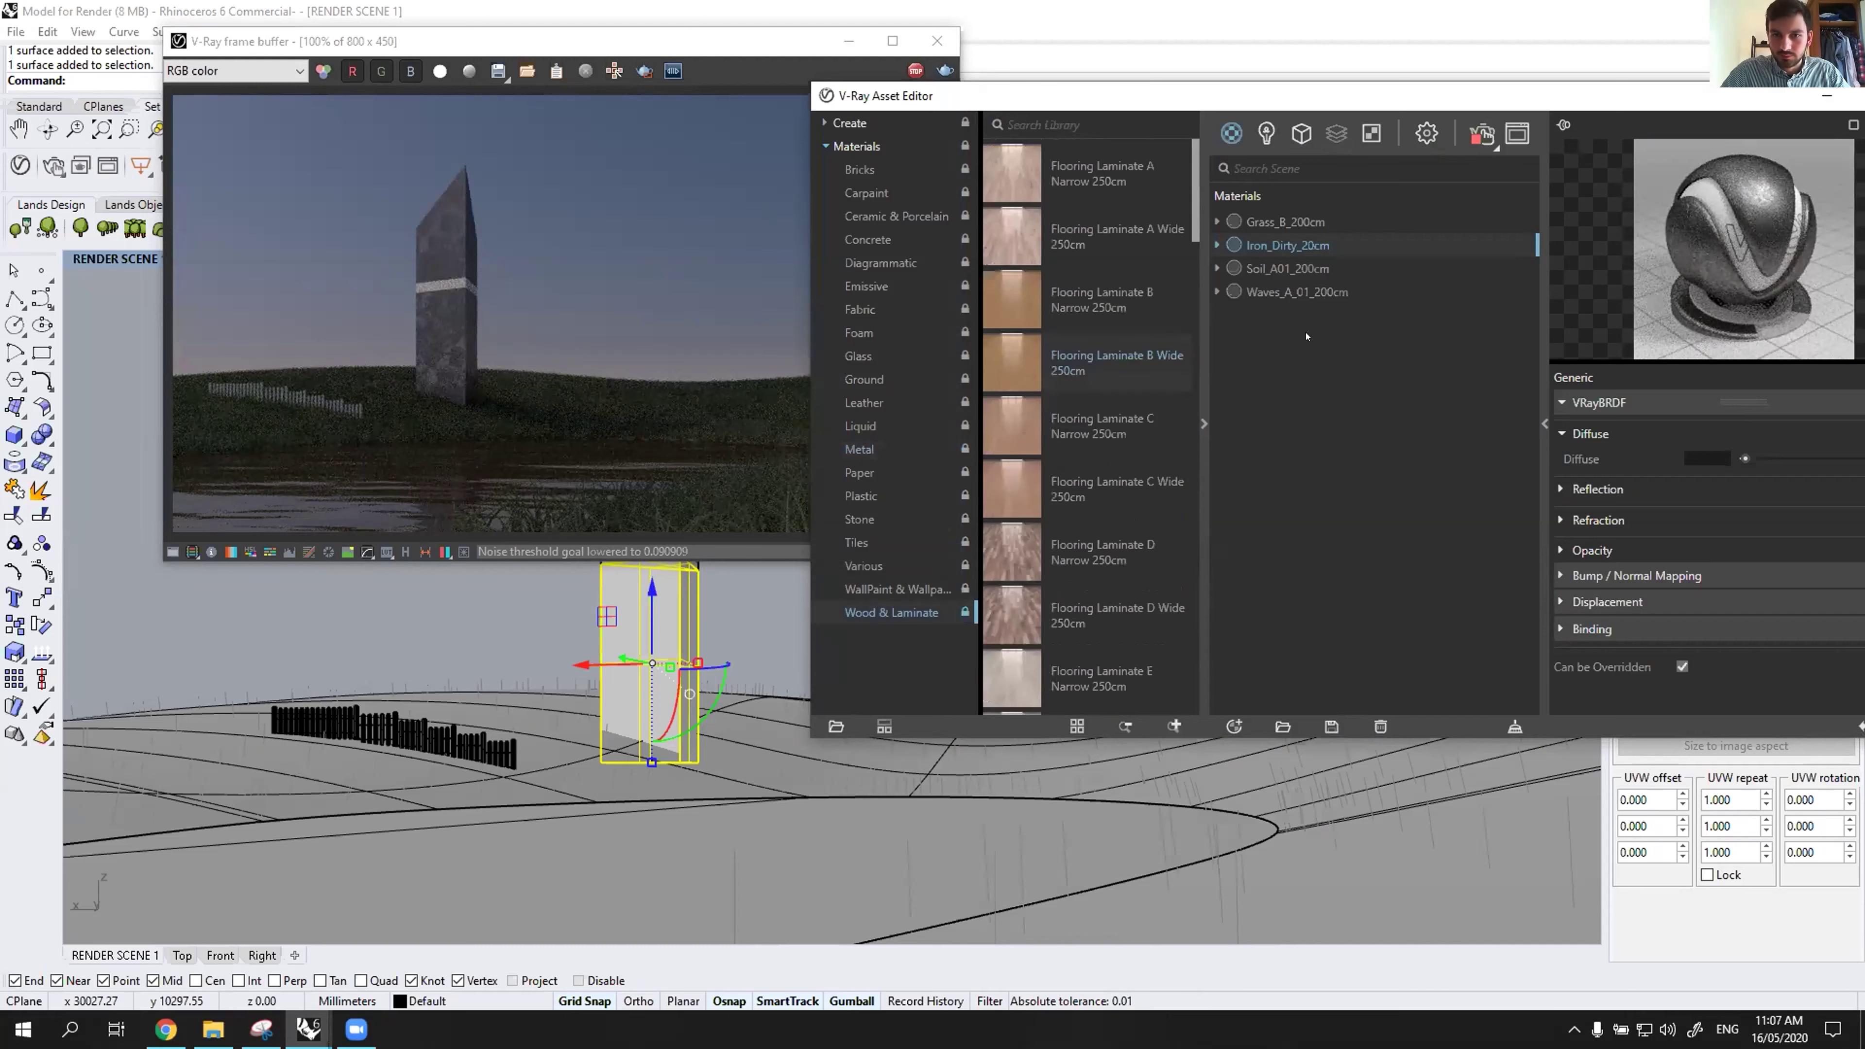
drag(1307, 337, 1295, 334)
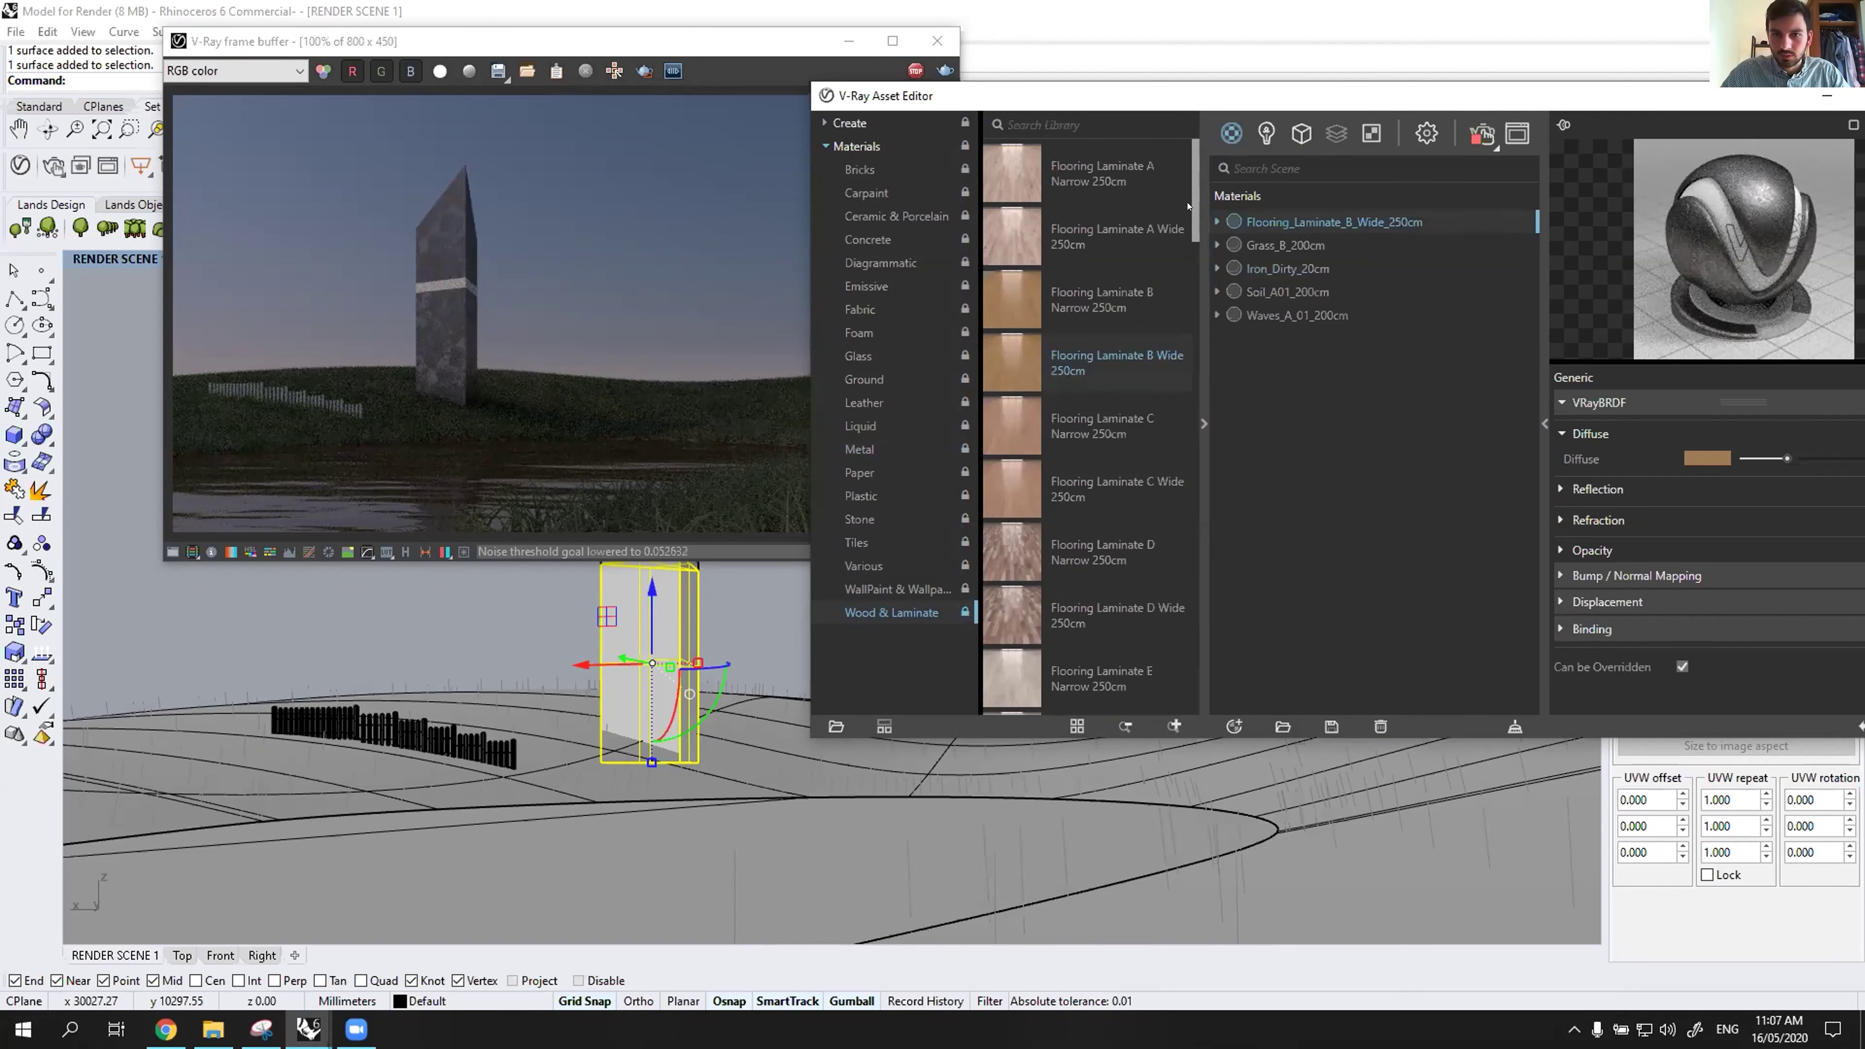
drag(1235, 551, 1252, 647)
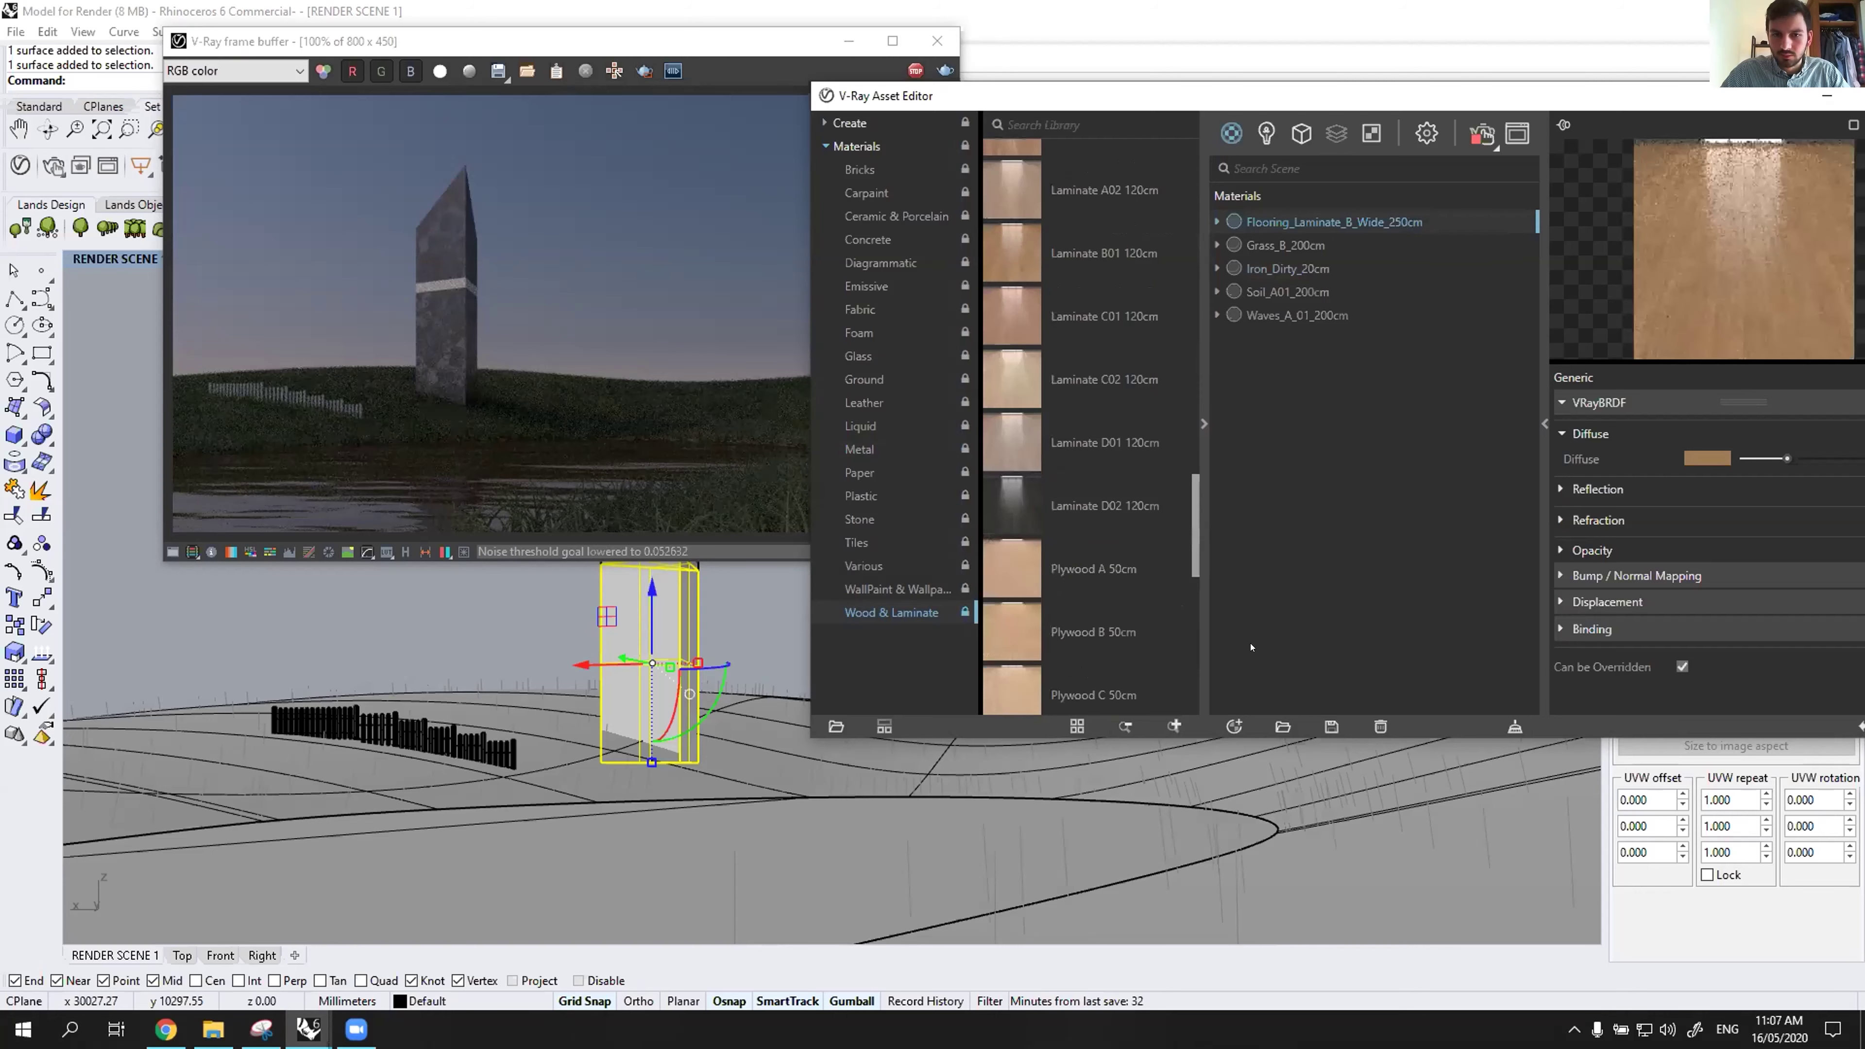
scroll(1014, 414, down, 4)
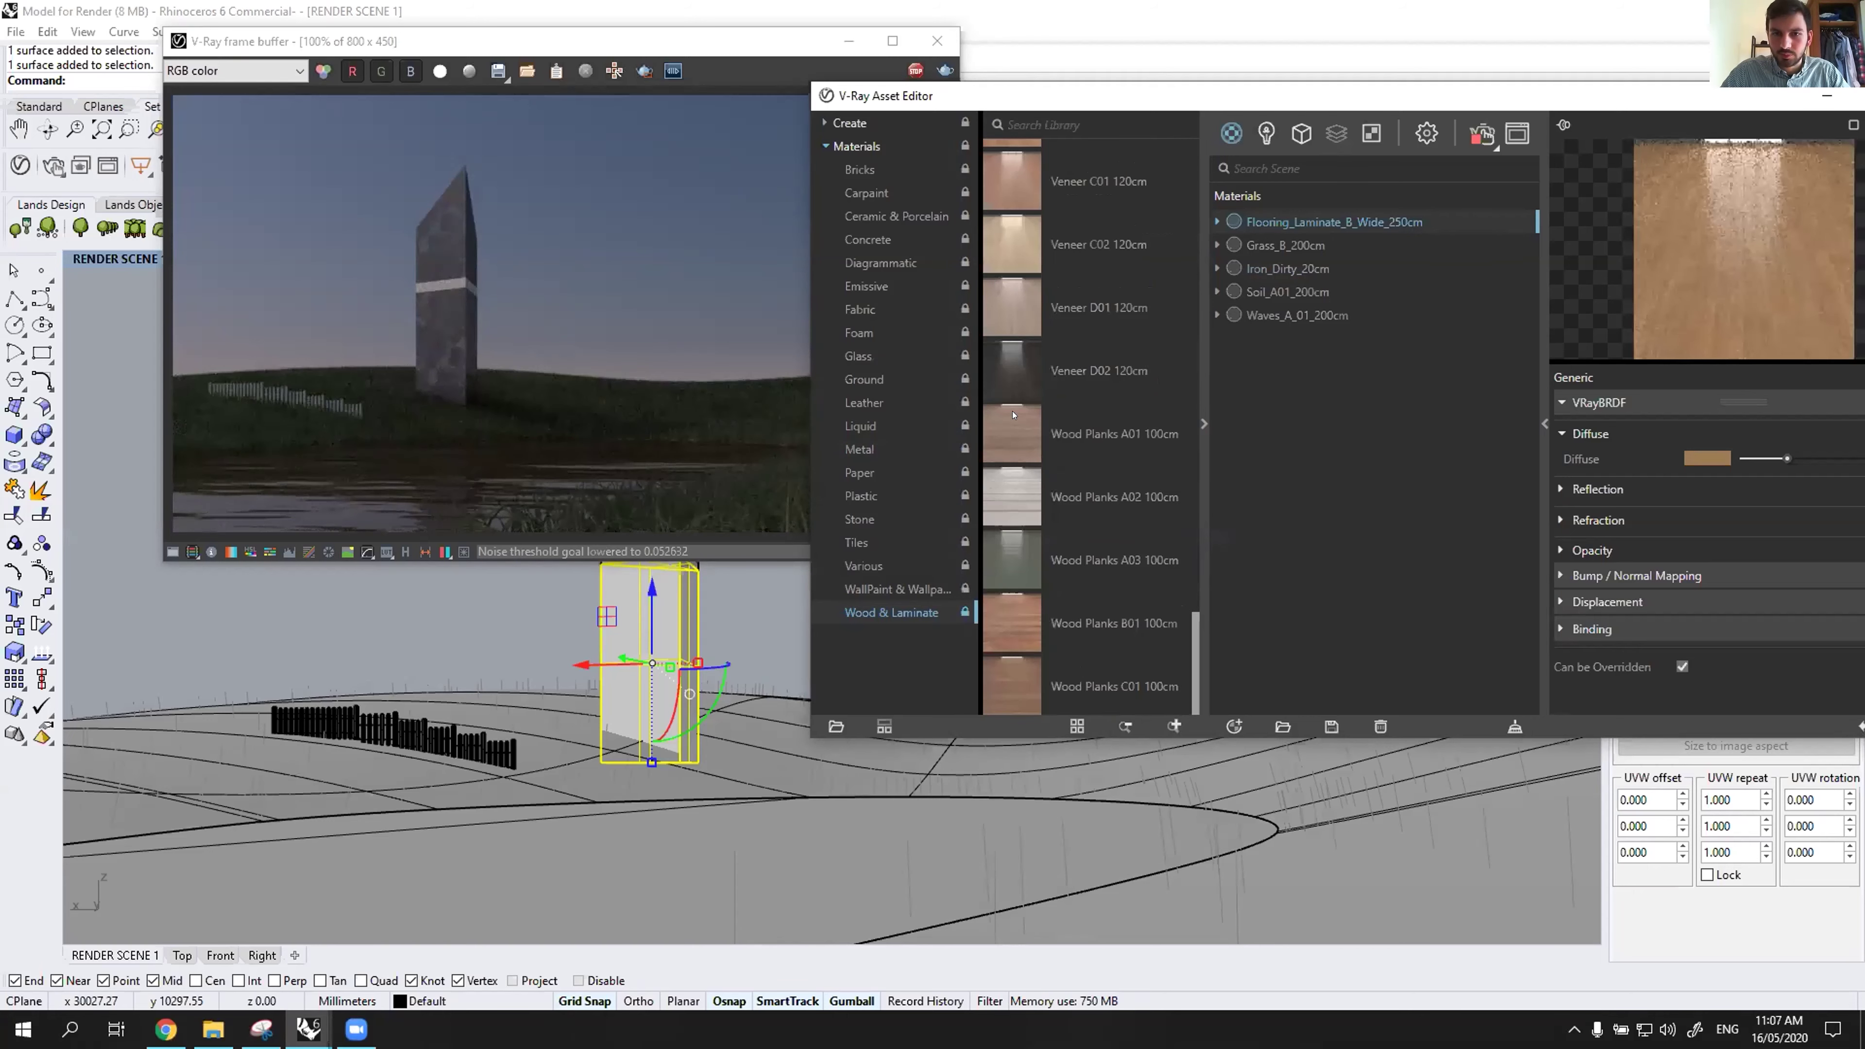
right_click(1281, 215)
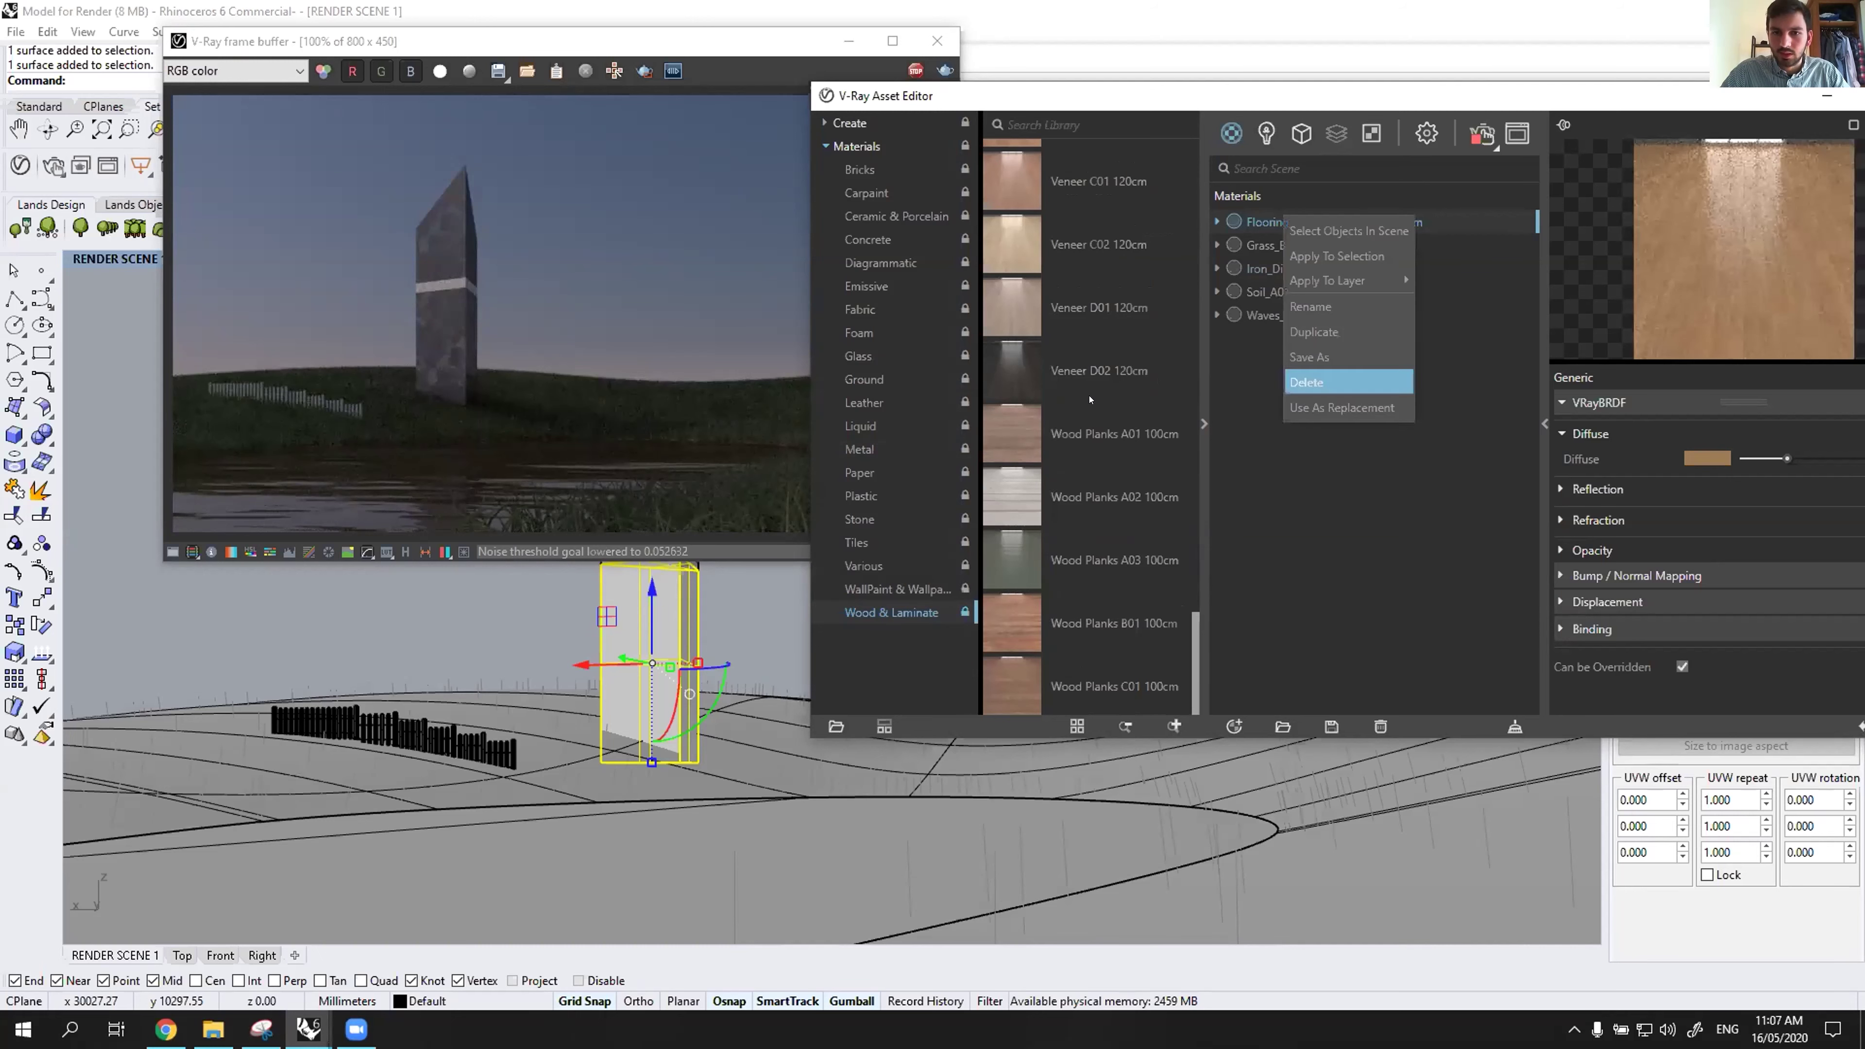
key(Return)
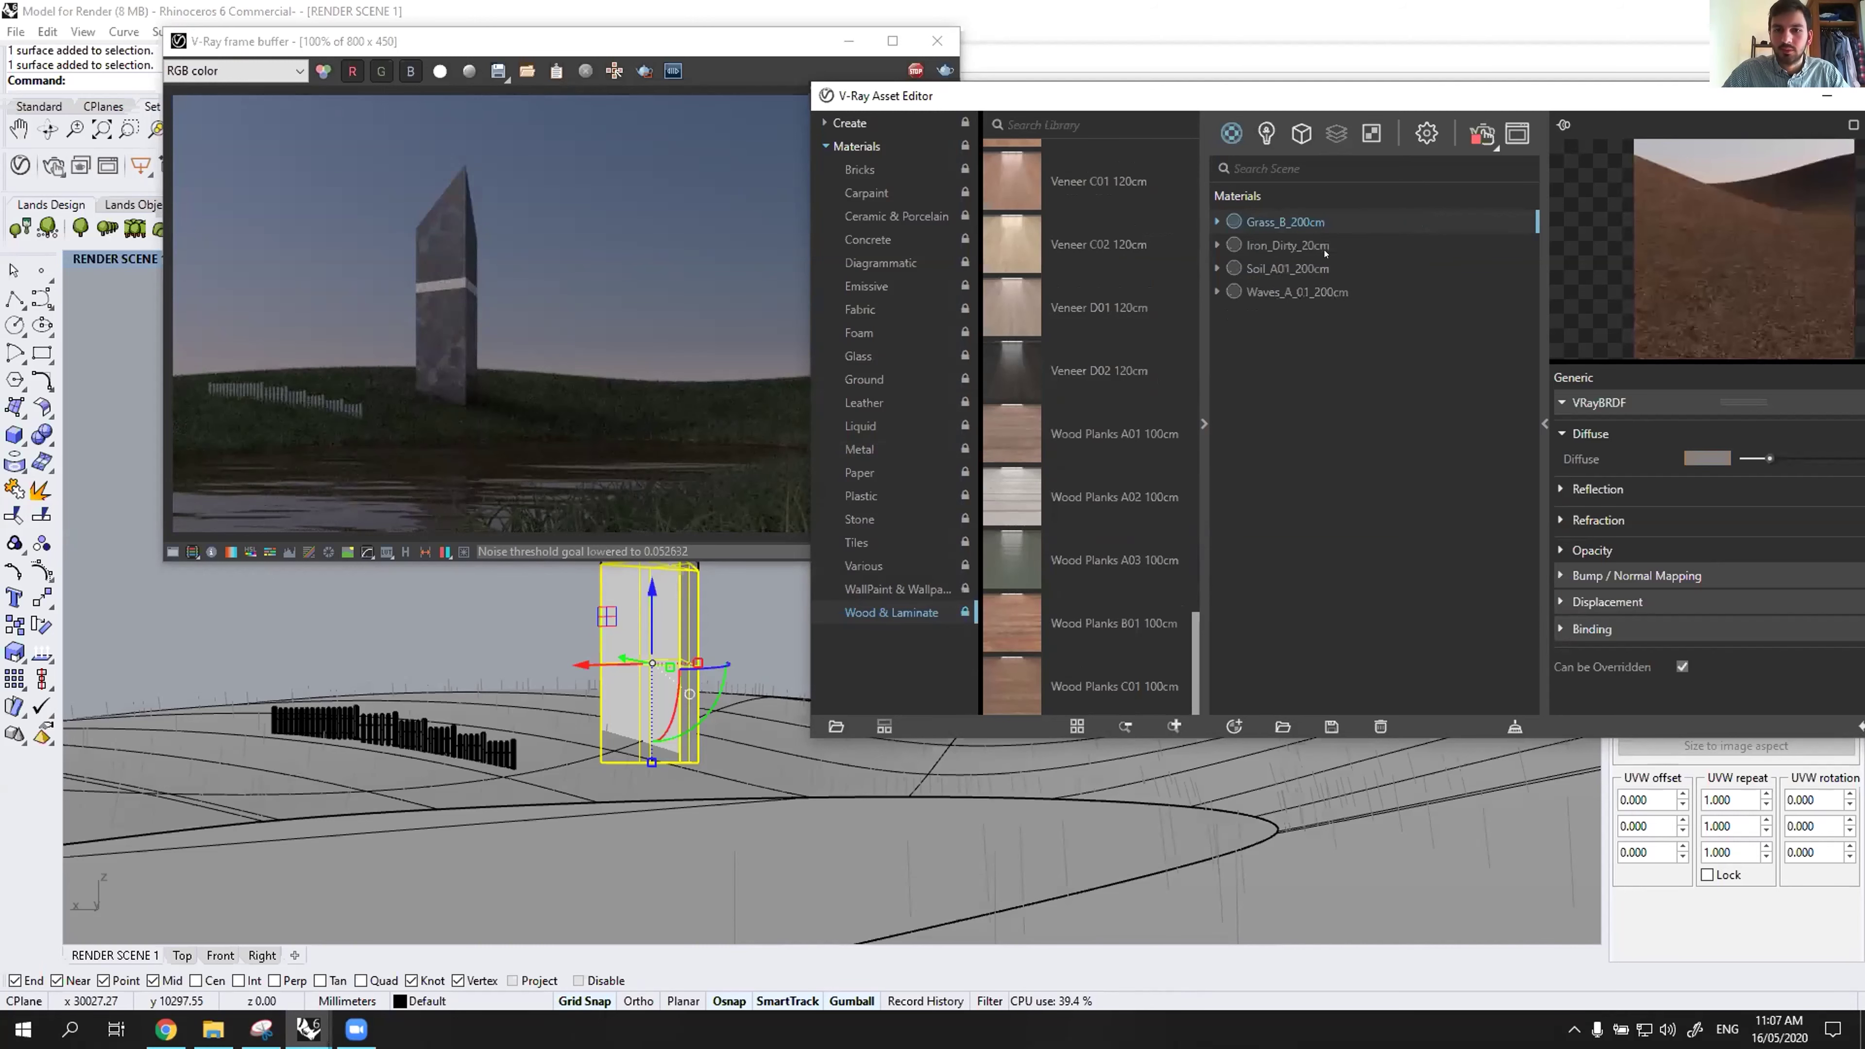
Add the Wood Planks A01 100cm material to the scene, assign it to the fence objects and check the render.
drag(1326, 321, 600, 736)
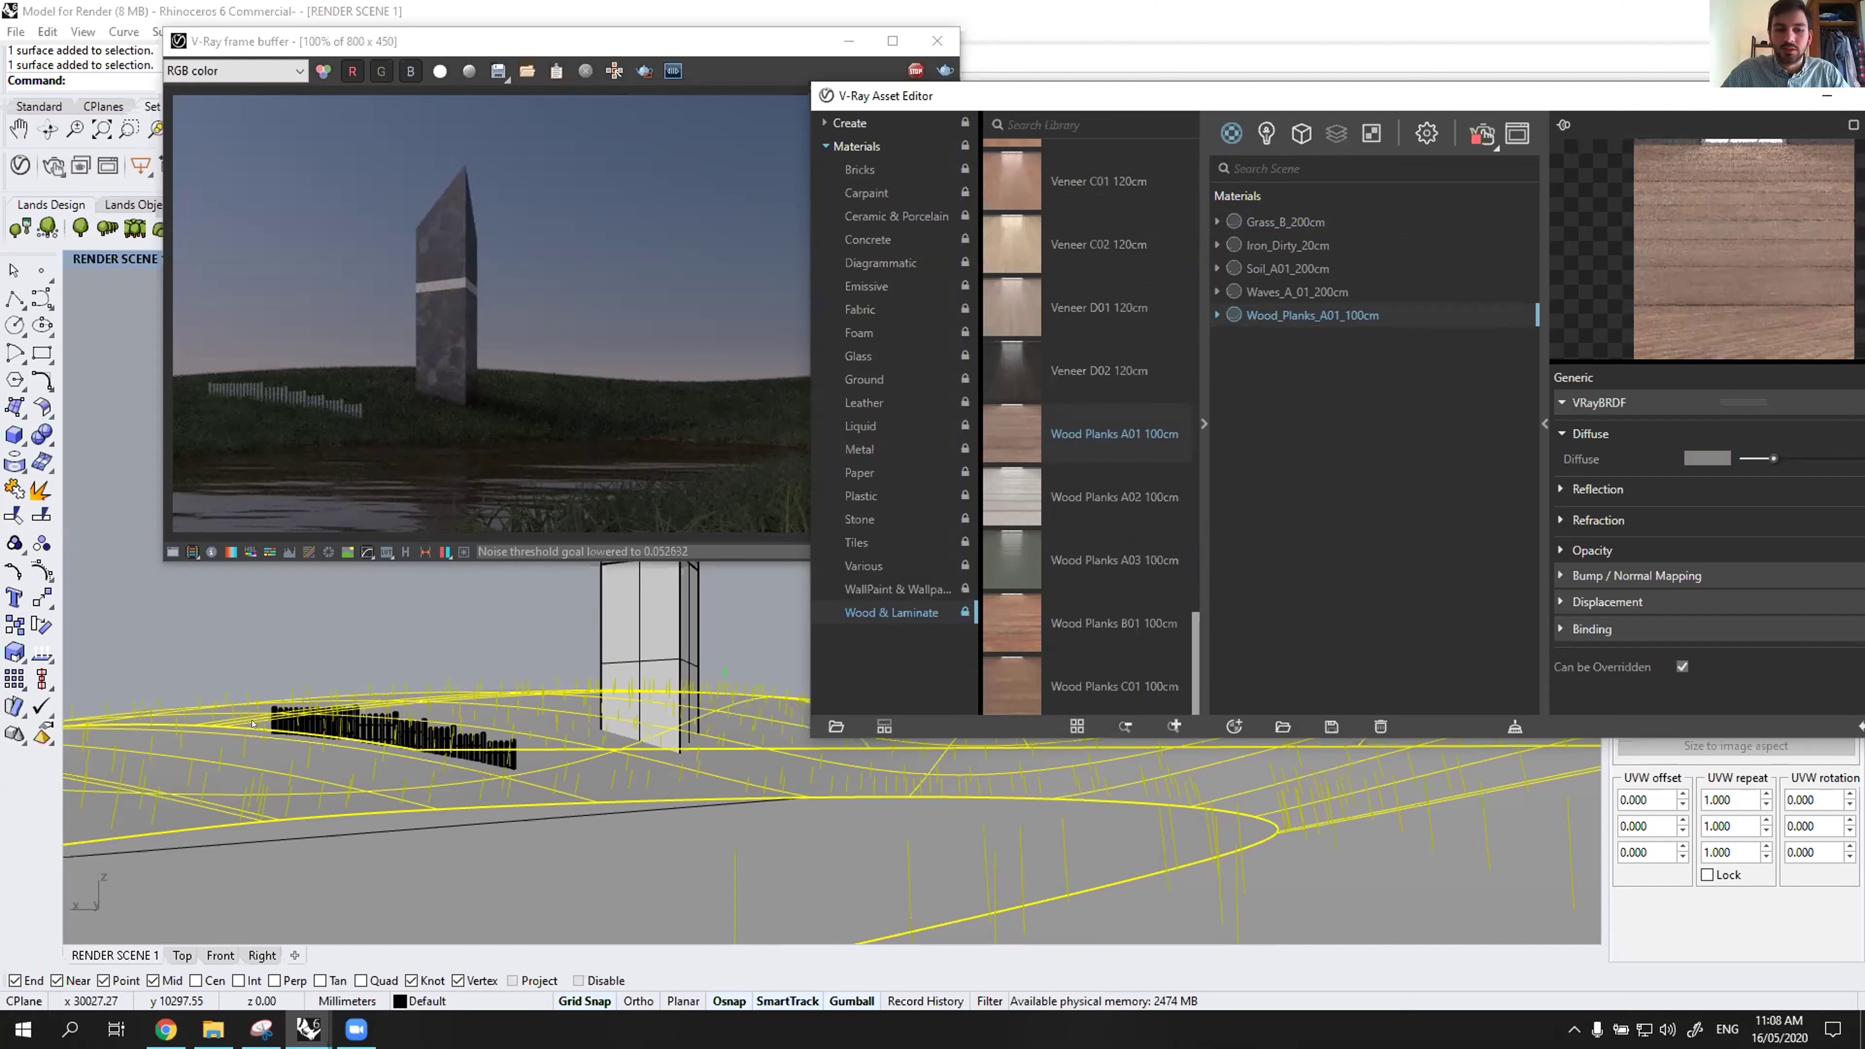
drag(253, 724, 363, 722)
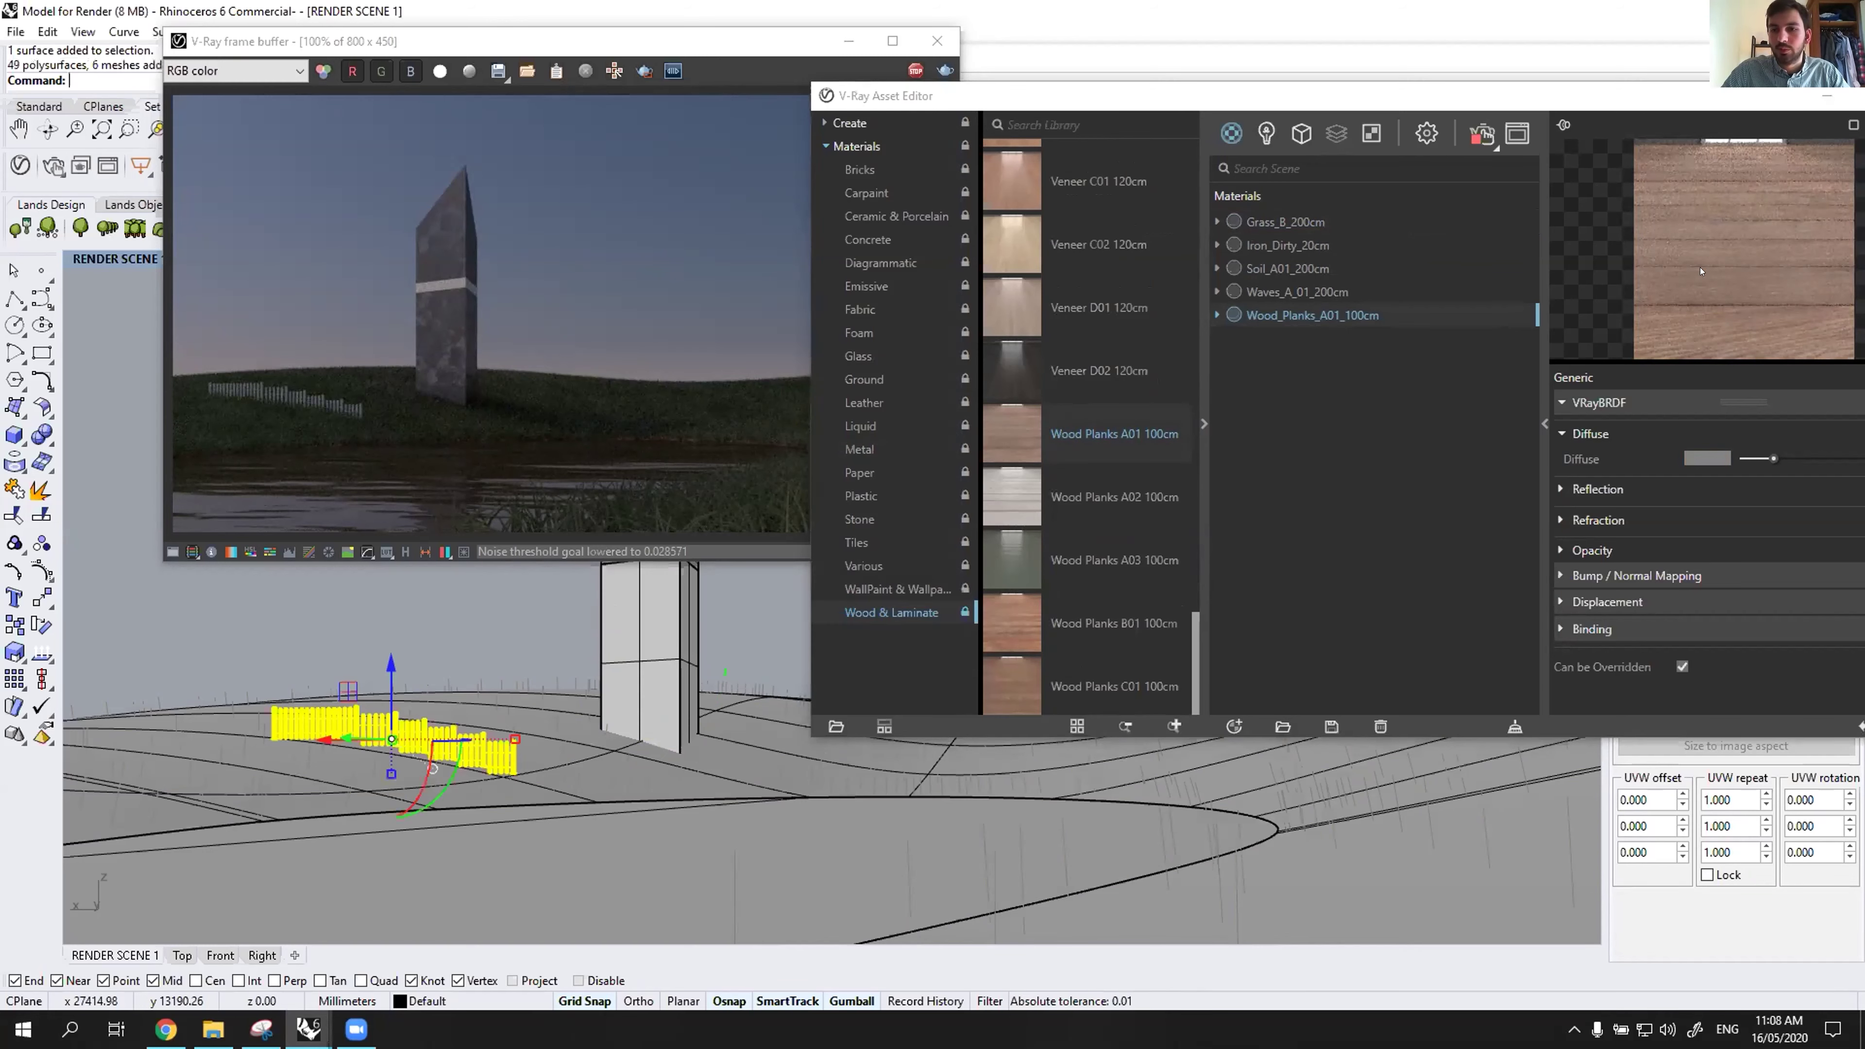
double_click(1169, 101)
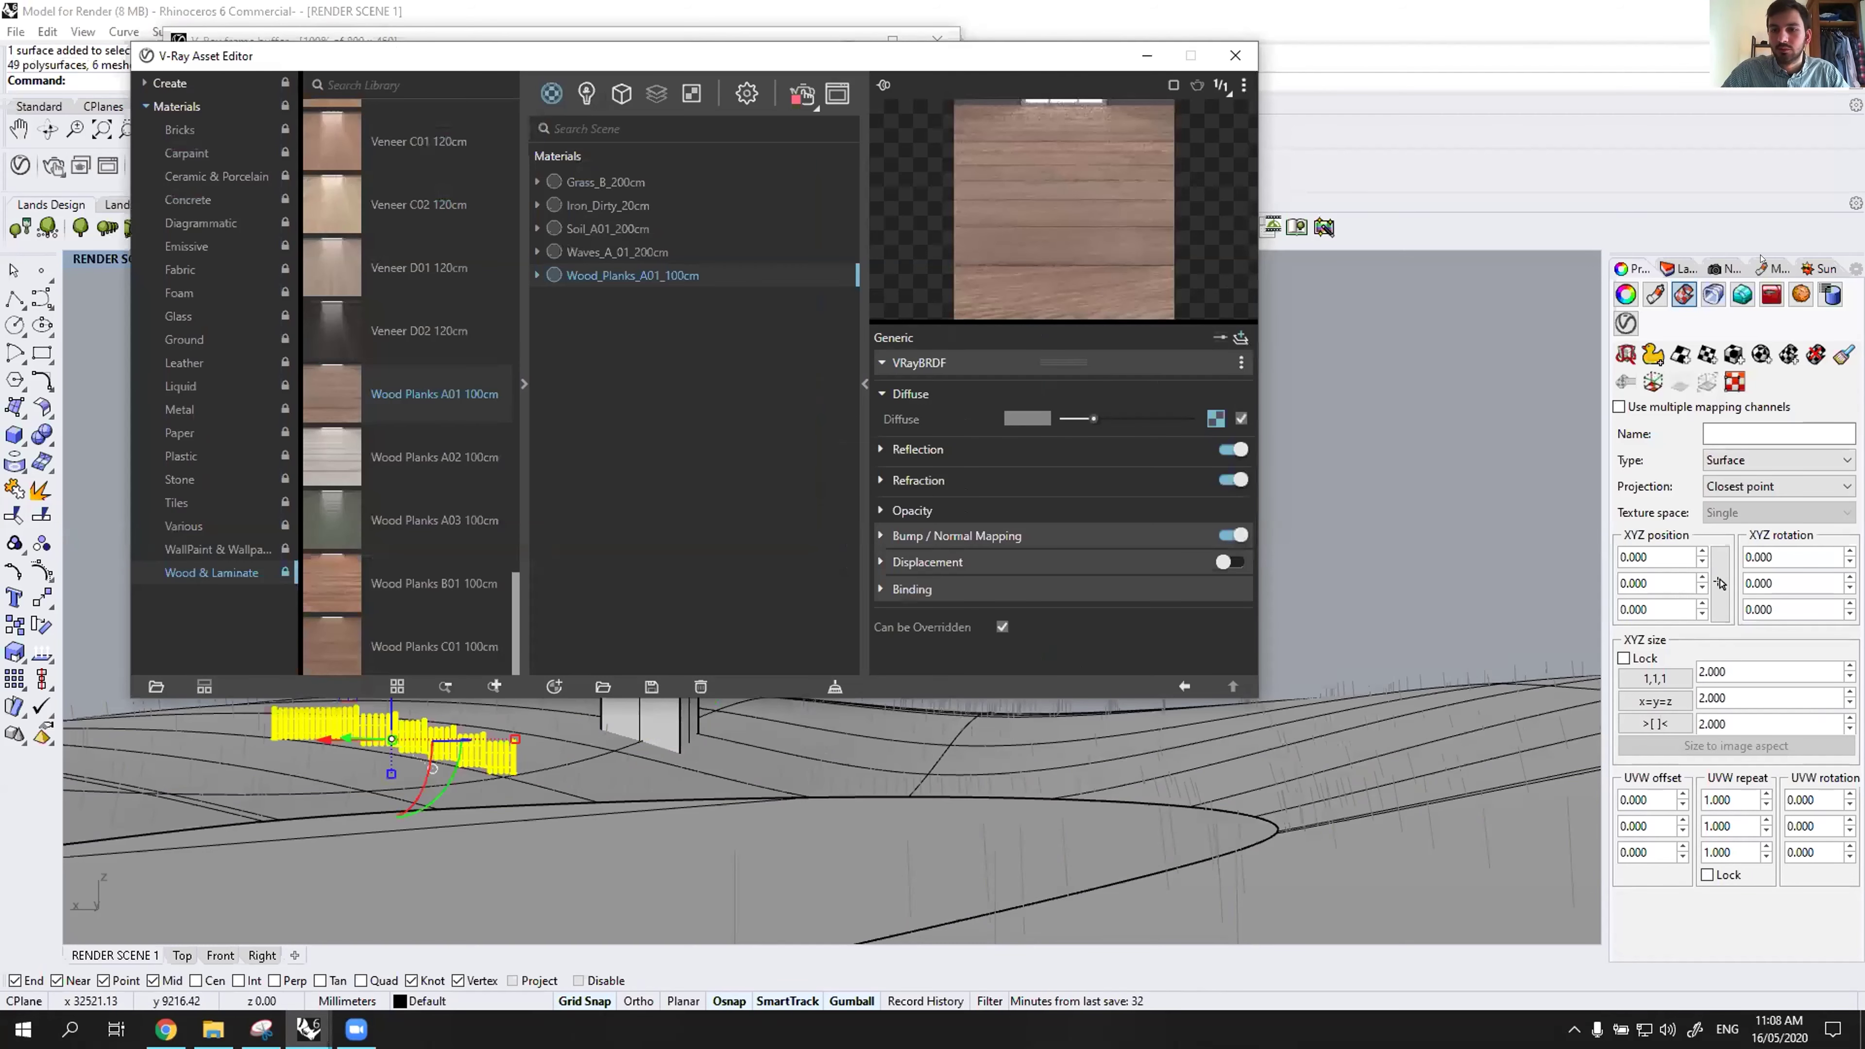
click(1761, 261)
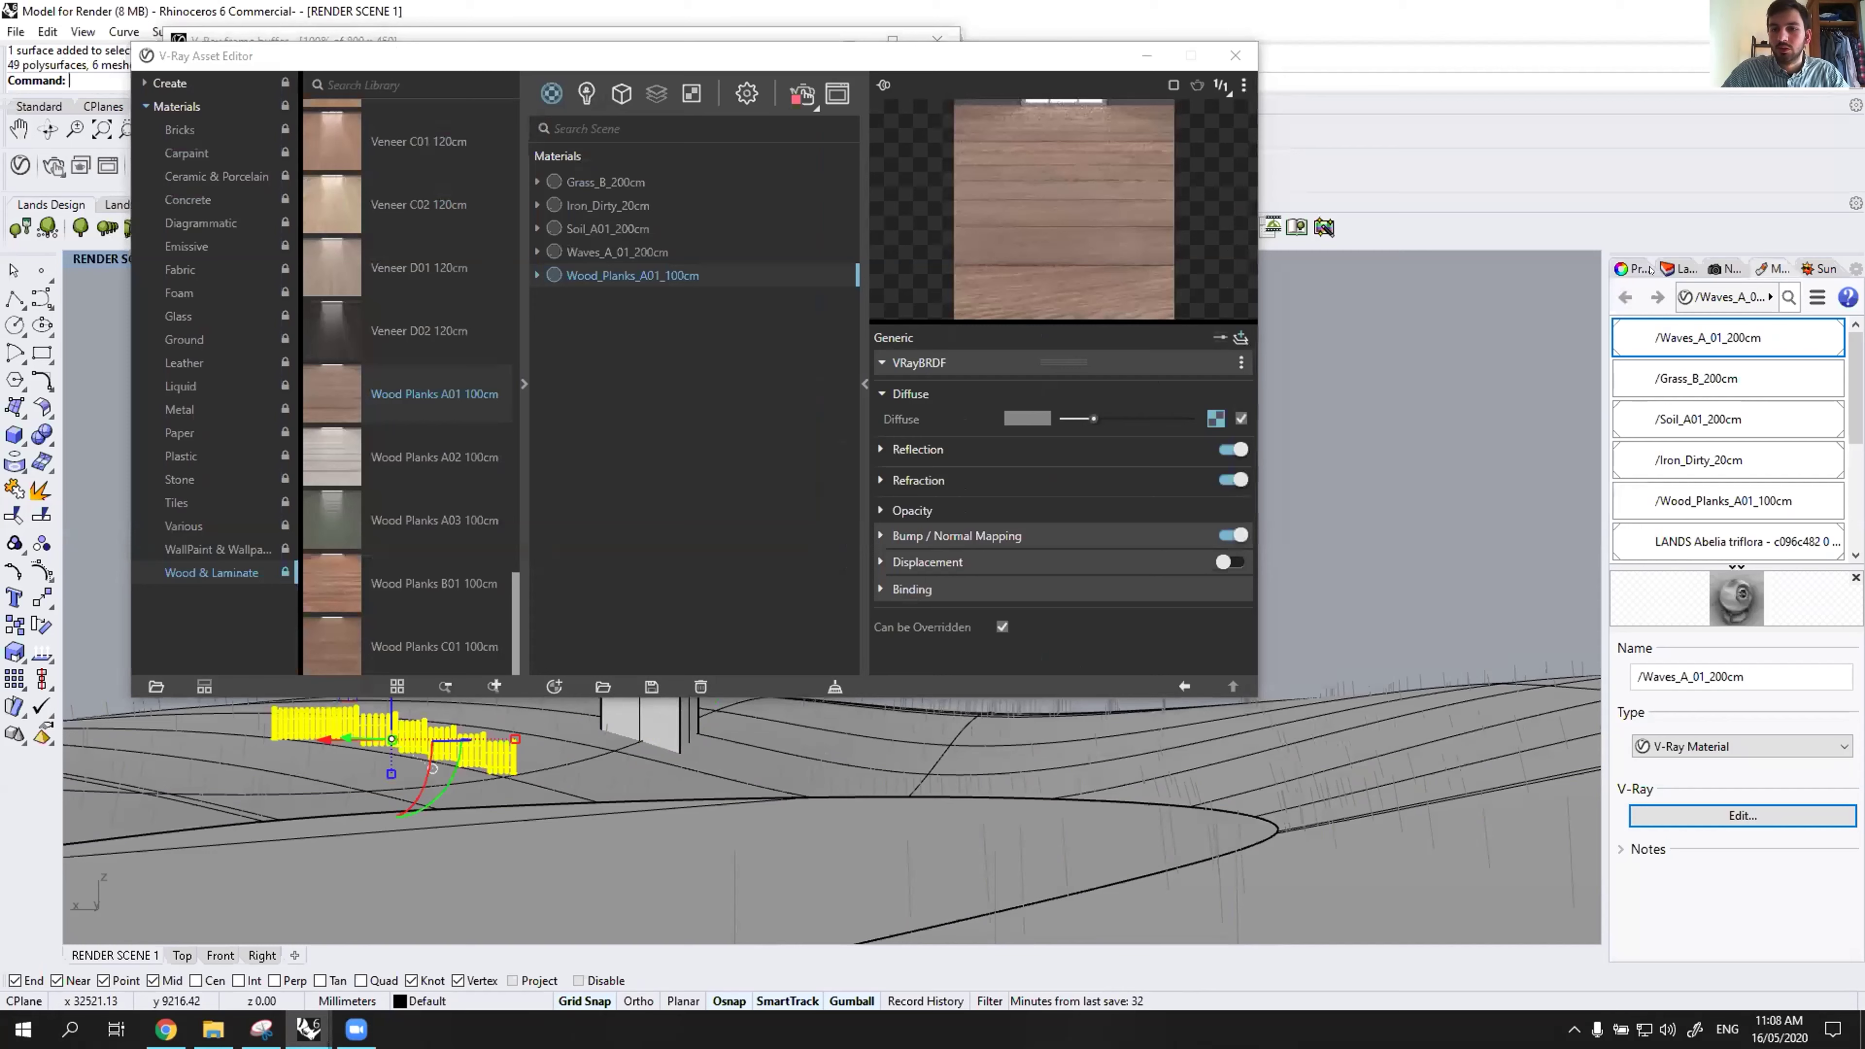
click(1657, 297)
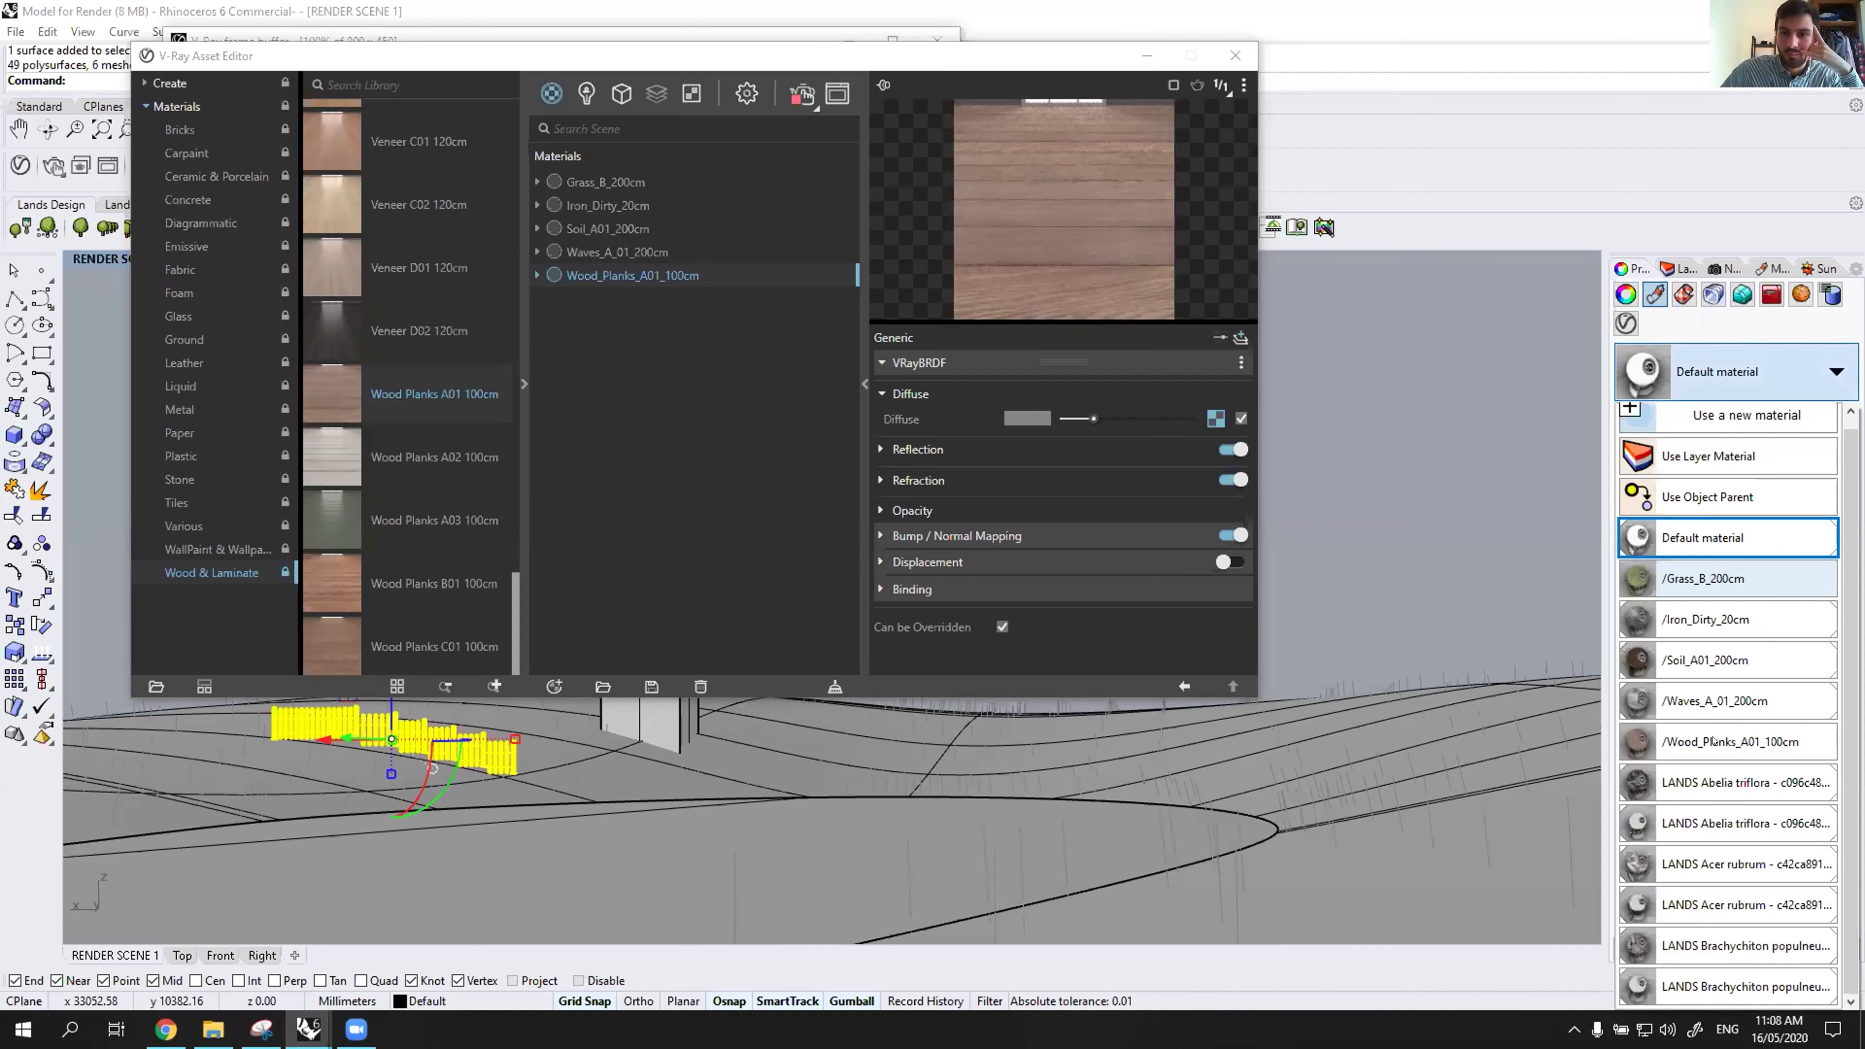
click(1714, 741)
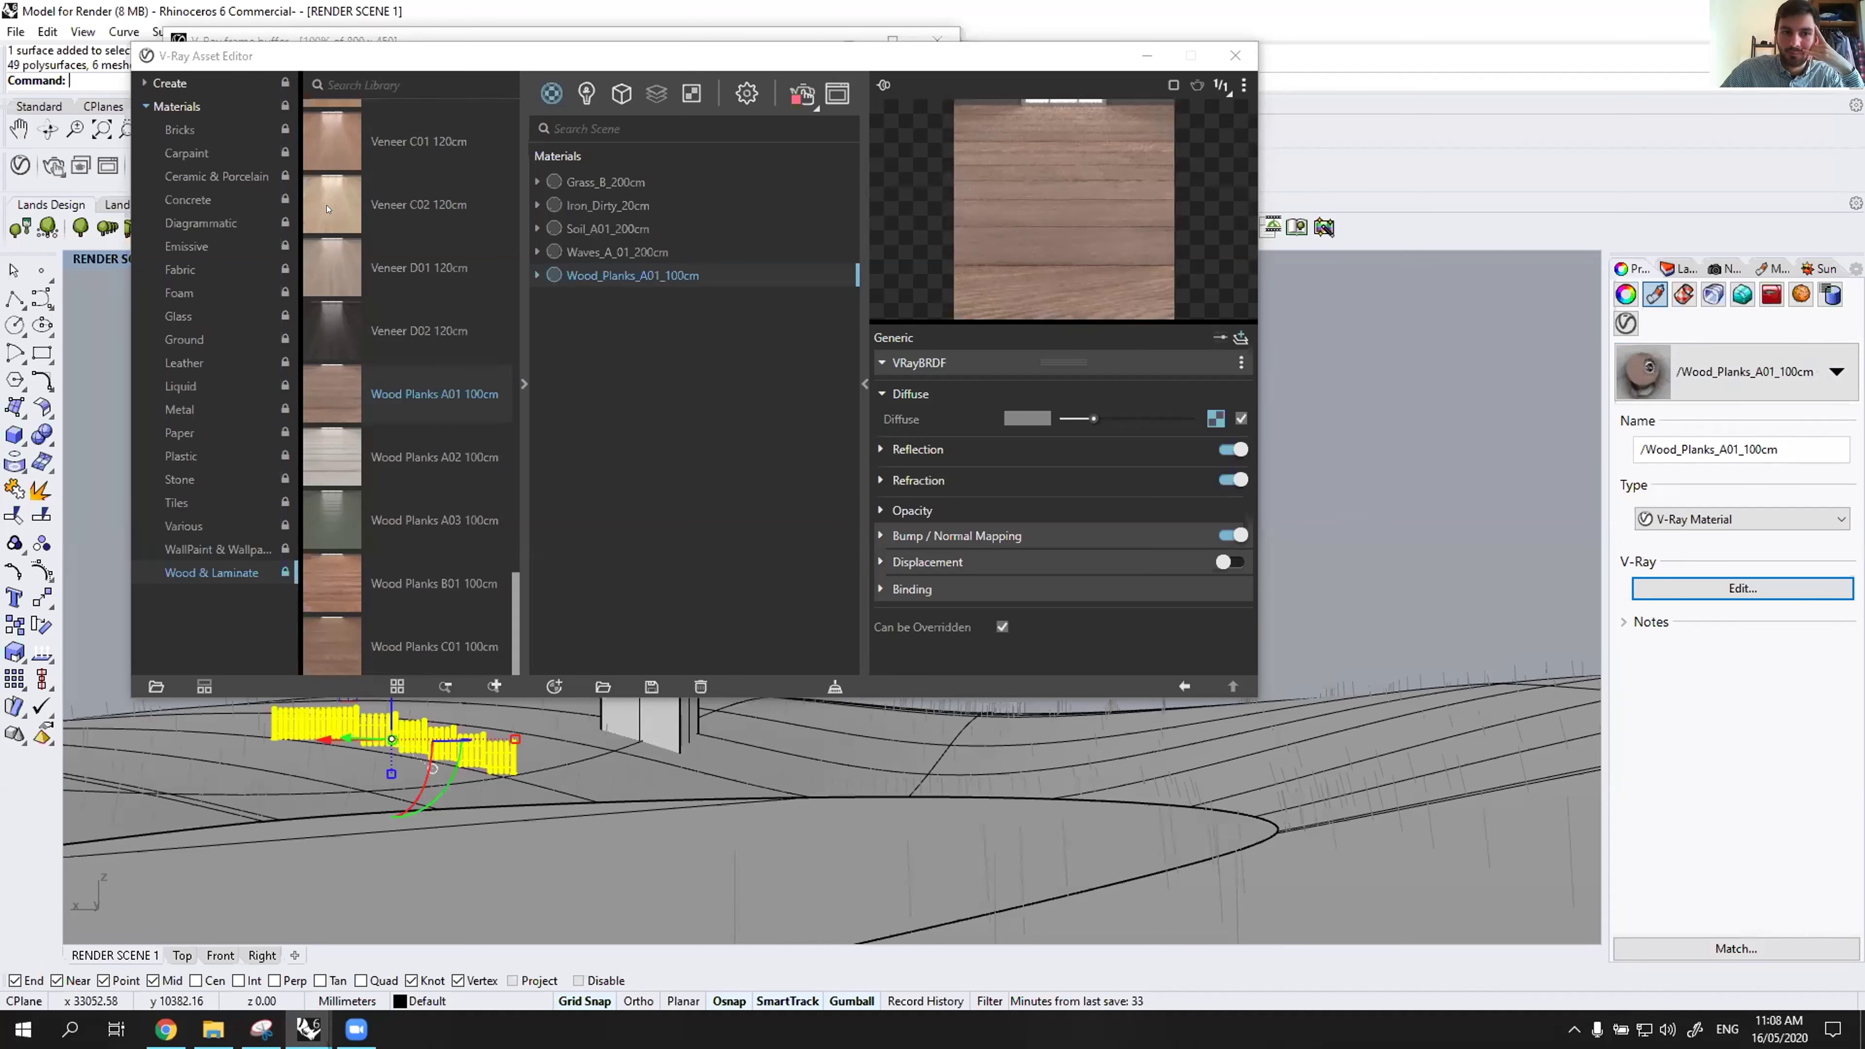
drag(345, 56, 881, 173)
click(281, 241)
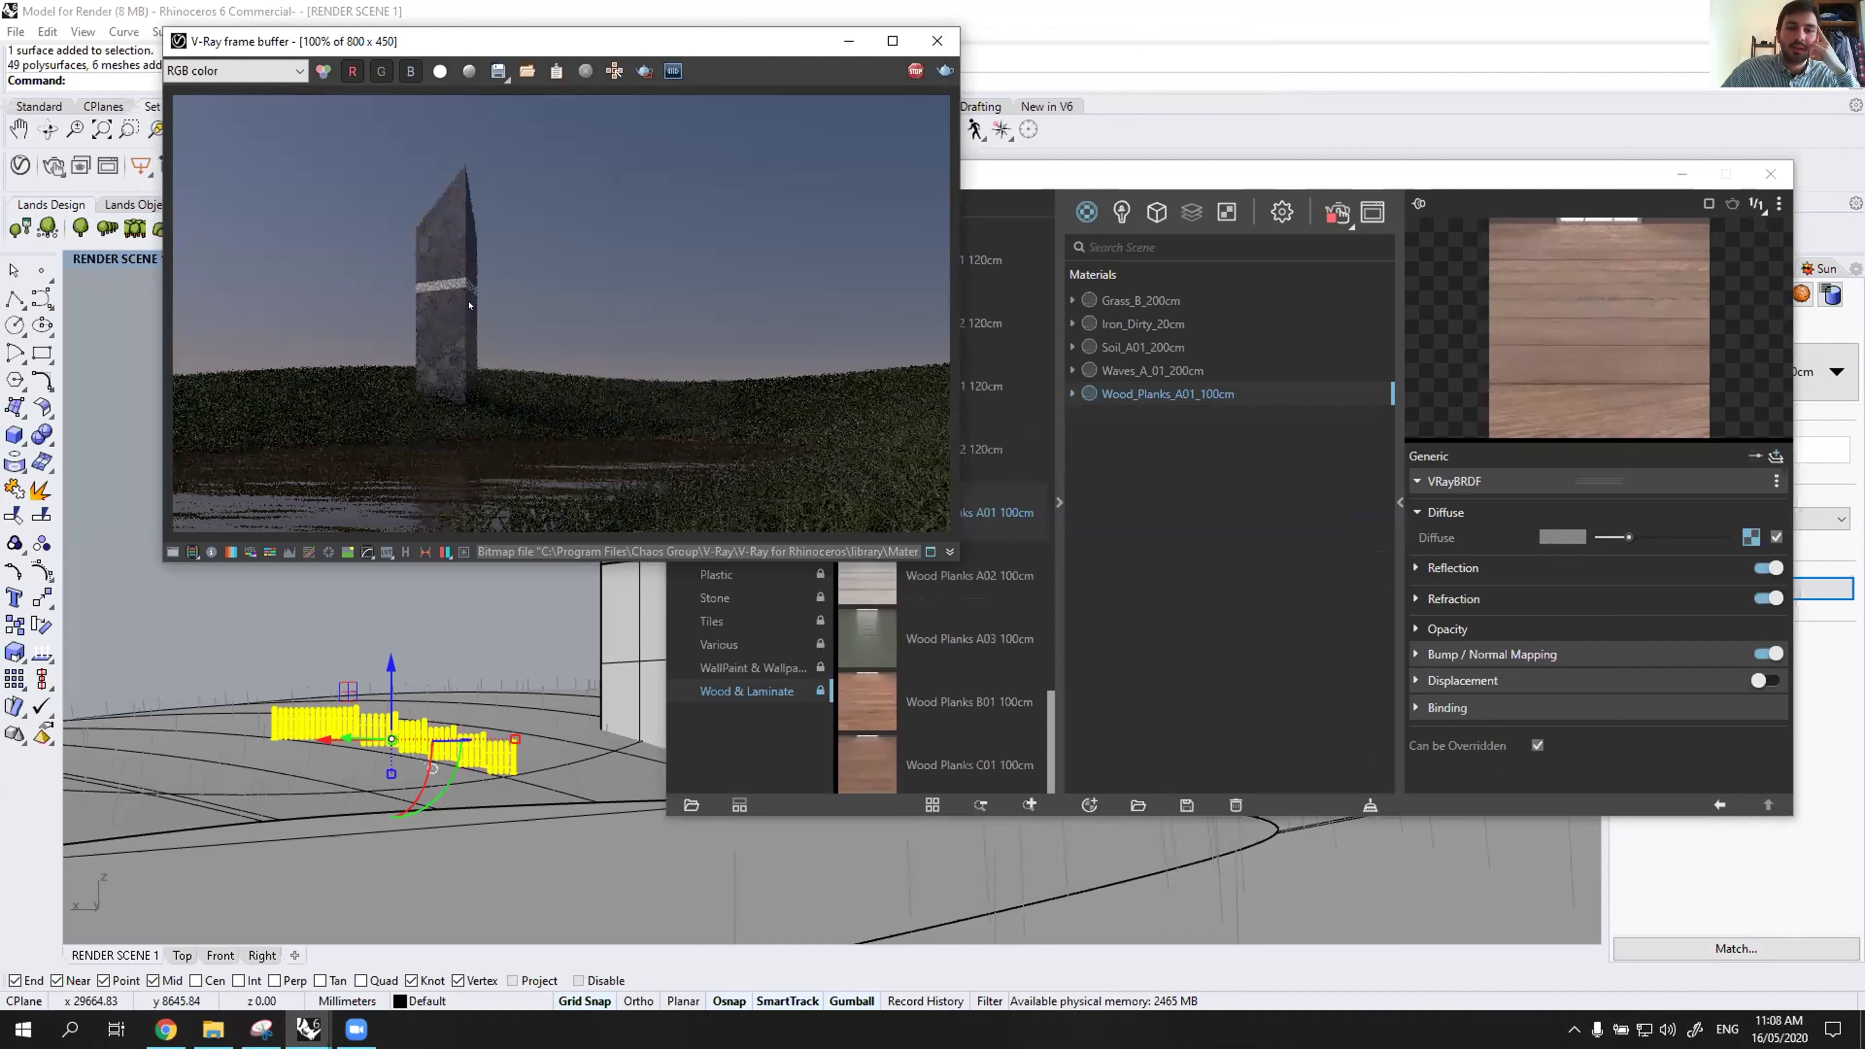
Try a camera exposure value of 14.5, set it to 14 instead and check the brightness of the render.
click(1231, 257)
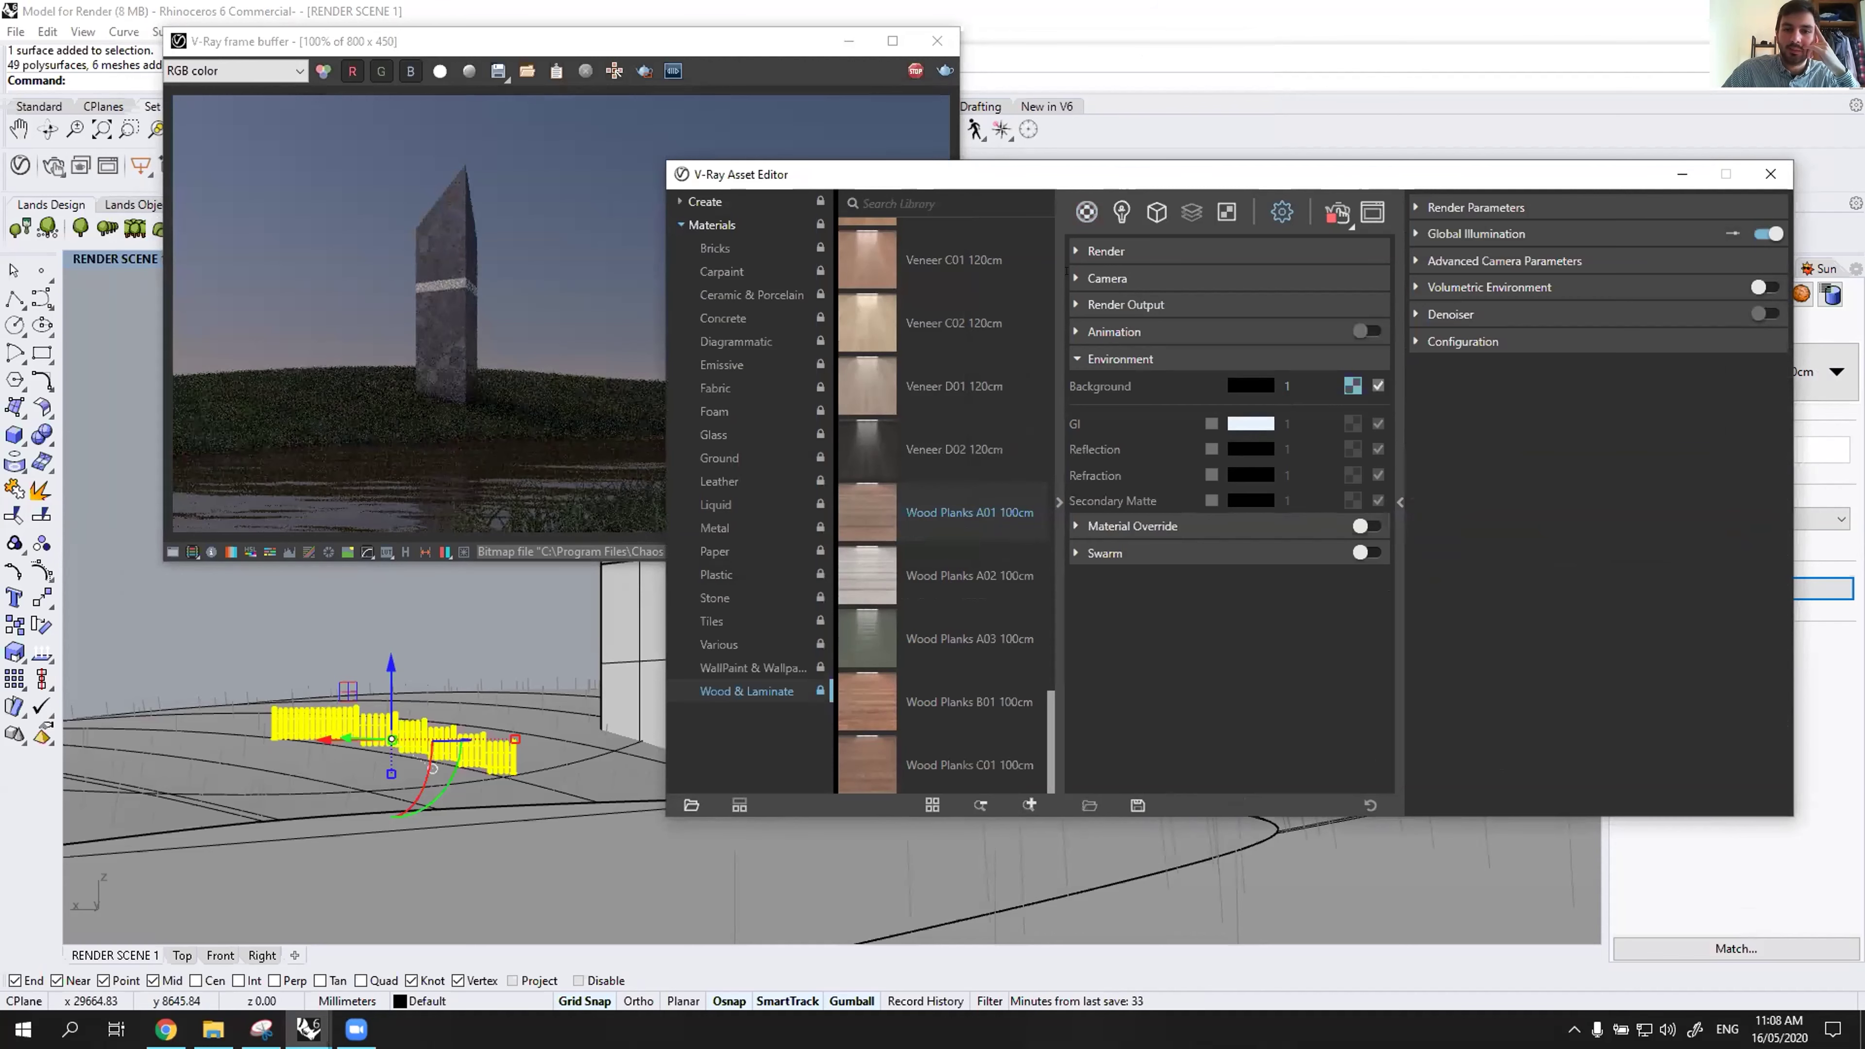
click(1071, 277)
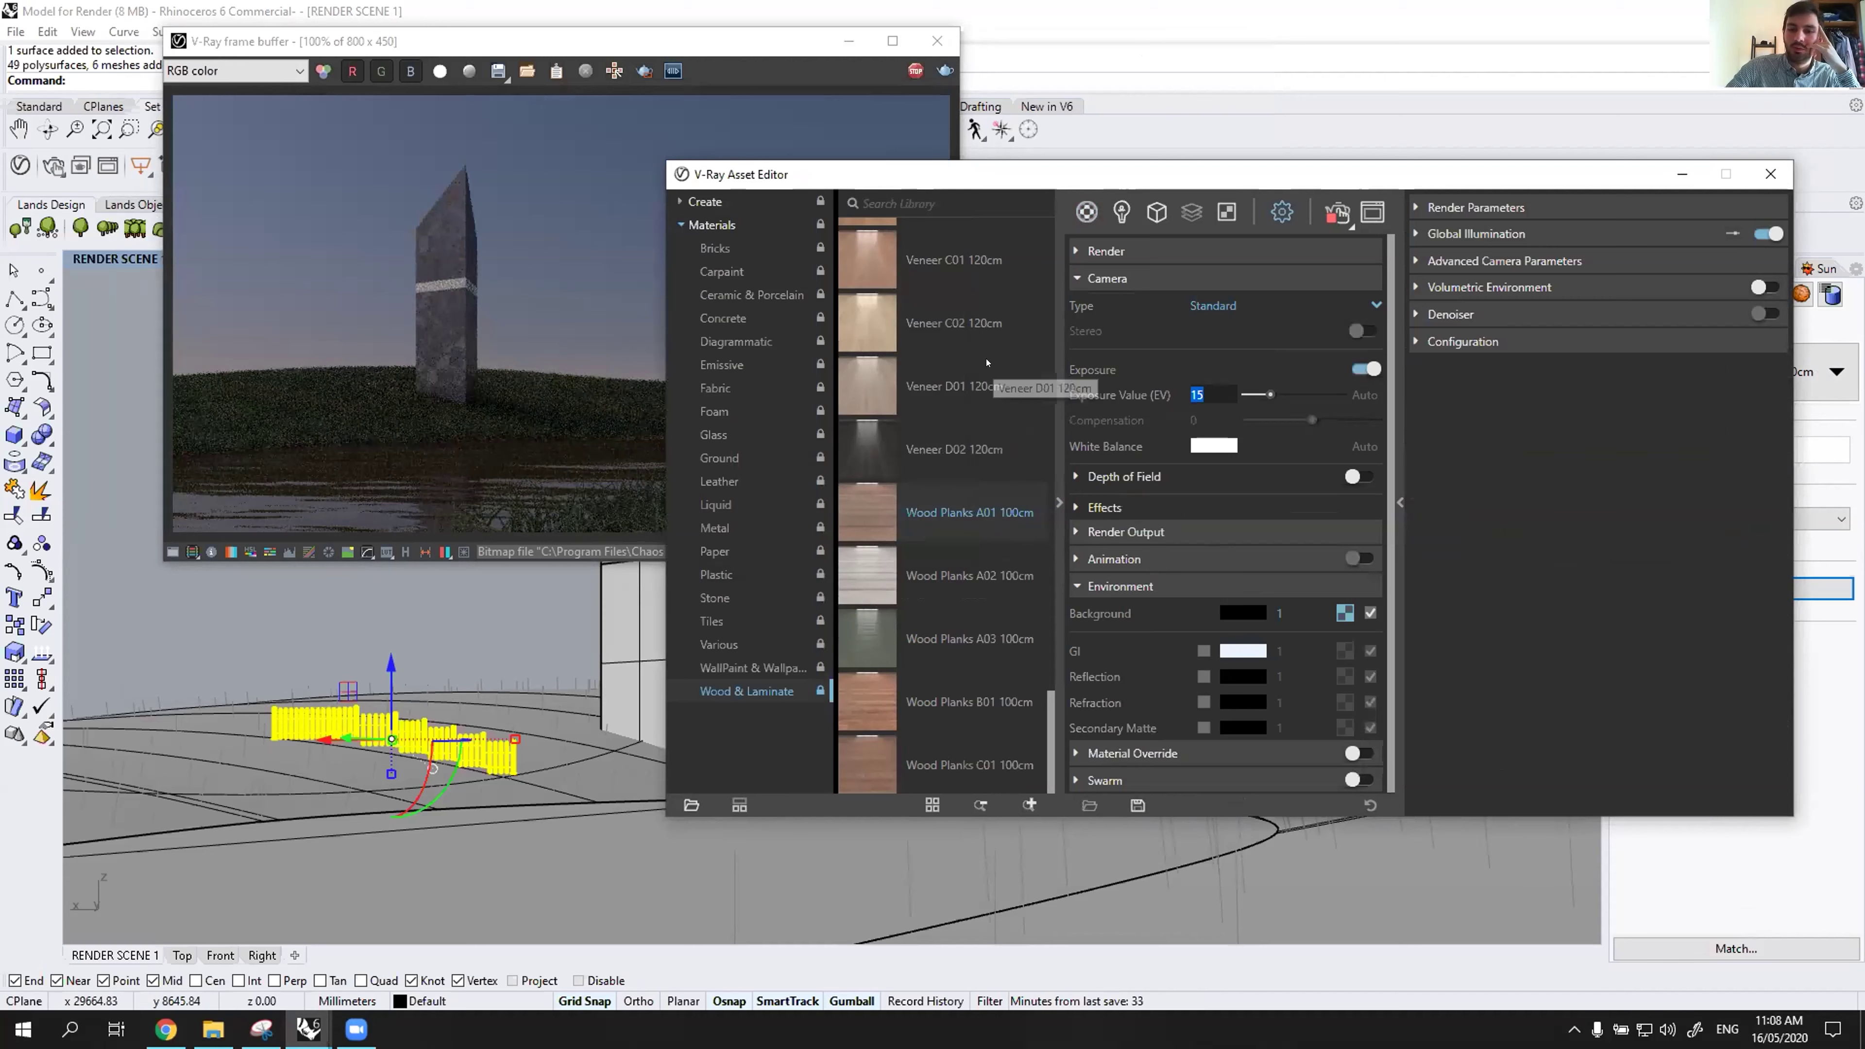
text(14.5)
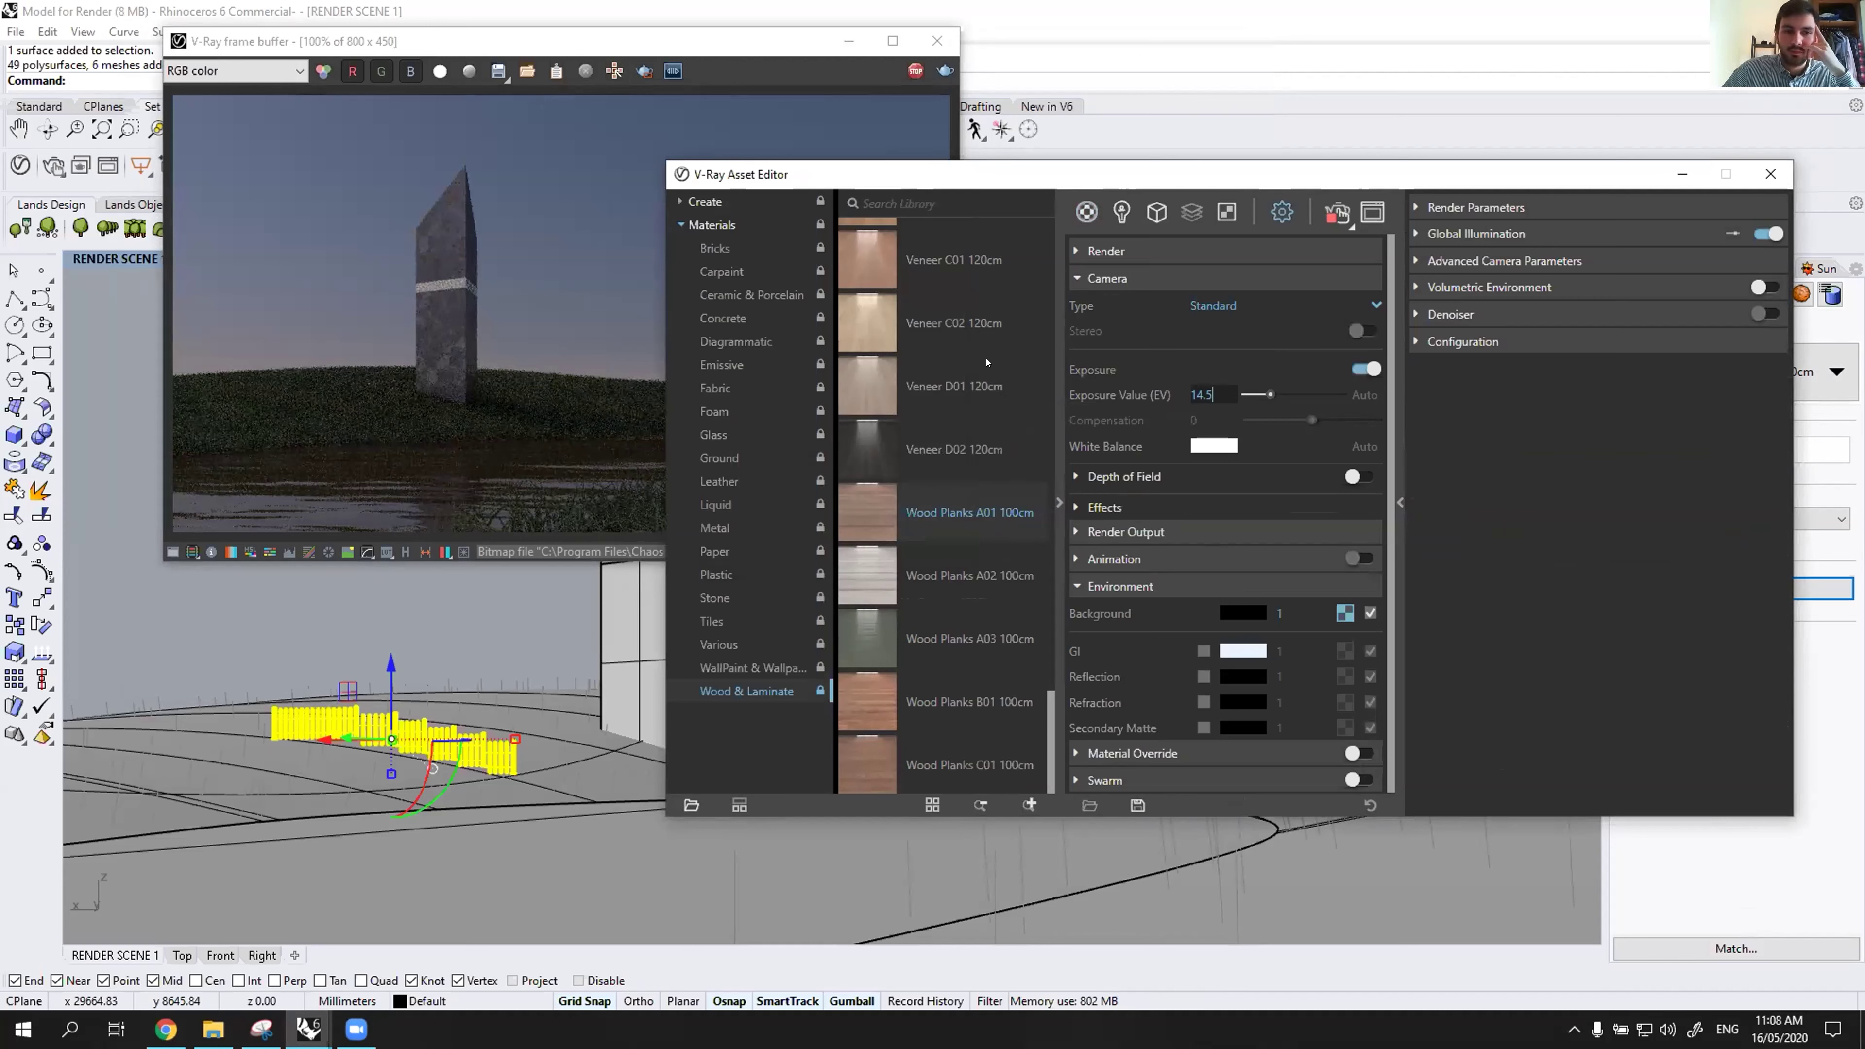
key(Return)
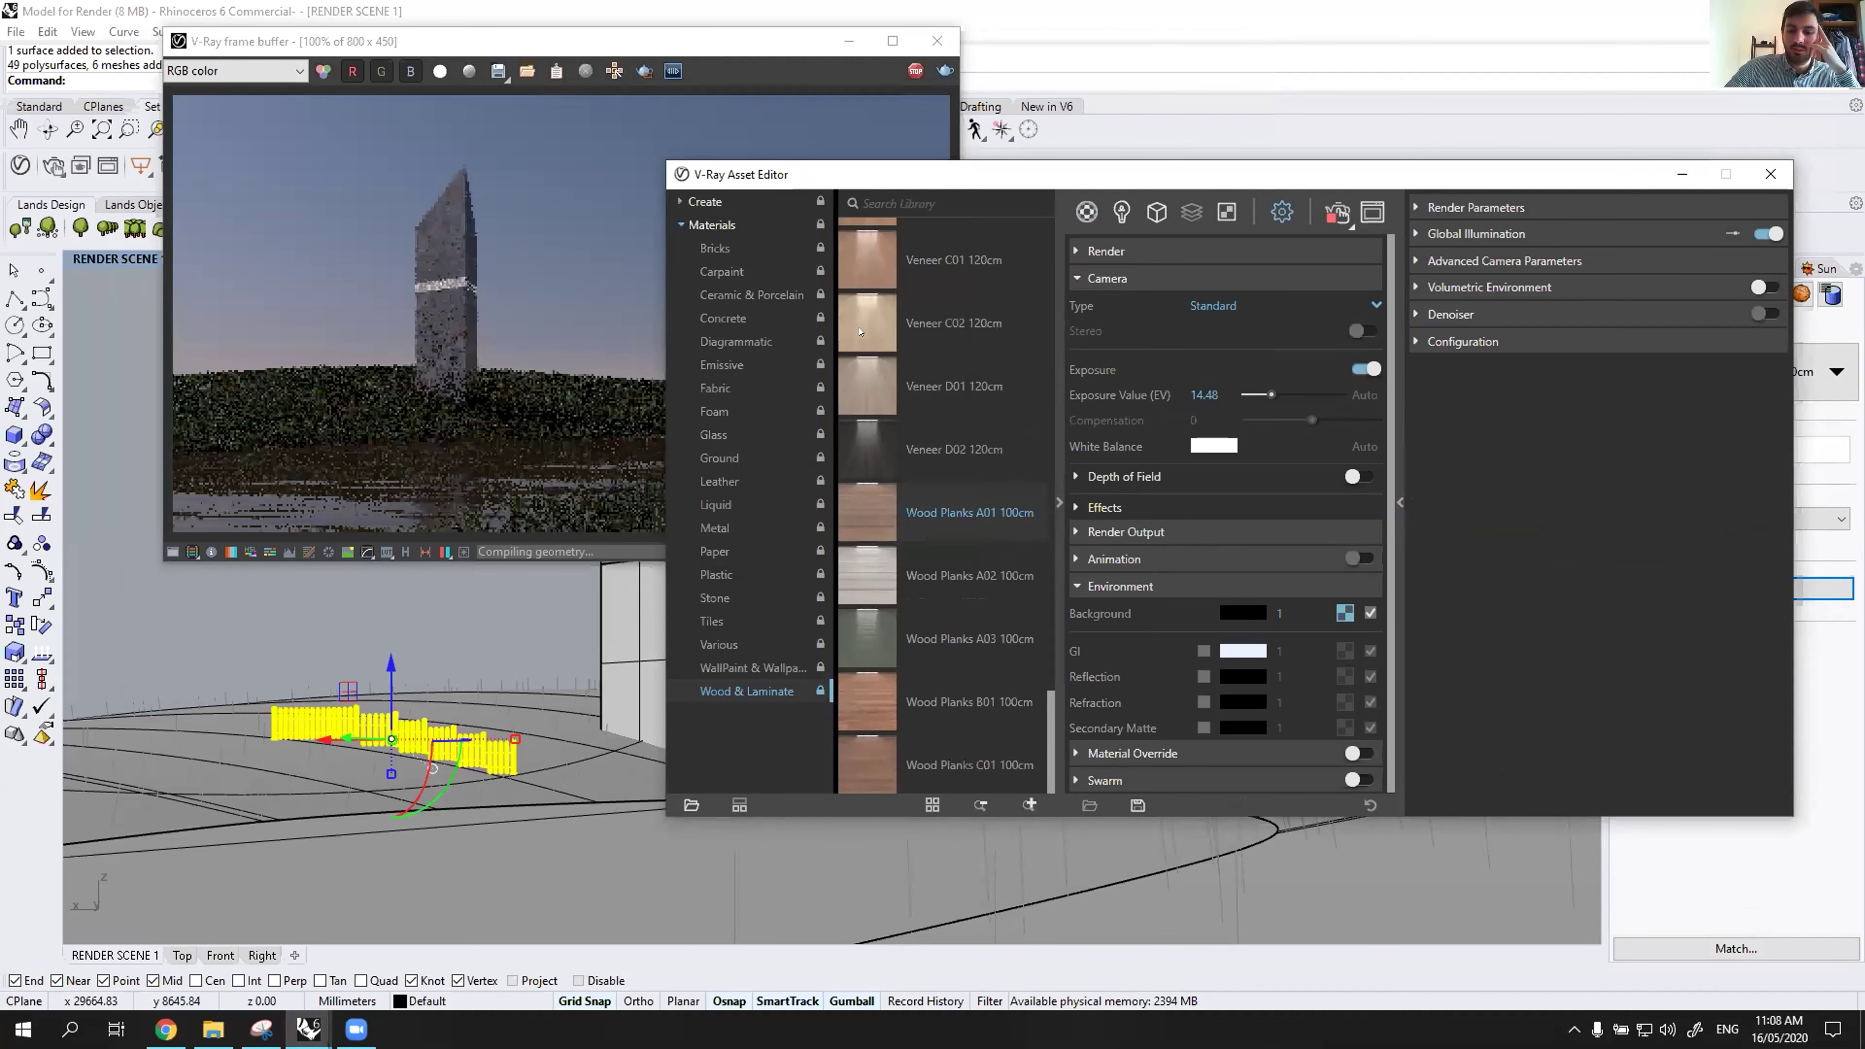
text(14)
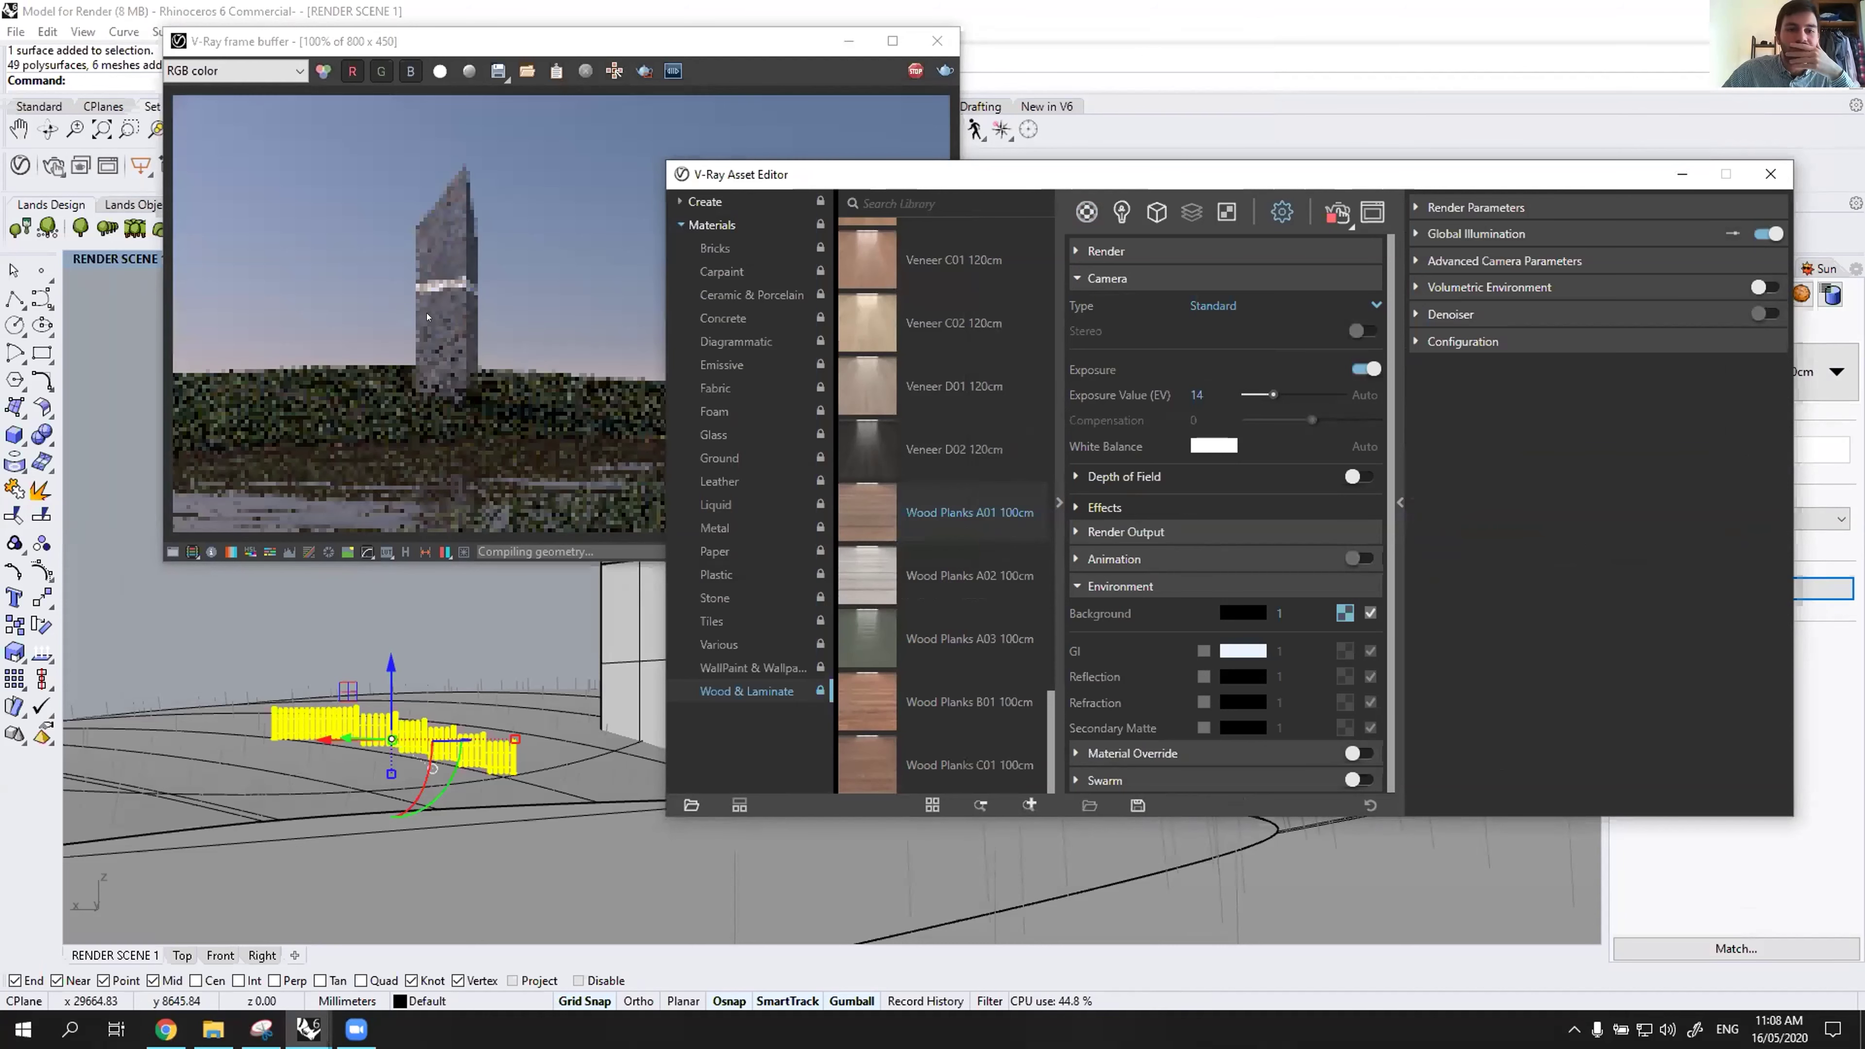
click(427, 317)
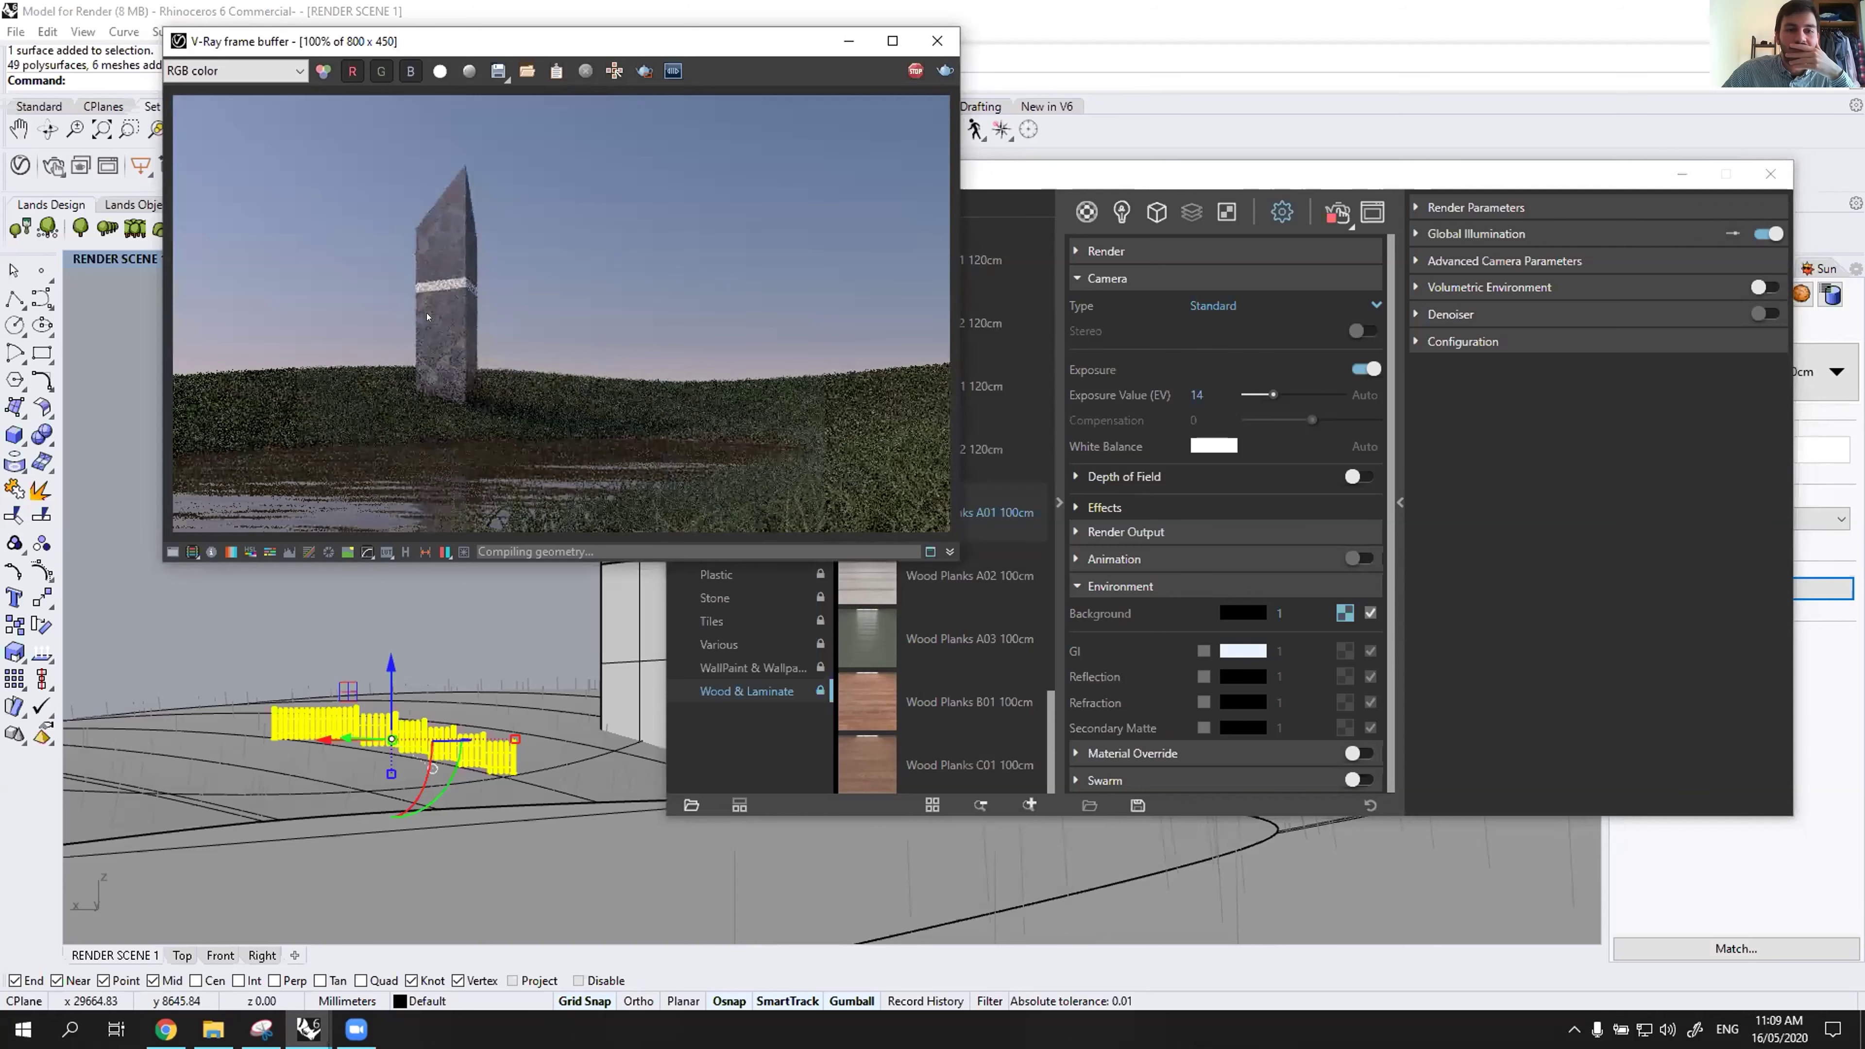
click(1227, 212)
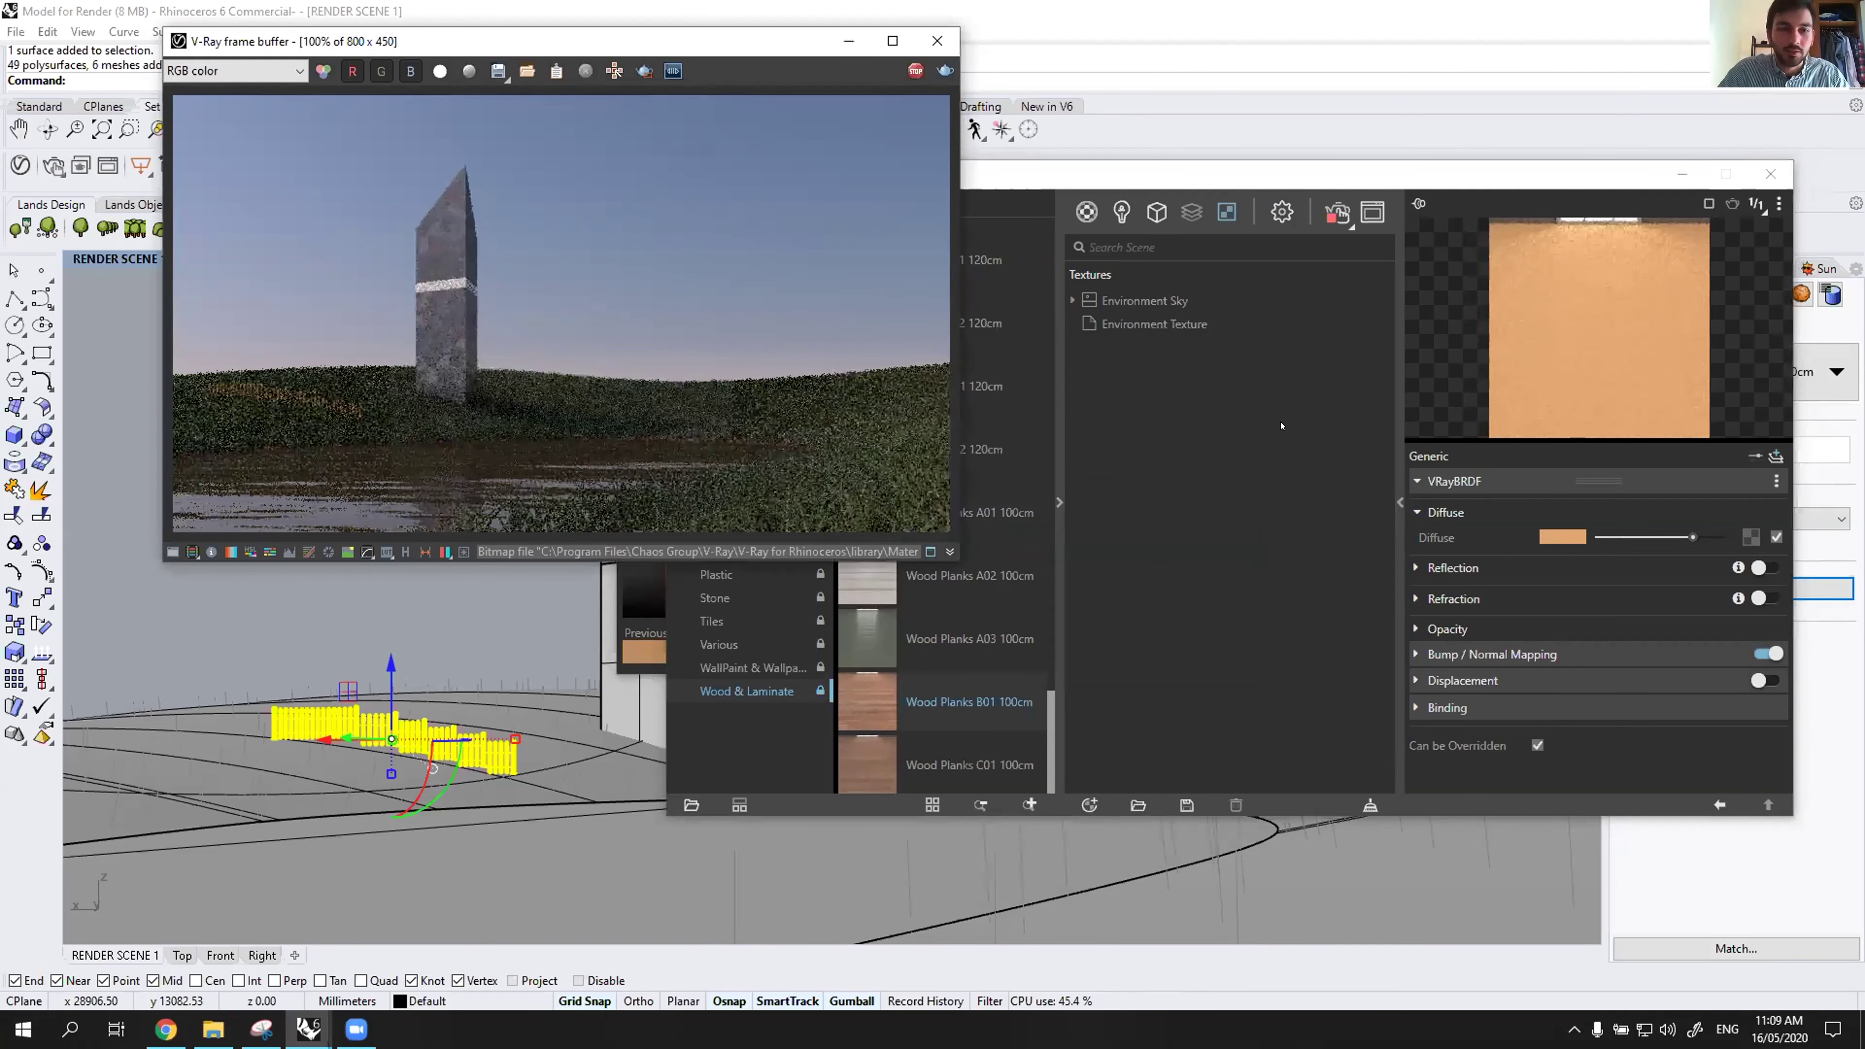
click(1230, 430)
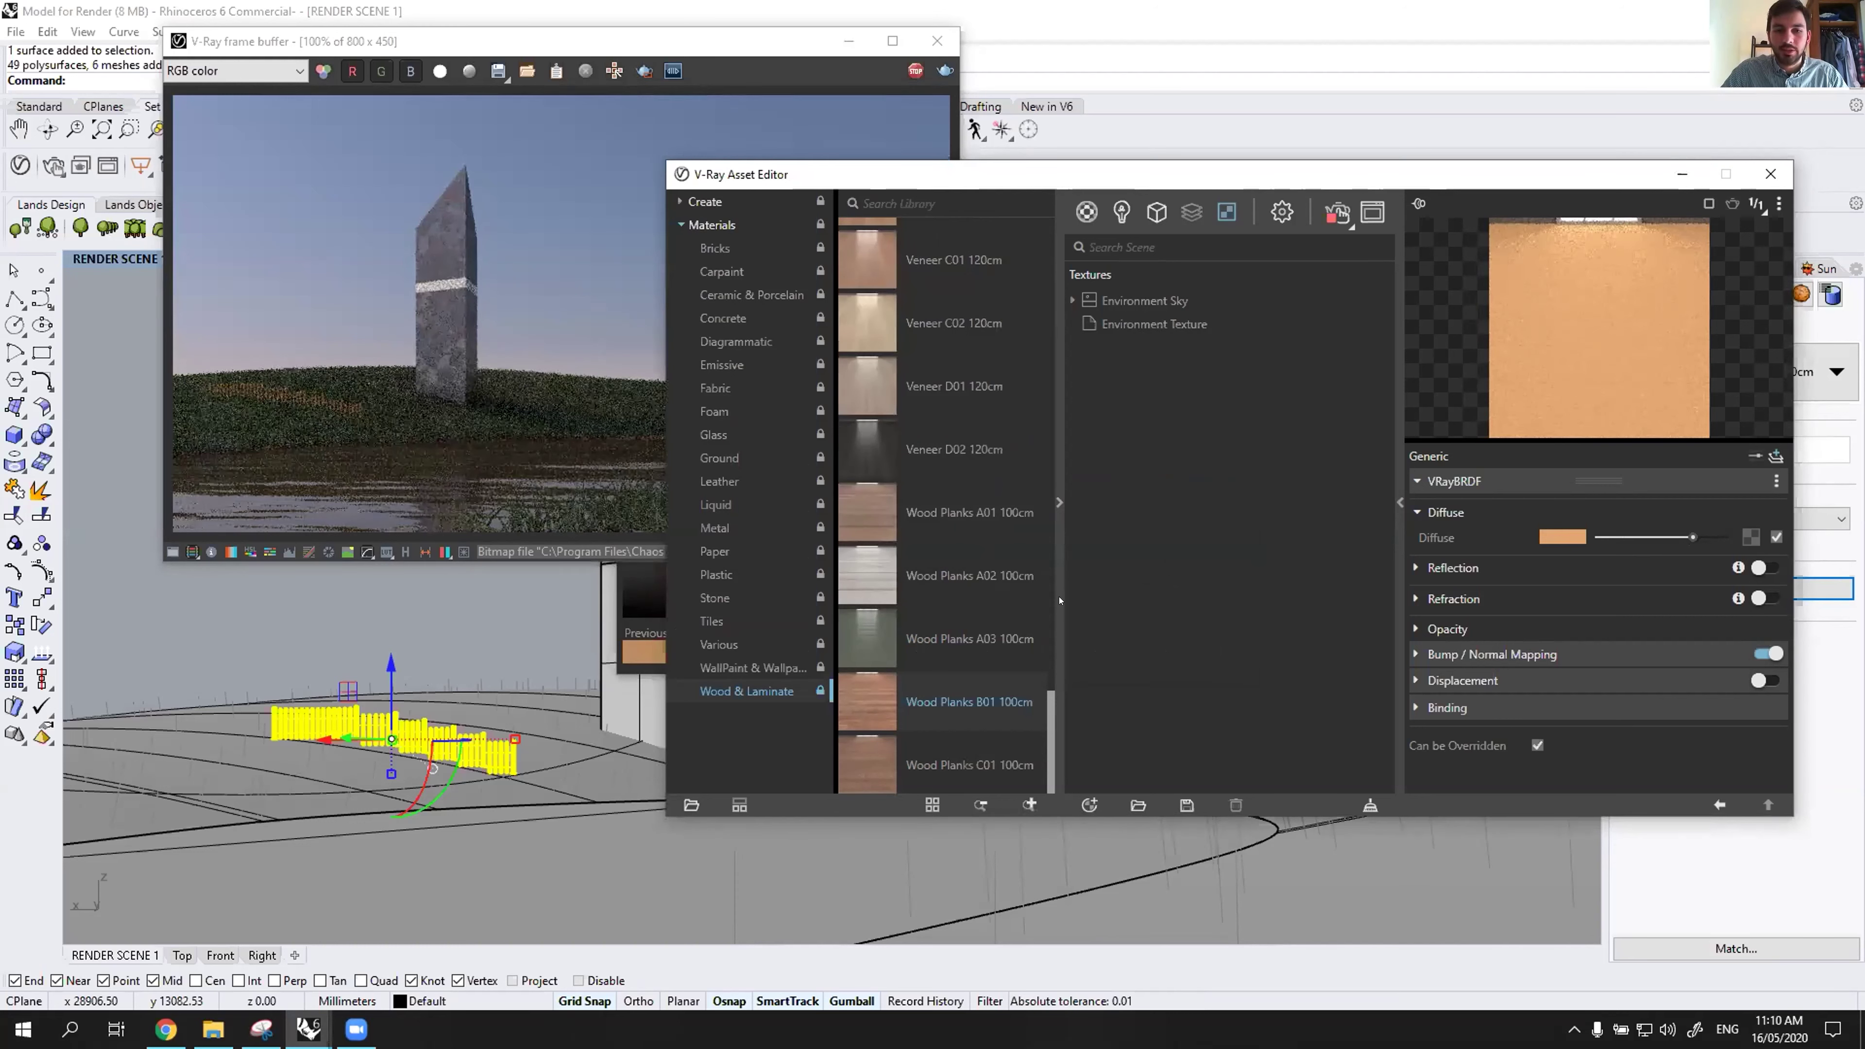
scroll(981, 237, up, 10)
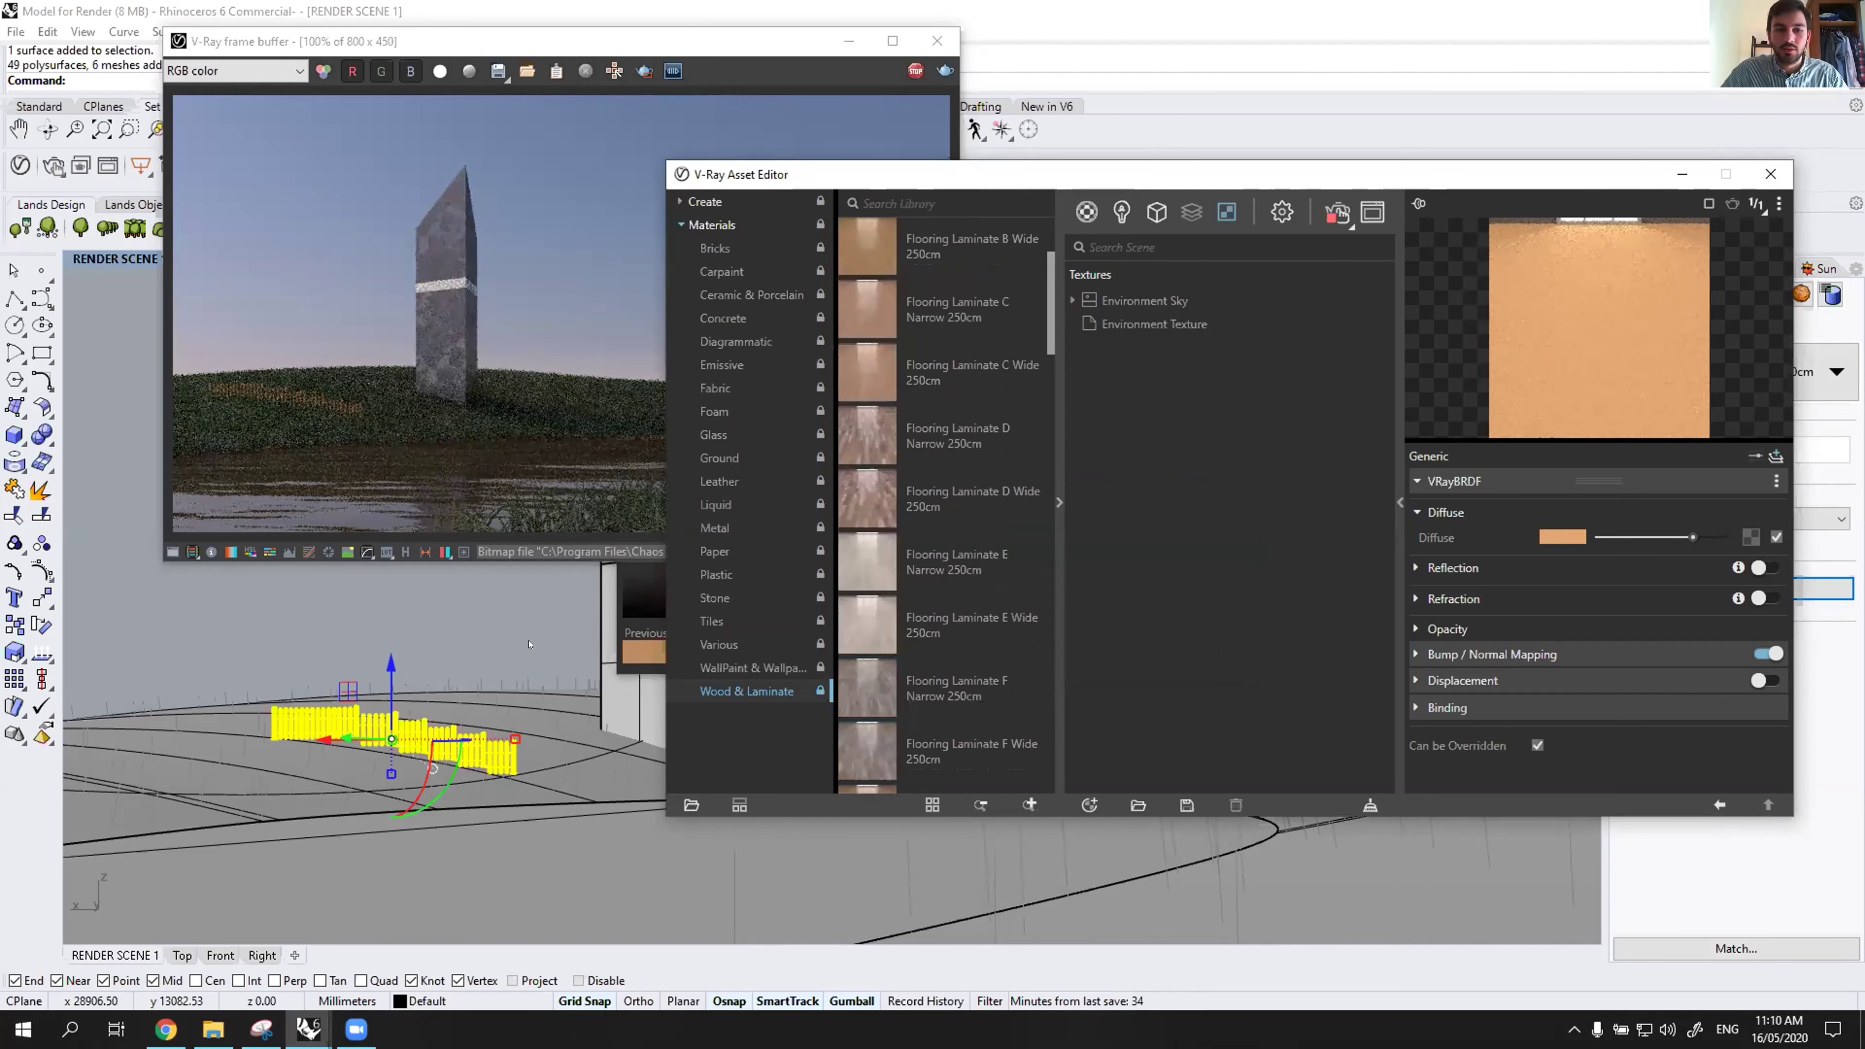
Clear the fence selection, move the render windows out of the way and select the tower's thin middle band polysurface.
key(Escape)
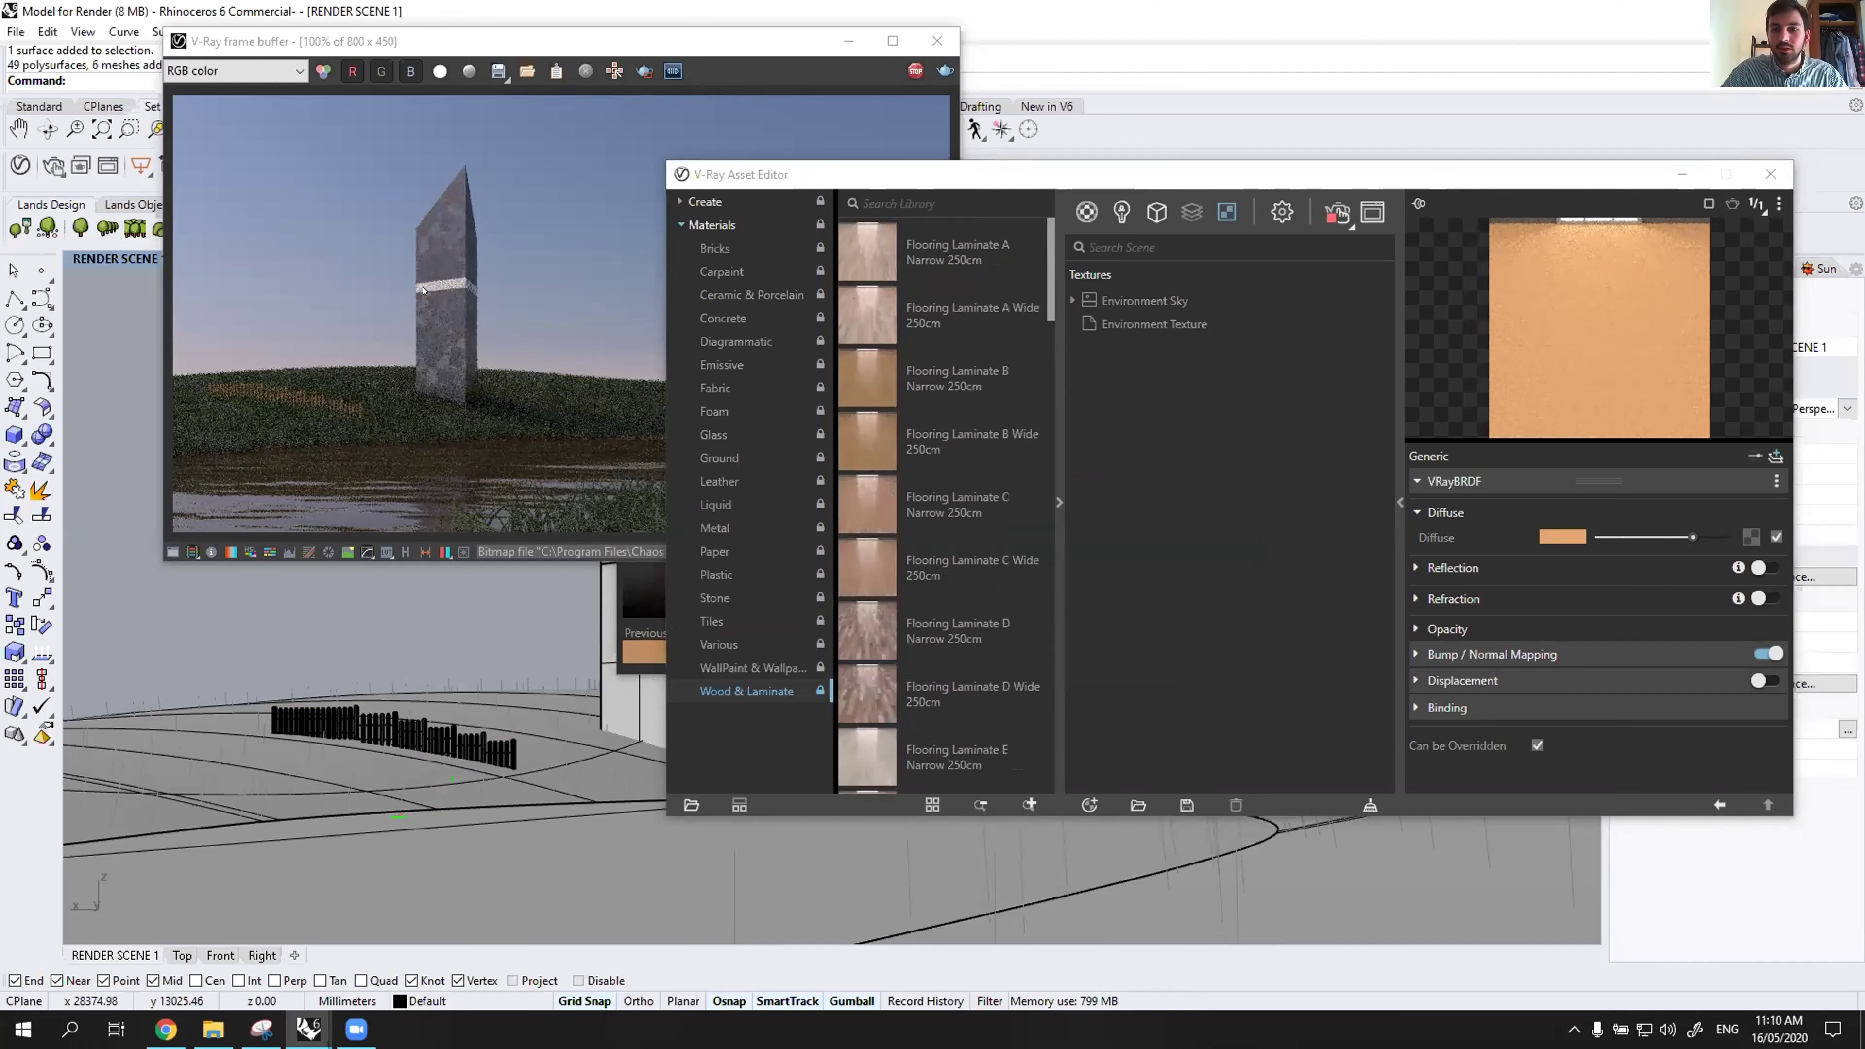
drag(1292, 175, 997, 237)
click(1388, 235)
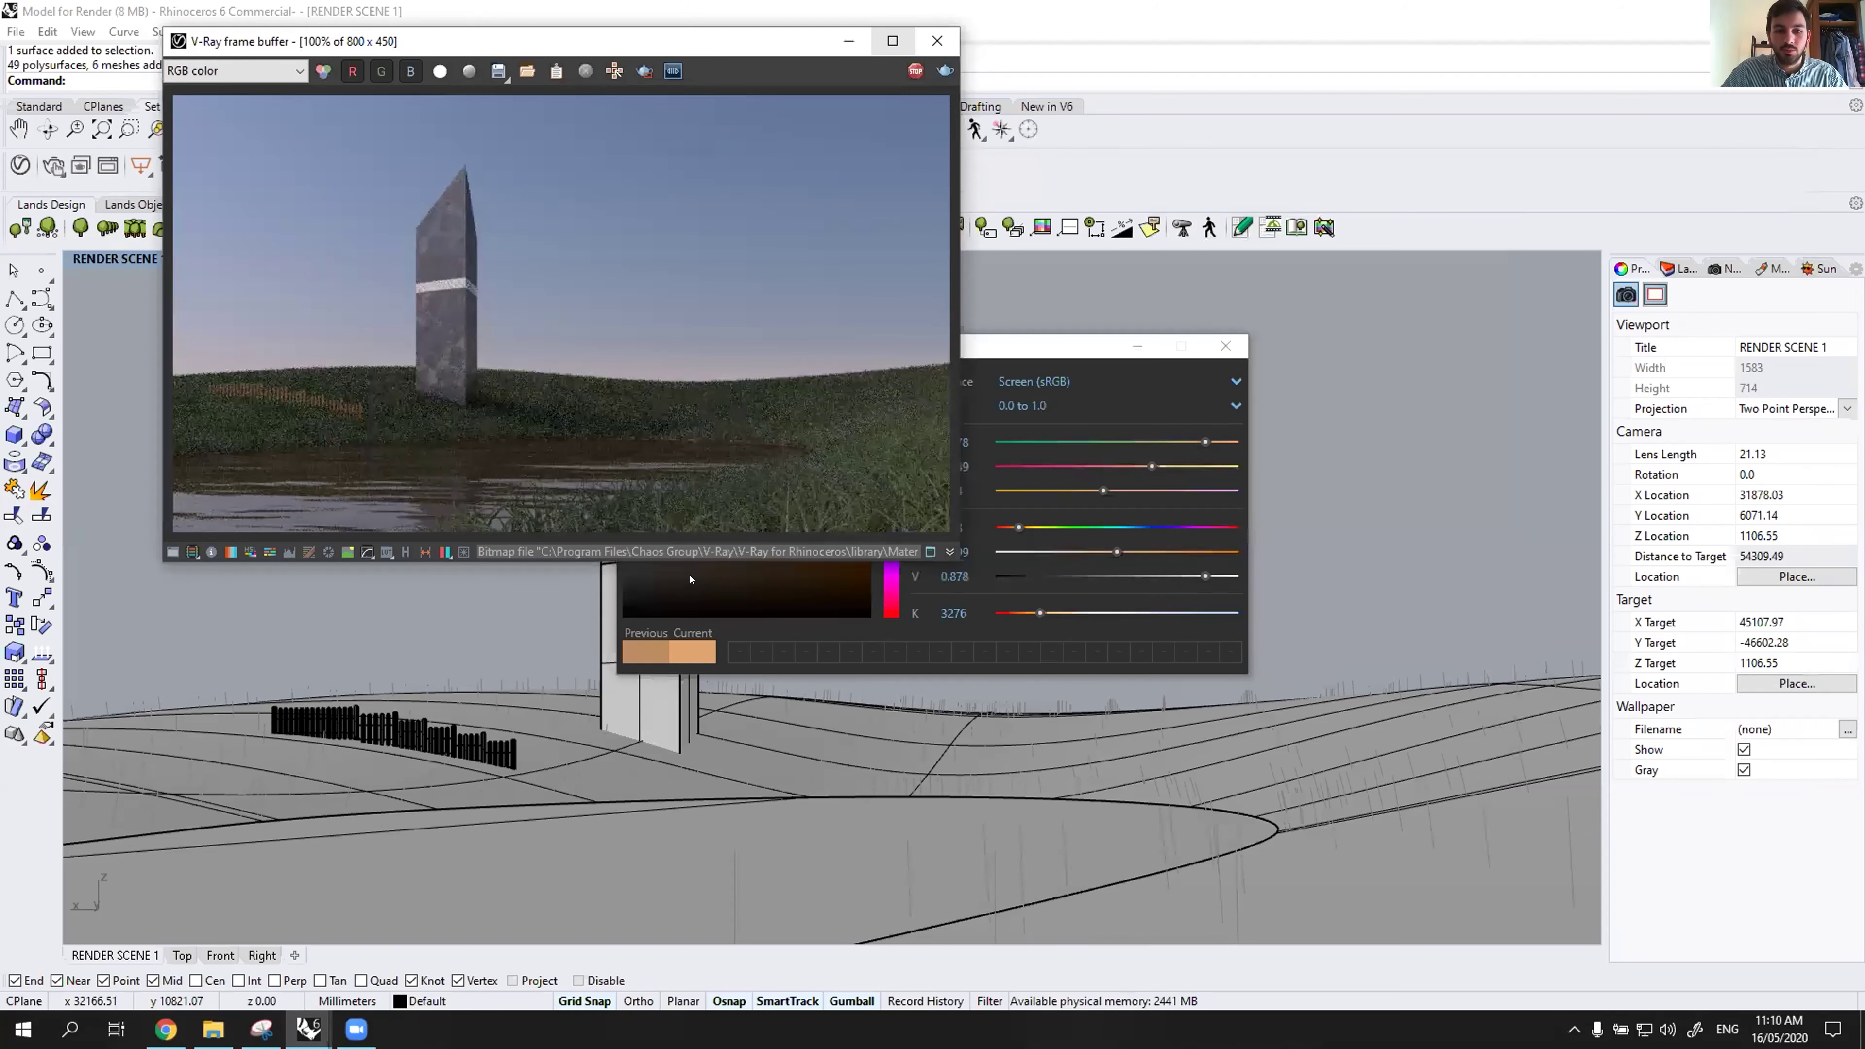
click(685, 561)
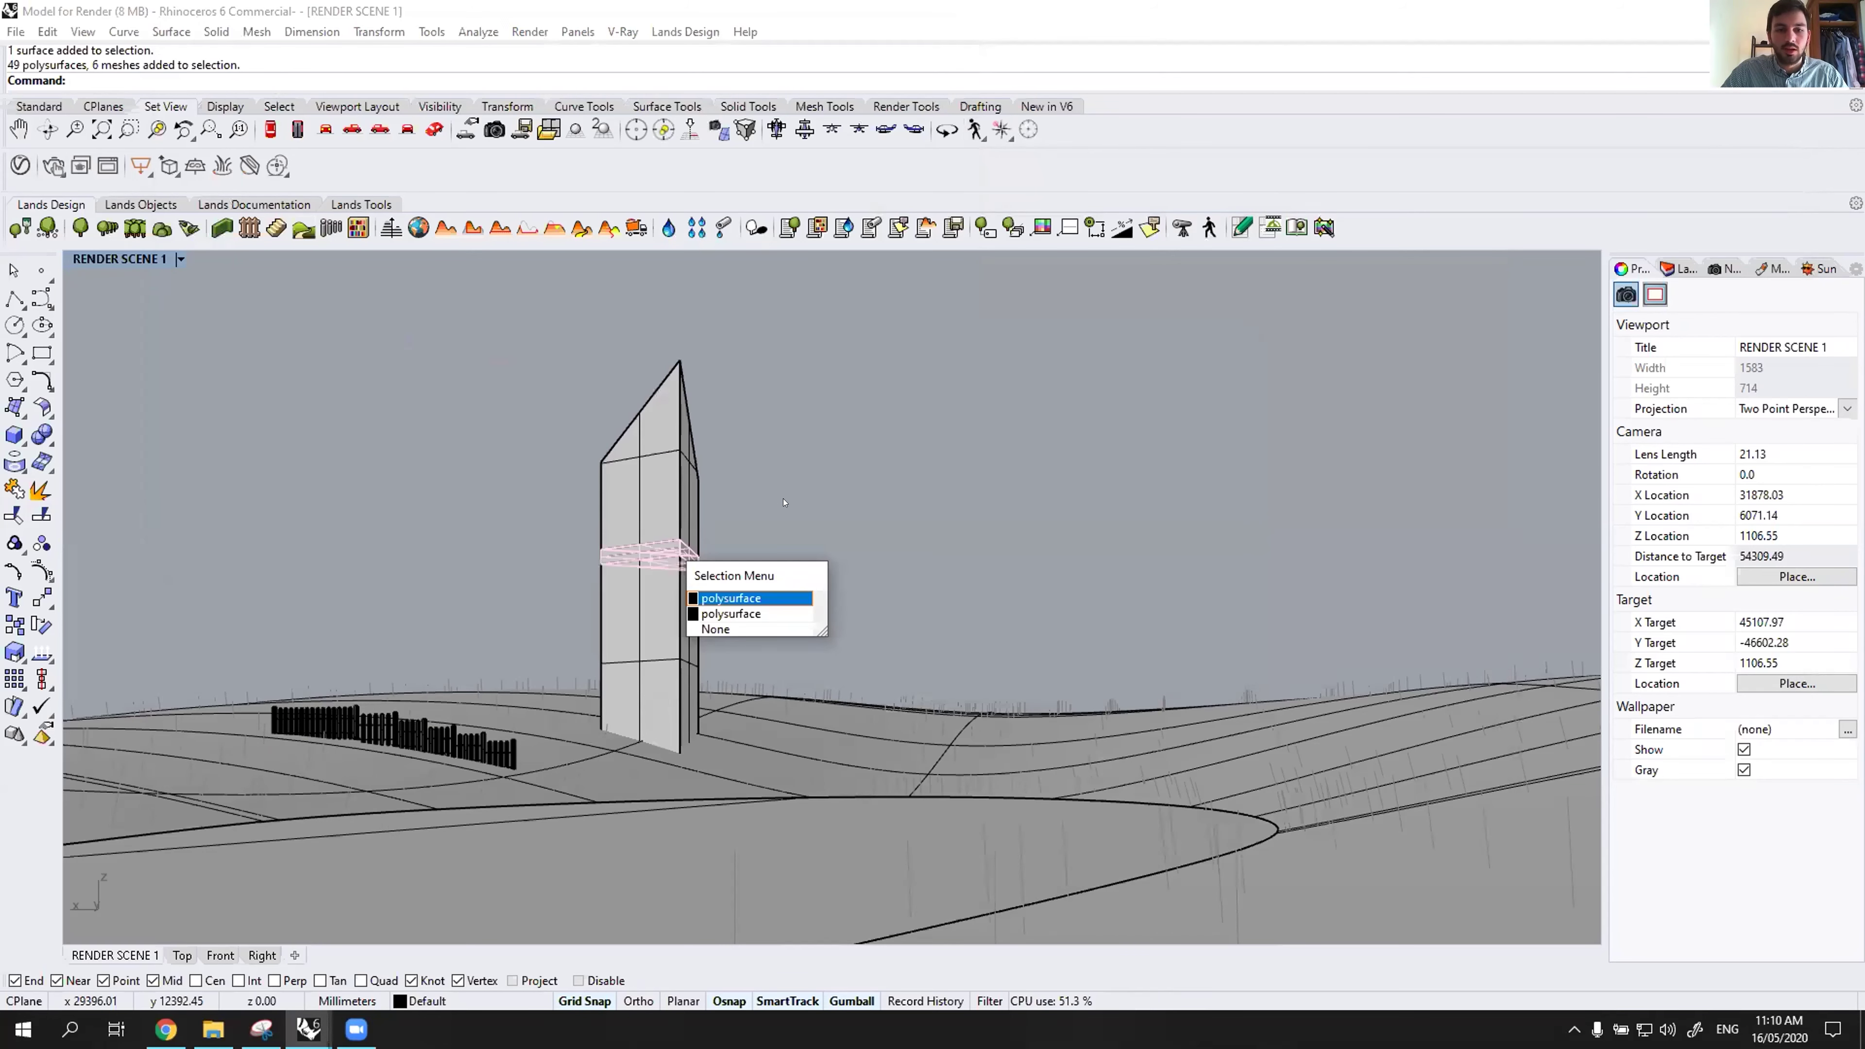
click(689, 613)
click(723, 598)
click(733, 598)
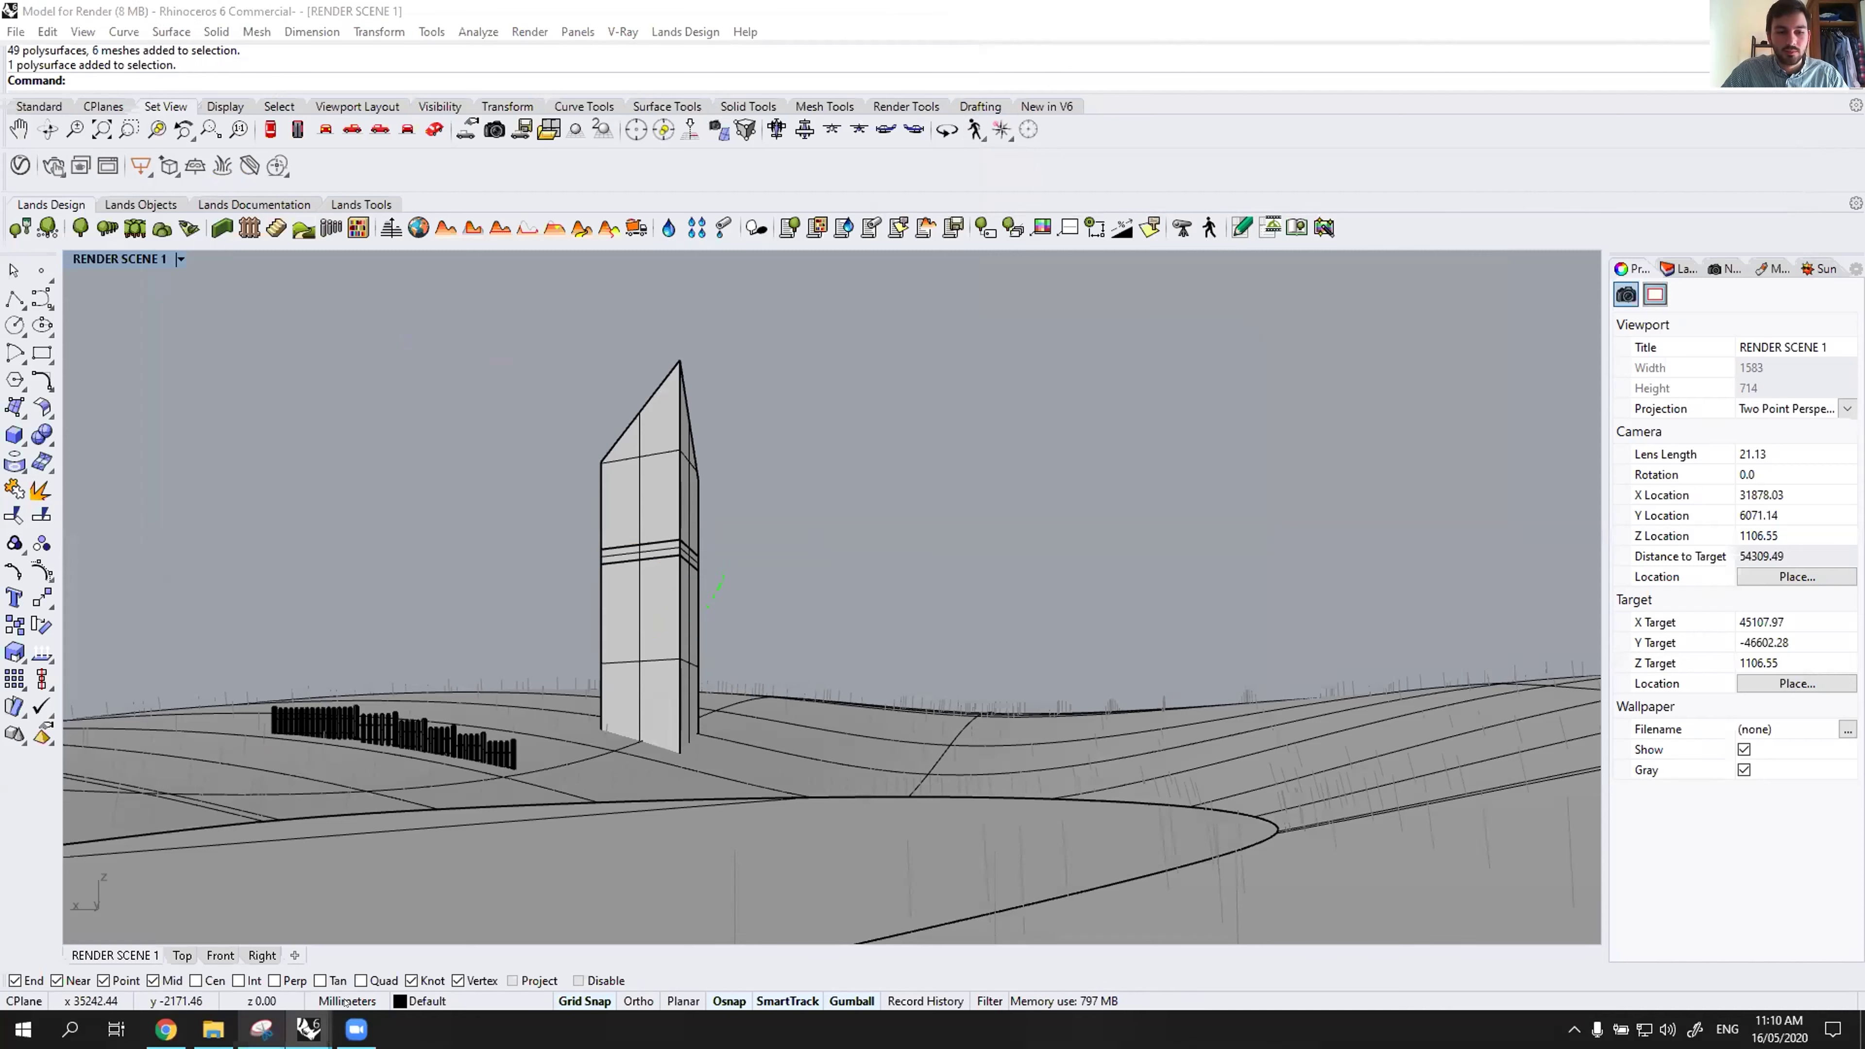
Add a Mesh Light from the V-Ray asset library to the scene's lights.
mouse_move(308, 1029)
click(508, 948)
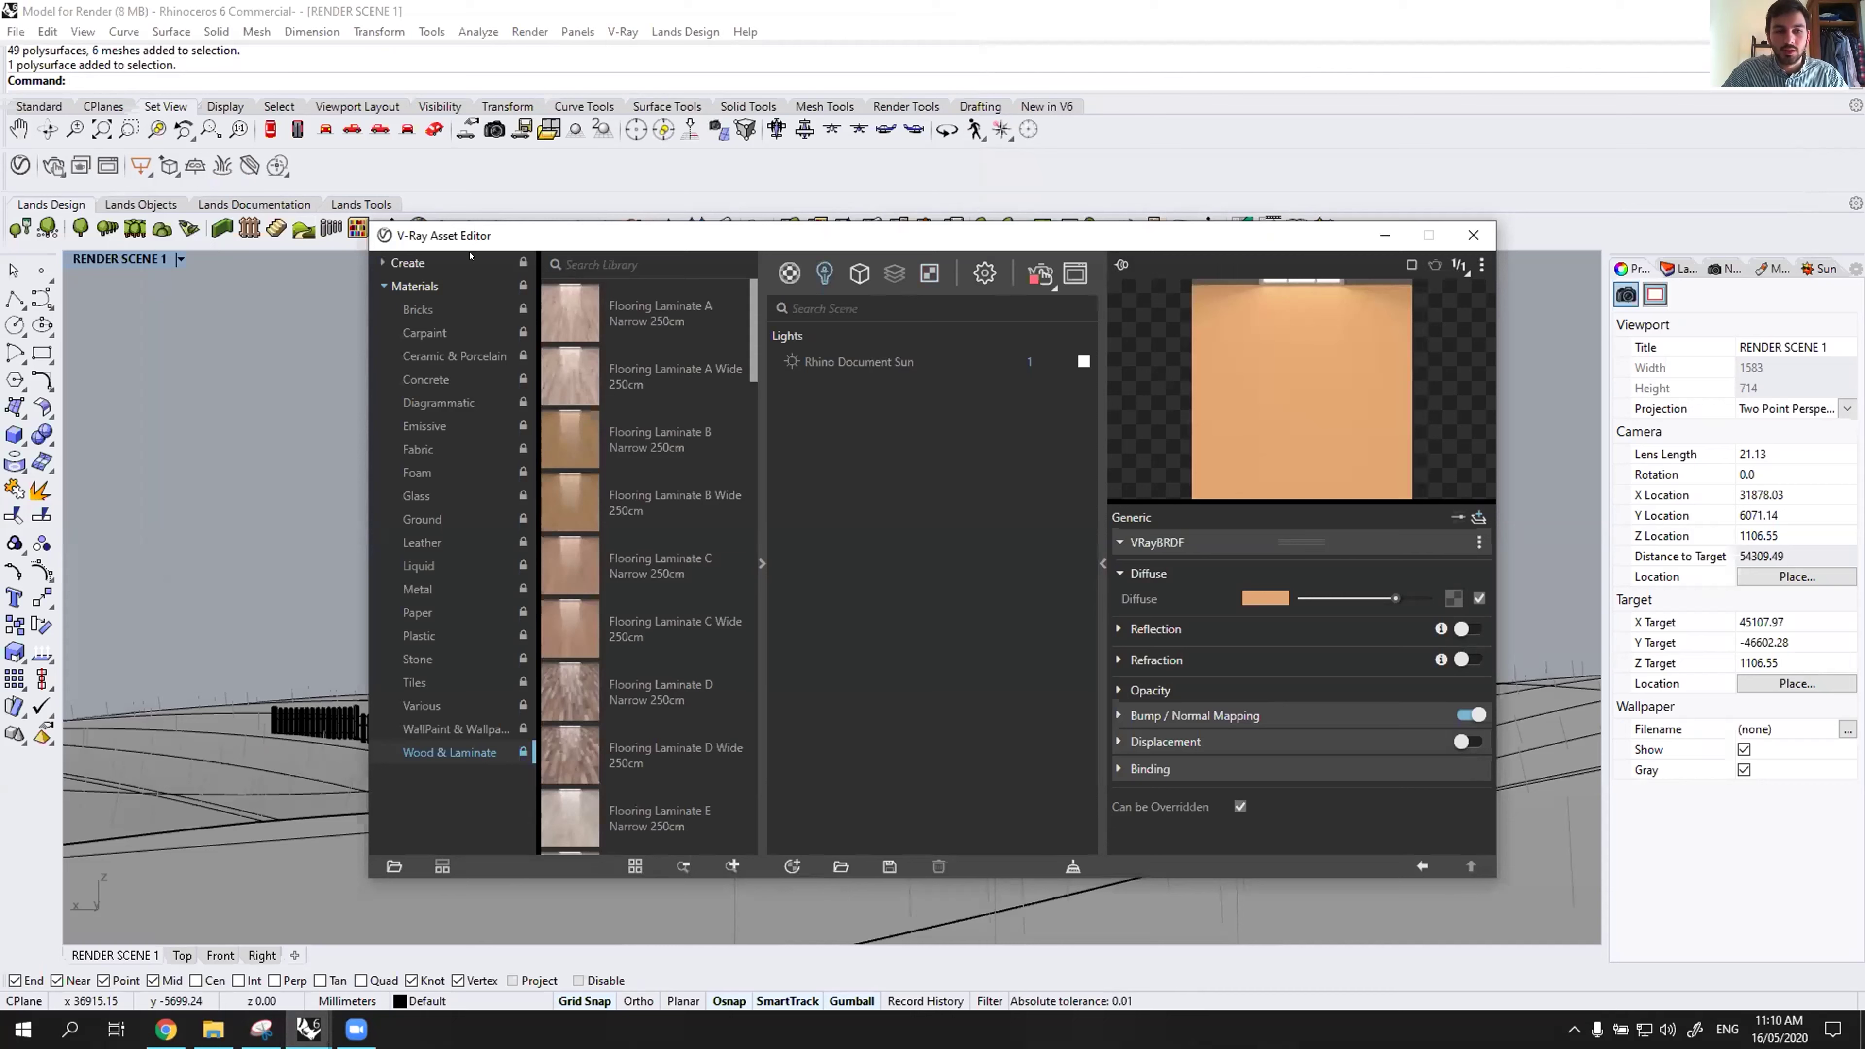
click(381, 264)
click(409, 301)
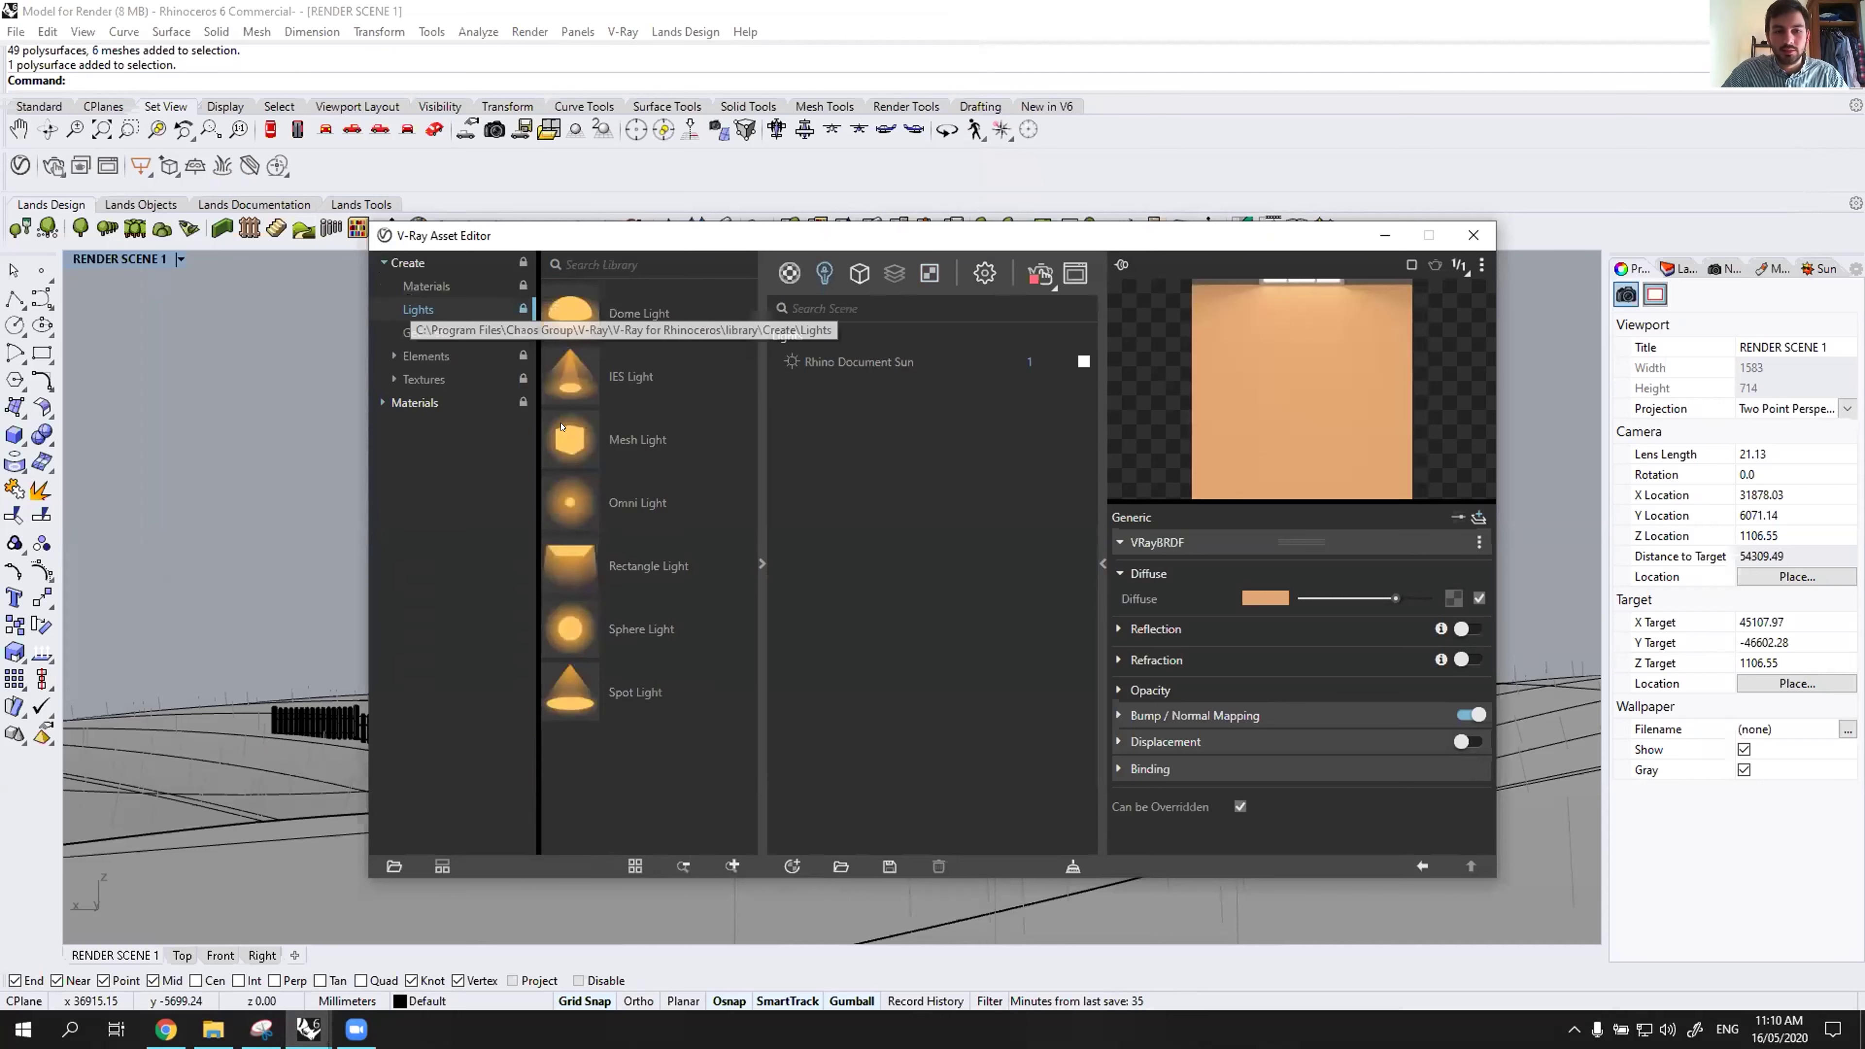
drag(564, 440, 918, 426)
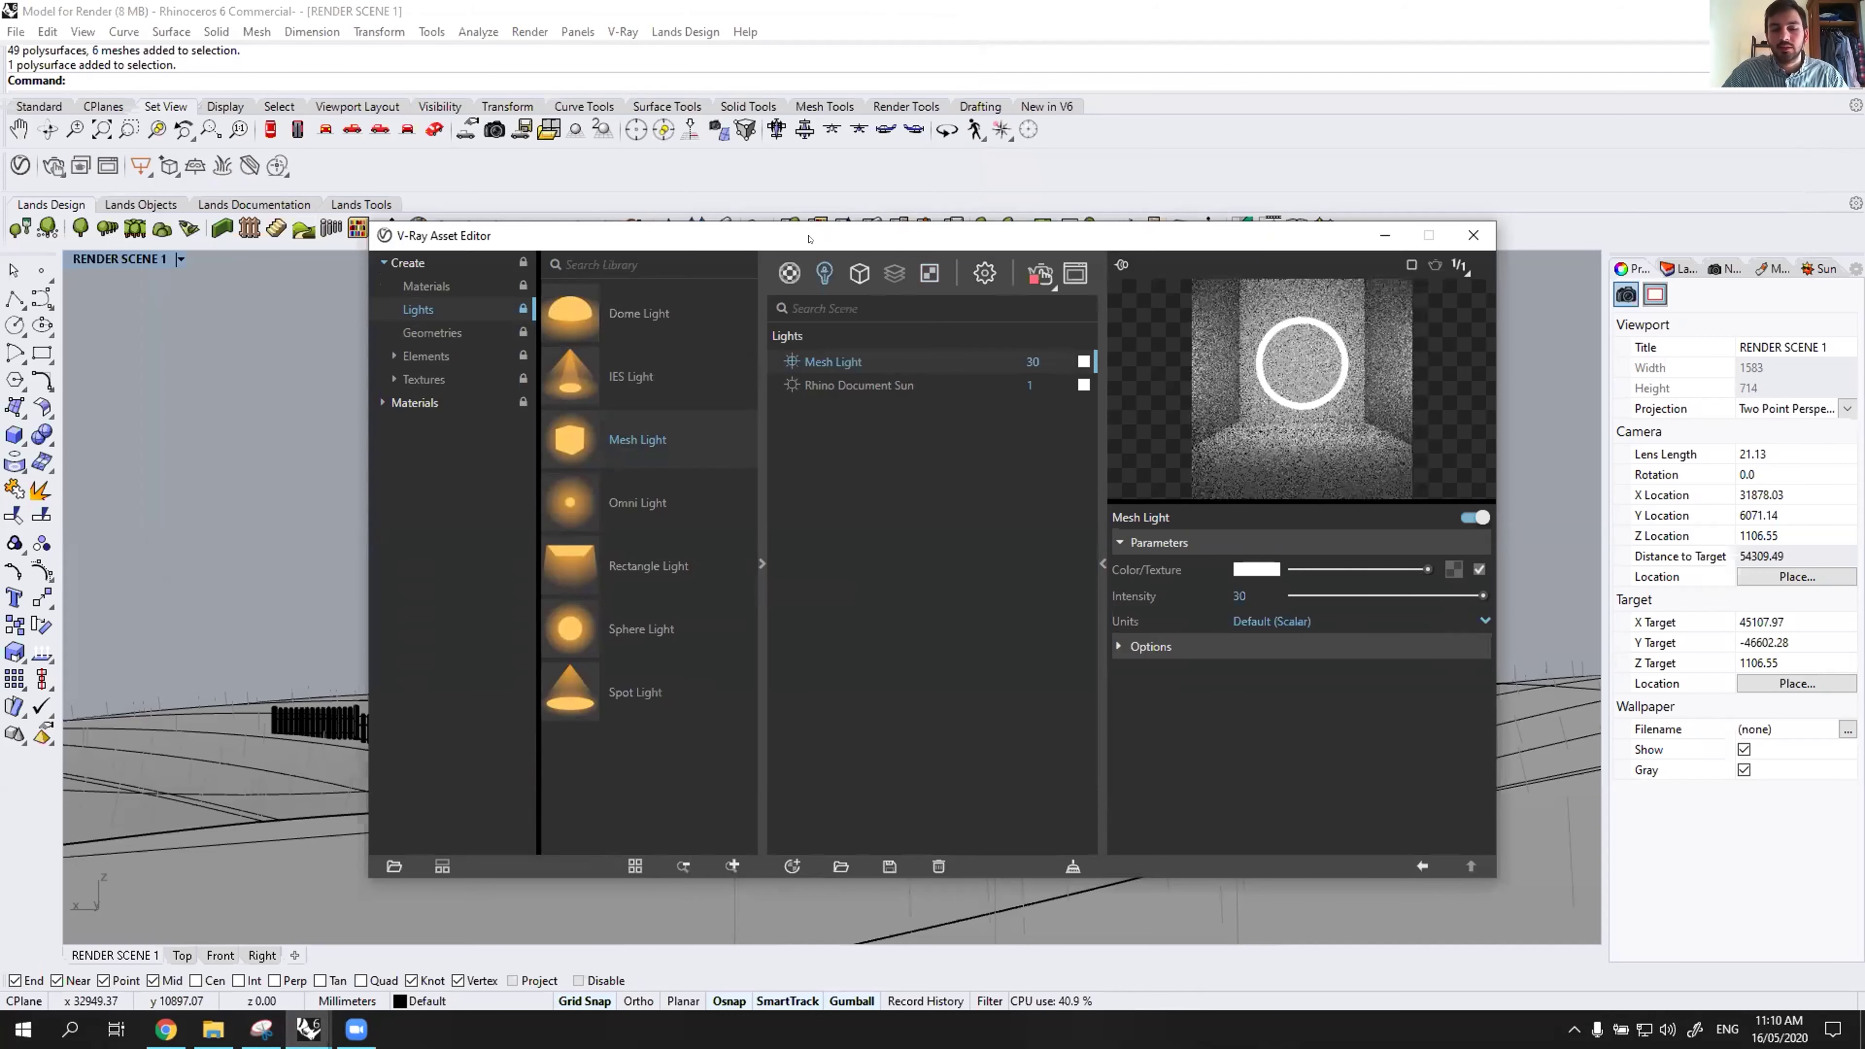
Select the tower's thin middle band and assign the Mesh Light to it in its V-Ray object properties.
drag(720, 236, 1147, 212)
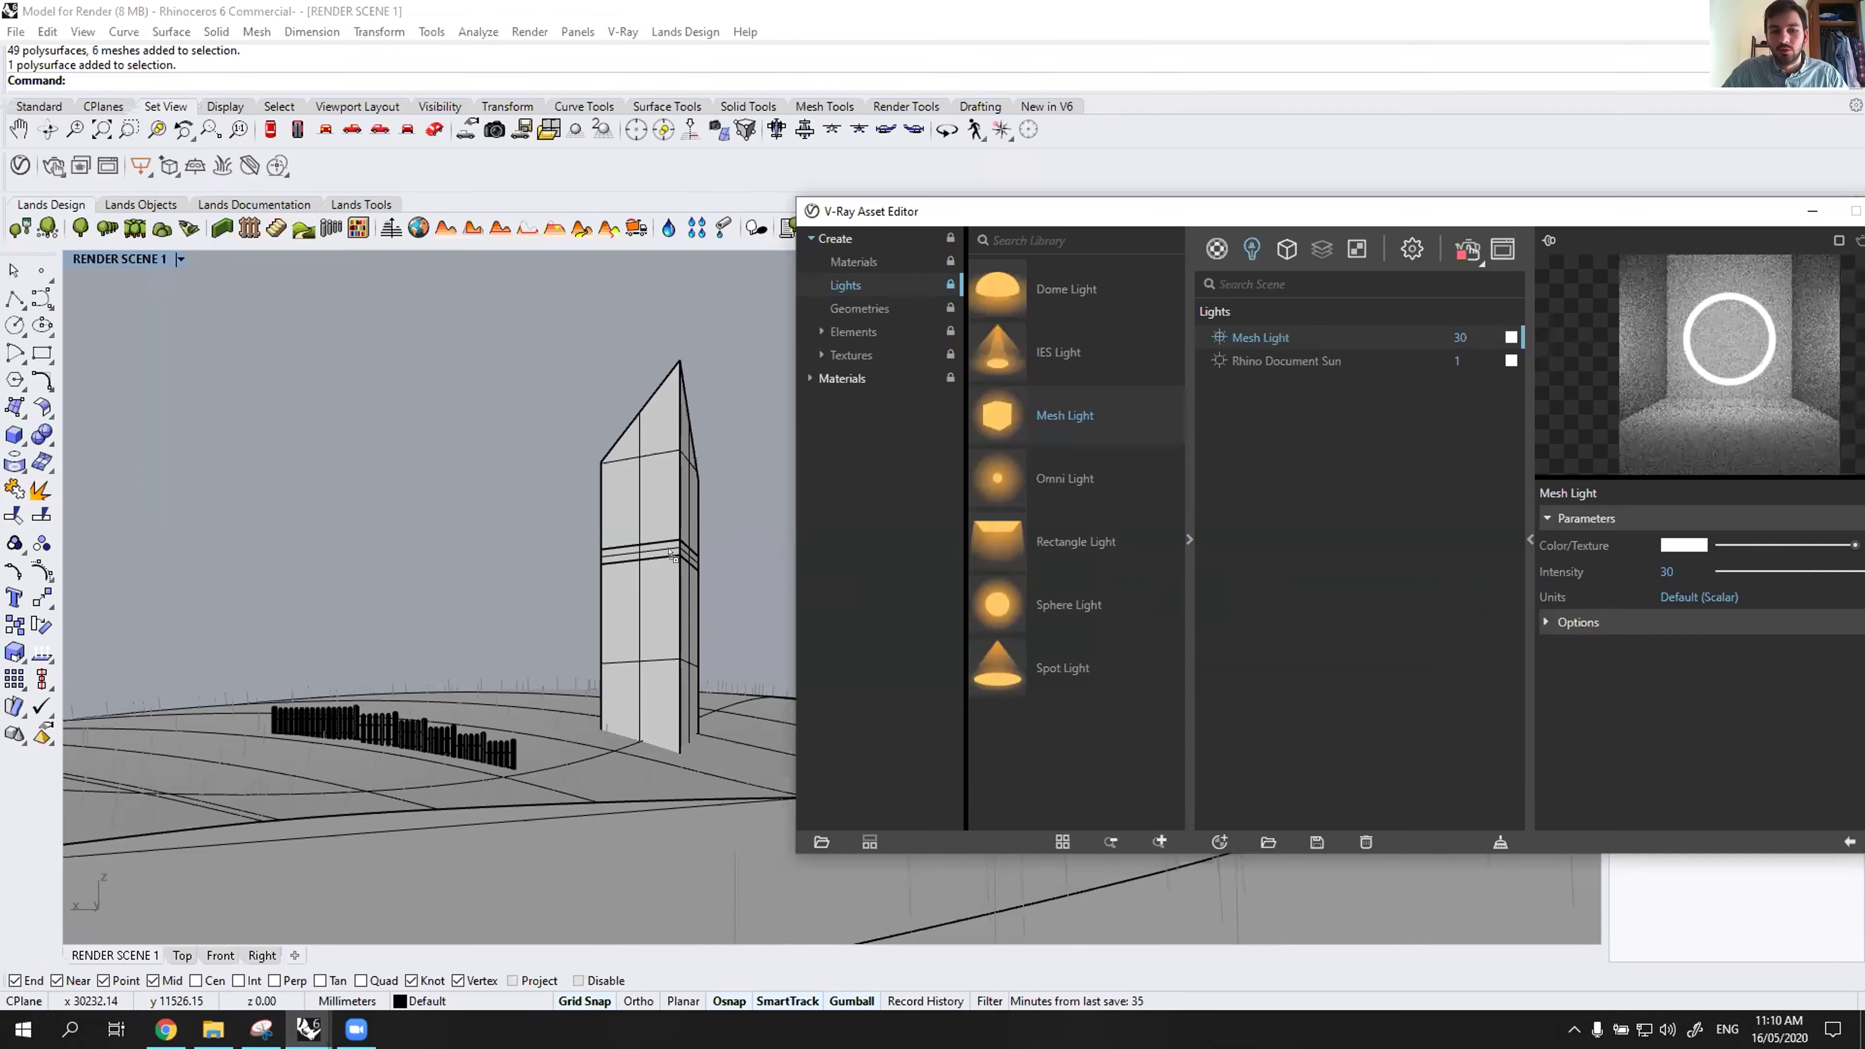
click(679, 558)
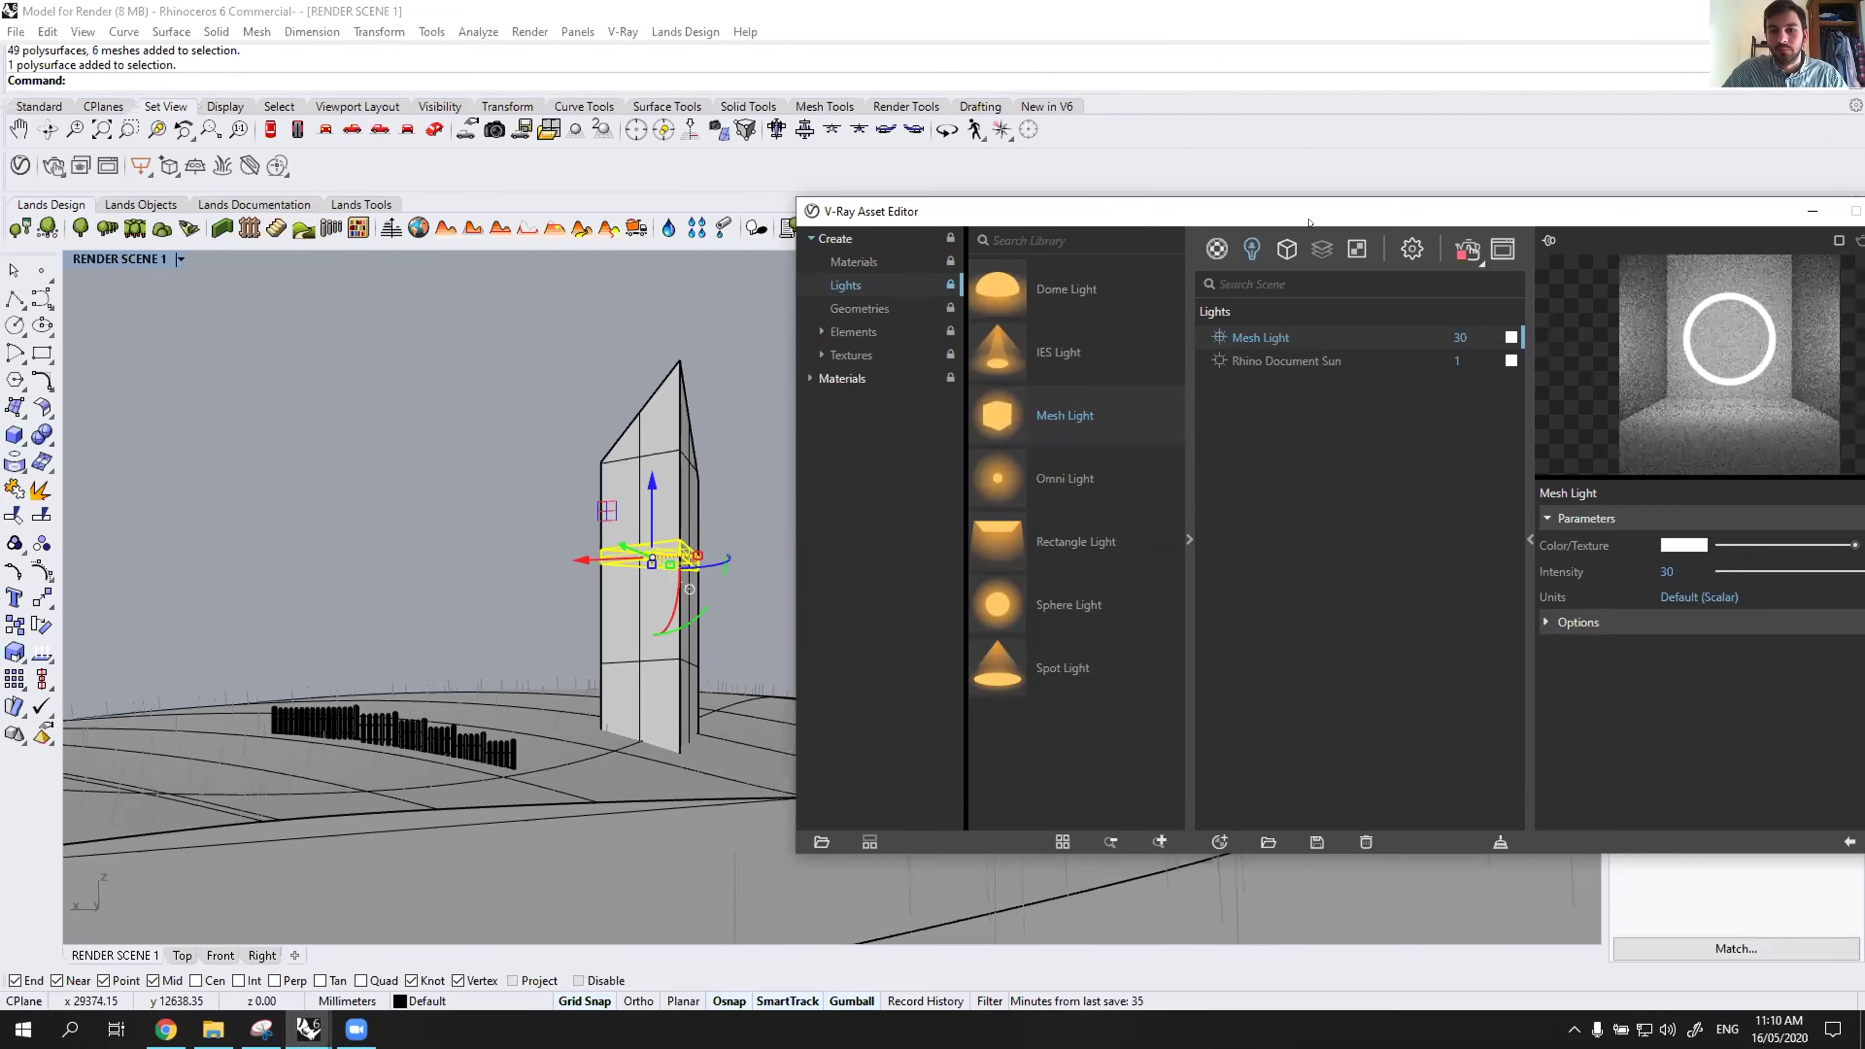
drag(1686, 212, 1006, 268)
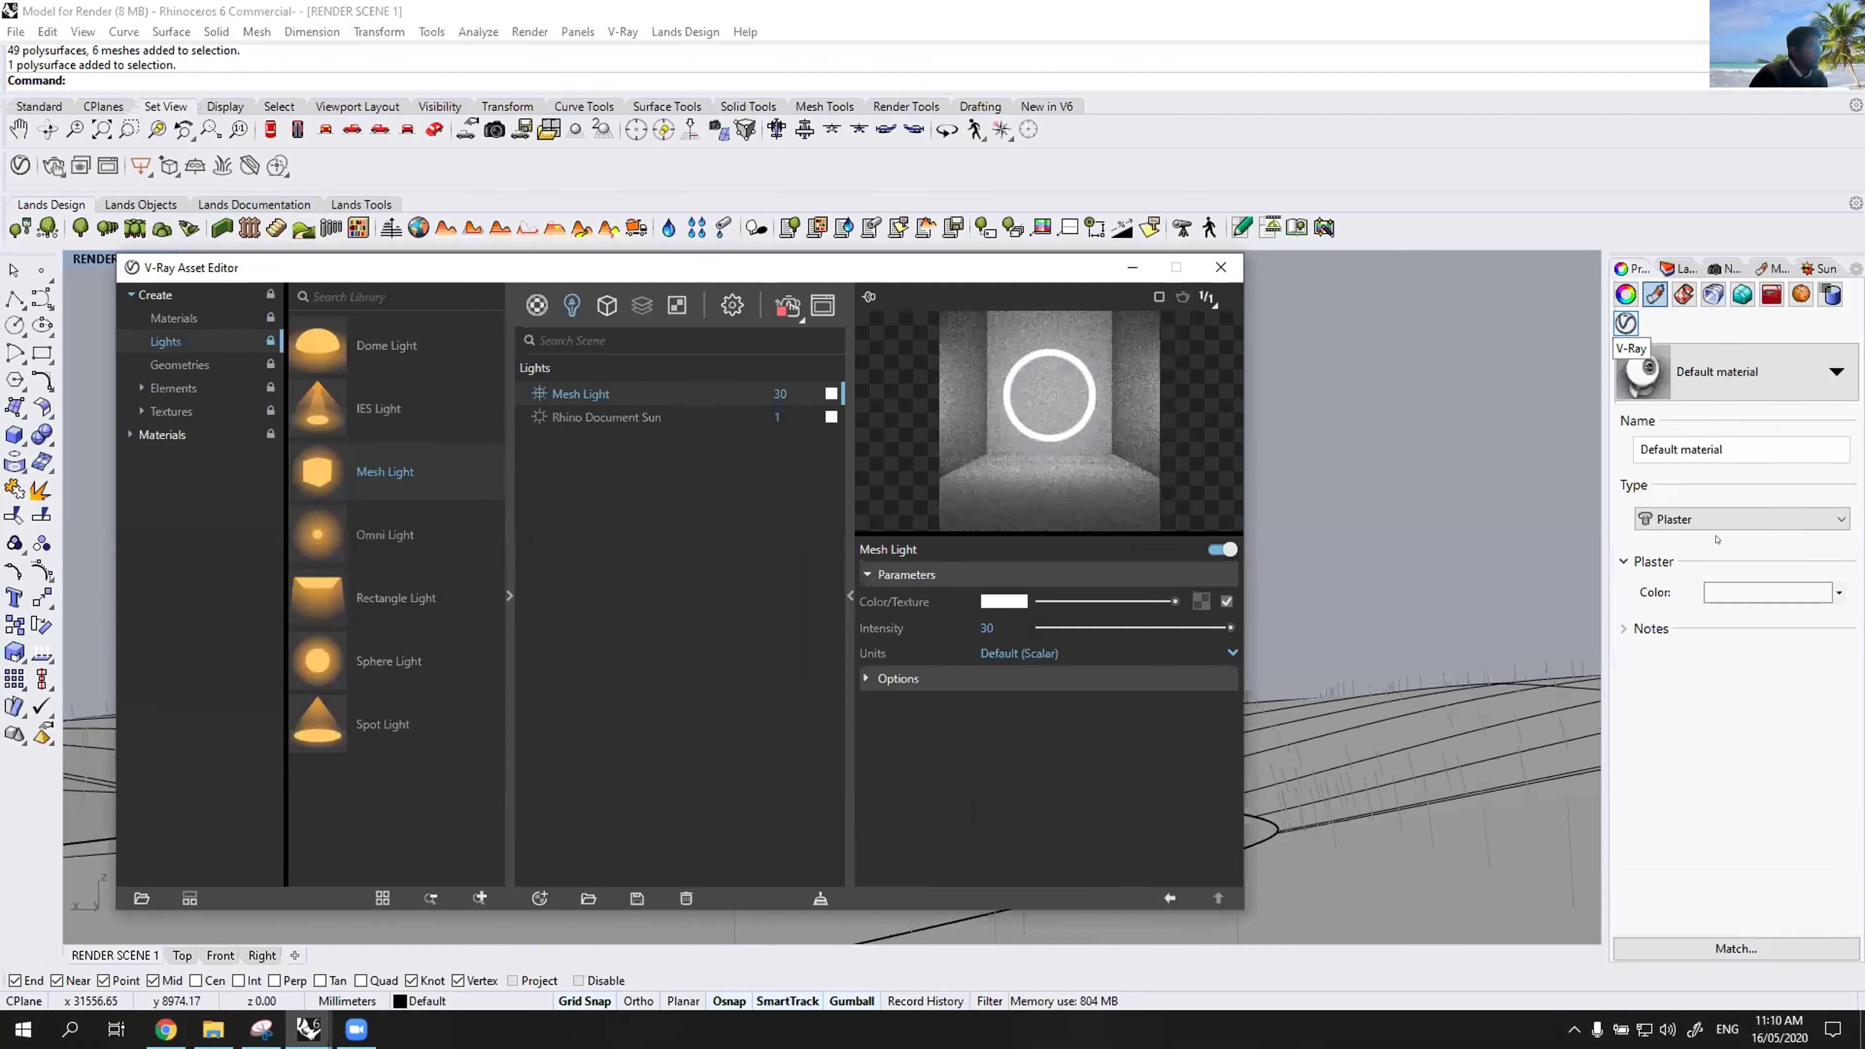
click(1105, 254)
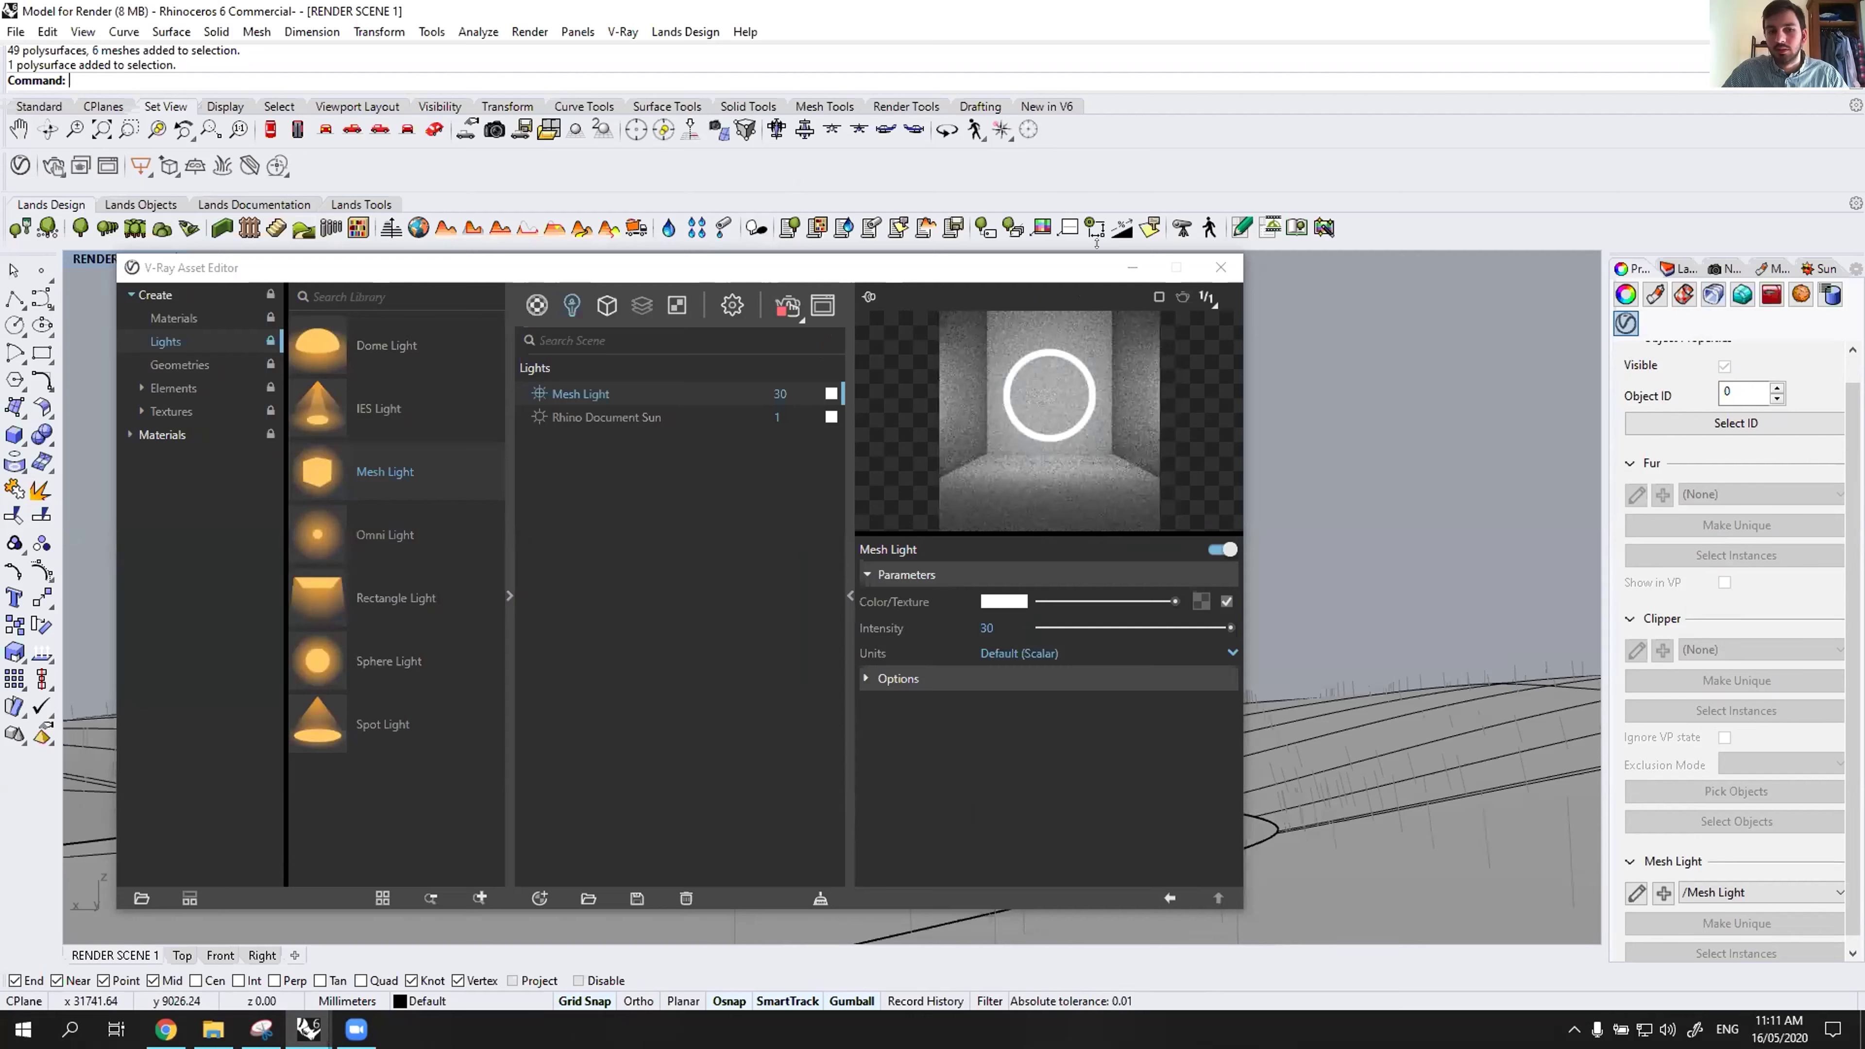
Examine the asset types available for creating materials, lights, geometries and render elements, and collapse the asset library.
click(572, 304)
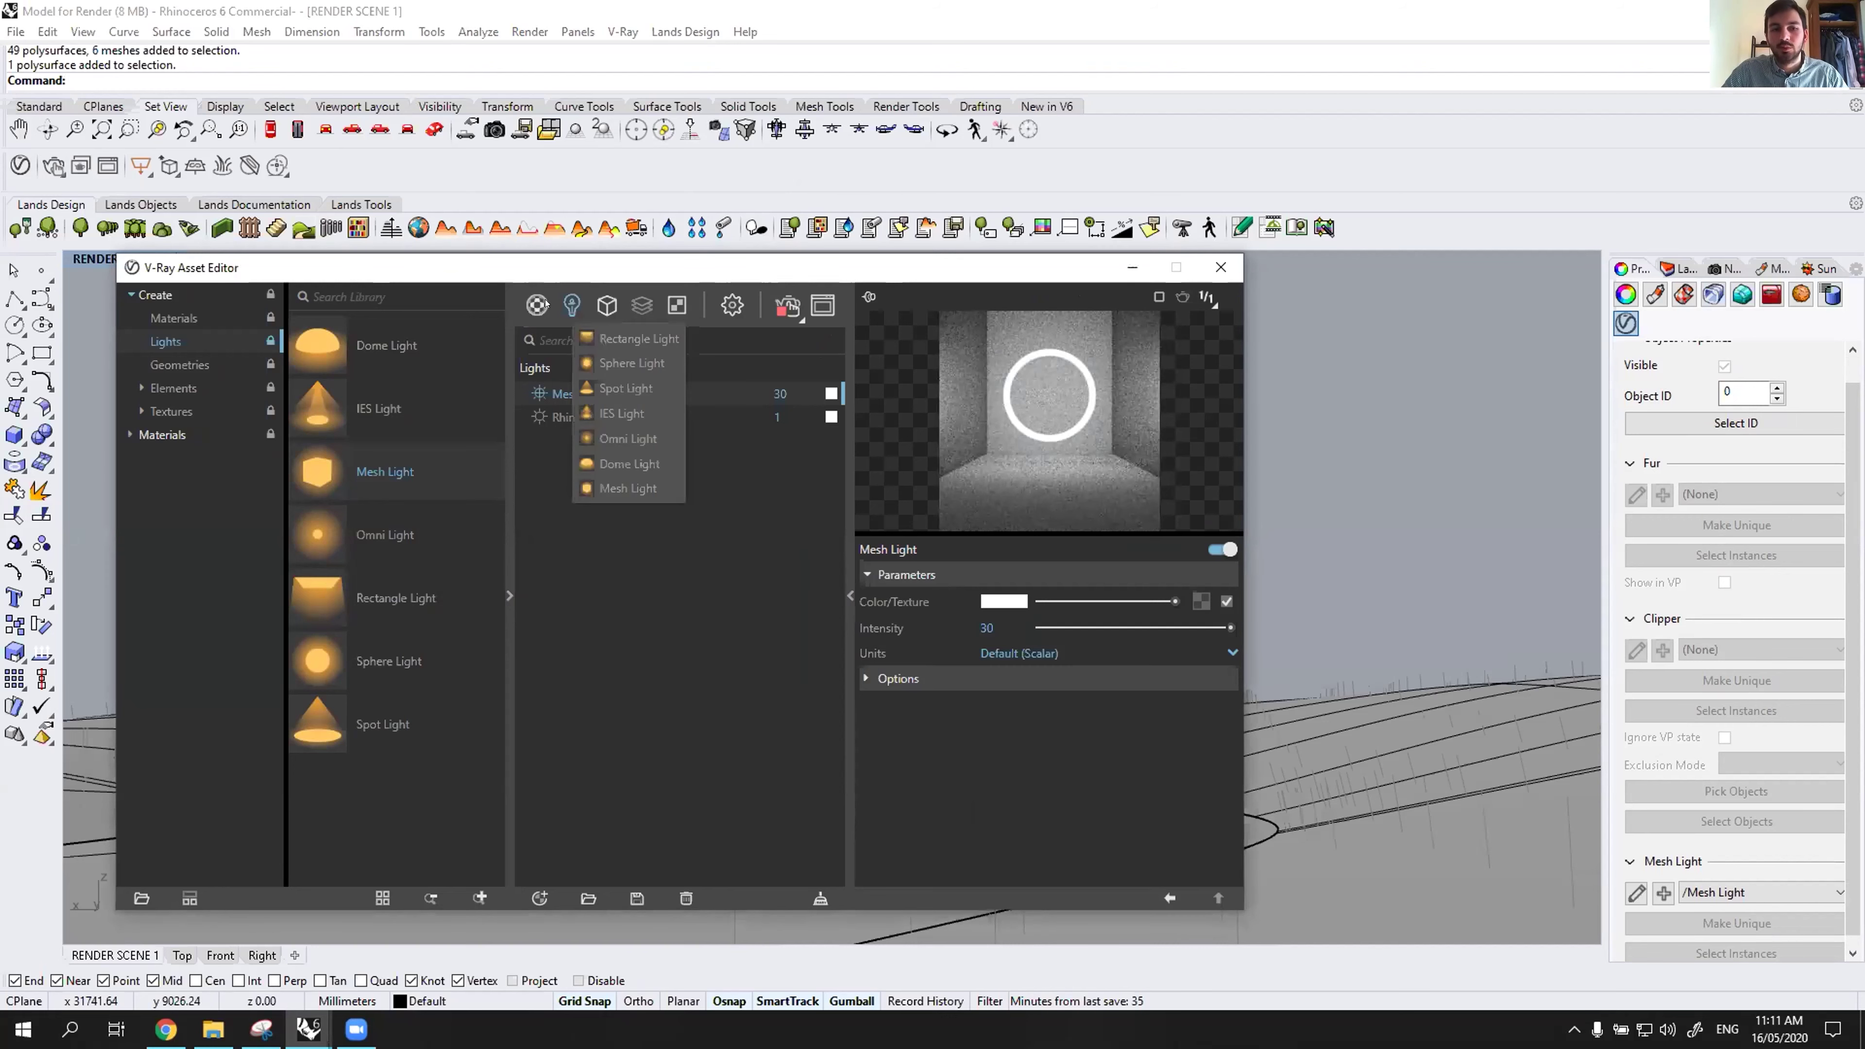
click(543, 304)
click(577, 304)
click(605, 304)
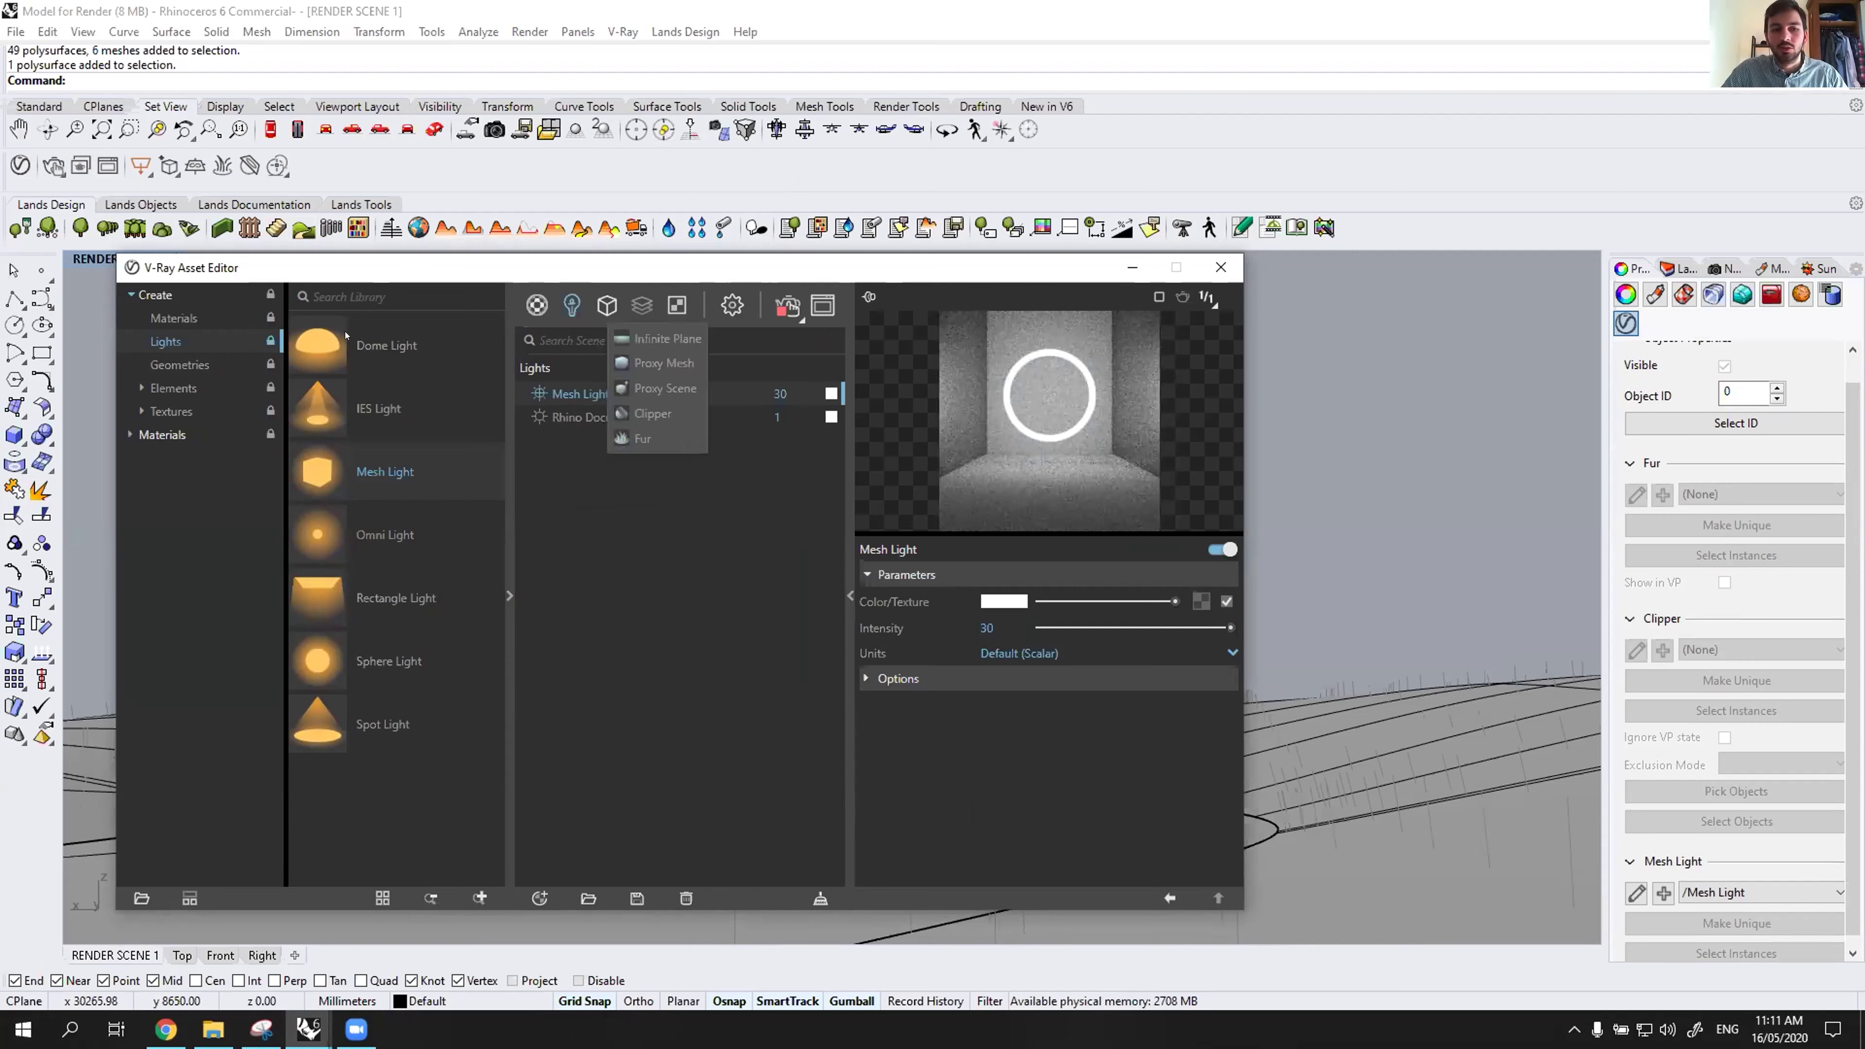
click(374, 539)
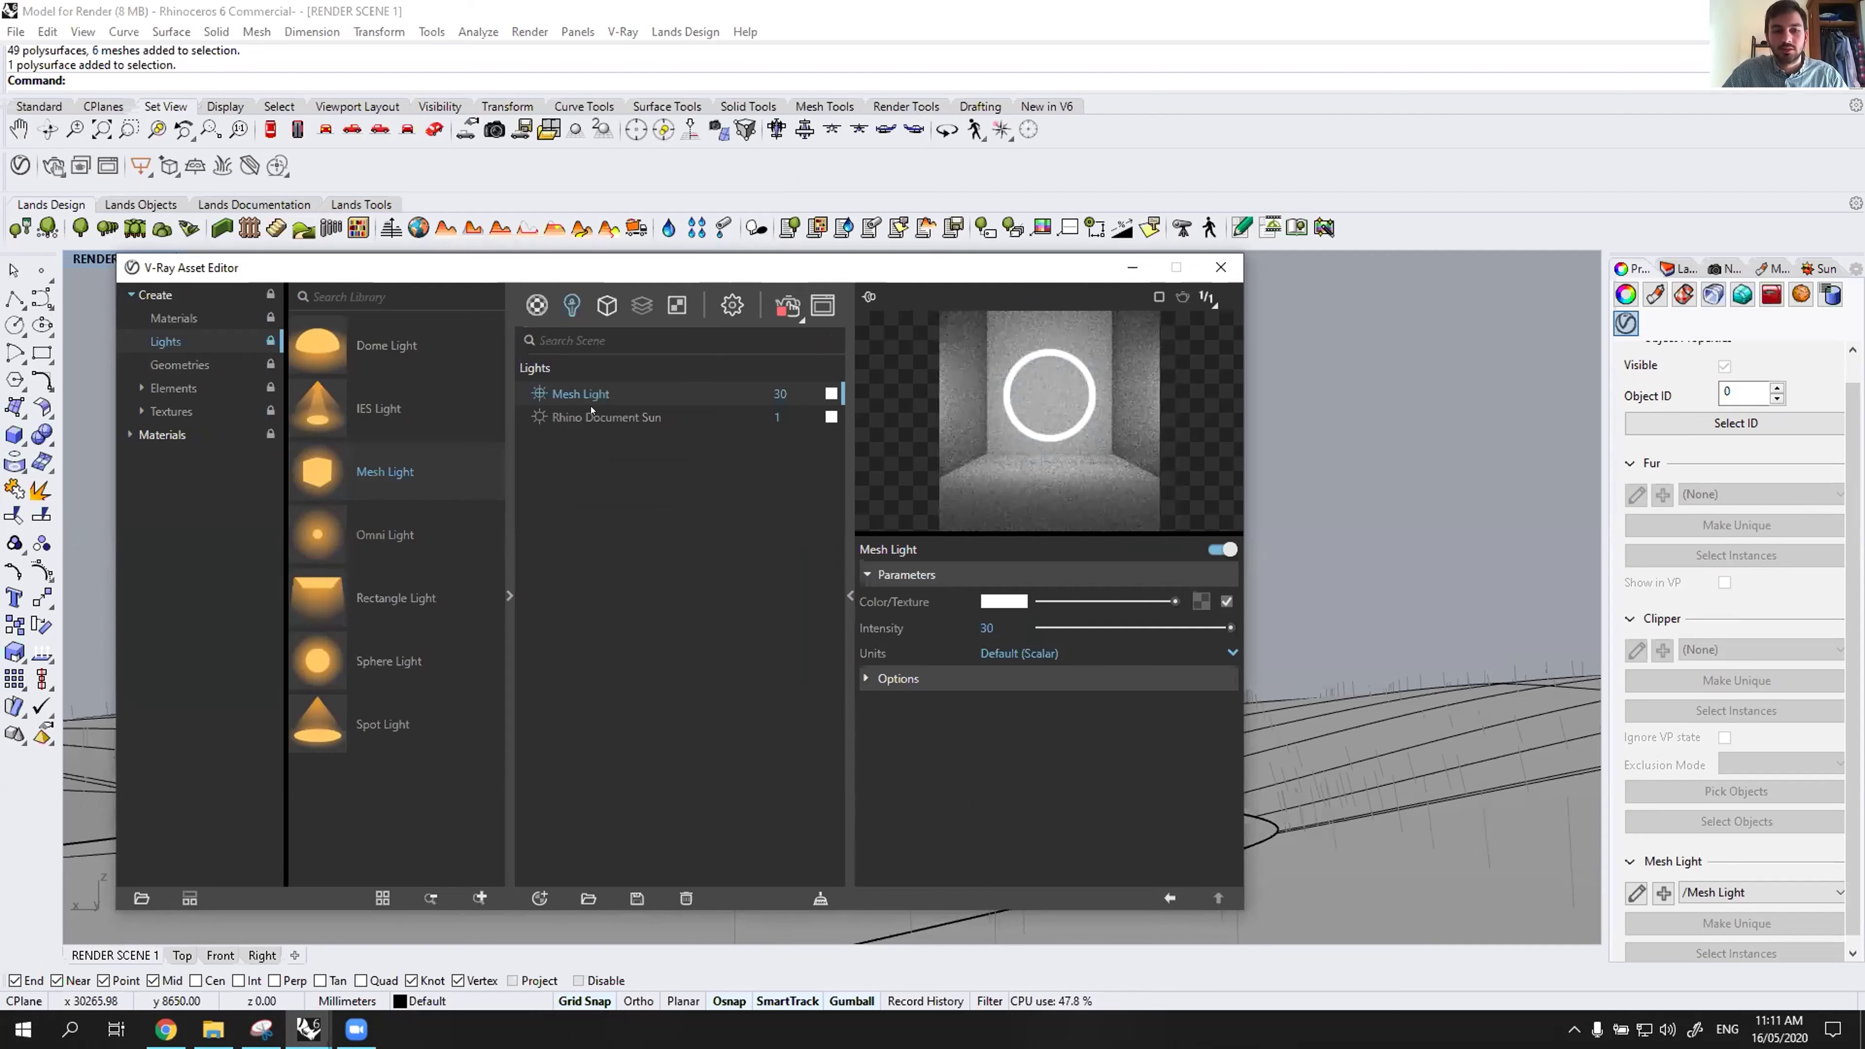
click(568, 303)
right_click(571, 304)
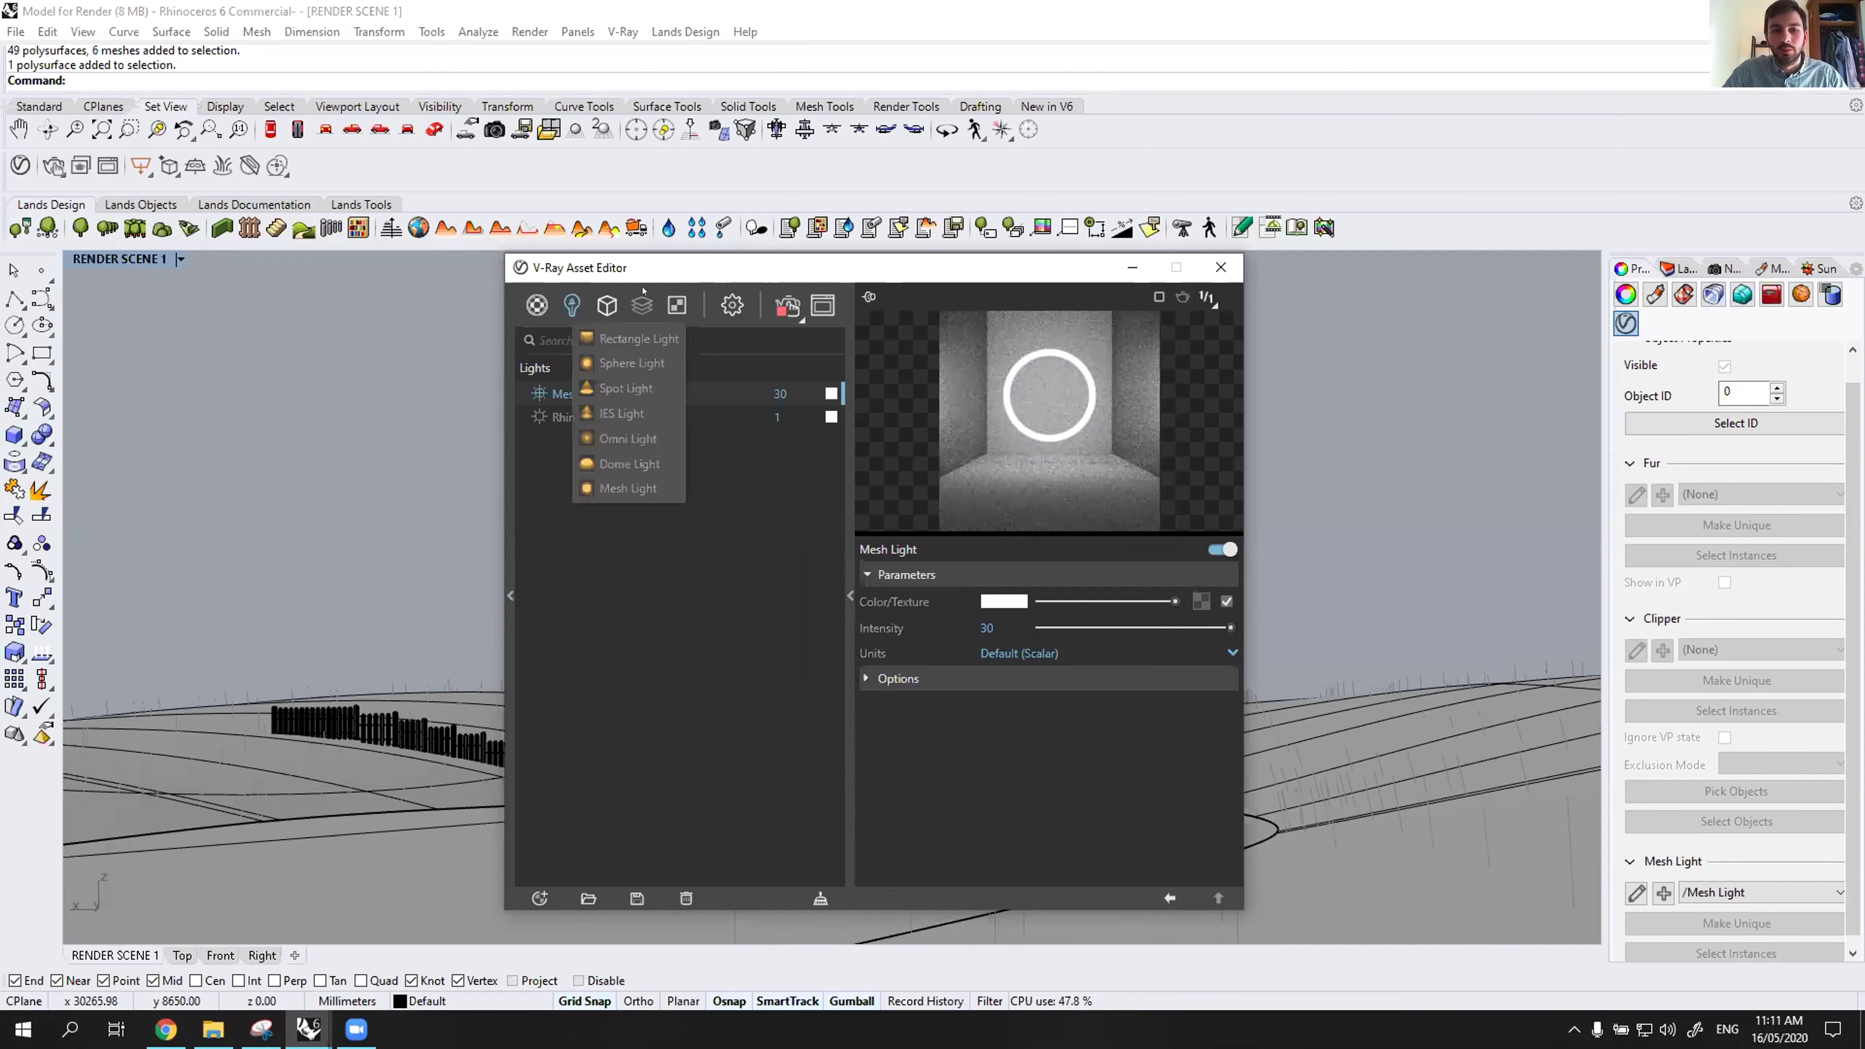
mouse_move(640, 301)
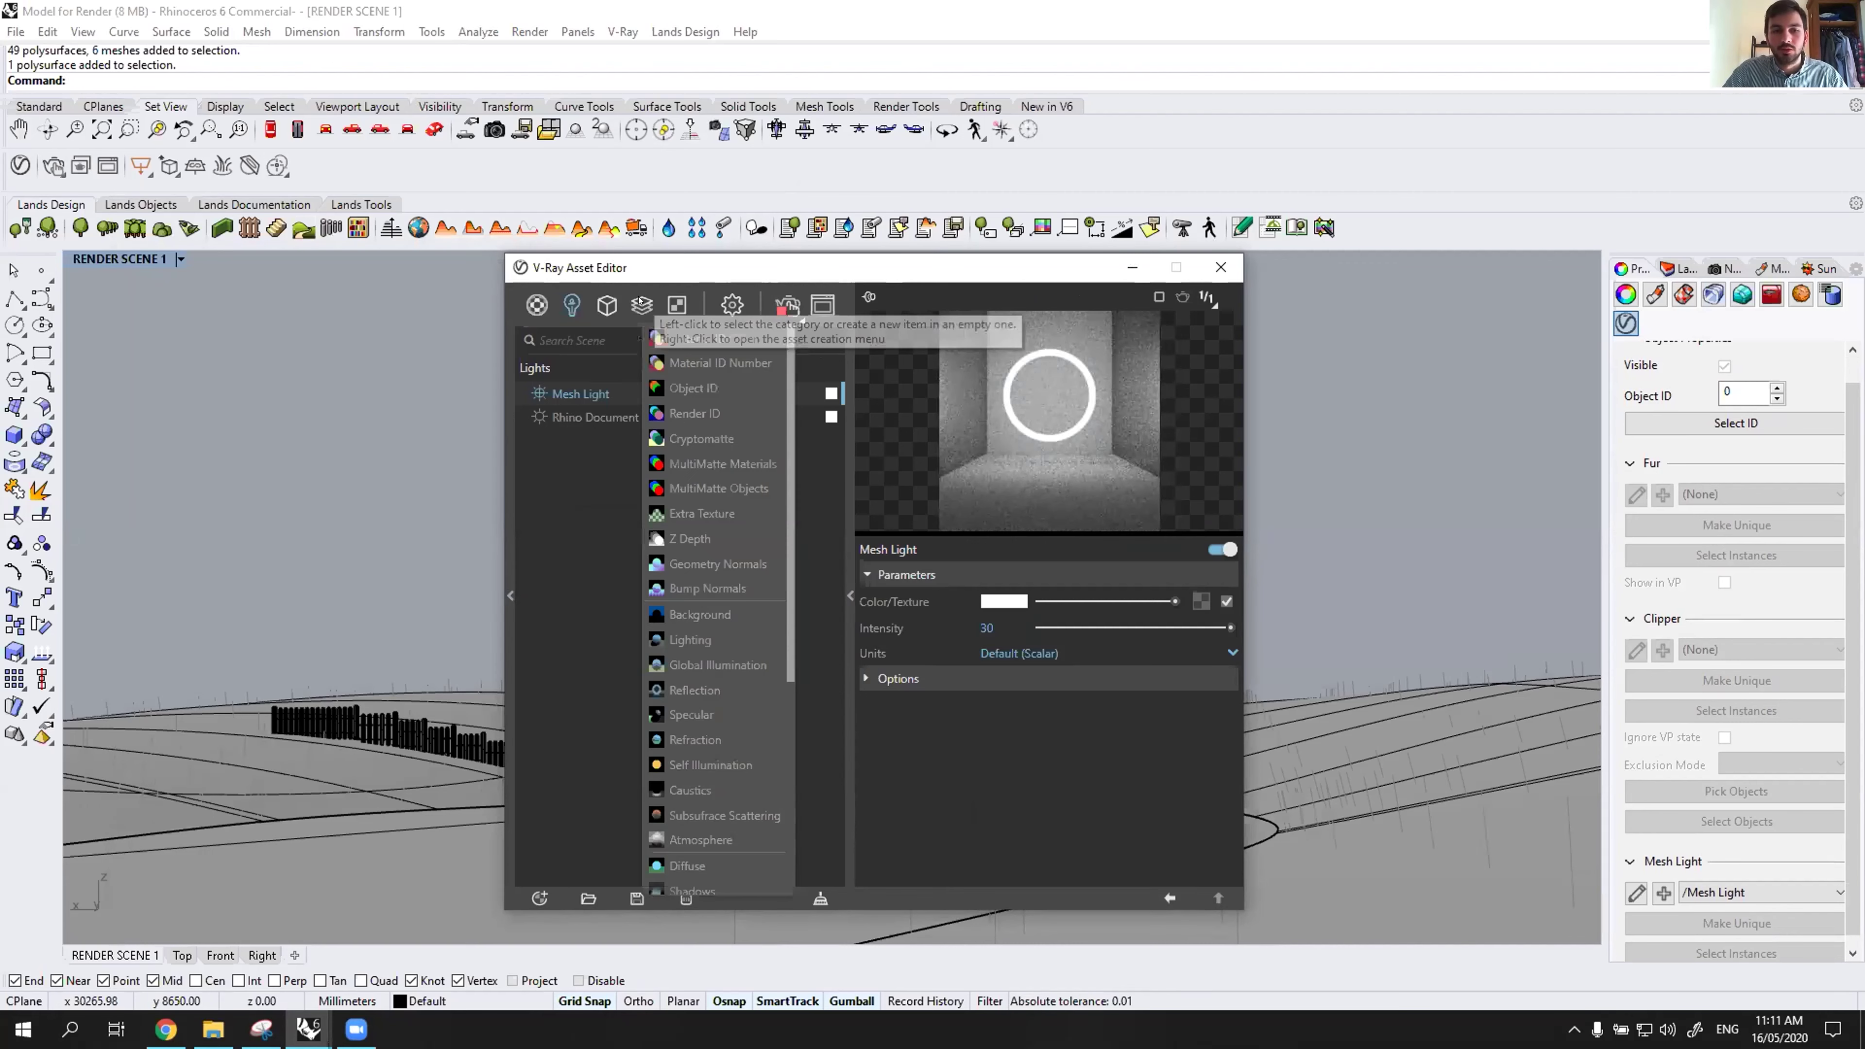
right_click(536, 302)
click(771, 554)
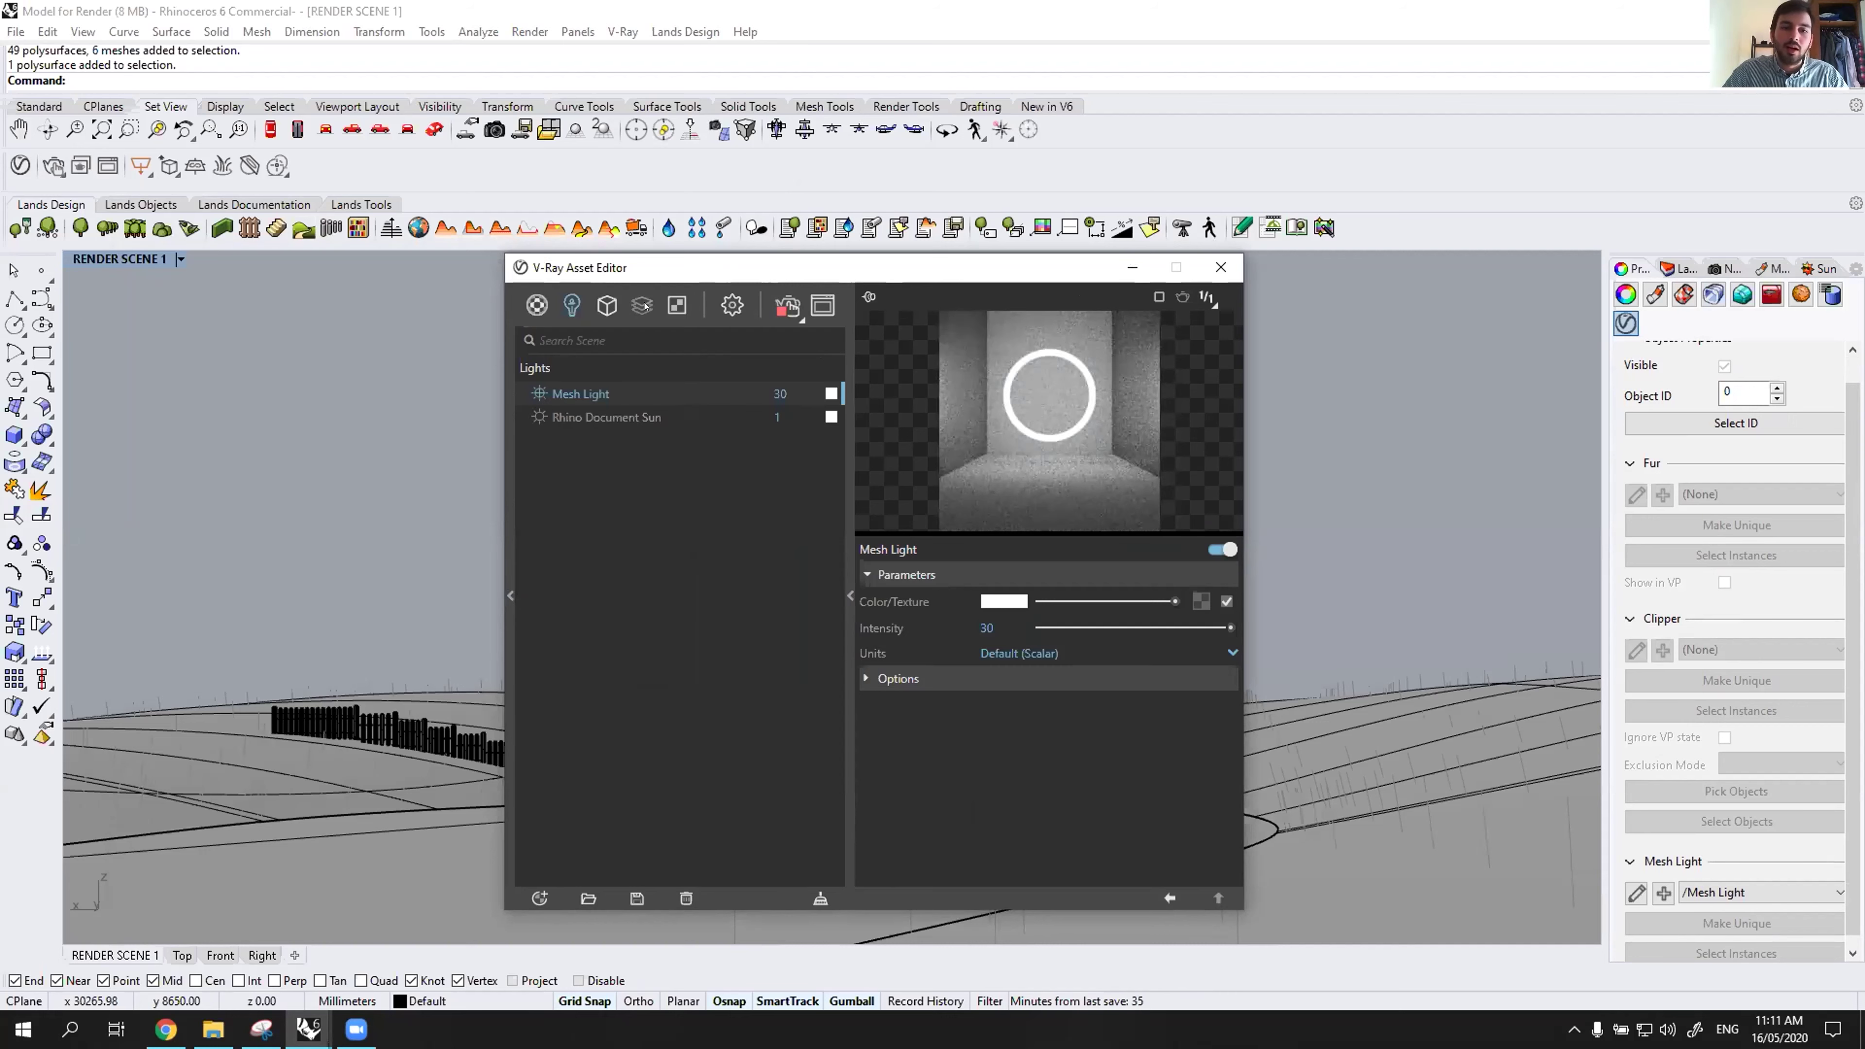
Check the tower band's Mesh Light assignment, clear the selection and view the band in the render.
click(1820, 269)
click(1777, 269)
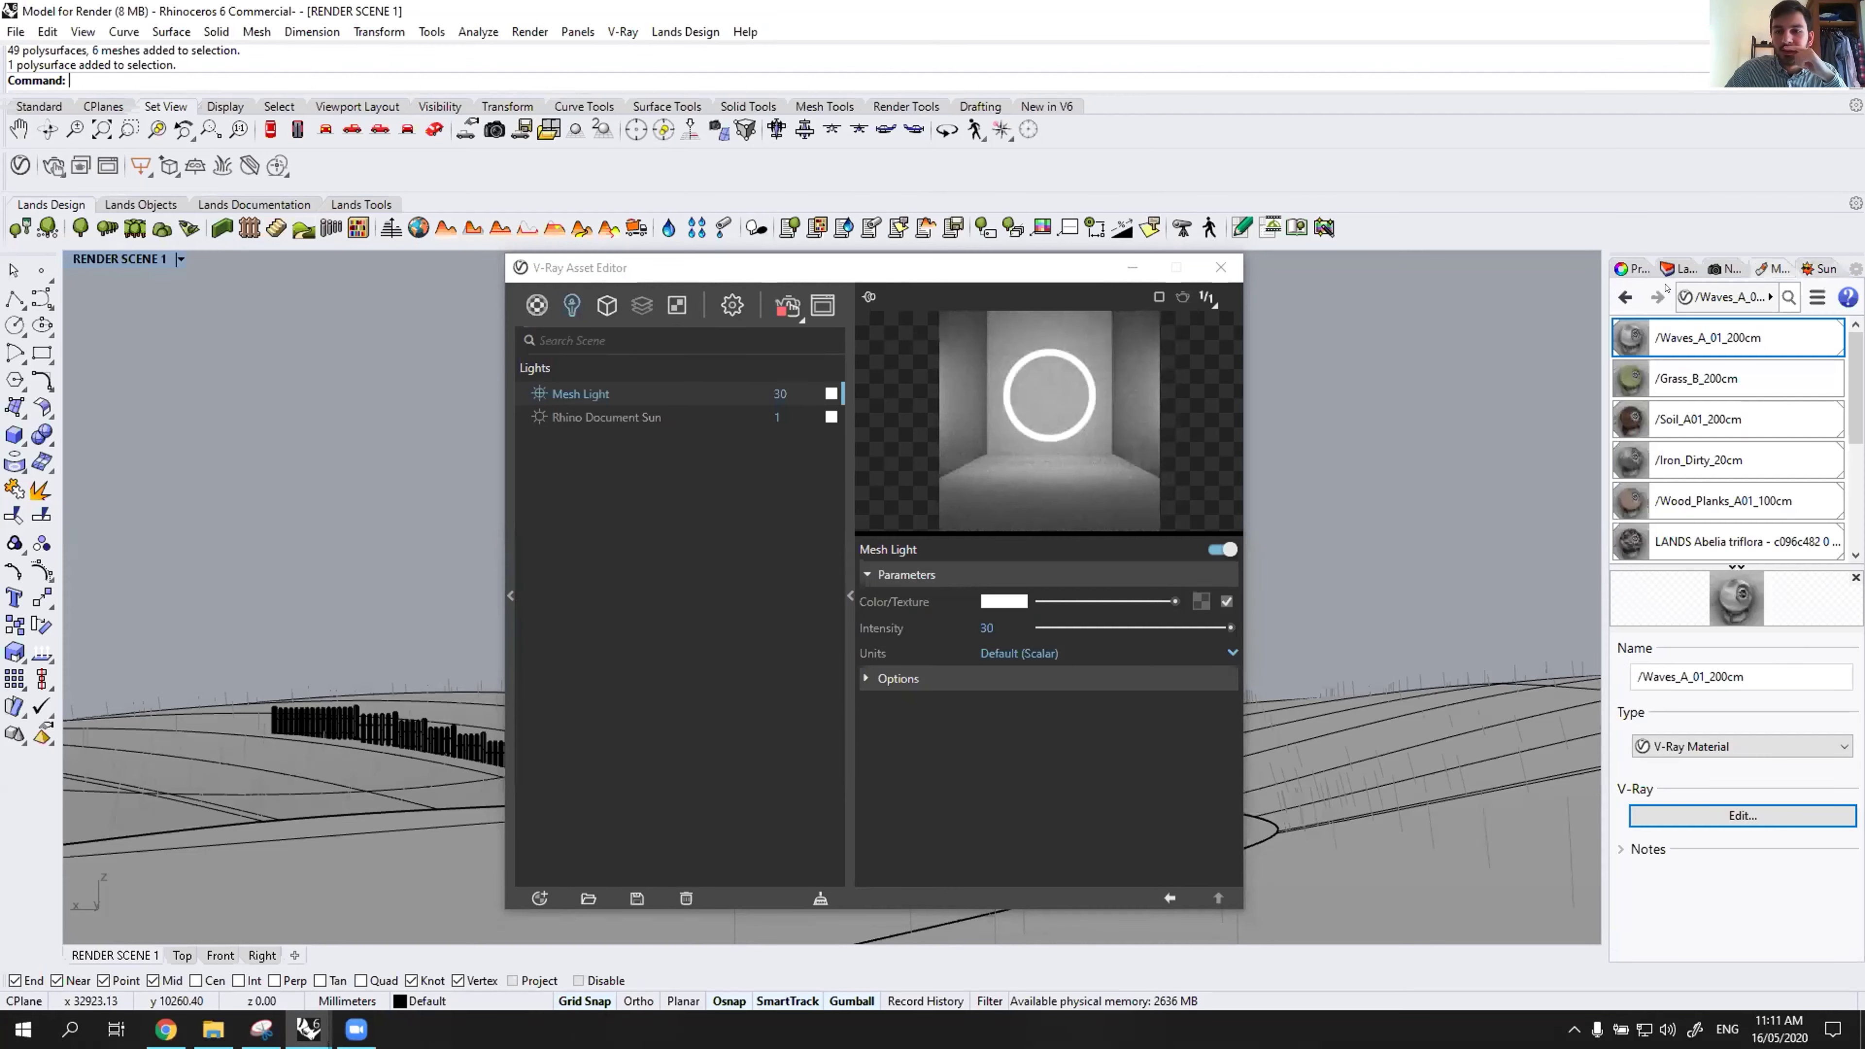
click(1747, 215)
click(1630, 269)
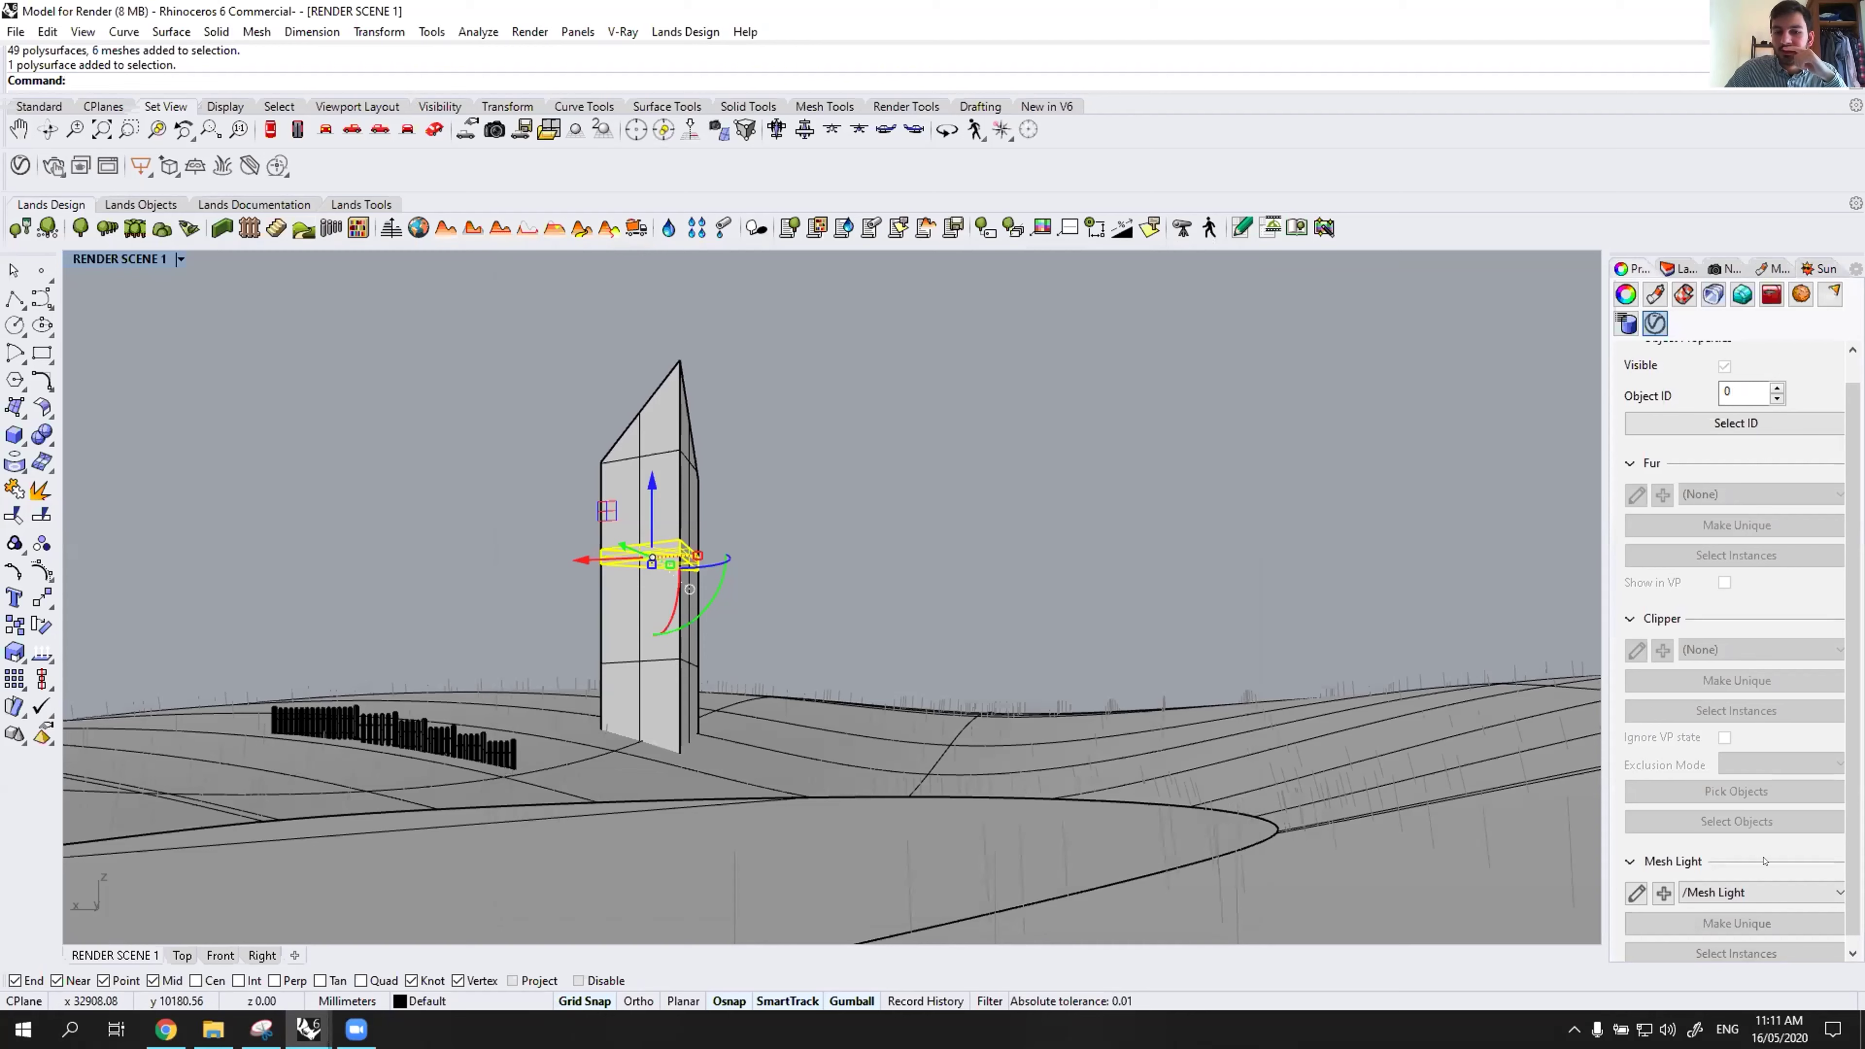
key(Escape)
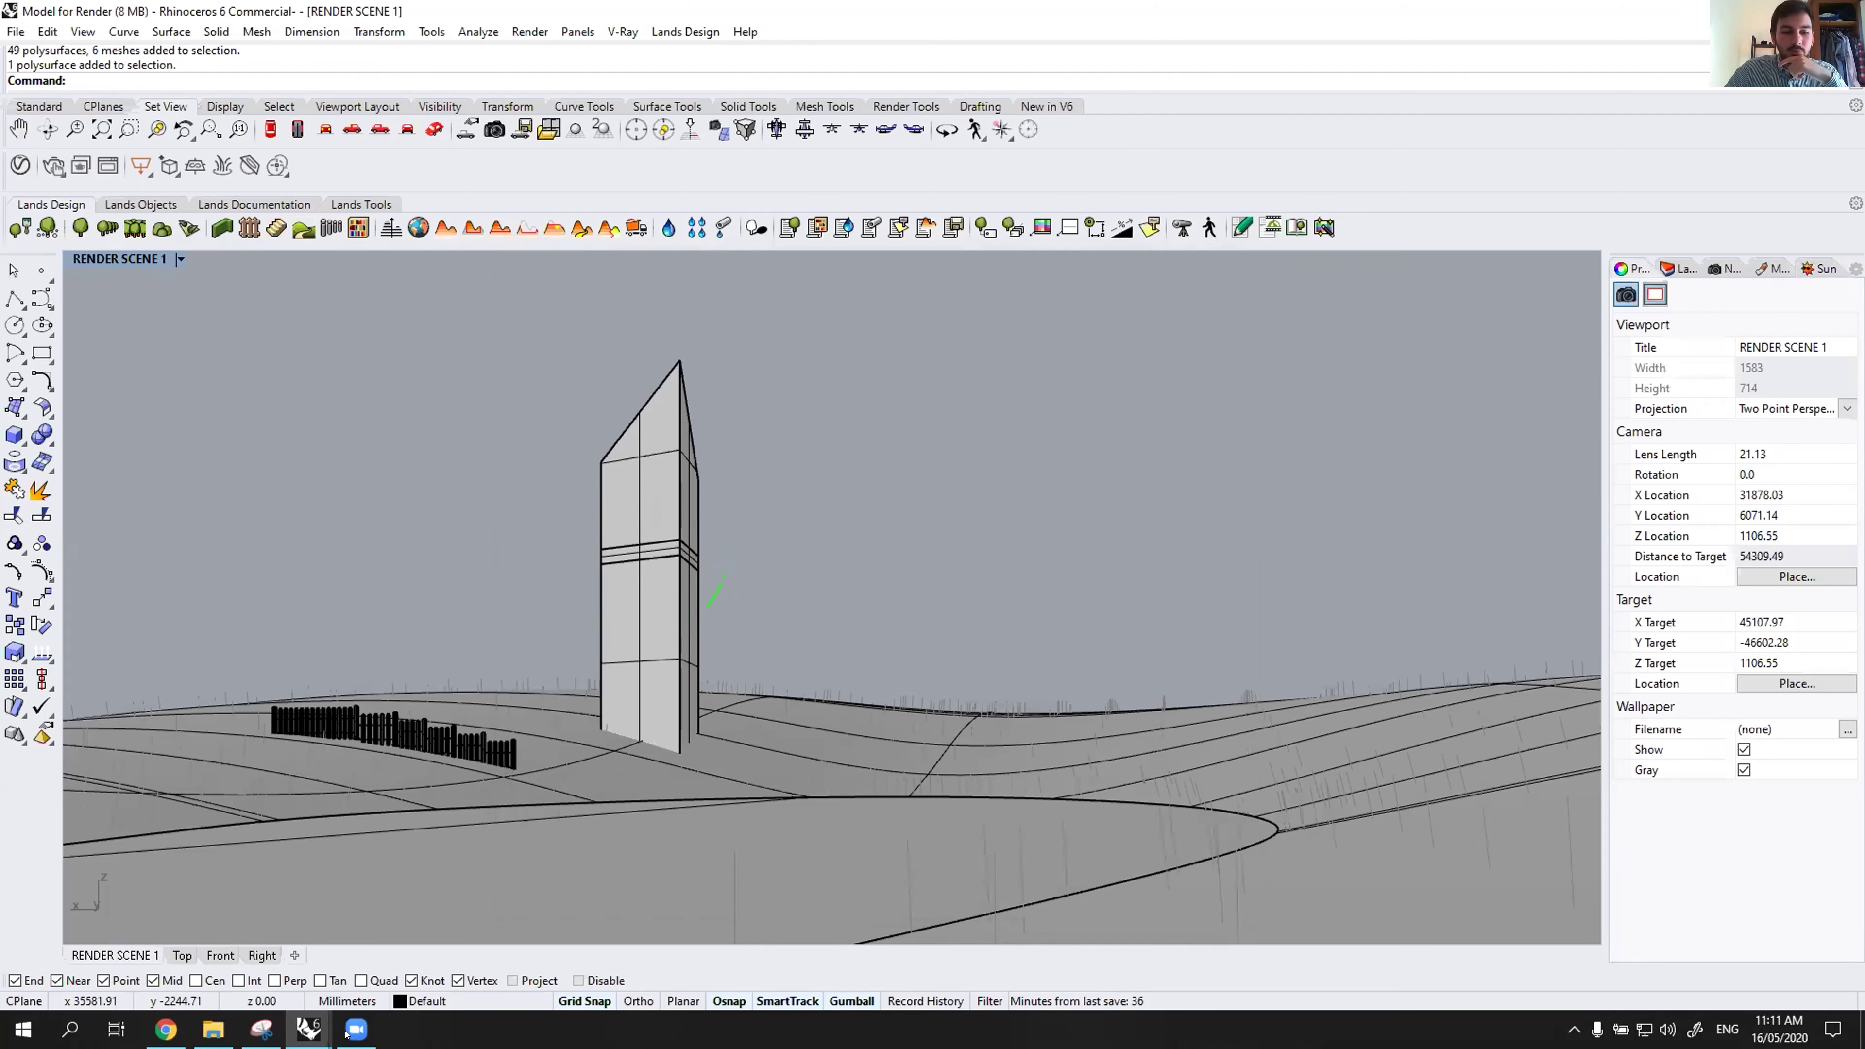
mouse_move(313, 1031)
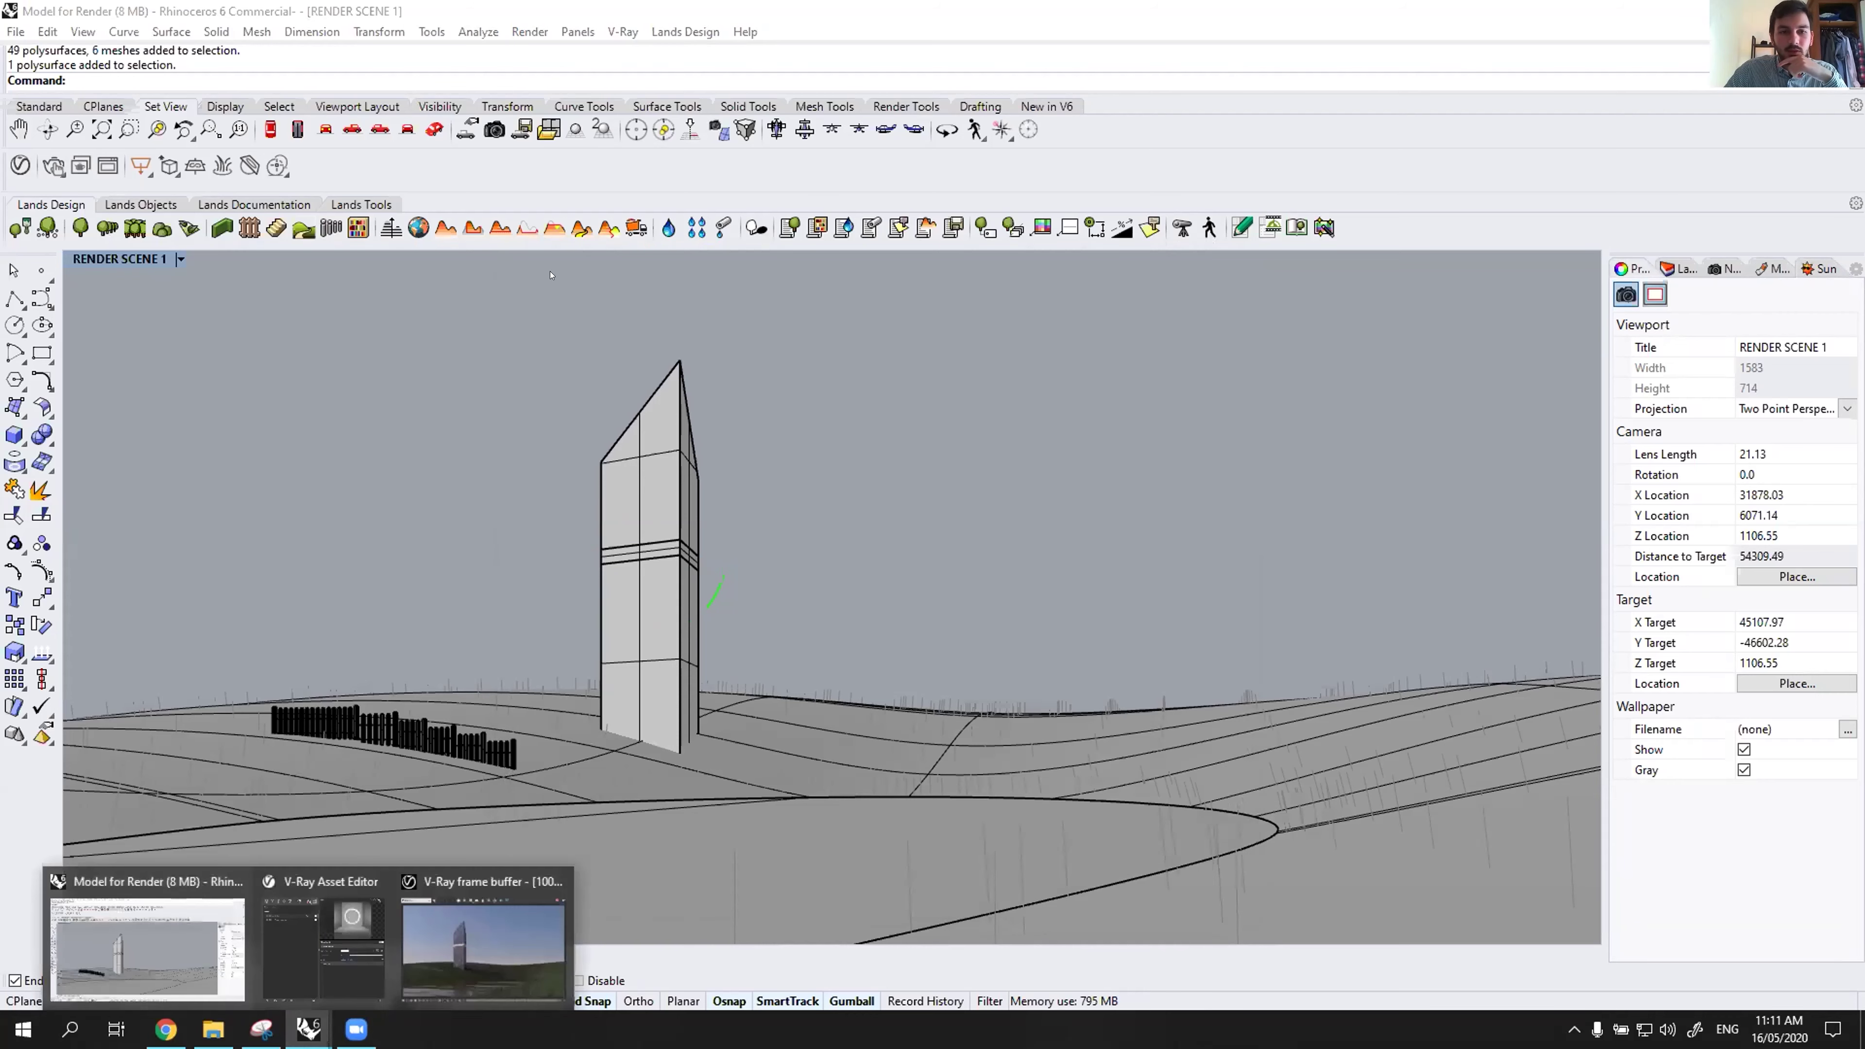
click(439, 910)
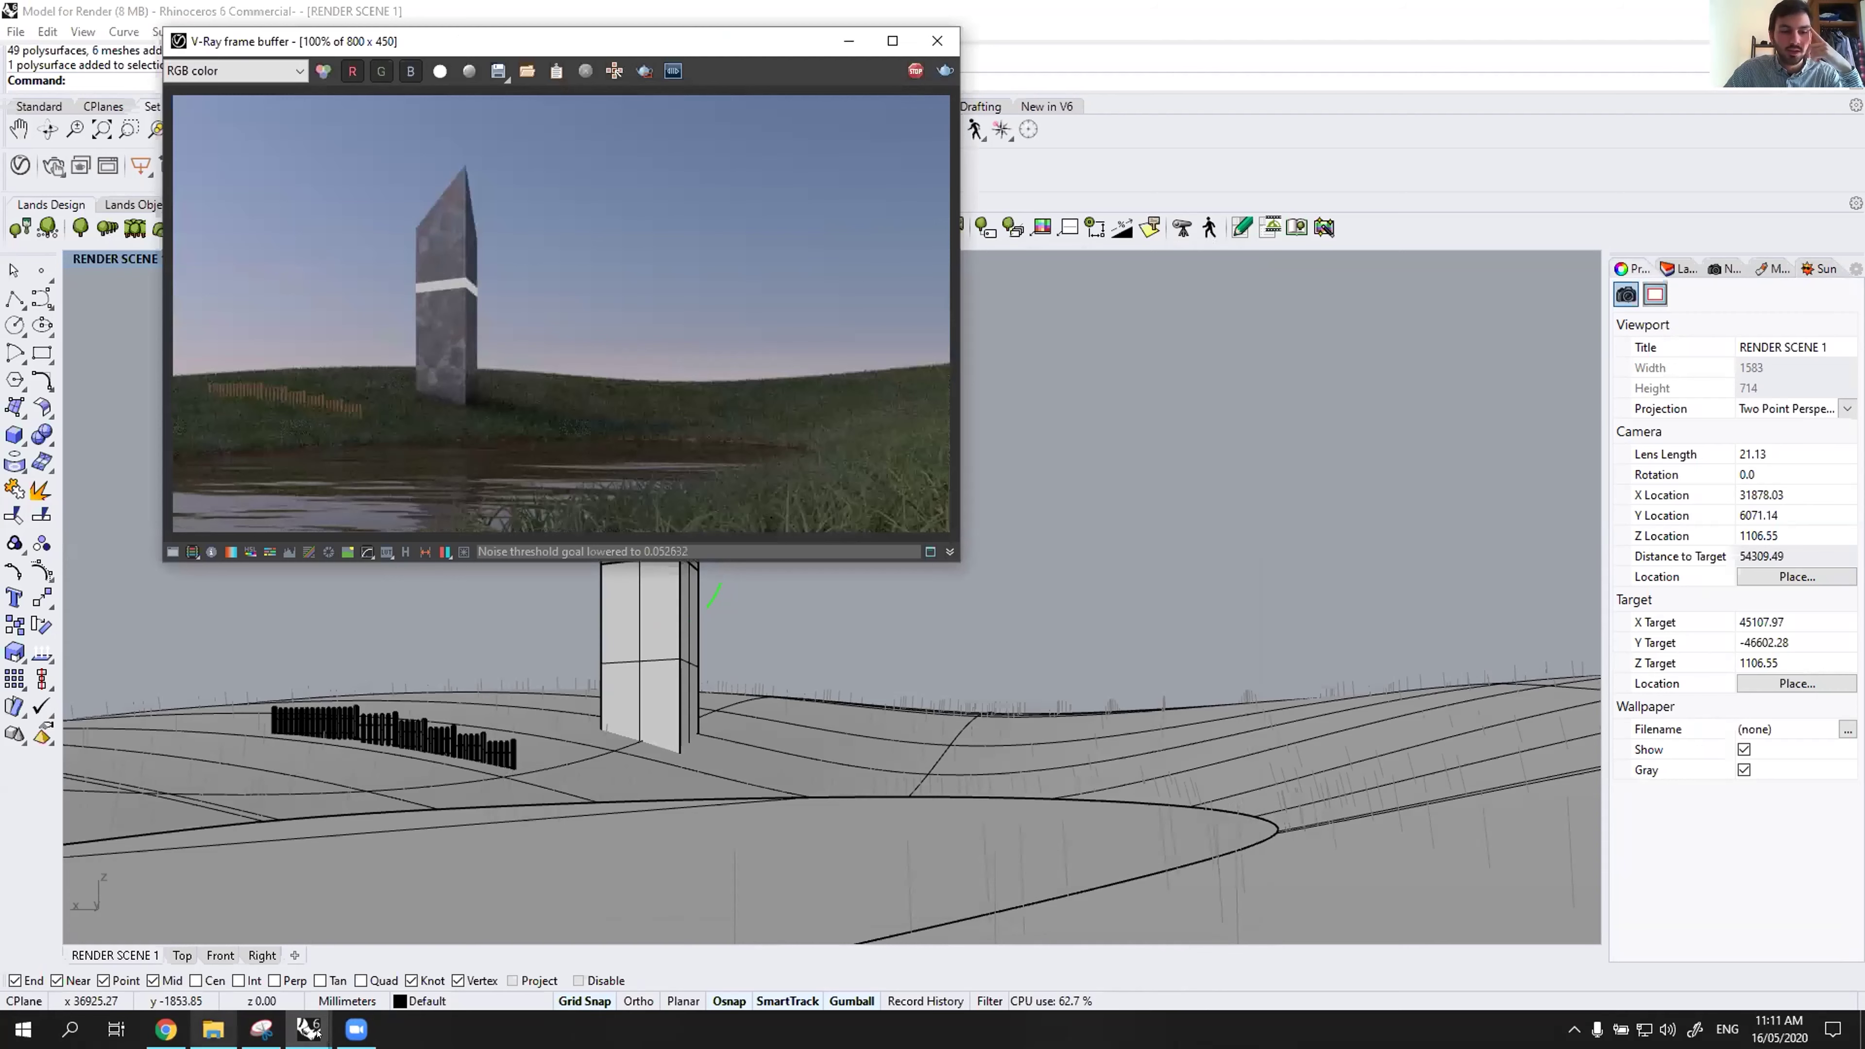
Try a Mesh Light intensity of 100, raise it to 200 and check the band in the render.
mouse_move(309, 1030)
click(328, 985)
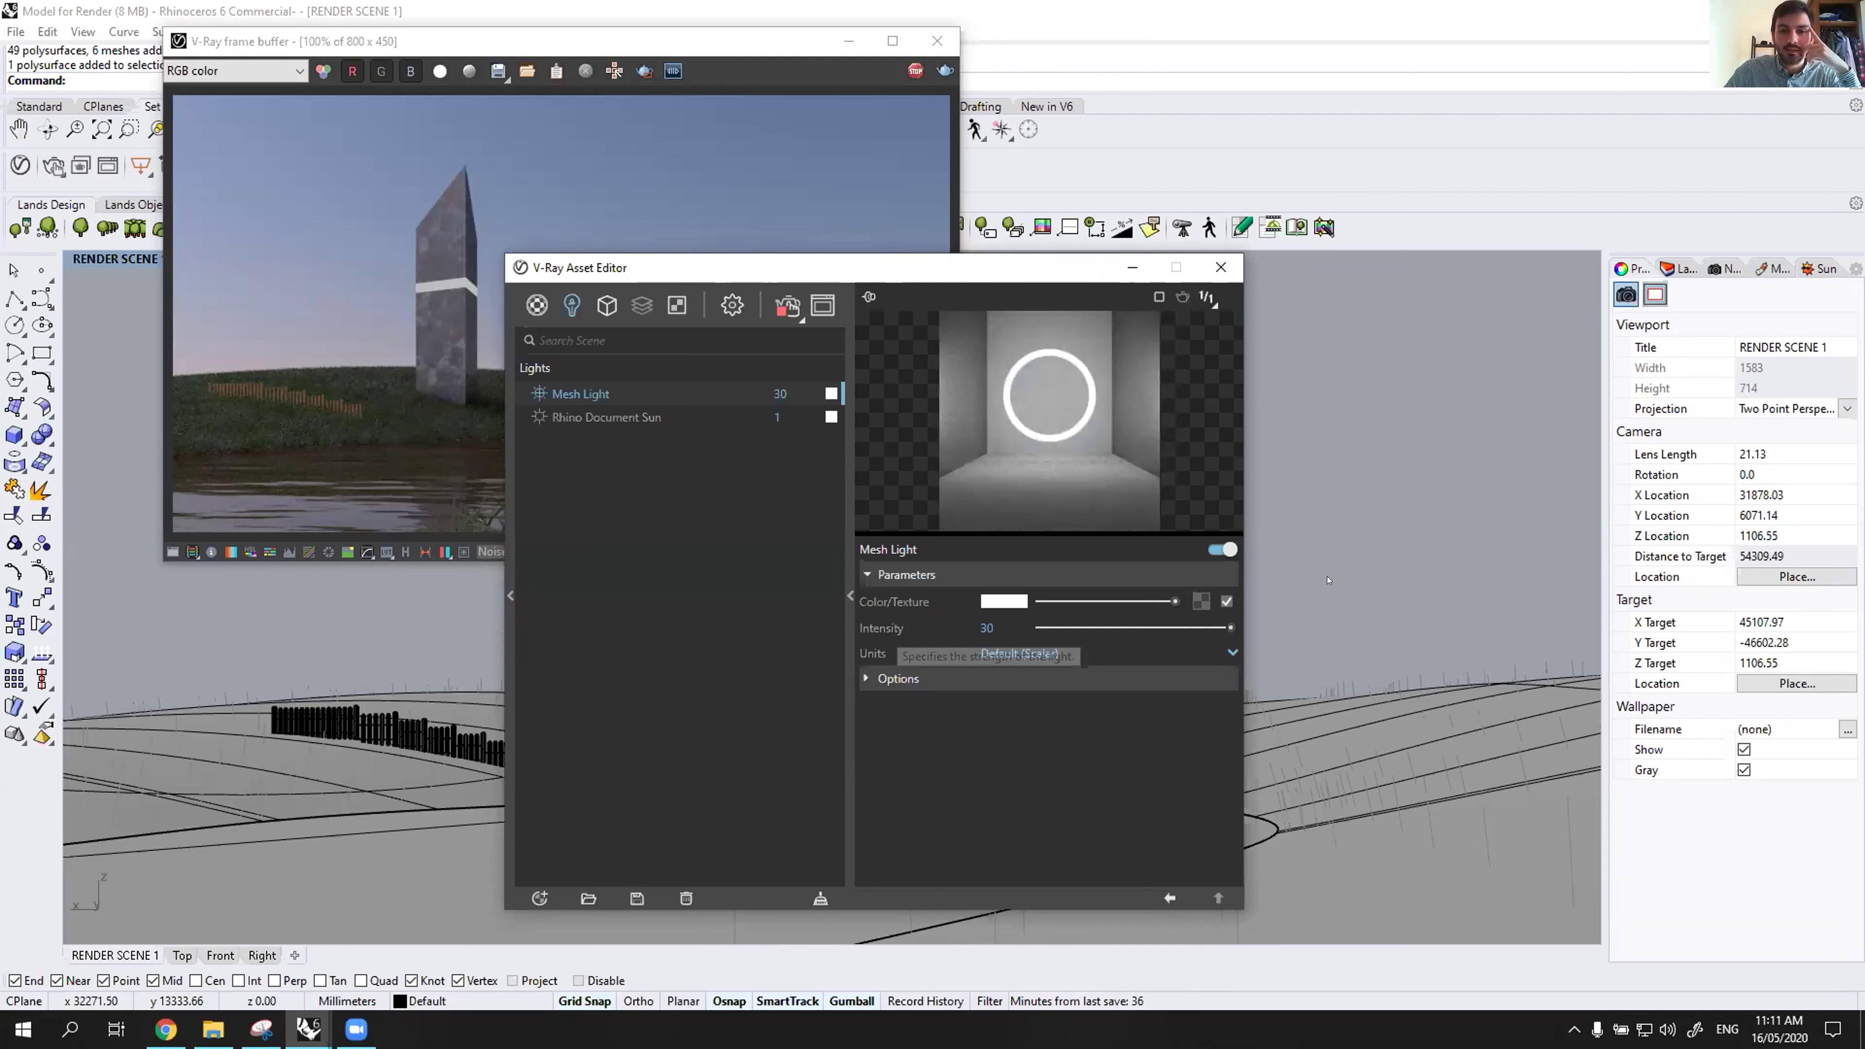
drag(882, 268, 1194, 246)
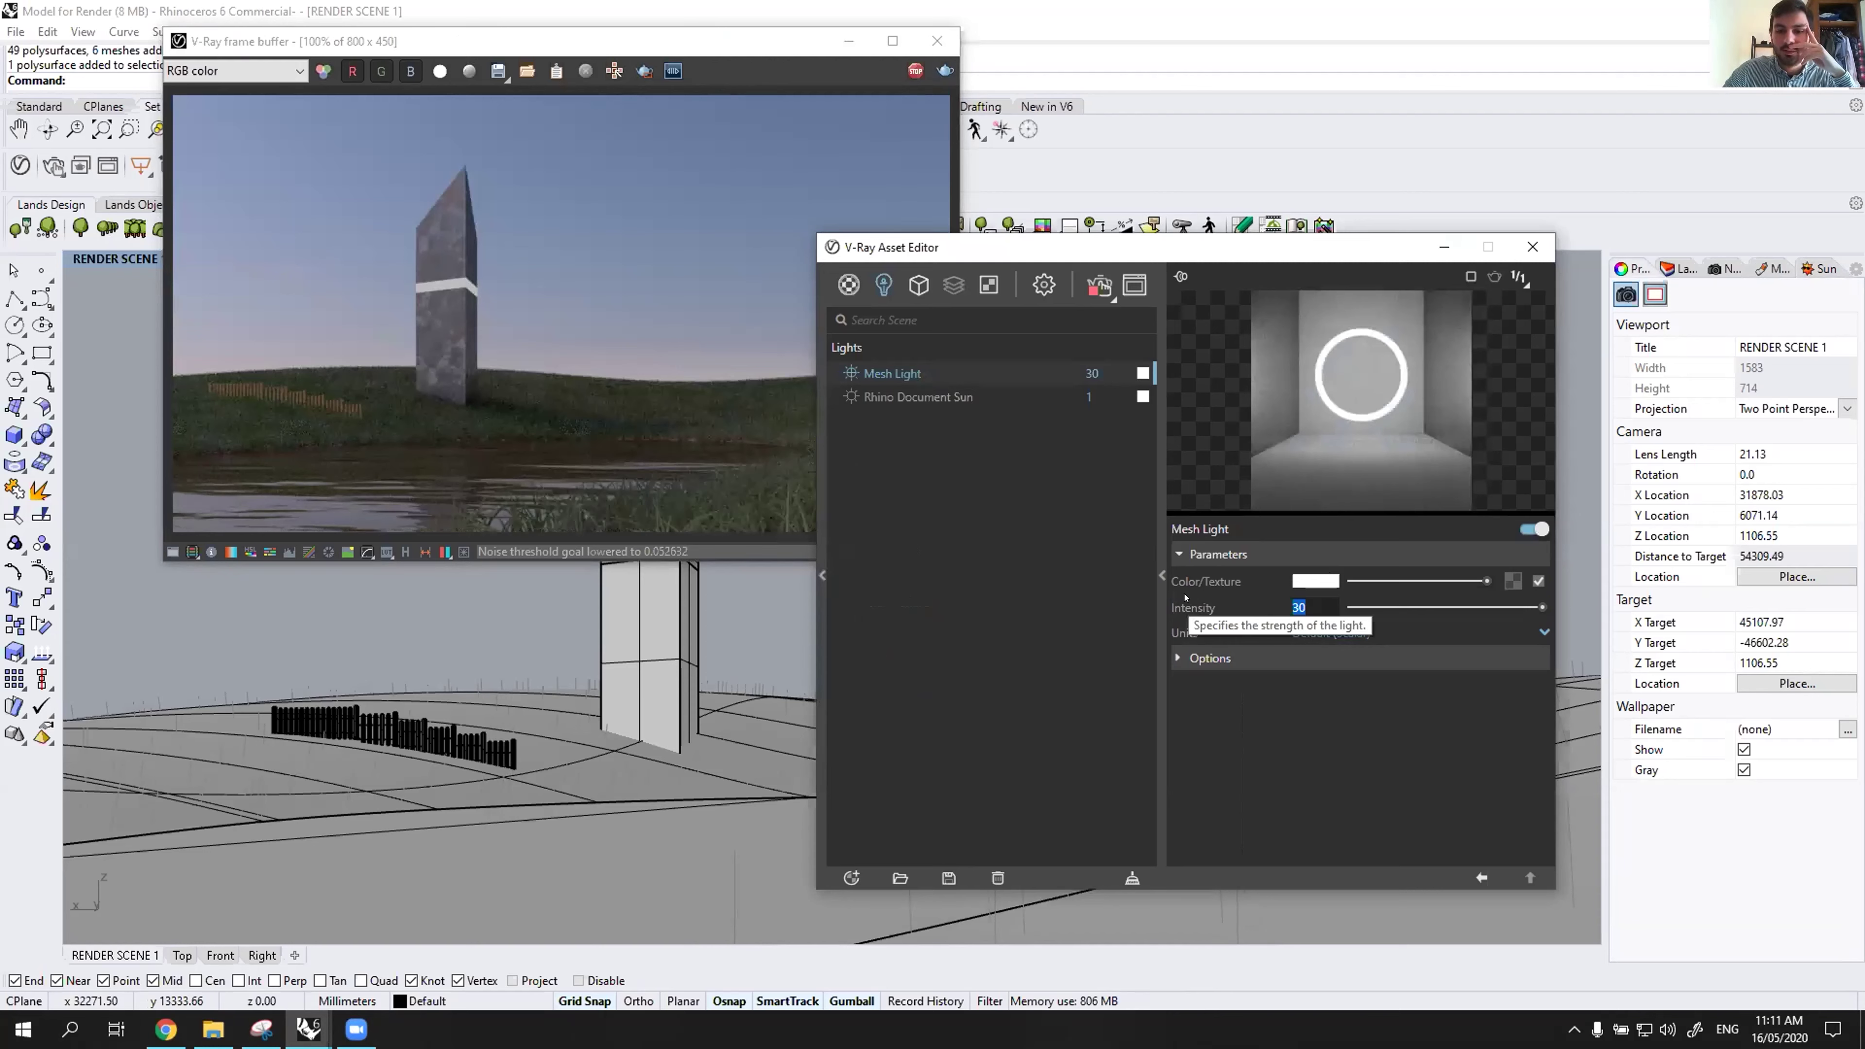
text(100)
key(Return)
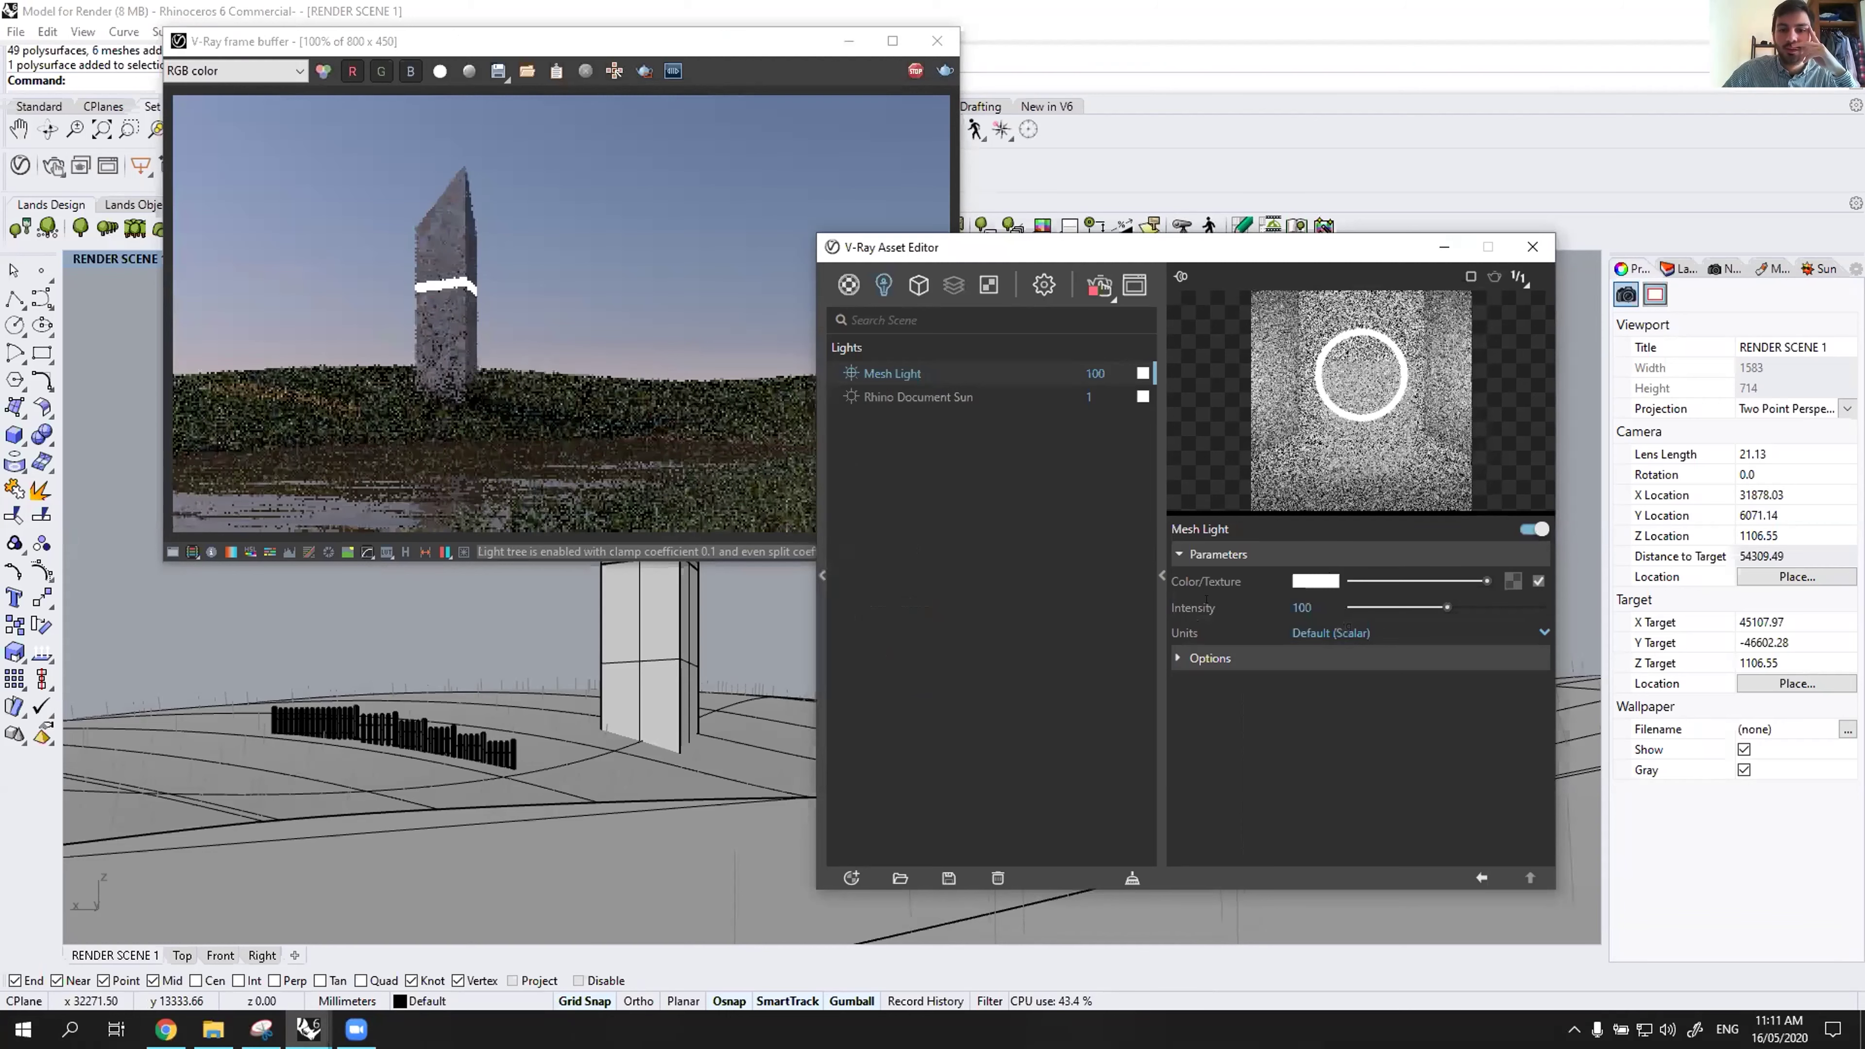
double_click(1310, 608)
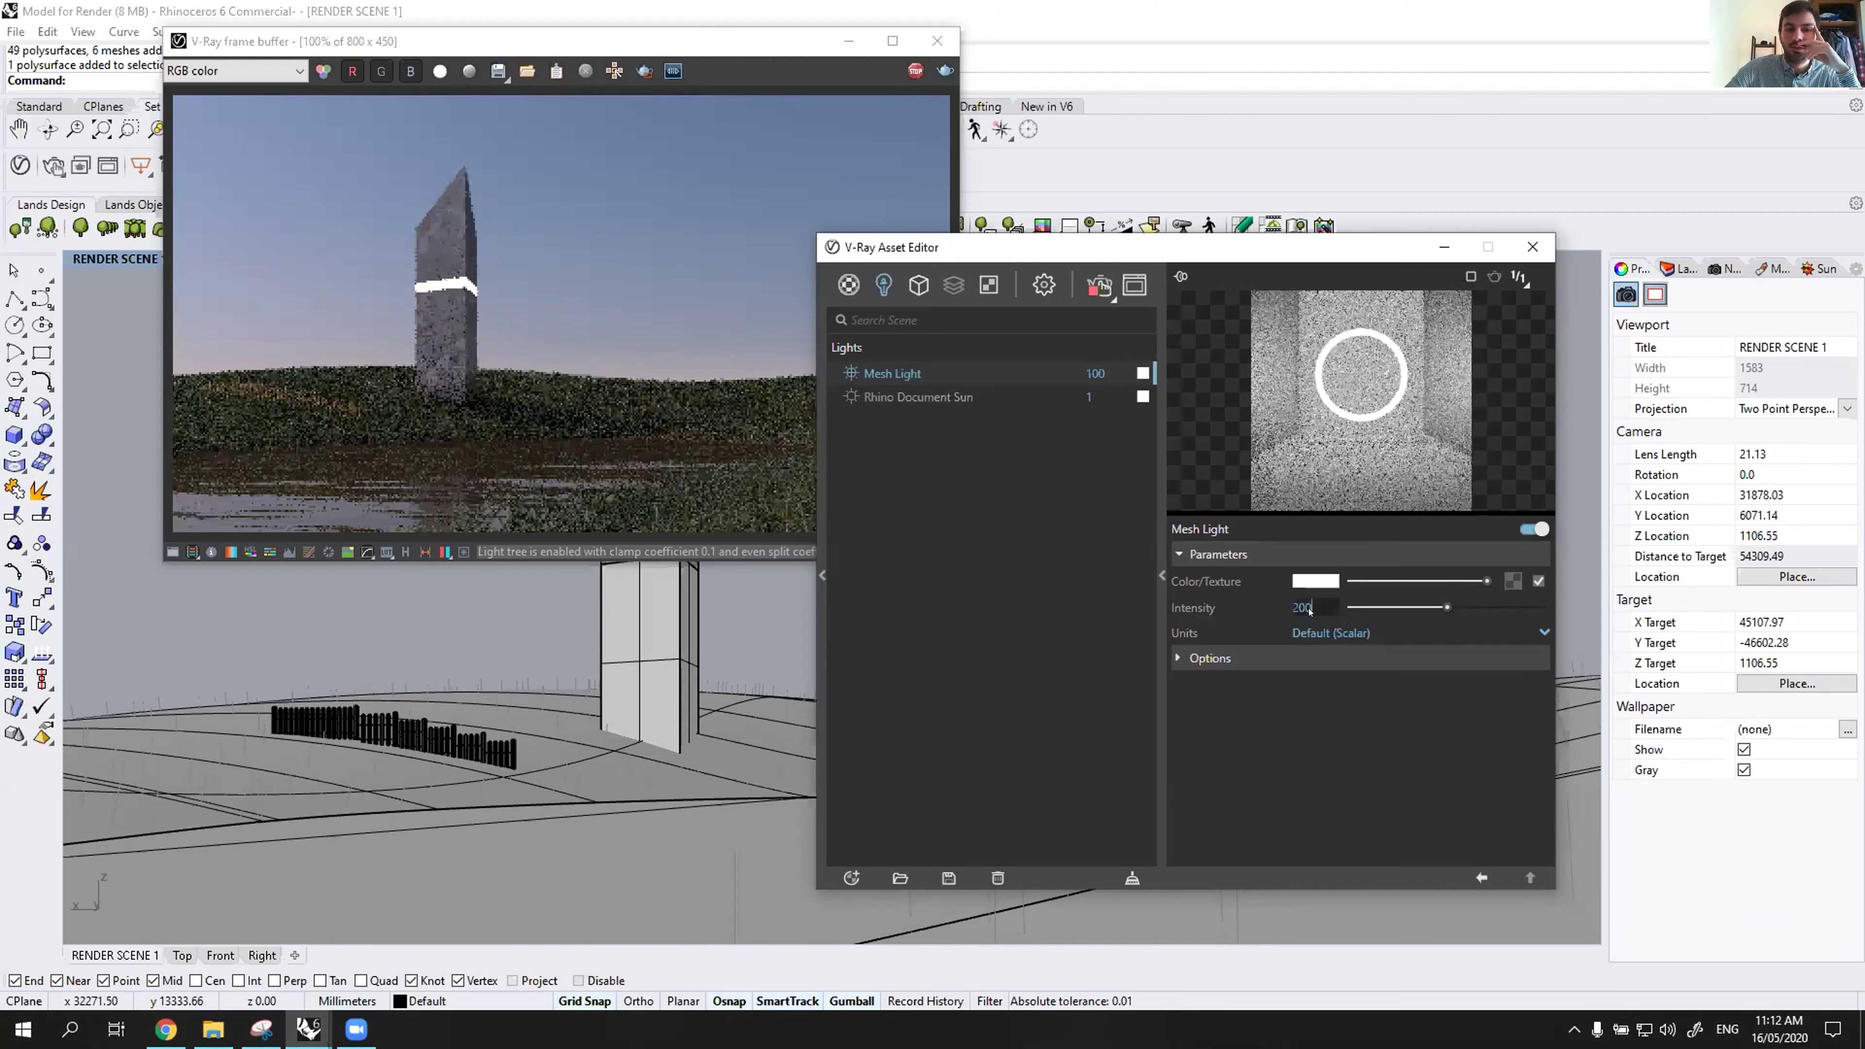
text(200)
key(Return)
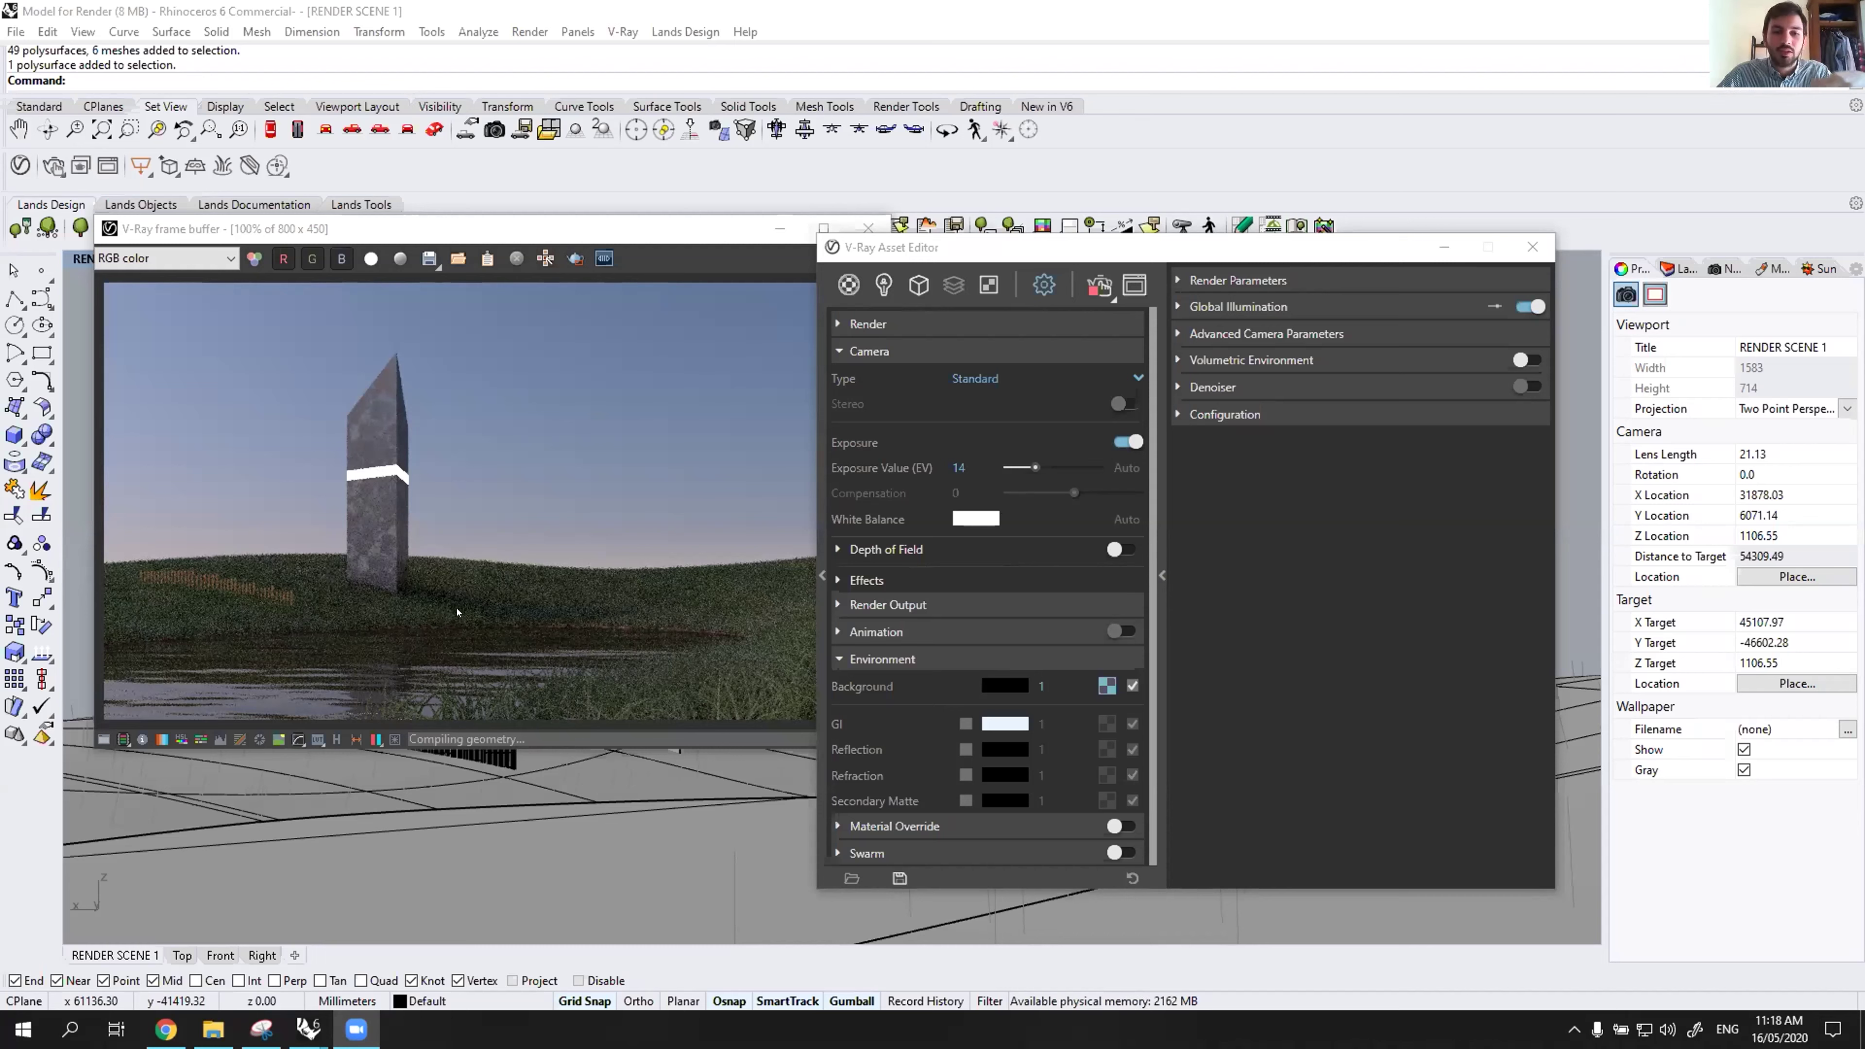
Check the current render and return to the Depth of Field option in the camera settings.
click(785, 599)
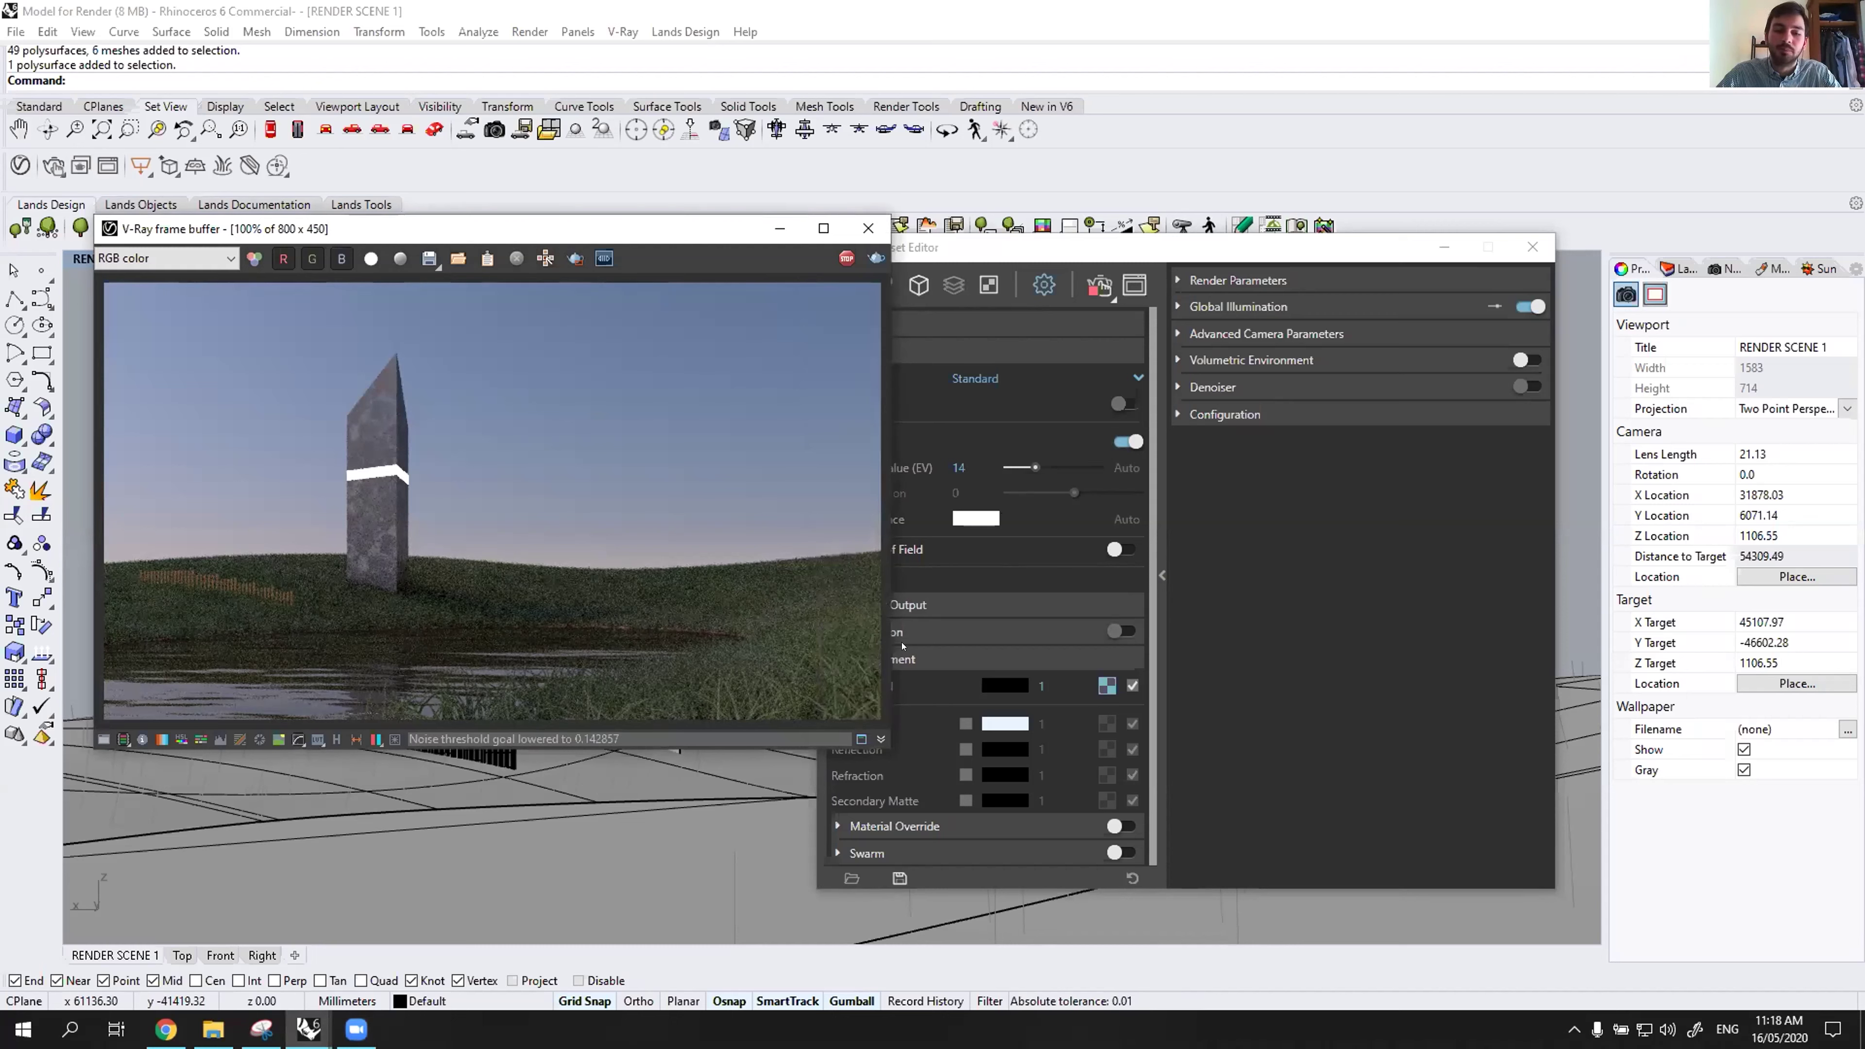
click(1114, 549)
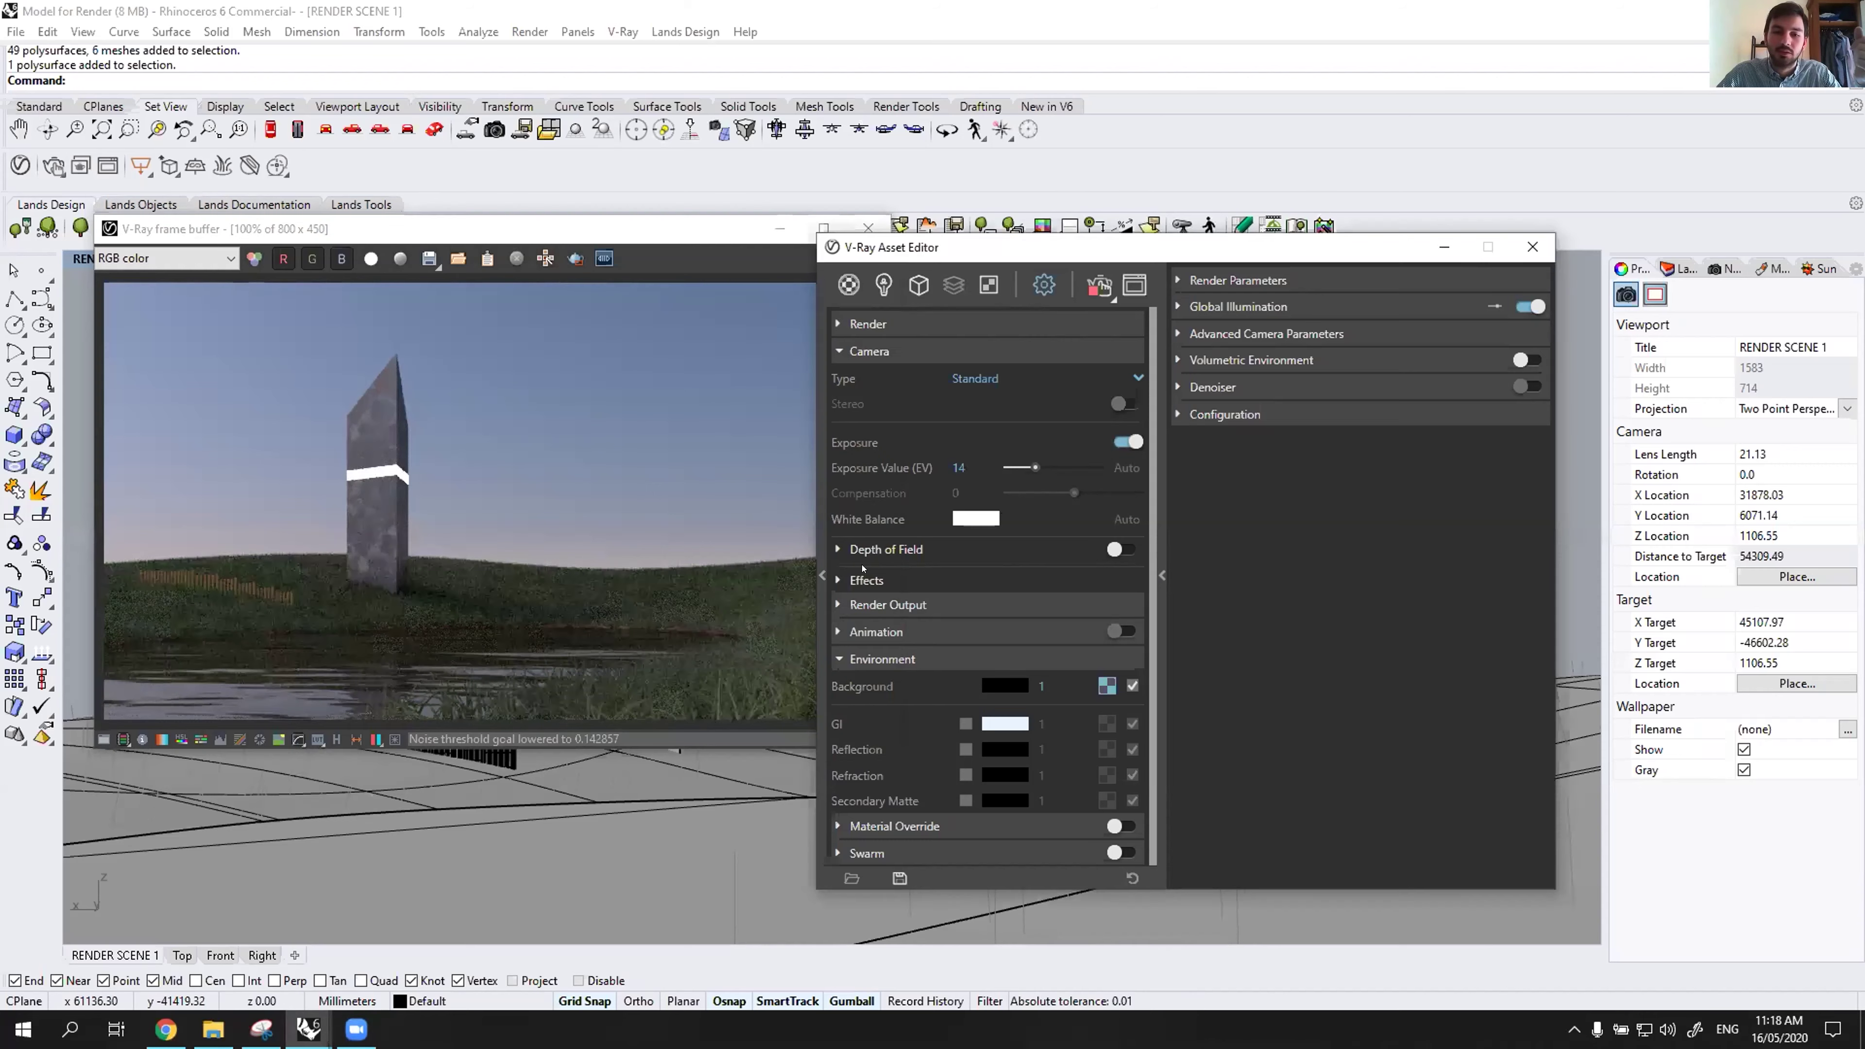
Enable the camera's depth of field and set its focus source to Fixed Point.
click(835, 549)
click(669, 236)
drag(676, 228, 1048, 116)
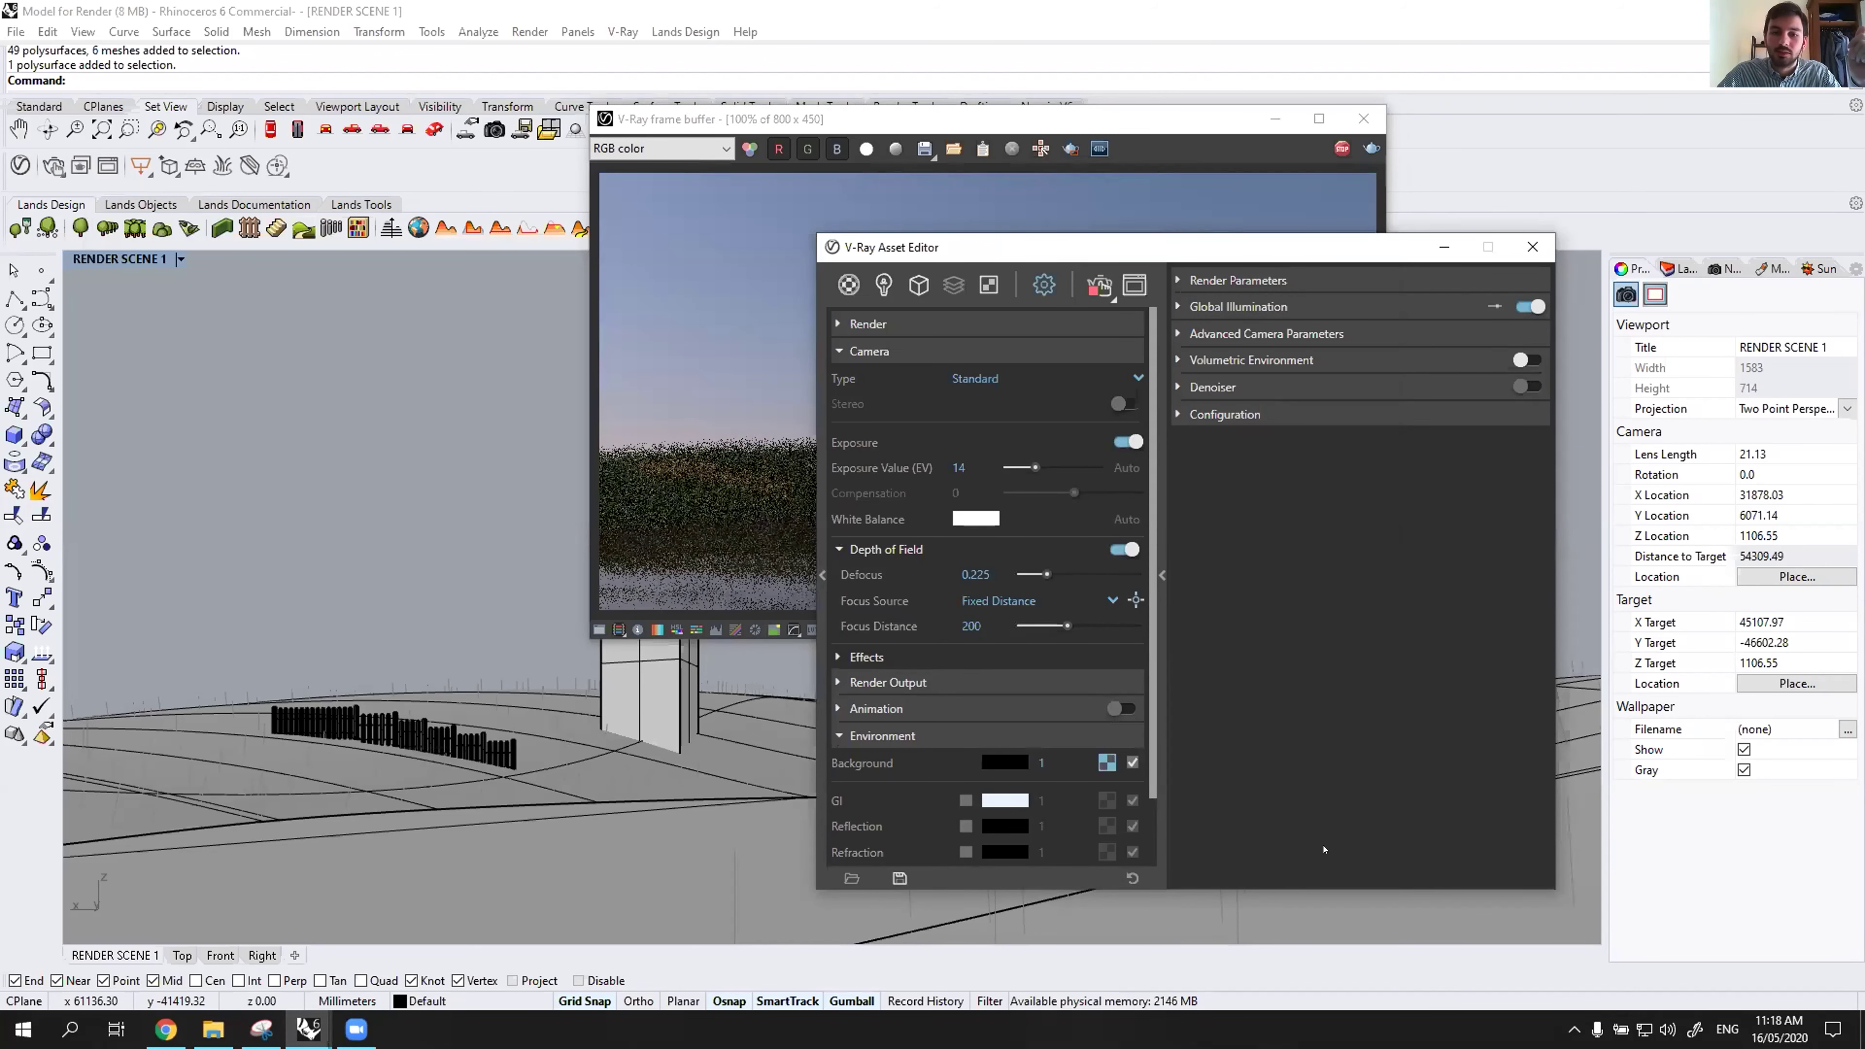
drag(1175, 118, 1531, 109)
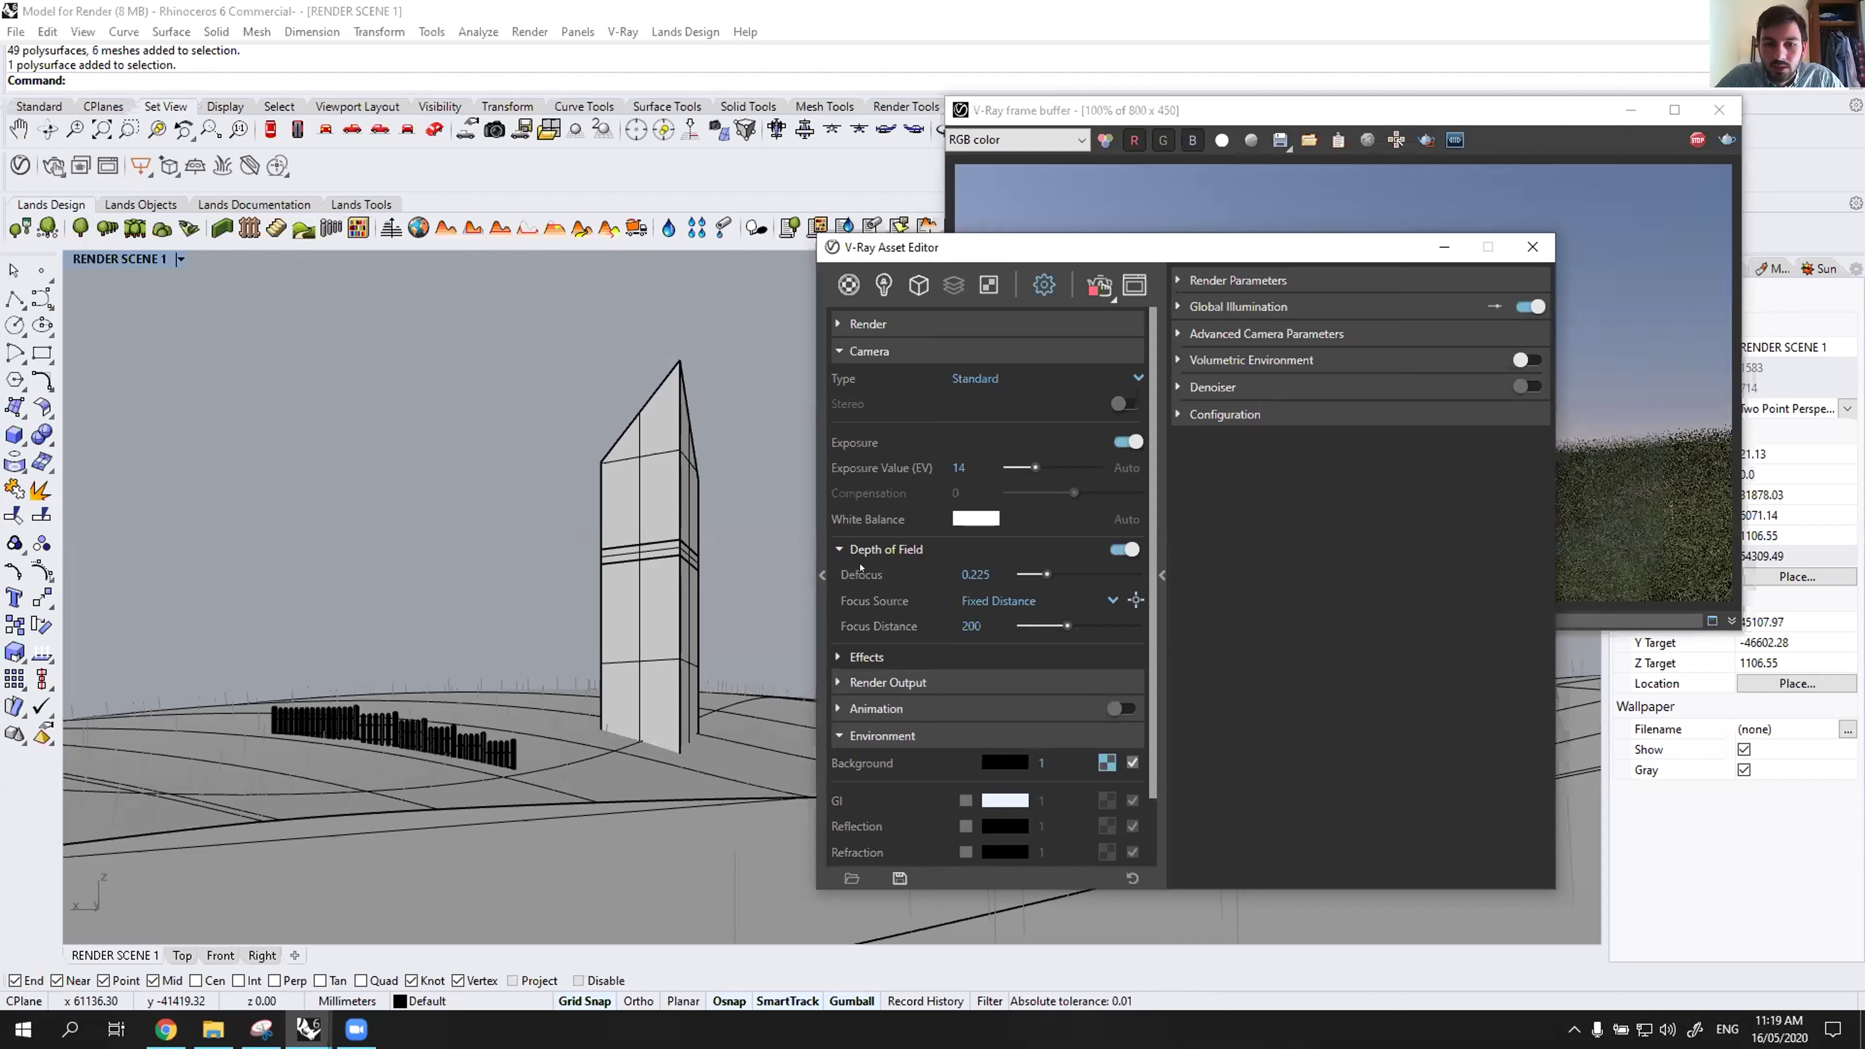
mouse_move(878, 601)
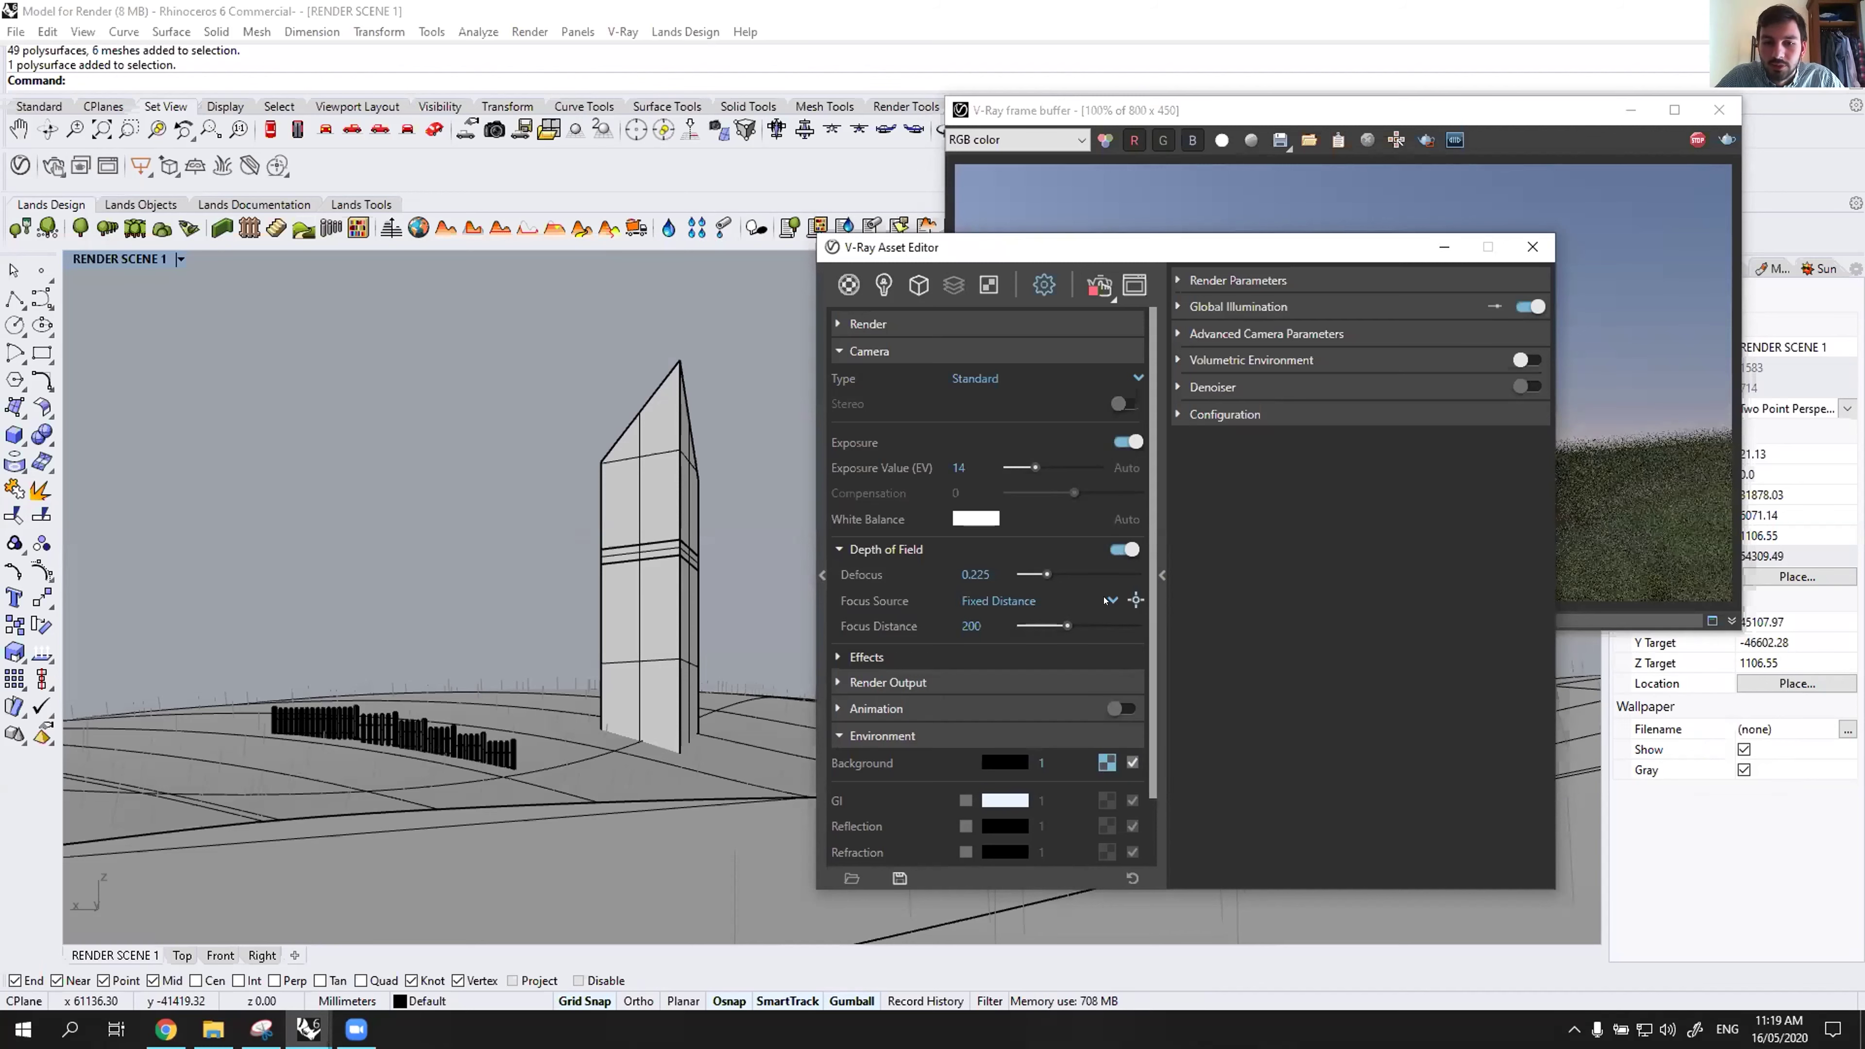
click(1108, 601)
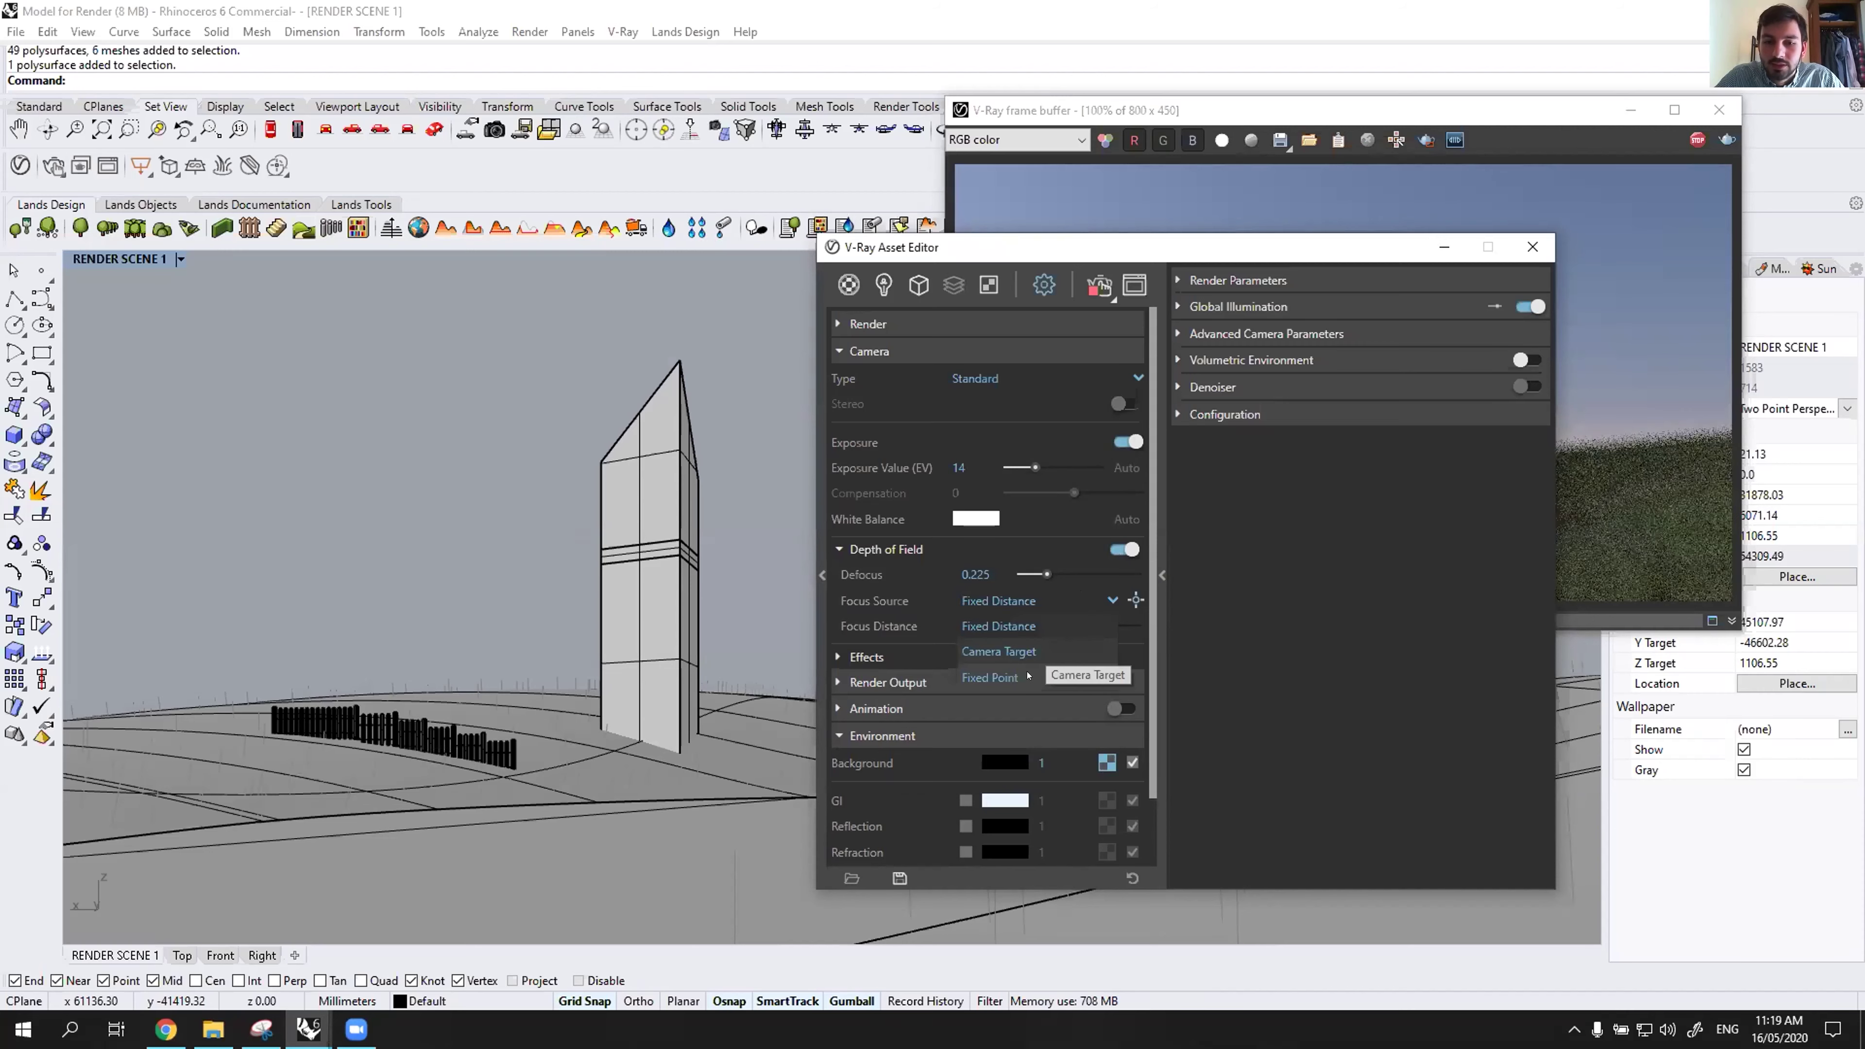
click(1027, 675)
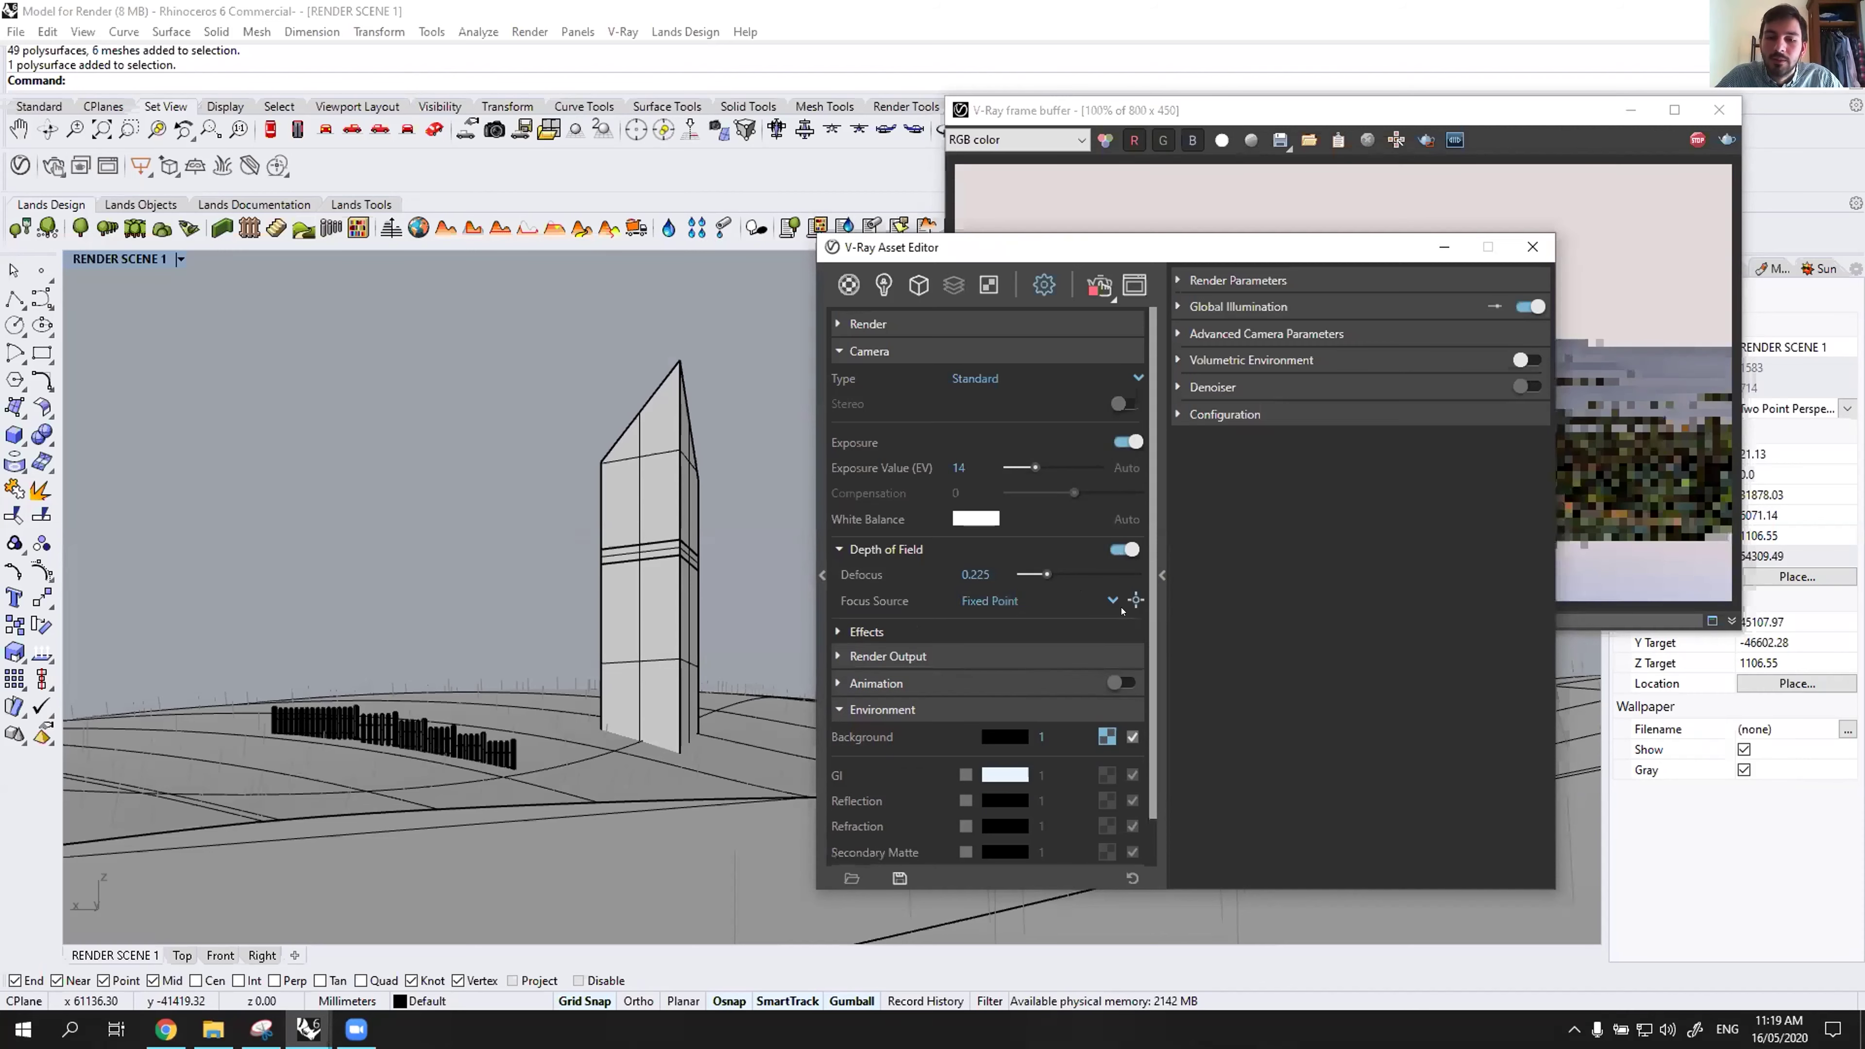
Close the render frame buffer and move the asset editor clear of the tower in the viewport.
drag(881, 247, 462, 190)
click(1201, 159)
drag(1381, 110, 1058, 196)
click(1396, 196)
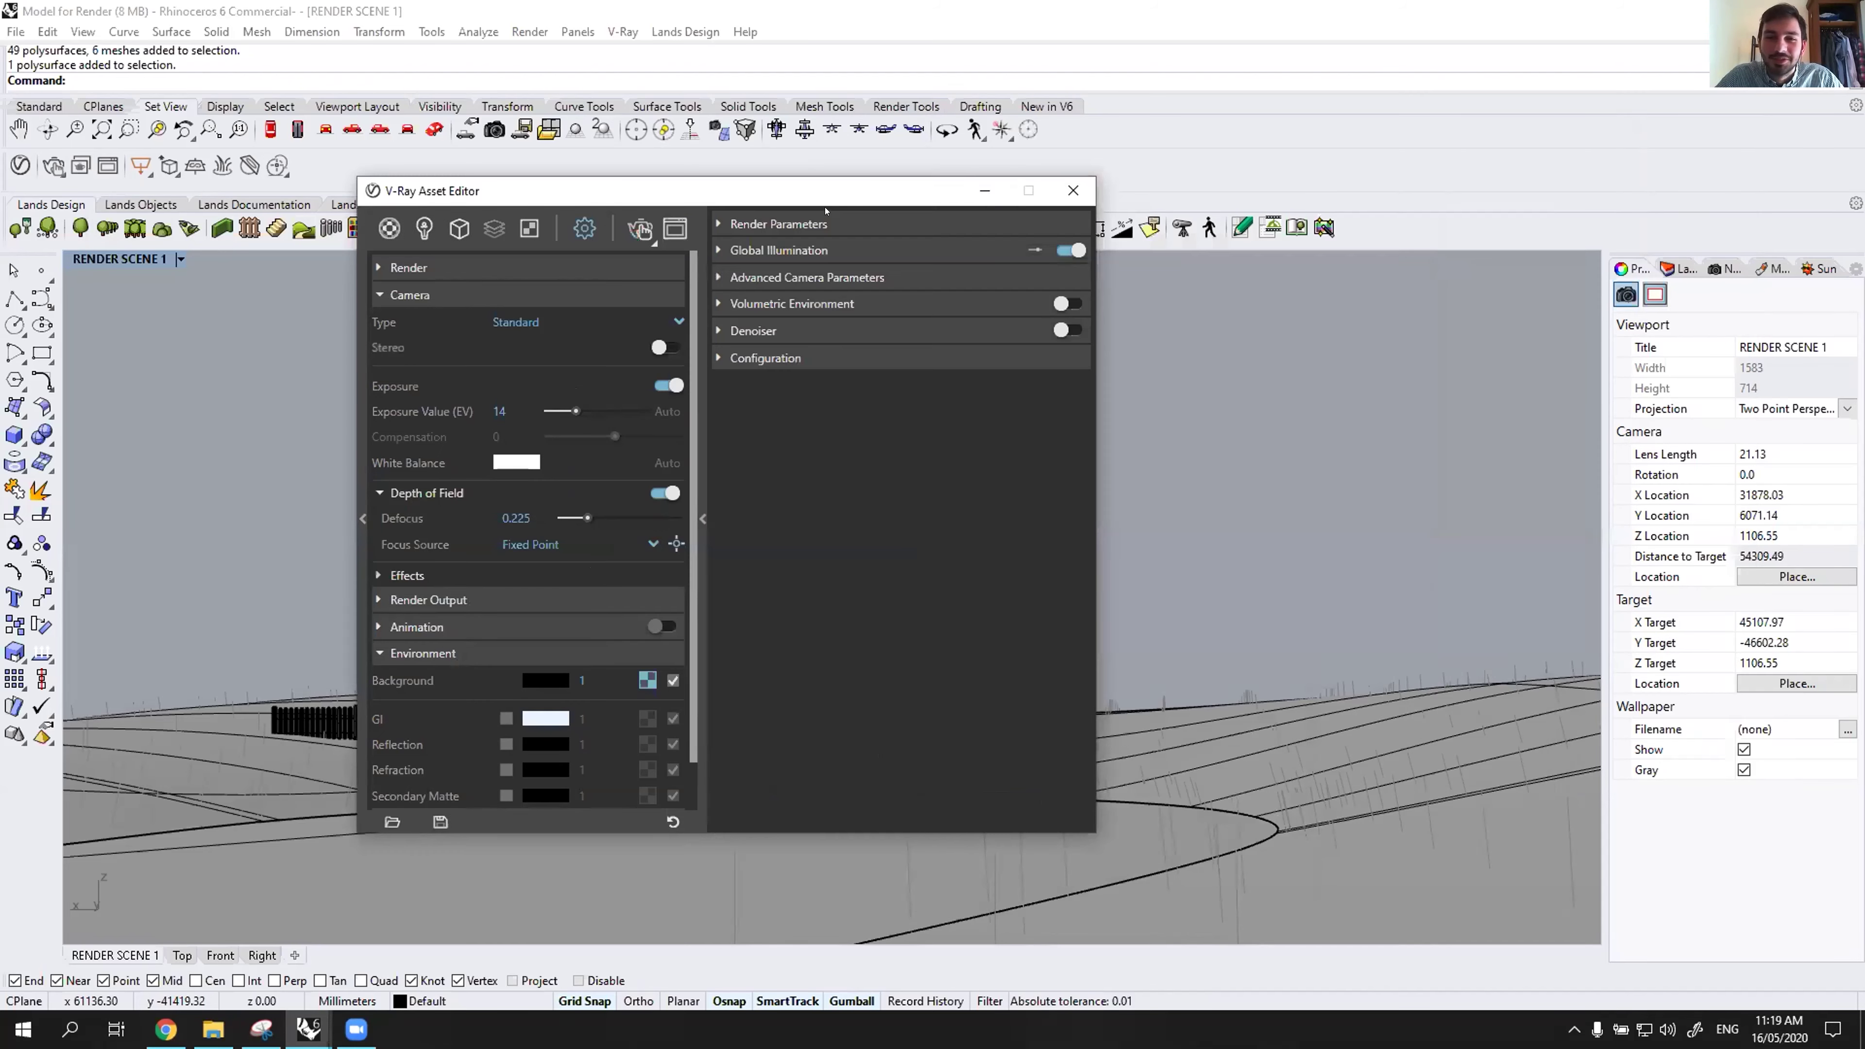
drag(825, 192, 1433, 148)
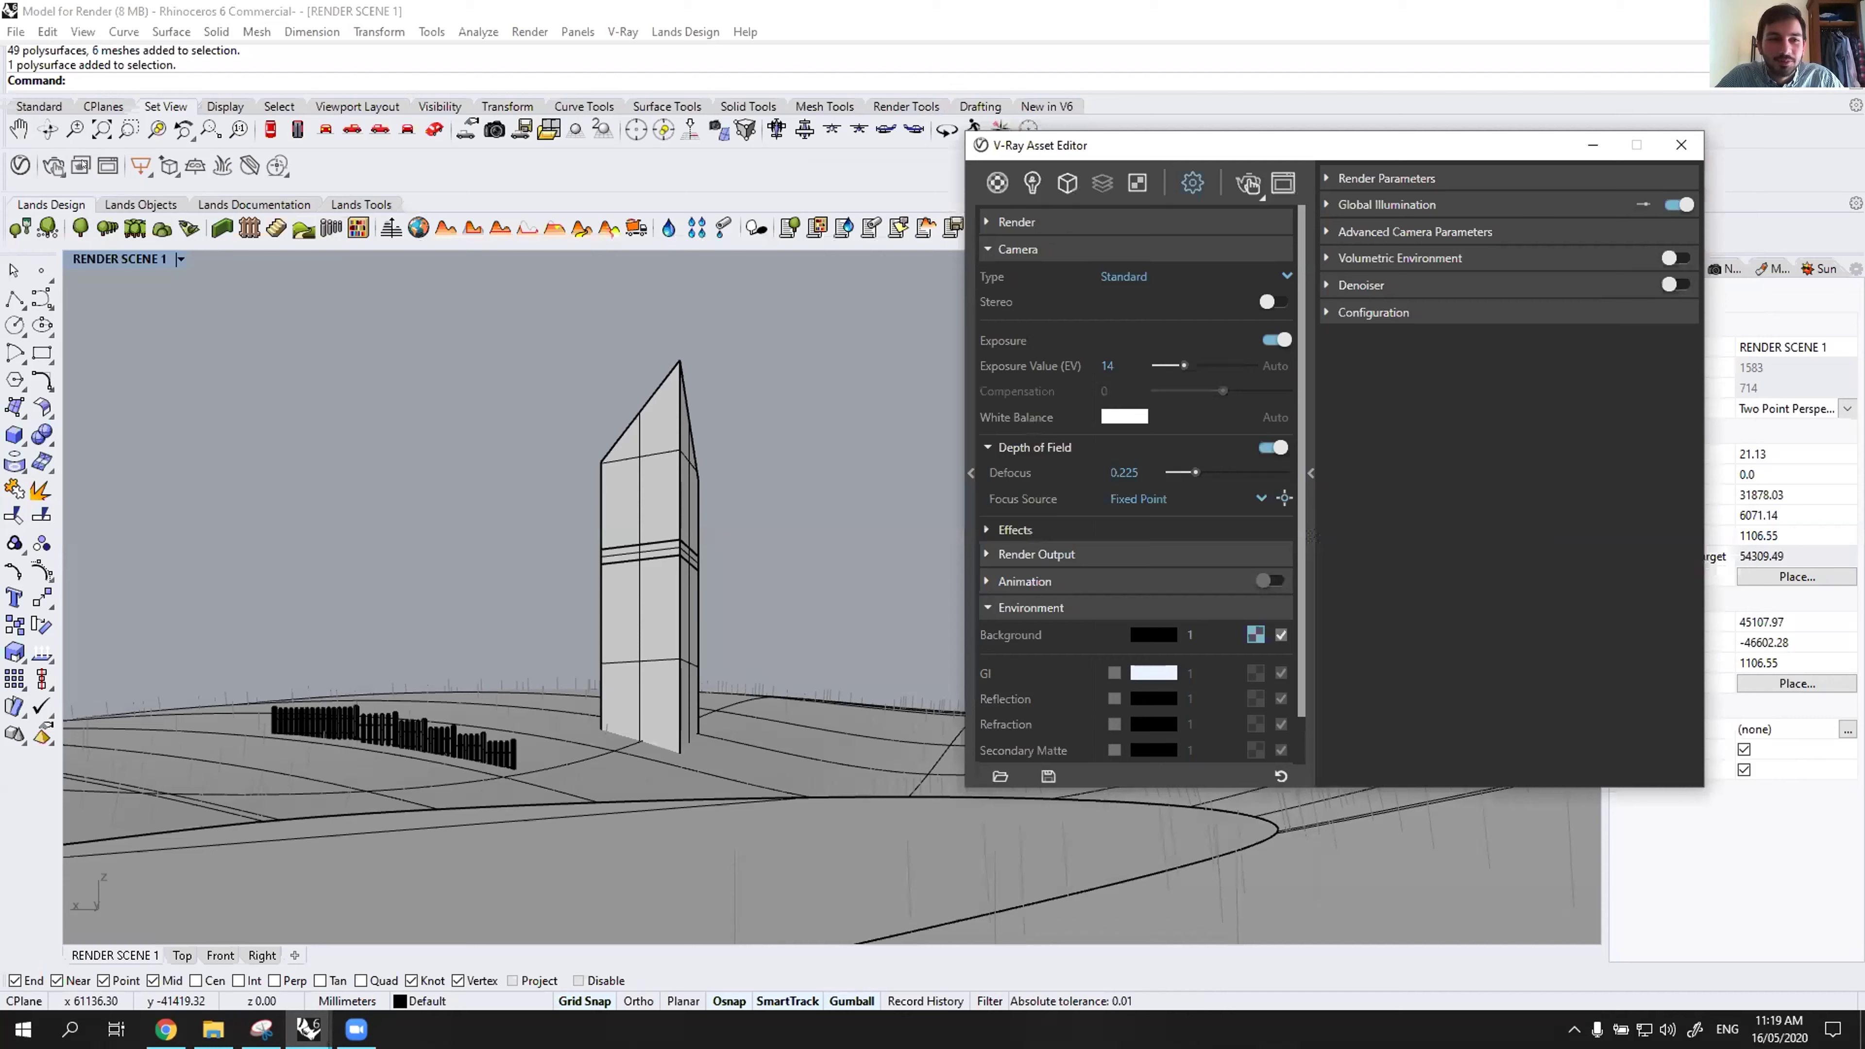
Rerun the interactive render from the RENDER SCENE 1 named view, keeping both the tower and the depth of field settings accessible.
click(53, 166)
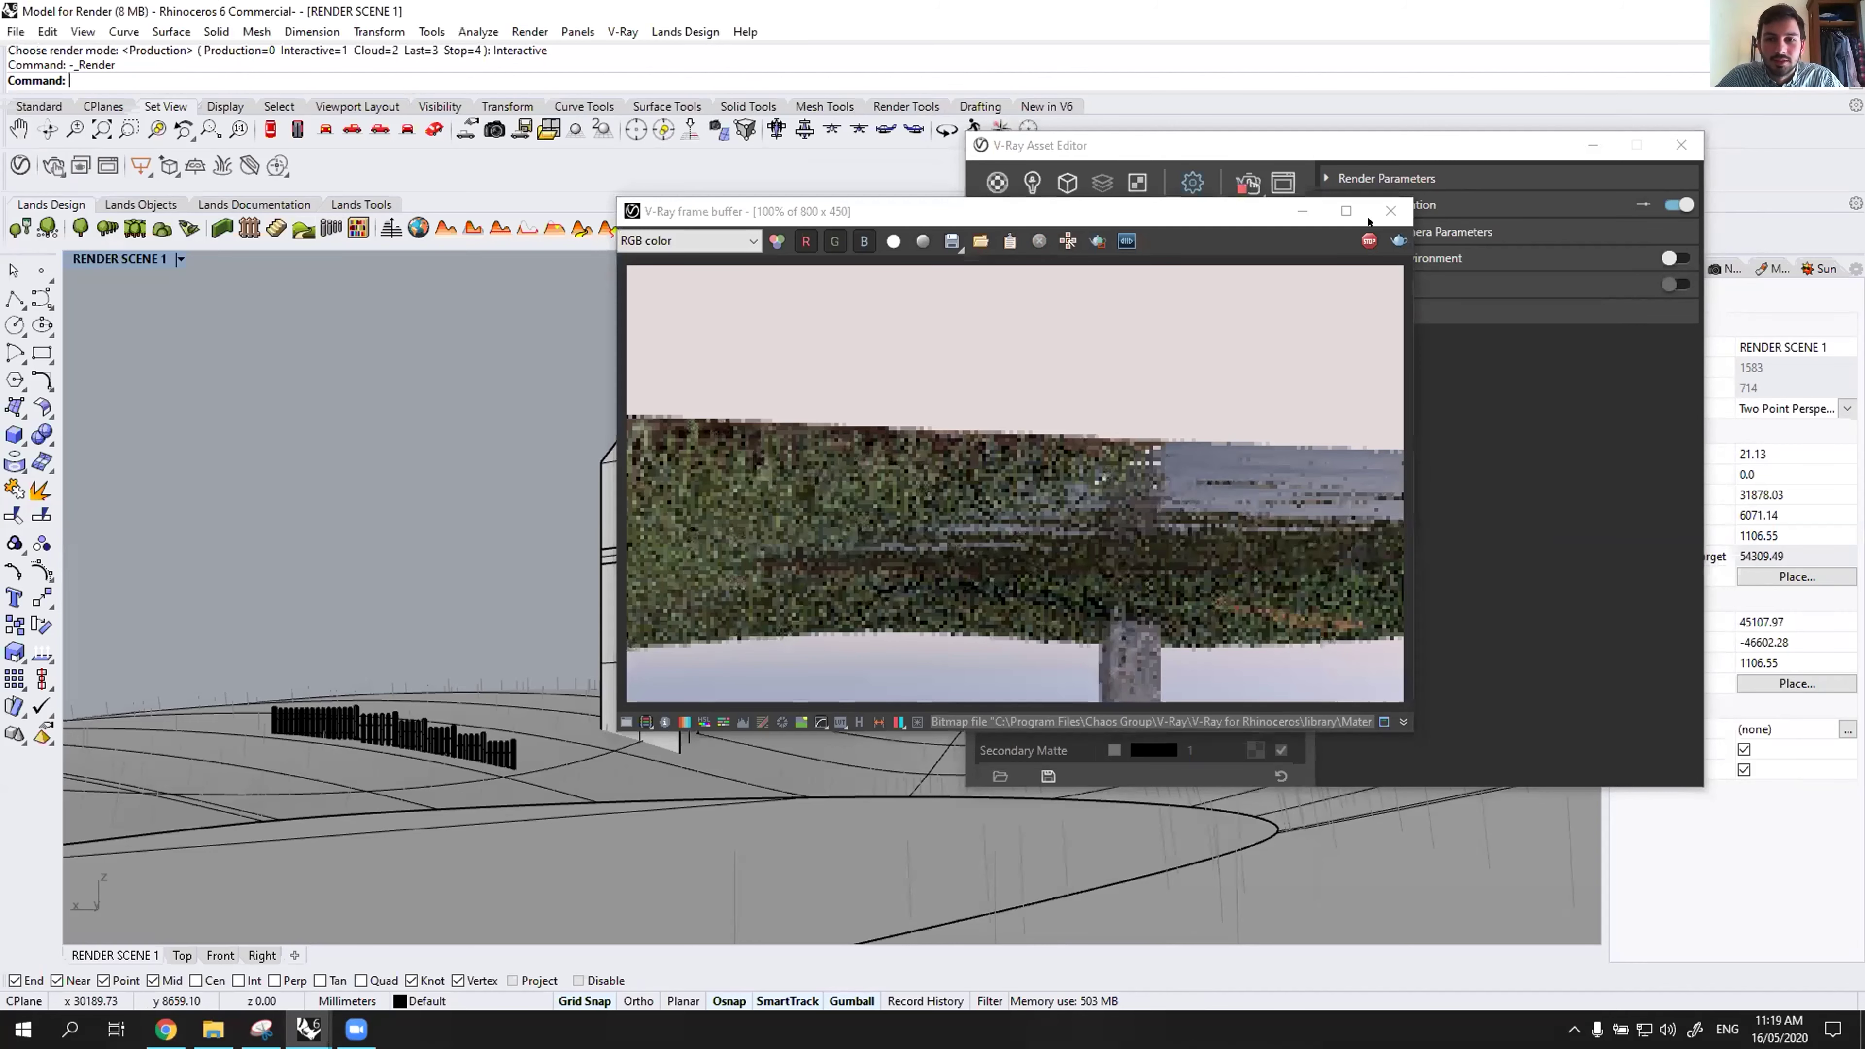
click(1391, 211)
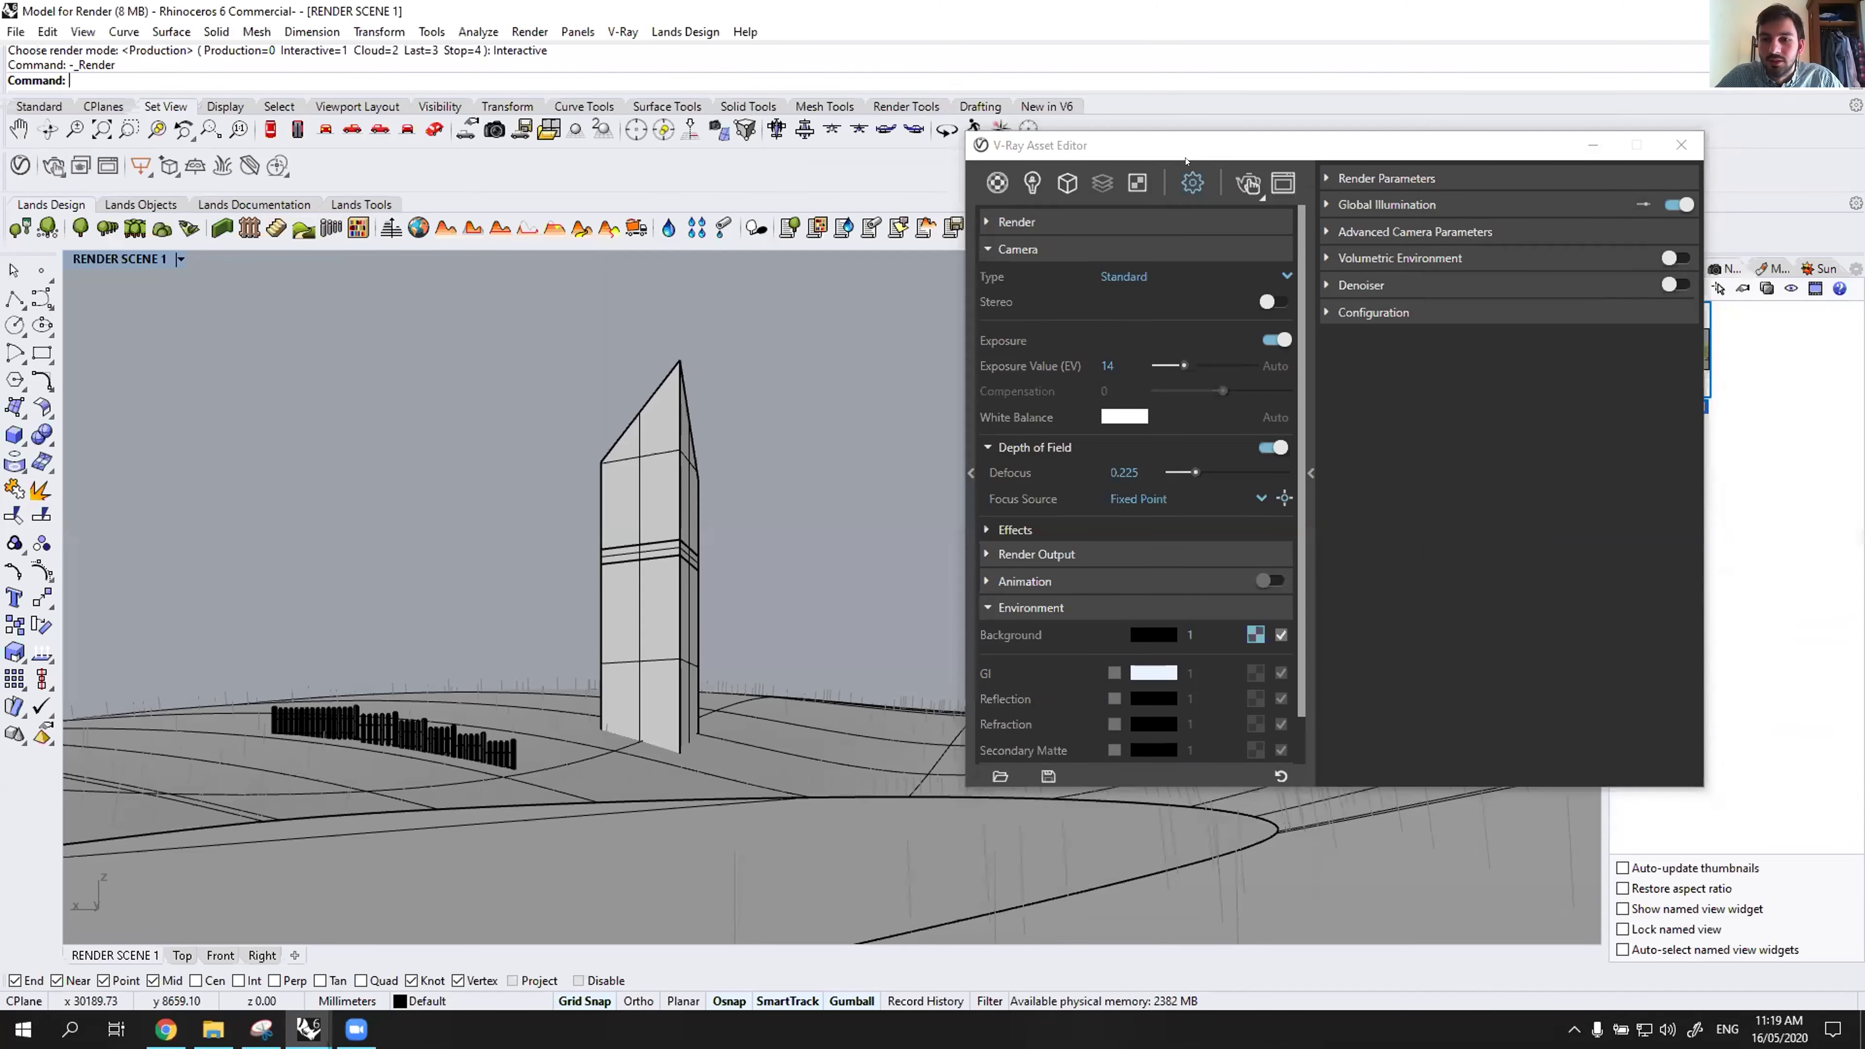
drag(1353, 156, 1071, 156)
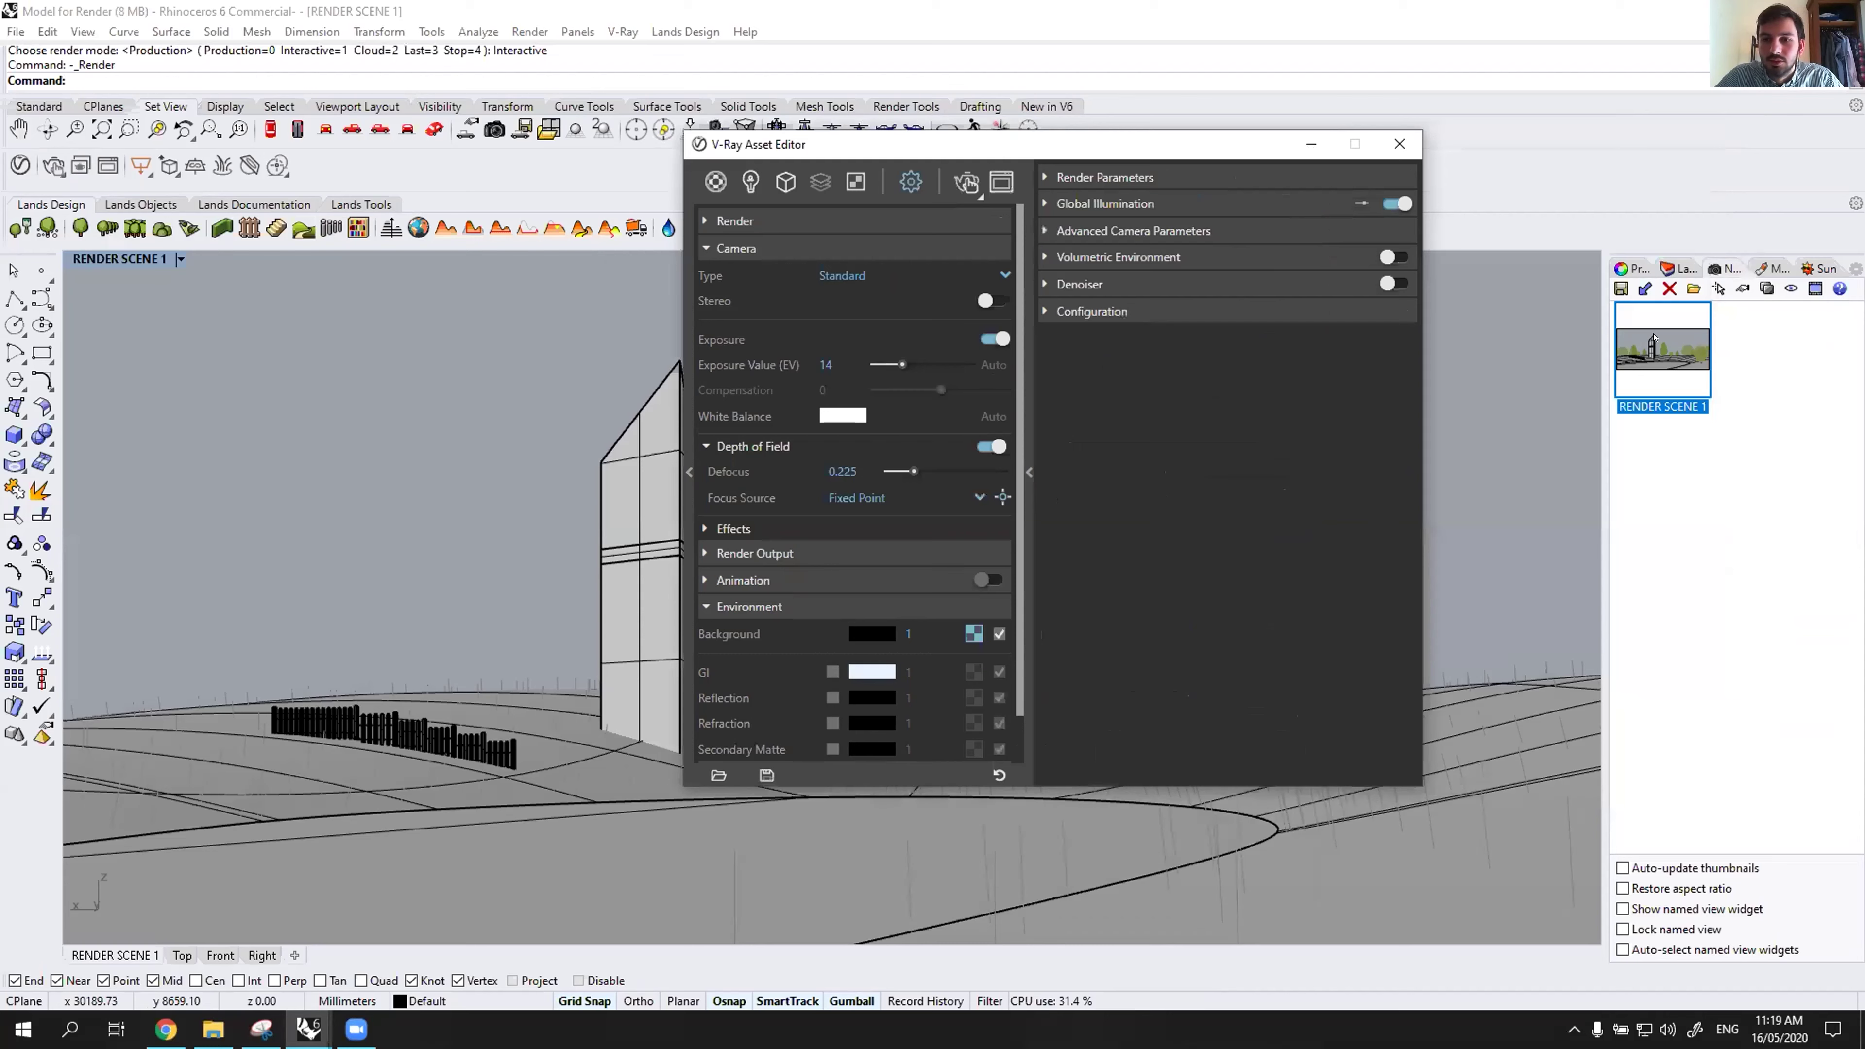
click(1666, 367)
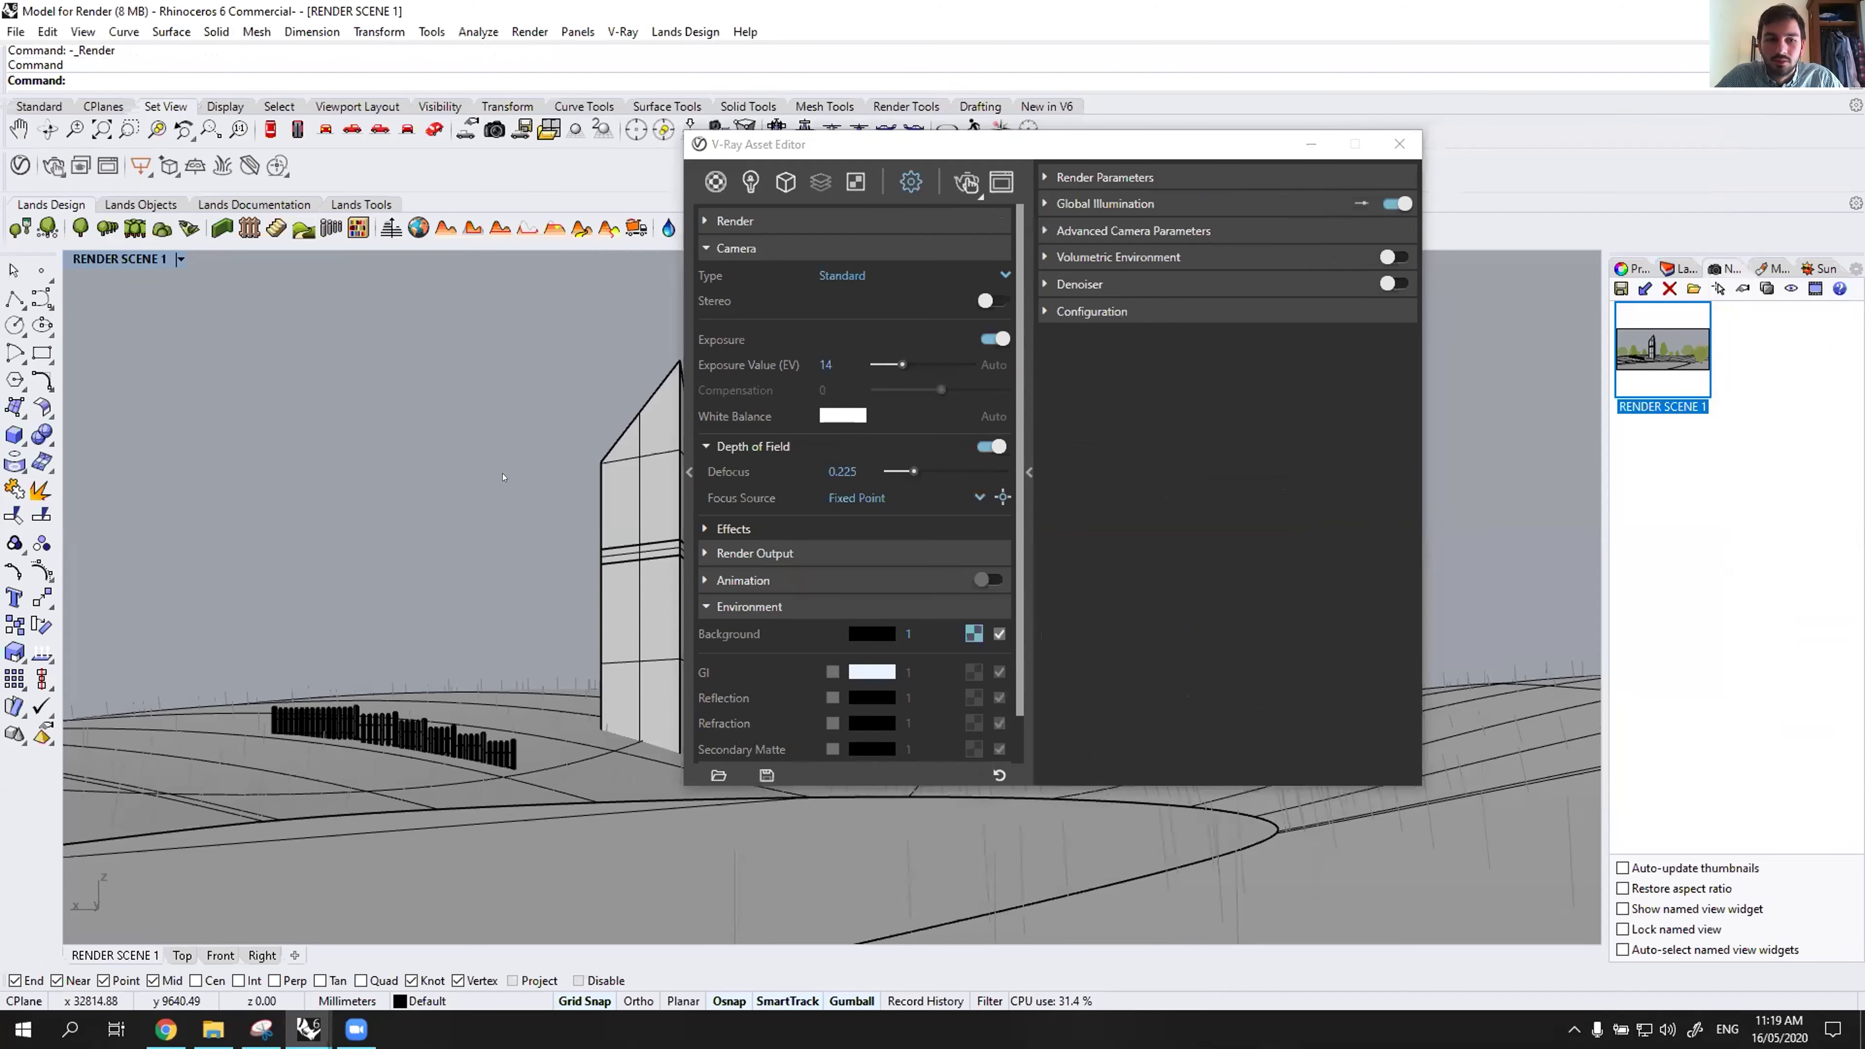
right_drag(475, 523, 483, 534)
click(53, 166)
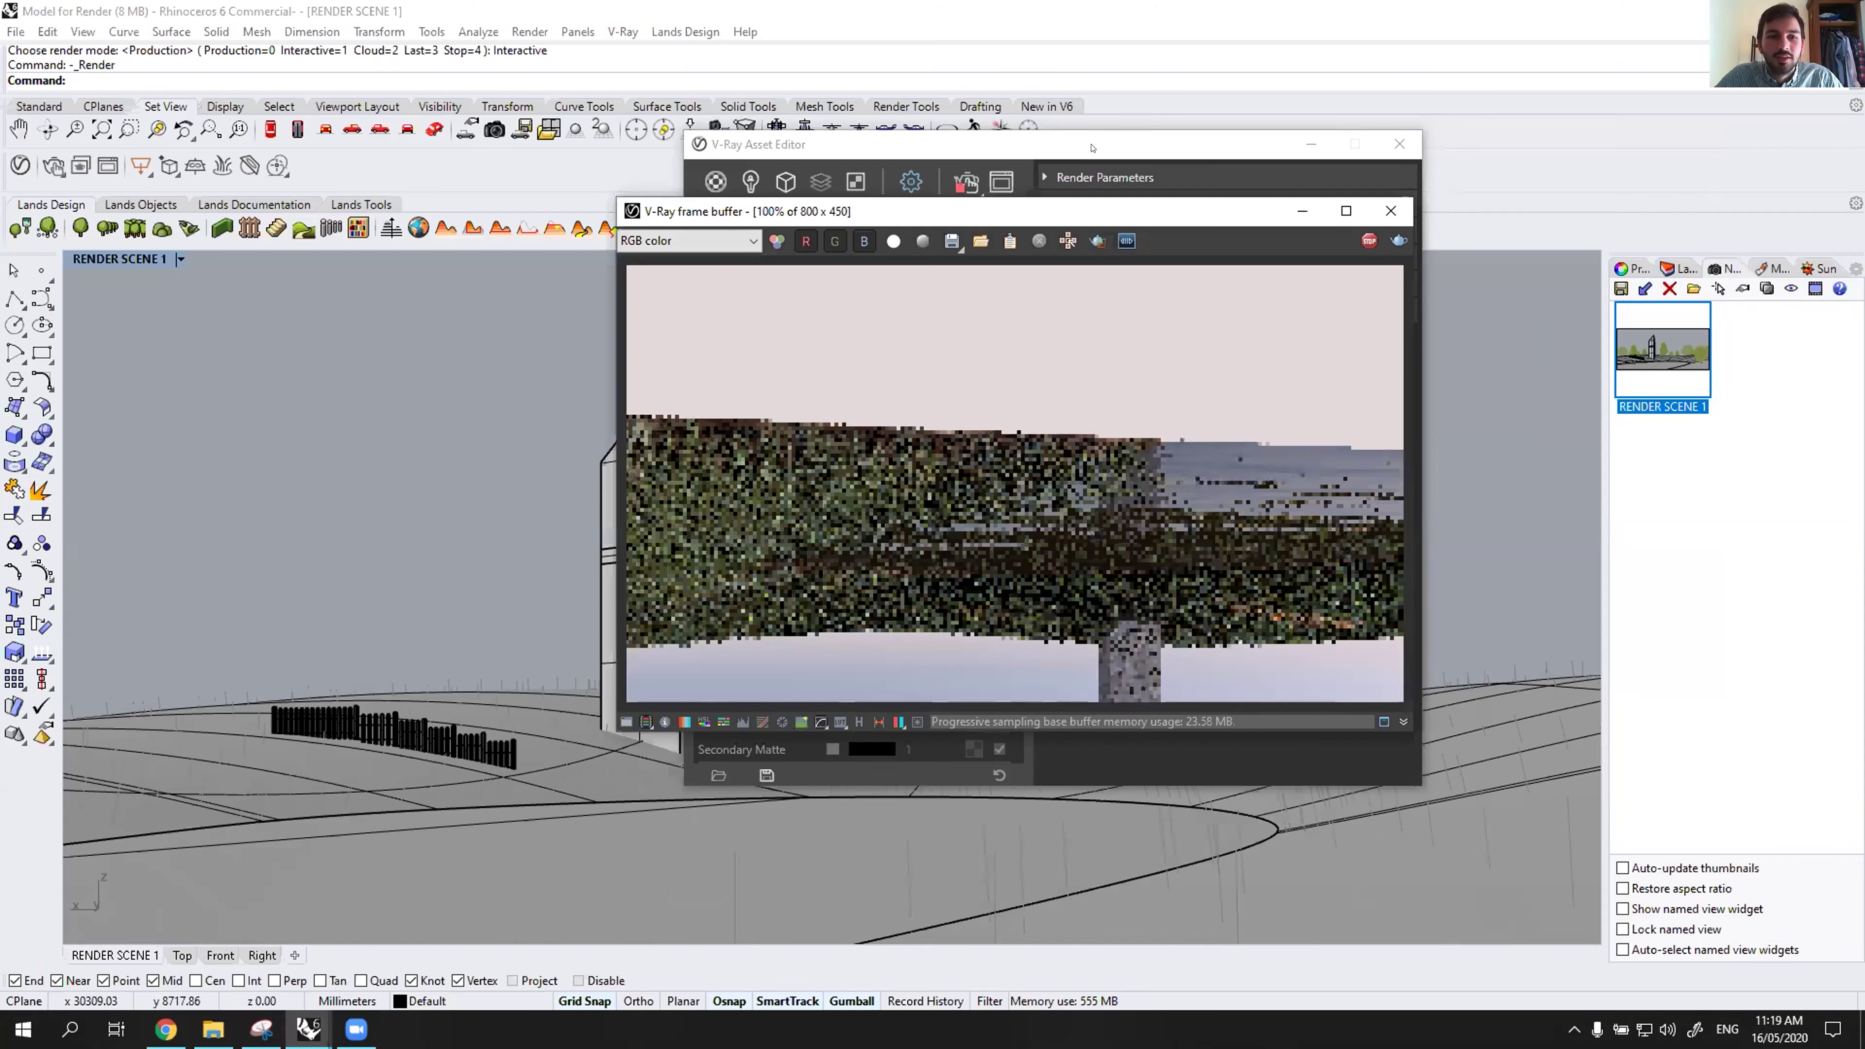
drag(1097, 220, 148, 266)
drag(1195, 153, 1588, 162)
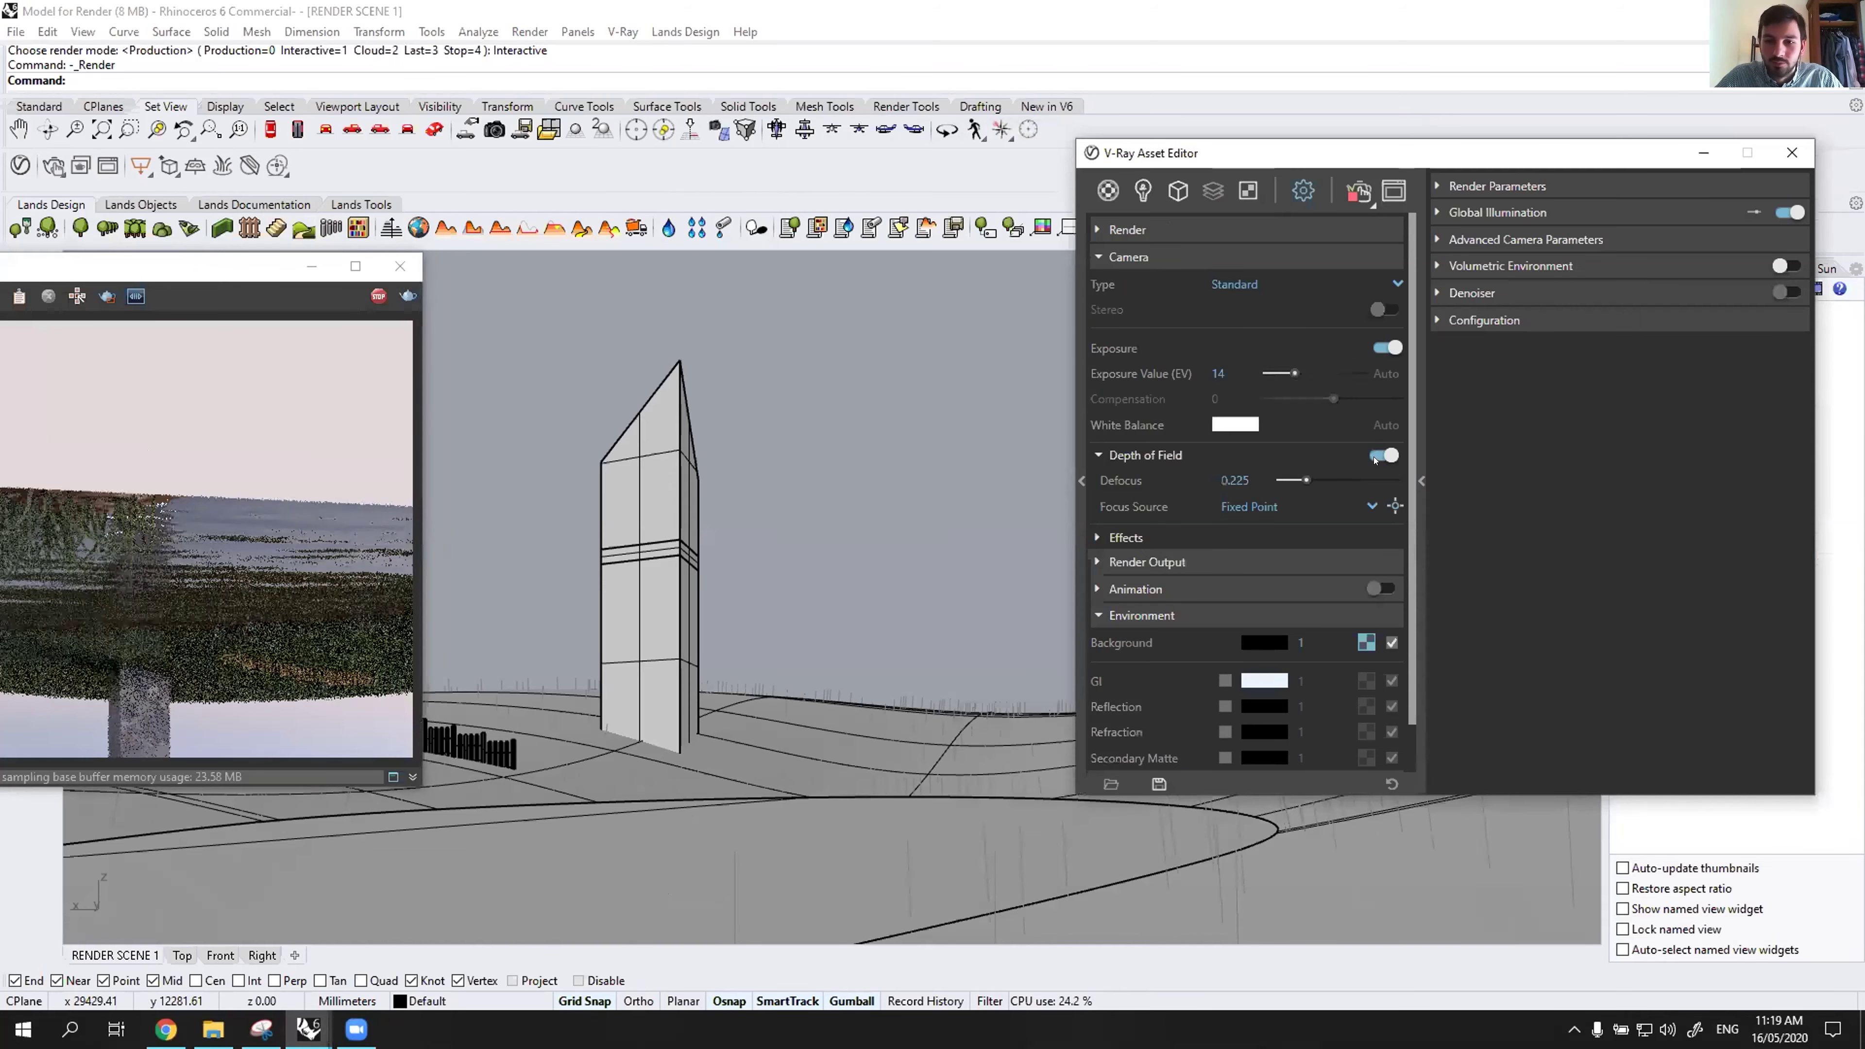
Pick a point on the tower's face just above its horizontal band as the camera's focus point.
click(1395, 506)
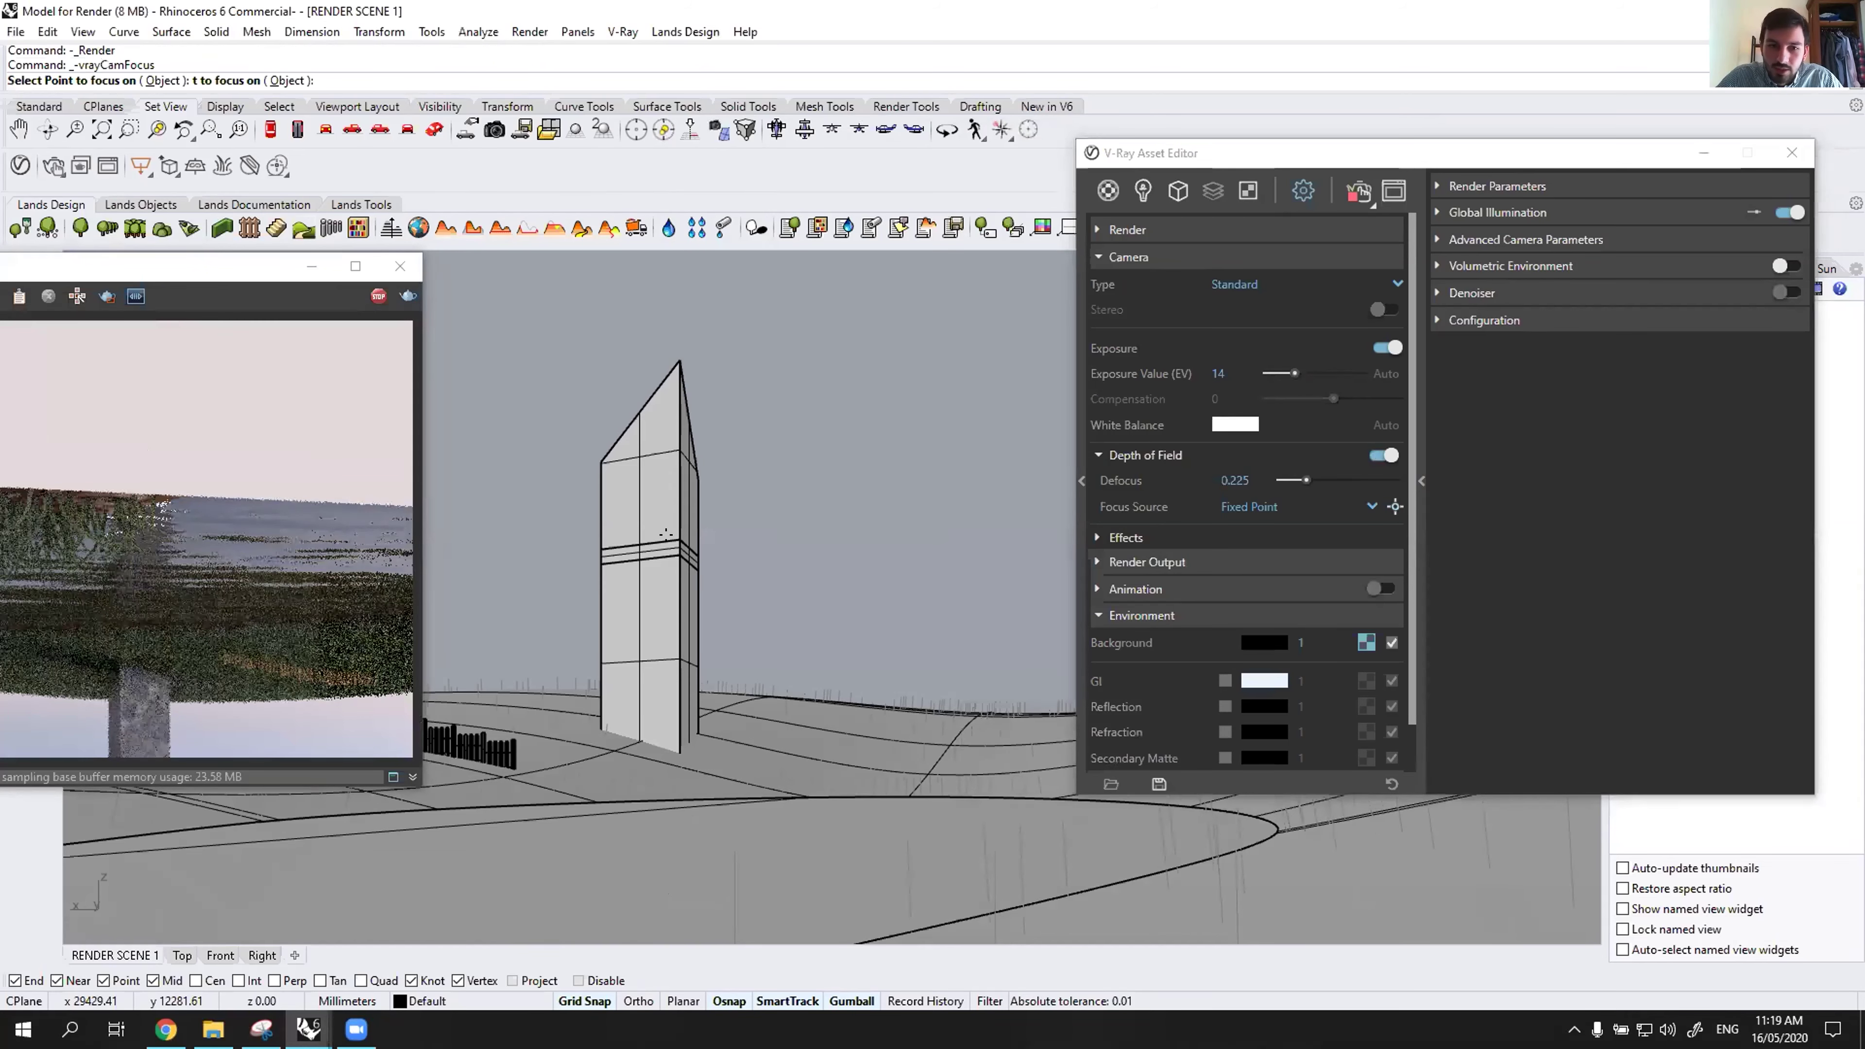
click(671, 535)
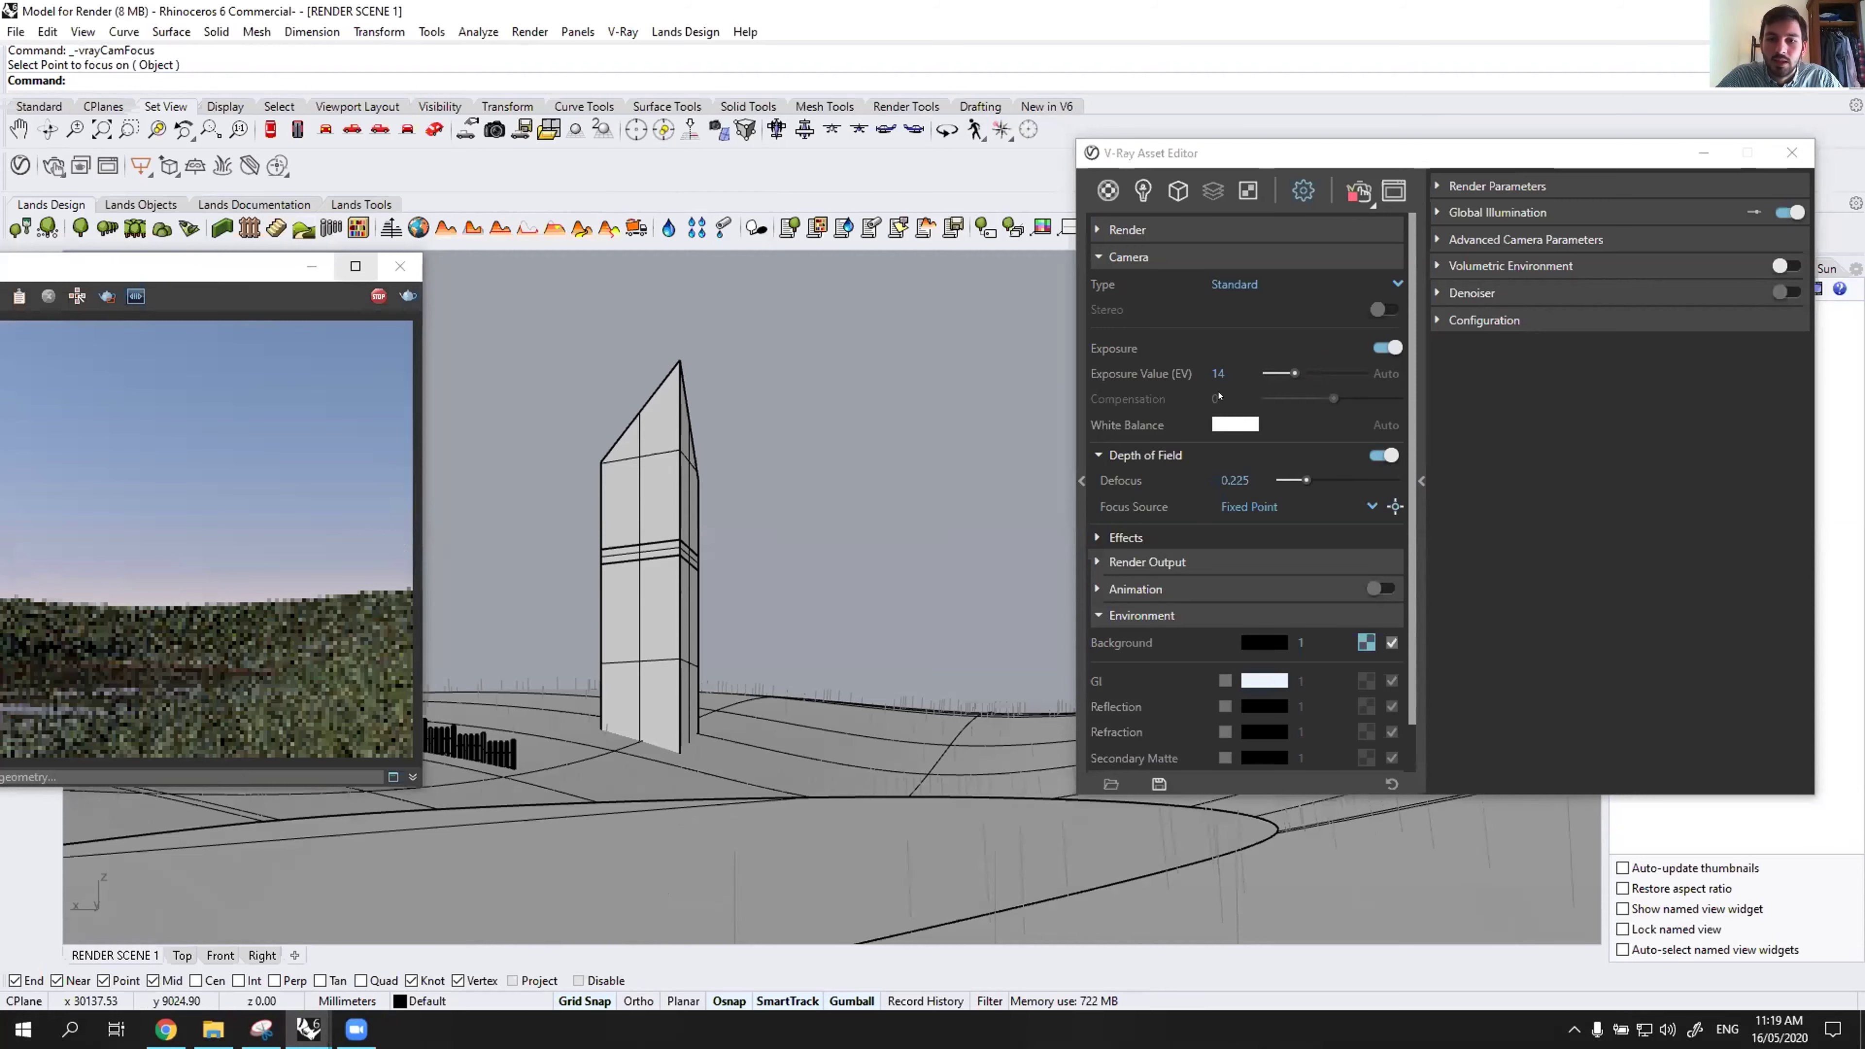
click(1097, 537)
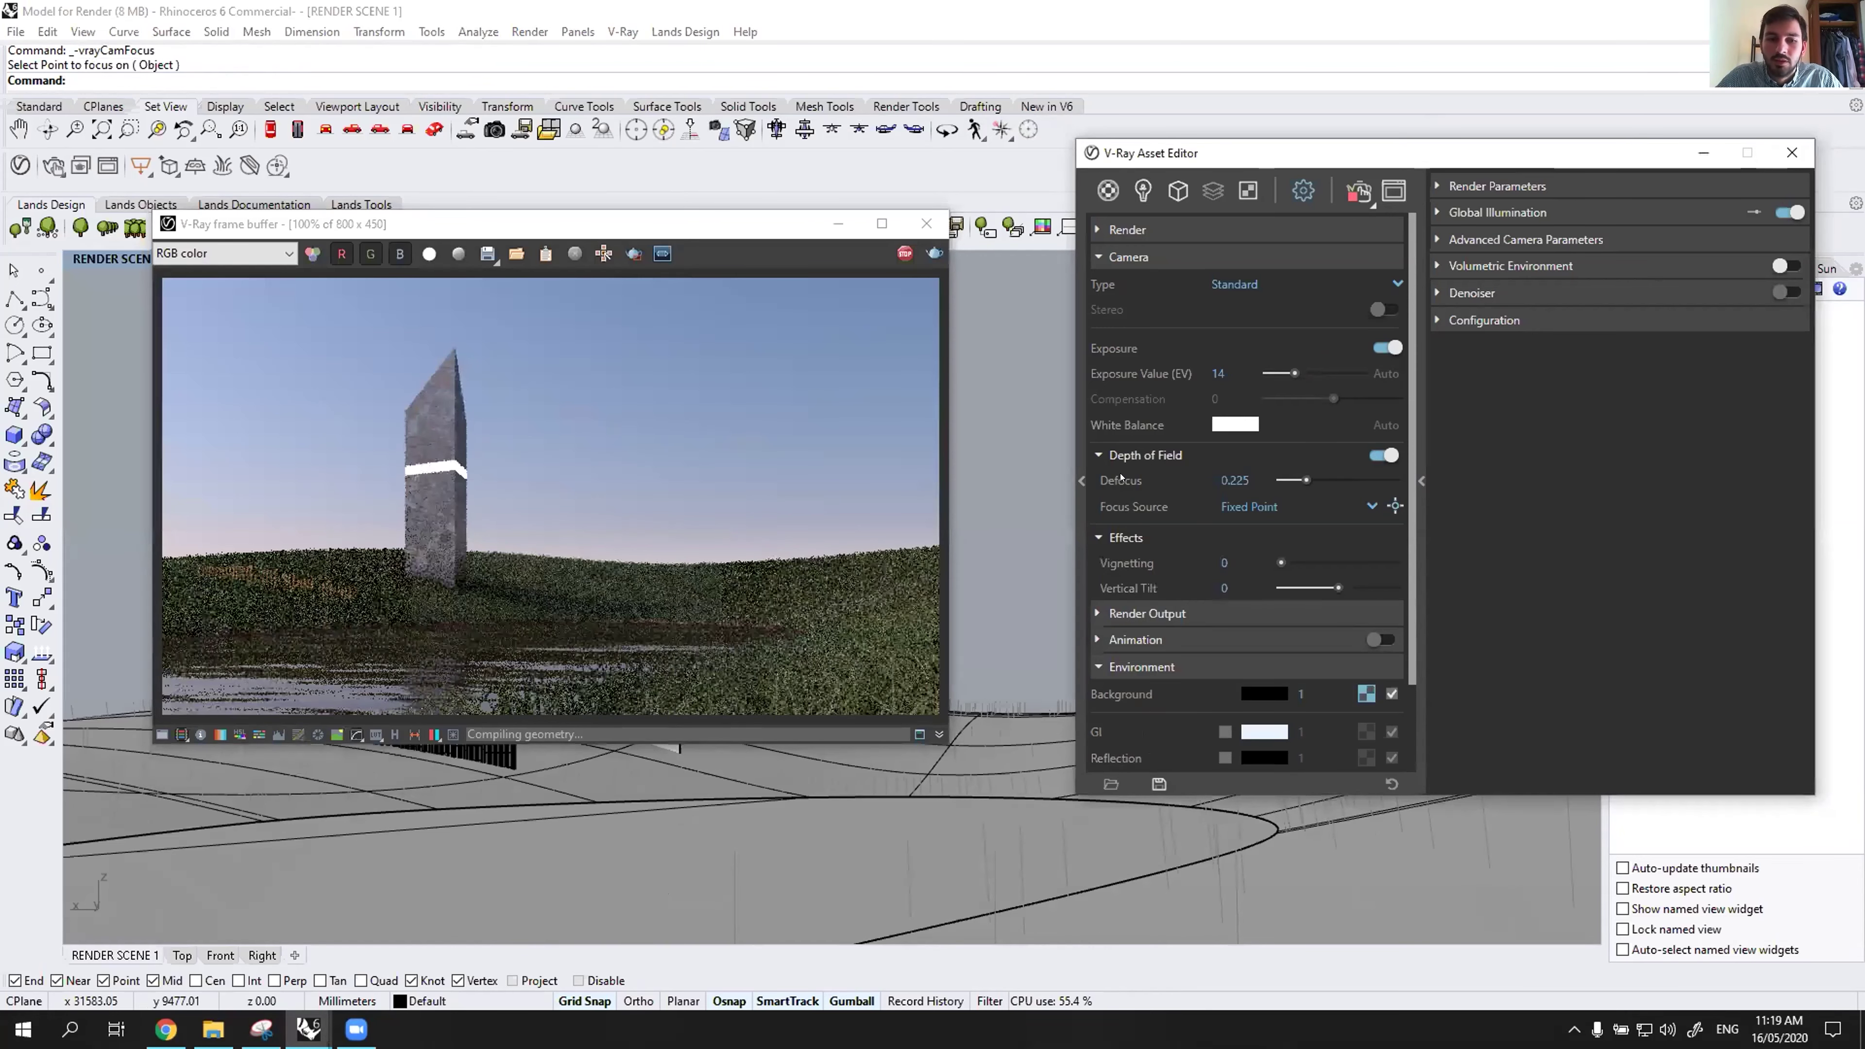
click(1097, 537)
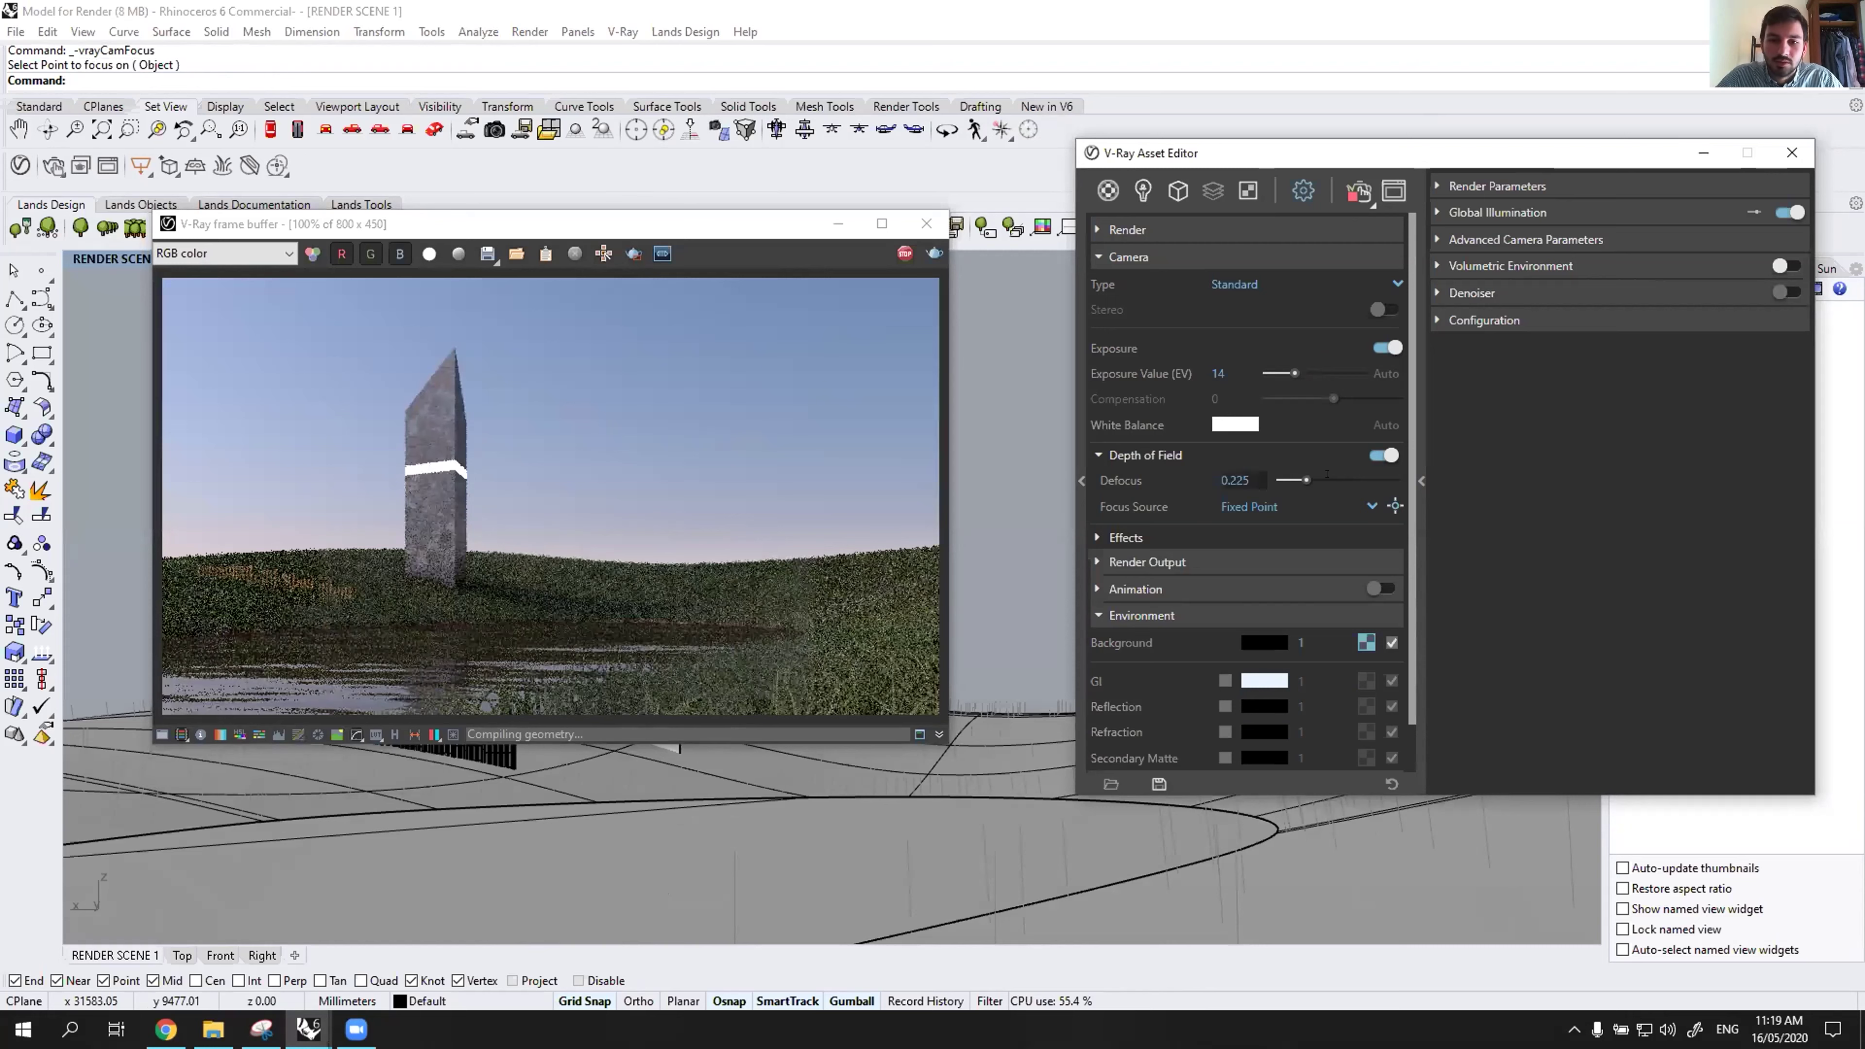
Try stronger depth of field defocus values, including 1 and 0.749, in the interactive render.
double_click(1234, 480)
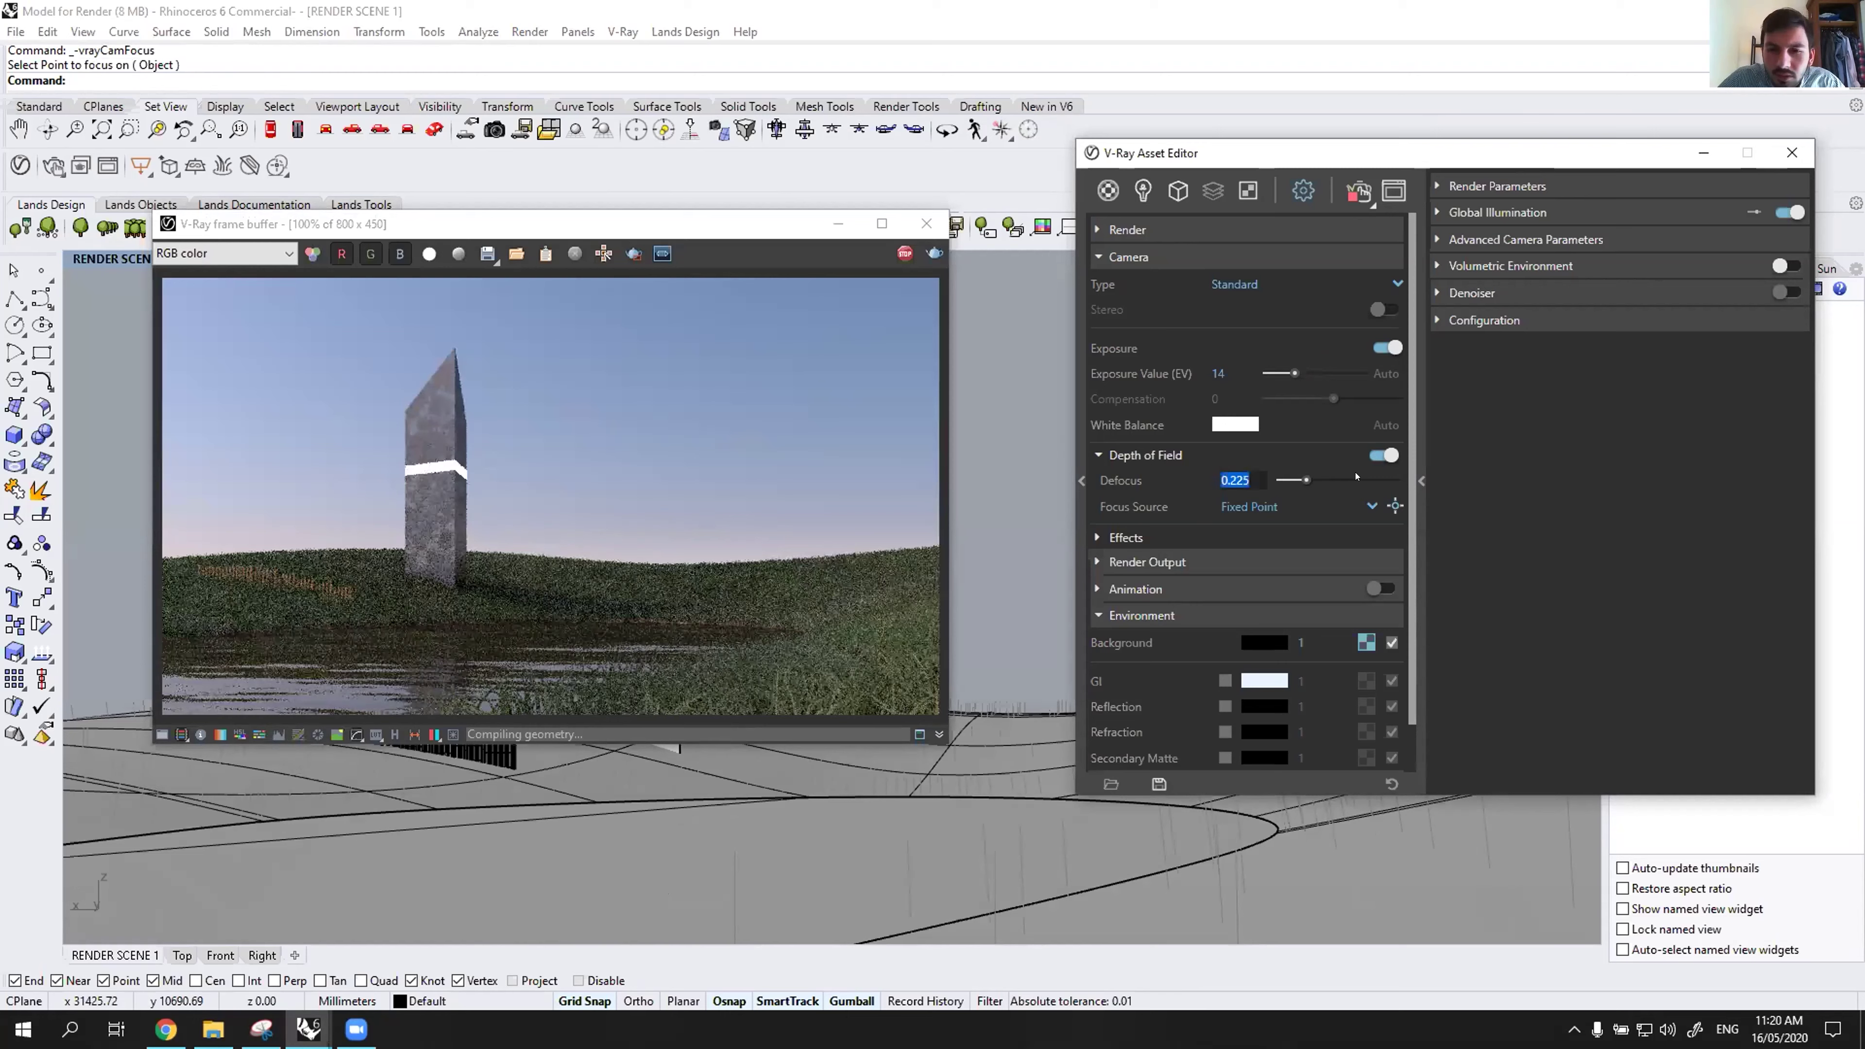
click(1326, 482)
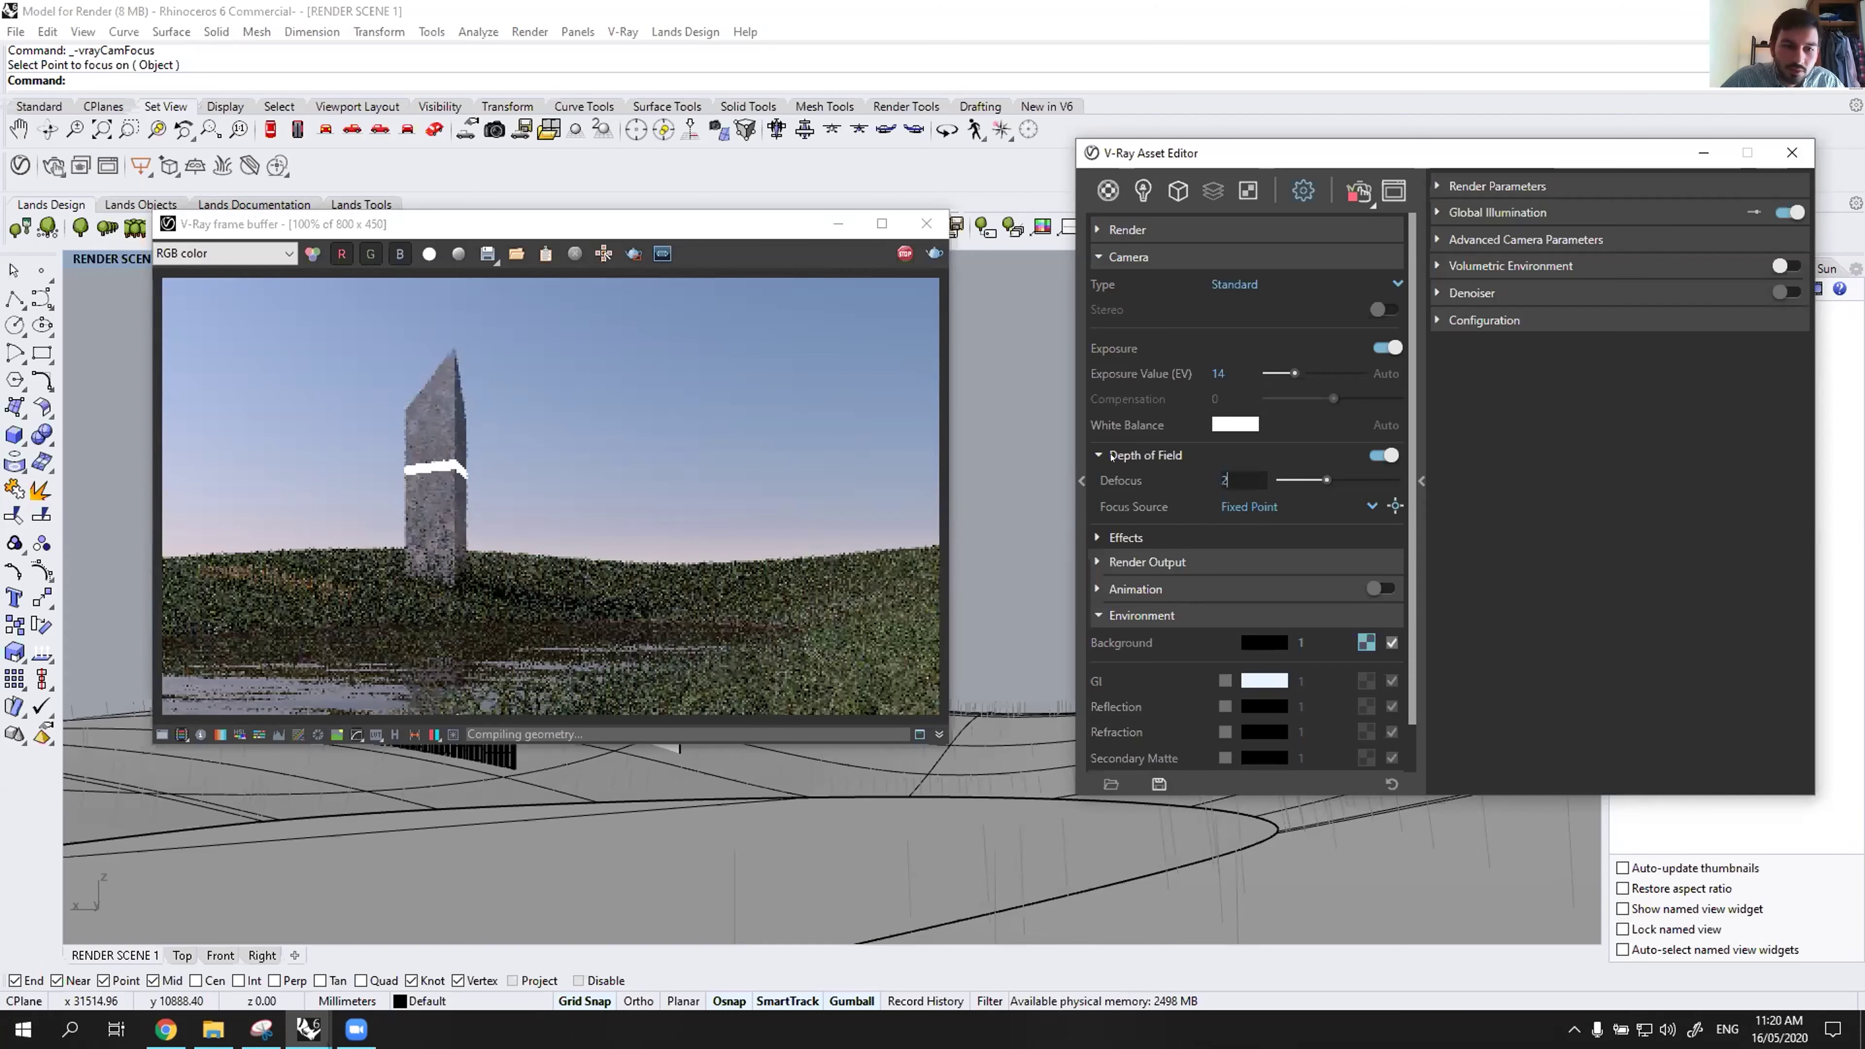
key(End)
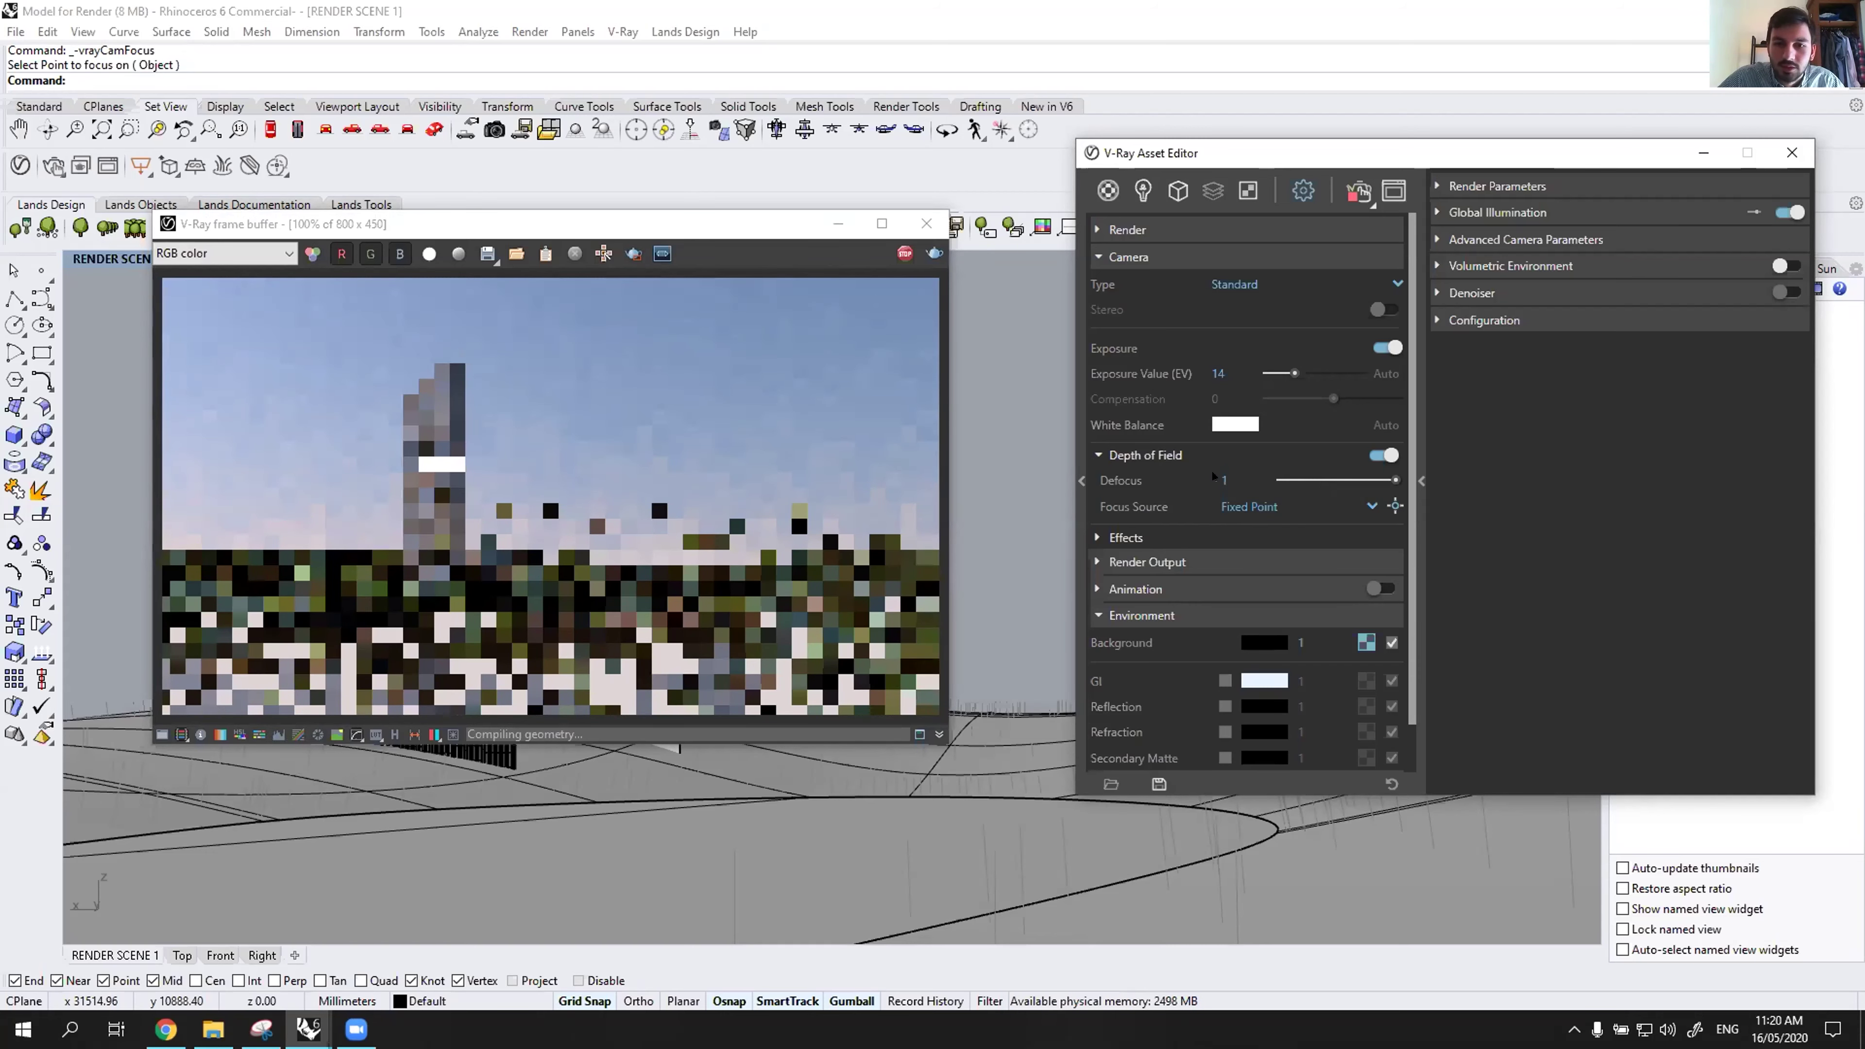
click(1234, 480)
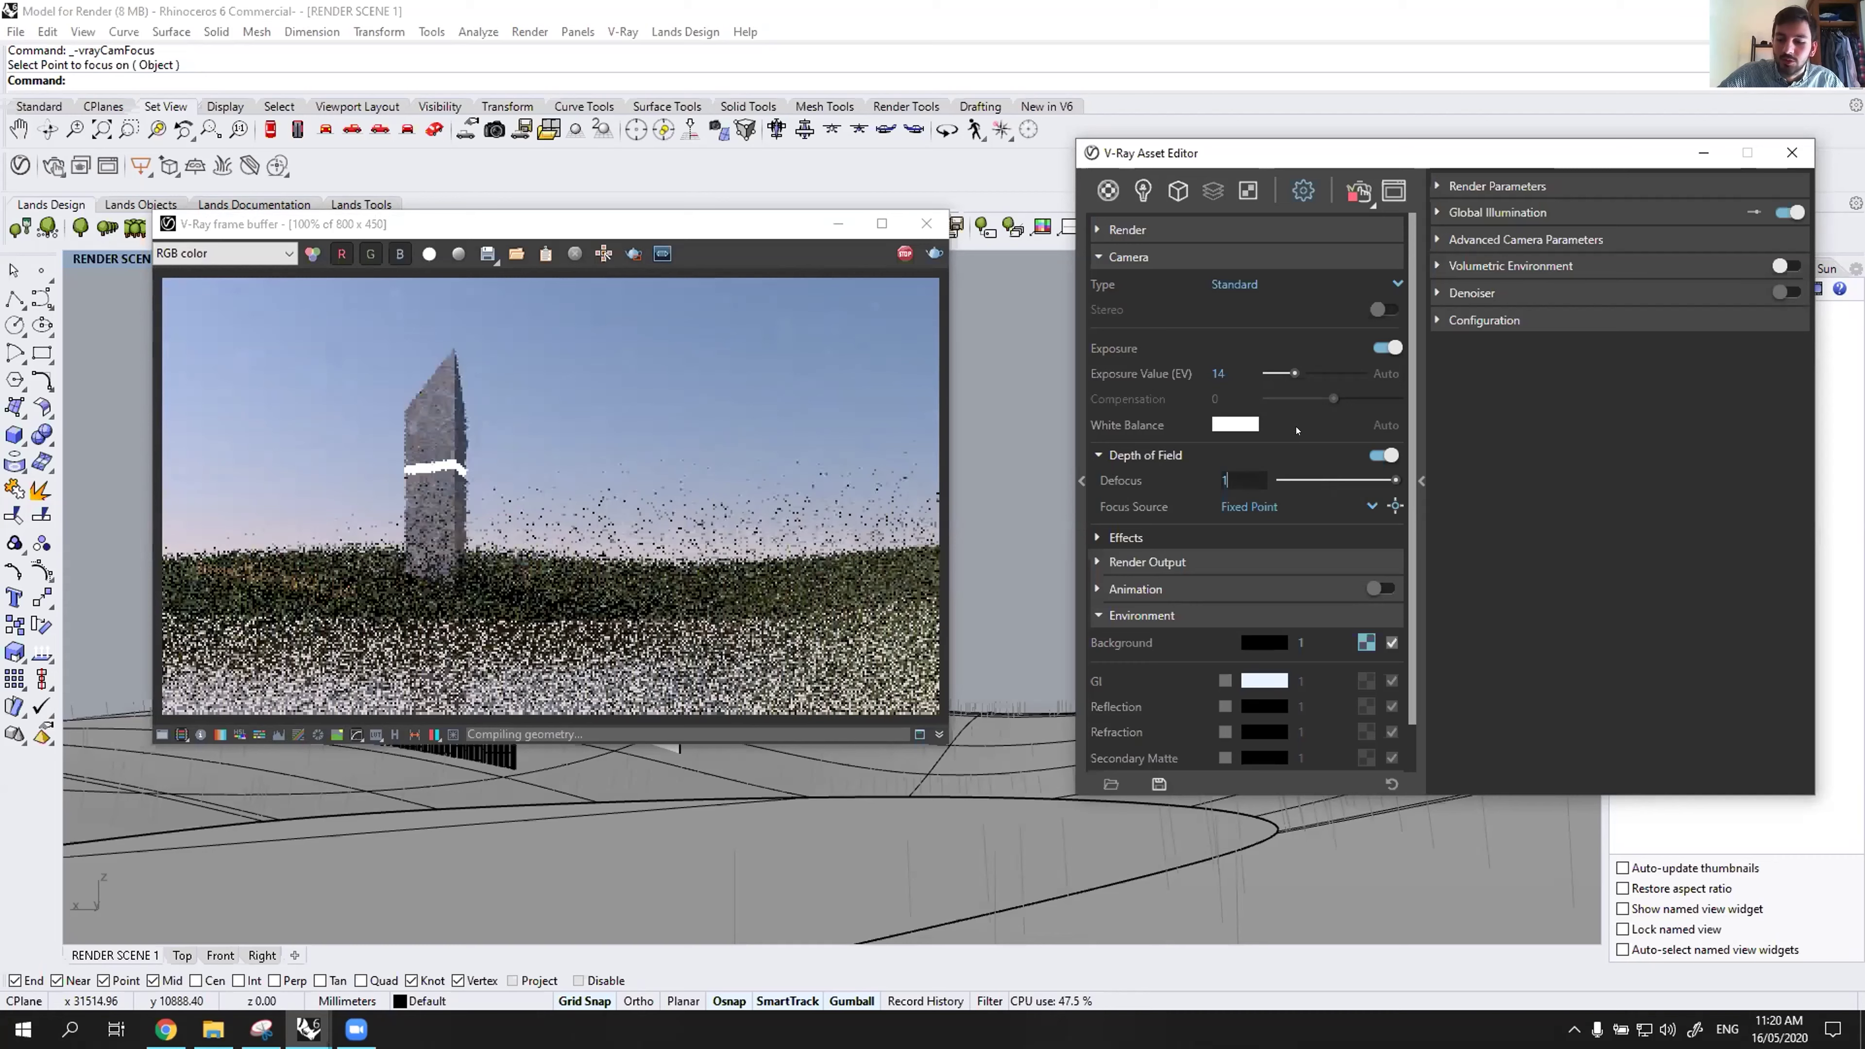
key(Return)
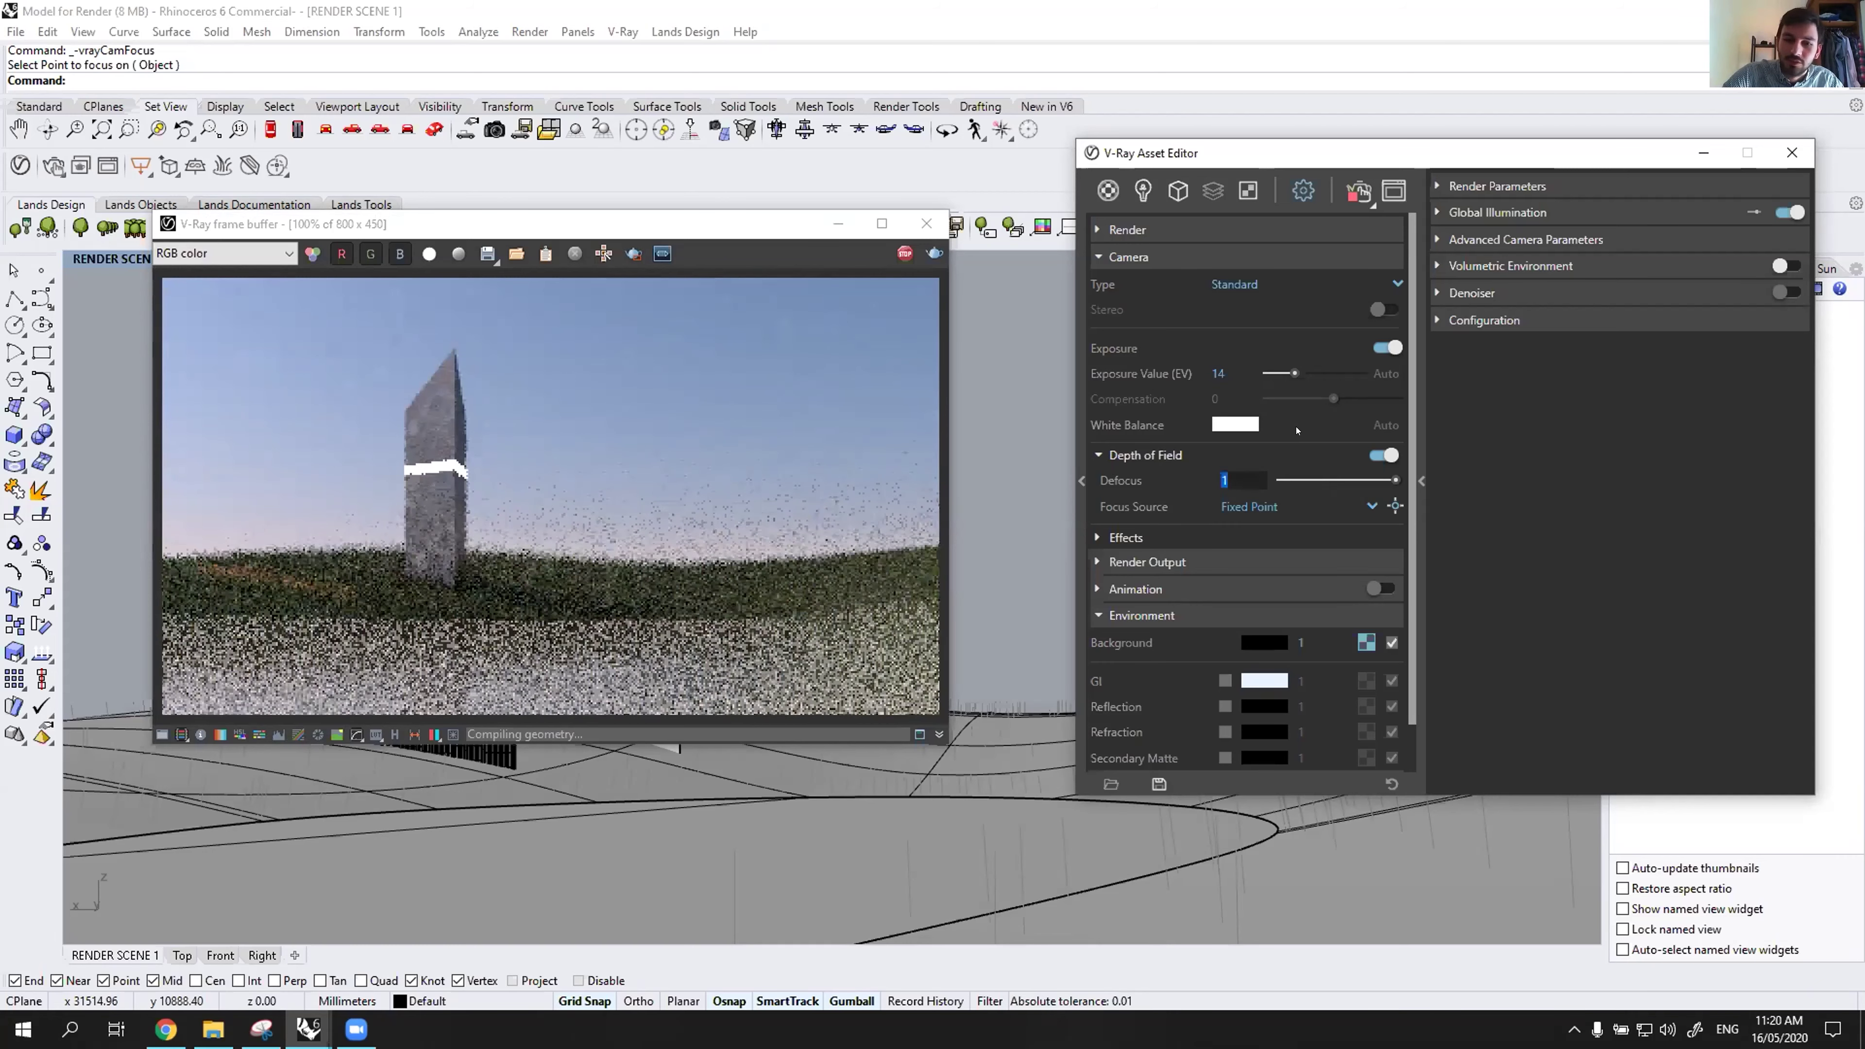
text(0.749)
key(Return)
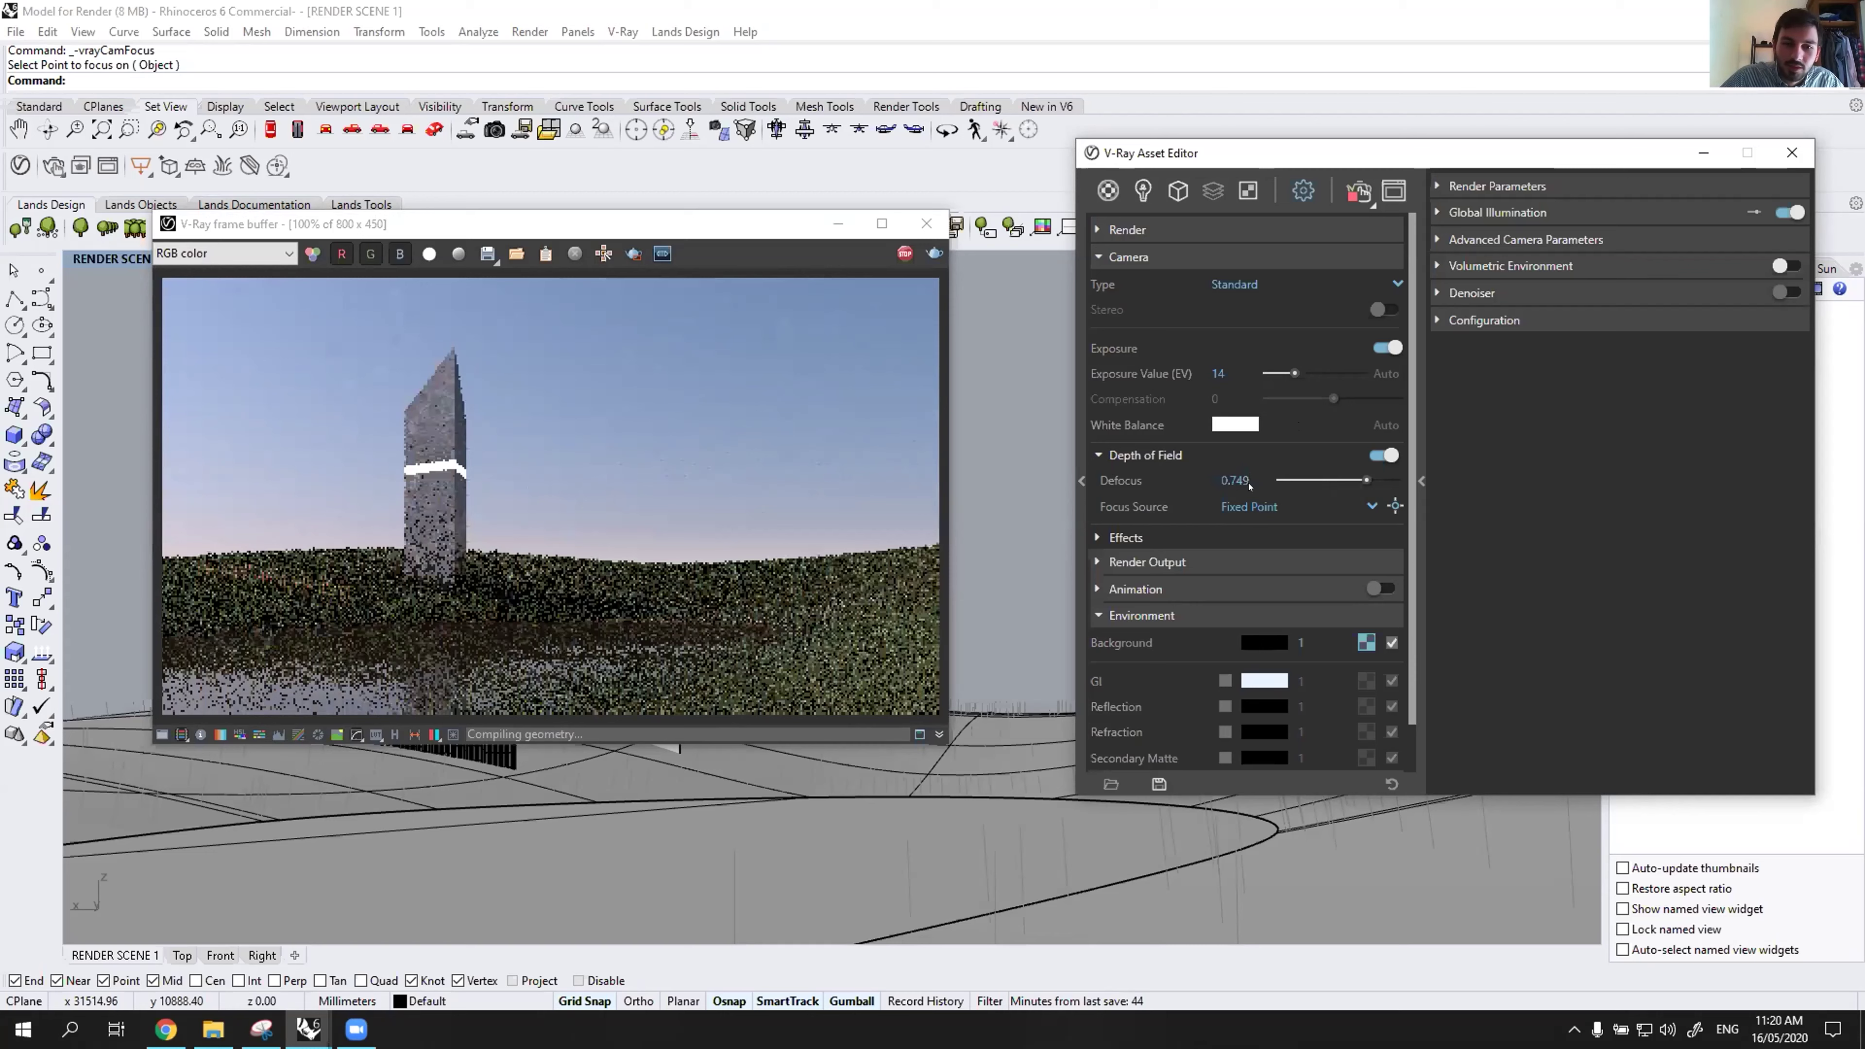
click(749, 671)
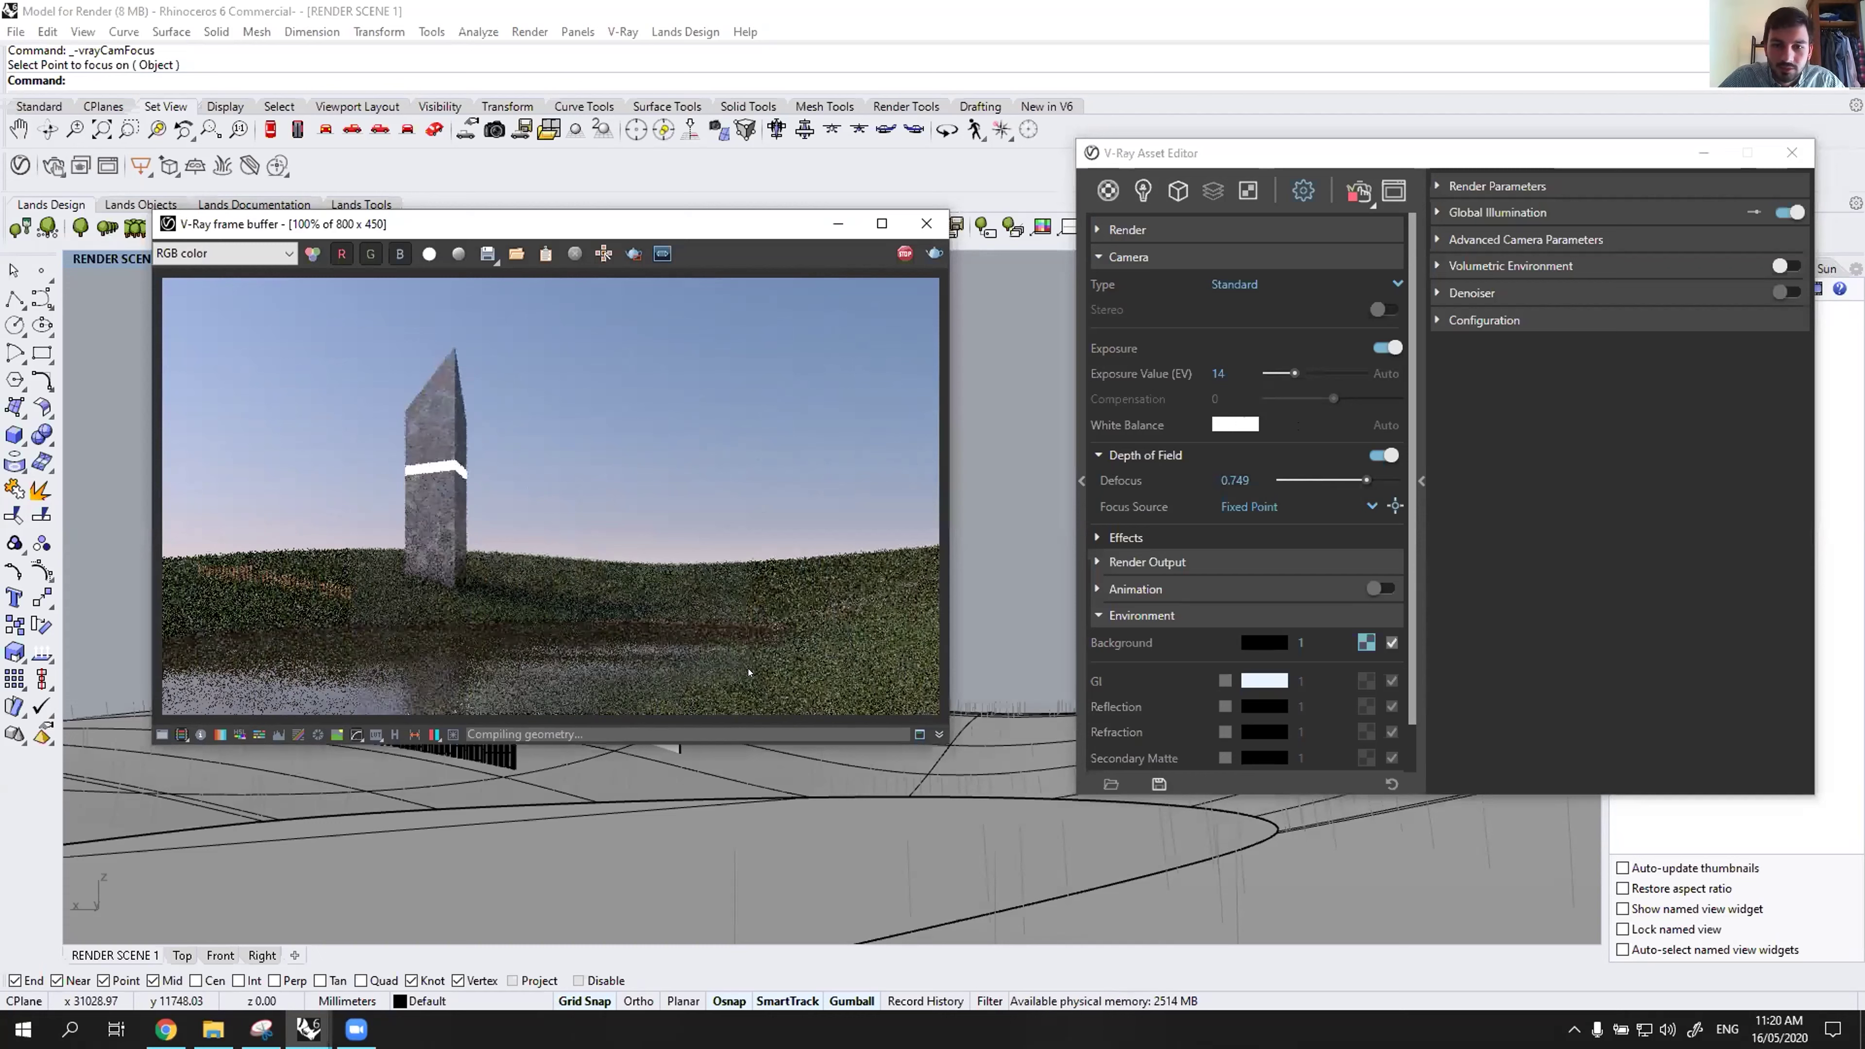
Set the depth of field defocus to 0.5.
double_click(1235, 480)
text(0.5)
key(Return)
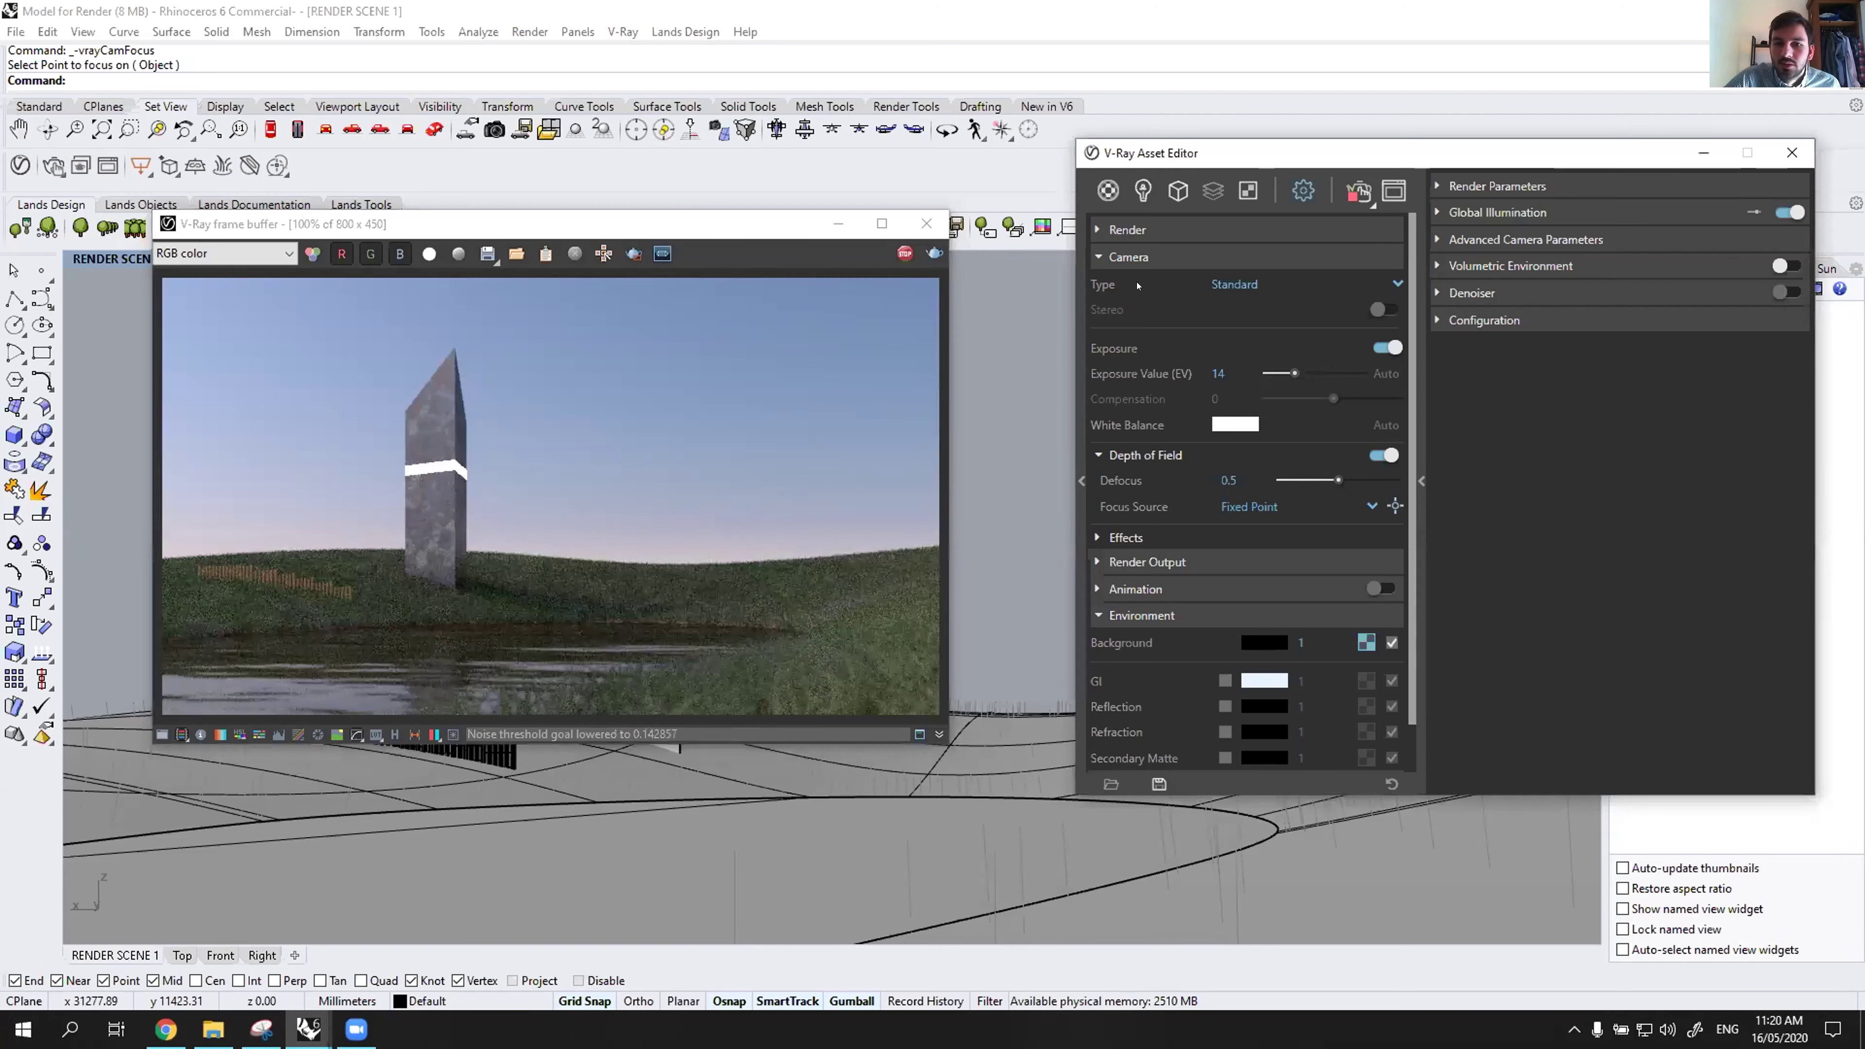
Lighten the Rhino Document Sun's ground albedo color to nearly white.
click(1143, 191)
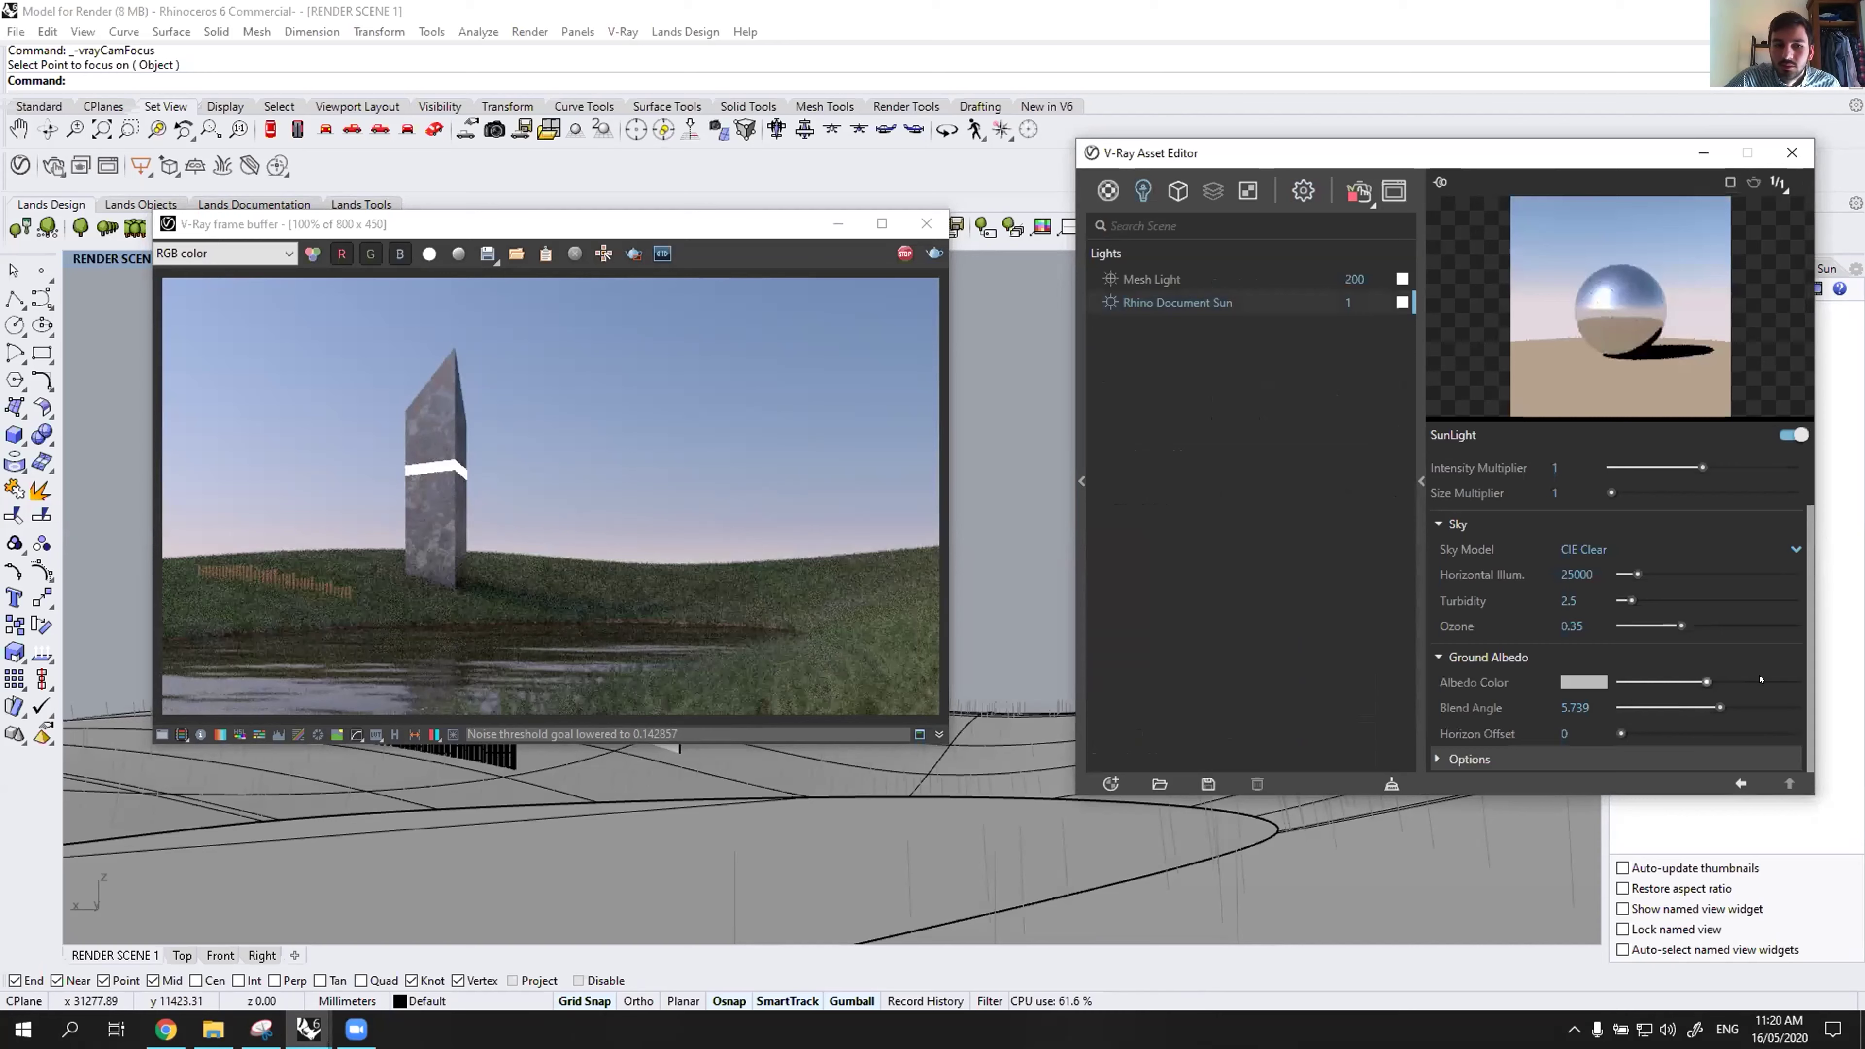
click(1760, 680)
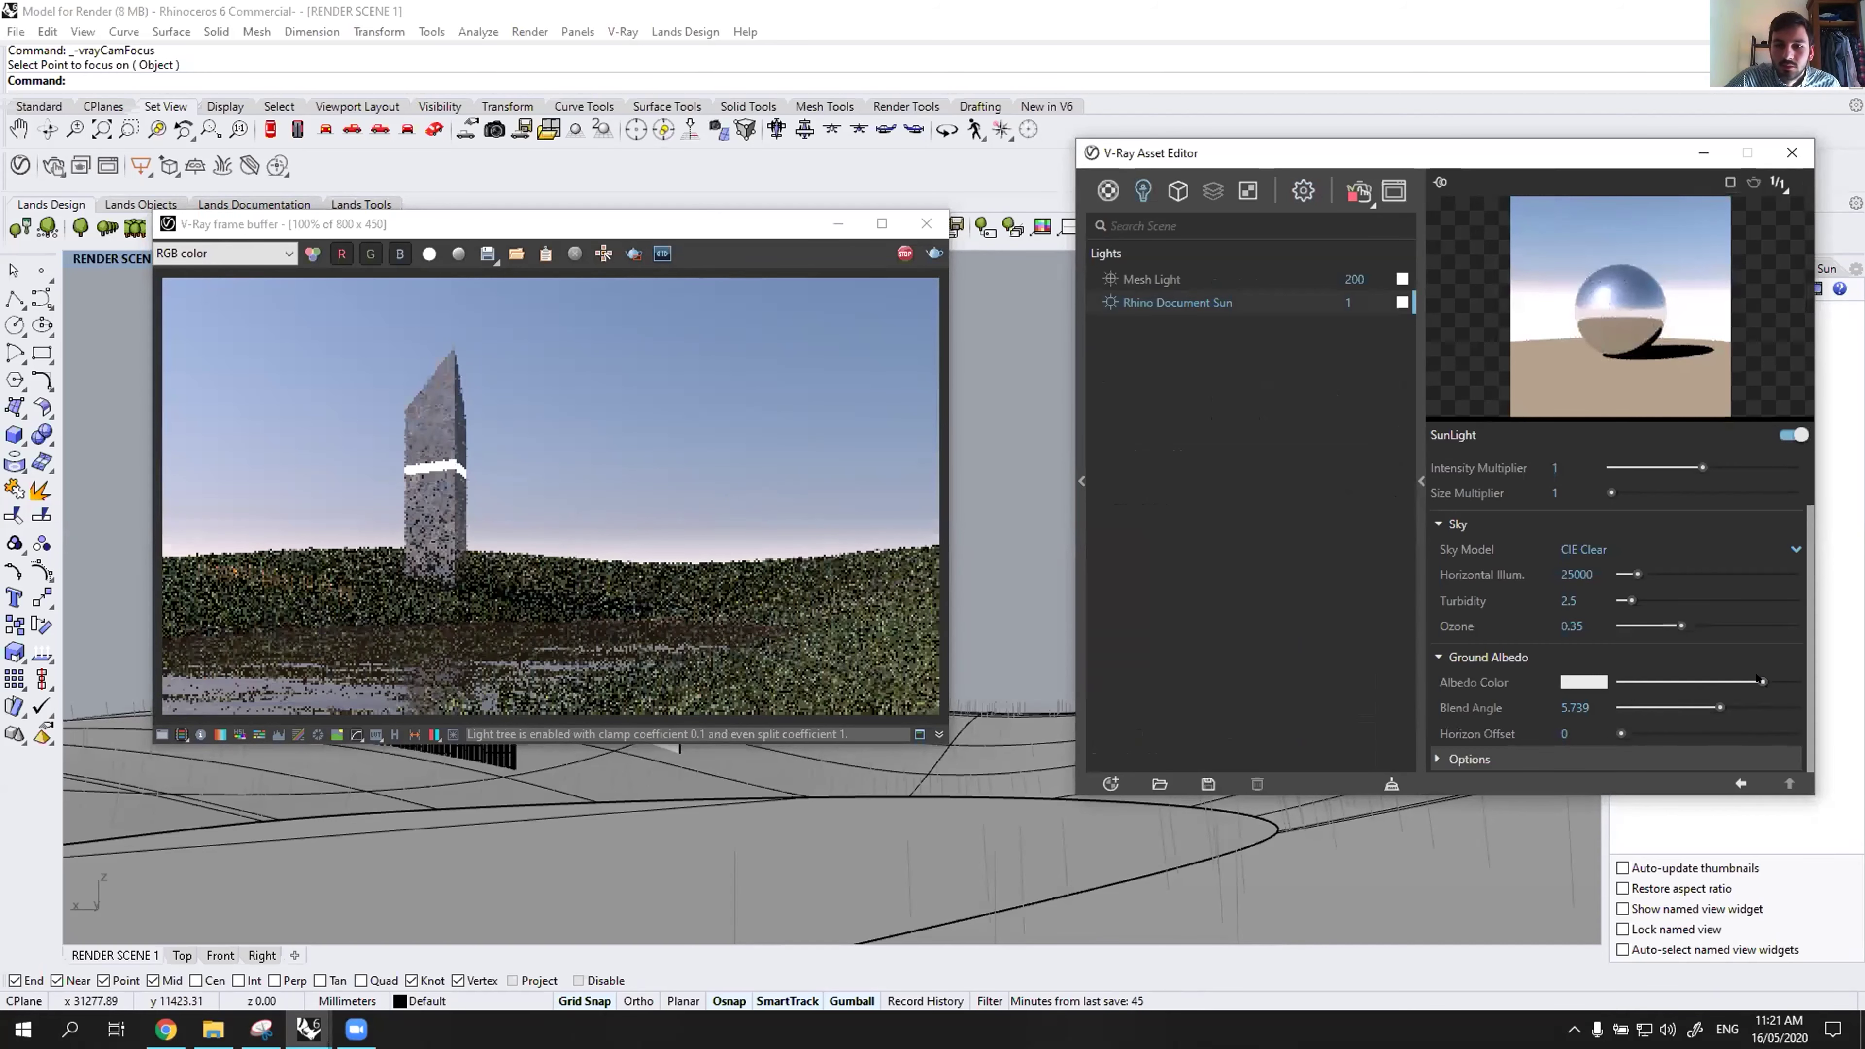
drag(1762, 681, 1756, 681)
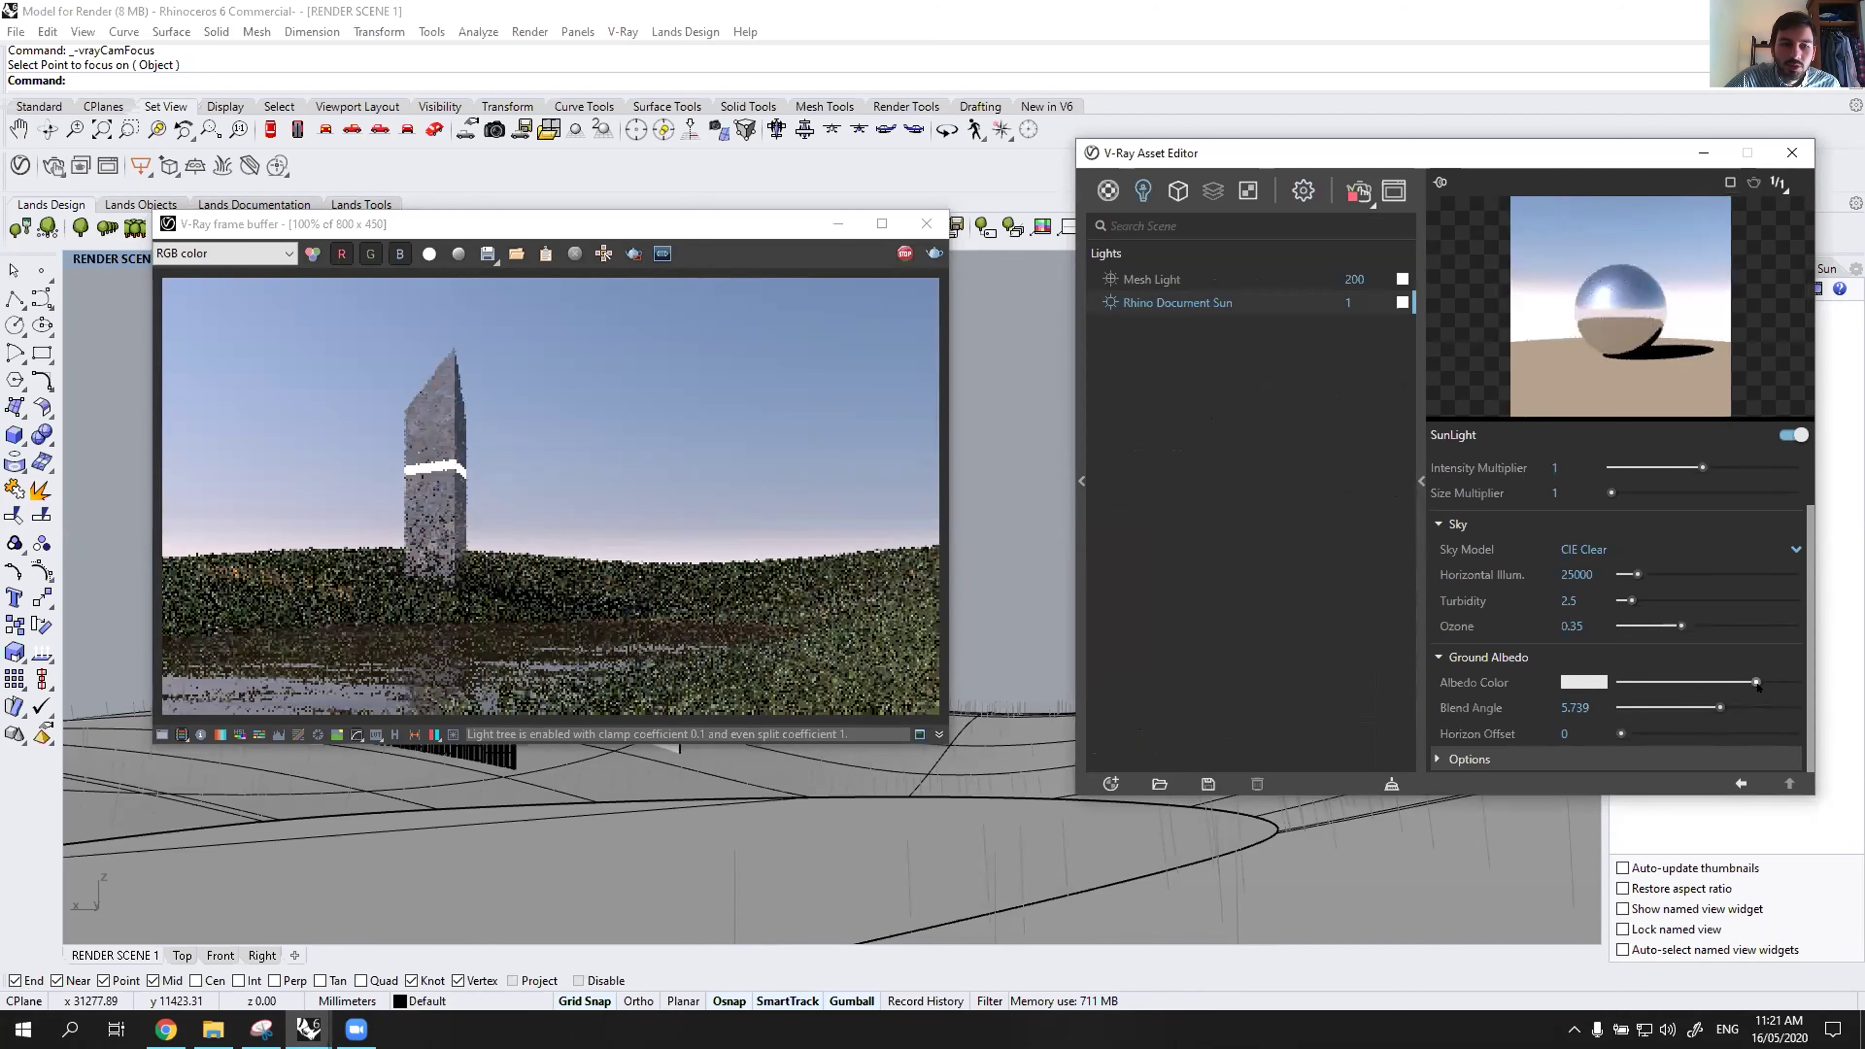
click(610, 394)
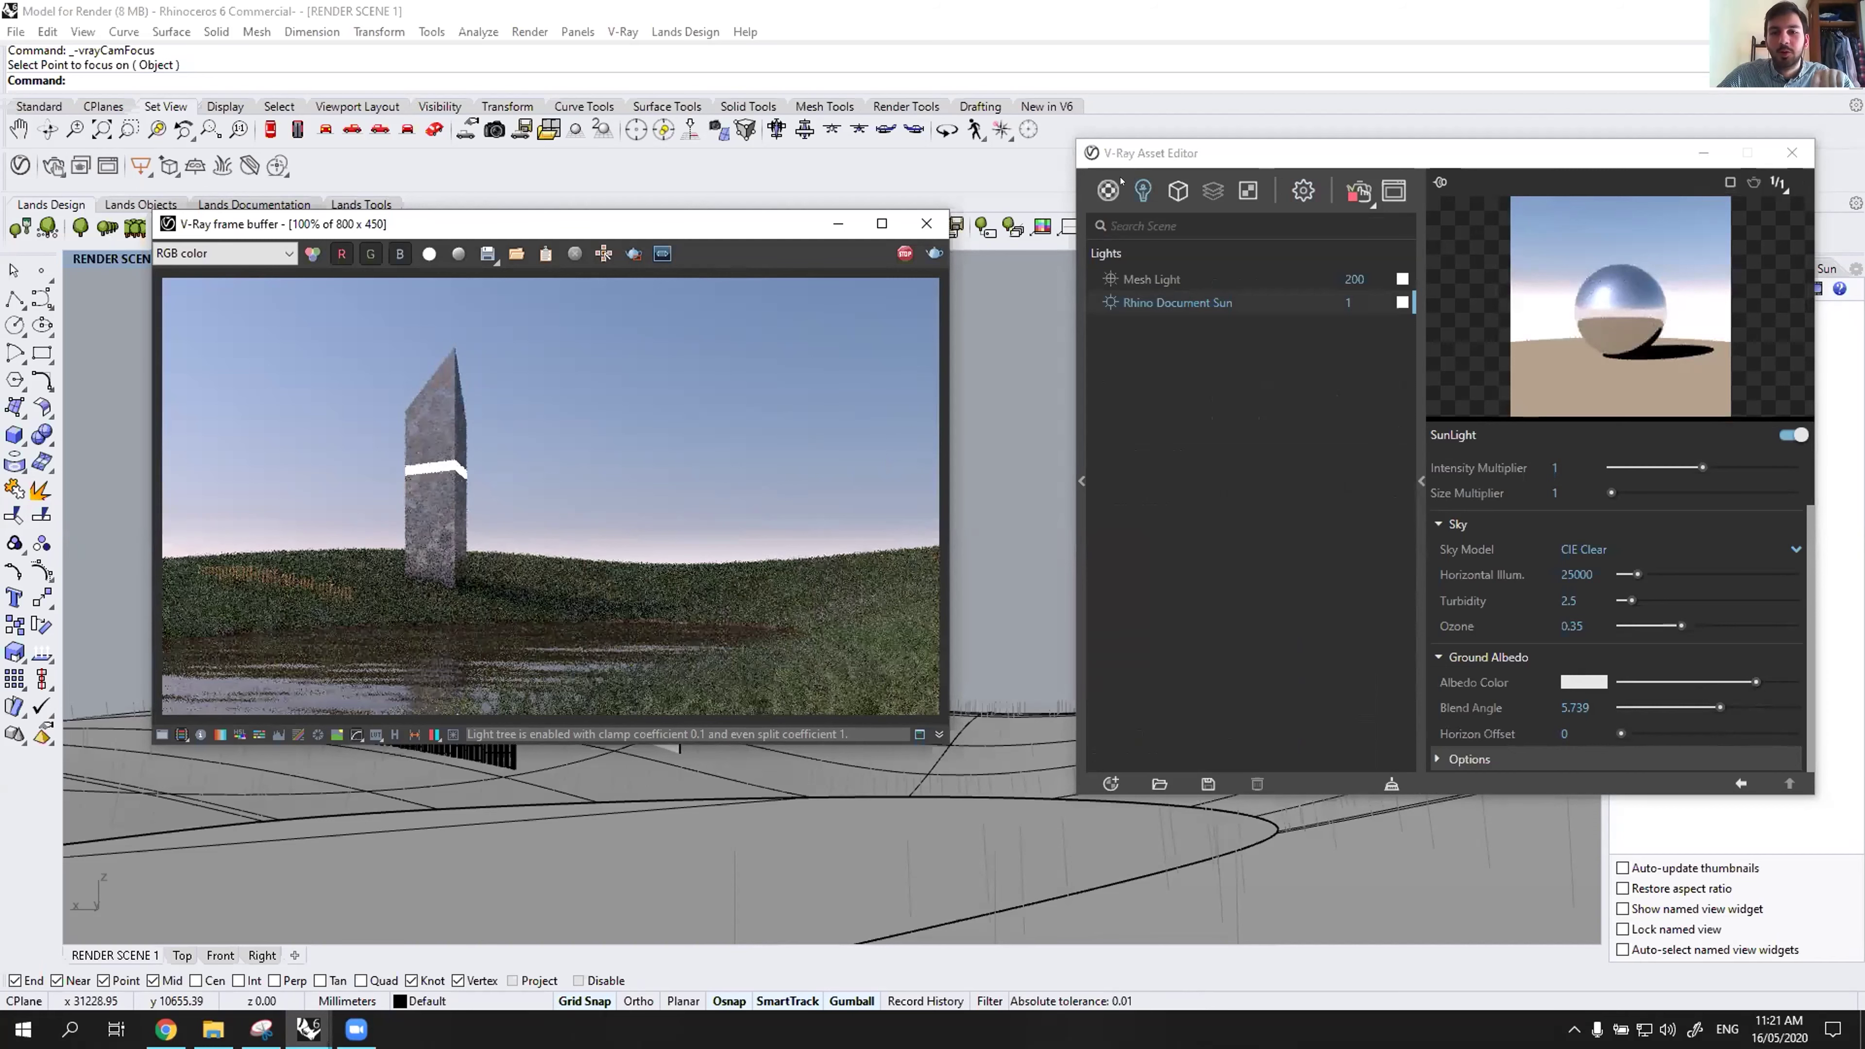
Close the asset editor and turn on the Trees layer.
click(1792, 152)
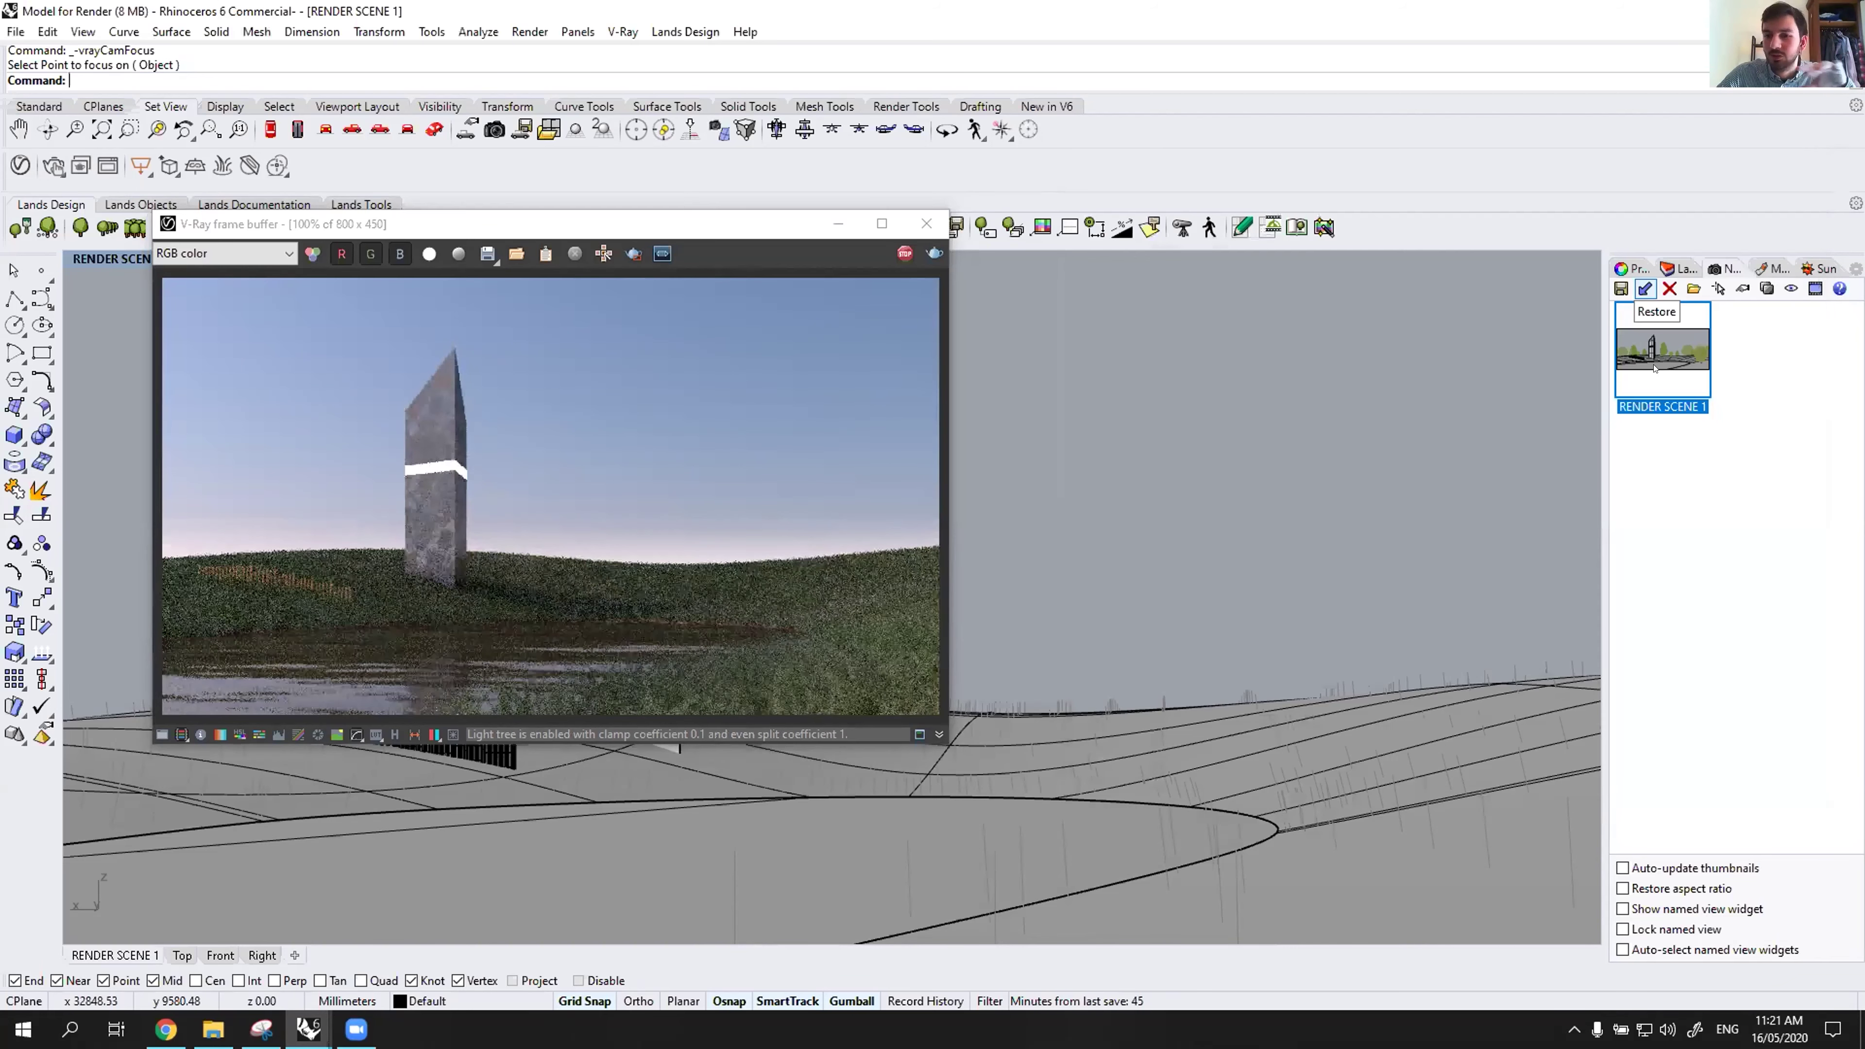
click(1678, 268)
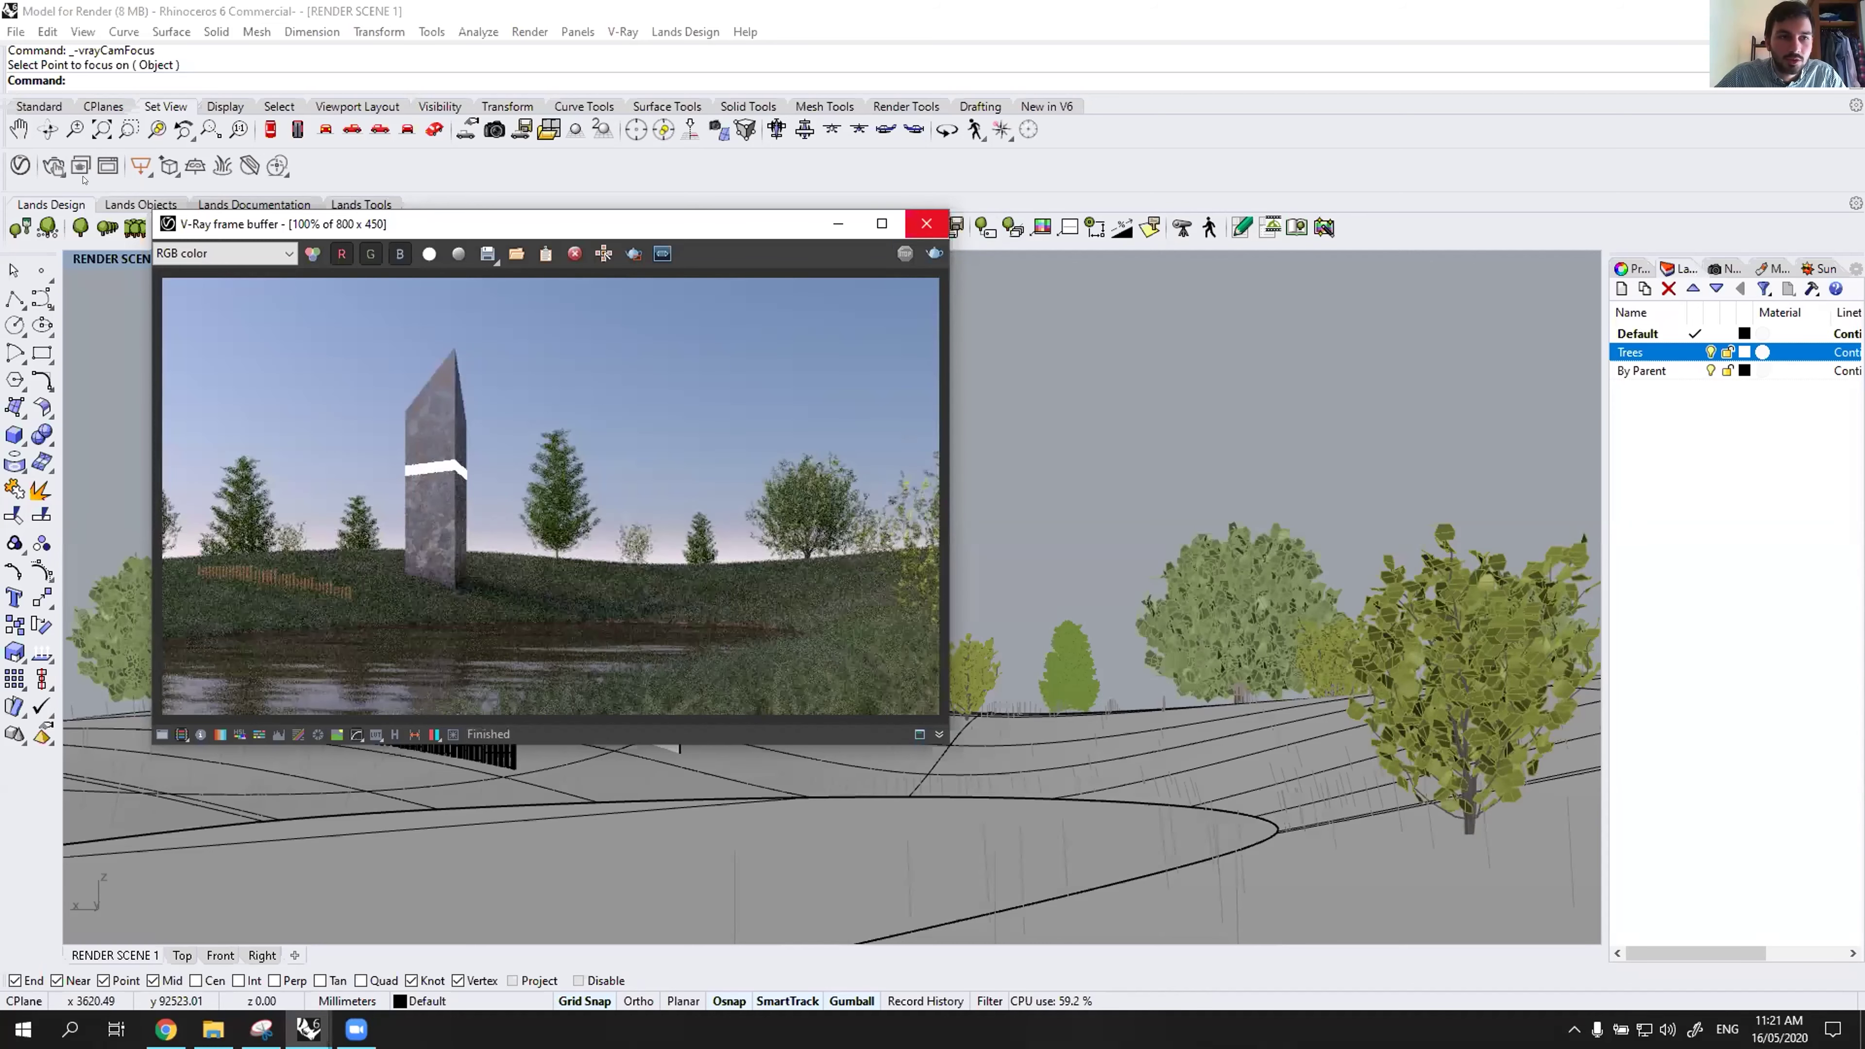
Set the render output image size to 1920 × 1080 and get the settings window out of the way.
click(18, 167)
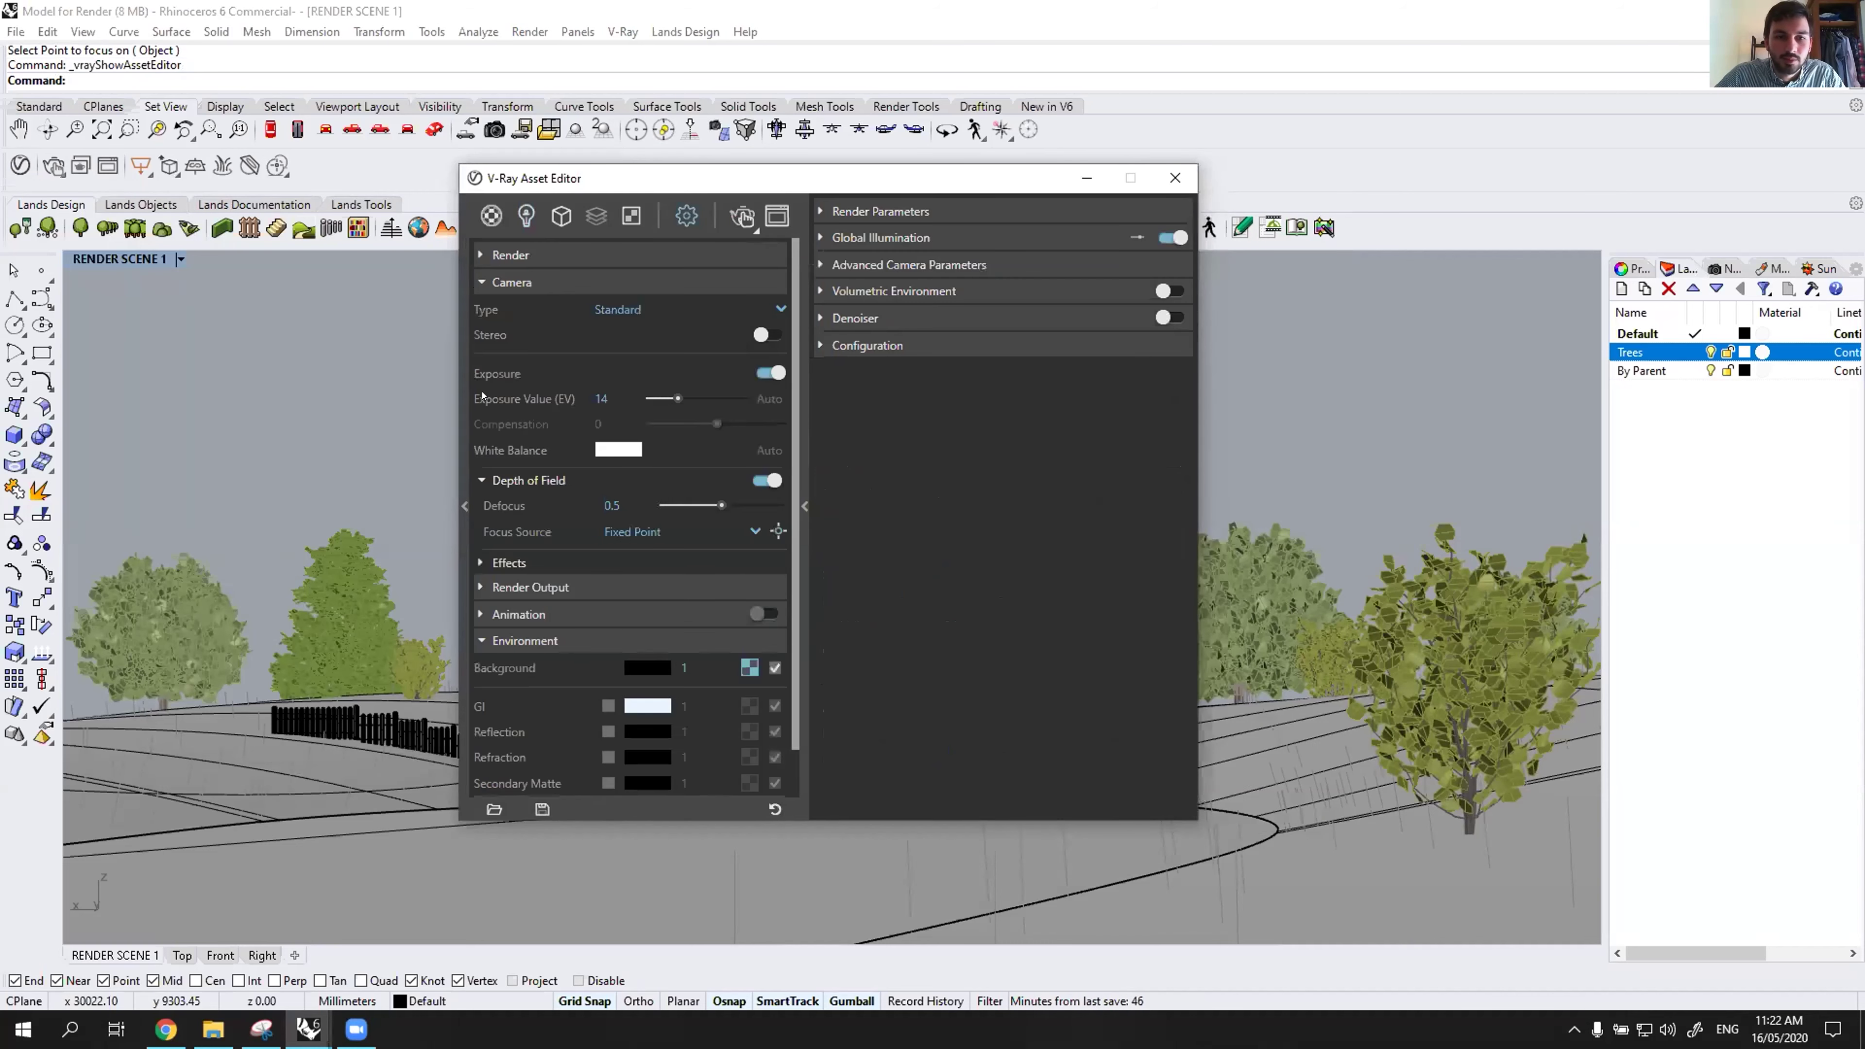
click(479, 282)
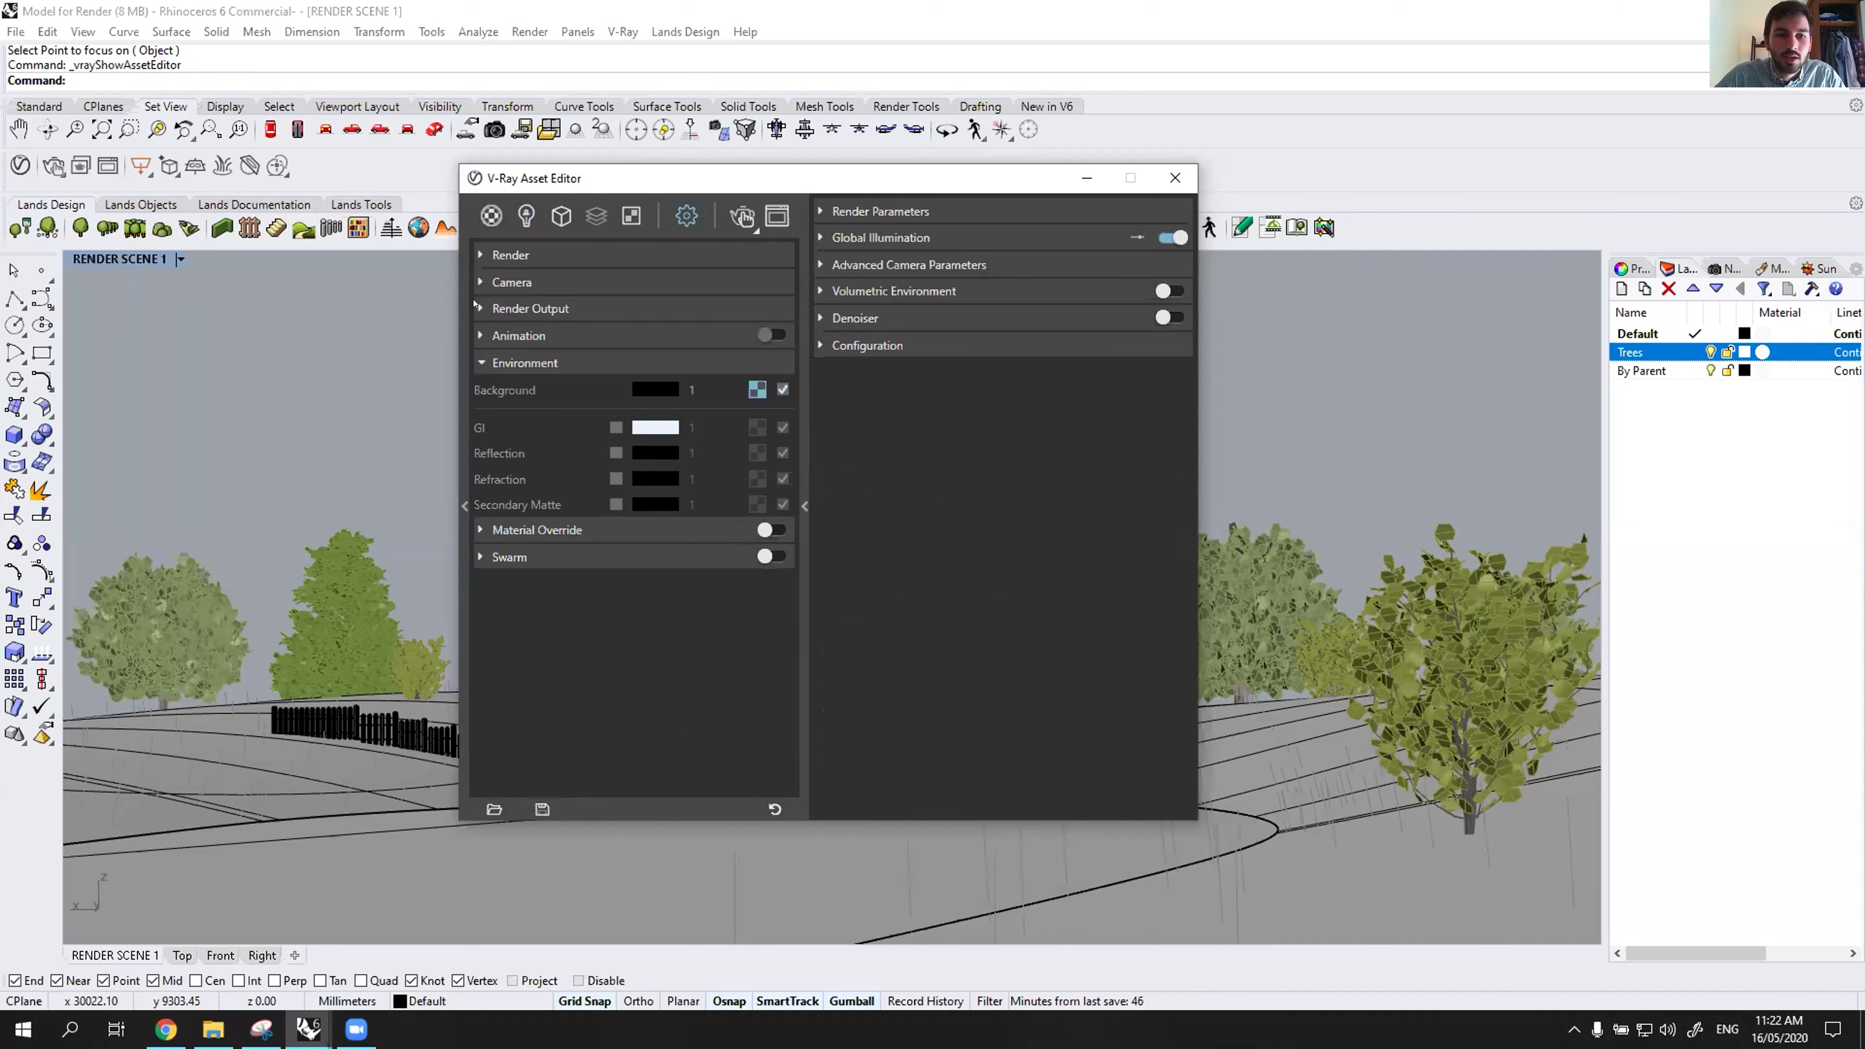
click(478, 307)
click(665, 361)
text(1080)
key(Return)
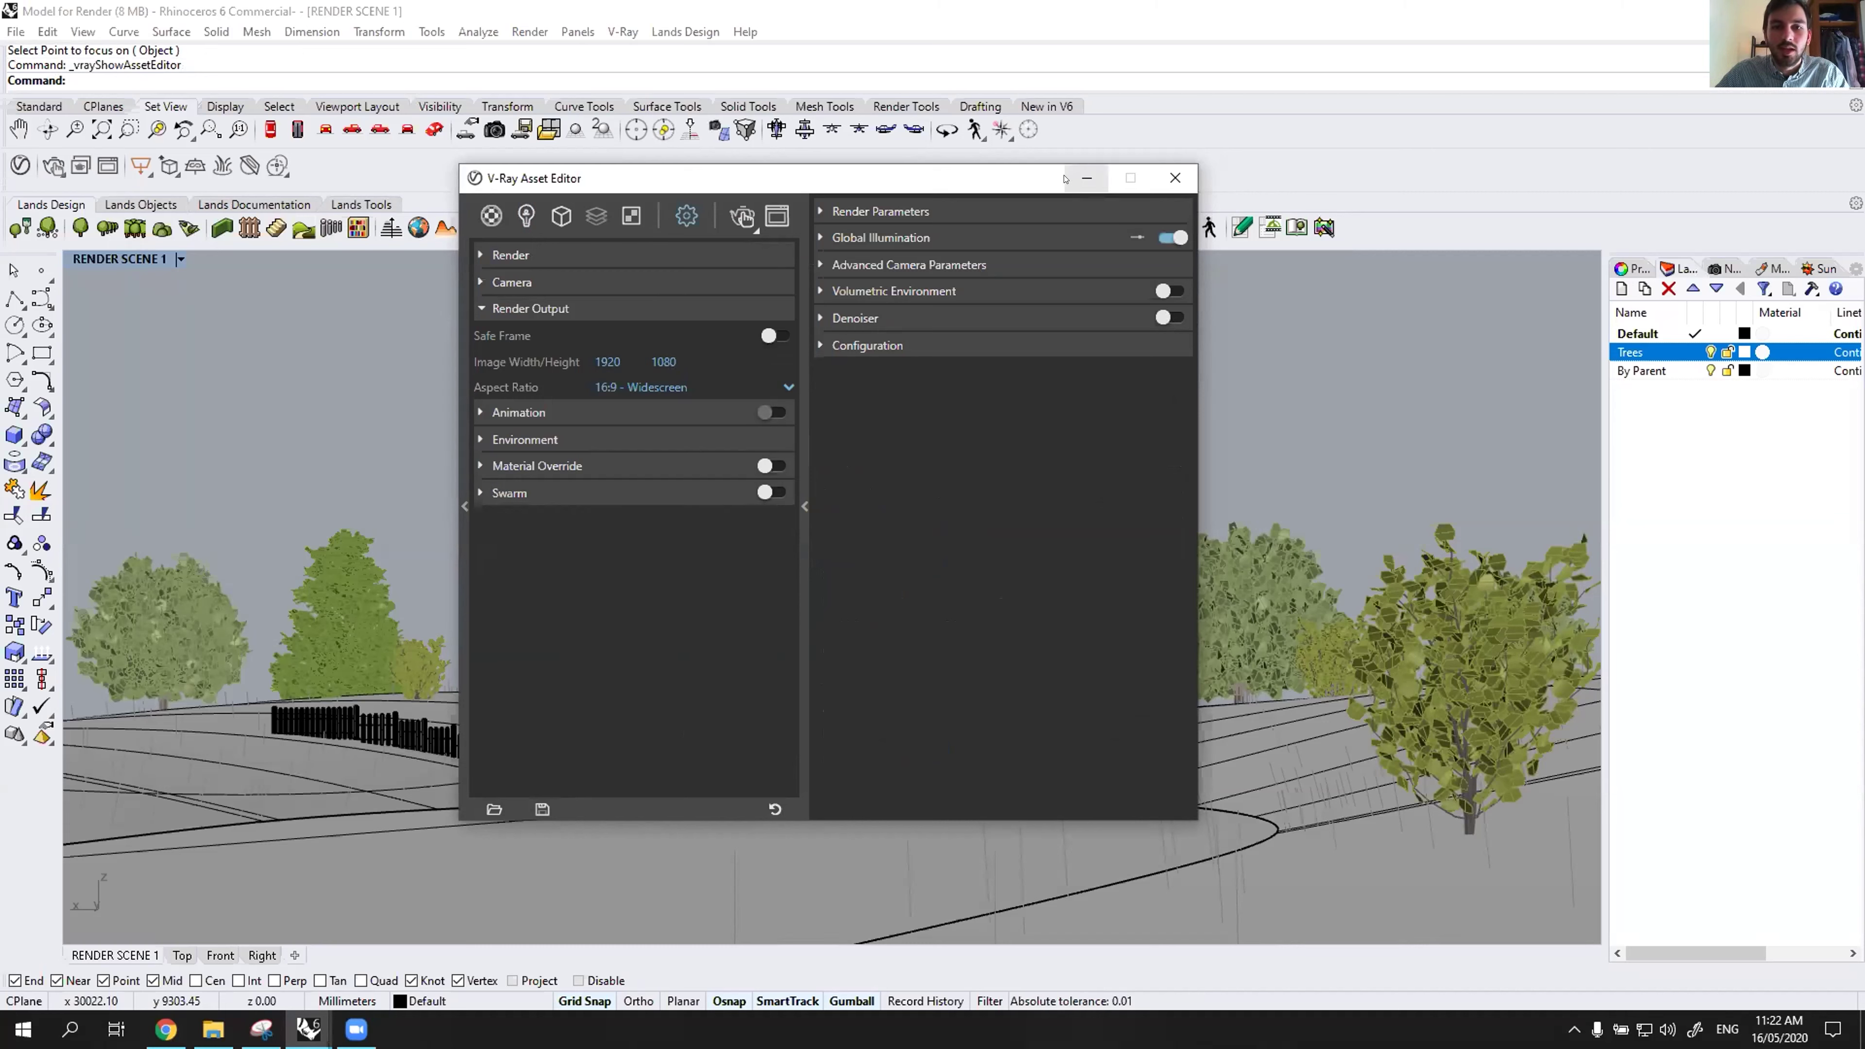
click(1080, 178)
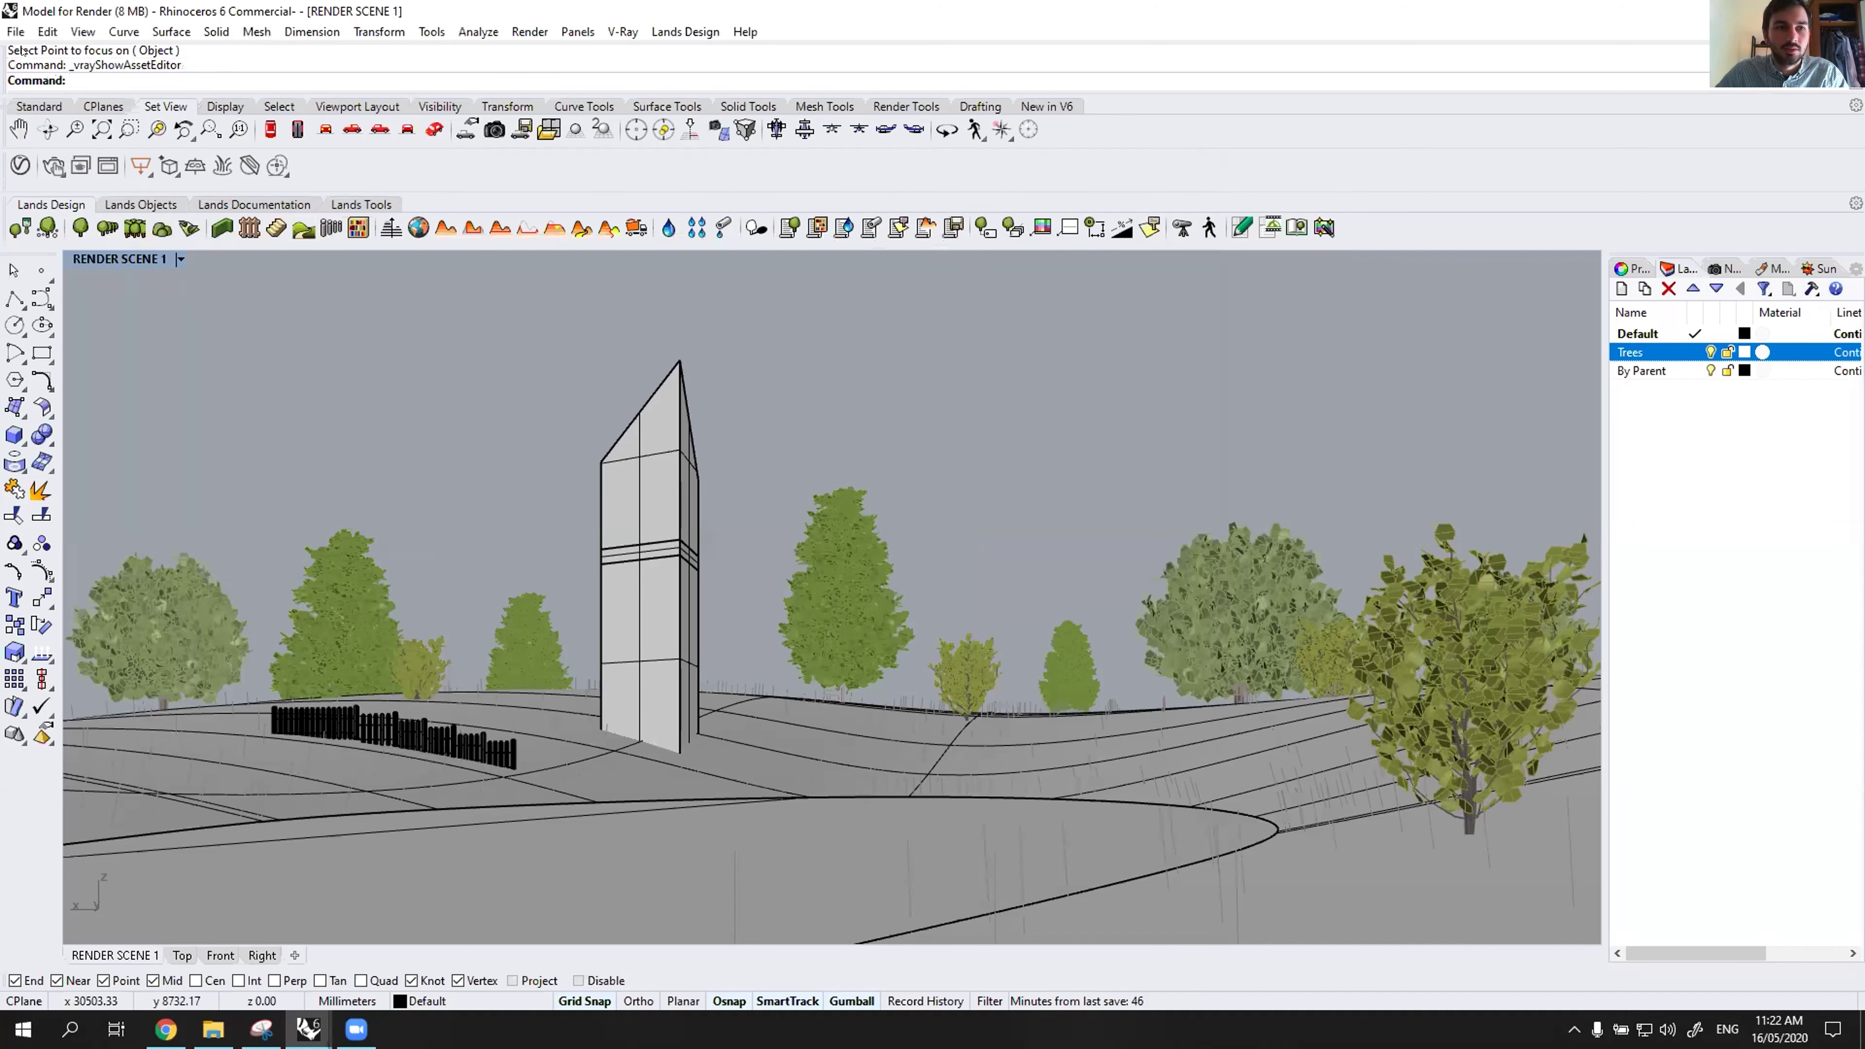
Reopen the V-Ray asset editor and start the production render of RENDER SCENE 1.
click(15, 32)
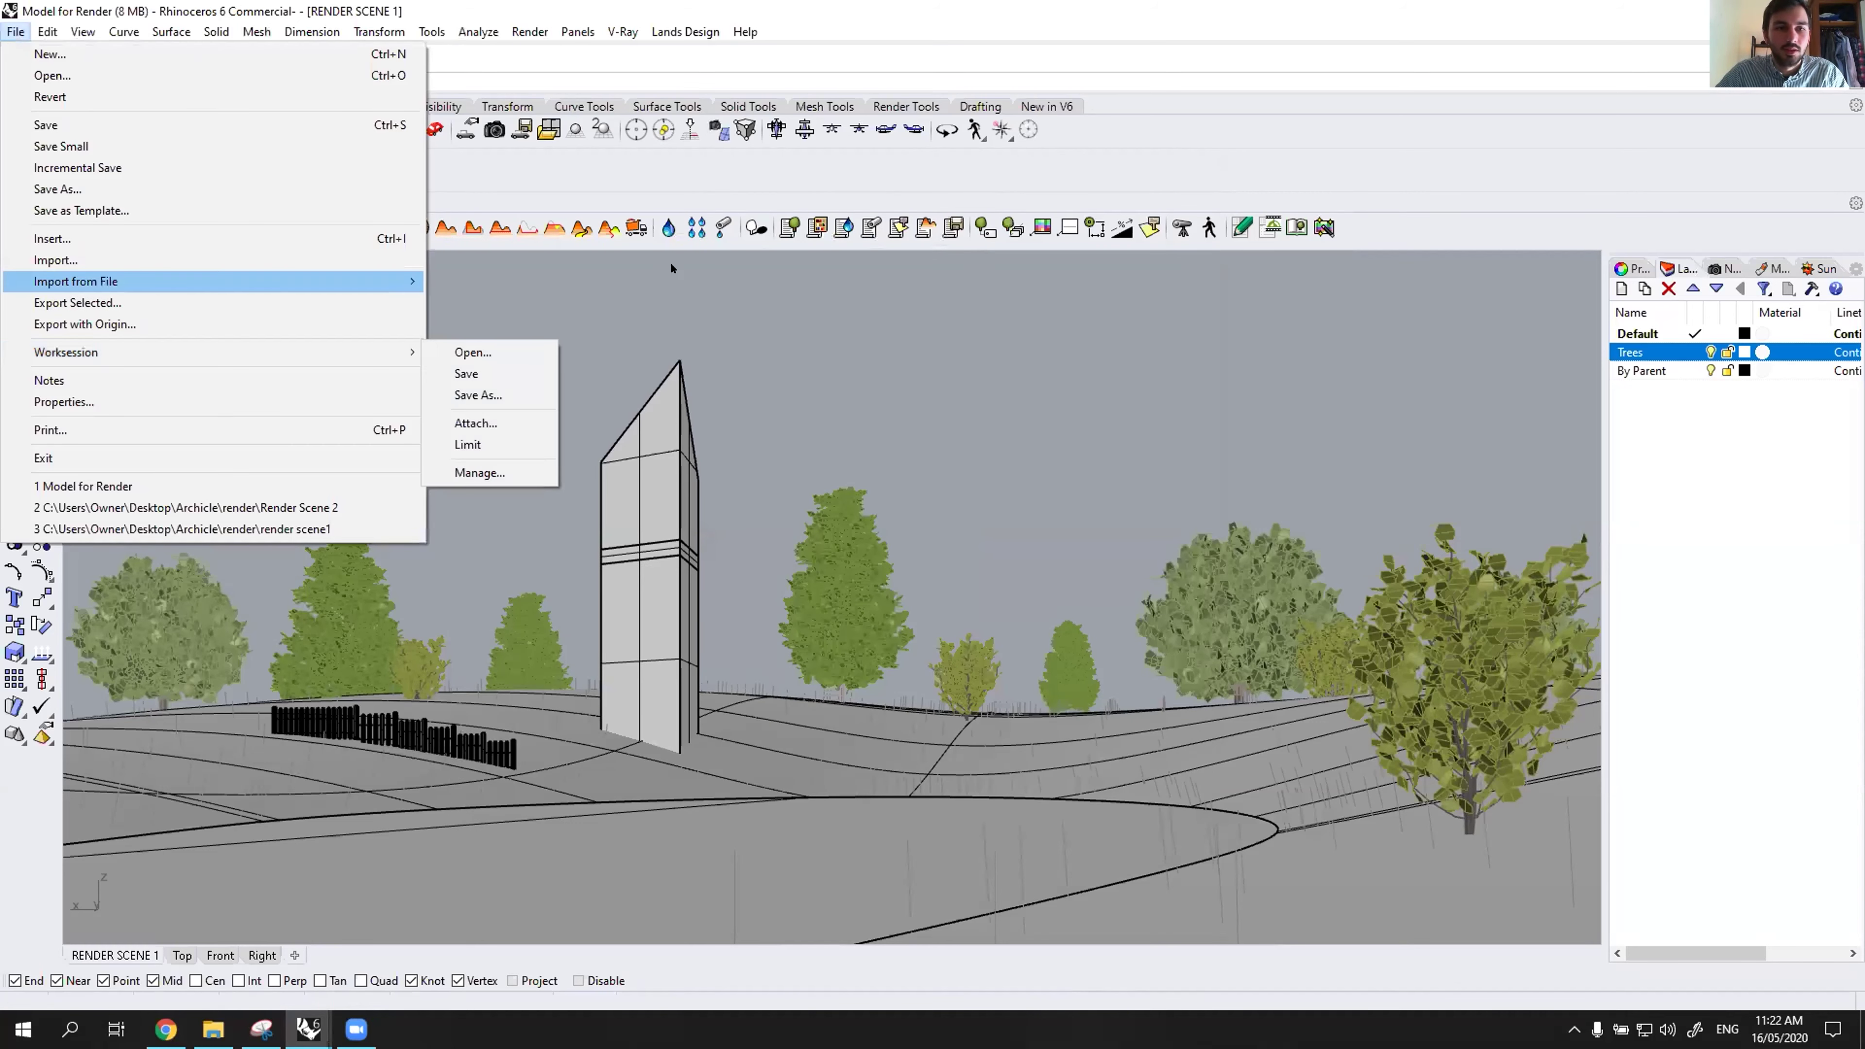
key(Escape)
key(Escape)
click(20, 165)
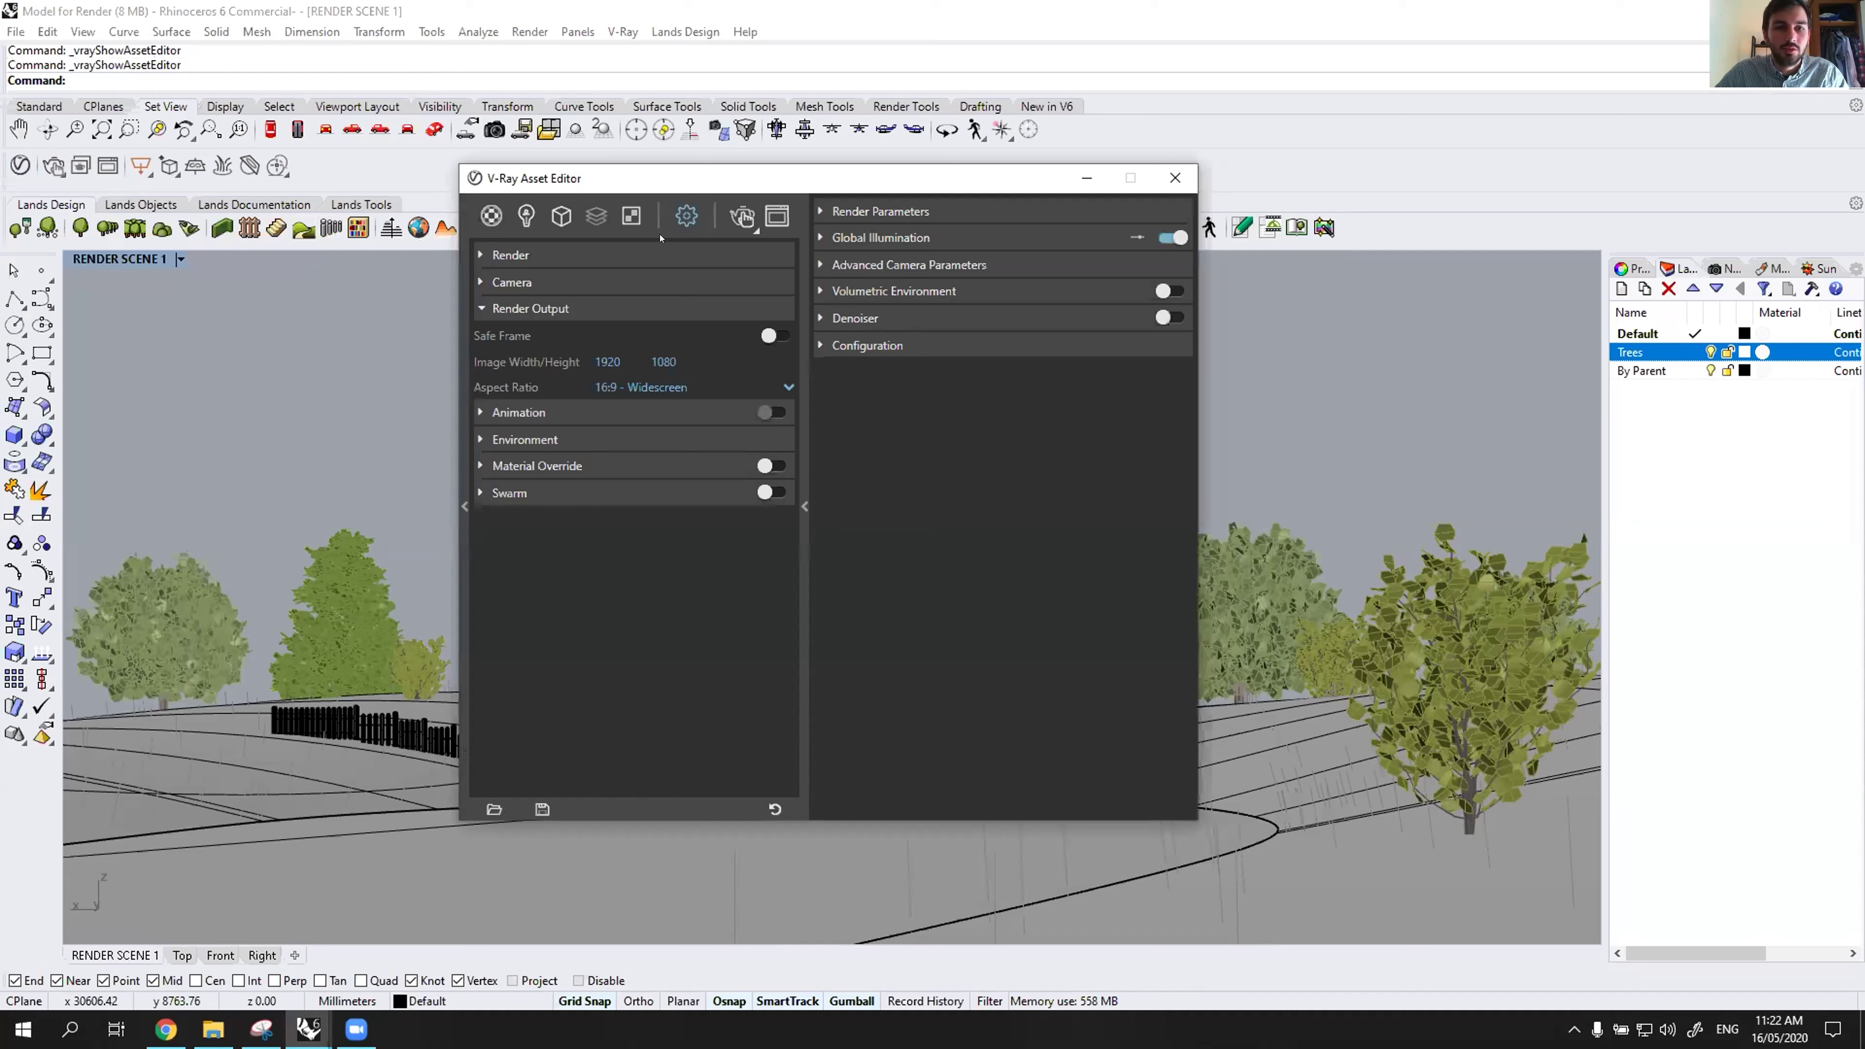
click(61, 175)
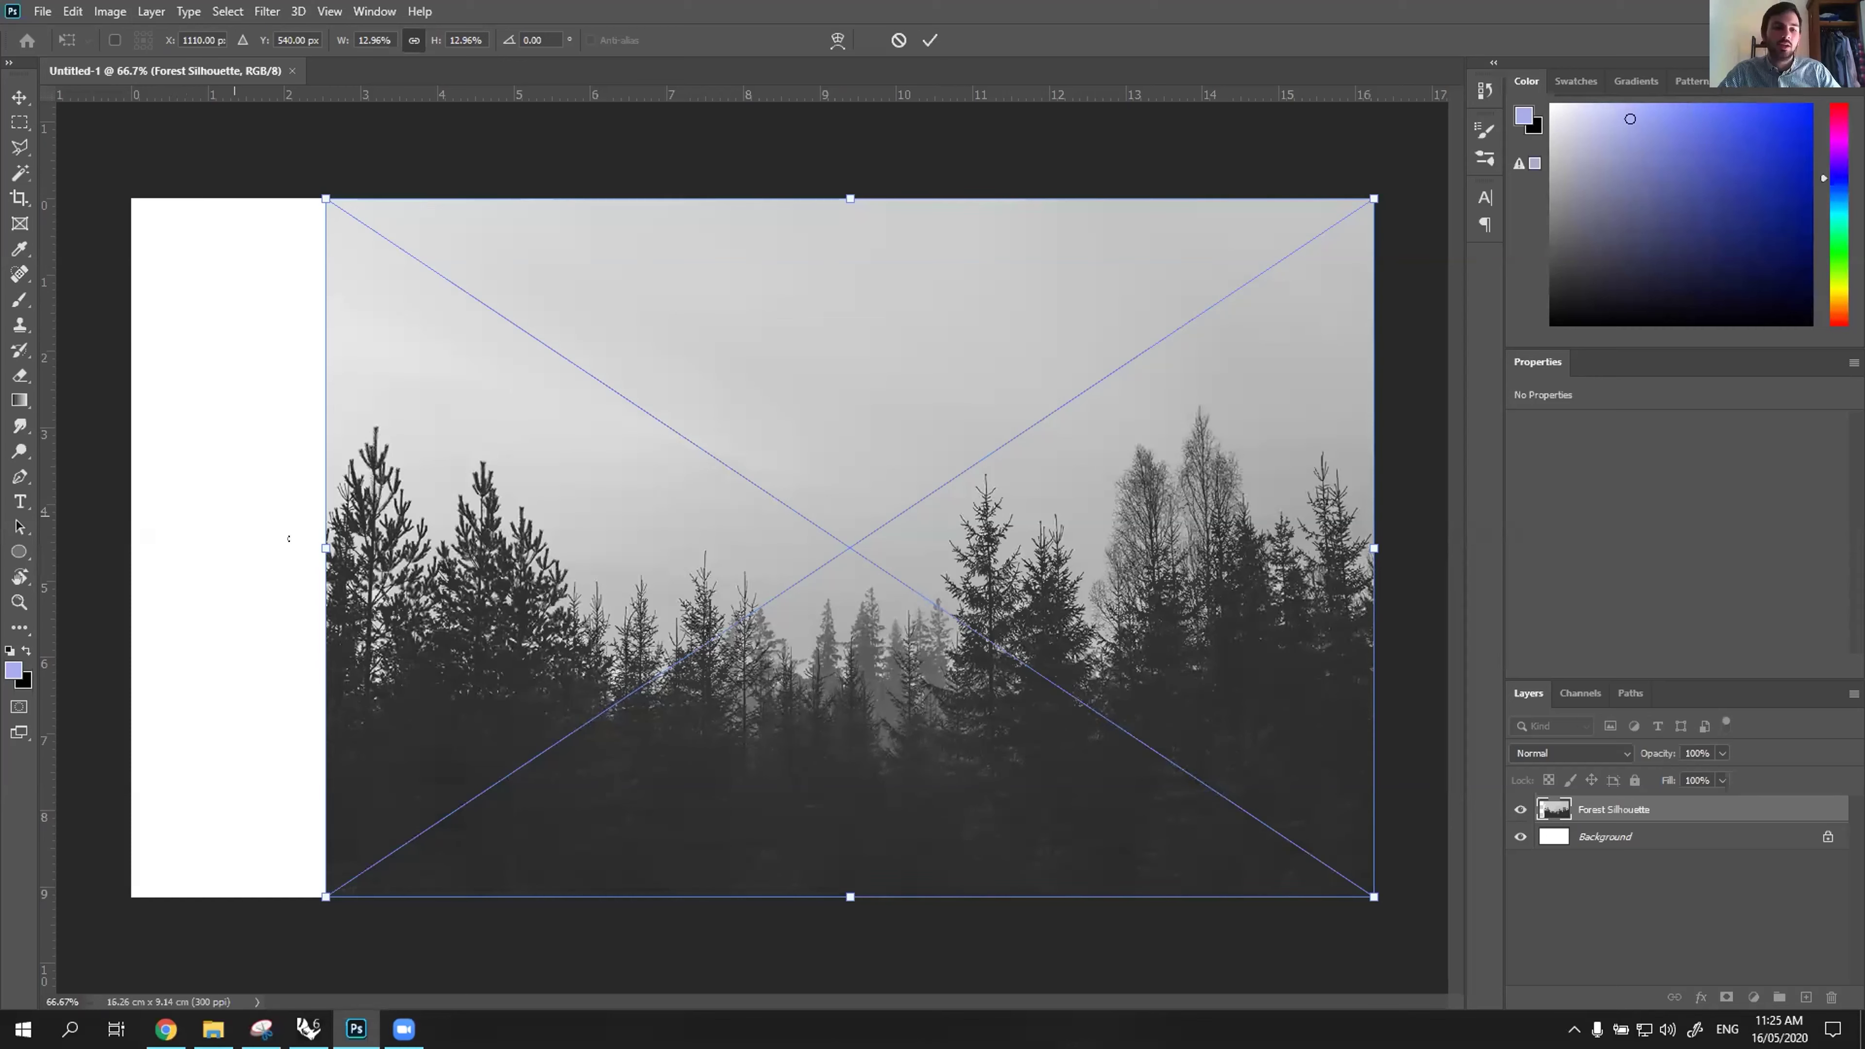
In the Photoshop document, widen the placed Forest Silhouette image to the canvas's left edge and commit the placement.
drag(288, 539, 128, 535)
key(Return)
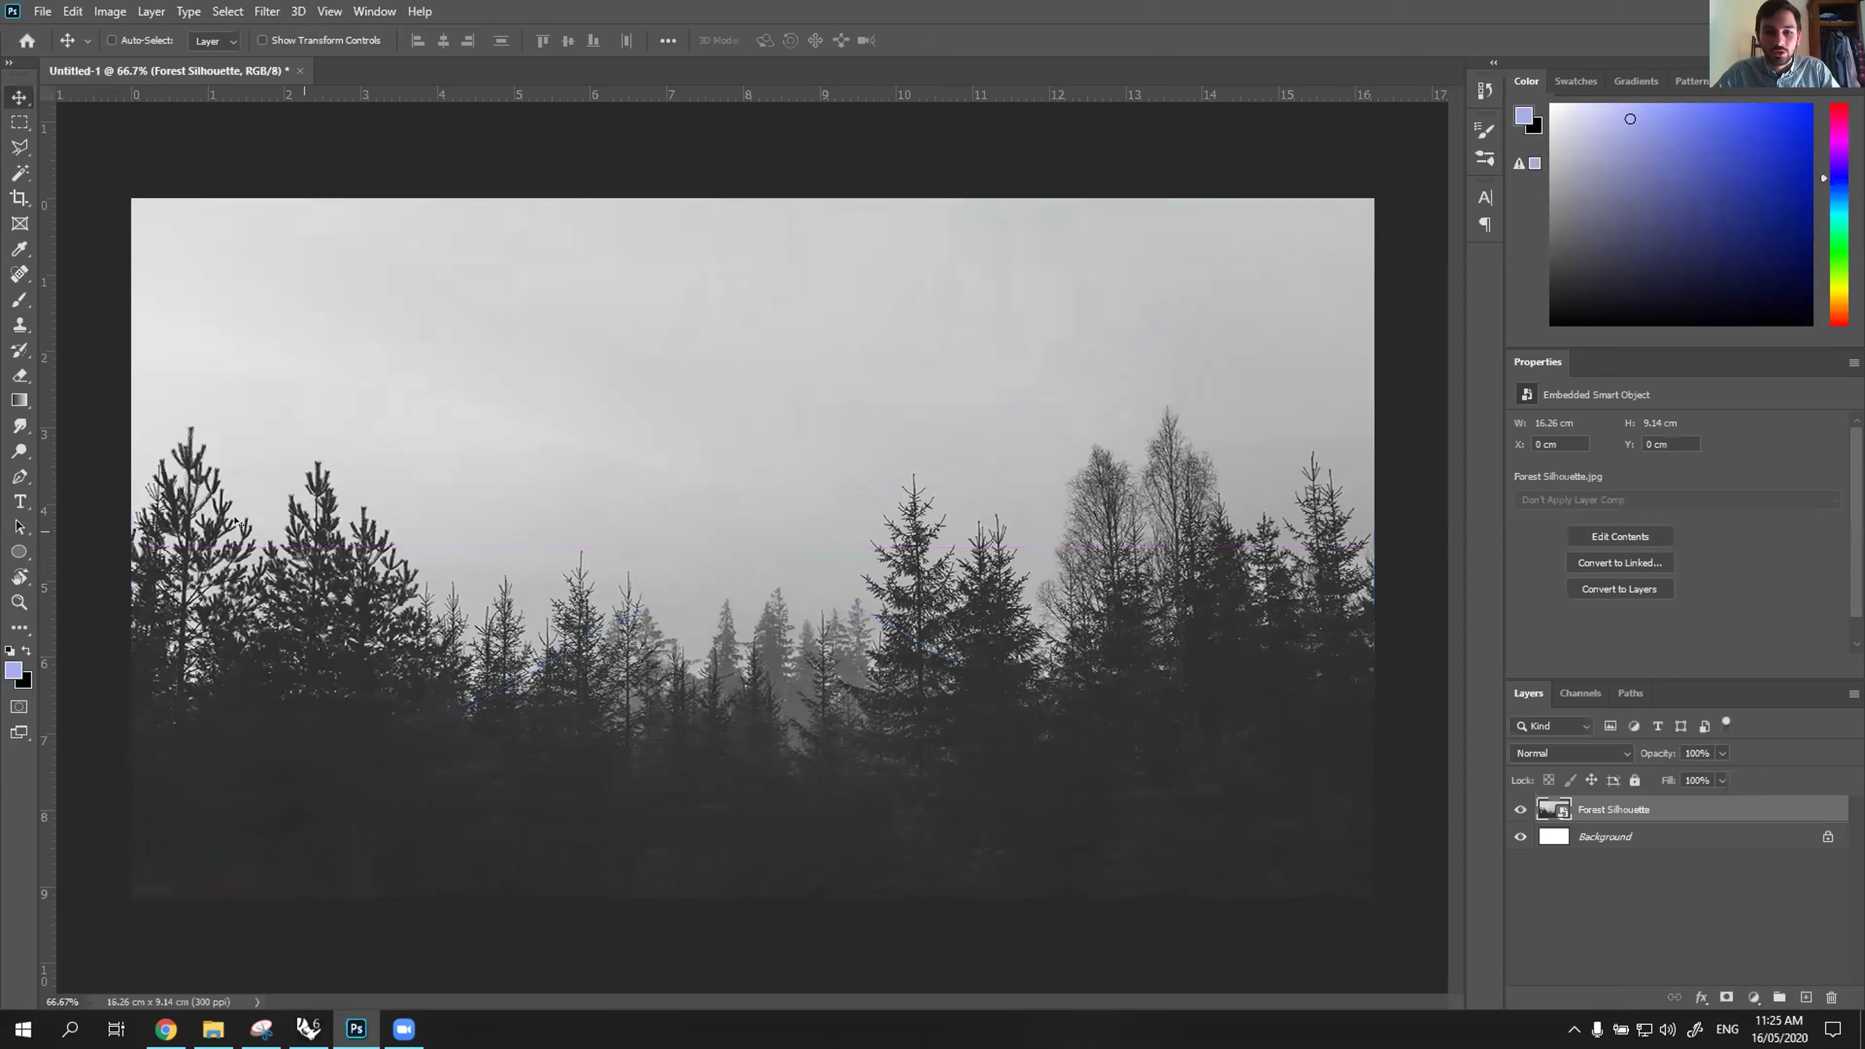
key(super+e)
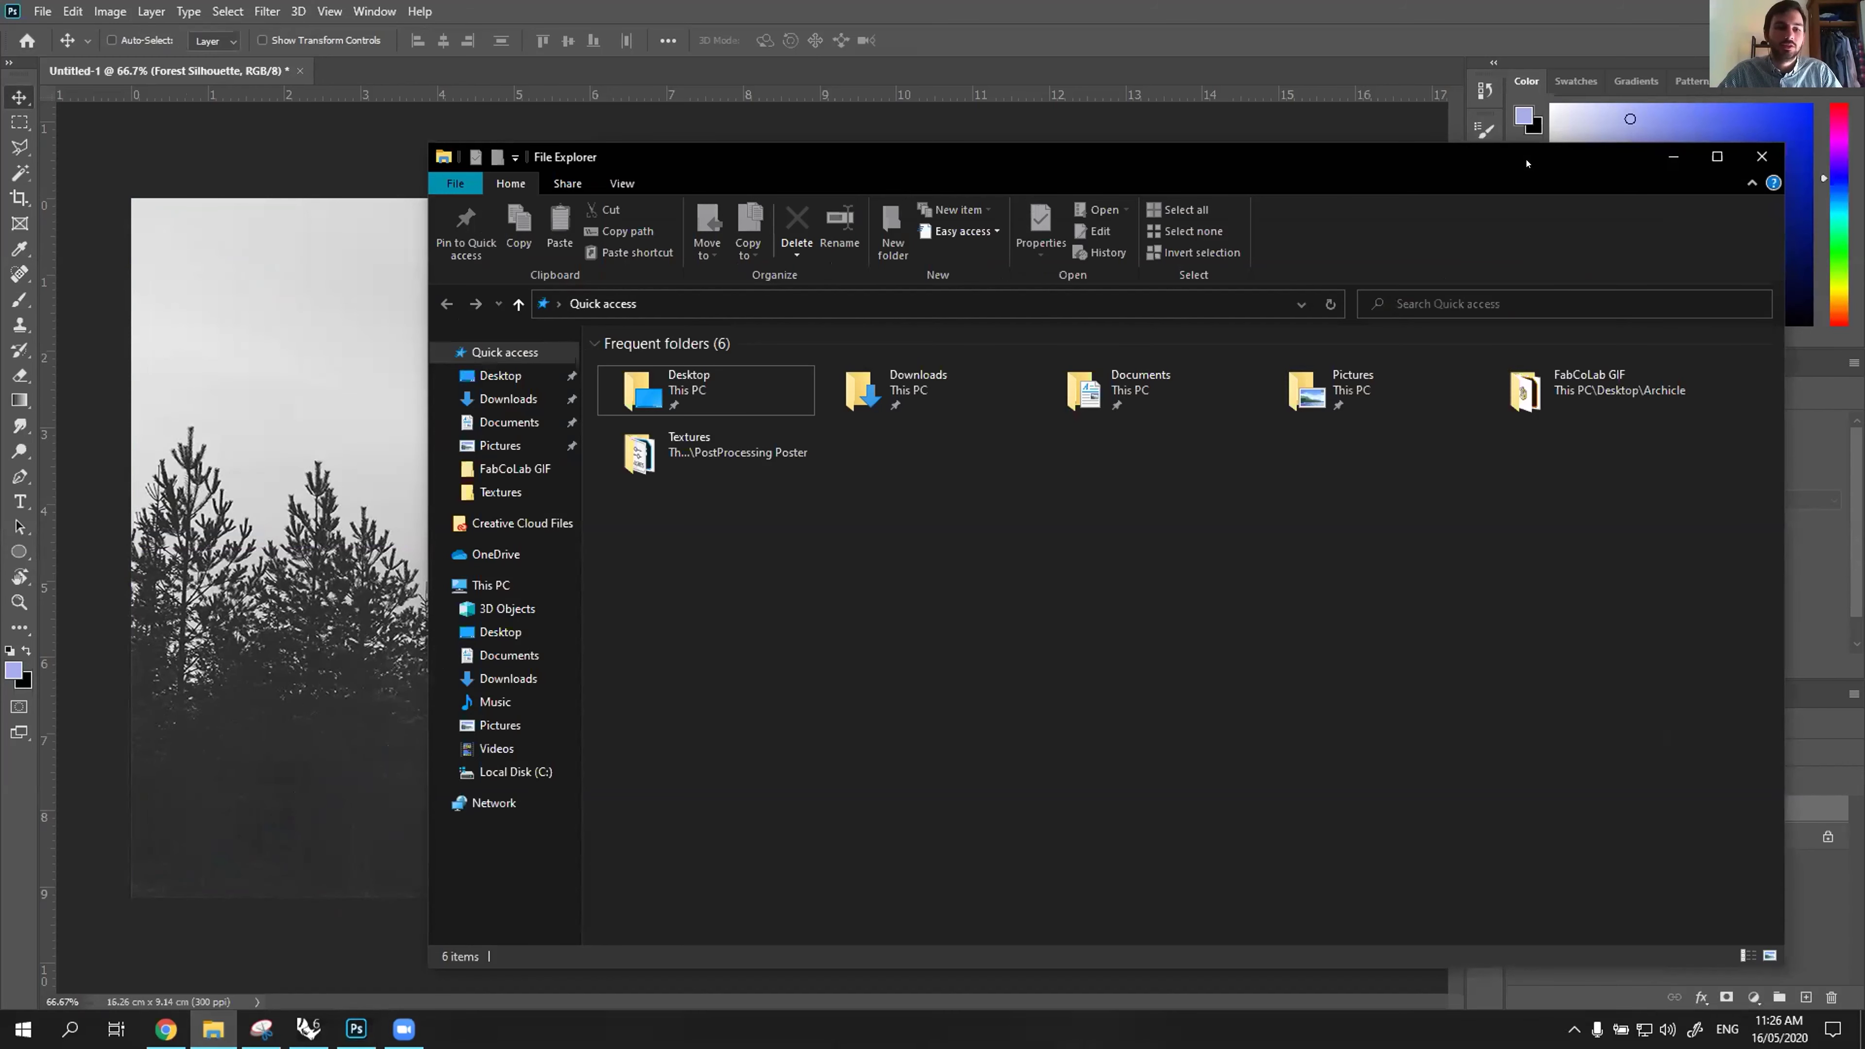
click(271, 645)
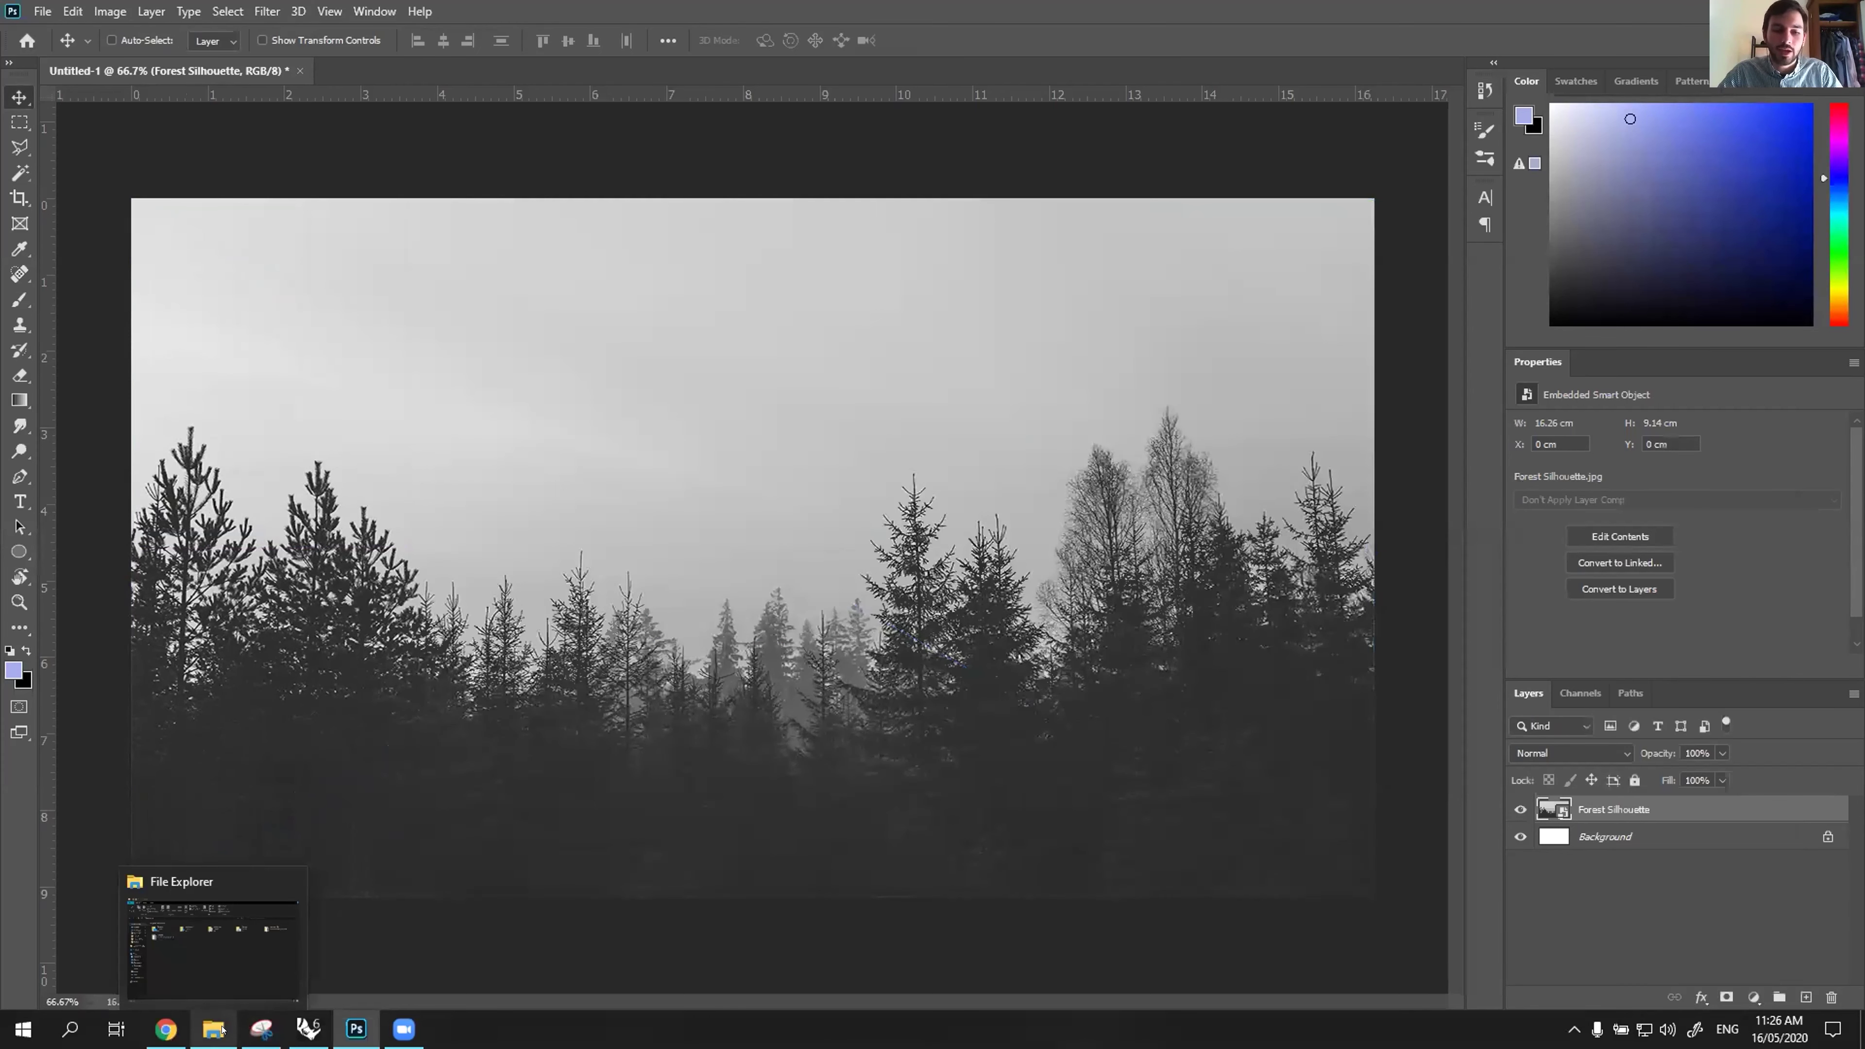
click(222, 1029)
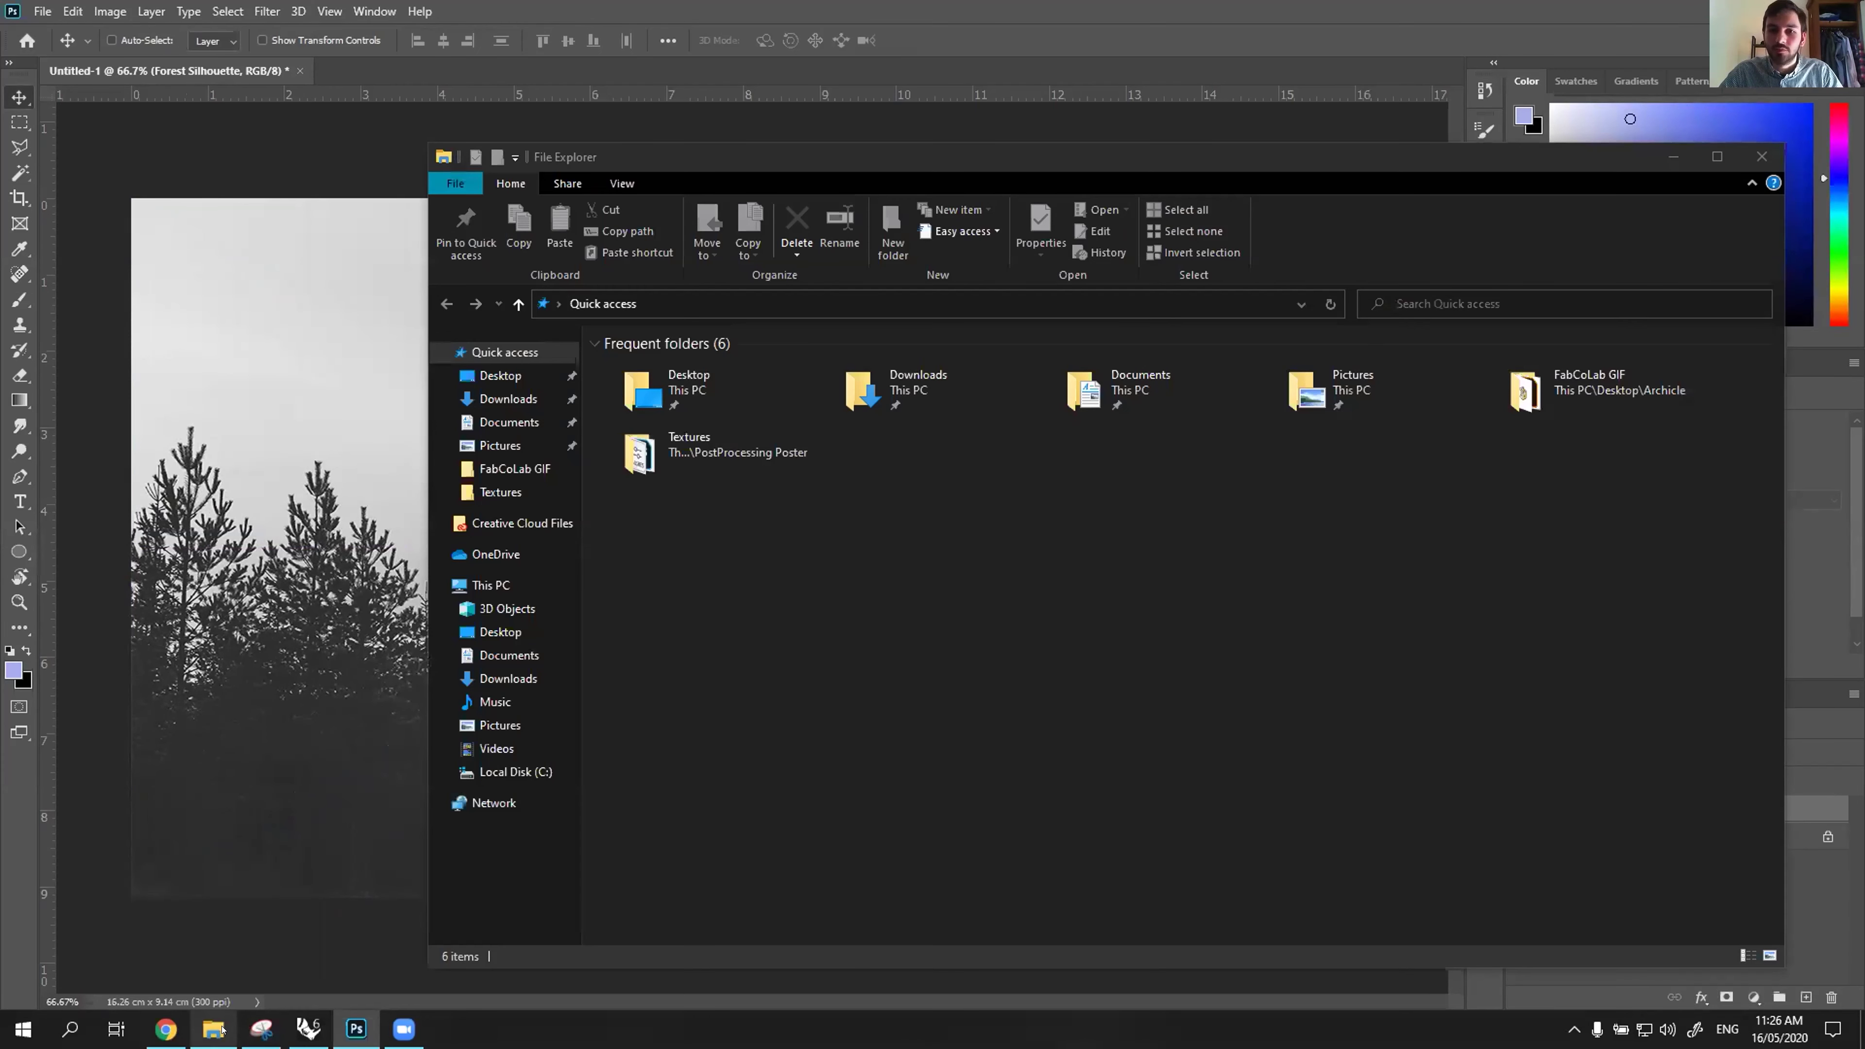
Place the Sky Texture image from the desktop above Forest Silhouette, stretched to fill the whole canvas.
click(1064, 112)
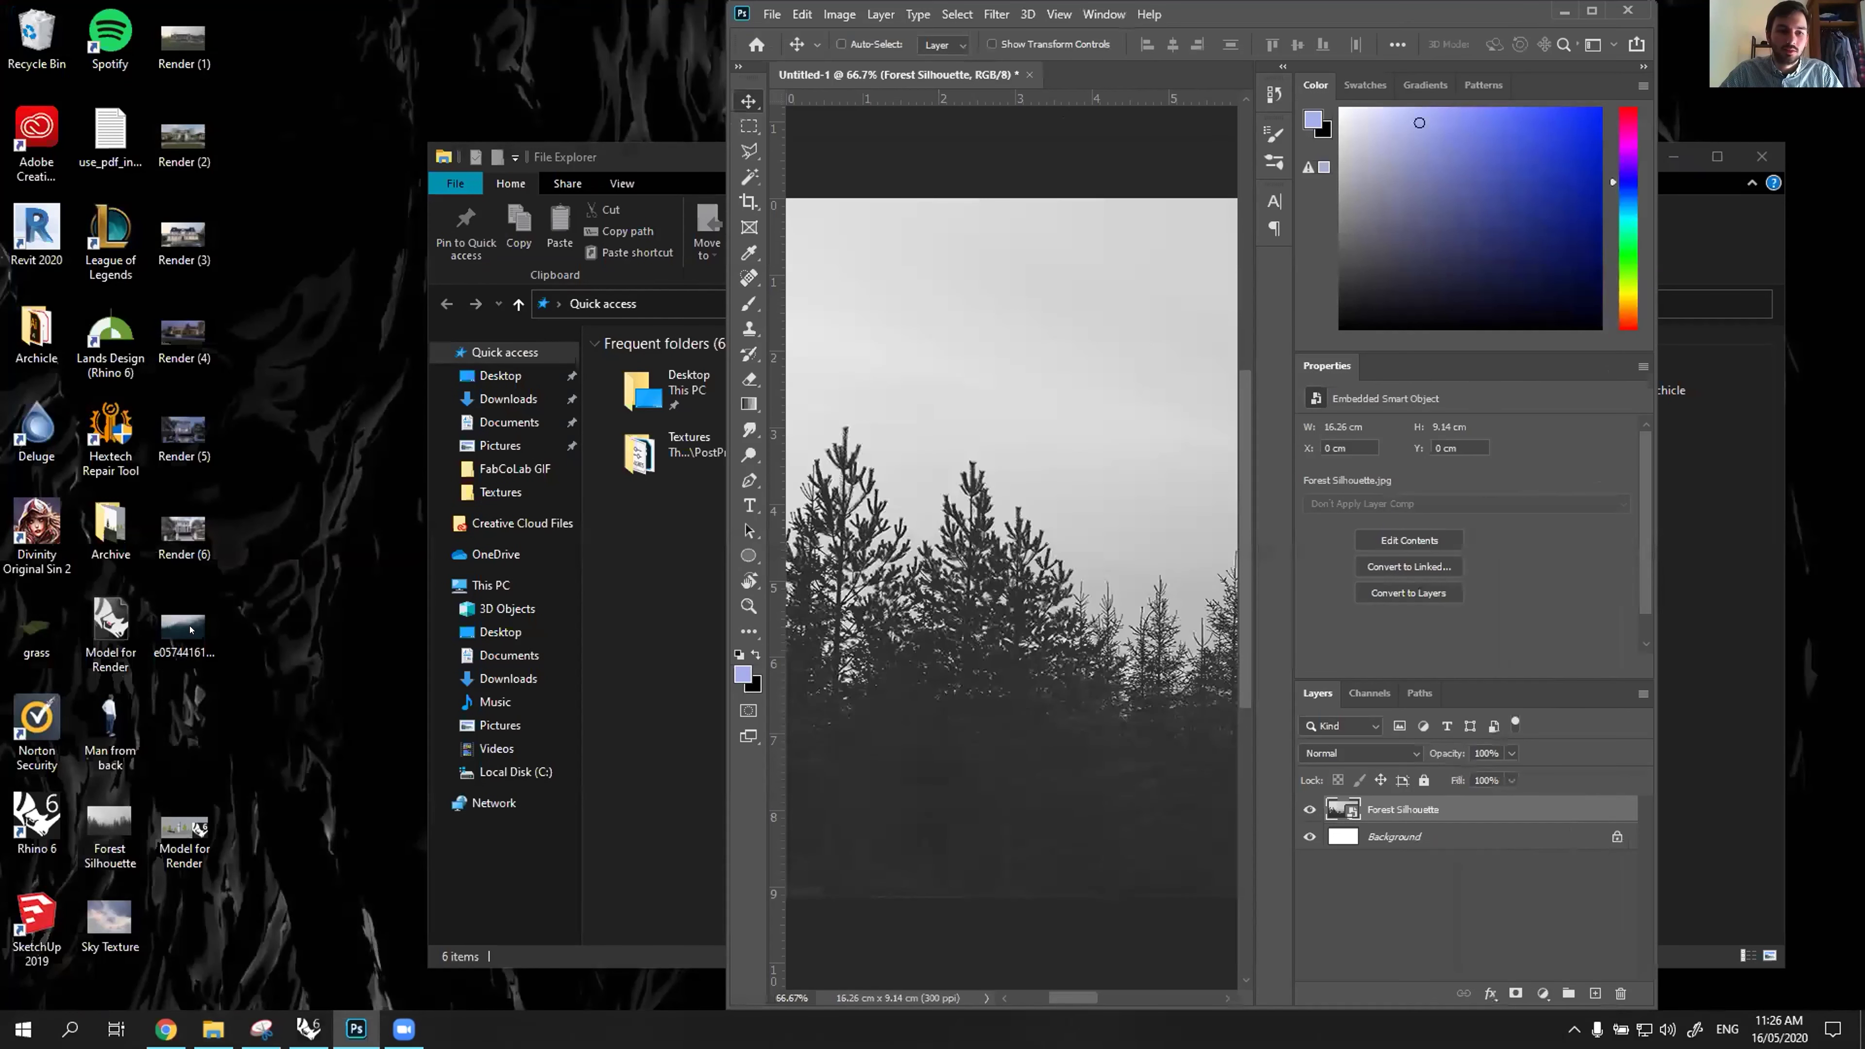
click(191, 628)
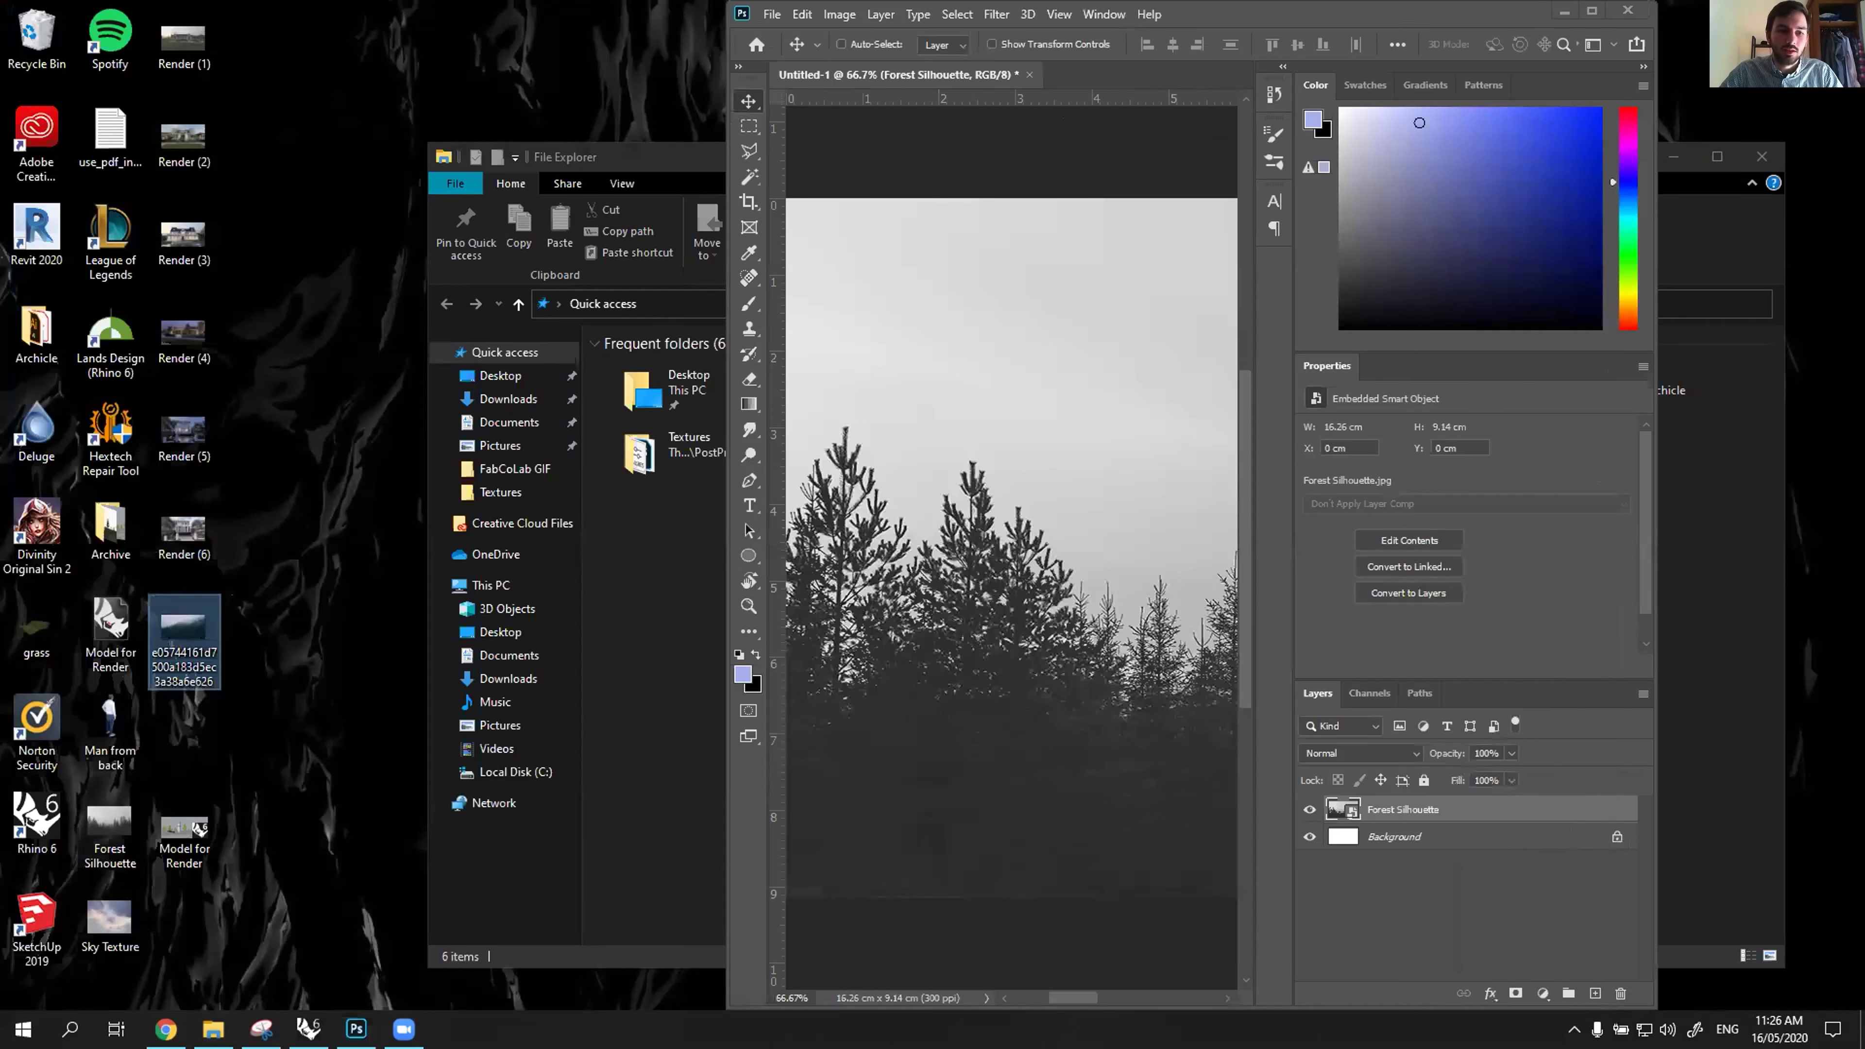
drag(110, 920, 954, 505)
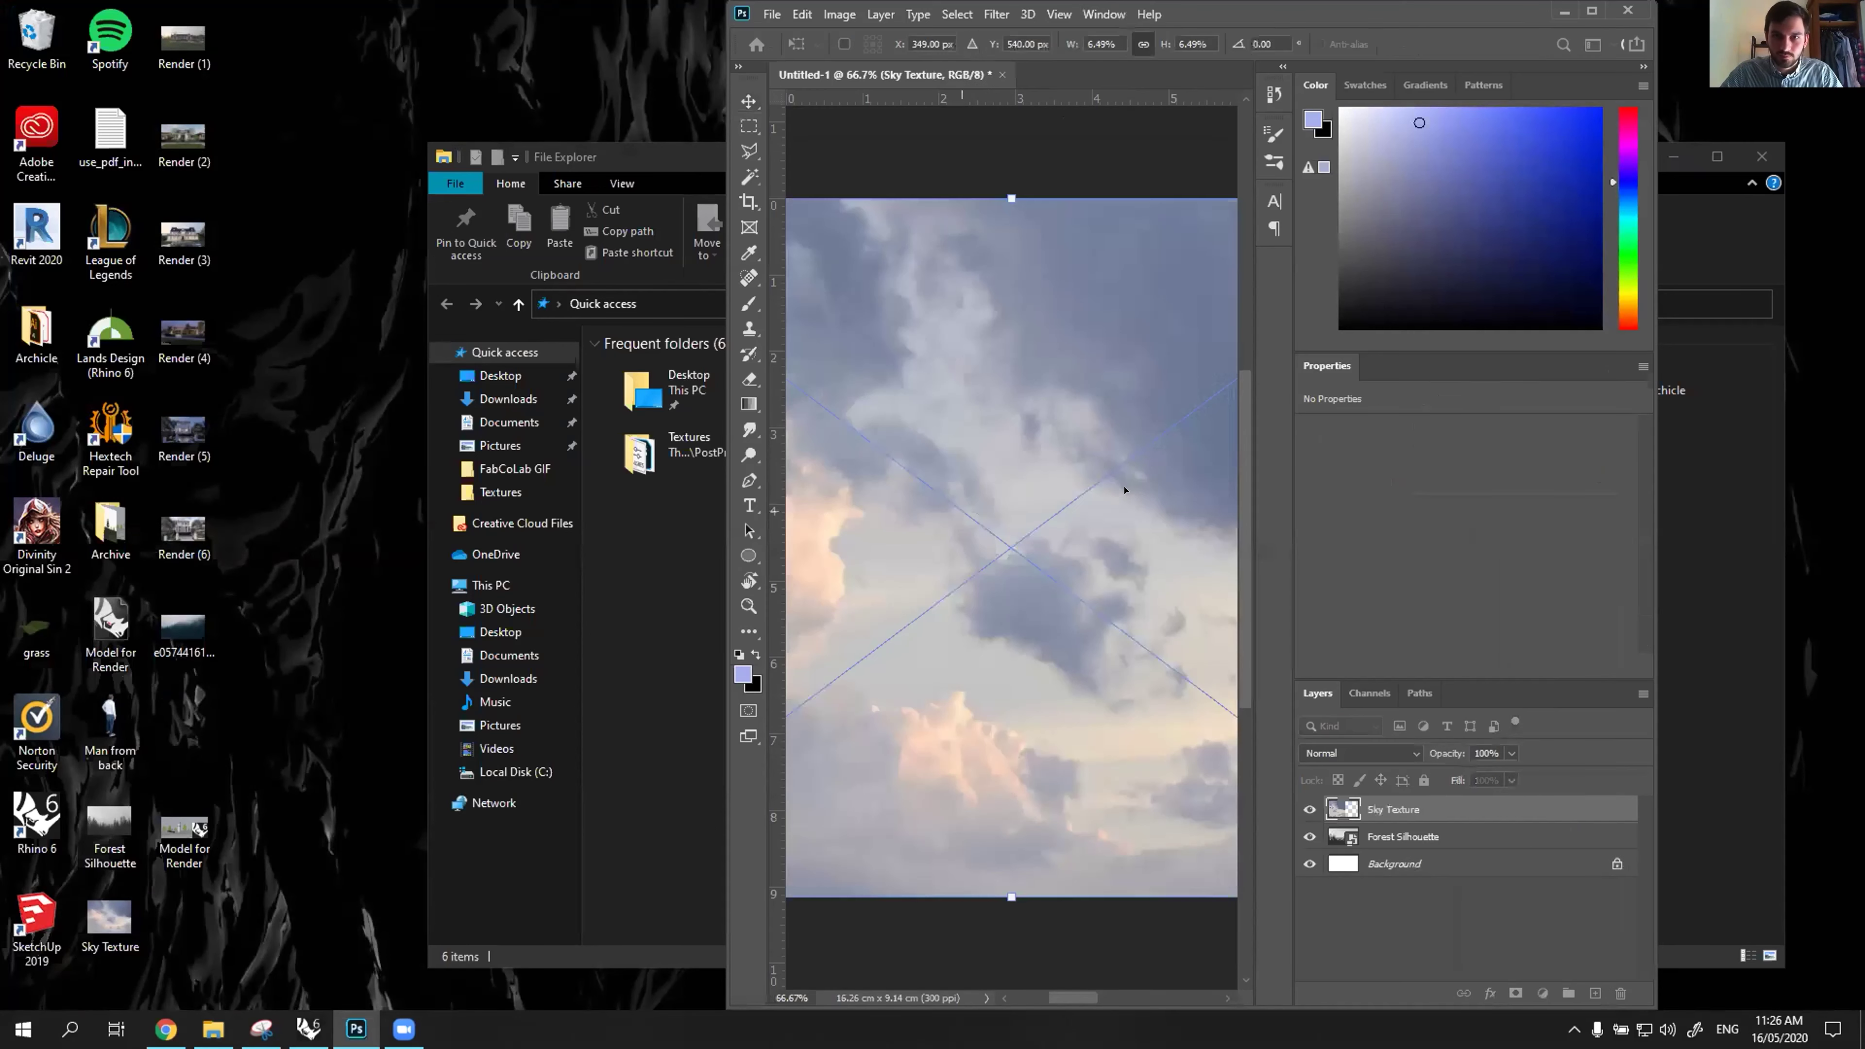
drag(1046, 470, 1375, 475)
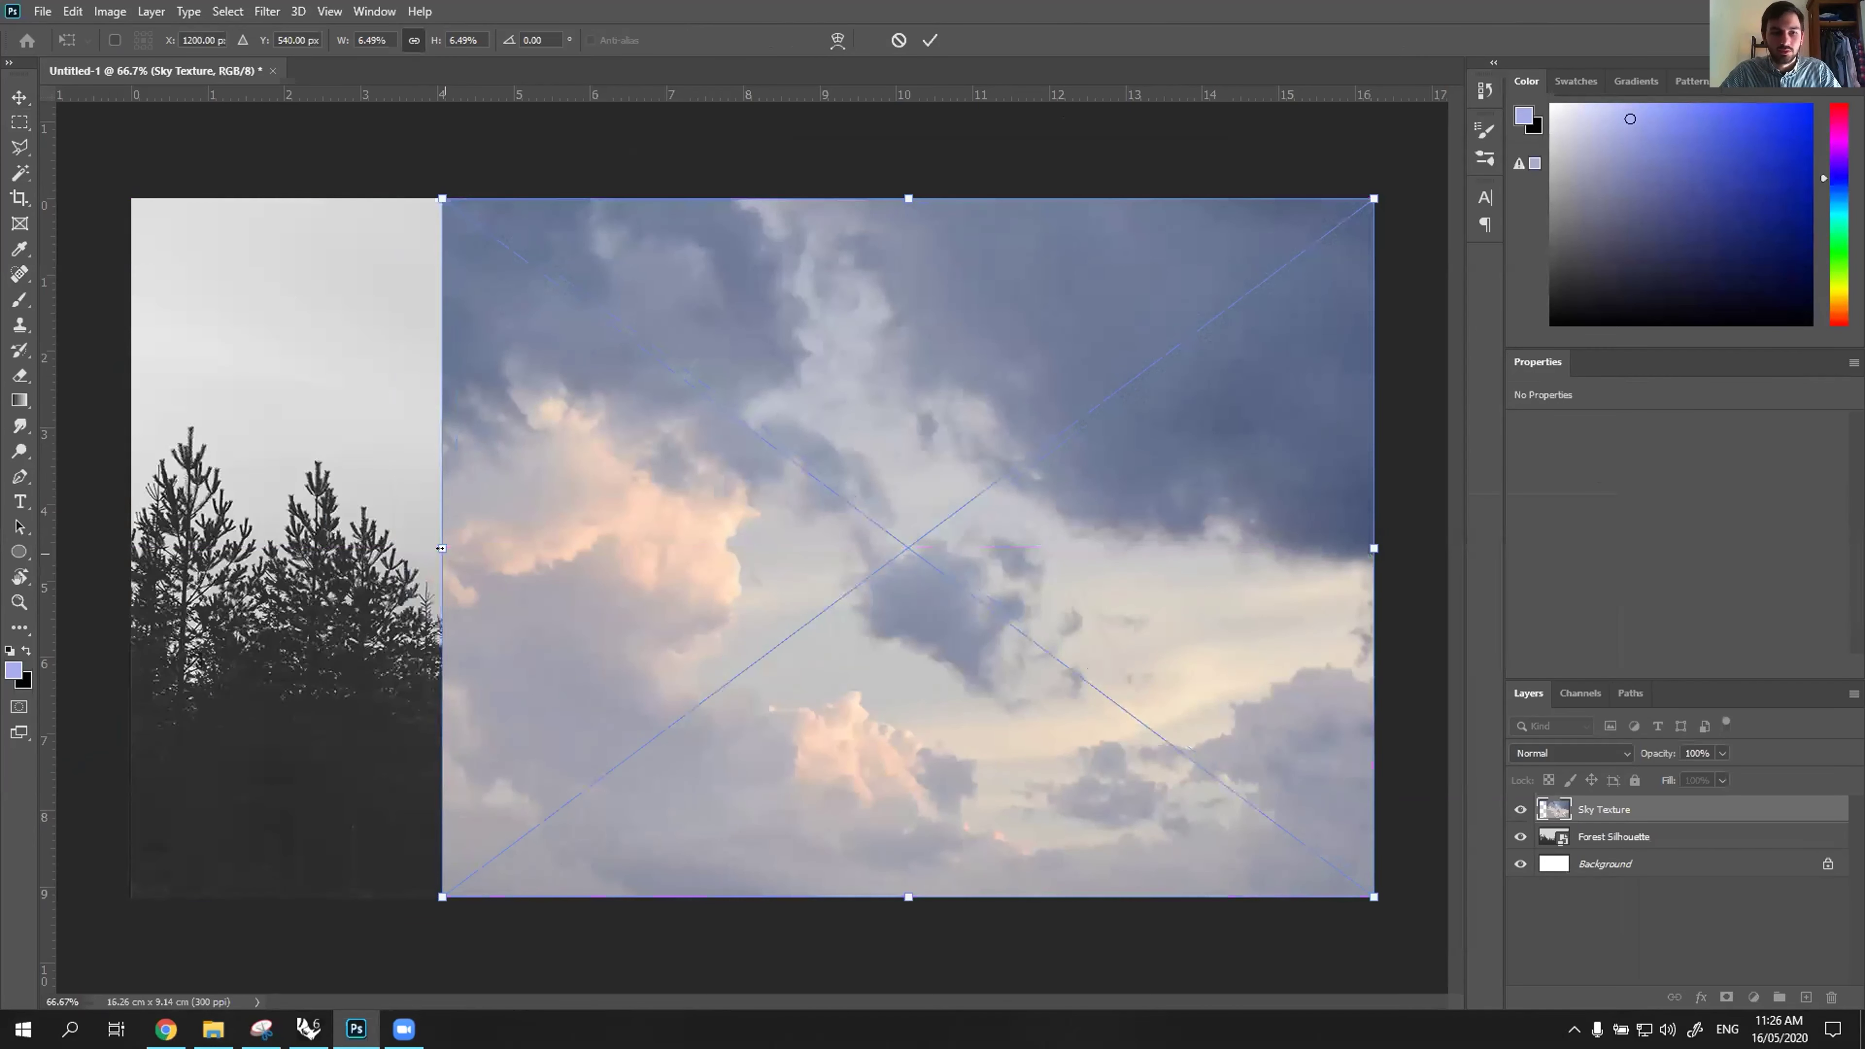
drag(442, 548, 132, 548)
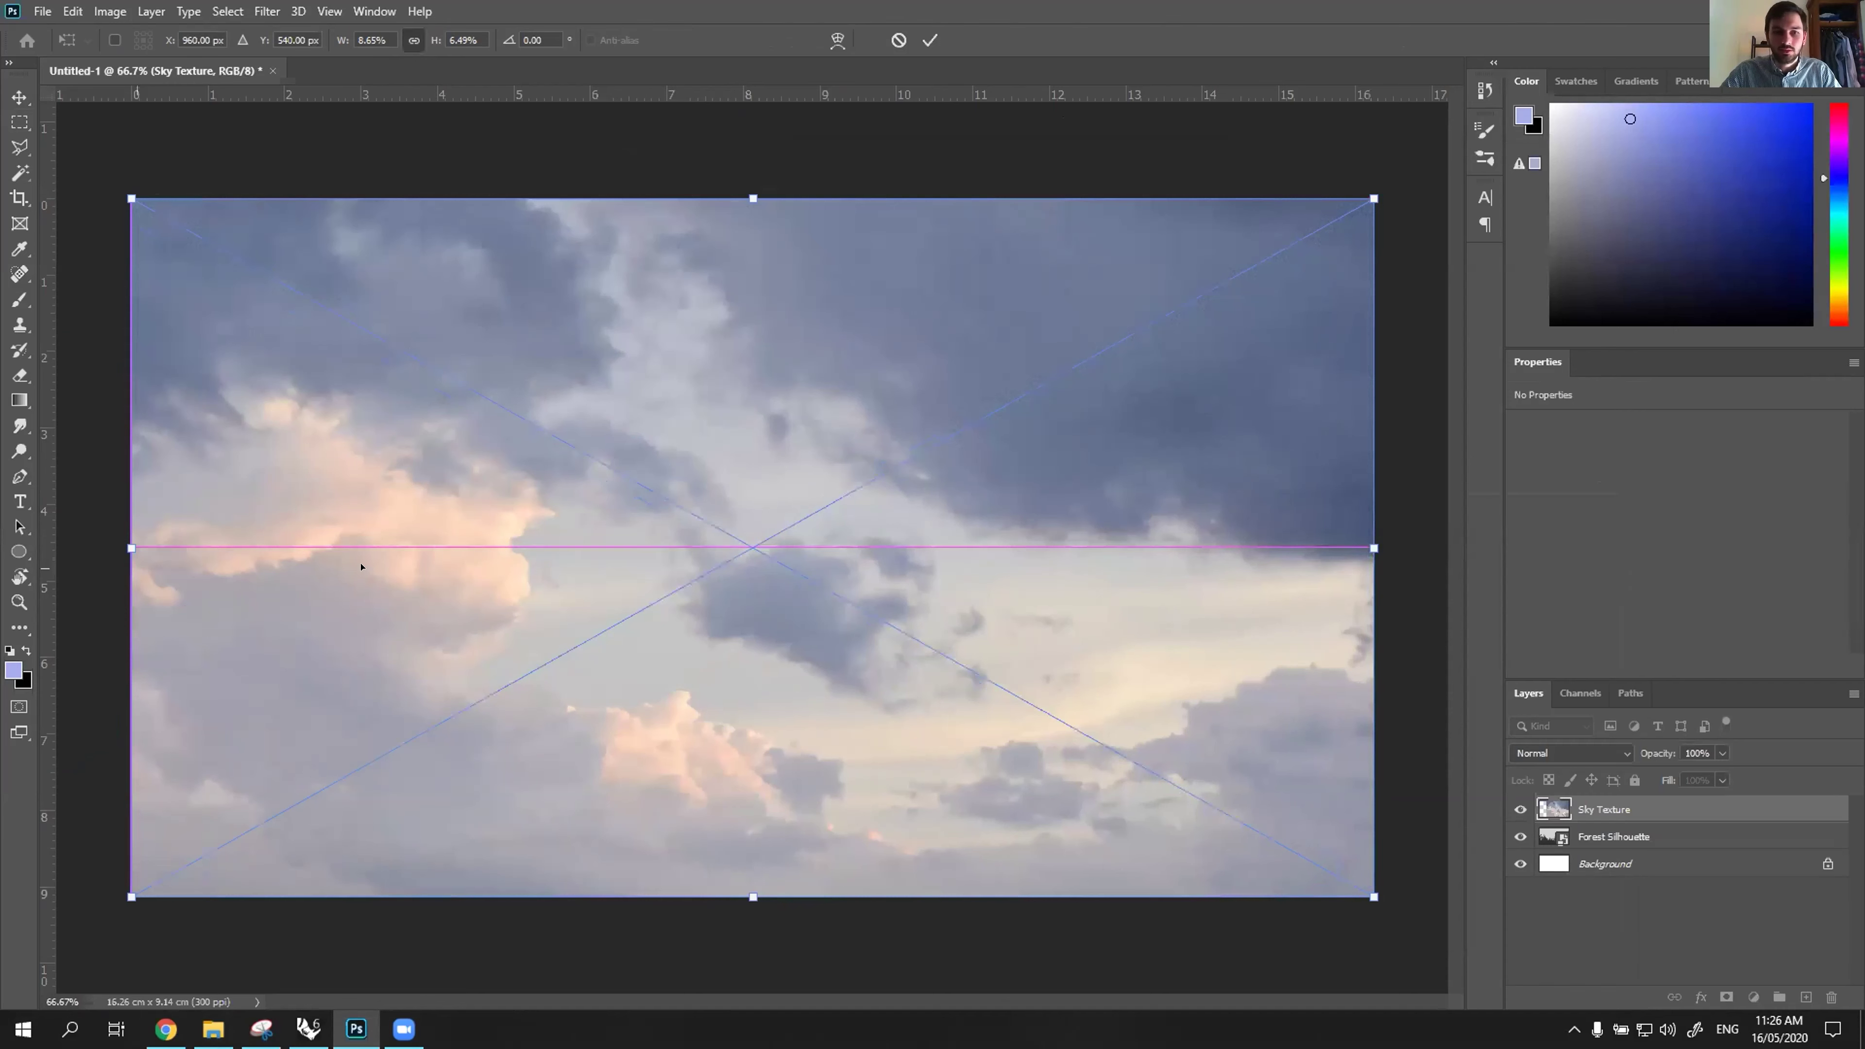
key(Return)
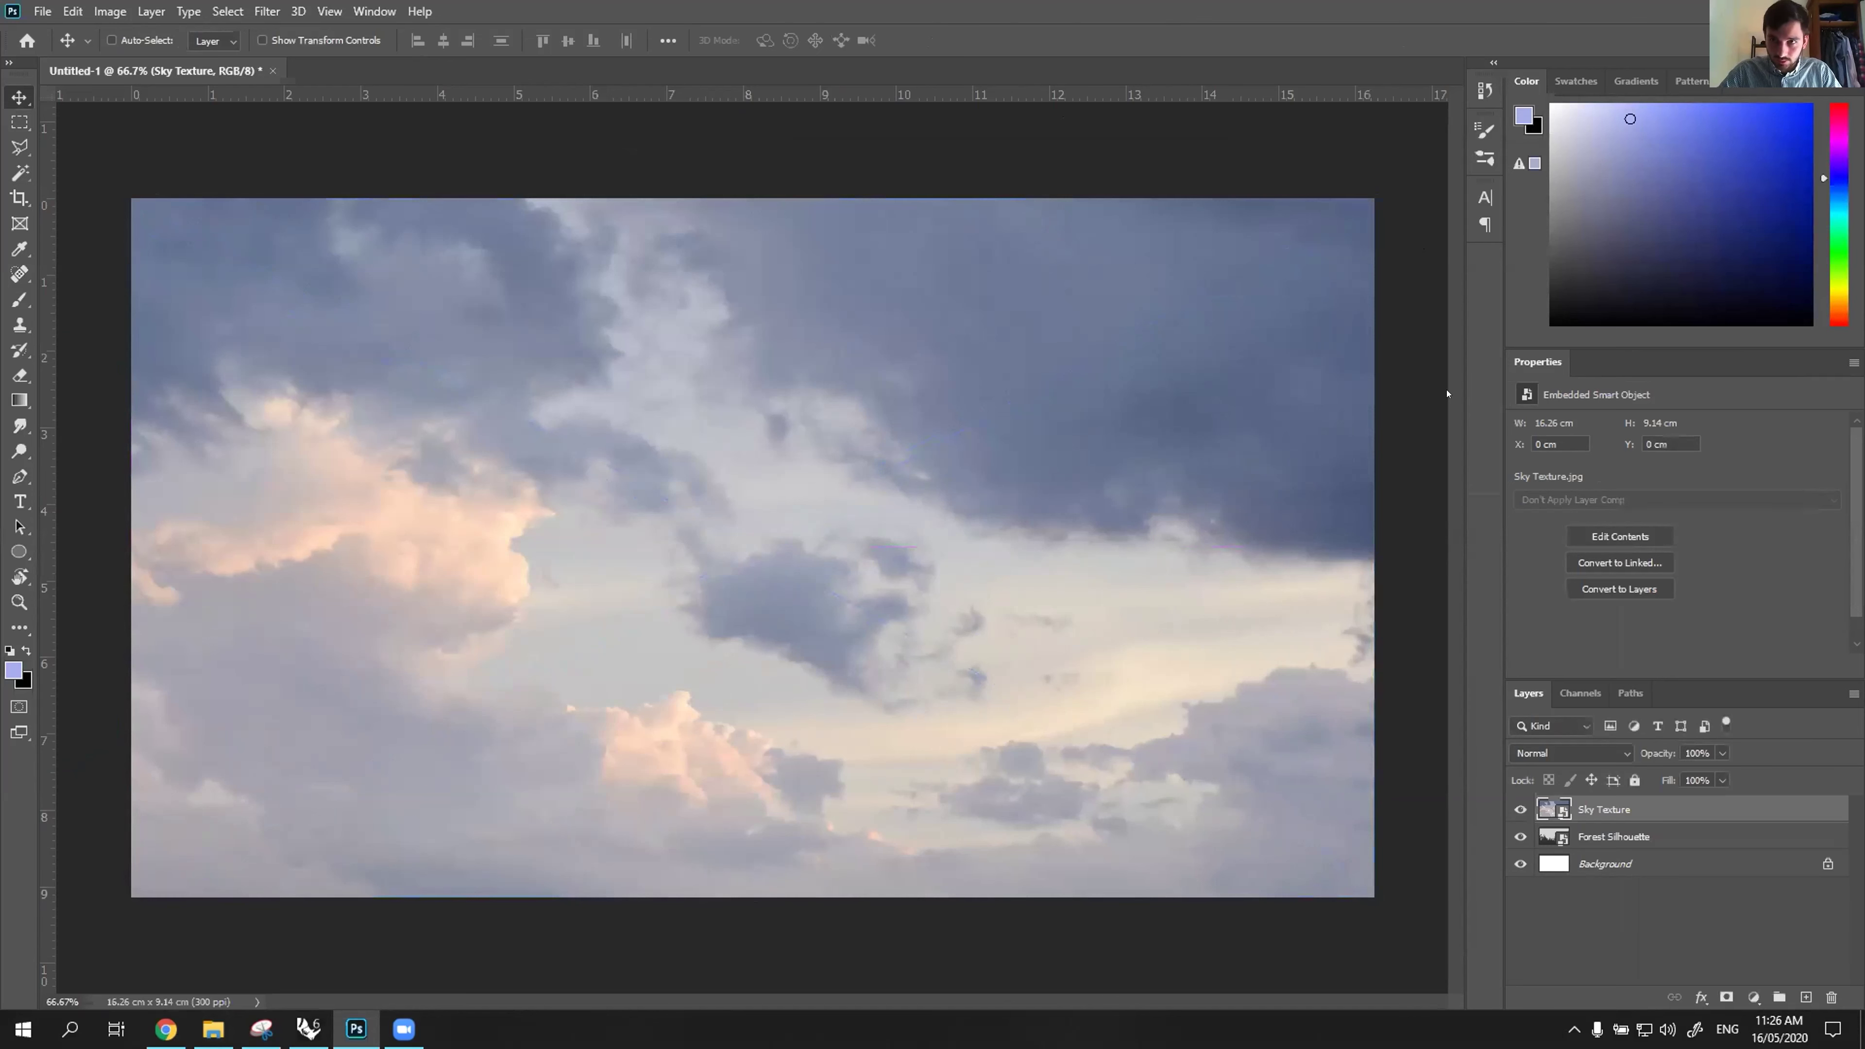
Place the Man from back image from the desktop on a new layer above Sky Texture.
key(super+Down)
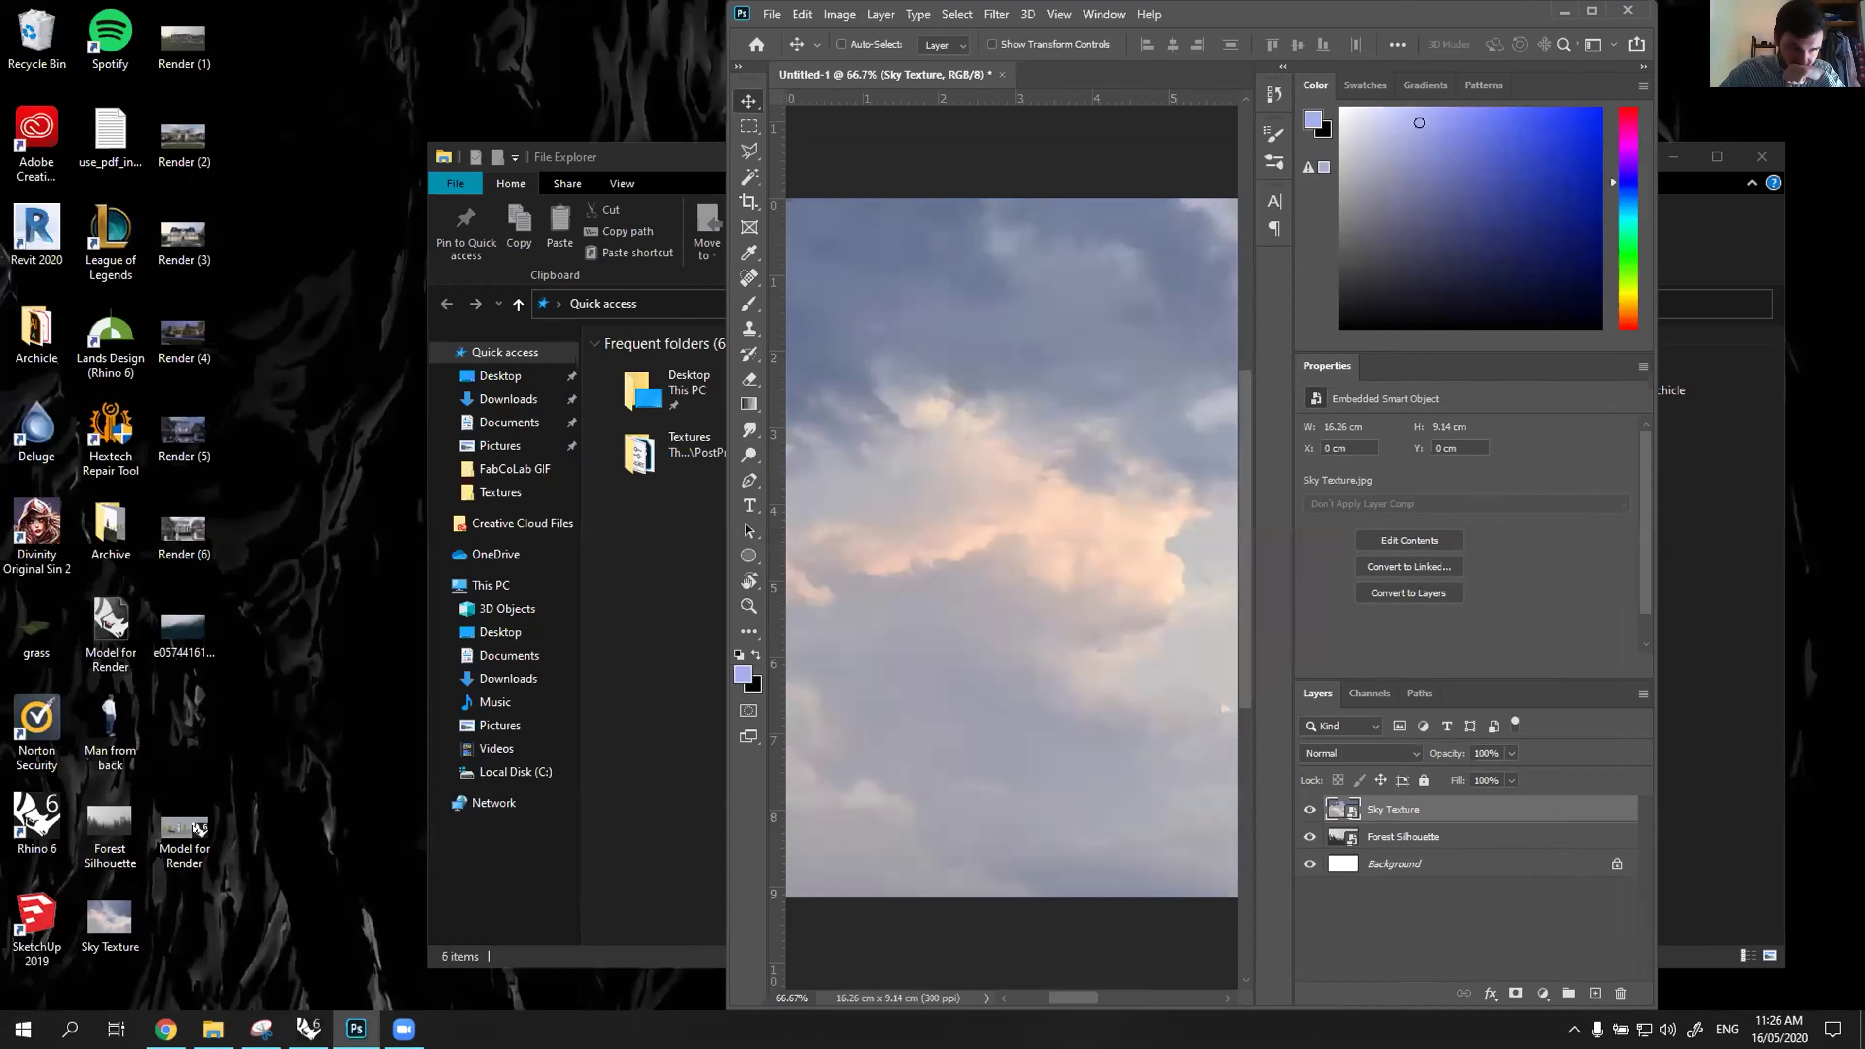
click(100, 720)
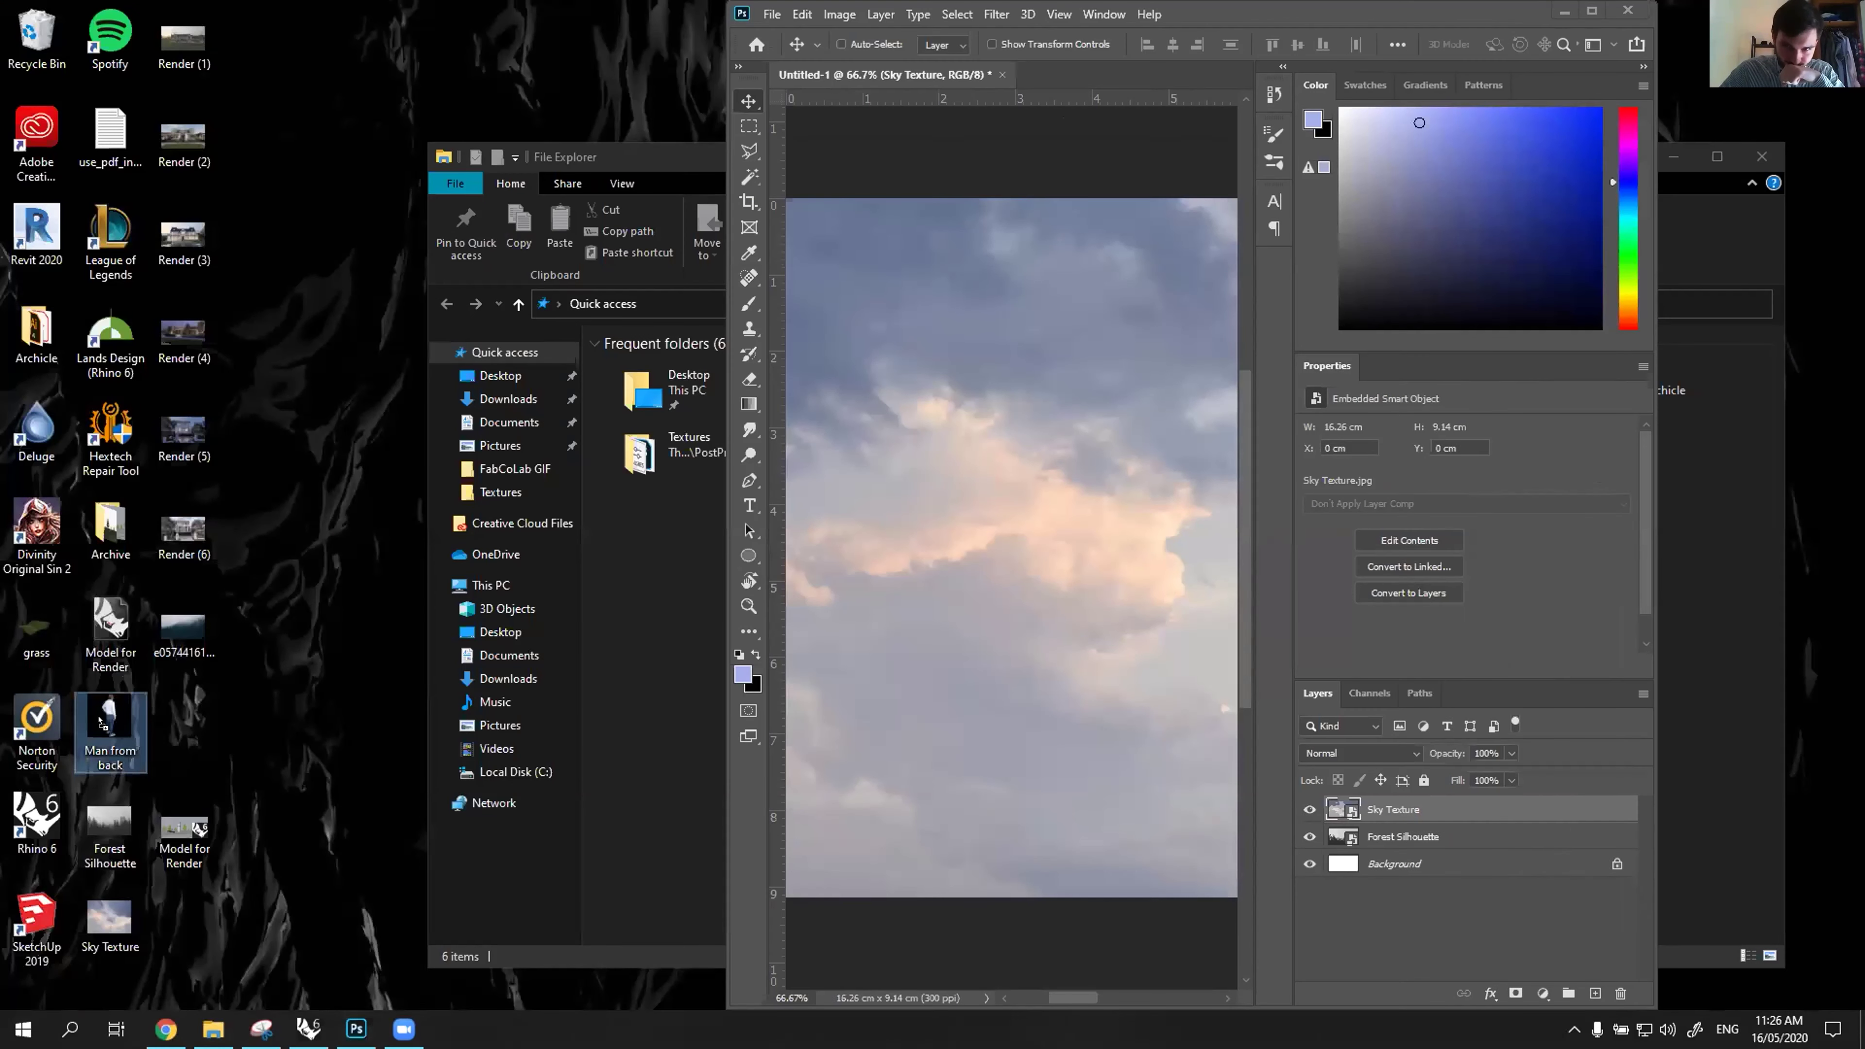
drag(110, 727, 1014, 543)
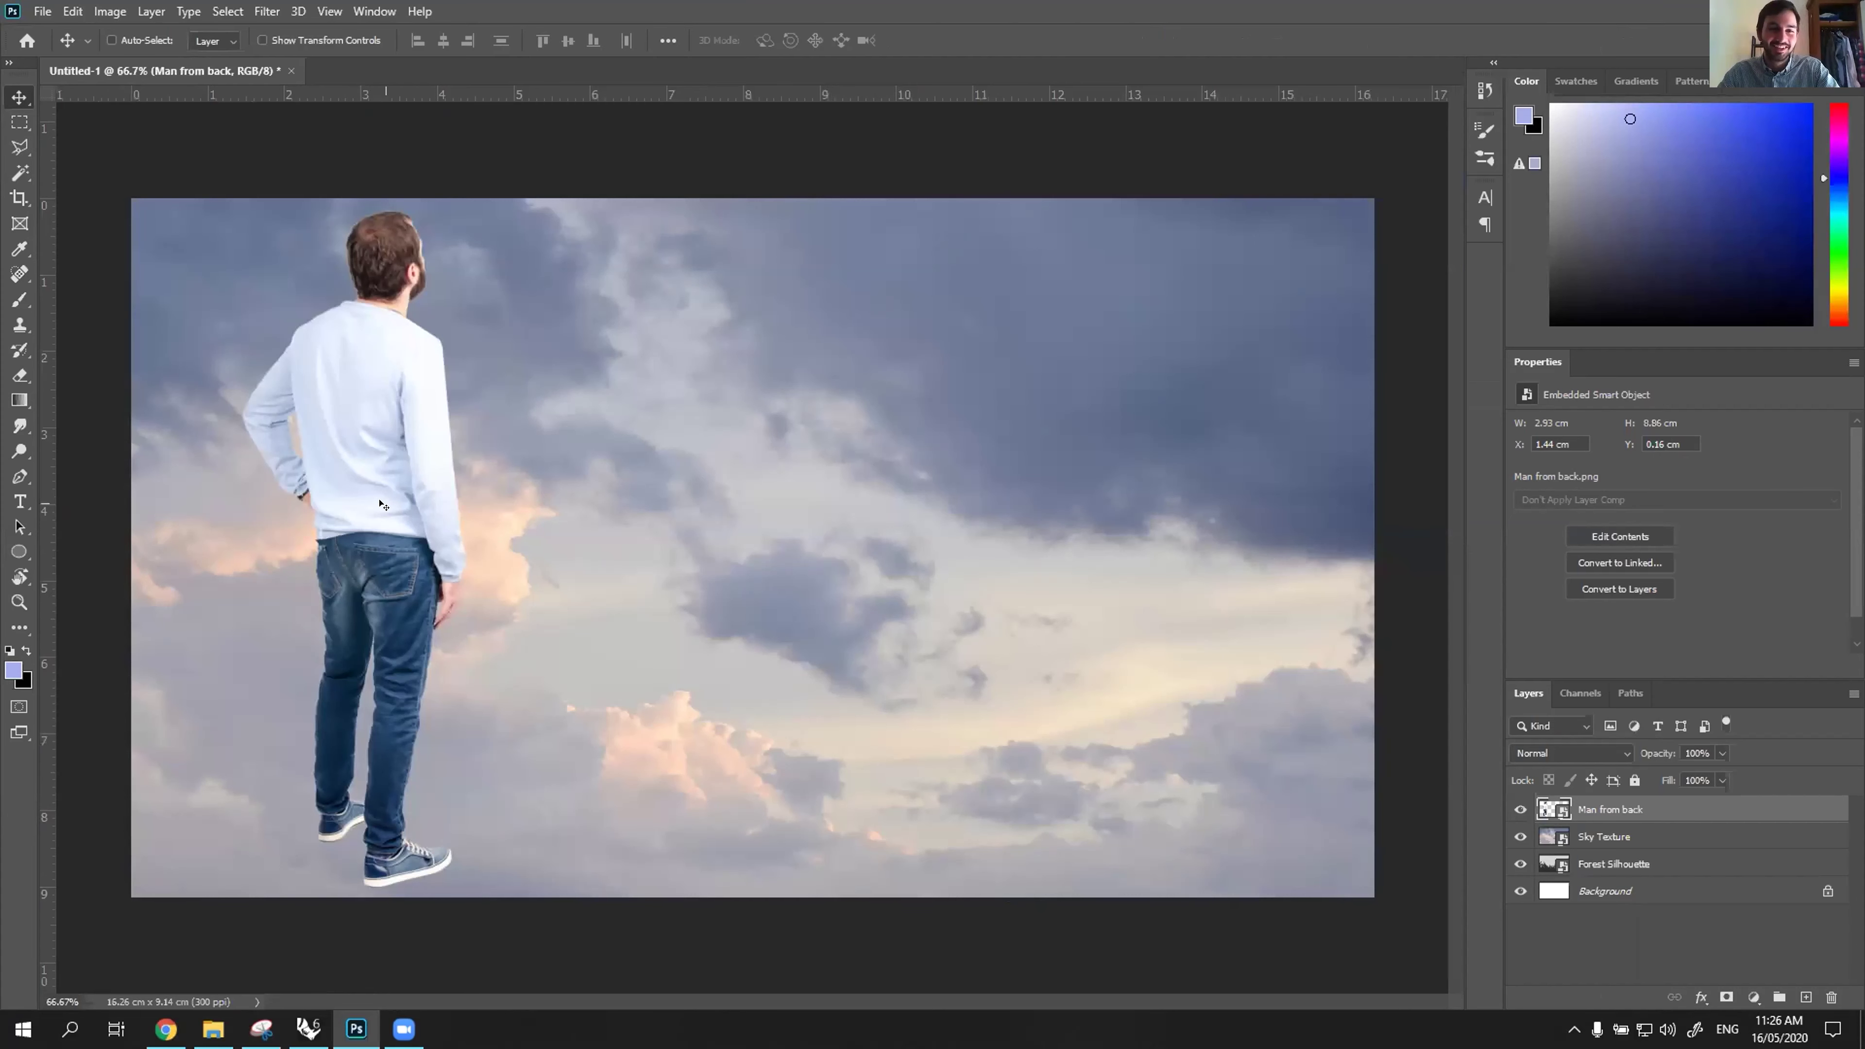
Flip the man horizontally, scale him to about 18% and position his frame in the canvas's lower-right corner.
key(ctrl+t)
right_click(405, 349)
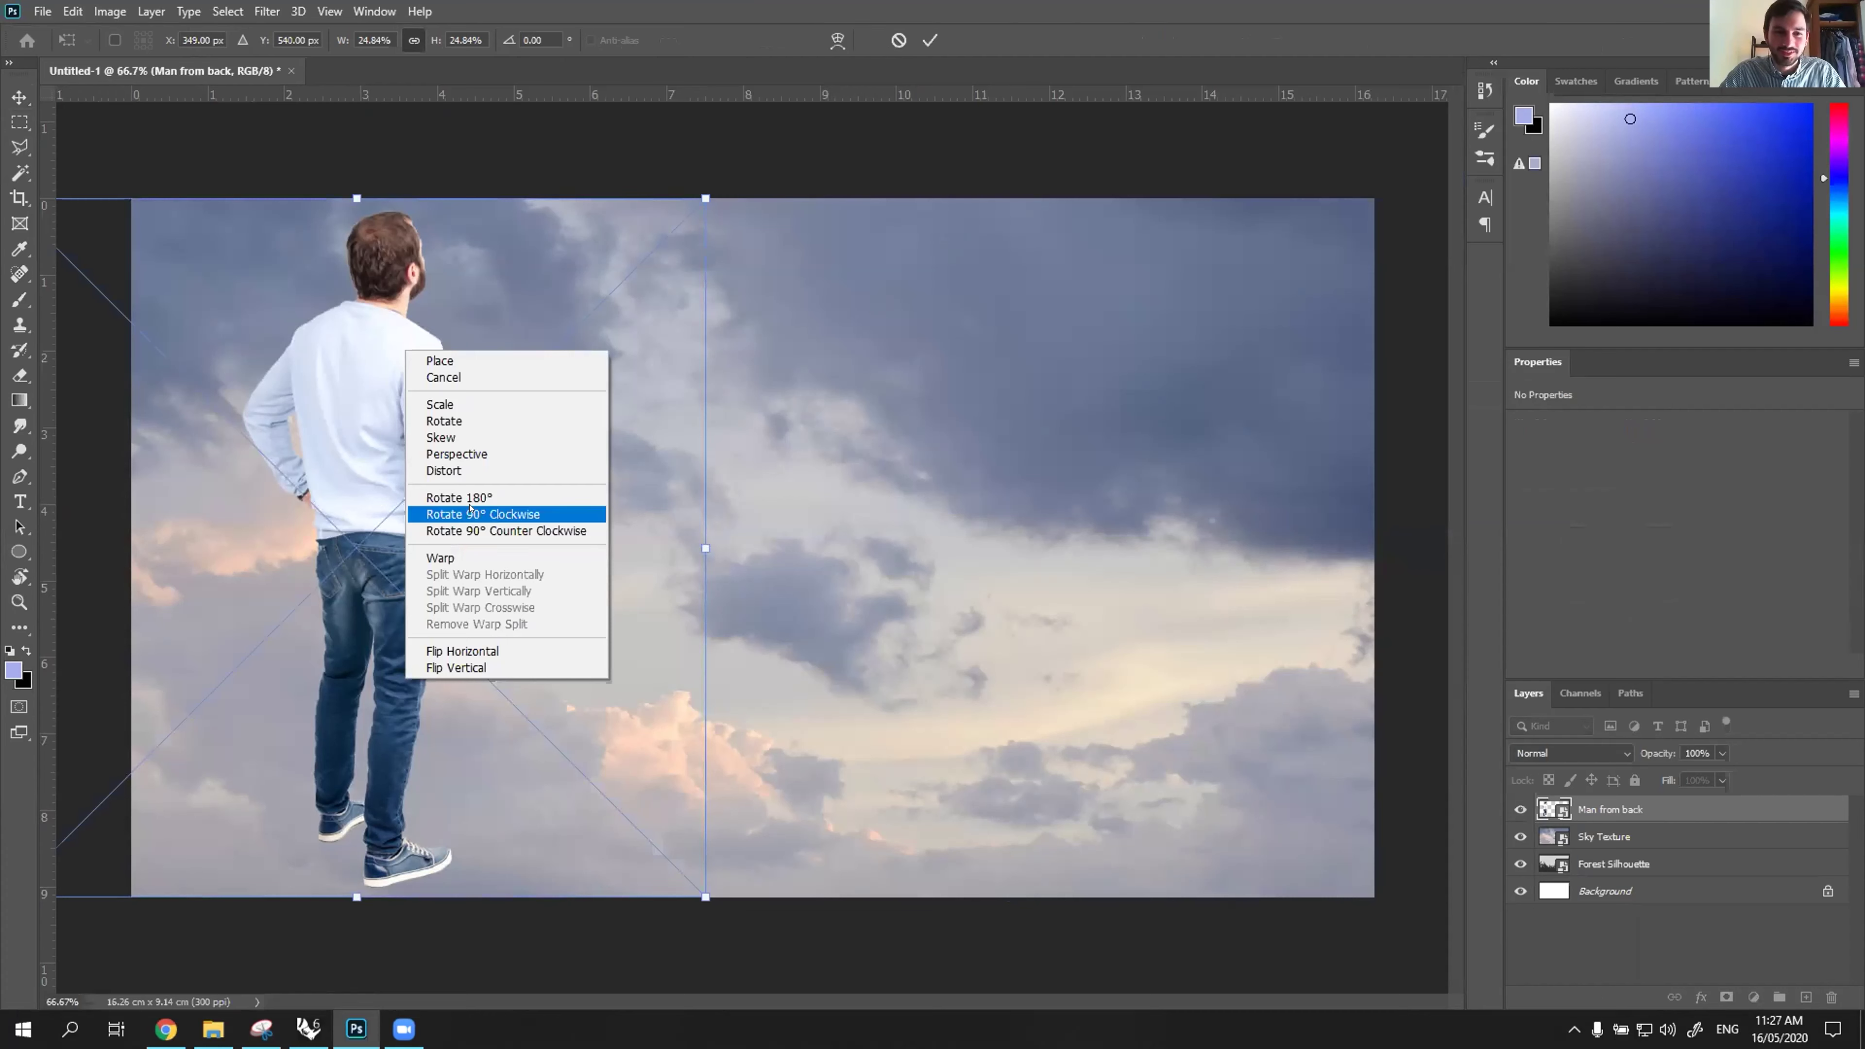
click(487, 649)
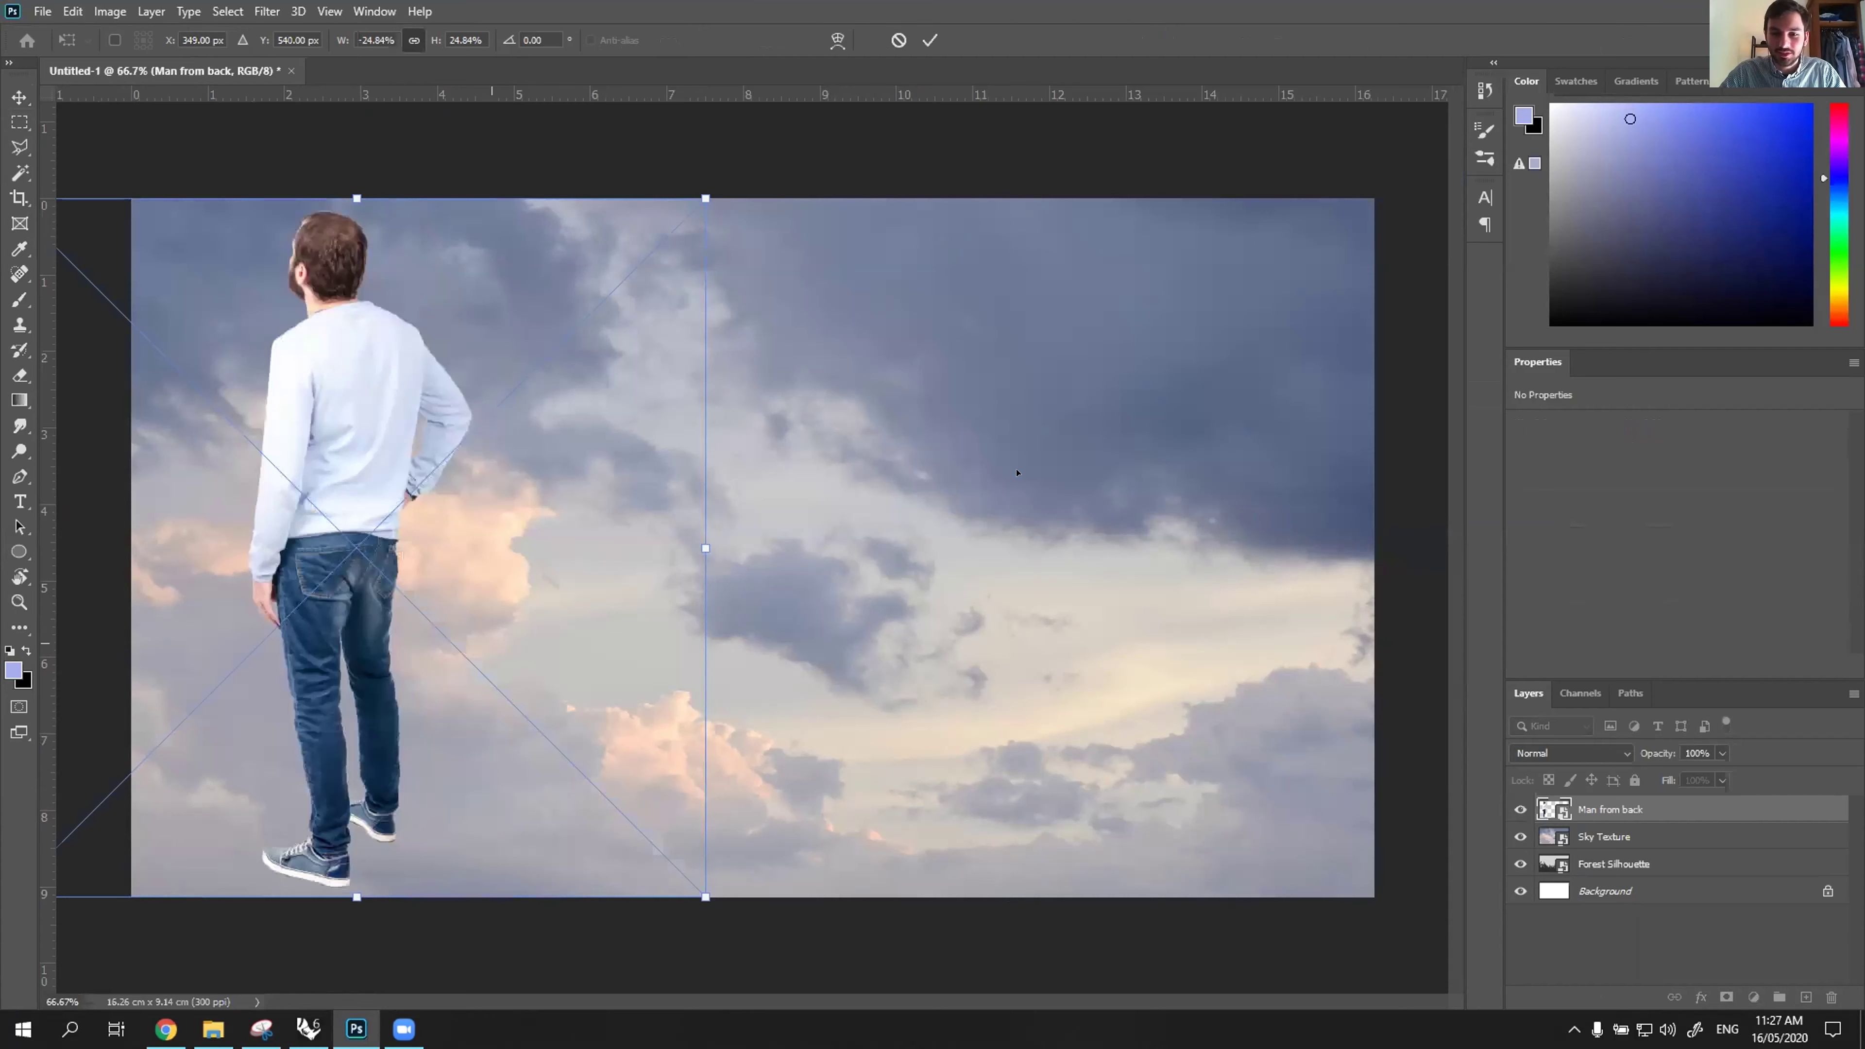
drag(379, 456, 1030, 457)
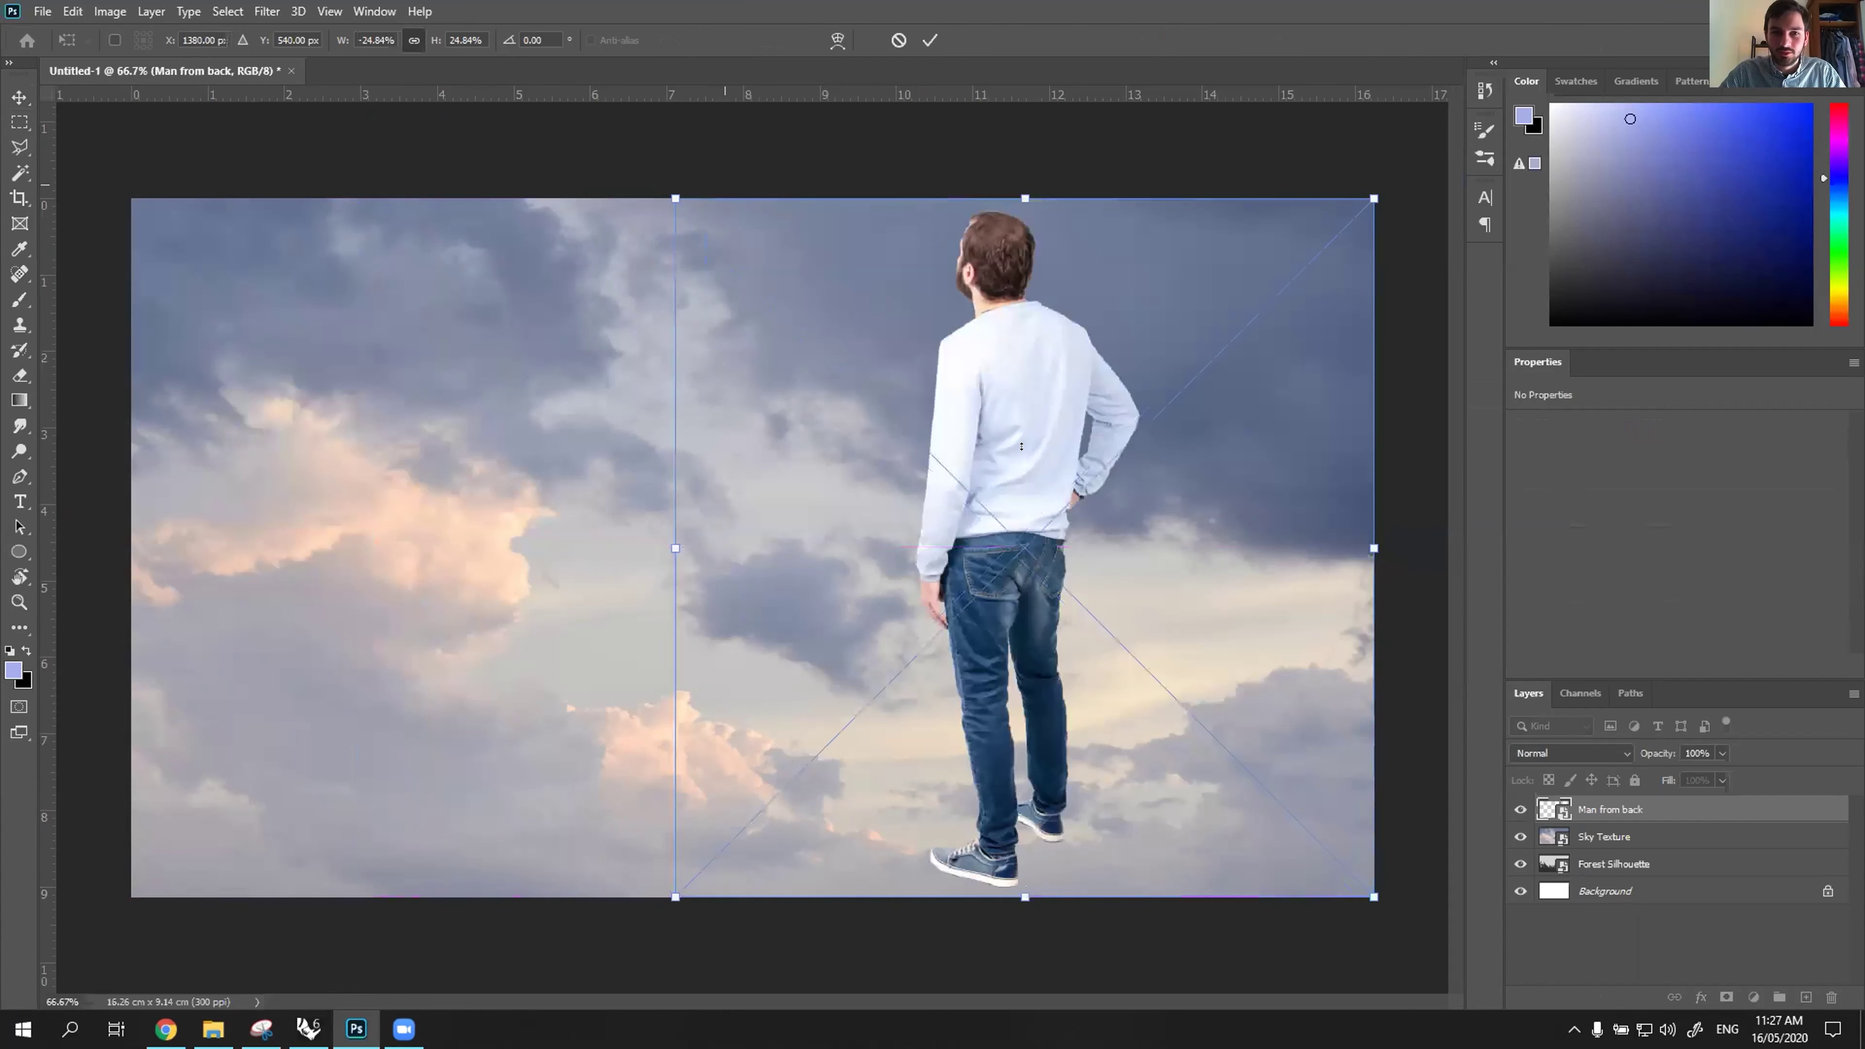
drag(862, 368, 874, 382)
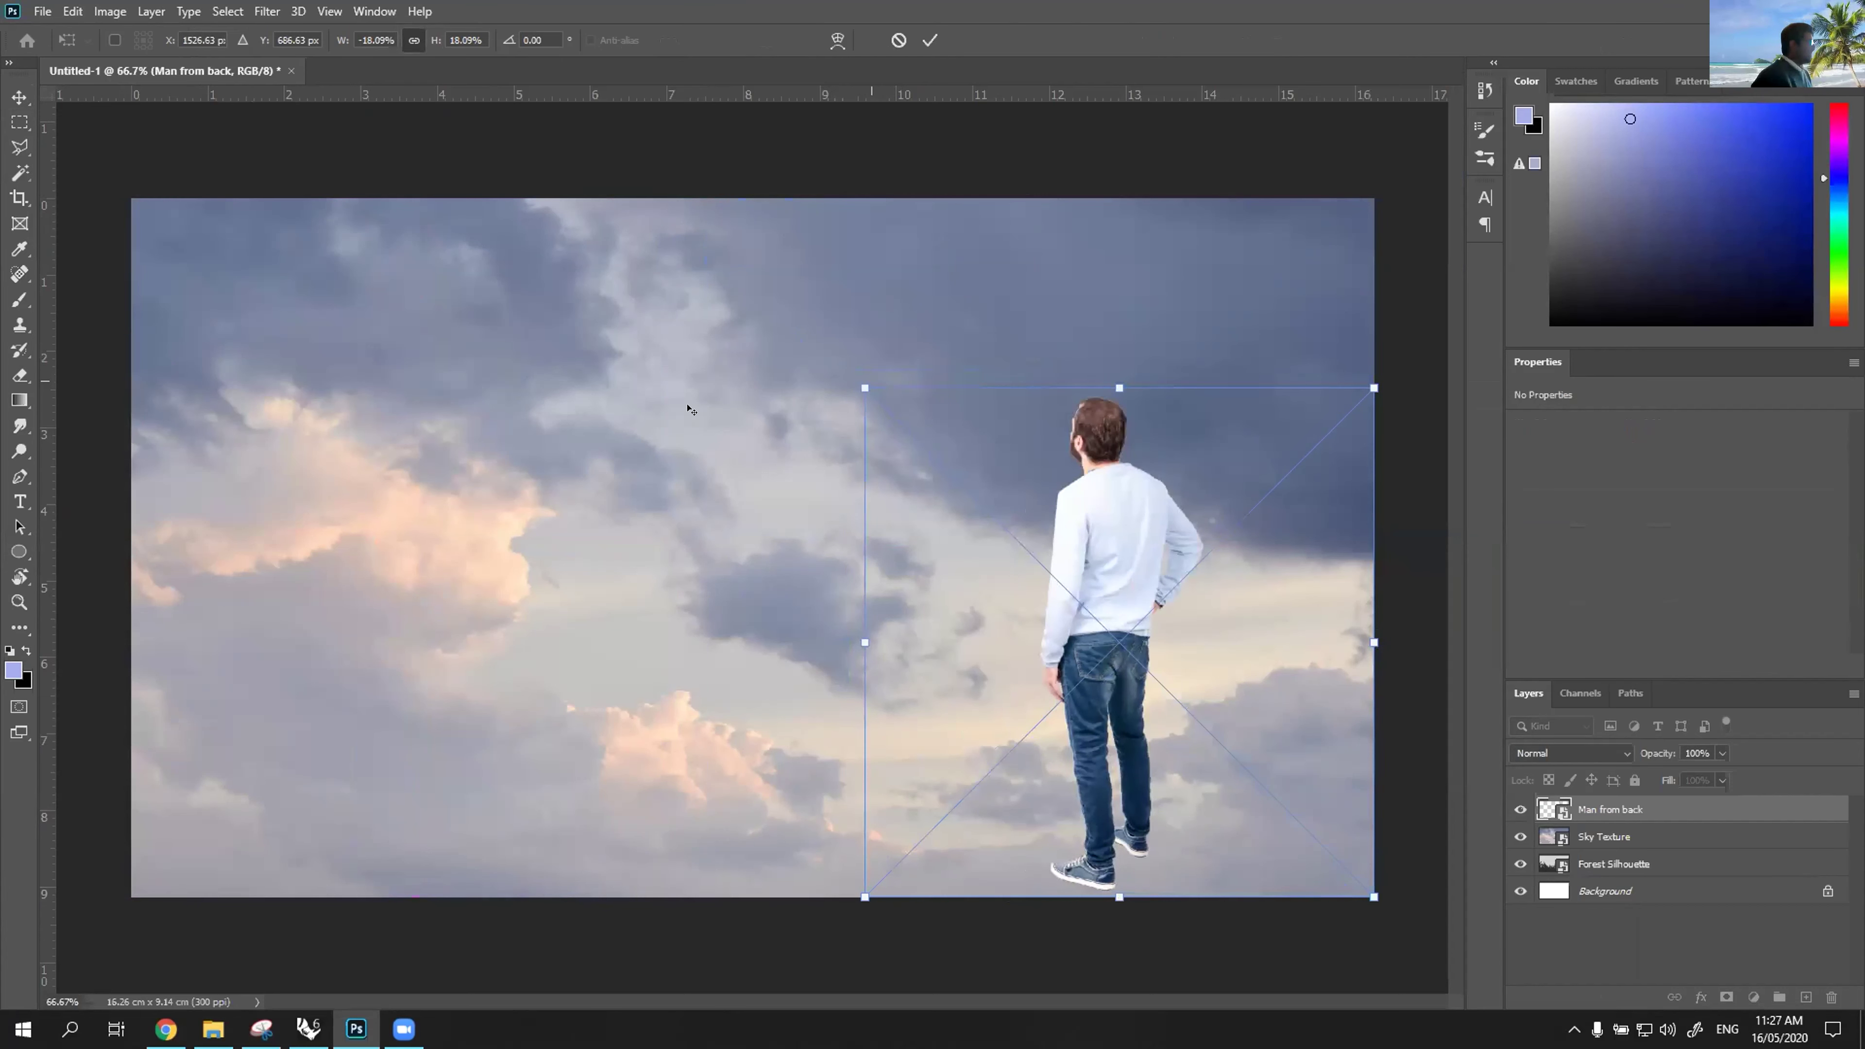
key(Return)
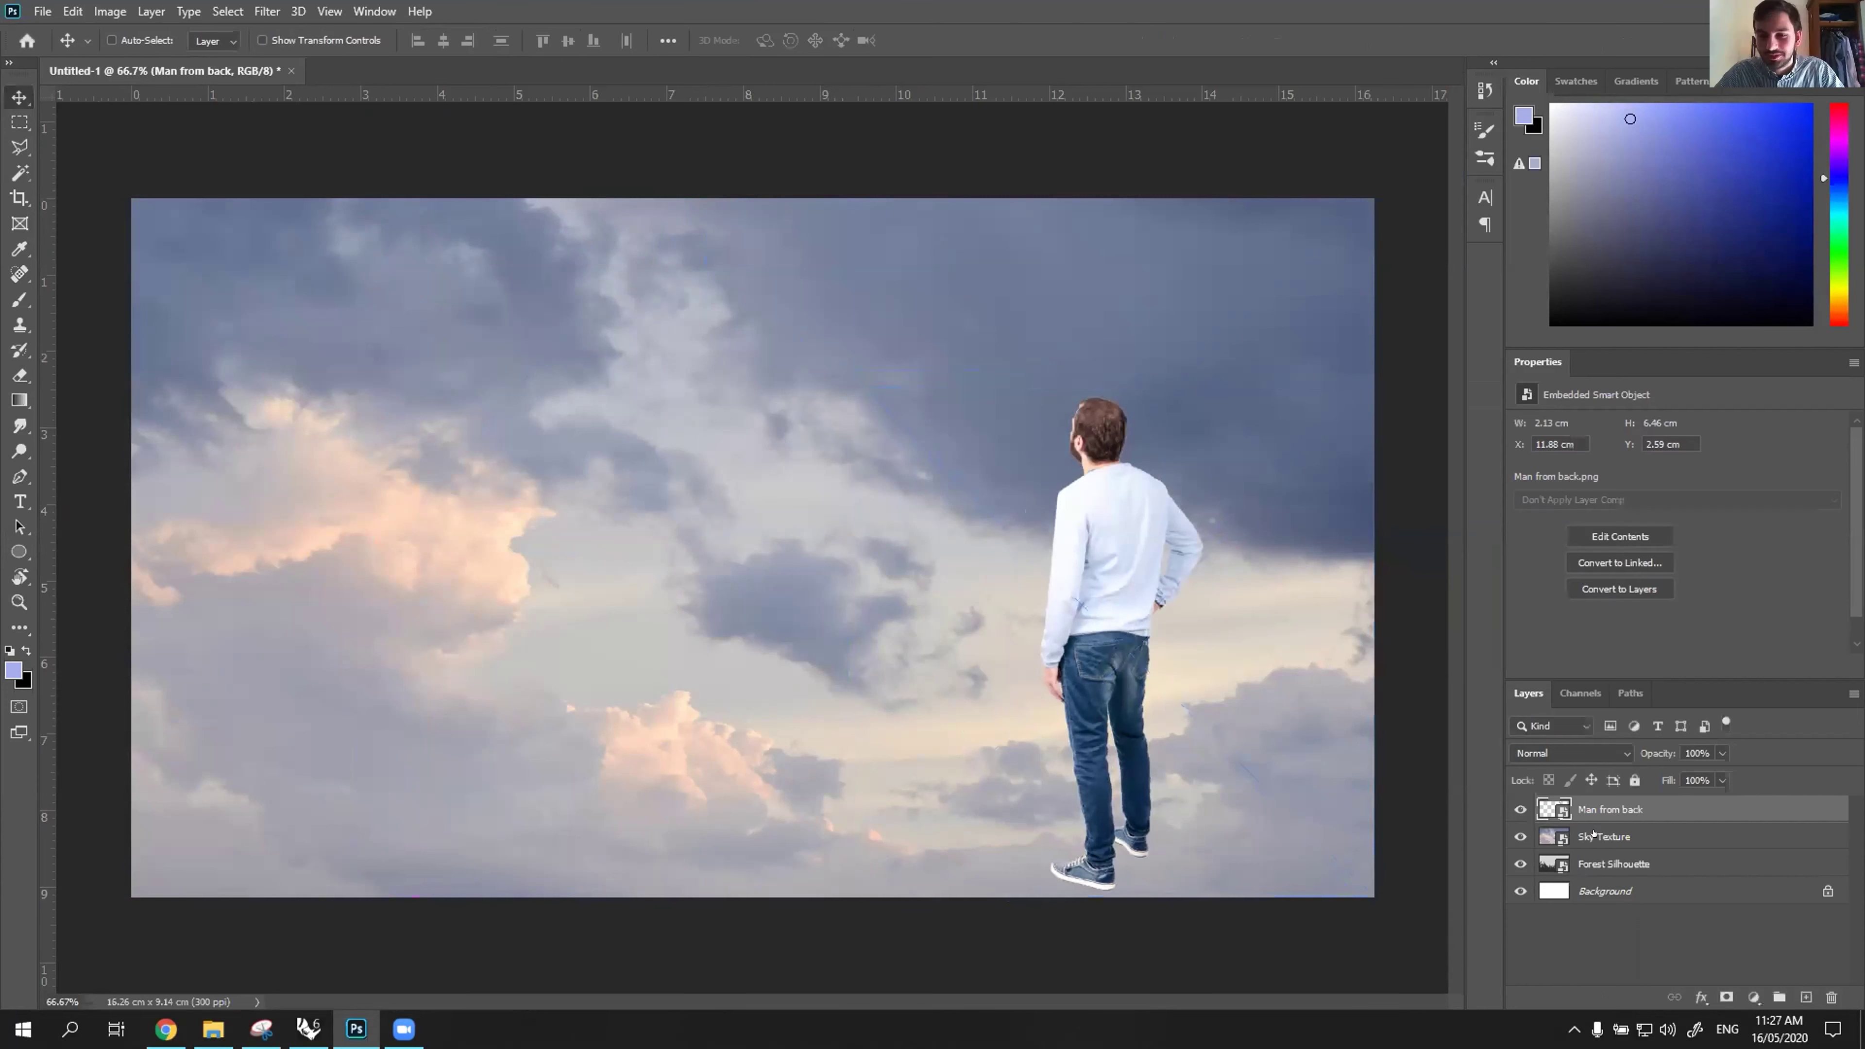
Rasterize the Man from back, Sky Texture and Forest Silhouette layers, and hide all three.
ctrl+click(1579, 839)
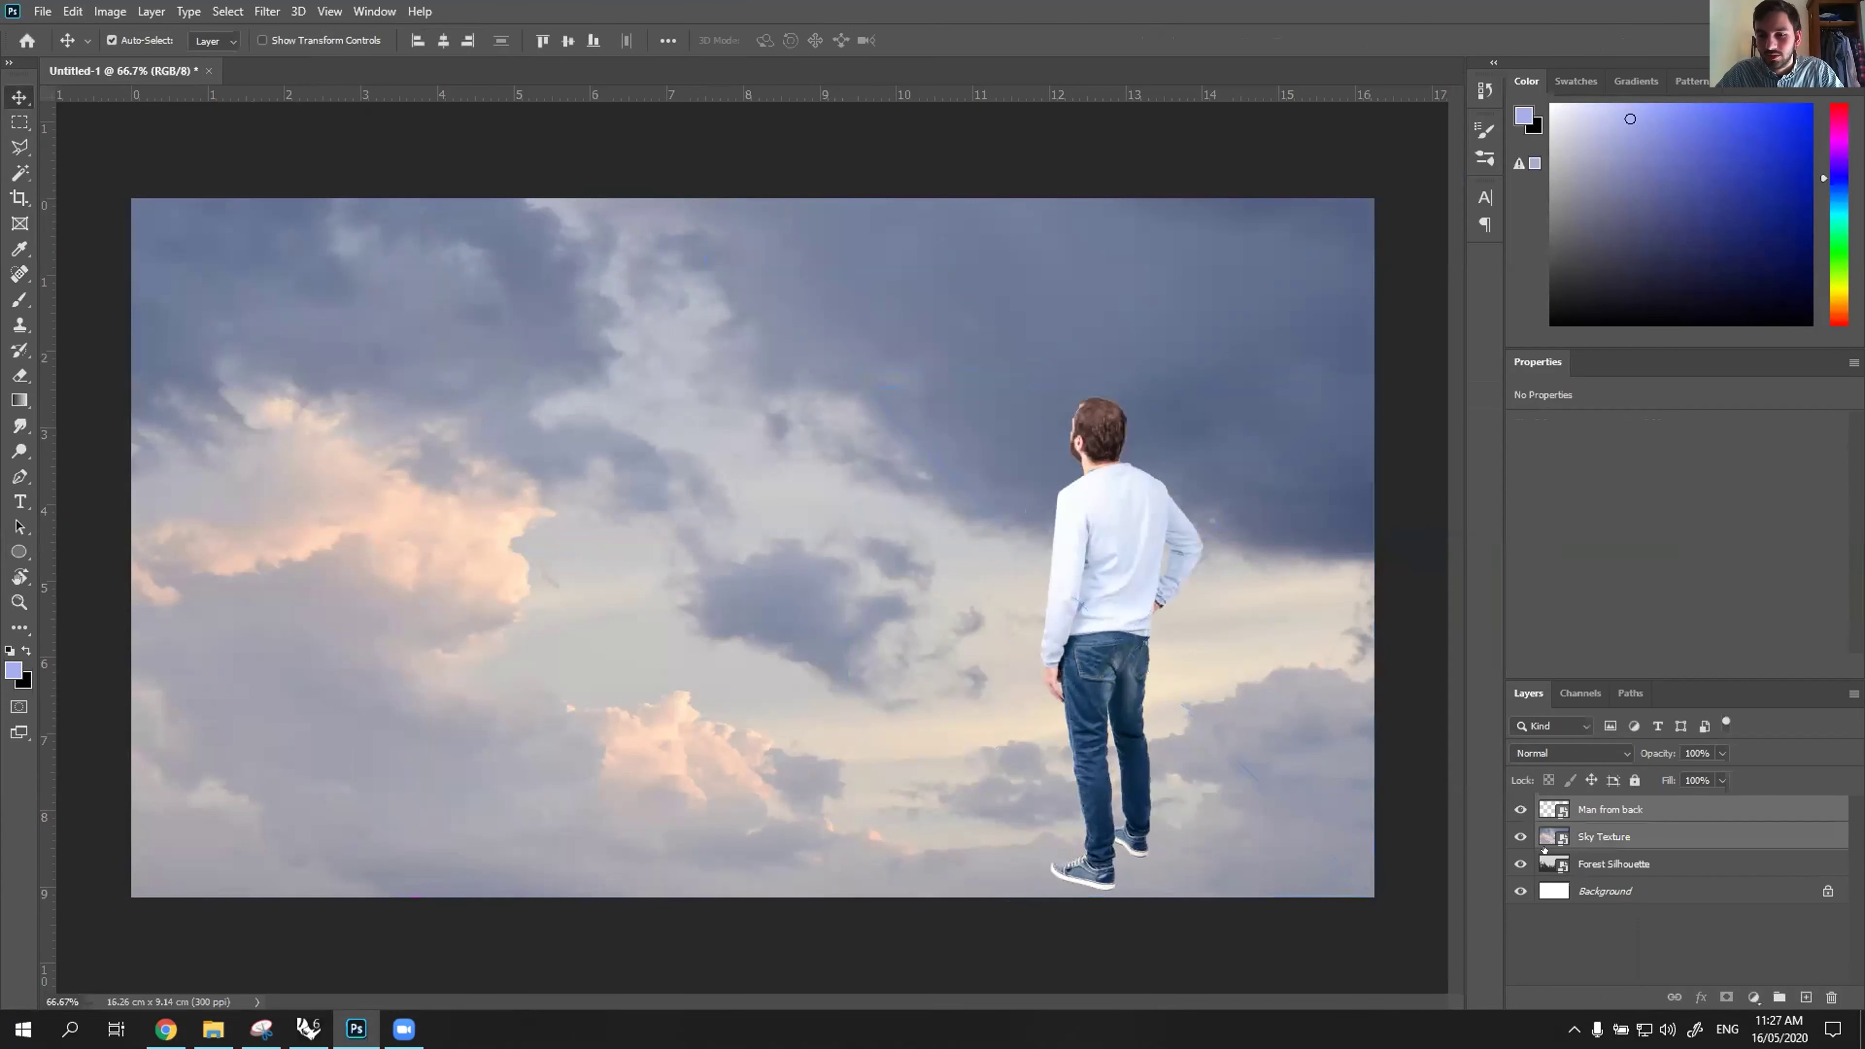
ctrl+click(1586, 864)
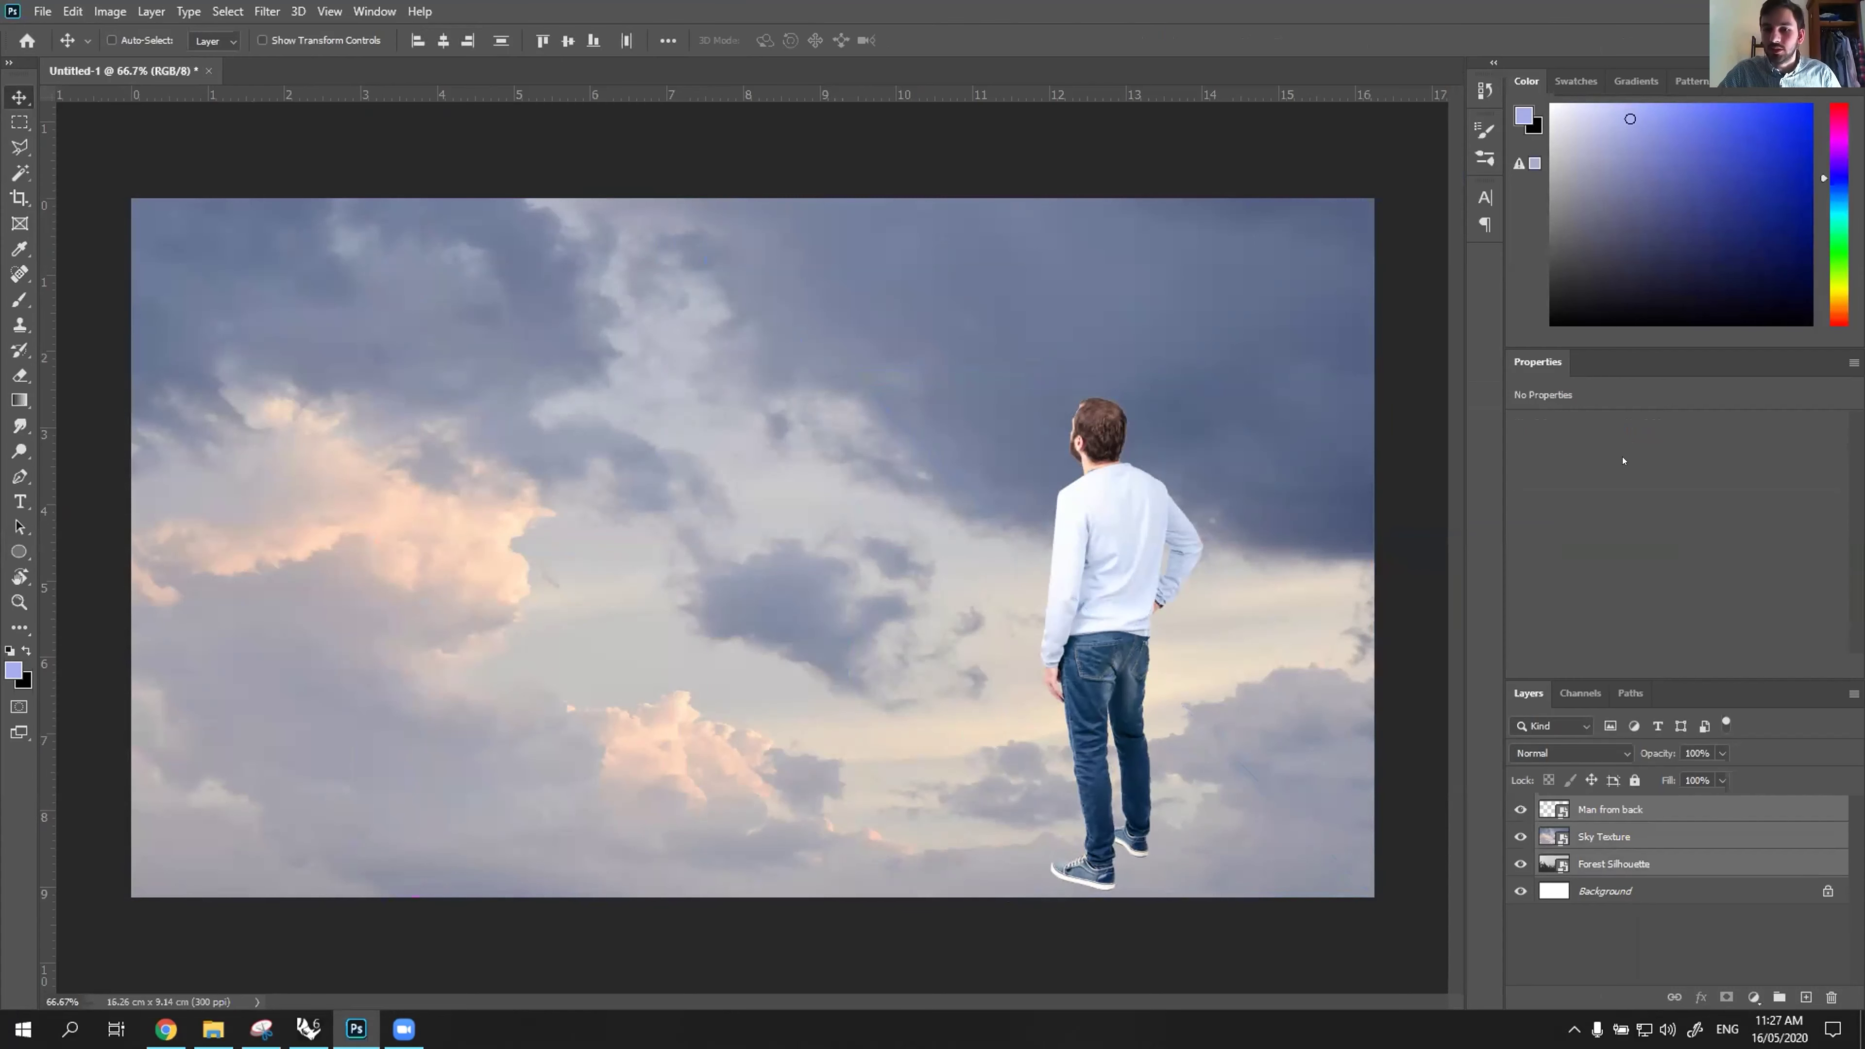
right_click(1654, 350)
click(1656, 354)
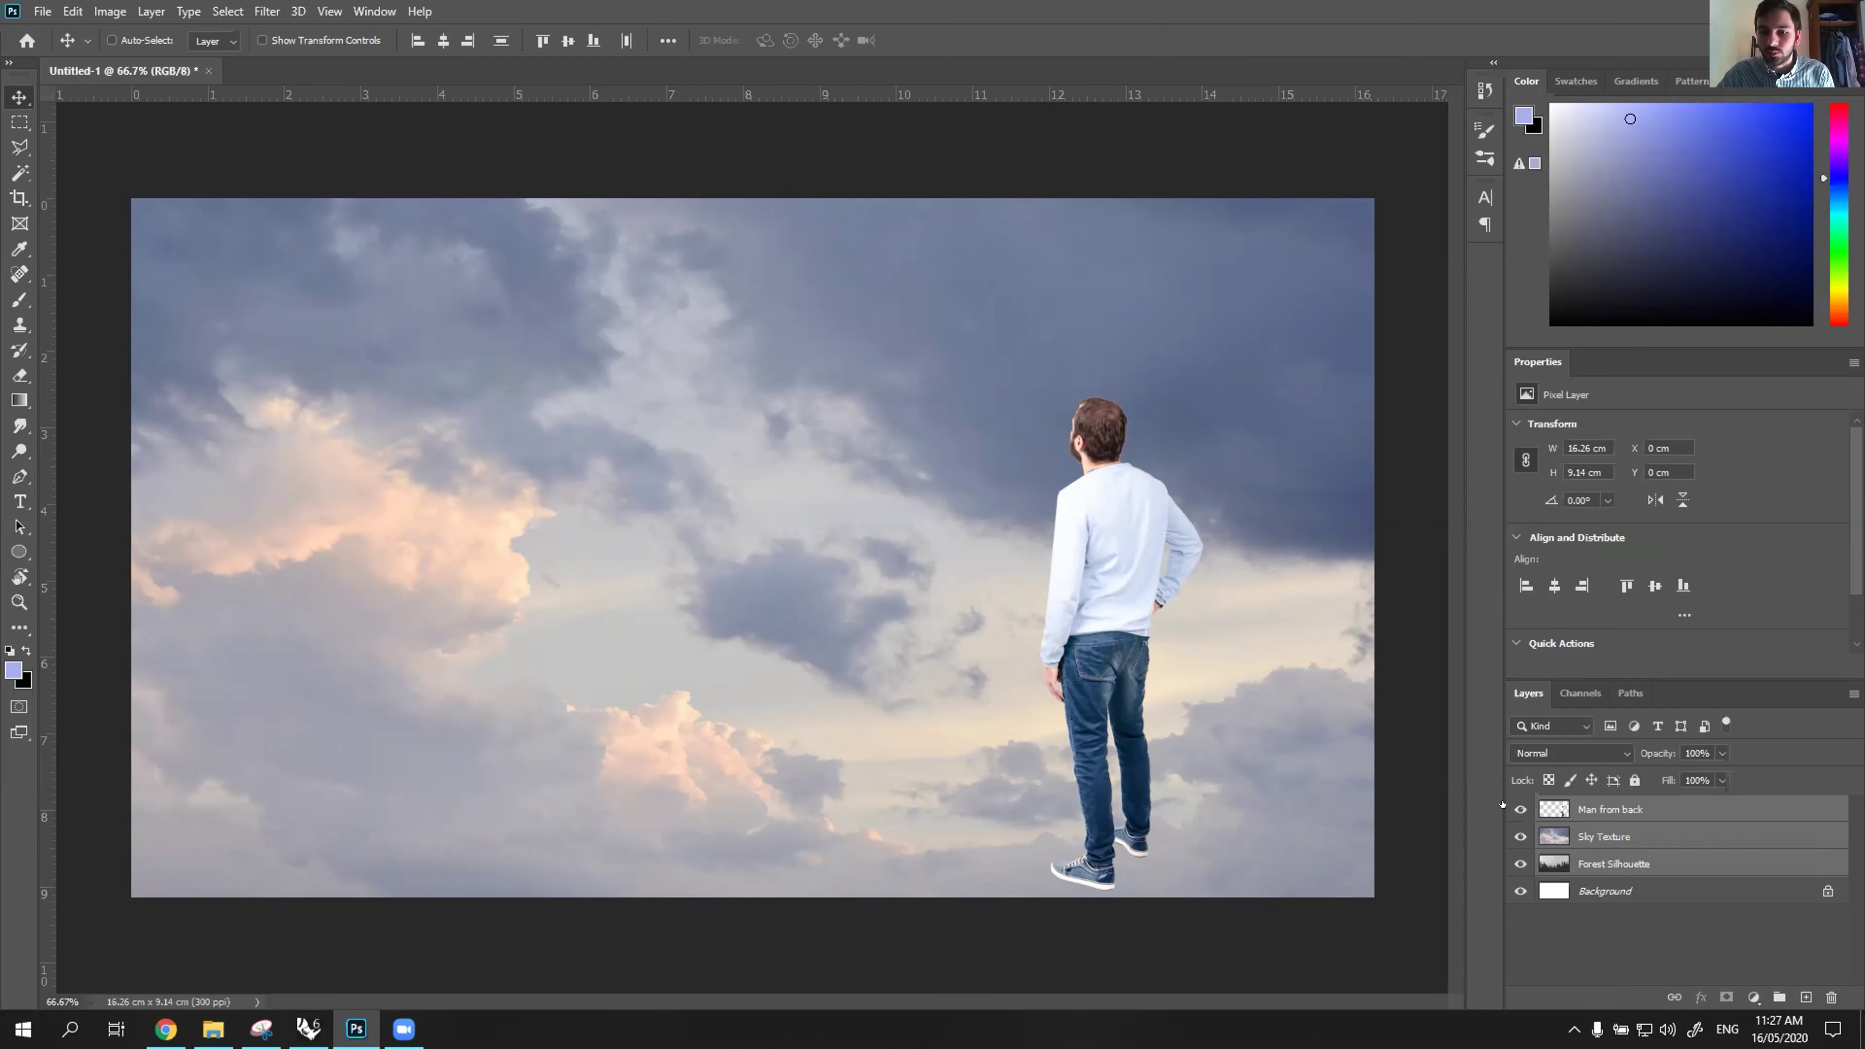
click(1519, 809)
drag(1520, 837, 1527, 864)
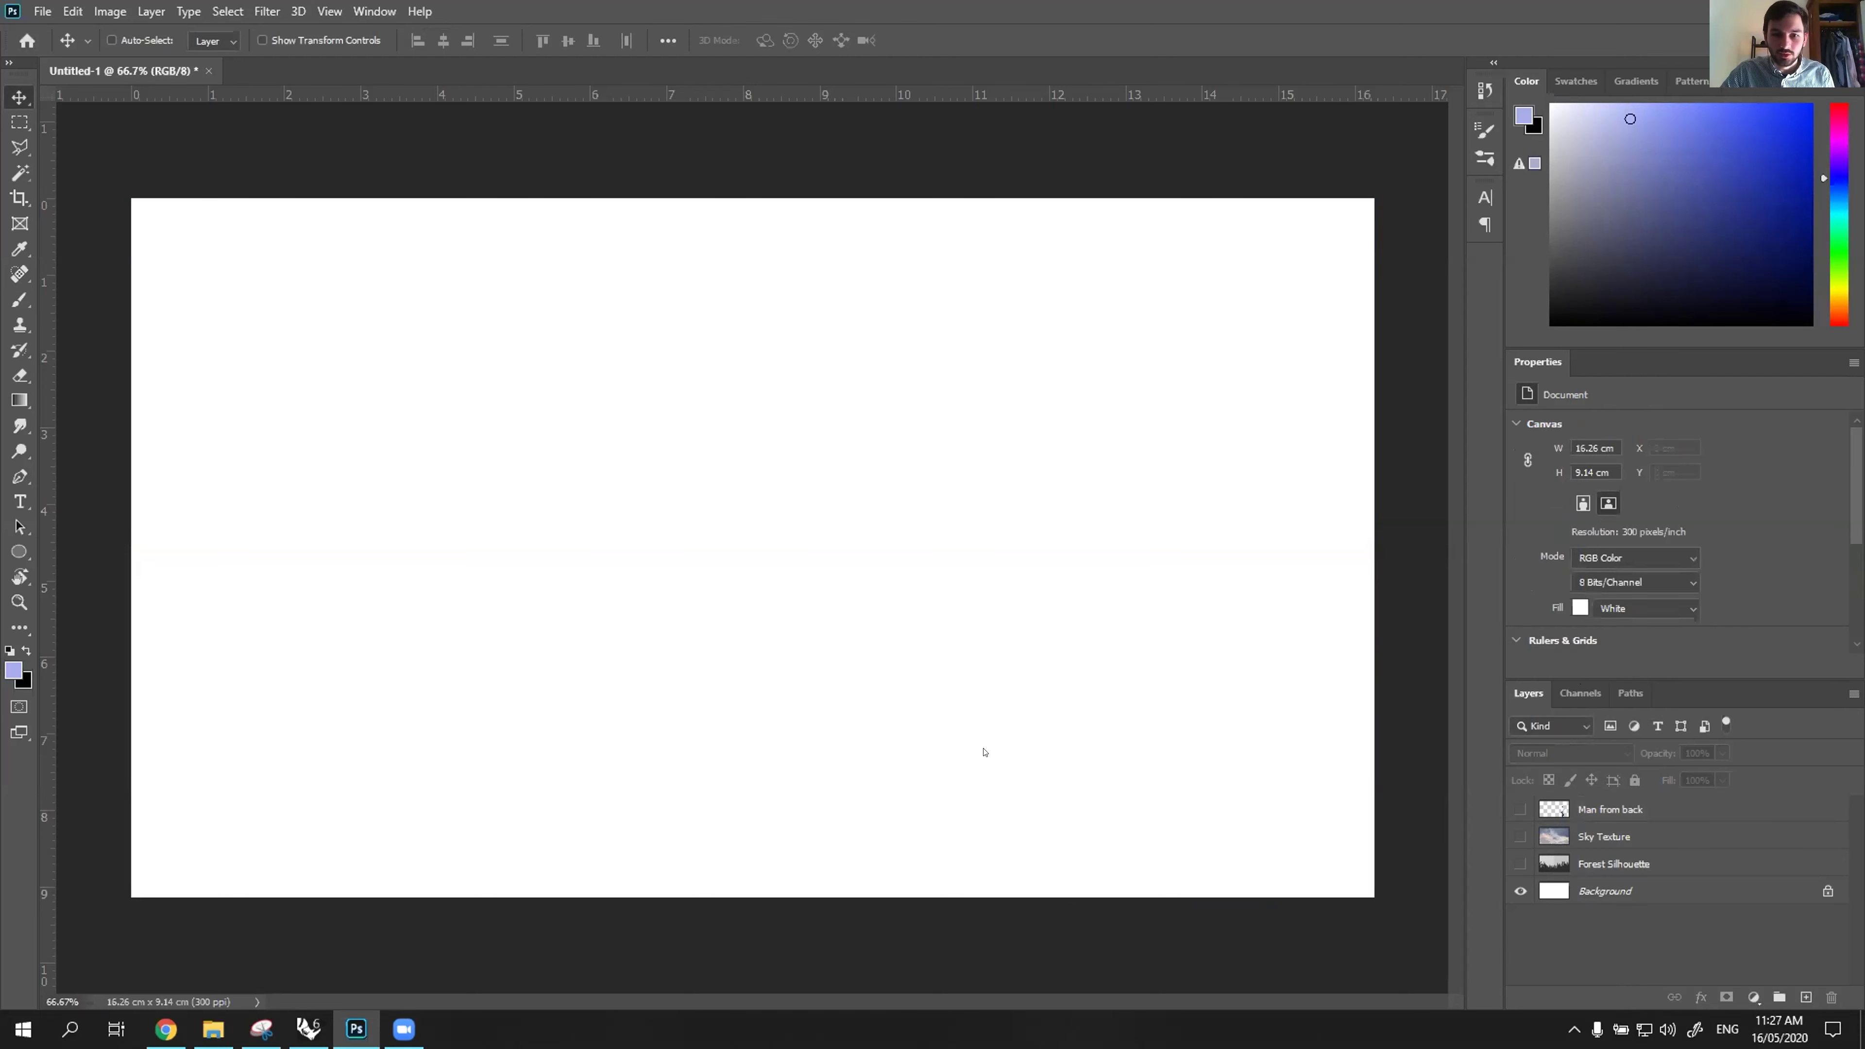
Switch to Rhino and examine the V-Ray render in progress in the maximized frame buffer.
key(alt+Tab)
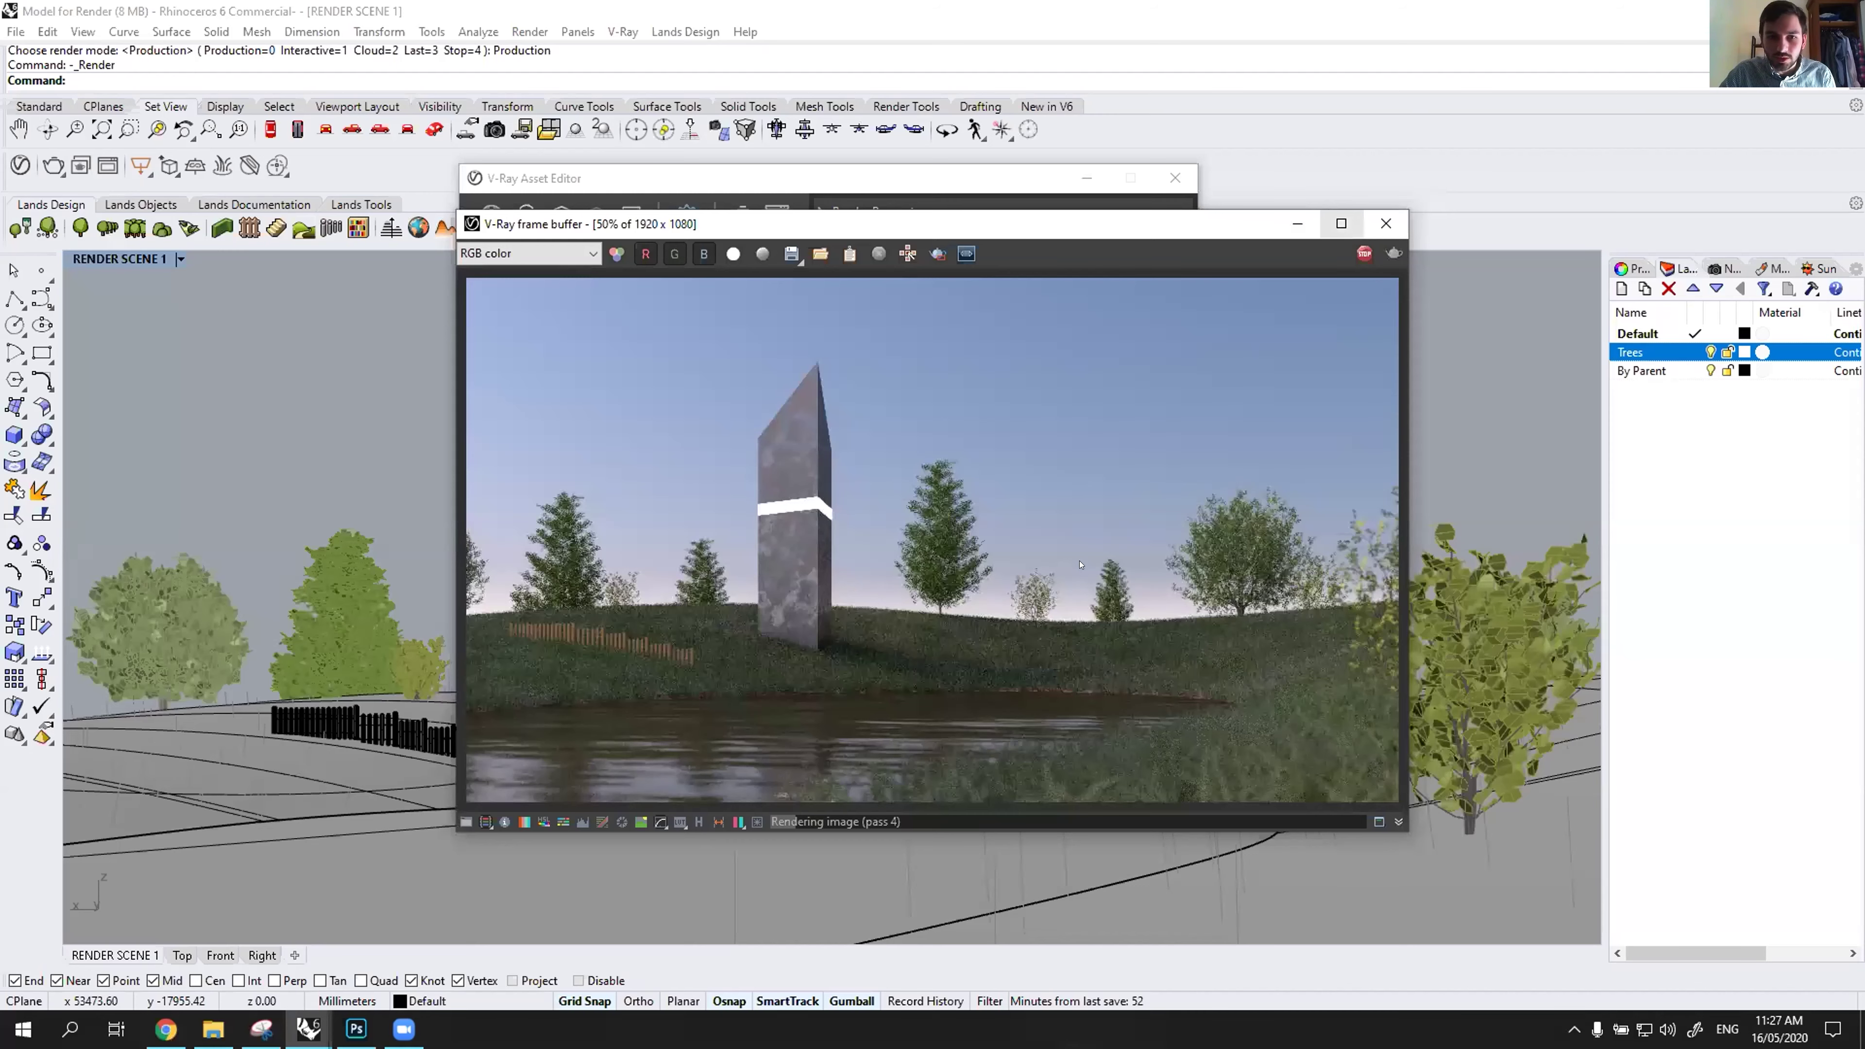
key(super+Up)
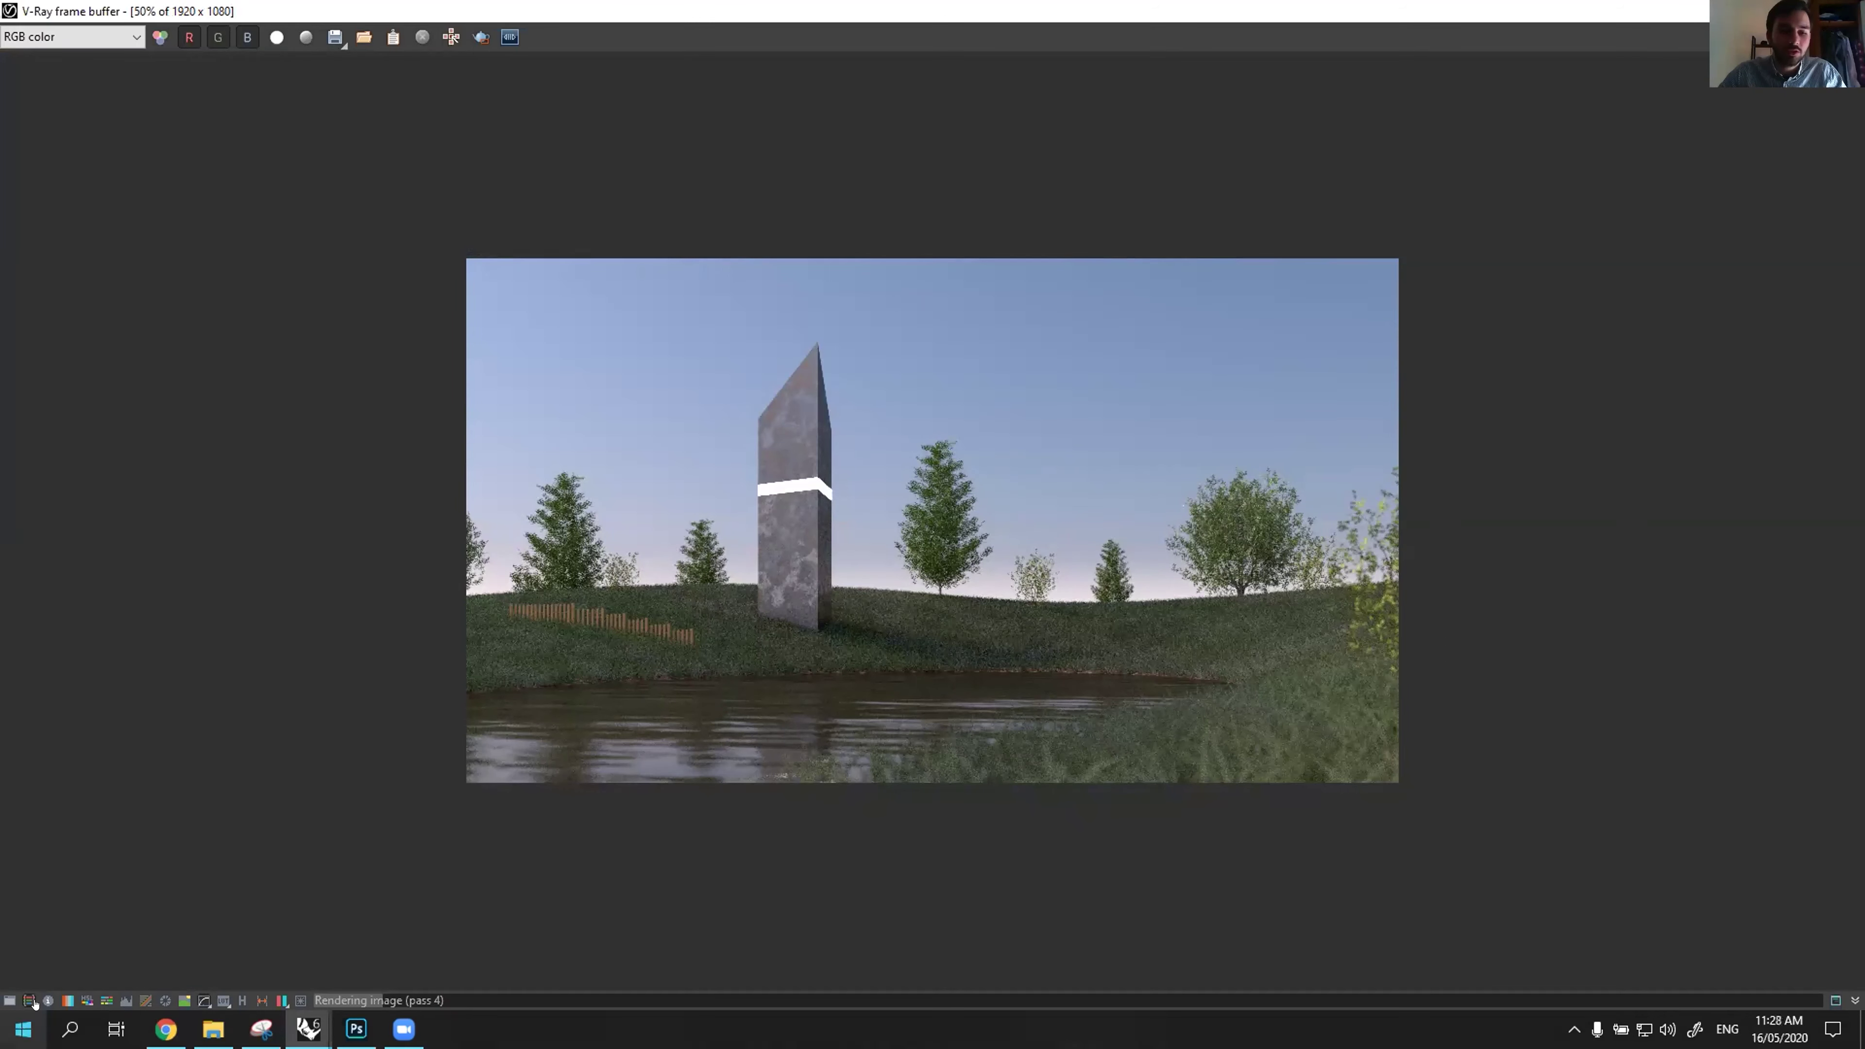
click(301, 1029)
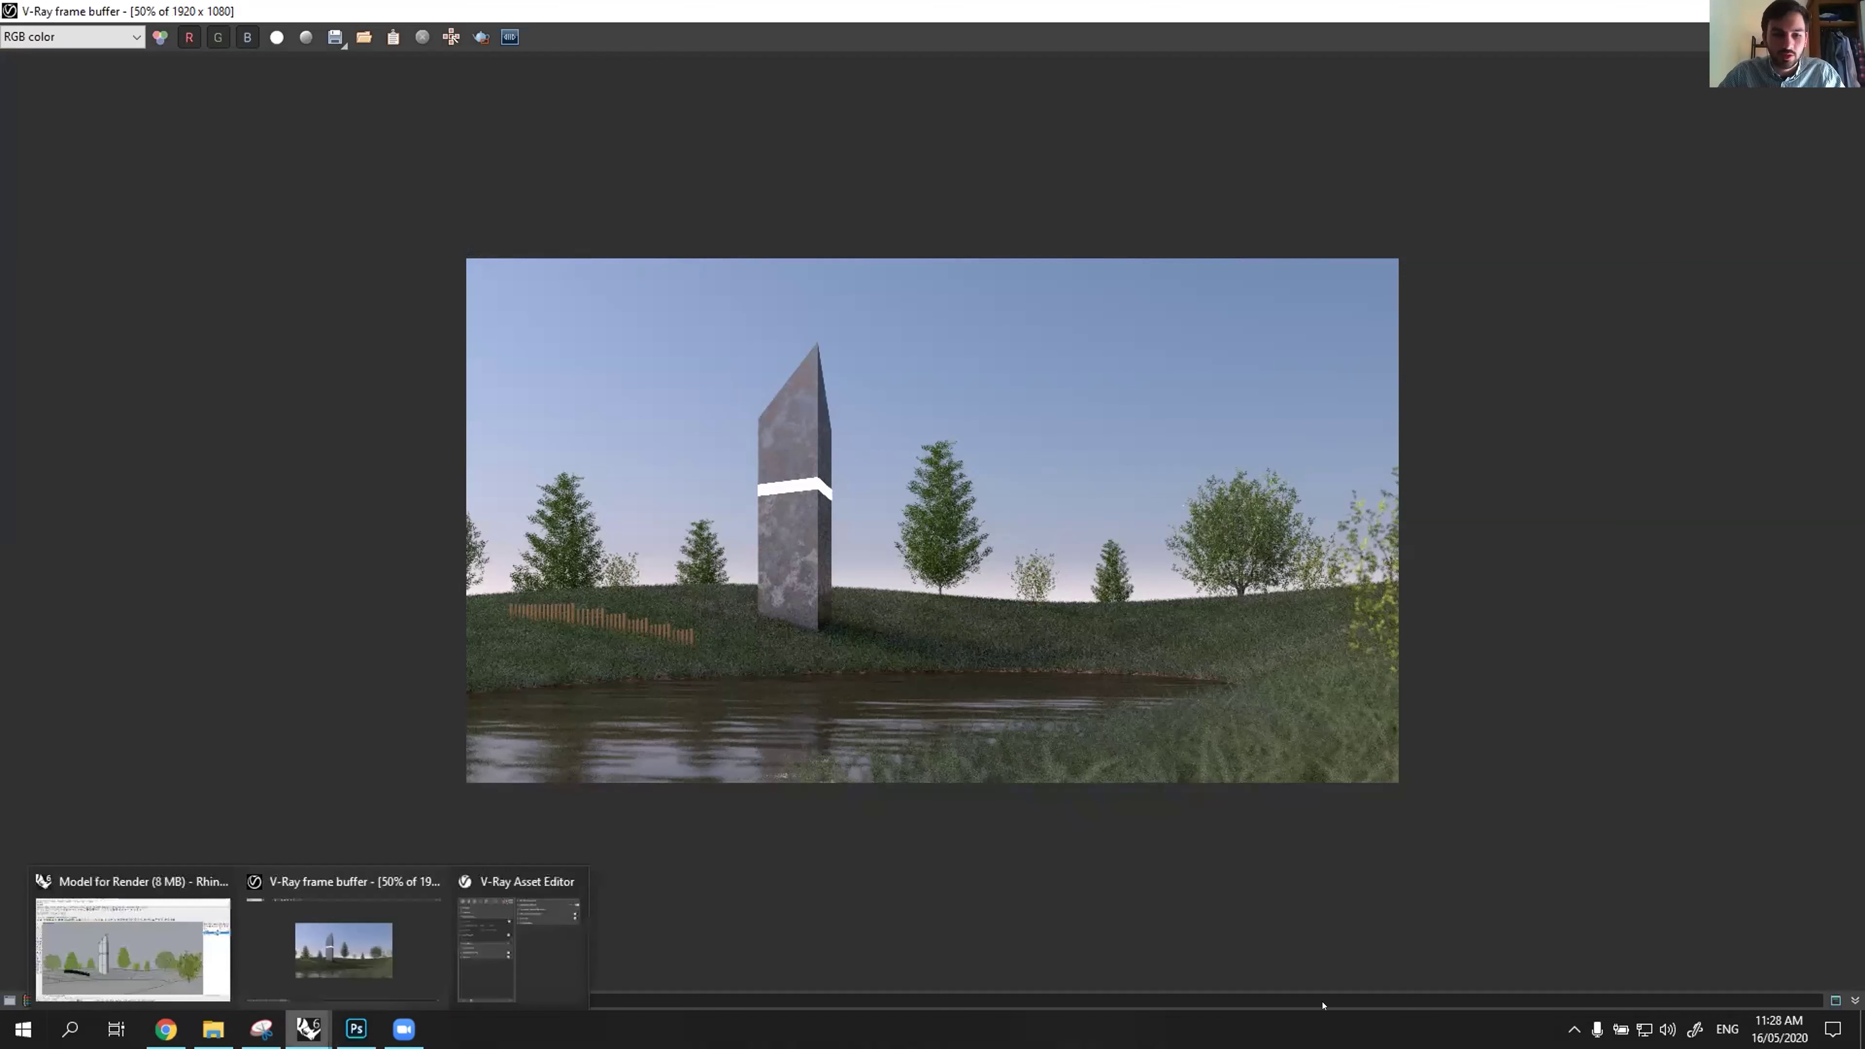
click(314, 1018)
click(314, 1018)
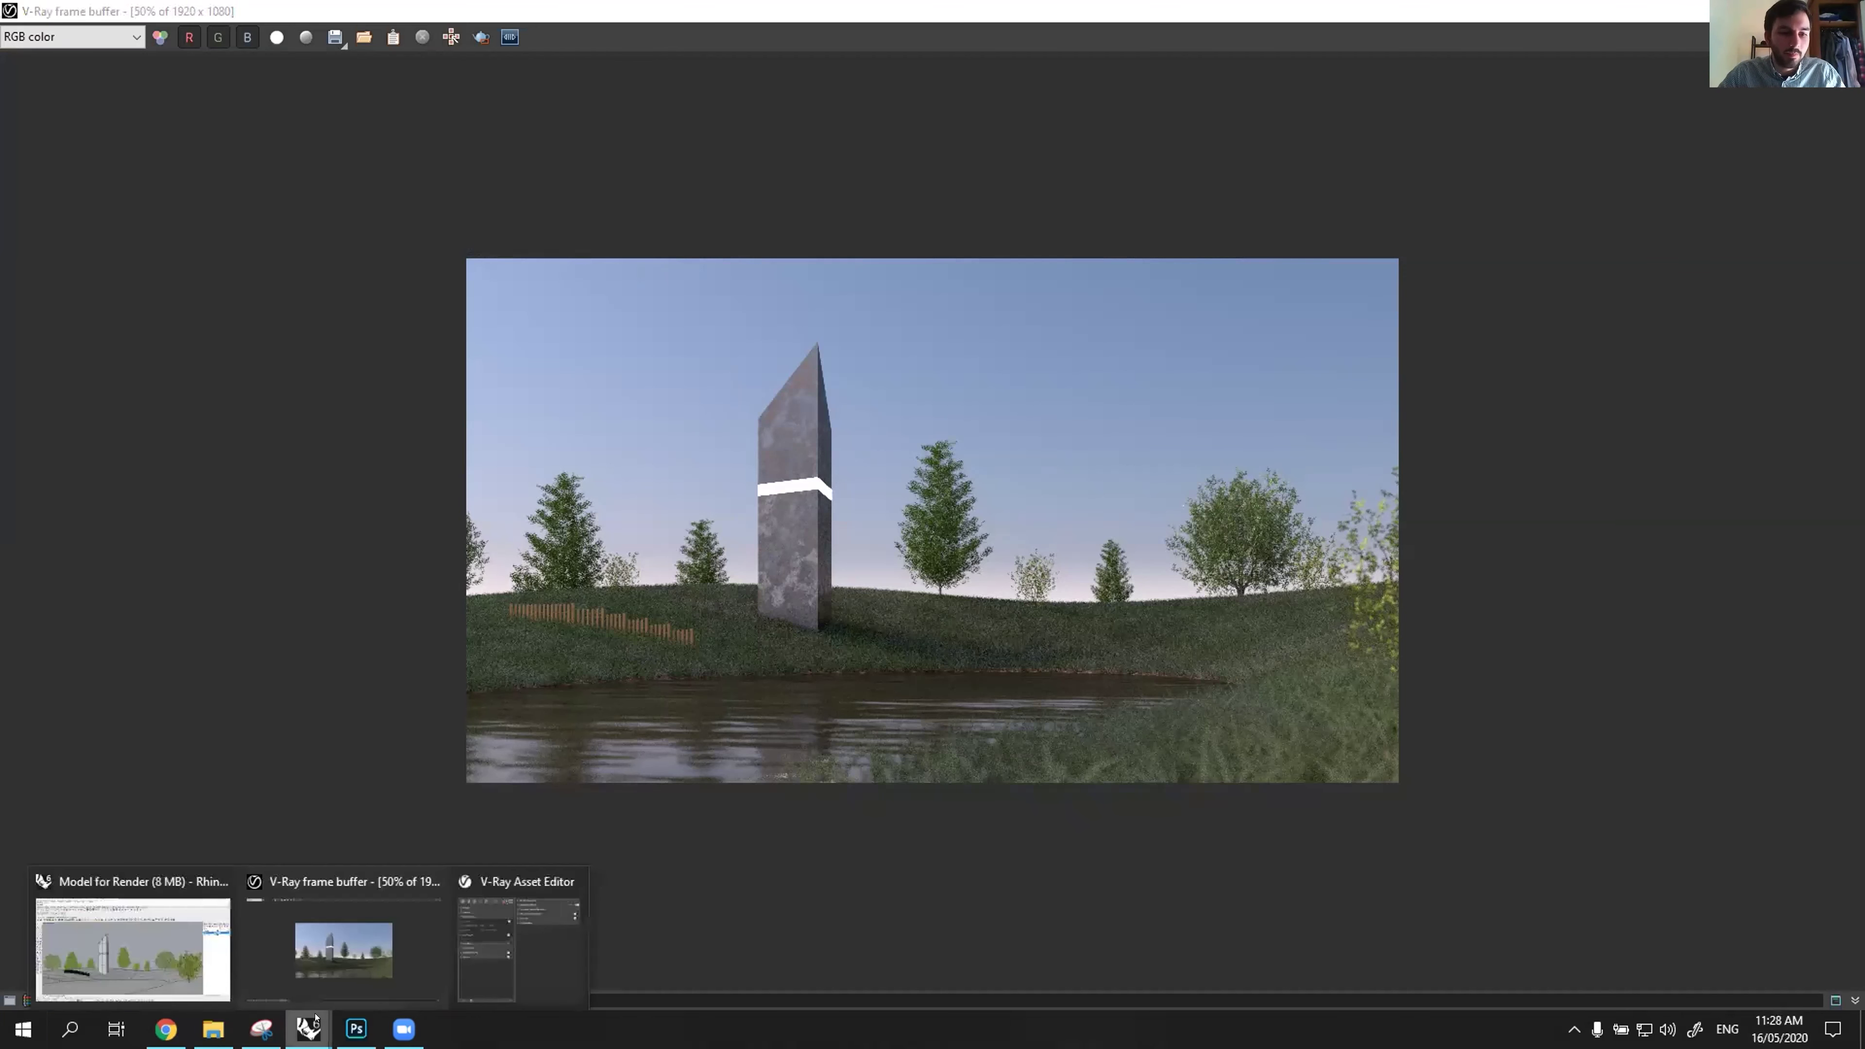
click(313, 953)
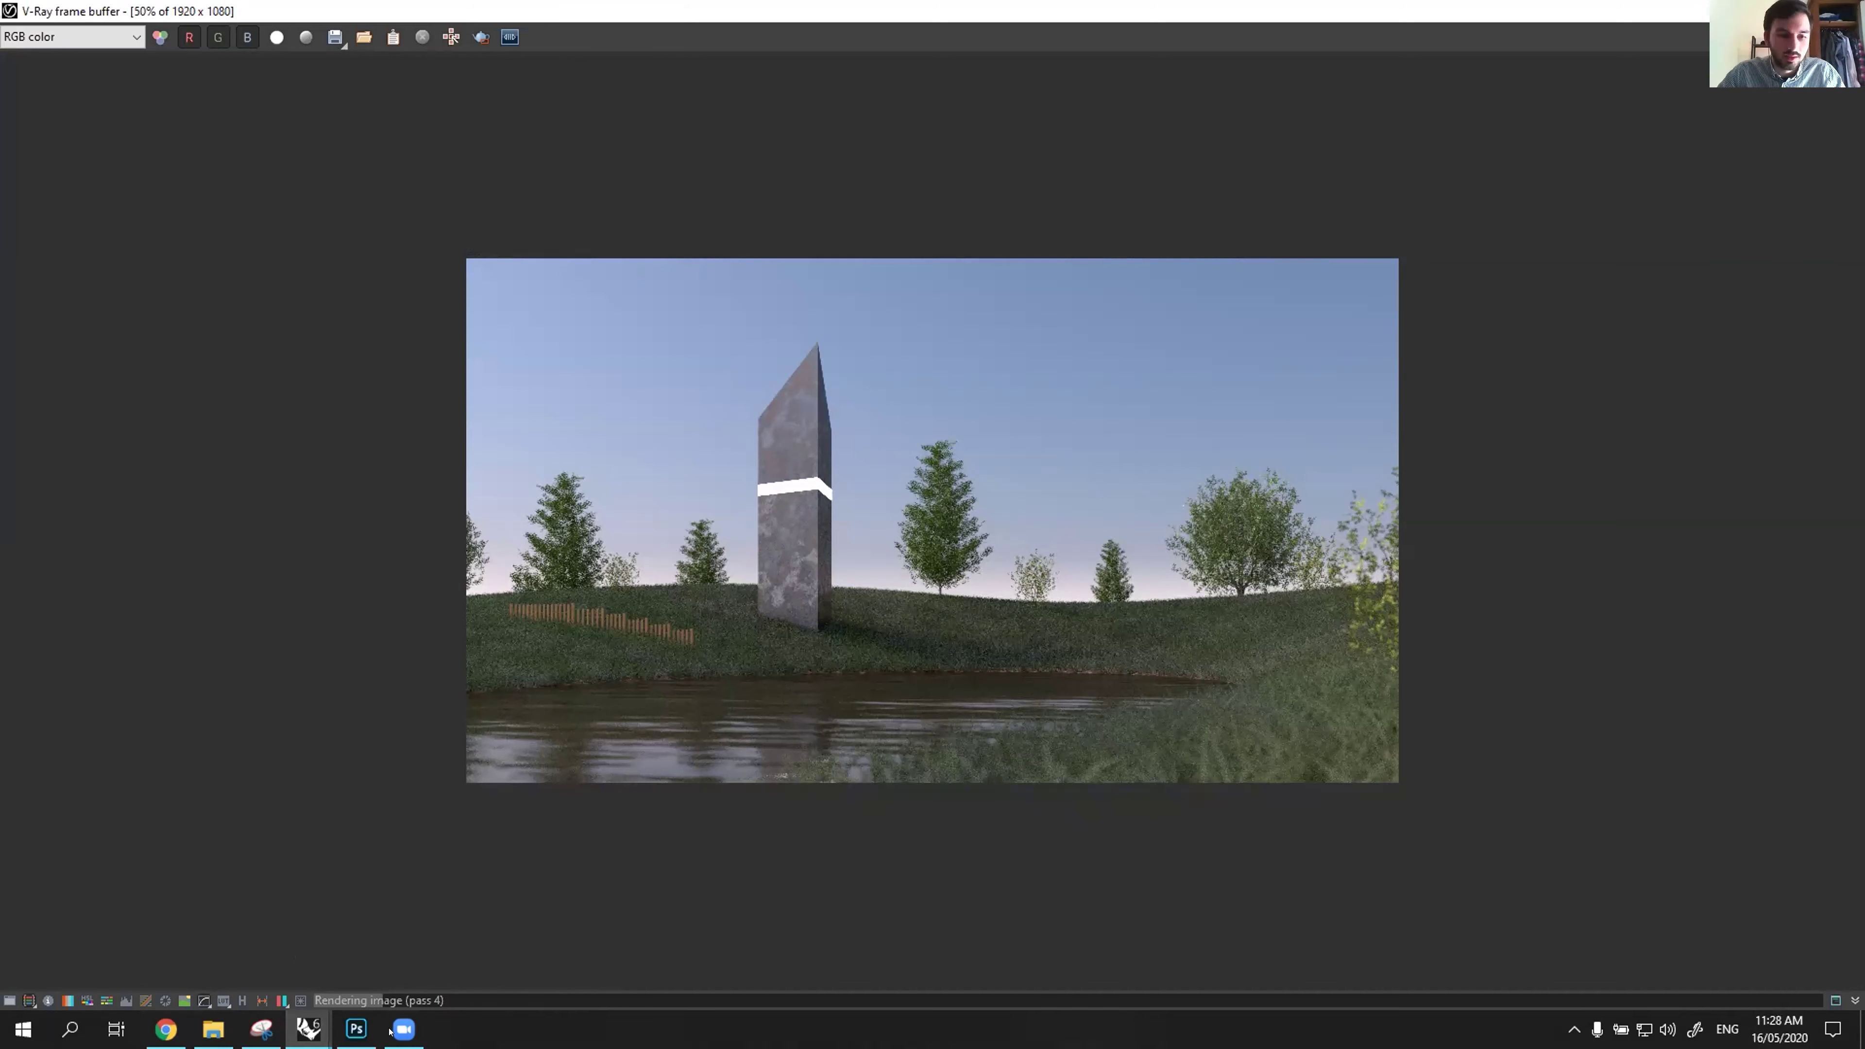
click(316, 1031)
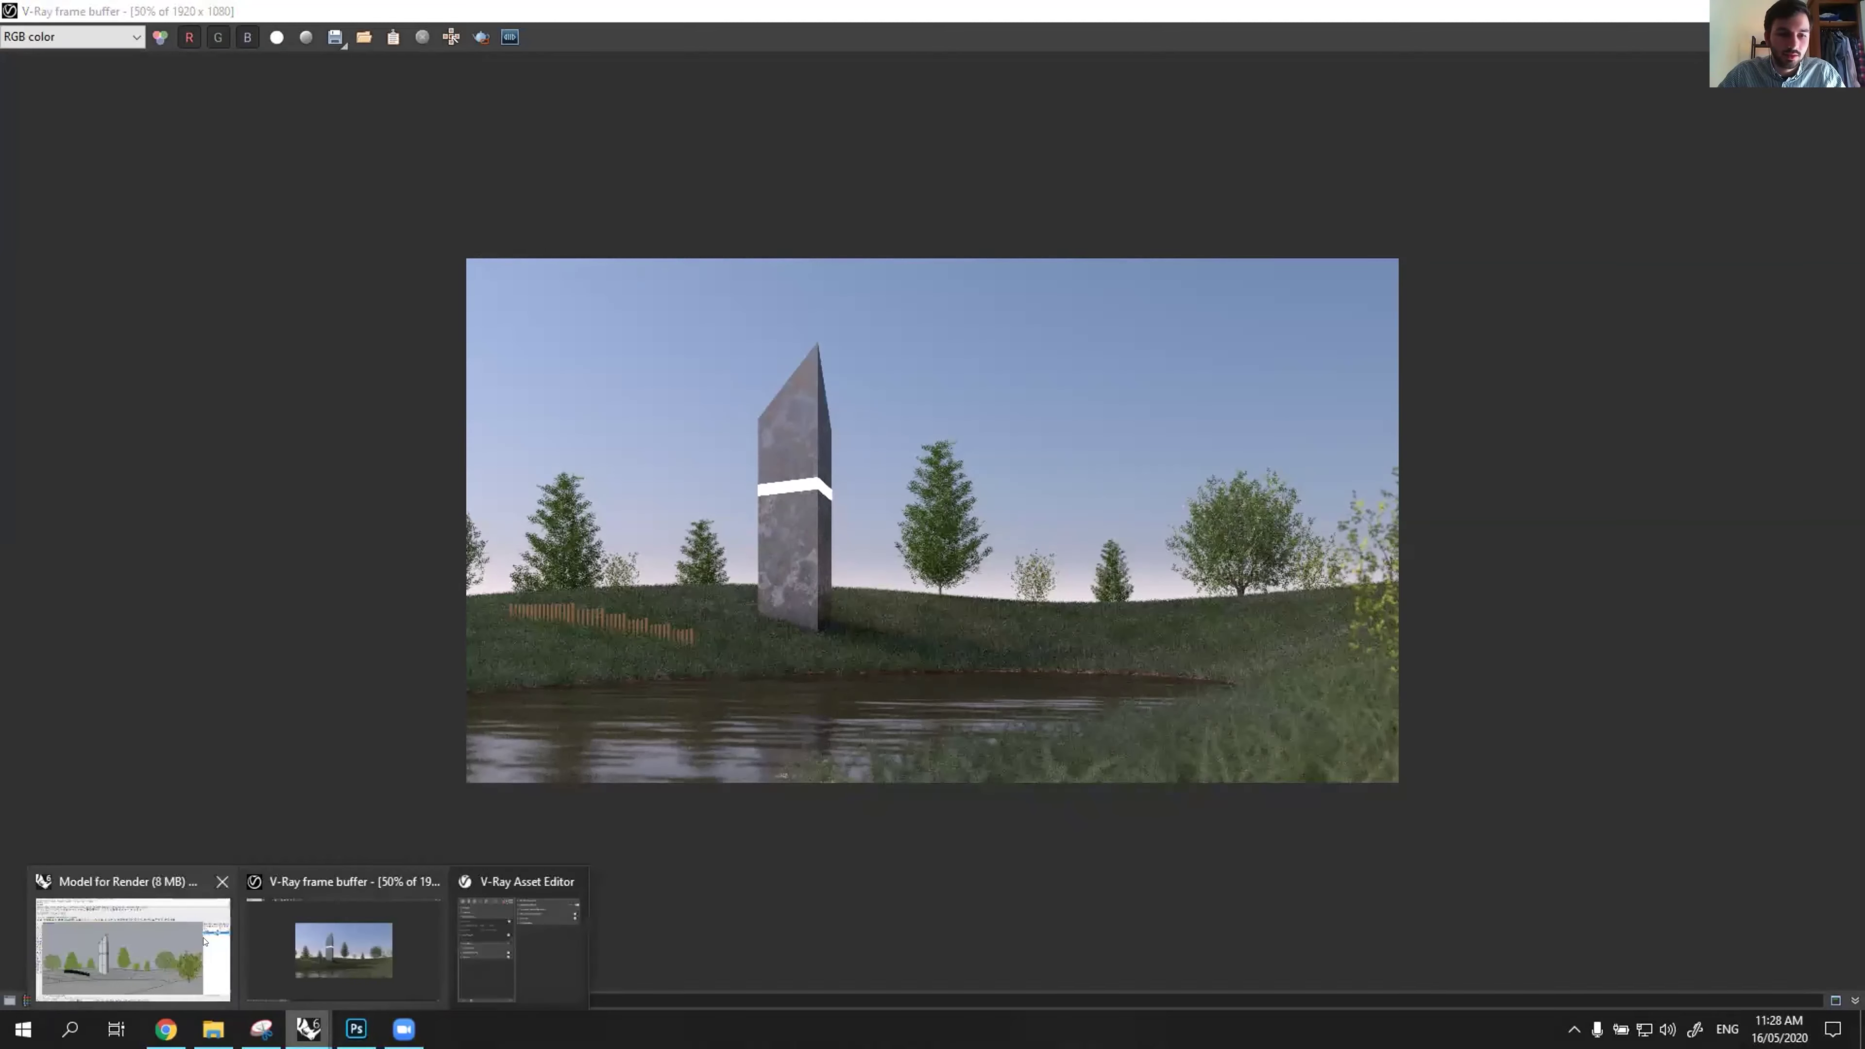
click(301, 1034)
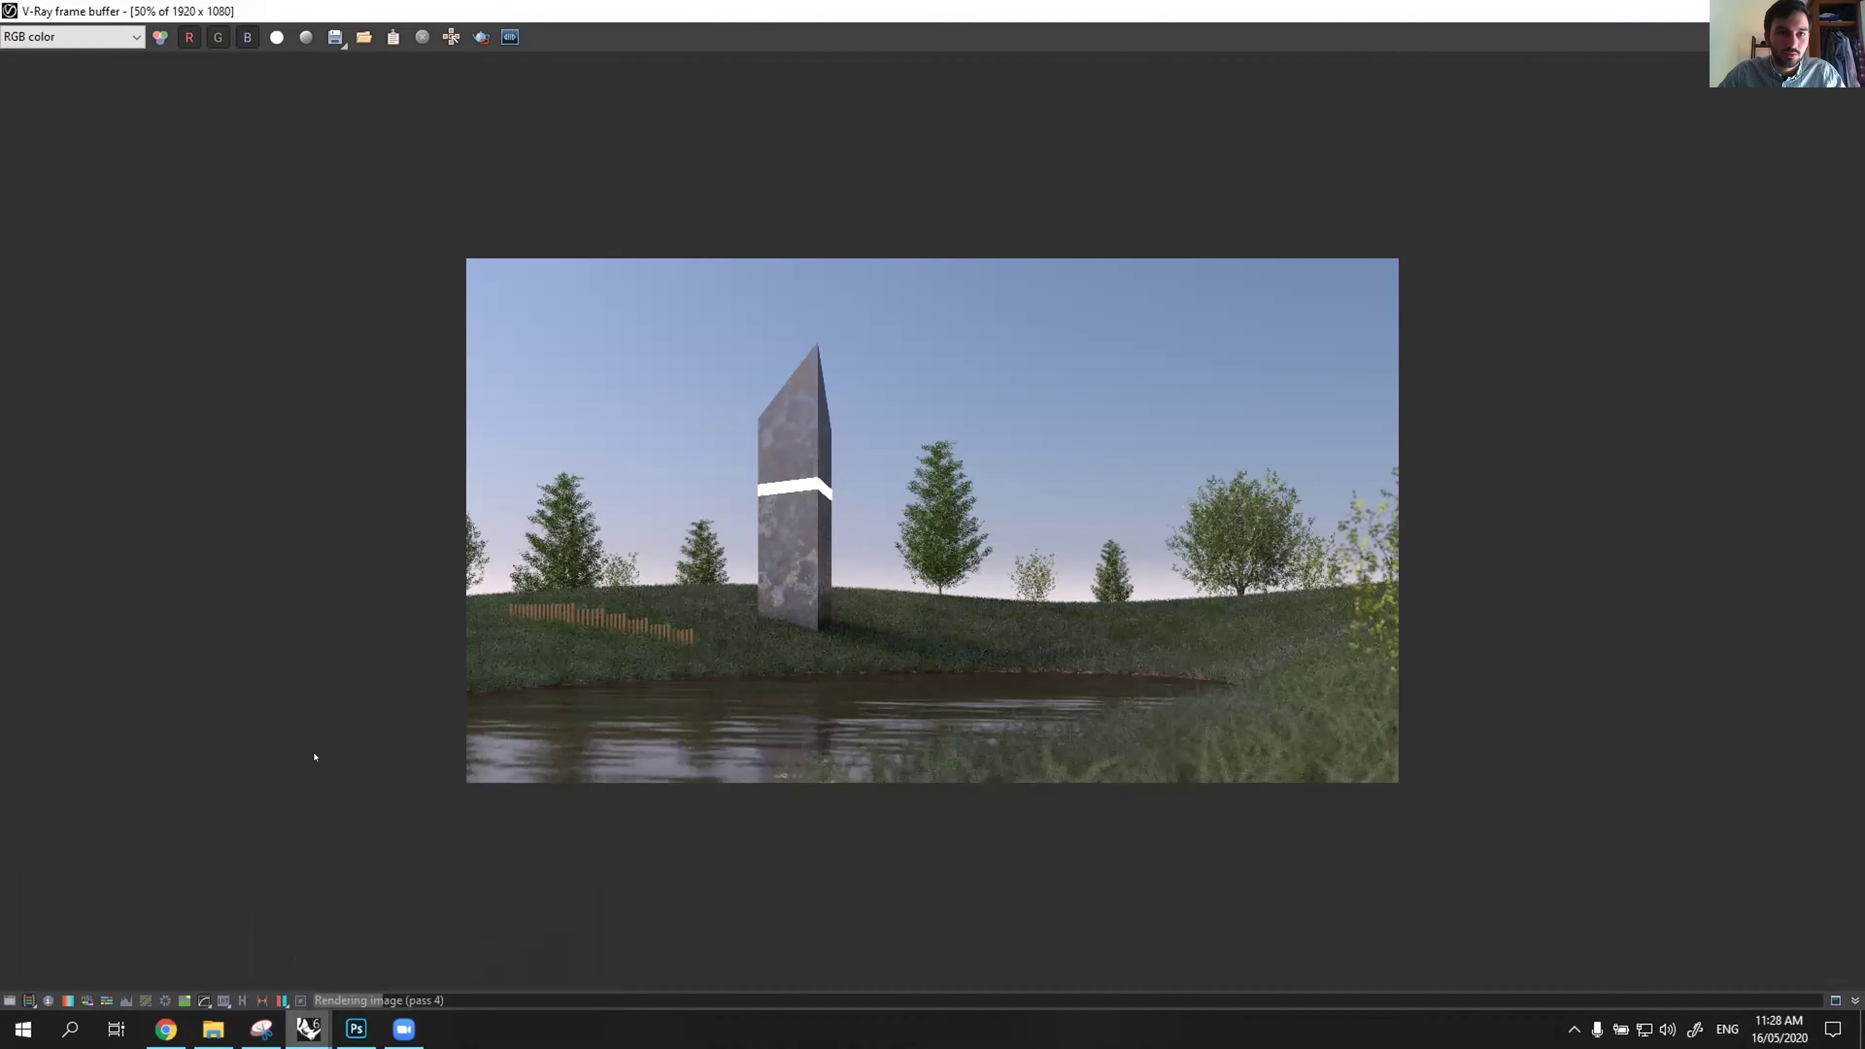
click(308, 1029)
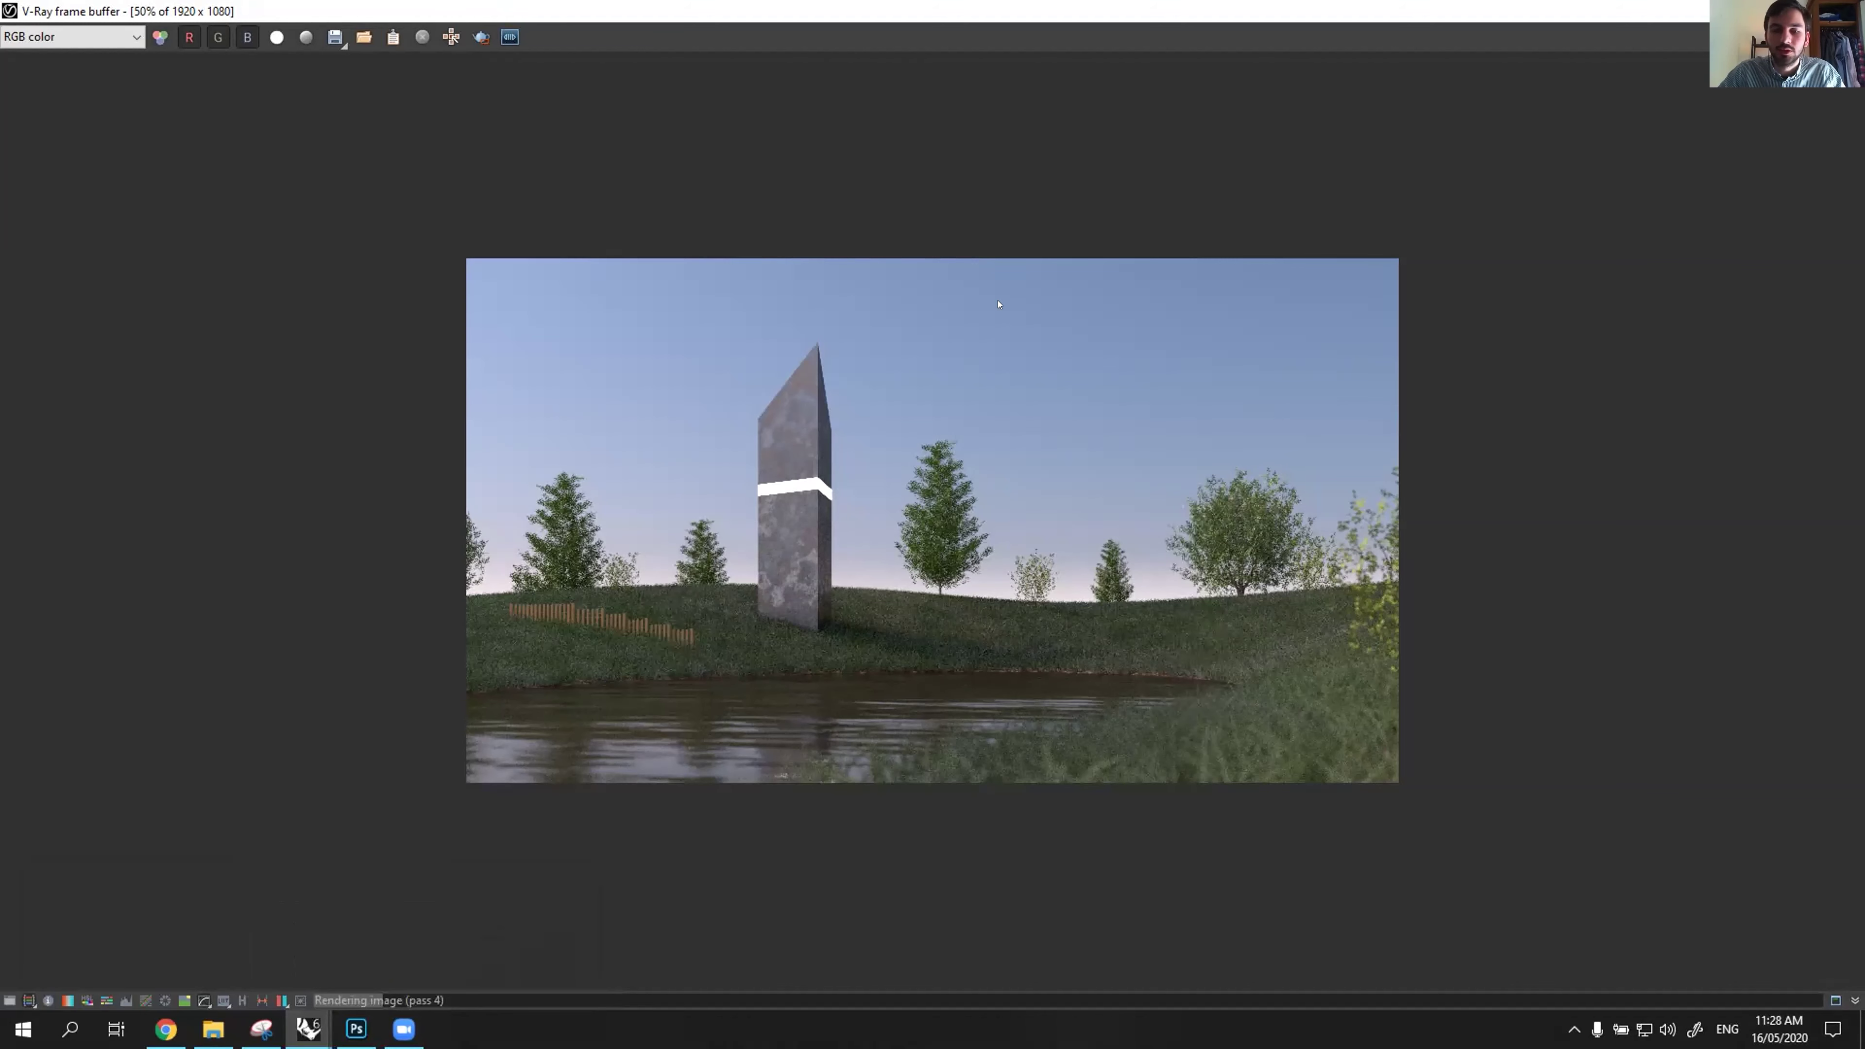
Restore the V-Ray frame buffer to a smaller window and move it clear of the asset editor's settings.
key(super+Down)
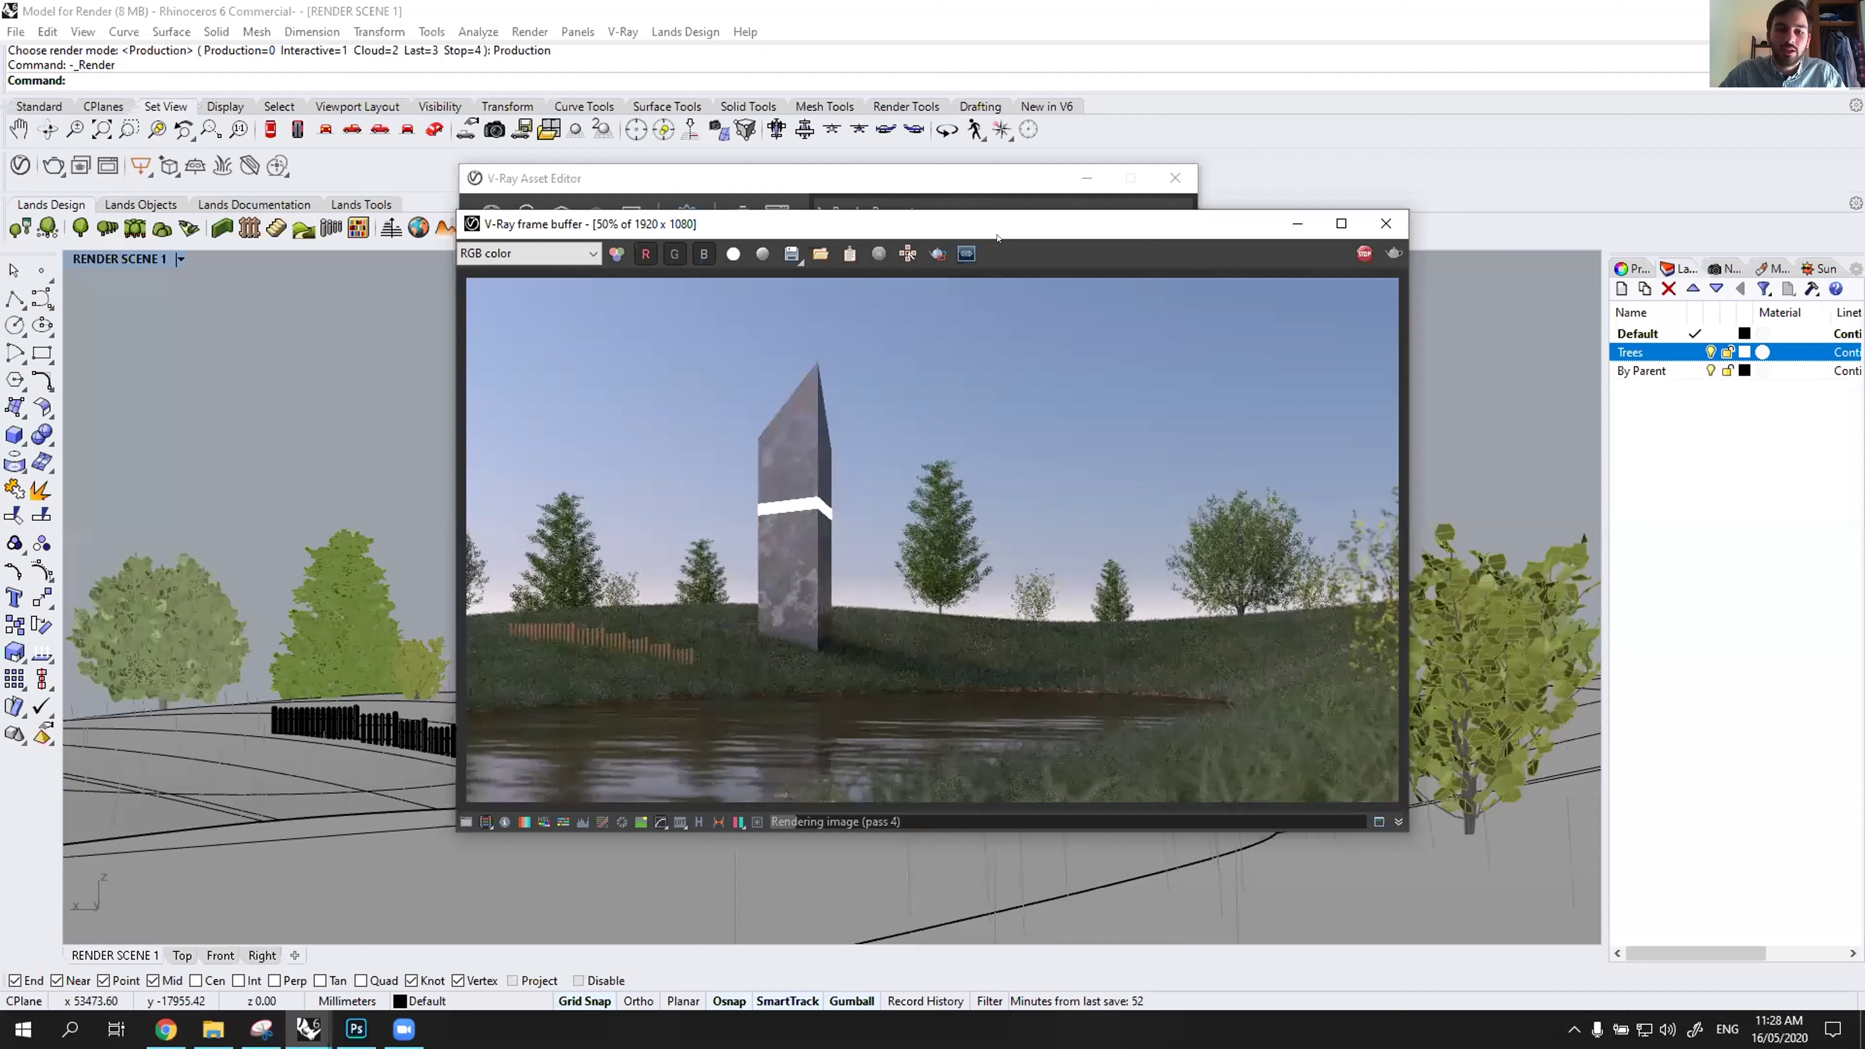
drag(997, 233, 1278, 148)
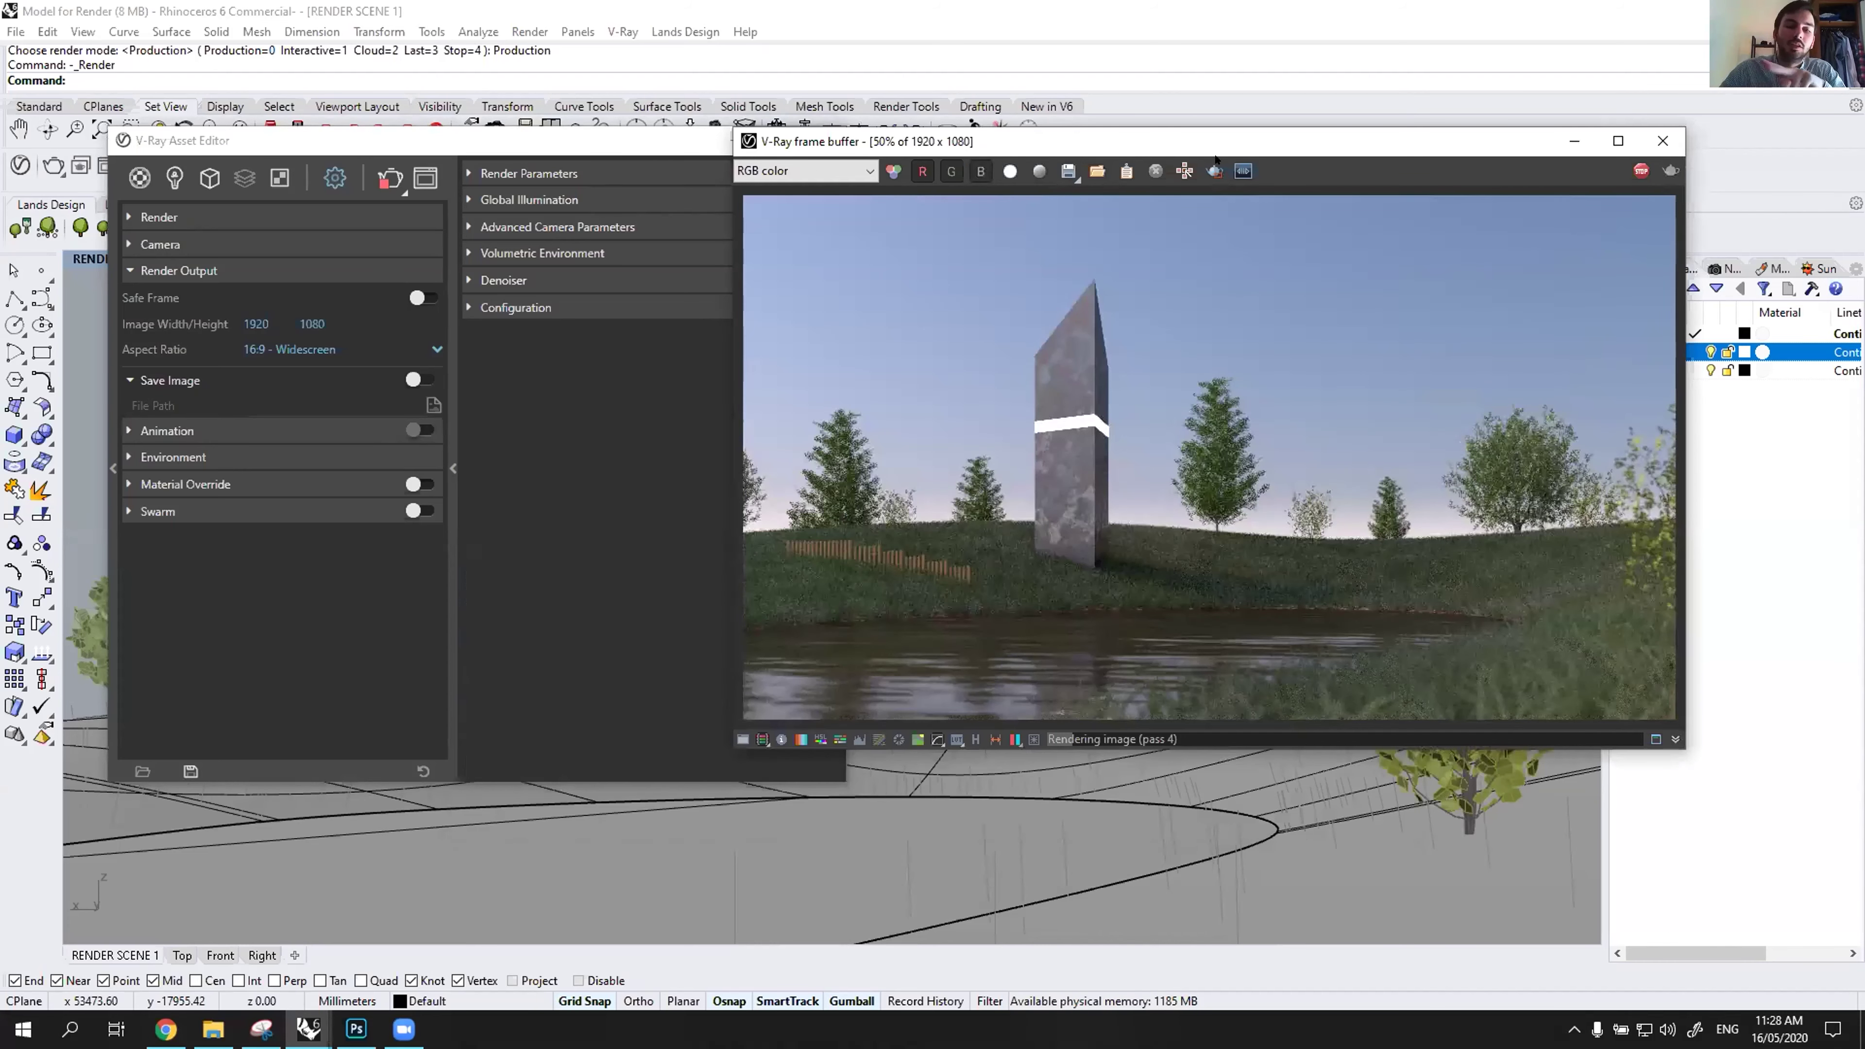
click(530, 197)
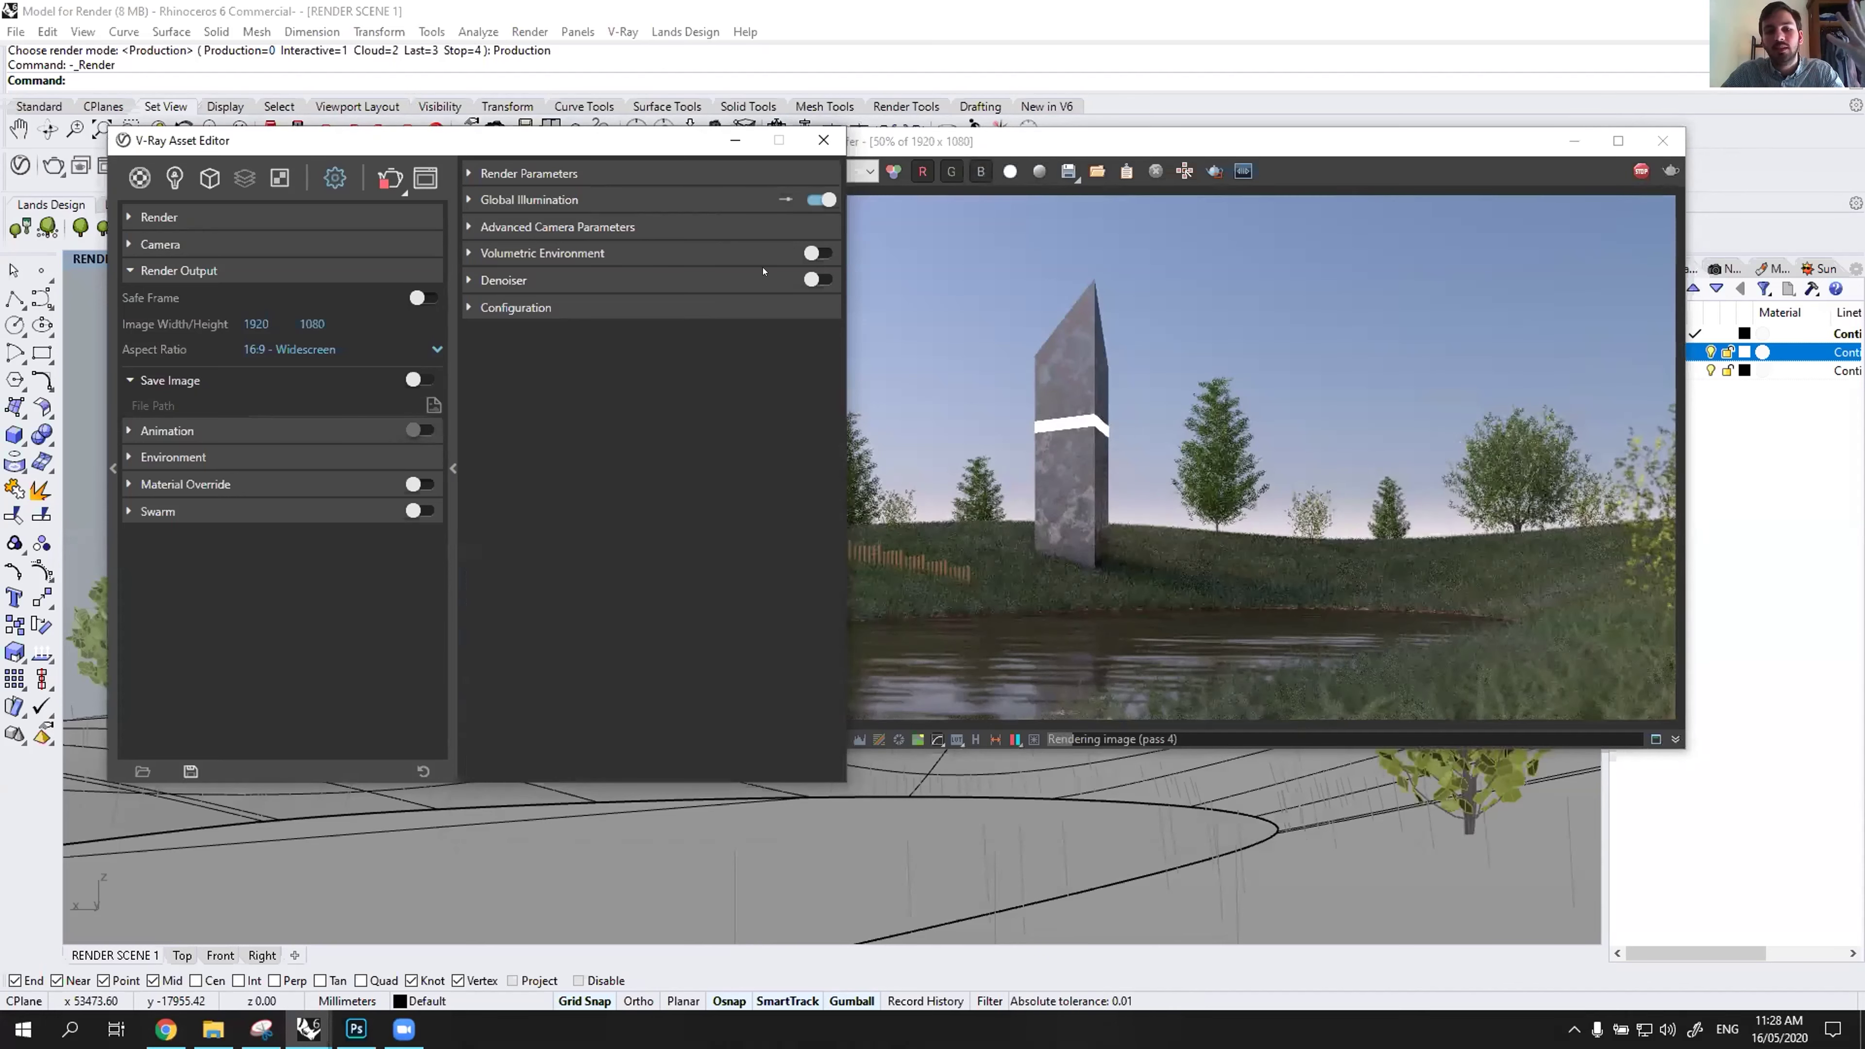
click(815, 254)
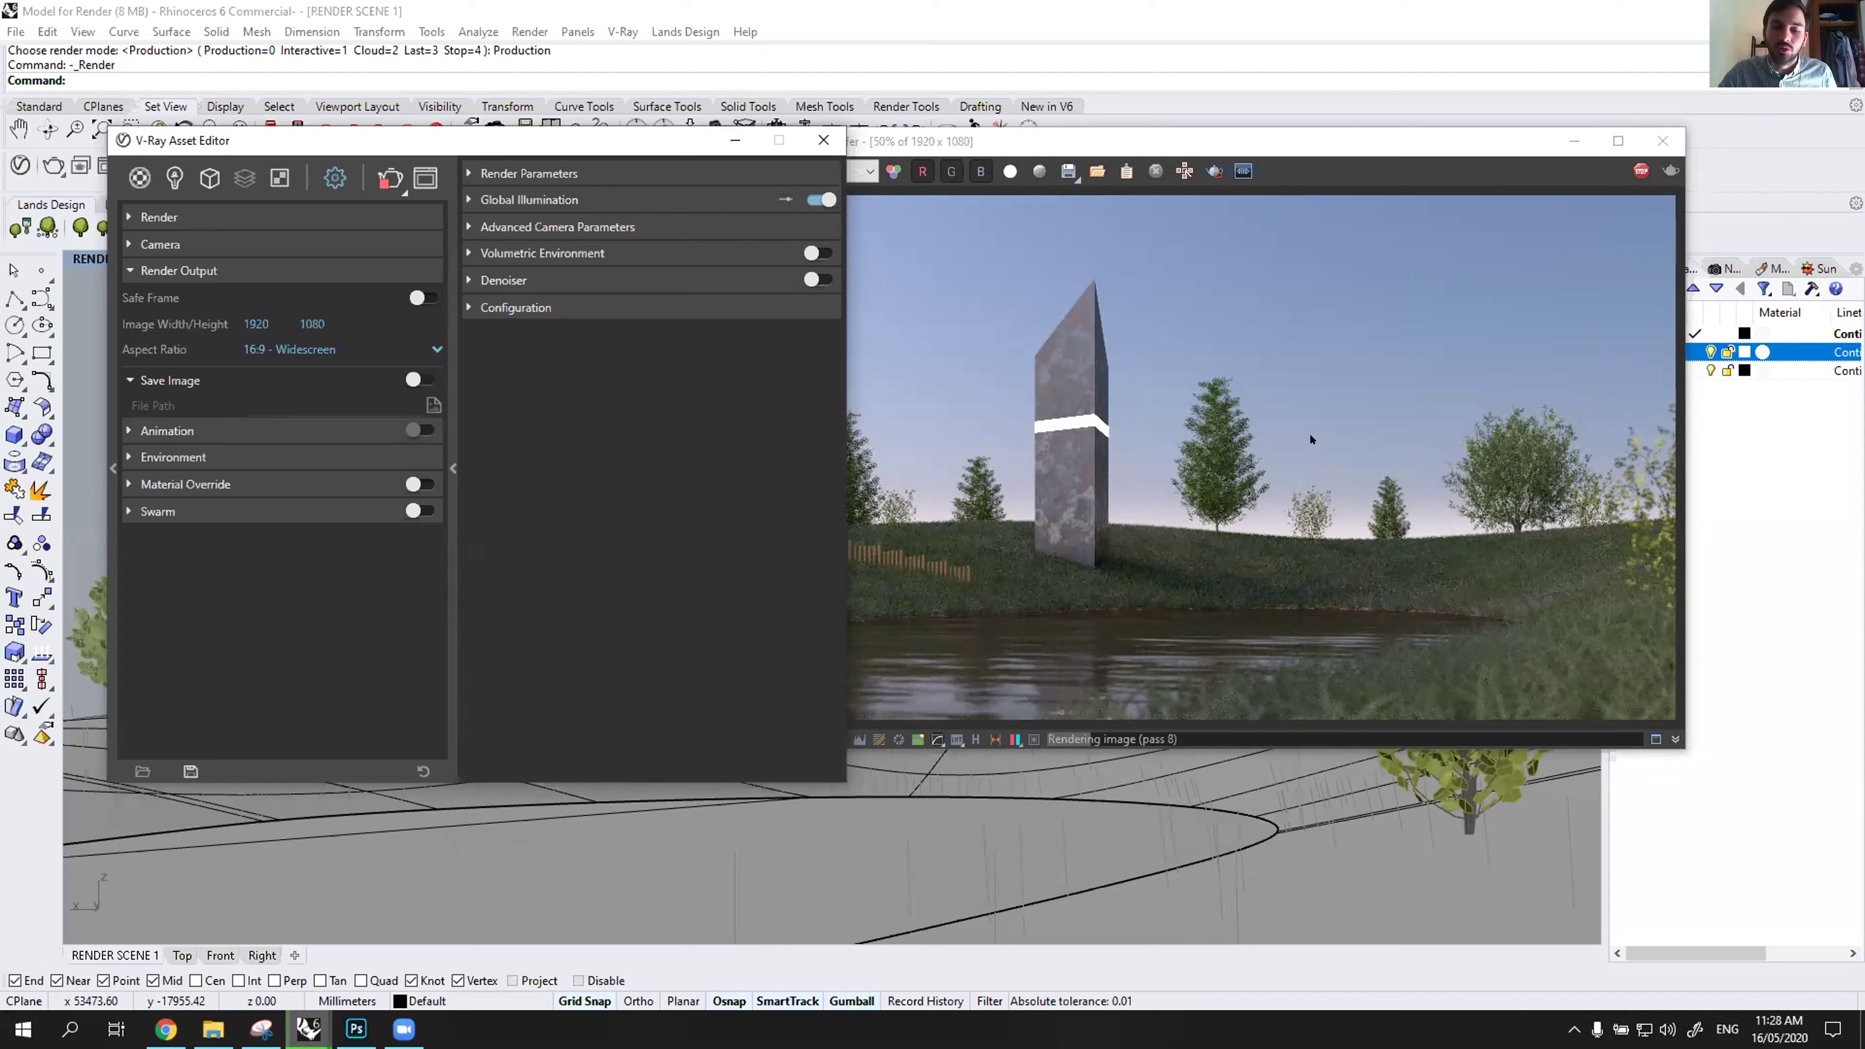
click(1061, 582)
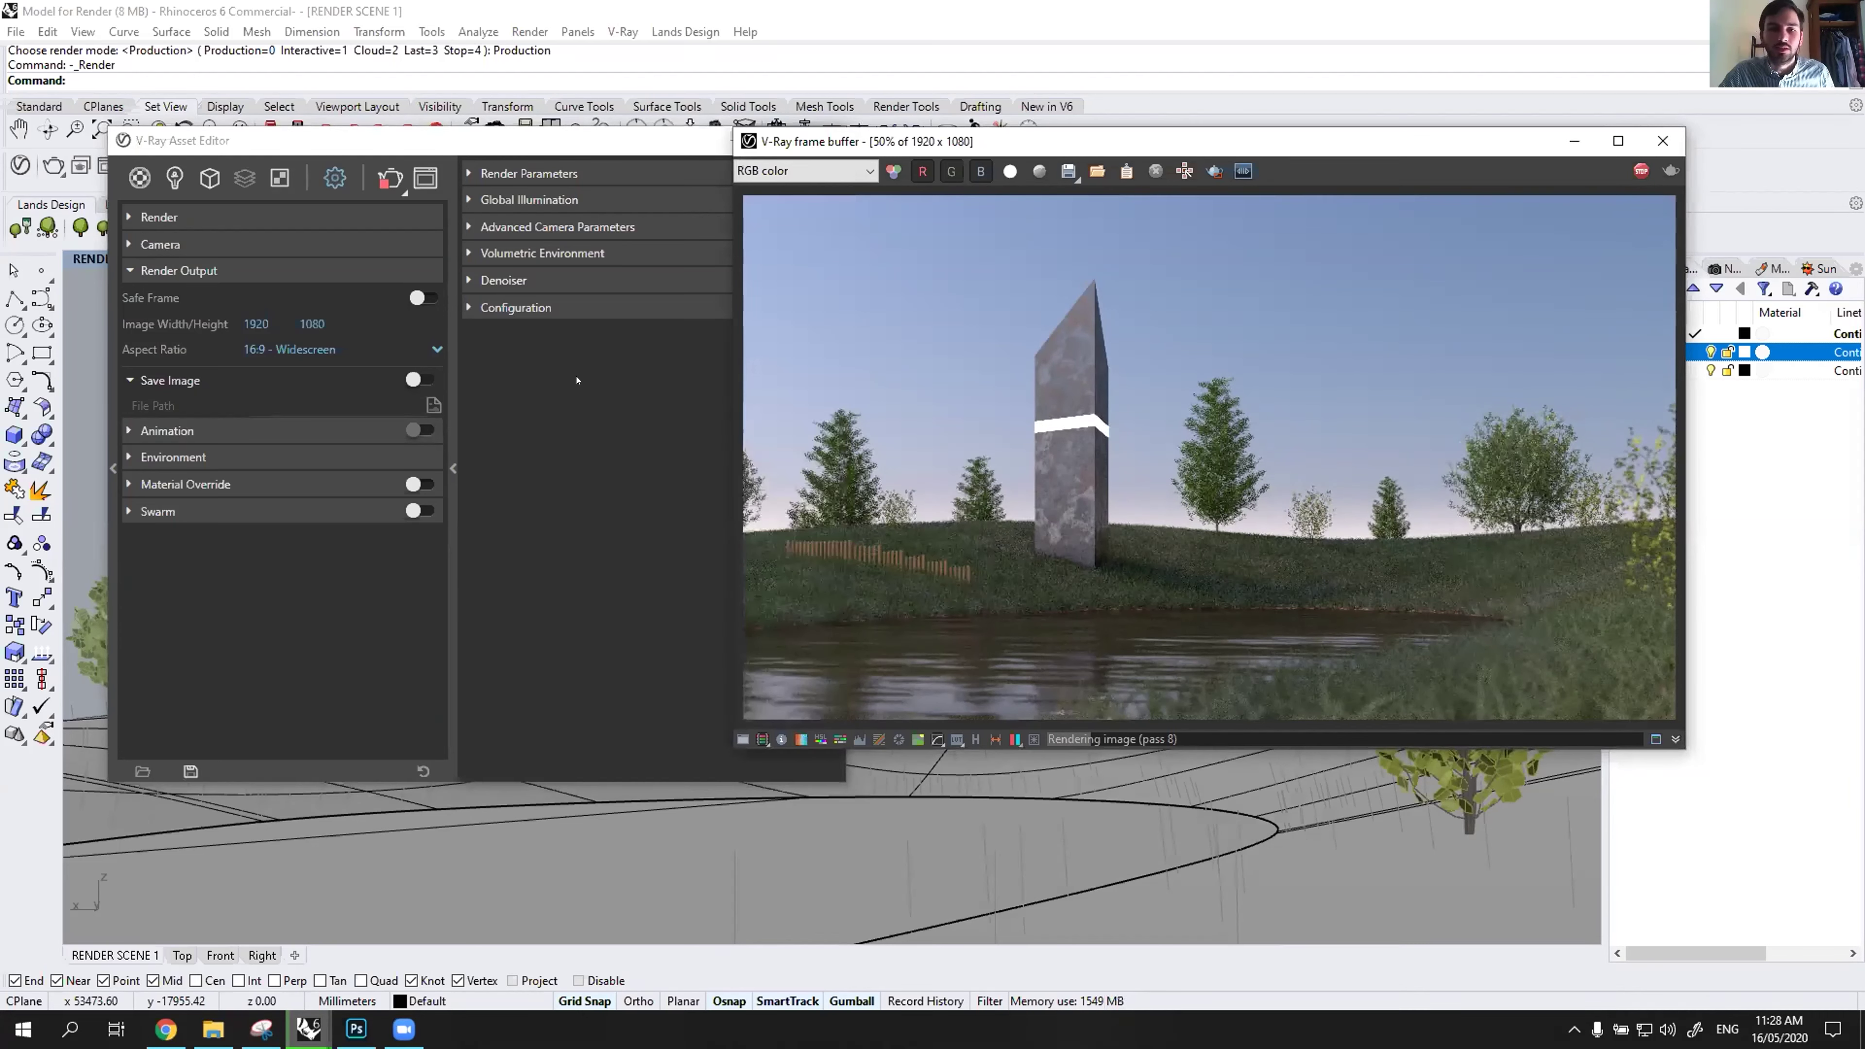
click(580, 117)
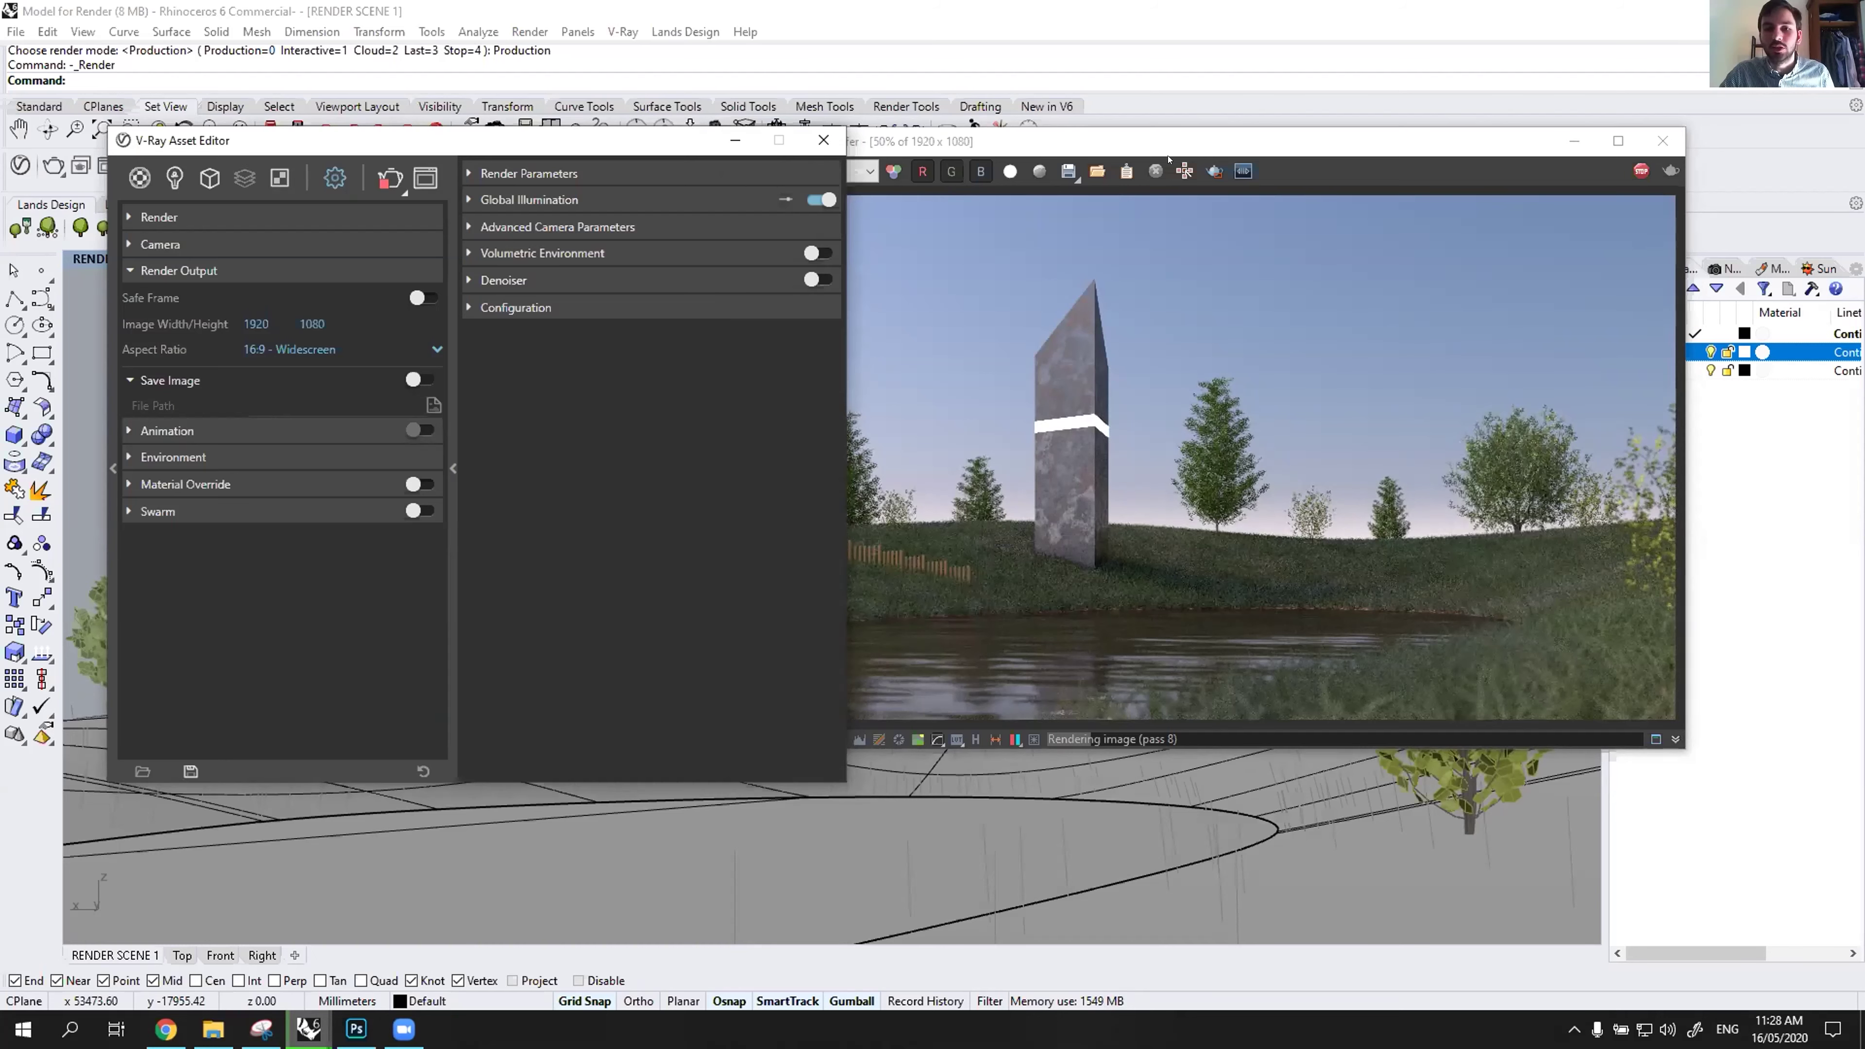
click(1106, 519)
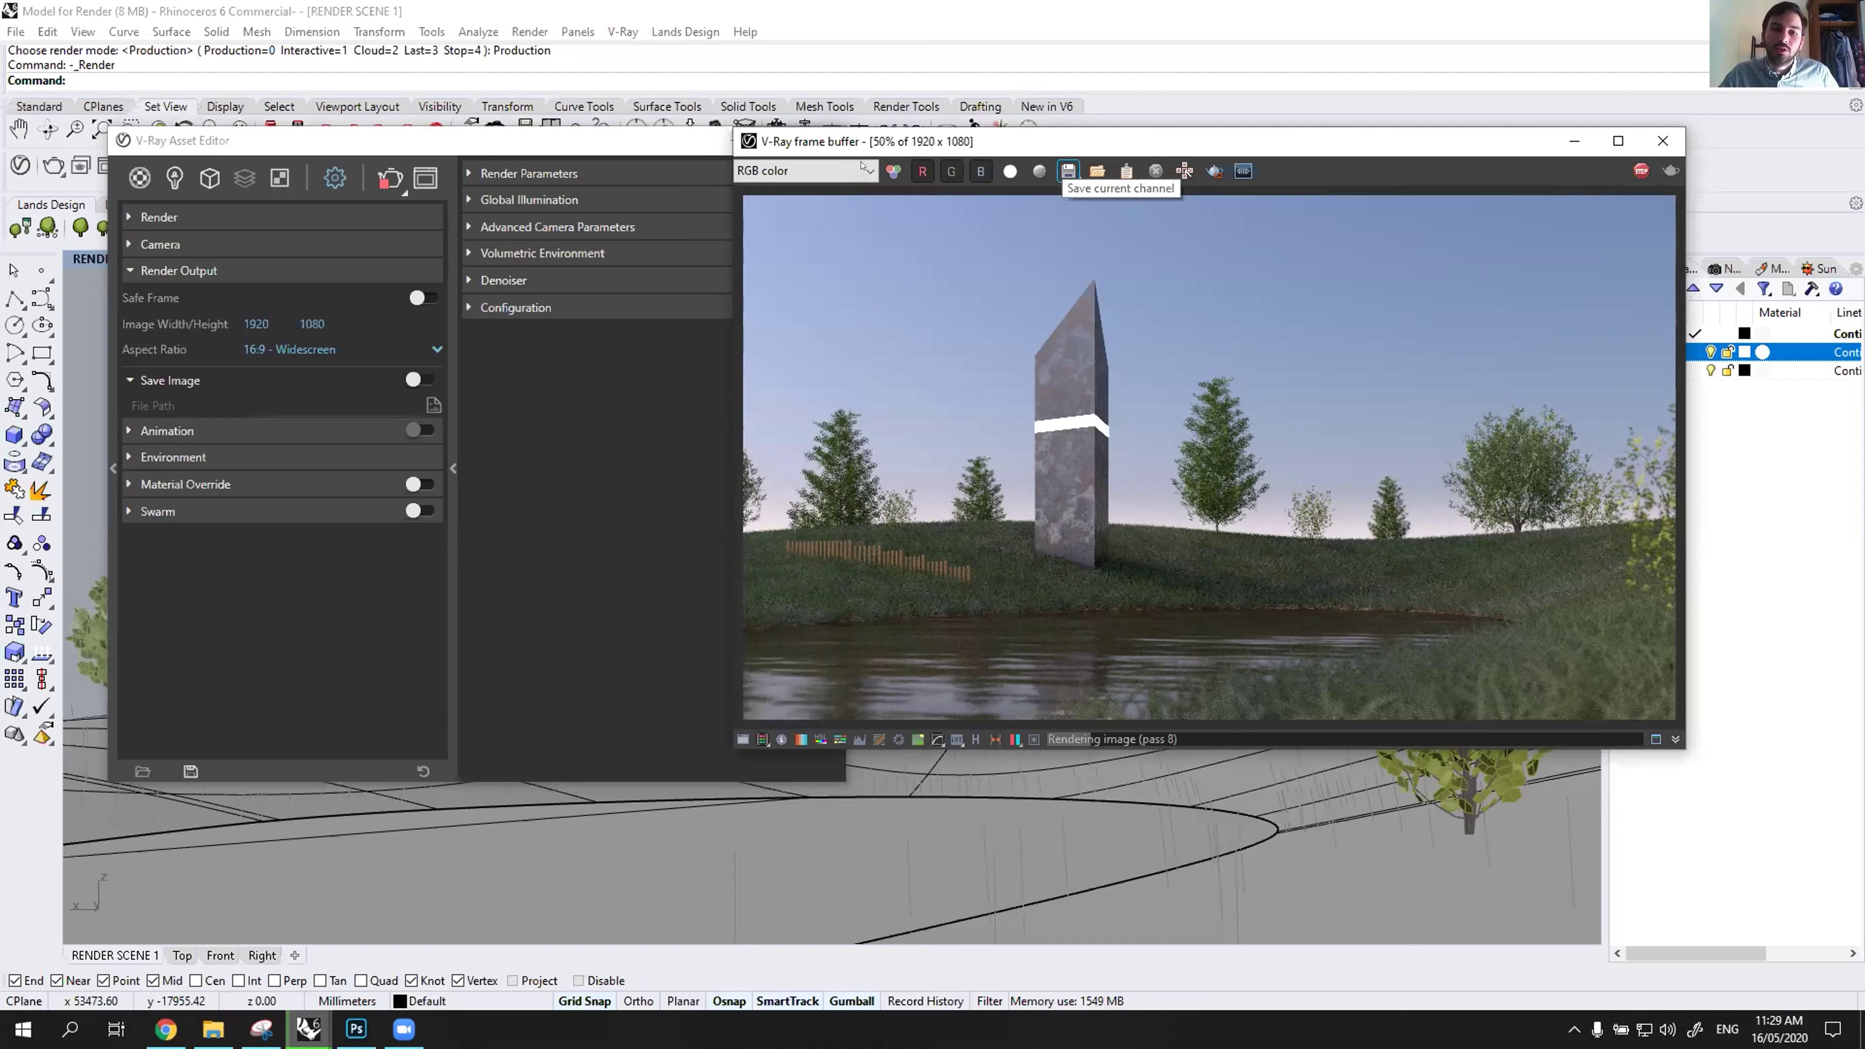
Inspect the render's Alpha channel in the V-Ray frame buffer, then return the view to RGB color.
click(846, 185)
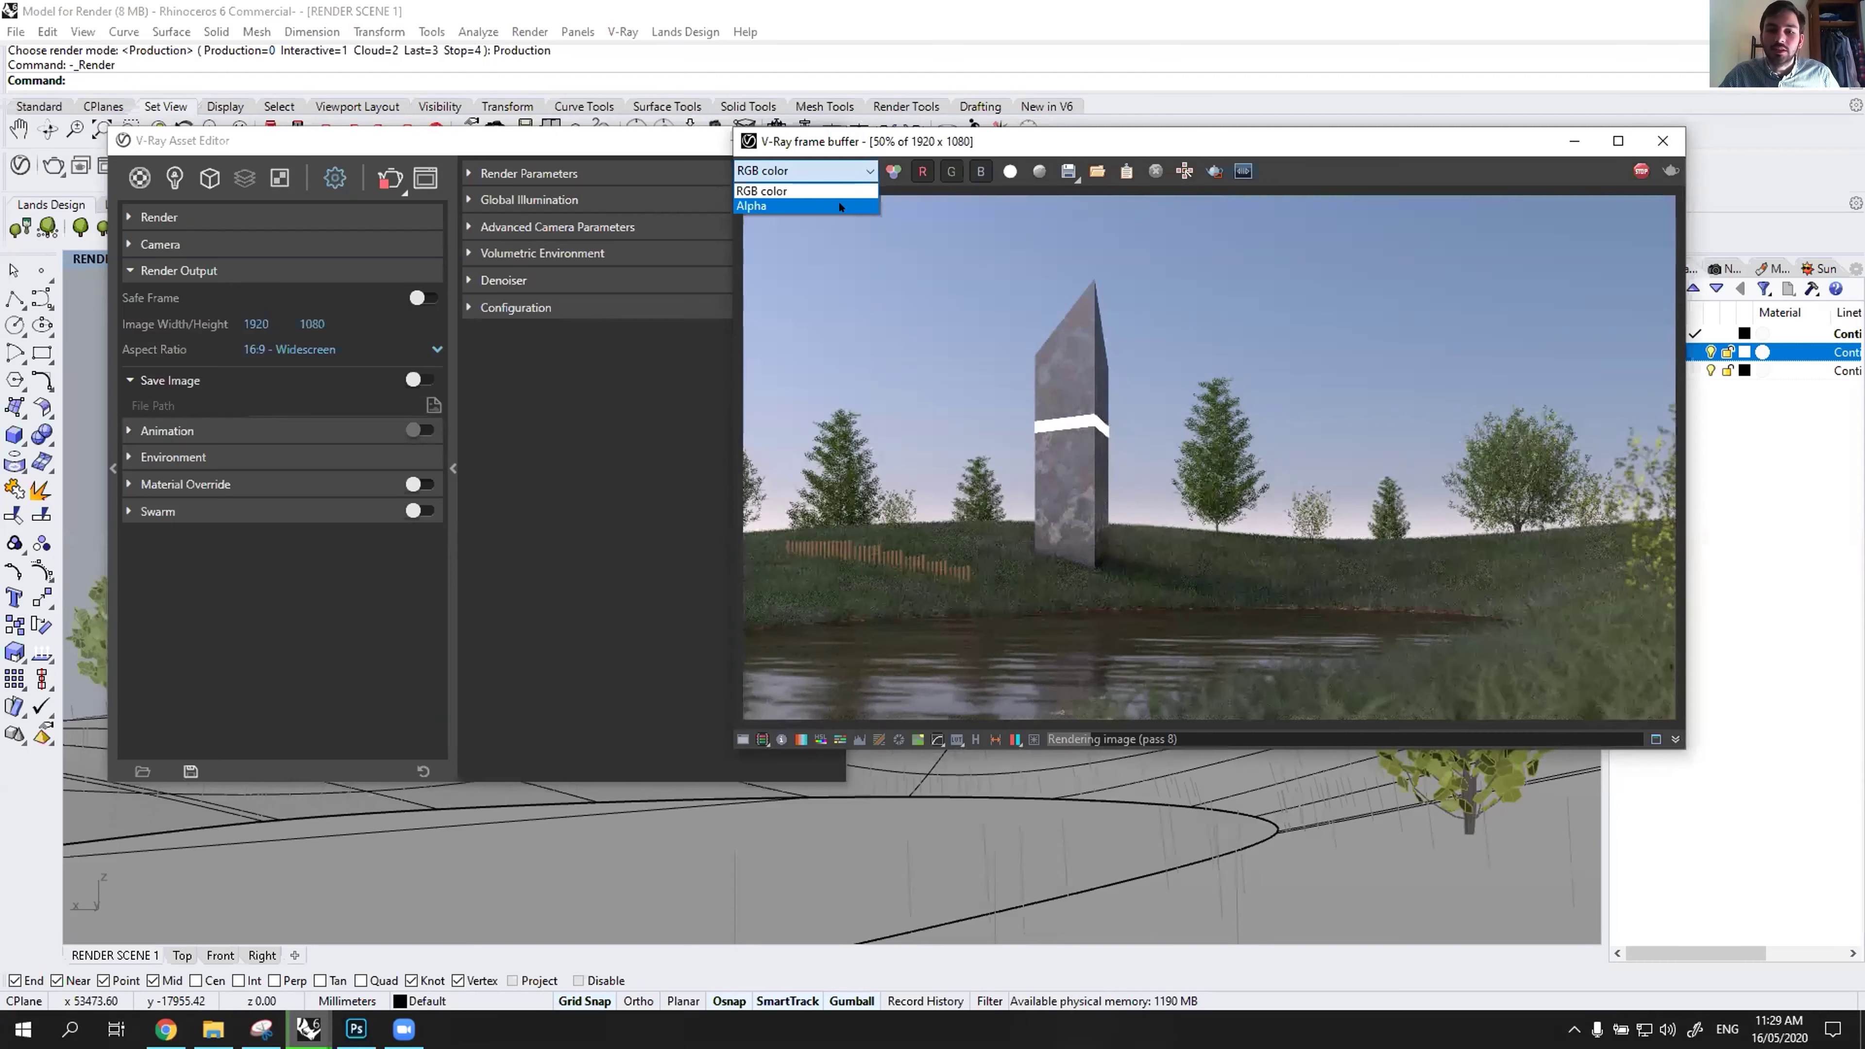
key(Return)
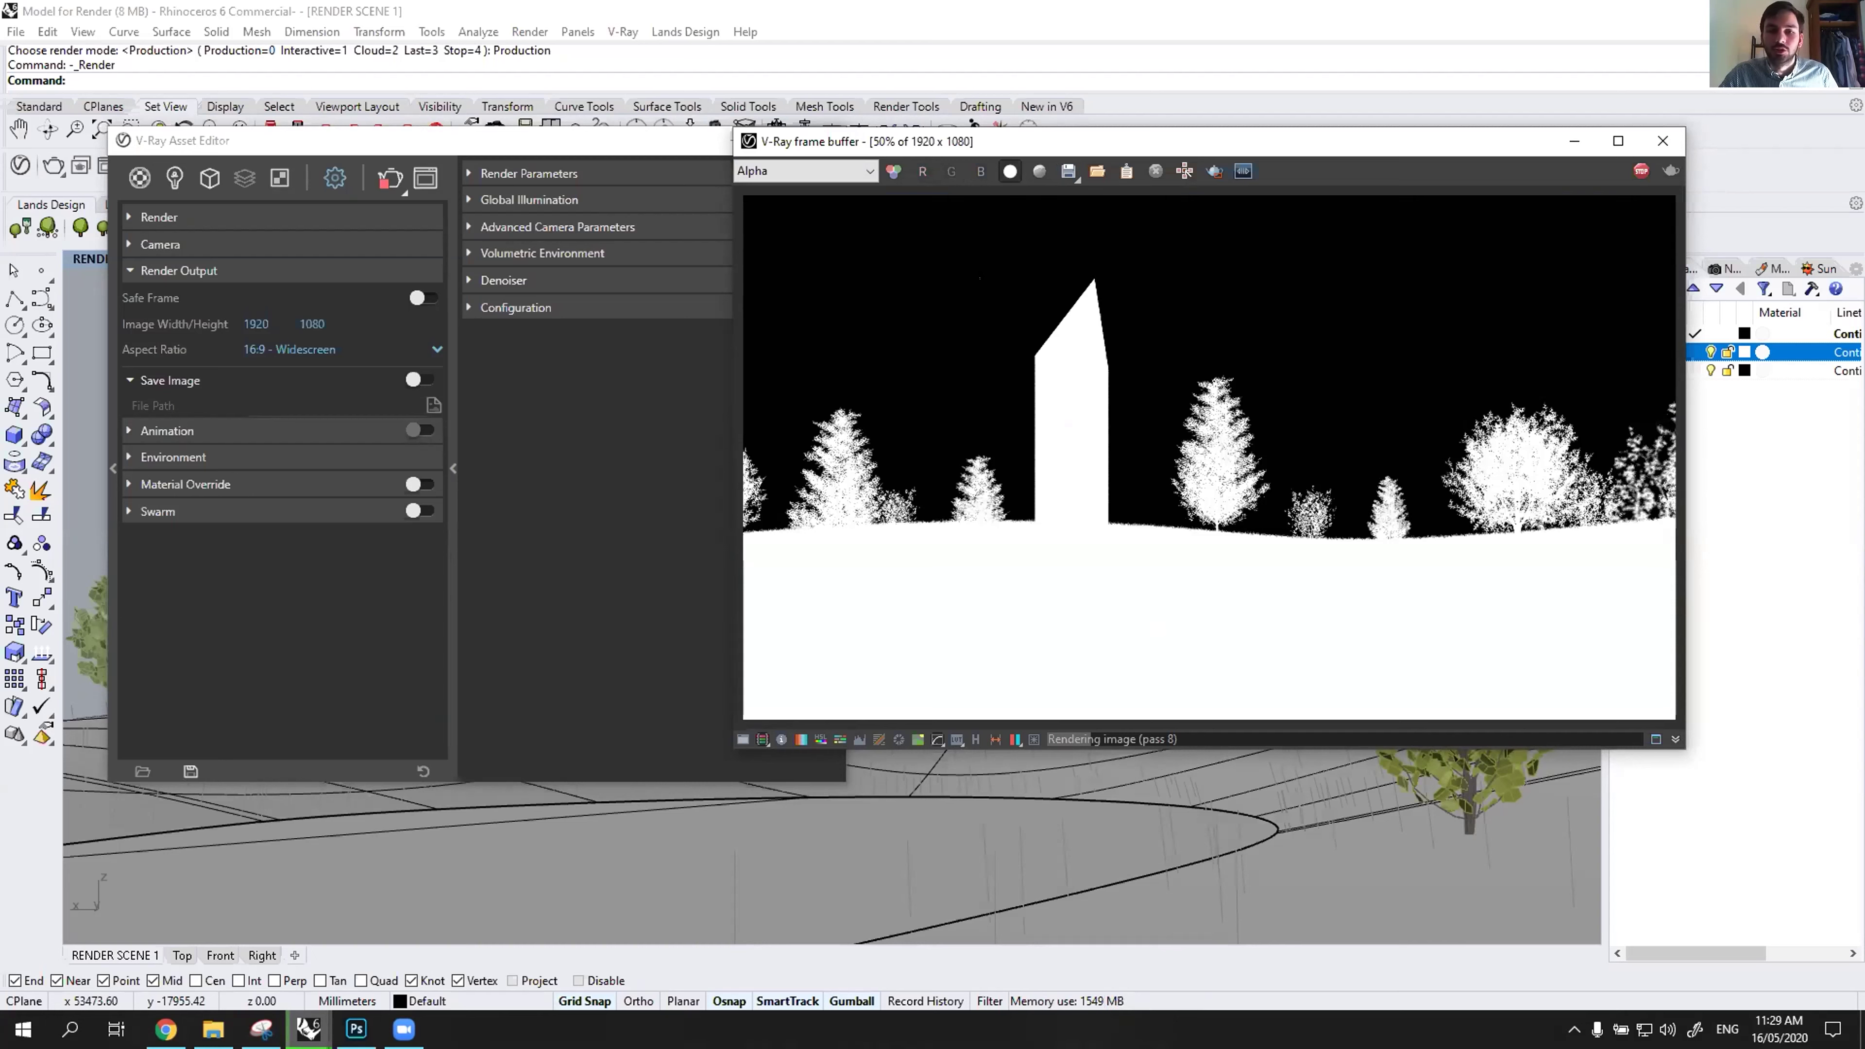
click(827, 172)
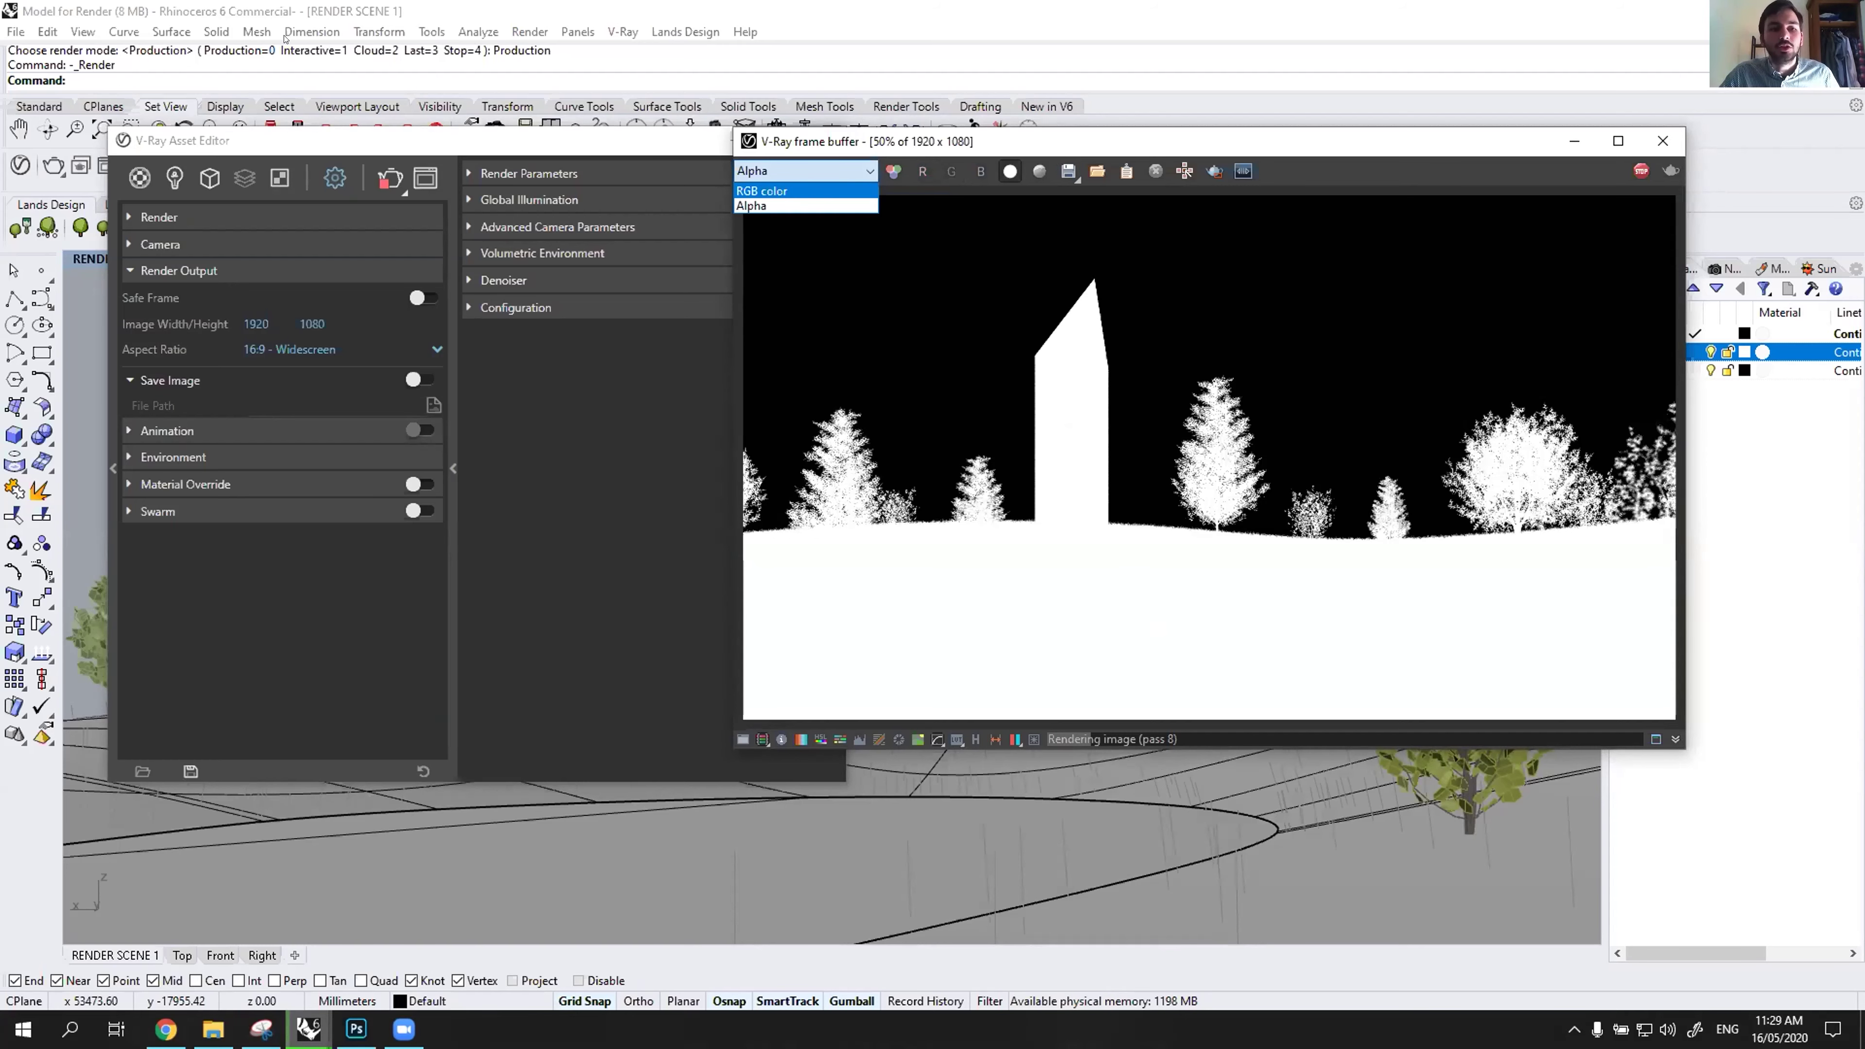
click(238, 189)
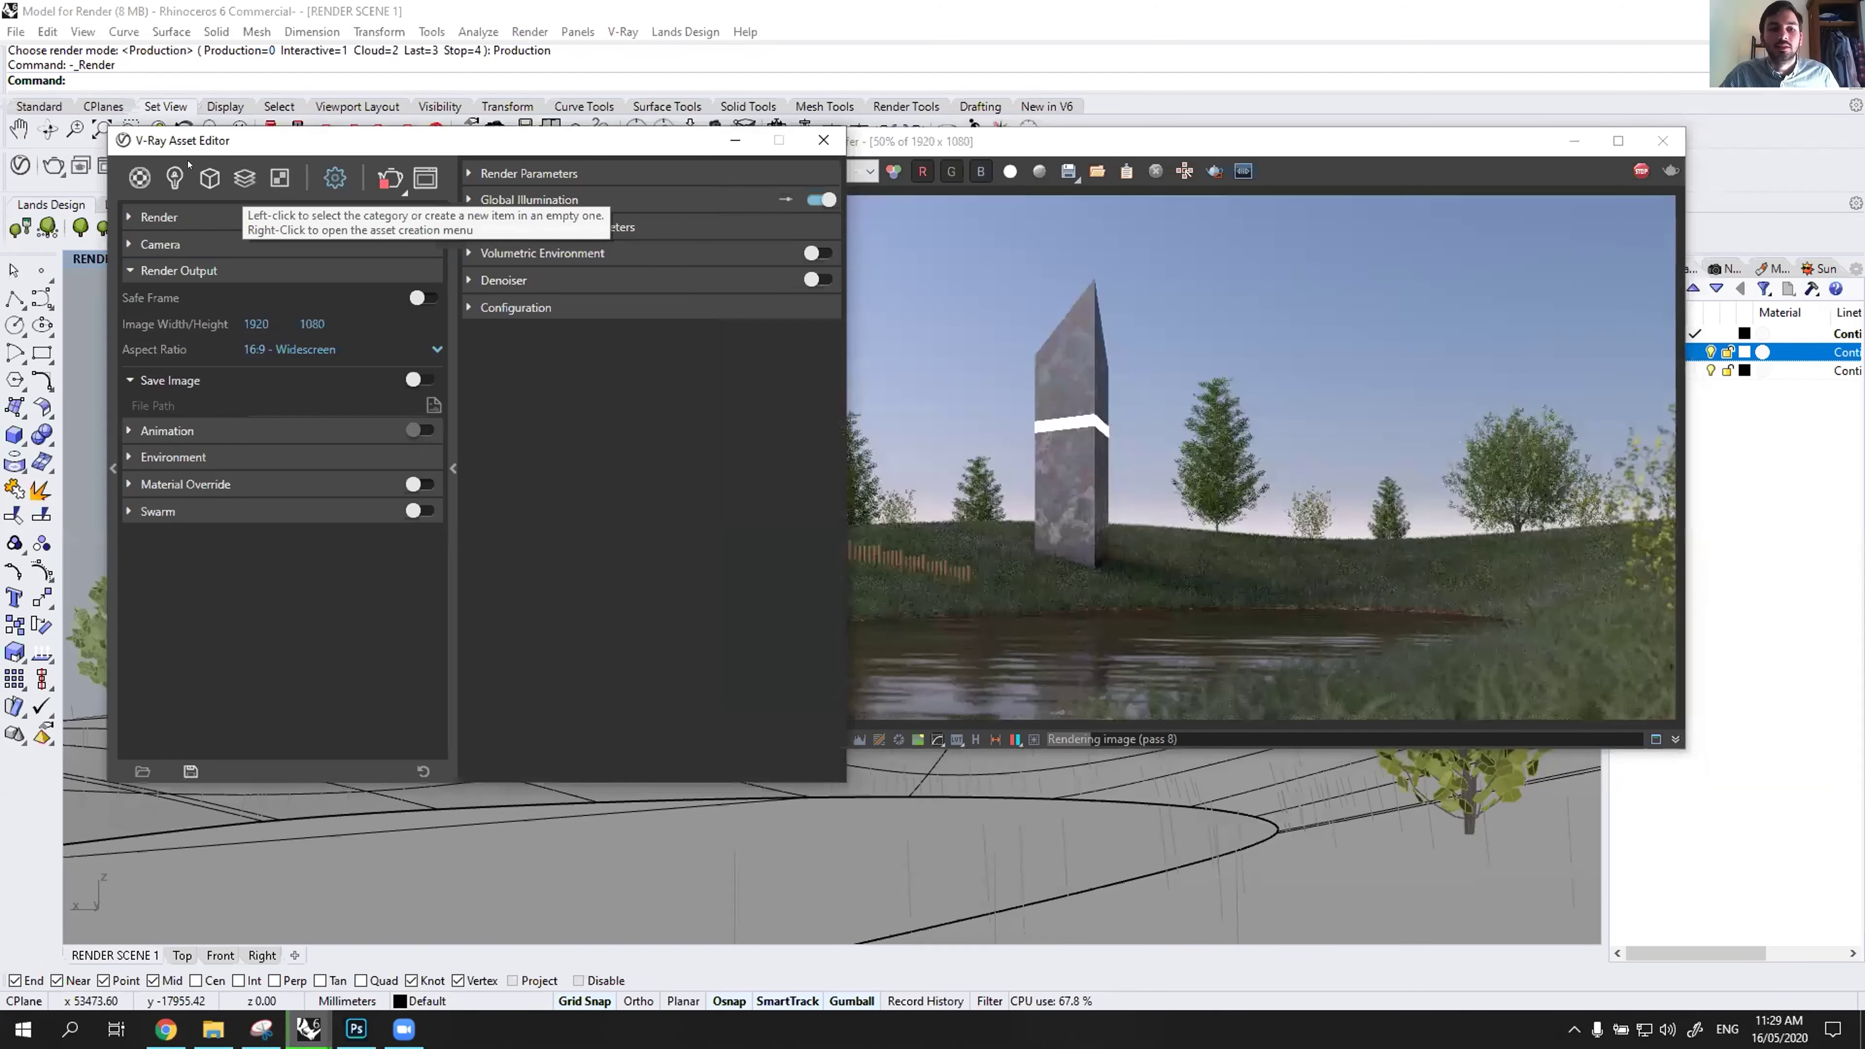
Add the Material ID Color and Object ID render elements to the V-Ray scene.
click(238, 179)
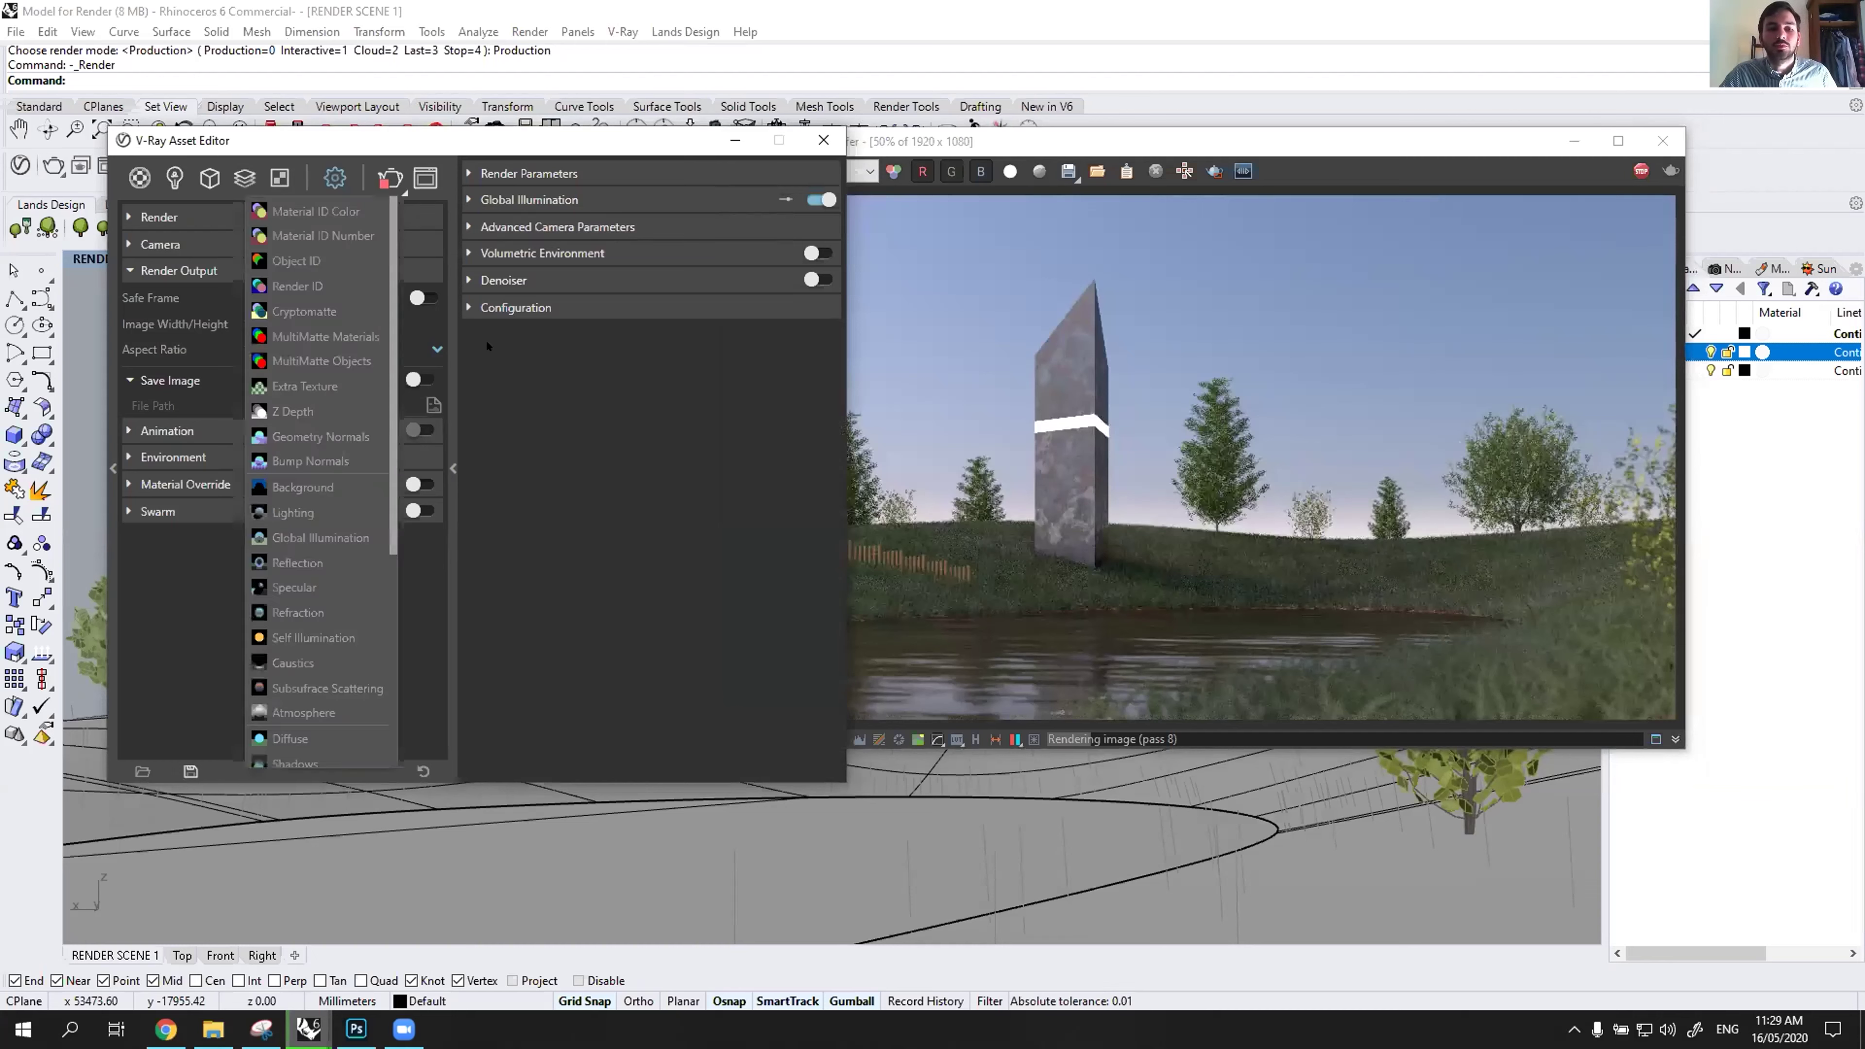
click(377, 293)
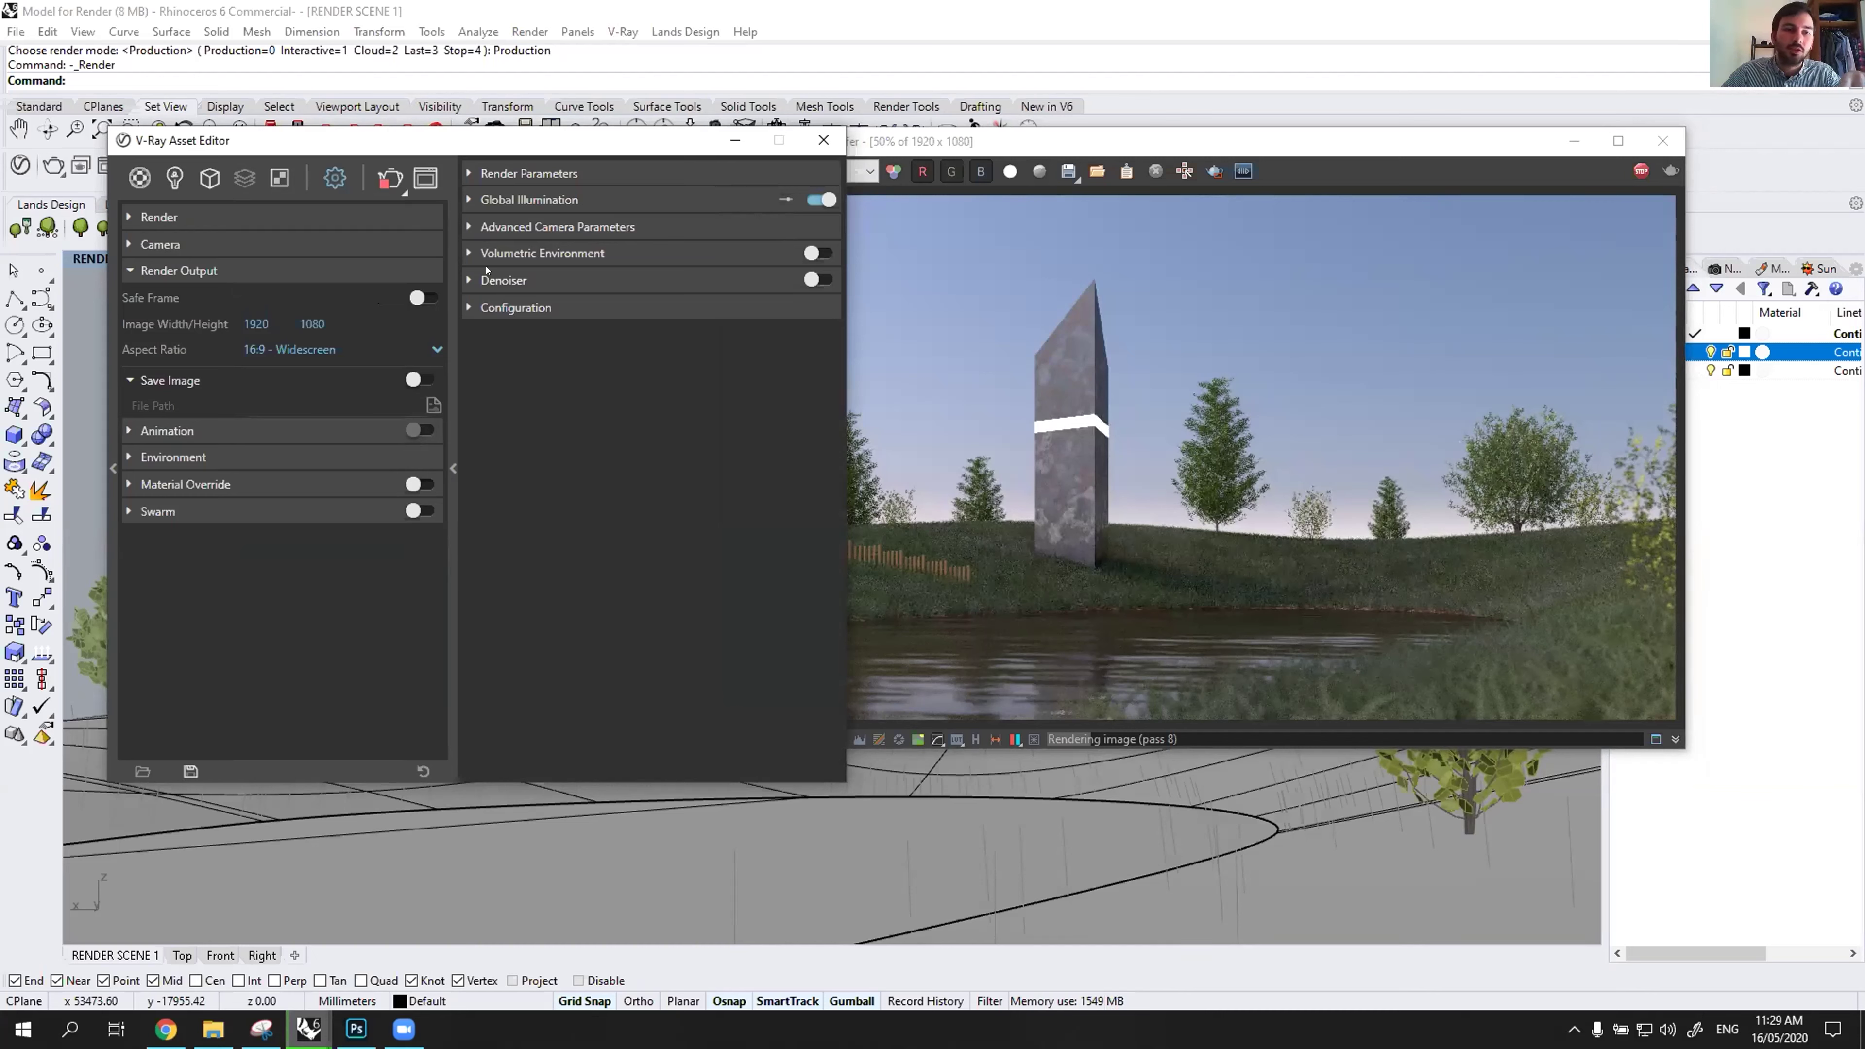
mouse_move(242, 179)
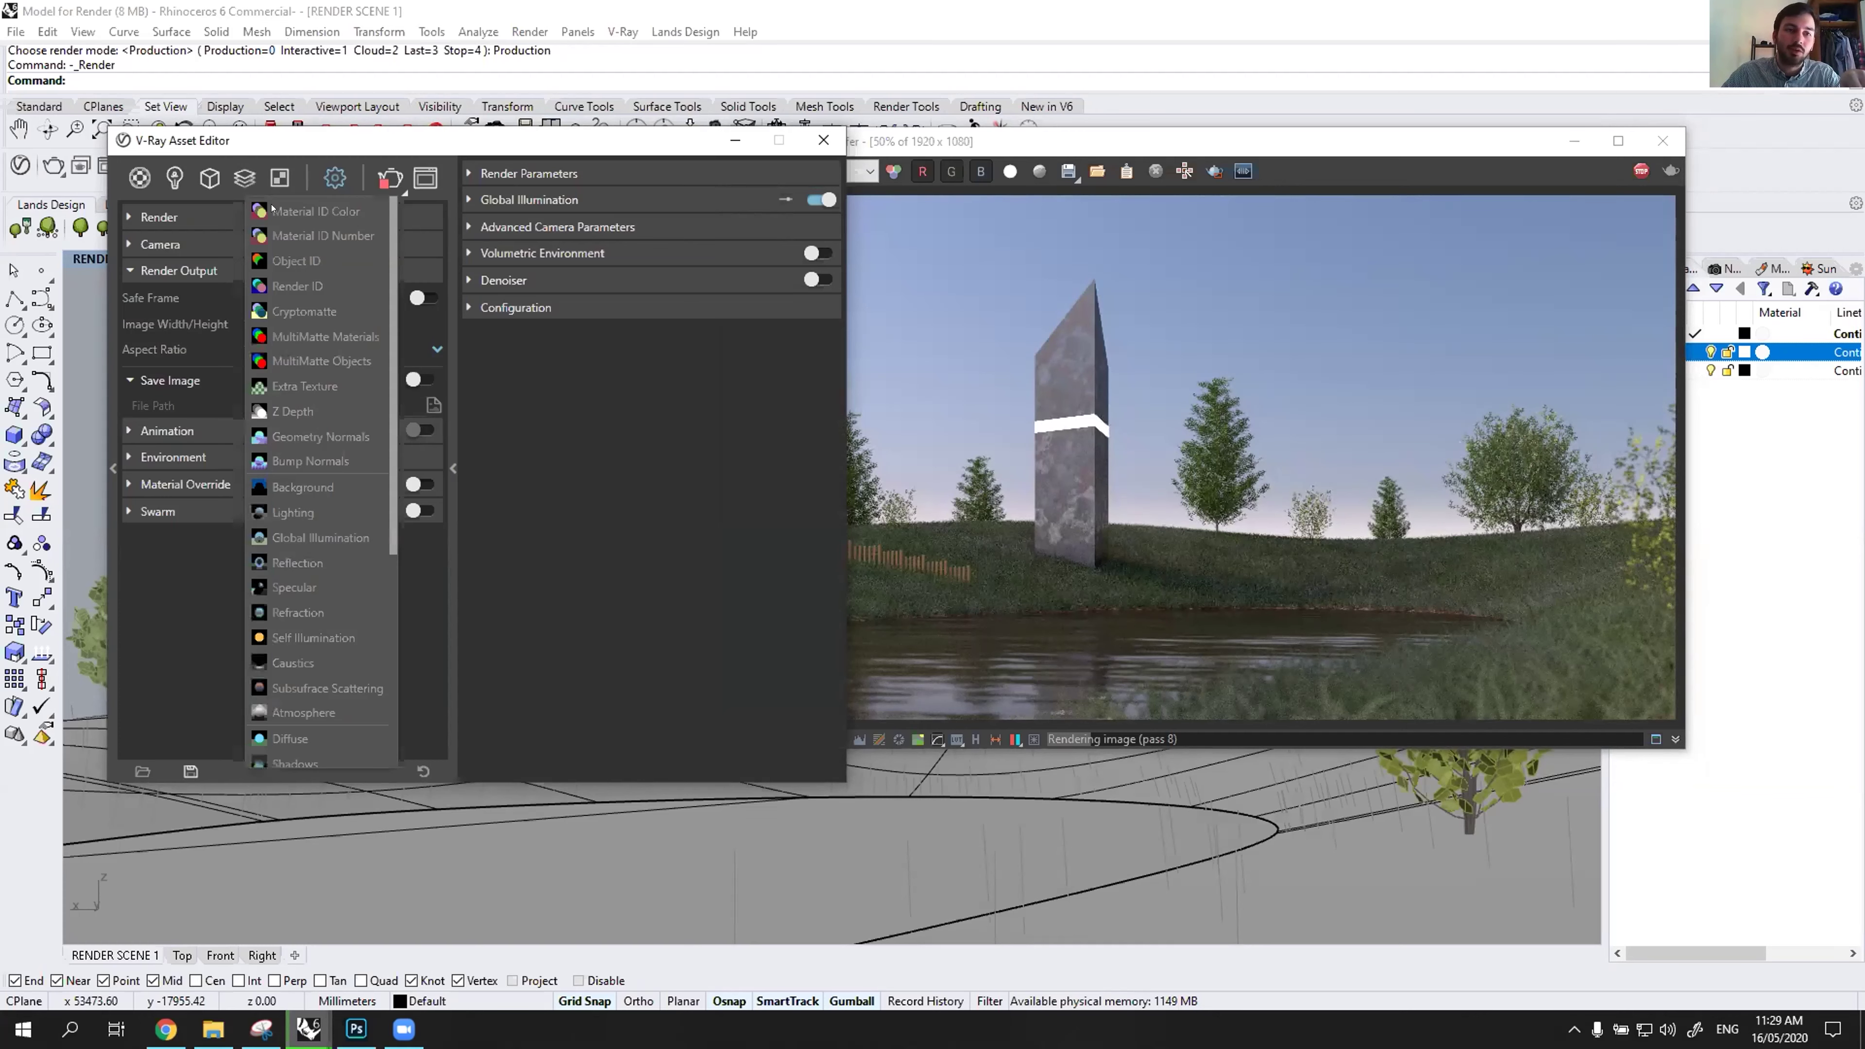
click(273, 211)
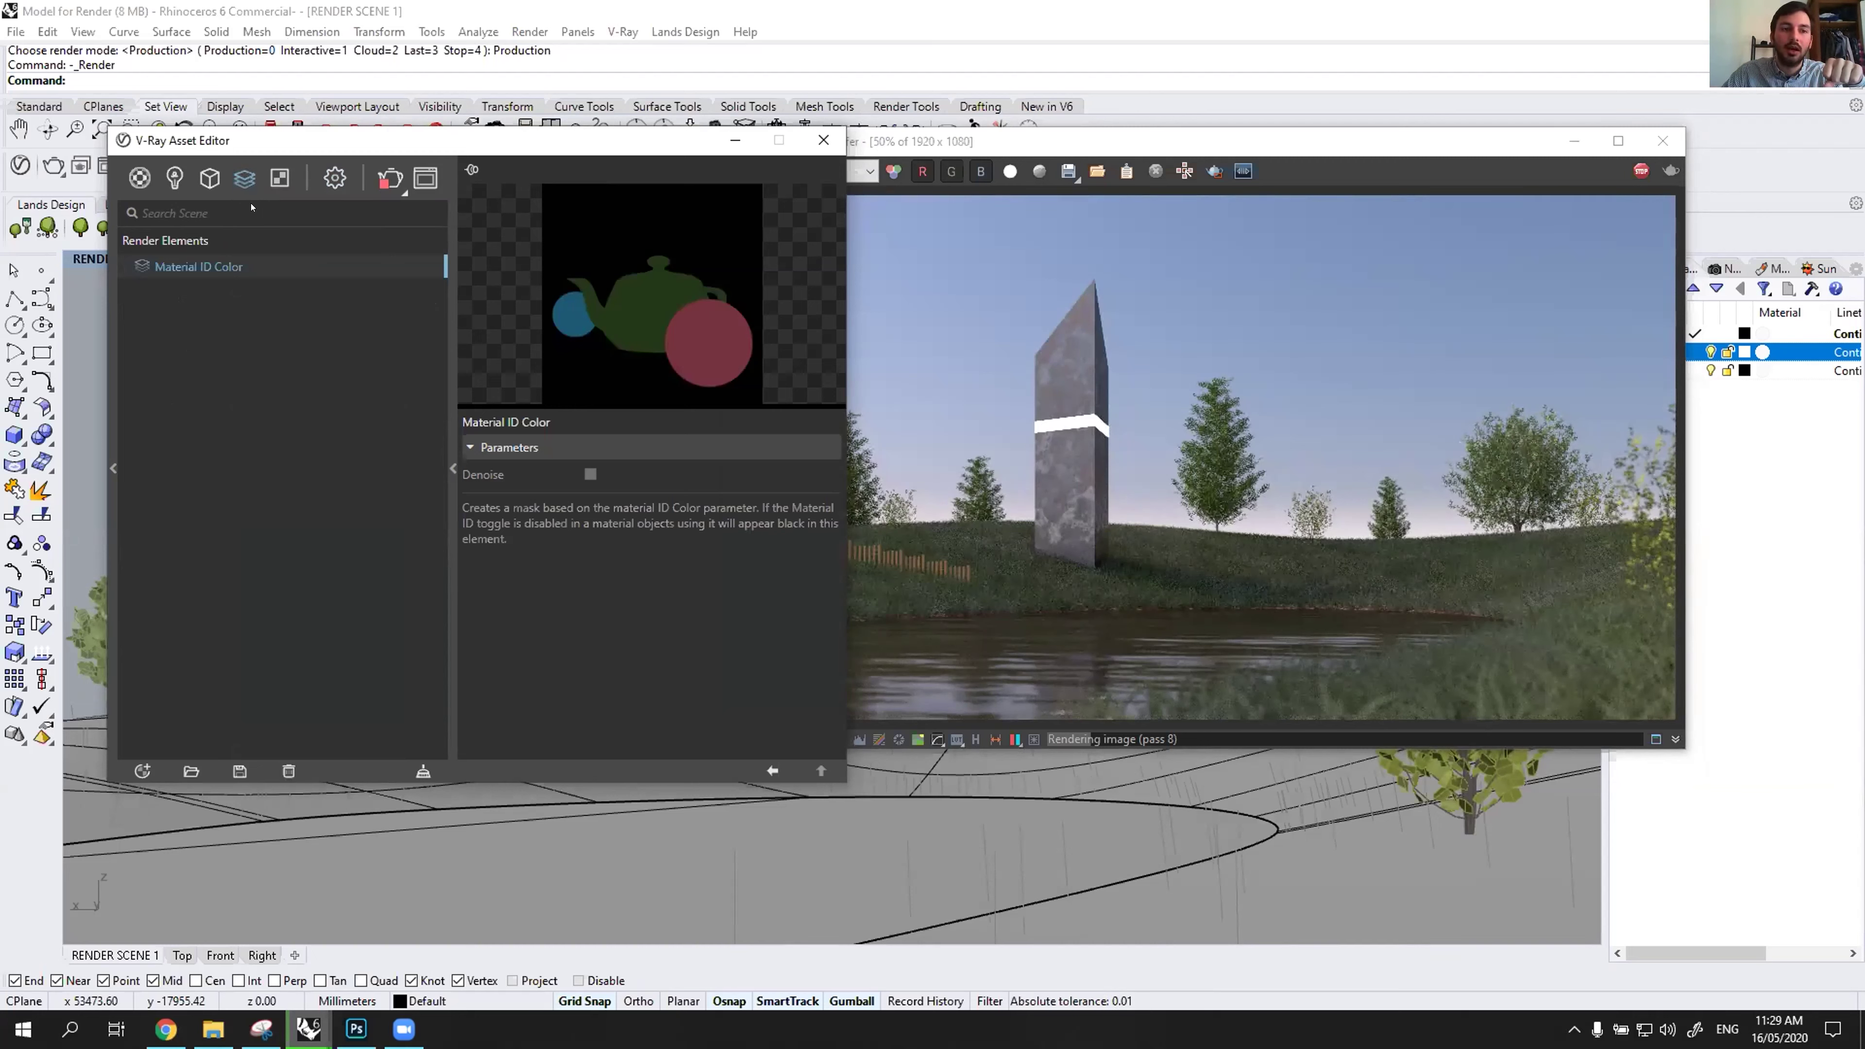
click(244, 177)
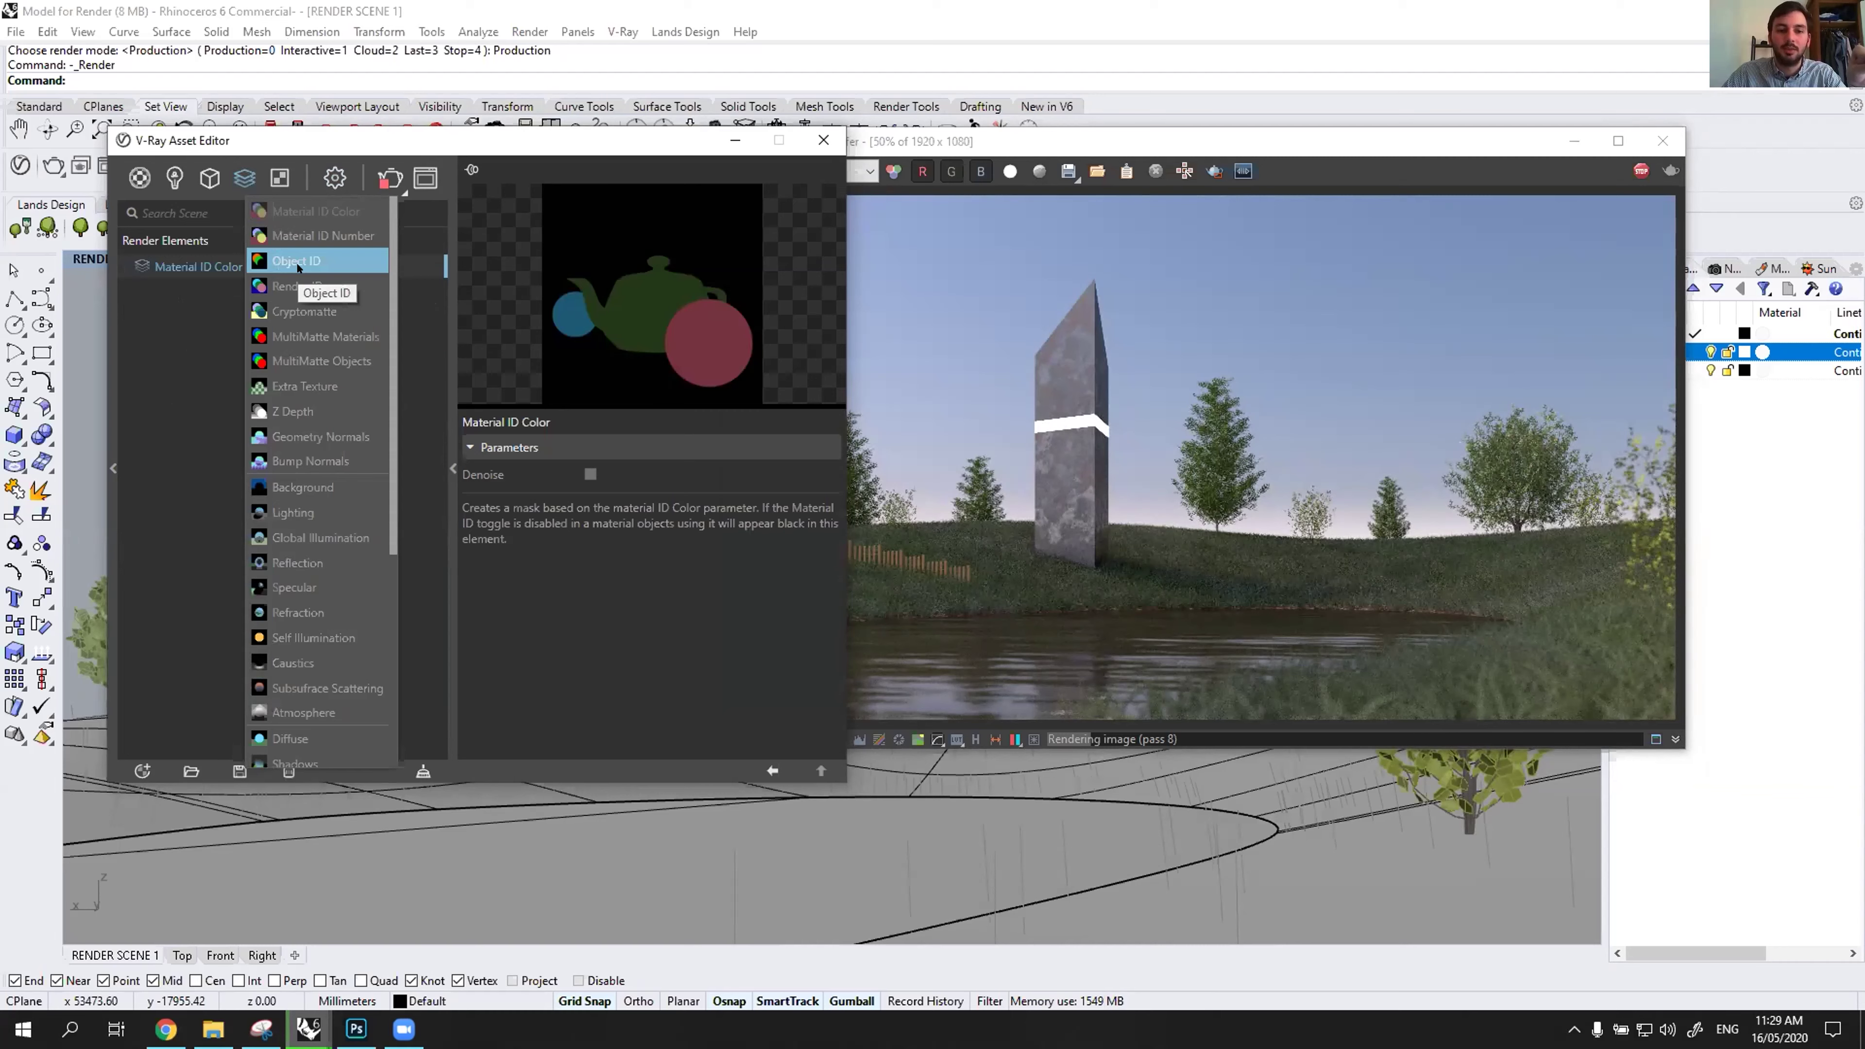
click(297, 267)
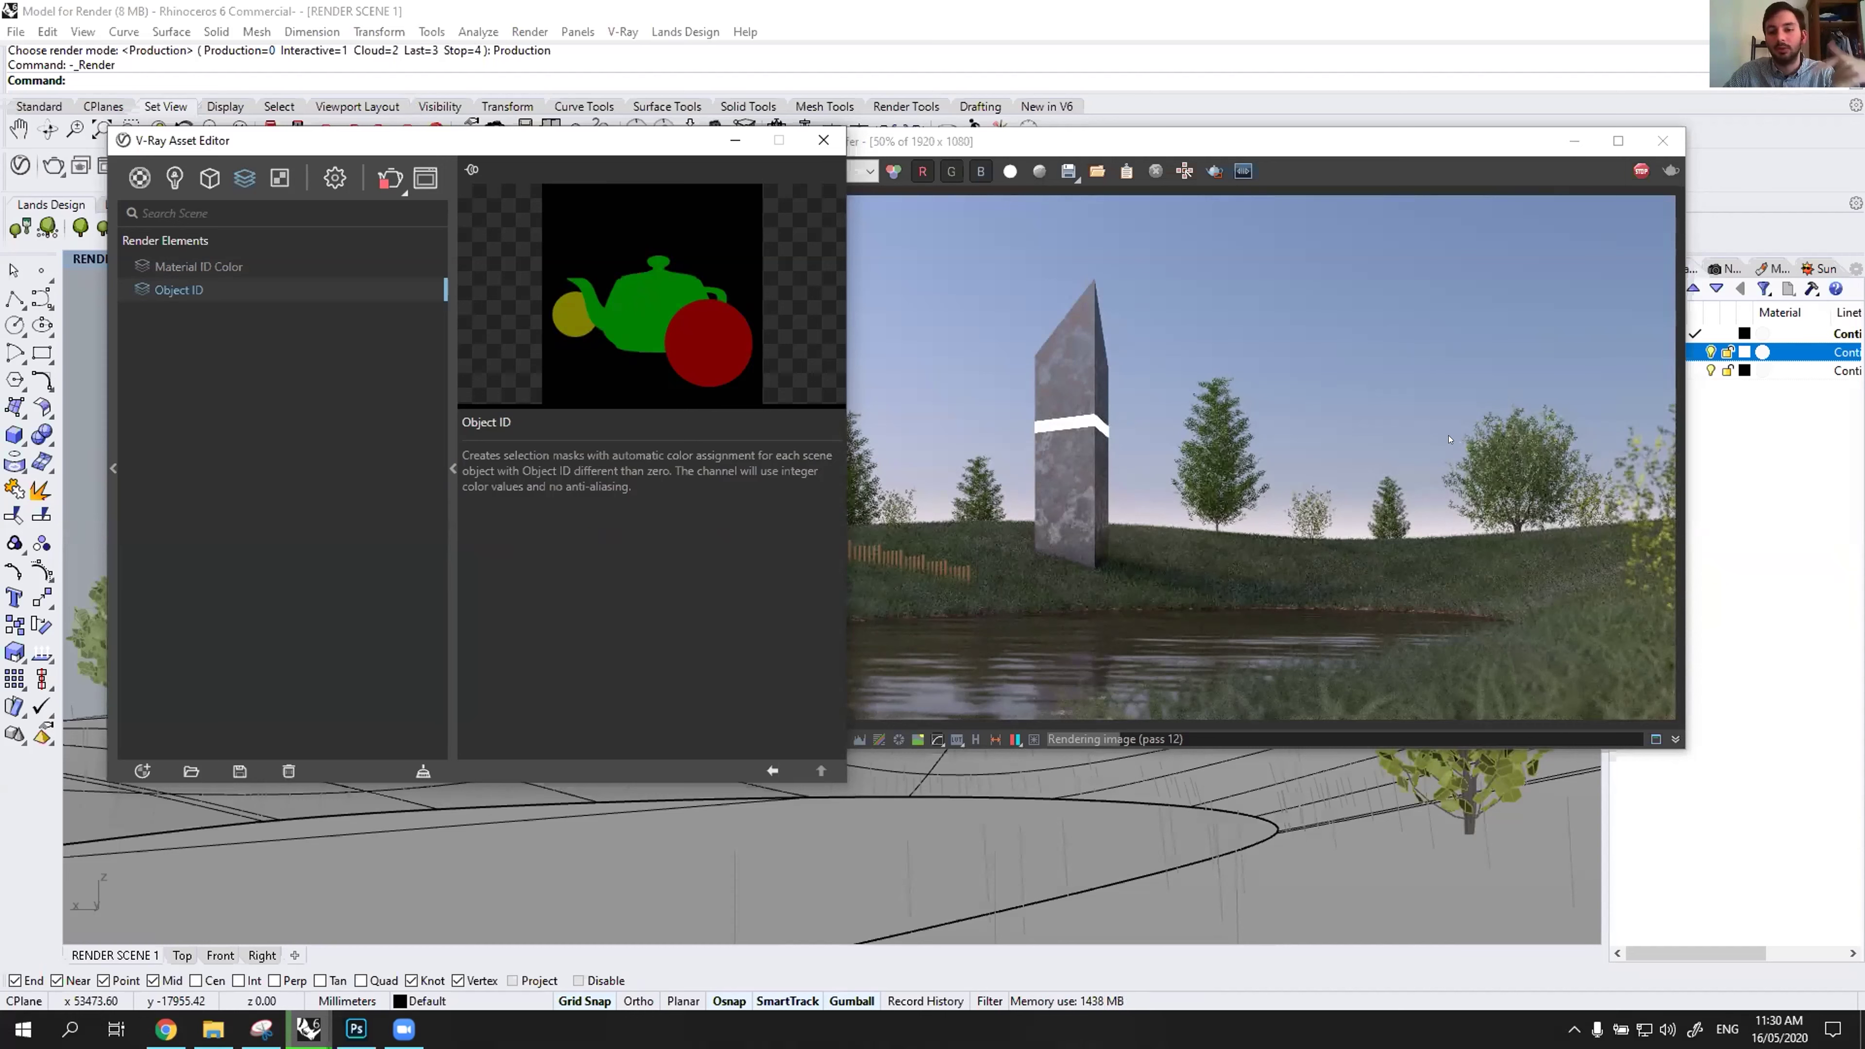
click(1234, 492)
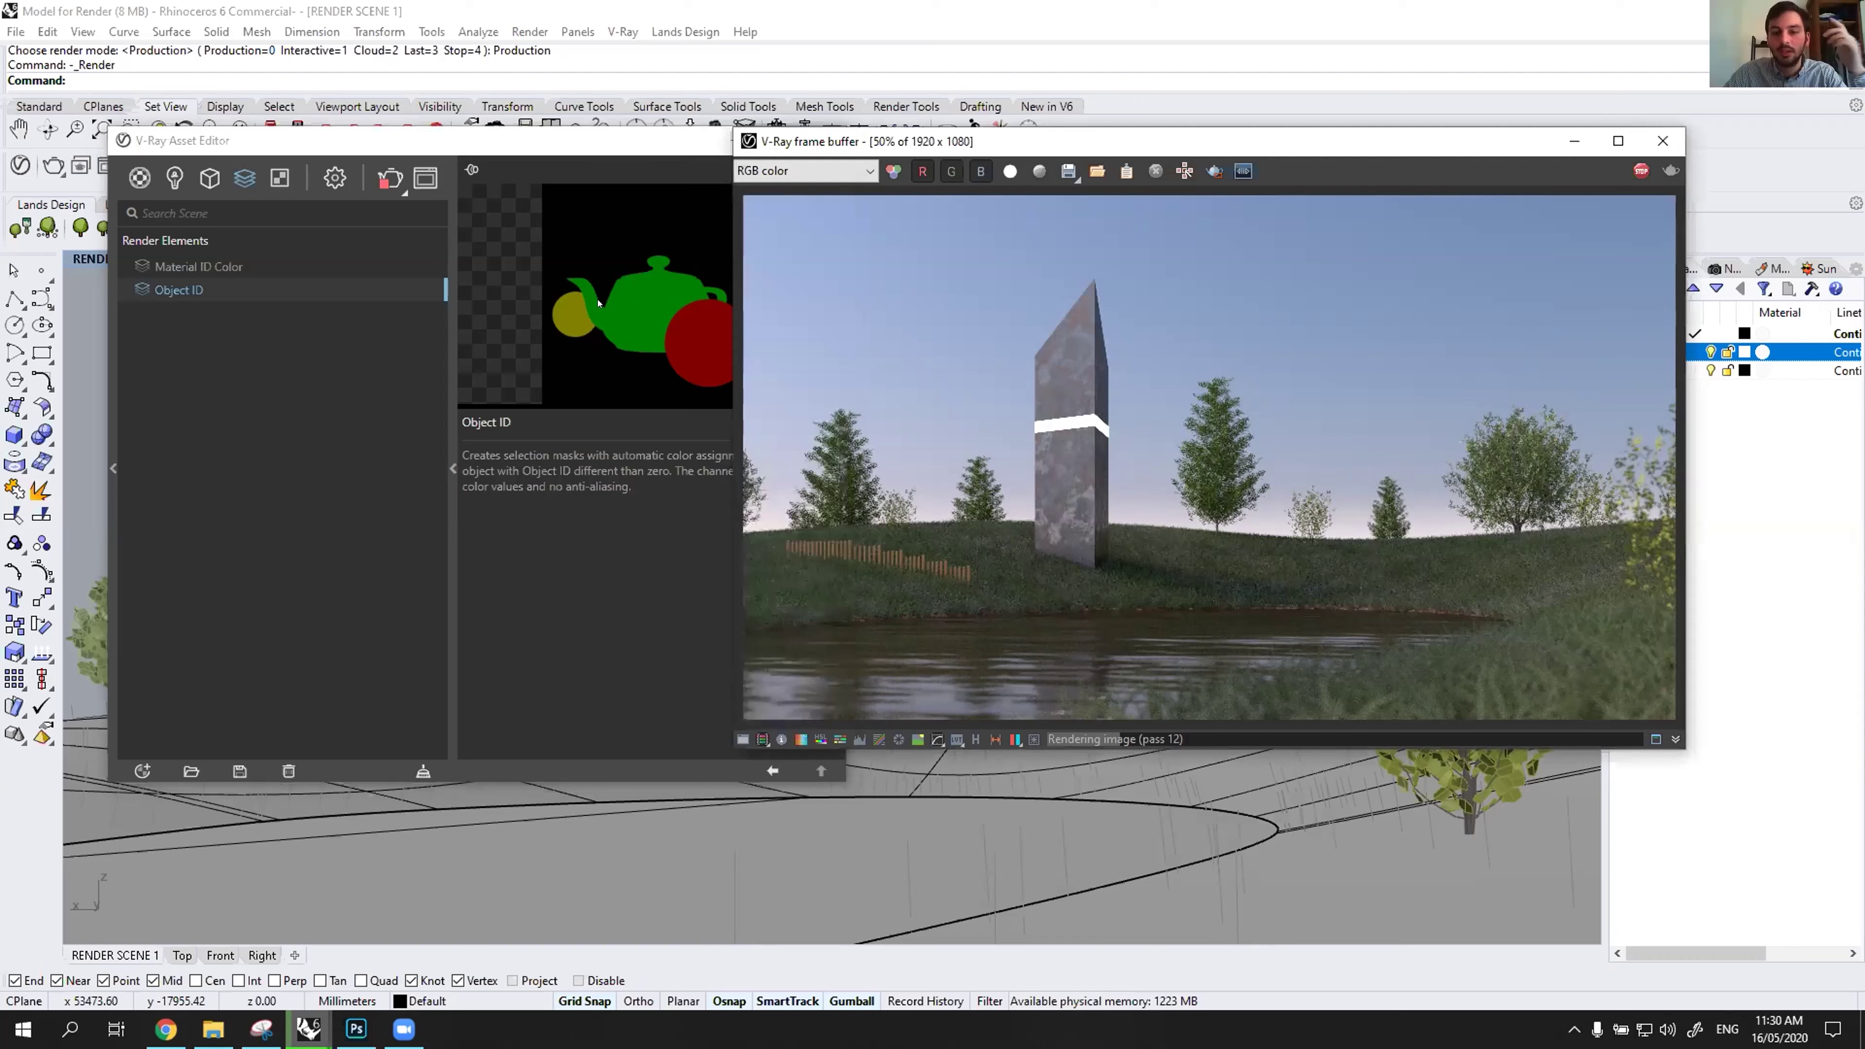
click(707, 317)
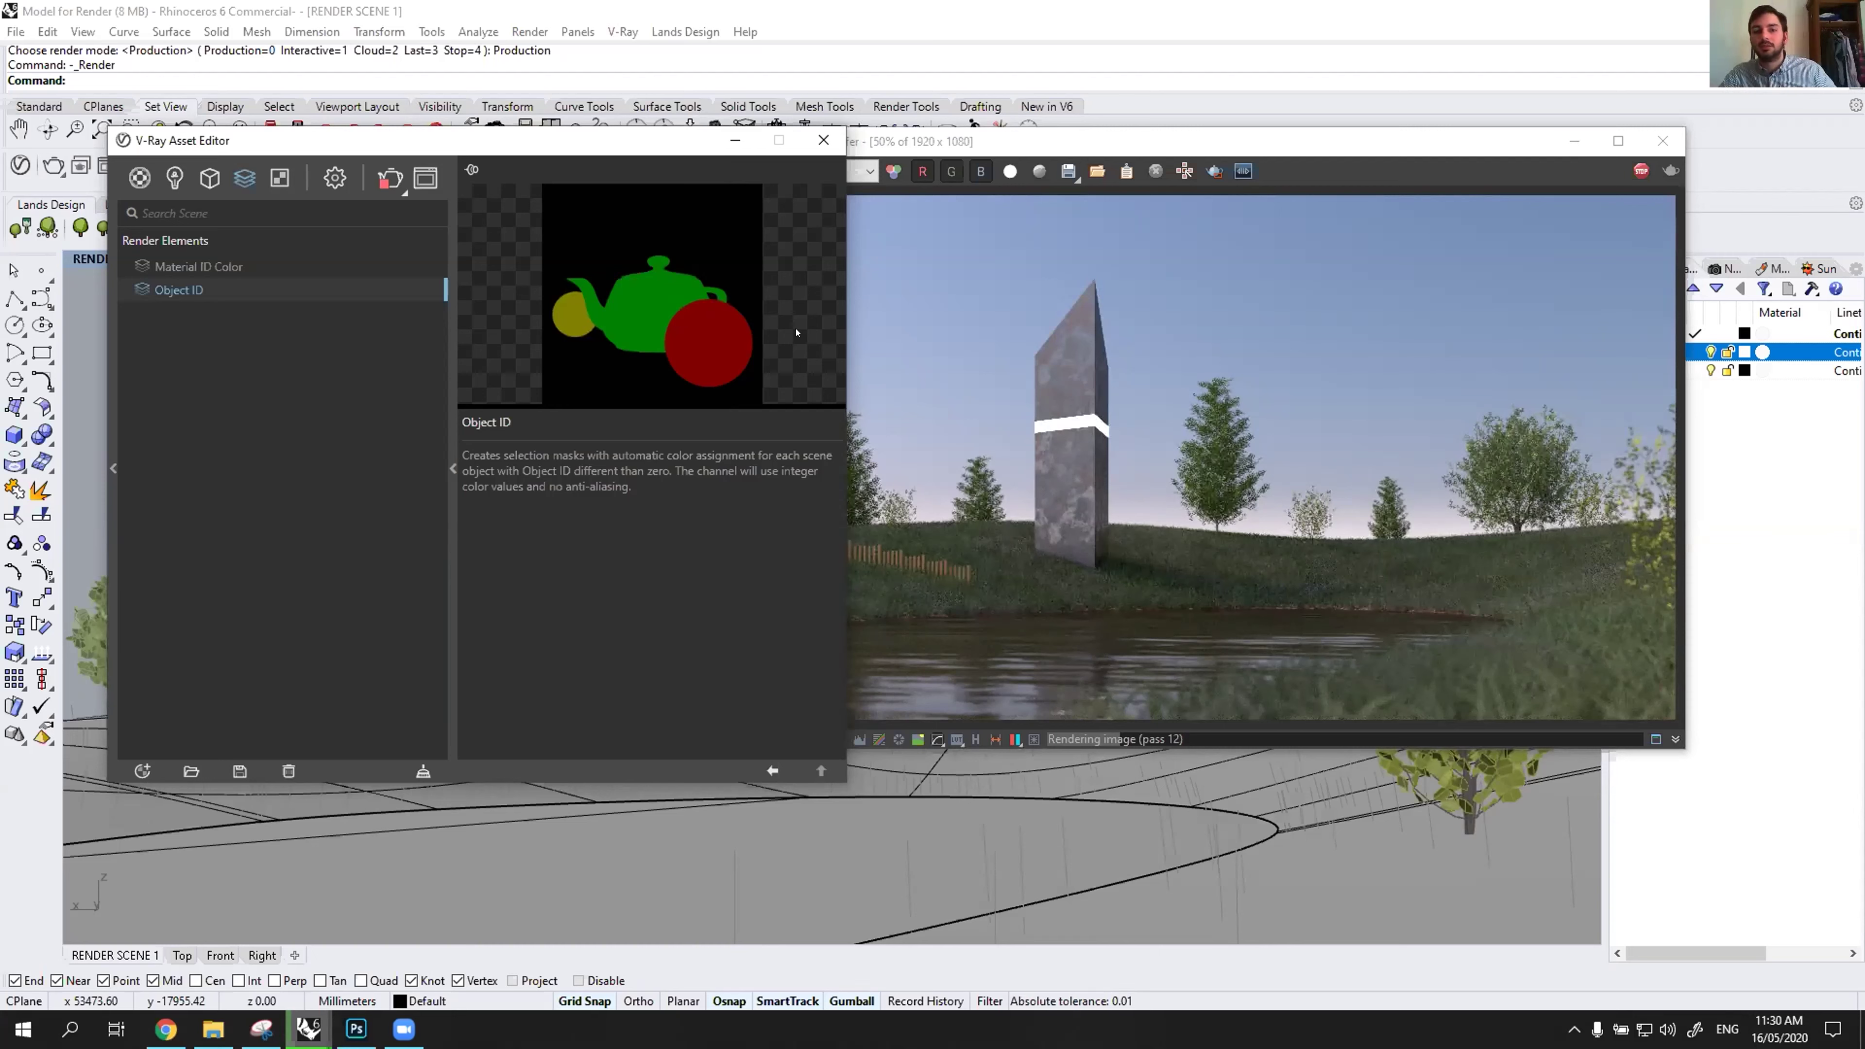
click(948, 361)
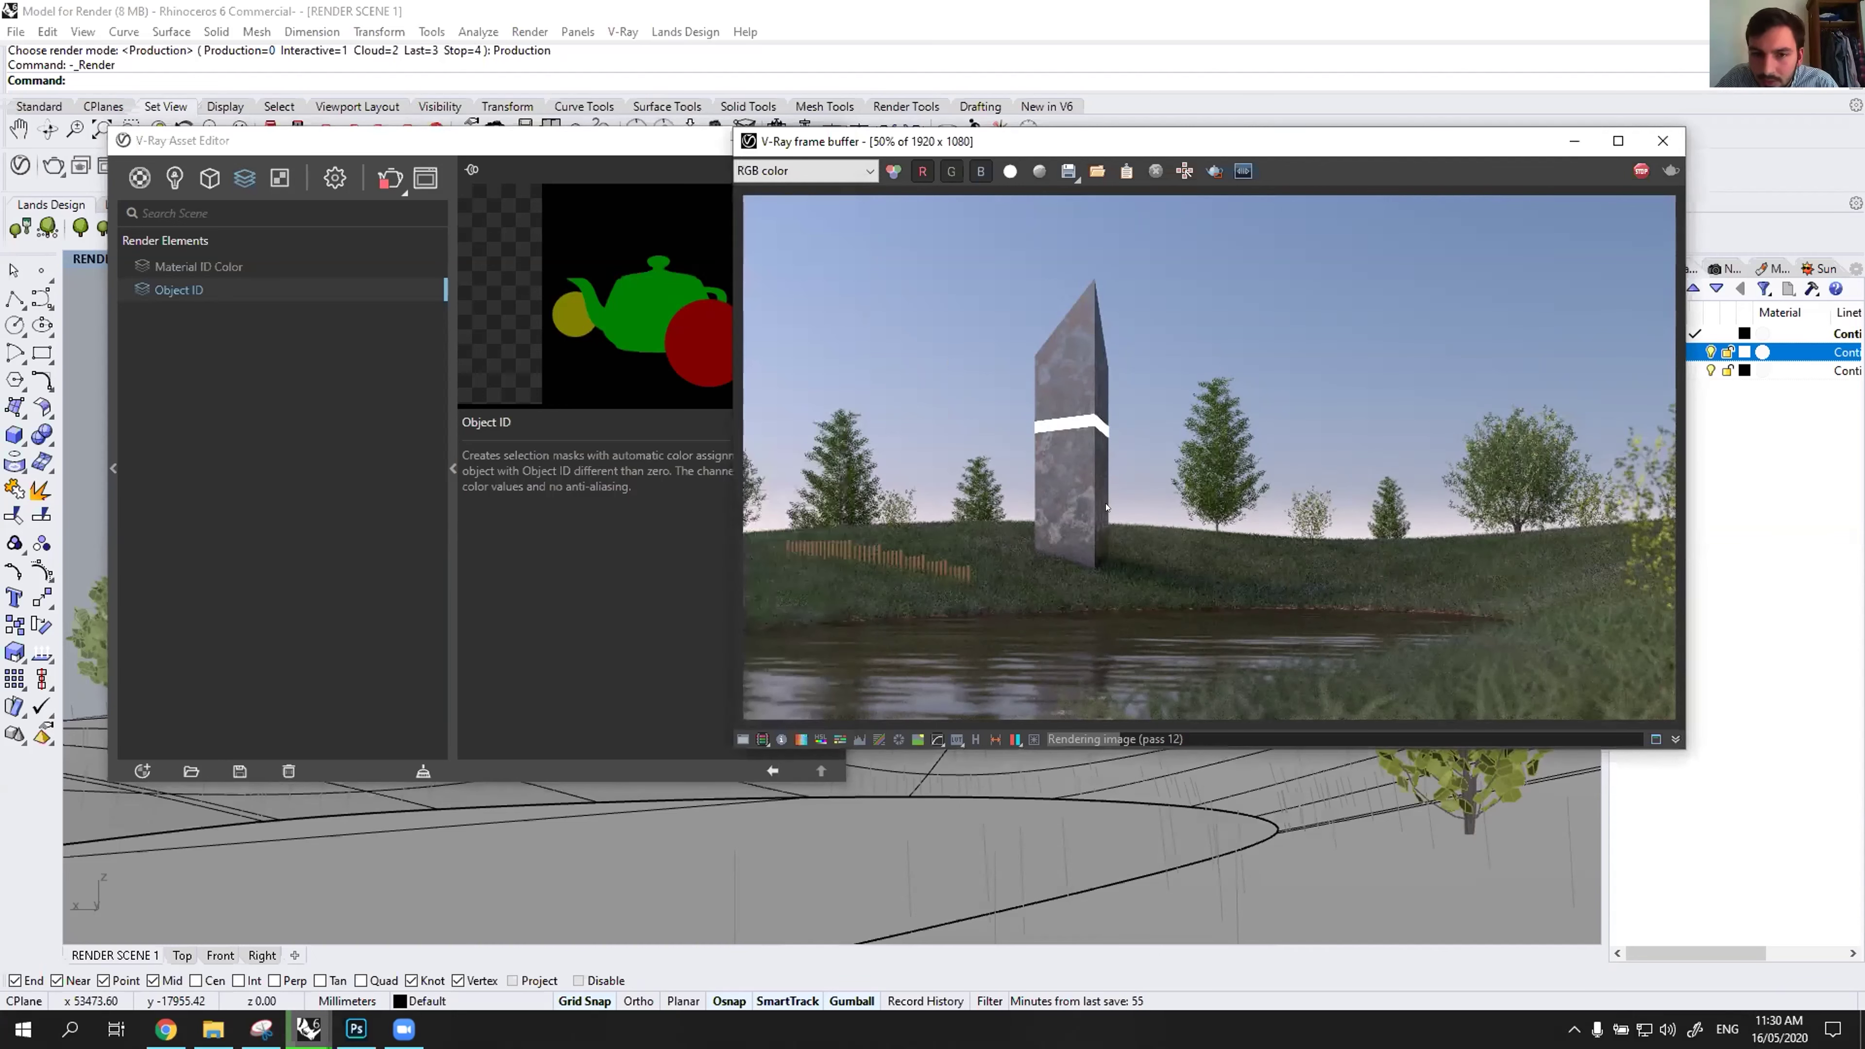
scroll(1111, 519, down, 2)
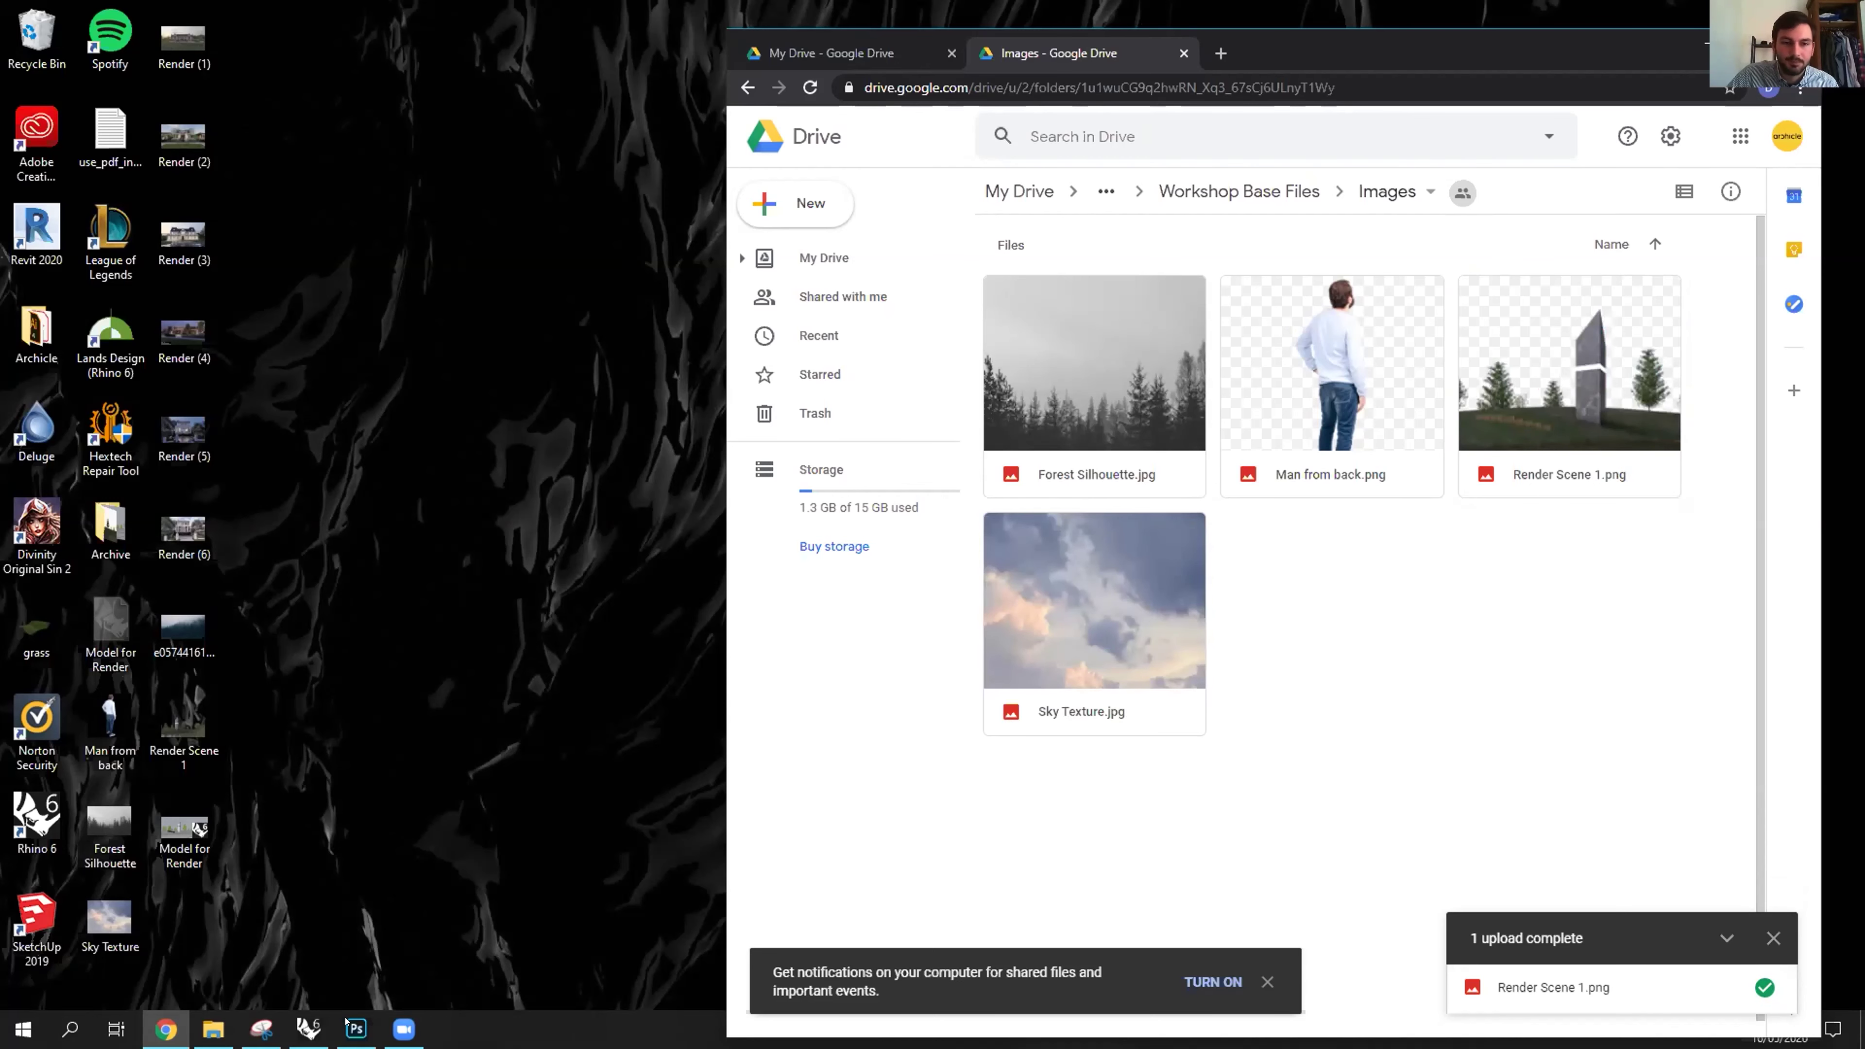
Switch to Photoshop and place the Render Scene 1 image at 24% scale, spanning the canvas width and aligned to its bottom edge.
key(alt+Tab)
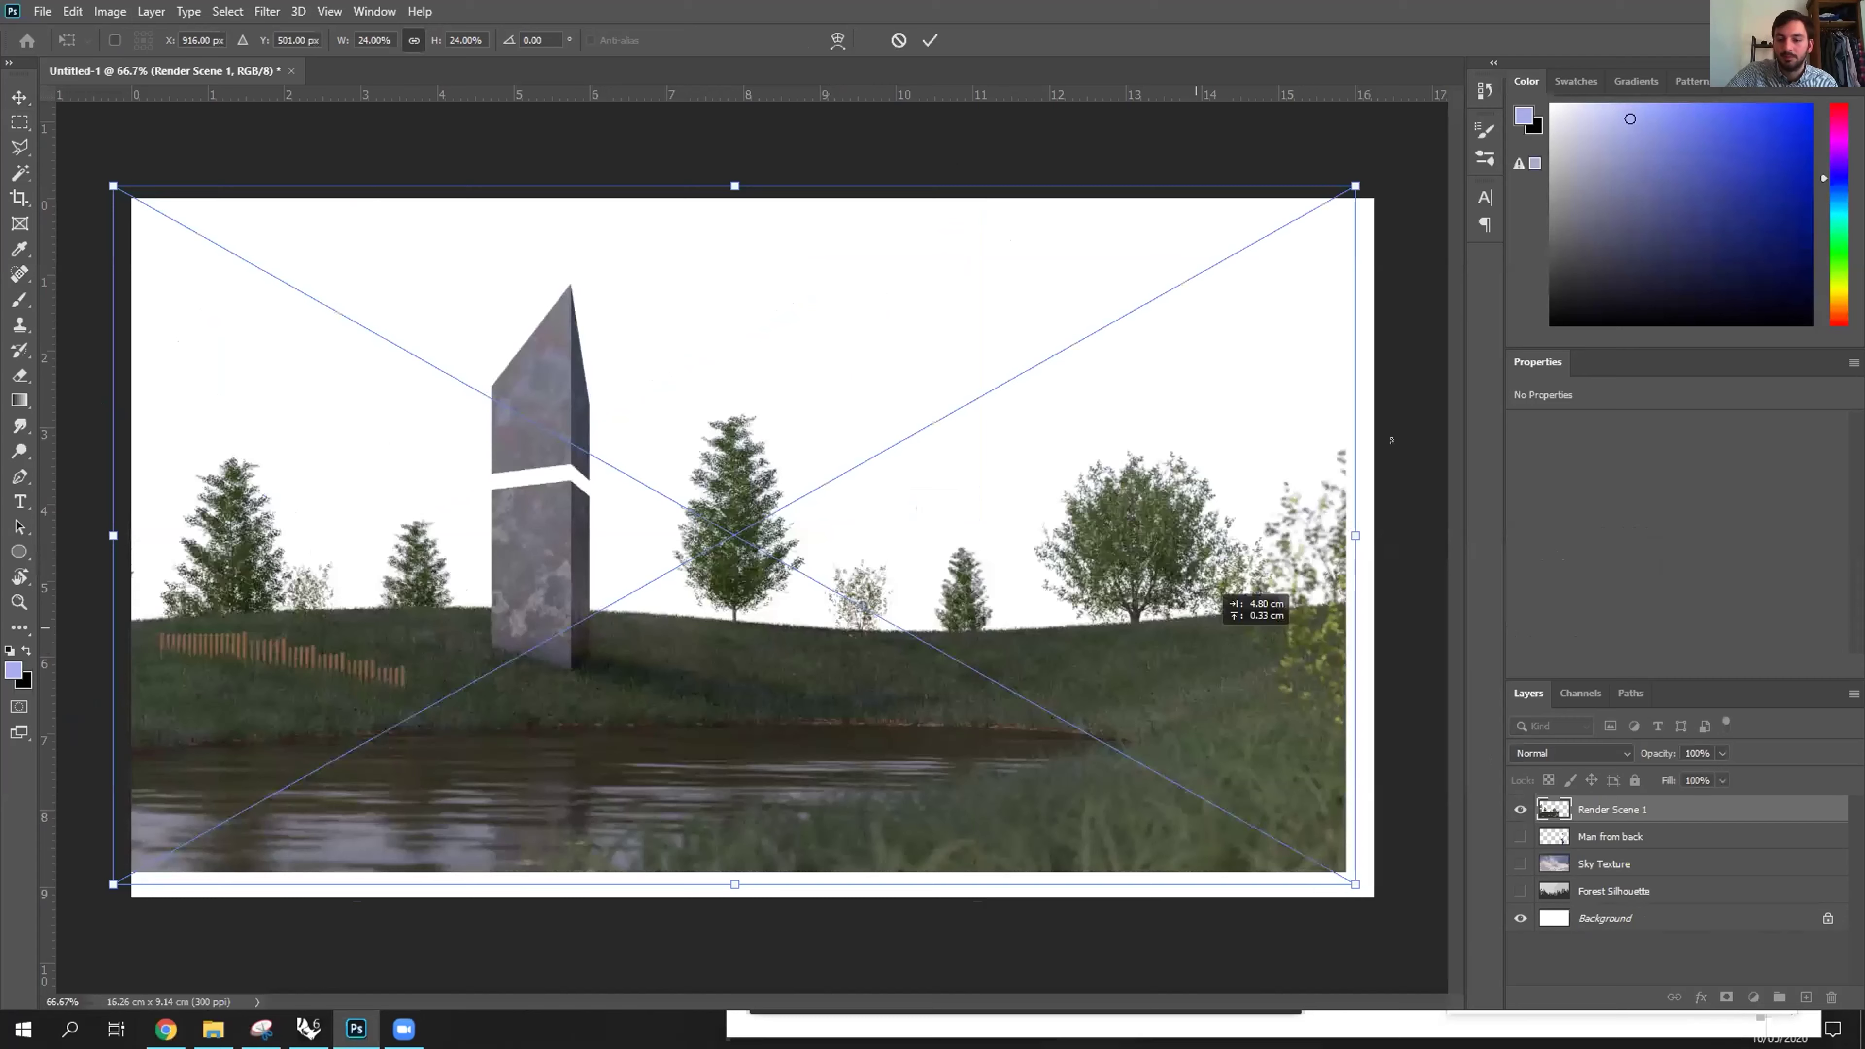
key(Return)
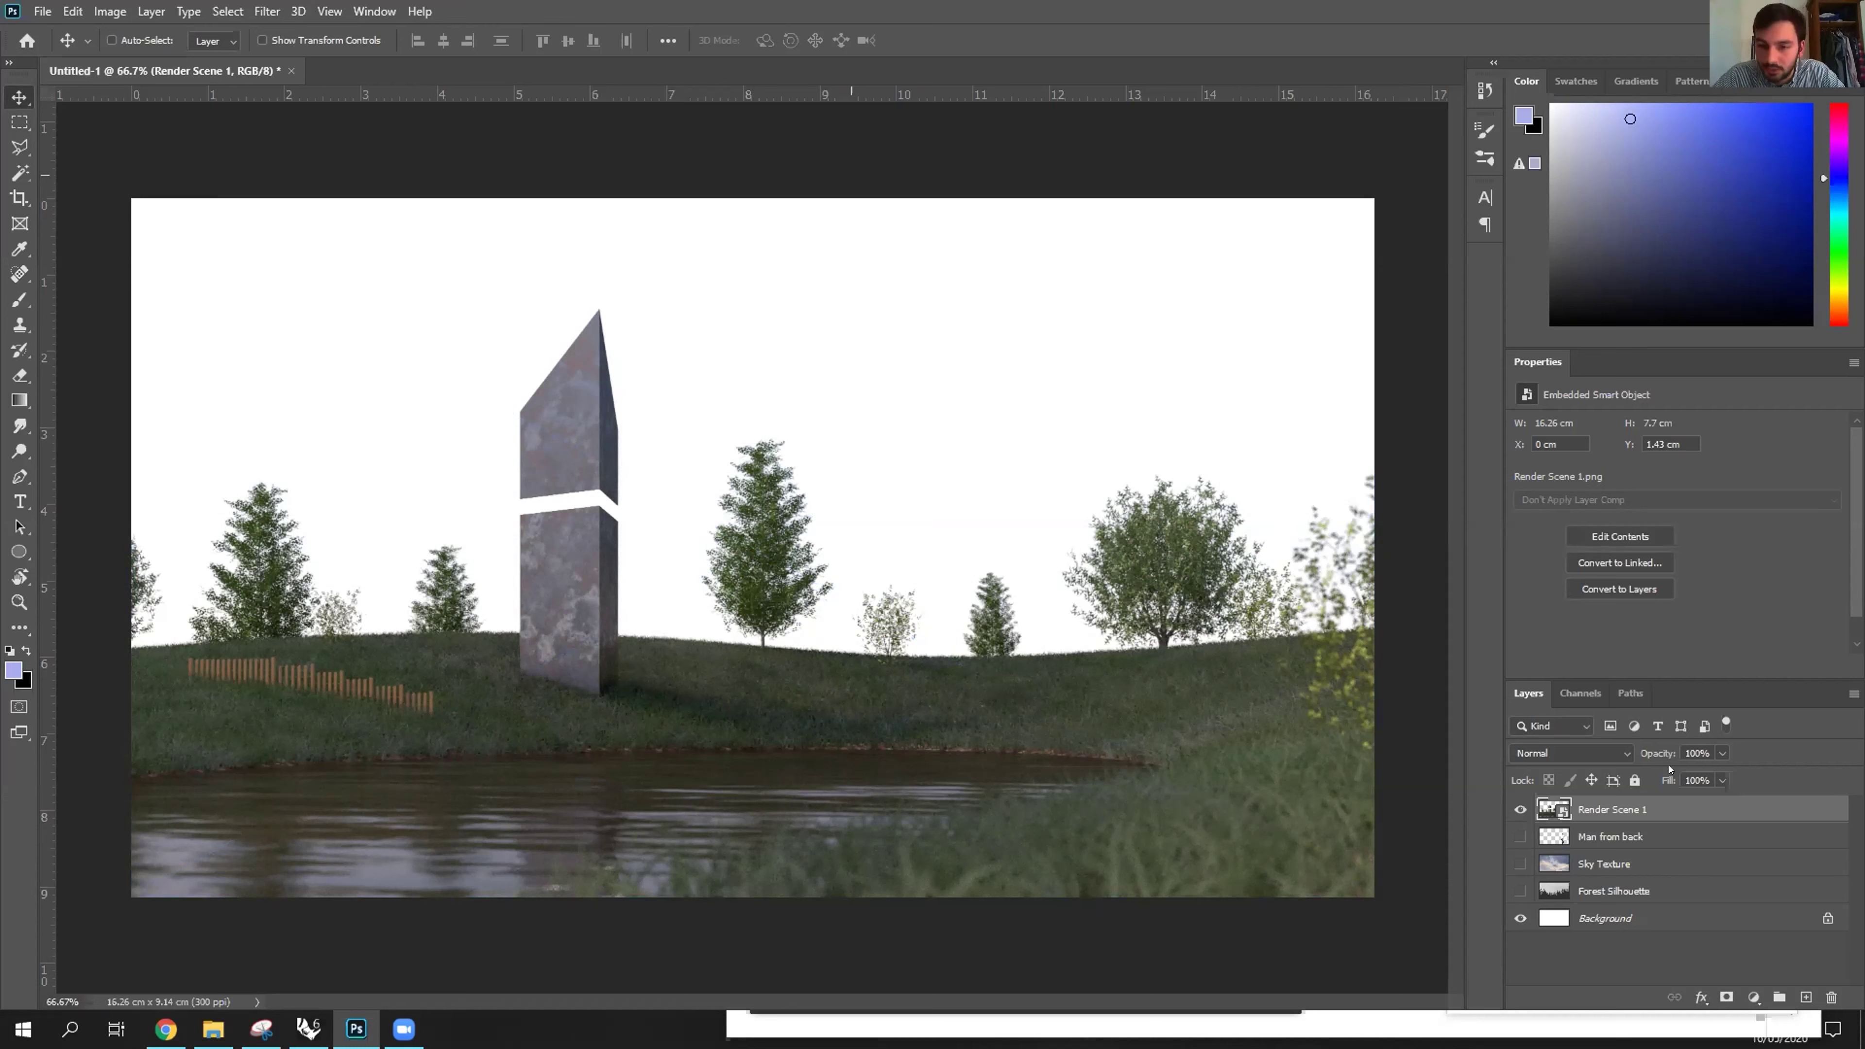
Show the Sky Texture and Forest Silhouette layers and stack Forest Silhouette directly above Sky Texture.
click(1519, 863)
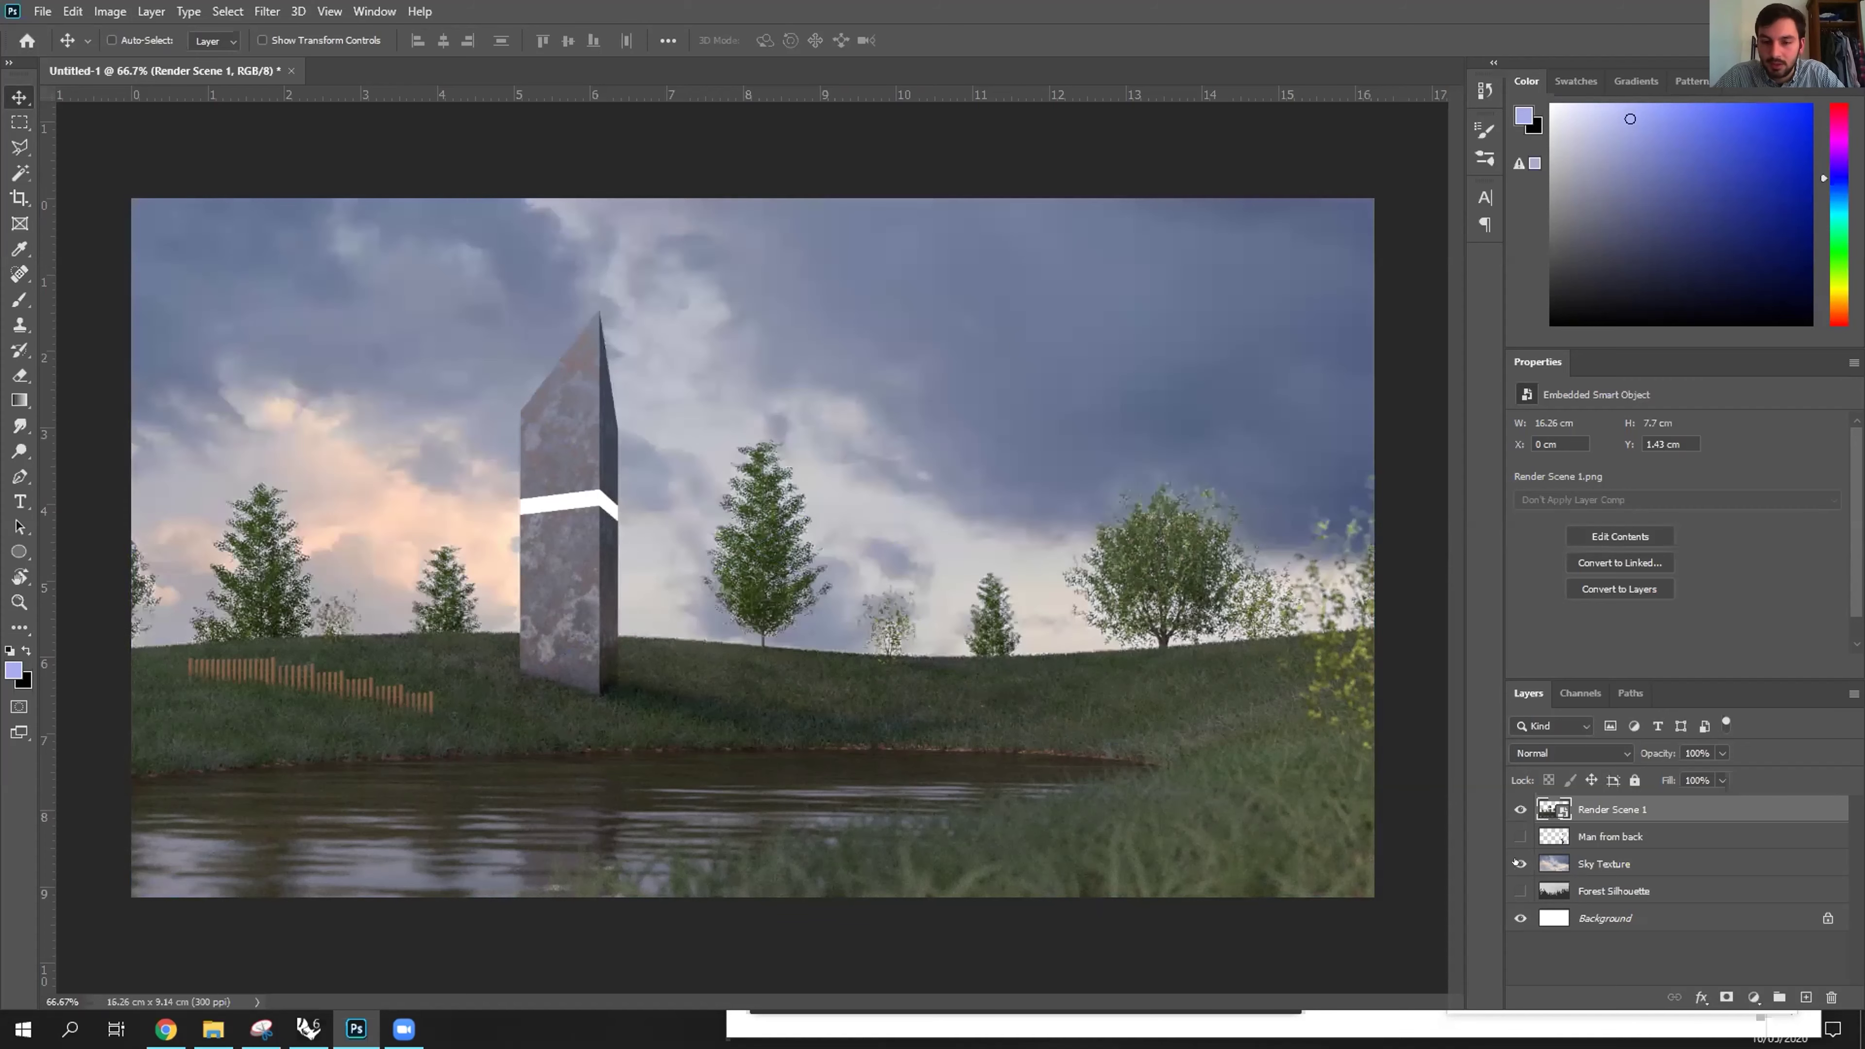
click(1517, 892)
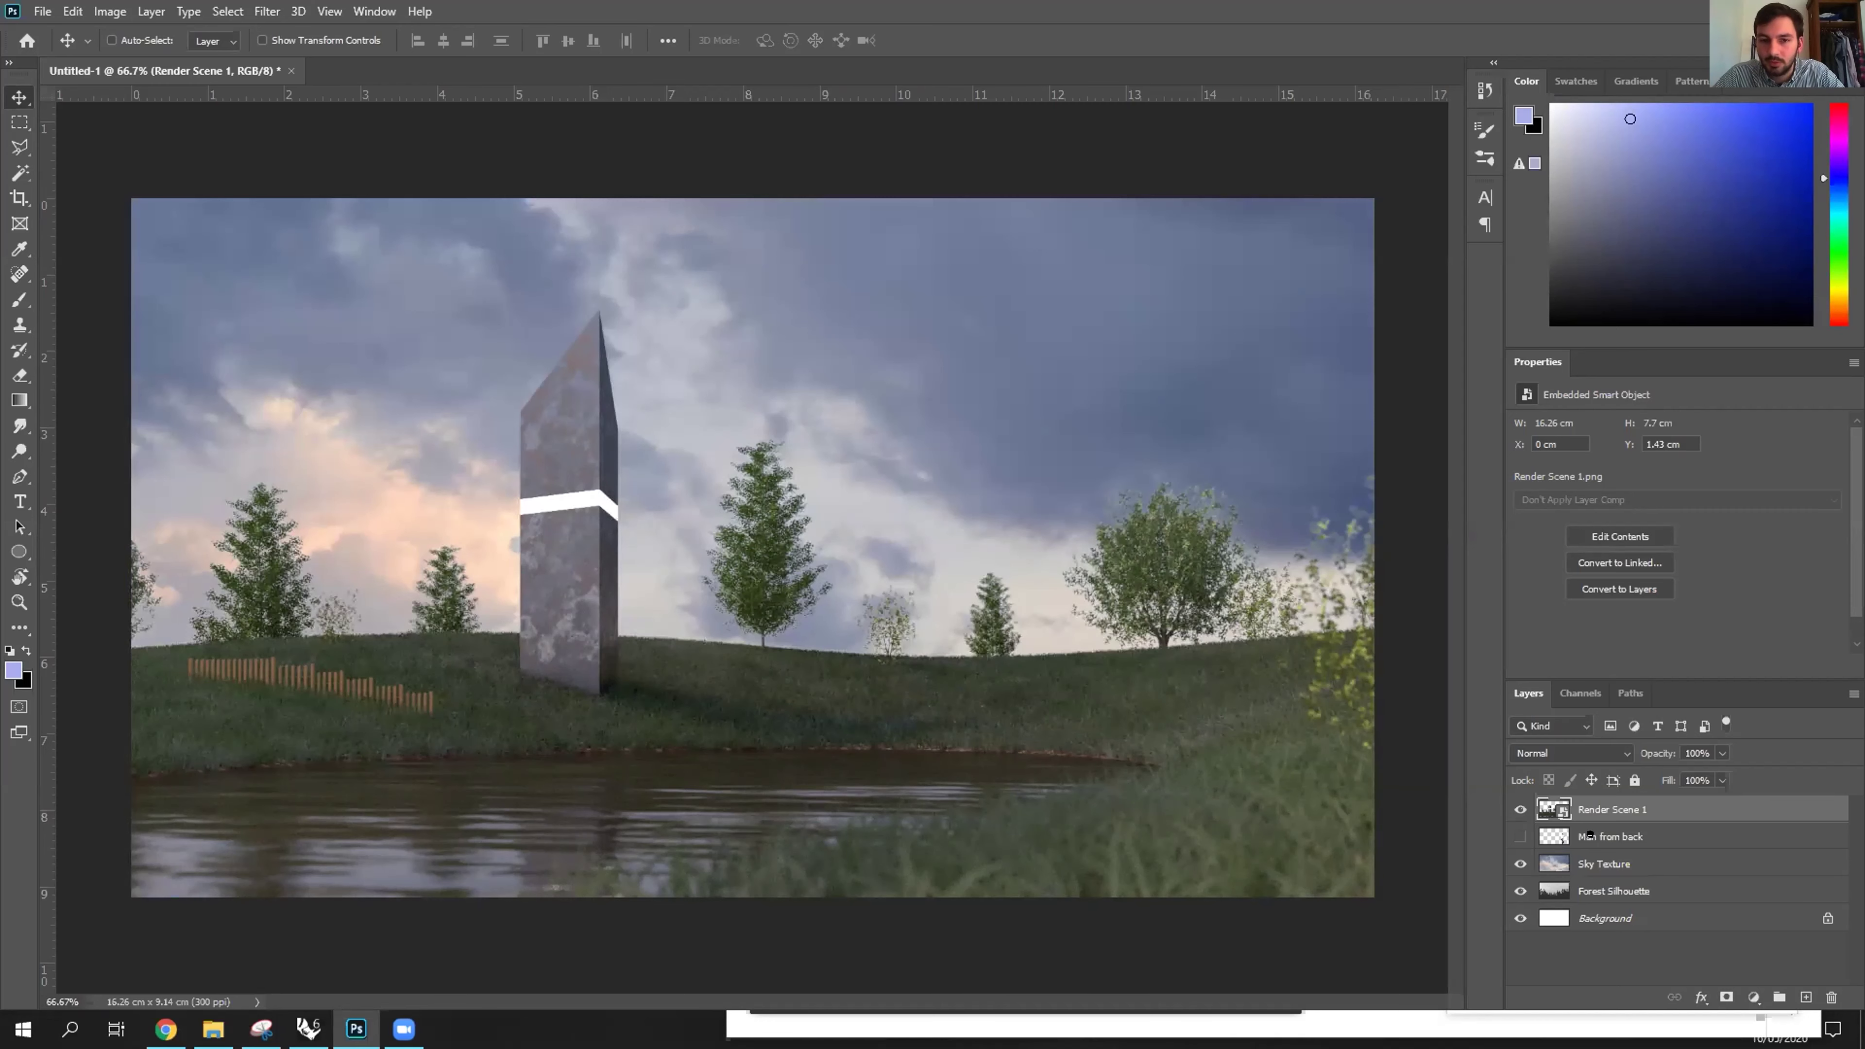
drag(1588, 836, 1590, 850)
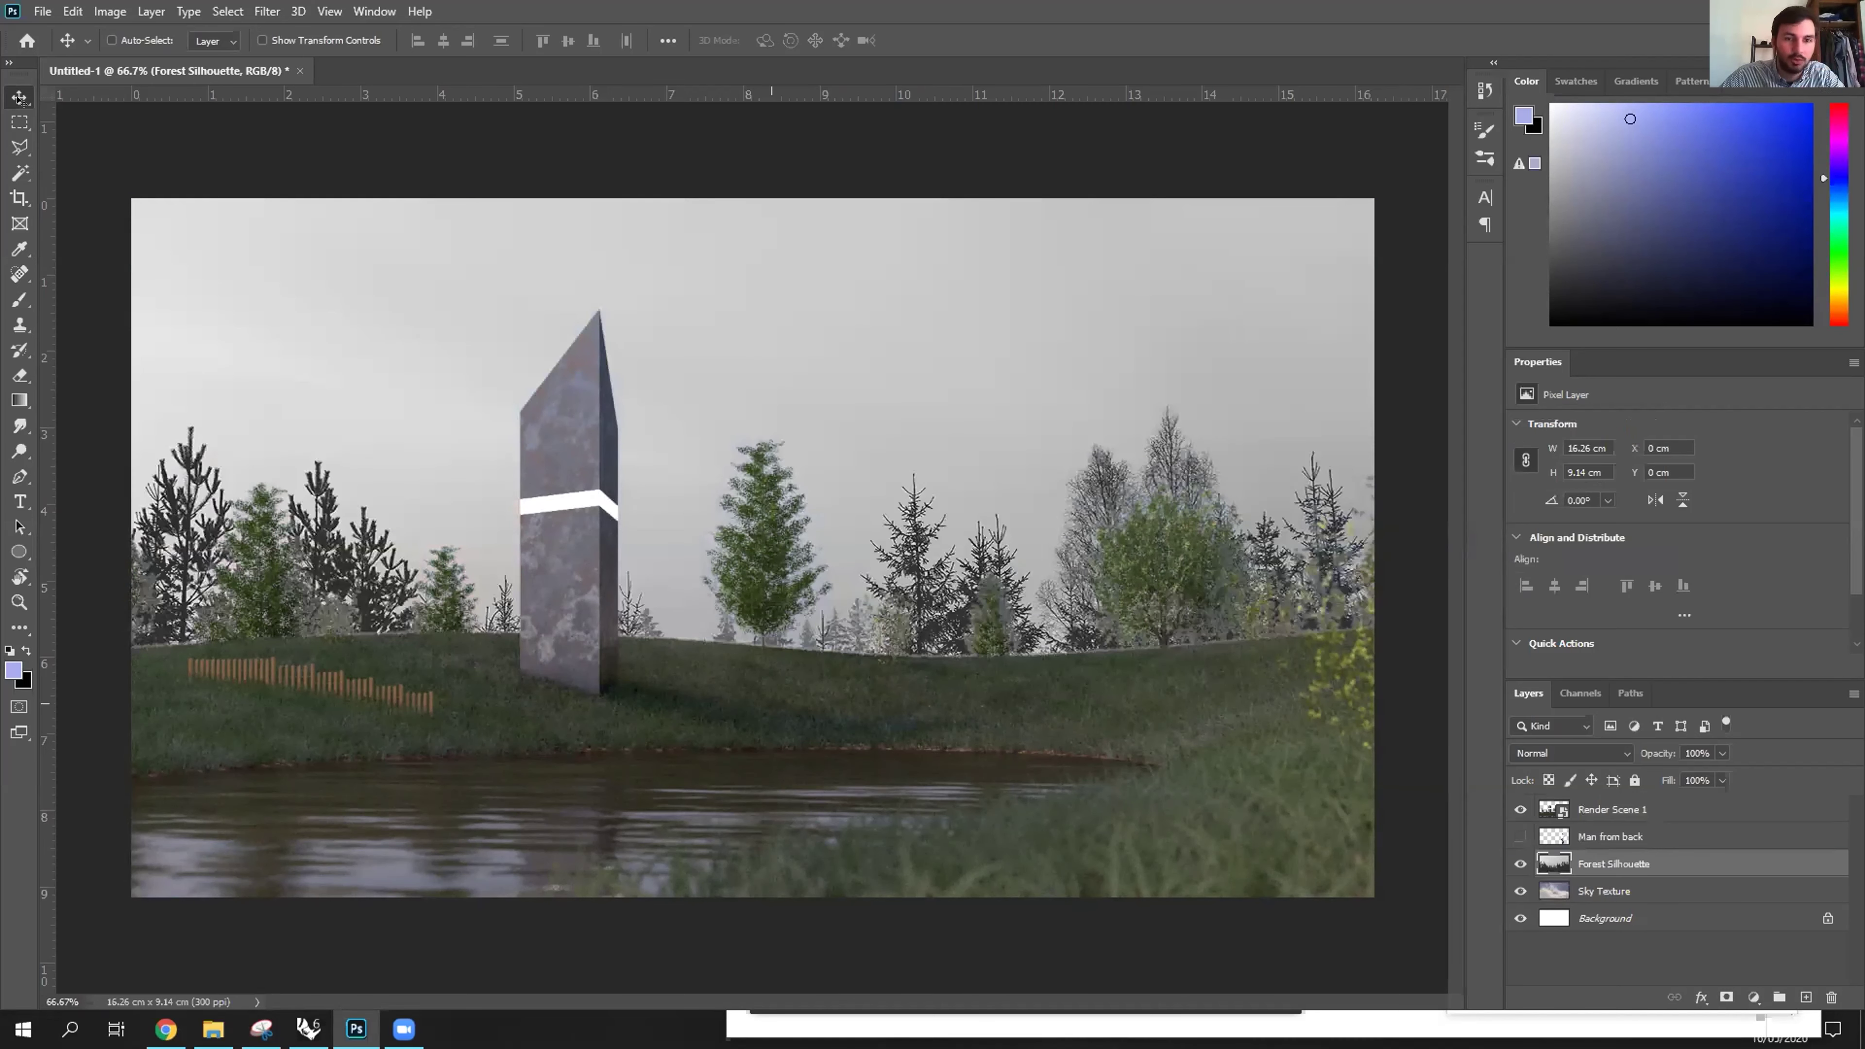
Raise the Forest Silhouette layer to a Y position of about -0.44 cm, so its trees stand behind the hill.
drag(846, 383, 848, 334)
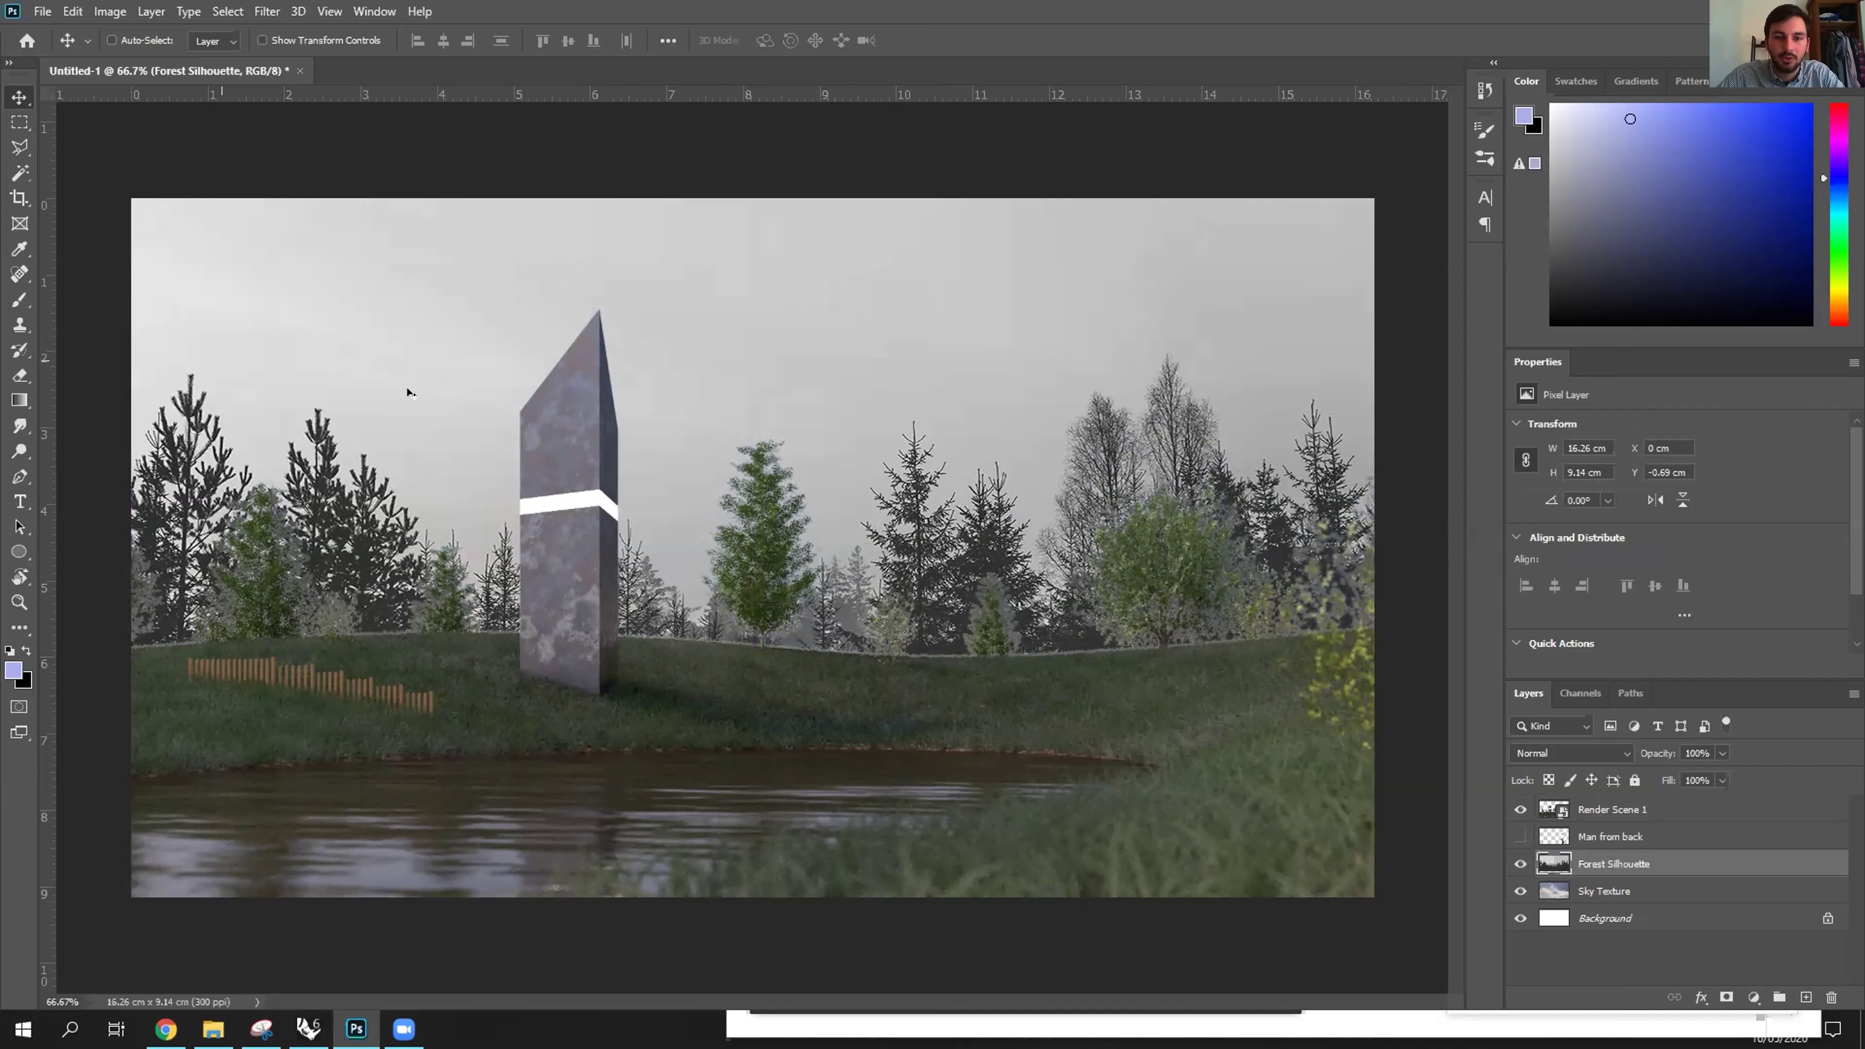
drag(407, 359, 407, 380)
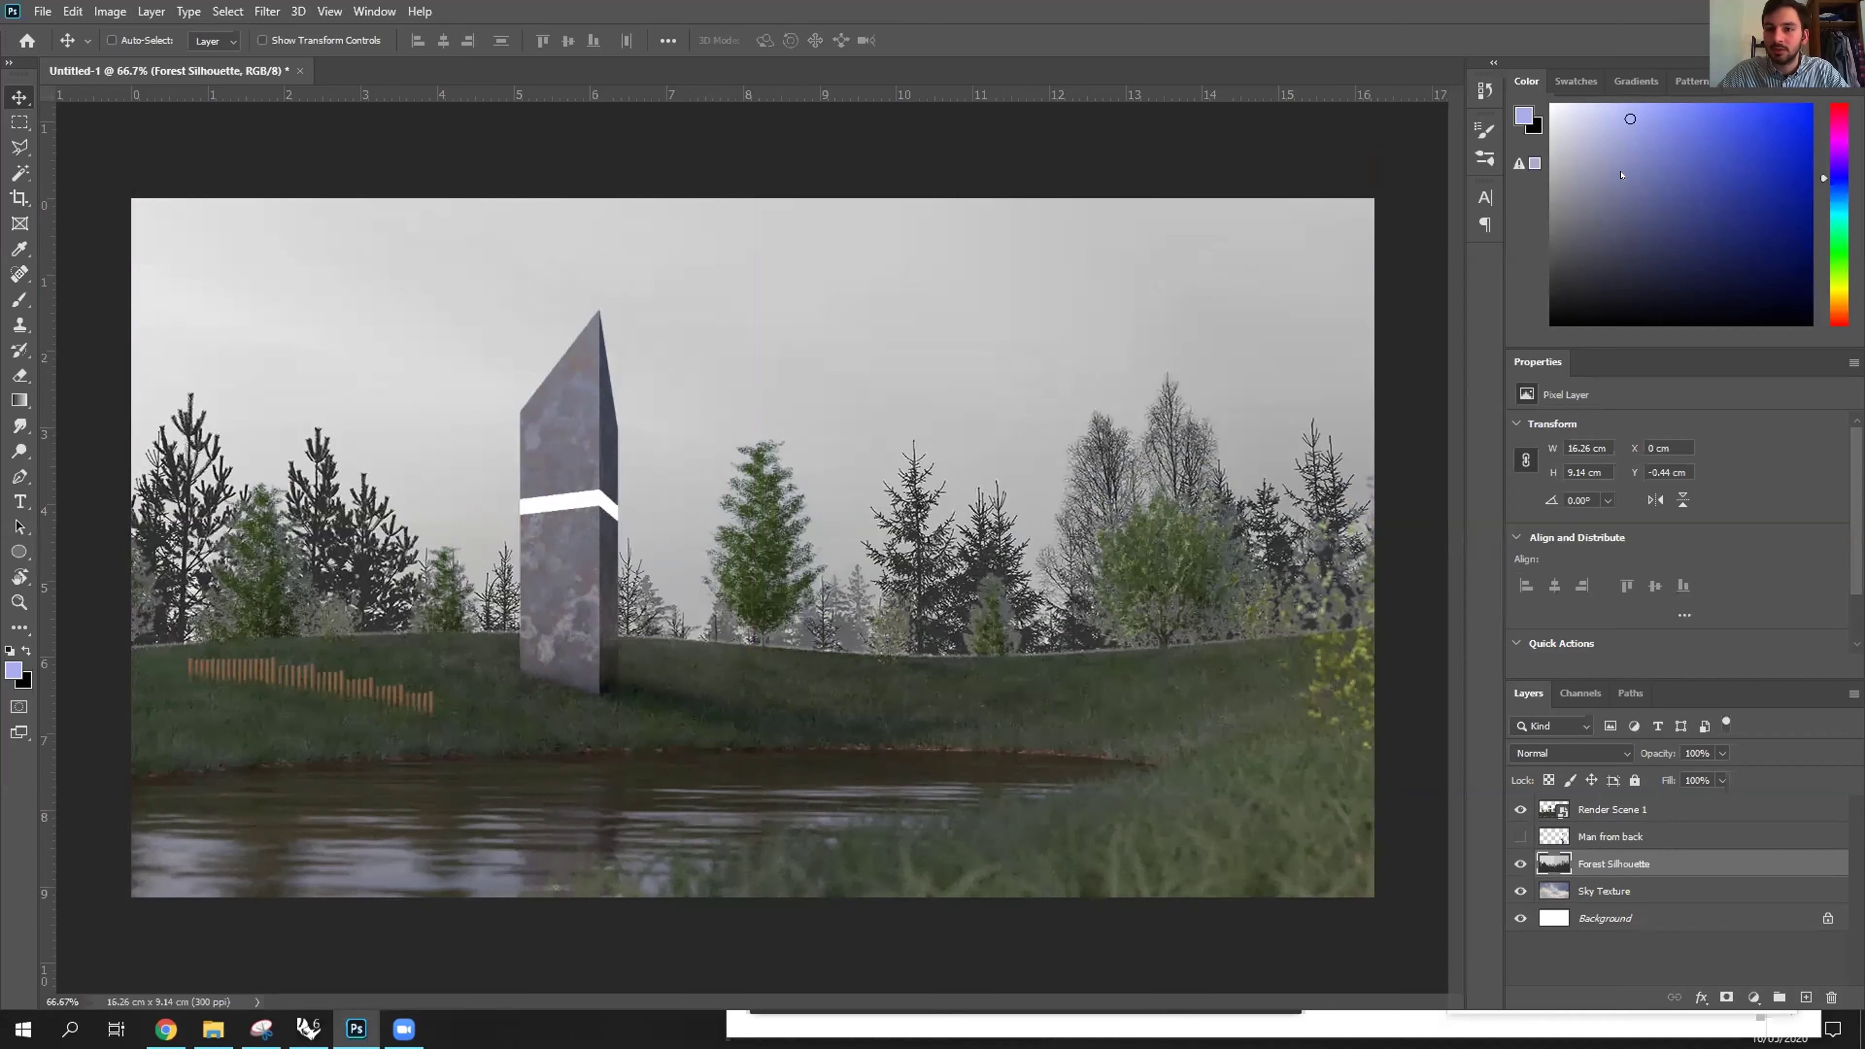
Duplicate the Forest Silhouette layer as Forest Silhouette copy and flip the copy horizontally.
right_click(1600, 864)
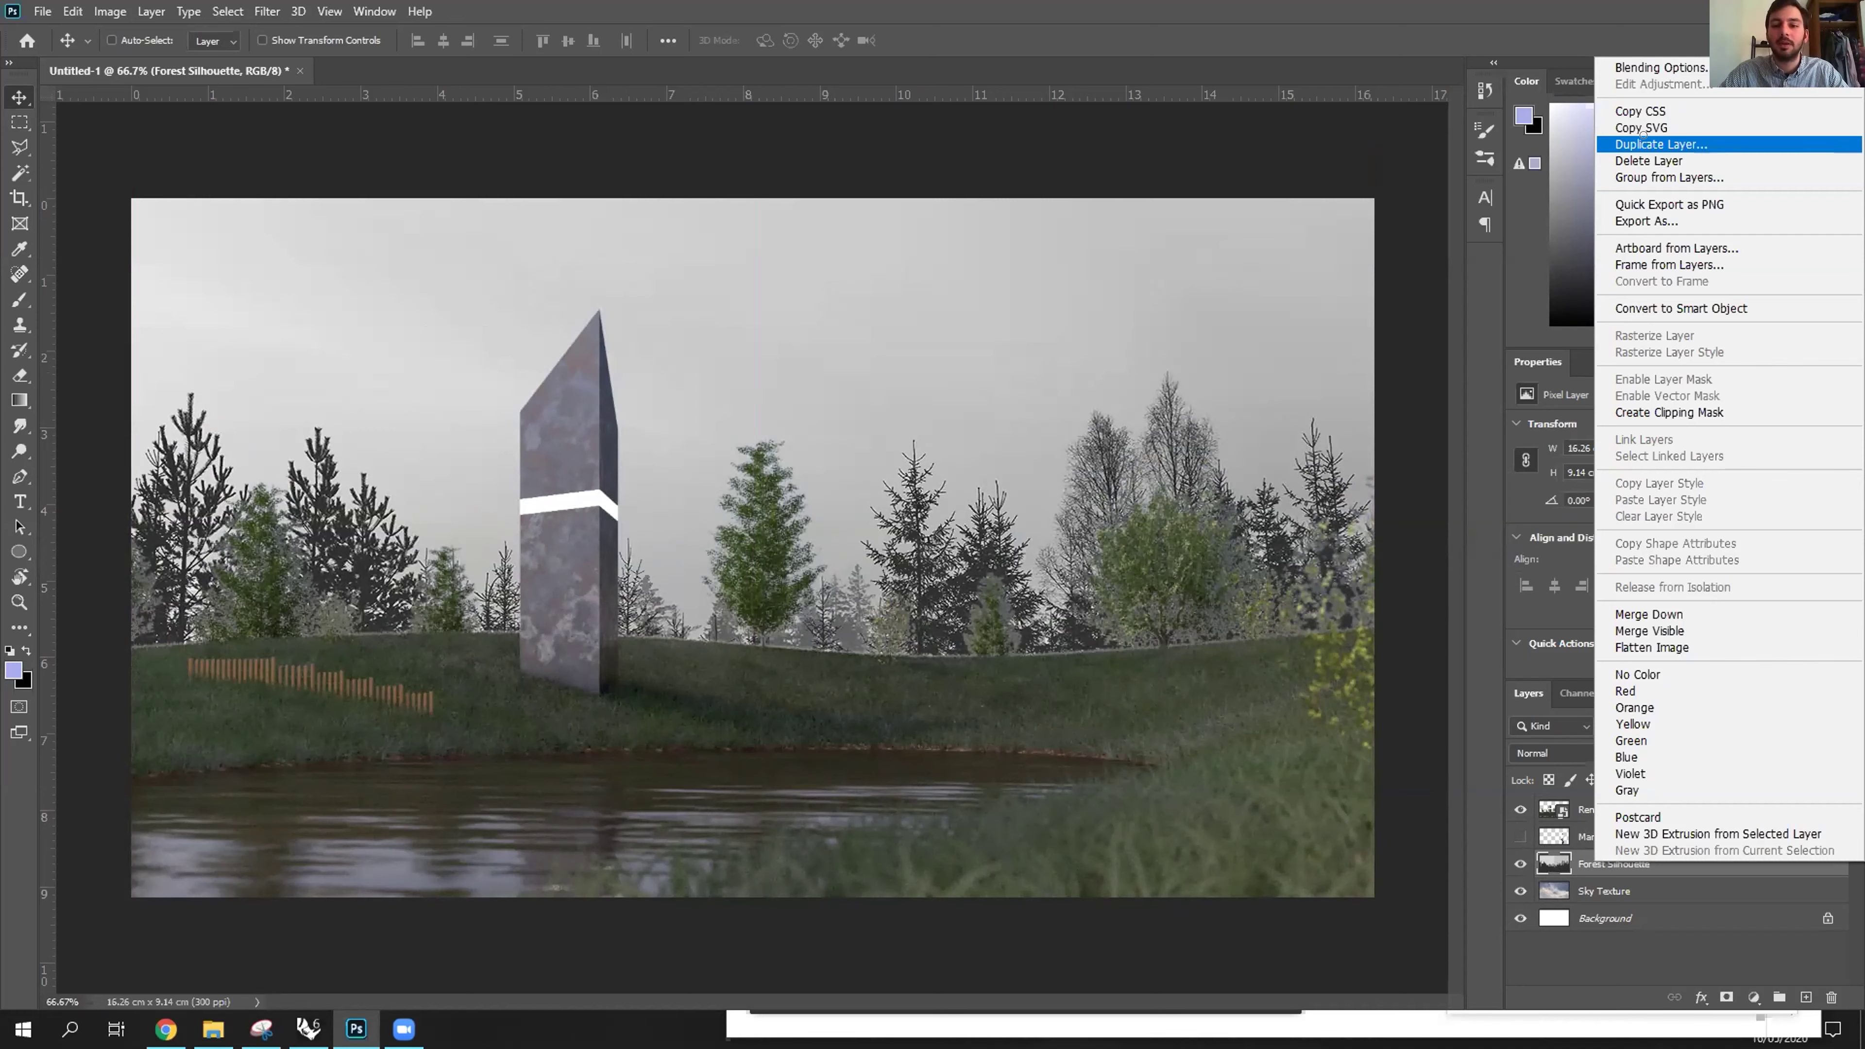
click(1653, 144)
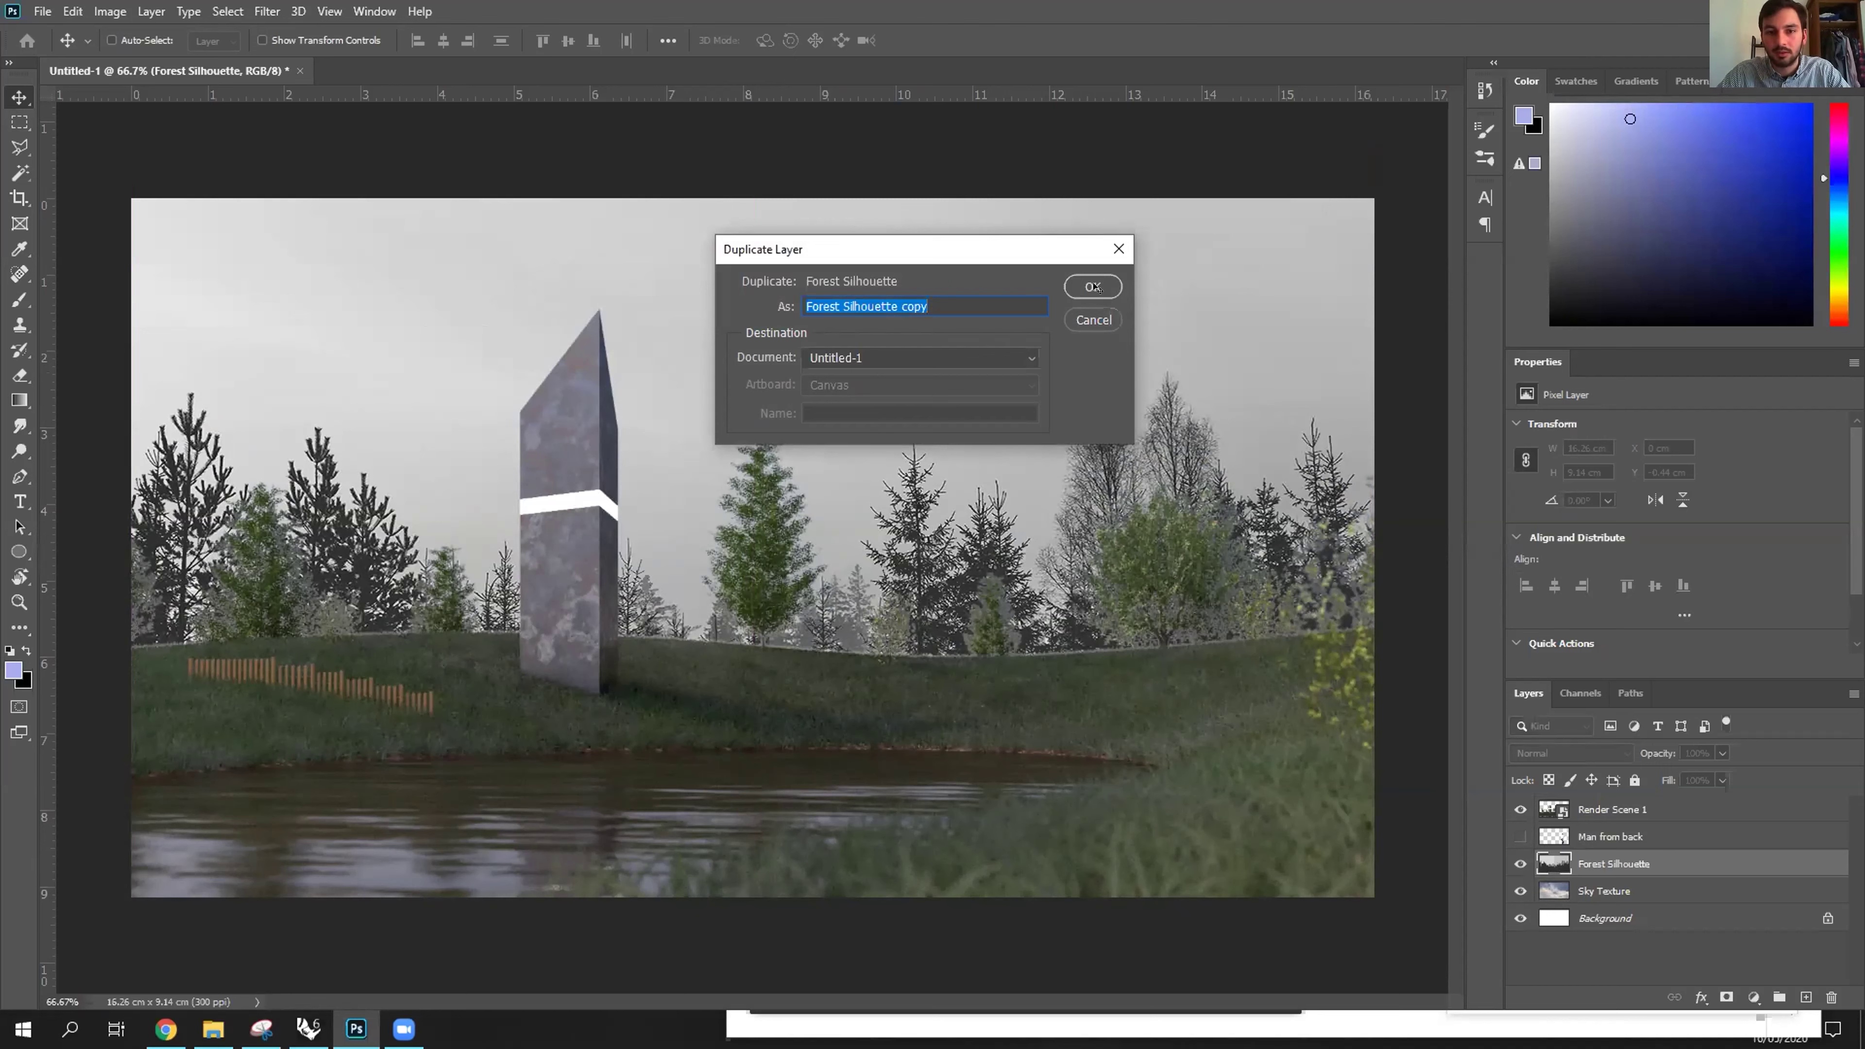
click(1093, 287)
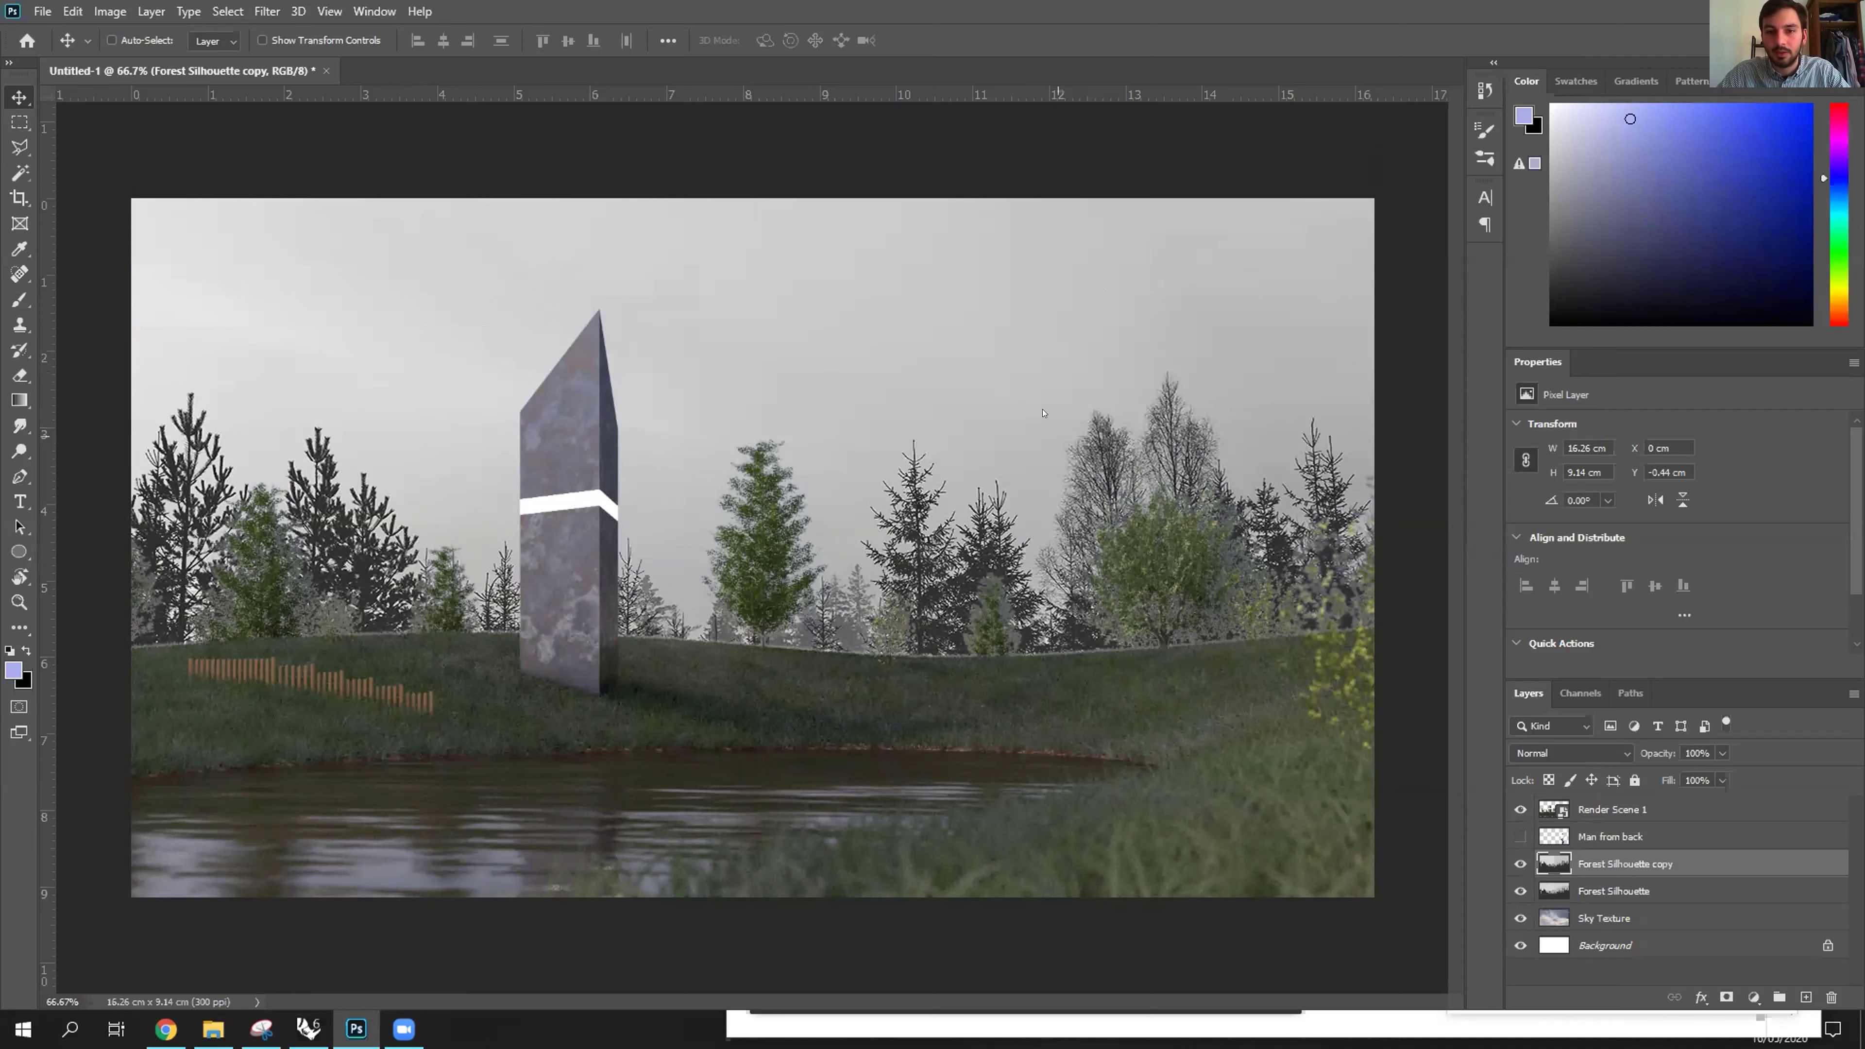
key(ctrl+t)
right_click(1027, 709)
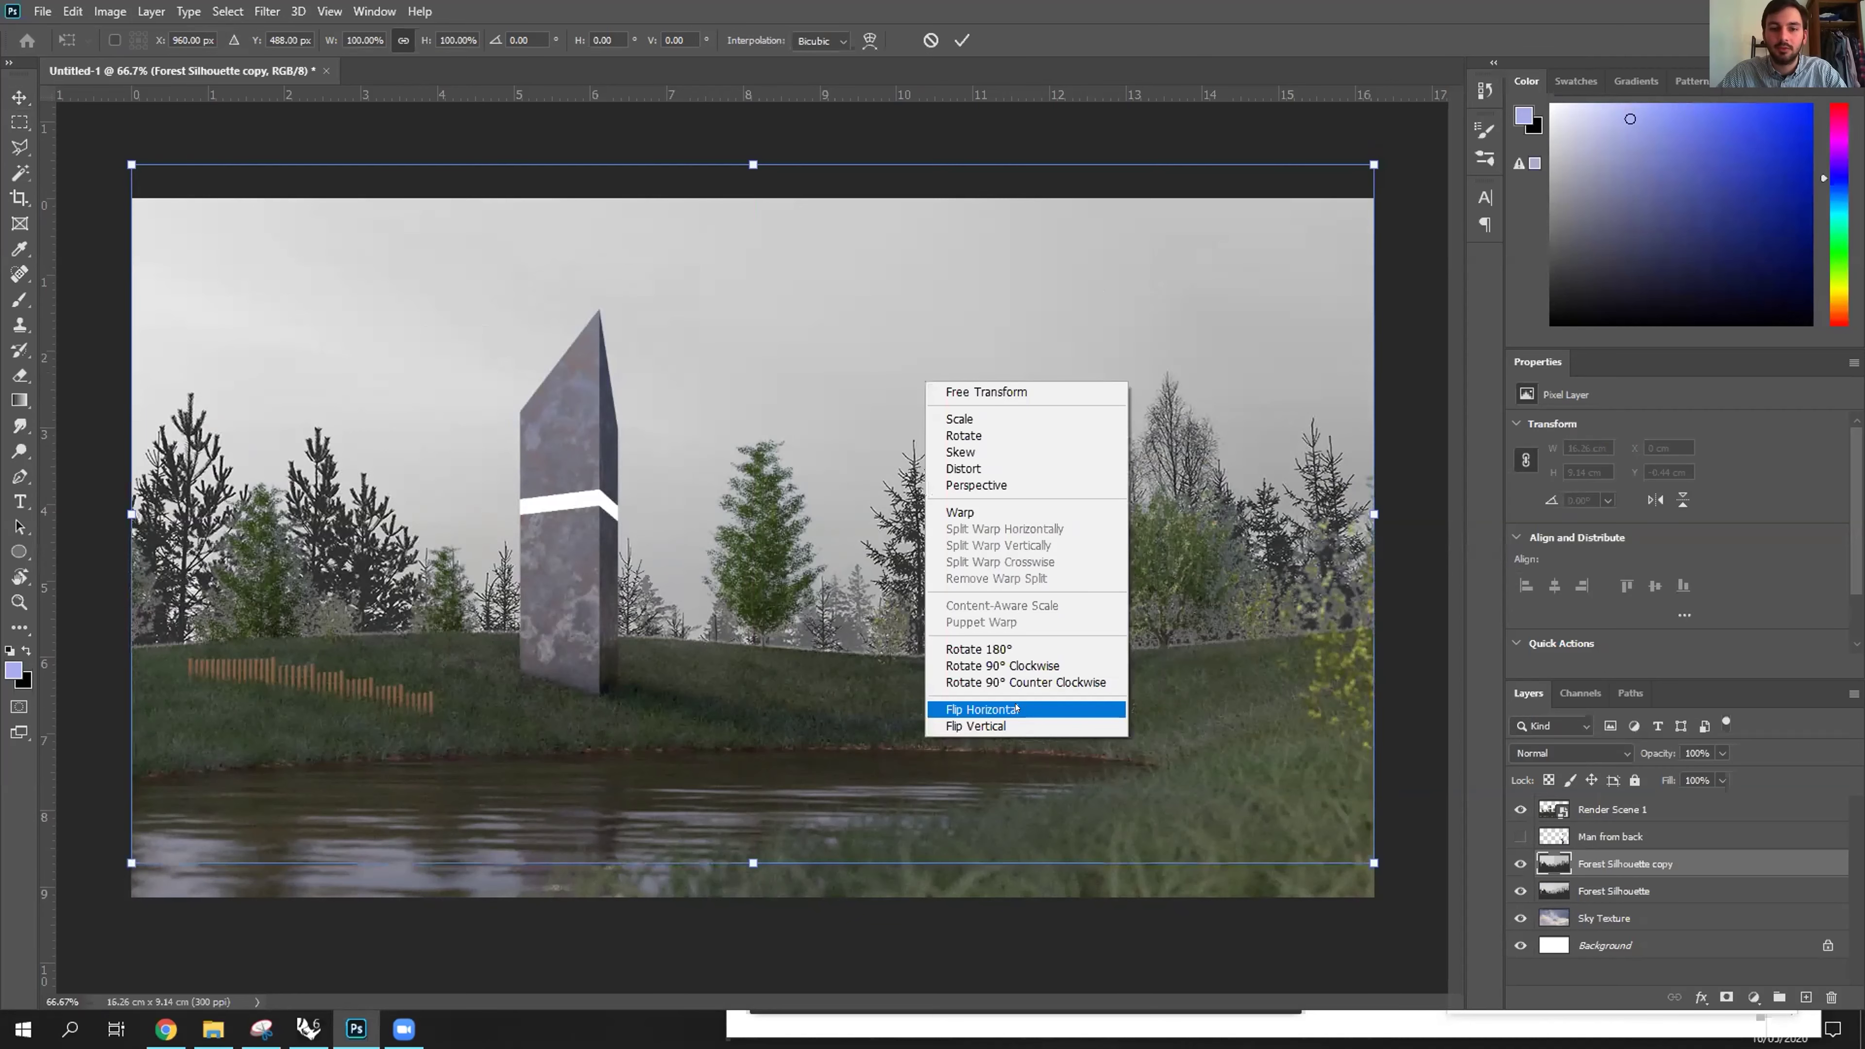
click(1016, 708)
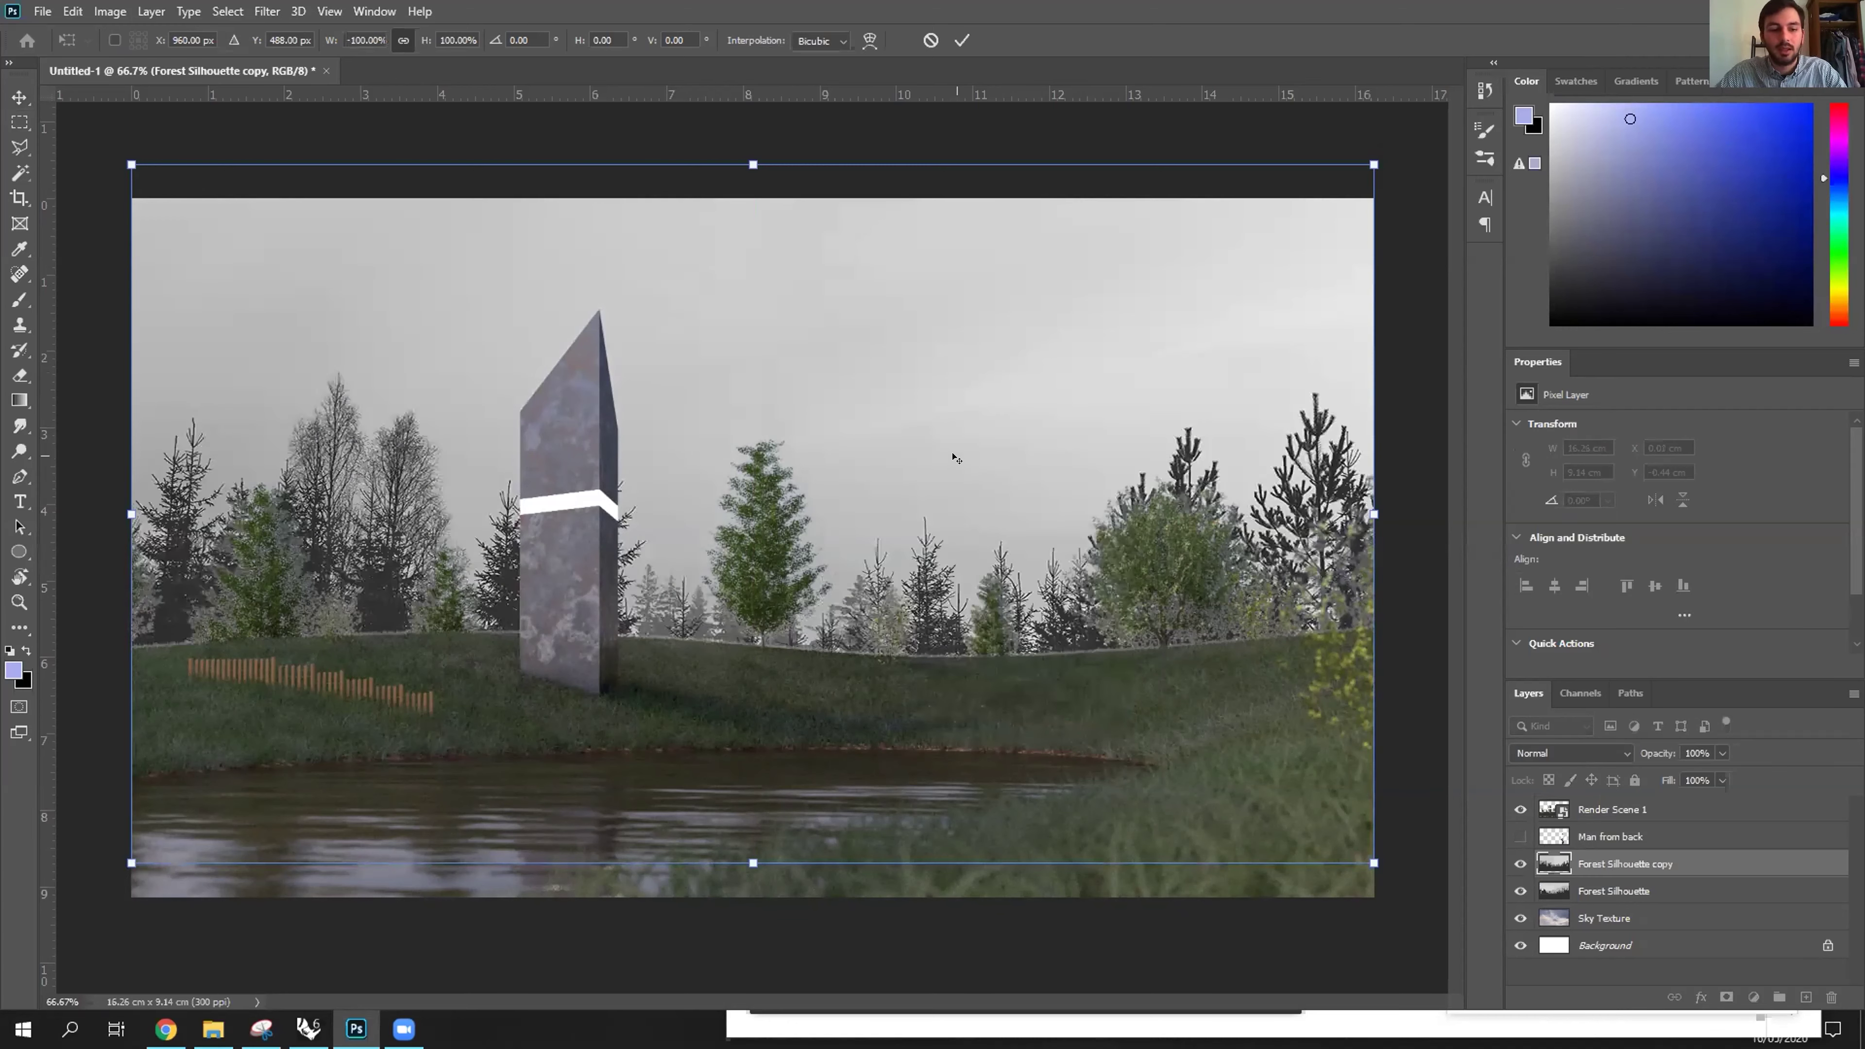
key(Return)
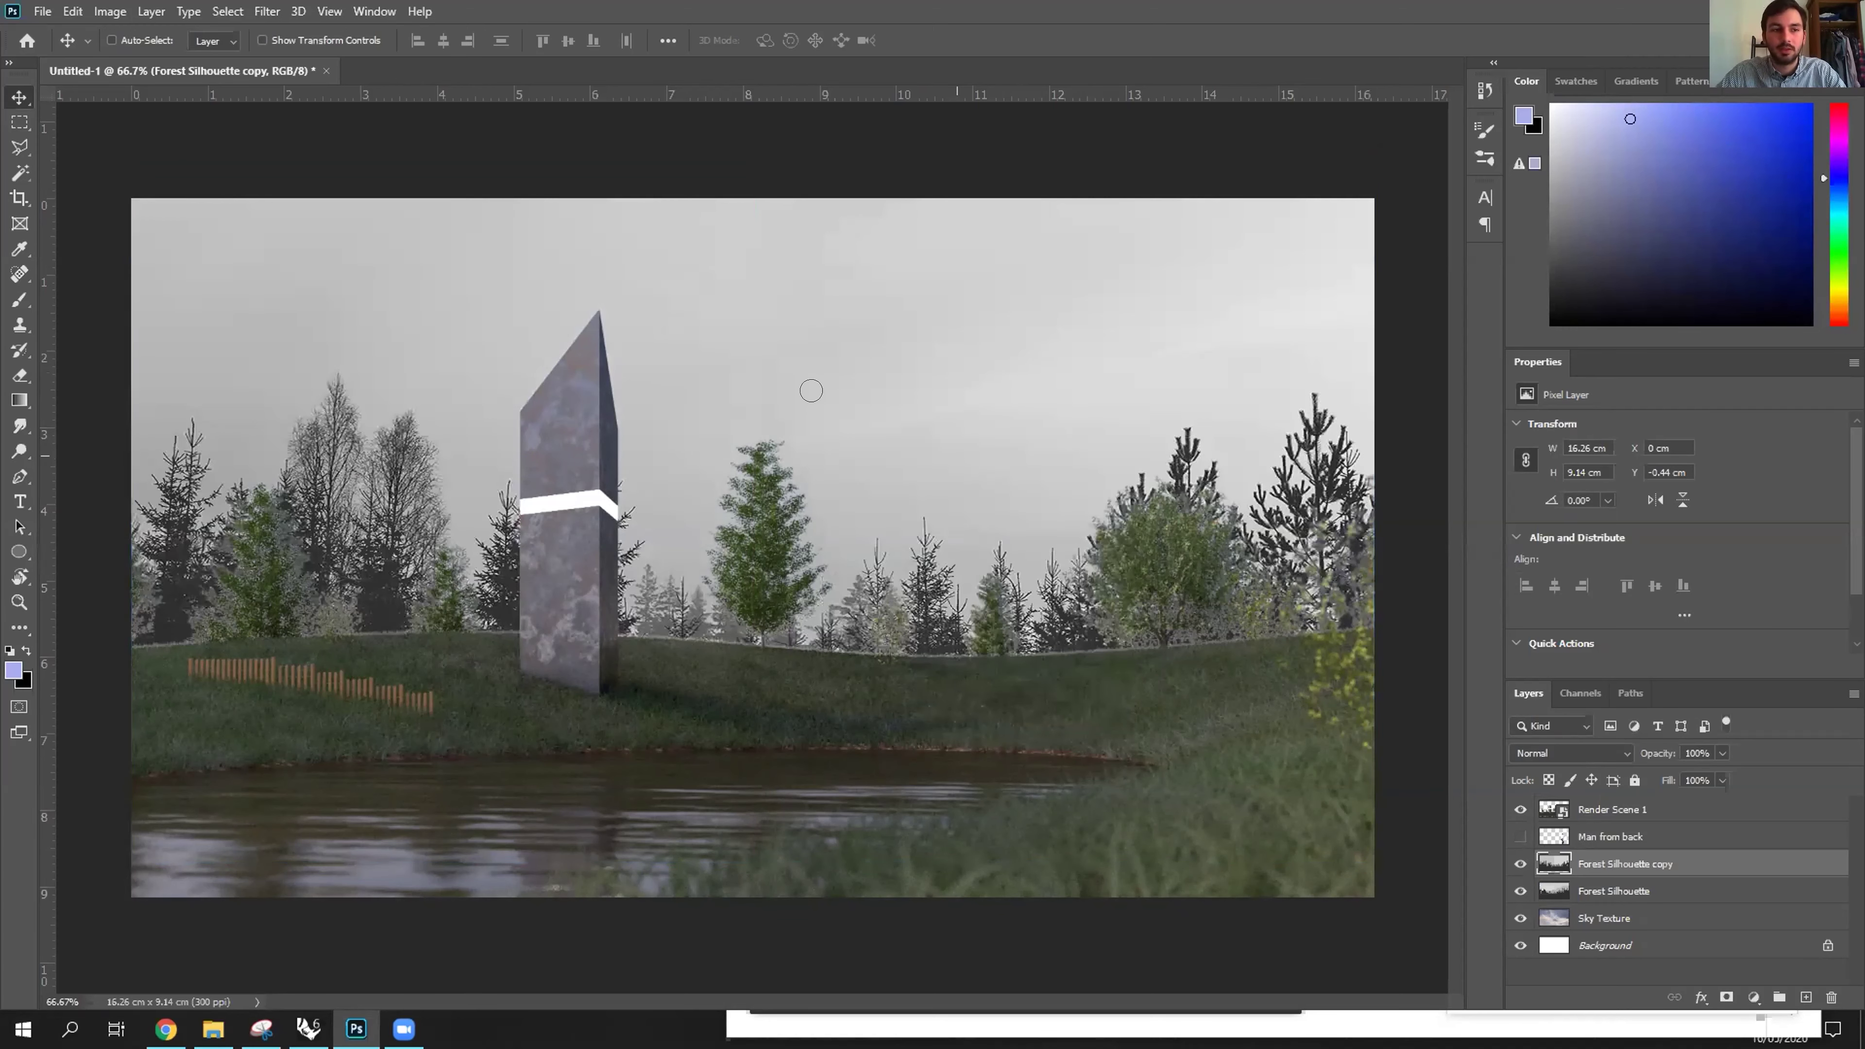
Enlarge the soft eraser and erase the flipped Forest Silhouette copy over the right-hand trees, mid-hill trees and around the tower.
key(e)
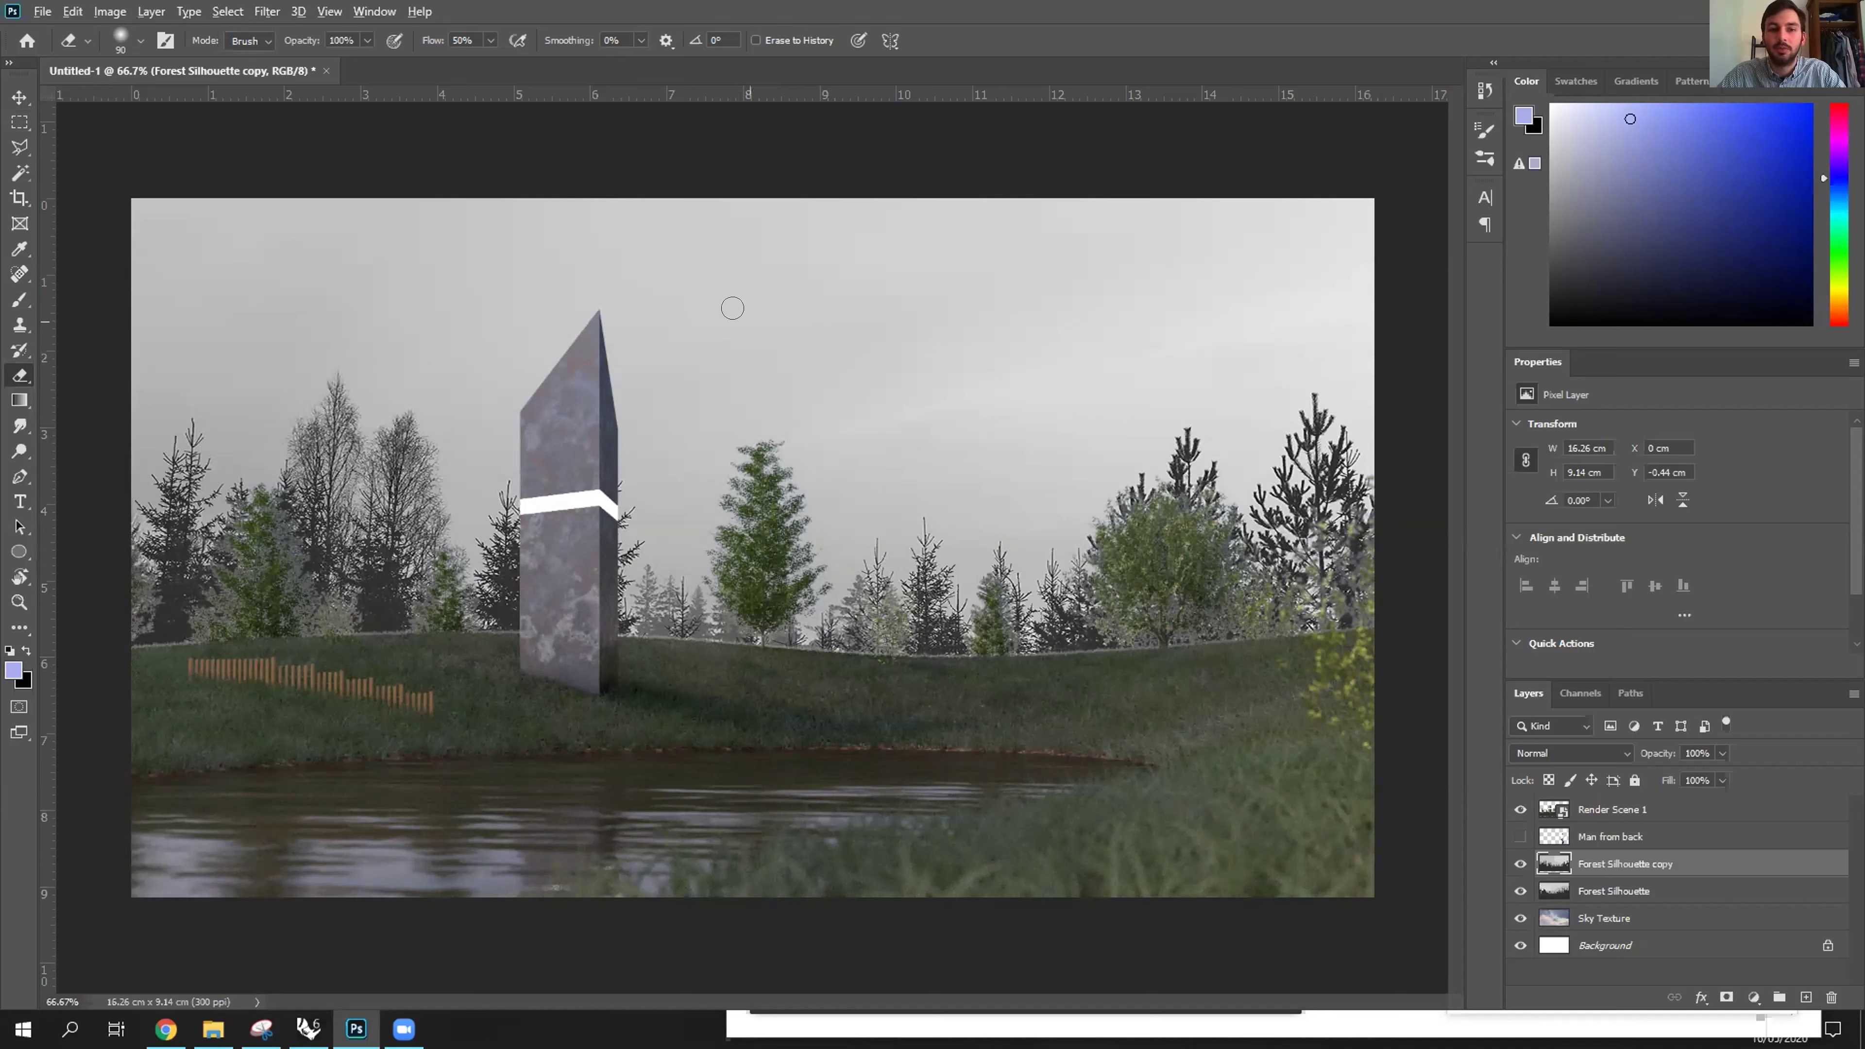
alt+right_drag(749, 320, 752, 322)
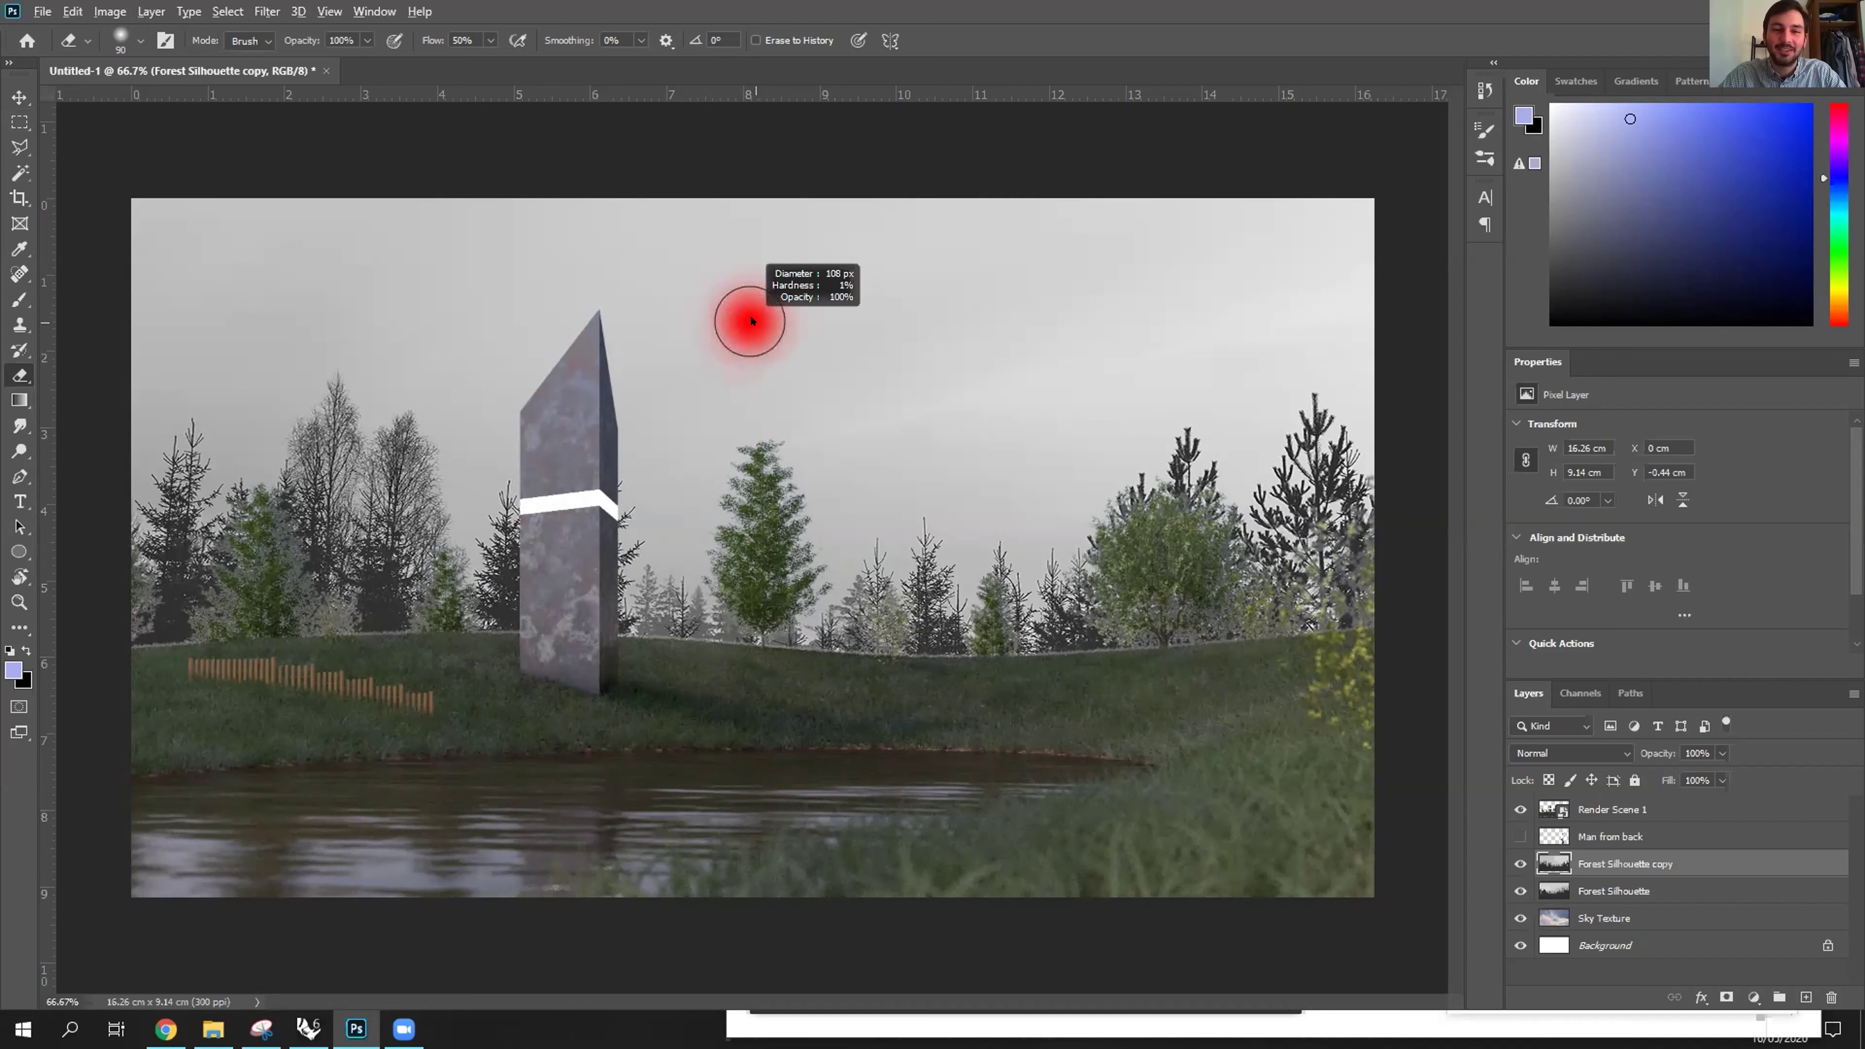
mouse_move(720, 331)
alt+right_down()
mouse_move(764, 335)
mouse_move(702, 283)
mouse_move(699, 139)
alt+right_up()
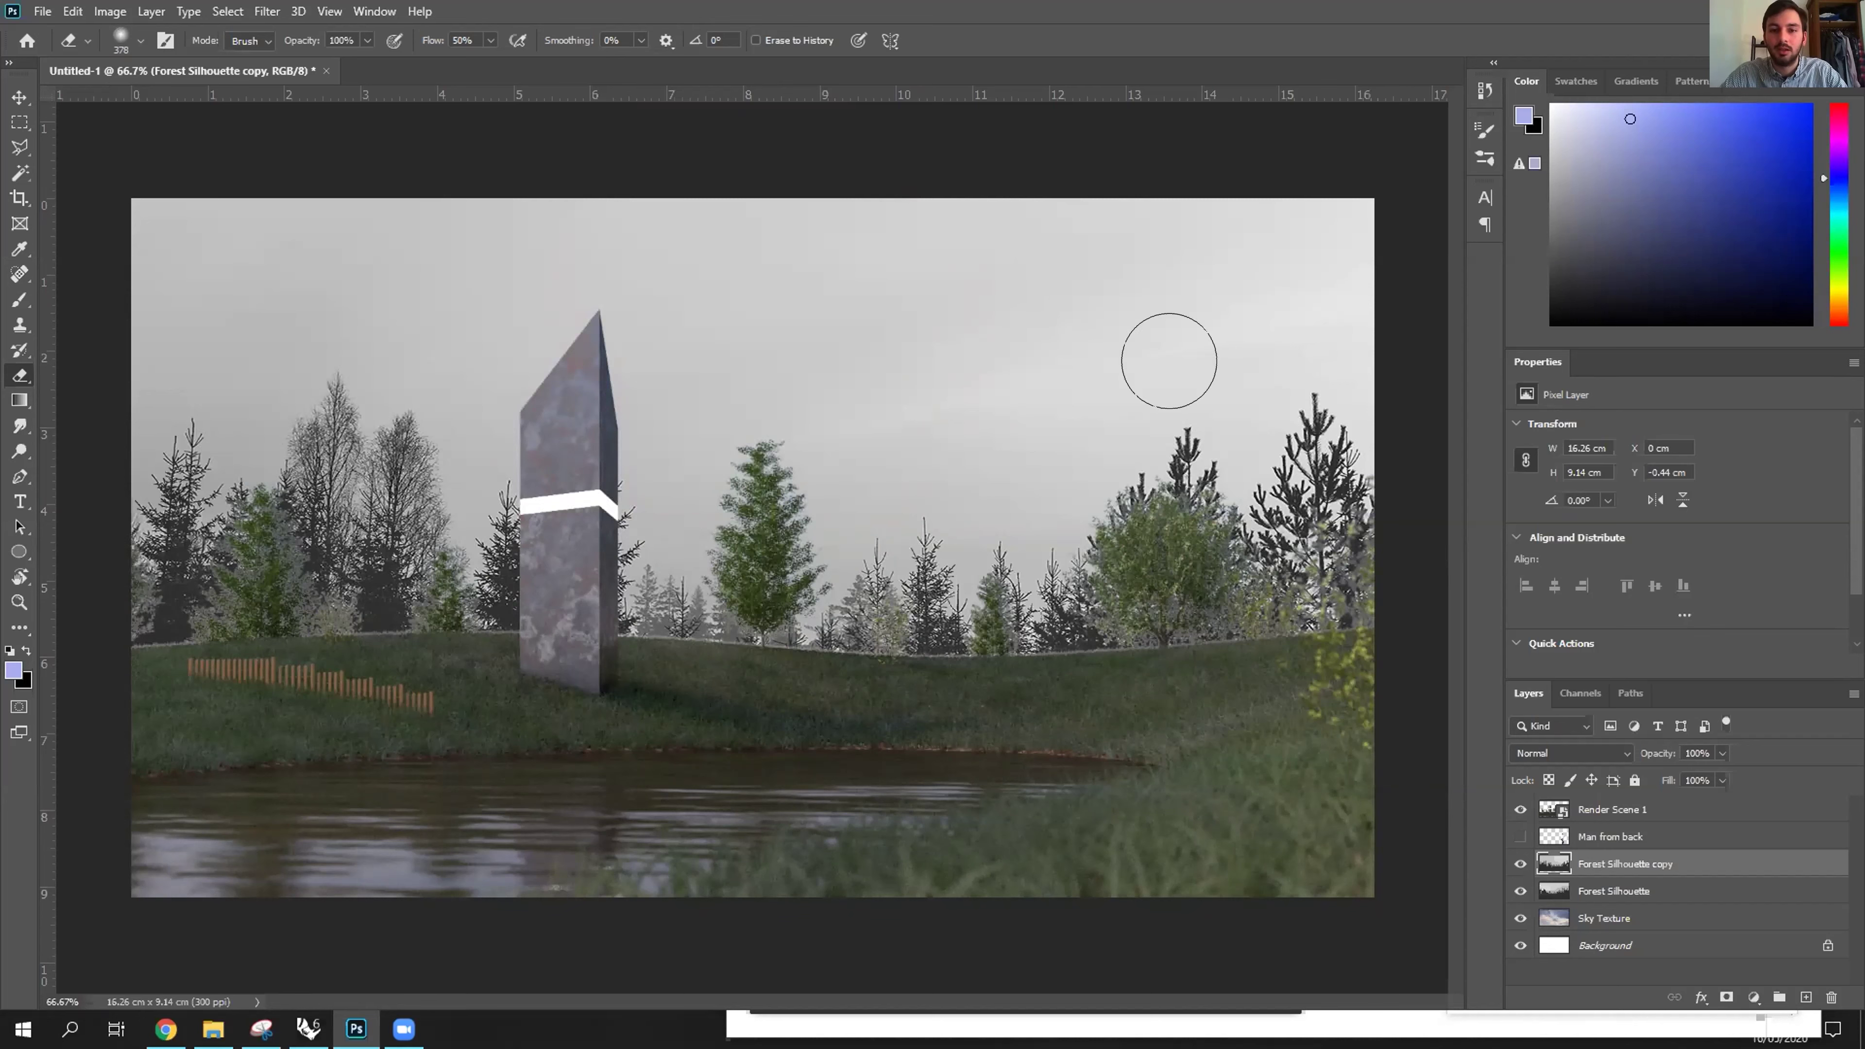
mouse_move(1142, 378)
mouse_down()
mouse_move(1234, 424)
mouse_move(1092, 486)
mouse_up()
mouse_move(781, 474)
mouse_down()
mouse_move(926, 616)
mouse_move(952, 592)
mouse_move(955, 657)
mouse_move(954, 575)
mouse_up()
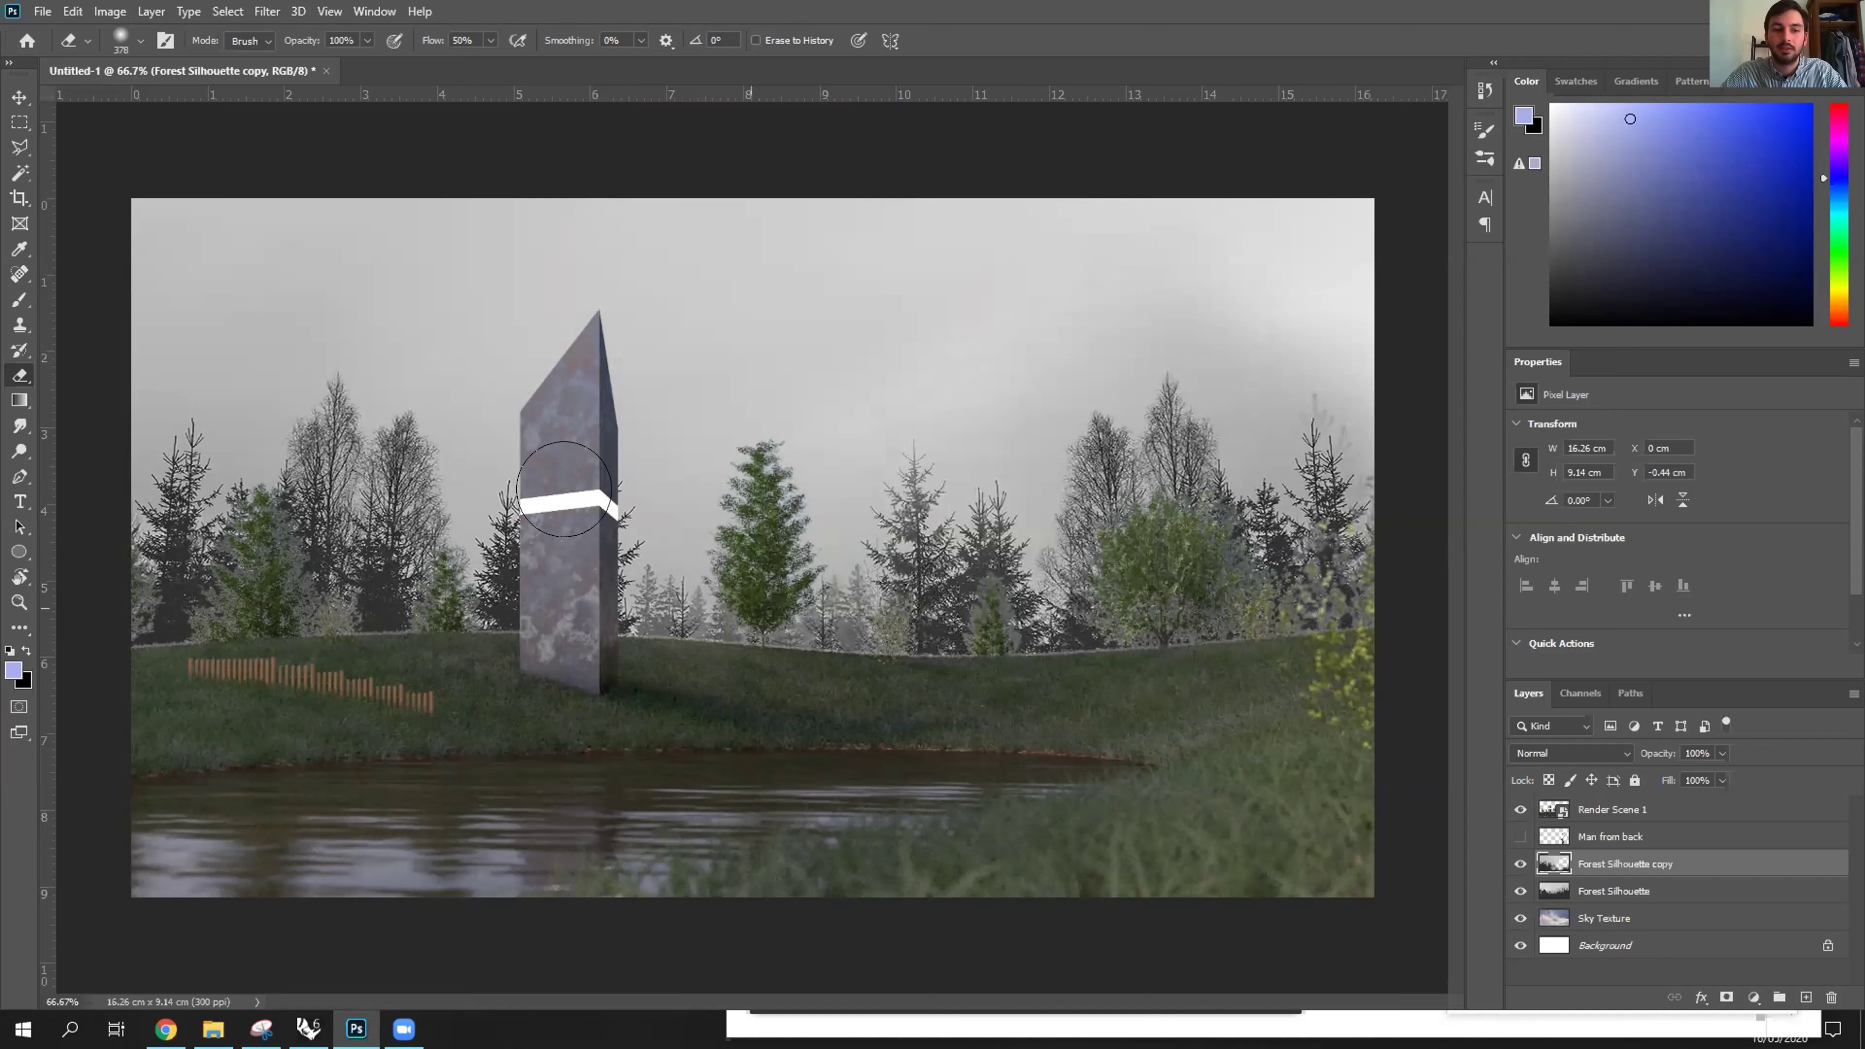
drag(665, 585, 676, 595)
drag(438, 419, 493, 585)
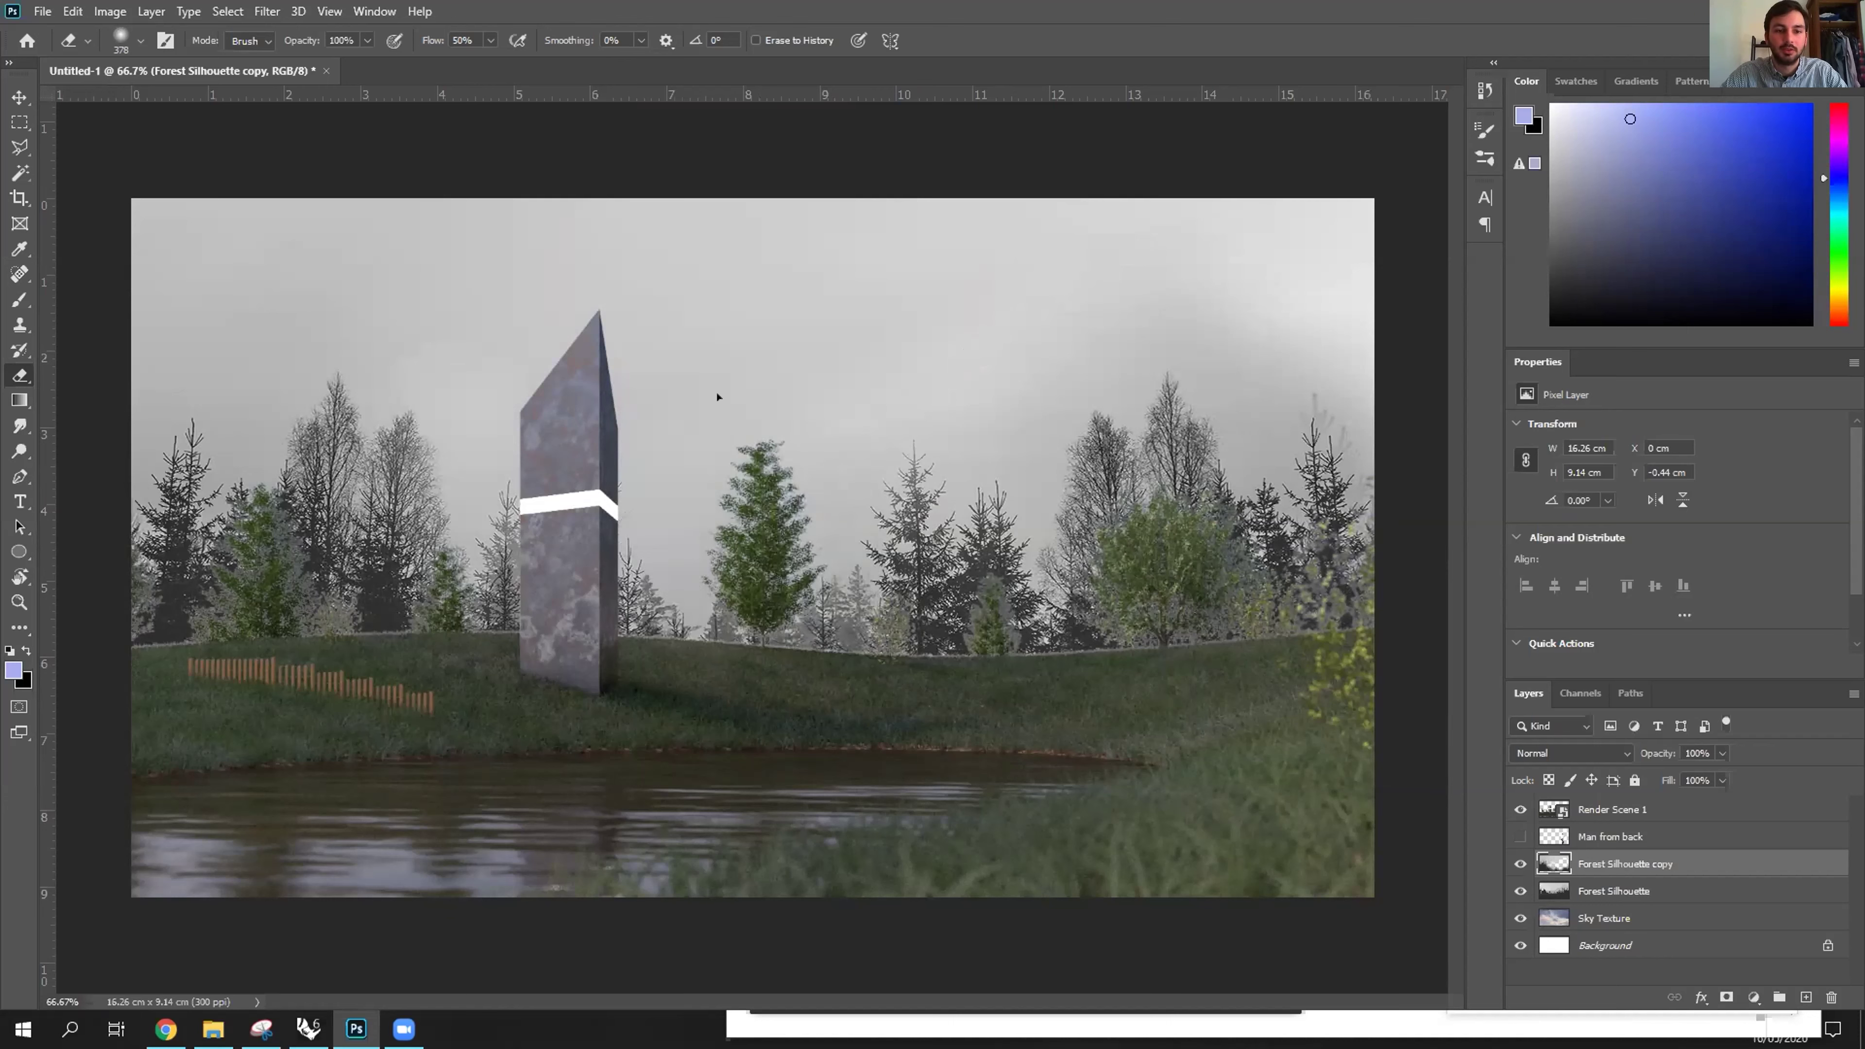
Lower the Forest Silhouette copy layer to a Y position of about 0.32 cm.
key(v)
drag(686, 396, 677, 461)
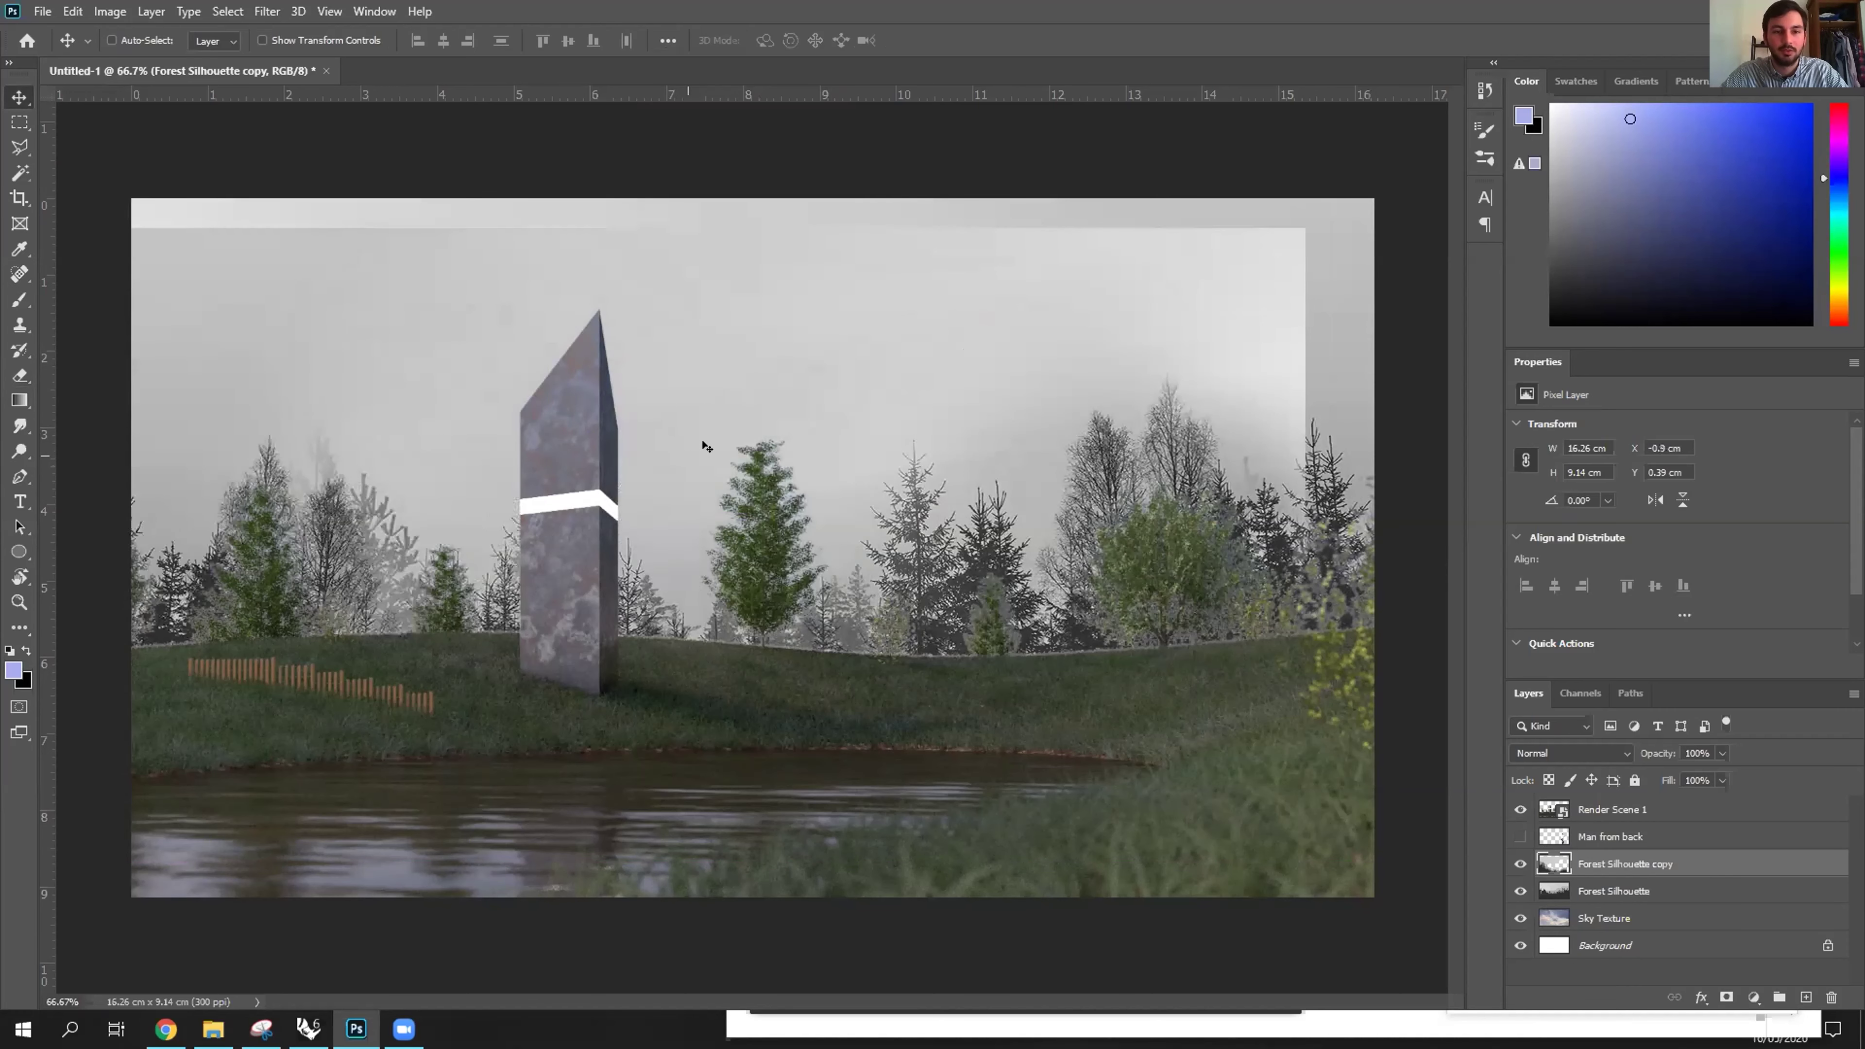
key(ctrl+z)
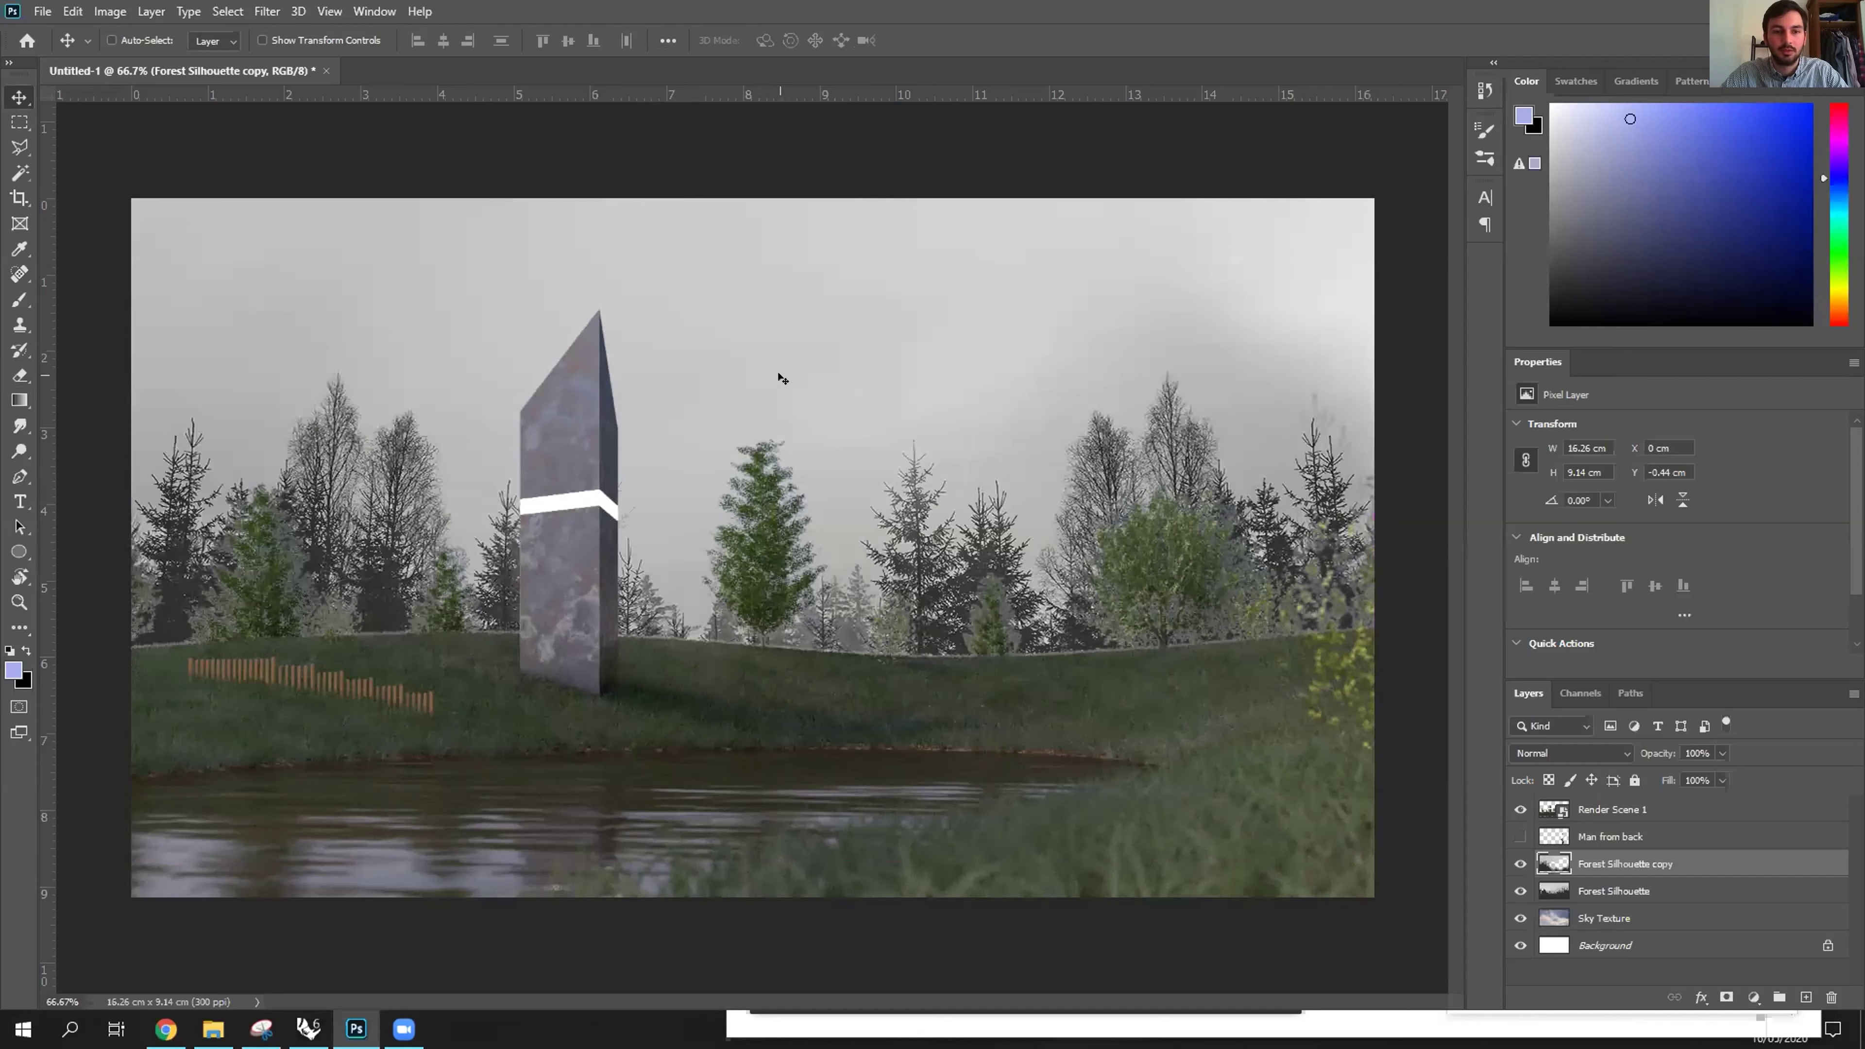
mouse_move(751, 376)
mouse_down()
mouse_move(749, 423)
mouse_move(767, 414)
mouse_move(733, 518)
mouse_up()
Erase the Forest Silhouette copy's hard top edge and the leftover treetops in the upper-left sky so the two layers blend.
key(e)
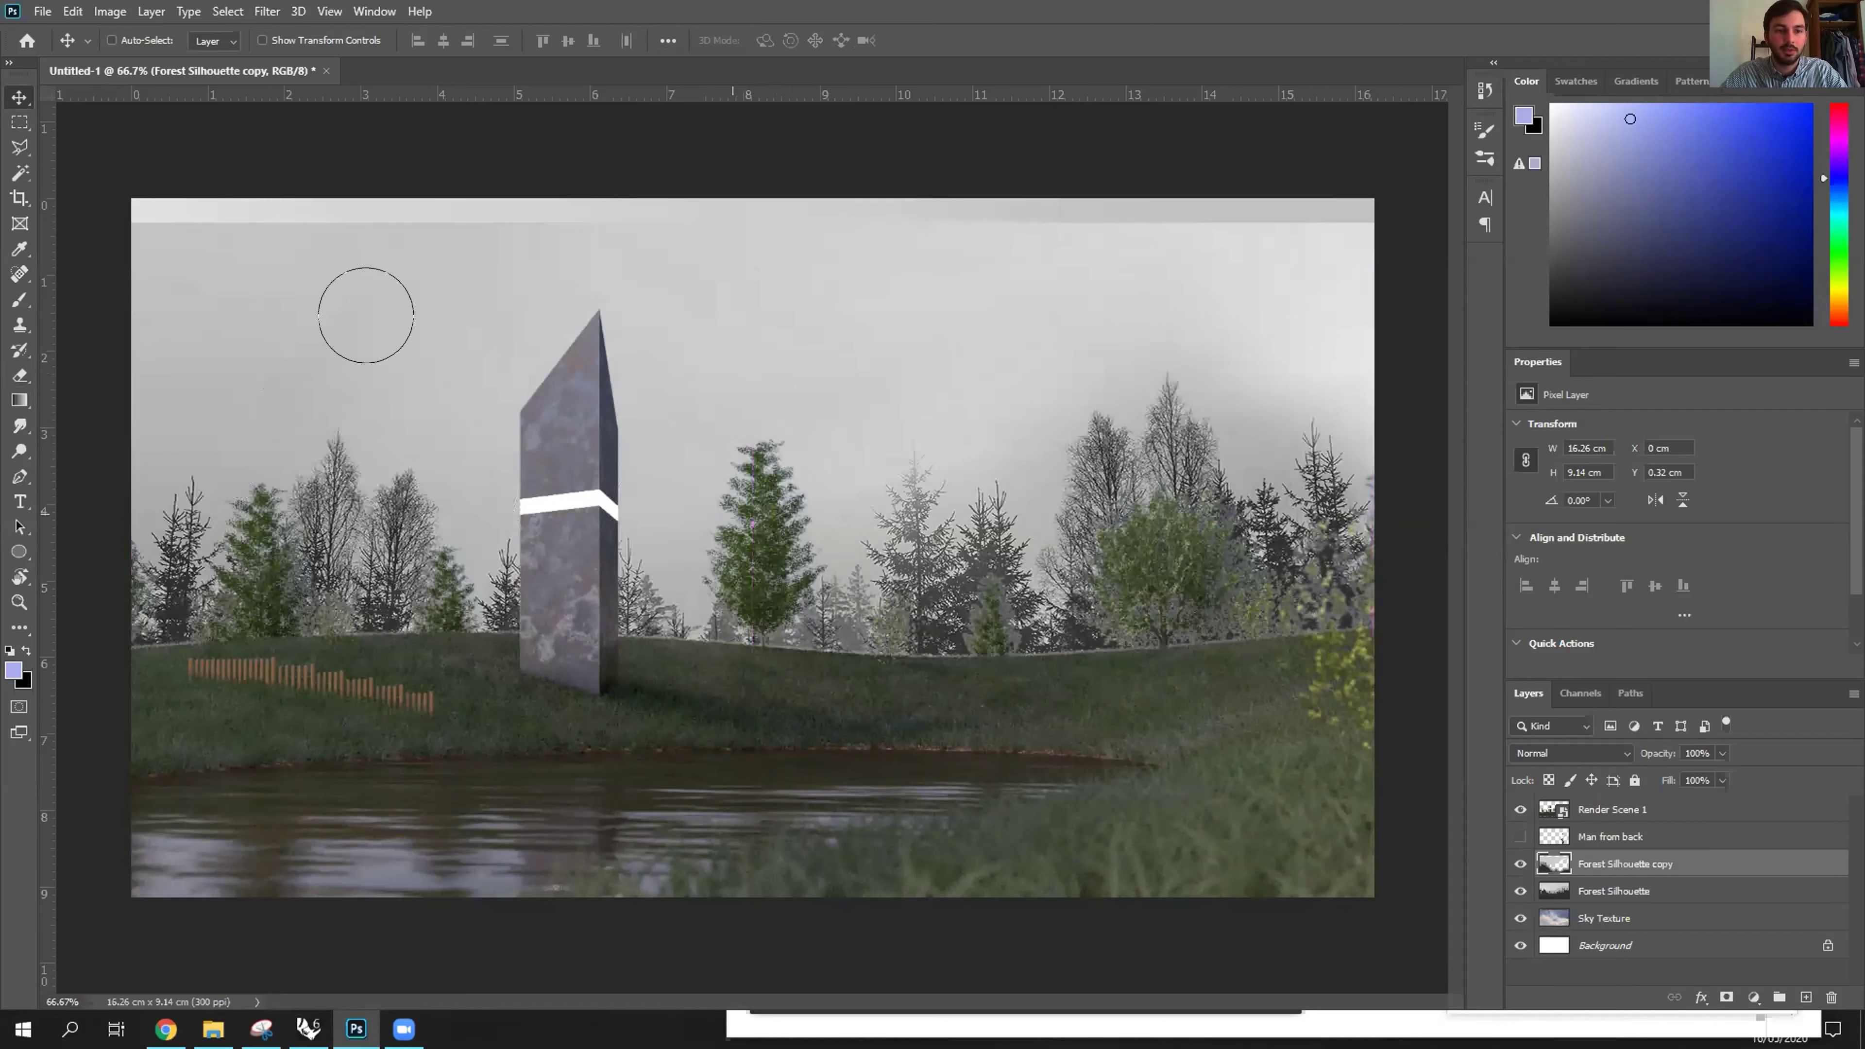
click(366, 314)
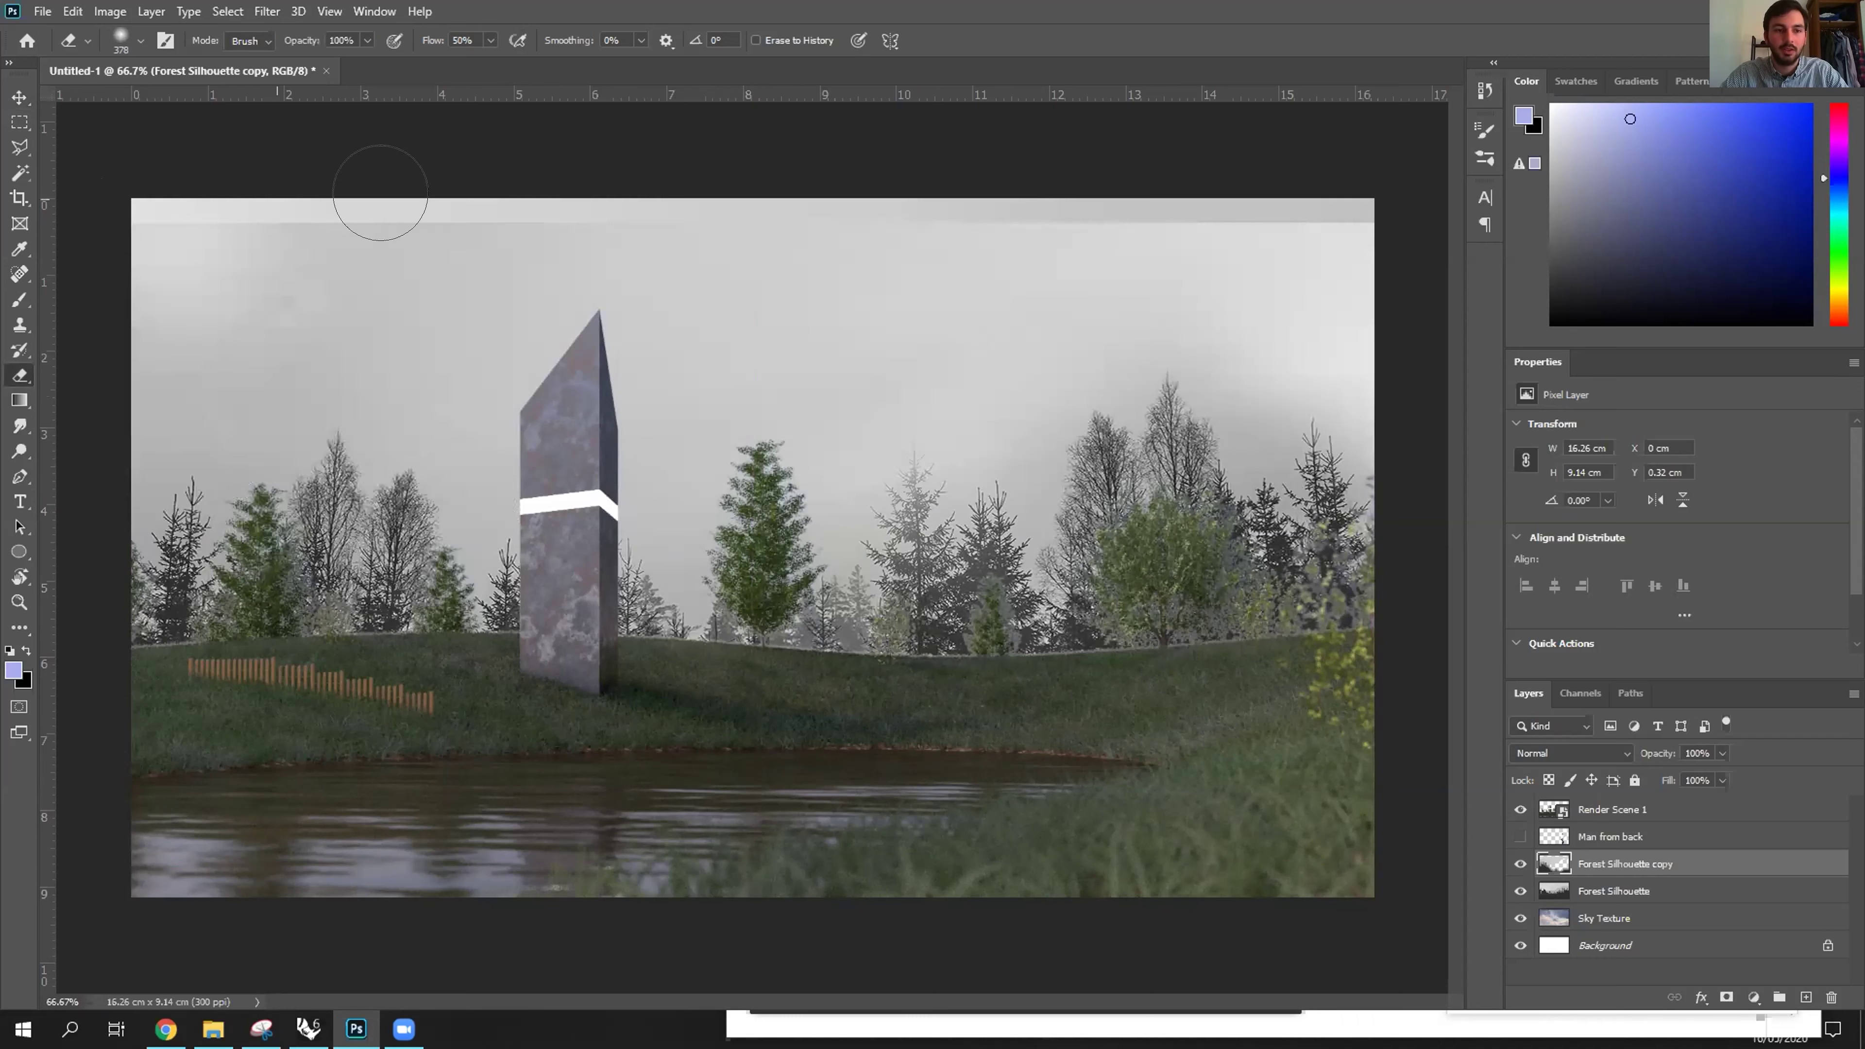
key(ctrl+z)
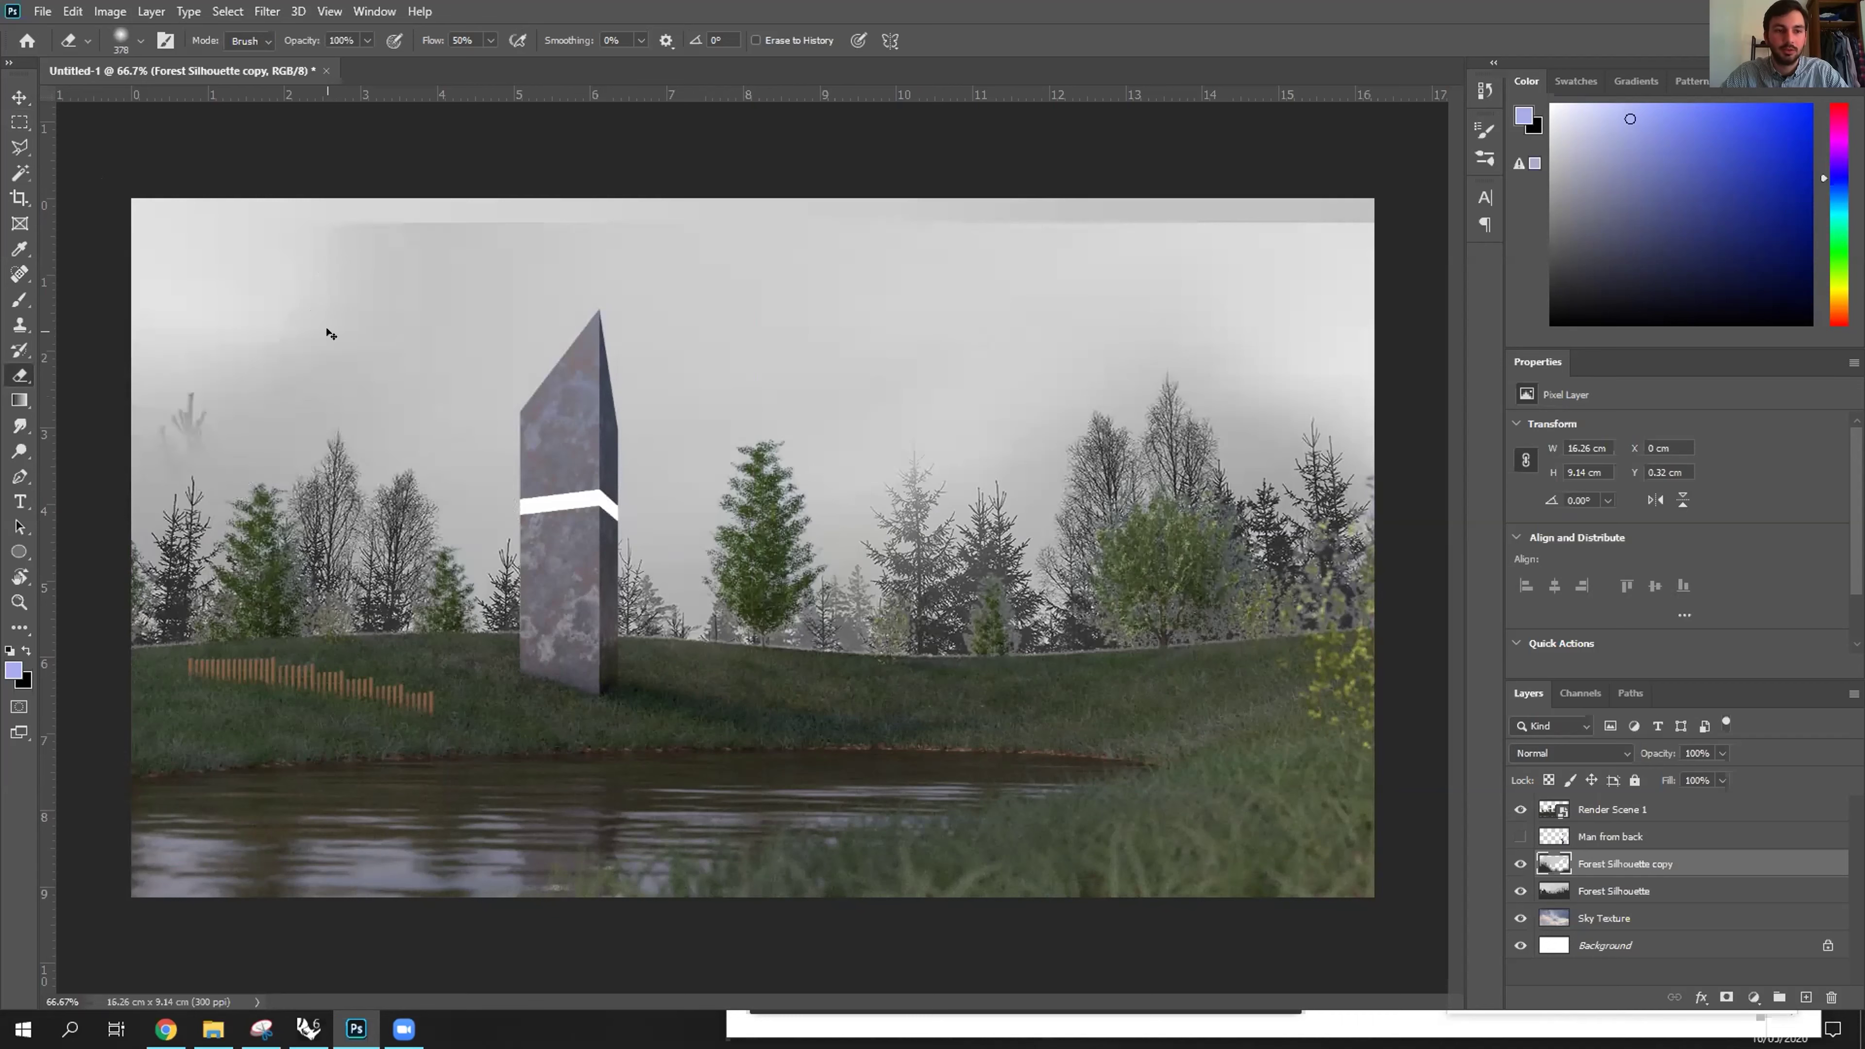
key(ctrl+shift+z)
key(ctrl+shift+z)
mouse_move(355, 160)
mouse_down()
mouse_move(1324, 282)
mouse_move(1204, 250)
mouse_move(1256, 265)
mouse_up()
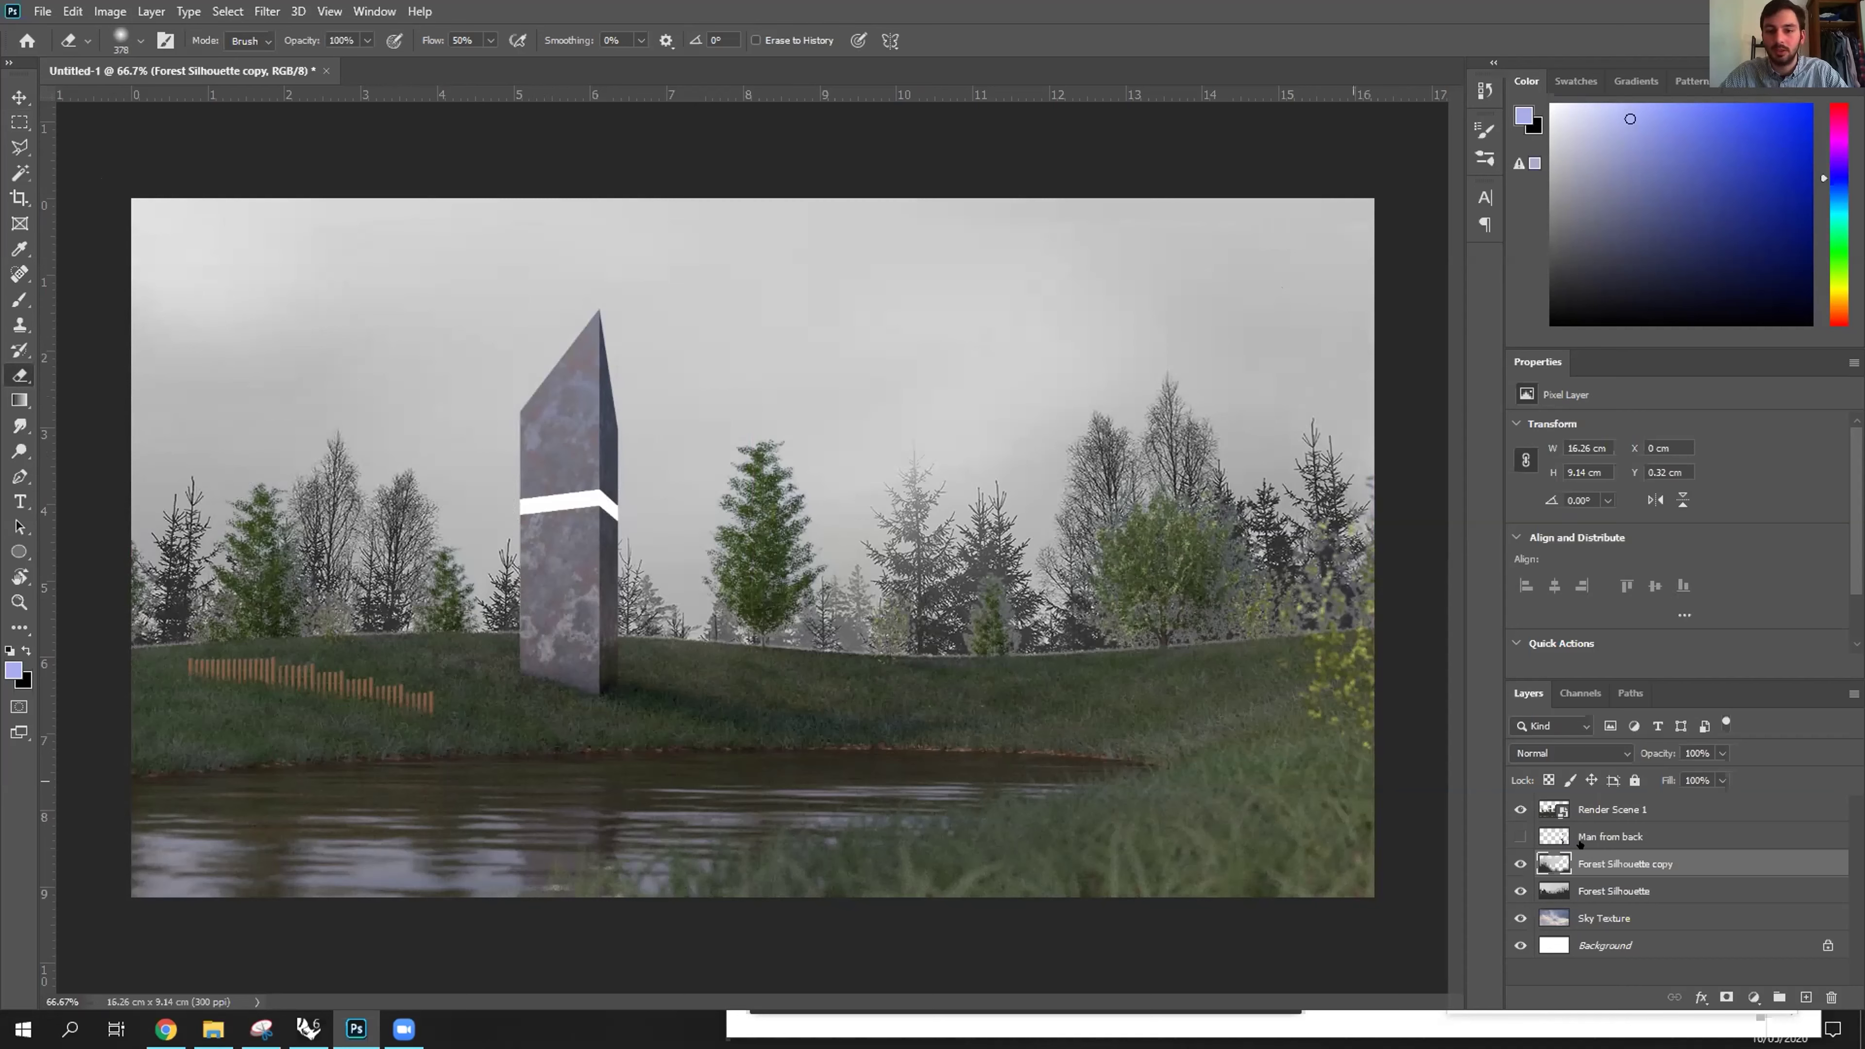
Merge the Forest Silhouette and Forest Silhouette copy layers into one layer.
ctrl+click(1591, 891)
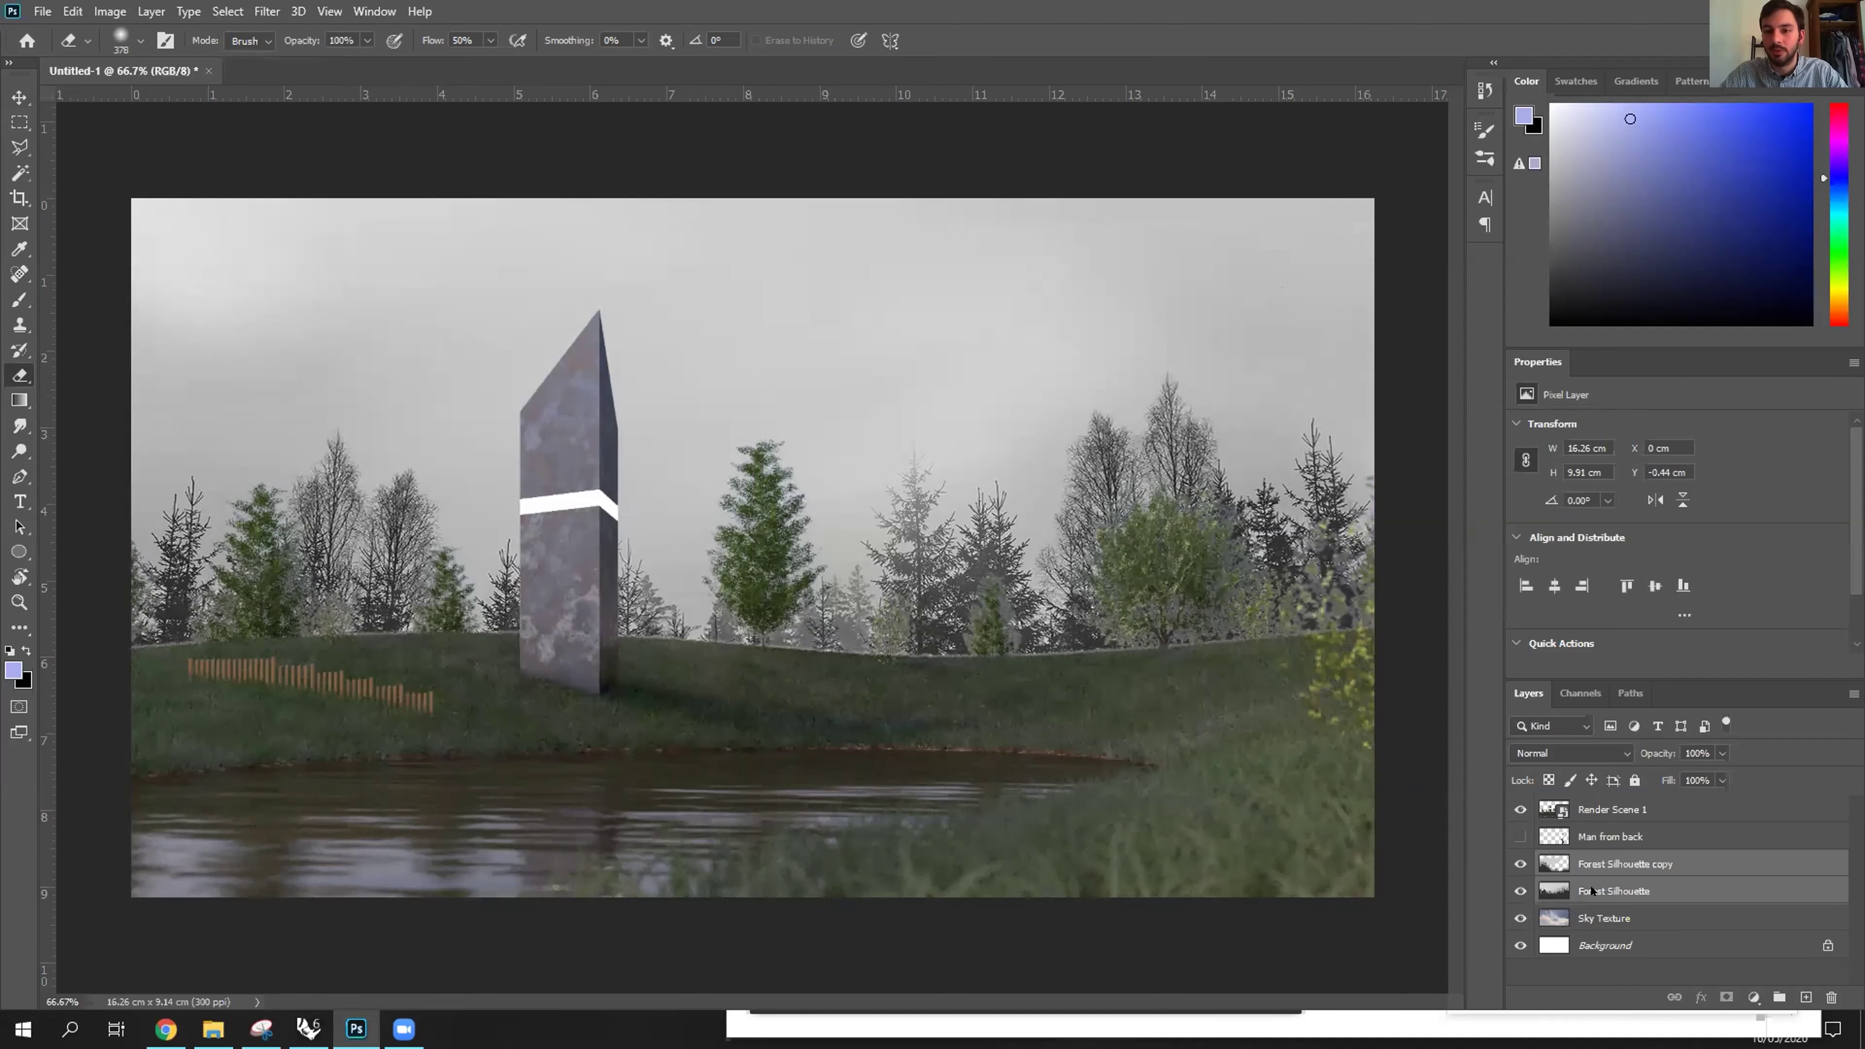
right_click(1592, 891)
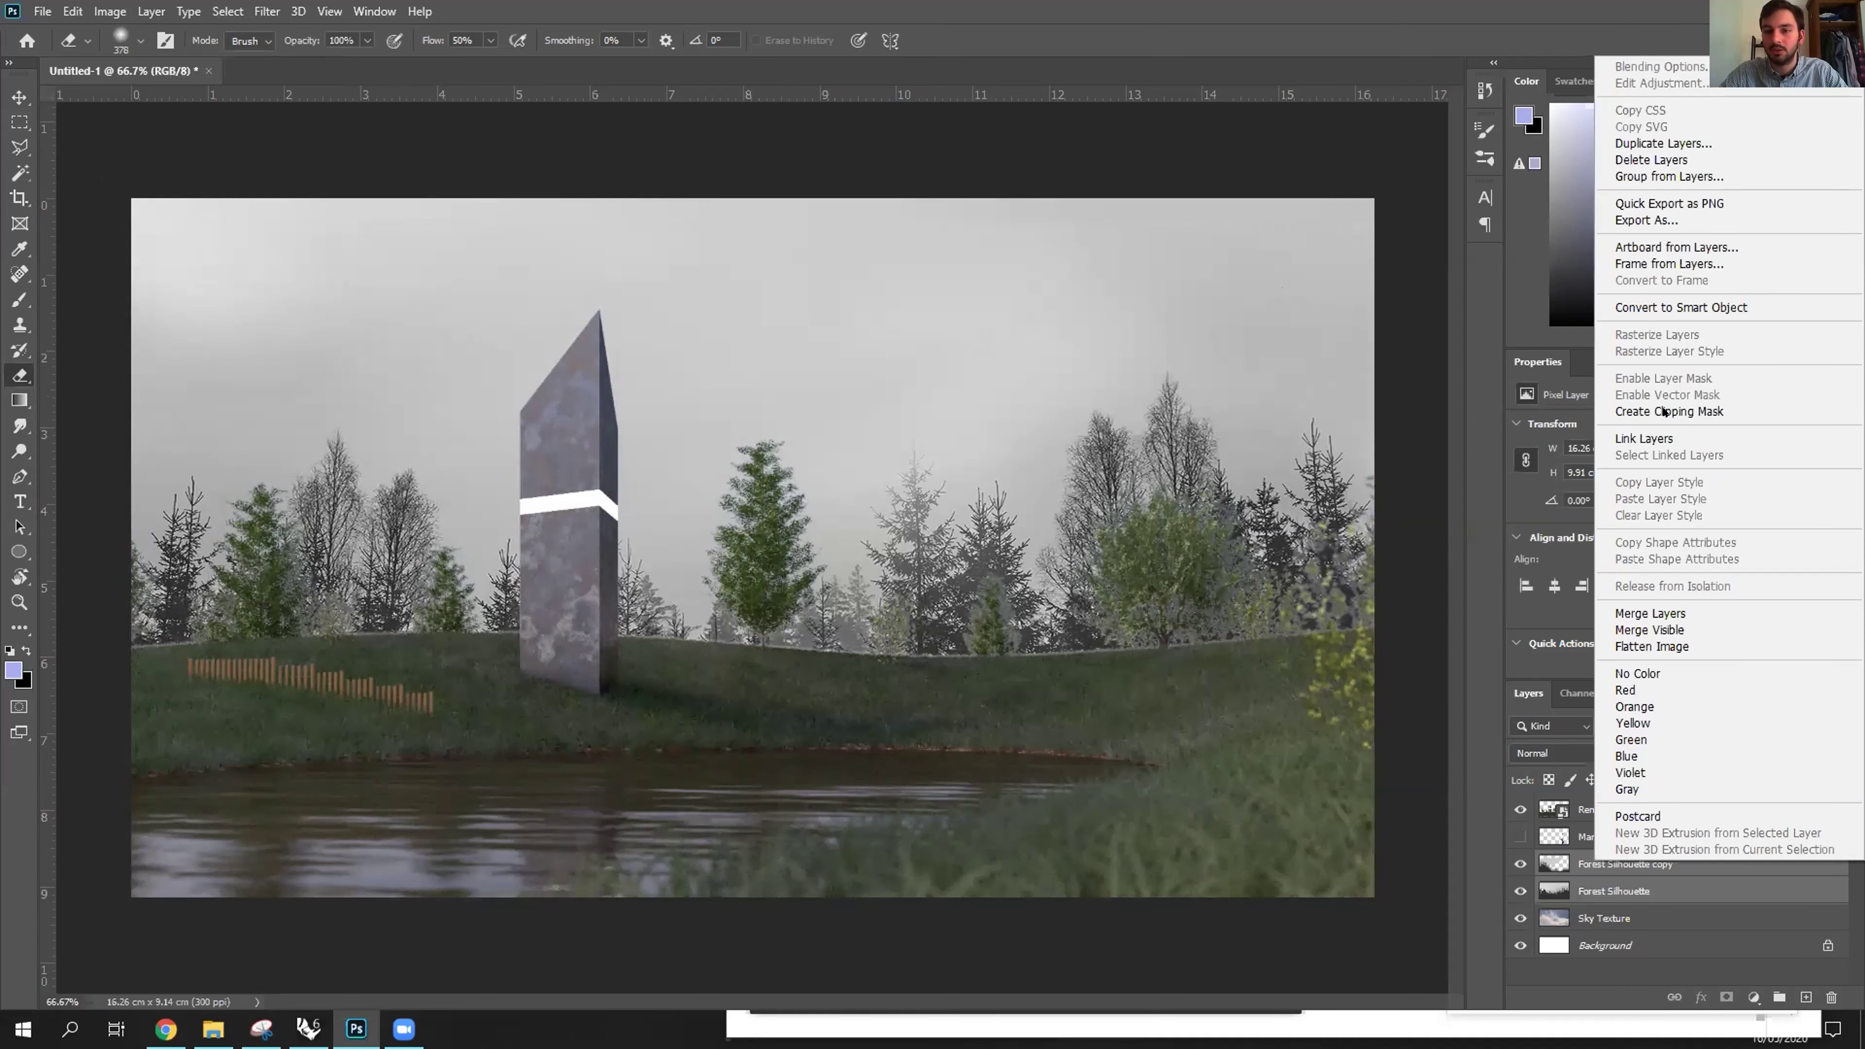
click(1653, 614)
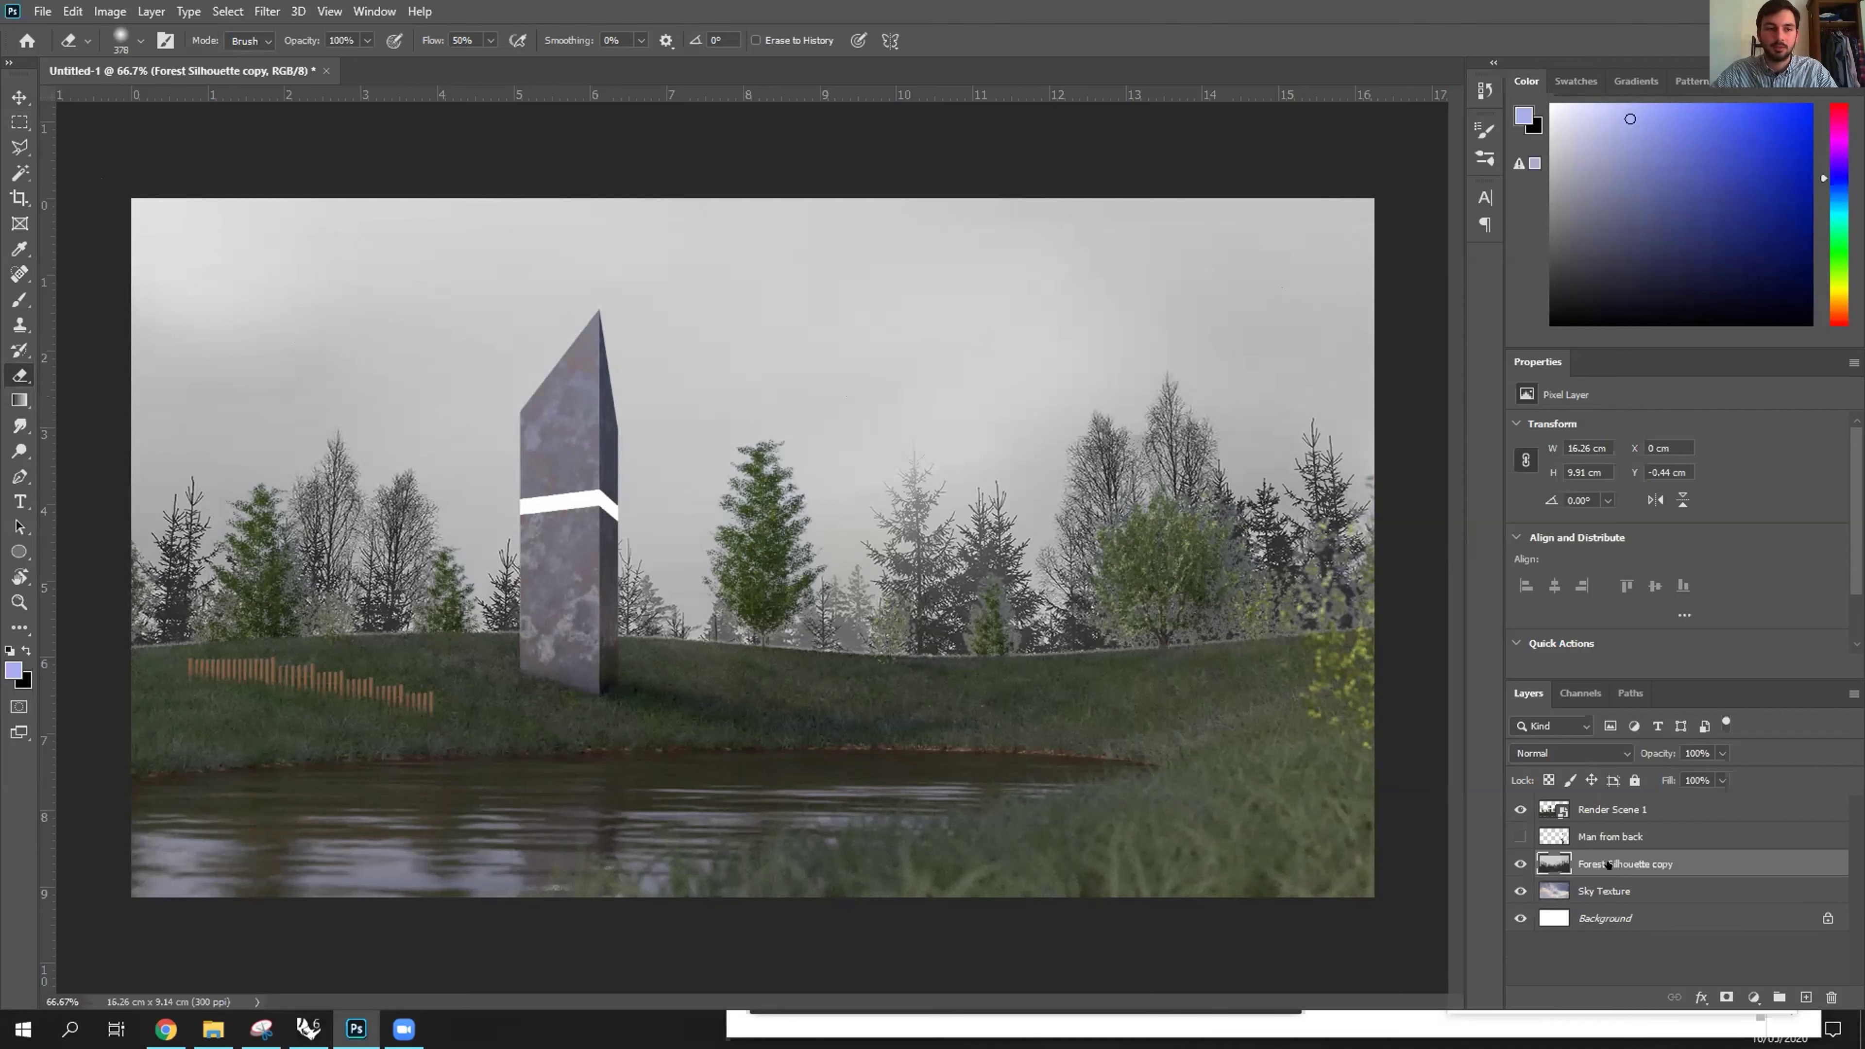
mouse_move(209, 177)
mouse_down()
mouse_move(187, 230)
mouse_move(376, 274)
mouse_up()
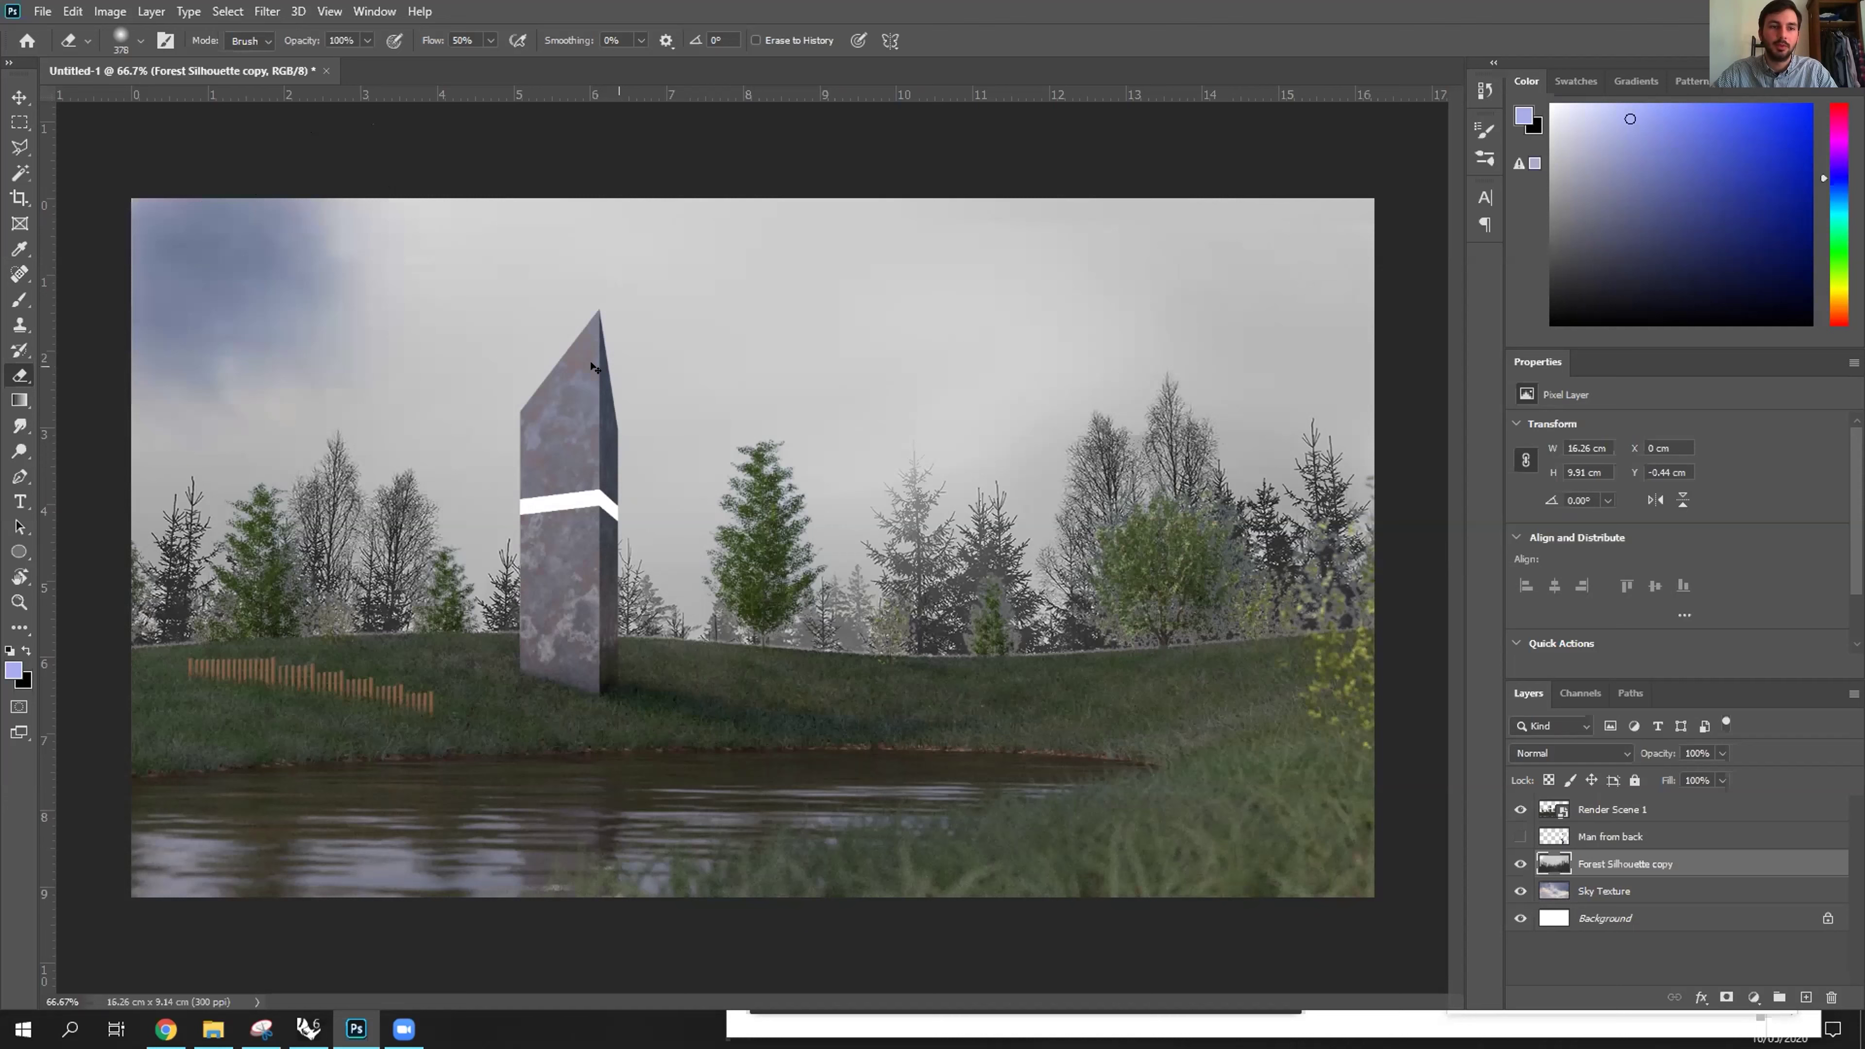
key(ctrl+z)
key(ctrl+z)
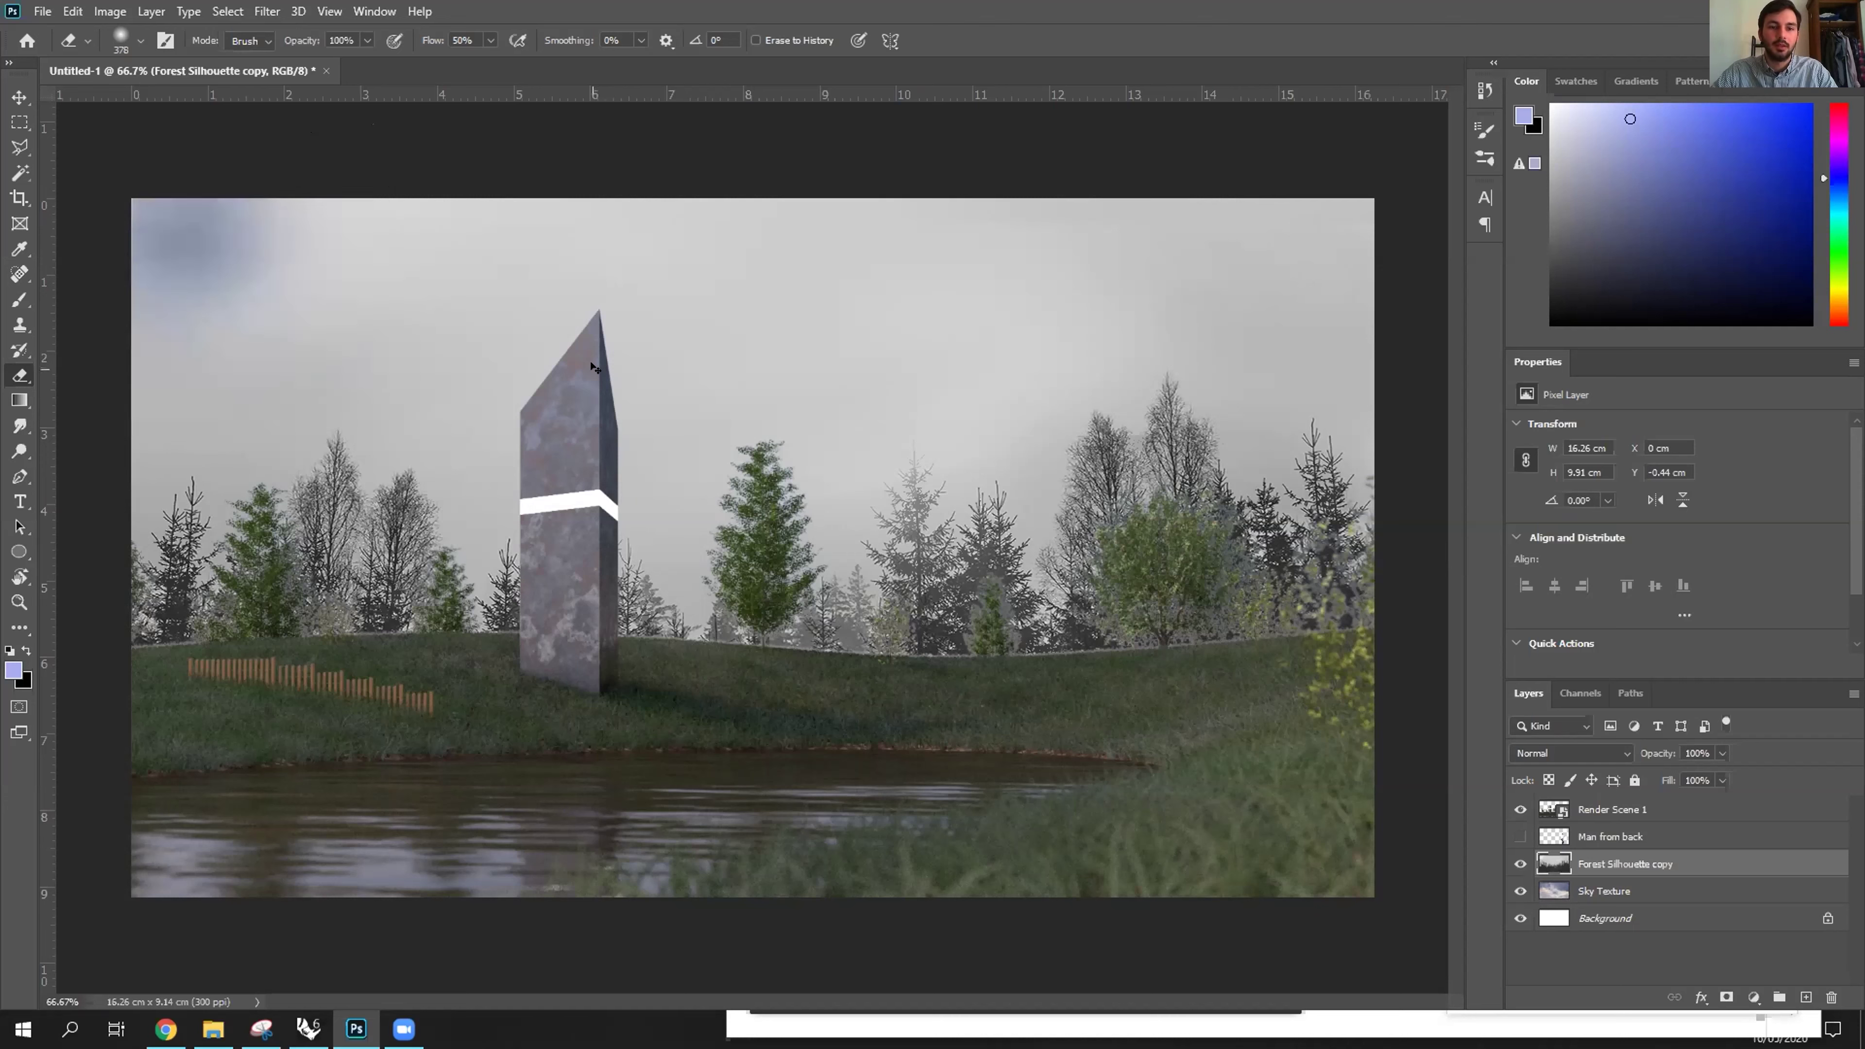
key(ctrl+z)
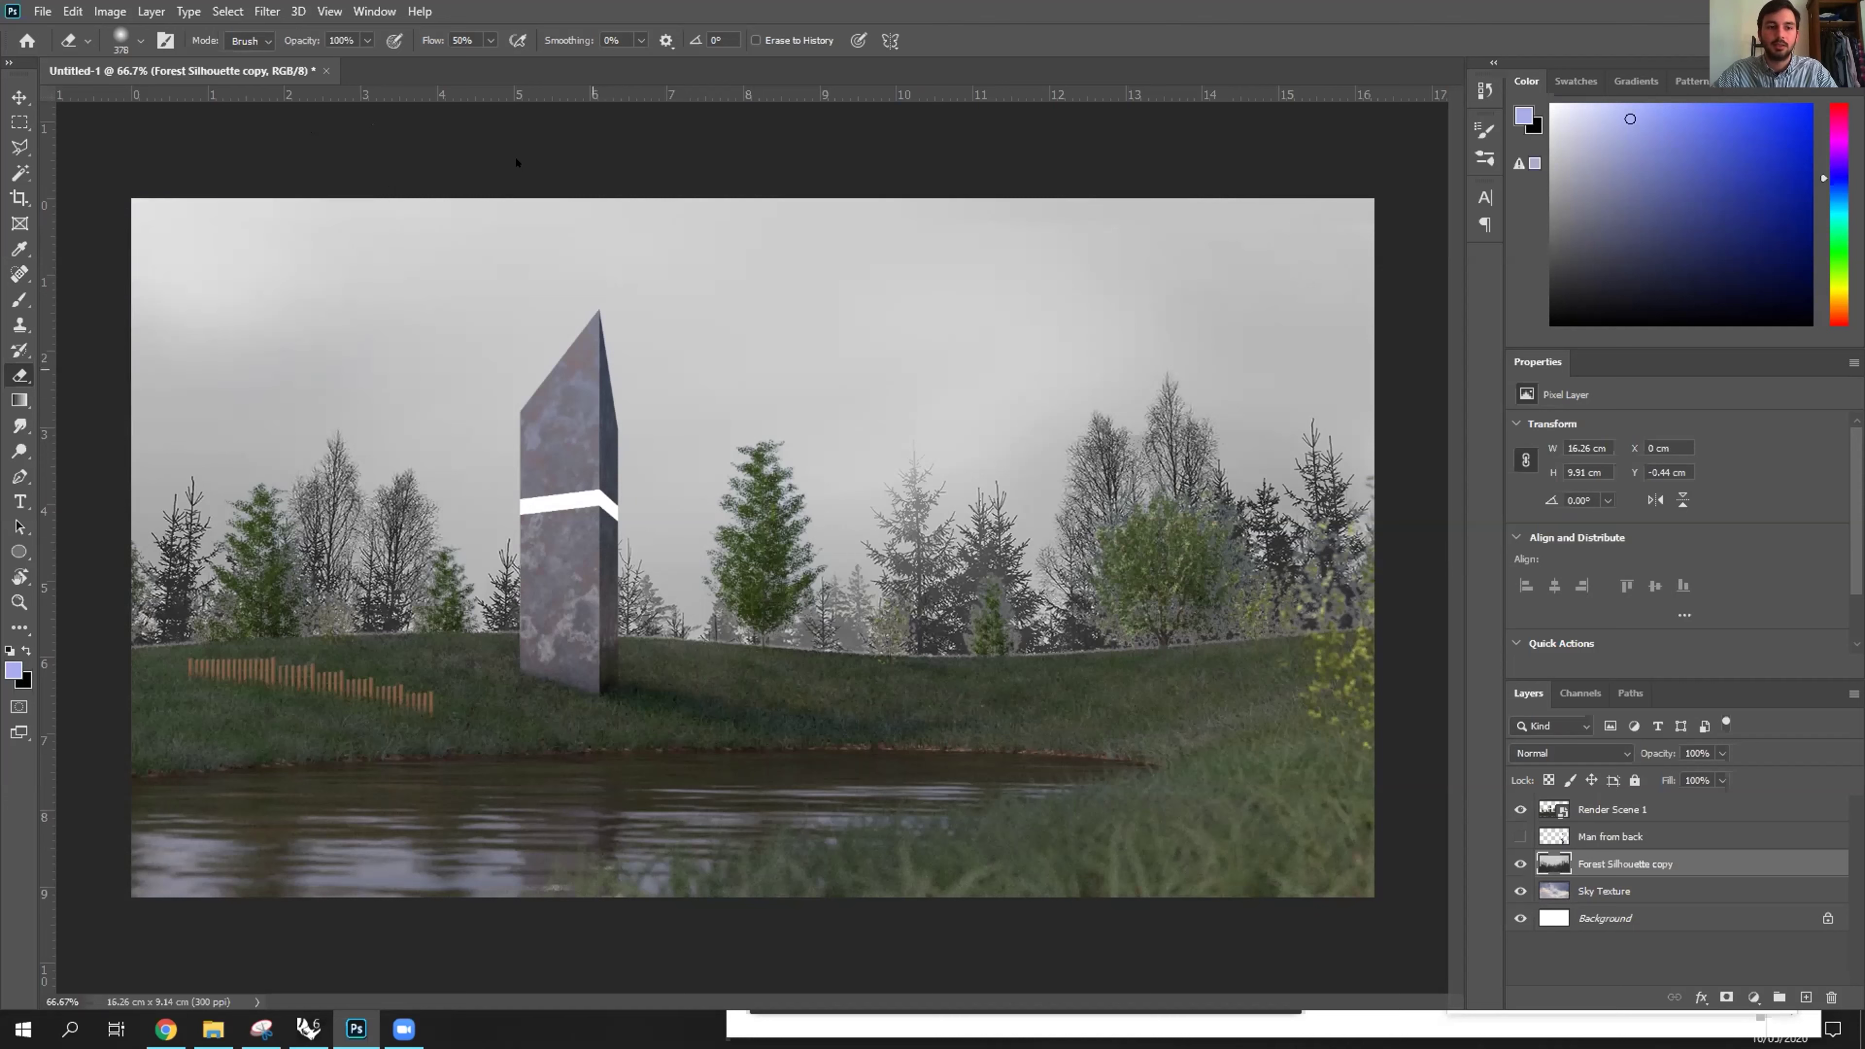
Set the eraser flow to 20% and erase the merged forest layer's grey sky above the trees to reveal the Sky Texture clouds.
click(463, 41)
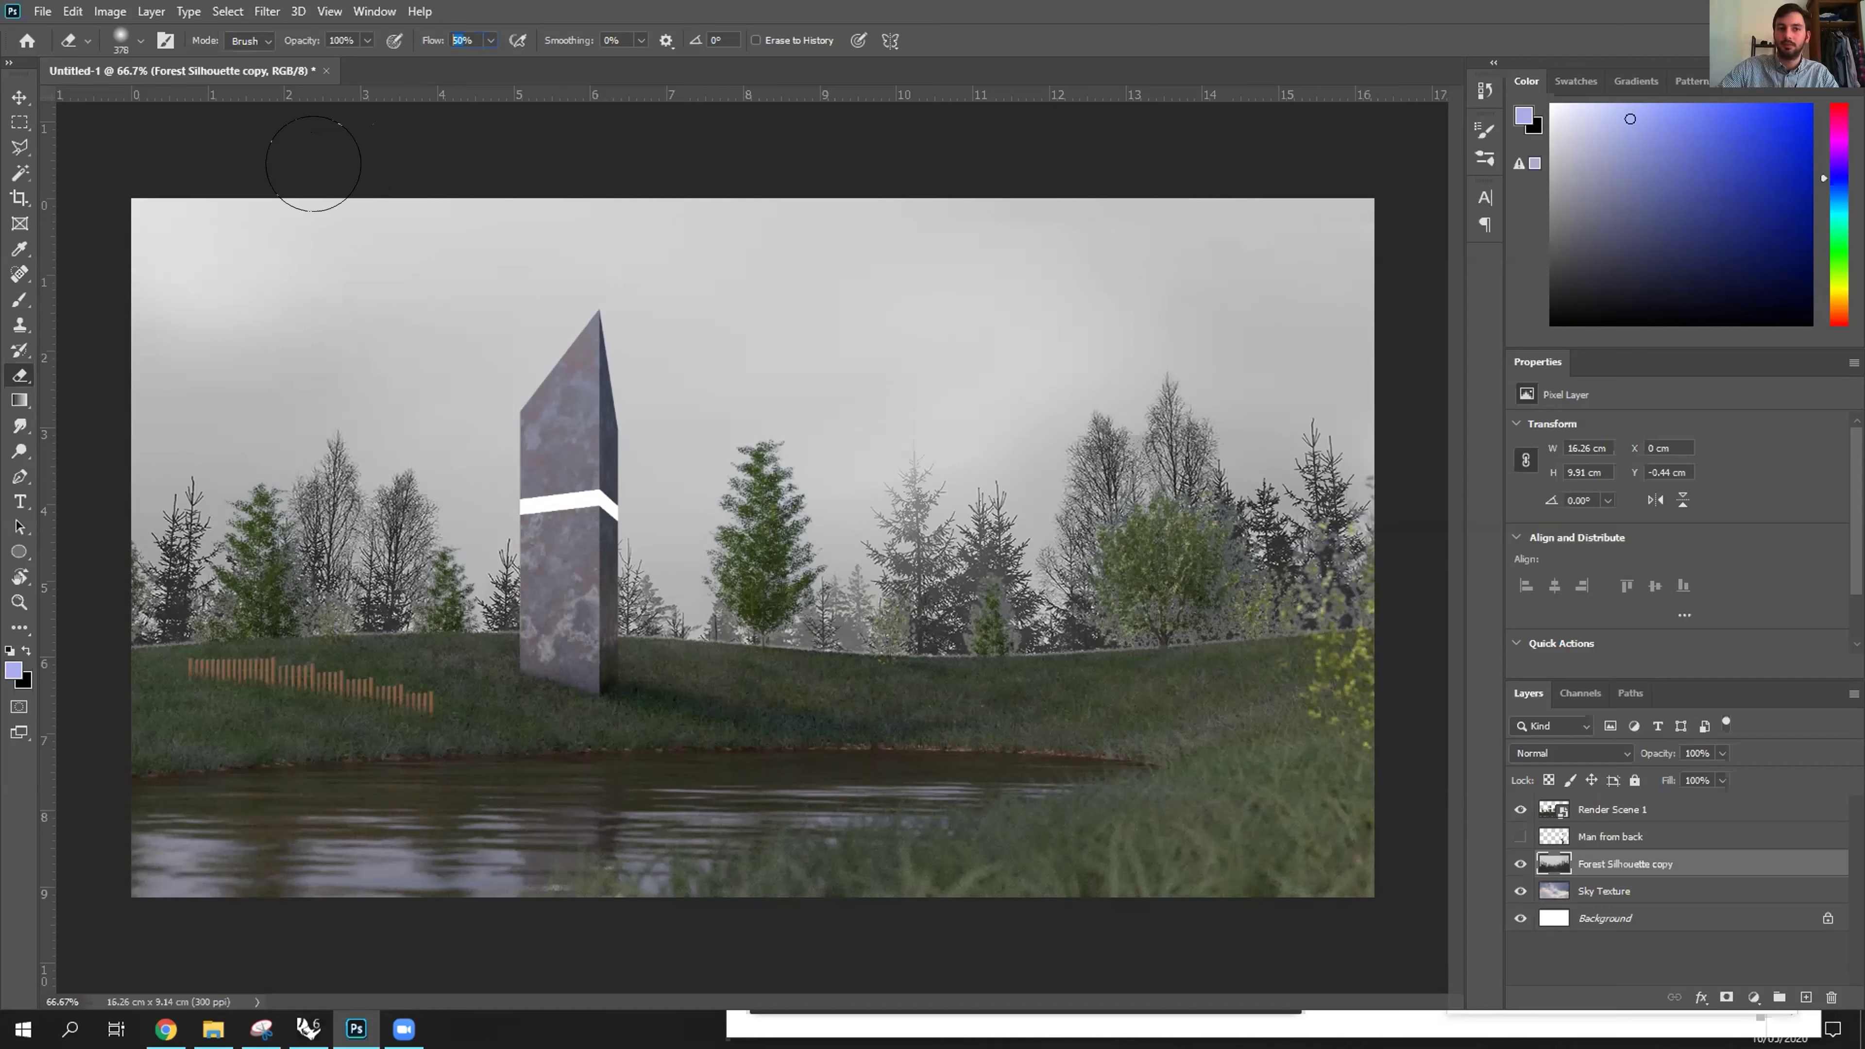
text(20)
mouse_move(221, 149)
mouse_down()
mouse_move(117, 399)
mouse_move(374, 271)
mouse_move(344, 222)
mouse_move(187, 366)
mouse_move(532, 397)
mouse_move(750, 229)
mouse_move(797, 443)
mouse_move(845, 167)
mouse_up()
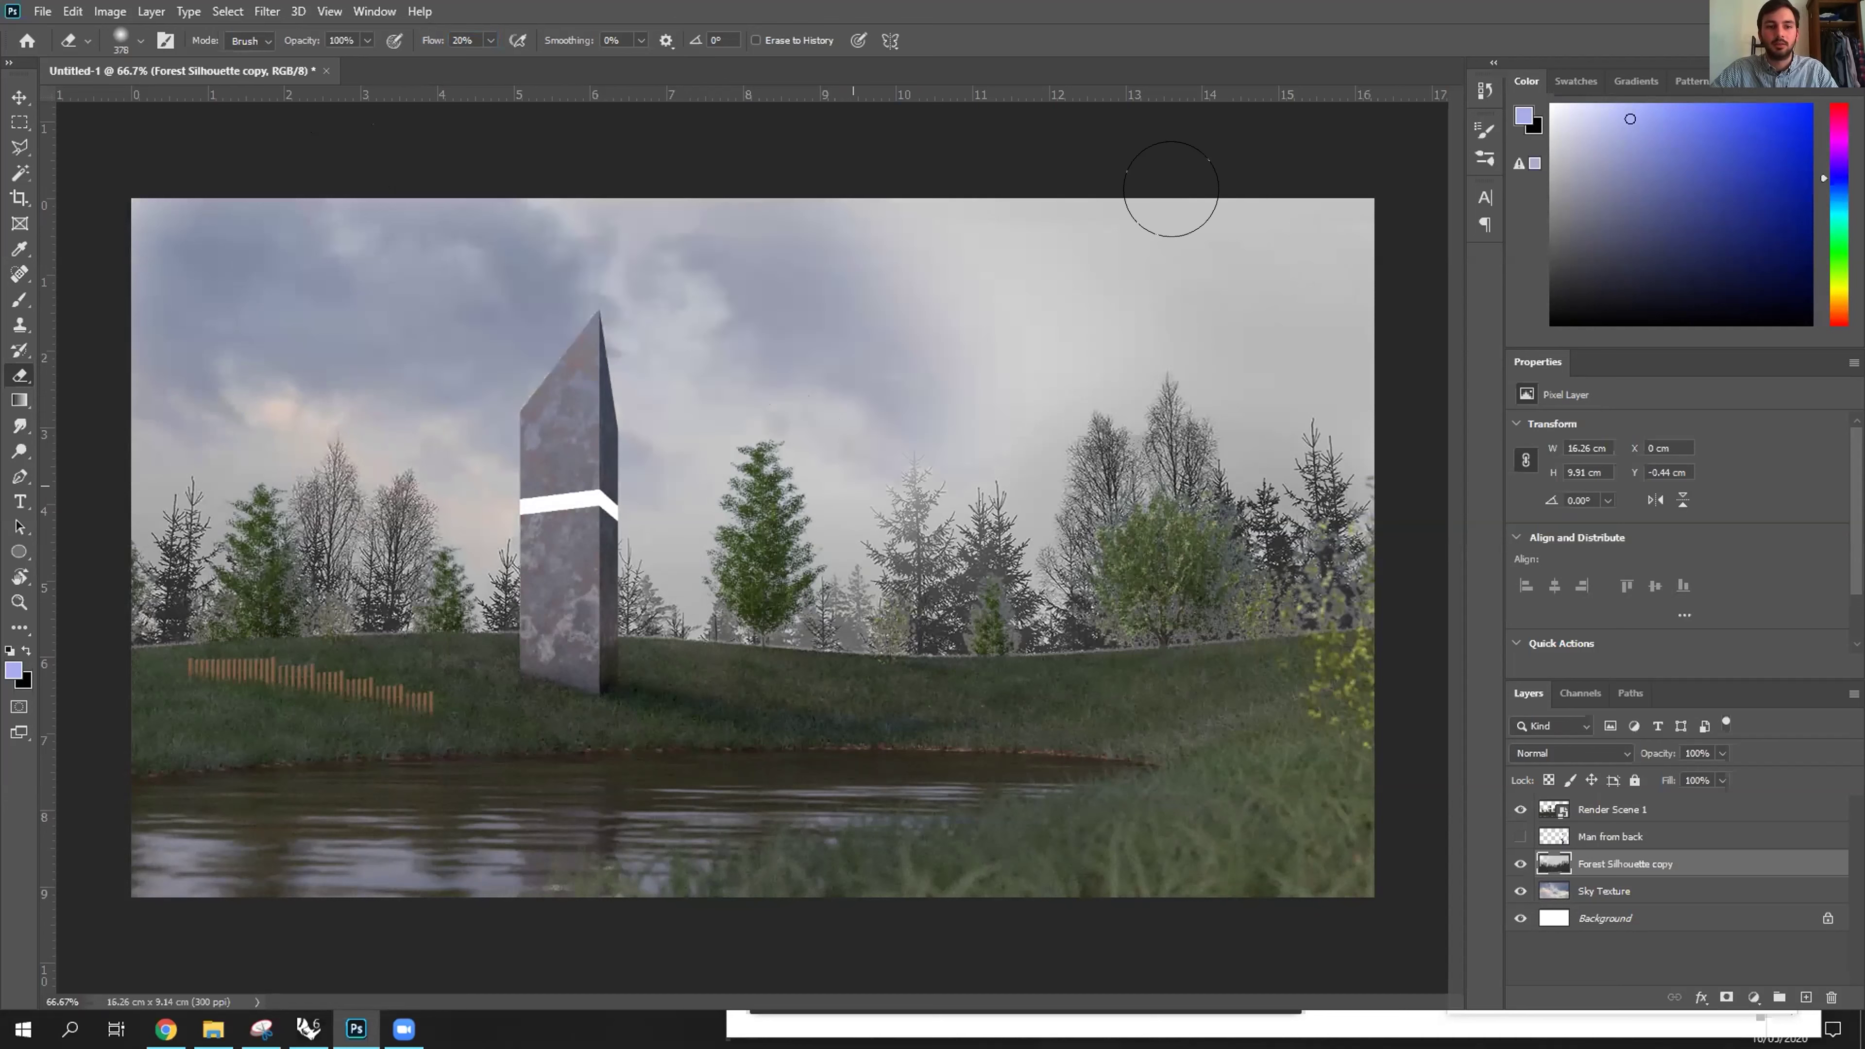
drag(1169, 188, 1170, 187)
mouse_move(1253, 258)
mouse_down()
mouse_move(1263, 133)
mouse_move(1270, 411)
mouse_up()
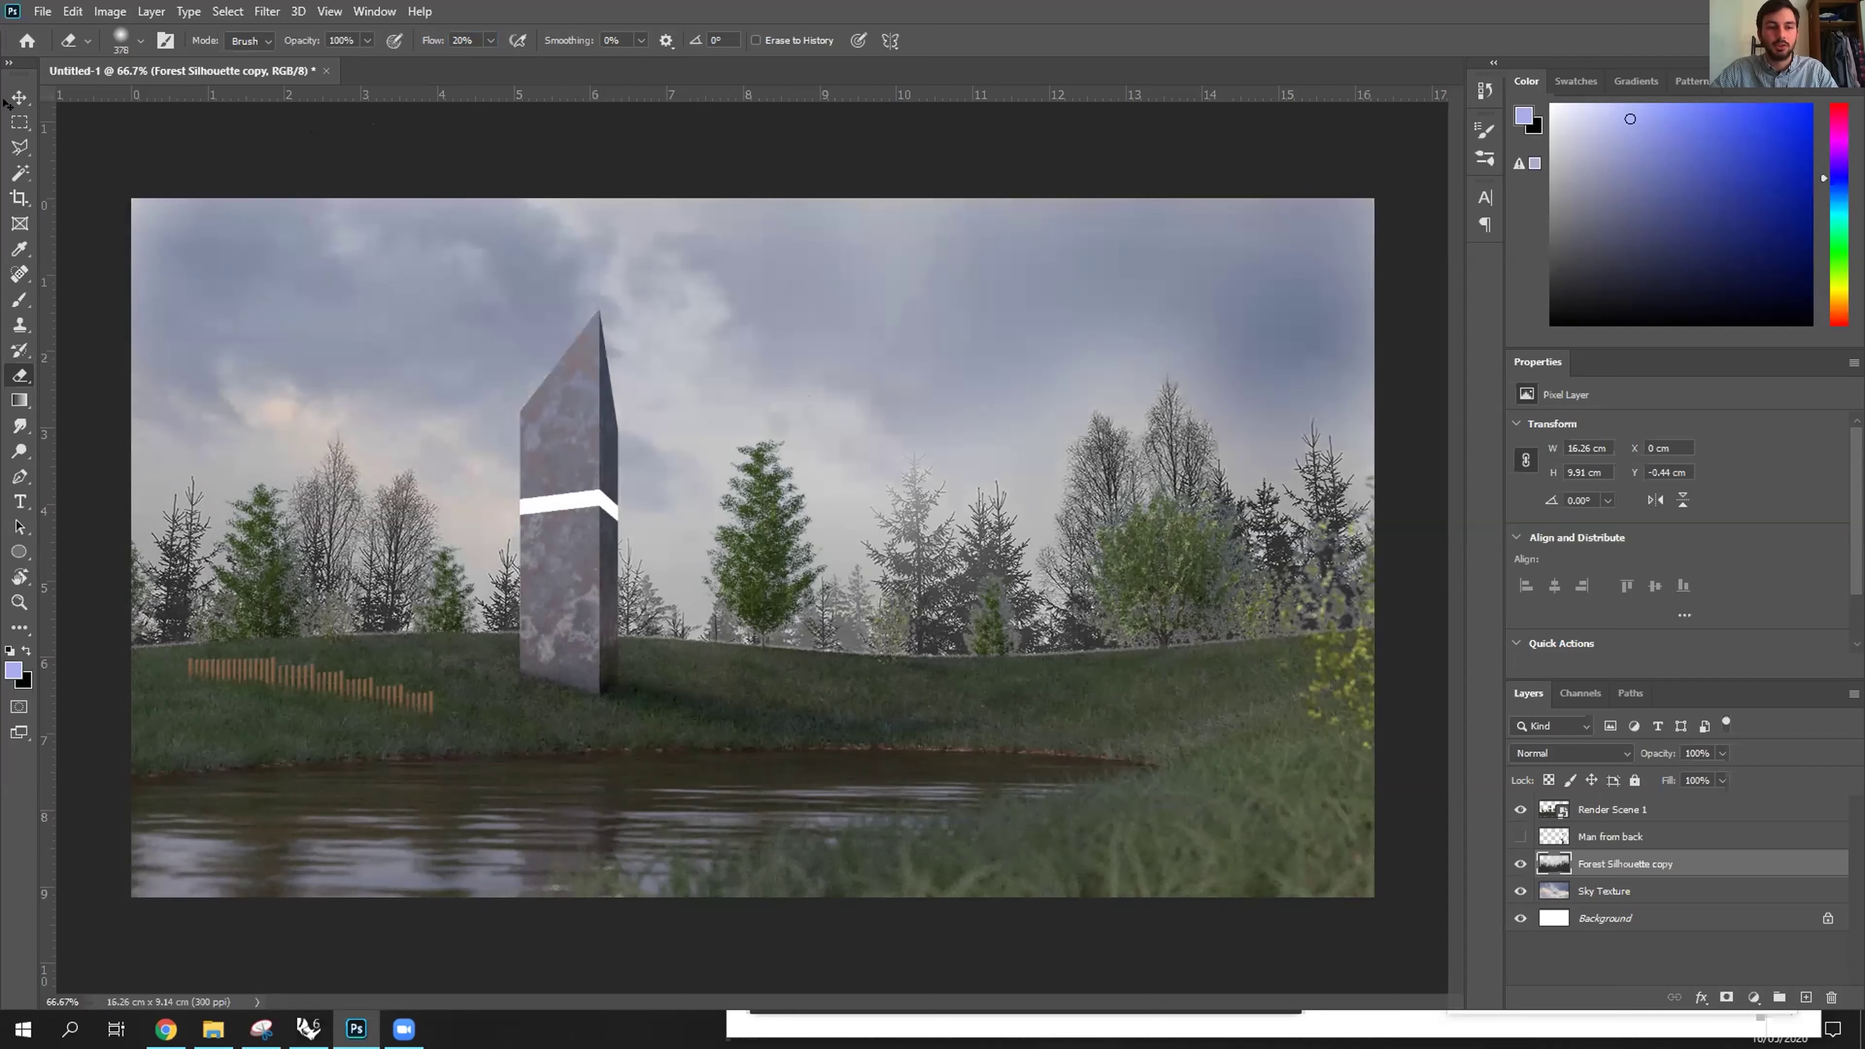
Raise the Sky Texture layer to a Y position of about -1.83 cm, bringing its orange clouds above the trees.
key(alt+bracketleft)
key(v)
mouse_move(563, 349)
mouse_down()
mouse_move(565, 233)
mouse_move(541, 274)
mouse_move(558, 284)
mouse_up()
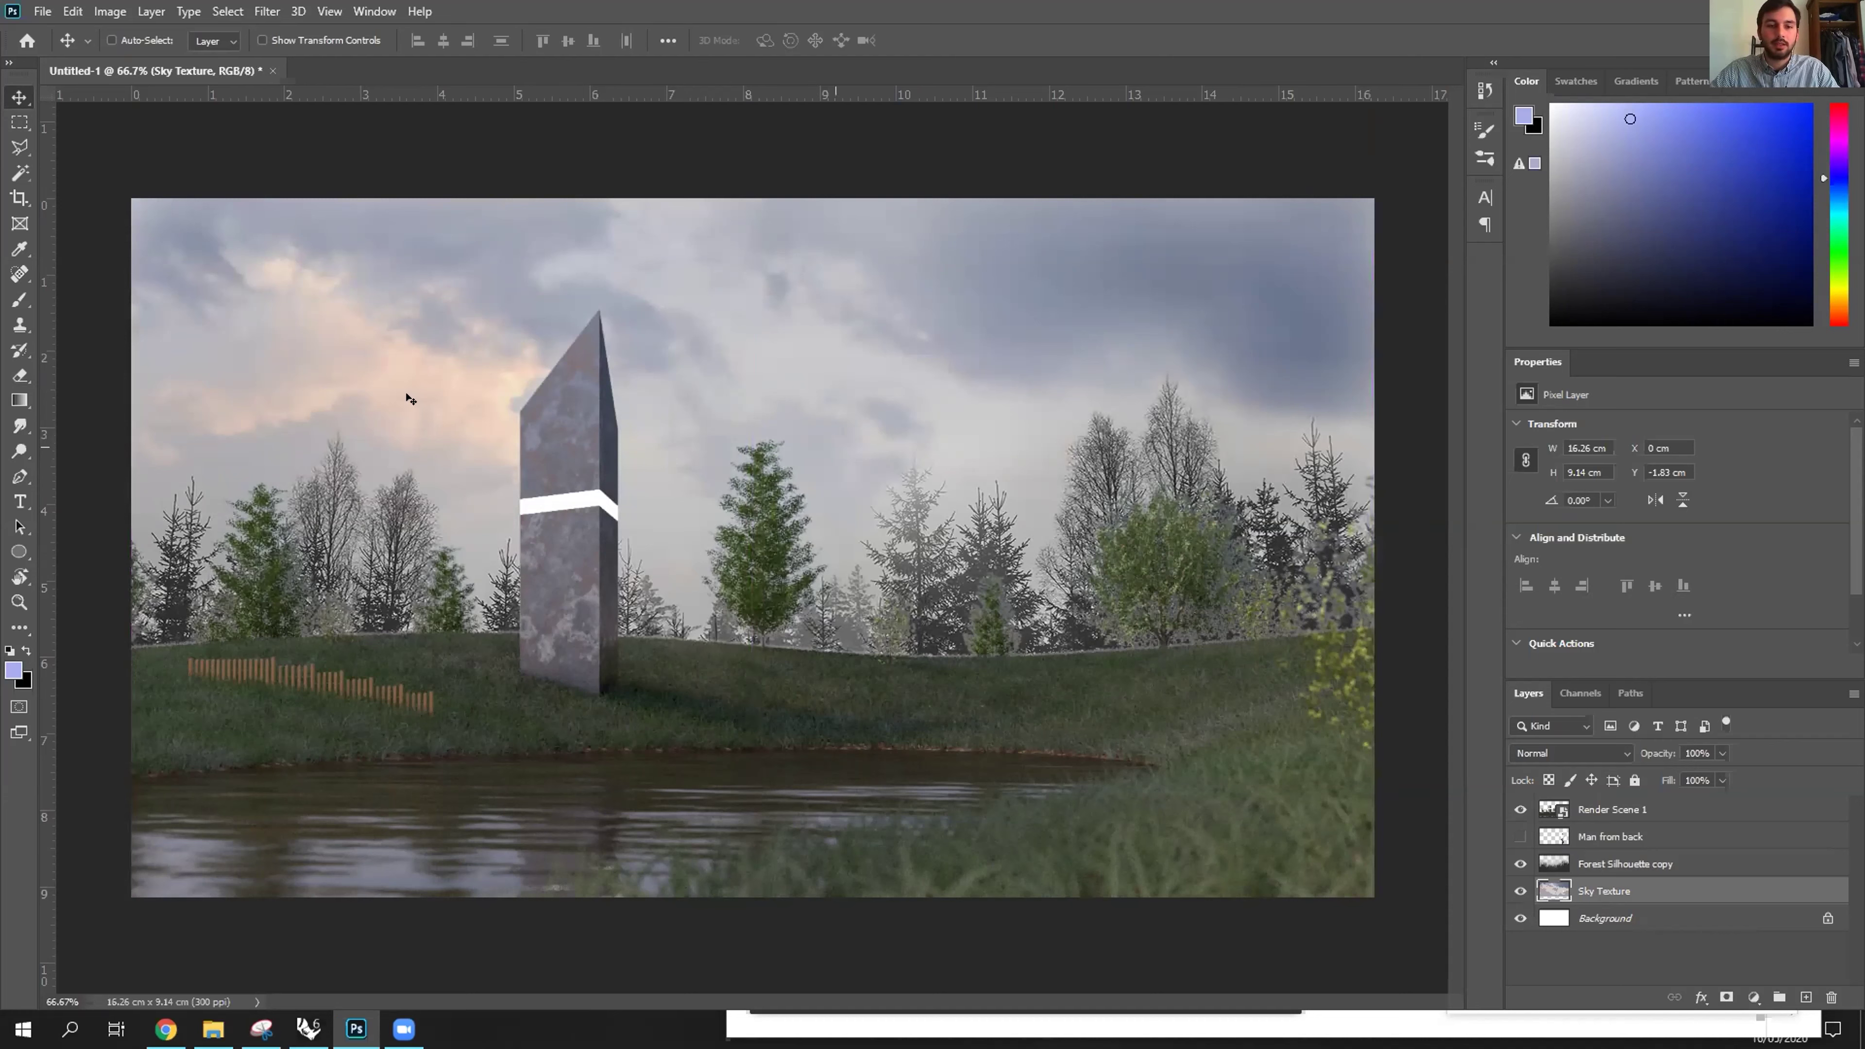
click(1653, 959)
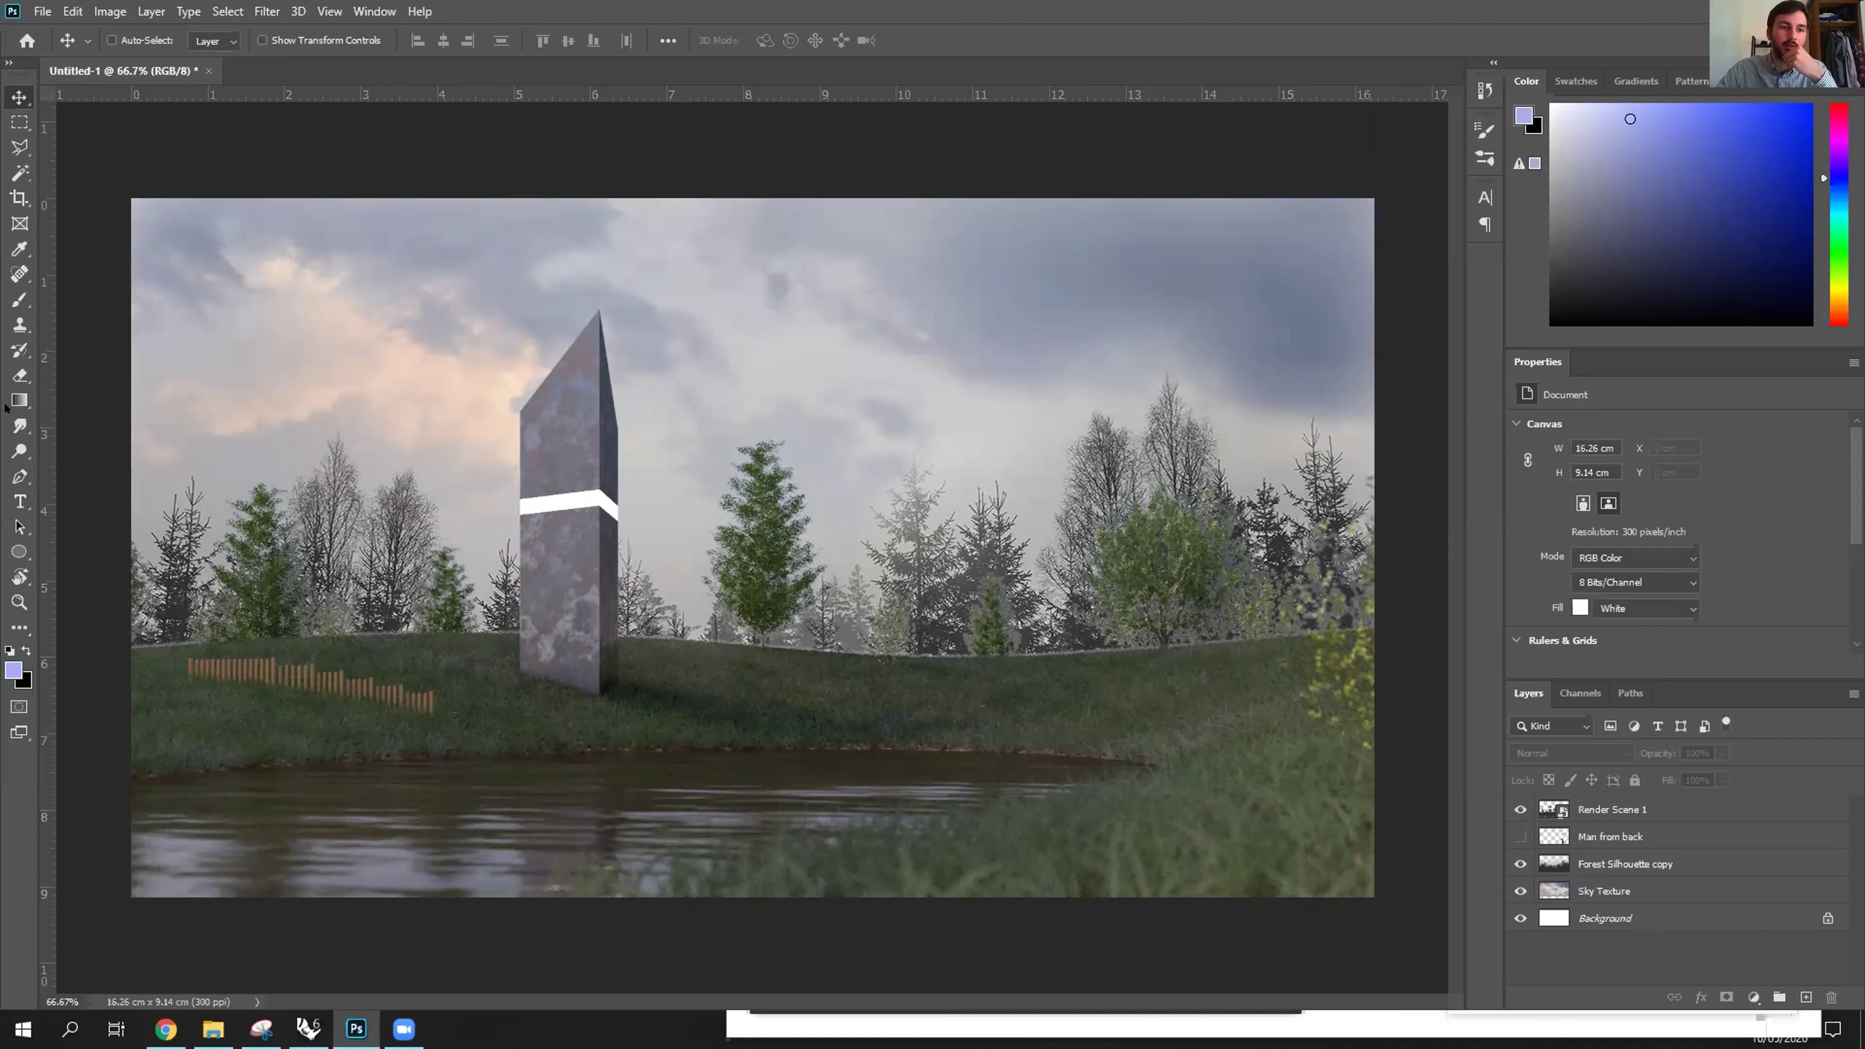
key(g)
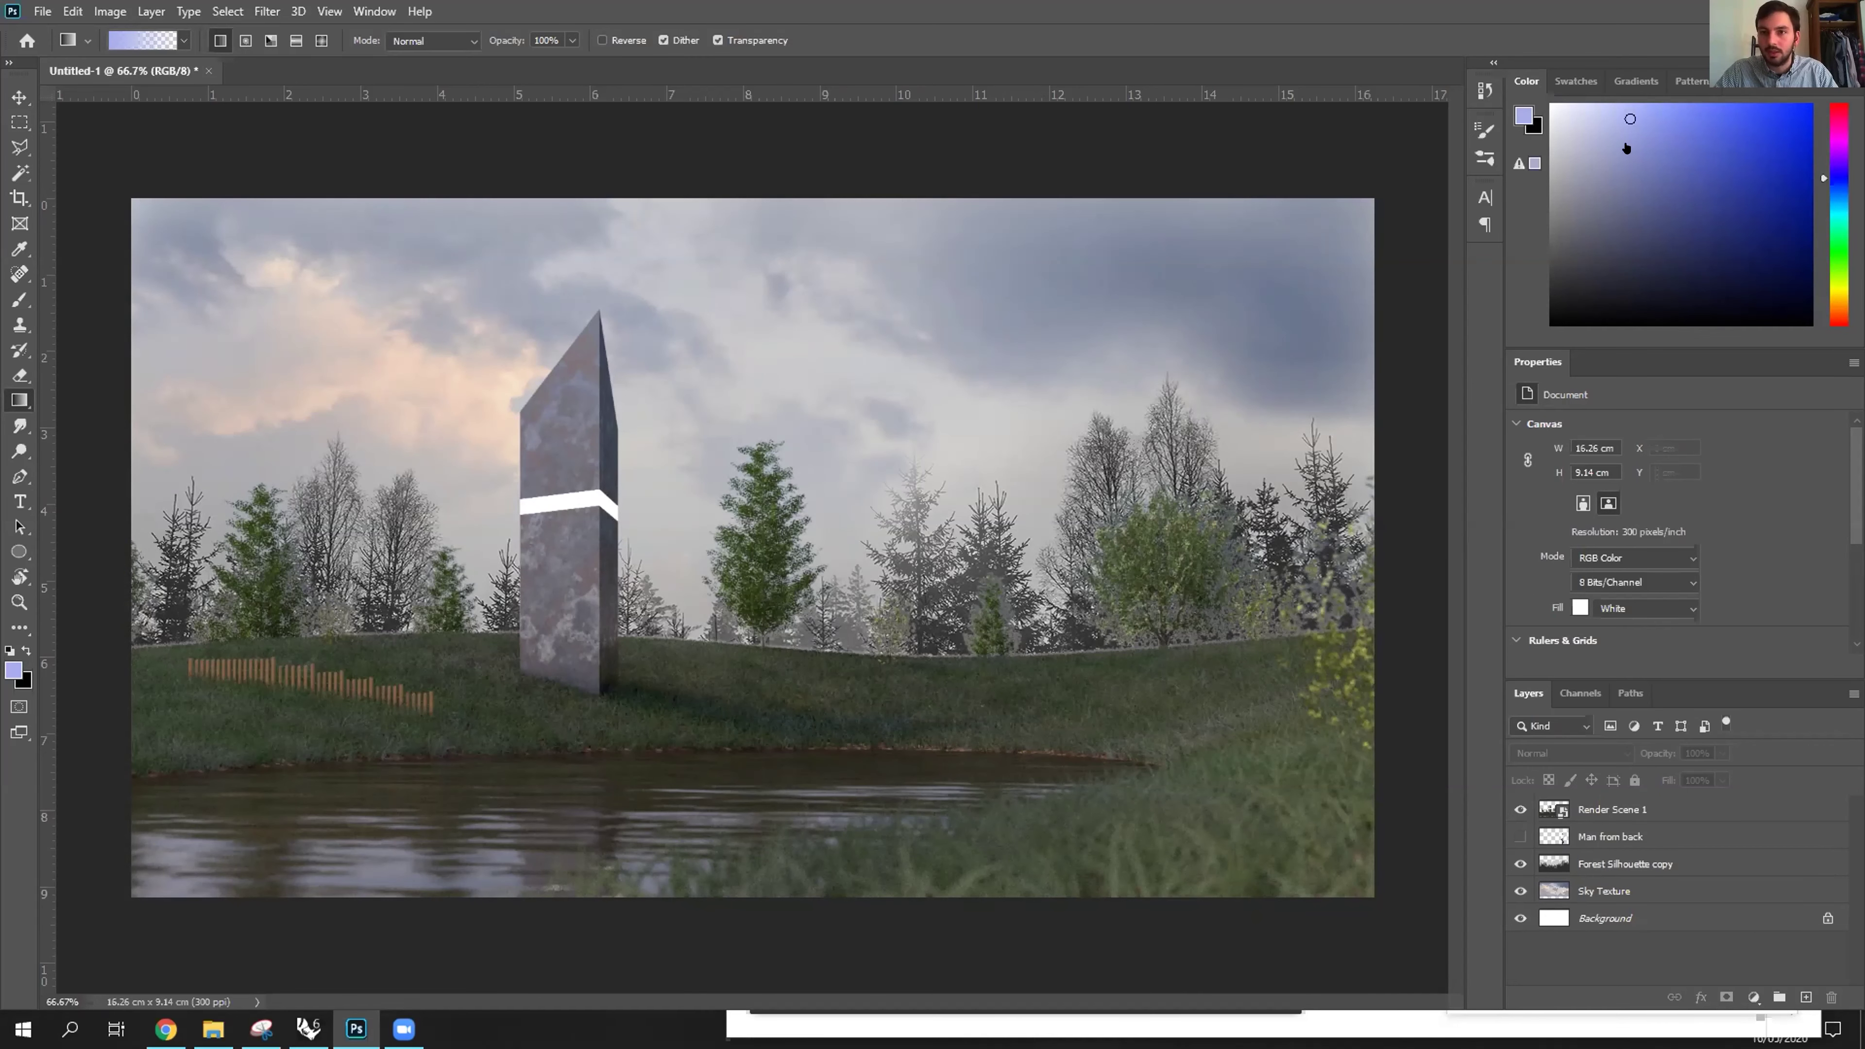
key(alt+Tab)
key(alt+Tab)
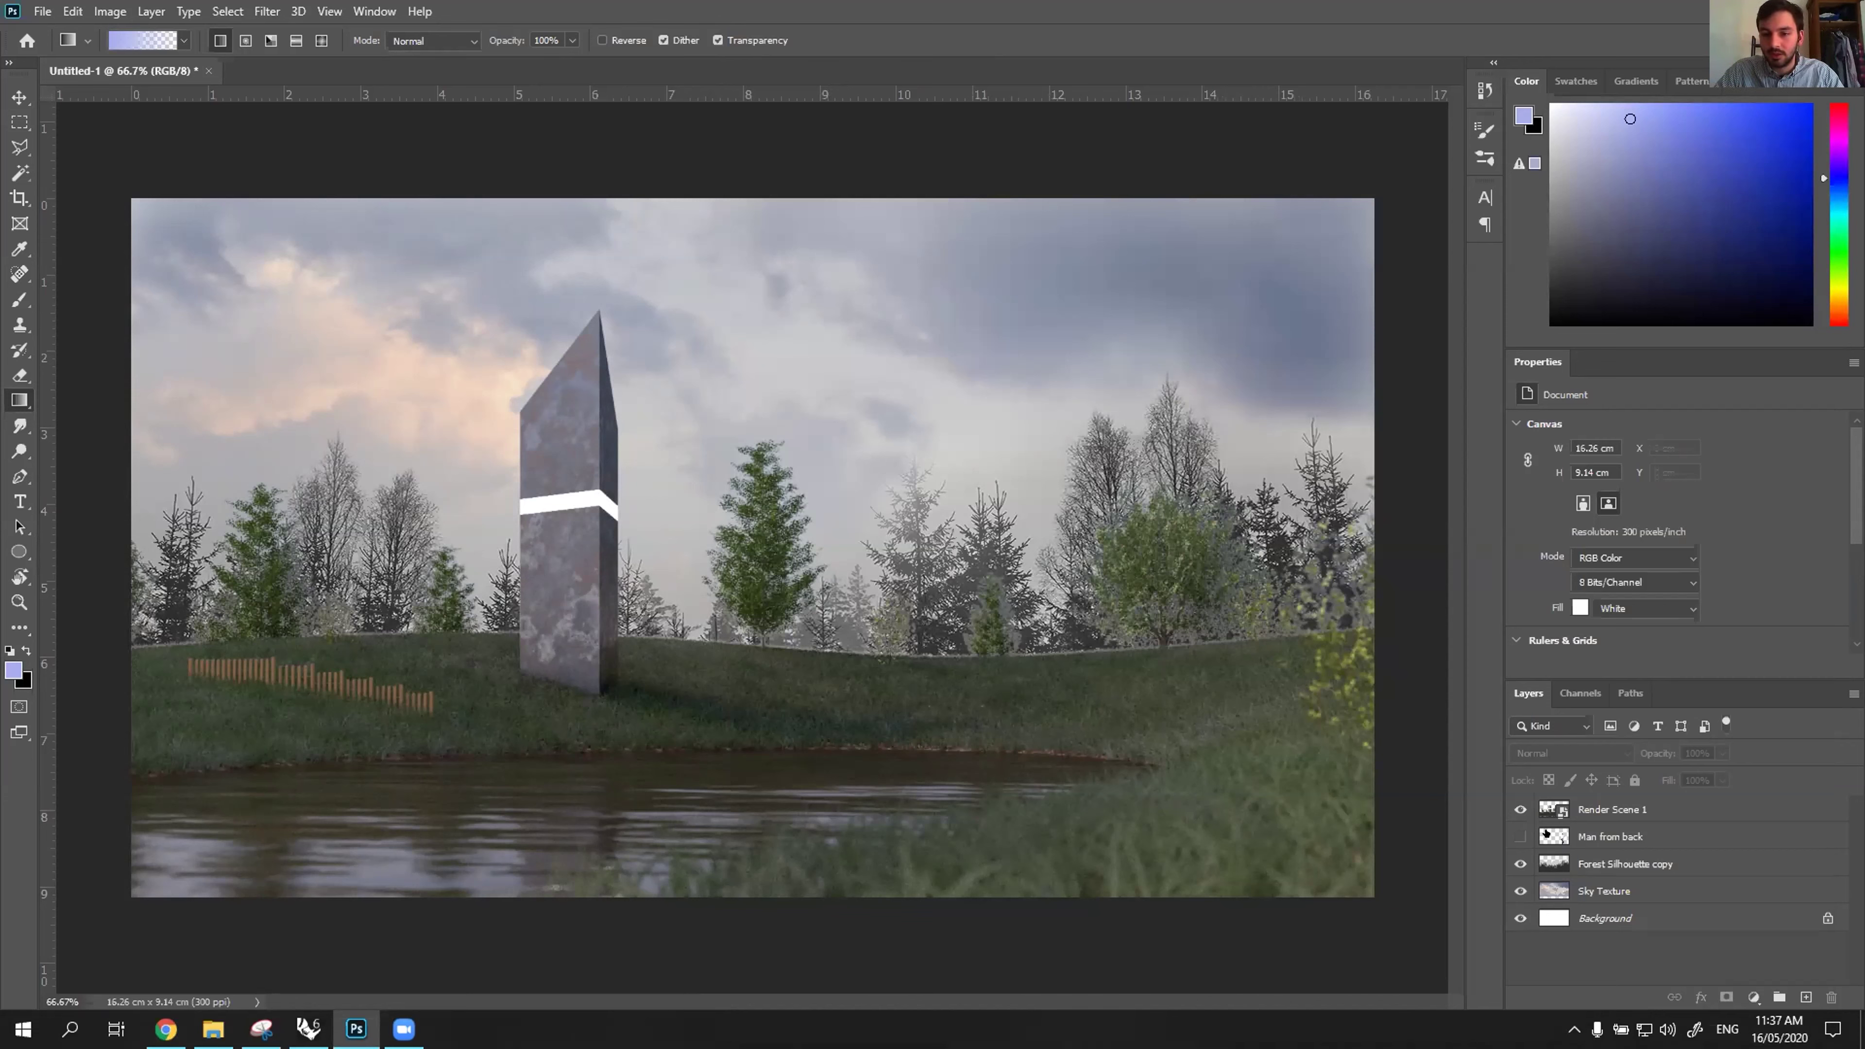
Select the Sky Texture layer and set the foreground colour to the cloud grey #b5b0b5 sampled from the sky beside the tower.
click(1605, 890)
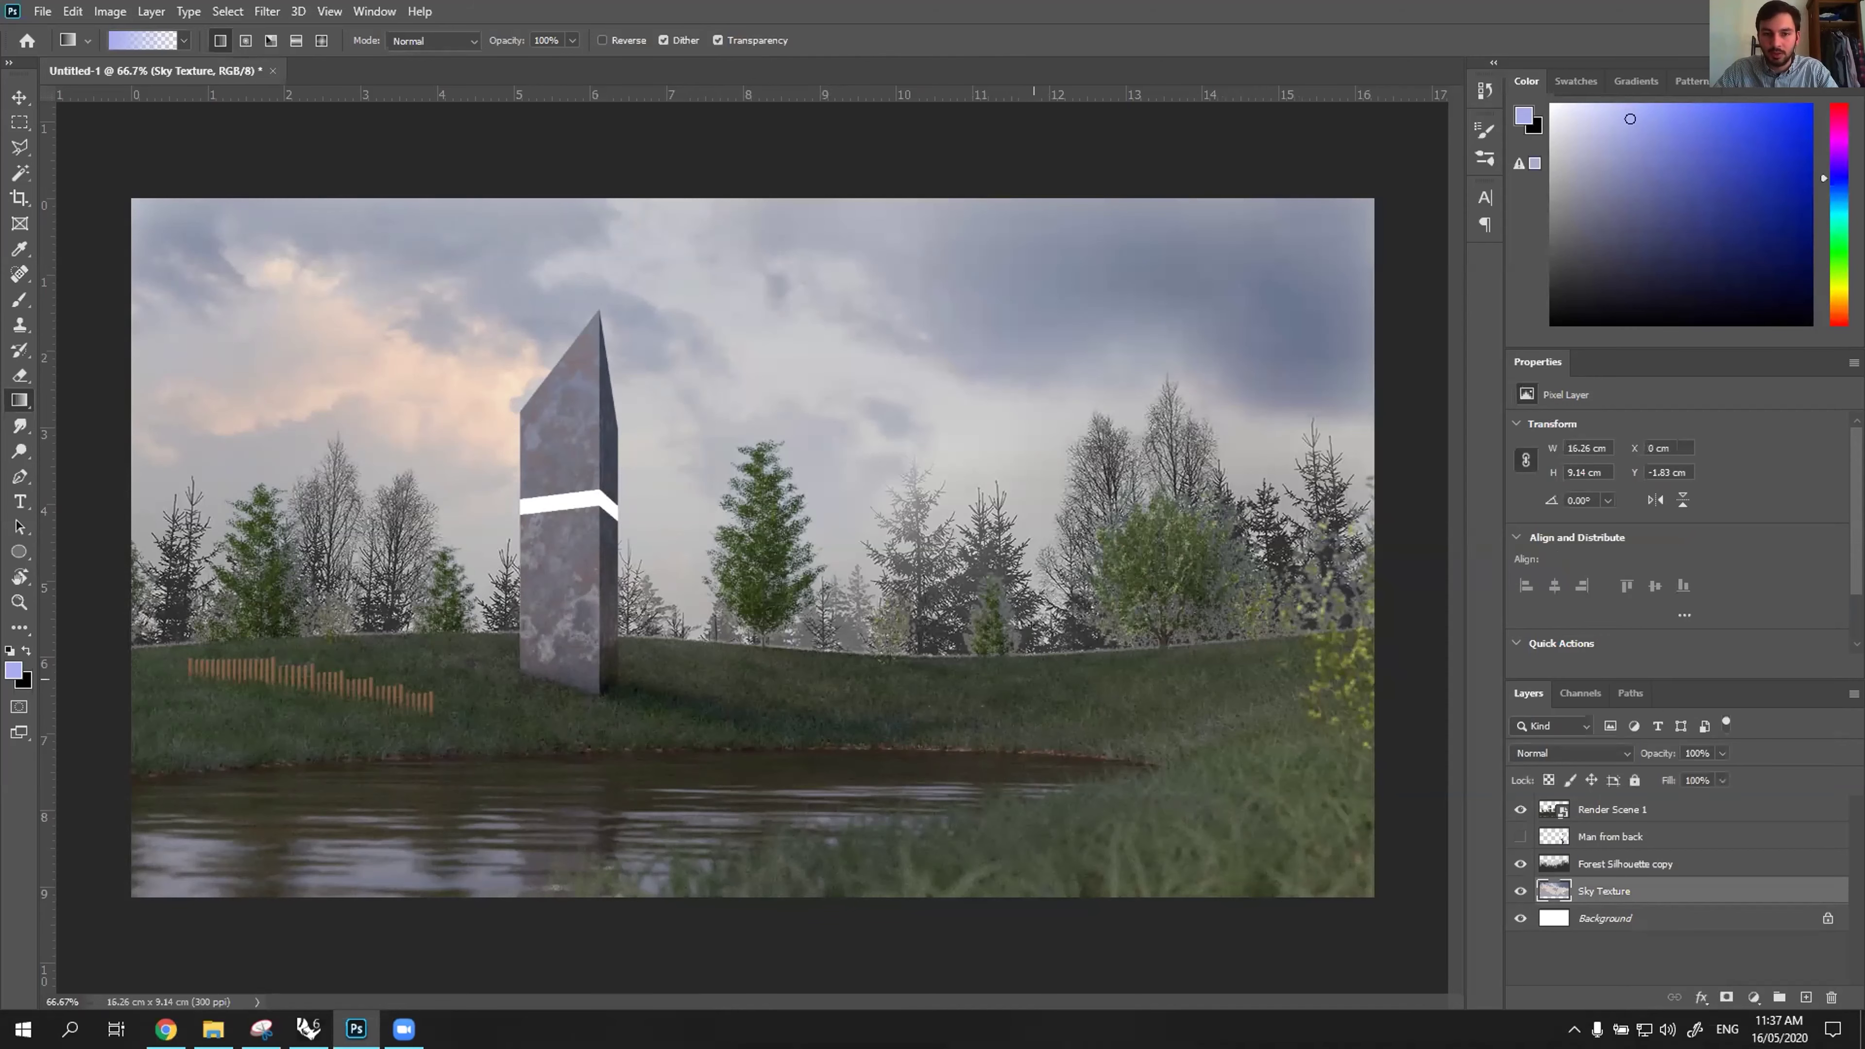
alt+scroll(754, 612, up, 4)
alt+scroll(1019, 555, down, 3)
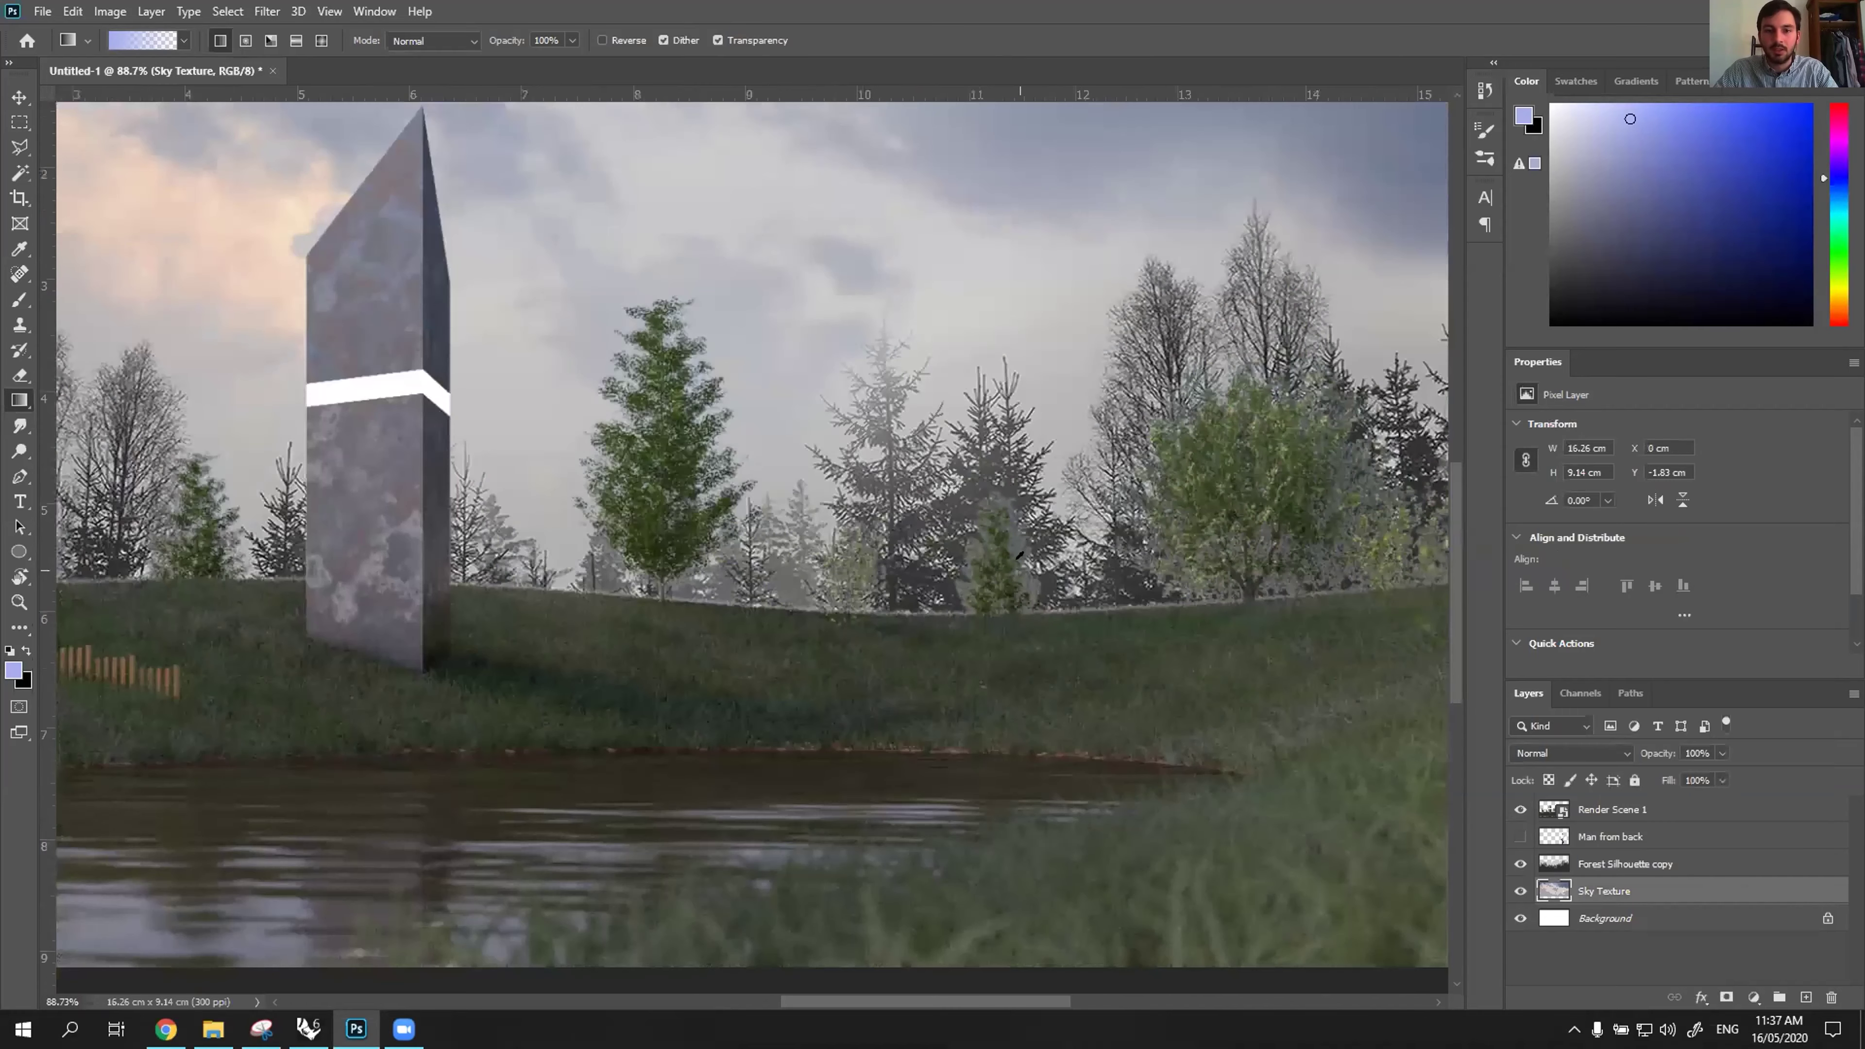
alt+scroll(1019, 571, down, 1)
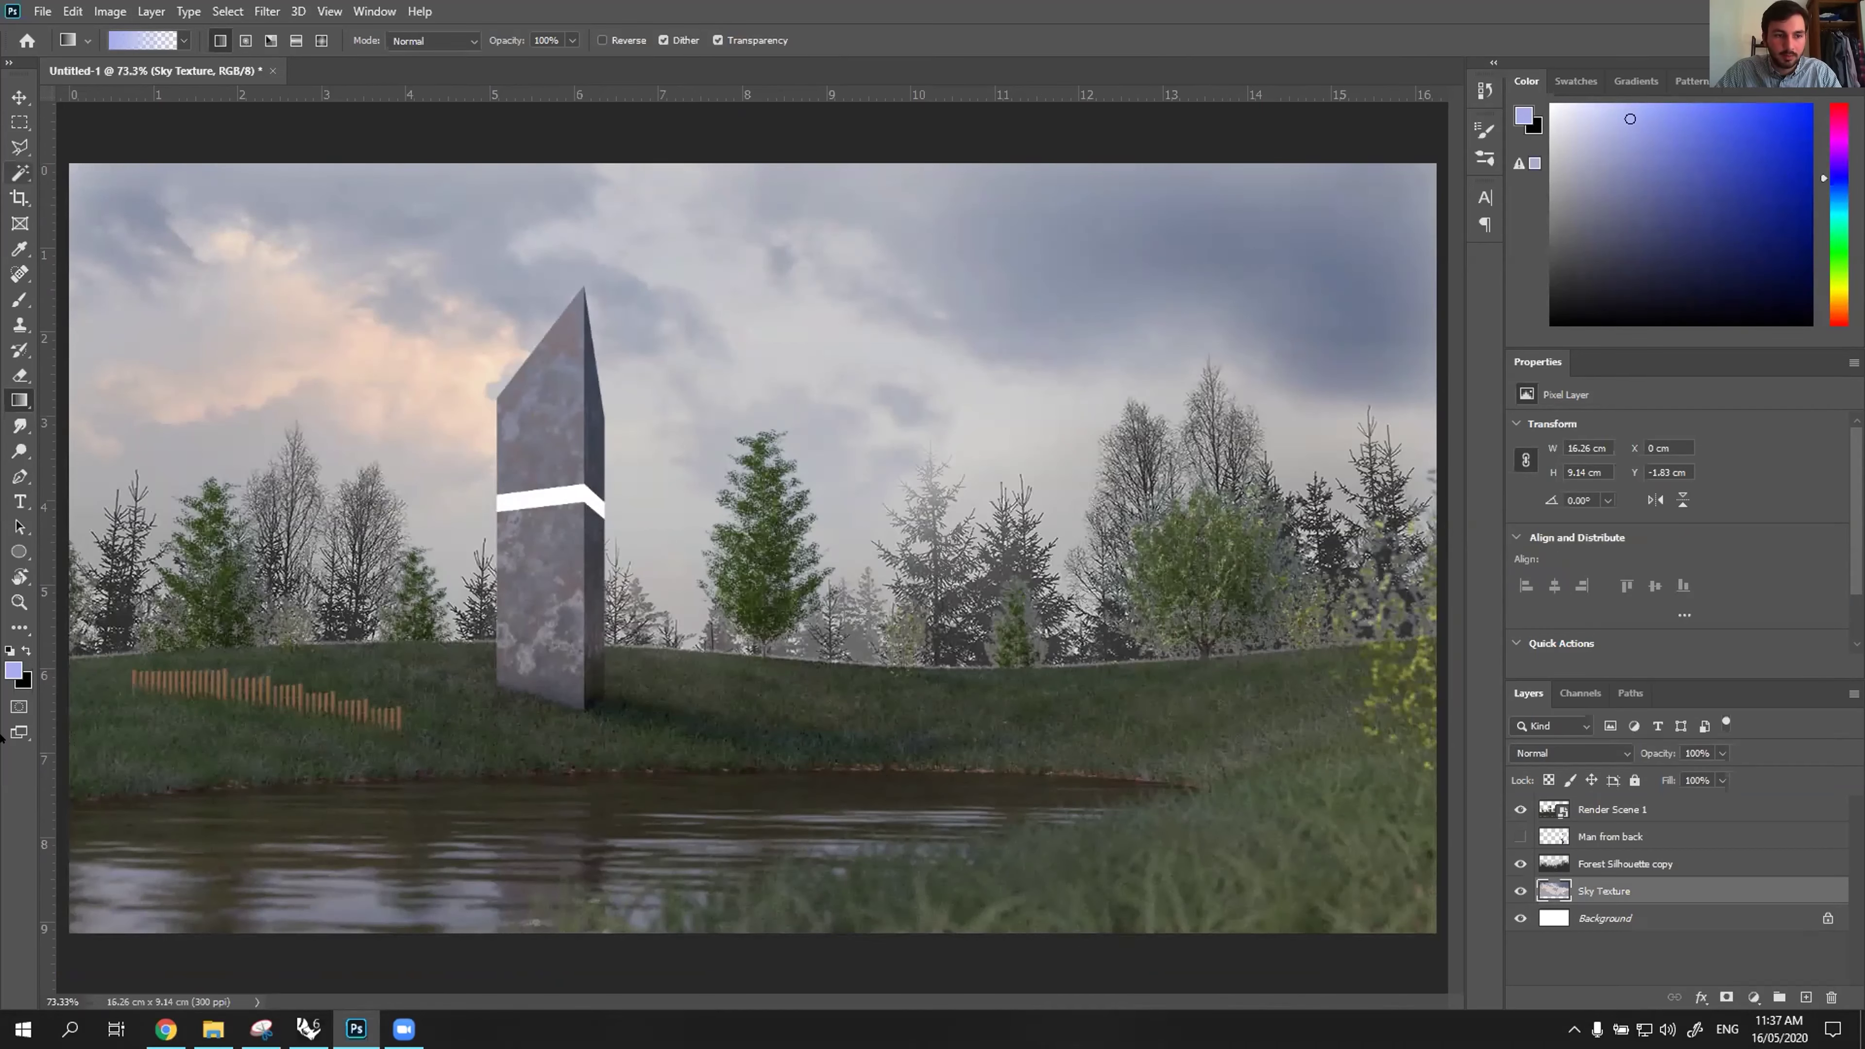
click(13, 669)
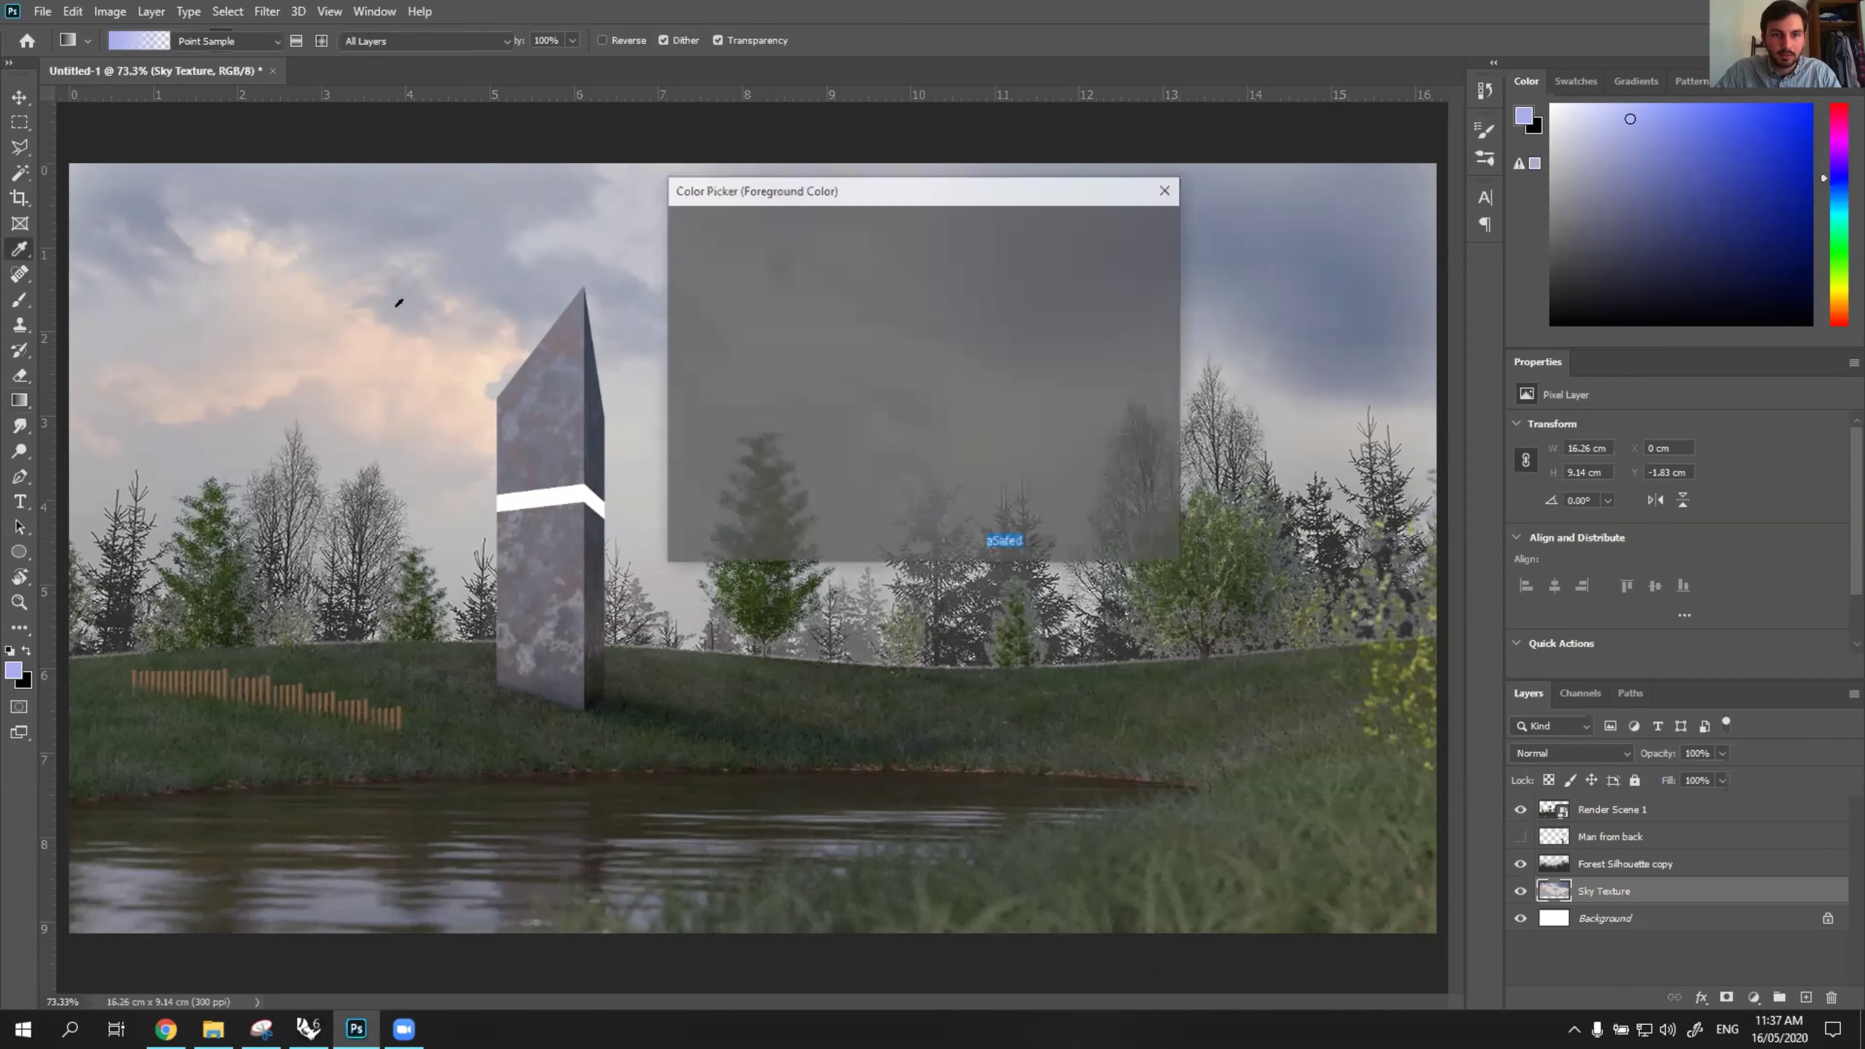
click(399, 302)
click(378, 304)
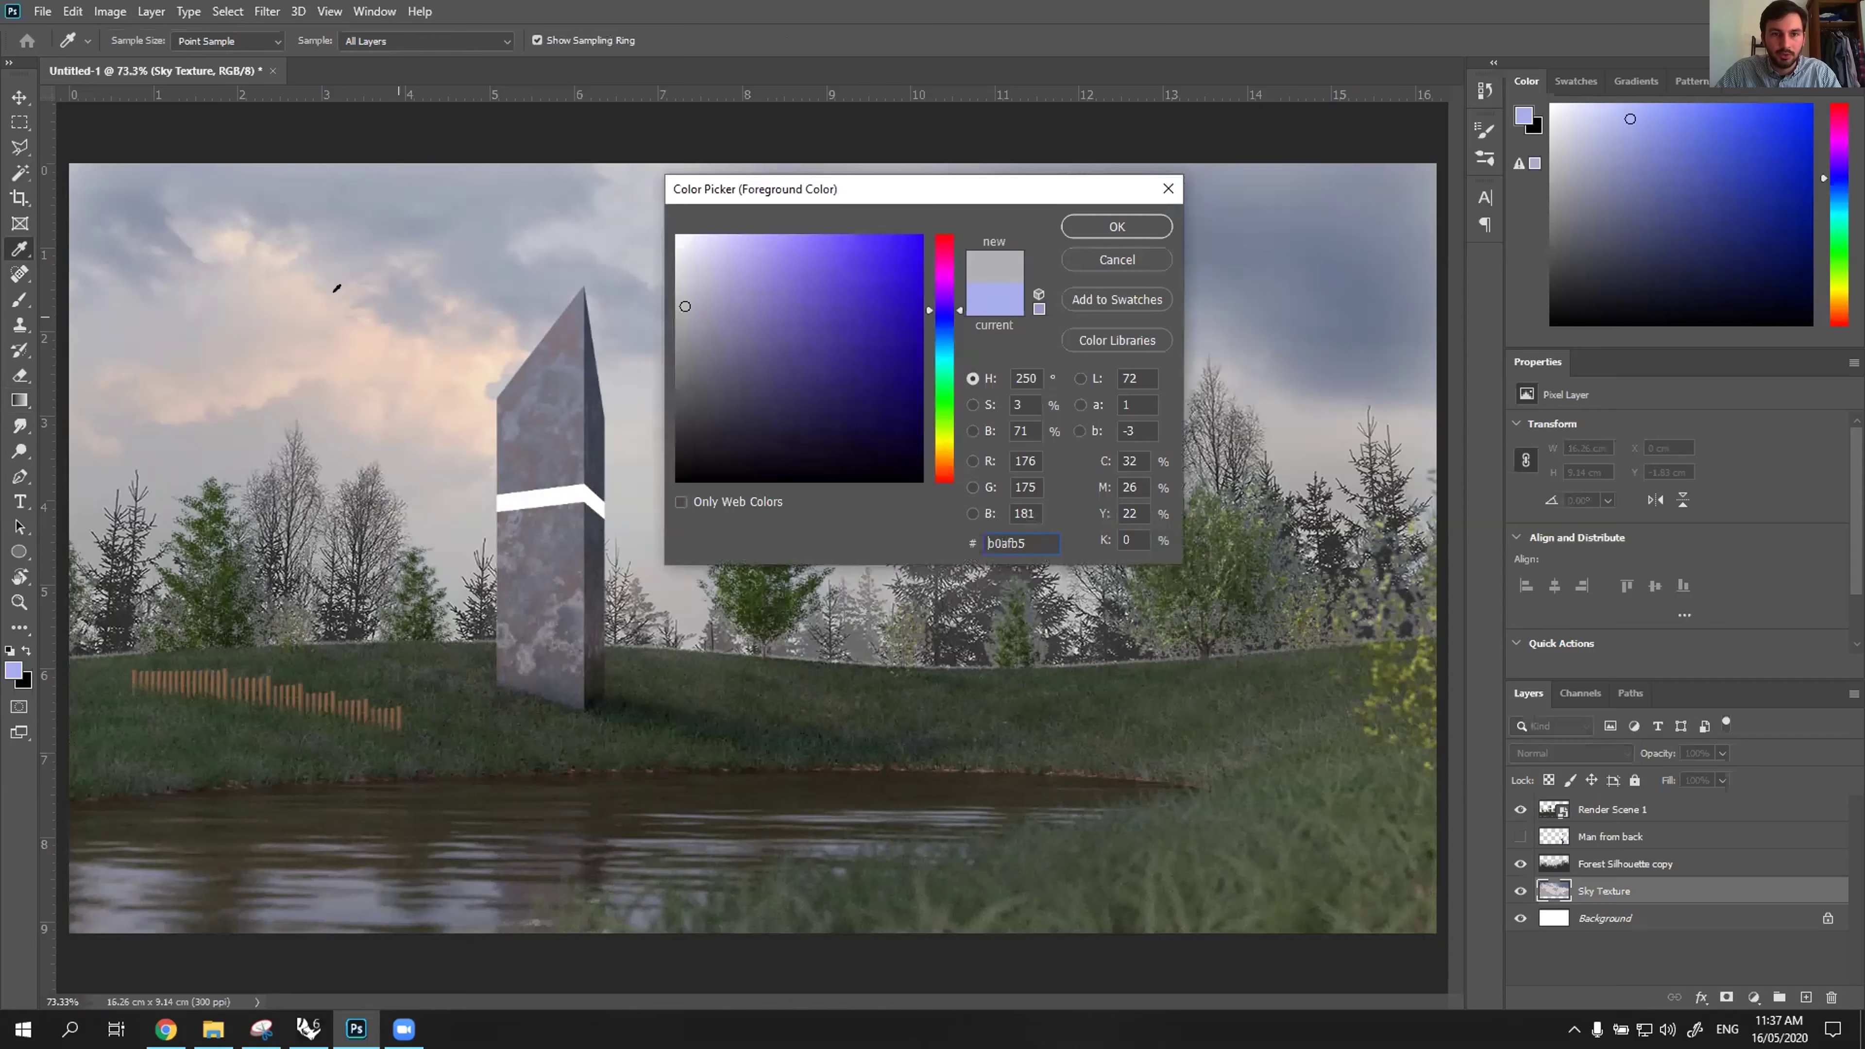
click(336, 289)
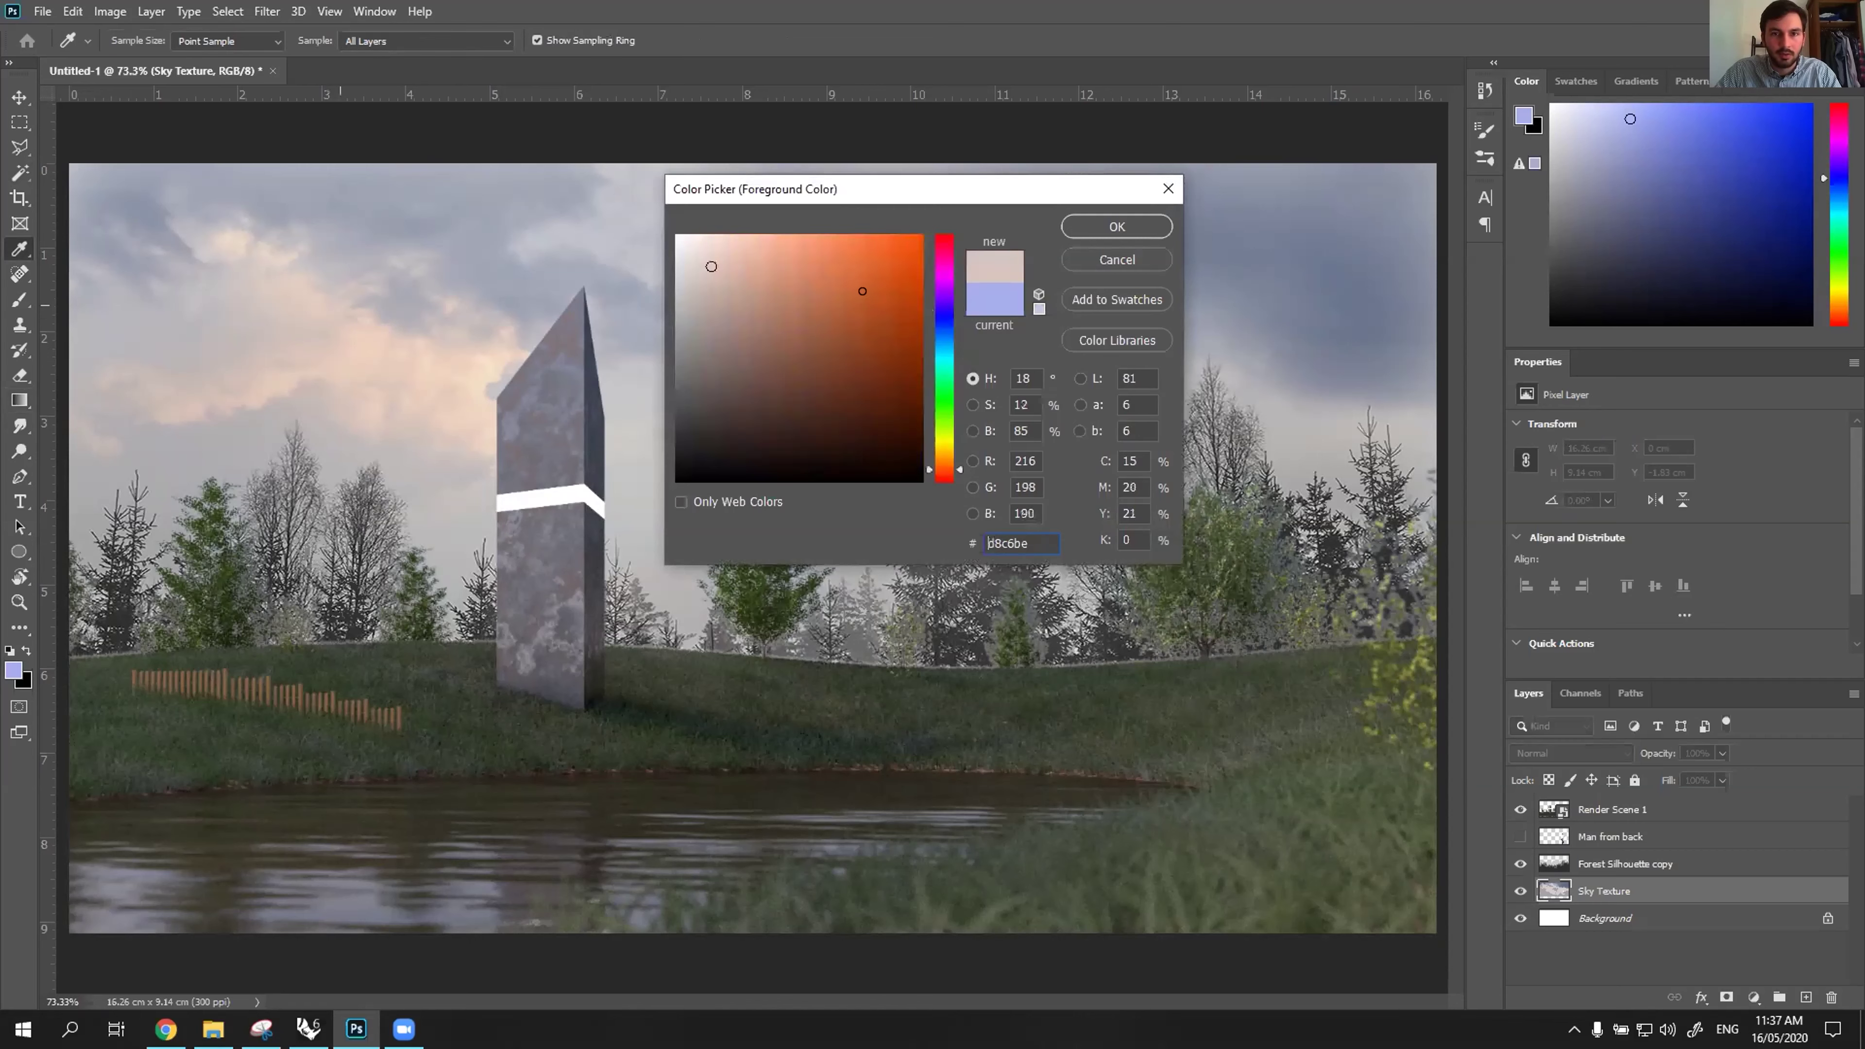
click(371, 310)
click(1124, 227)
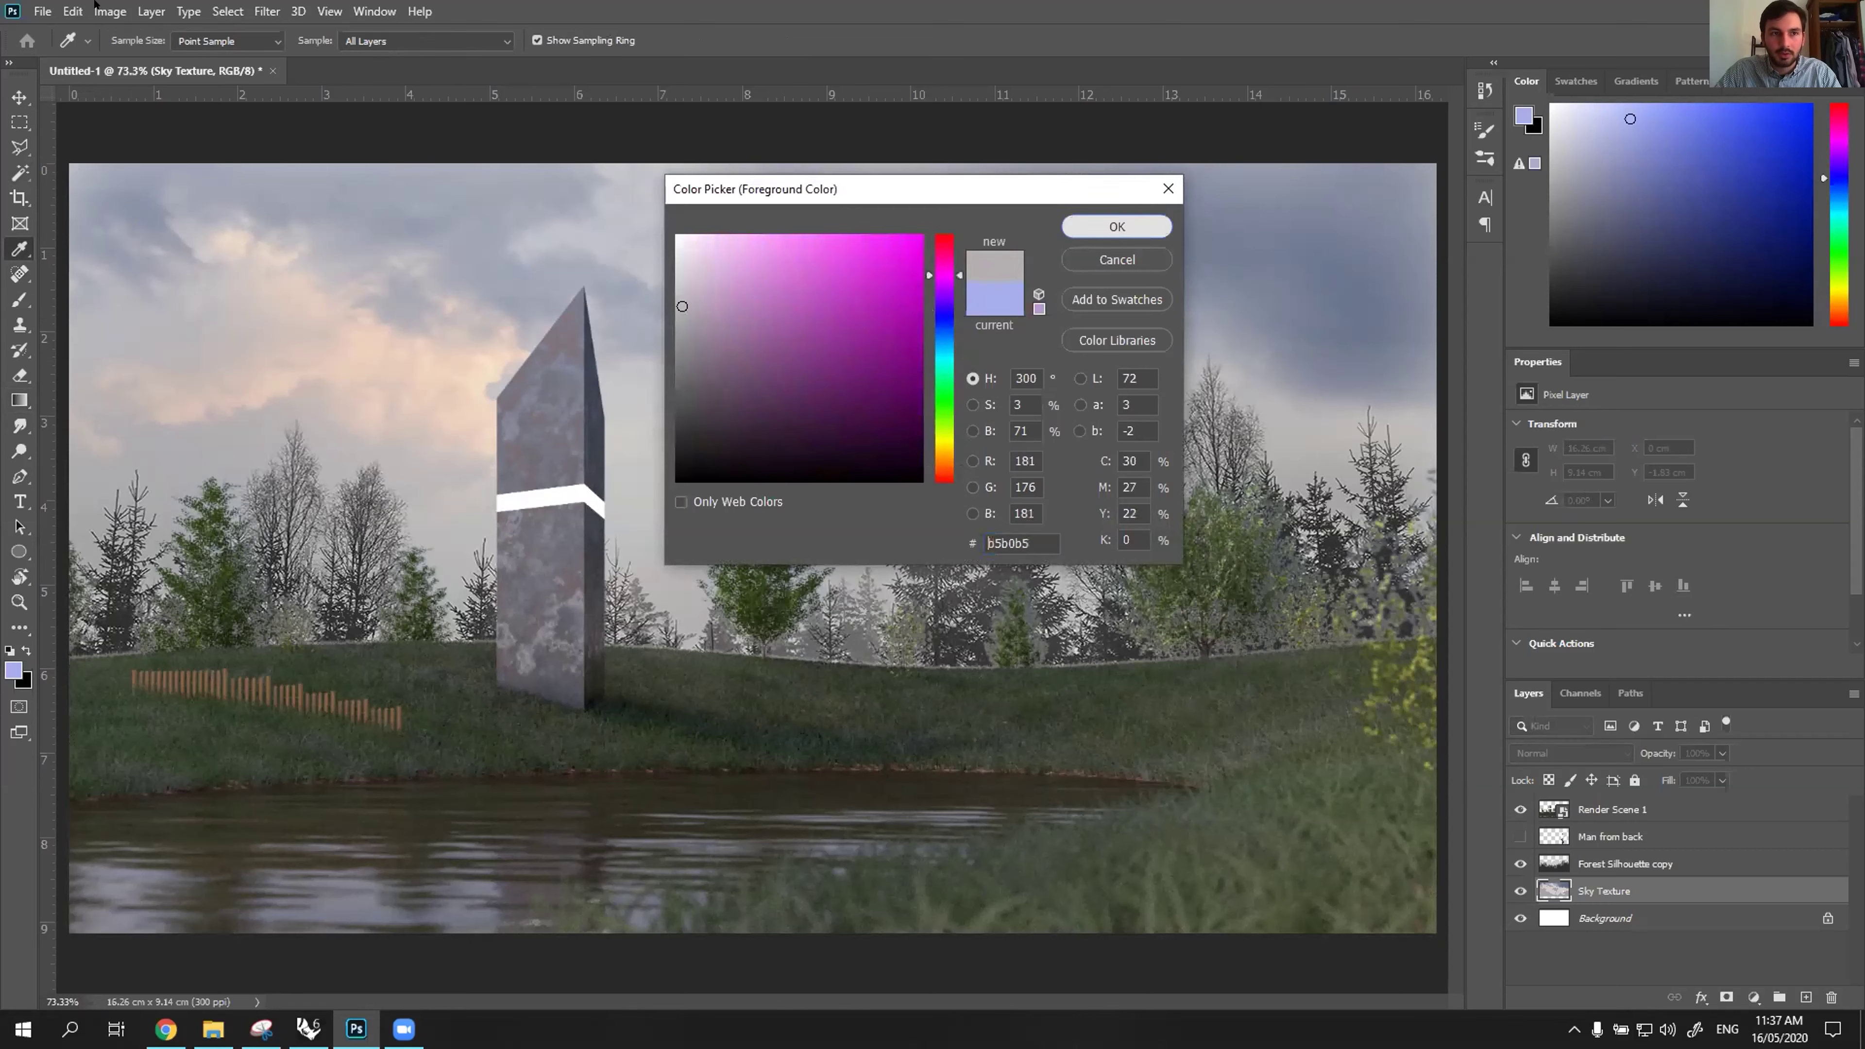
Set the Gradient tool to Foreground to Transparent in the sampled grey and try a vertical gradient up into the sky.
key(g)
right_click(42, 85)
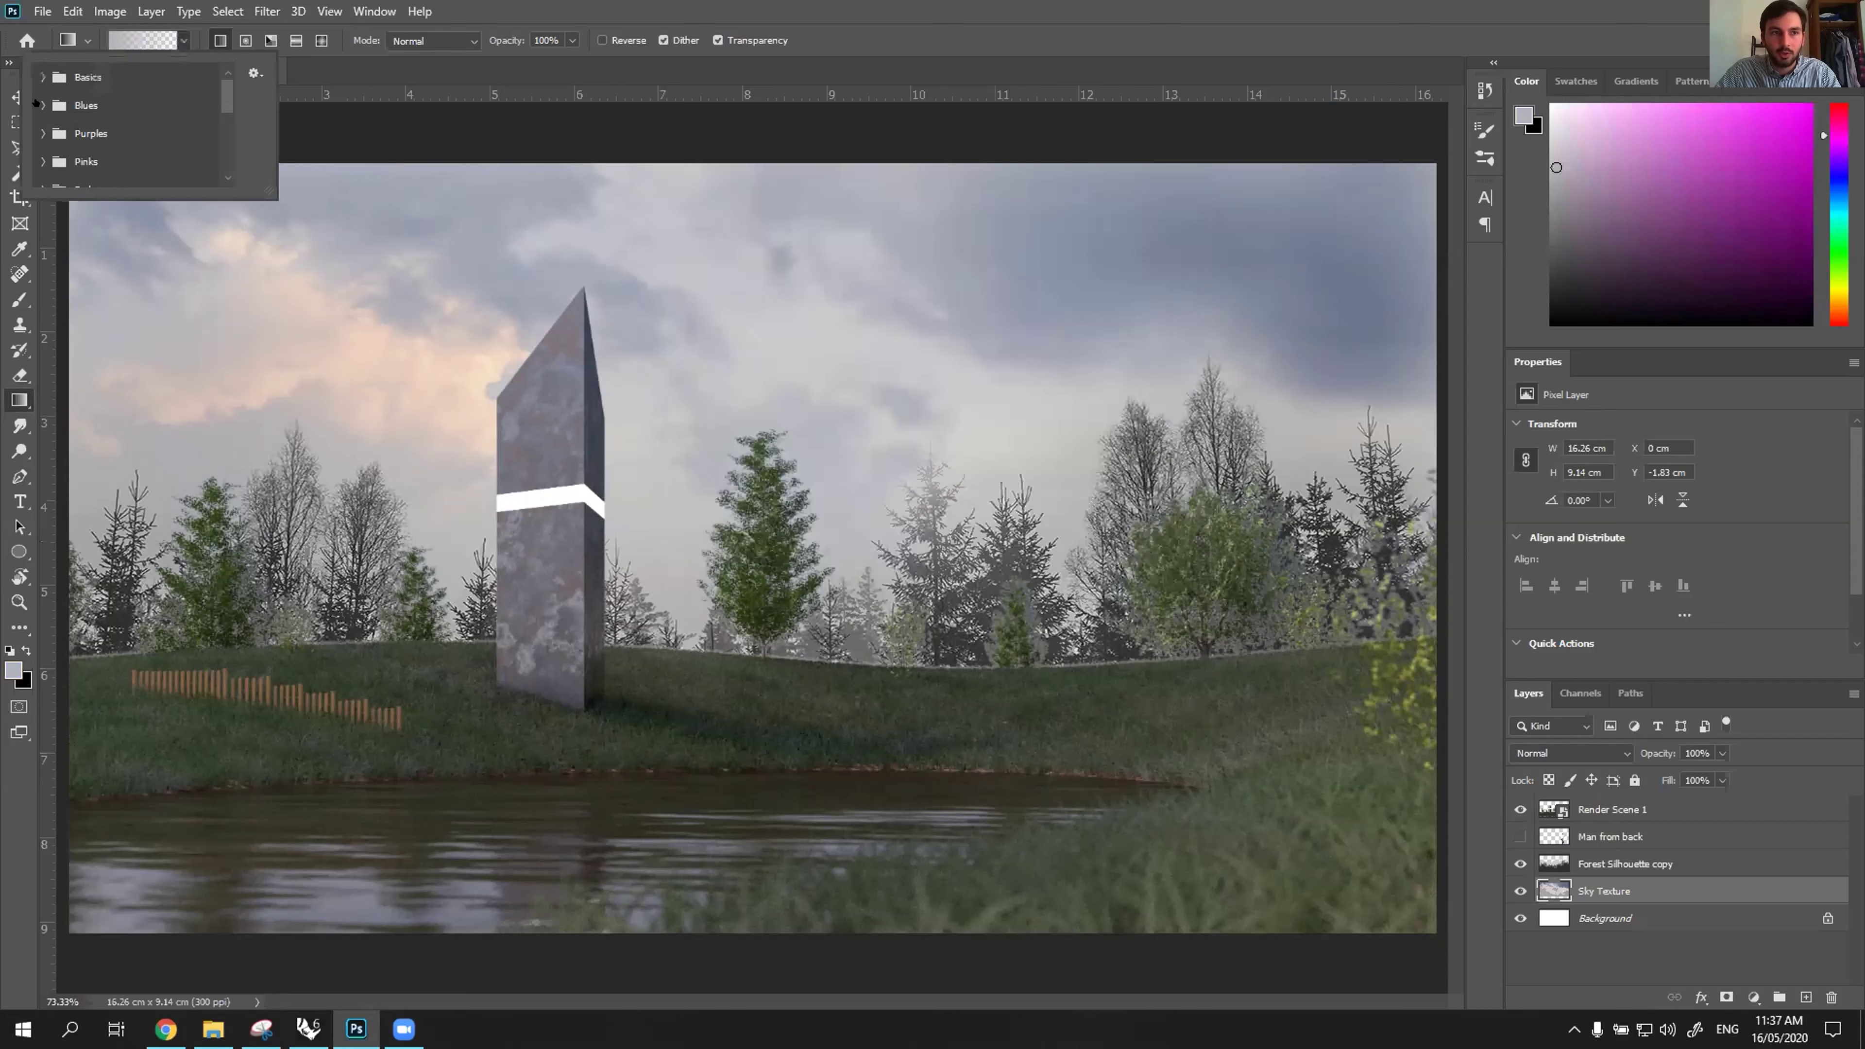
click(83, 96)
click(112, 39)
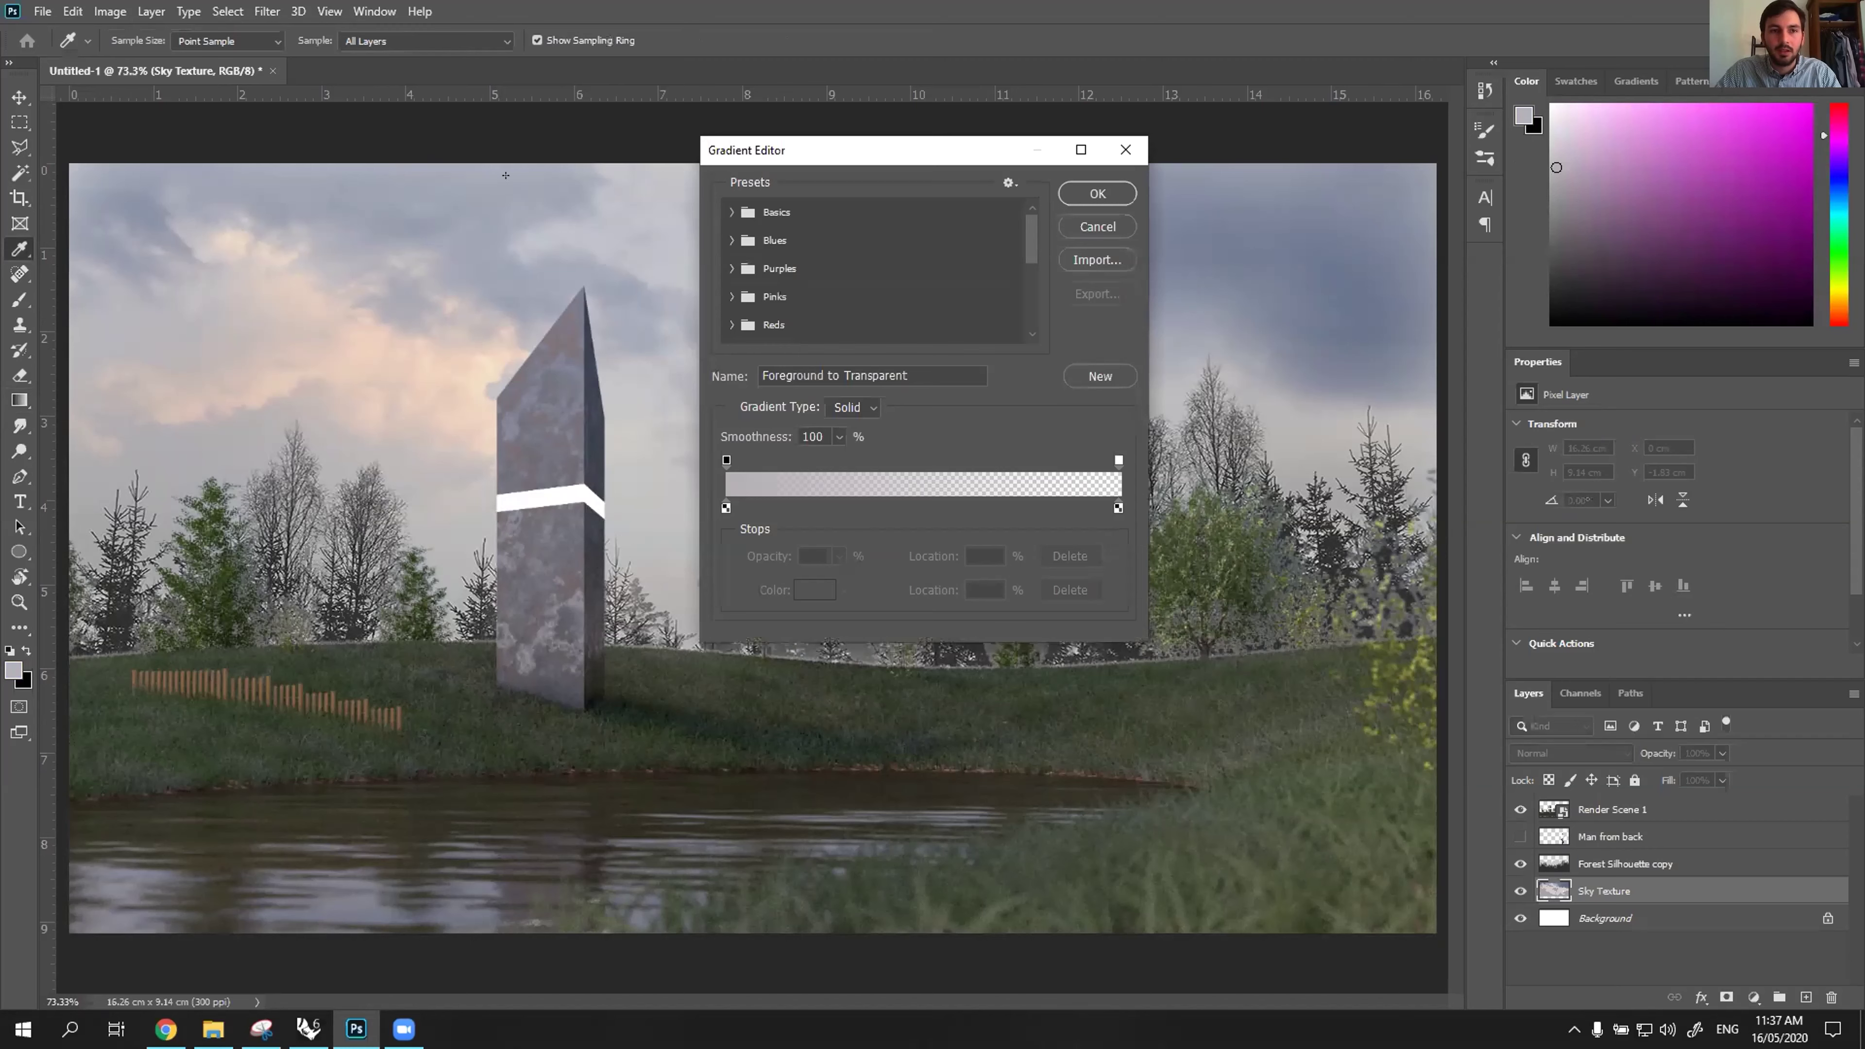
key(Return)
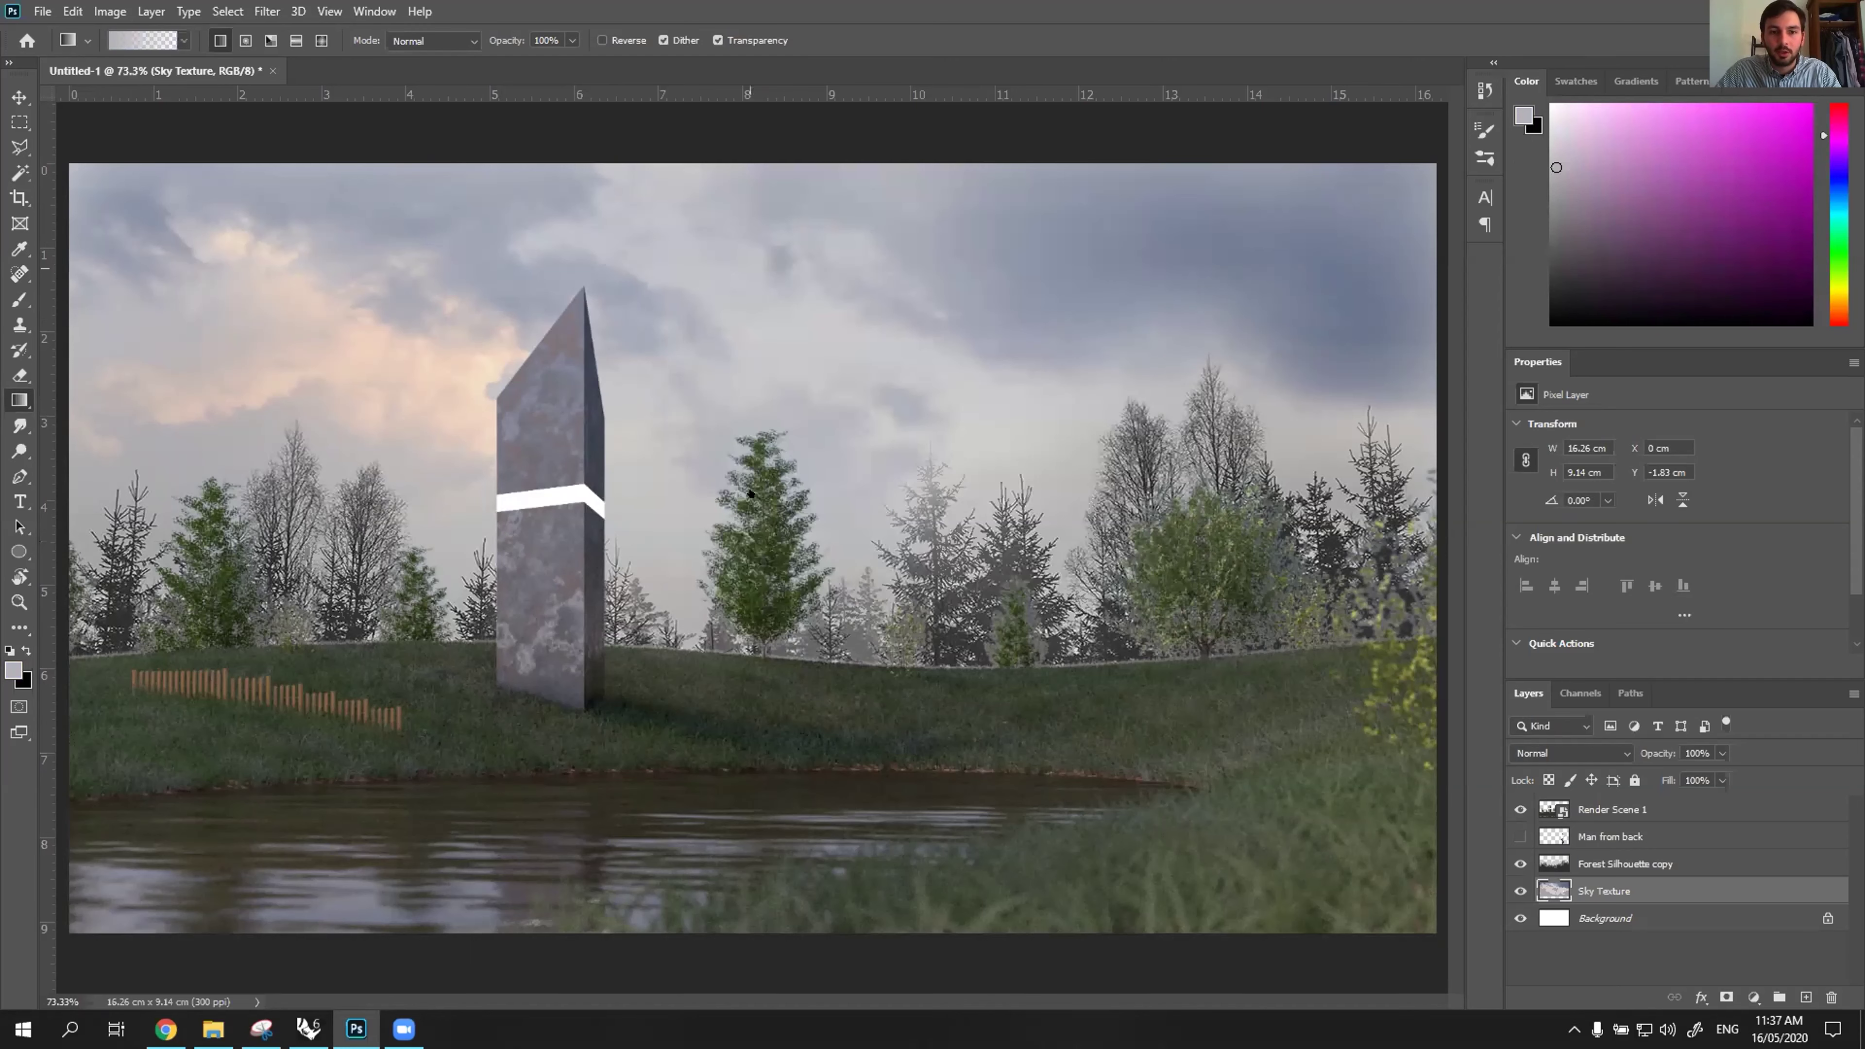
click(142, 39)
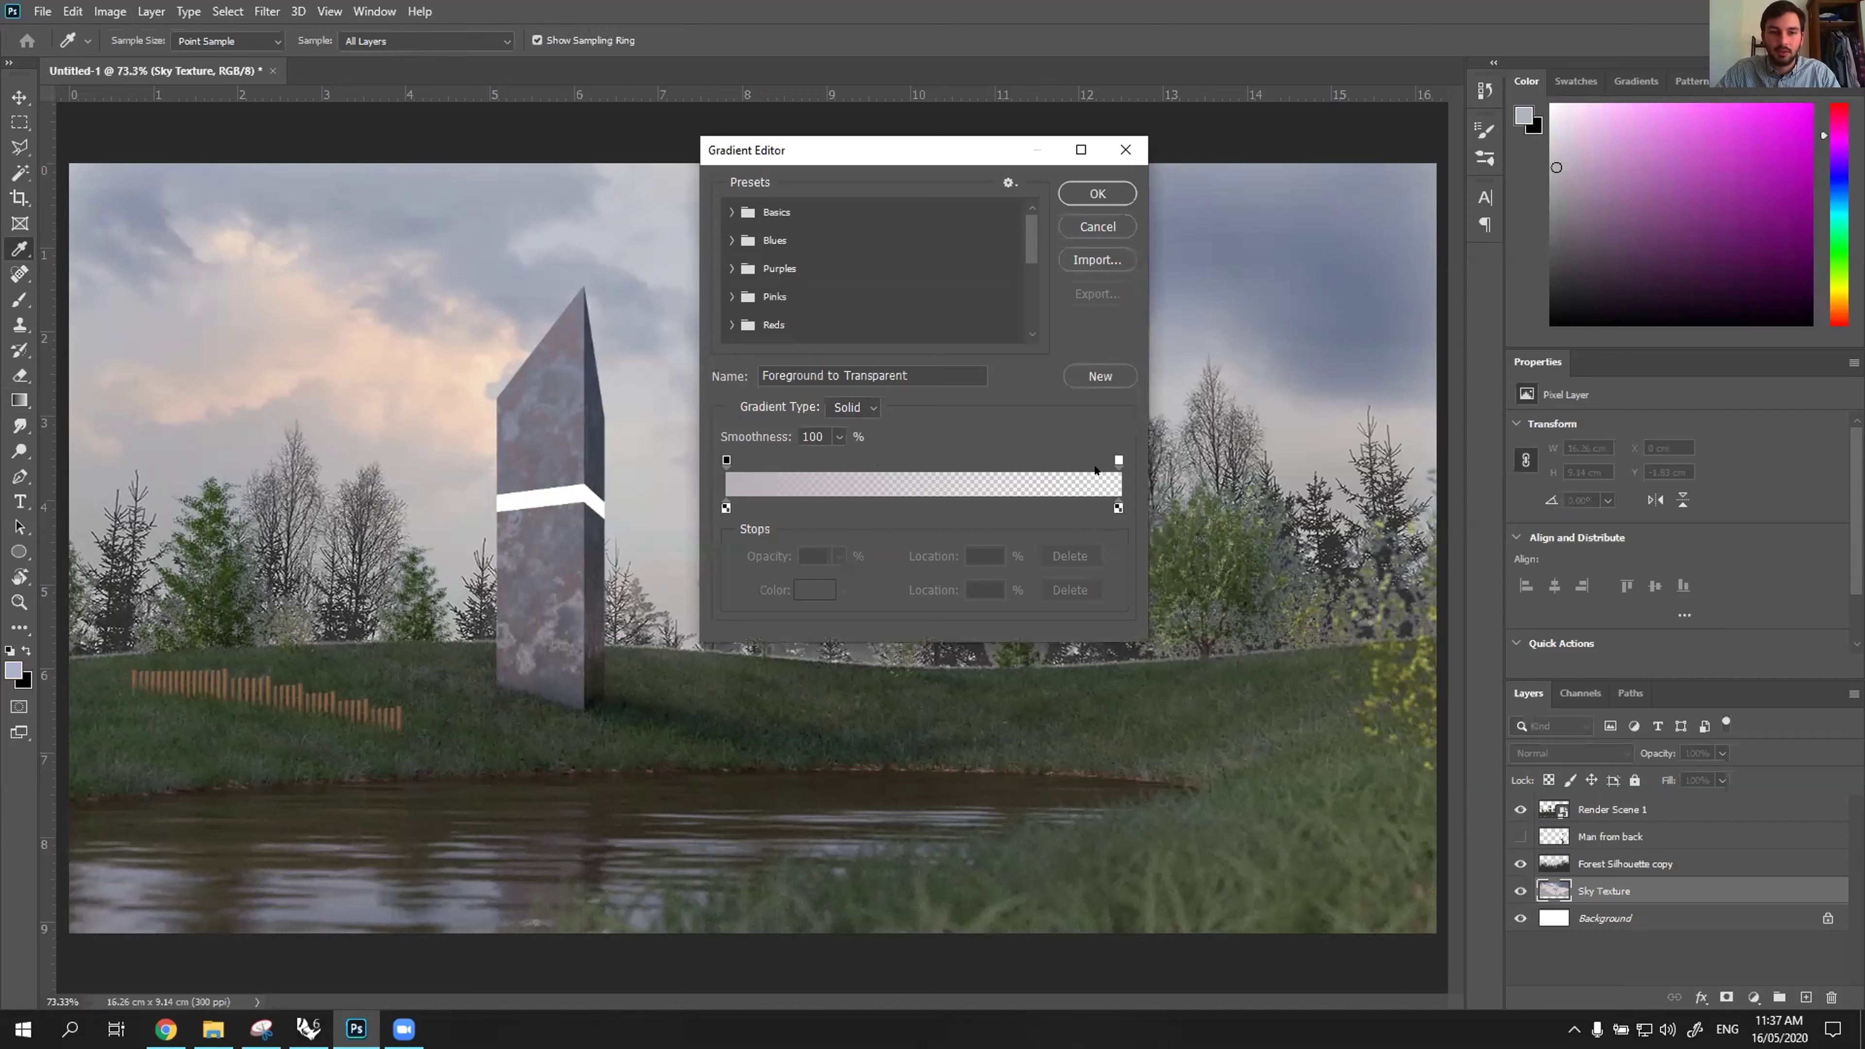
key(Return)
drag(766, 982, 767, 285)
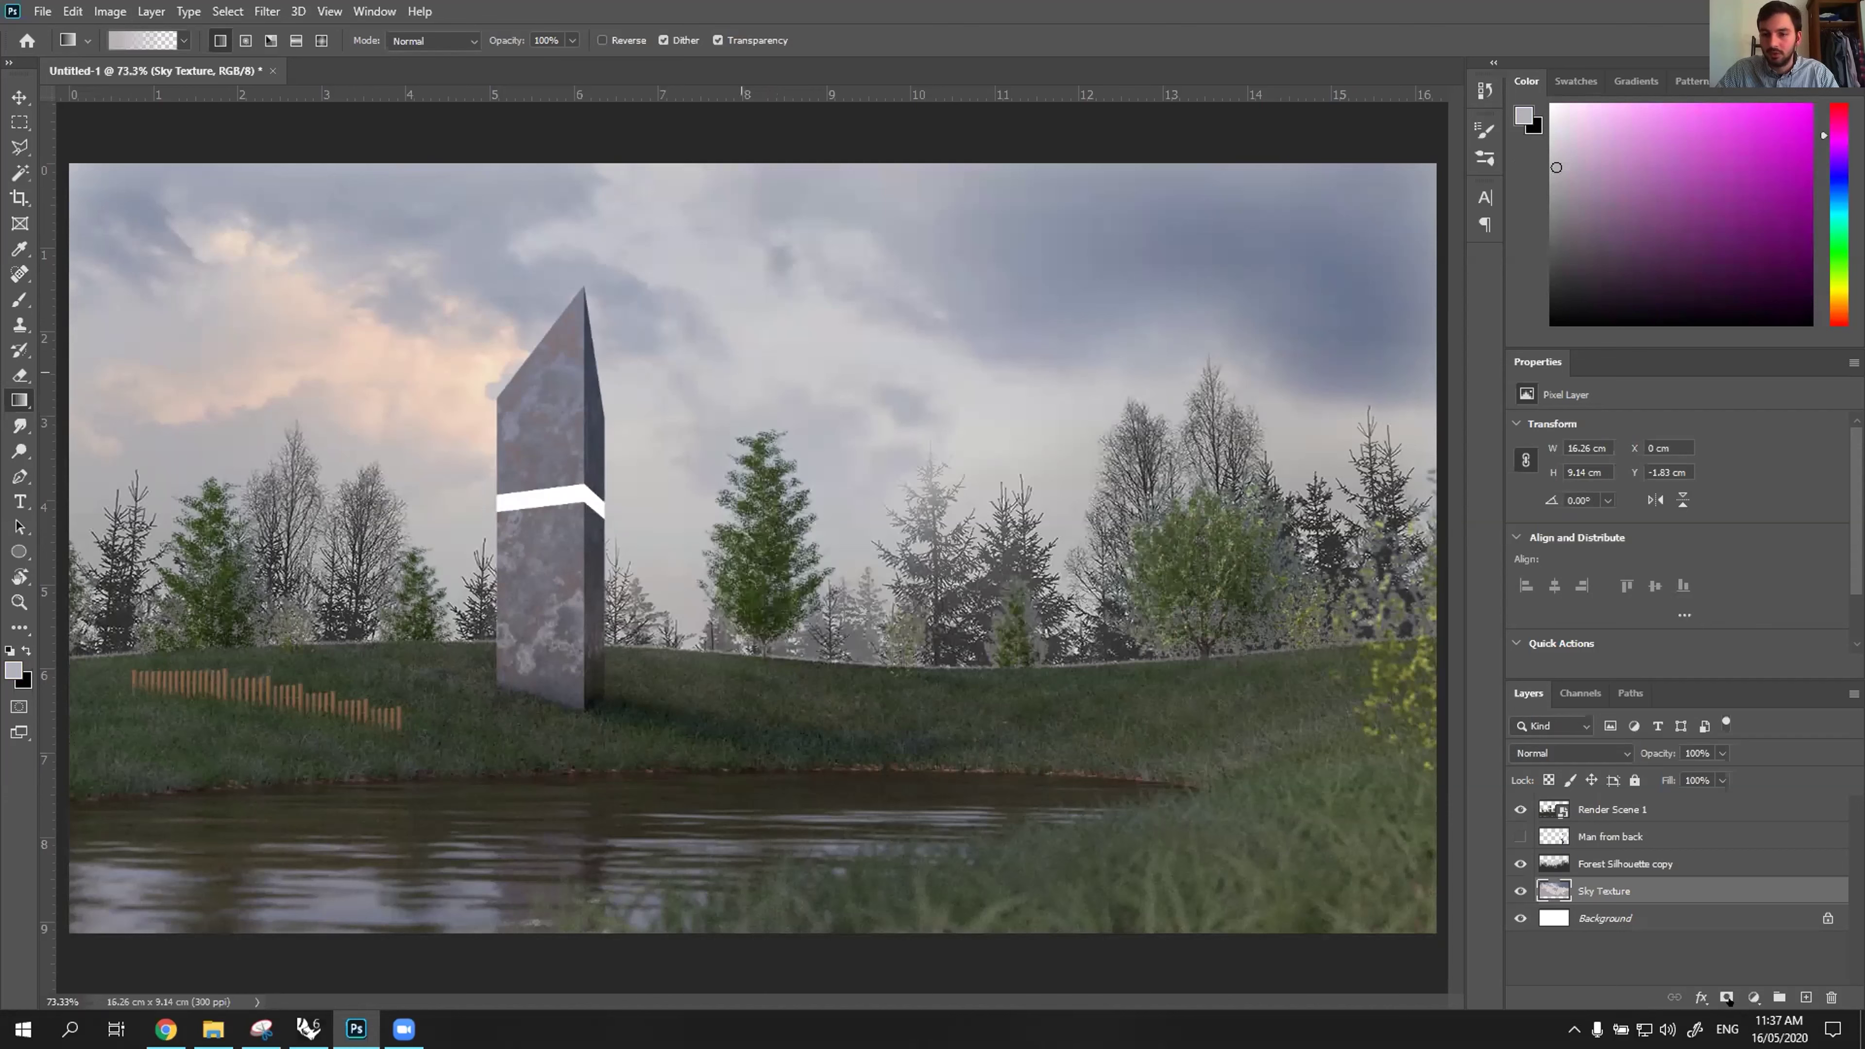
Create a new layer directly above Sky Texture and name it Gradient.
click(1608, 836)
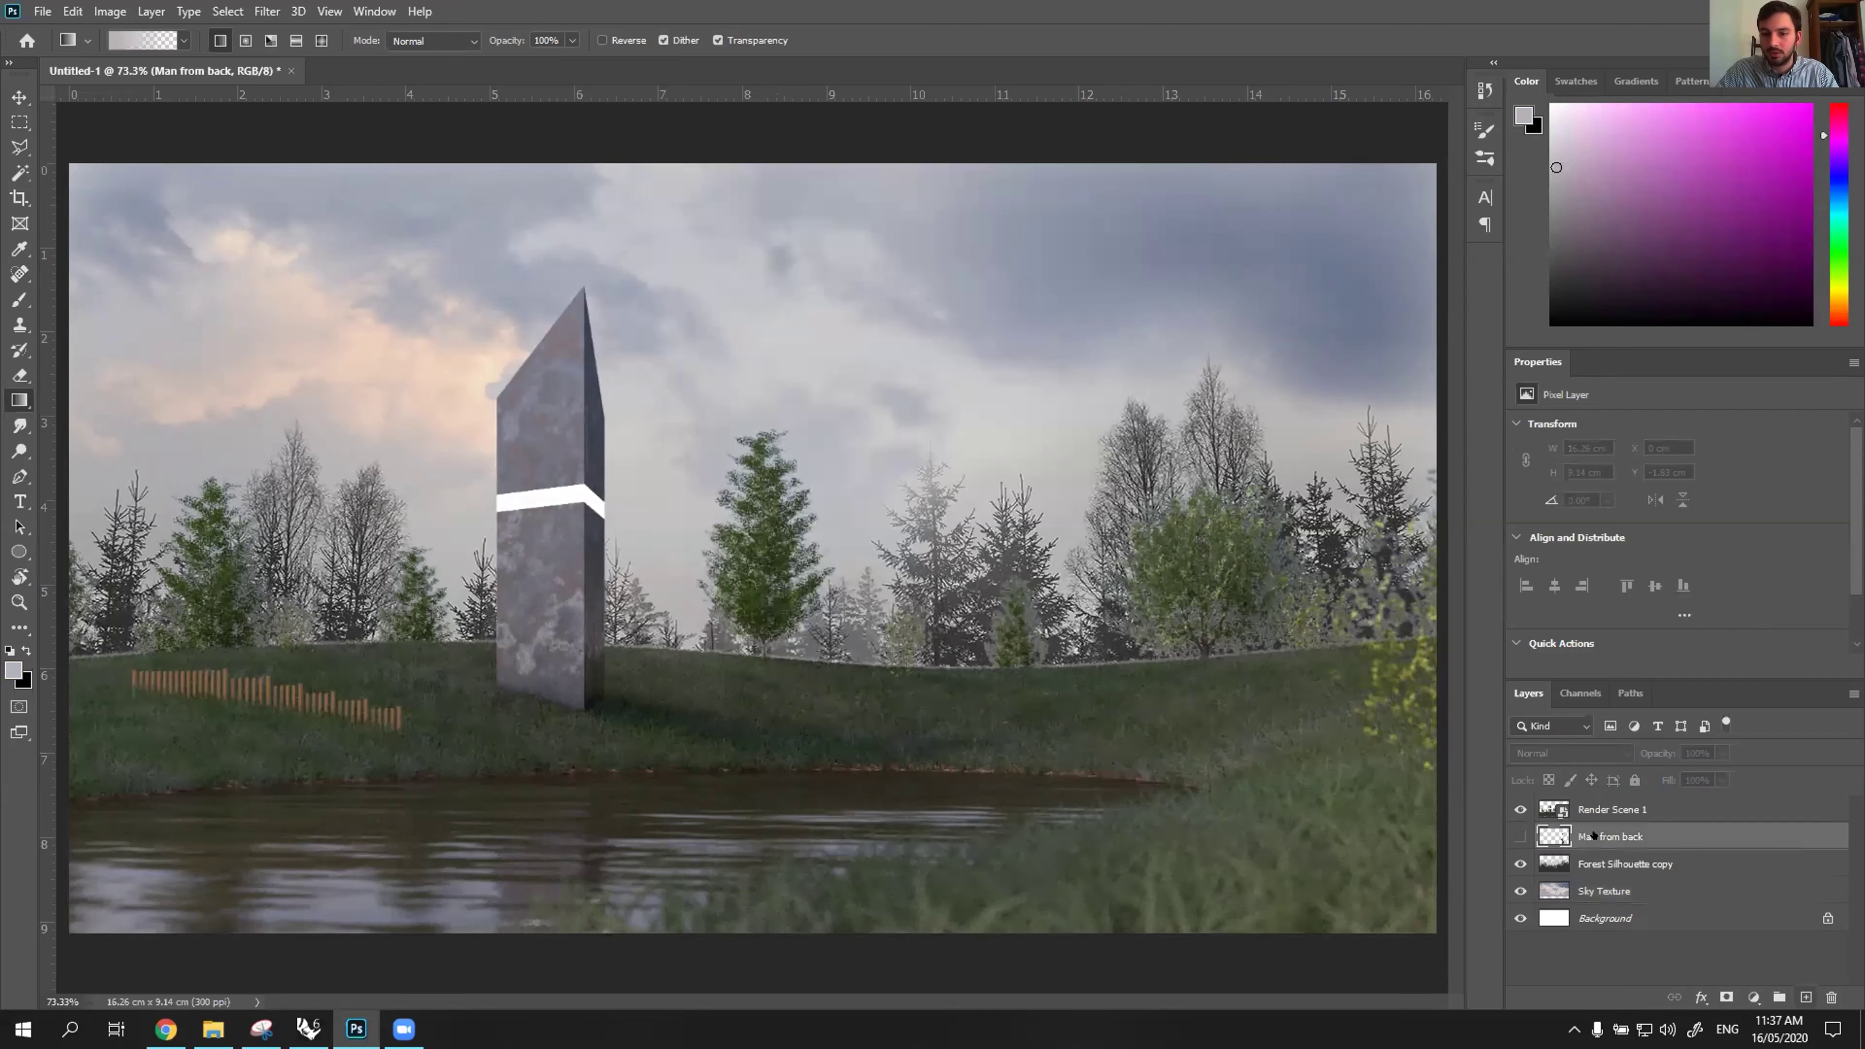
key(ctrl+shift+alt+n)
drag(1596, 891, 1598, 891)
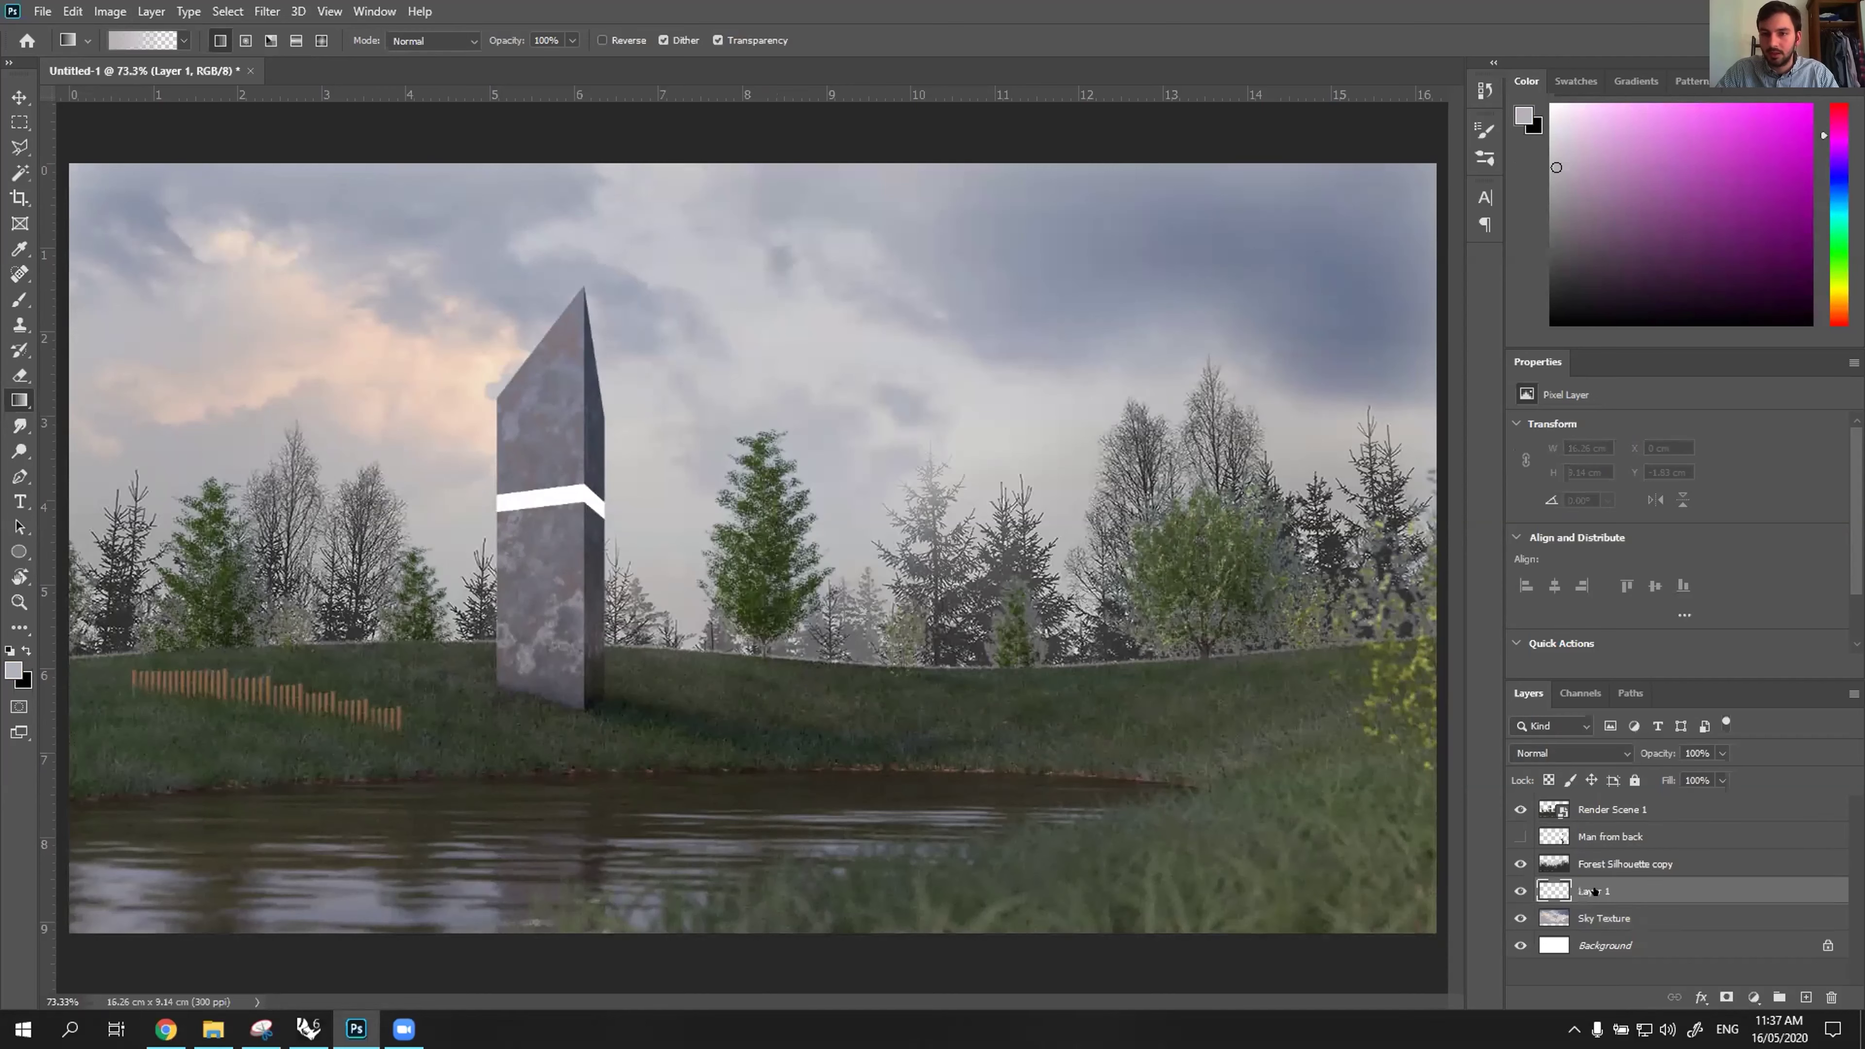
right_click(1595, 892)
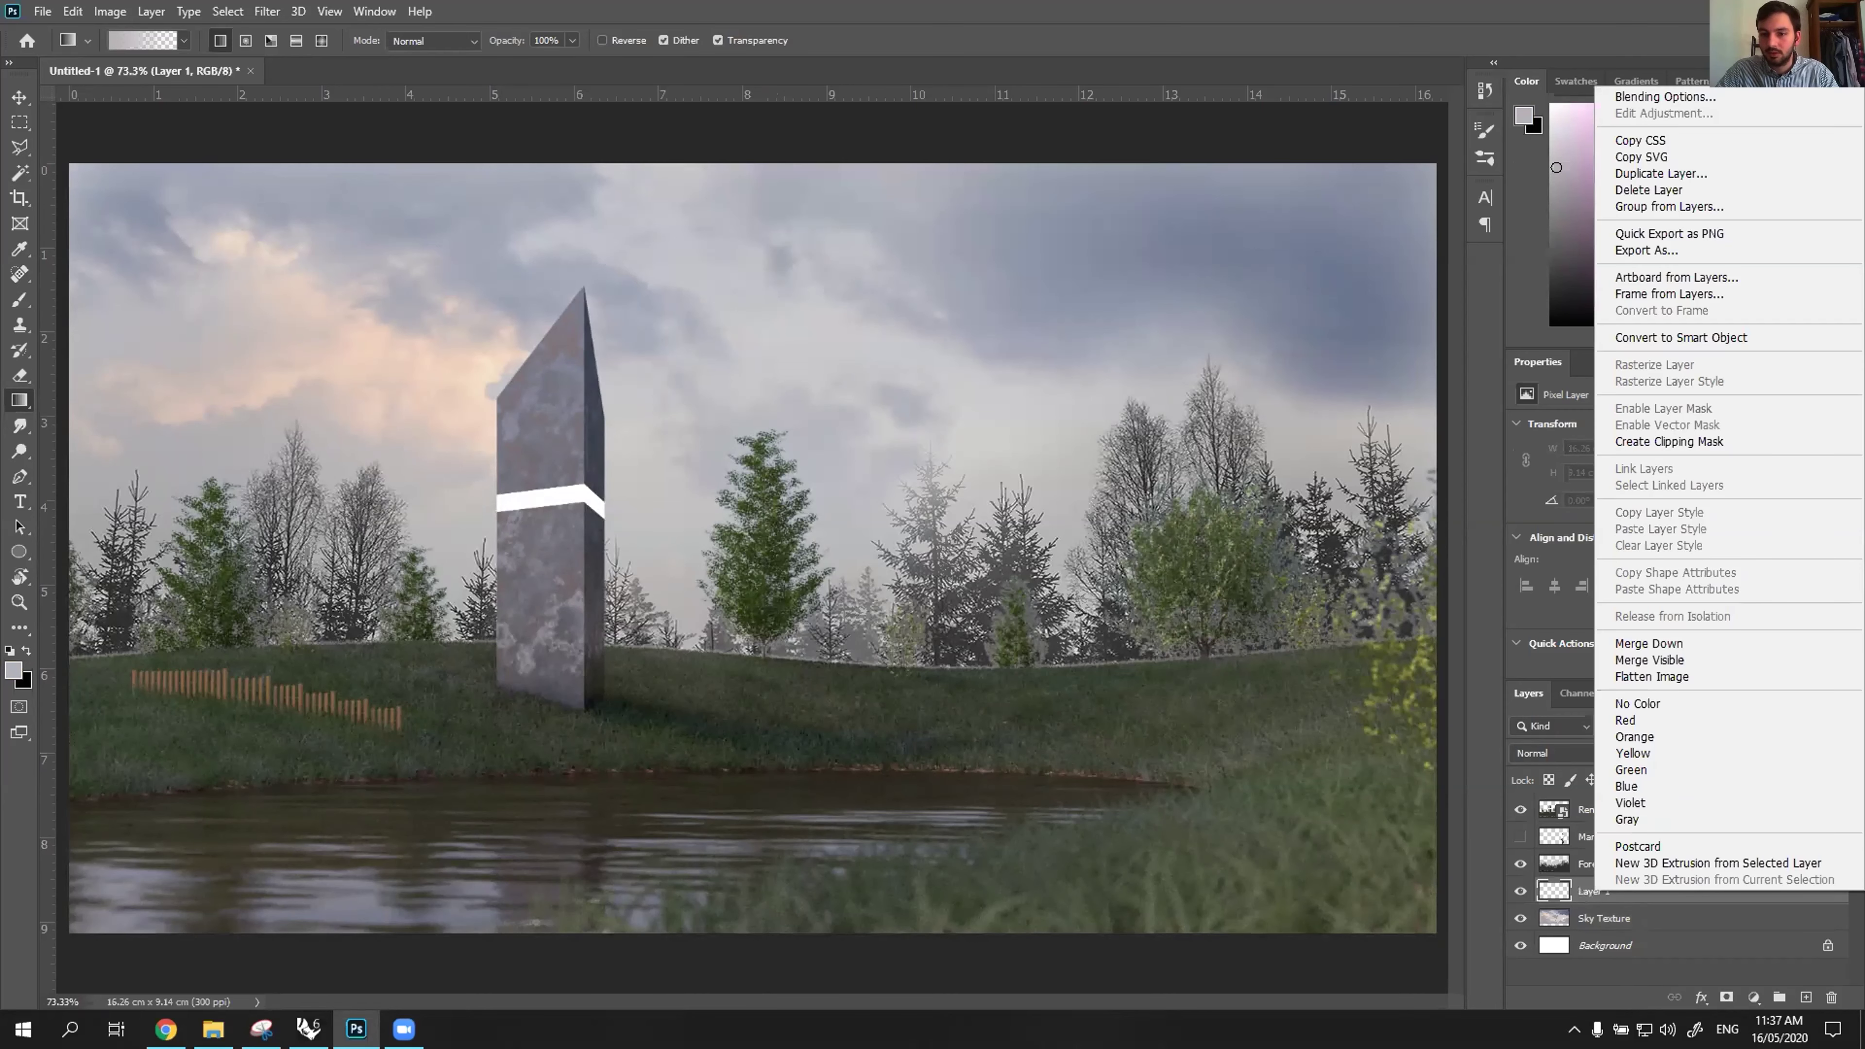
right_click(1590, 881)
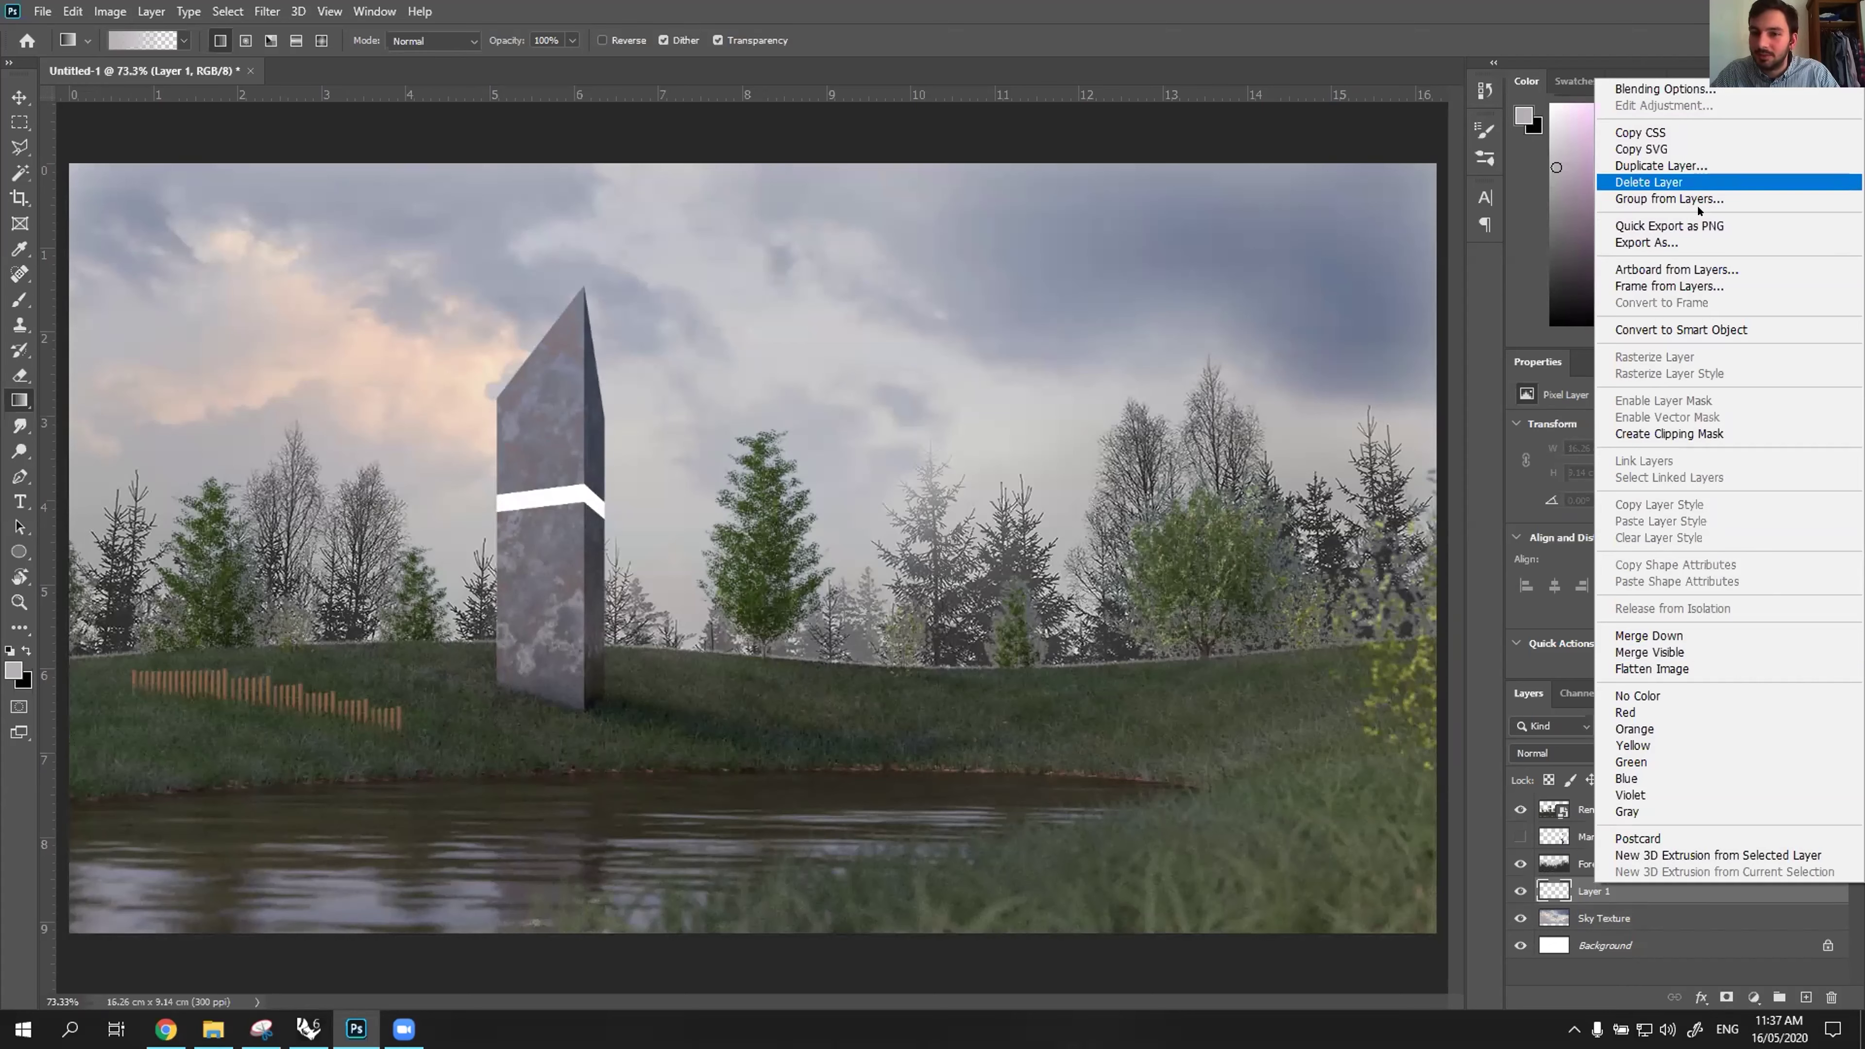
click(1580, 892)
double_click(1584, 887)
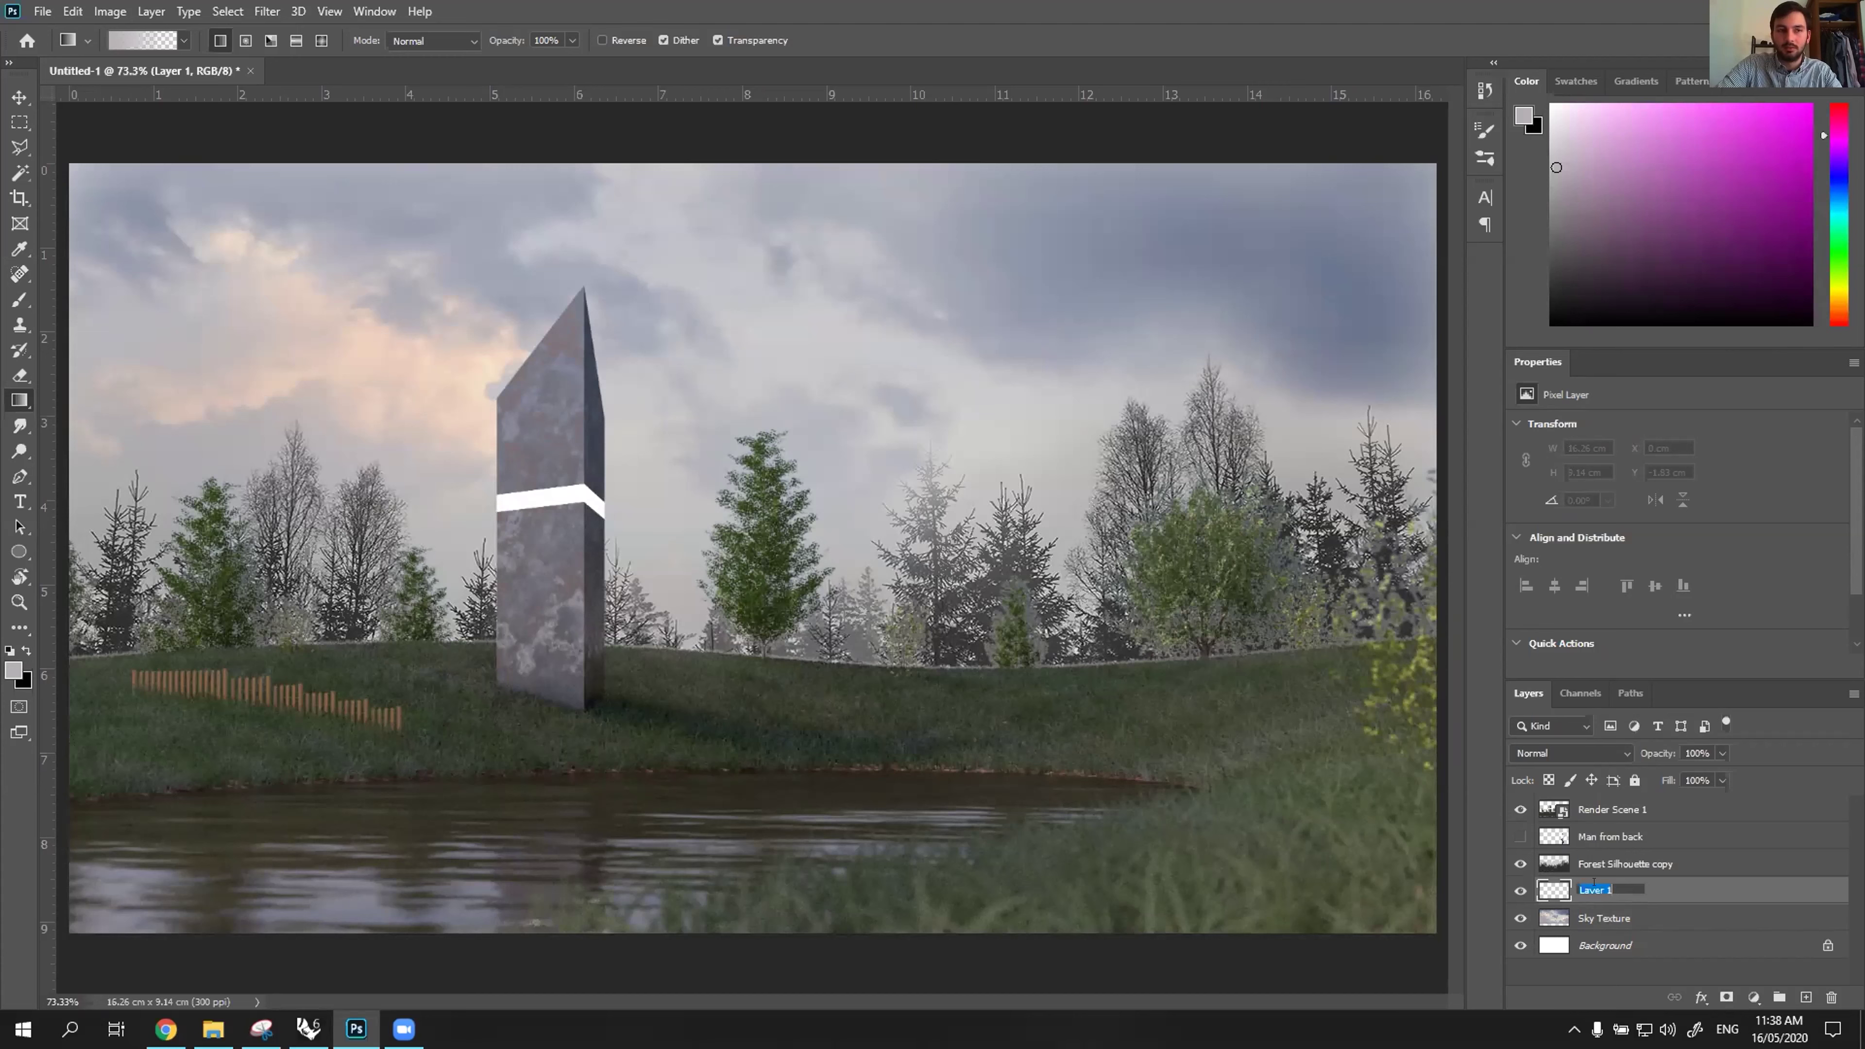
text(Gradient)
key(Return)
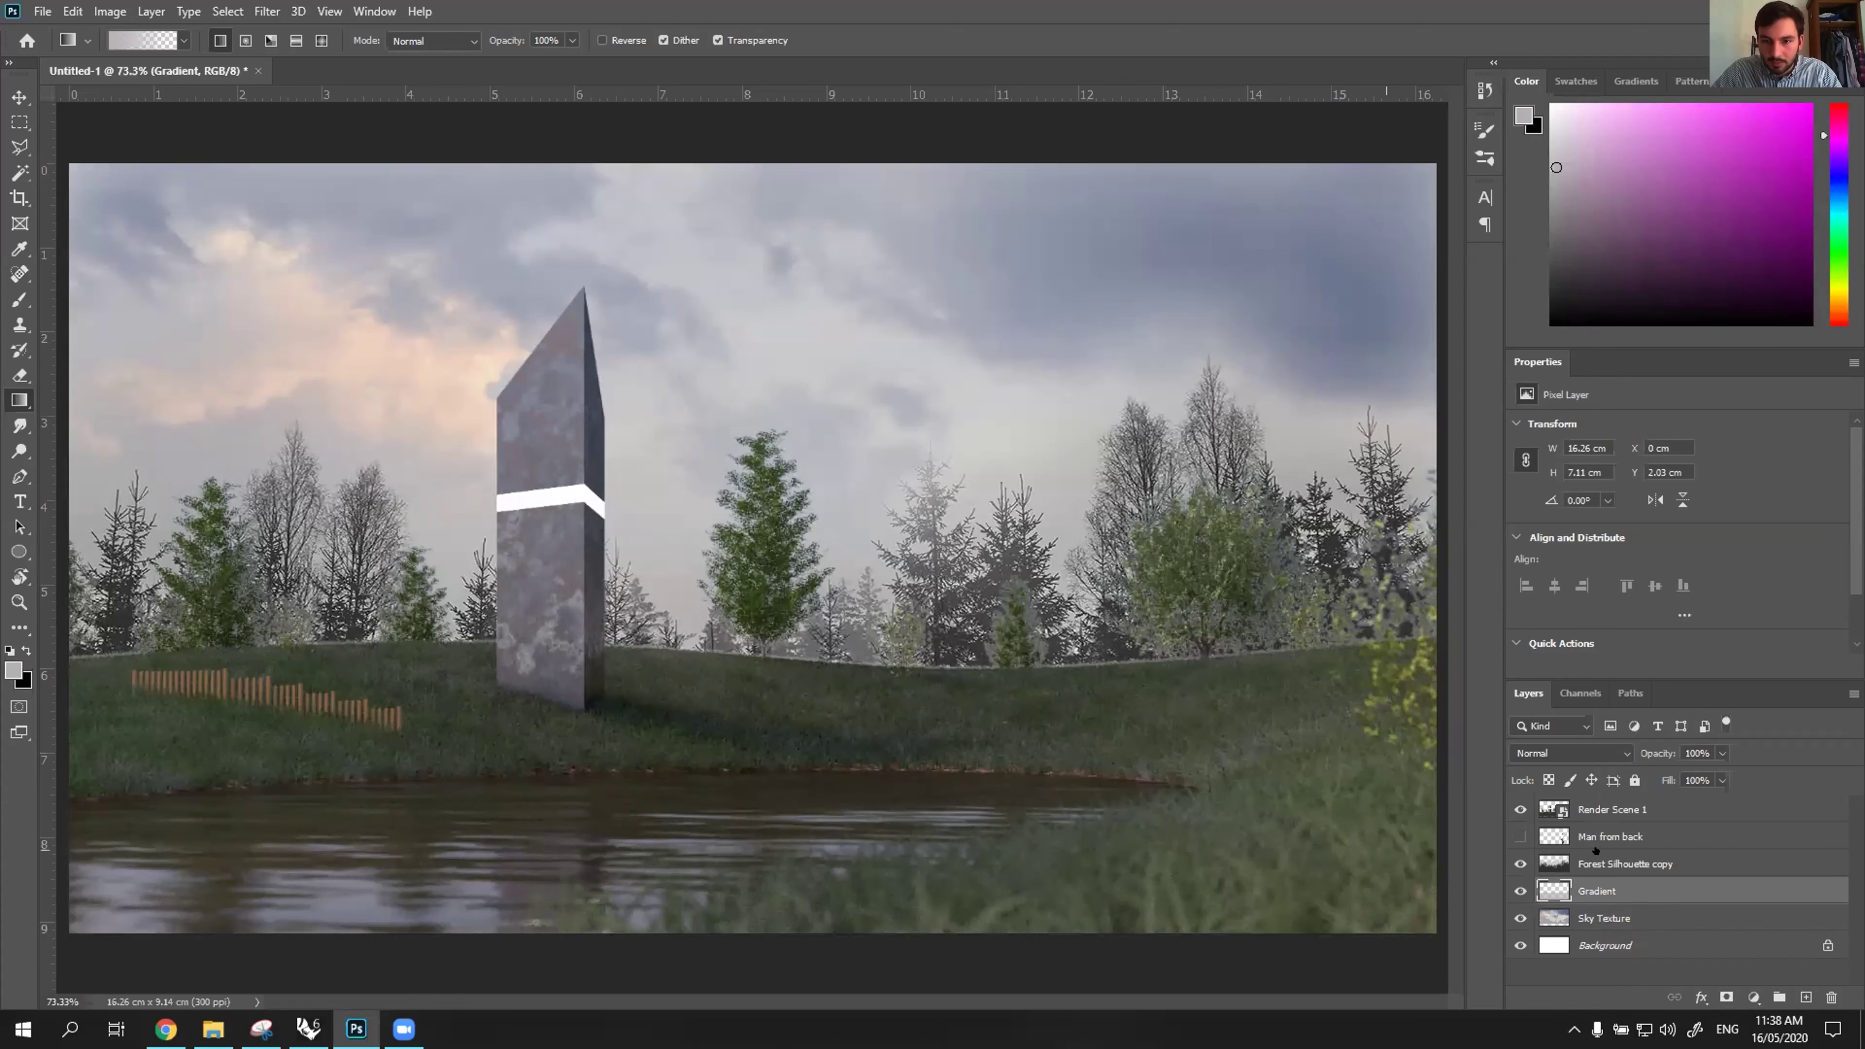
Reorder the layers so Forest Silhouette copy sits between Gradient and Sky Texture, letting the gradient fade the forest, and select the Gradient layer.
drag(1598, 852, 1608, 932)
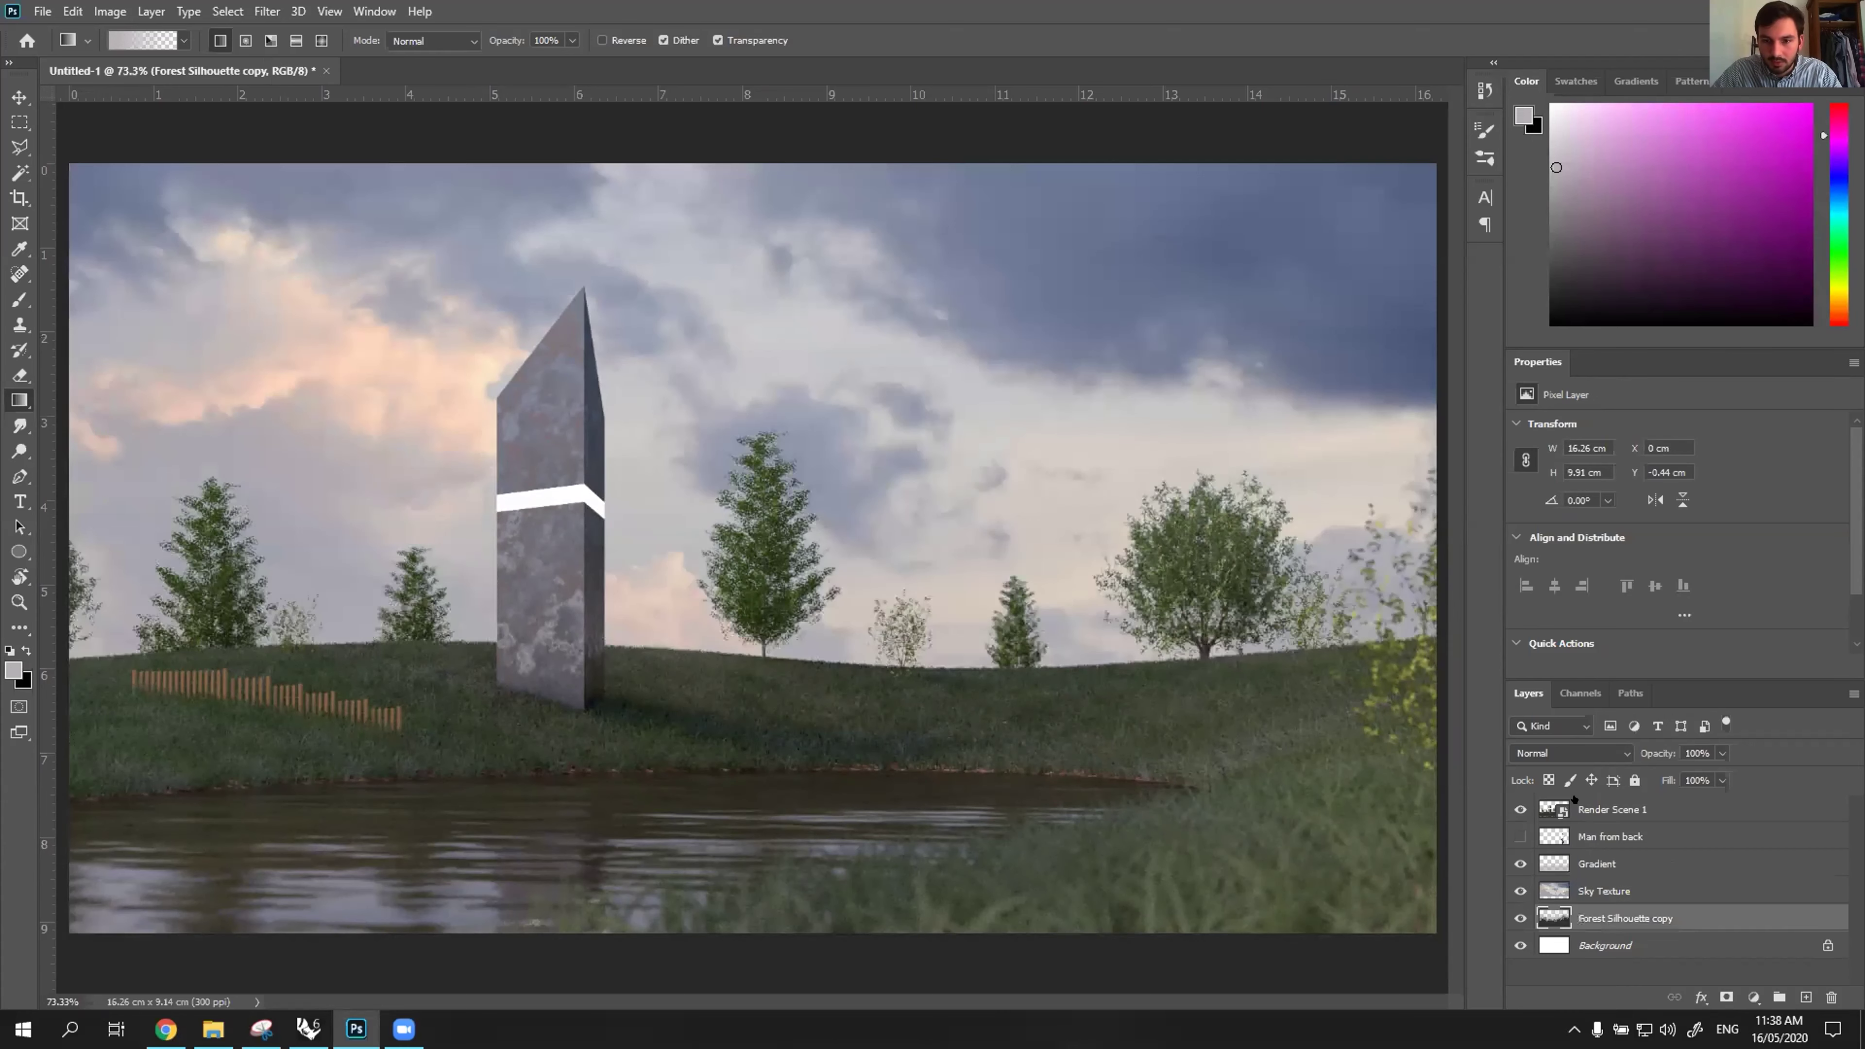
click(1607, 892)
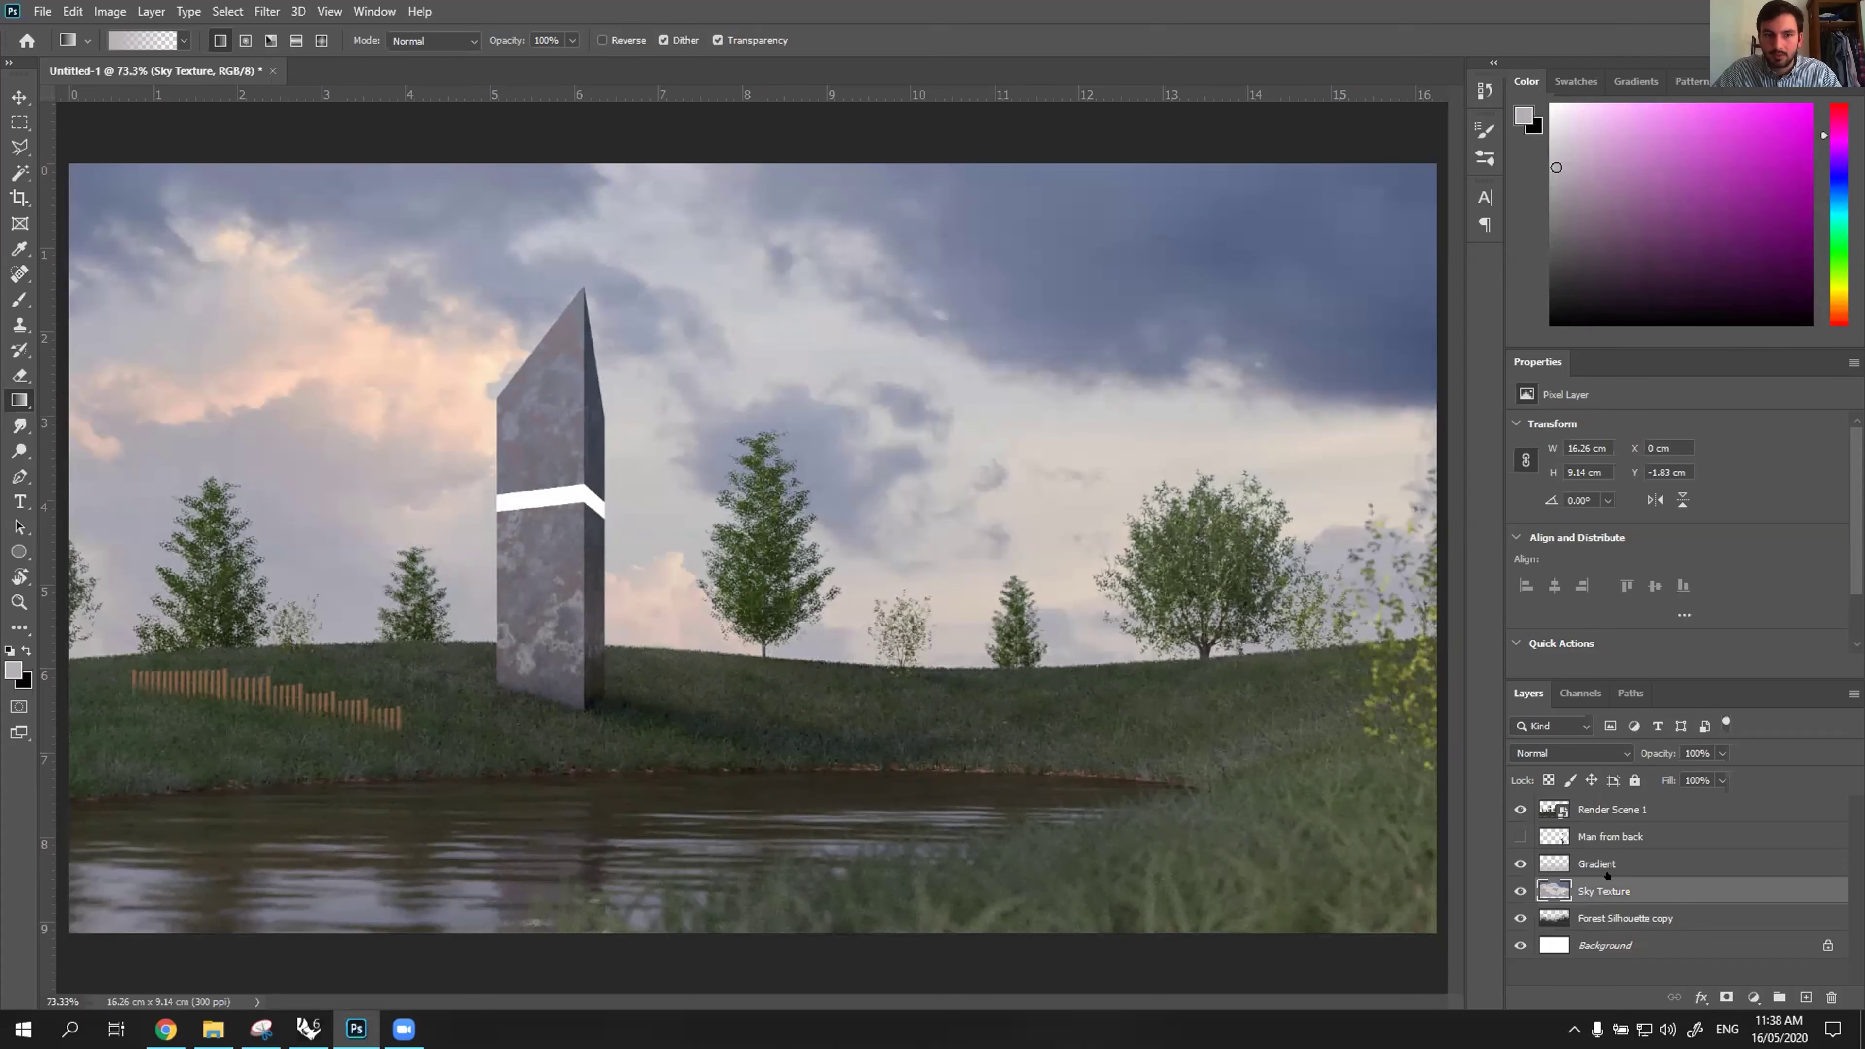
key(ctrl+z)
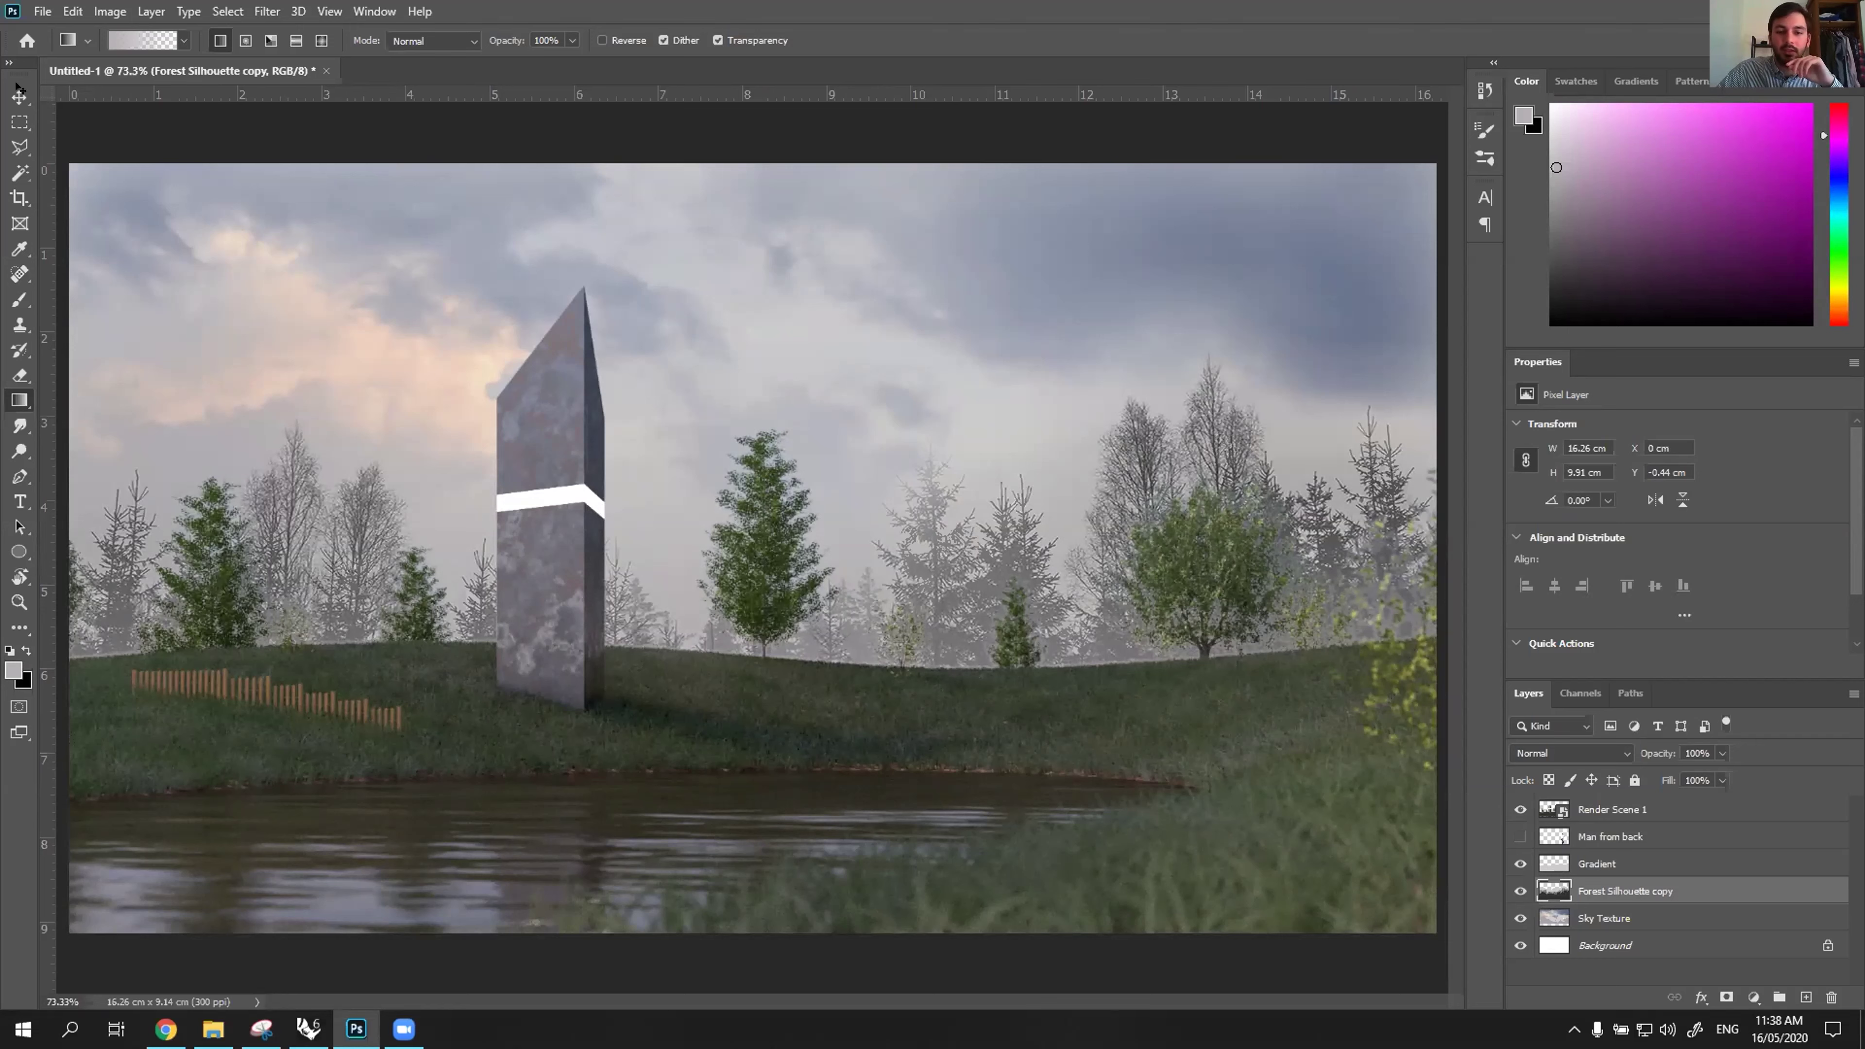
key(v)
click(1597, 863)
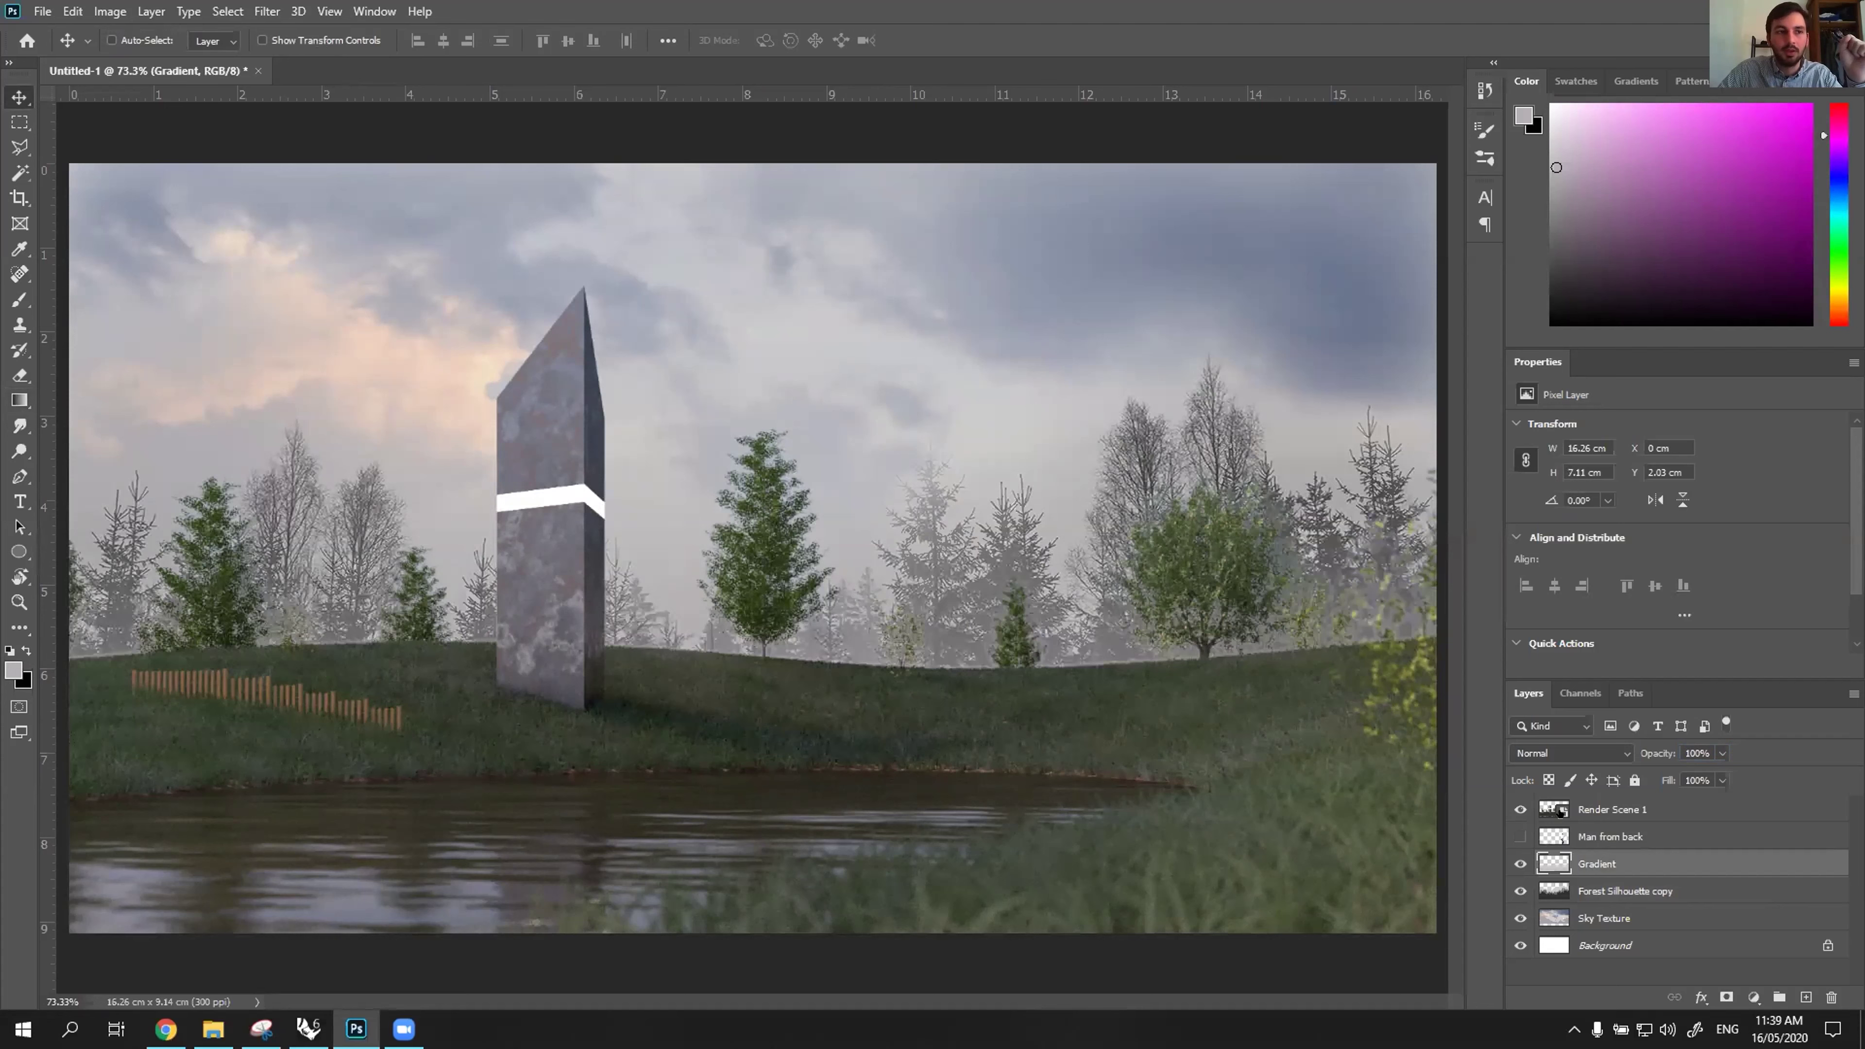
drag(810, 537, 847, 467)
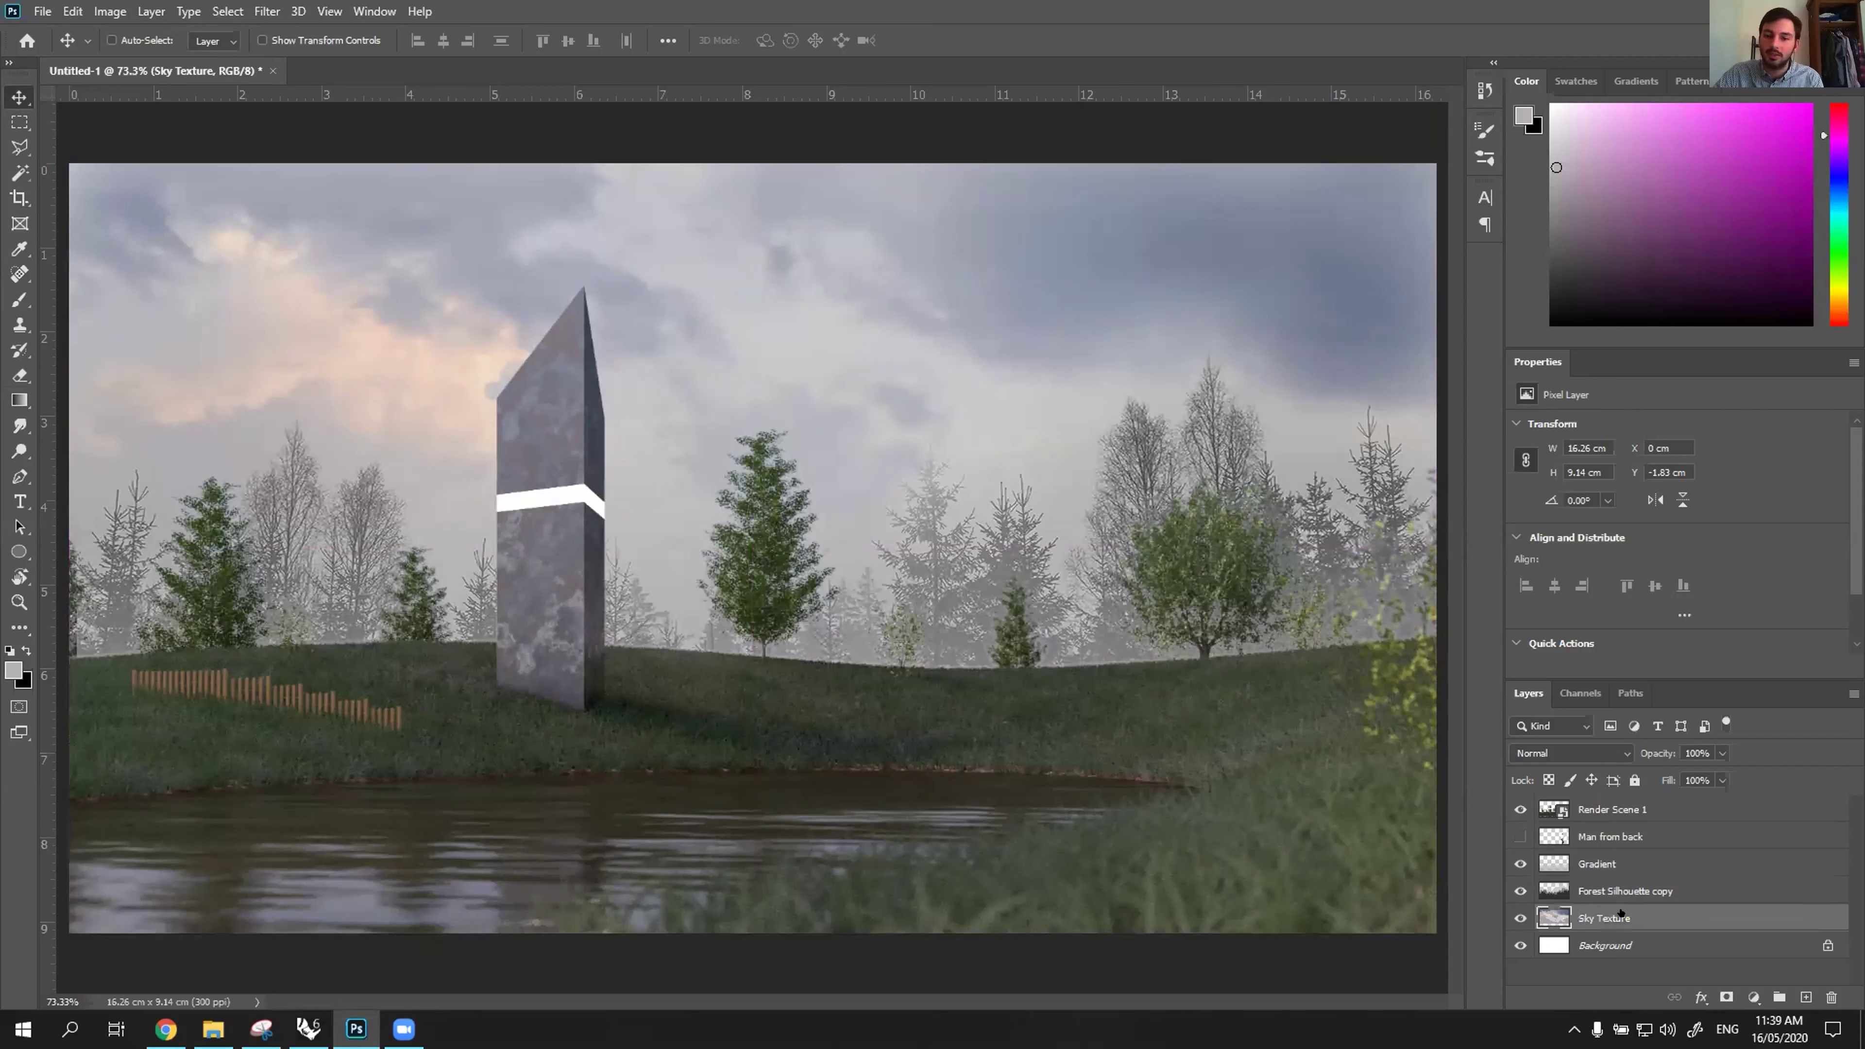
right_click(1621, 924)
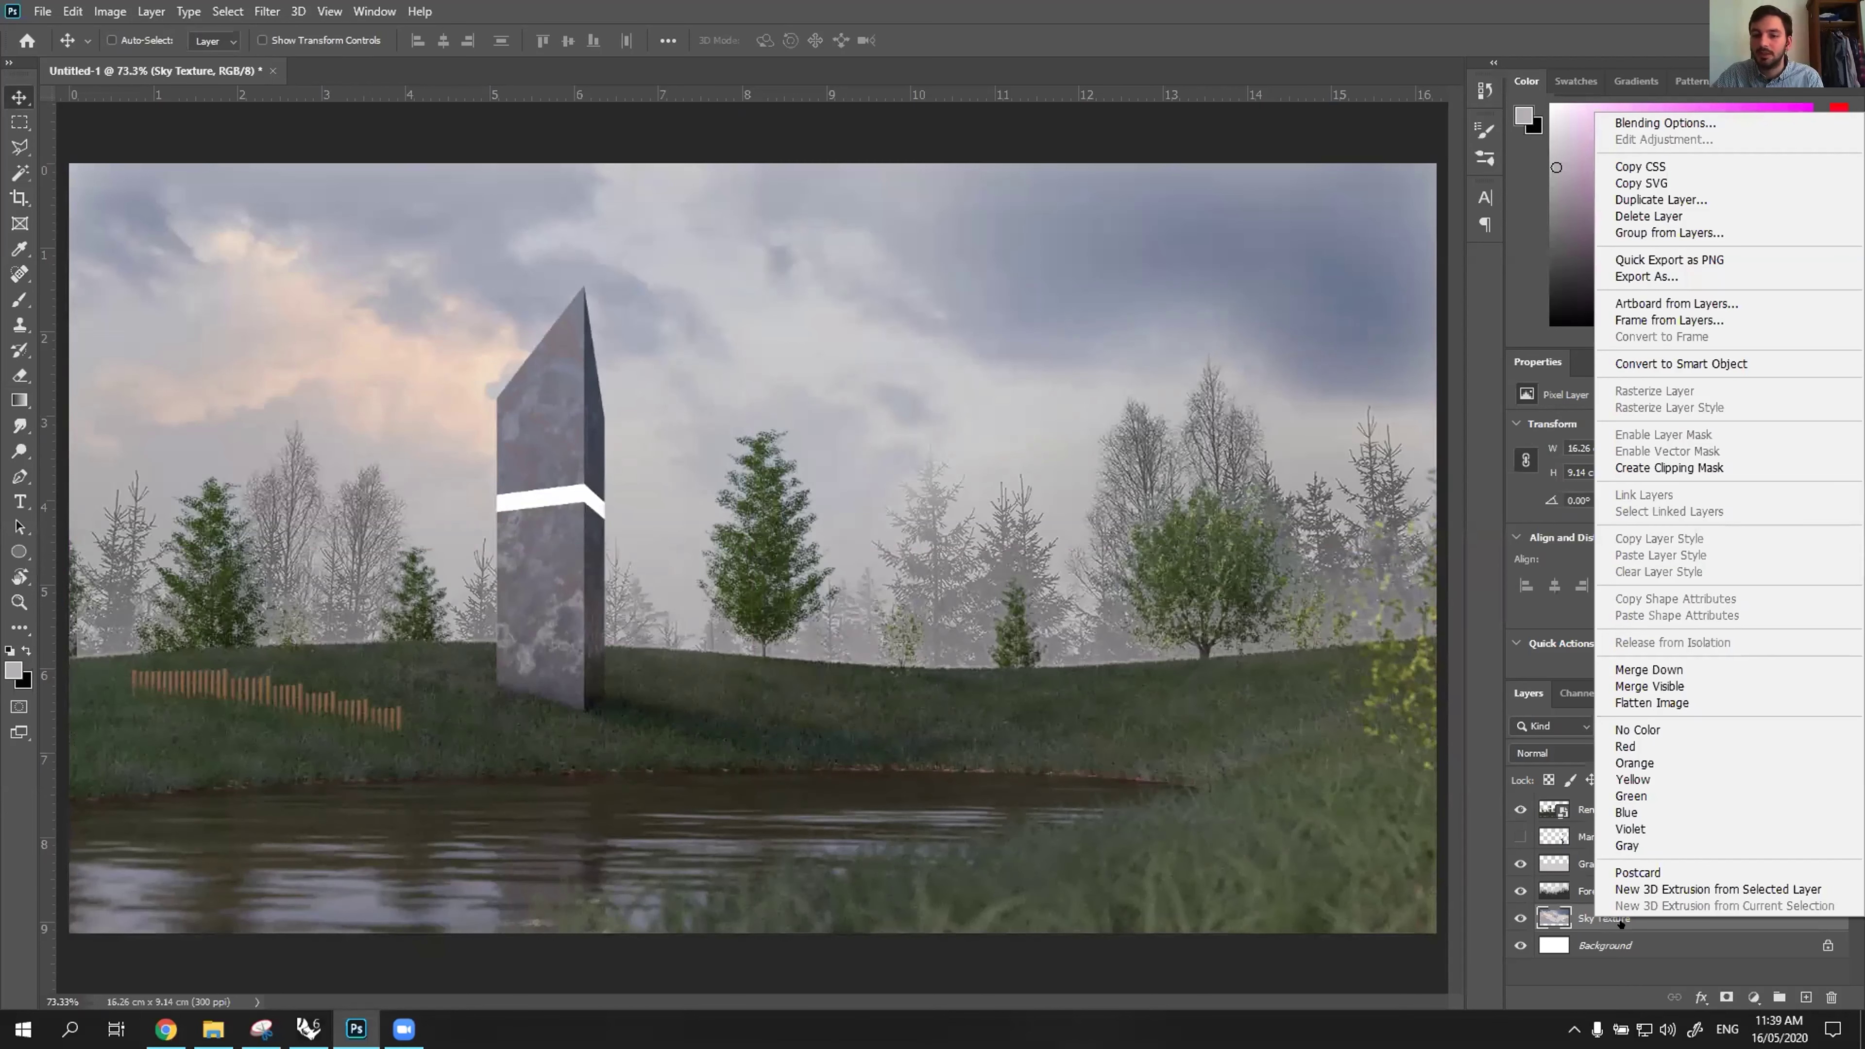
key(Escape)
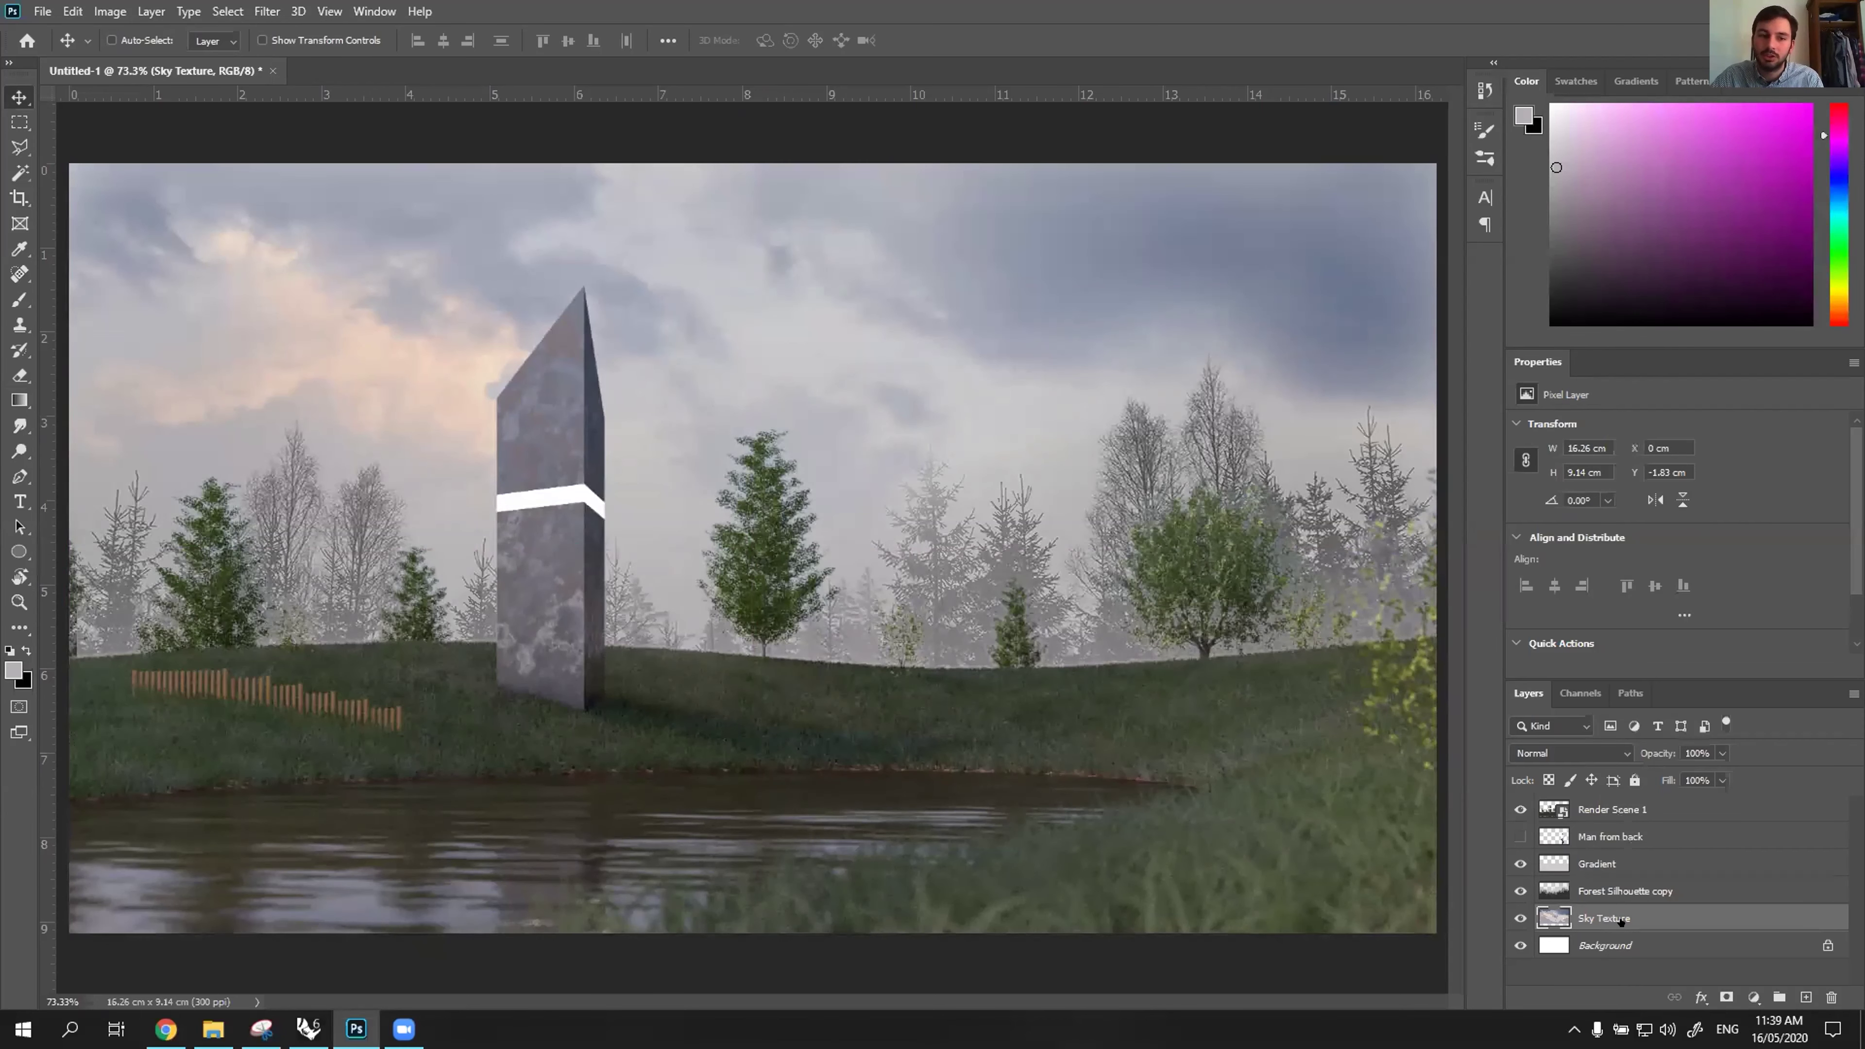
click(110, 11)
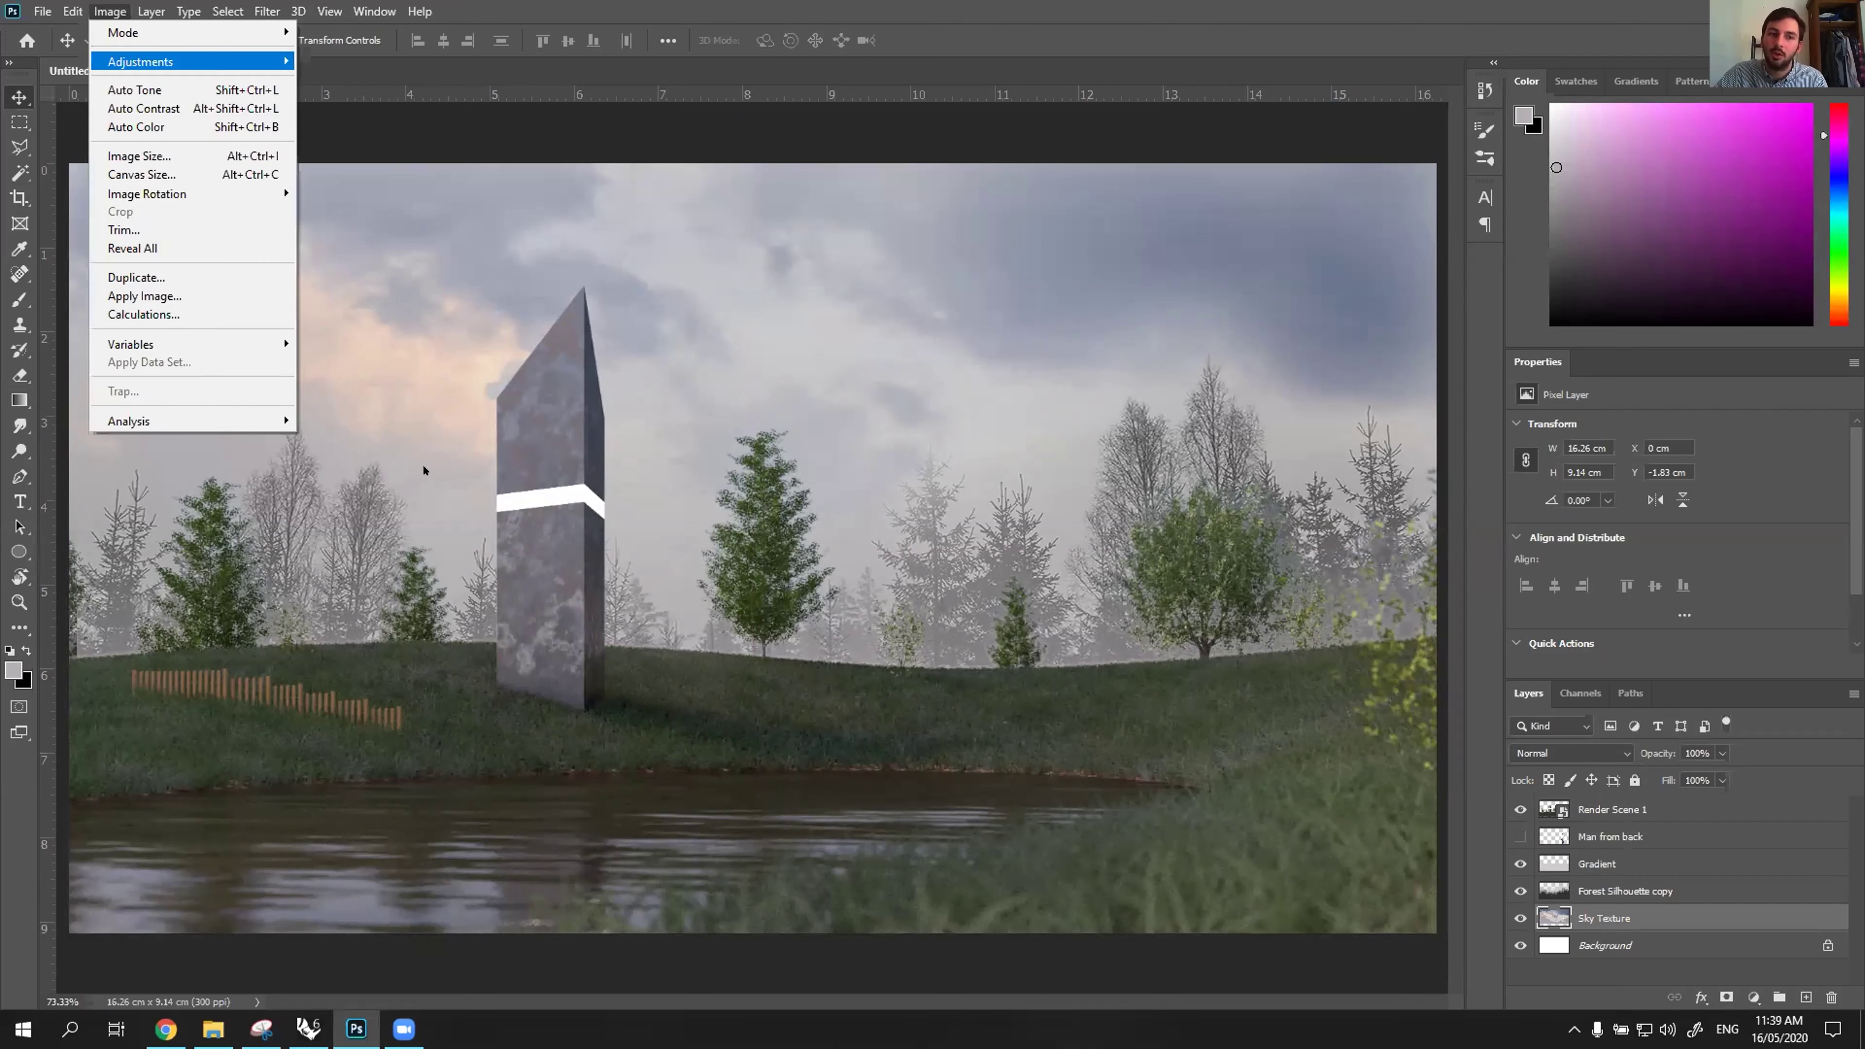
mouse_move(205, 61)
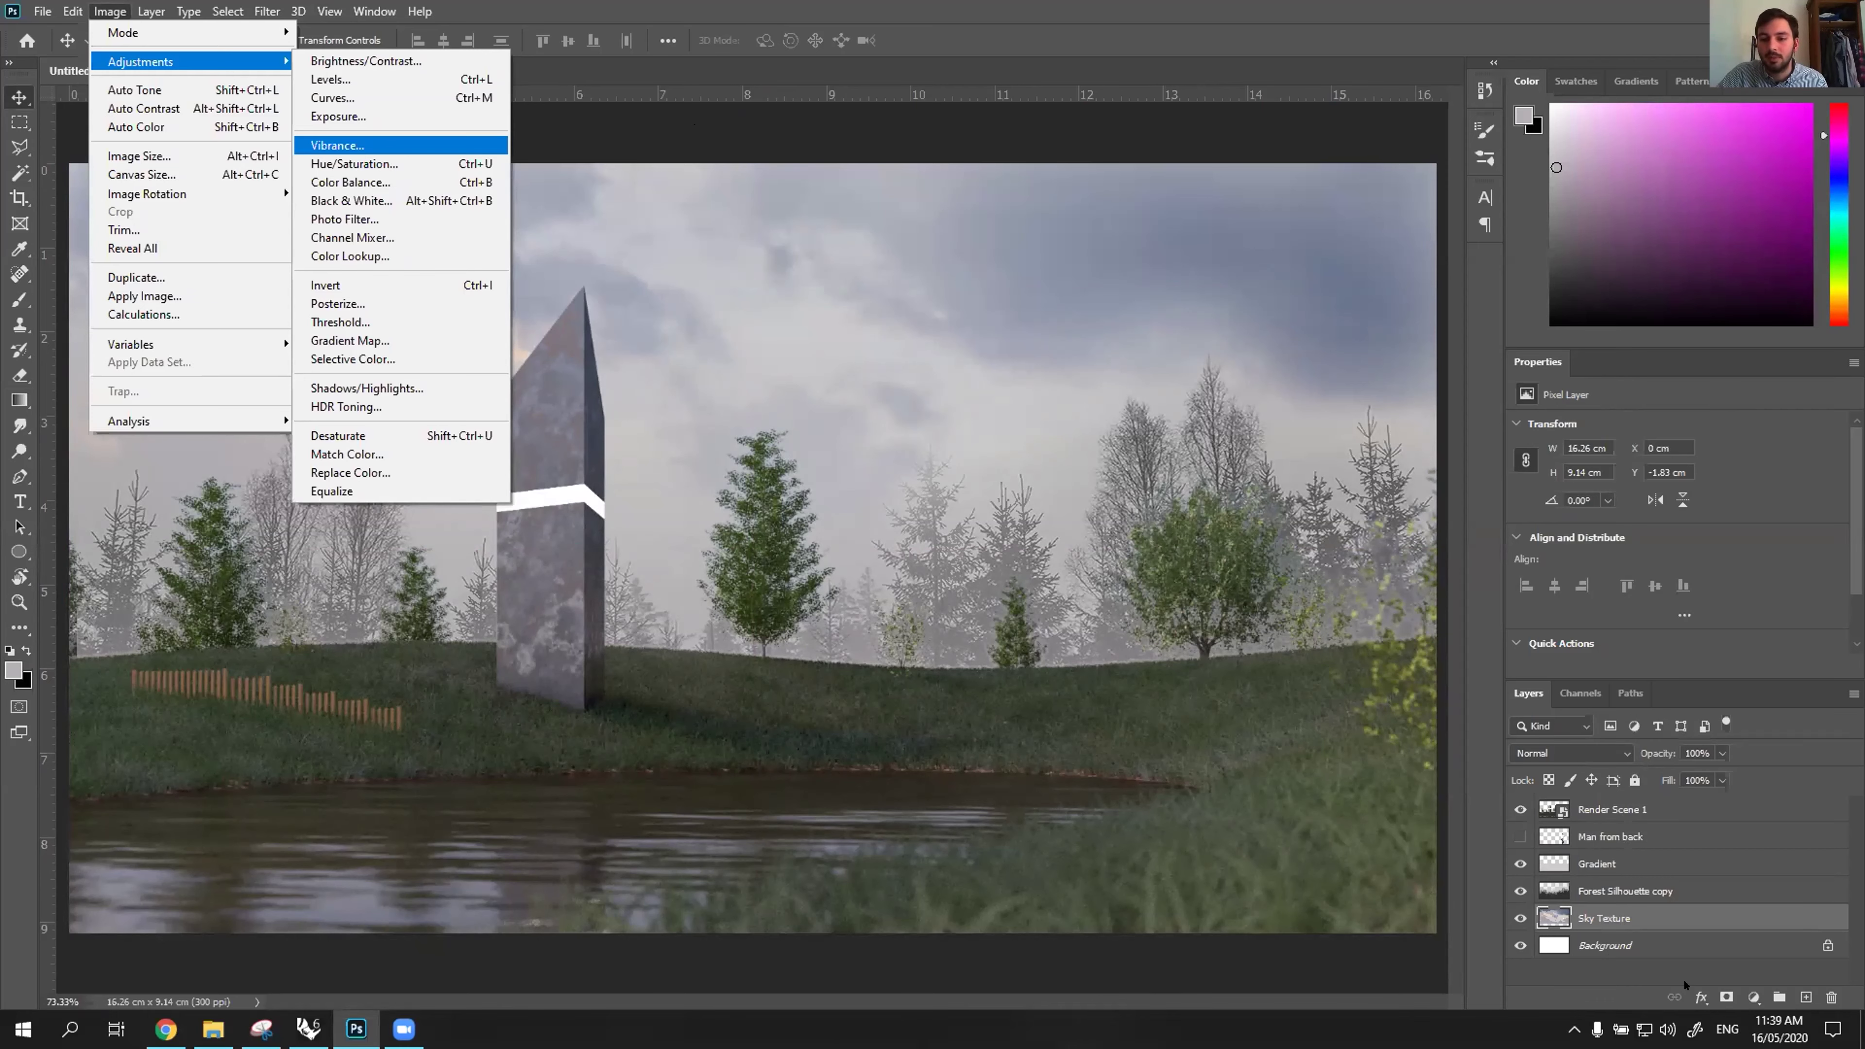
key(Escape)
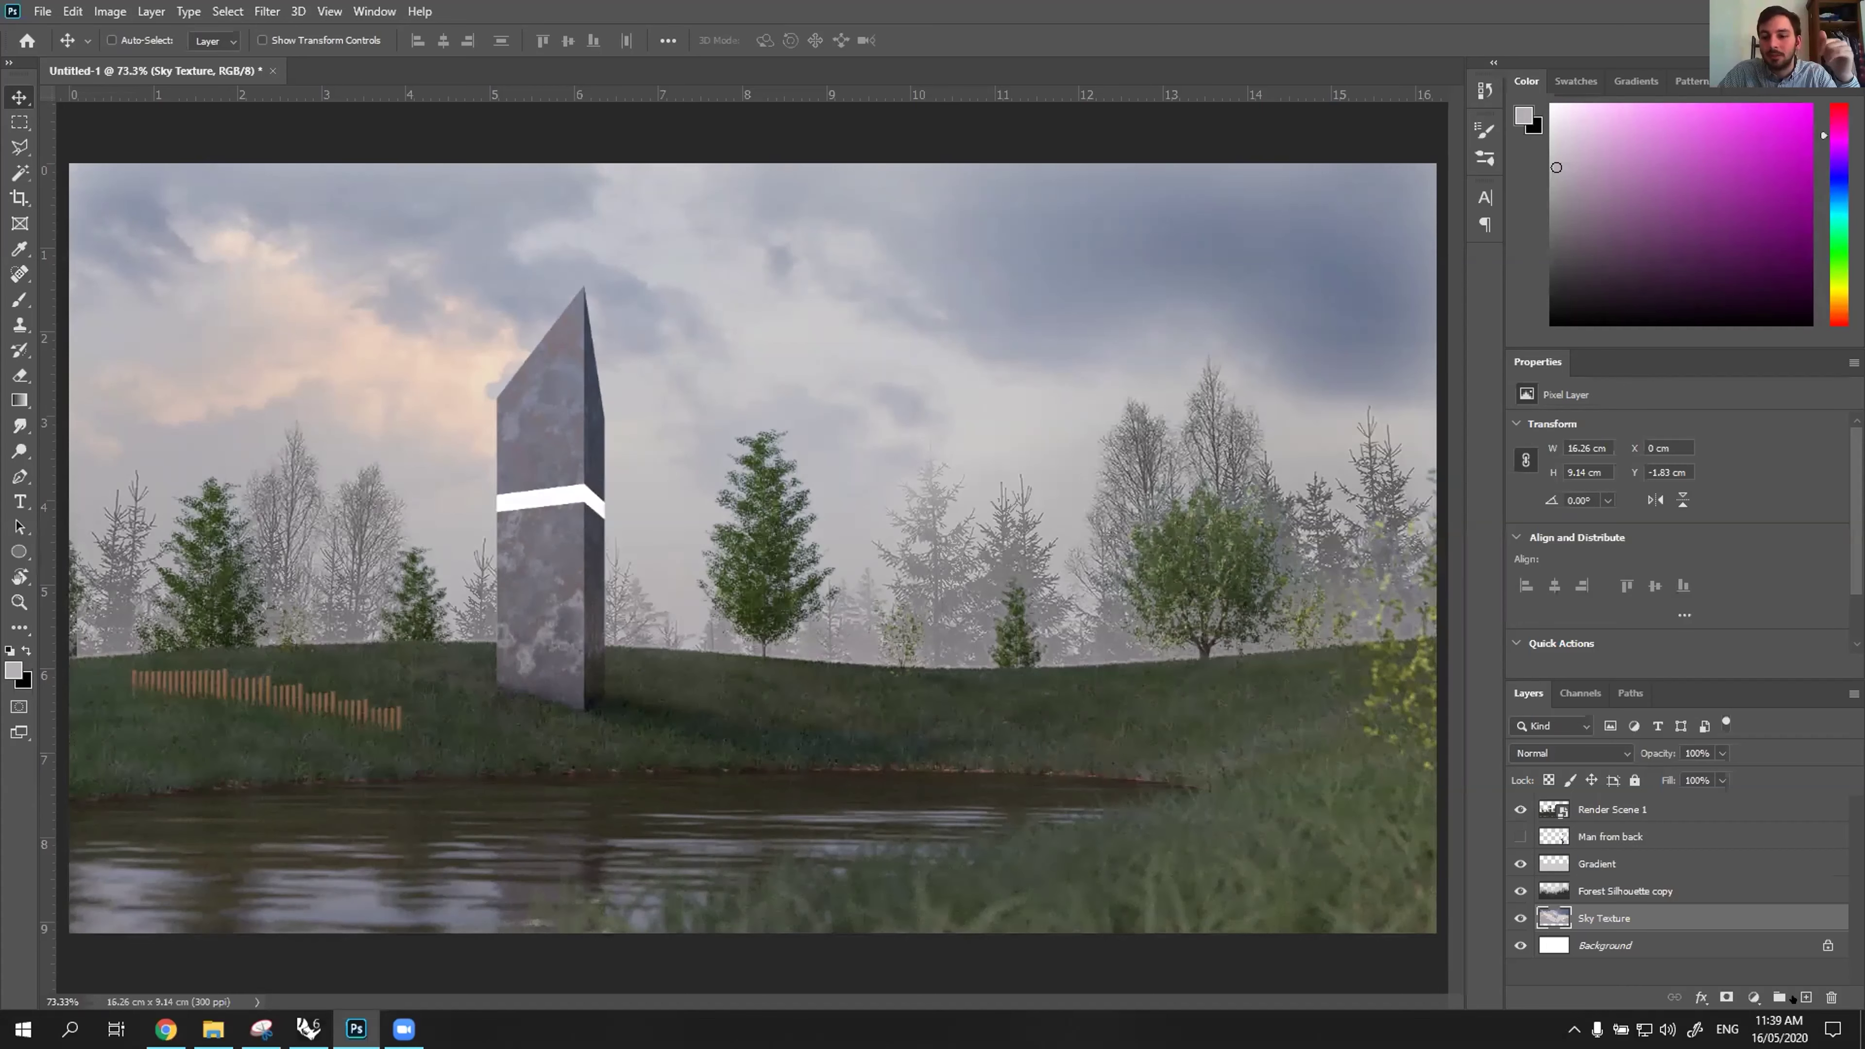
Add a Brightness/Contrast adjustment layer above Sky Texture with brightness -42 and contrast 54.
click(1754, 997)
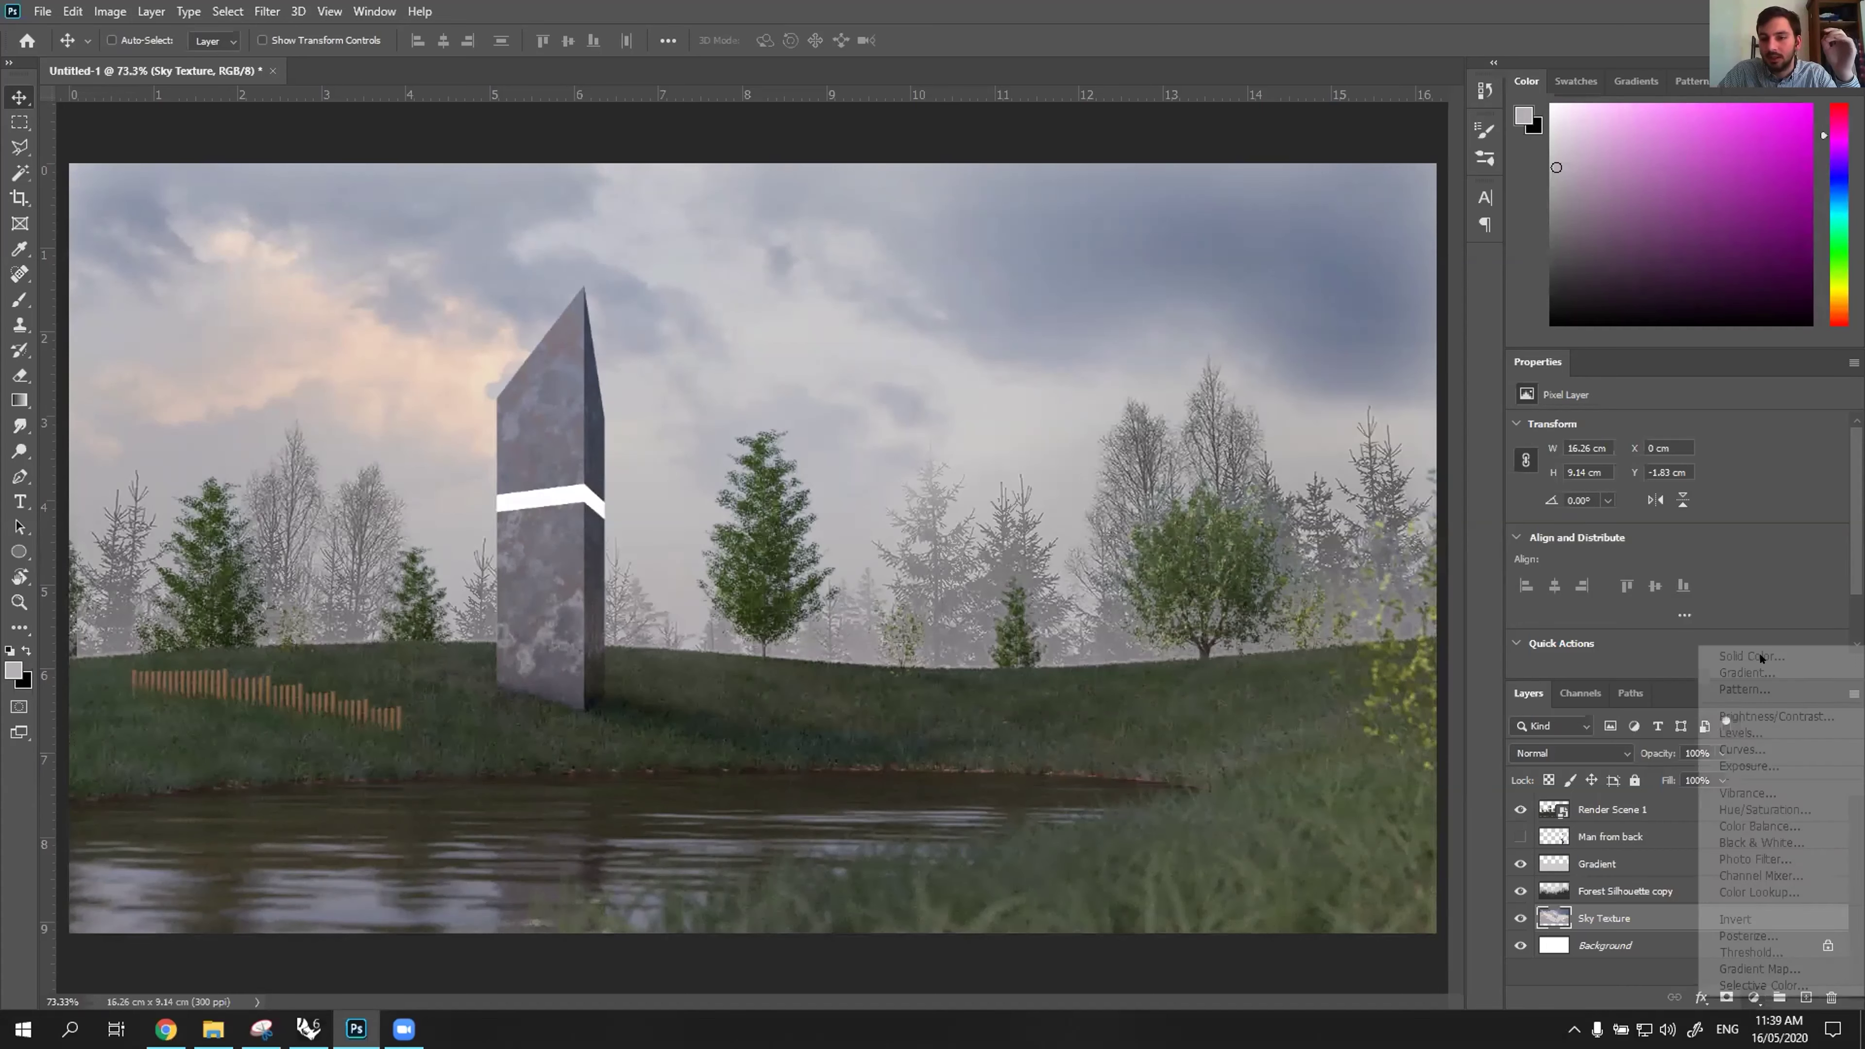
click(1776, 718)
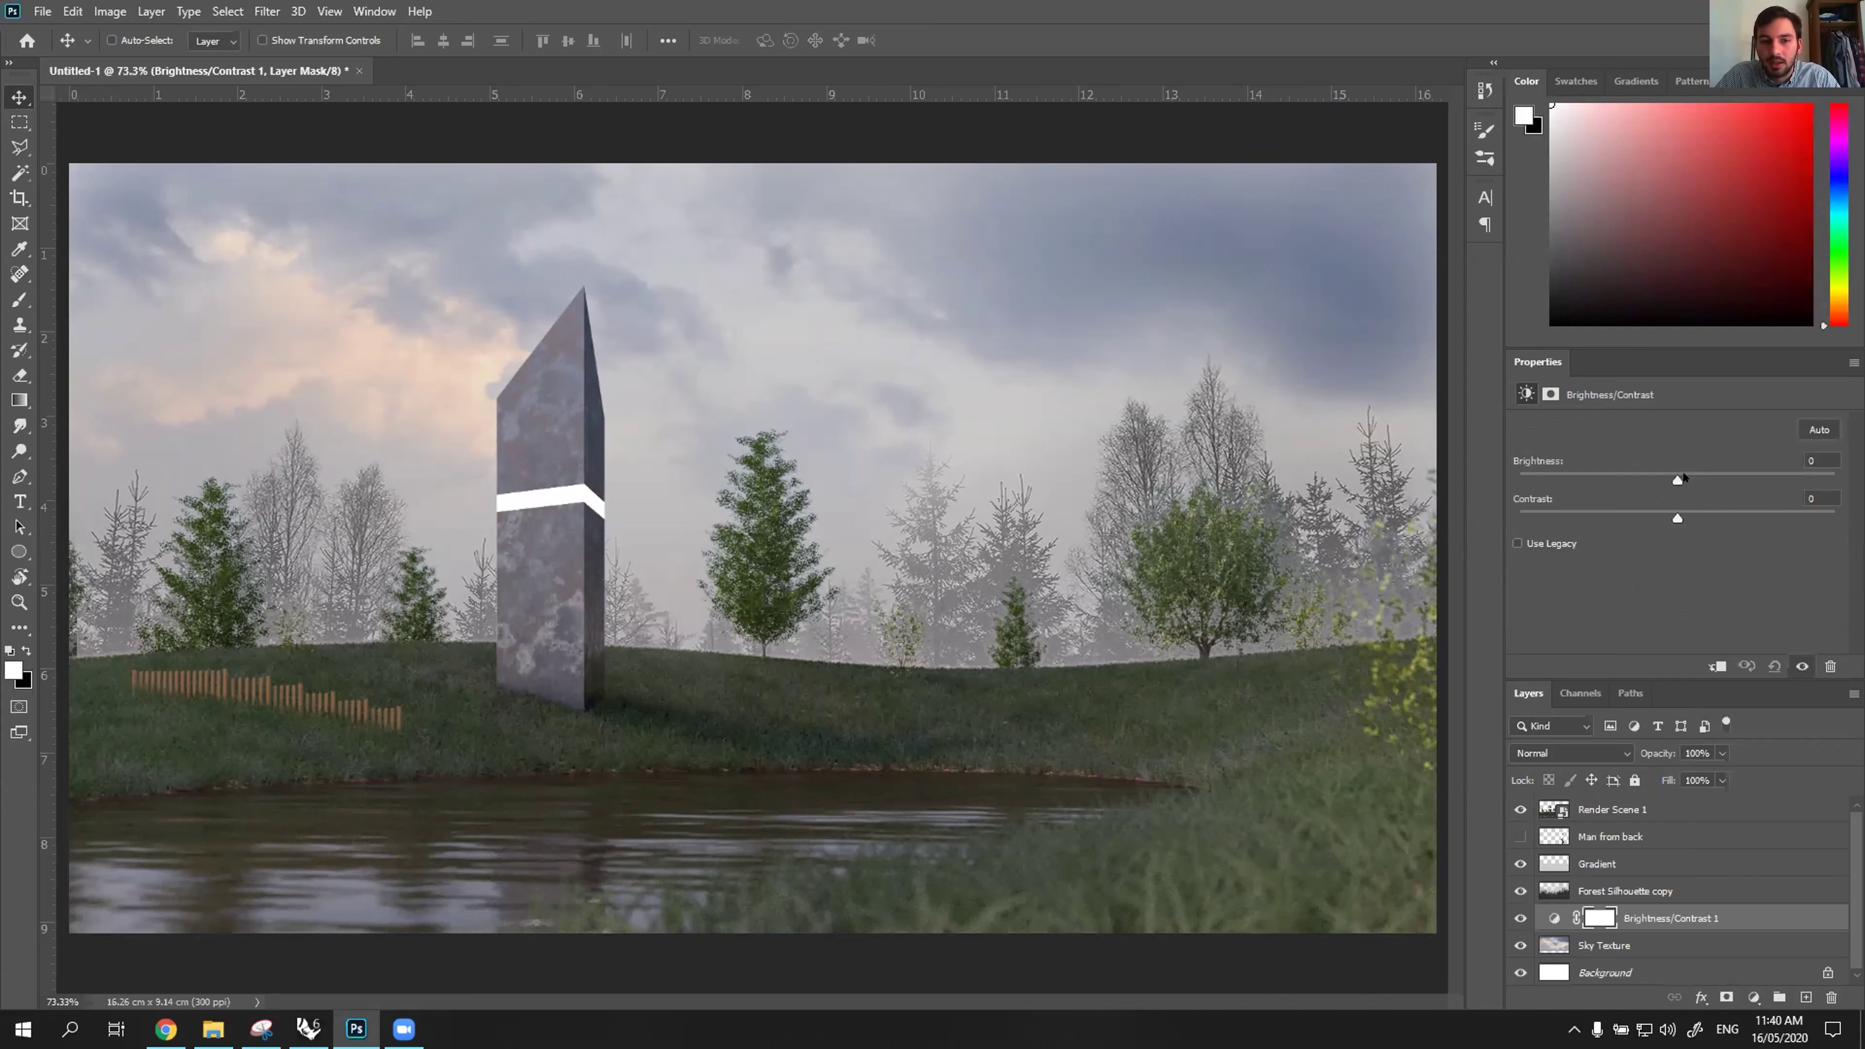
drag(1710, 487, 1633, 460)
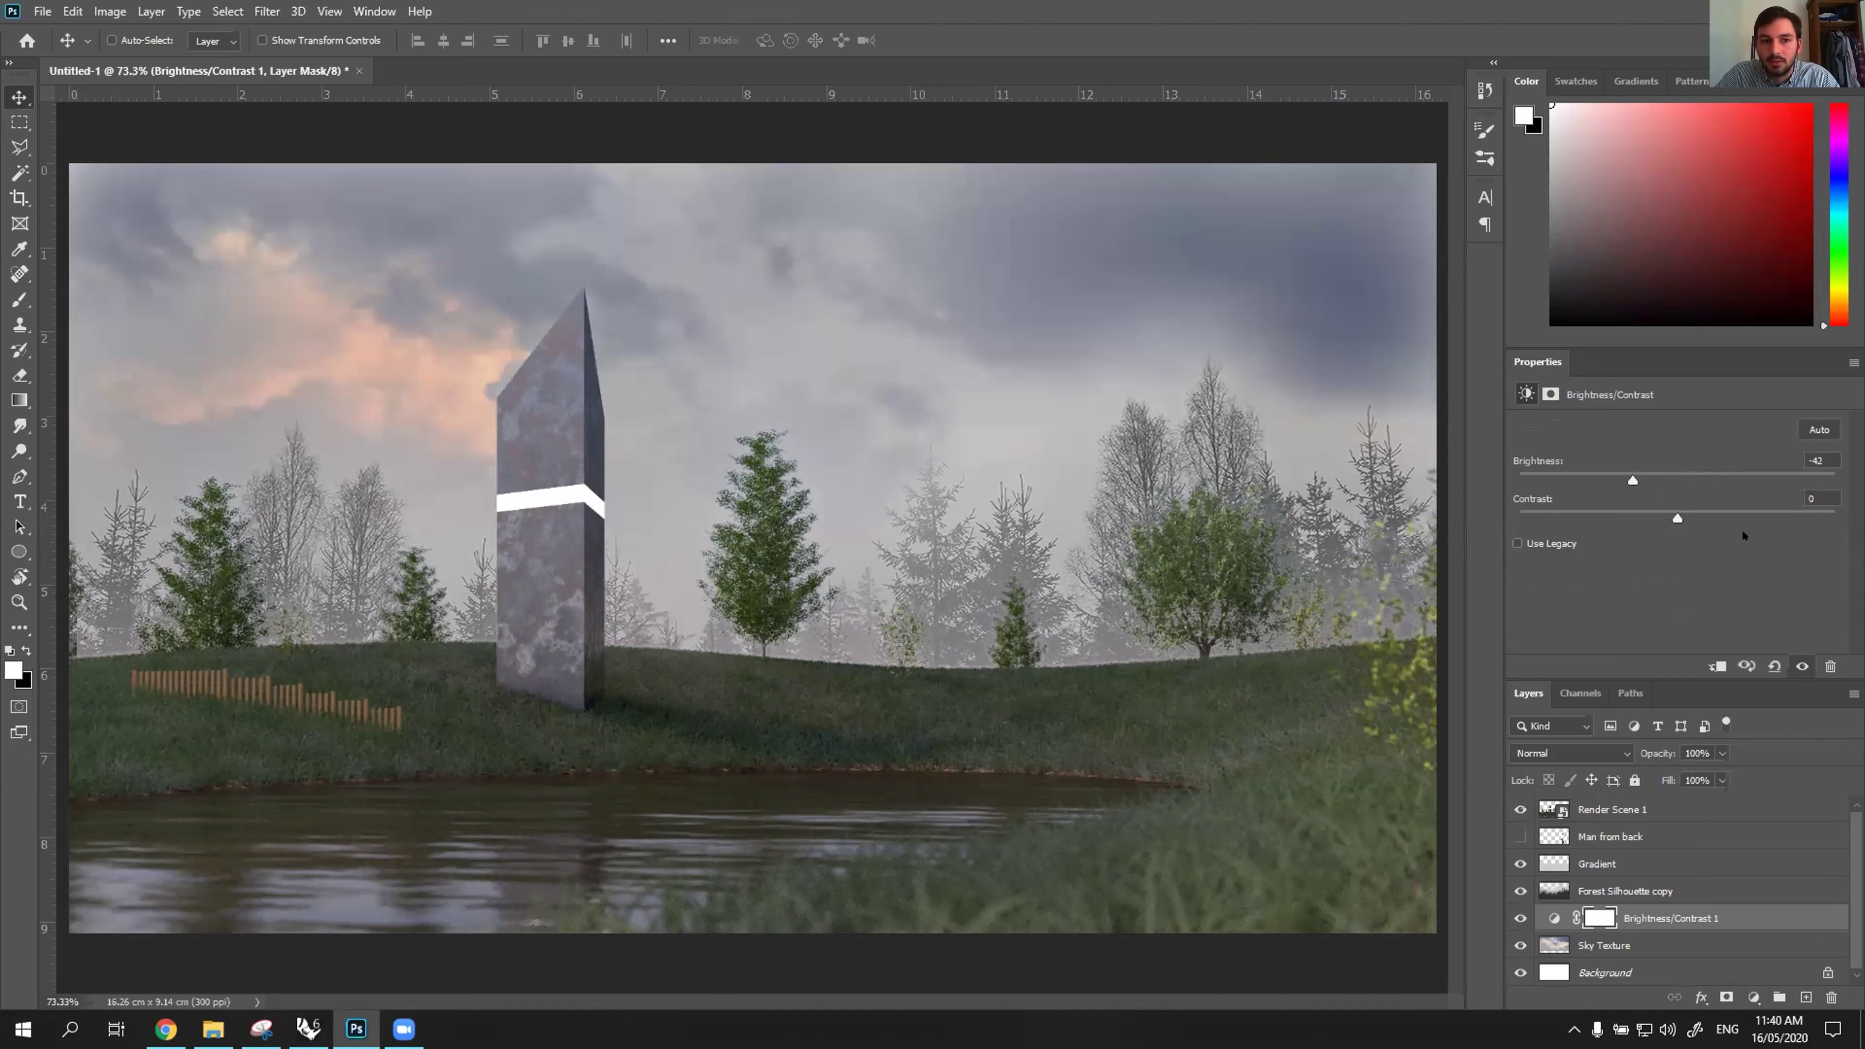
drag(1758, 539, 1748, 539)
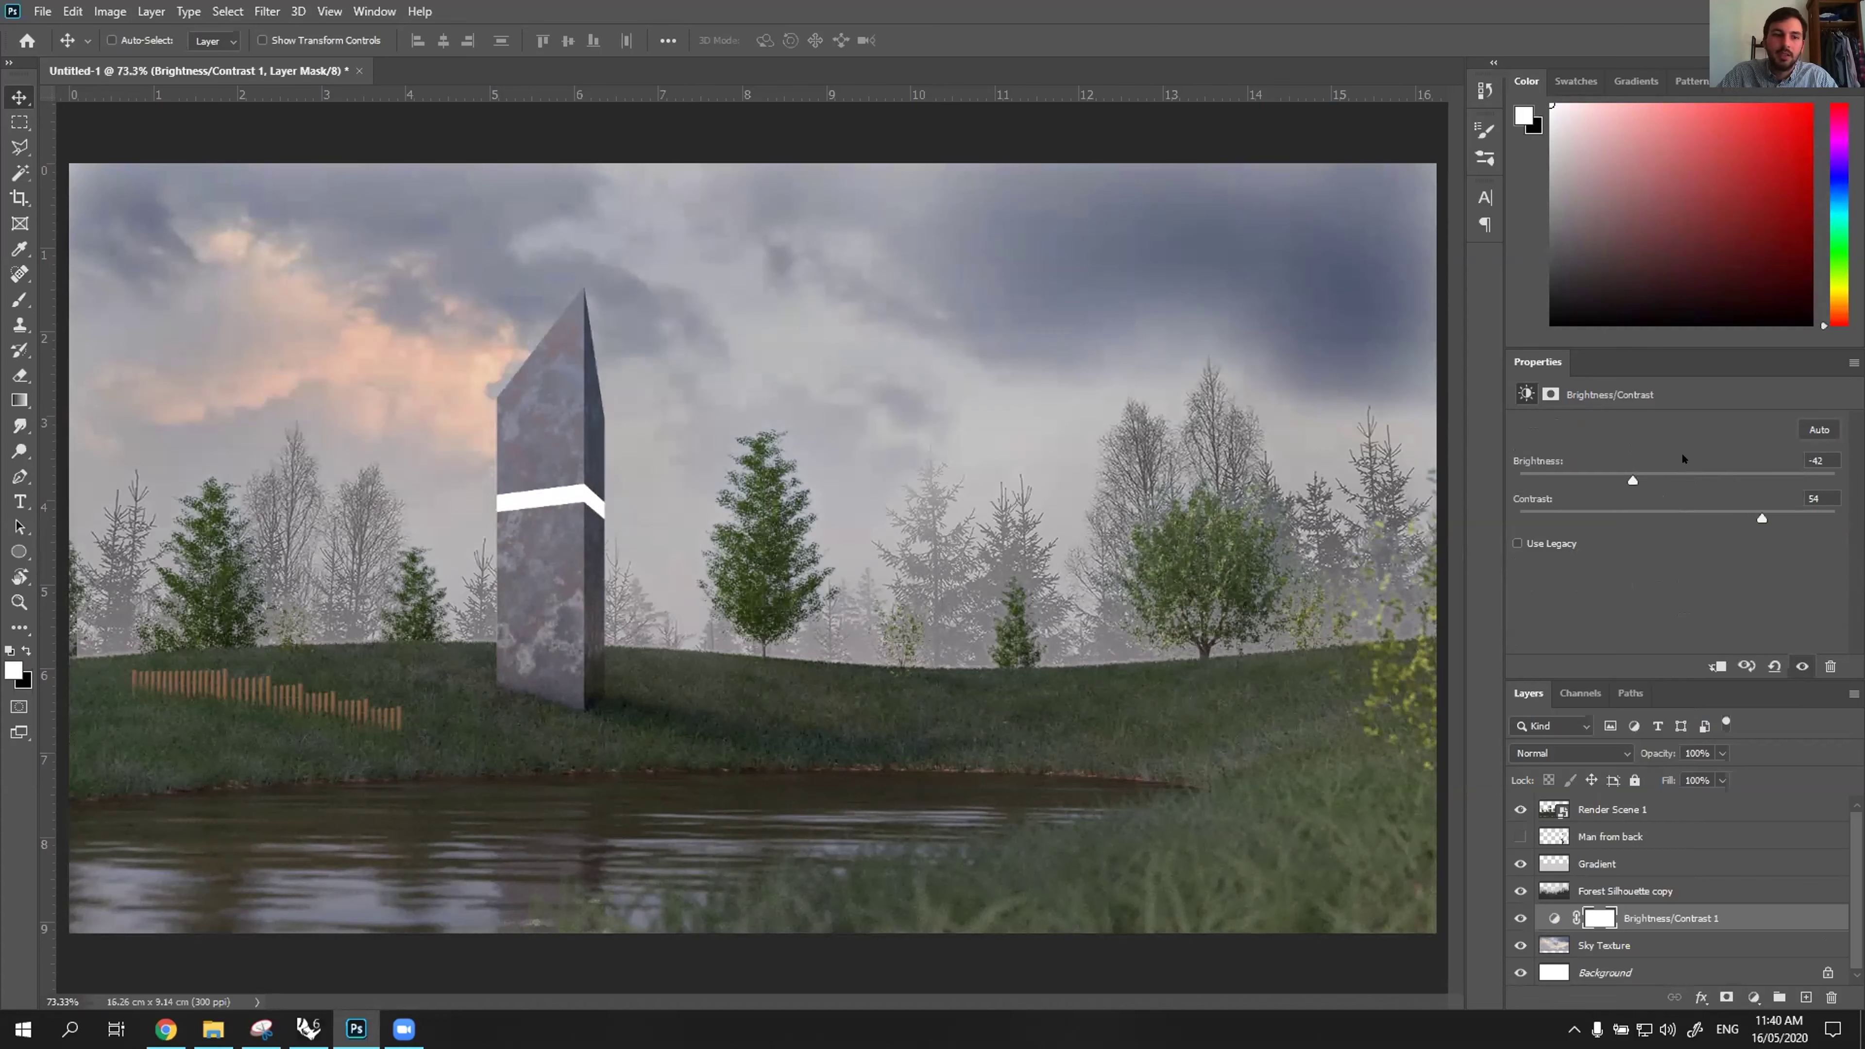
Rasterize the Render Scene 1 smart object layer into a pixel layer.
click(1612, 892)
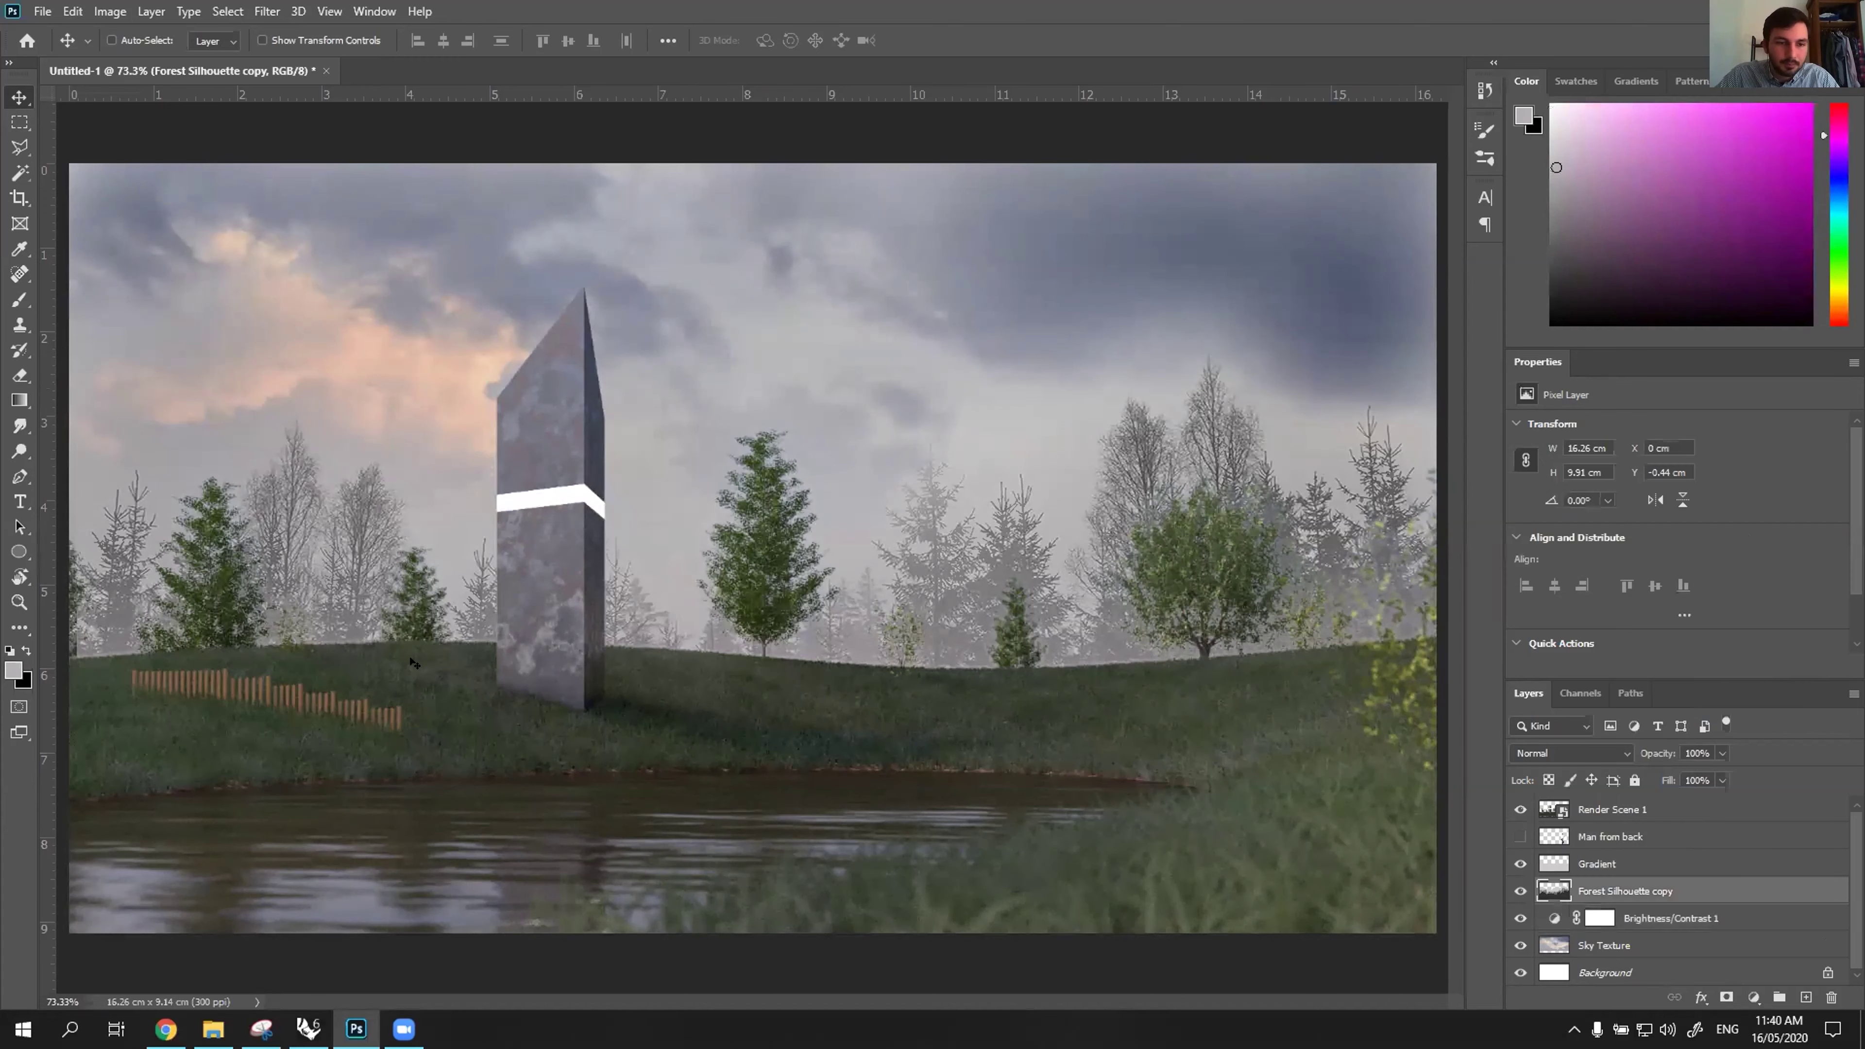
click(1548, 813)
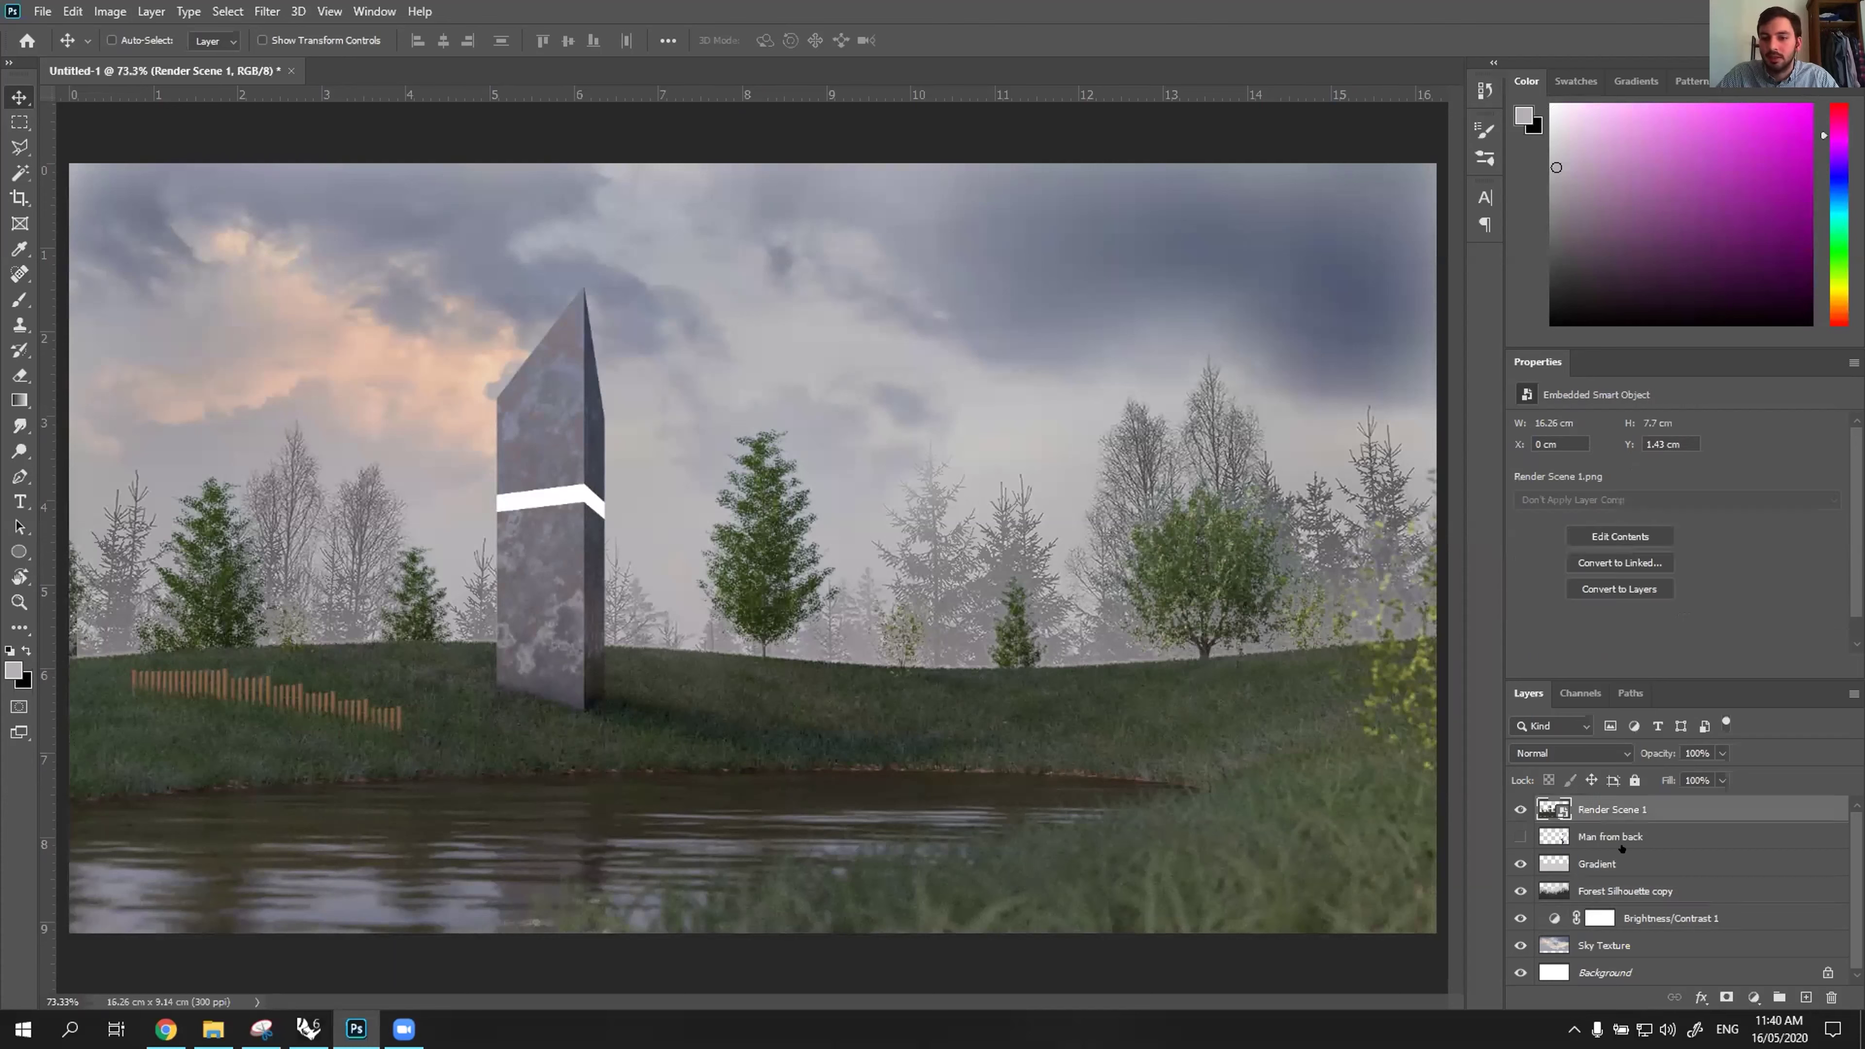
right_click(1574, 811)
click(1637, 528)
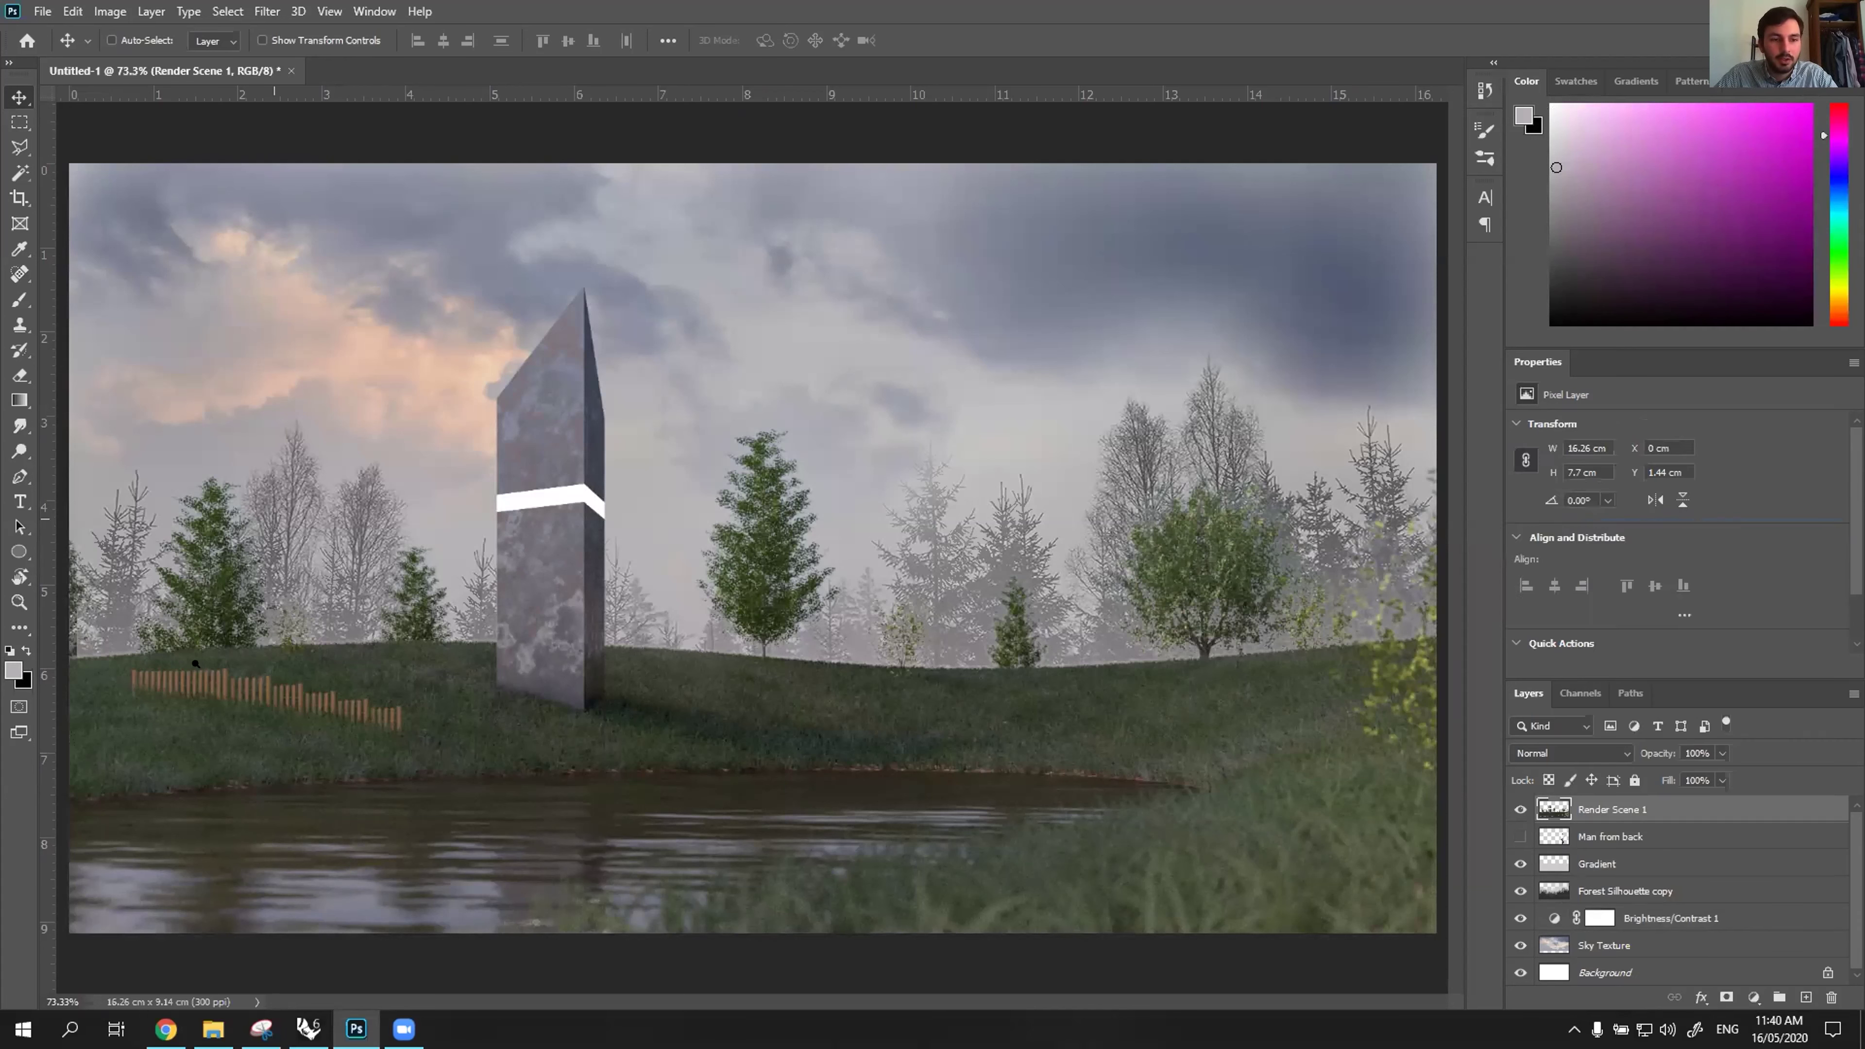
Desaturate the orange wooden fence on the Render Scene 1 layer with a small Sponge brush at 50% flow.
key(z)
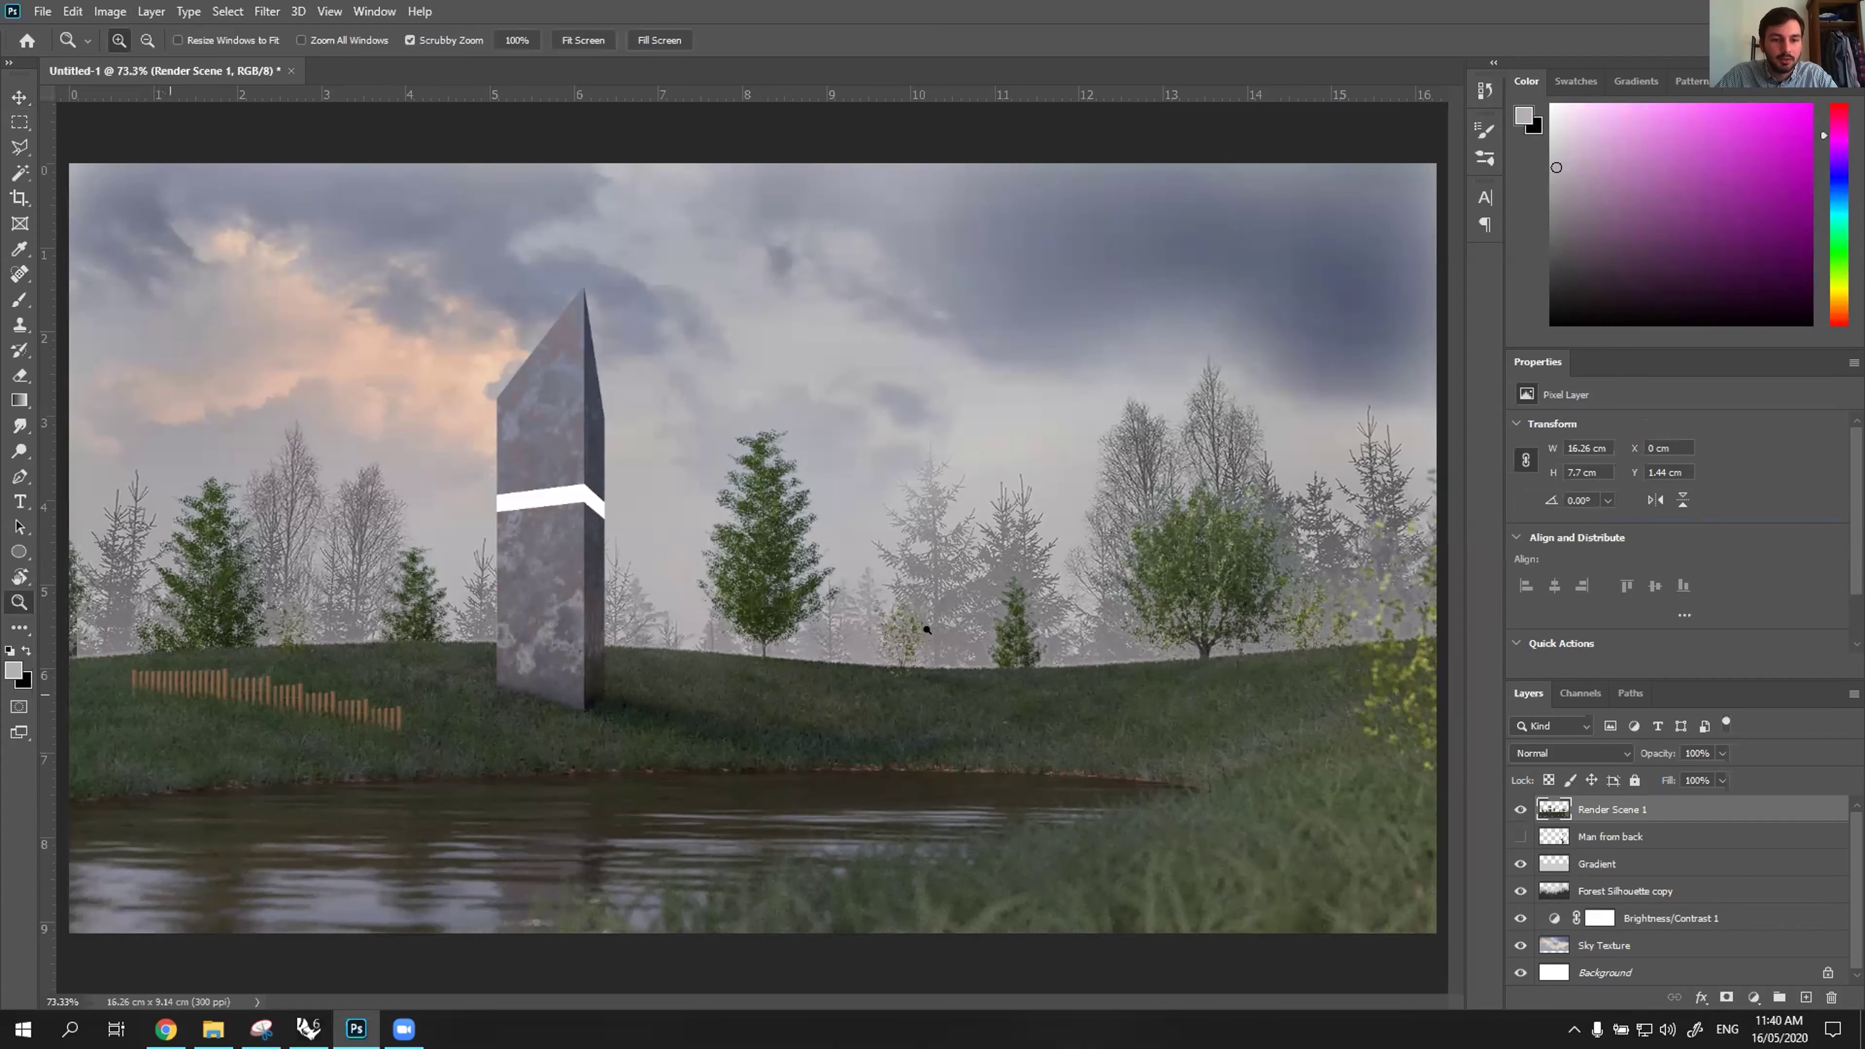
drag(170, 695, 968, 624)
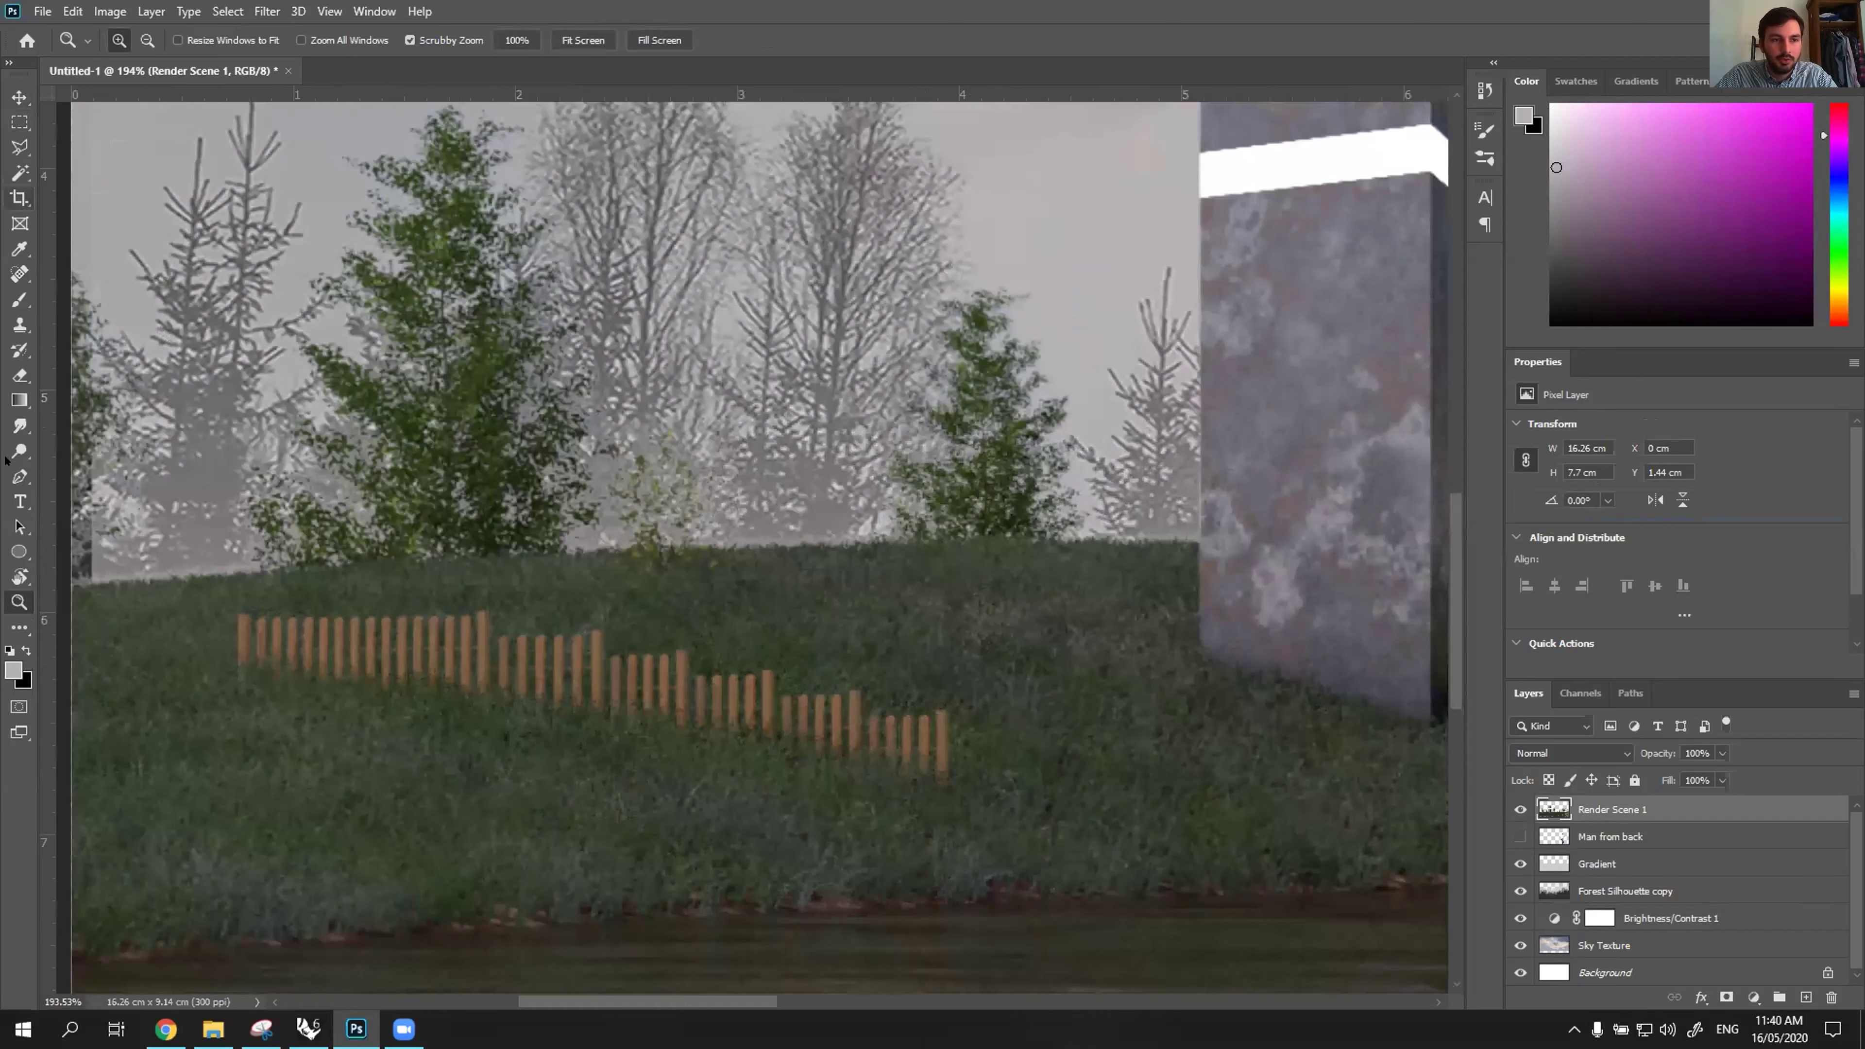
click(20, 426)
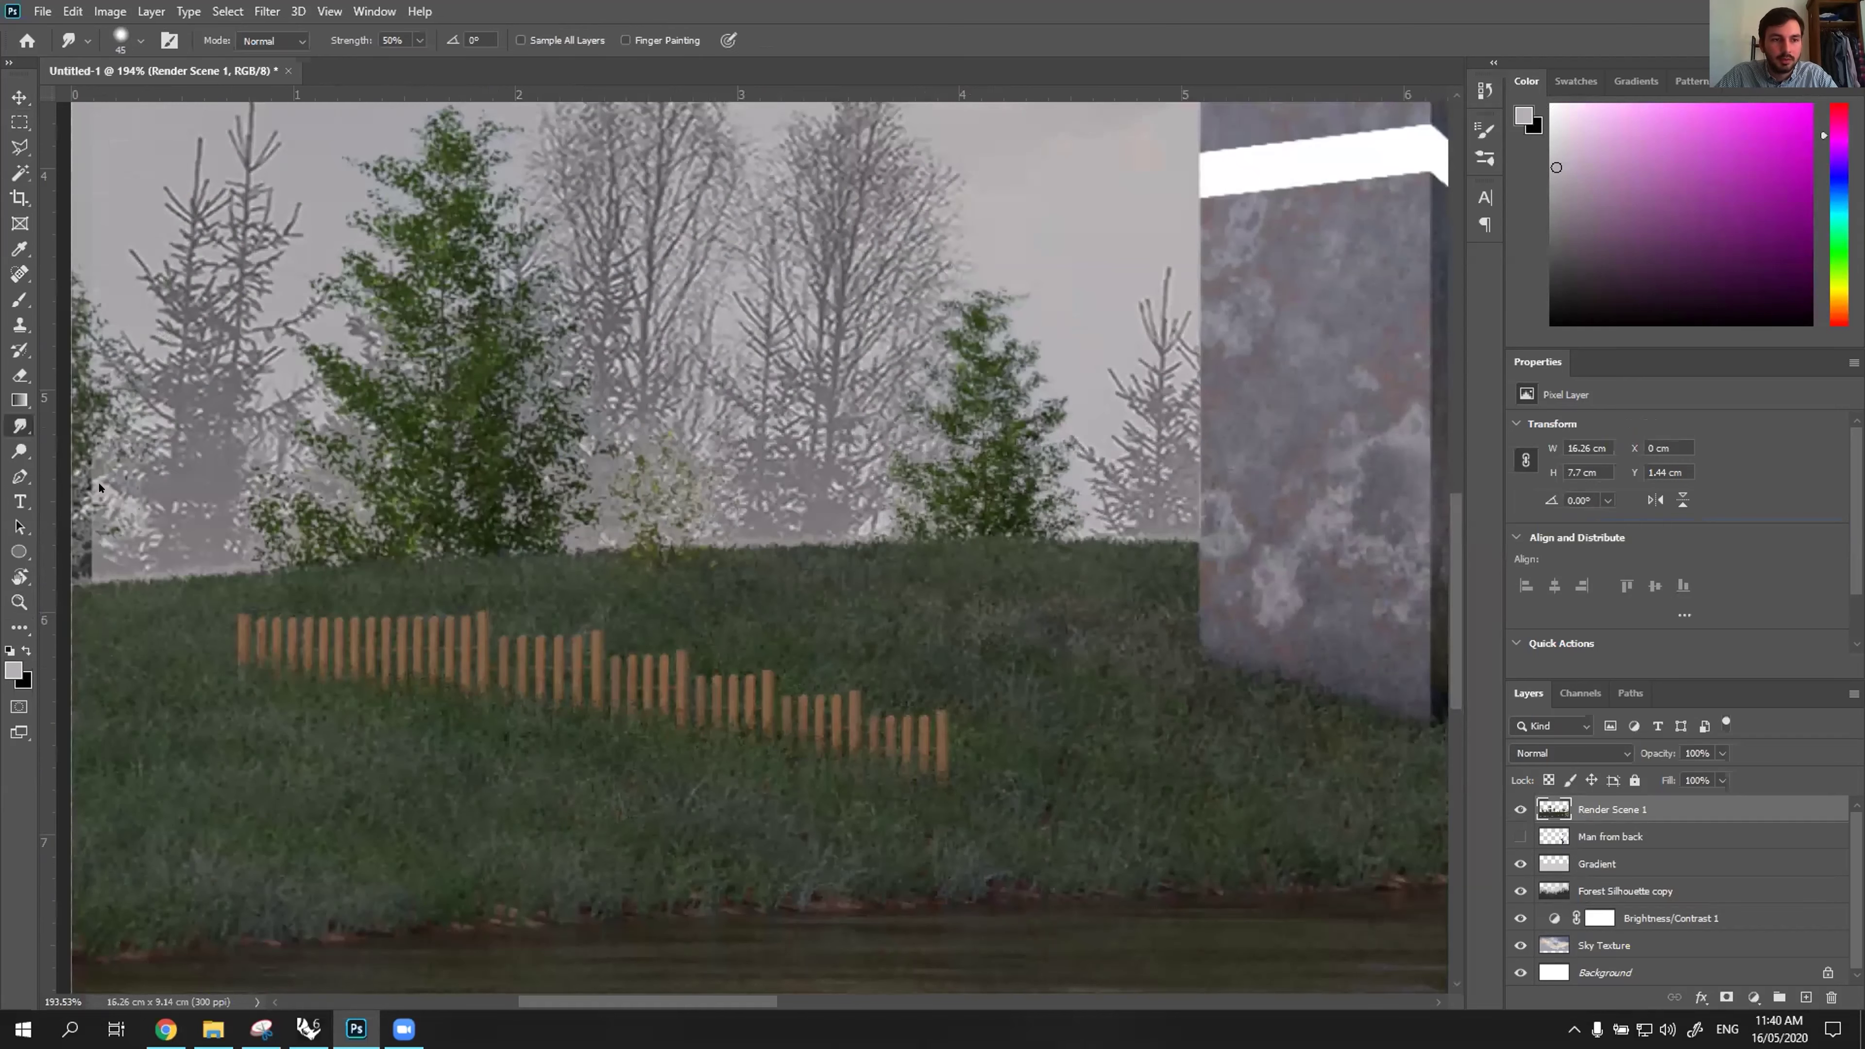
click(20, 451)
click(100, 488)
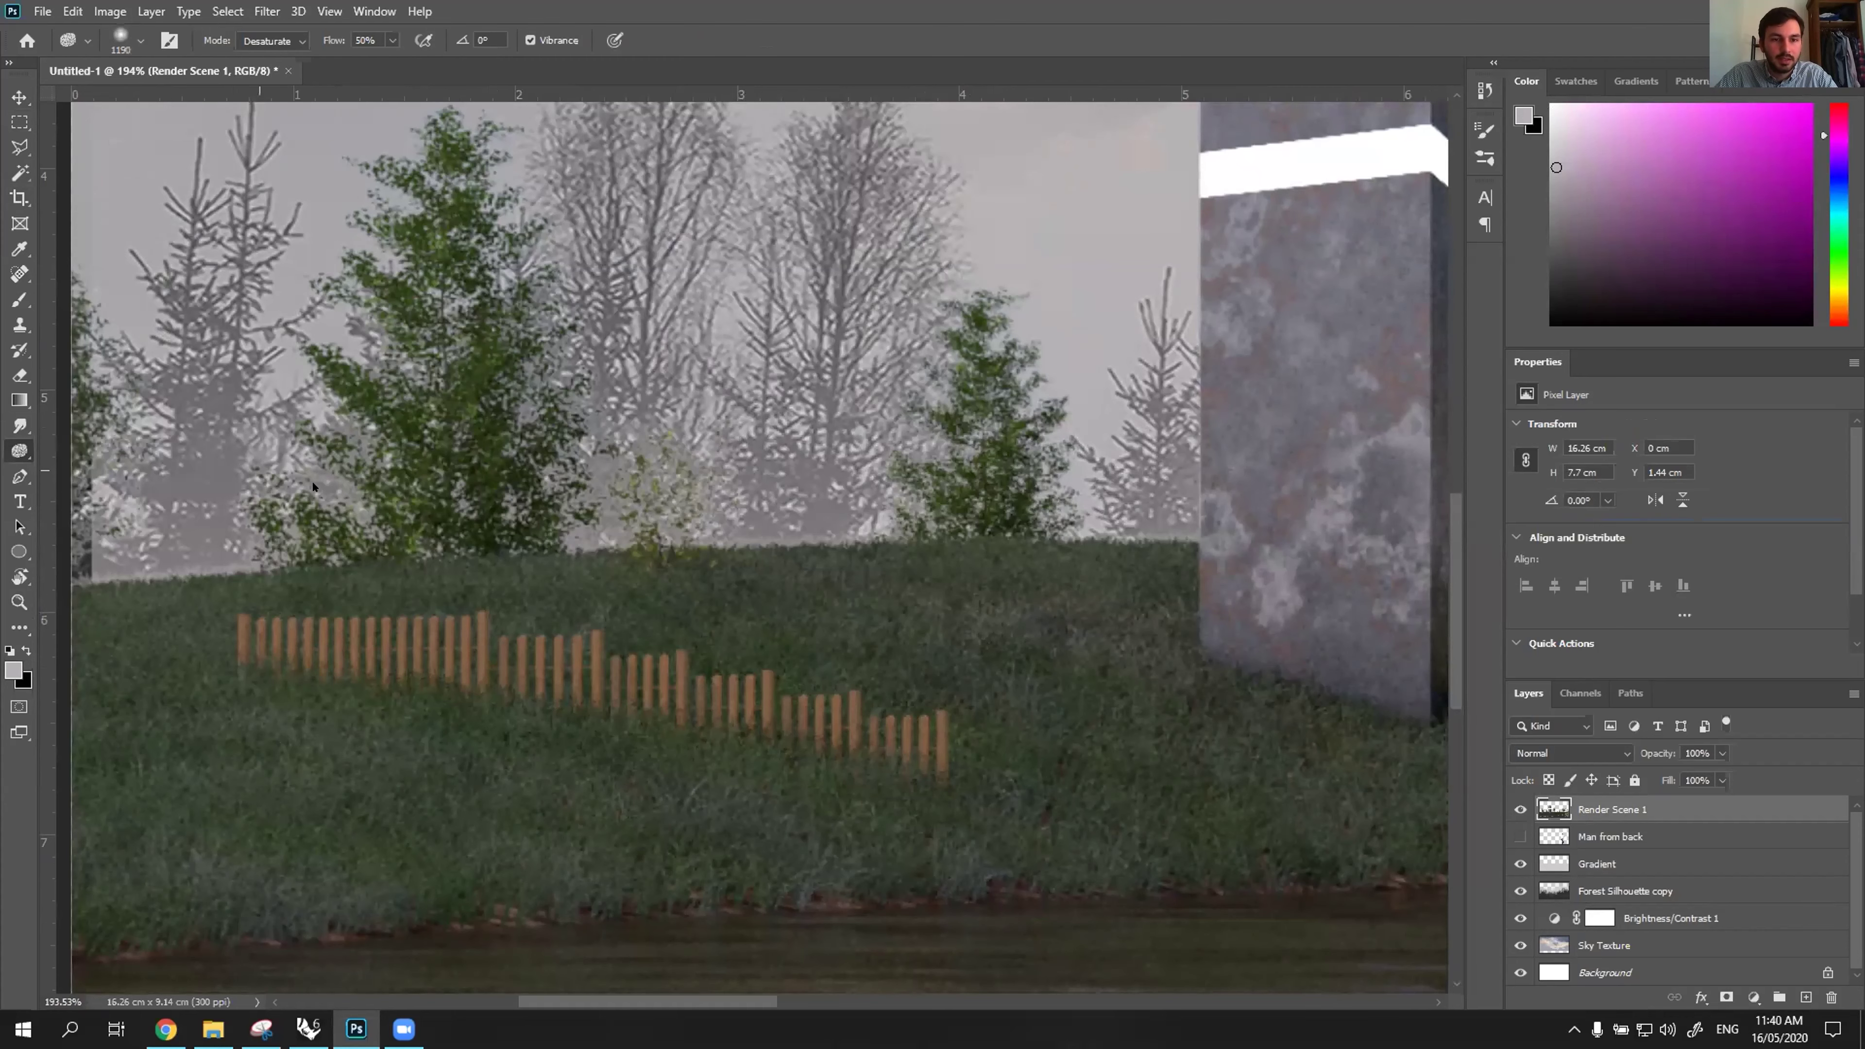
alt+right_drag(811, 470, 577, 472)
alt+right_drag(897, 493, 487, 504)
mouse_move(558, 579)
alt+right_down()
mouse_move(294, 601)
mouse_move(327, 602)
alt+right_up()
alt+scroll(594, 636, down, 3)
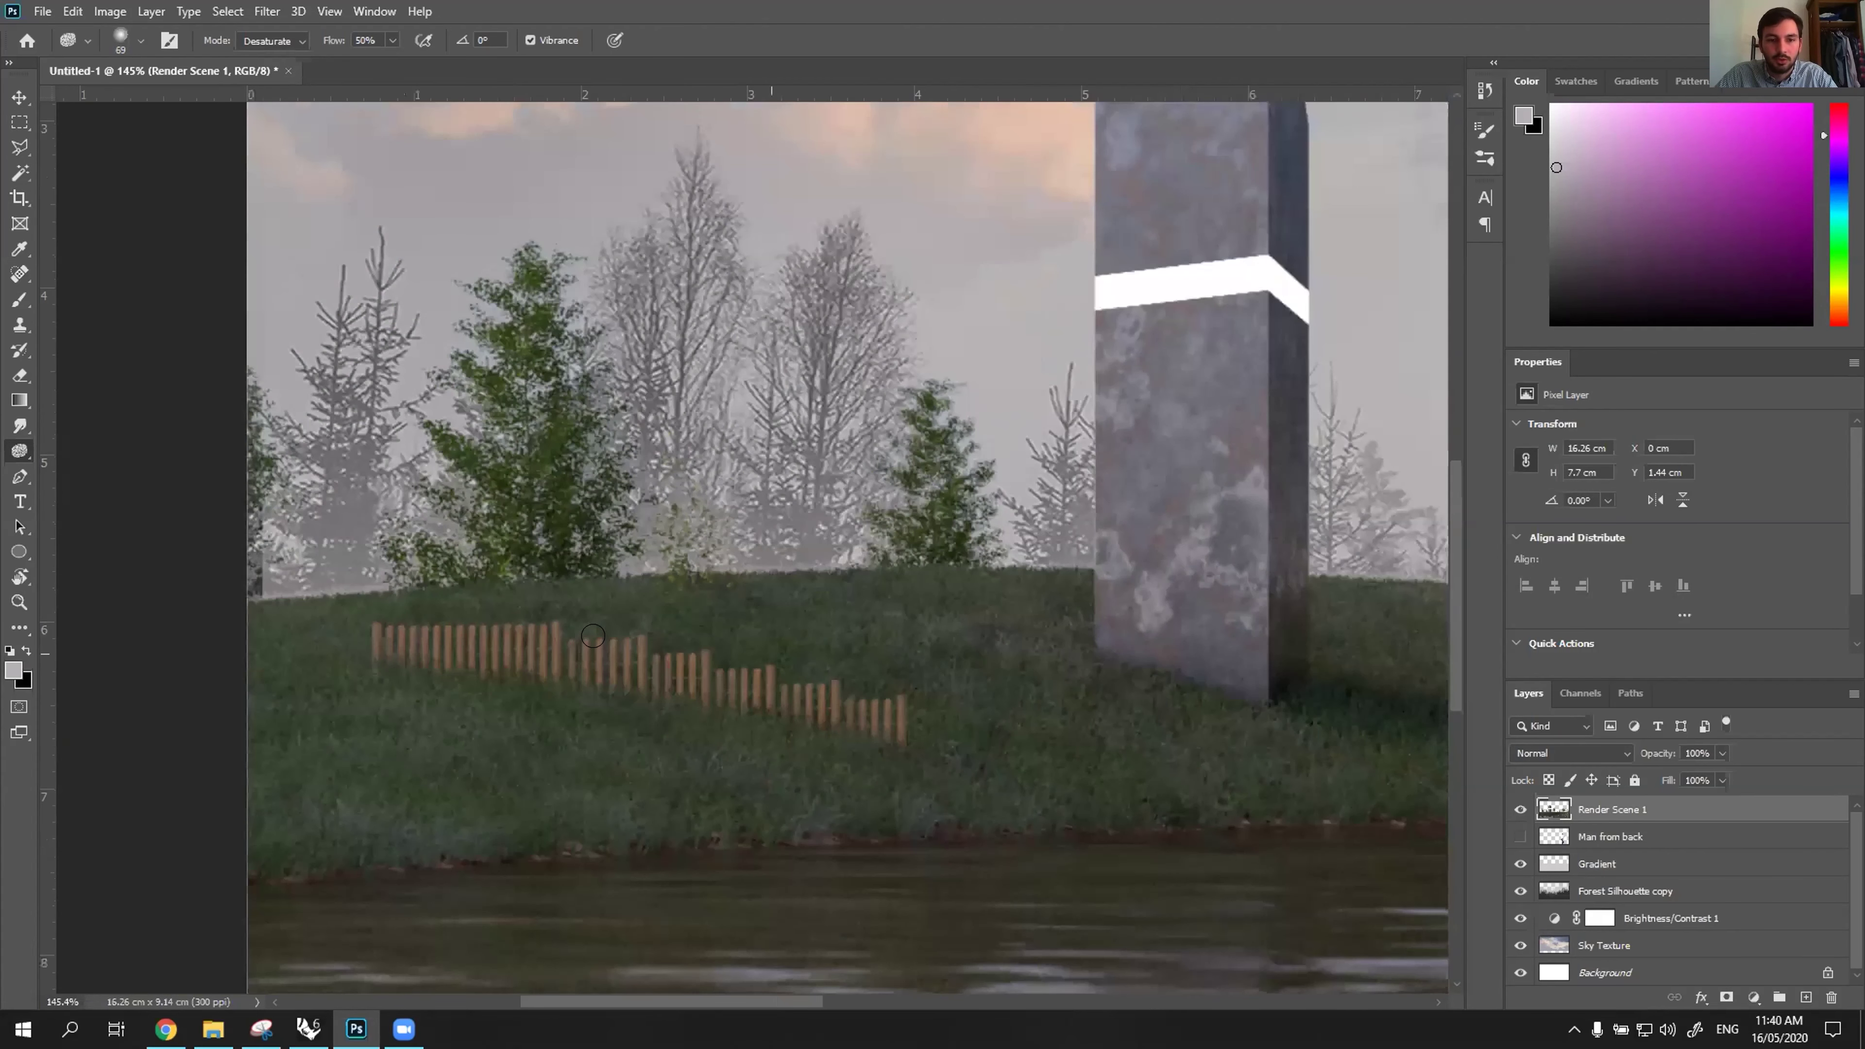
alt+scroll(490, 738, up, 3)
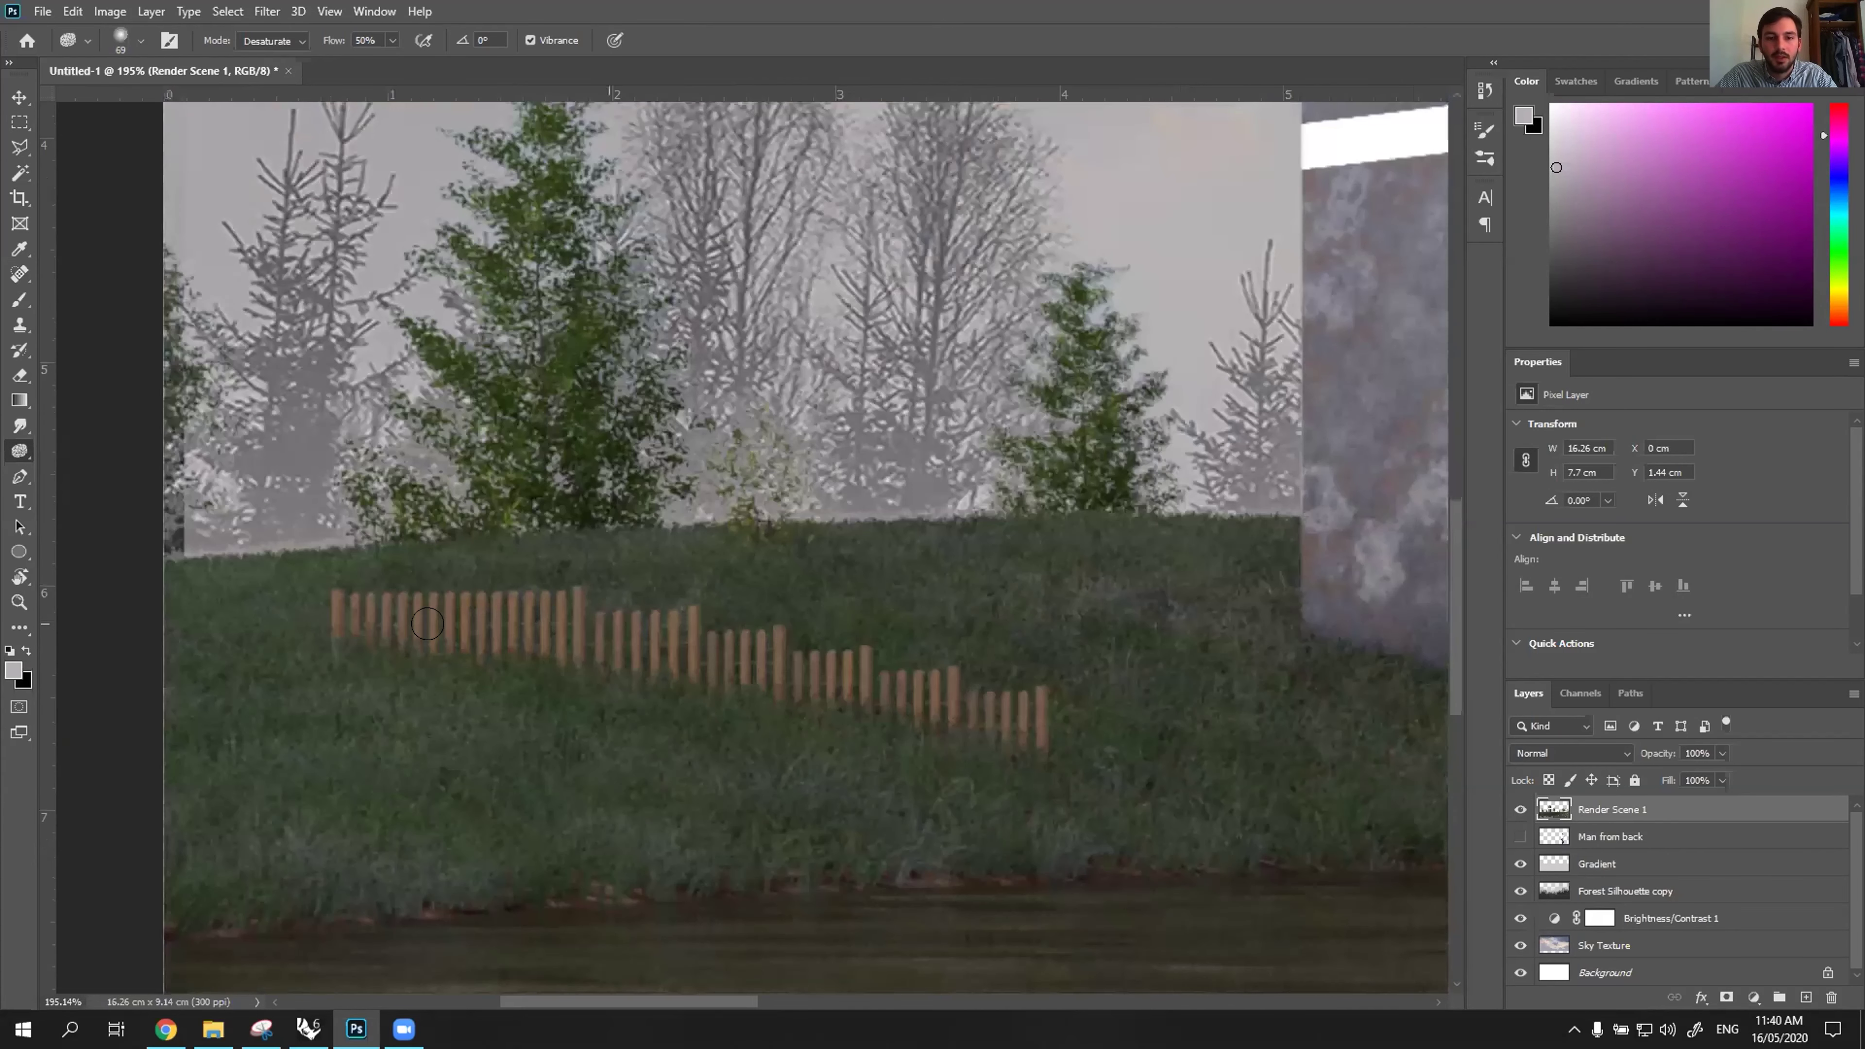
alt+scroll(428, 623, down, 3)
alt+scroll(882, 494, down, 3)
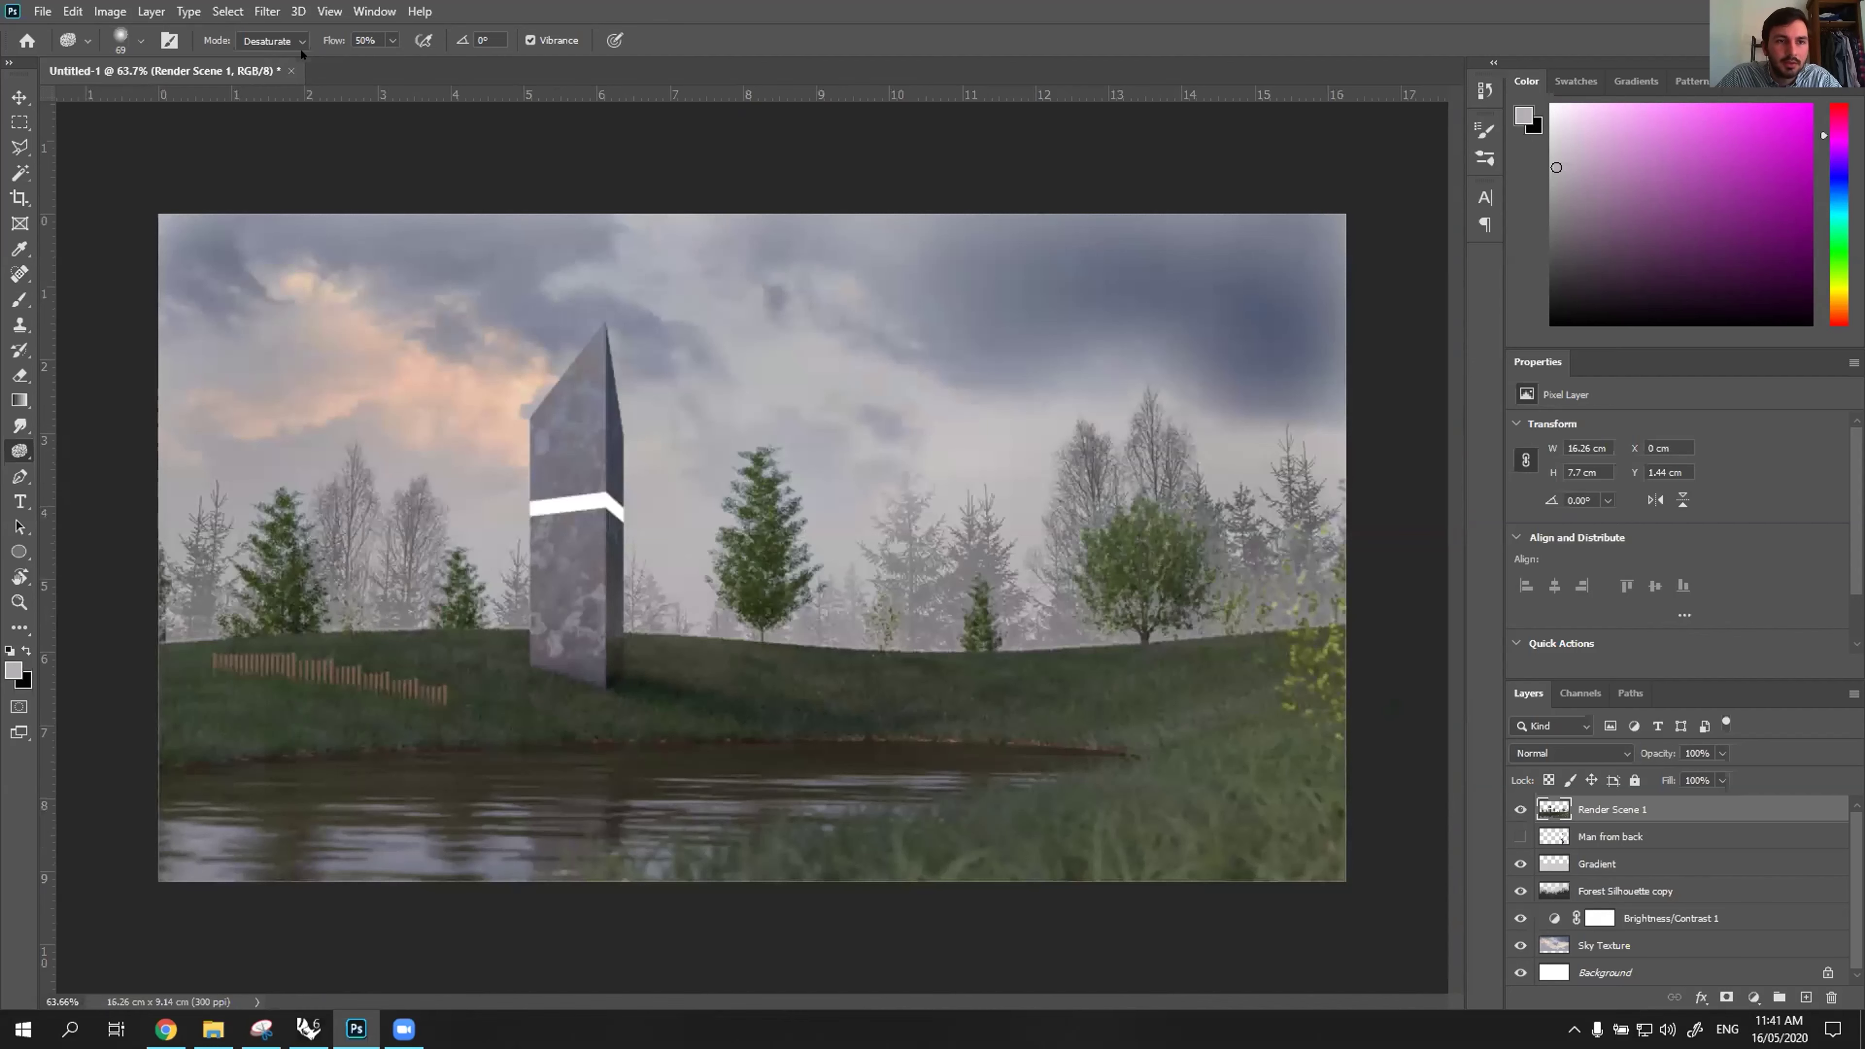
click(109, 11)
mouse_move(191, 62)
click(363, 60)
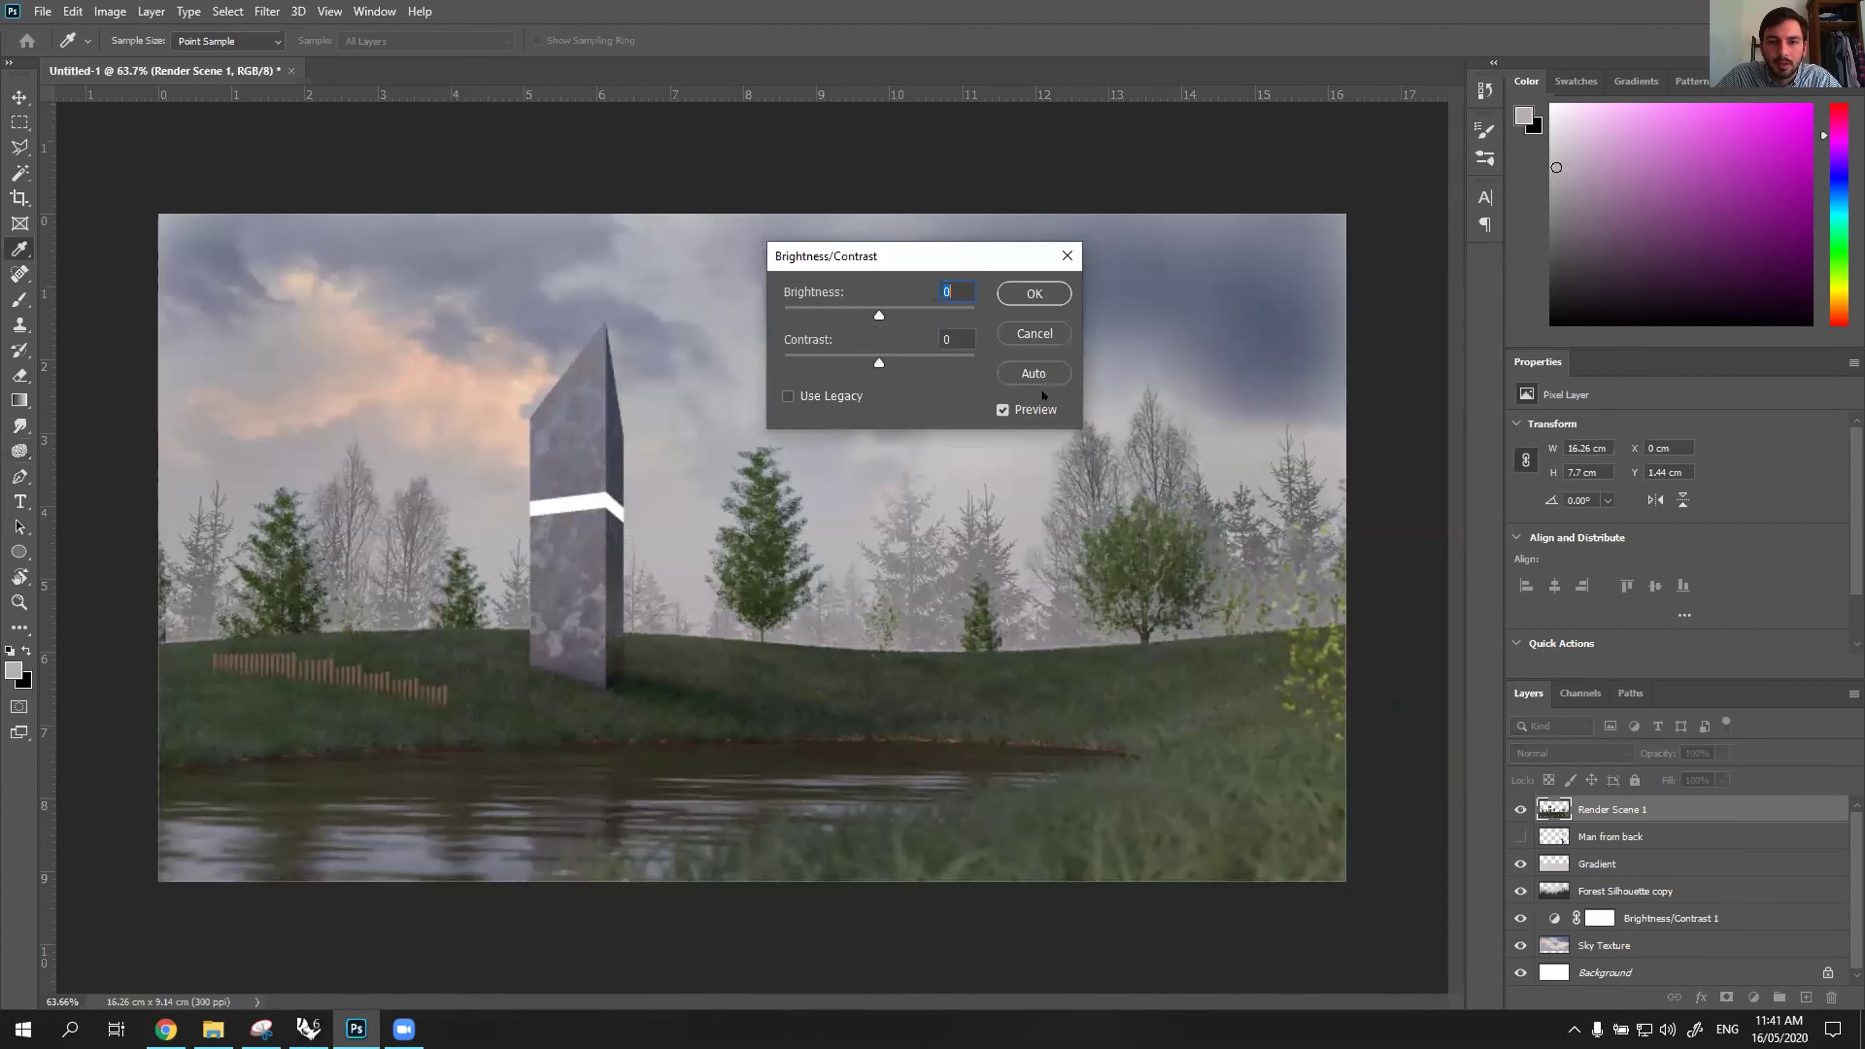
key(Escape)
key(o)
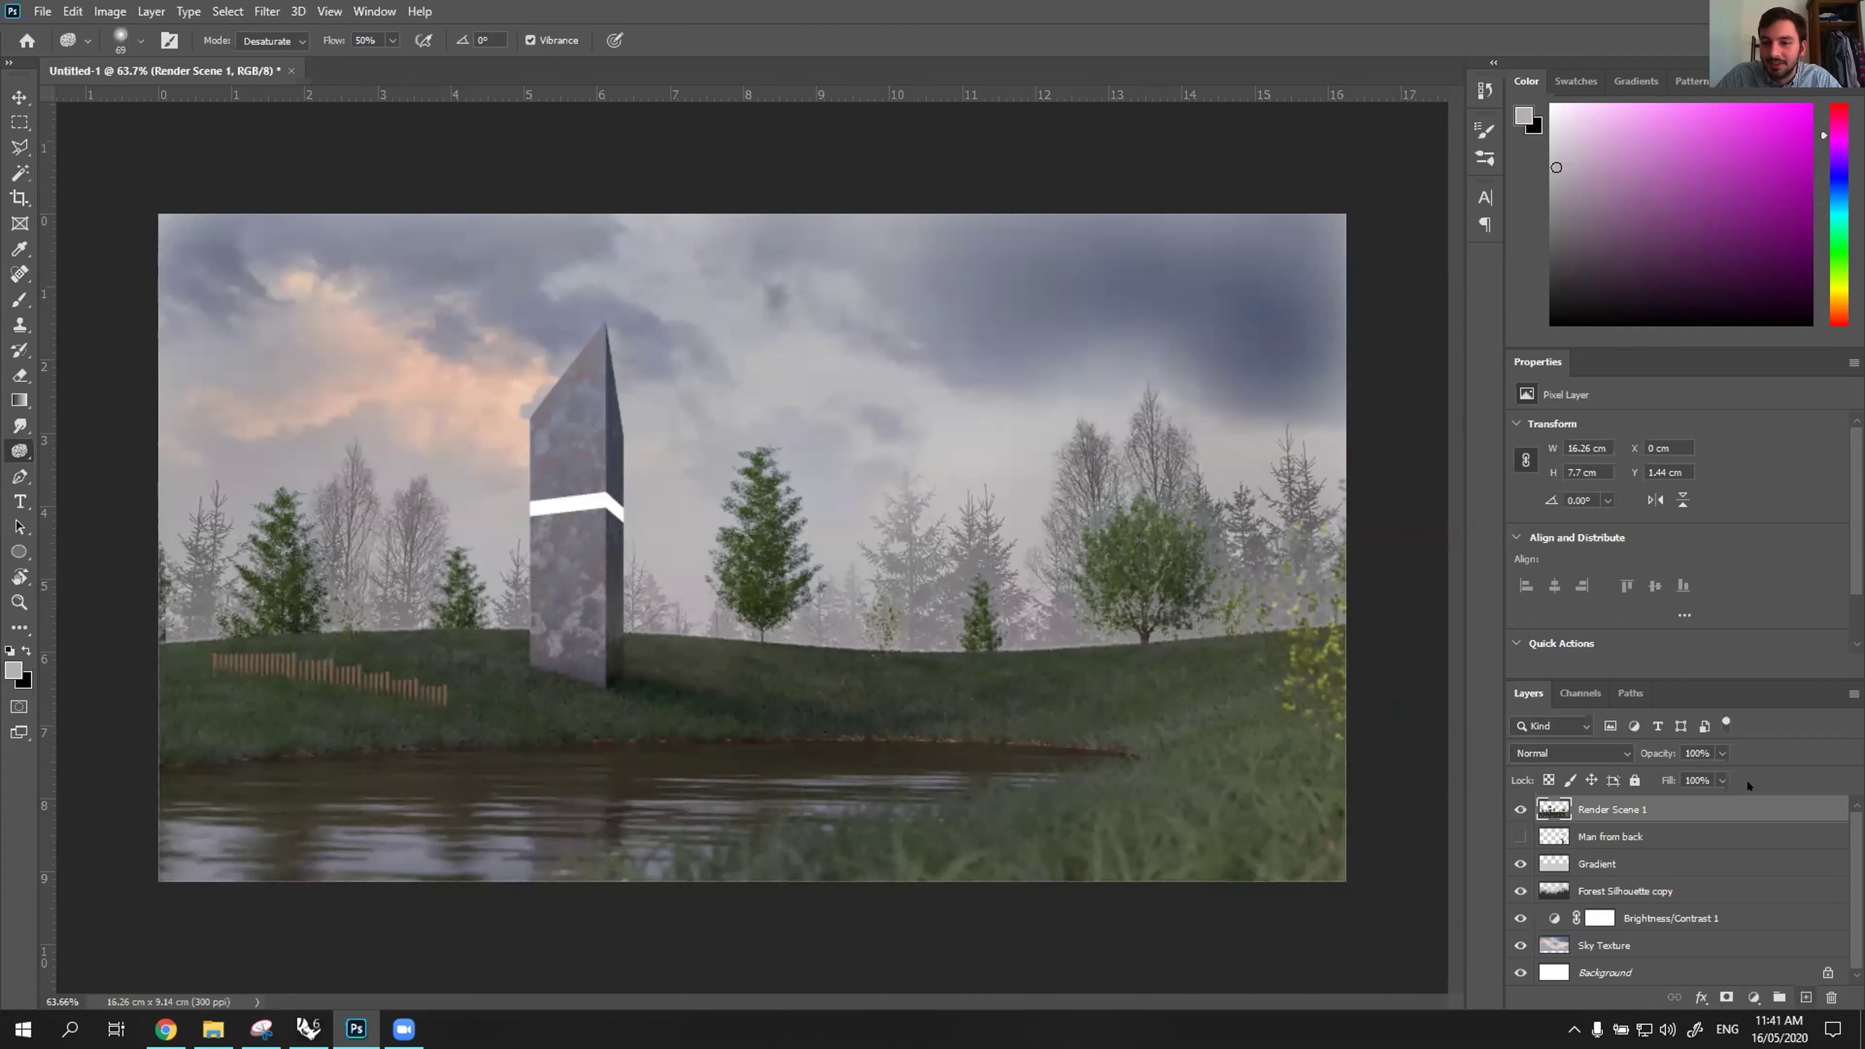
Add a Brightness/Contrast adjustment layer above the Render Scene 1 layer.
click(1753, 998)
click(1711, 712)
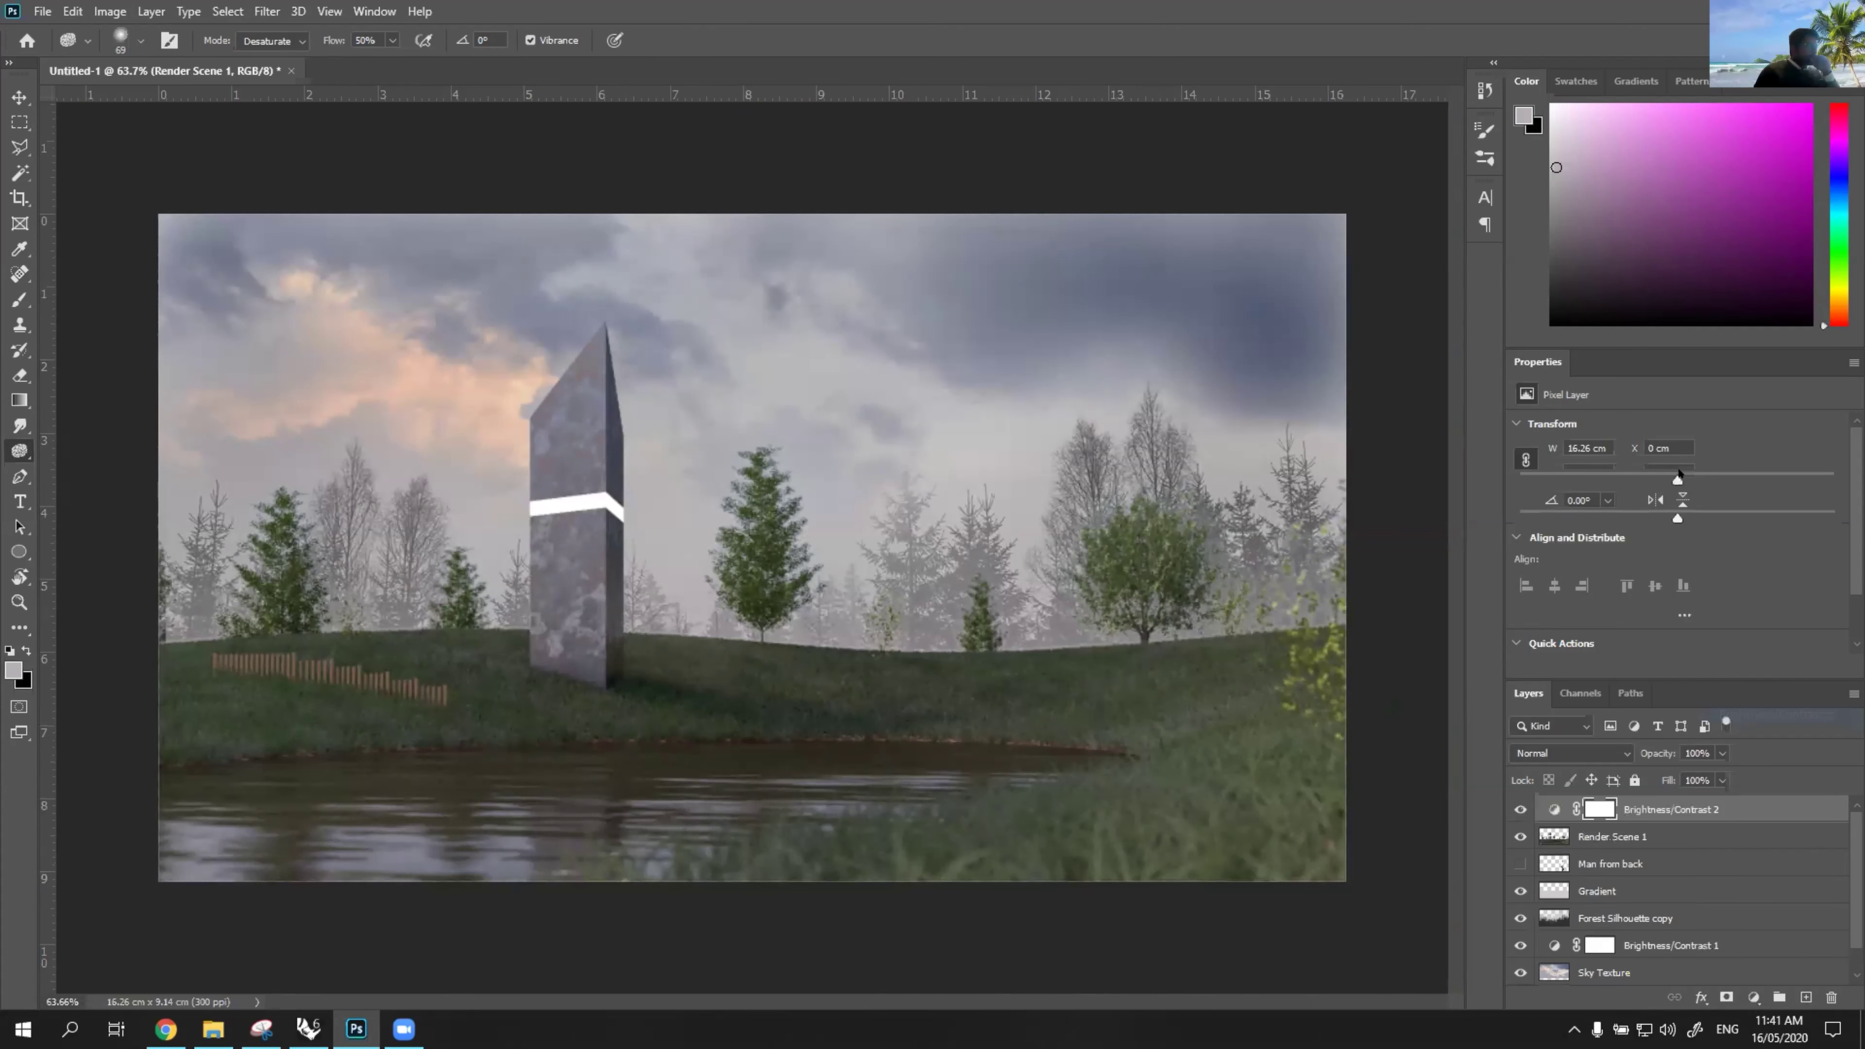
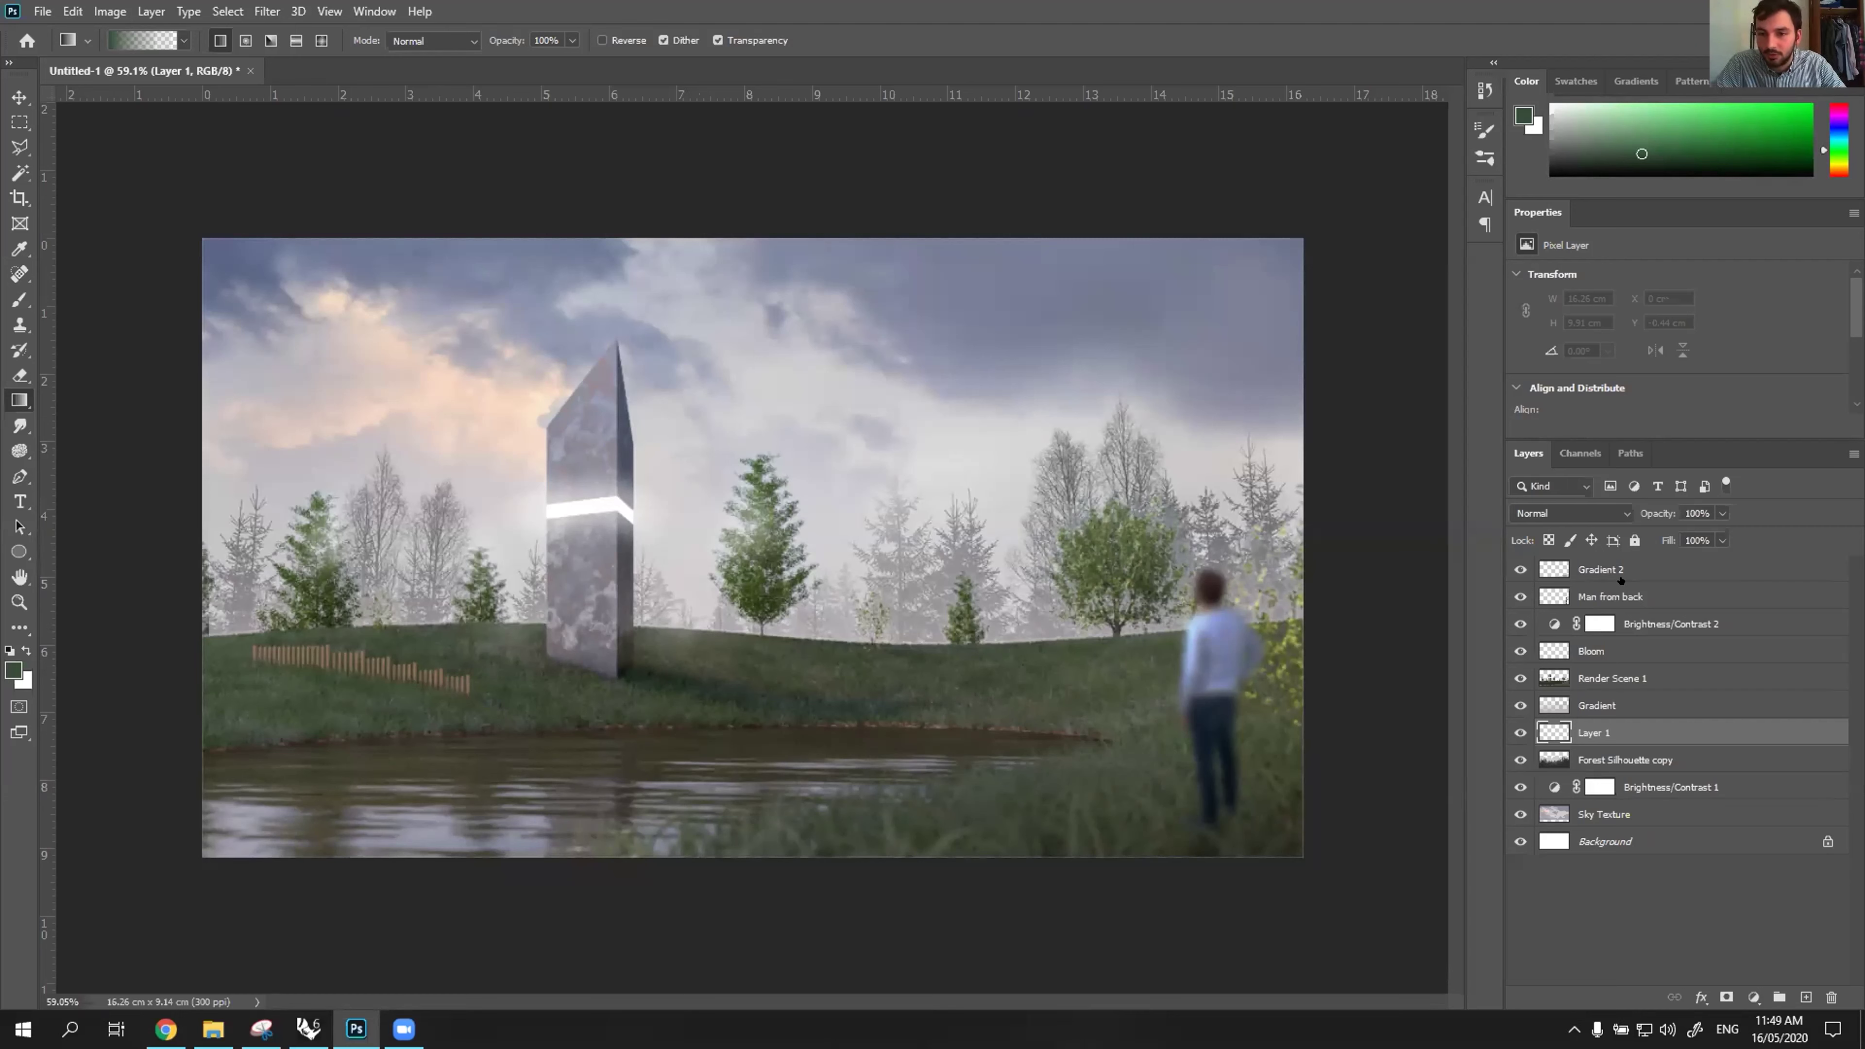
Lighten the upper part of the tower on the Render Scene 1 layer with the Dodge tool, range Highlights and exposure 54%.
click(1597, 678)
key(b)
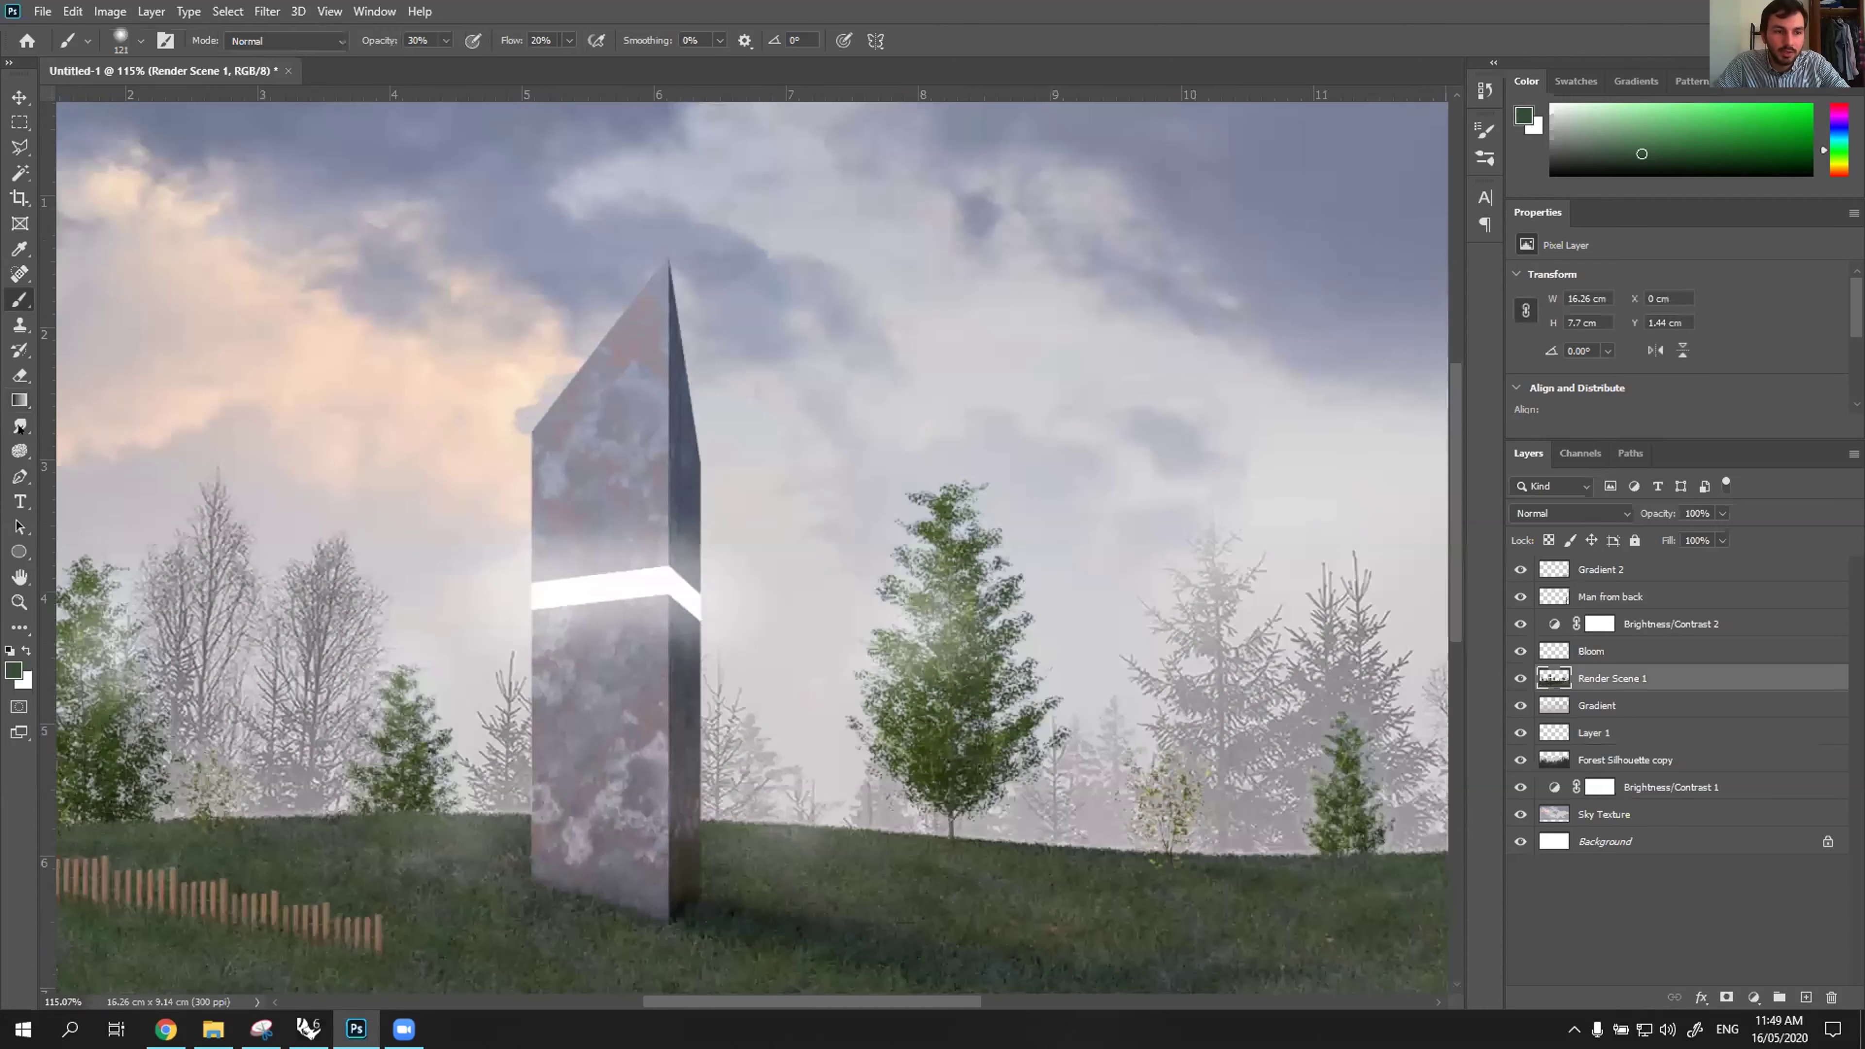
click(20, 426)
click(20, 451)
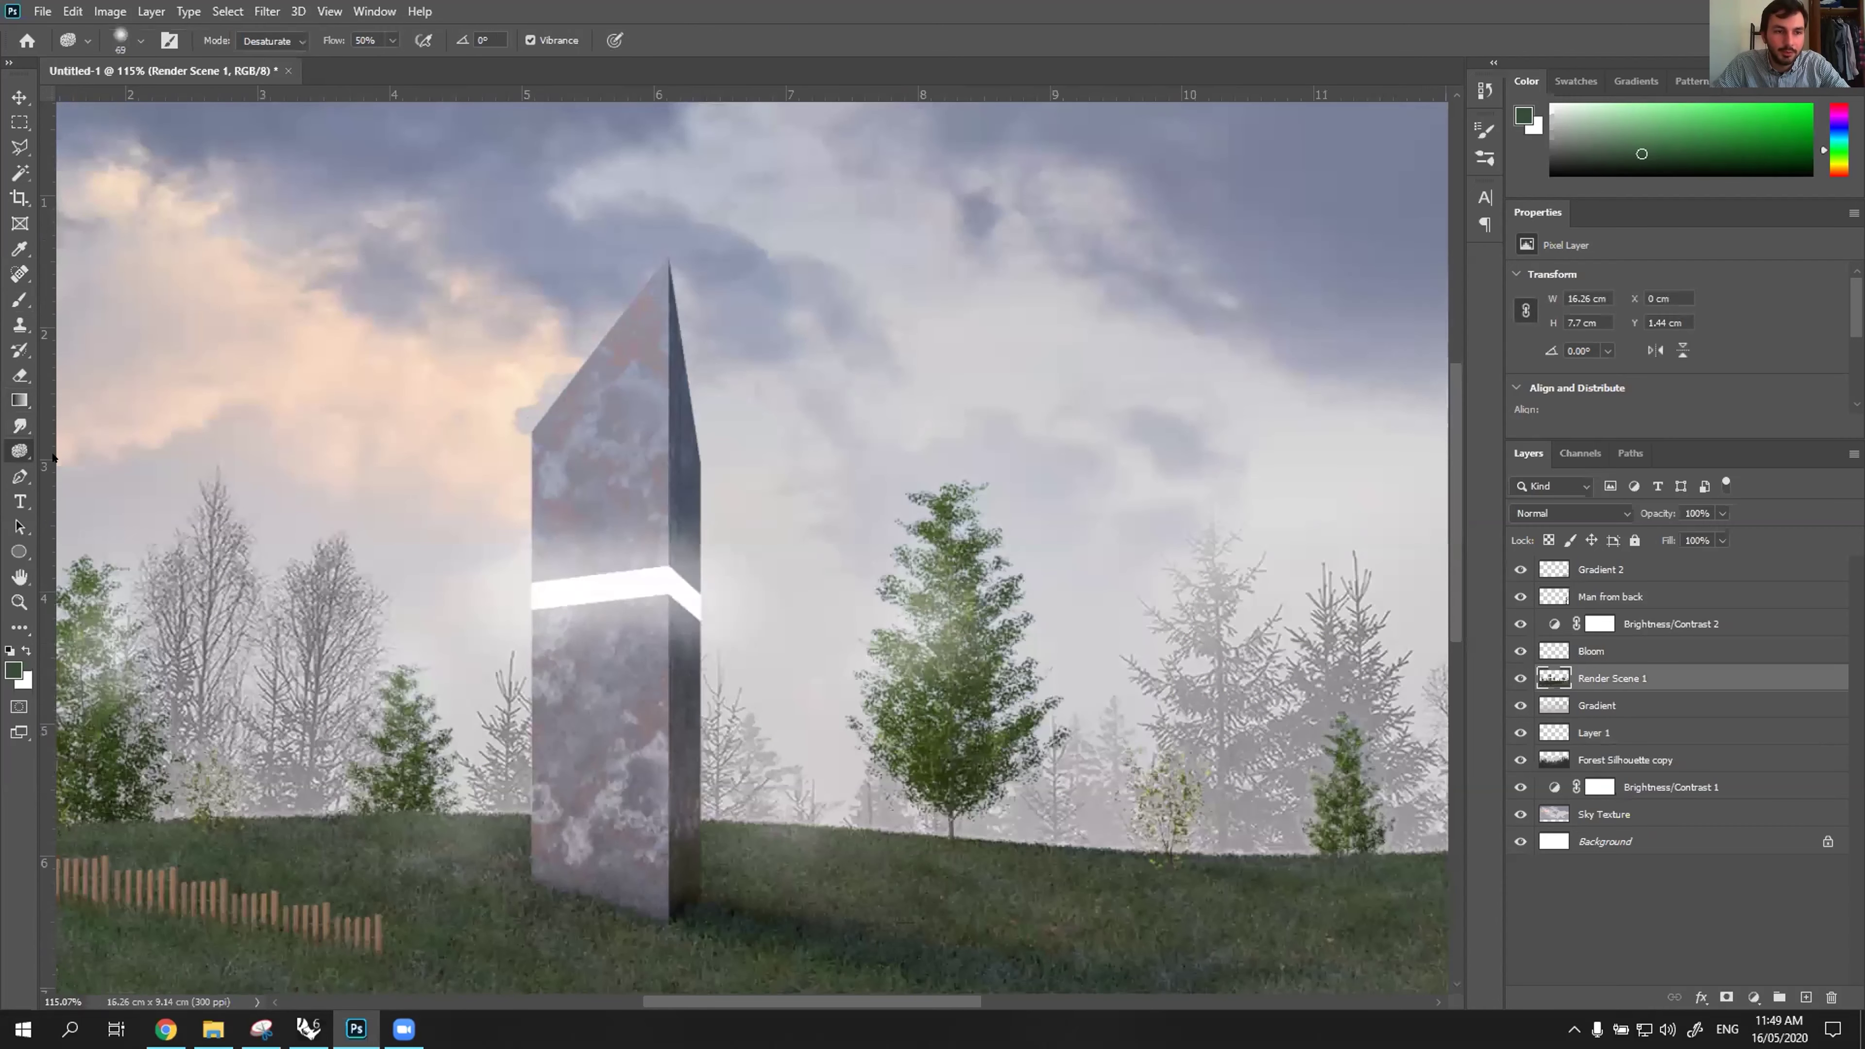
right_click(20, 451)
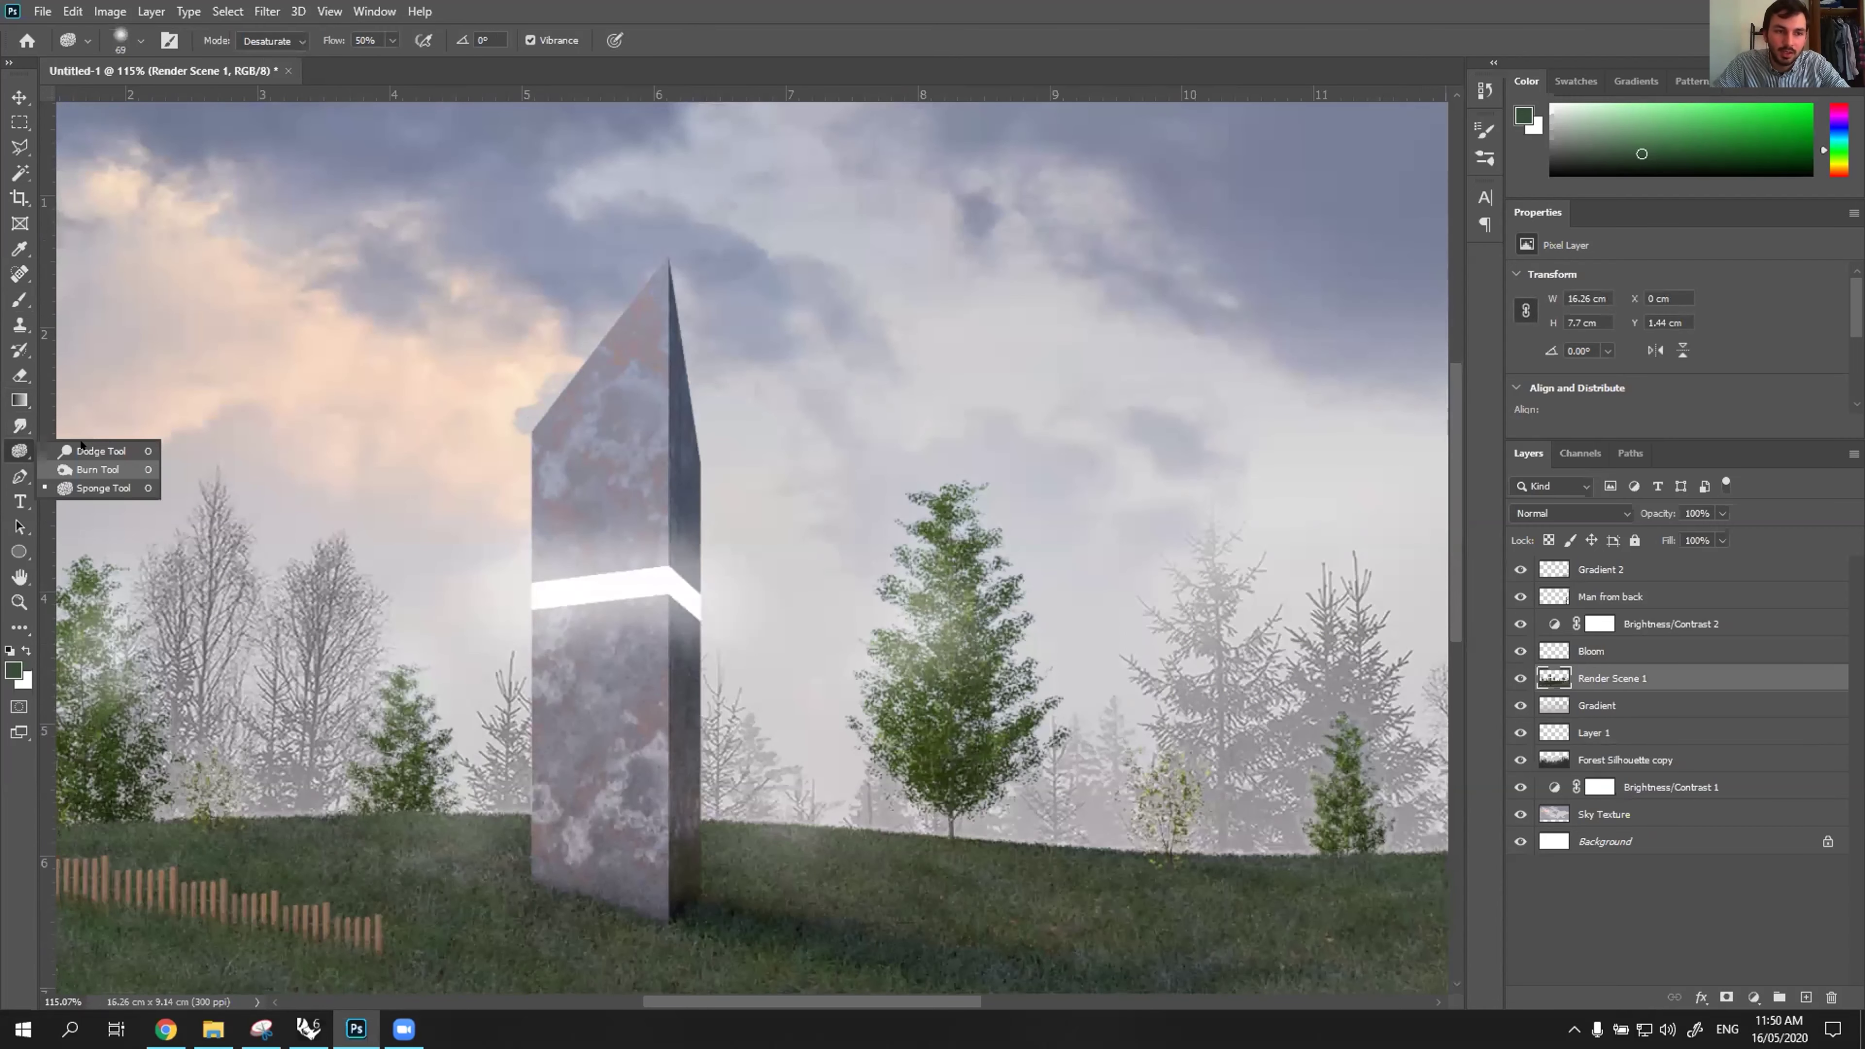
alt+right_drag(529, 441, 531, 441)
alt+right_drag(548, 333, 609, 333)
mouse_move(614, 258)
mouse_down()
mouse_move(489, 413)
mouse_move(533, 362)
mouse_move(716, 417)
mouse_up()
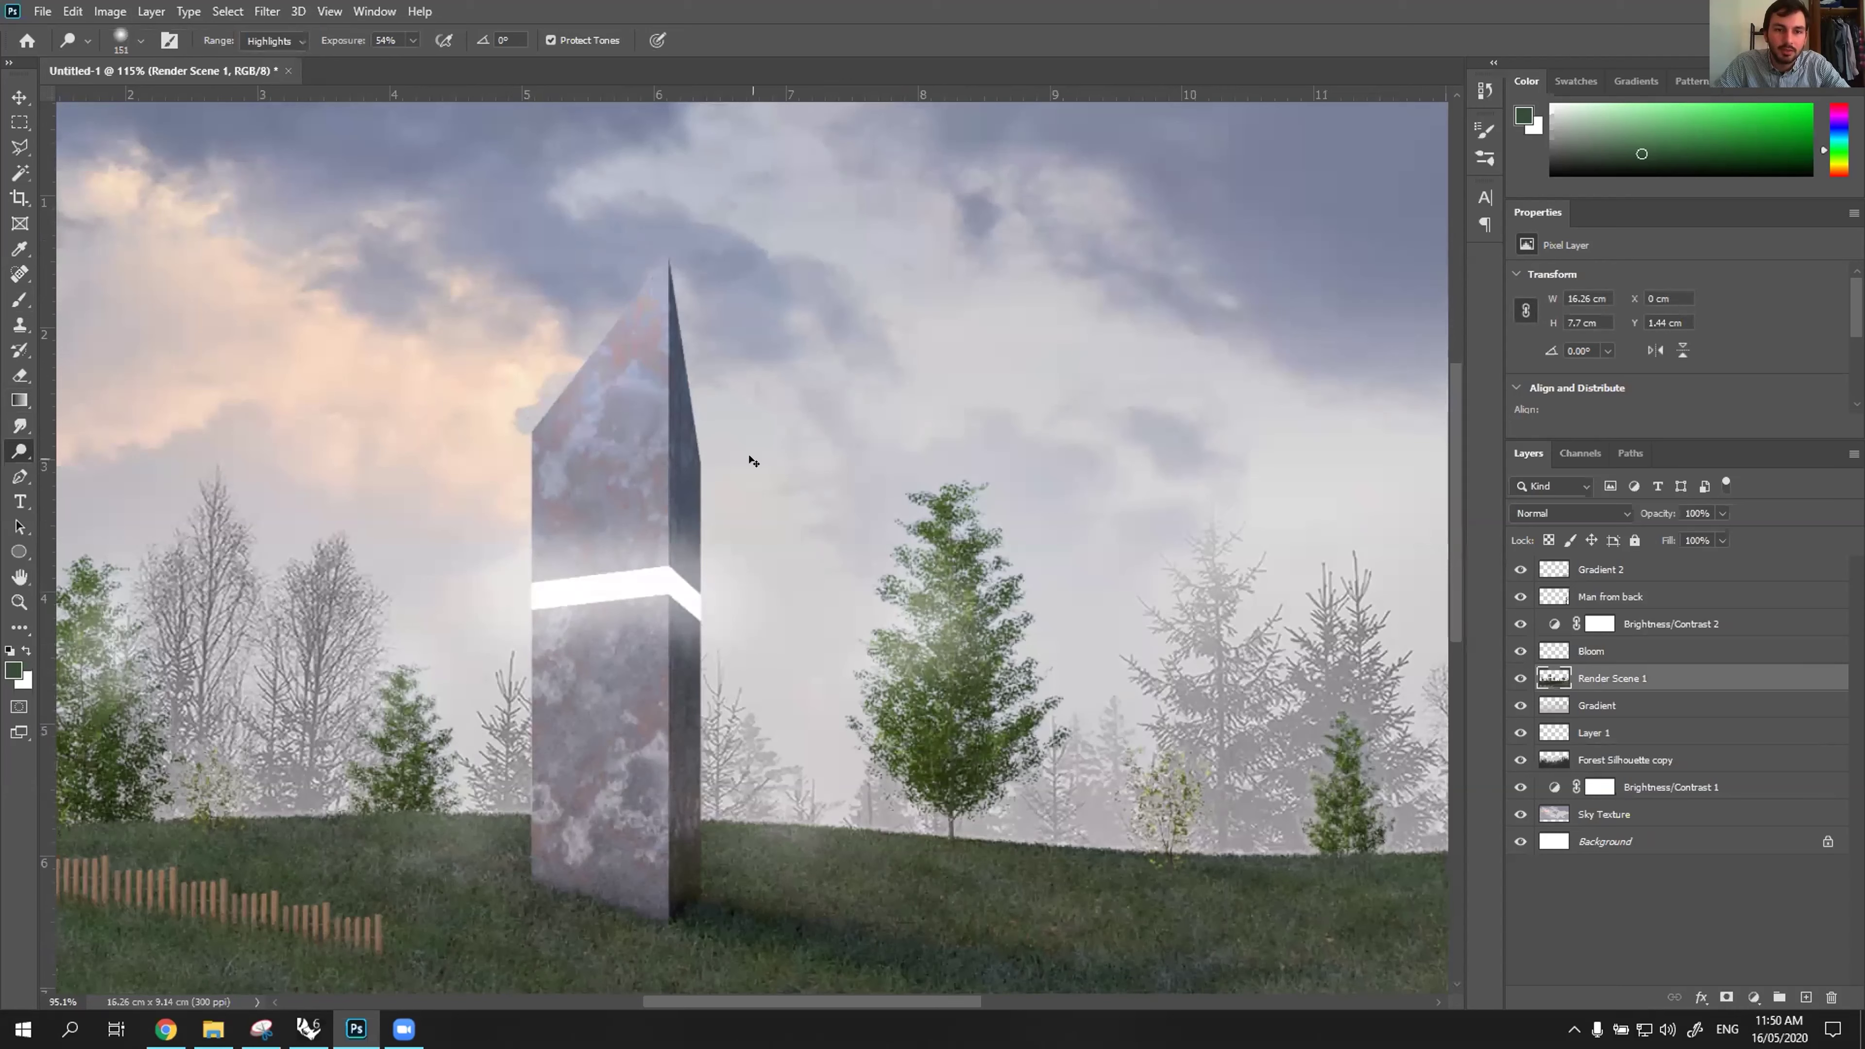
alt+scroll(752, 461, down, 1)
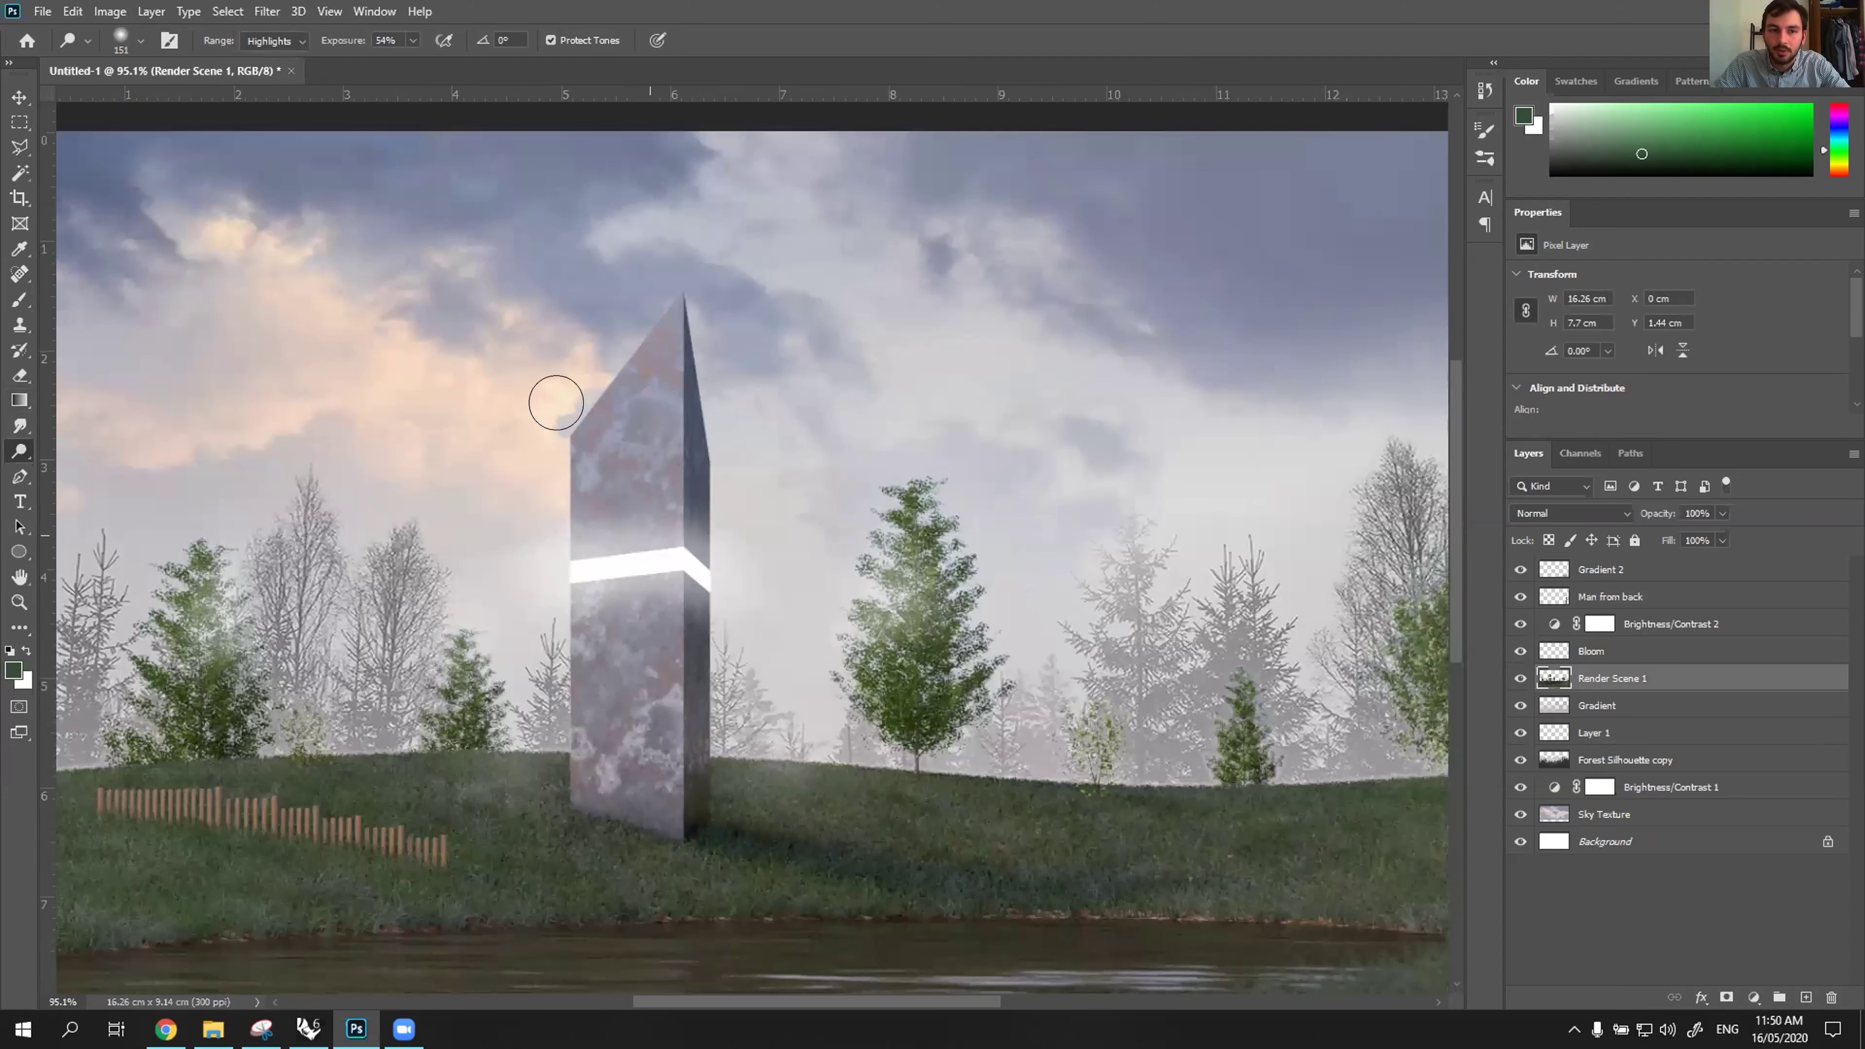
drag(587, 416, 621, 325)
key(ctrl+z)
mouse_move(622, 298)
alt+right_down()
mouse_move(649, 298)
mouse_move(687, 342)
alt+right_up()
alt+scroll(687, 341, down, 2)
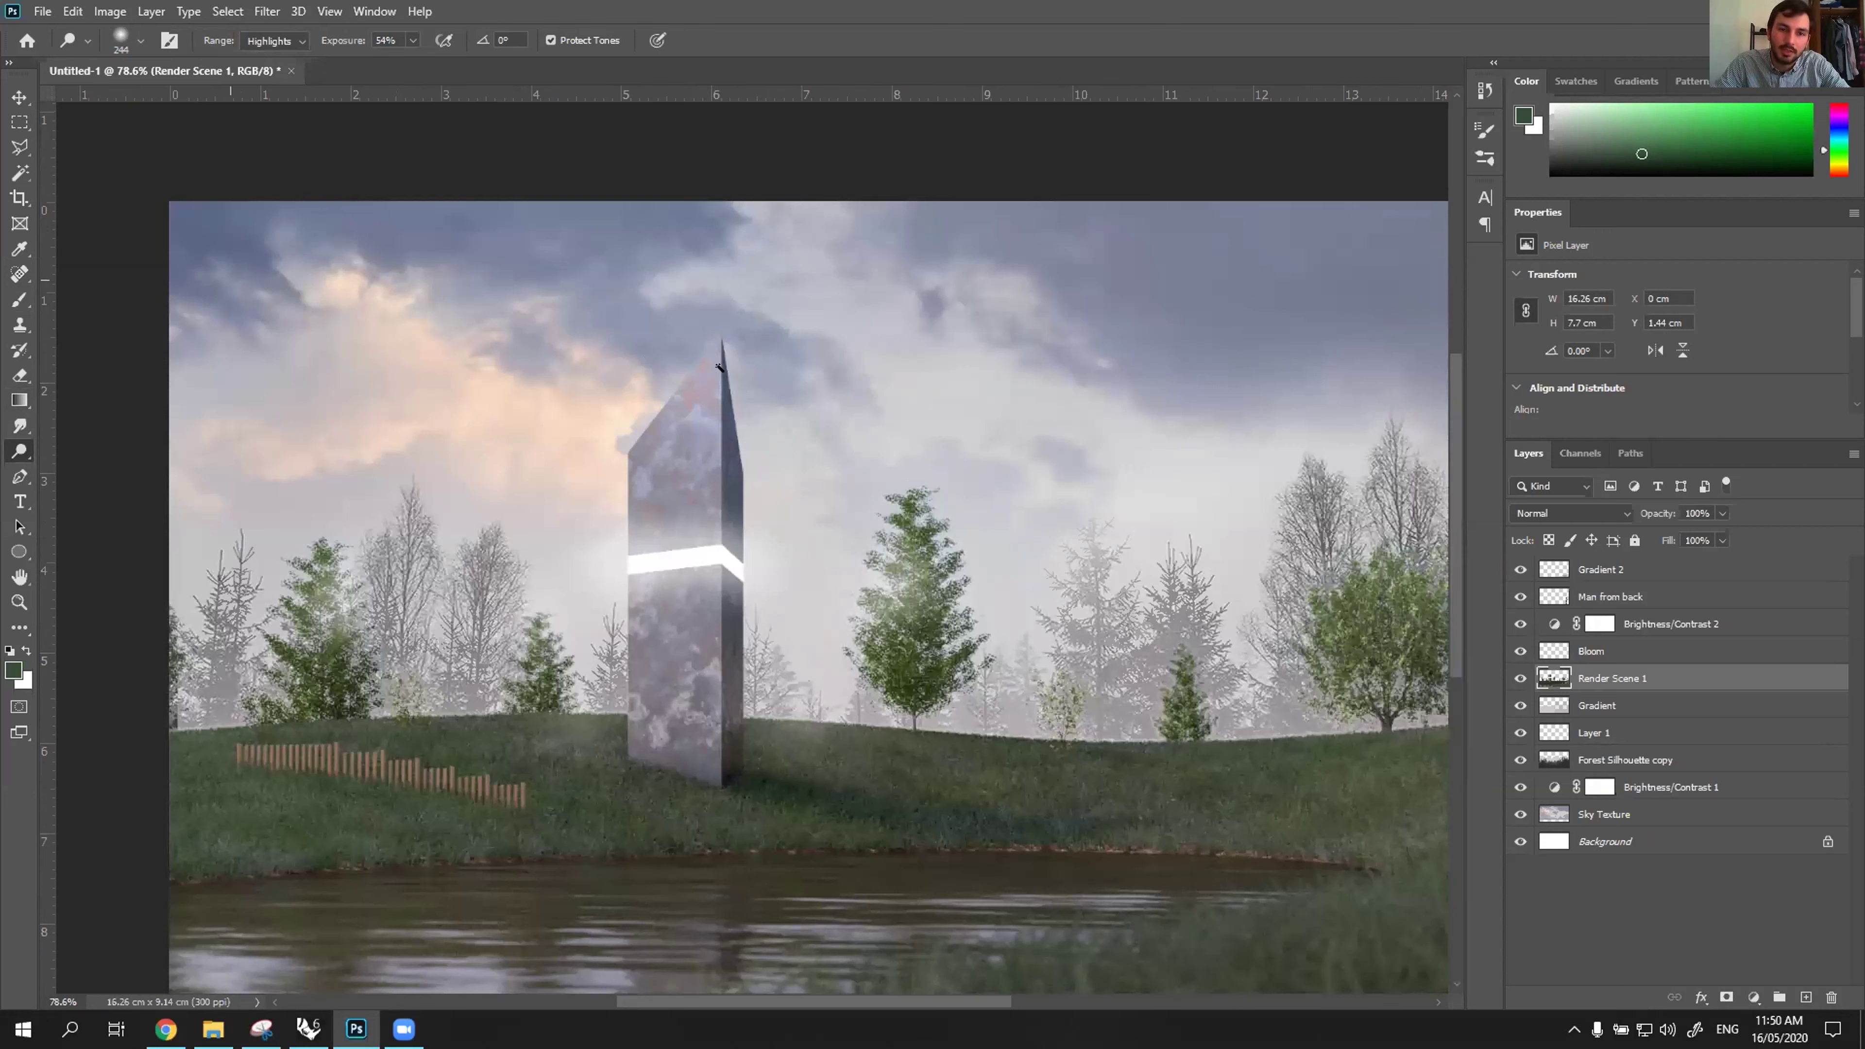
Select the tower's whole front face below the light band with the Magic Wand at tolerance 20.
key(w)
click(675, 753)
alt+scroll(663, 695, up, 4)
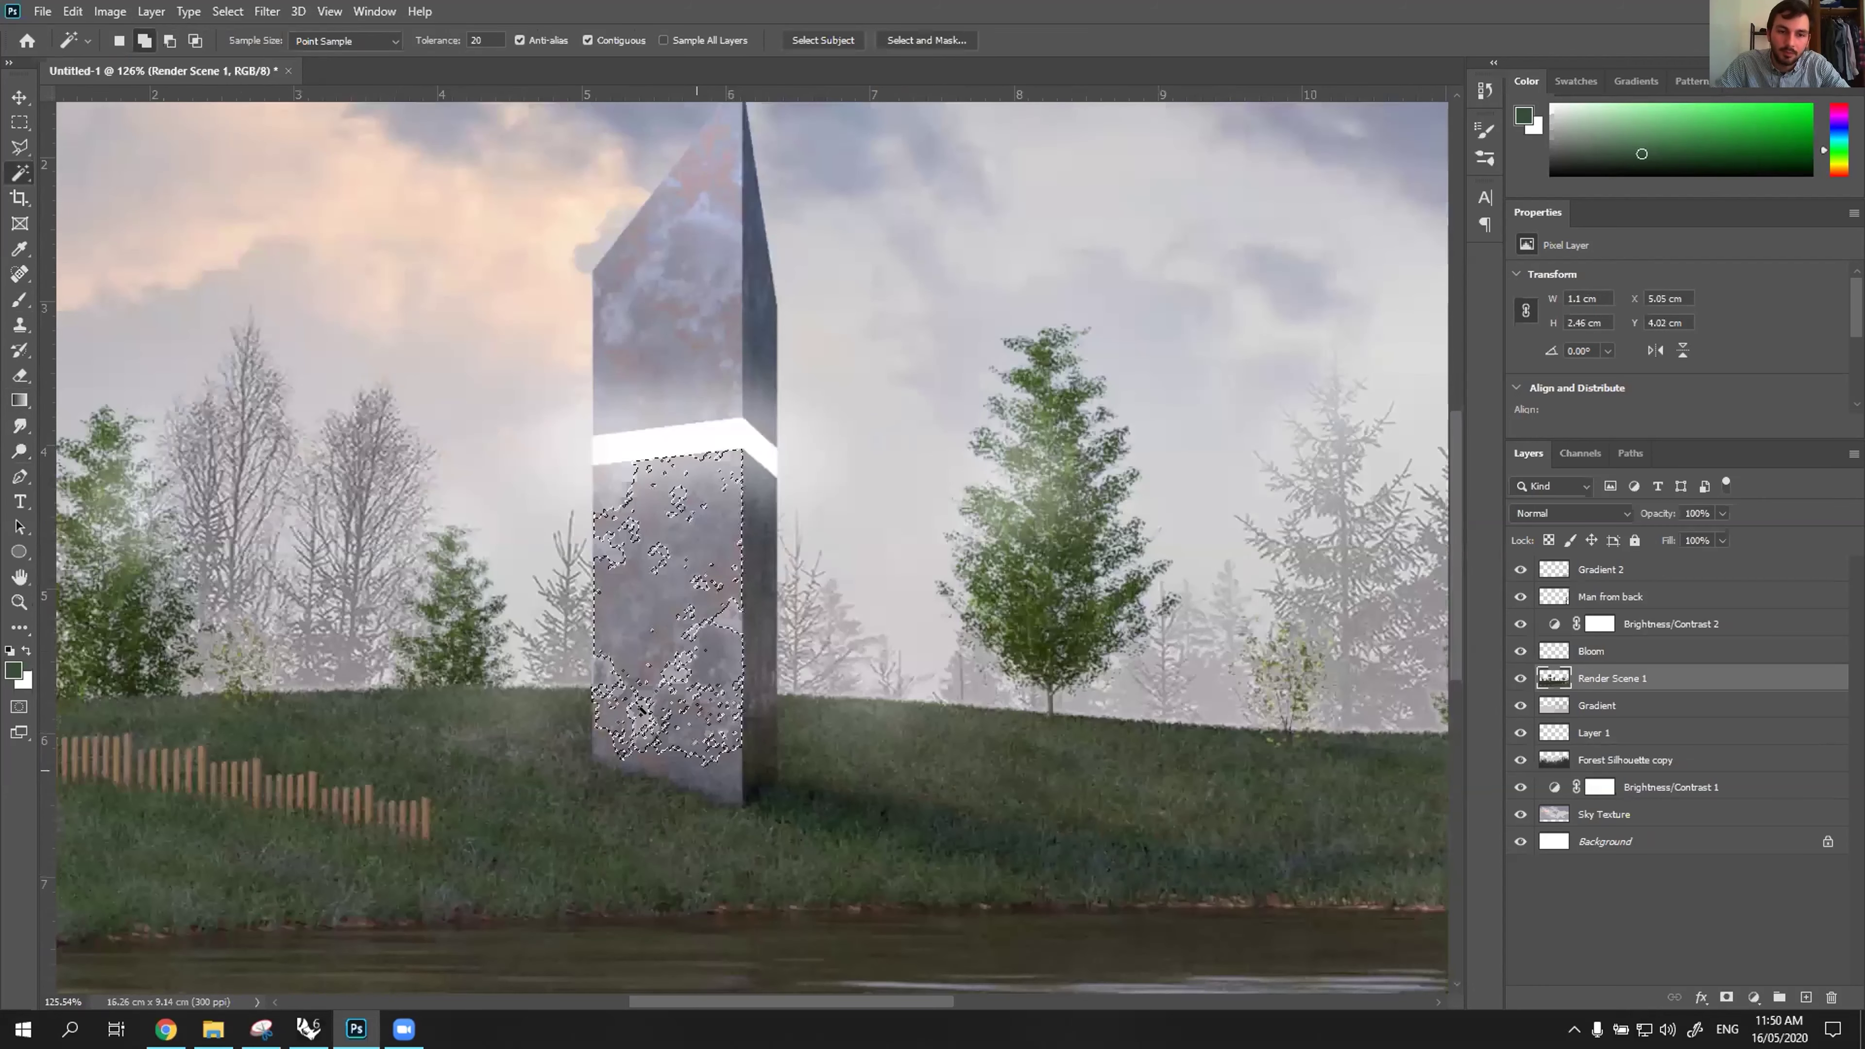
click(595, 664)
click(628, 711)
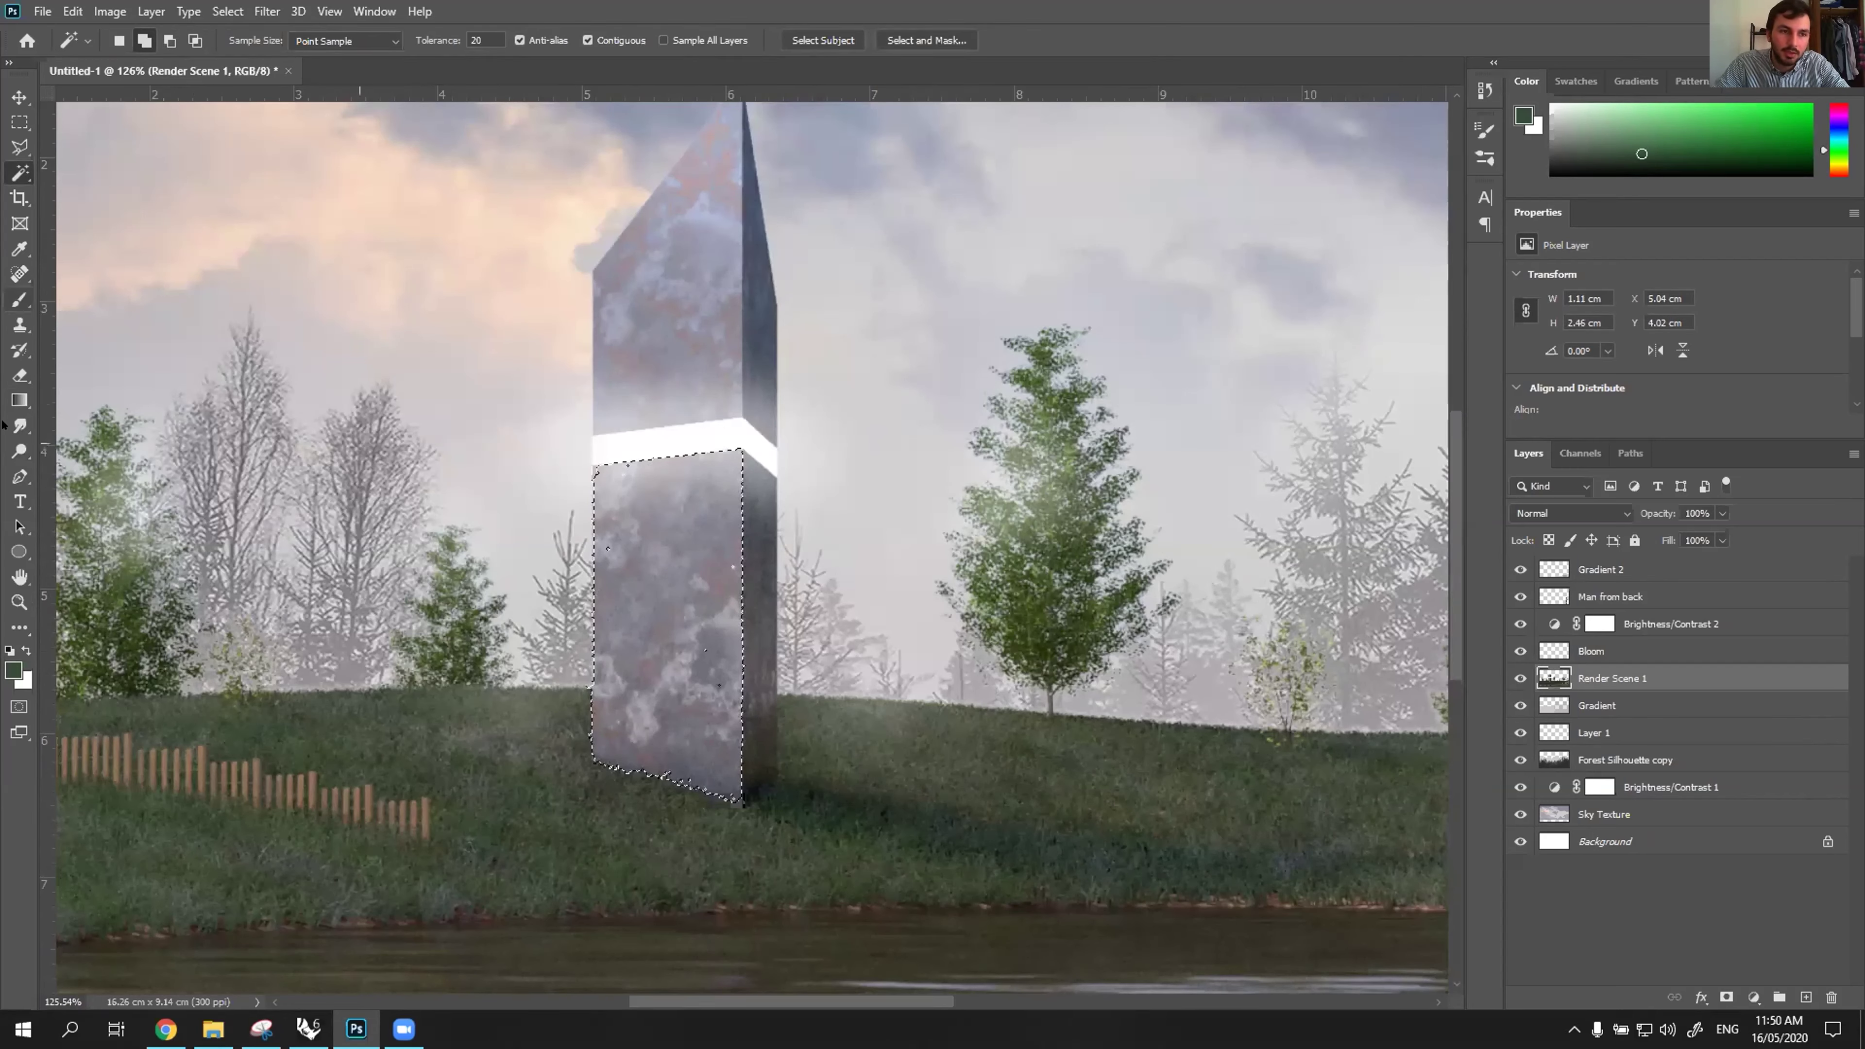
Darken the selected lower tower face with the Burn tool on Midtones at 100% exposure, undoing excess strokes, and clear the selection.
click(18, 450)
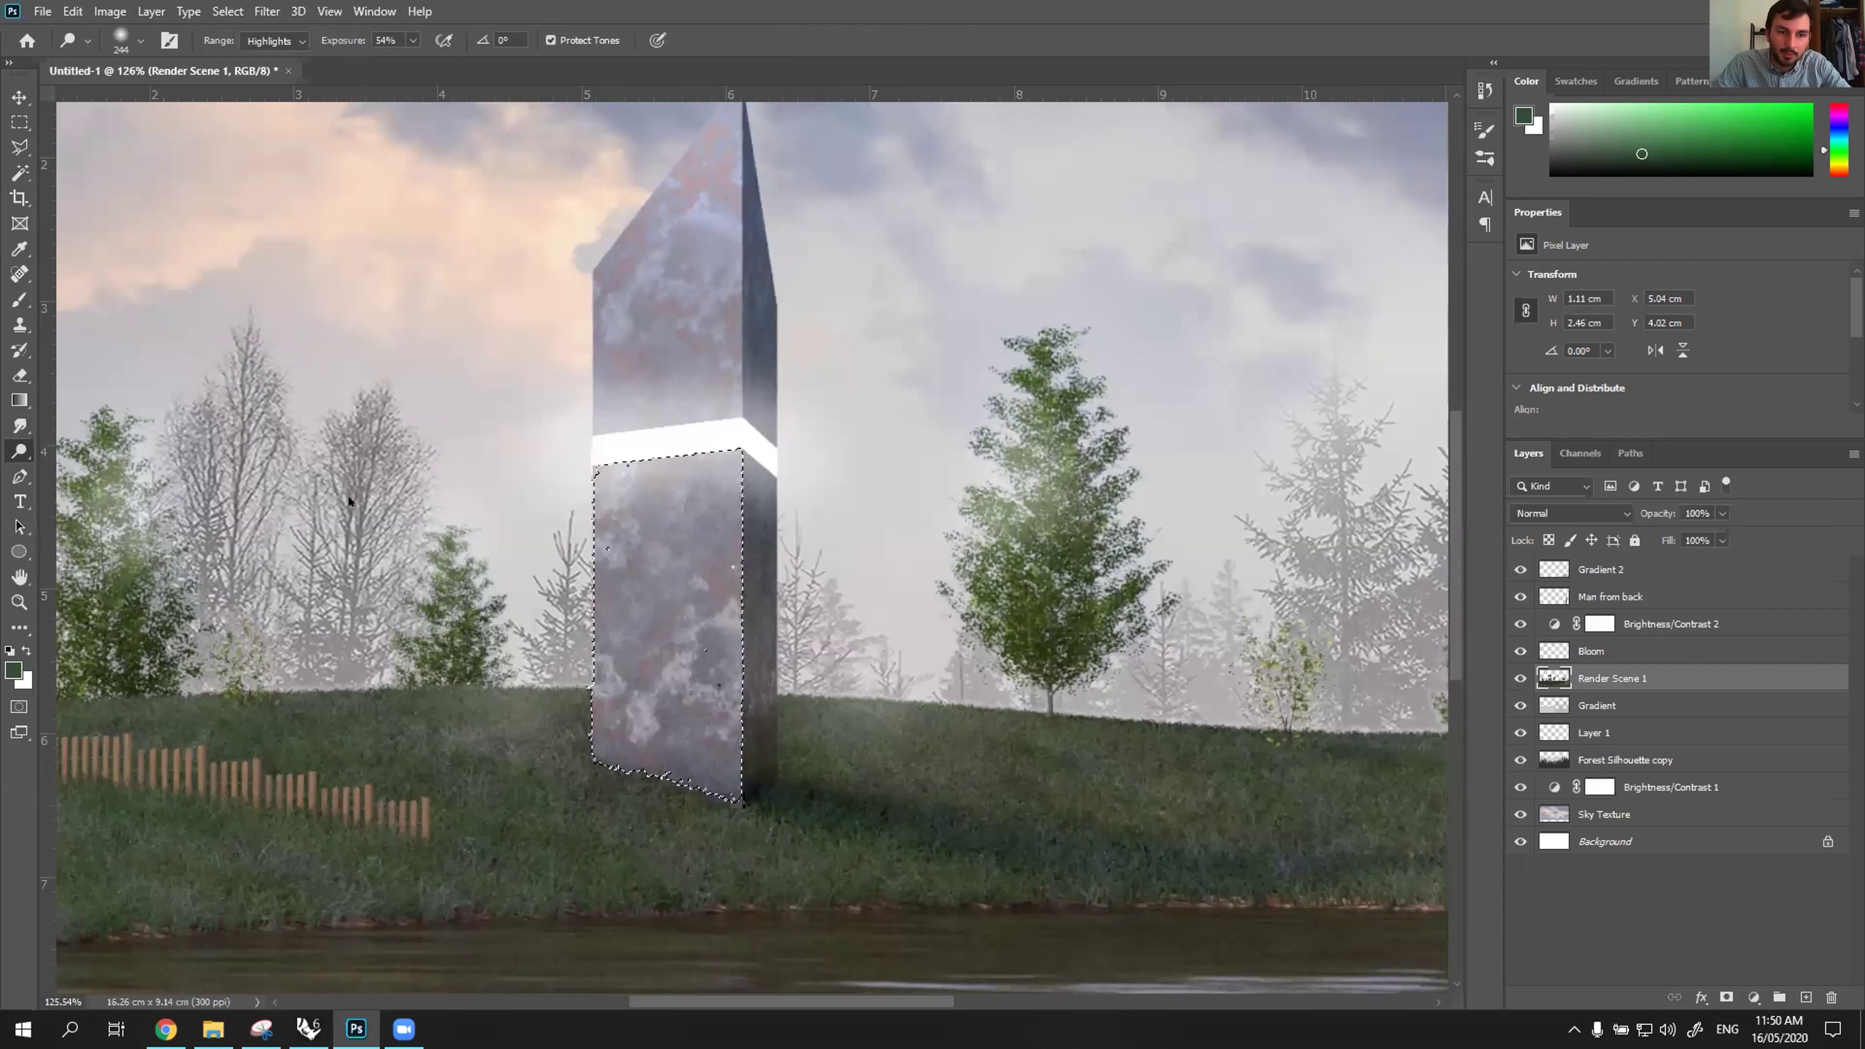
key(shift+o)
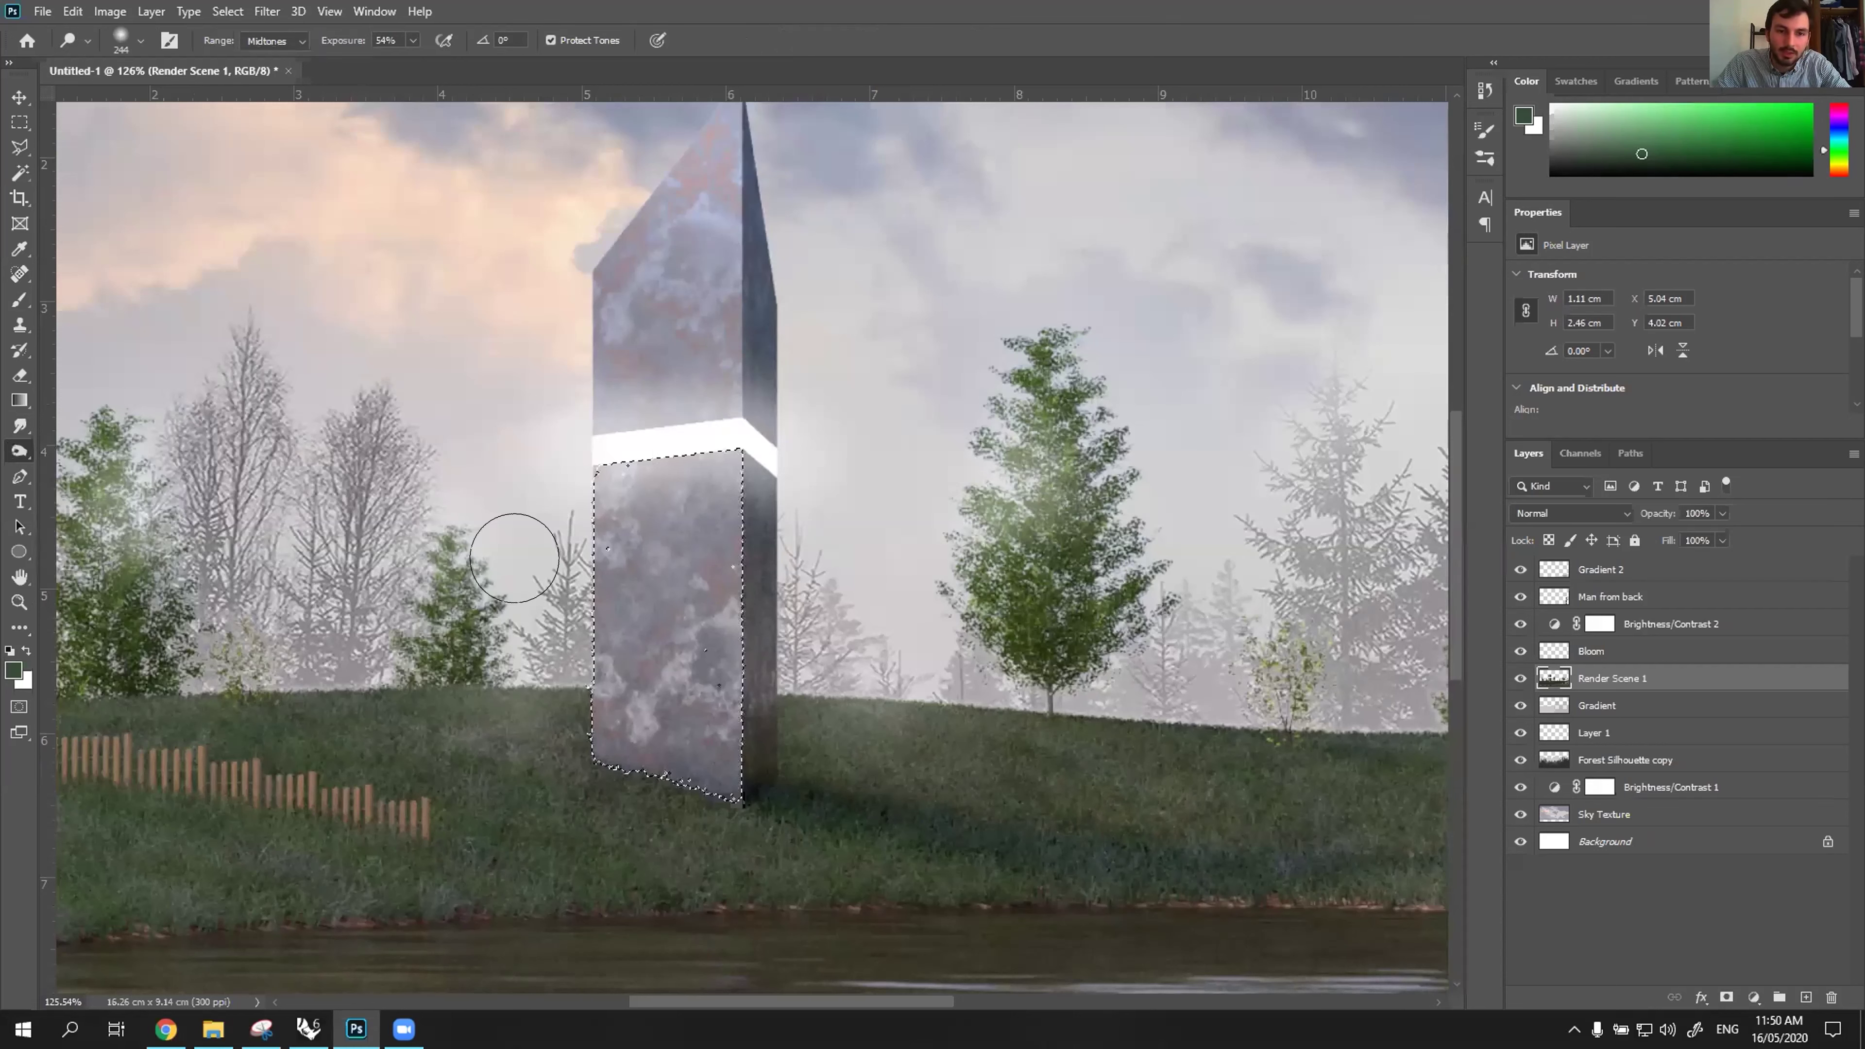
drag(625, 625, 649, 720)
mouse_move(535, 706)
mouse_down()
mouse_move(683, 559)
mouse_move(722, 770)
mouse_up()
drag(675, 529, 624, 492)
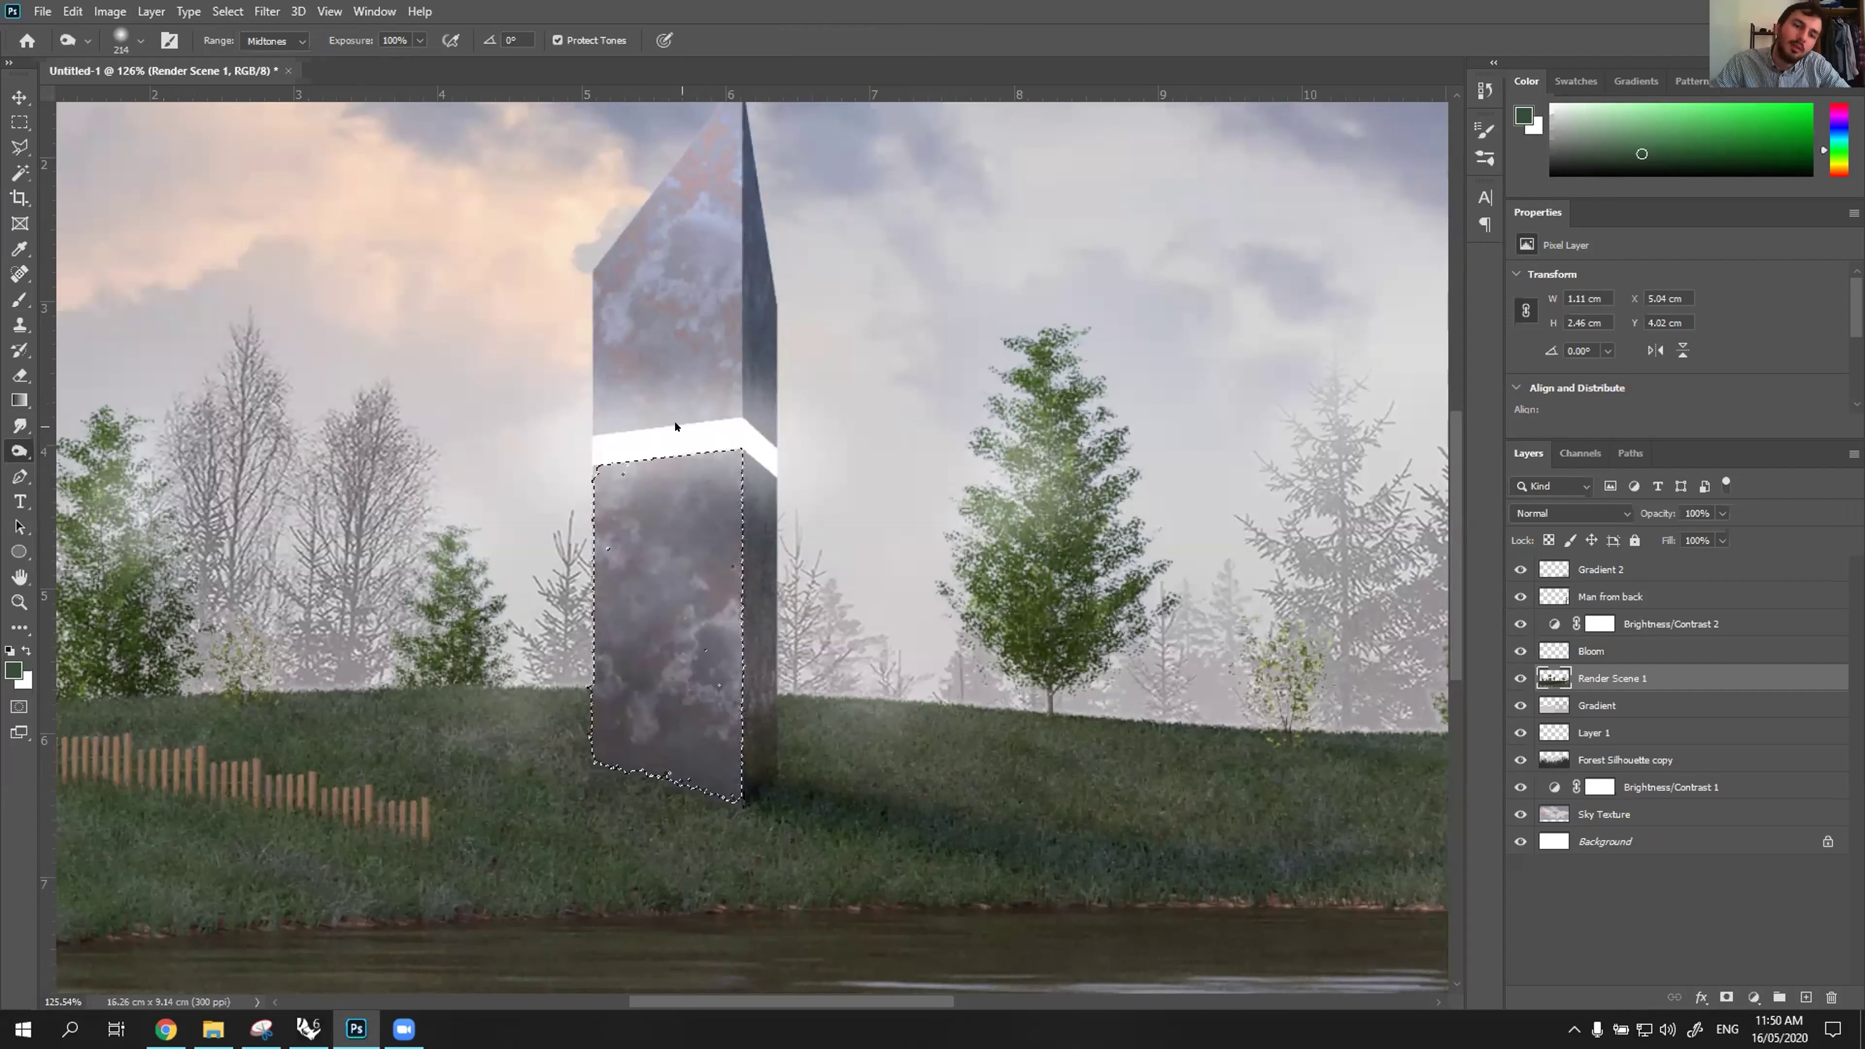
key(ctrl+z)
key(ctrl+z)
key(ctrl+z)
key(ctrl+d)
key(ctrl+z)
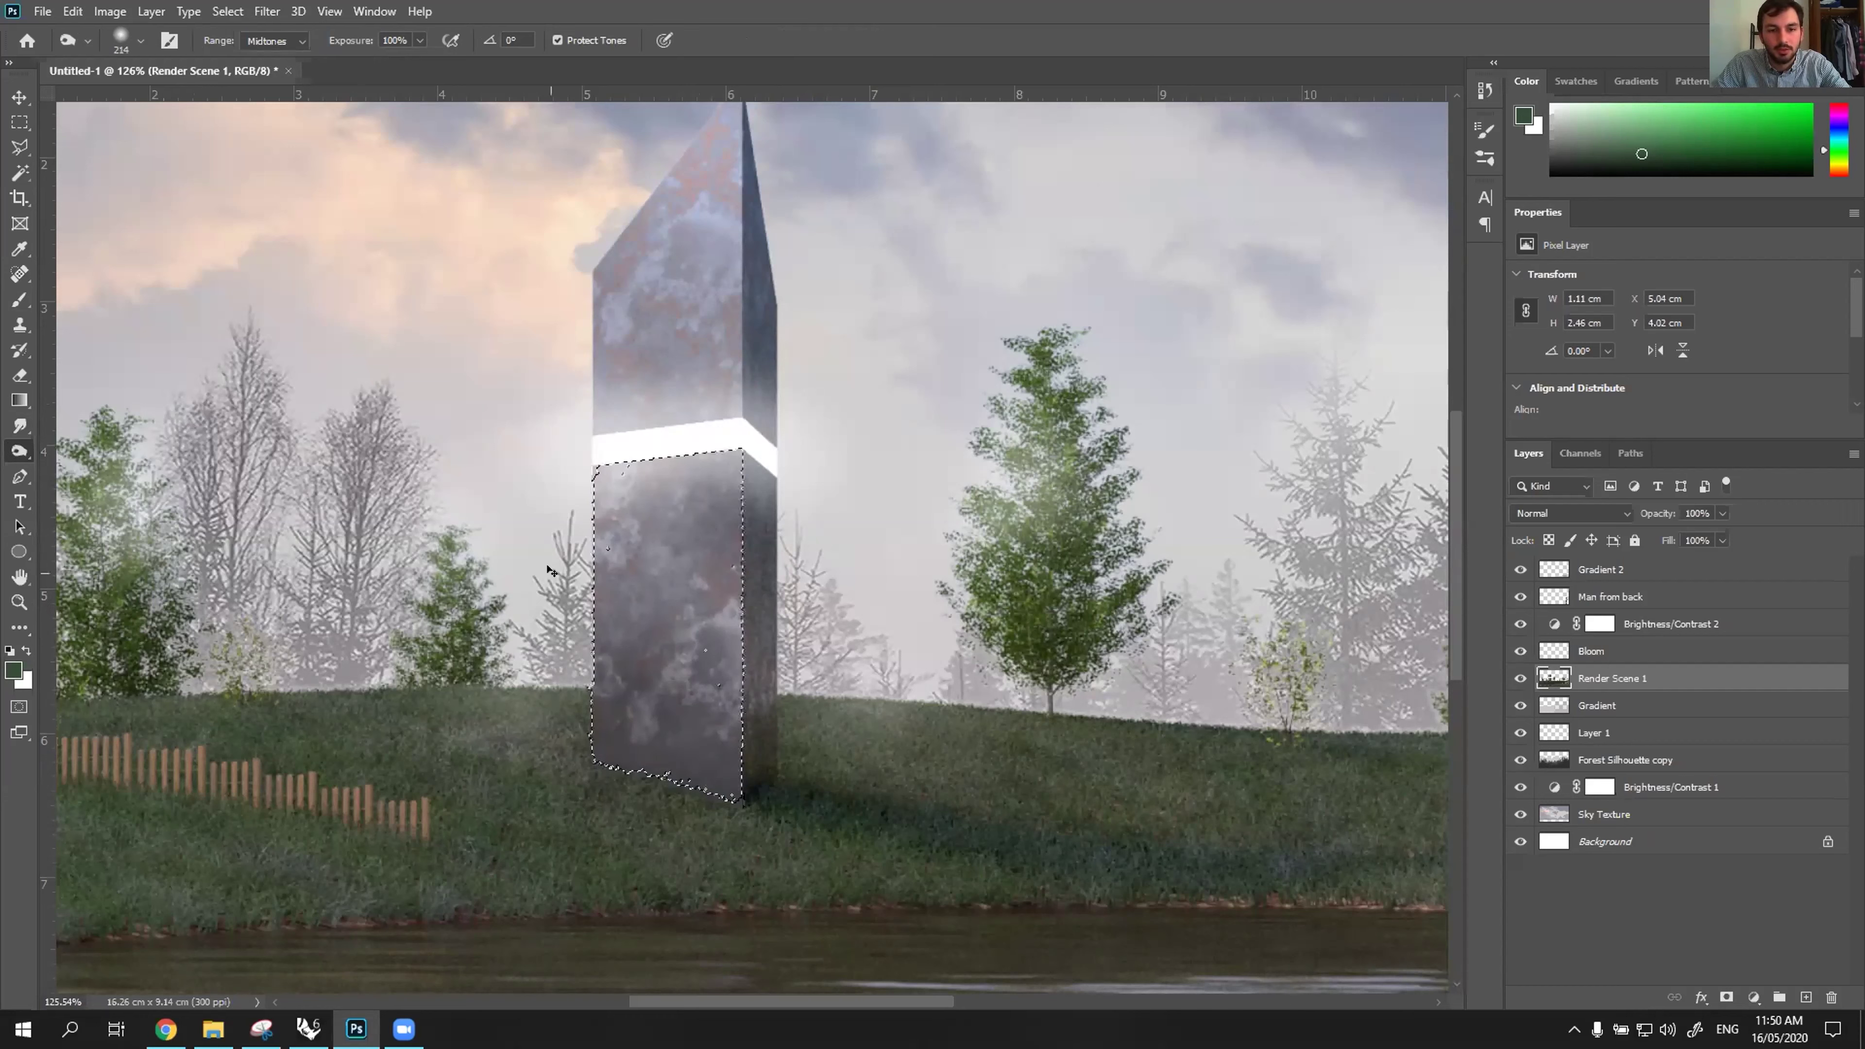
key(ctrl+d)
key(ctrl+0)
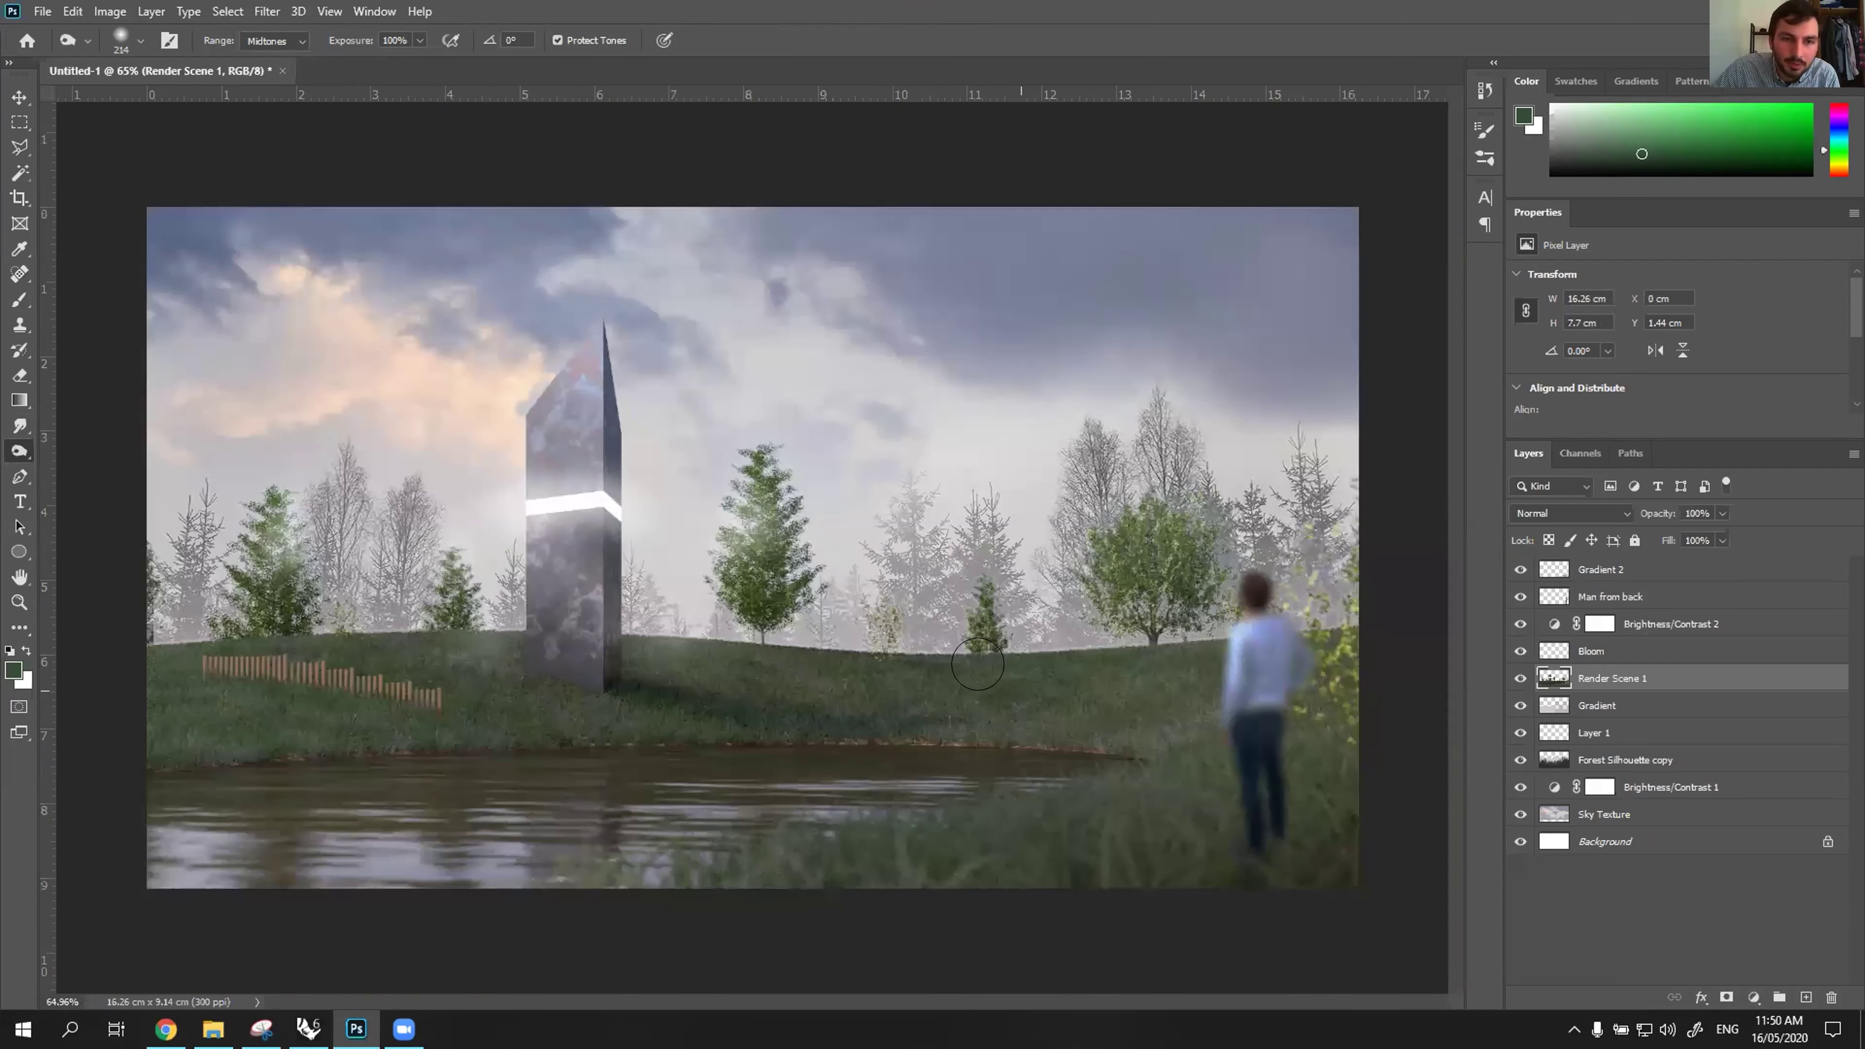
Paint a soft white glow around the tower's tip on the Bloom layer with the Brush at 30% opacity and 20% flow.
click(1615, 651)
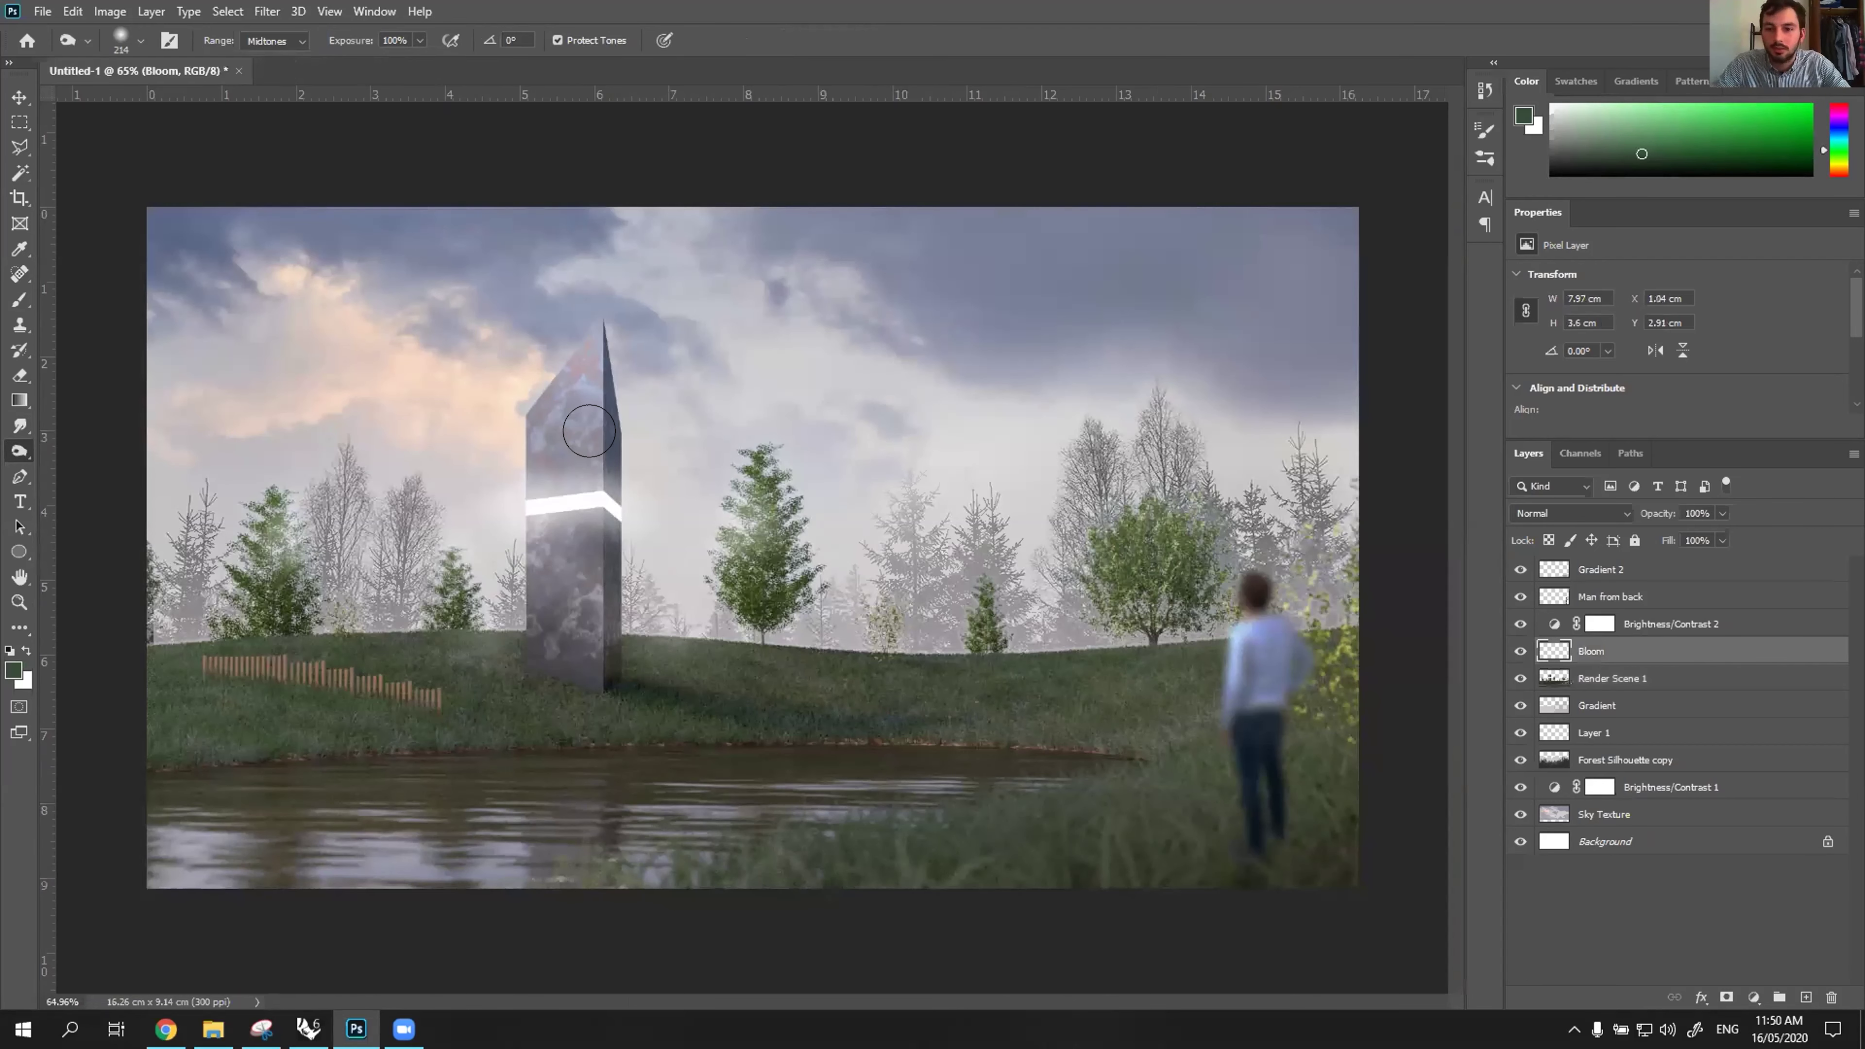
alt+scroll(533, 384, up, 3)
alt+right_drag(533, 384, 470, 382)
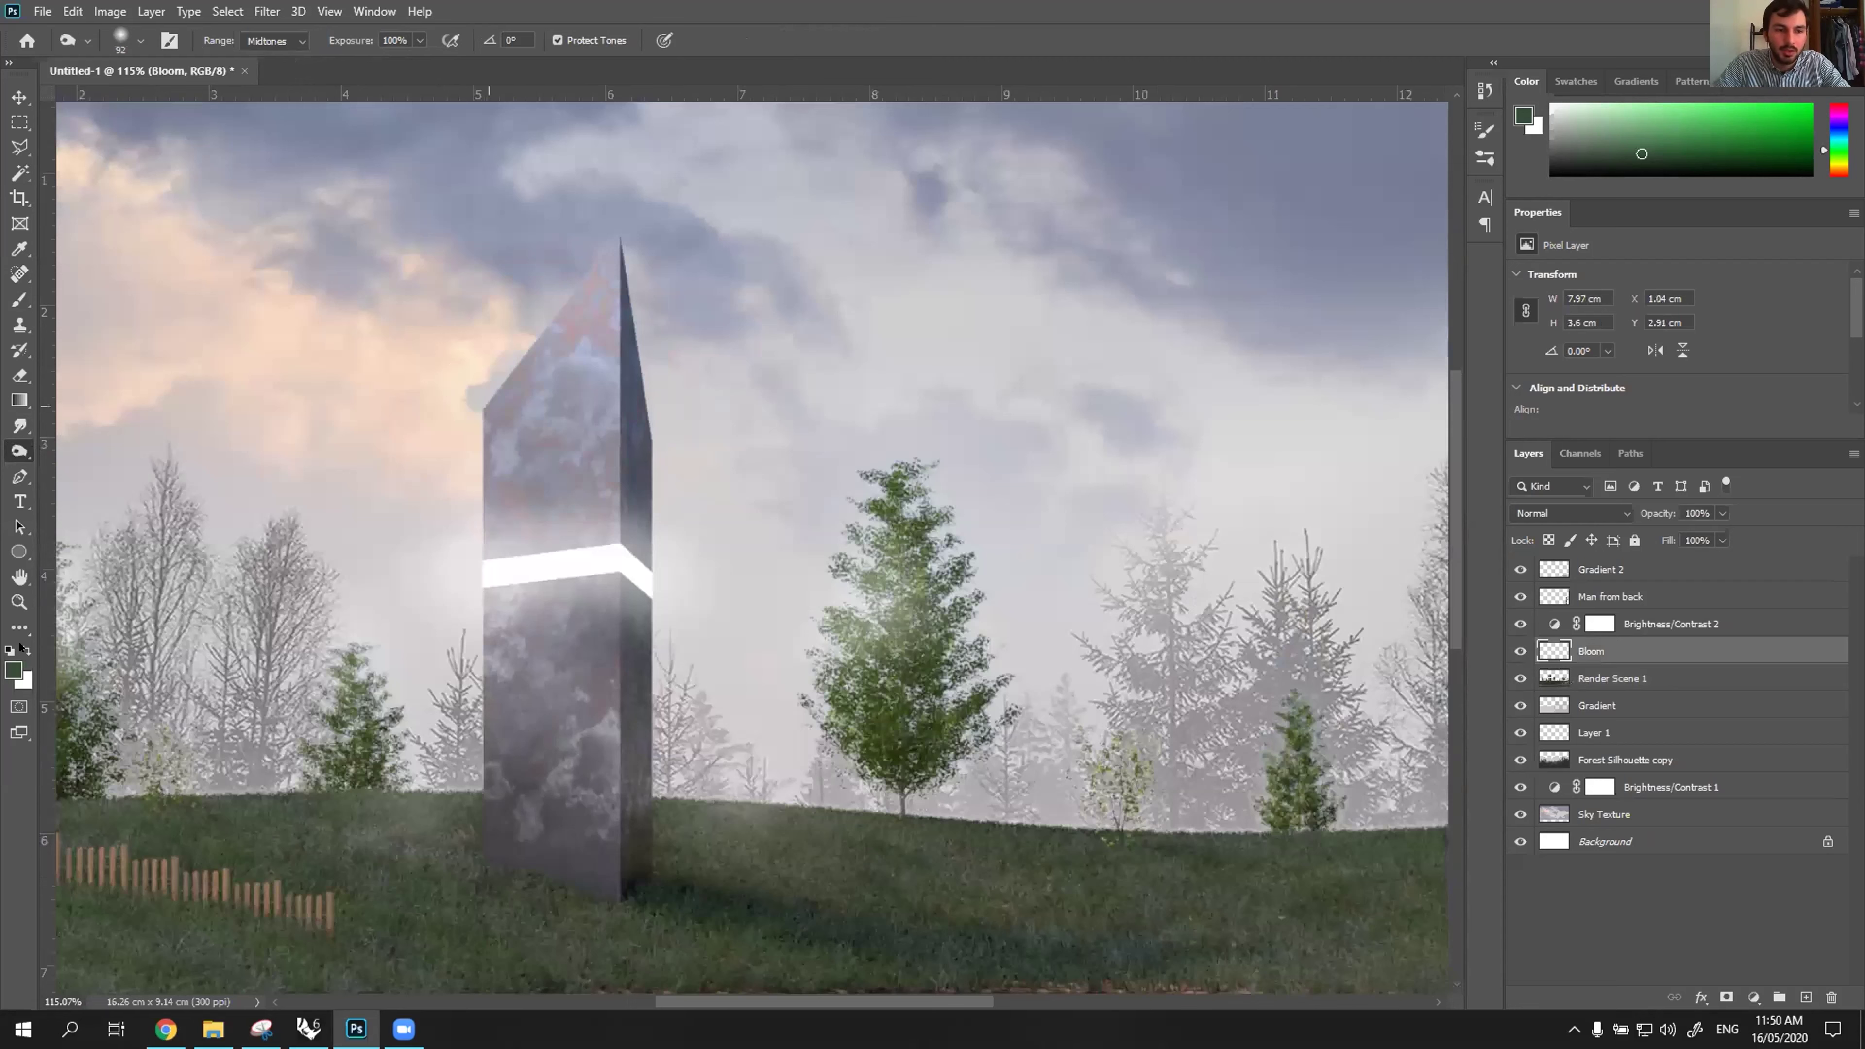
key(d)
key(x)
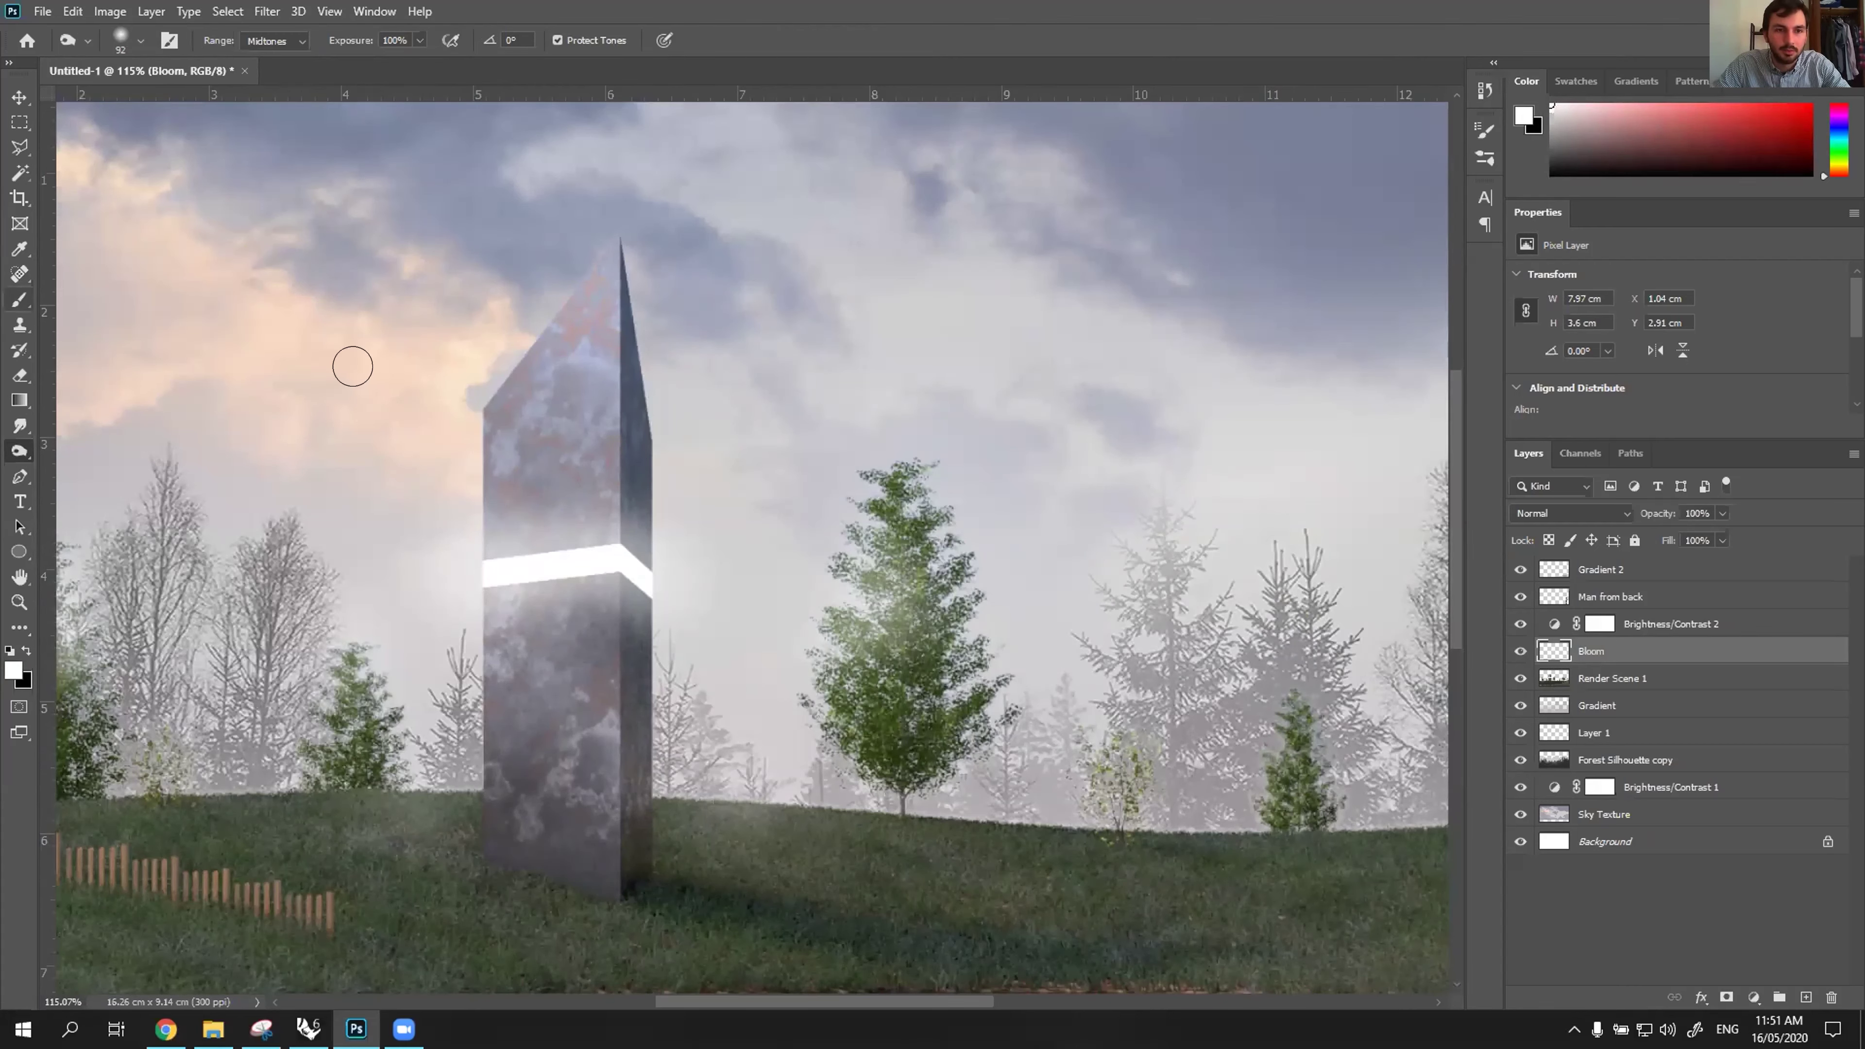
key(b)
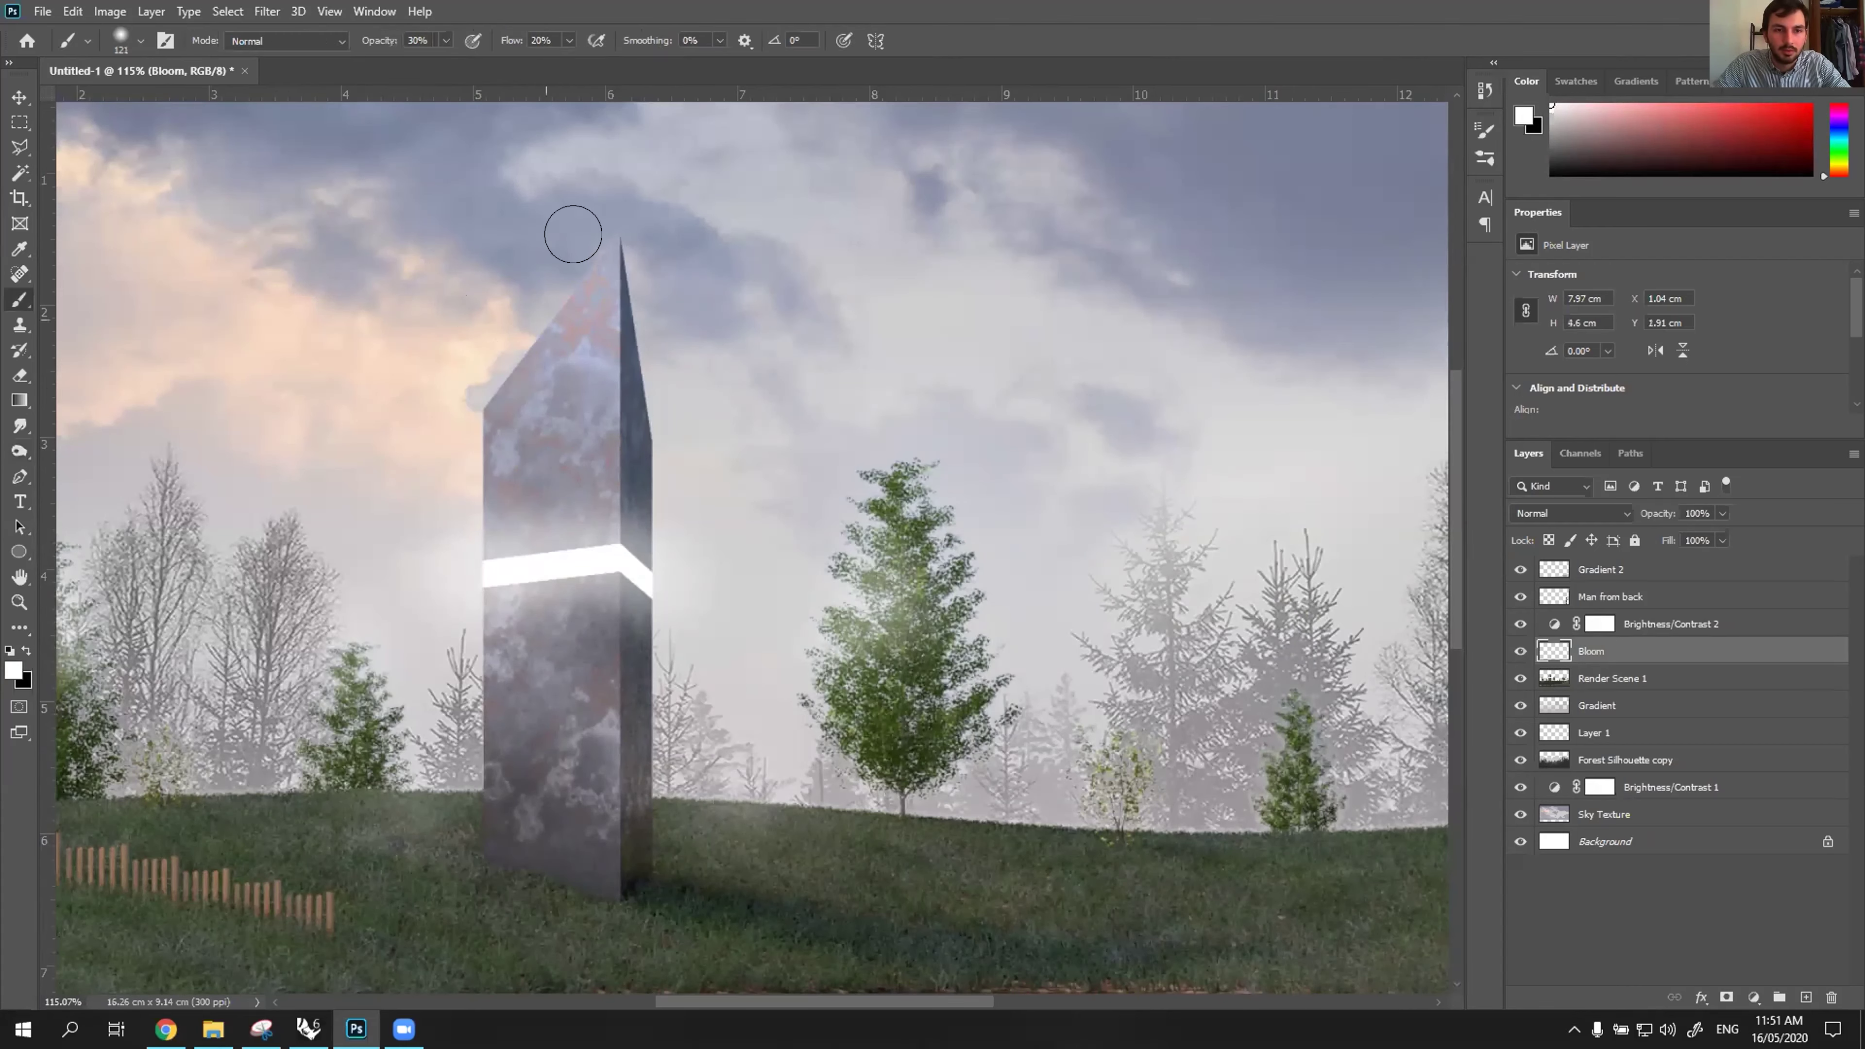
drag(571, 230, 578, 212)
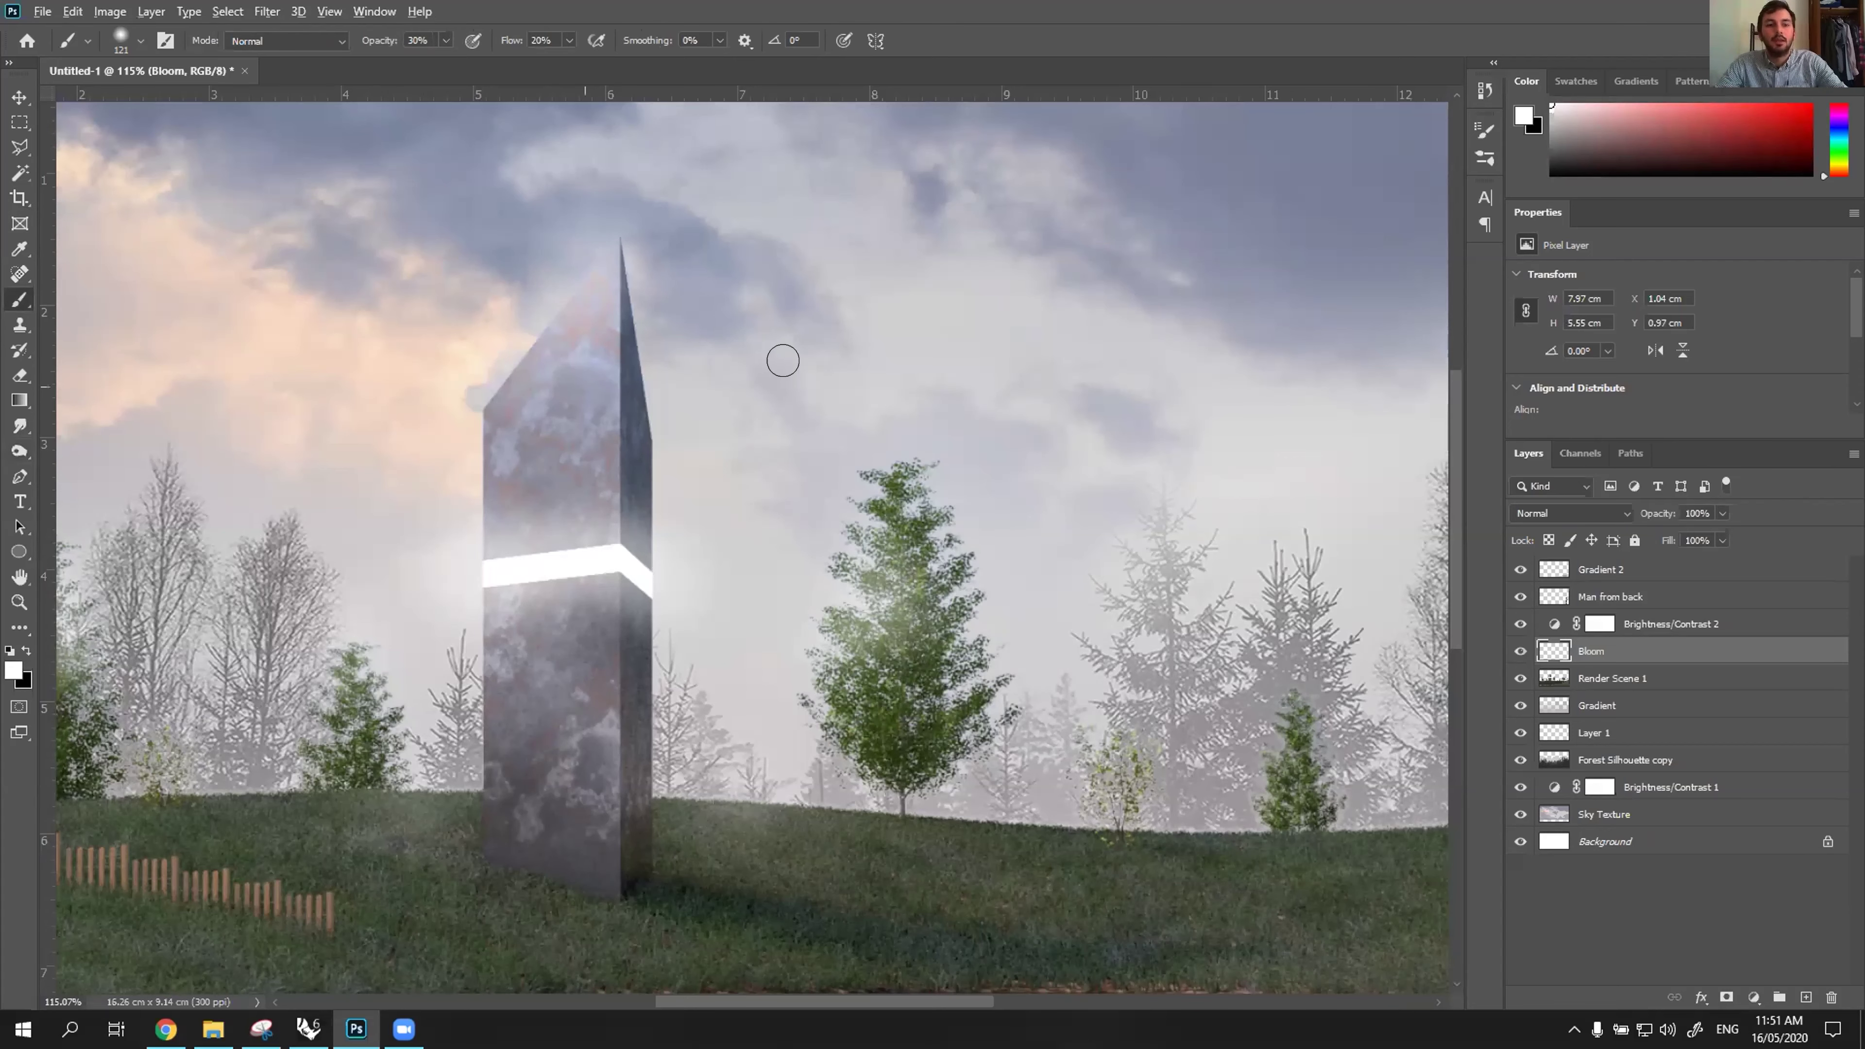
alt+scroll(778, 362, down, 3)
alt+scroll(611, 370, up, 4)
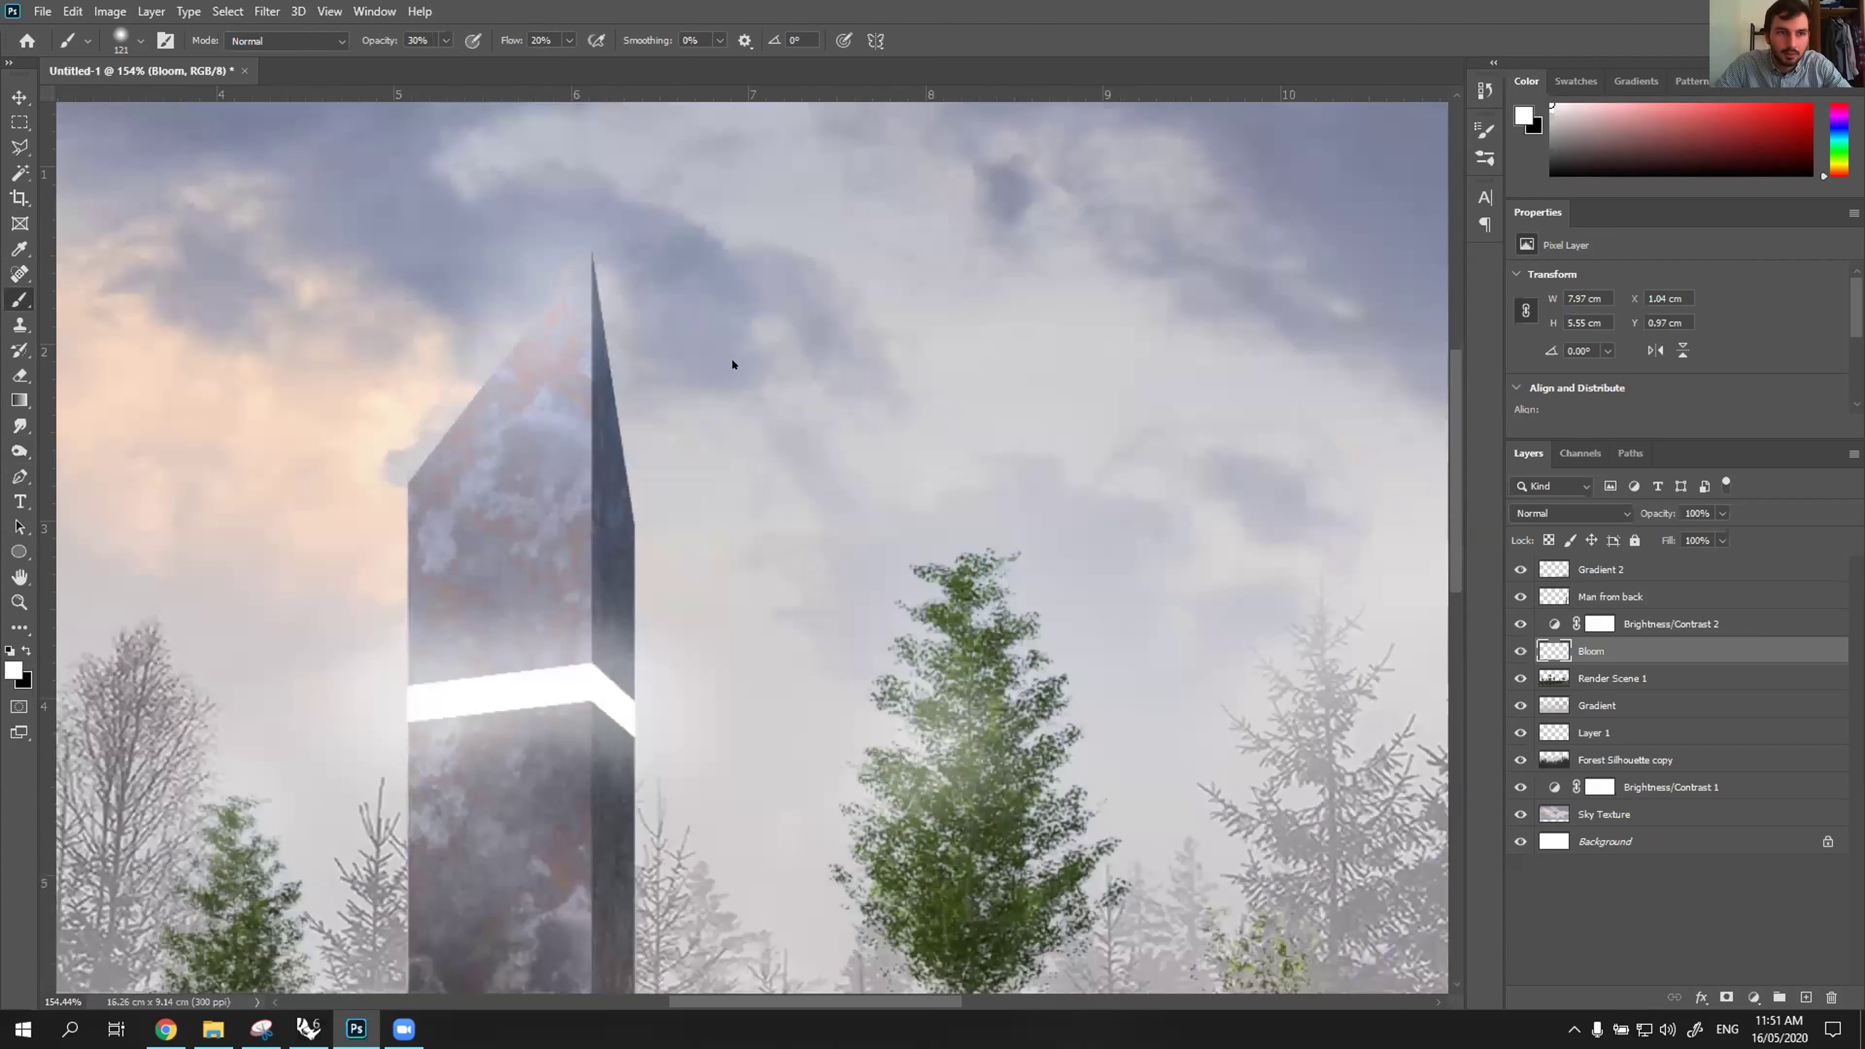
Outline the sloped upper part of the tower's front face on the Render Scene 1 layer with the Polygonal Lasso.
key(alt+bracketleft)
key(l)
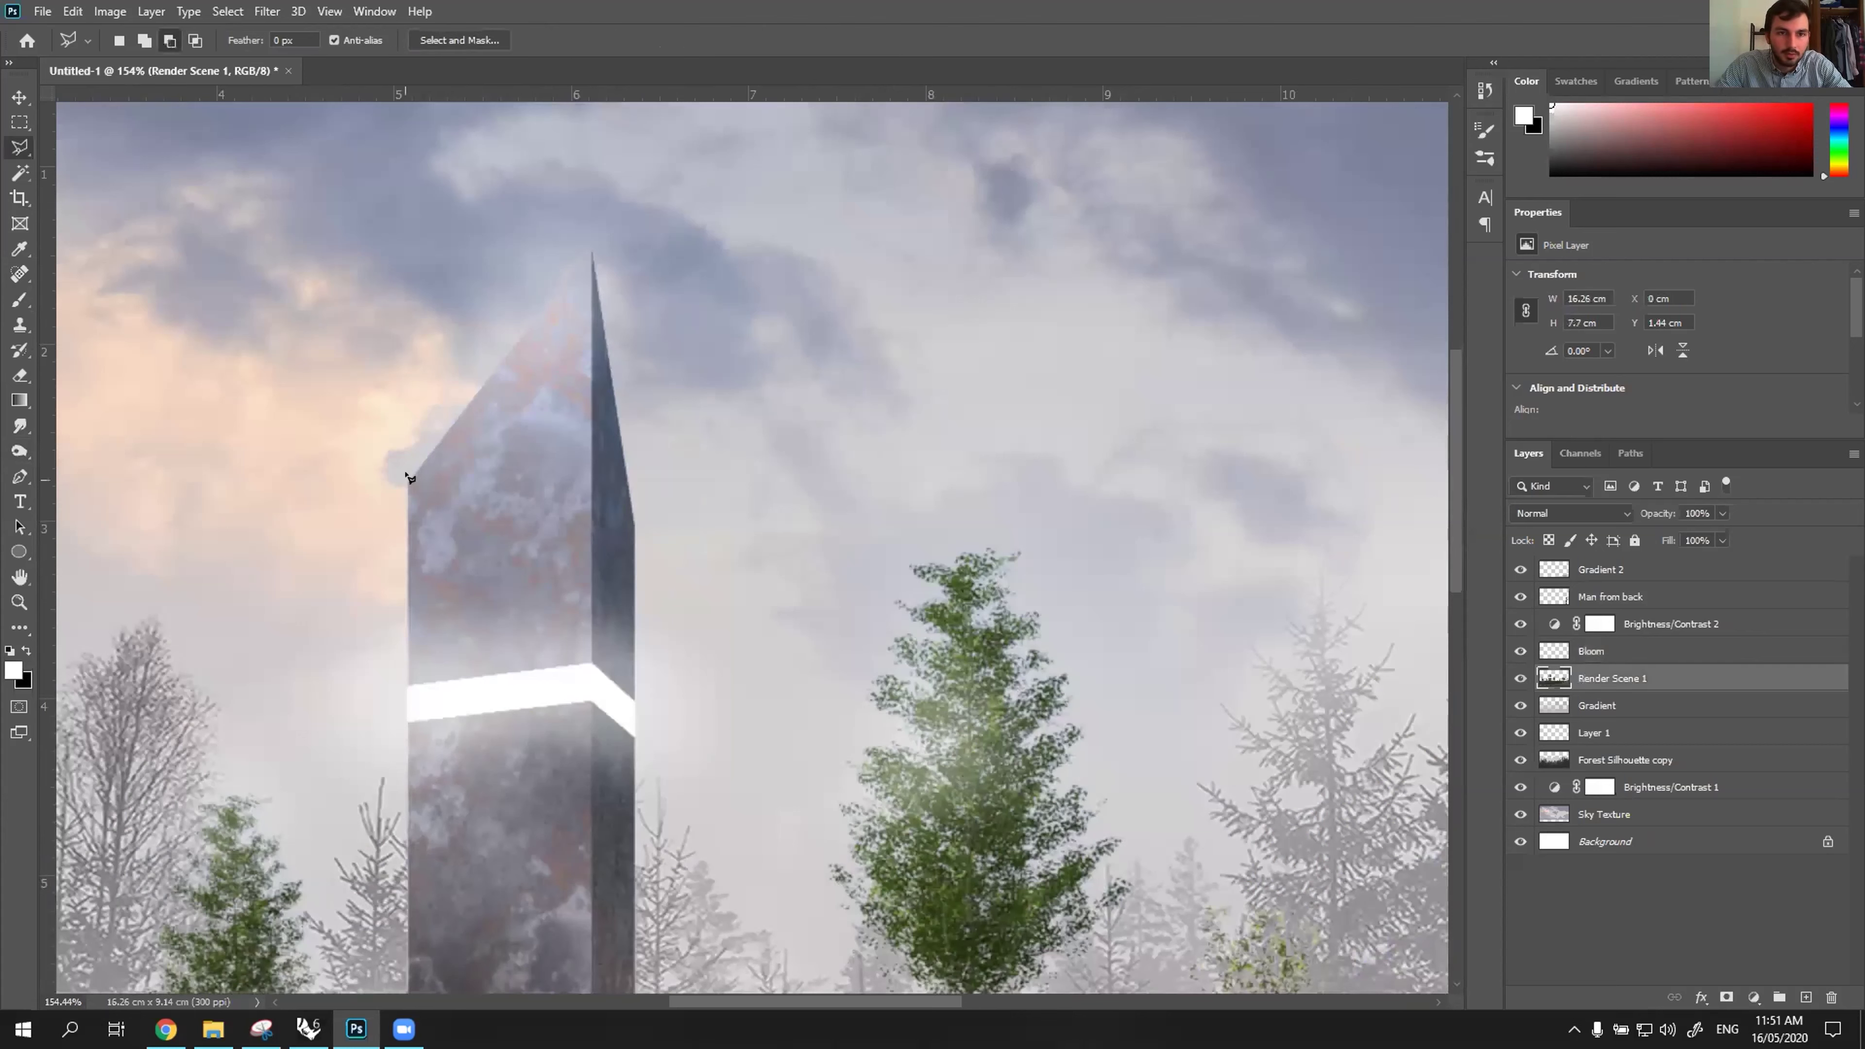
click(592, 252)
click(588, 522)
double_click(466, 560)
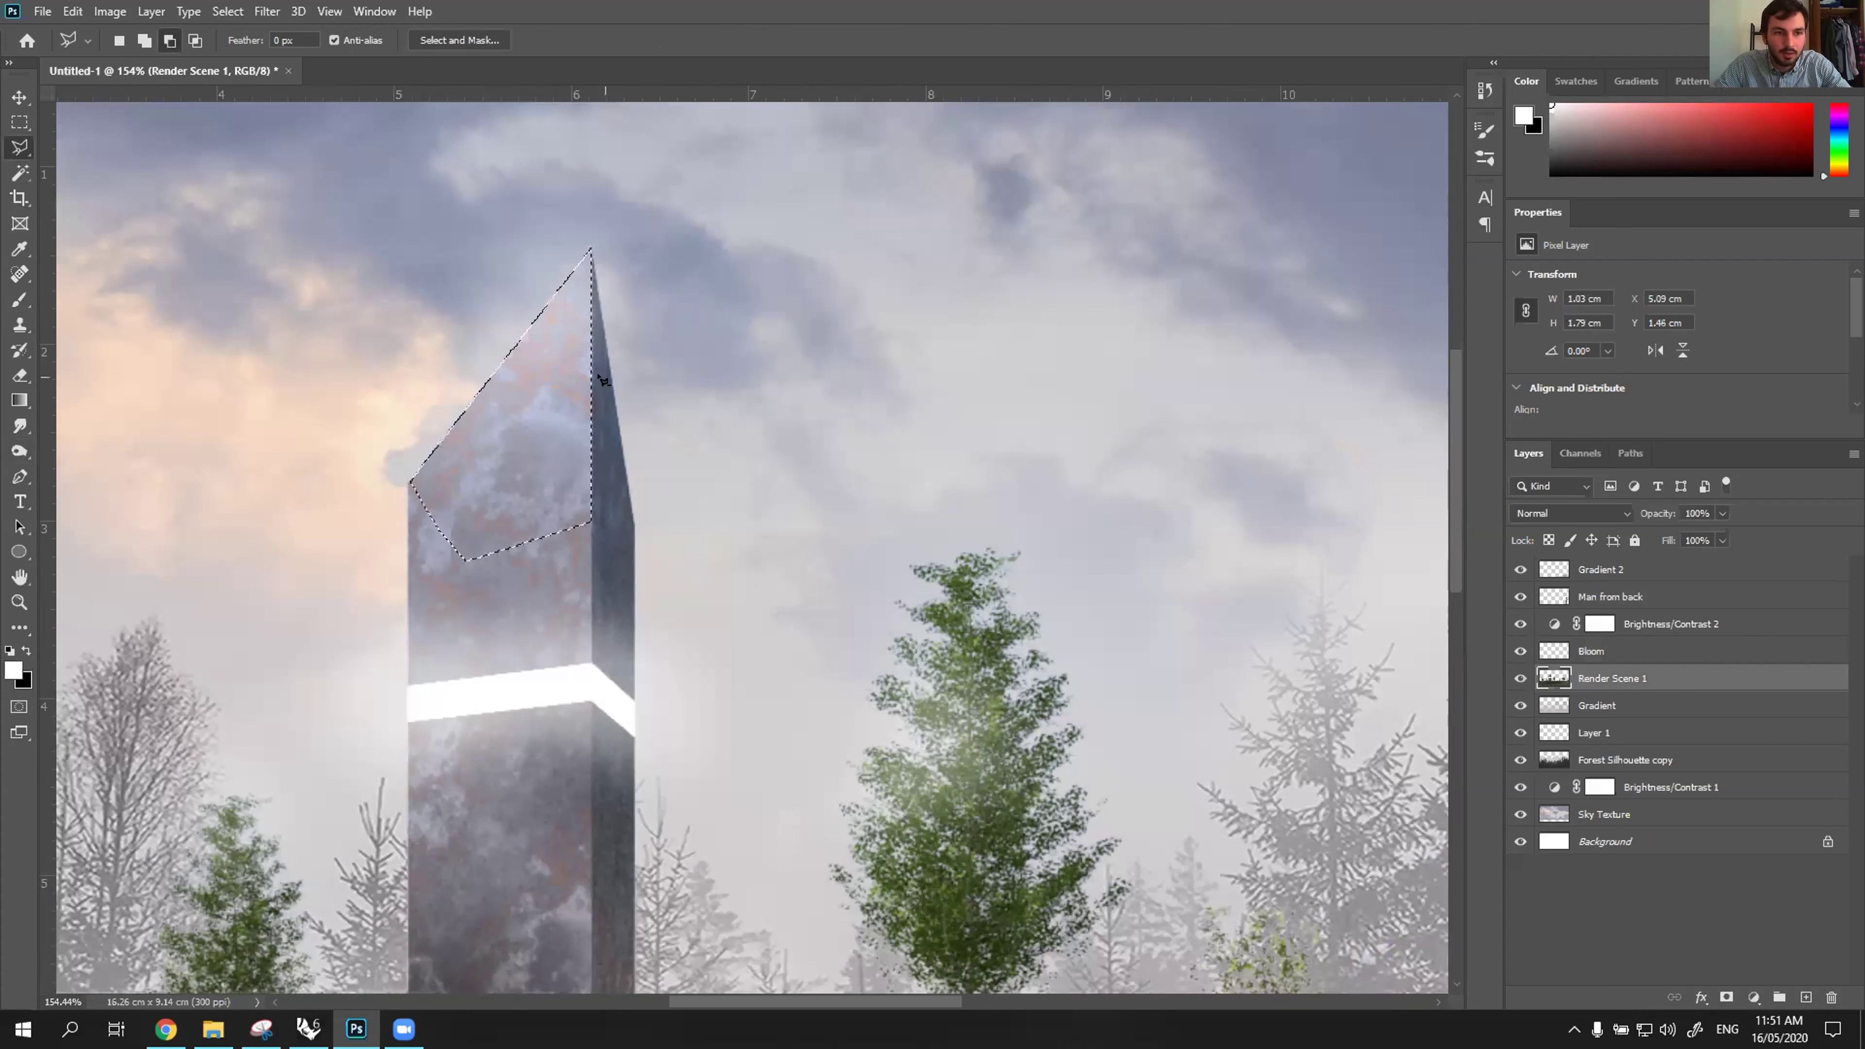
Darken the selected upper tower face with a larger Burn brush on Midtones at 100% exposure and clear the selection.
click(20, 426)
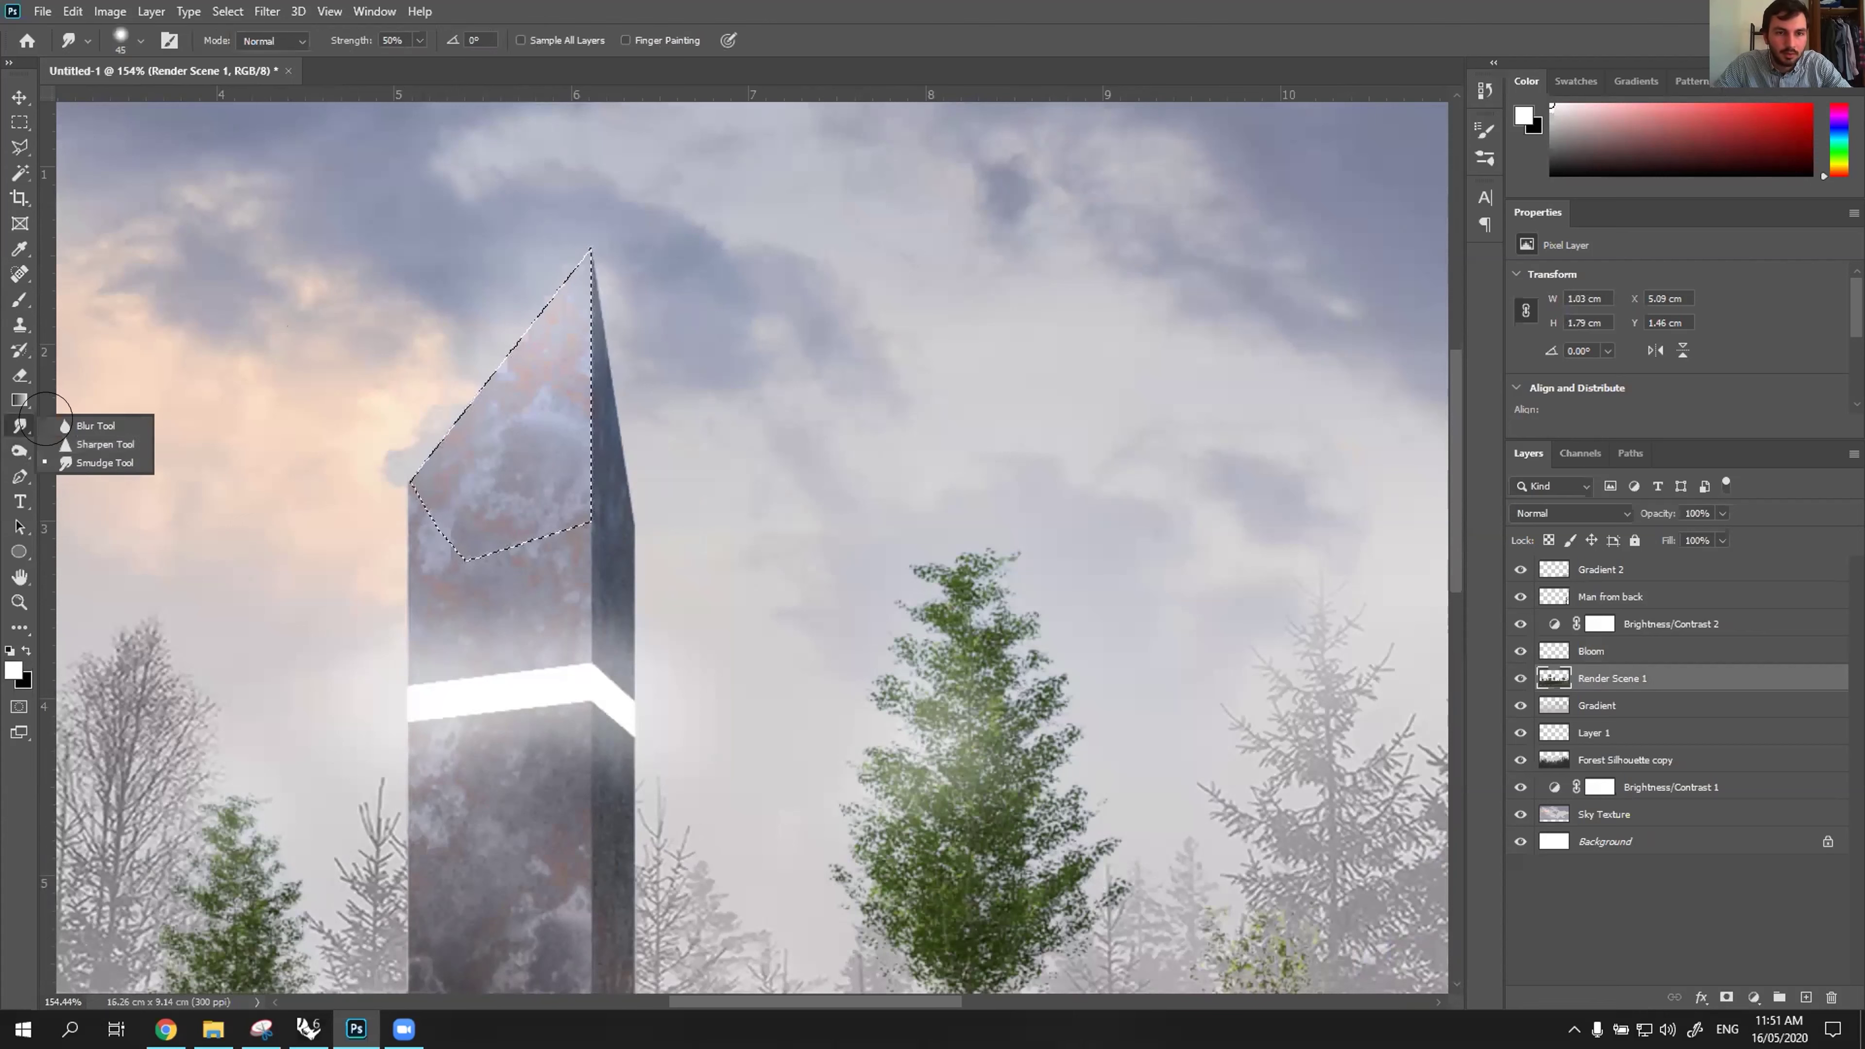
key(o)
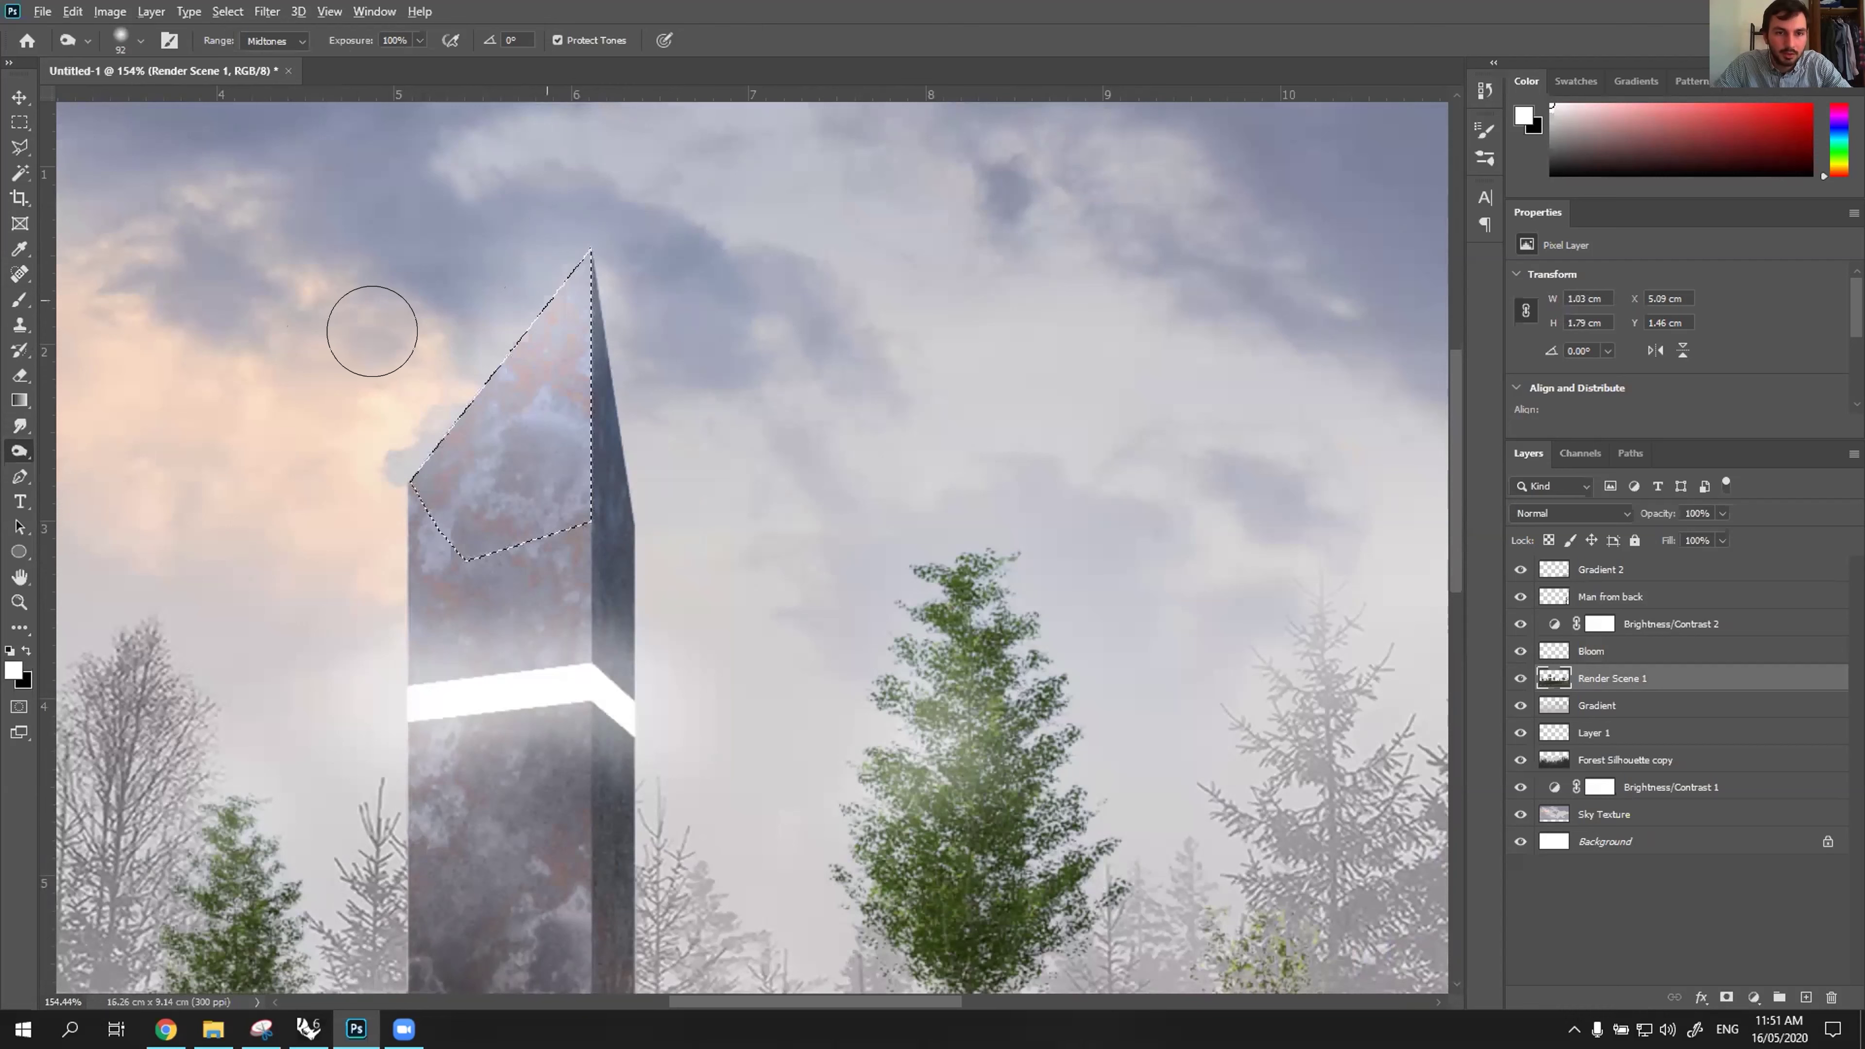
drag(373, 333, 201, 624)
mouse_move(513, 376)
mouse_down()
mouse_move(470, 441)
mouse_move(501, 471)
mouse_up()
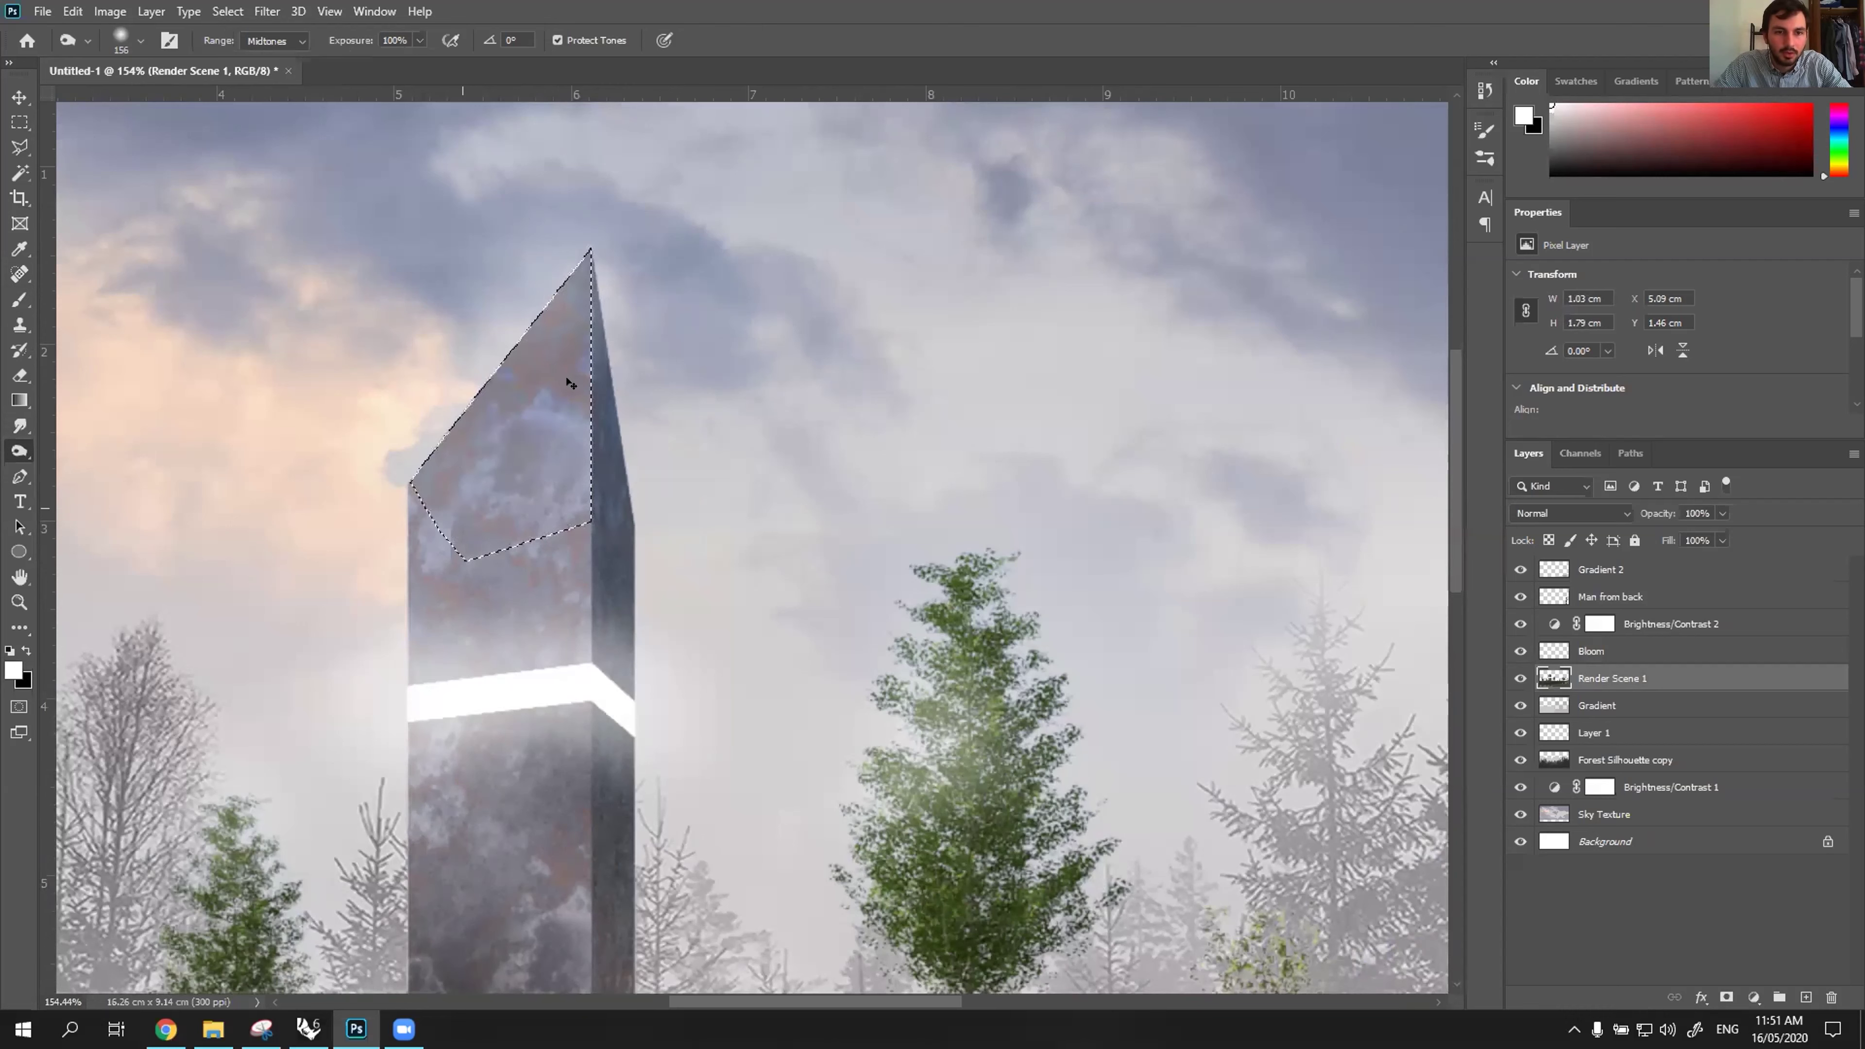
key(ctrl+d)
key(ctrl+z)
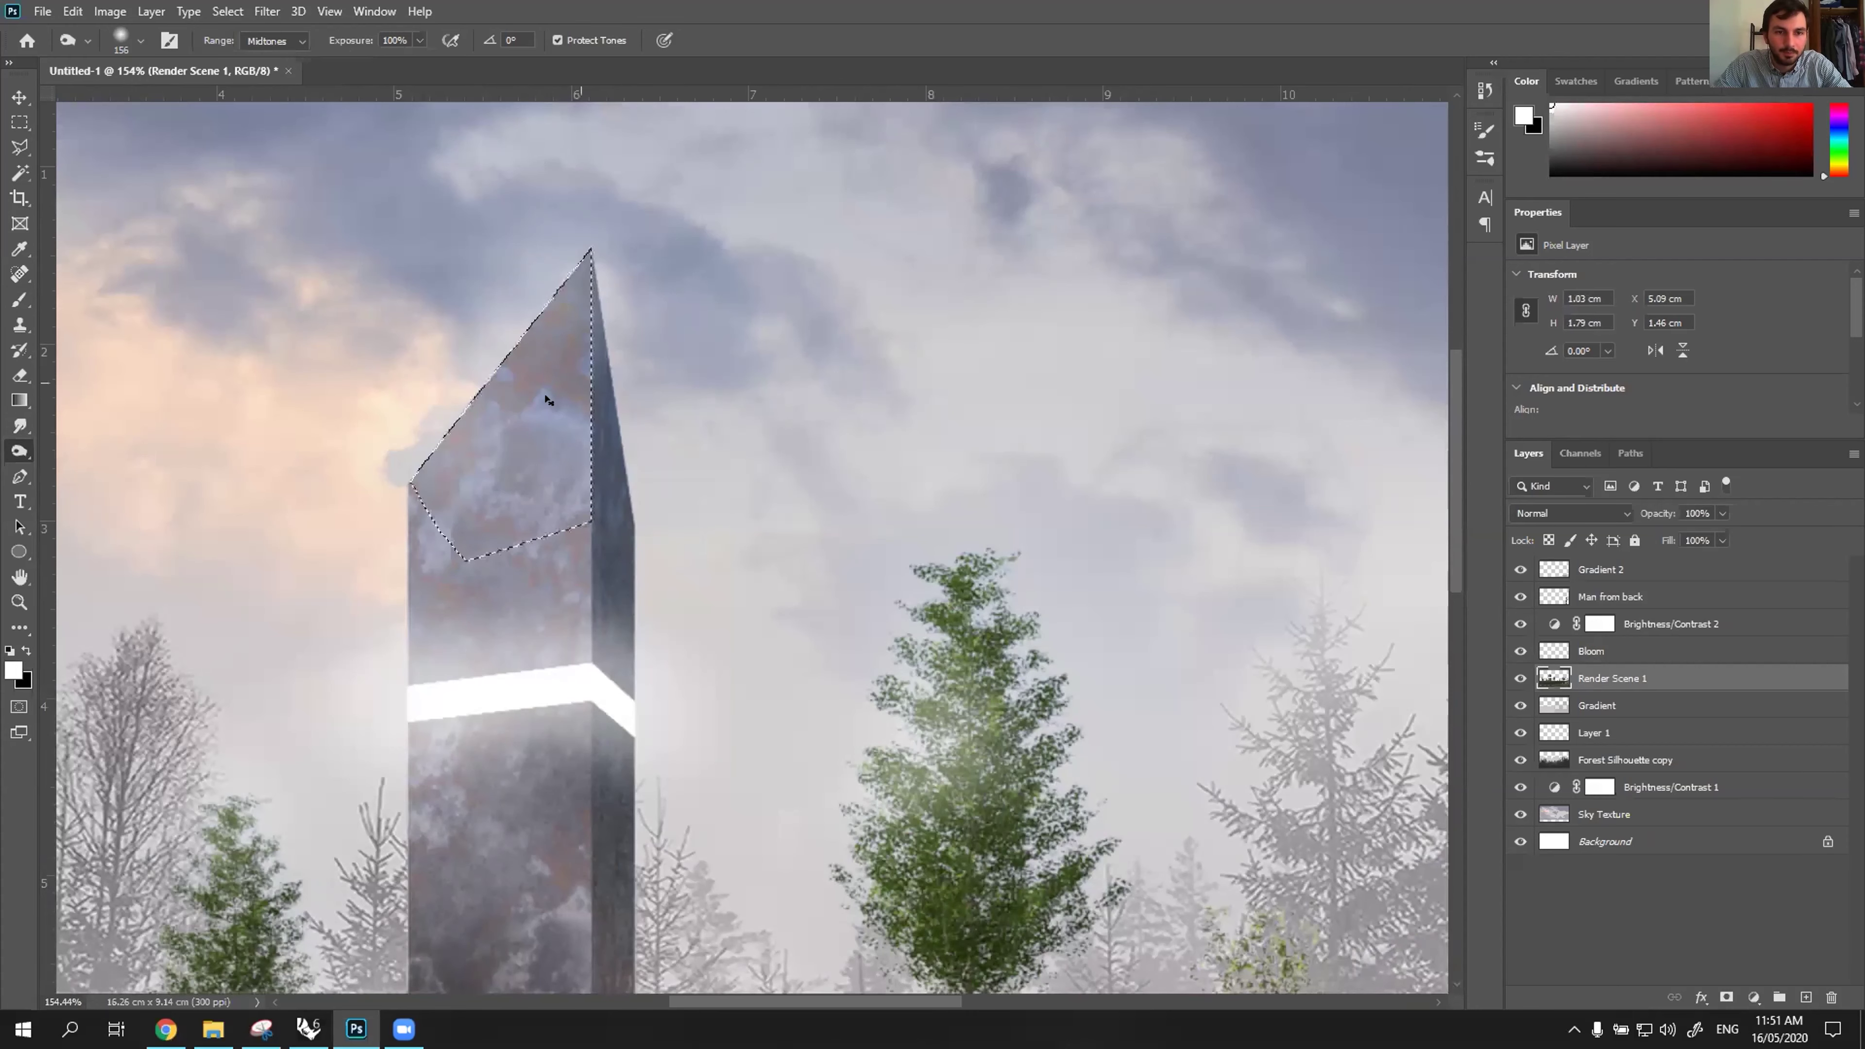
drag(547, 400, 552, 382)
key(ctrl+d)
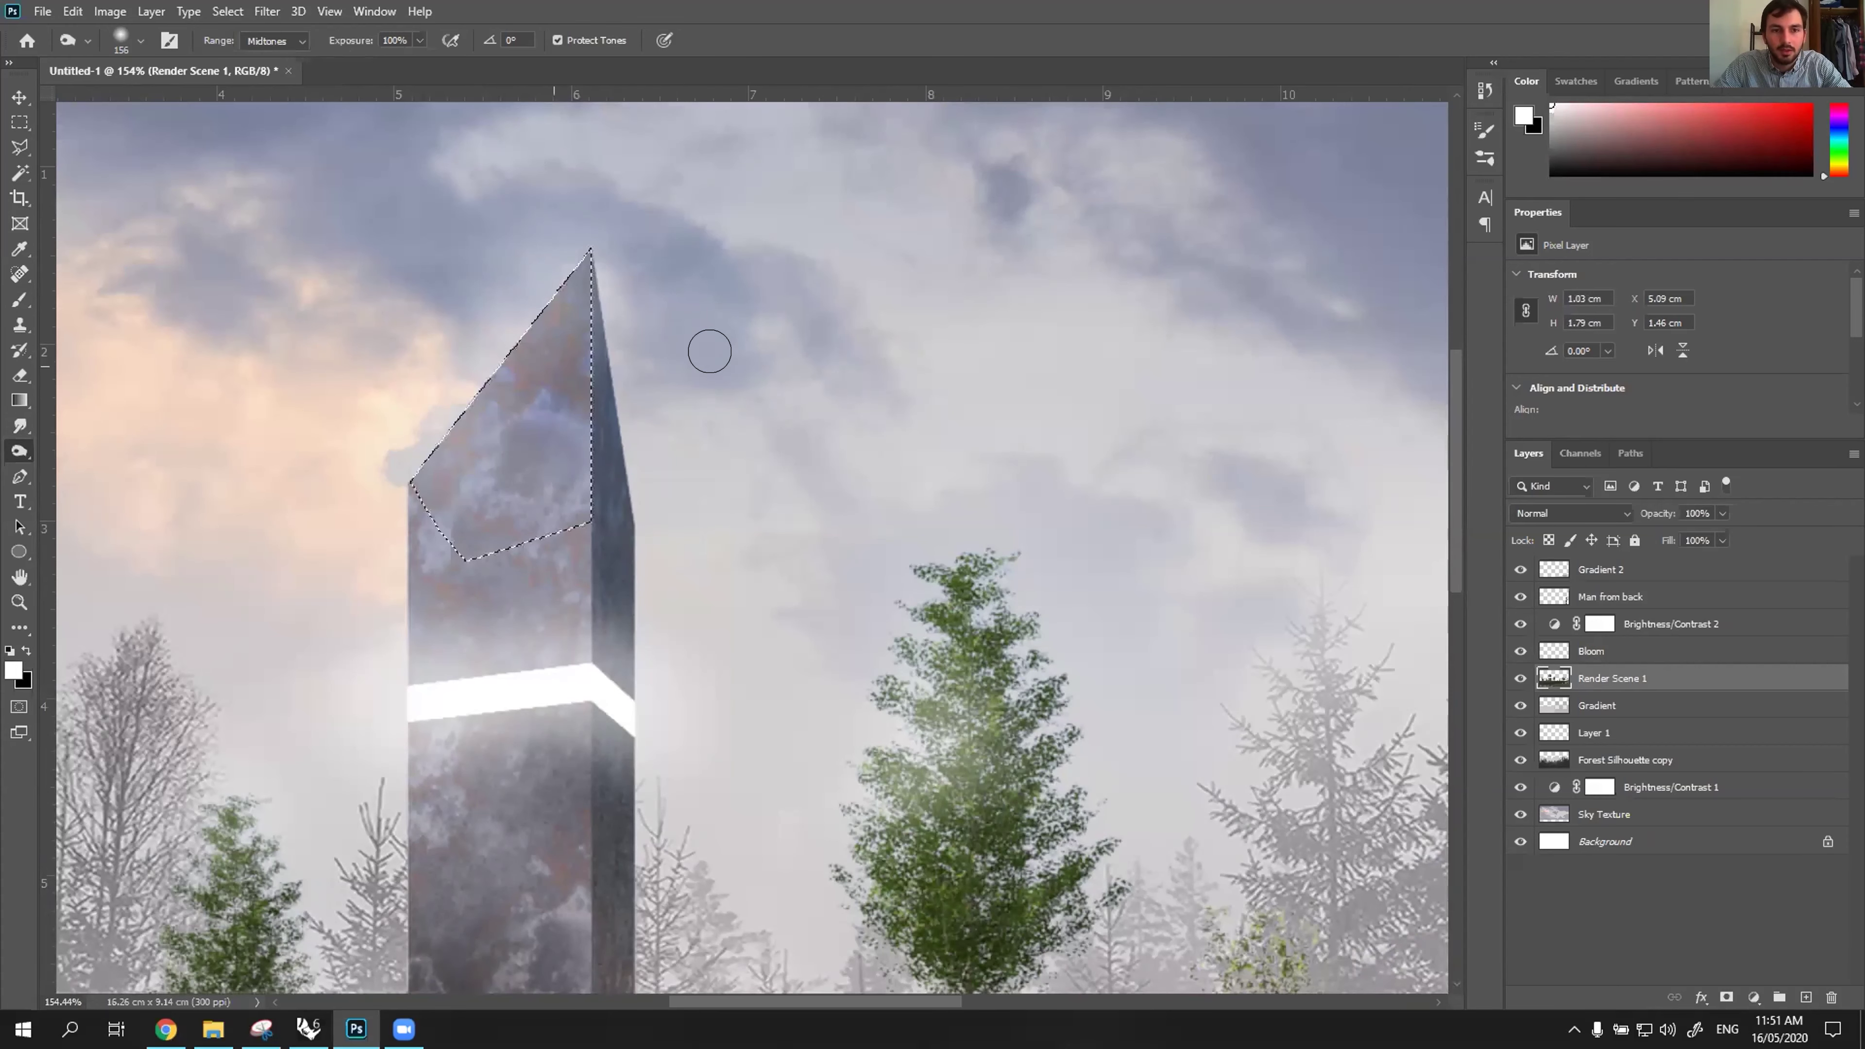
alt+scroll(699, 341, down, 4)
alt+scroll(431, 446, down, 2)
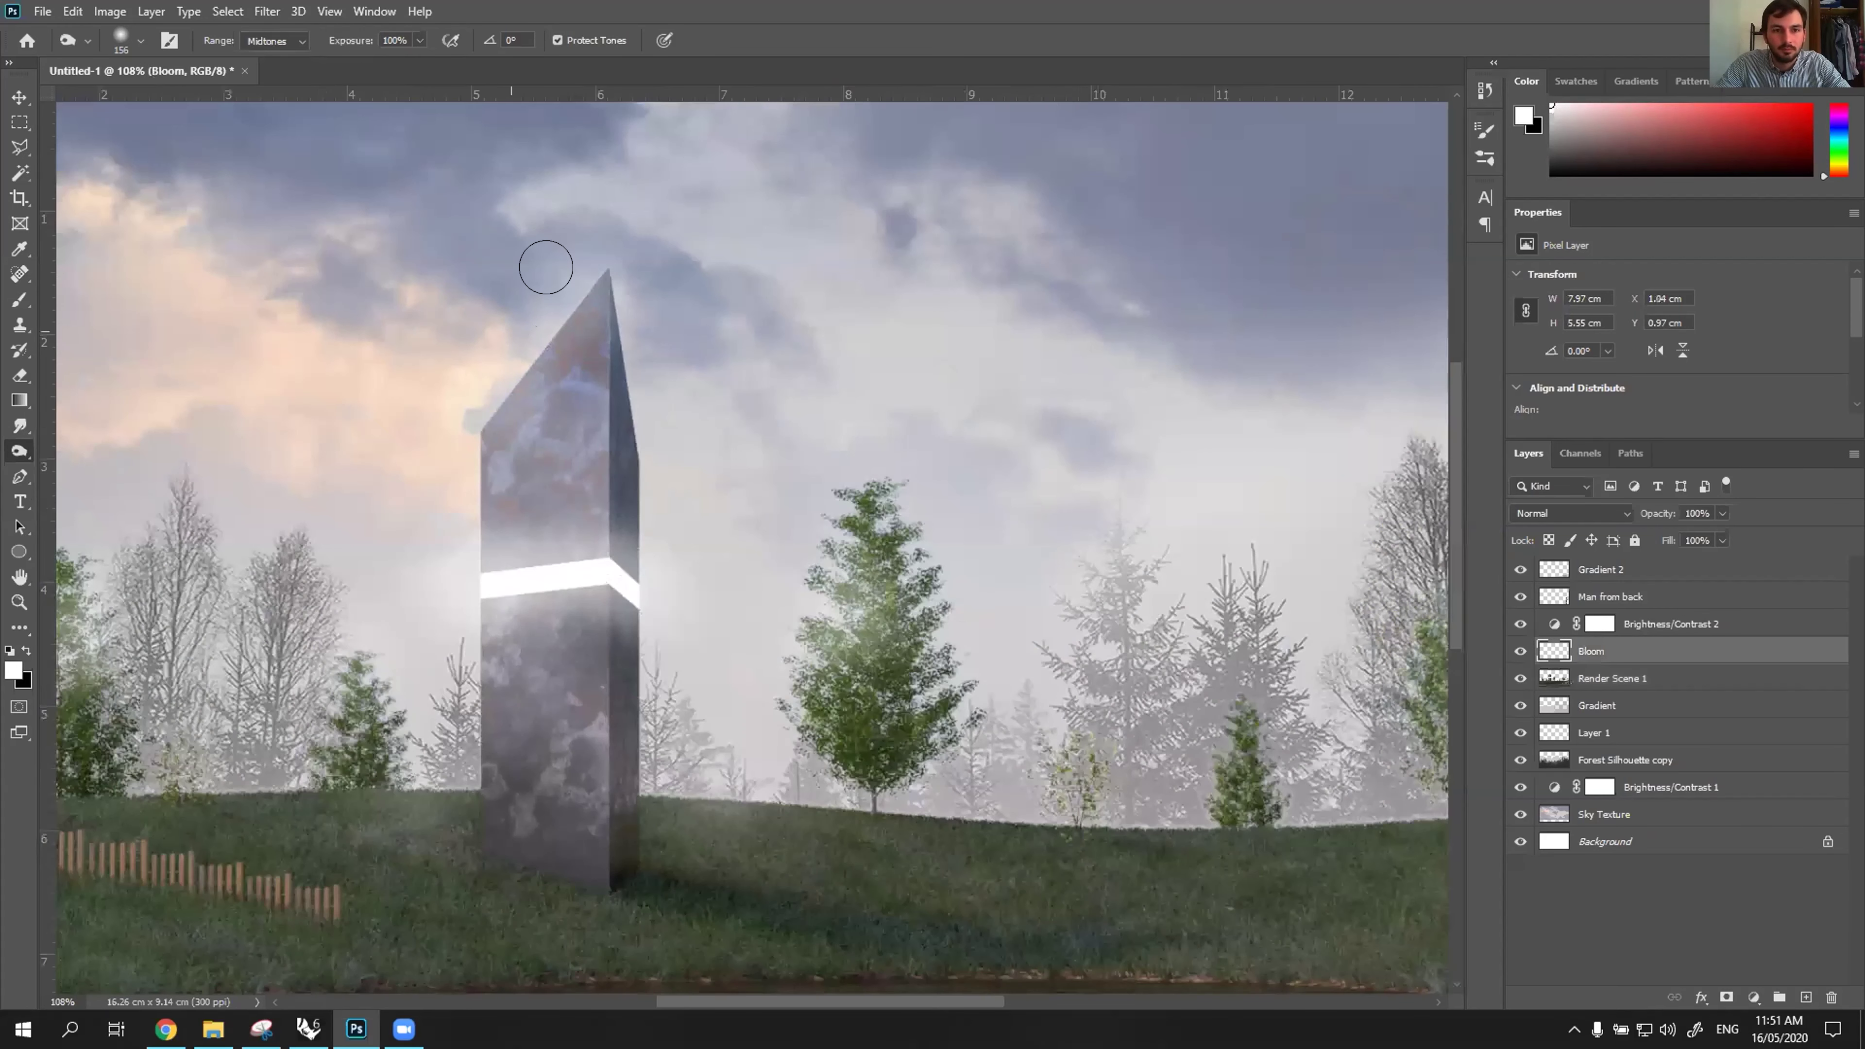
Add a Gradient Map adjustment layer directly above the Gradient 2 layer.
key(b)
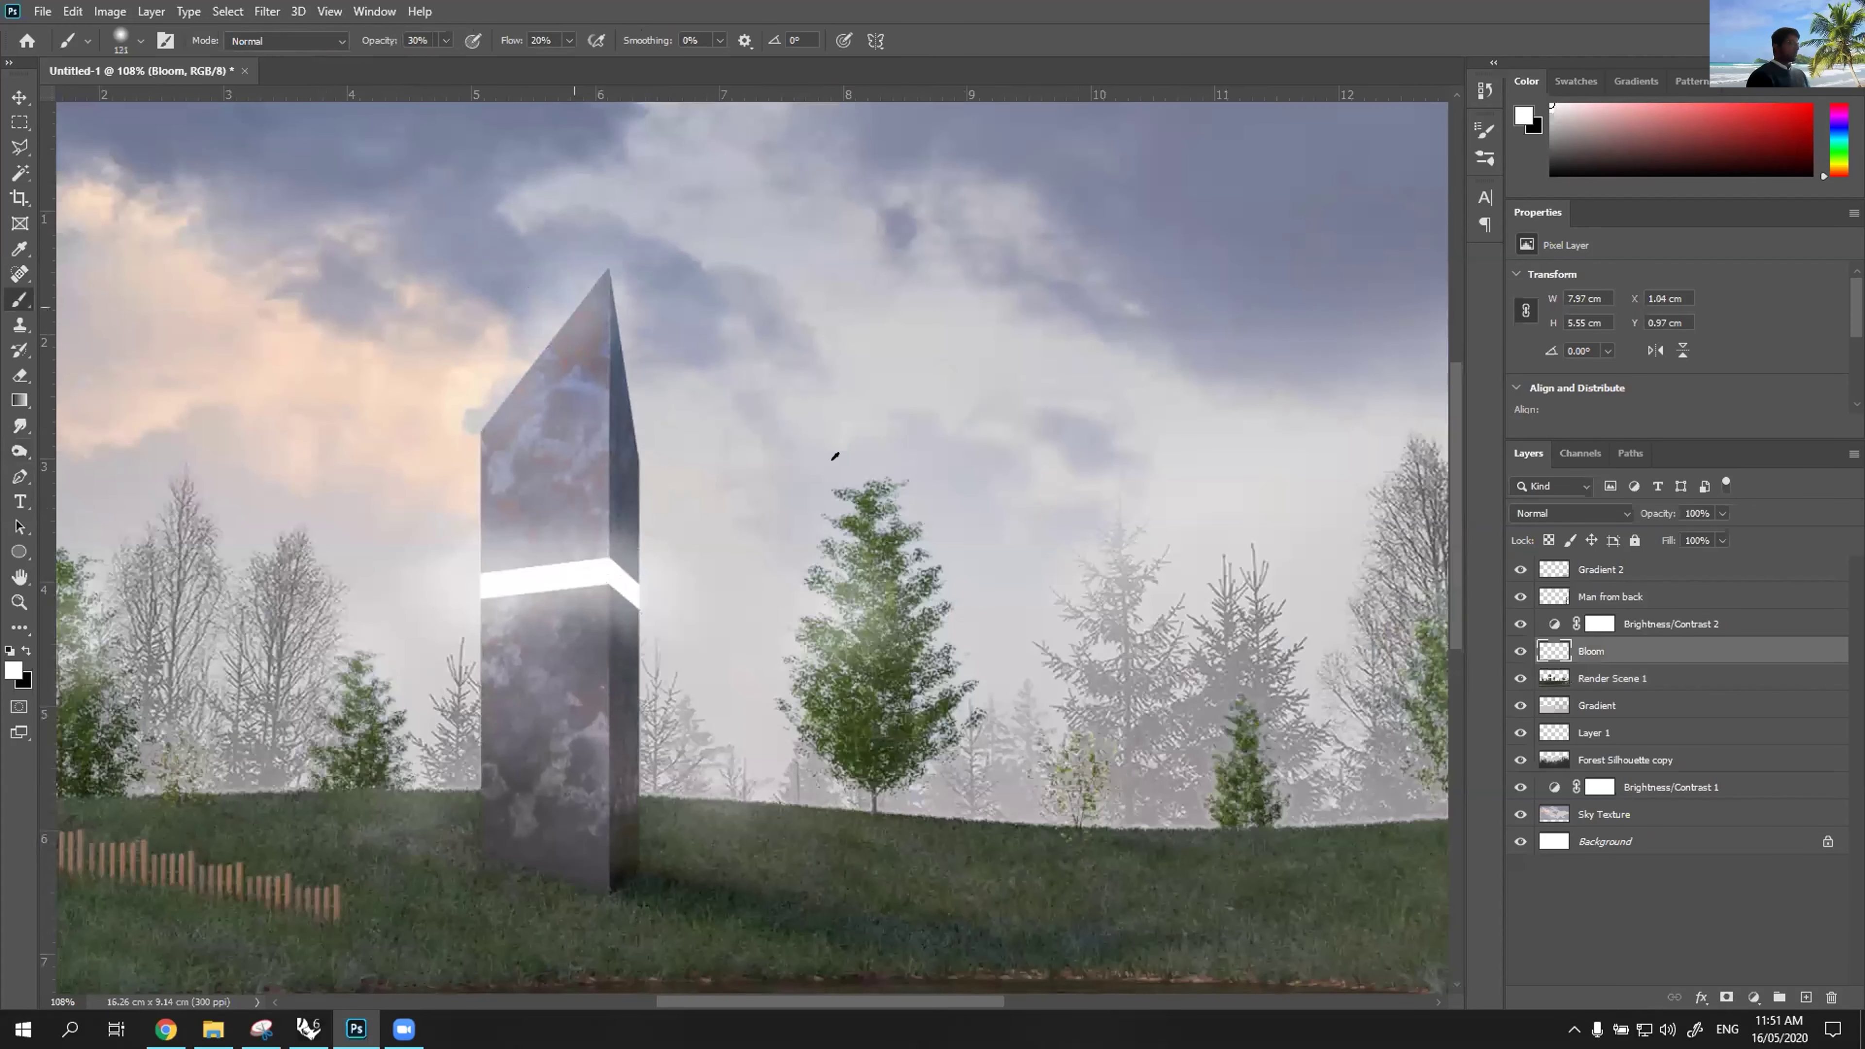
alt+scroll(716, 612, down, 6)
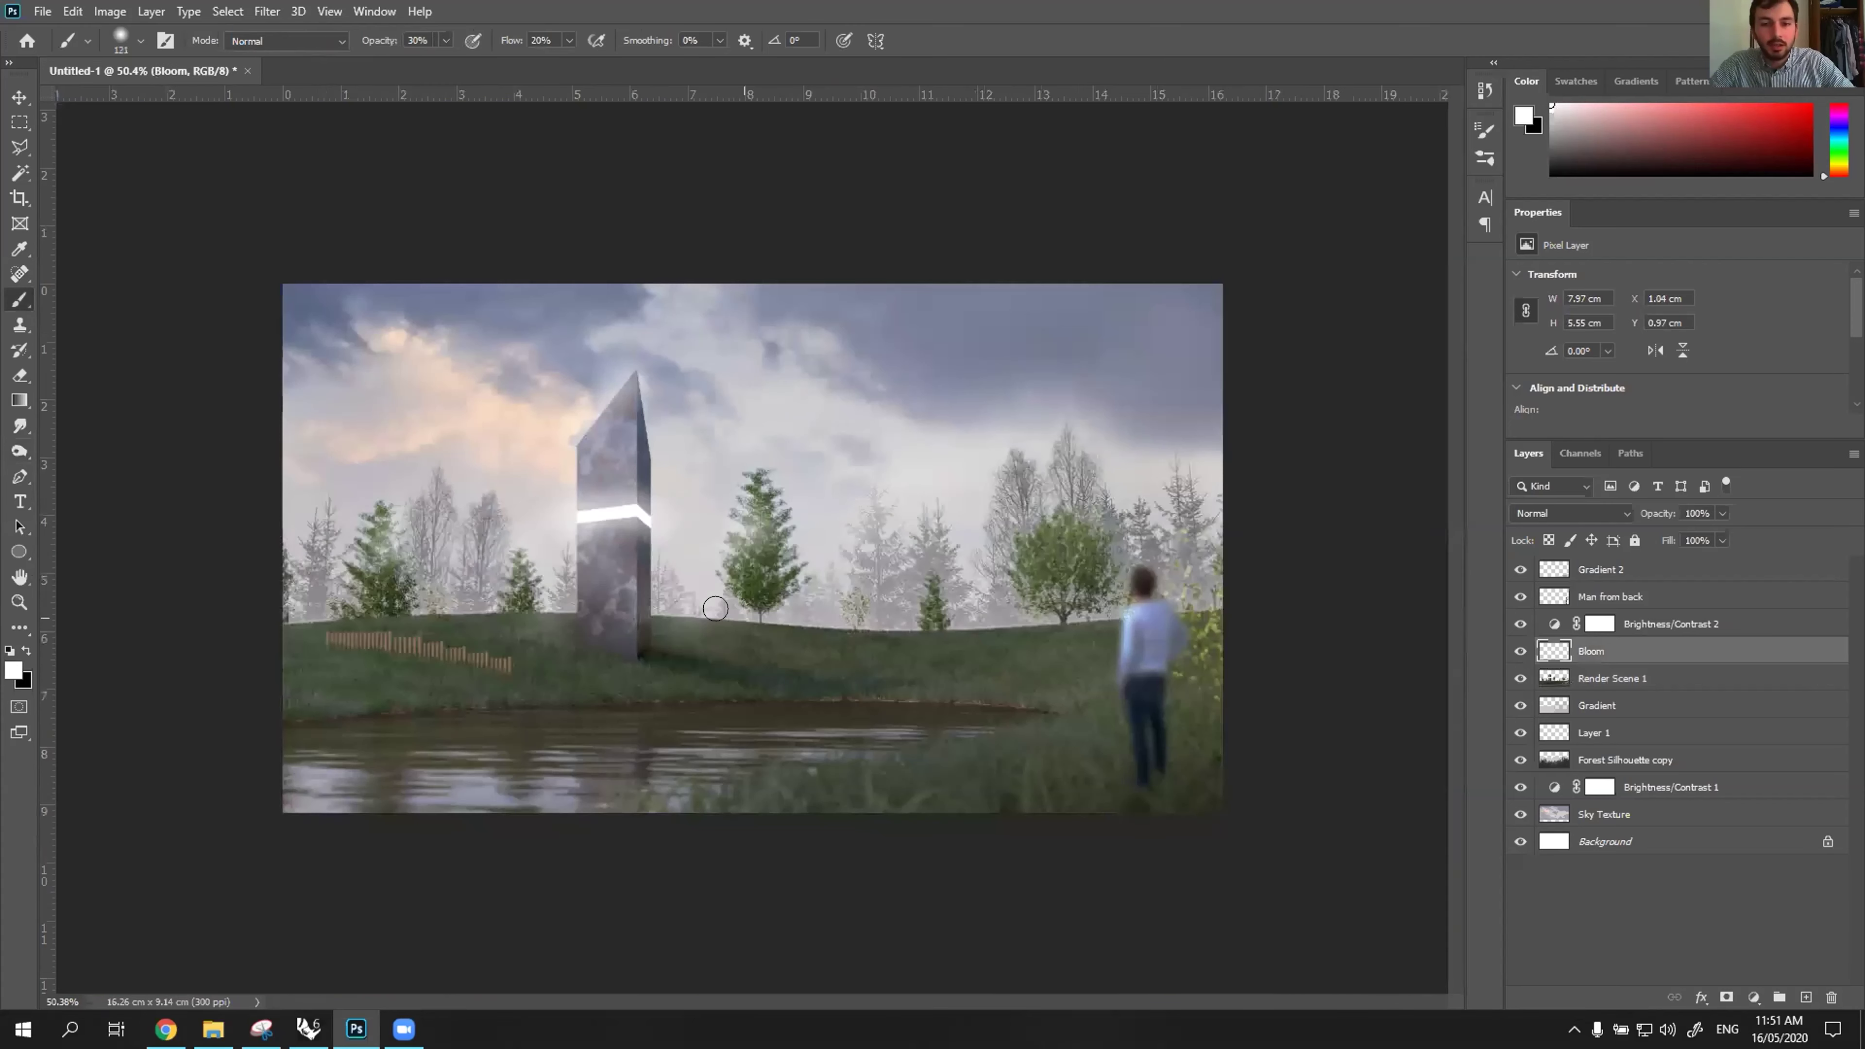
alt+scroll(716, 624, up, 1)
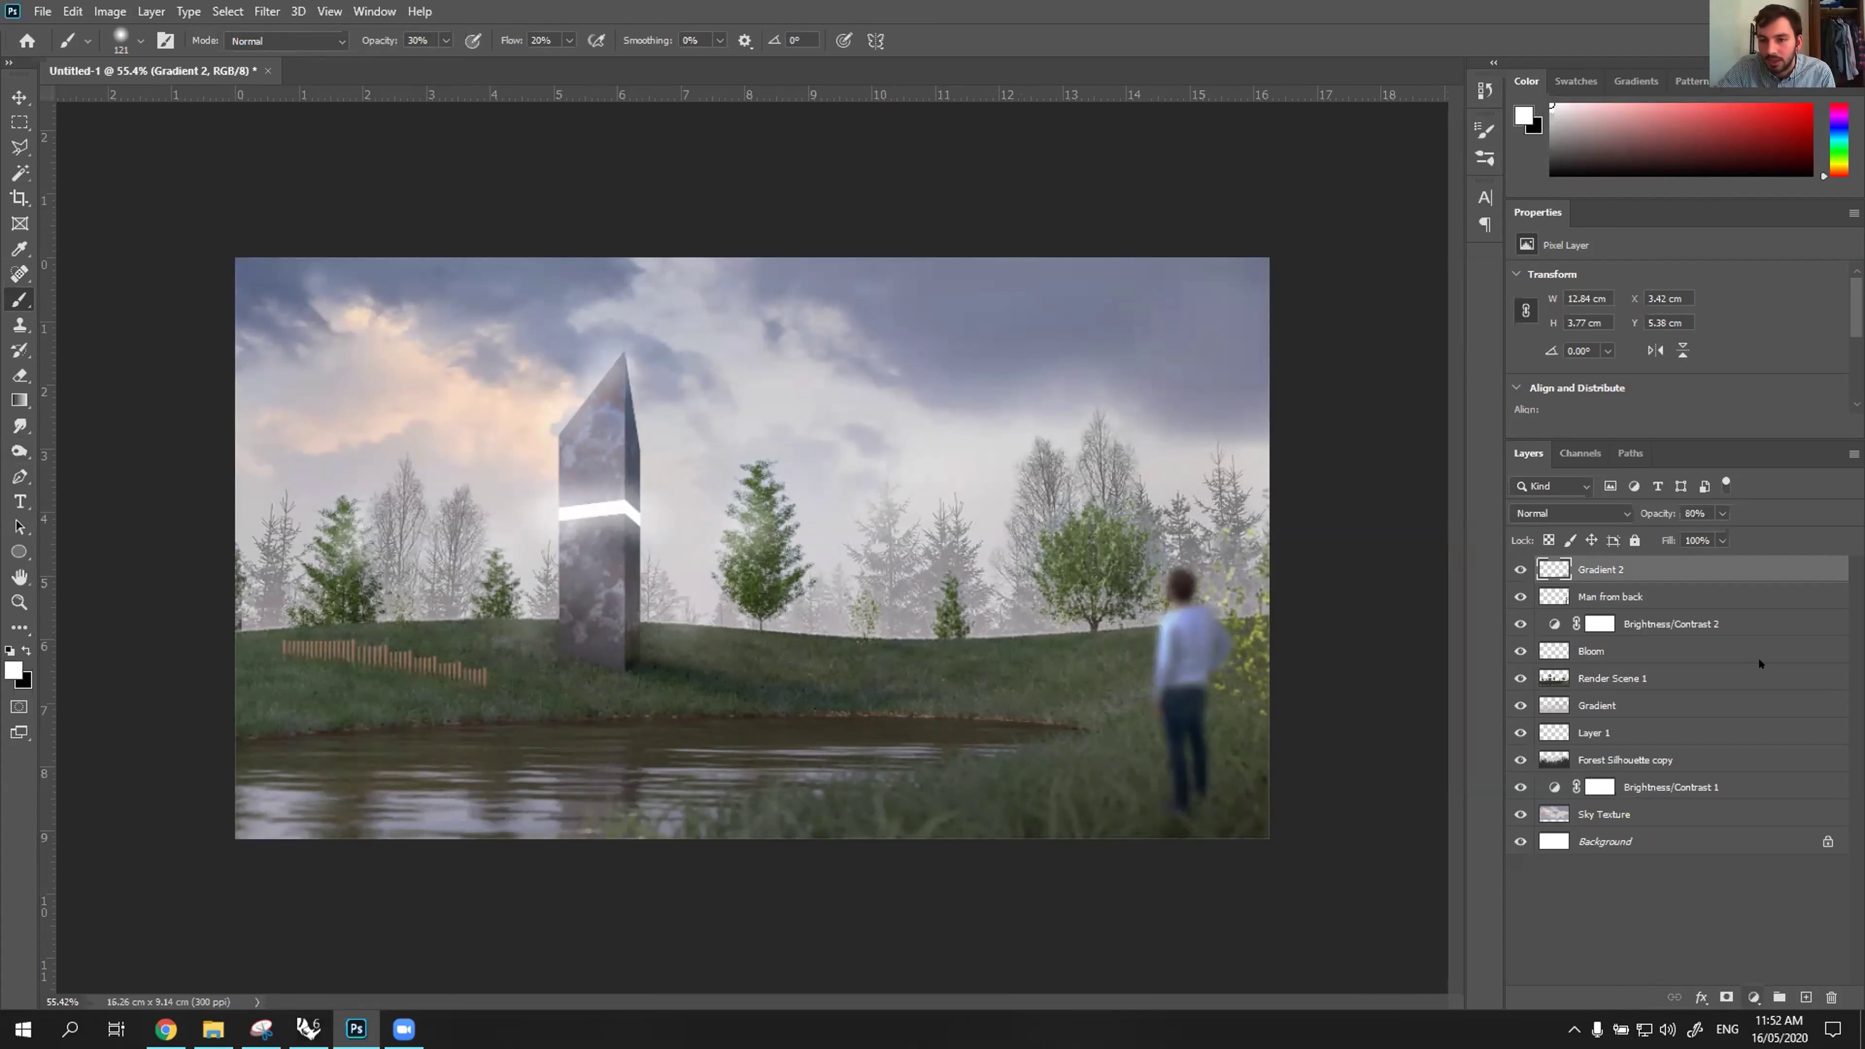
click(1754, 997)
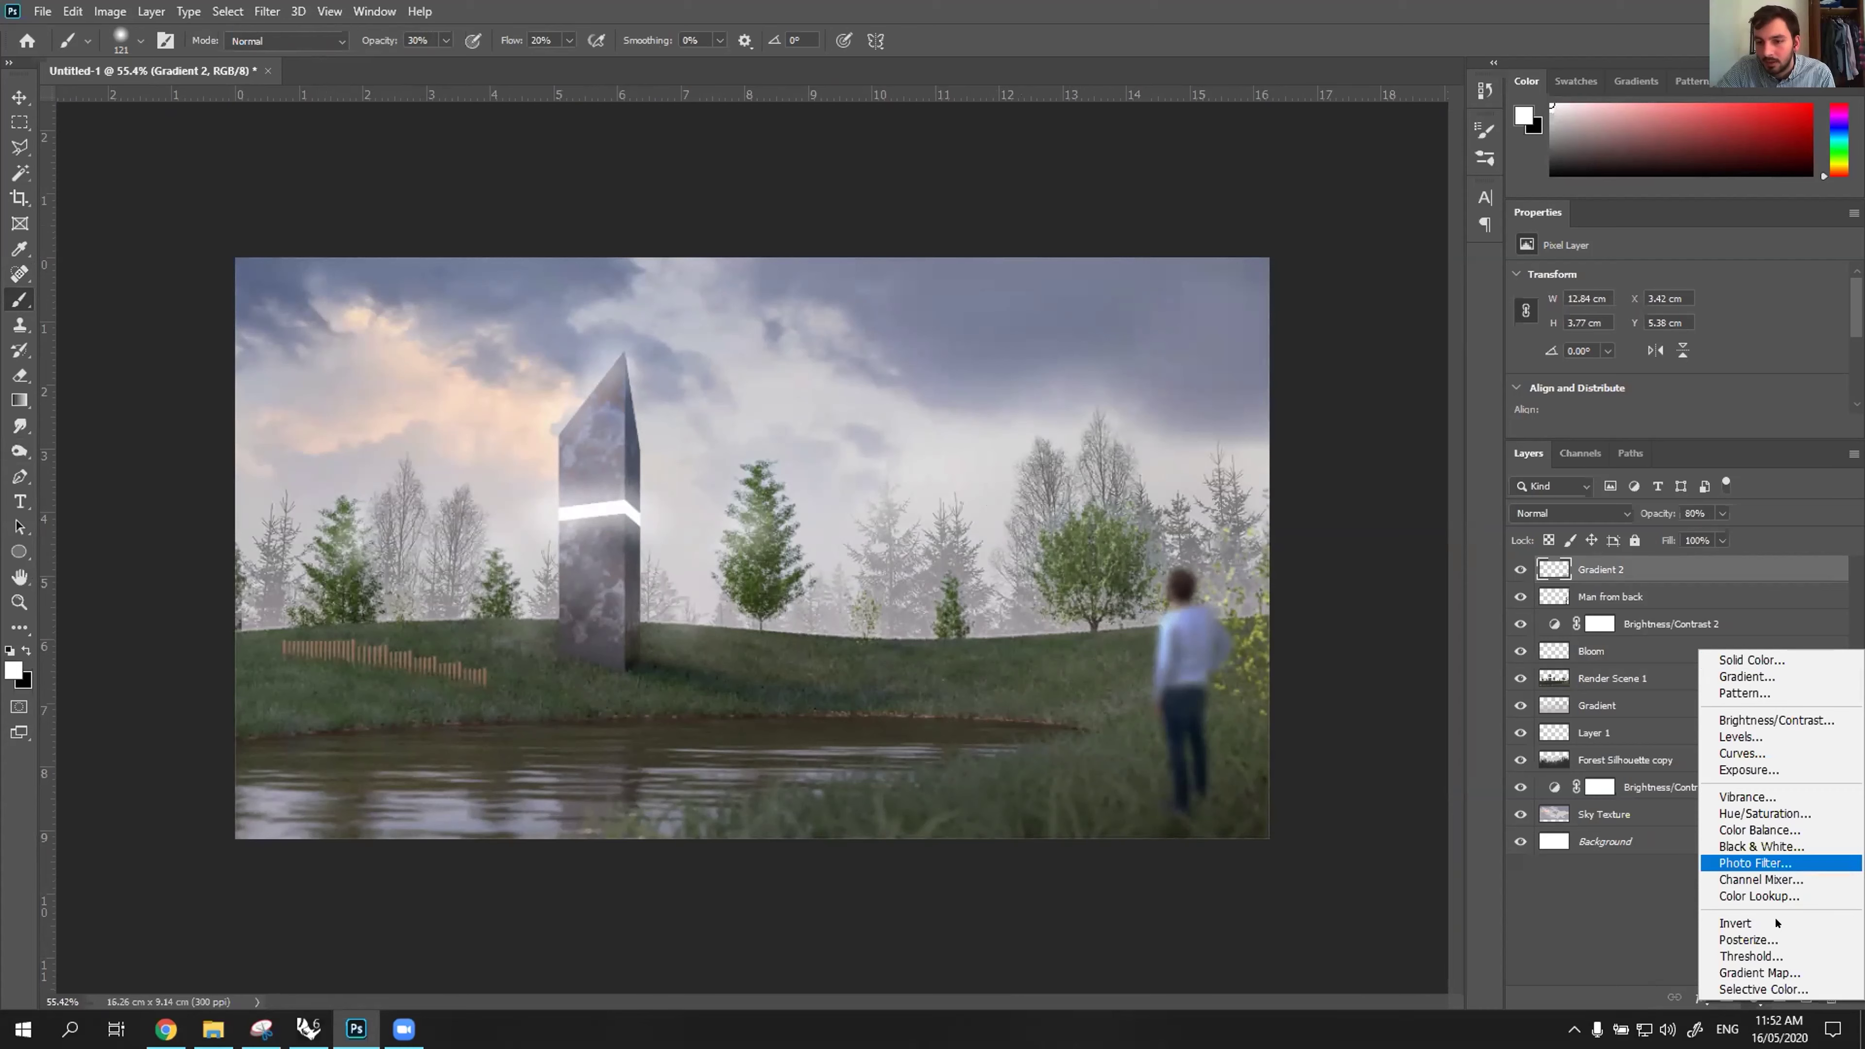
click(1763, 973)
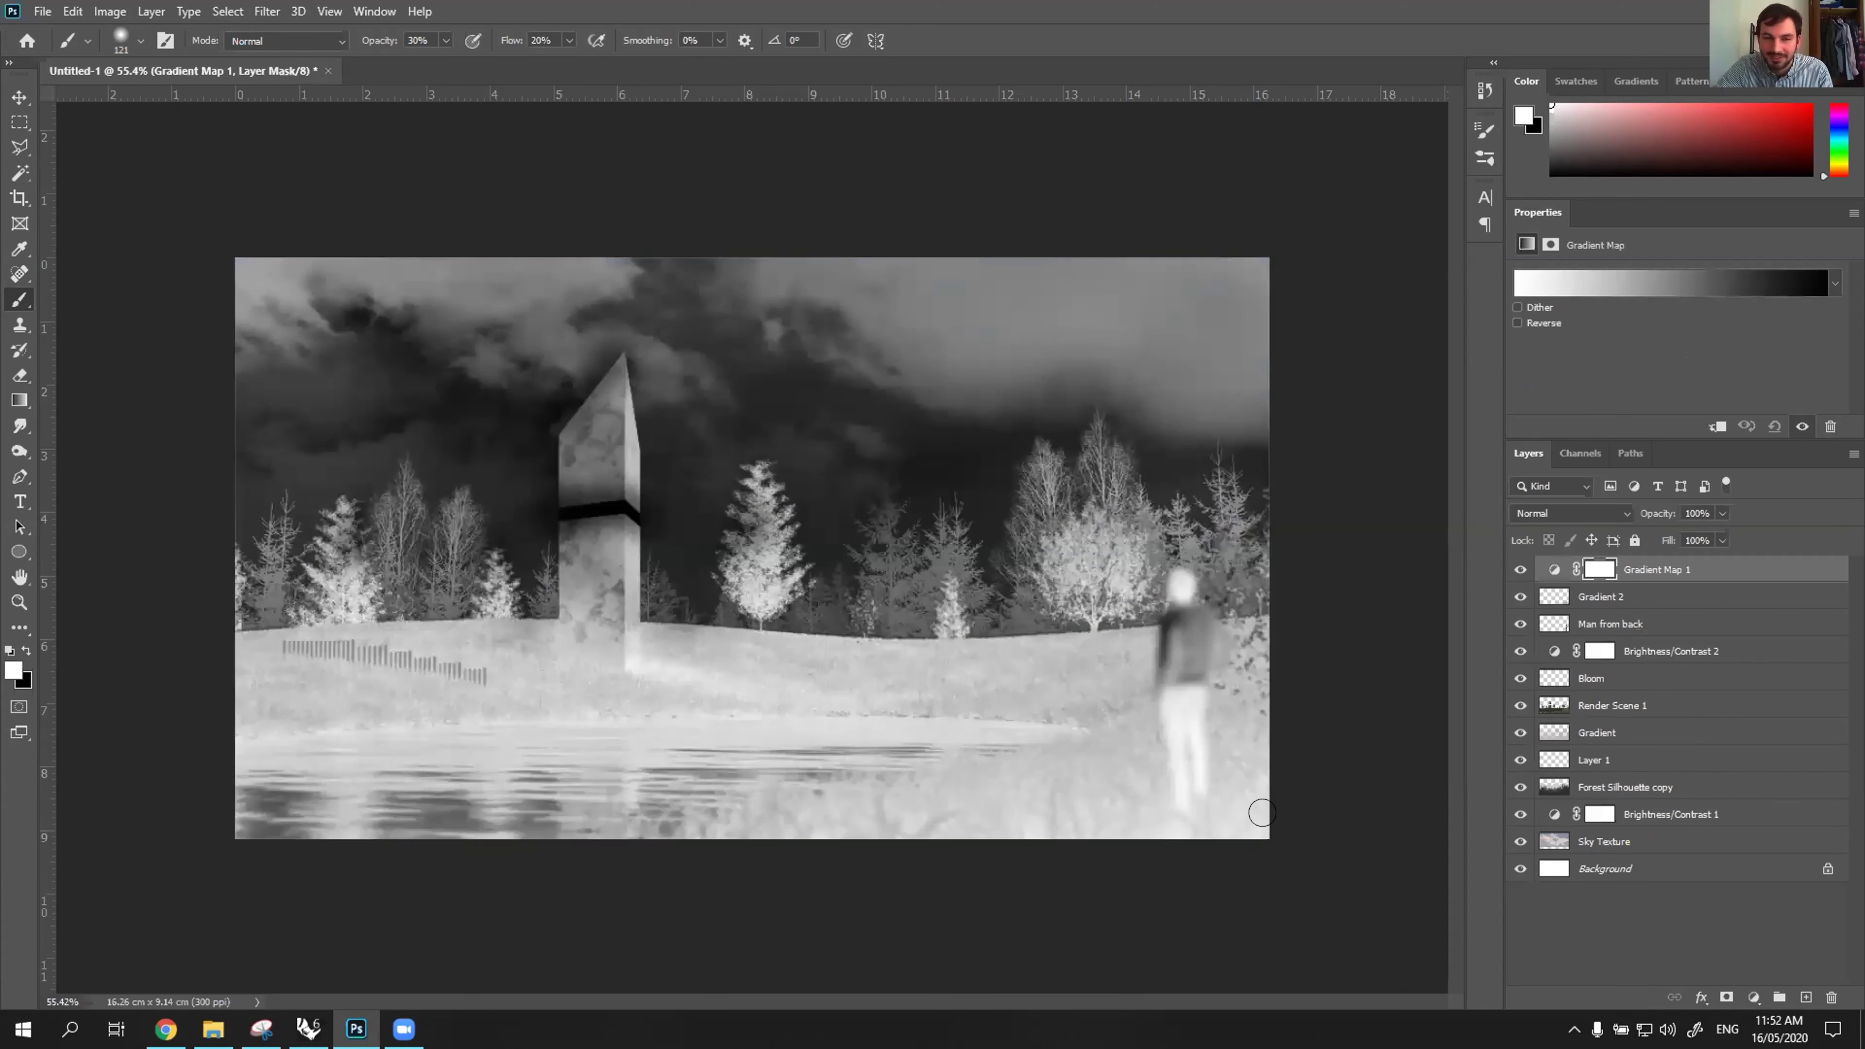
click(1518, 323)
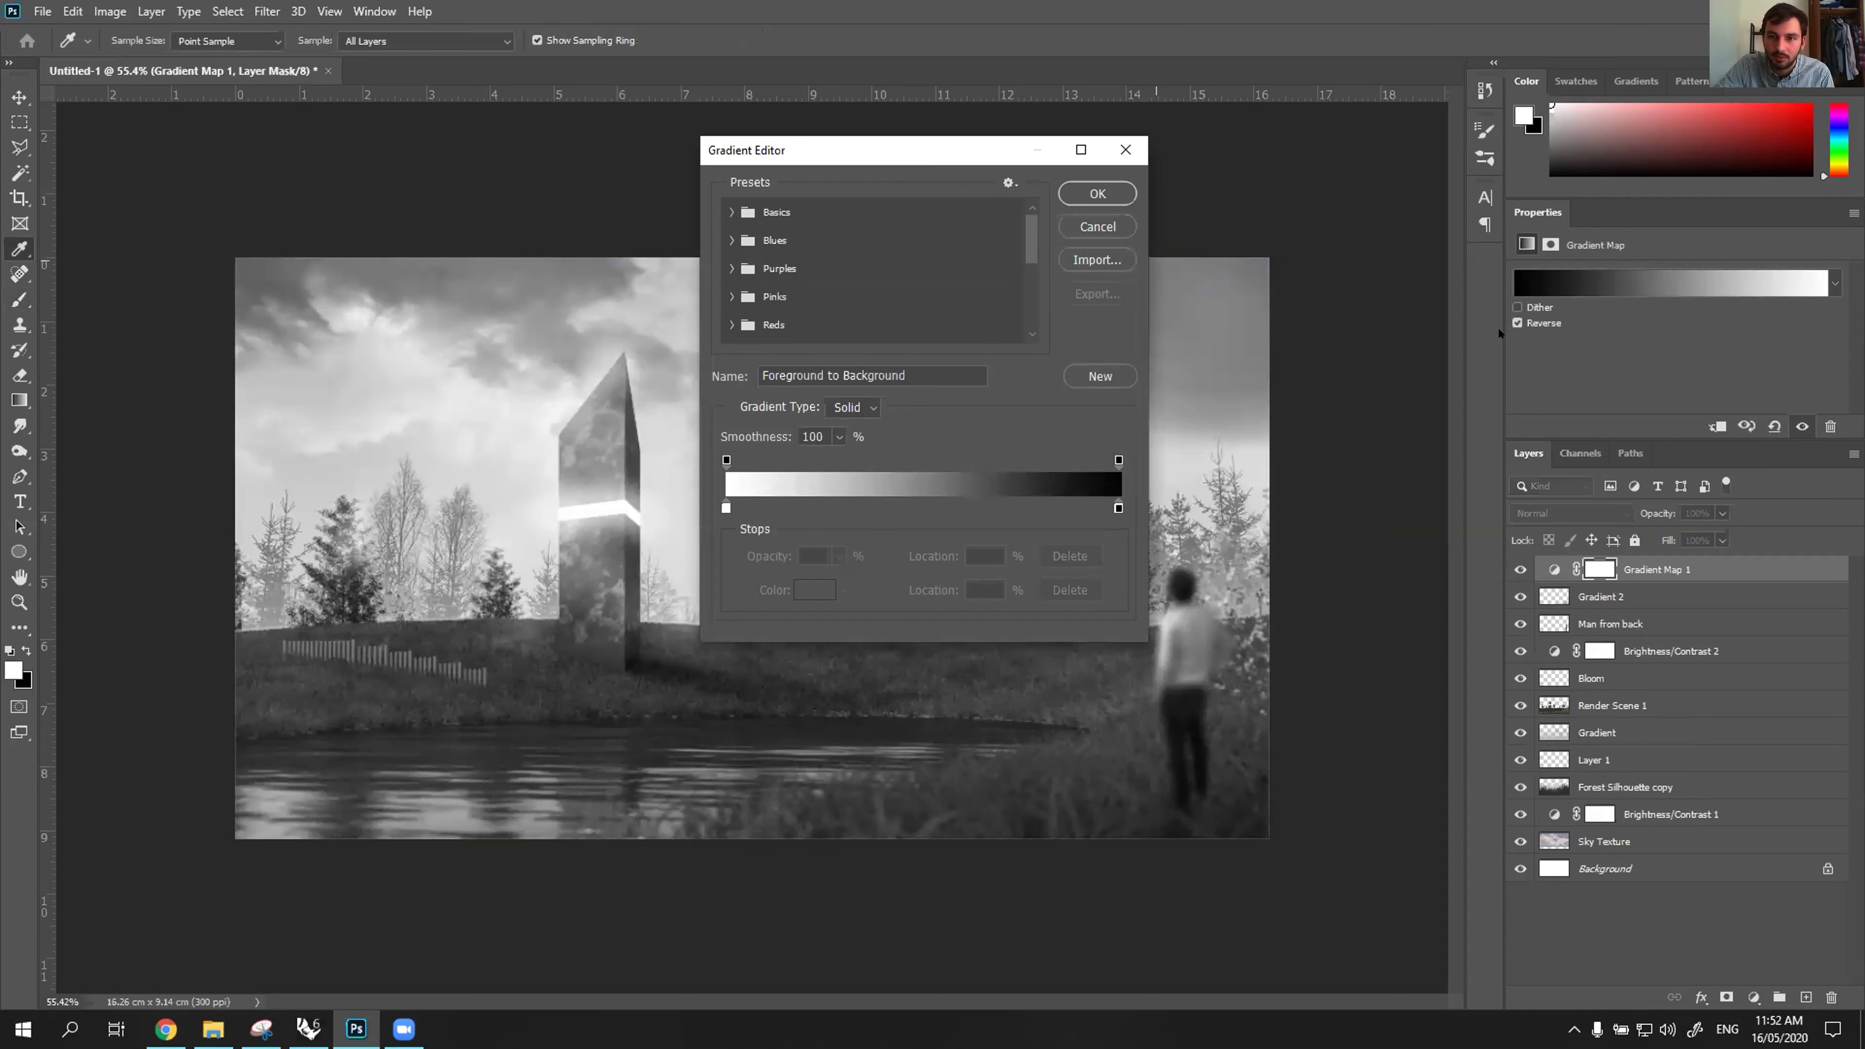
key(Escape)
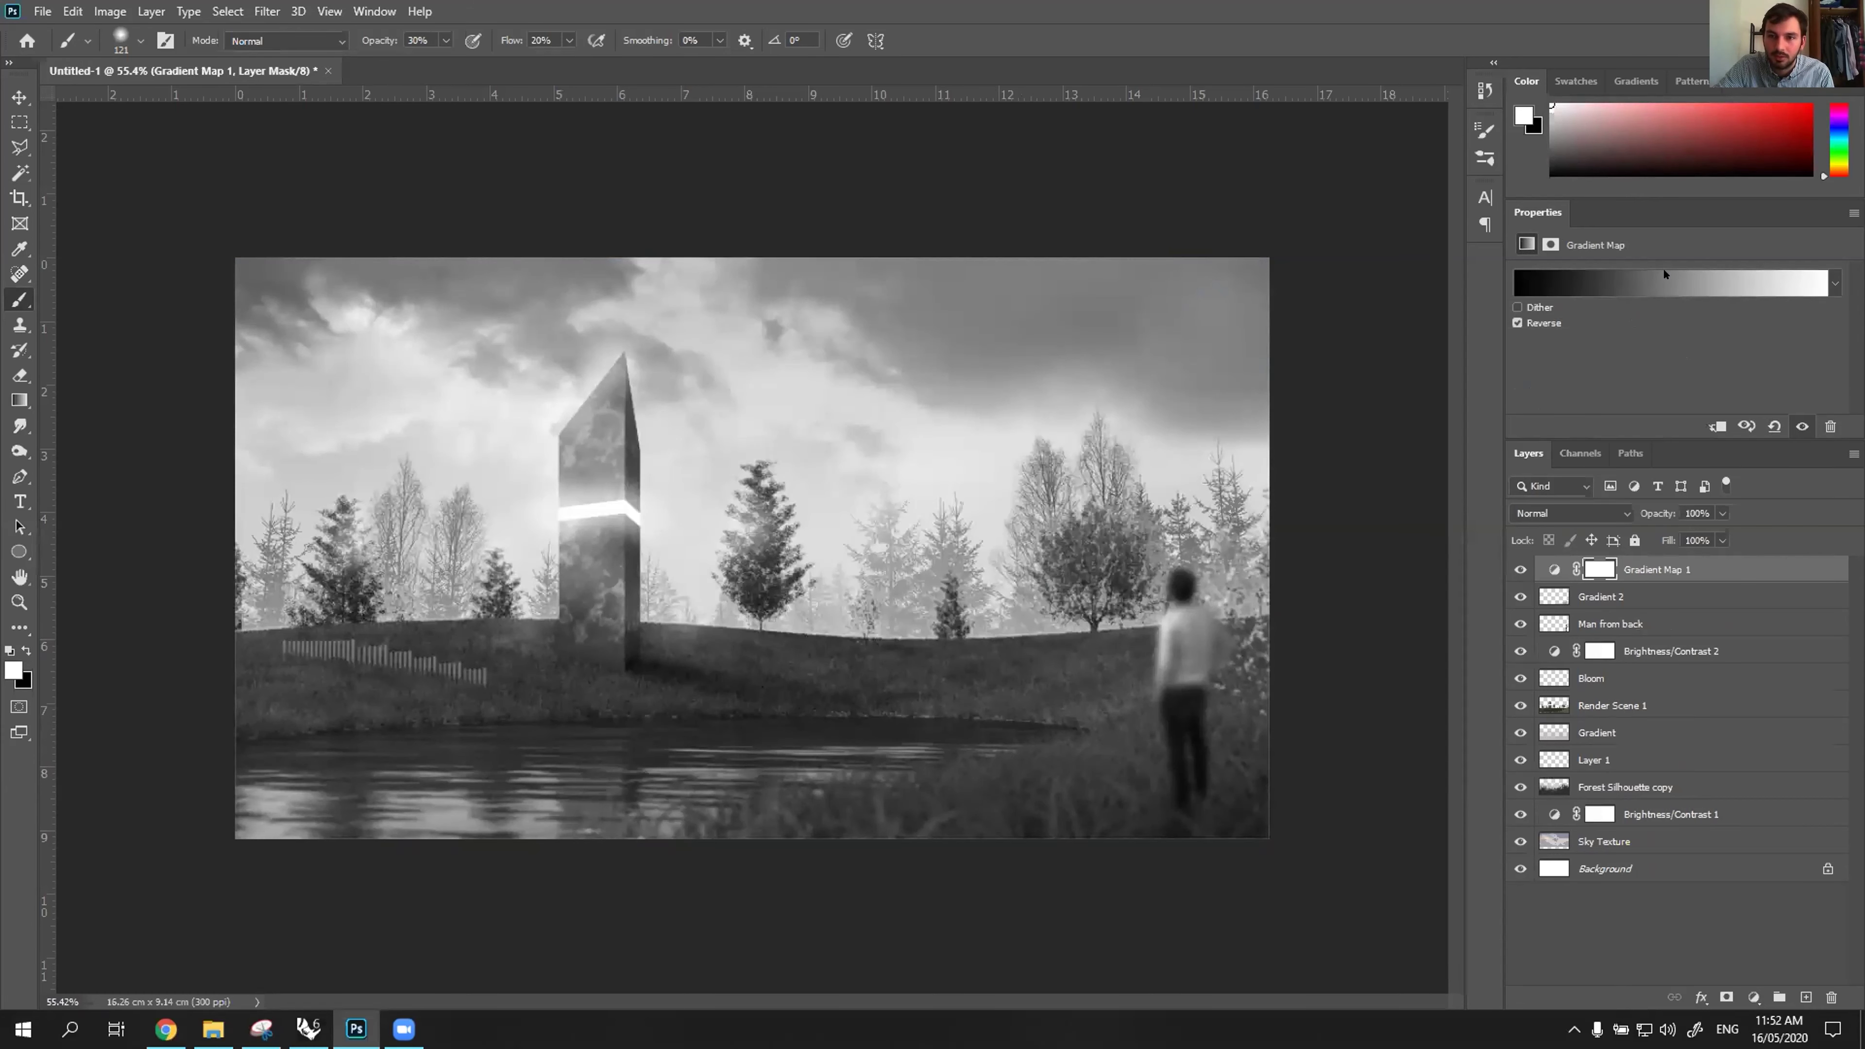
click(1518, 324)
Swap the gradient map's colour stops, placing black at 0% and white at 100%.
click(1671, 283)
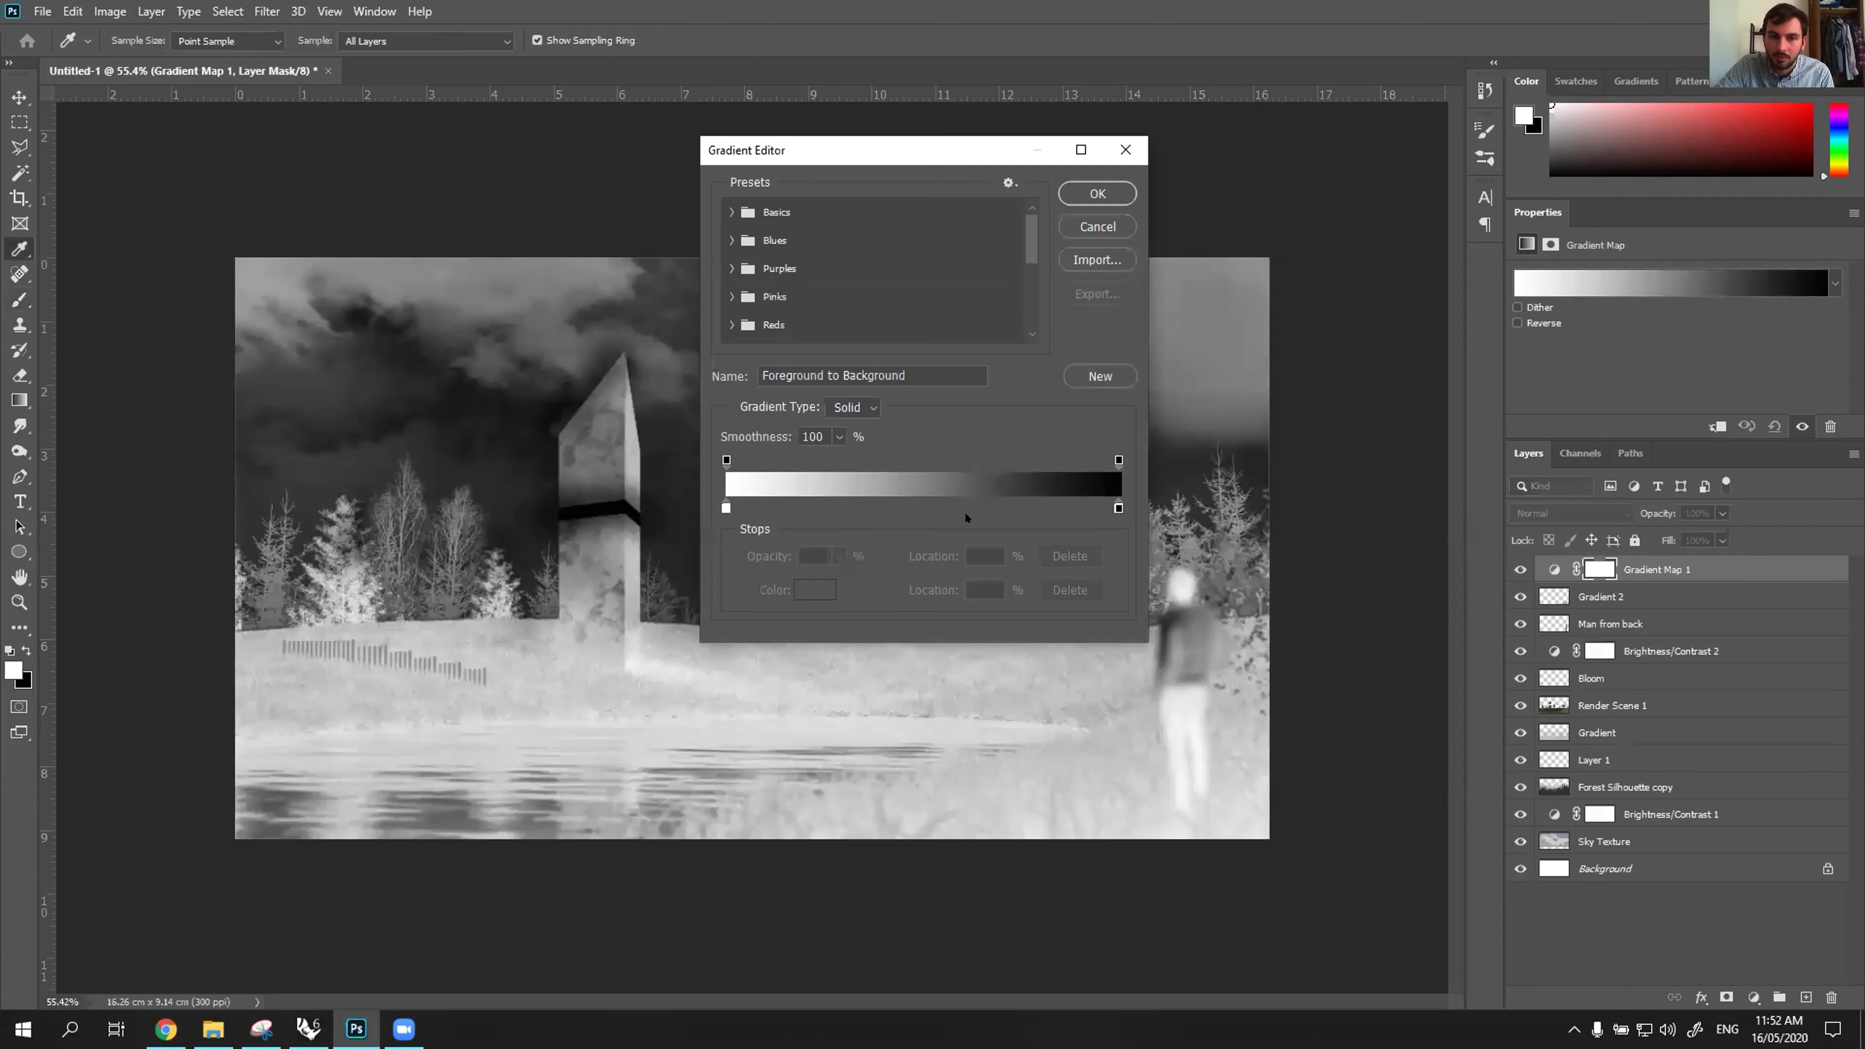
drag(1118, 507, 977, 507)
text(28)
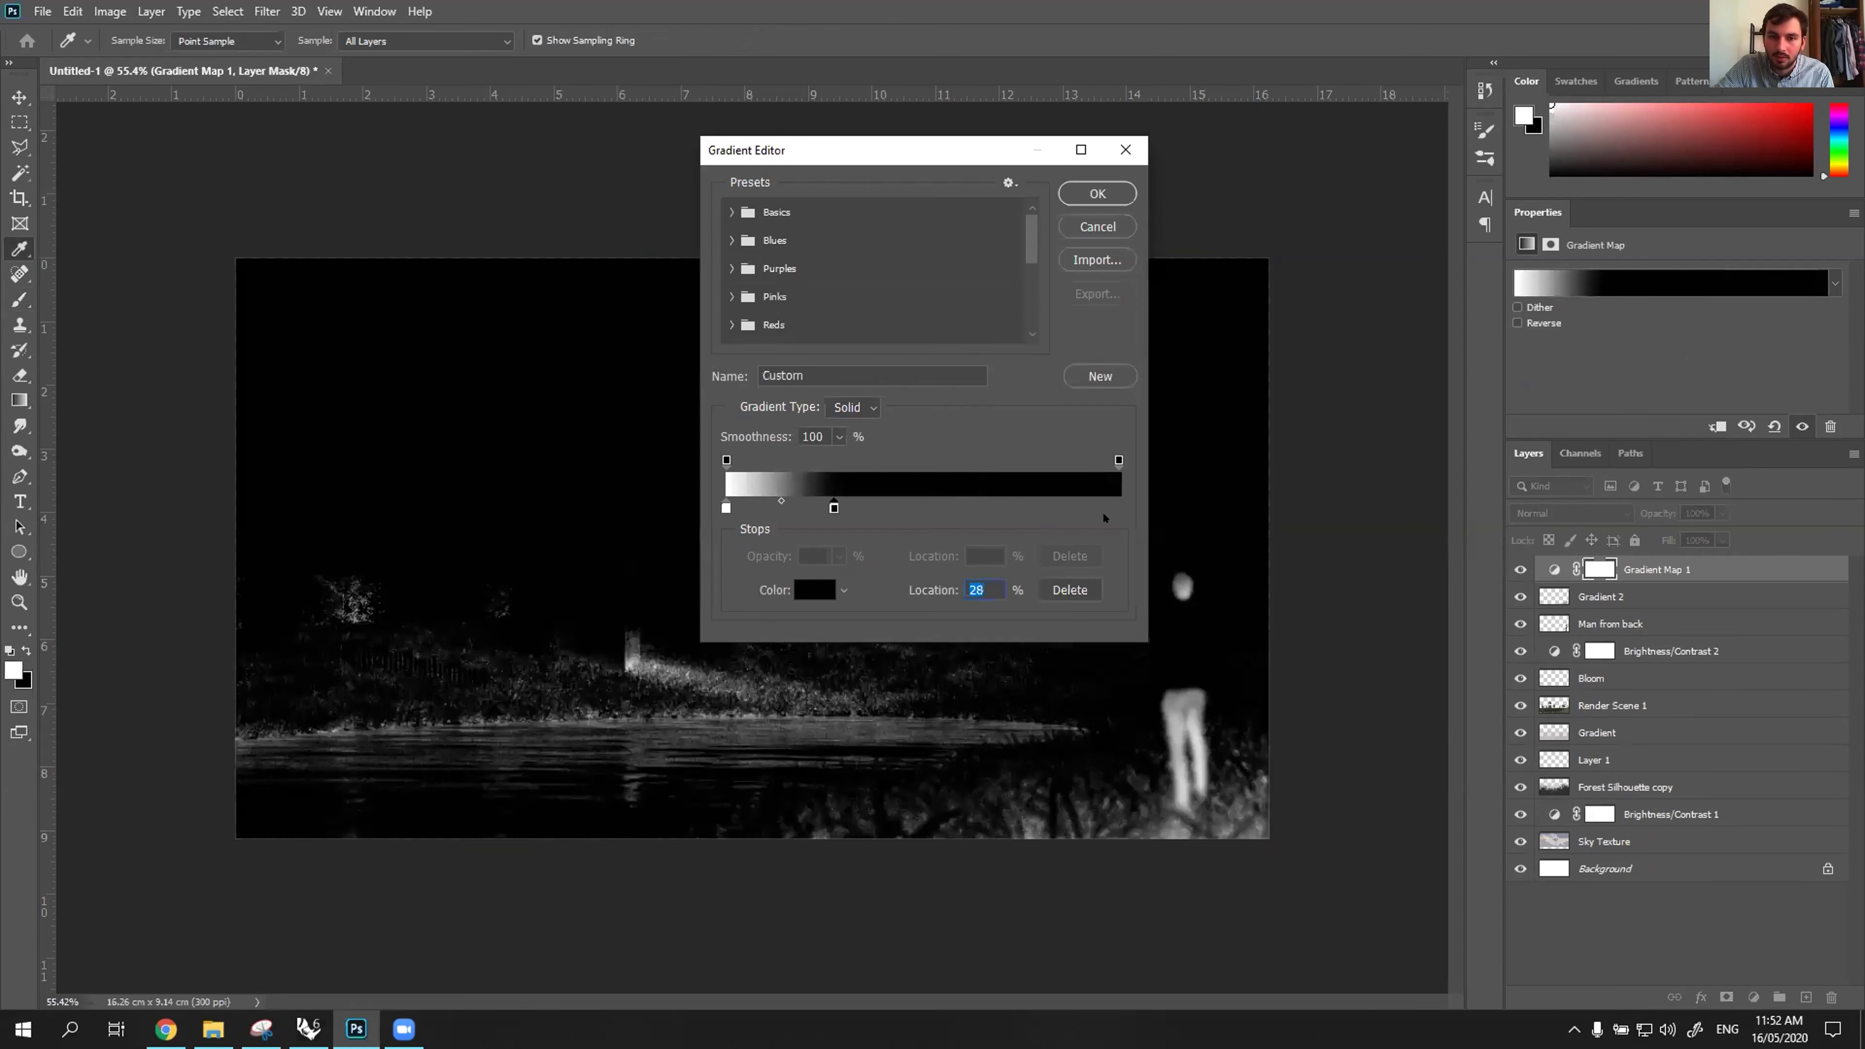
click(726, 507)
text(100)
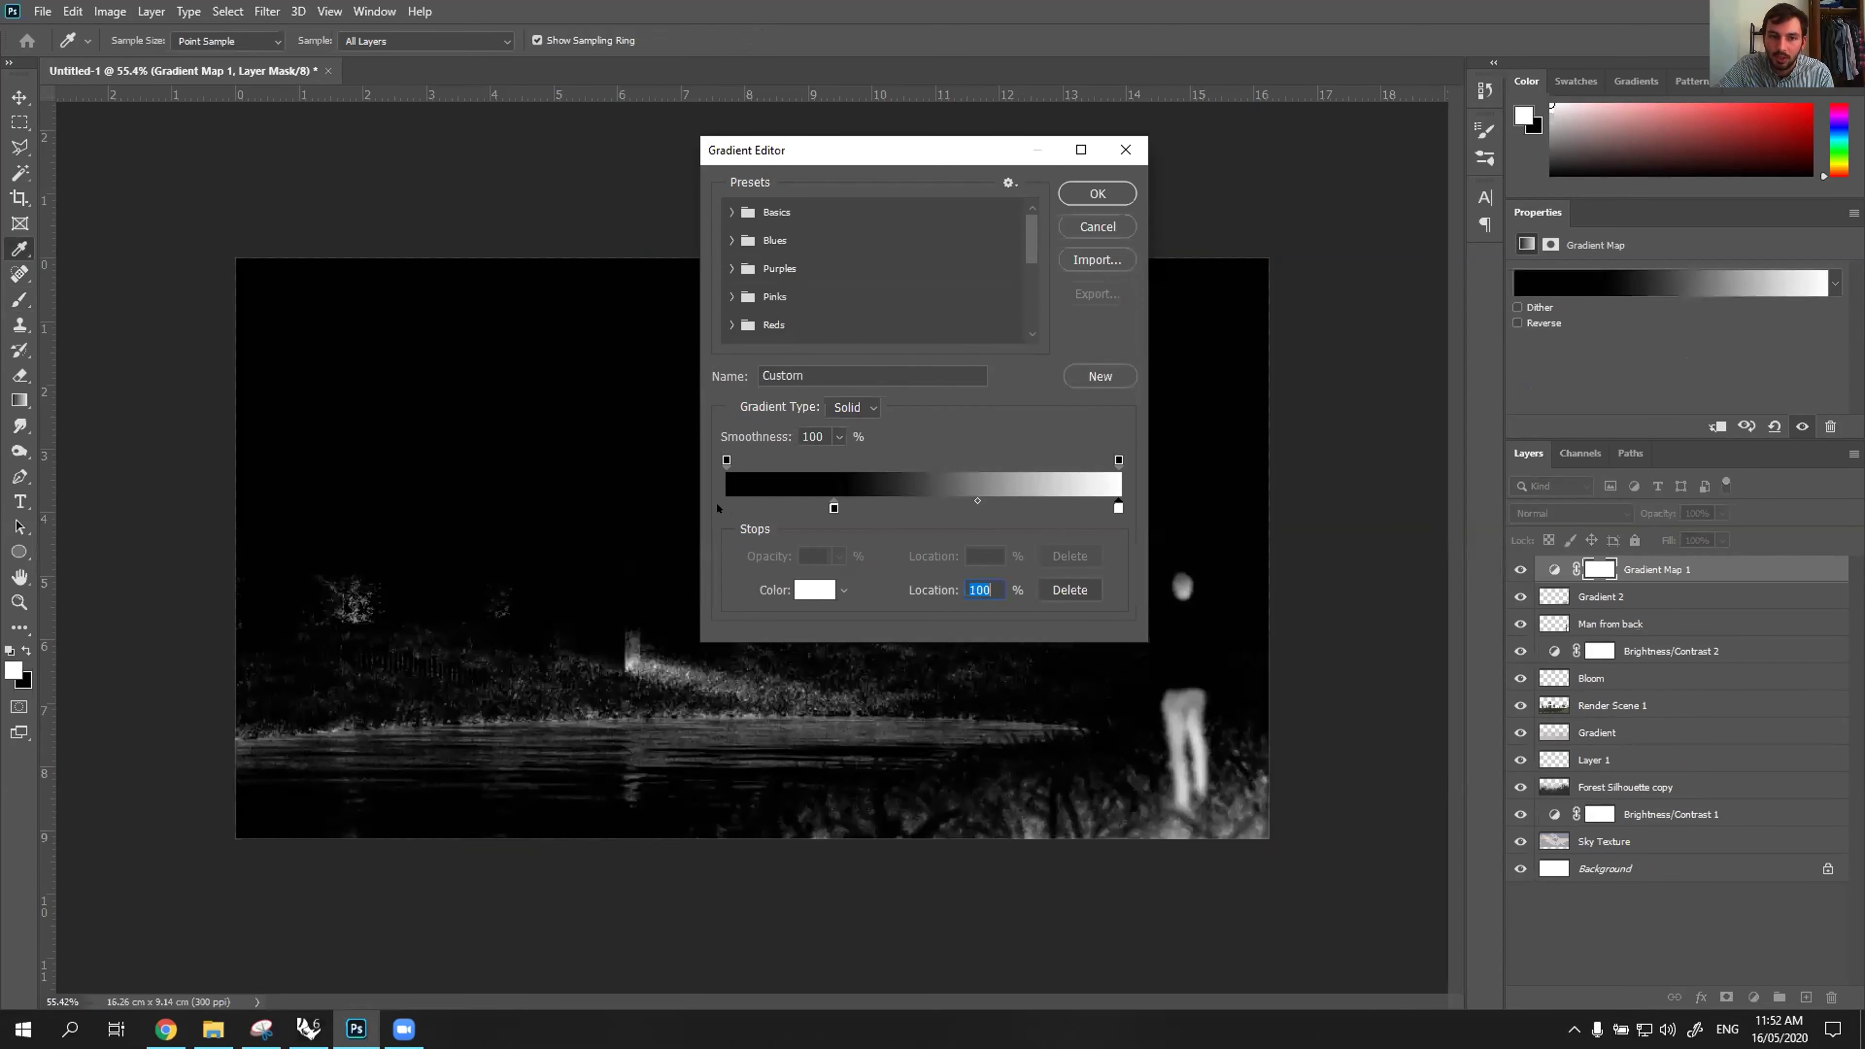
drag(834, 507, 726, 508)
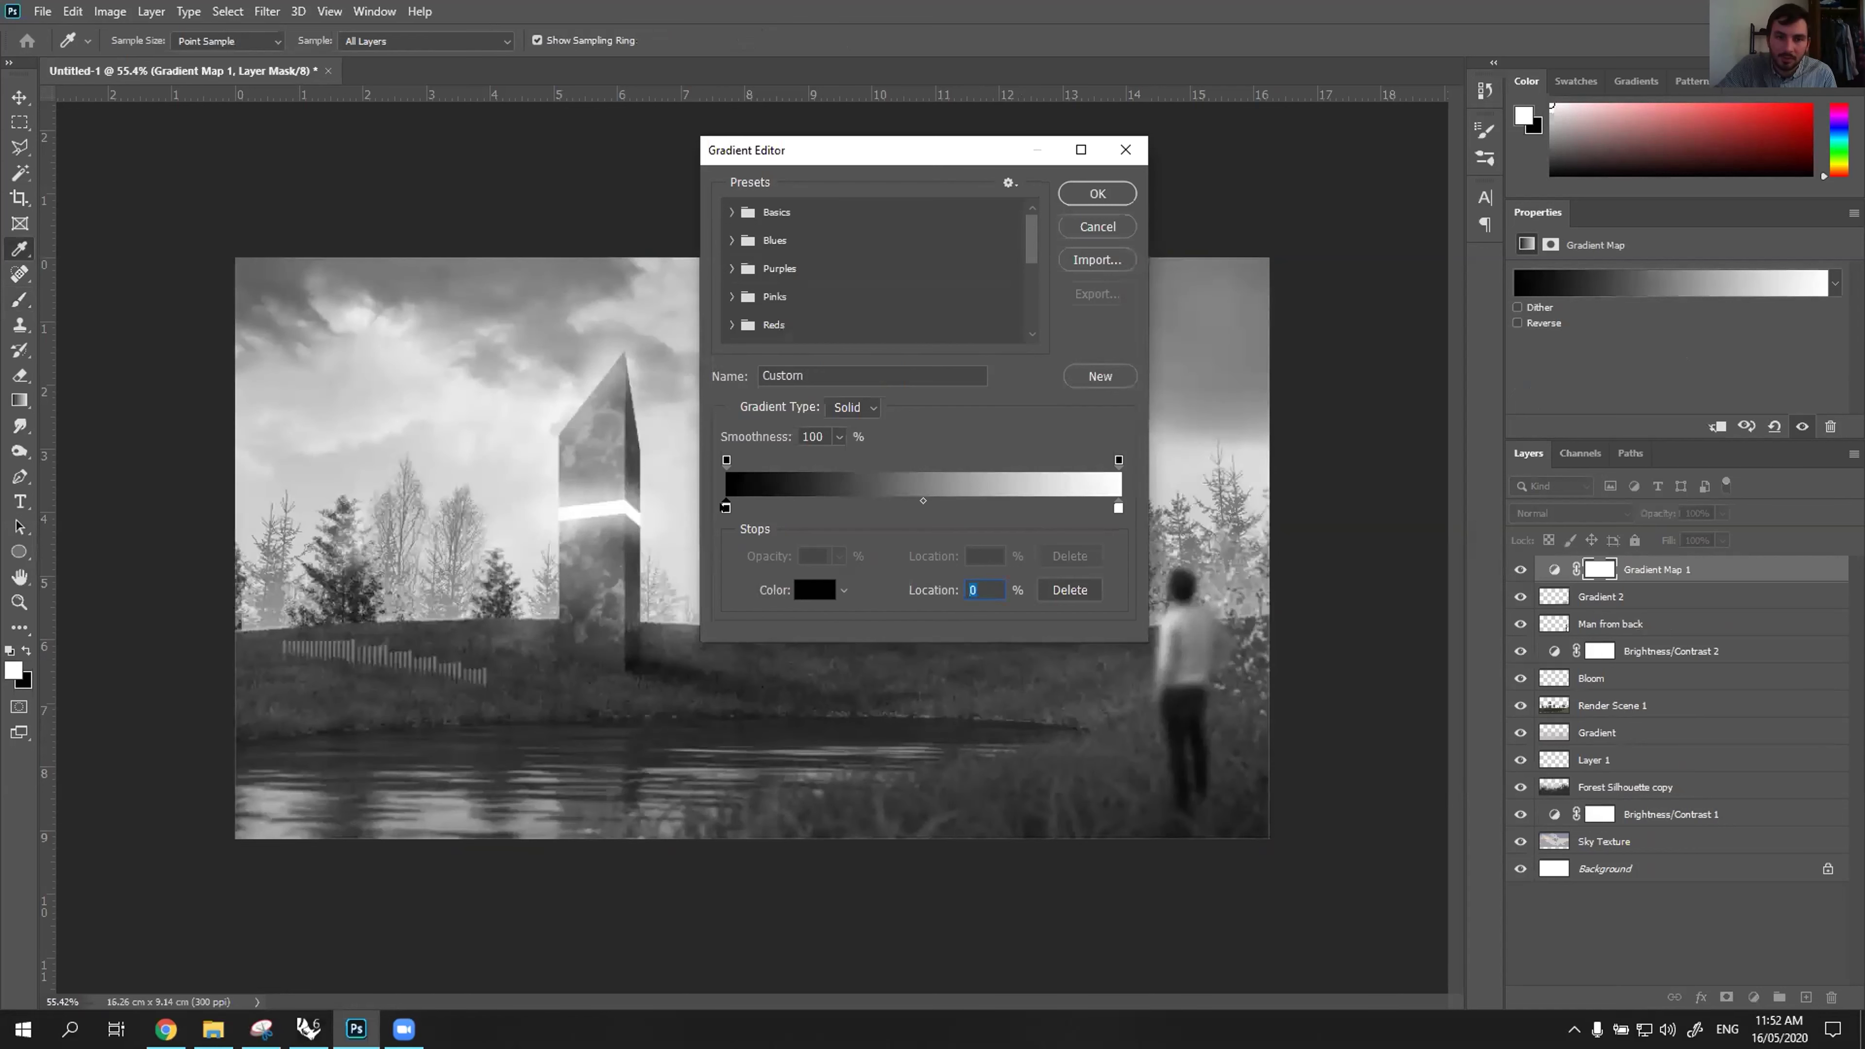
Recolour the gradient's black stop at 0% to a dark muted blue, 282459.
double_click(727, 508)
click(937, 314)
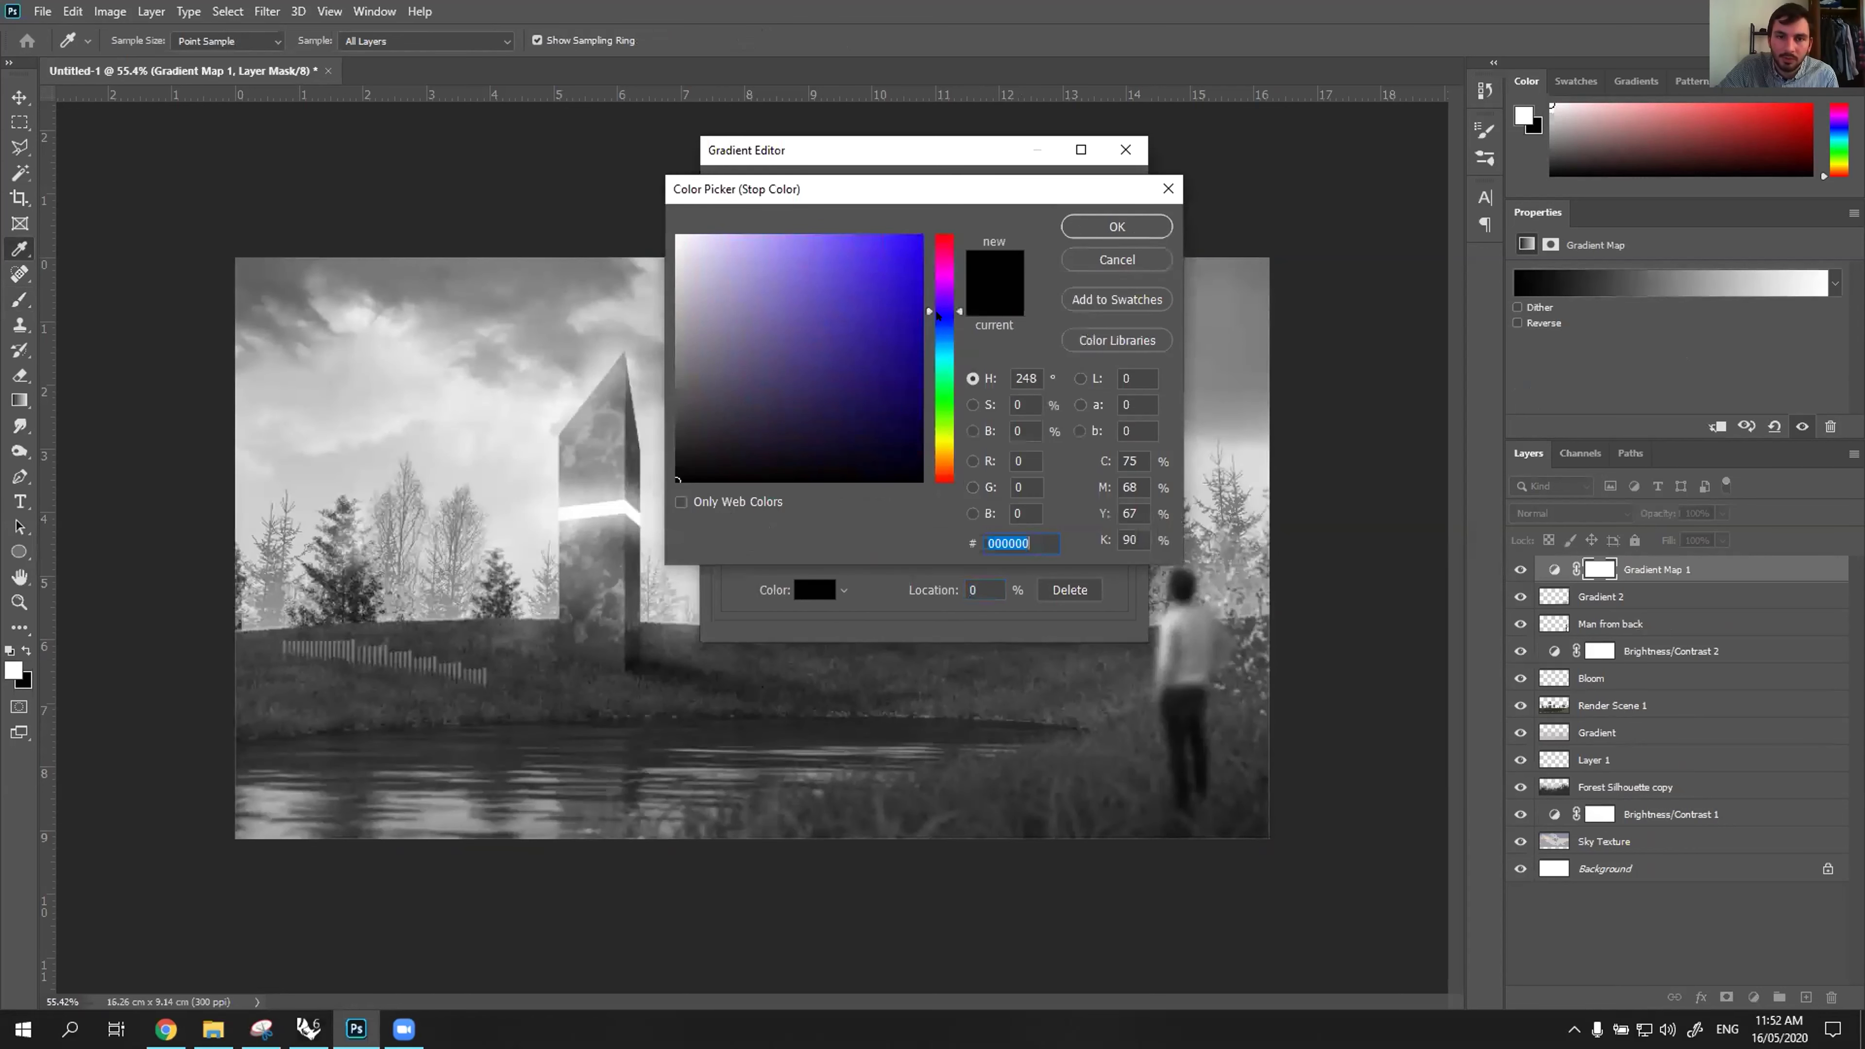
click(864, 352)
click(846, 365)
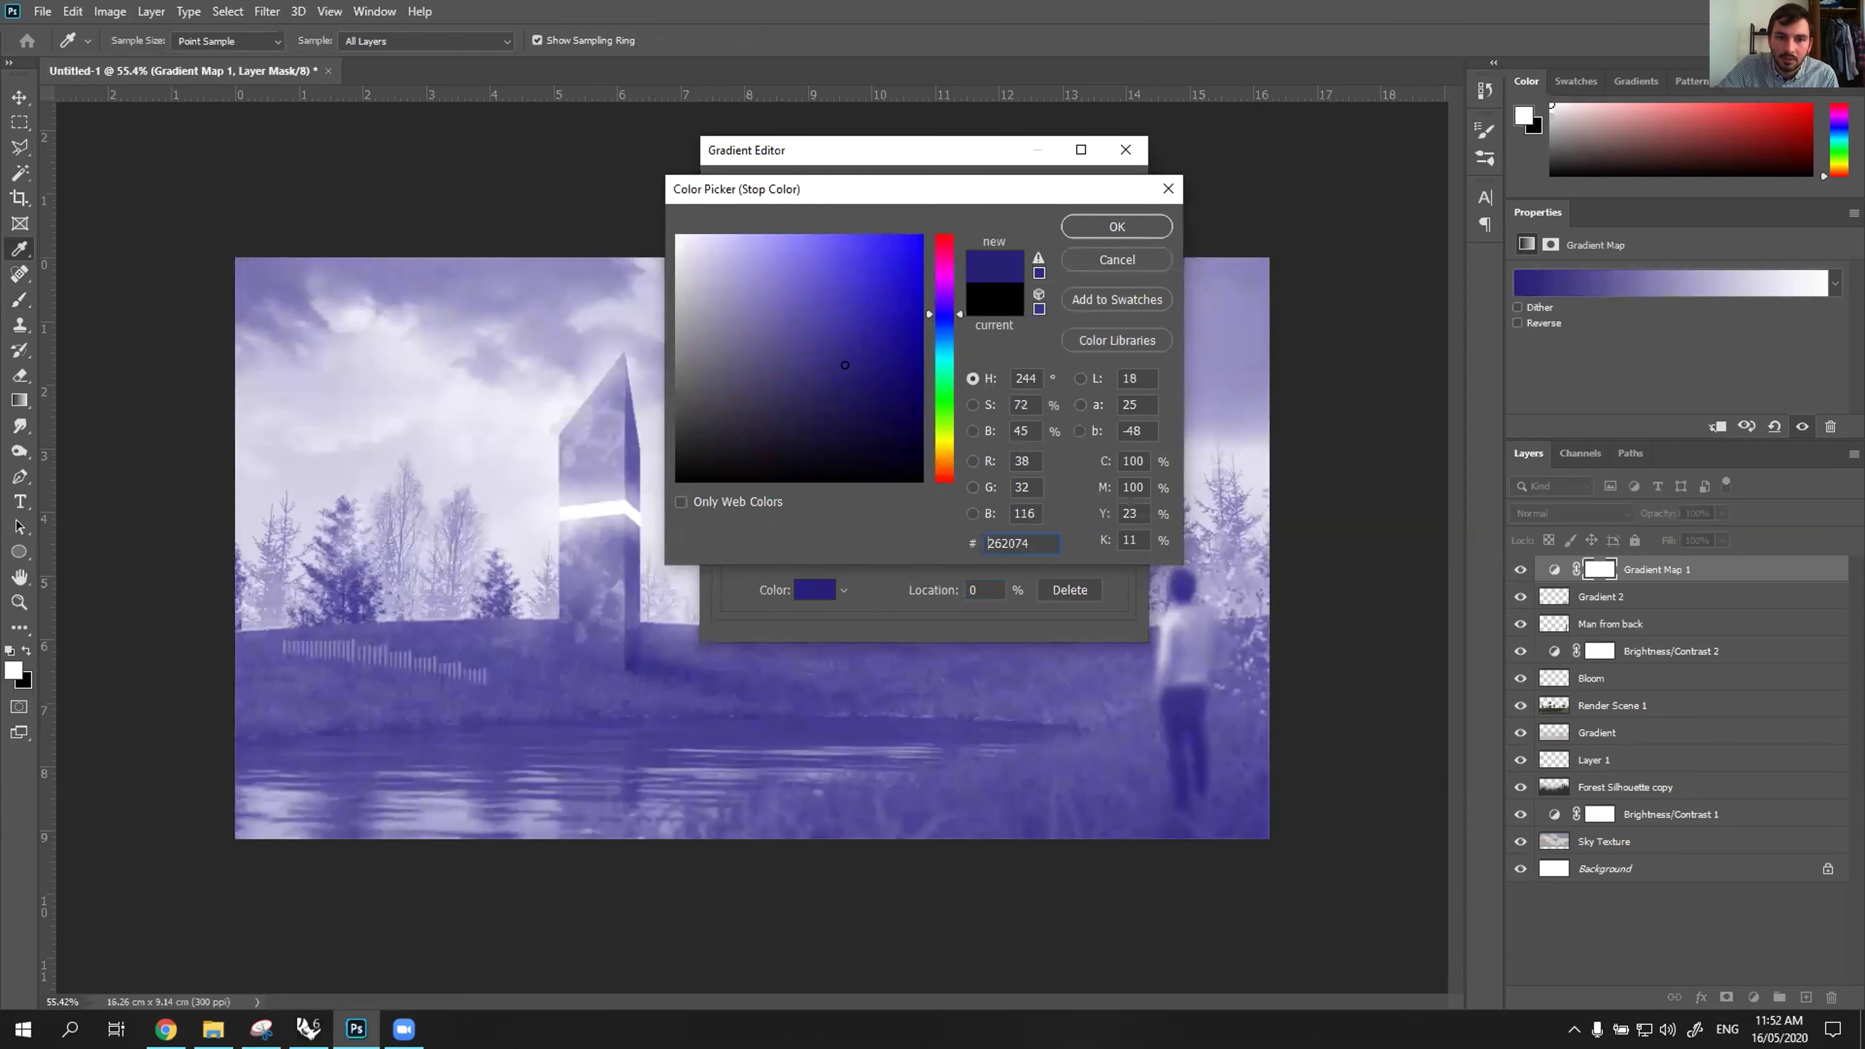
click(804, 369)
click(816, 395)
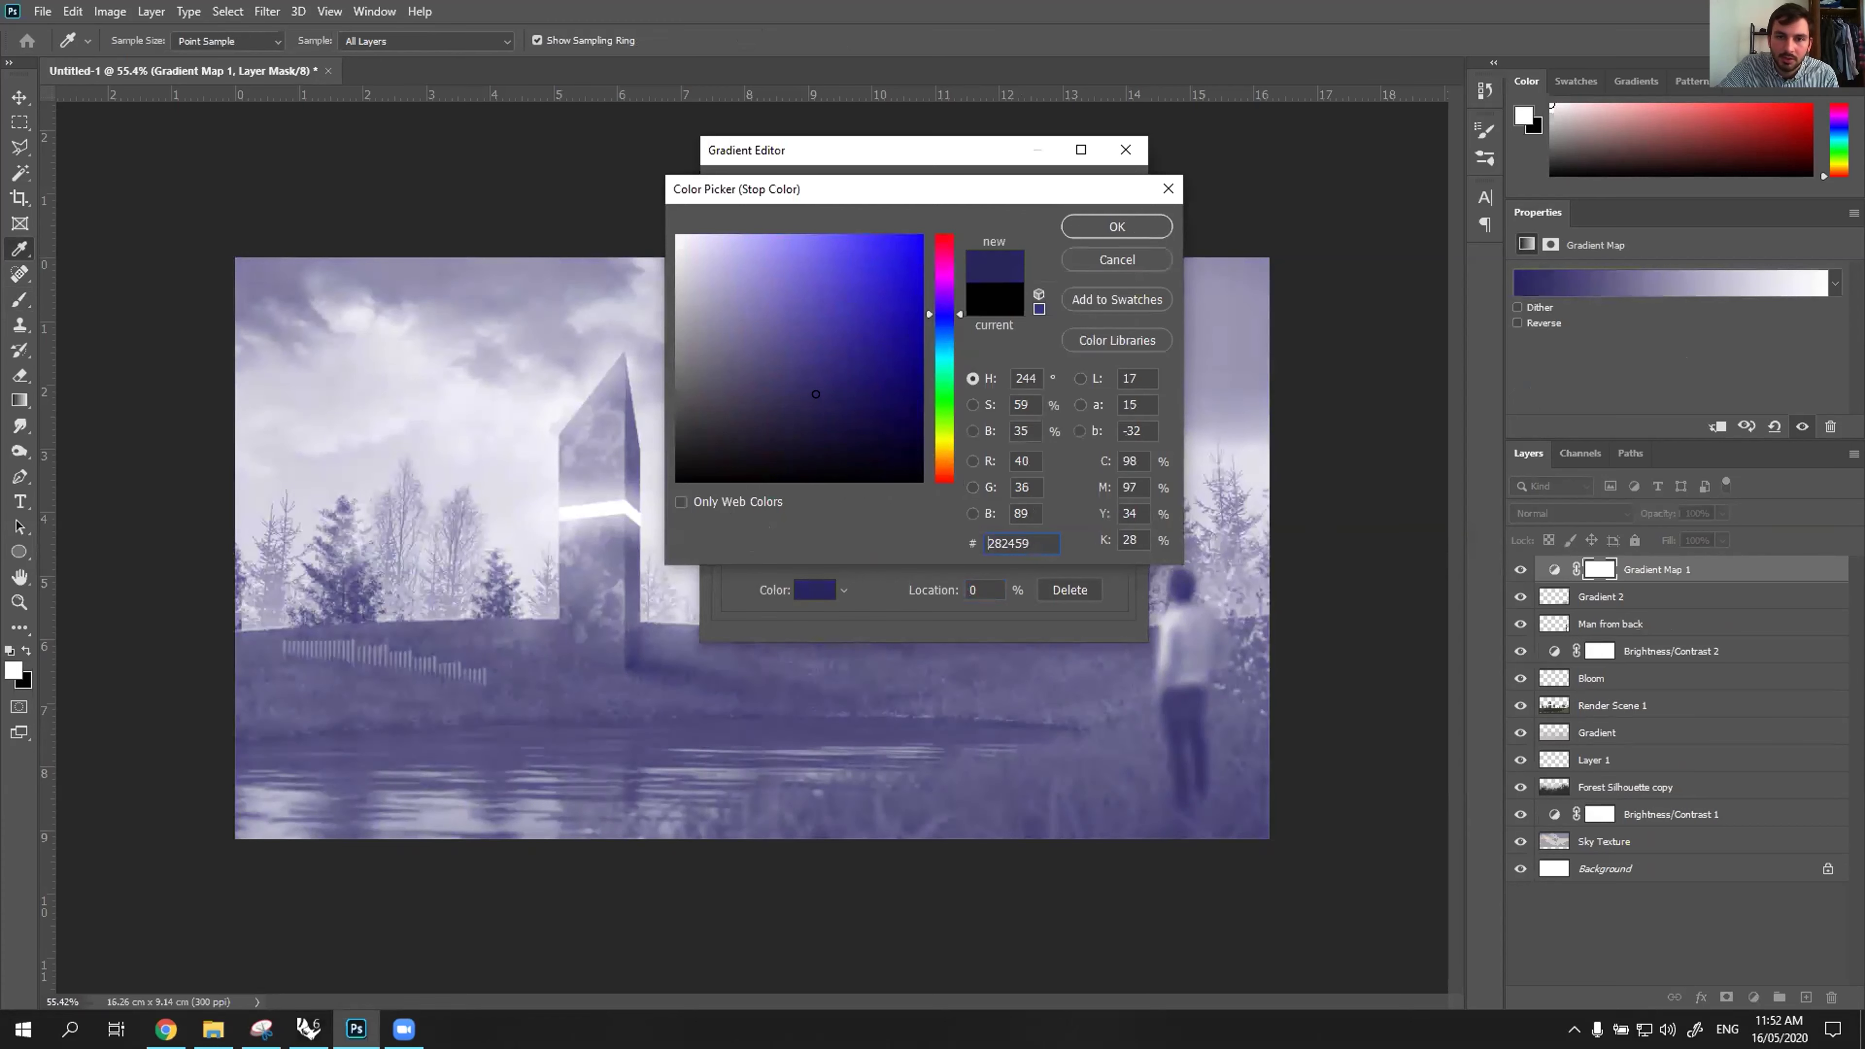
key(Return)
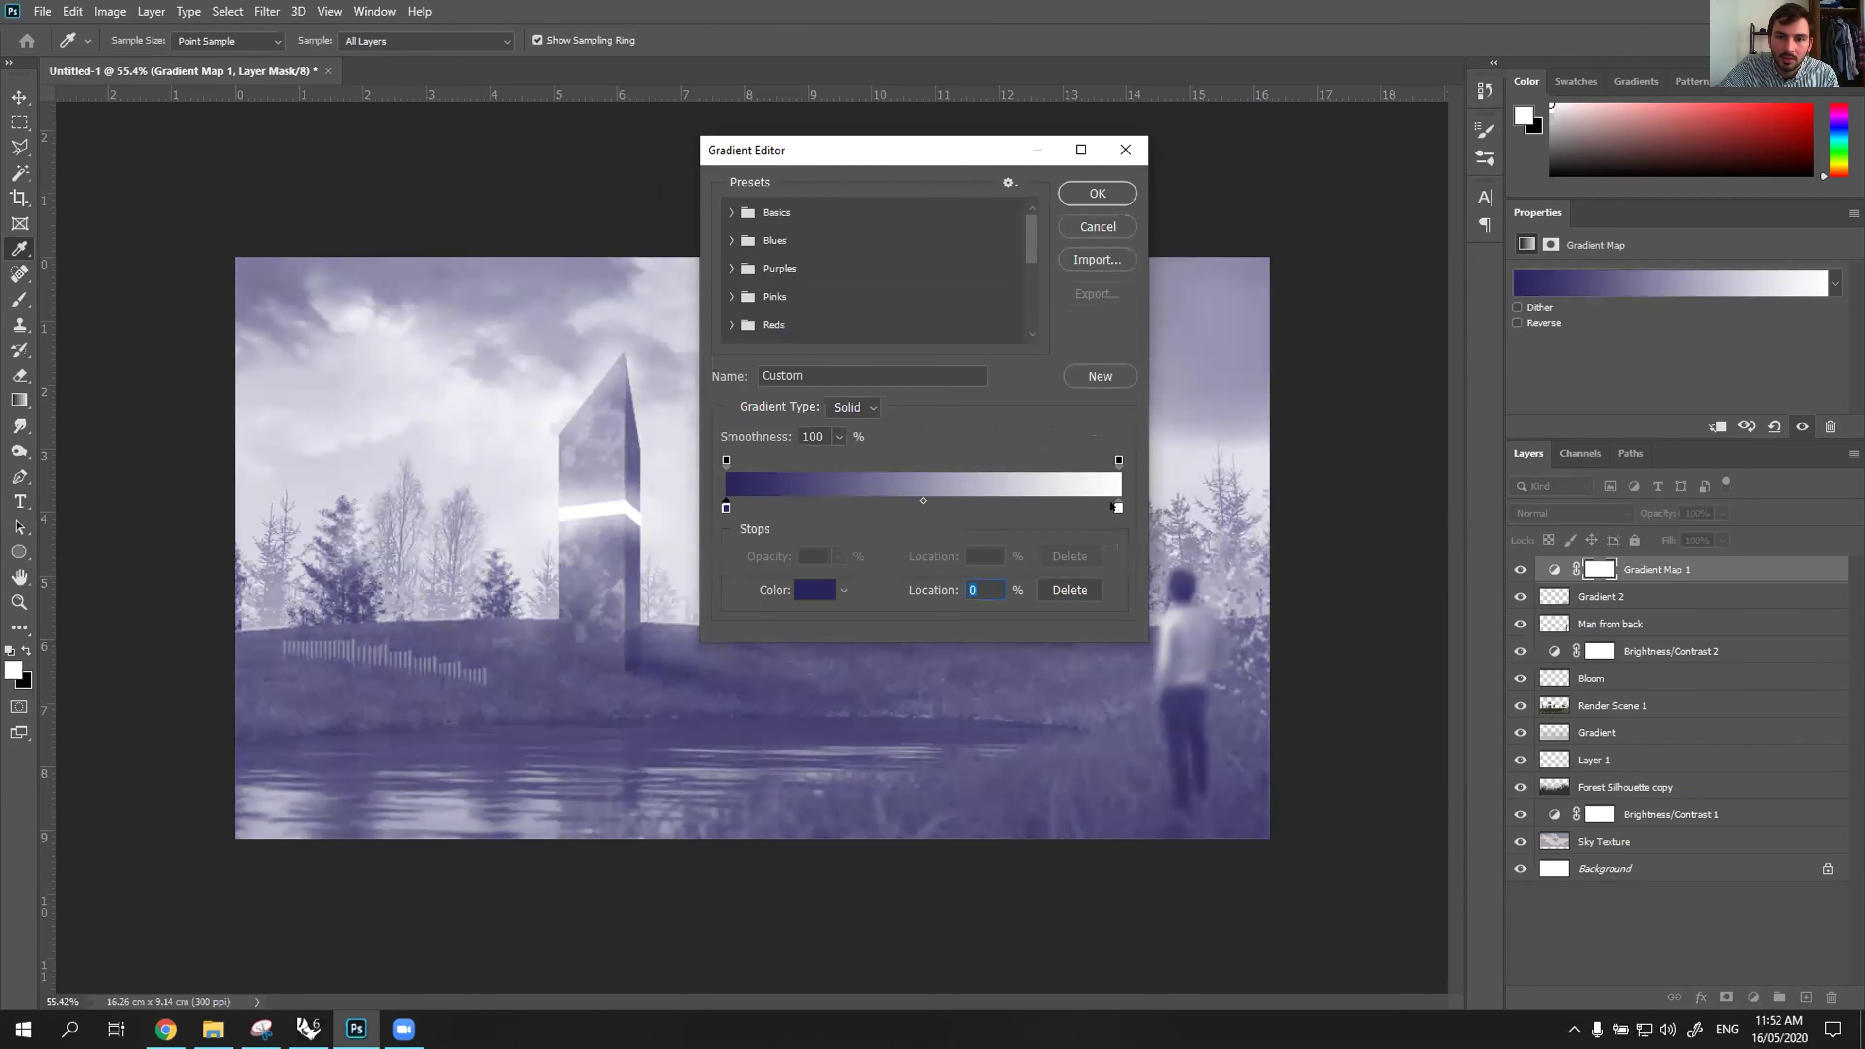
Recolour the gradient's white stop at 100% to light orange with hue 32°, saturation 49% and brightness 96%, and accept the gradient.
double_click(1119, 508)
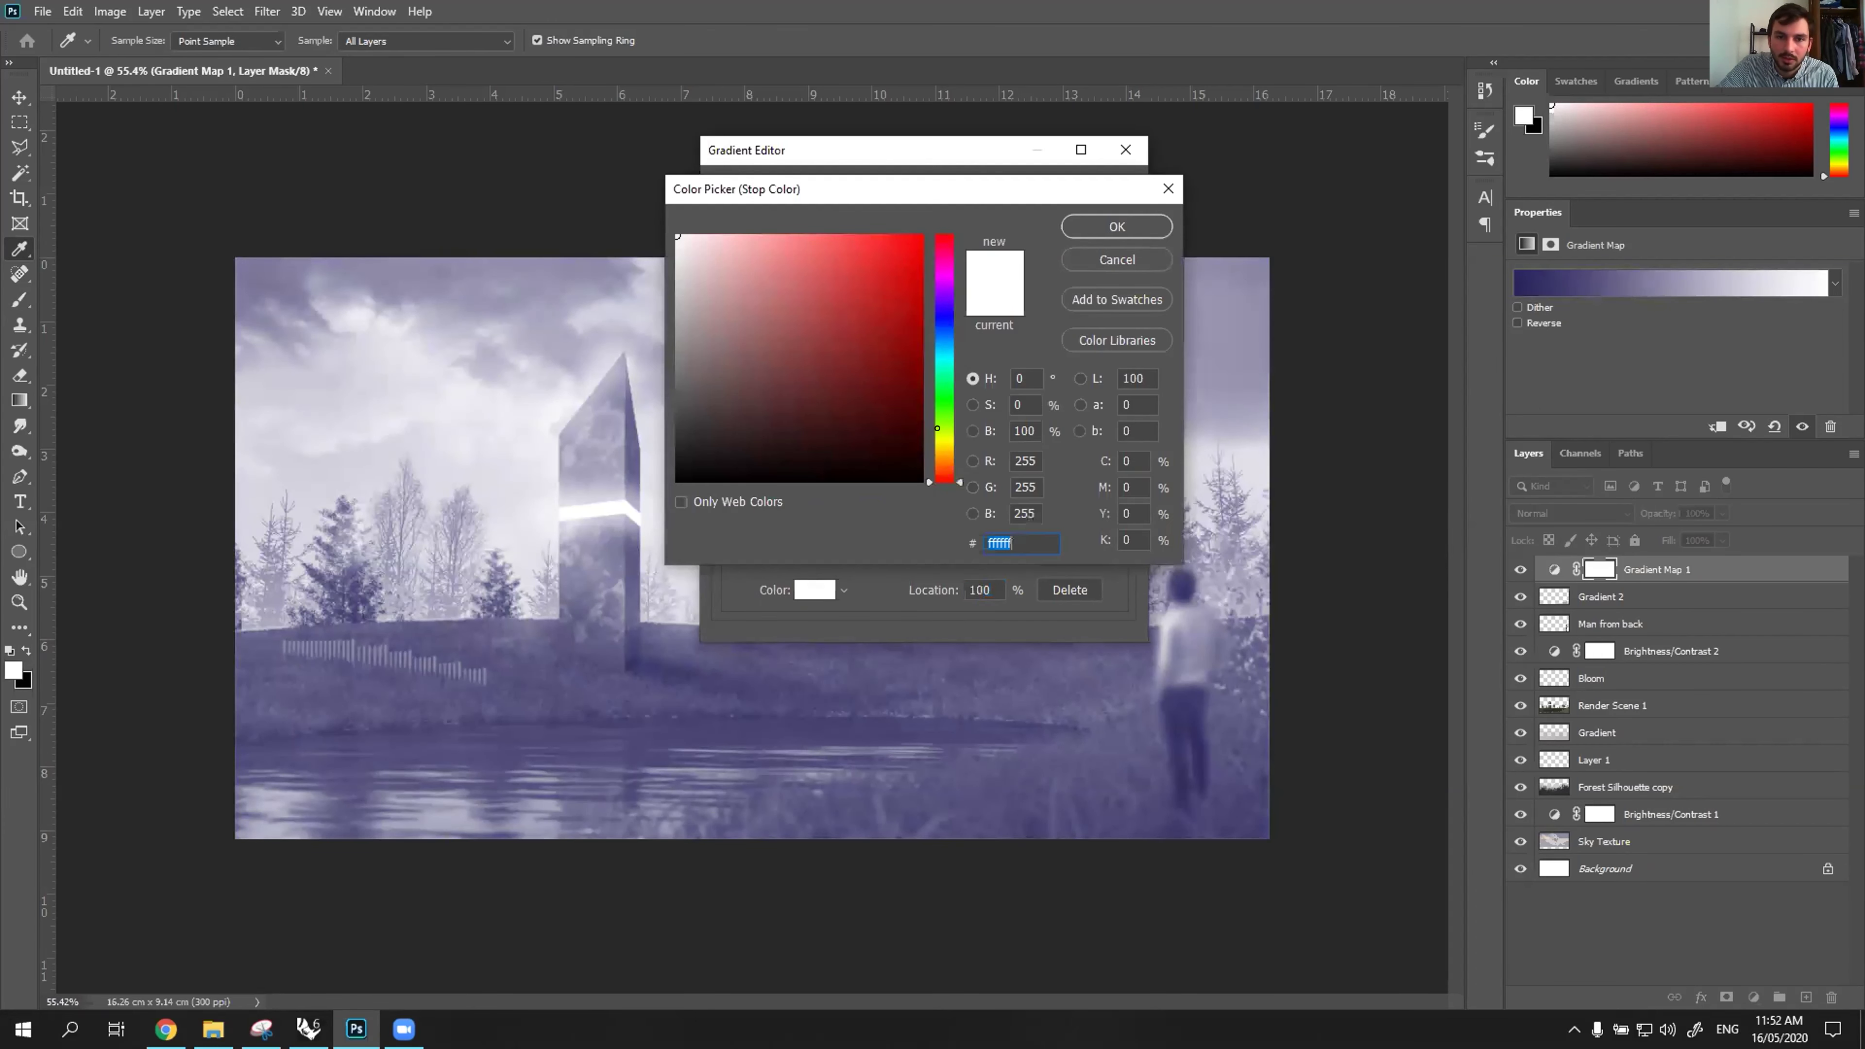
text(8e9634)
click(787, 257)
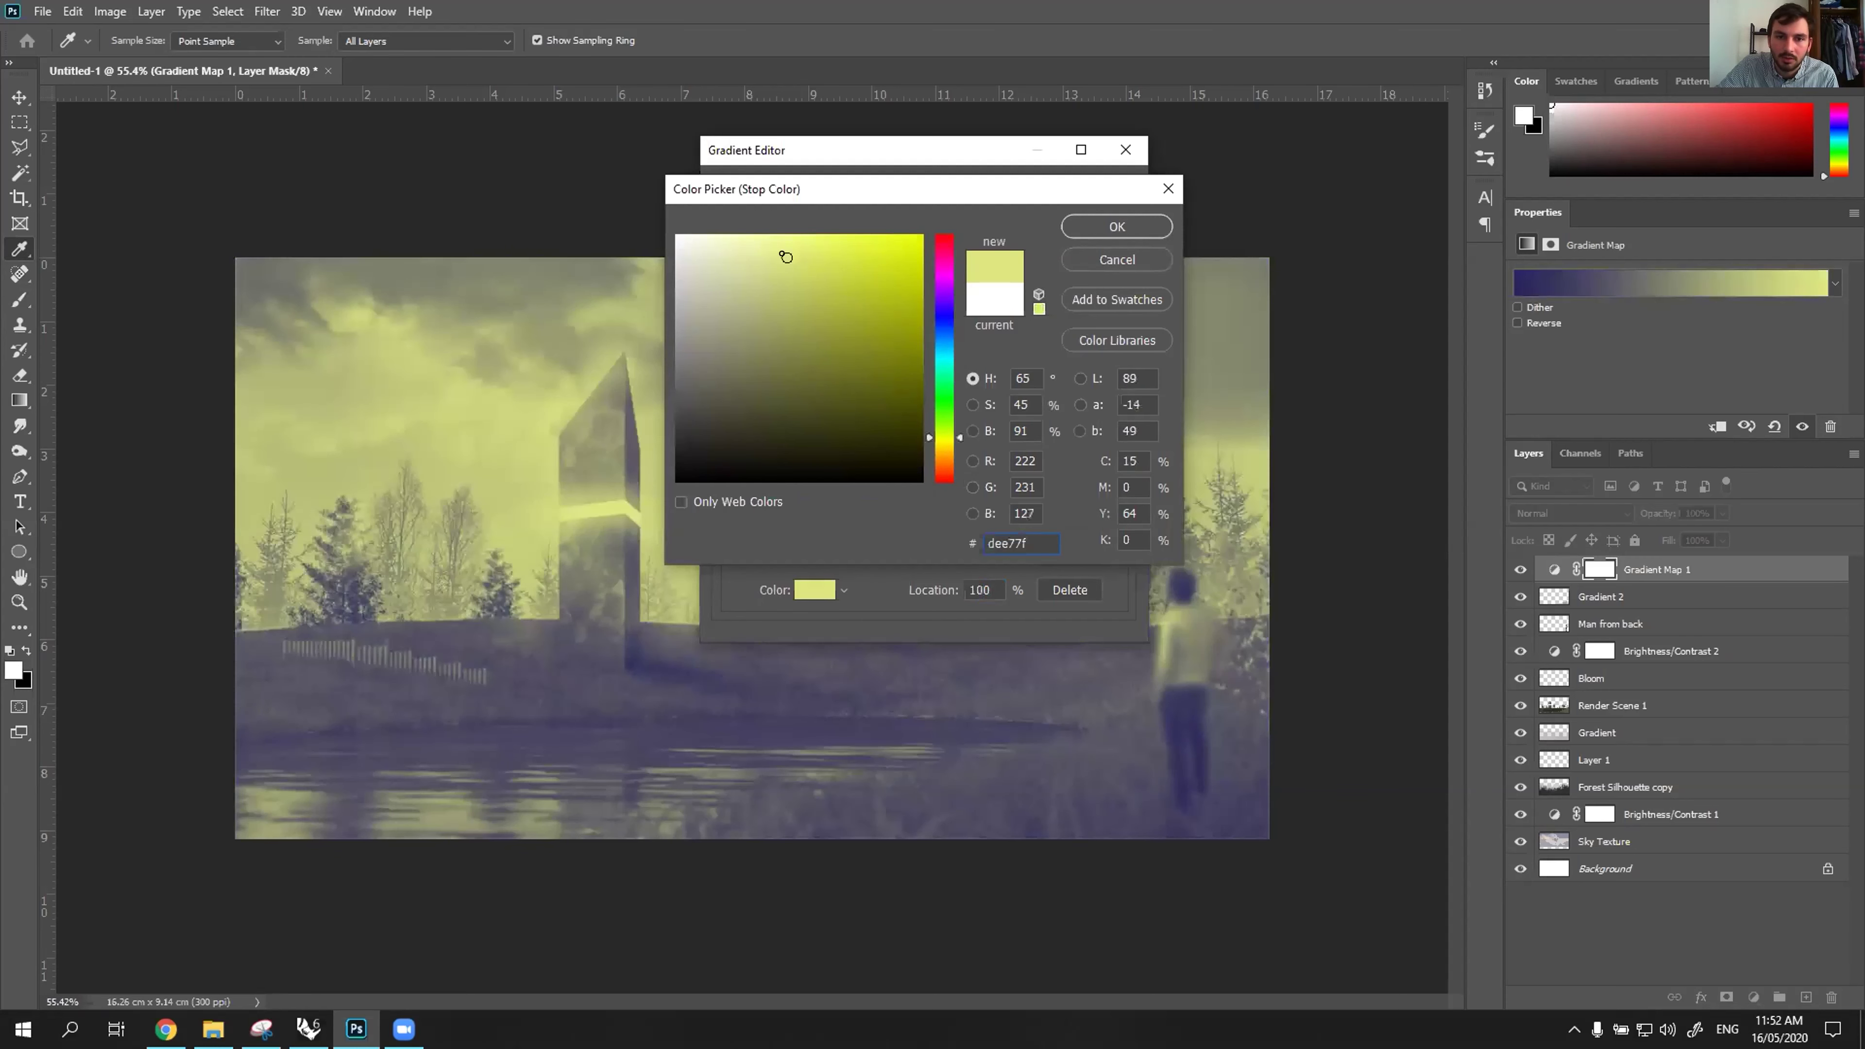
click(950, 451)
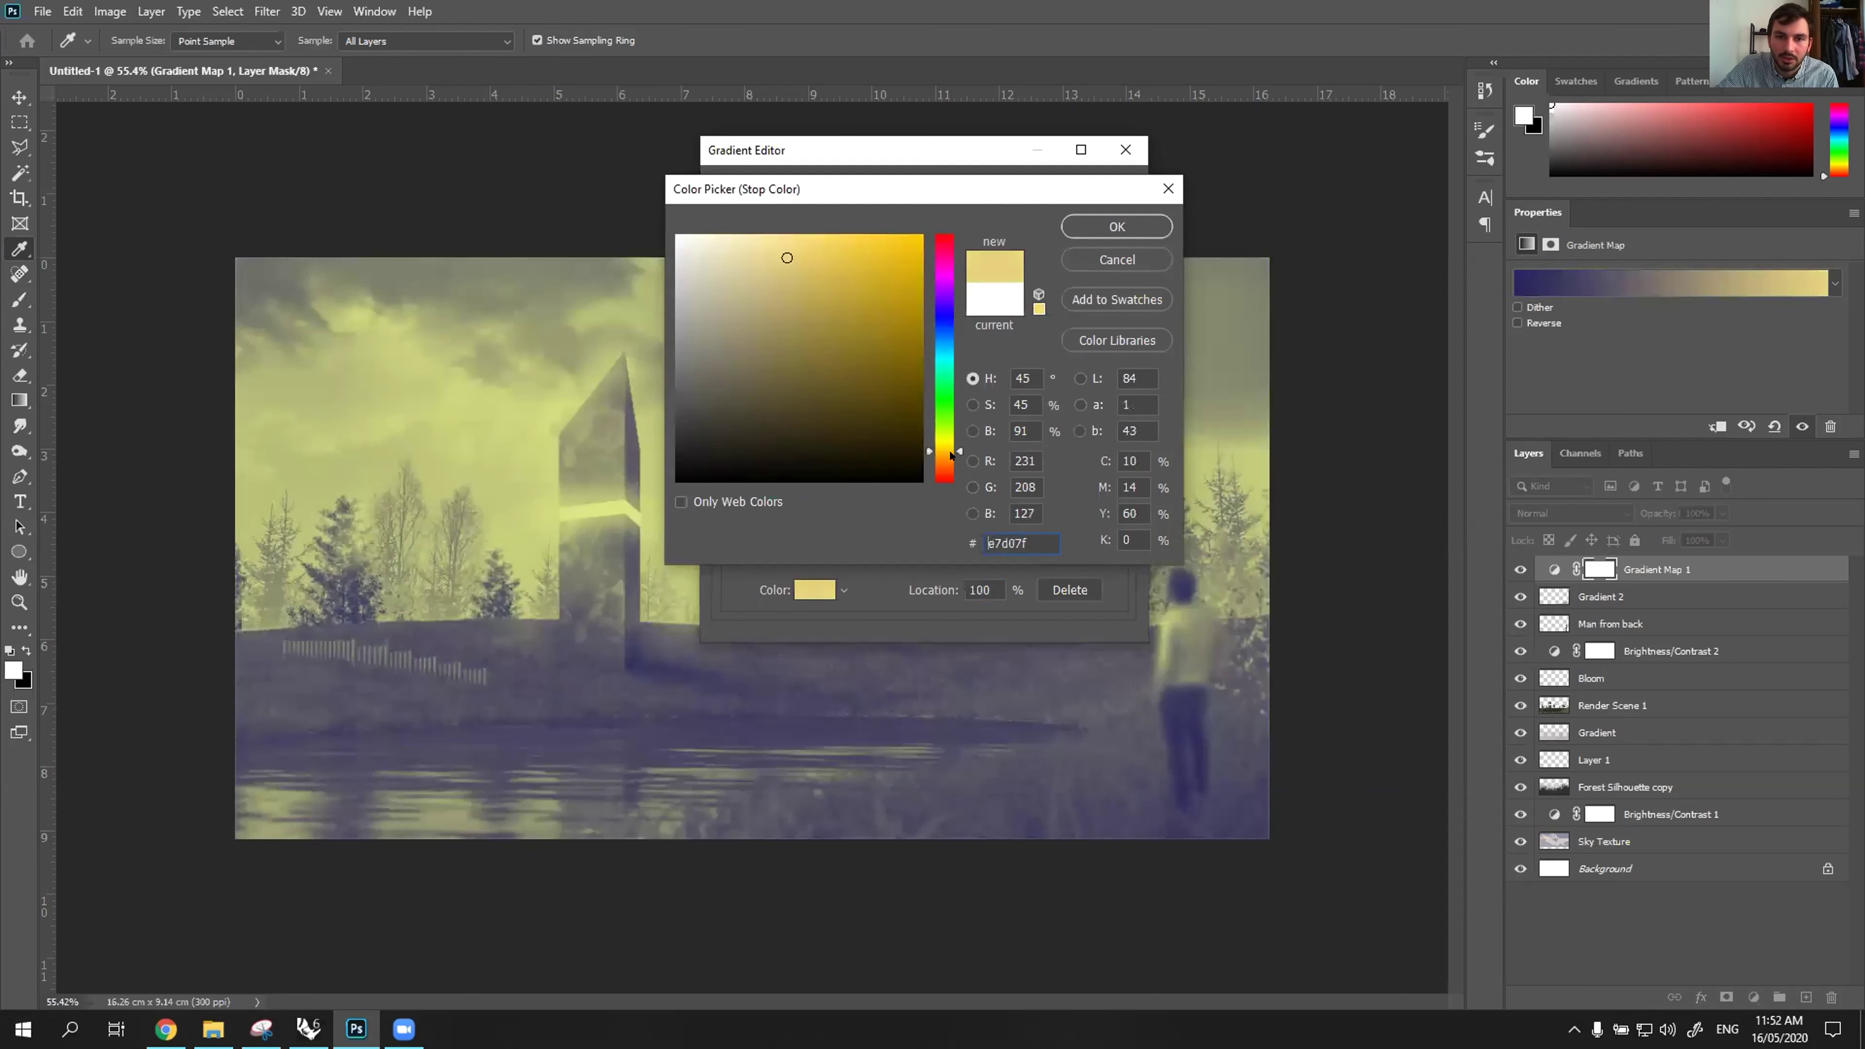
click(953, 455)
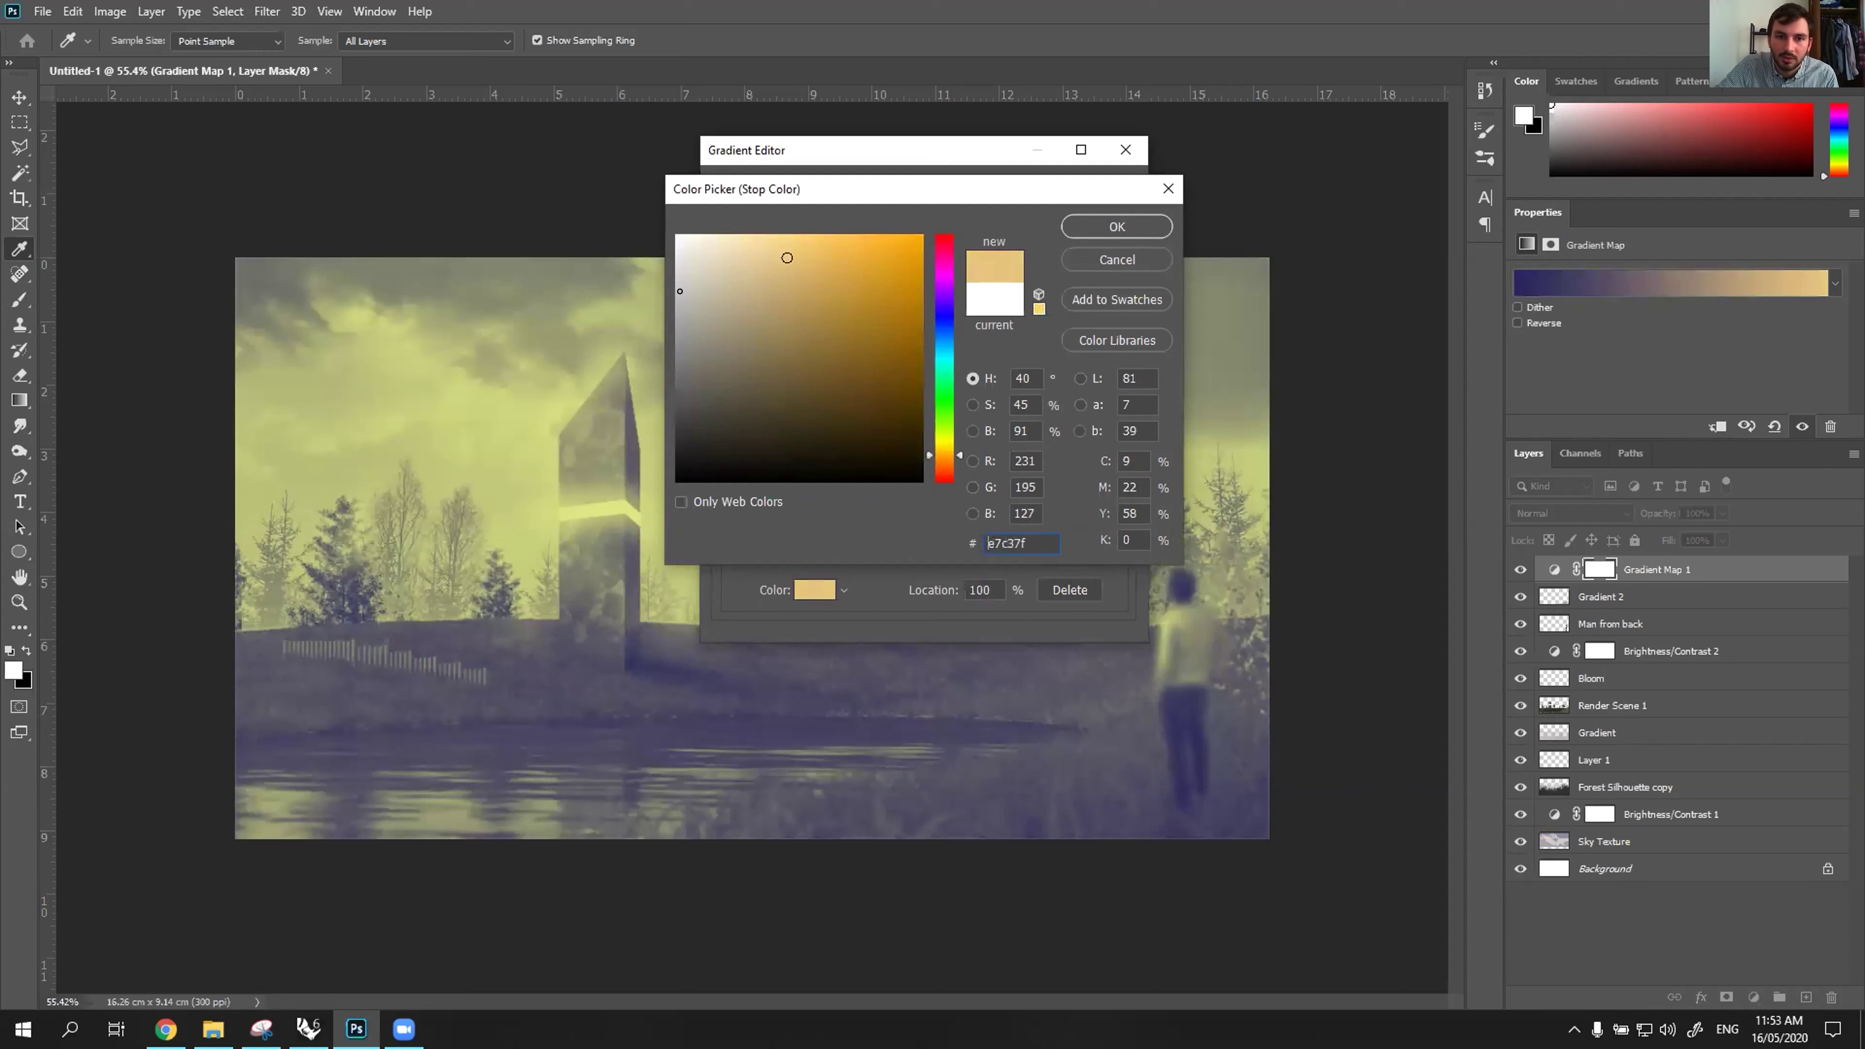
click(786, 238)
click(797, 243)
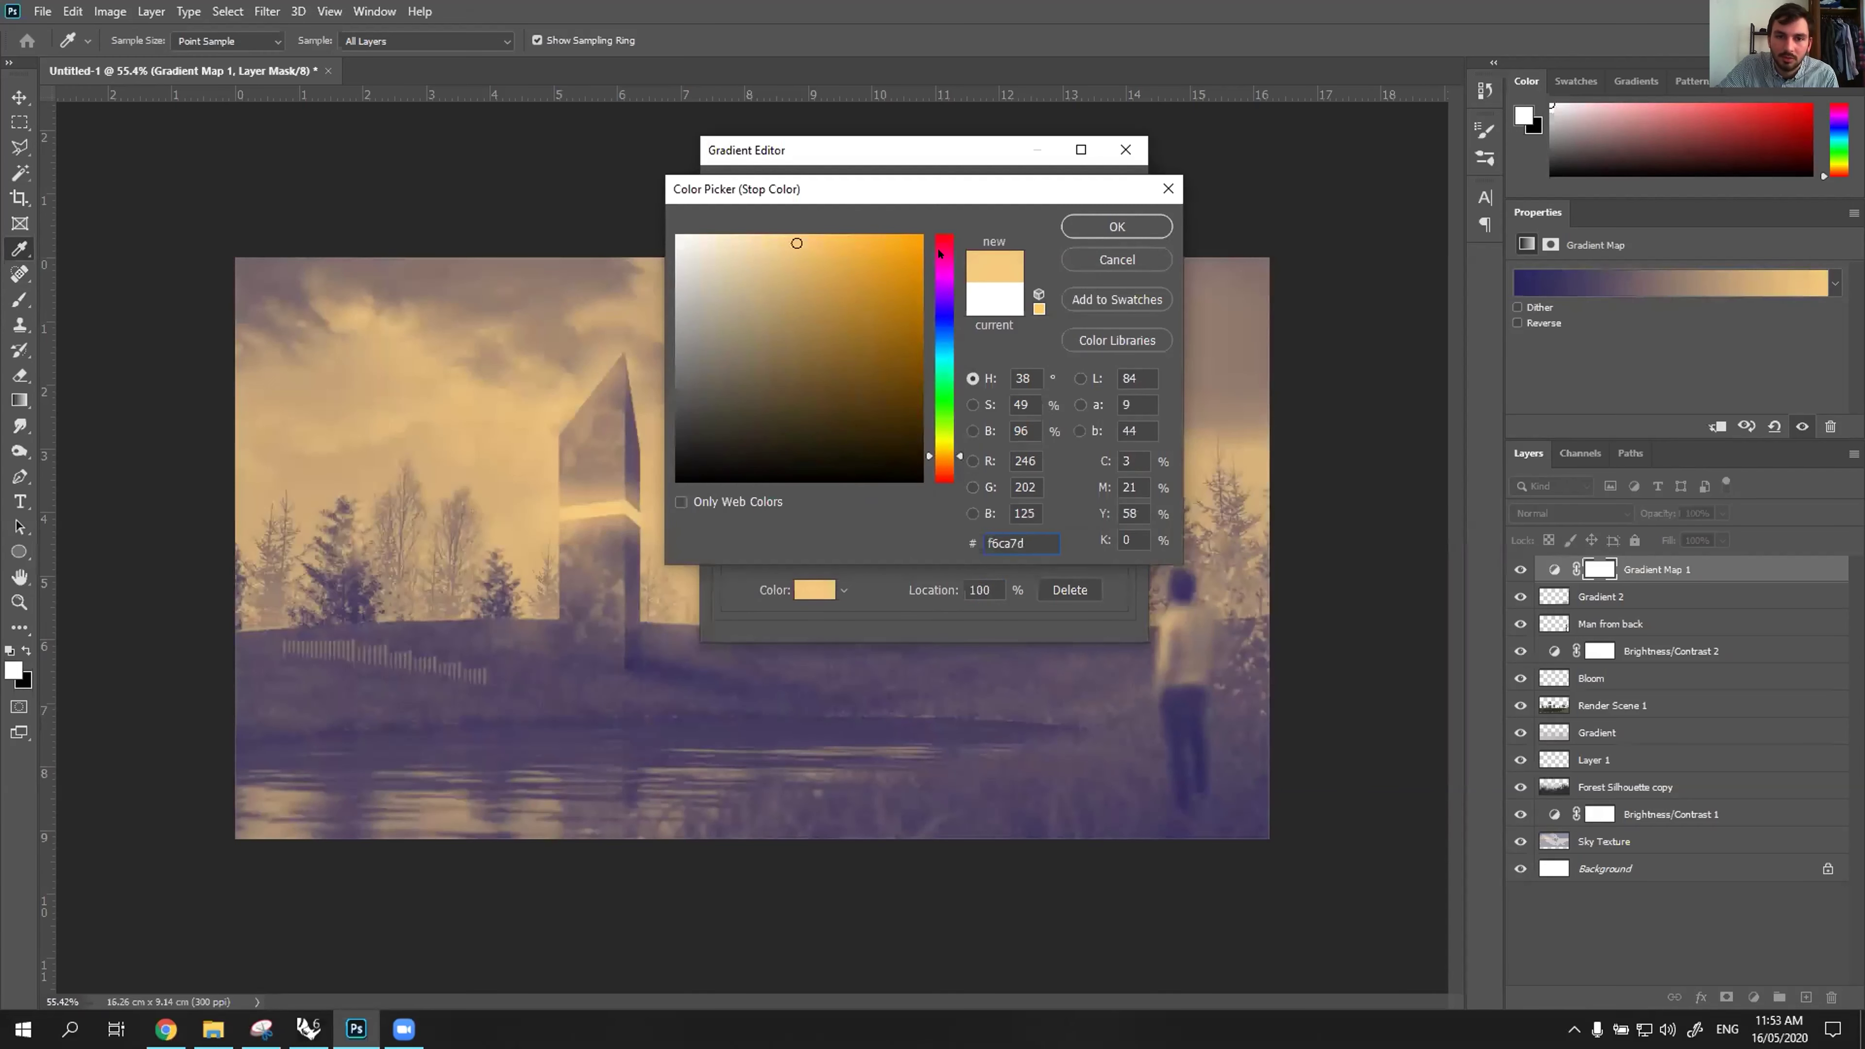
click(939, 459)
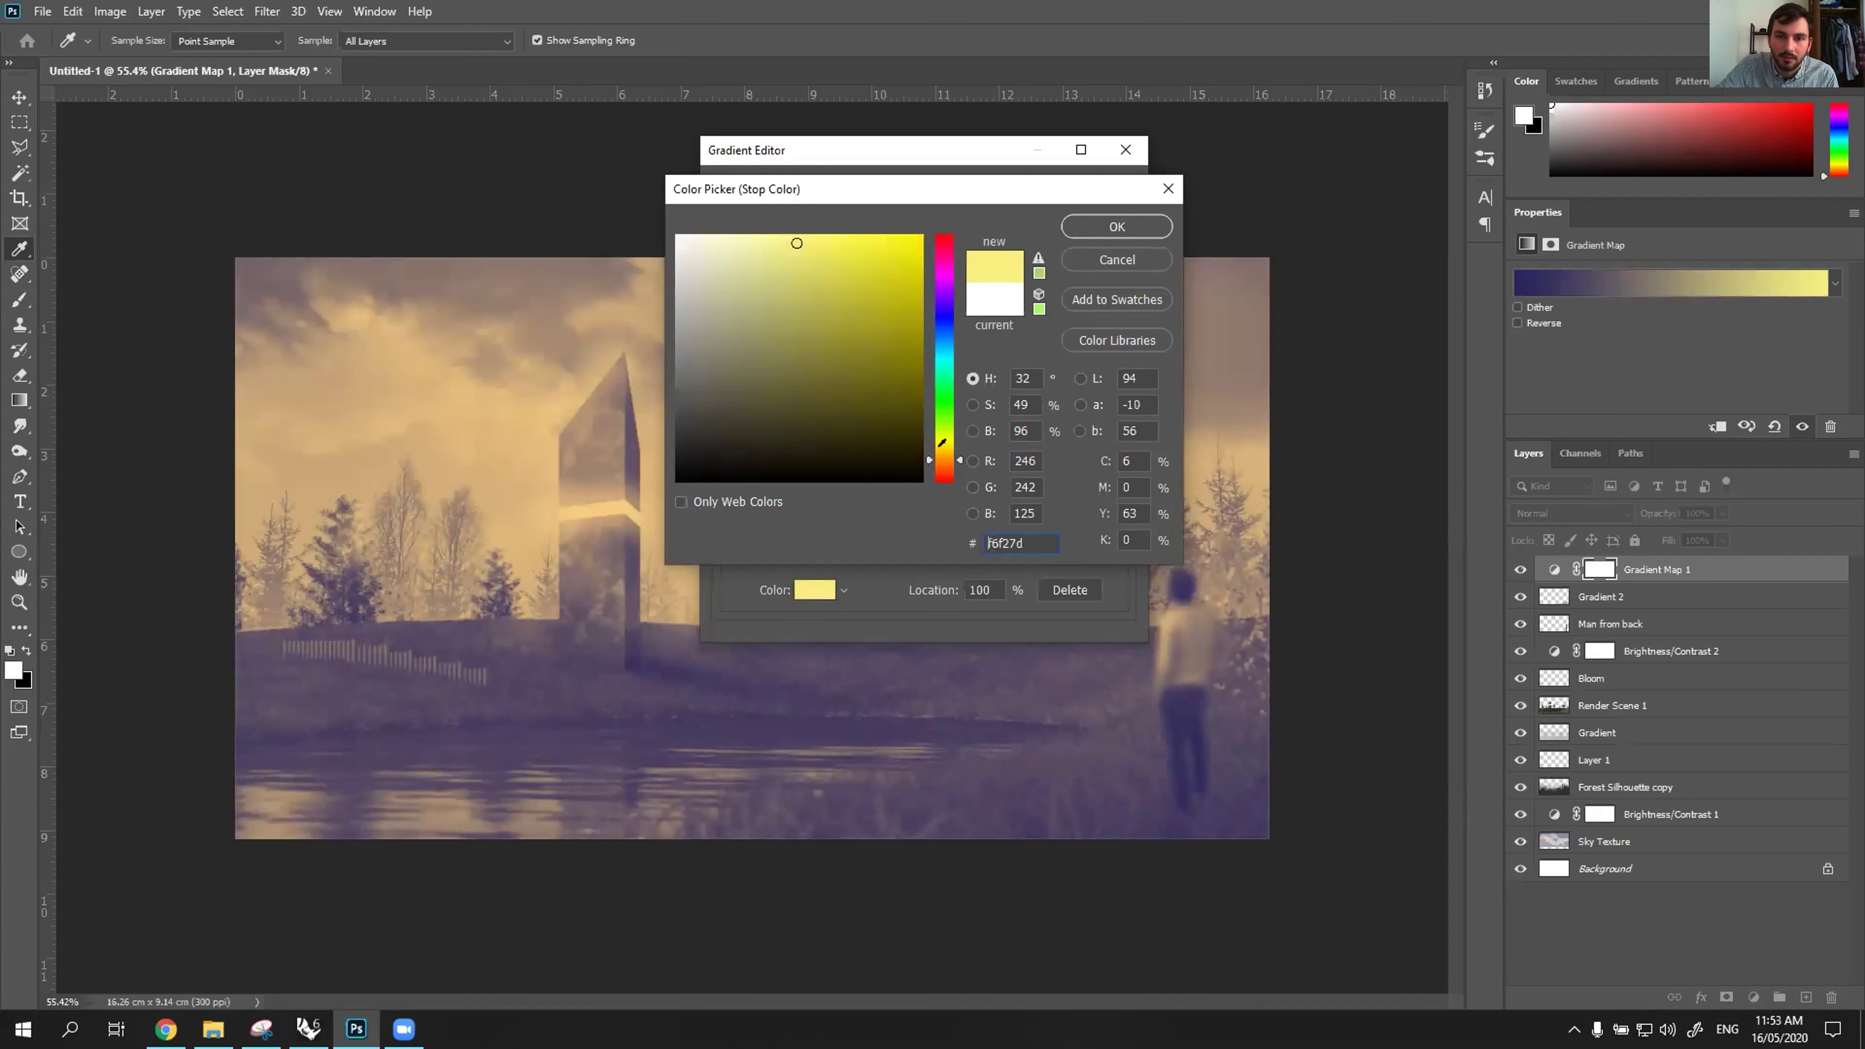
click(1117, 226)
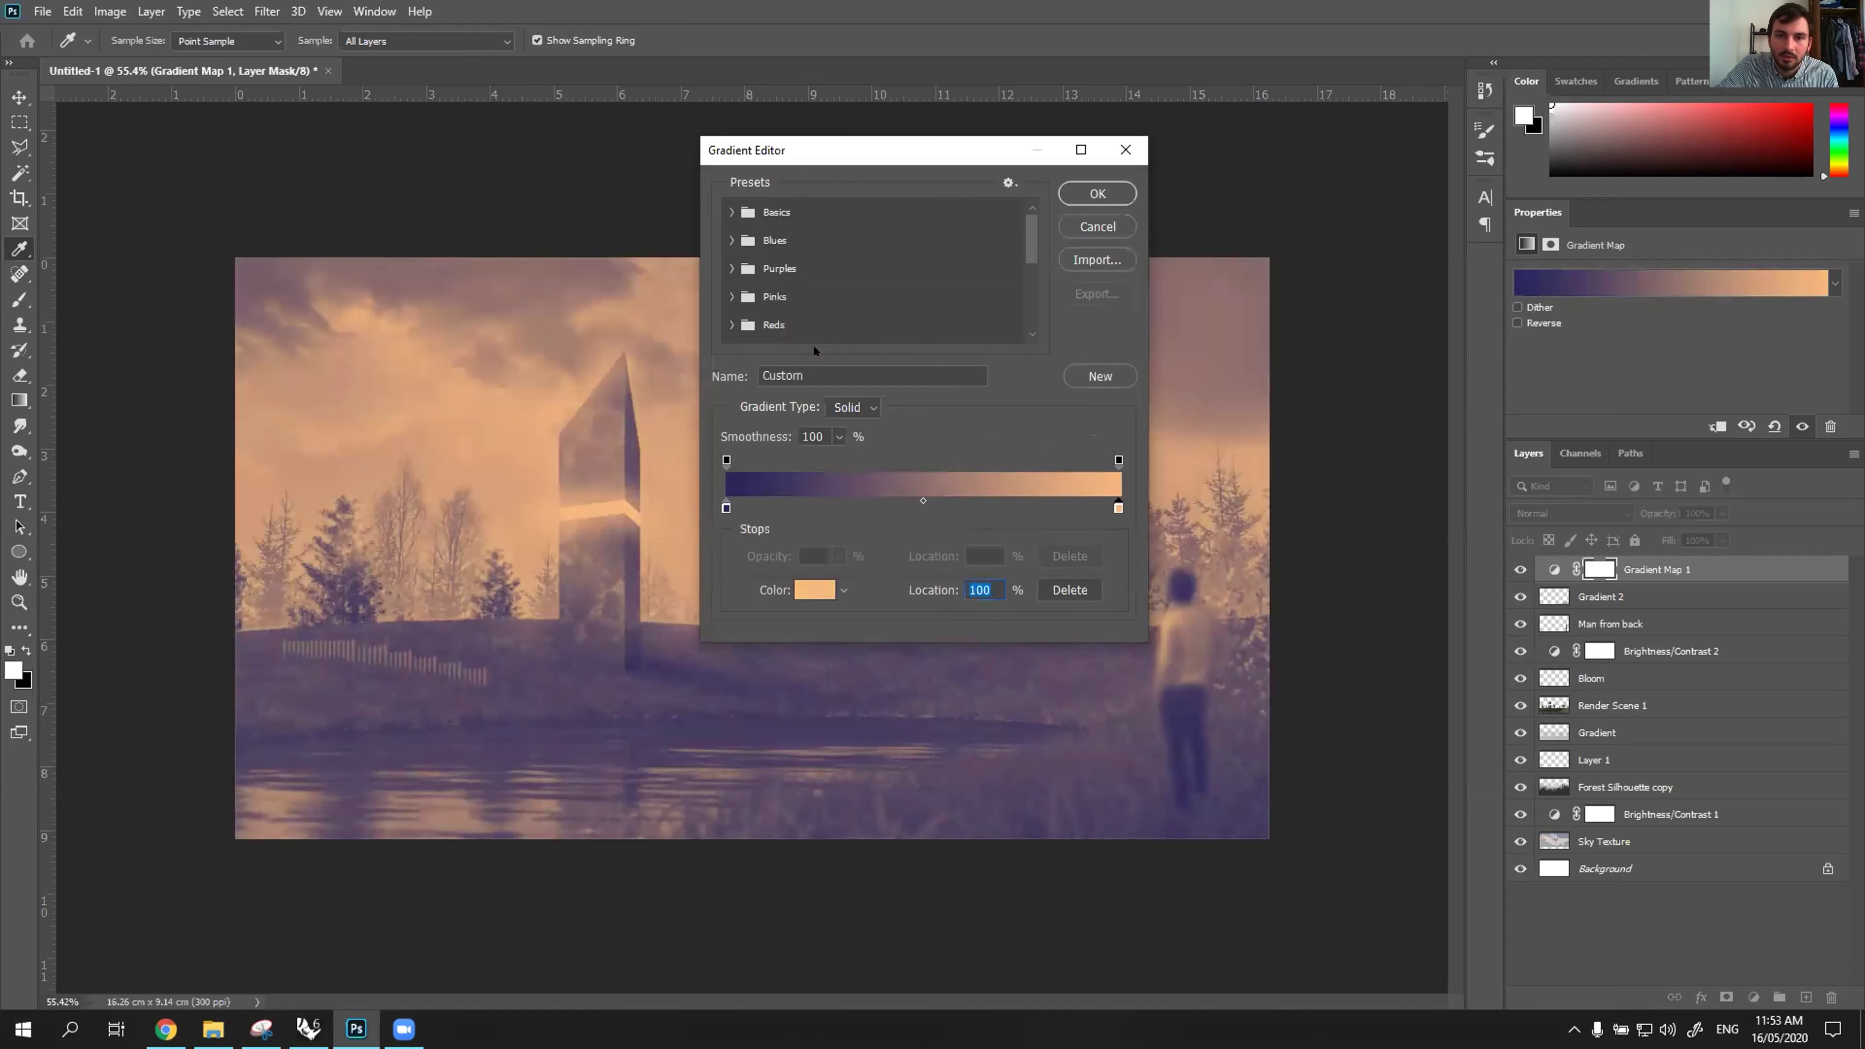
click(1119, 193)
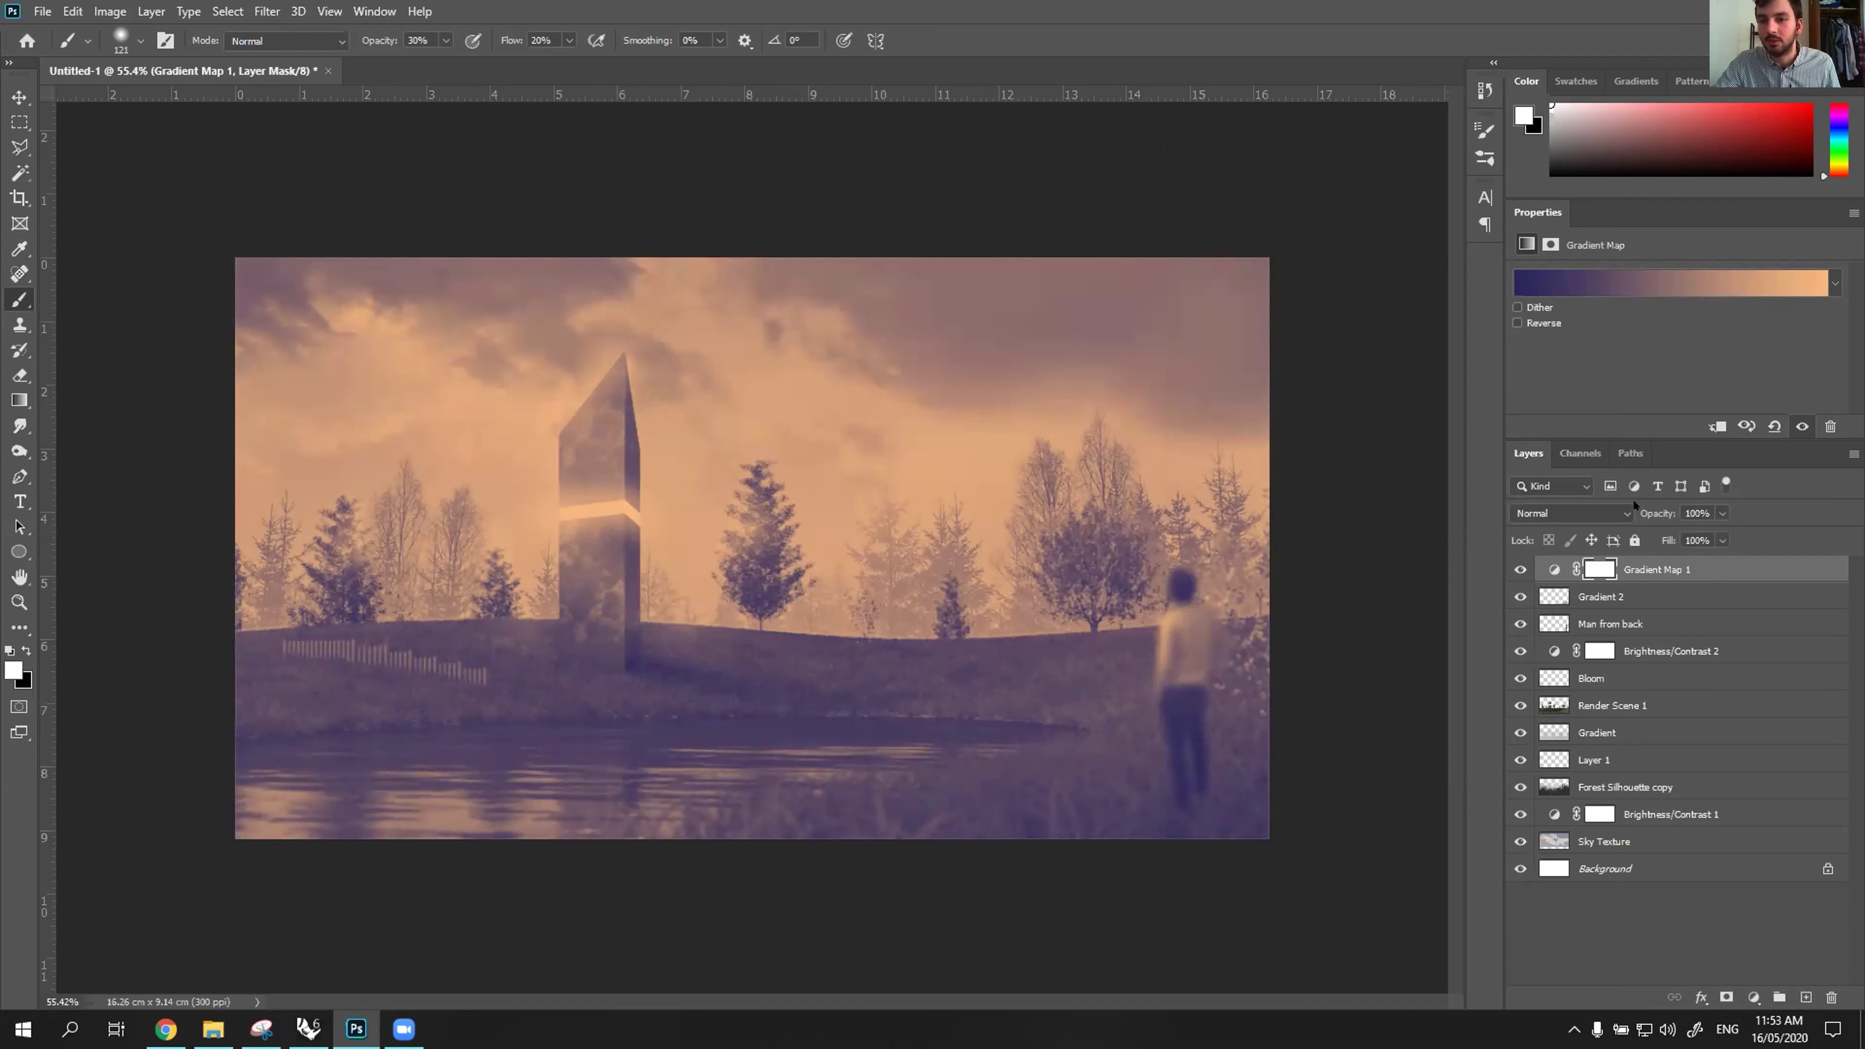
Try out blend modes on the Gradient Map 1 layer, including Soft Light, and apply Lighten.
click(1570, 513)
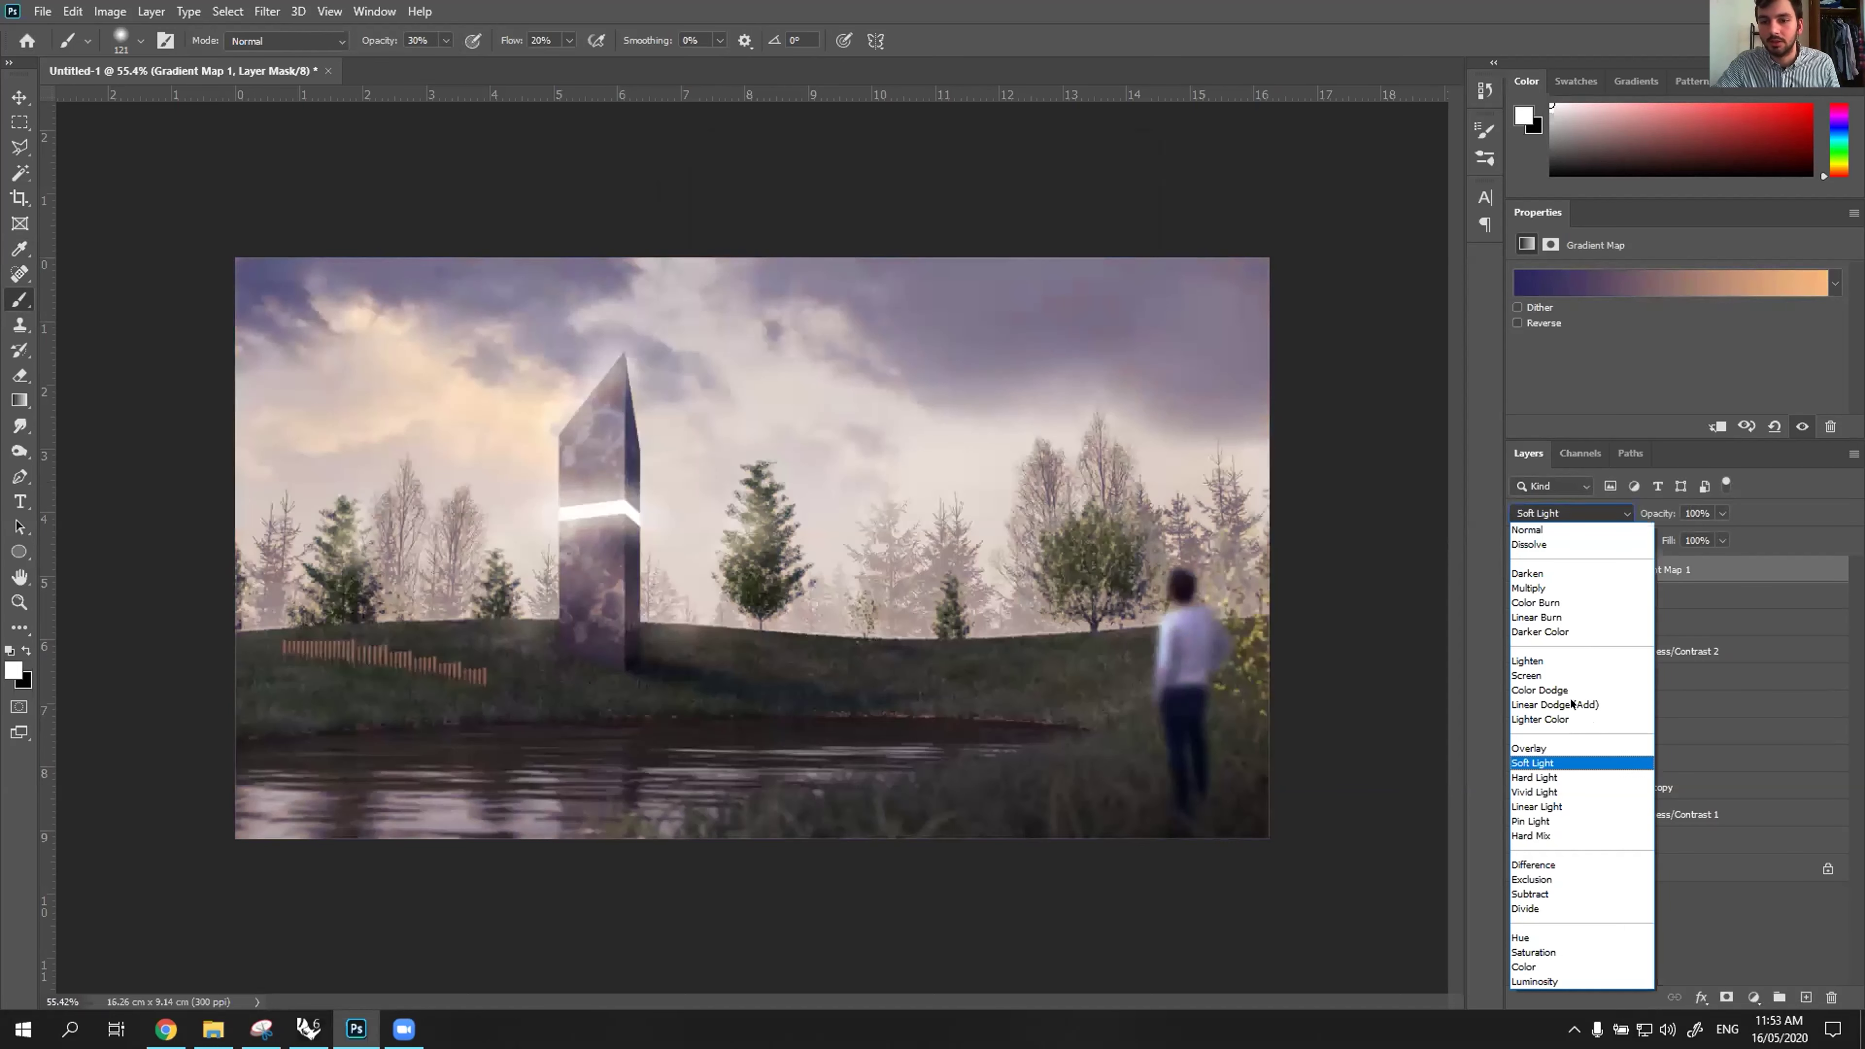
key(Up)
key(Up)
key(Up)
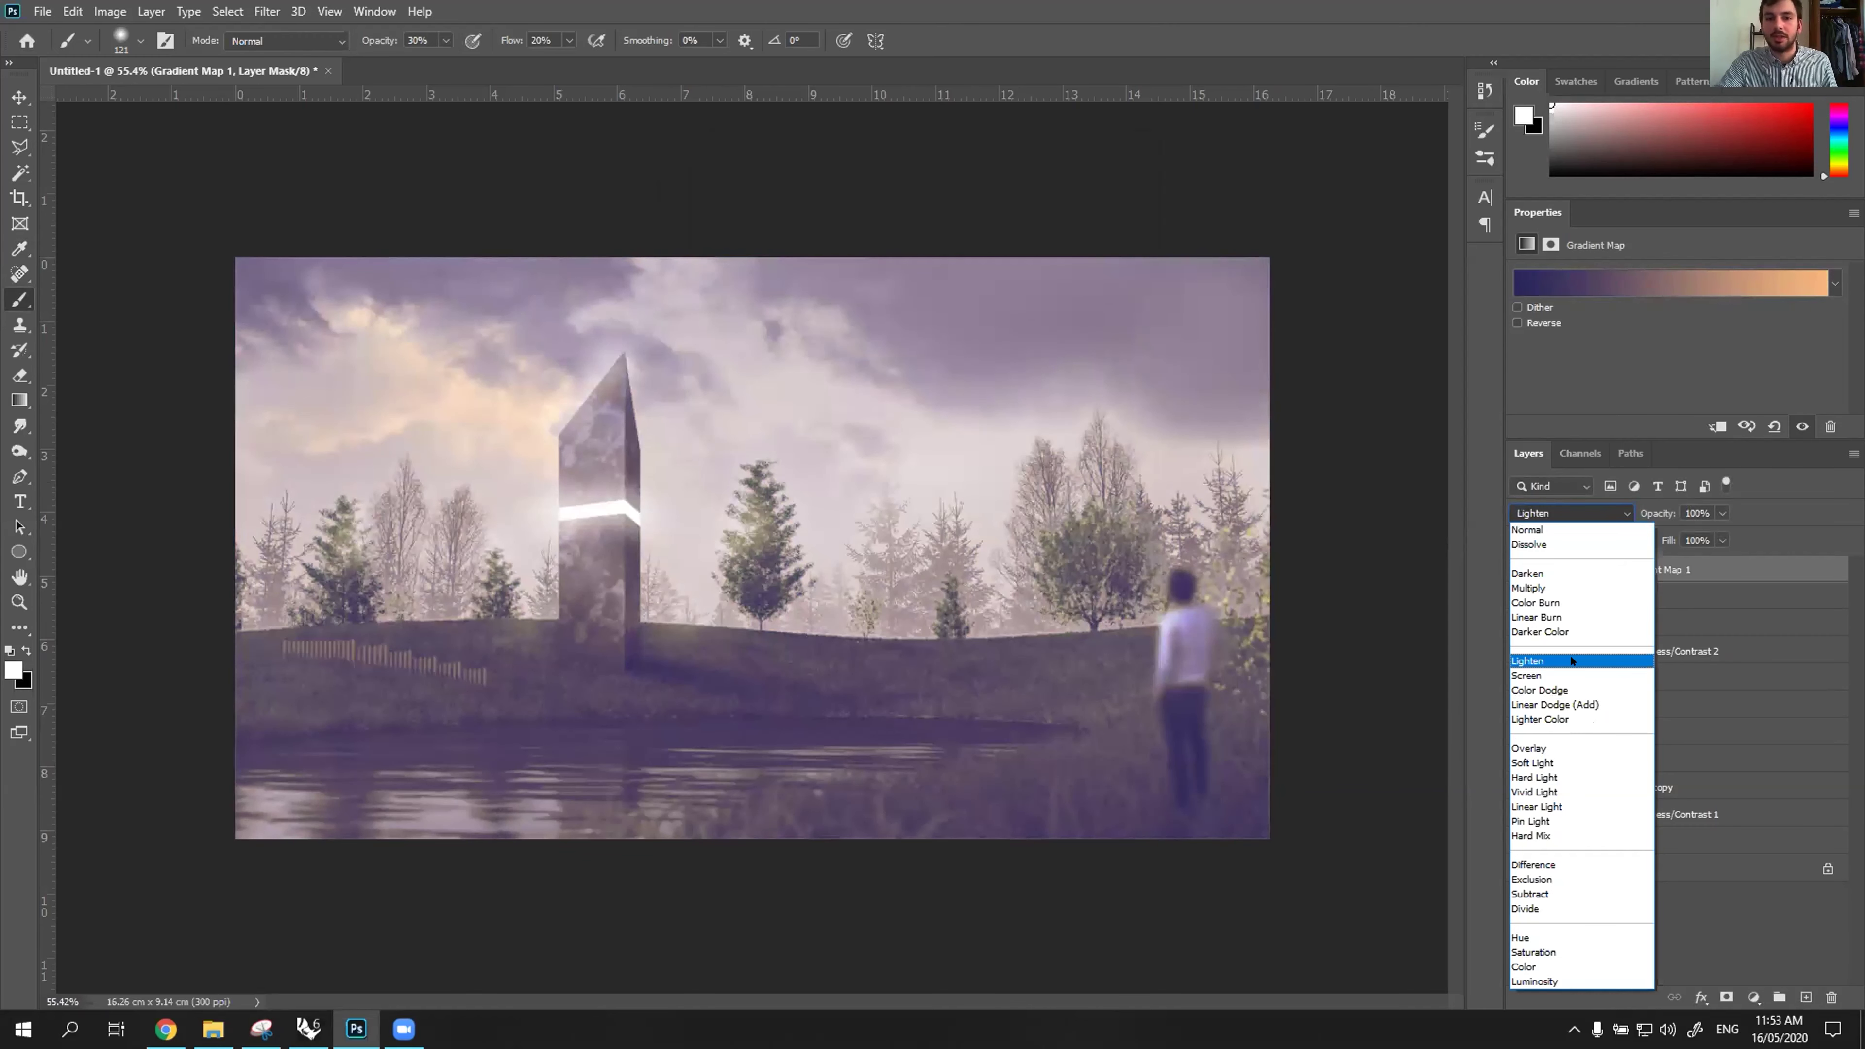
click(746, 344)
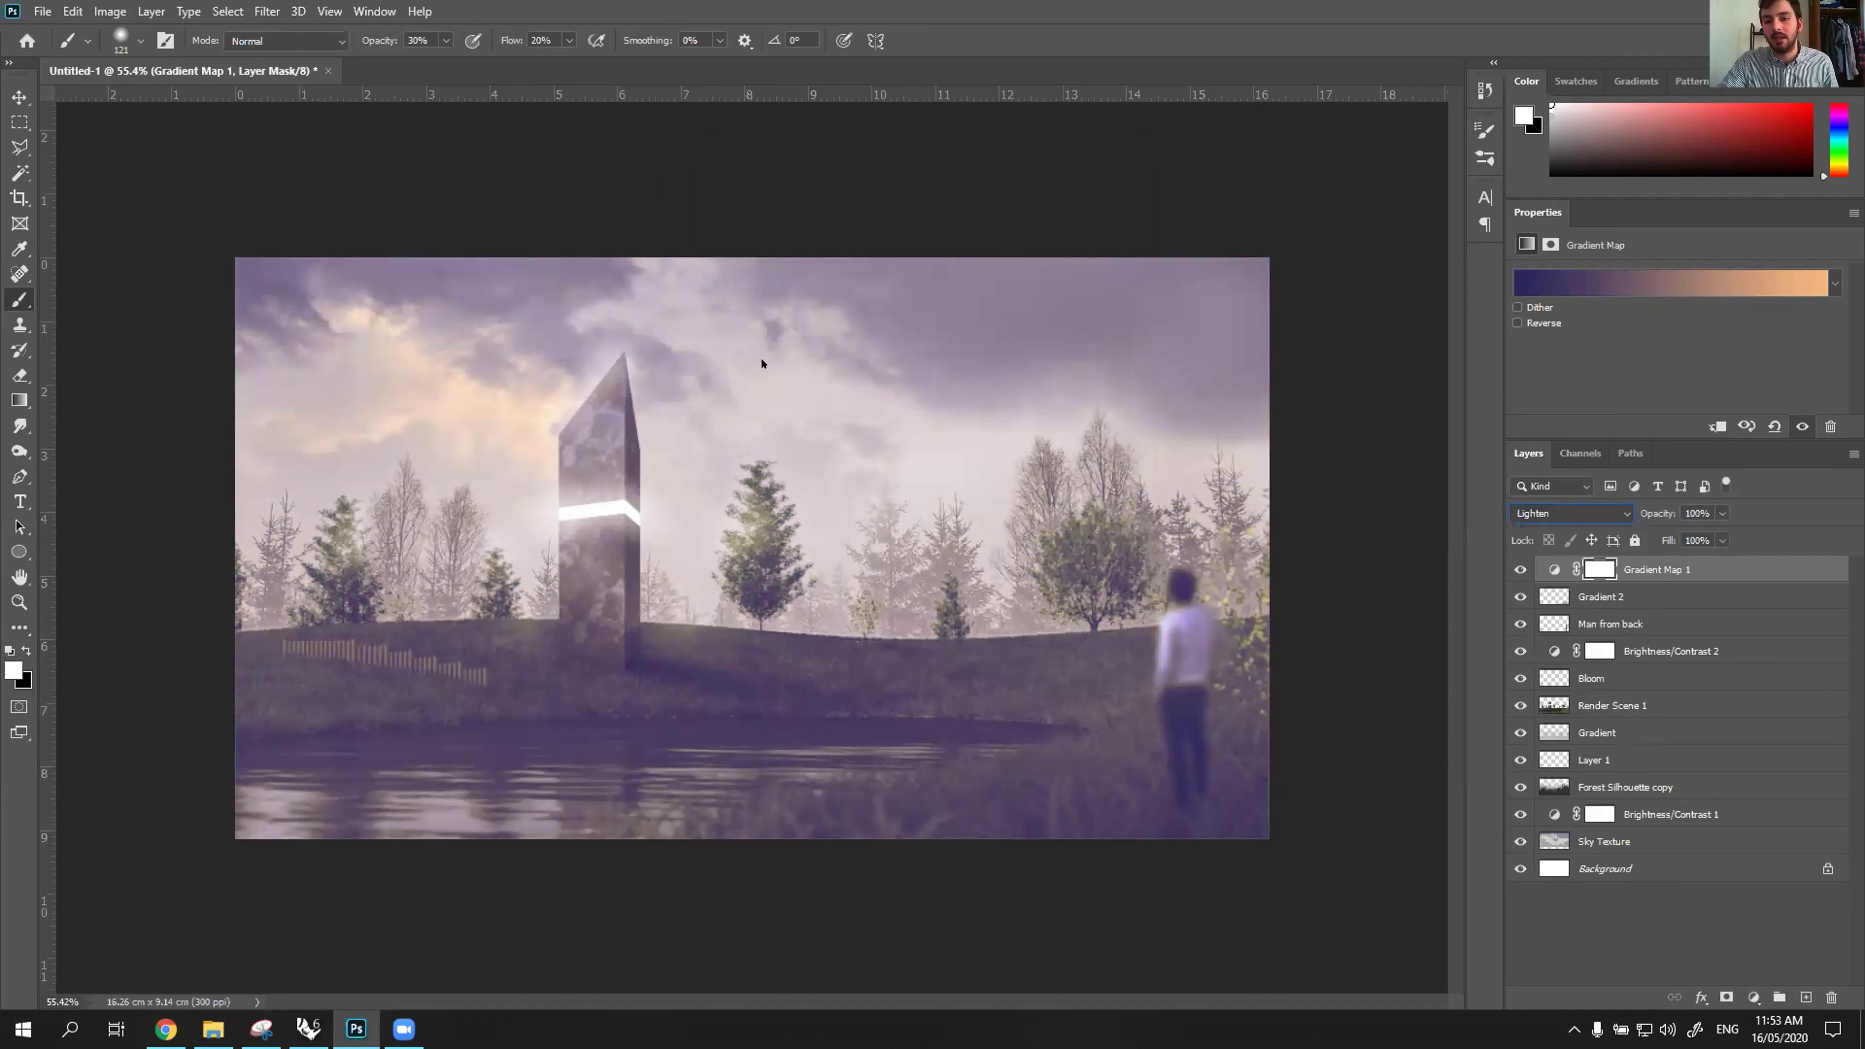
Return the Gradient Map 1 layer to Normal blending and set its opacity to 50%.
click(1531, 512)
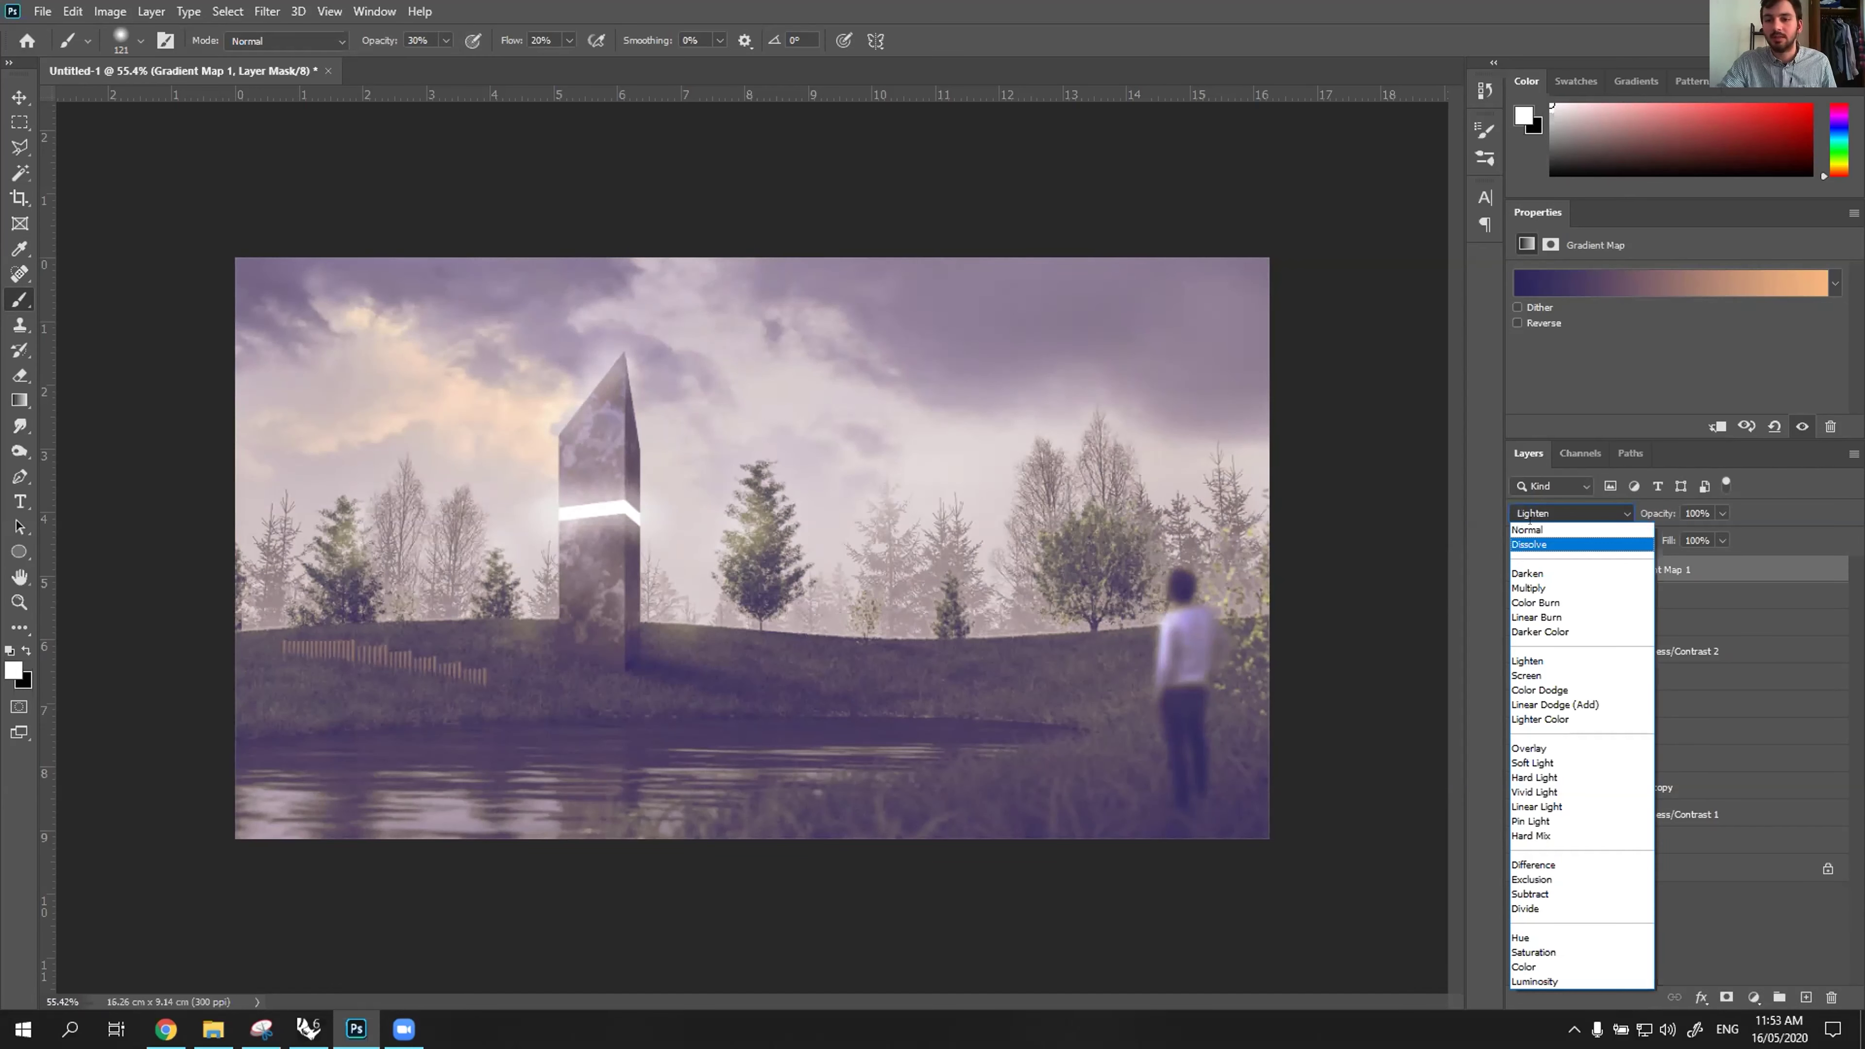
key(Up)
key(Return)
key(Tab)
text(50)
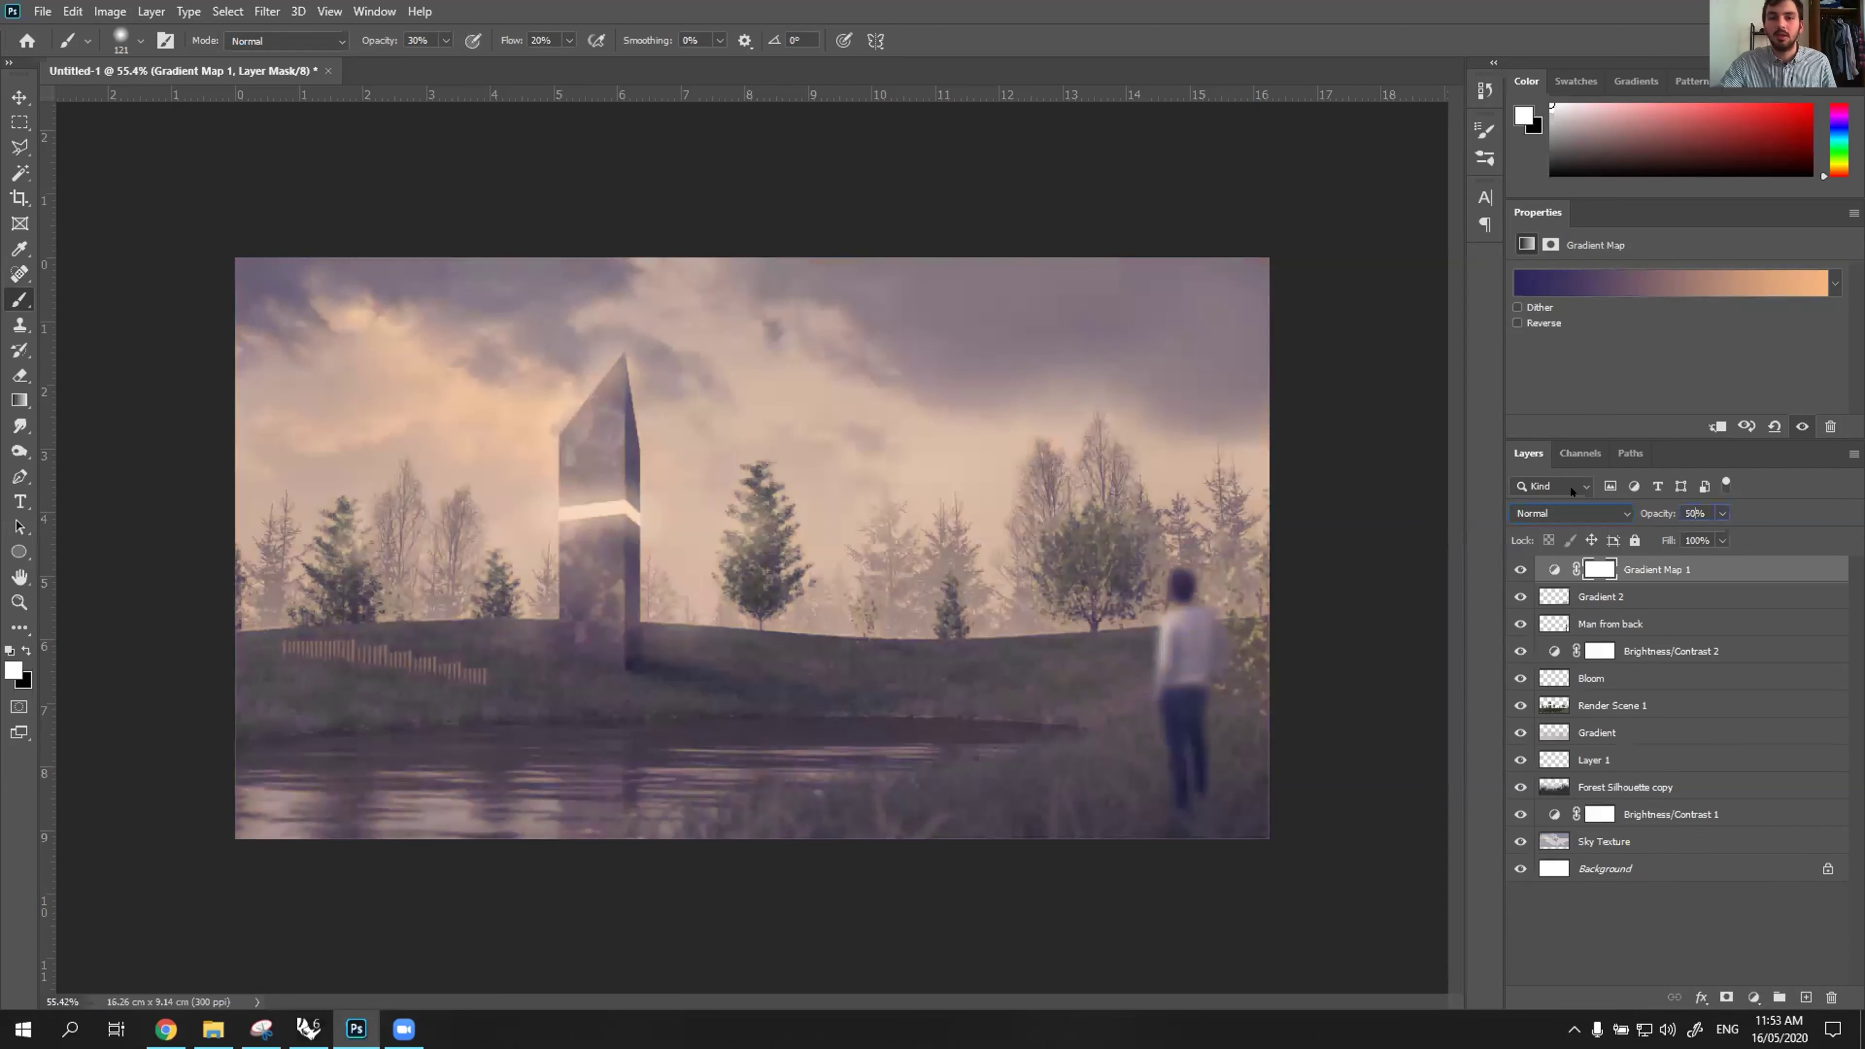
Set the Gradient Map 1 layer's blend mode to Lighten with 40% opacity.
click(1572, 512)
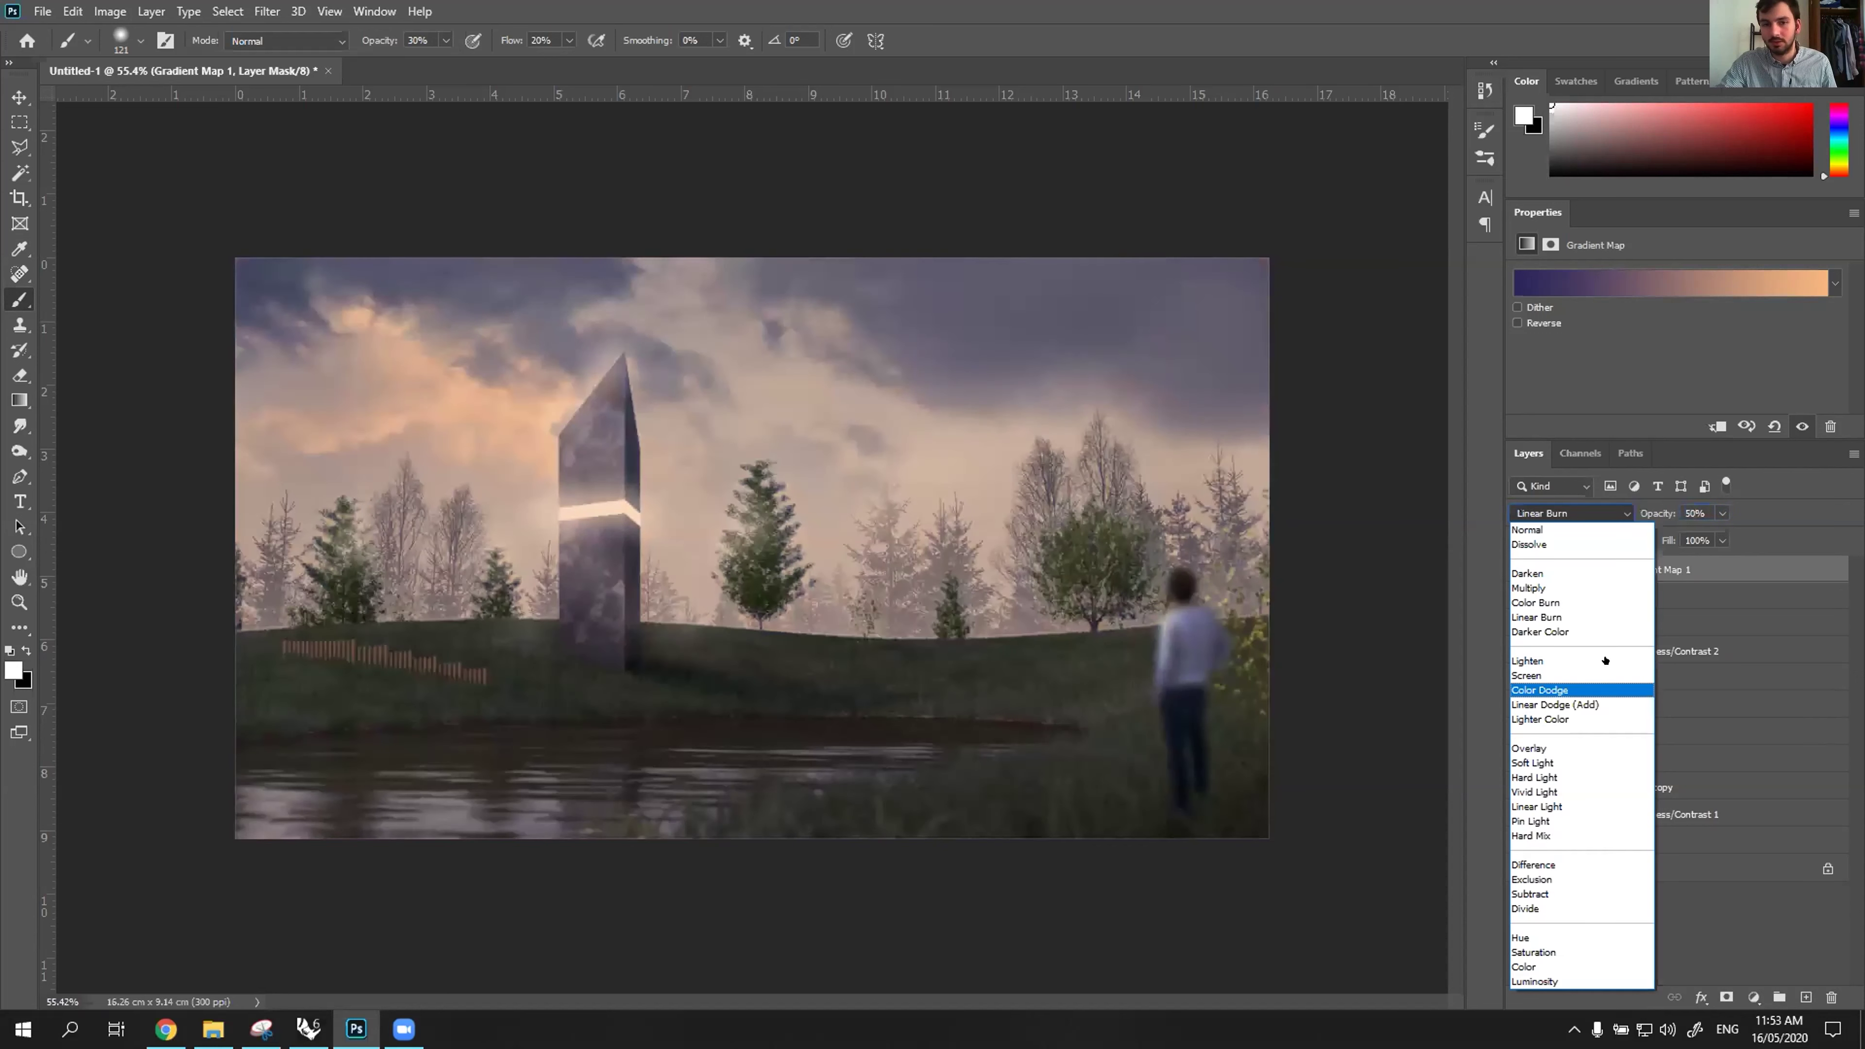
click(1605, 661)
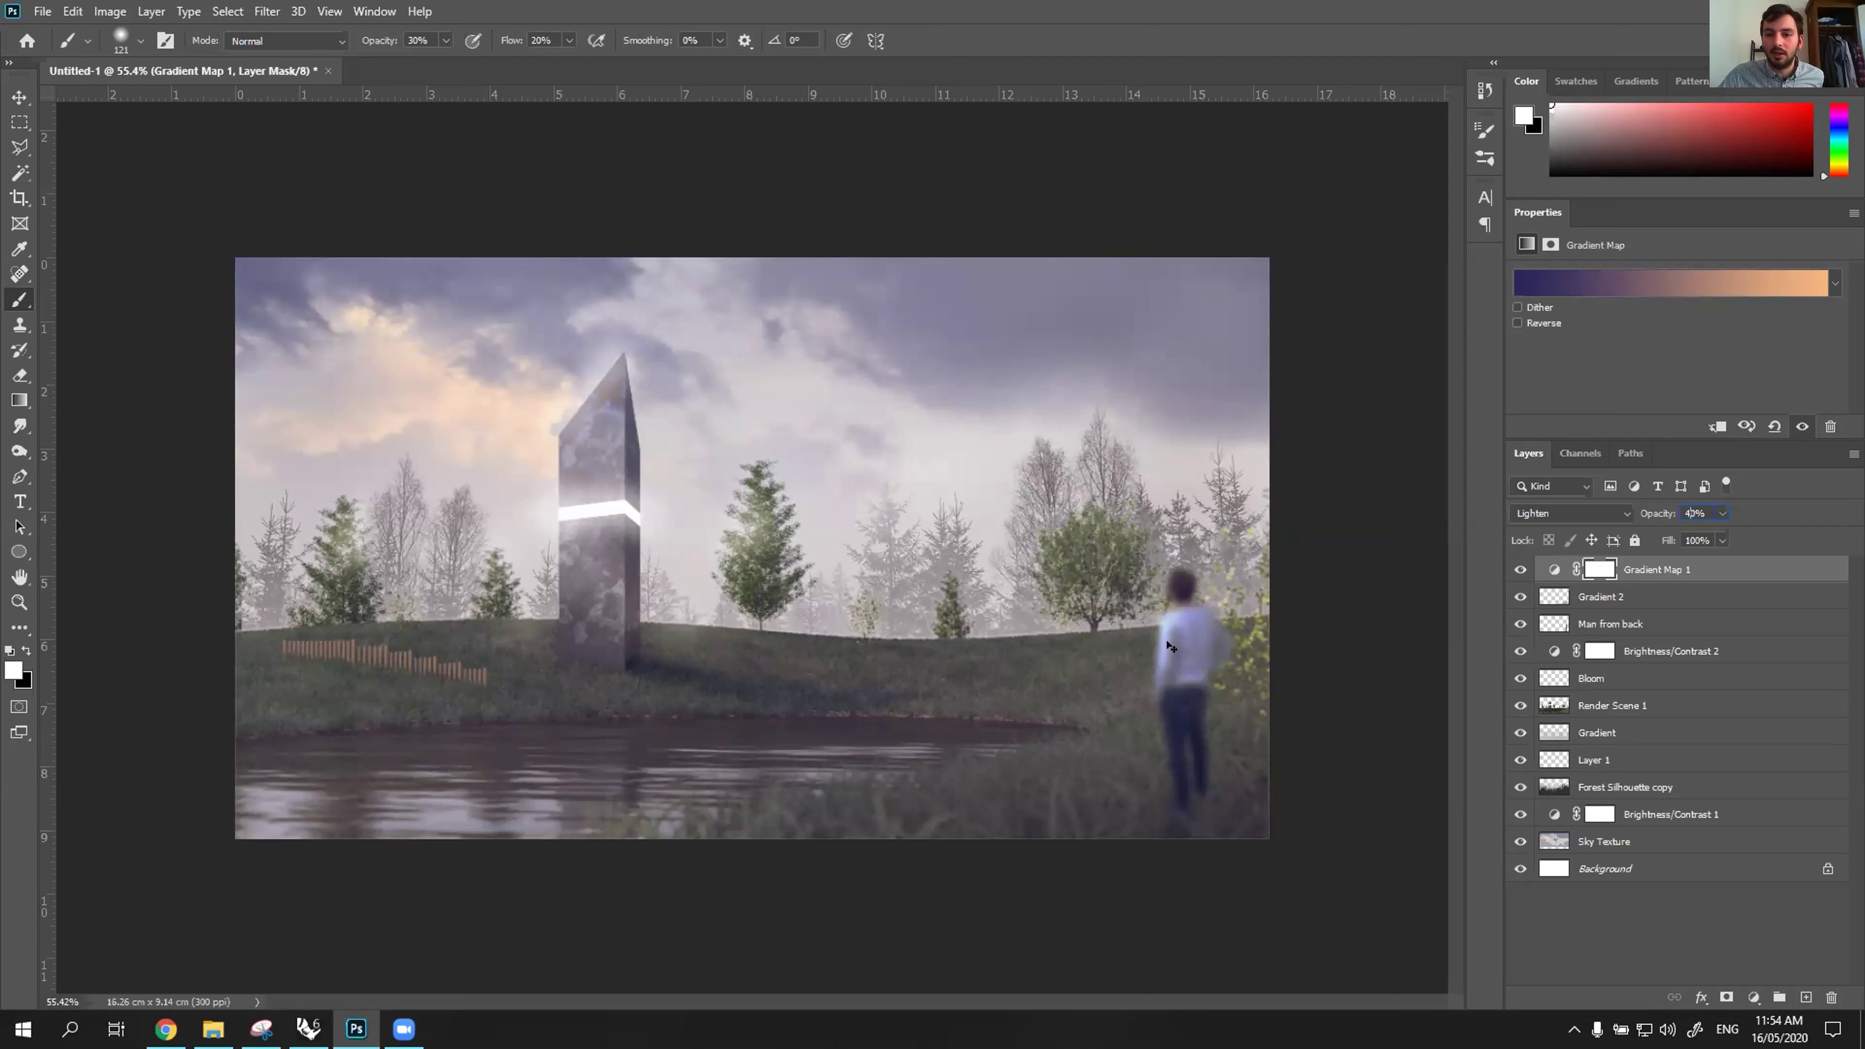
key(v)
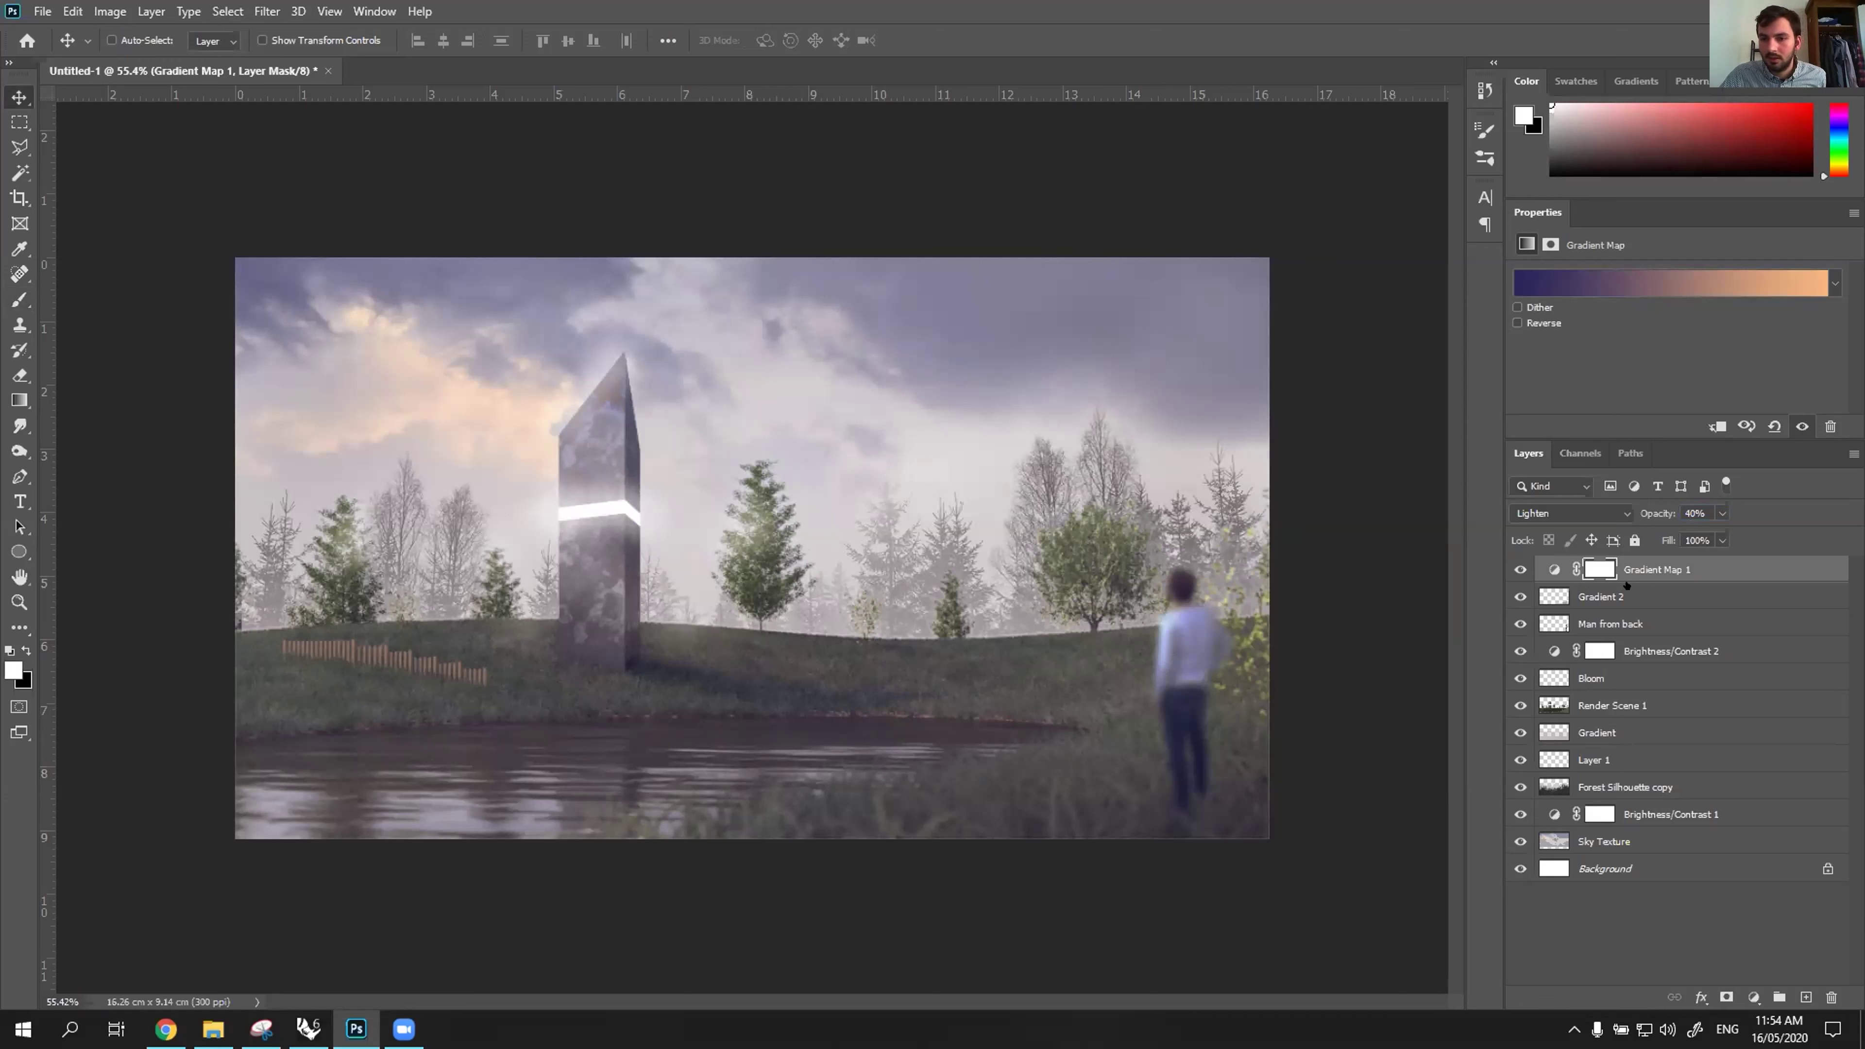
Try a Levels adjustment layer above the Man from back layer and undo its addition.
click(1611, 618)
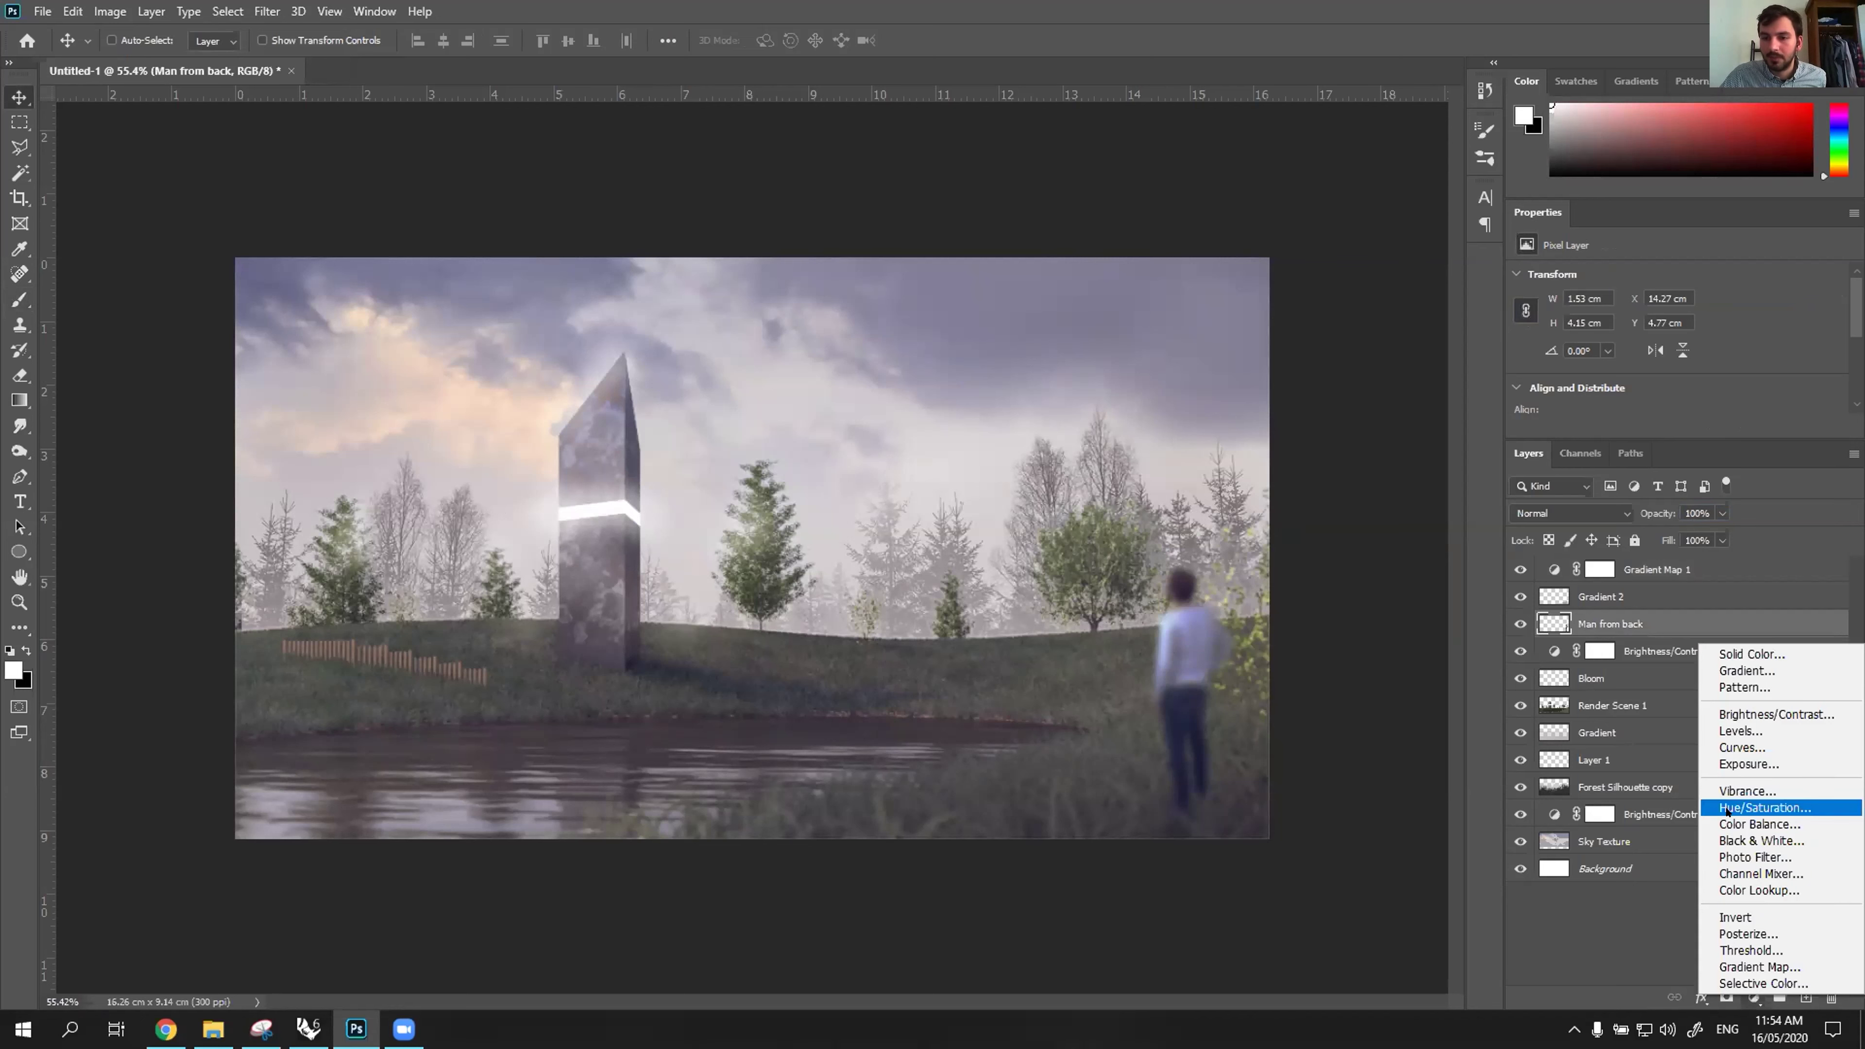
click(1741, 731)
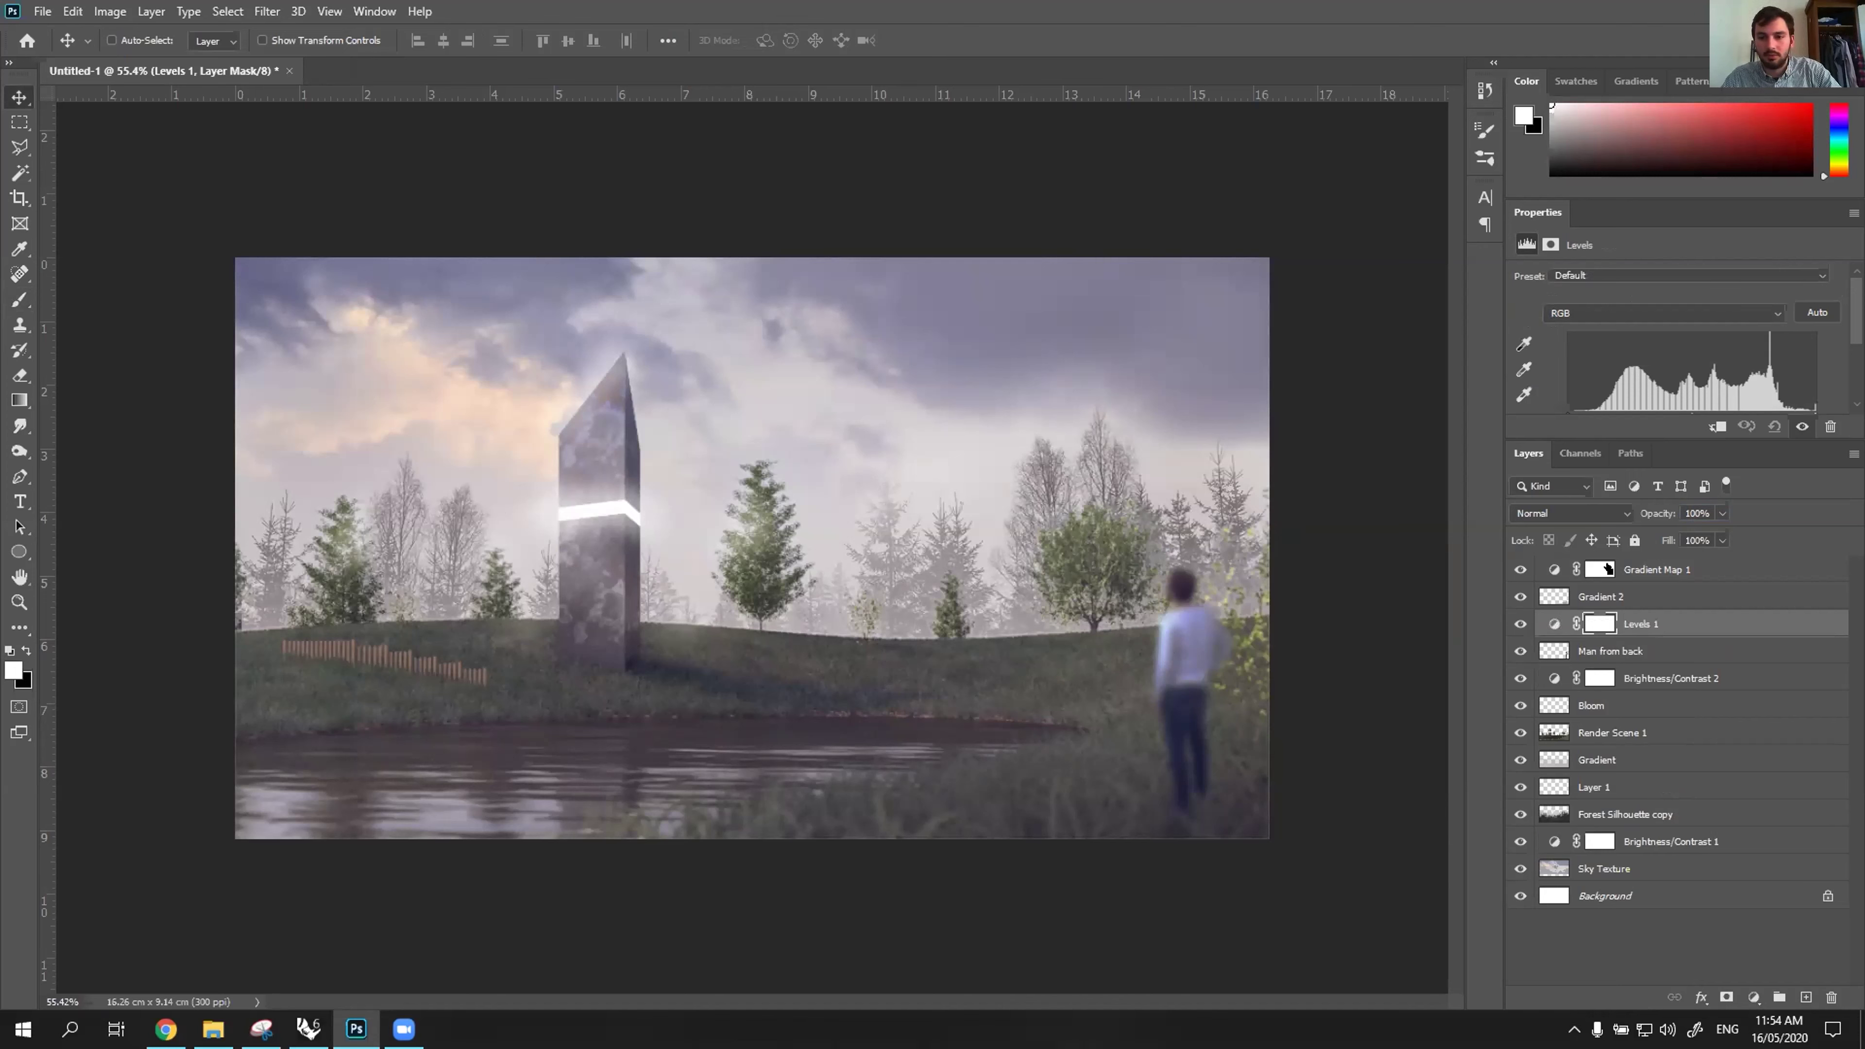
key(ctrl+z)
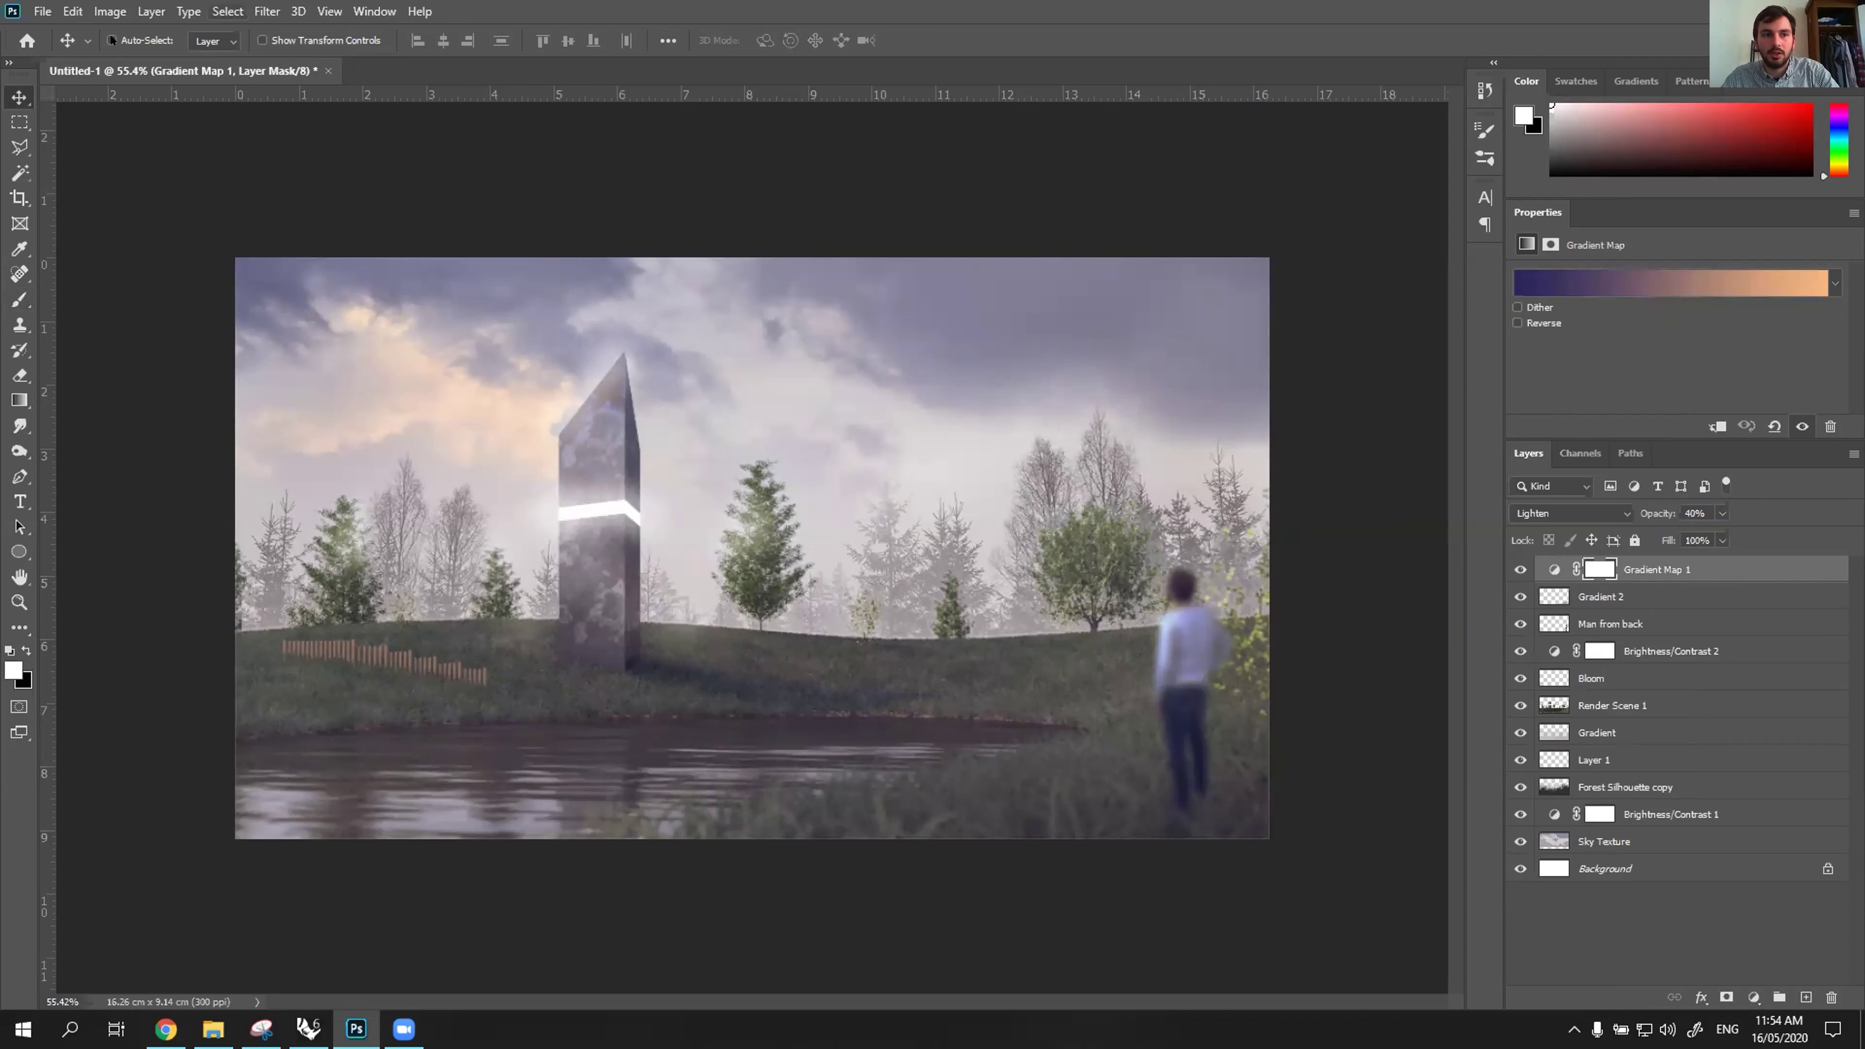
Try a Curves adjustment on the Gradient Map 1 layer mask.
click(109, 11)
mouse_move(139, 61)
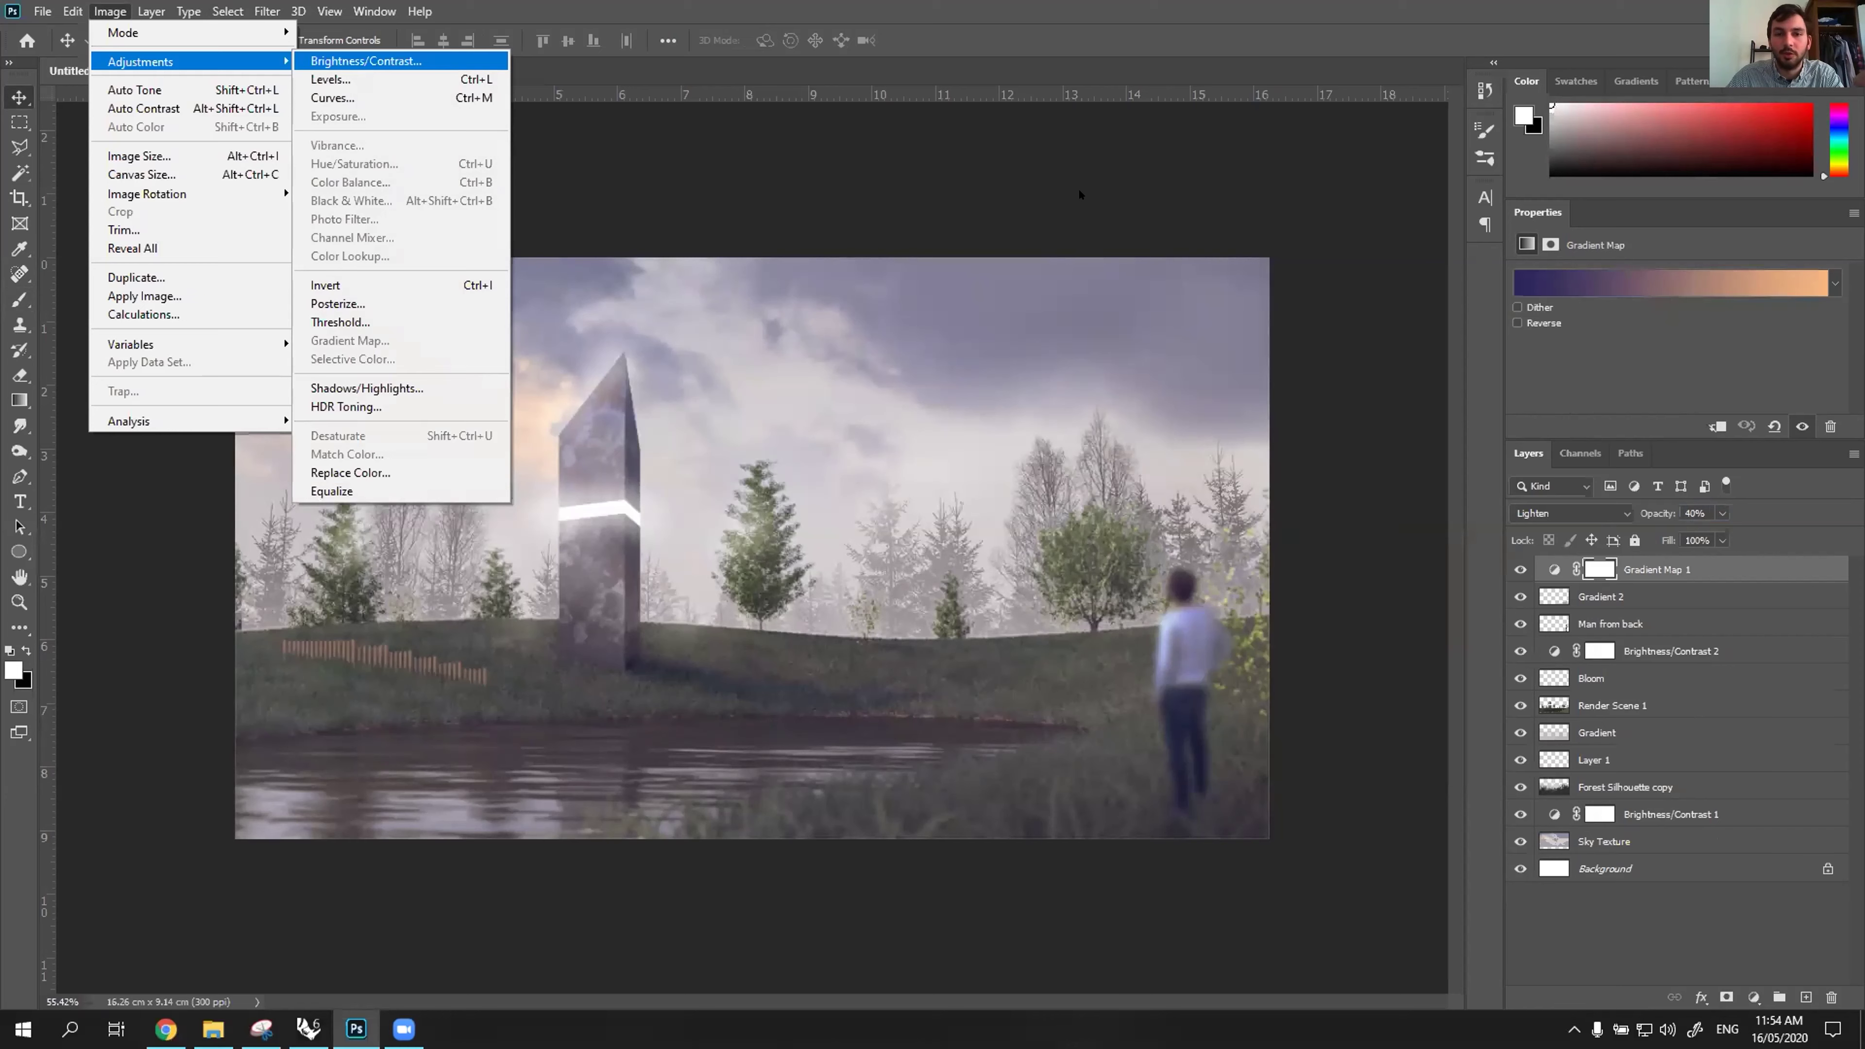
key(ctrl+m)
drag(1078, 176, 824, 386)
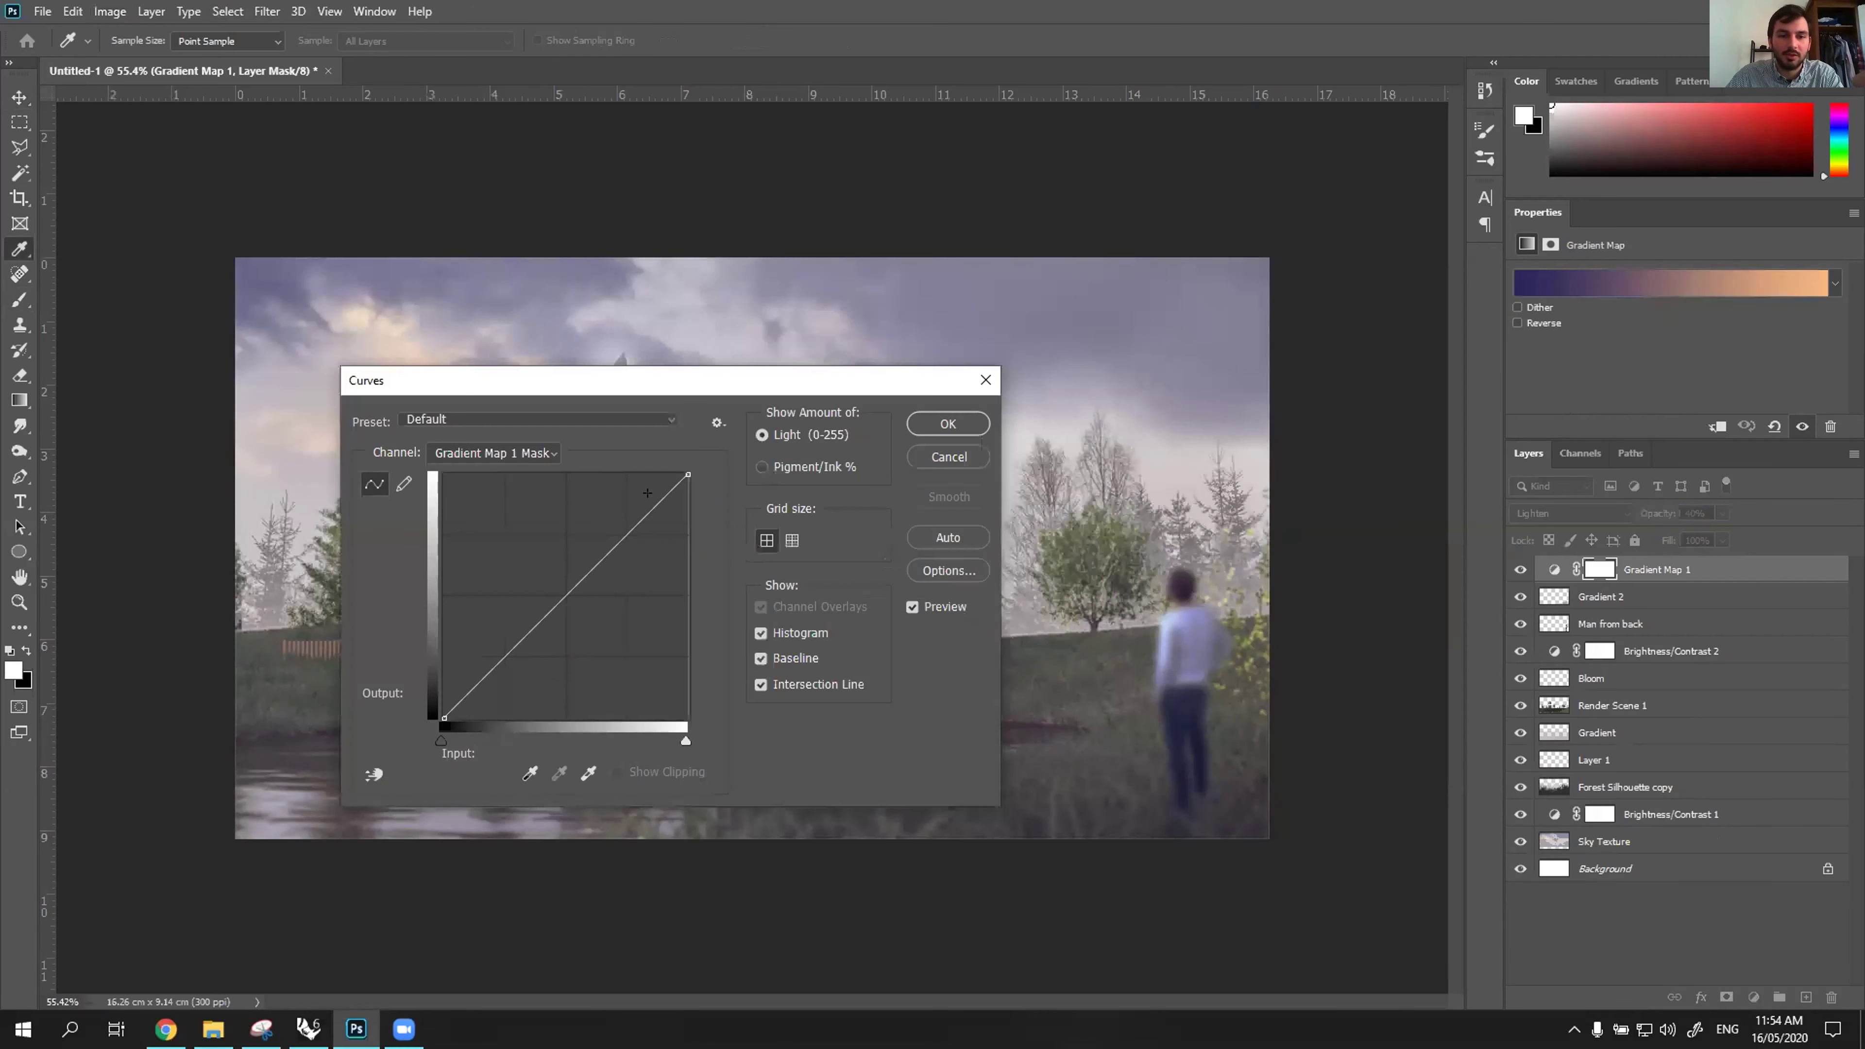
click(623, 539)
drag(521, 657, 522, 660)
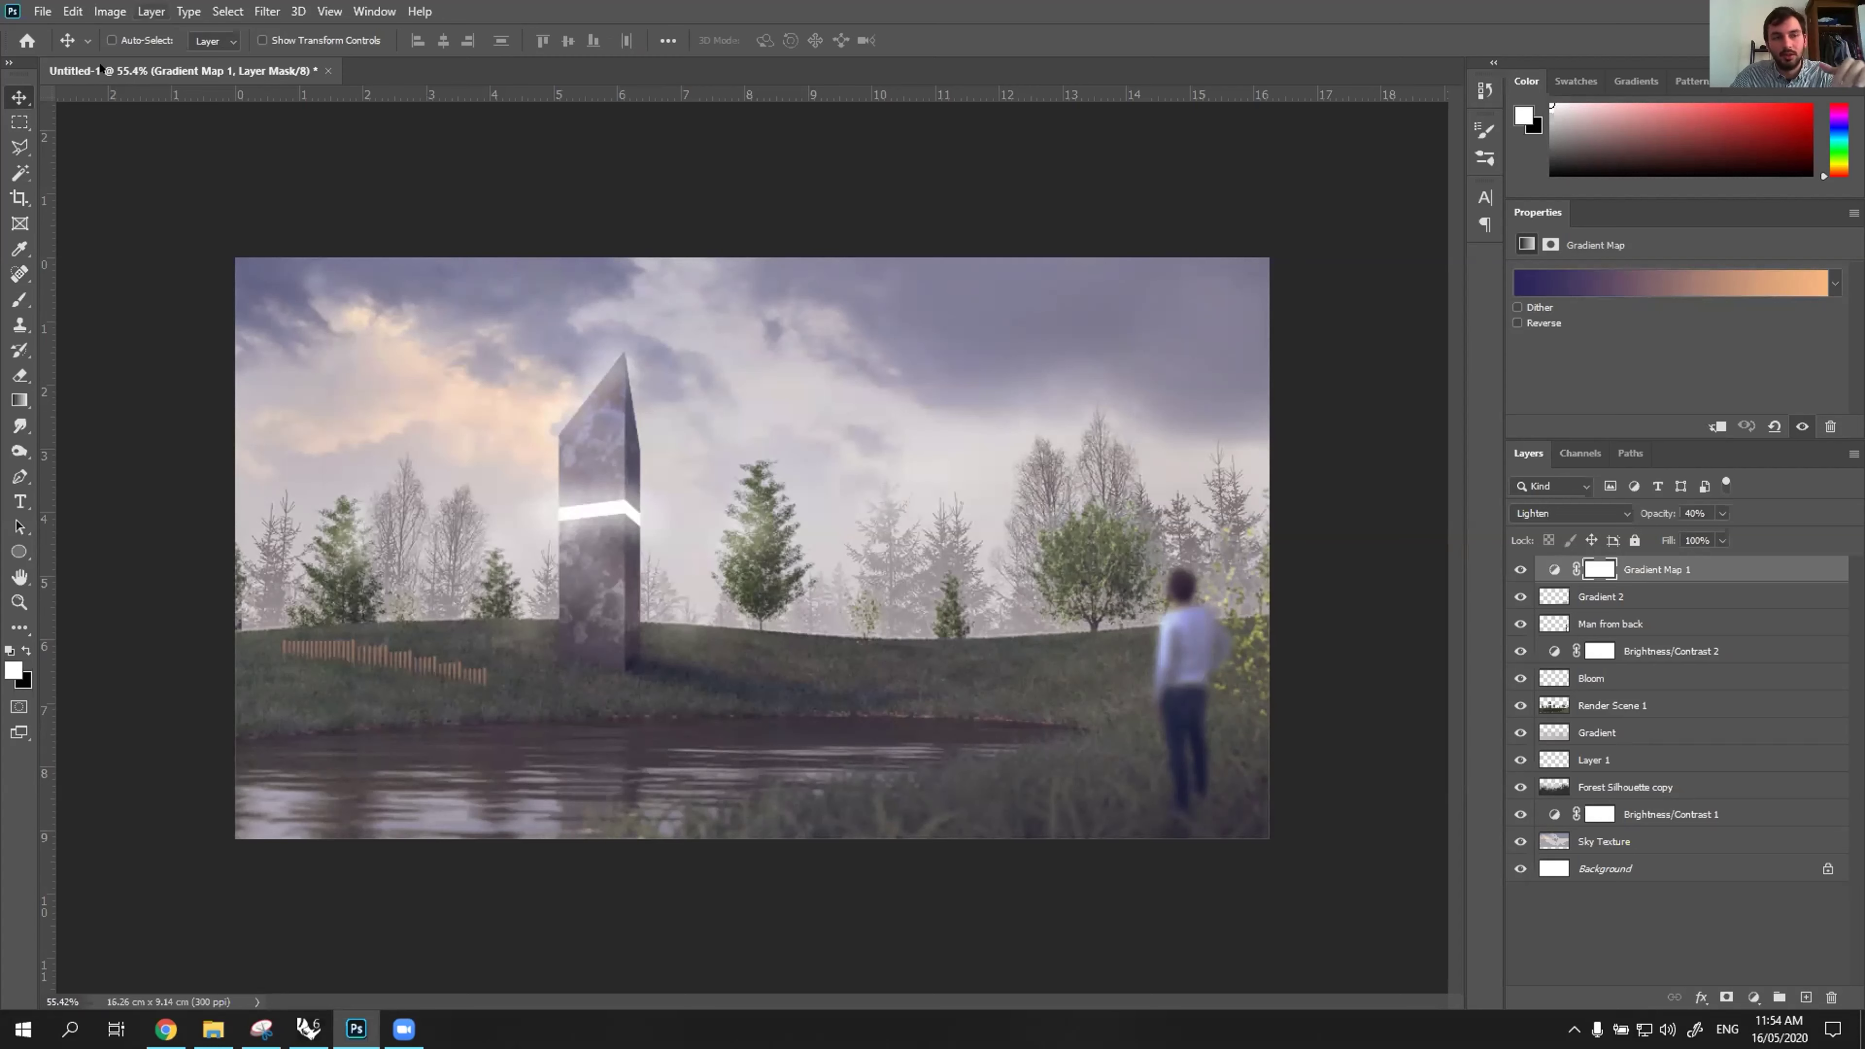
click(110, 11)
mouse_move(184, 61)
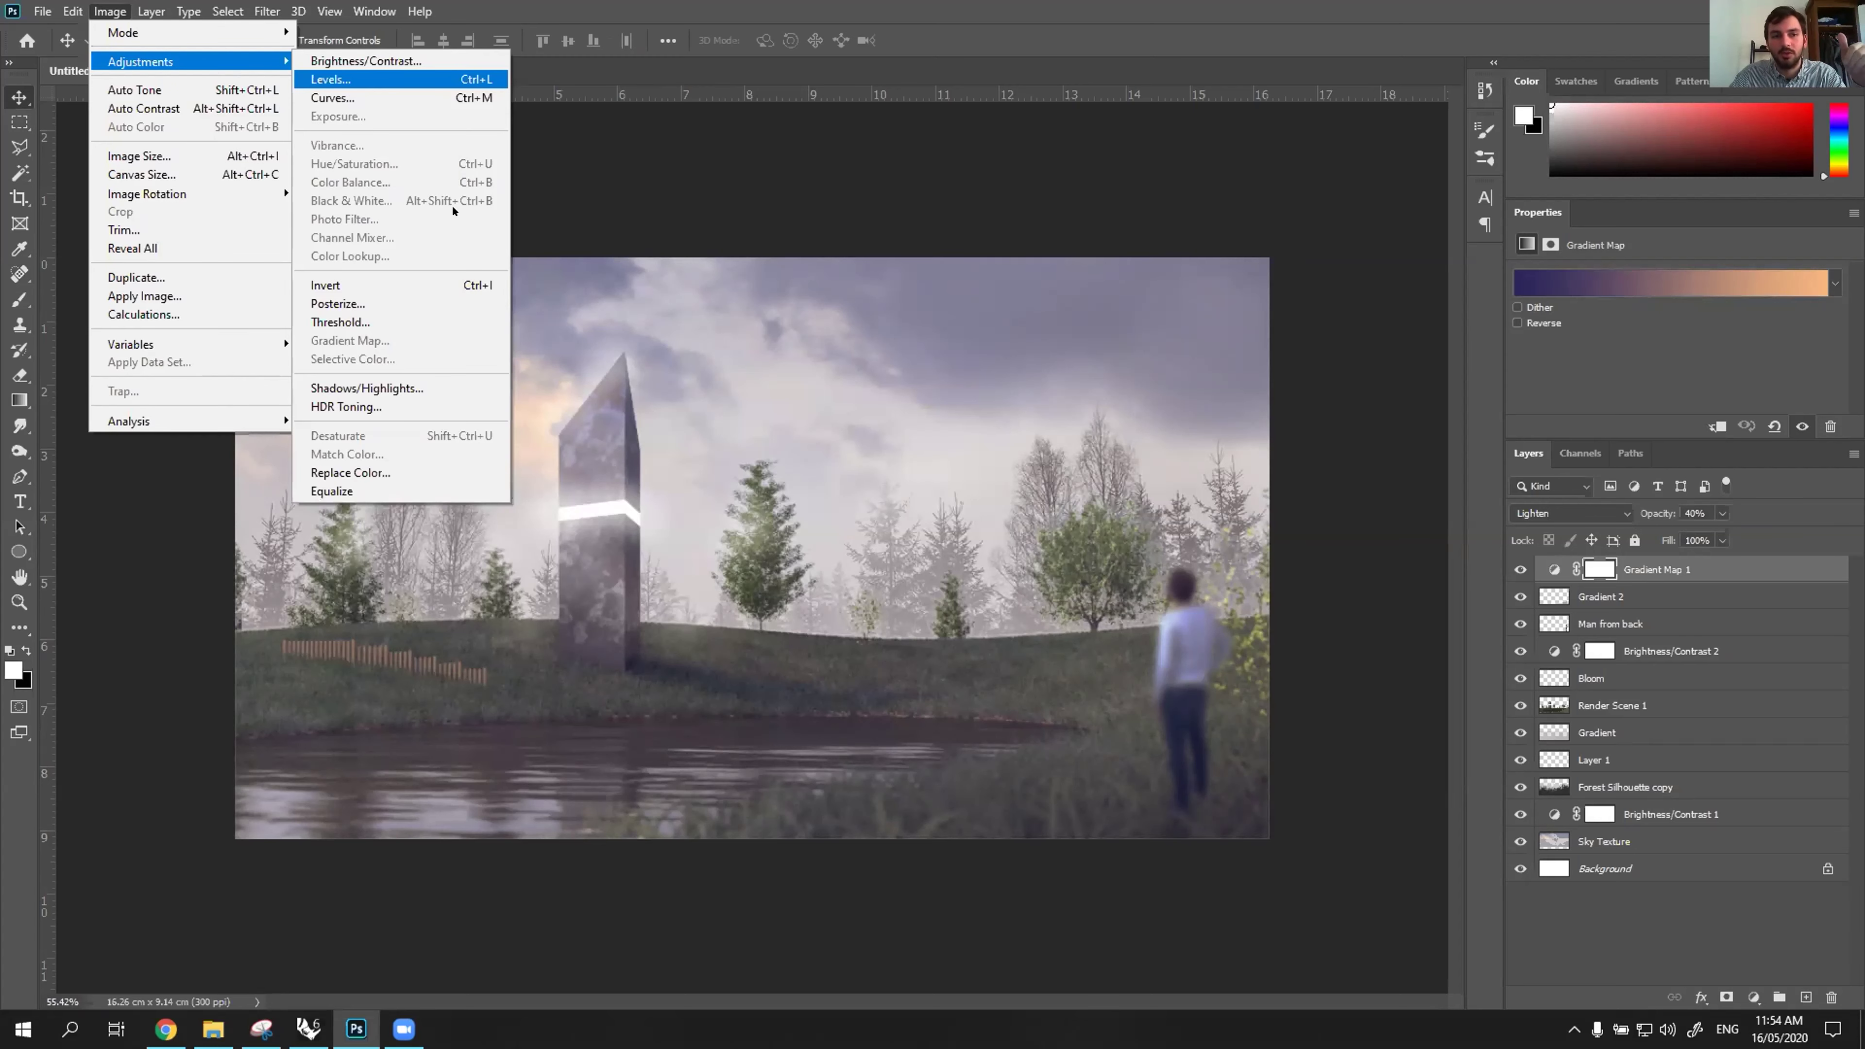
key(Escape)
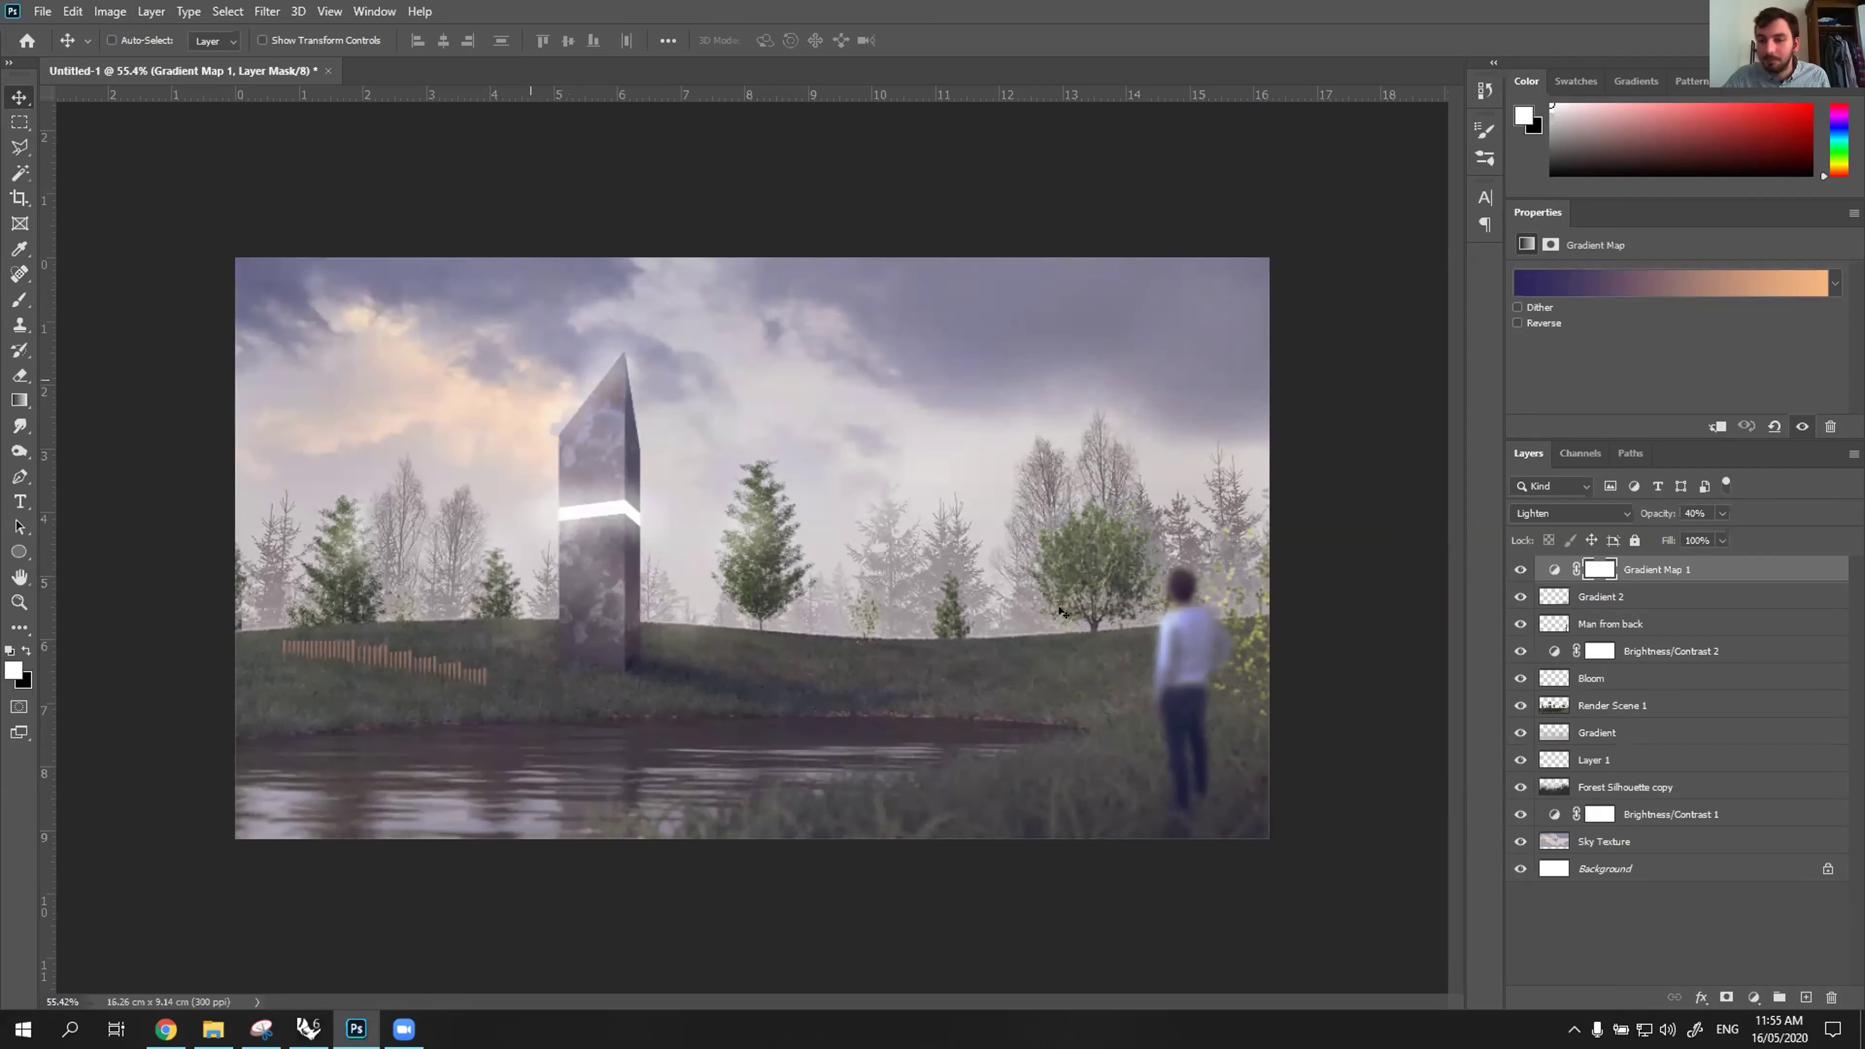
On the Render Scene 1 layer, set up the KYLE Bonus Chunky Charcoal brush with black foreground colour and 20% opacity.
click(1601, 707)
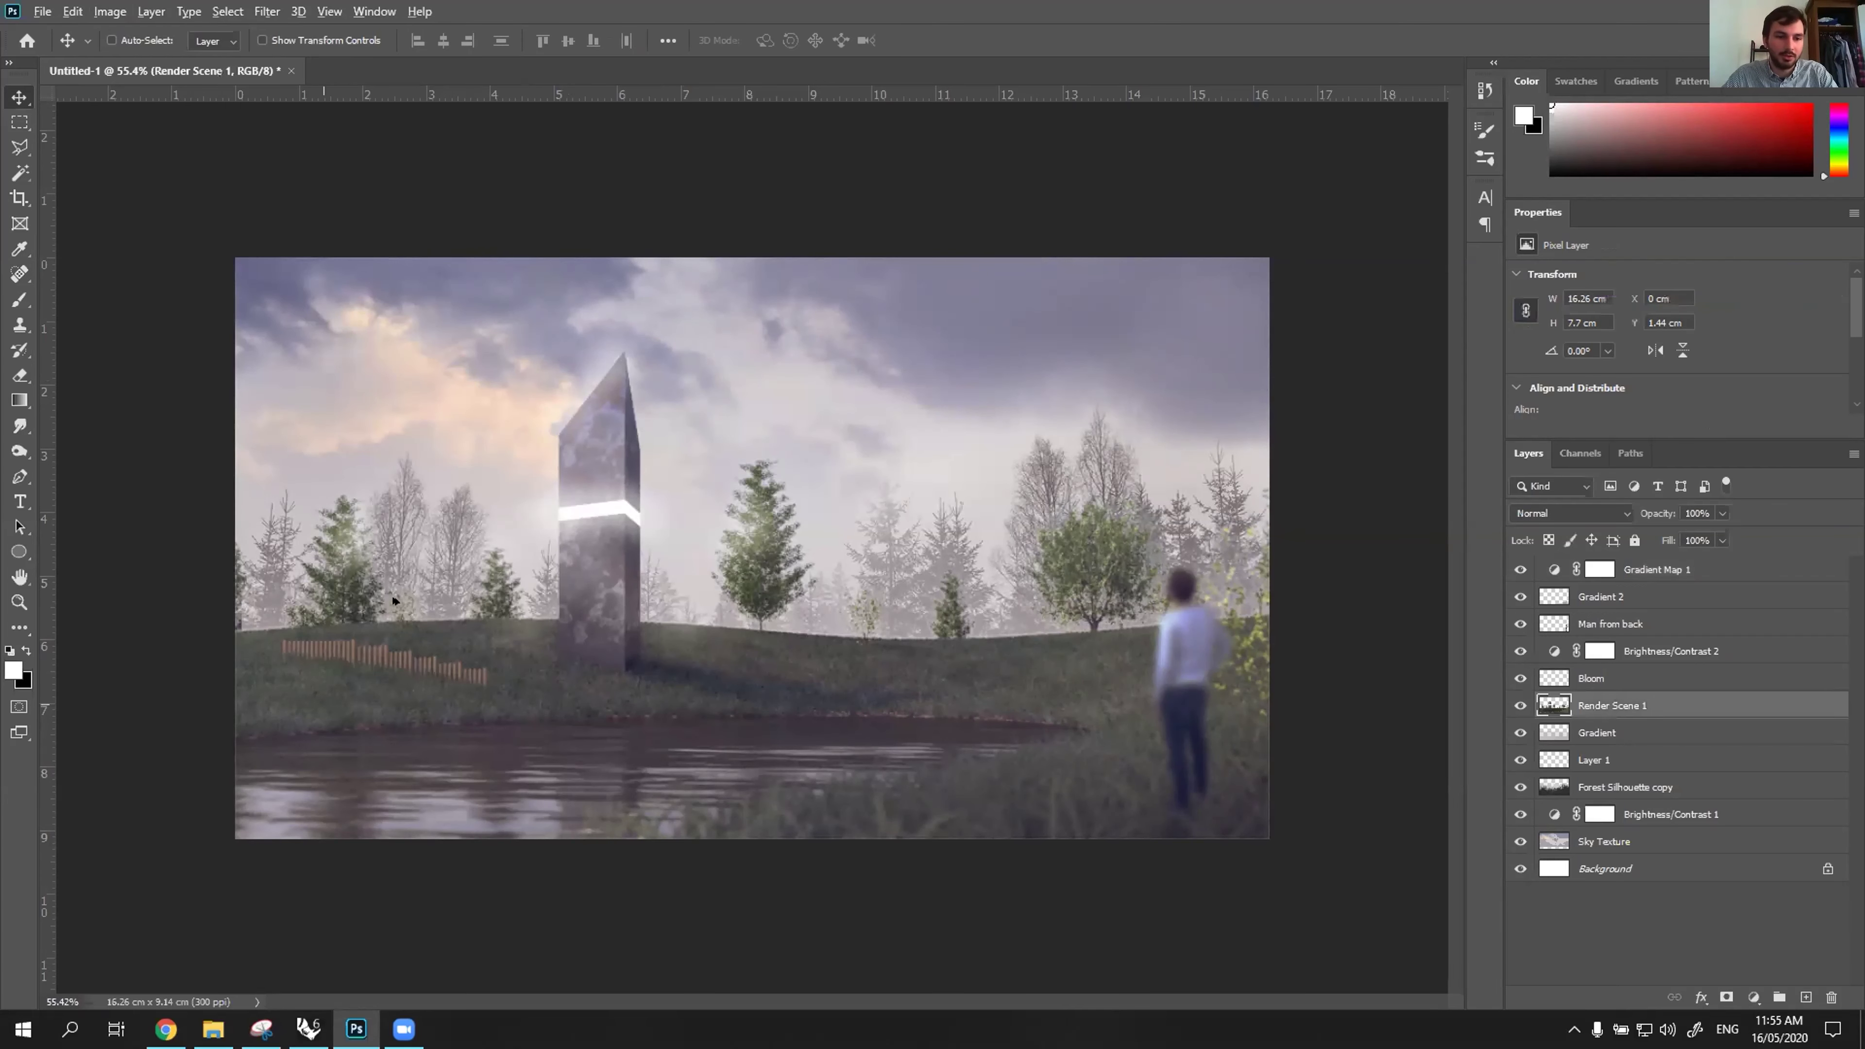
alt+scroll(192, 642, up, 5)
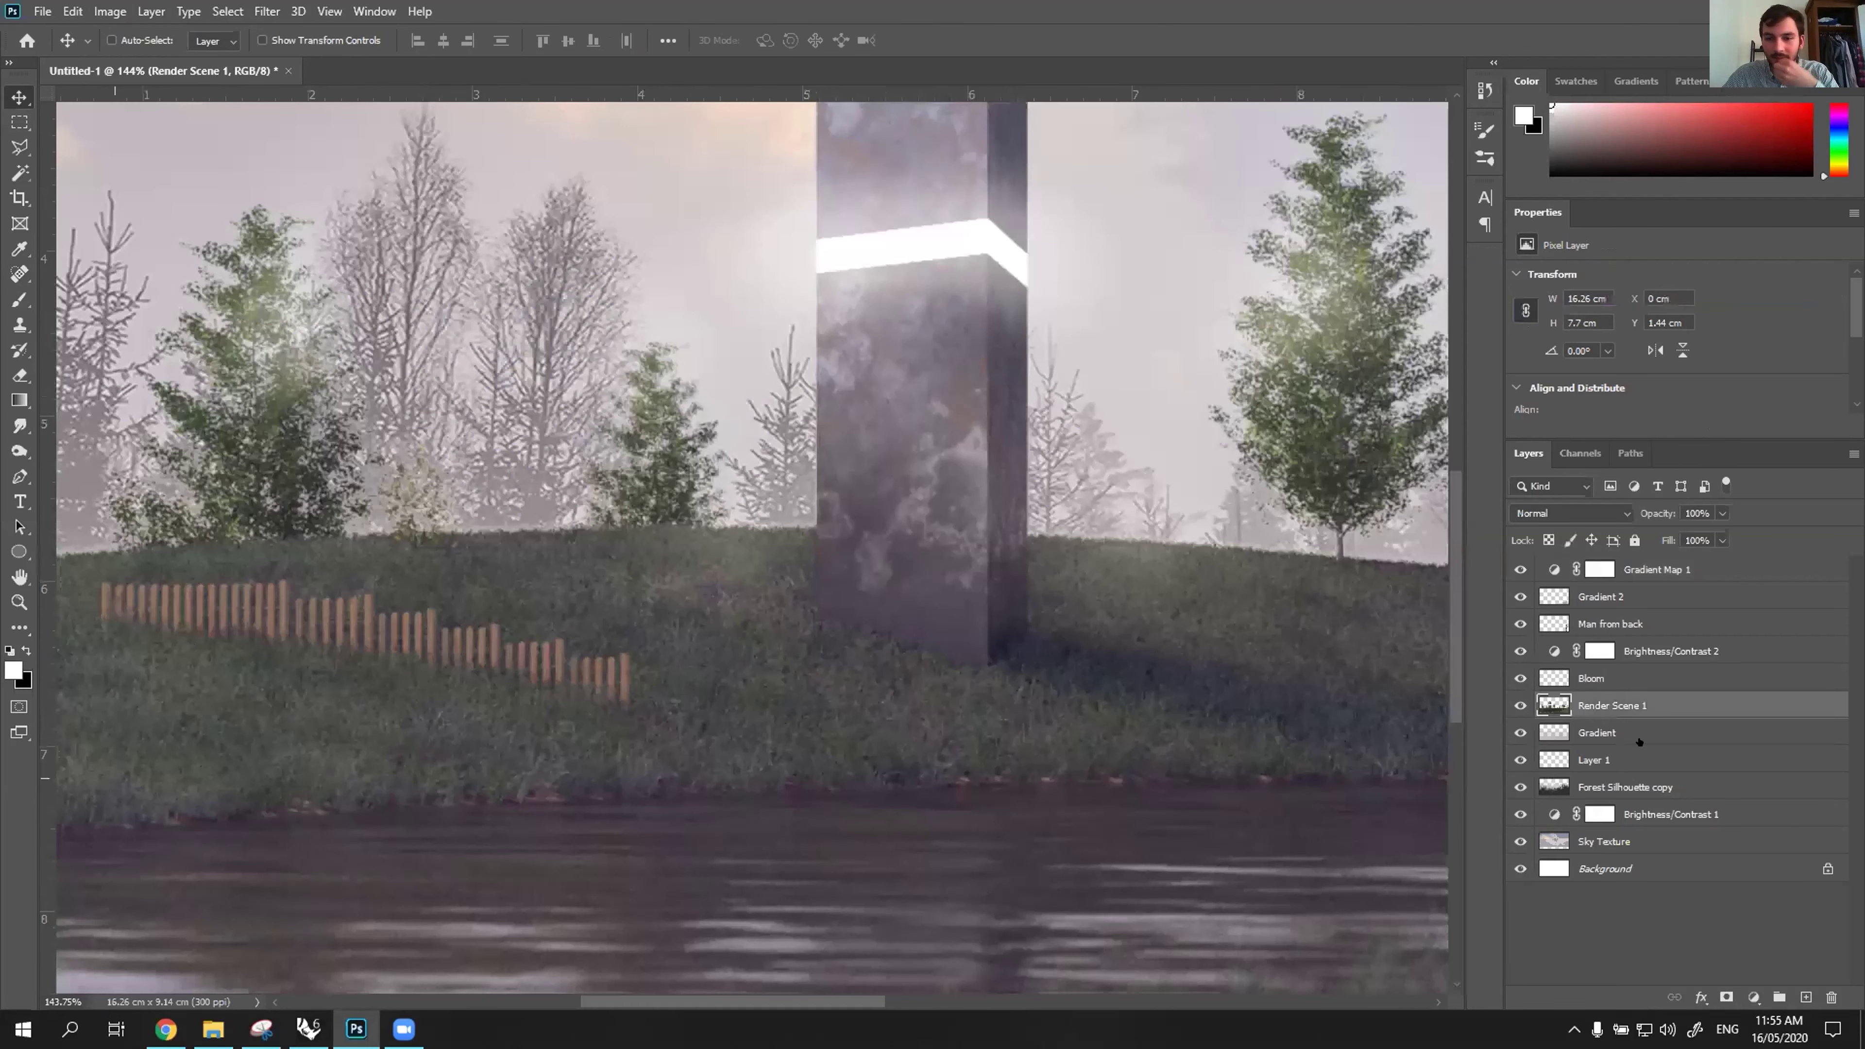
alt+scroll(192, 643, up, 5)
alt+scroll(793, 713, down, 2)
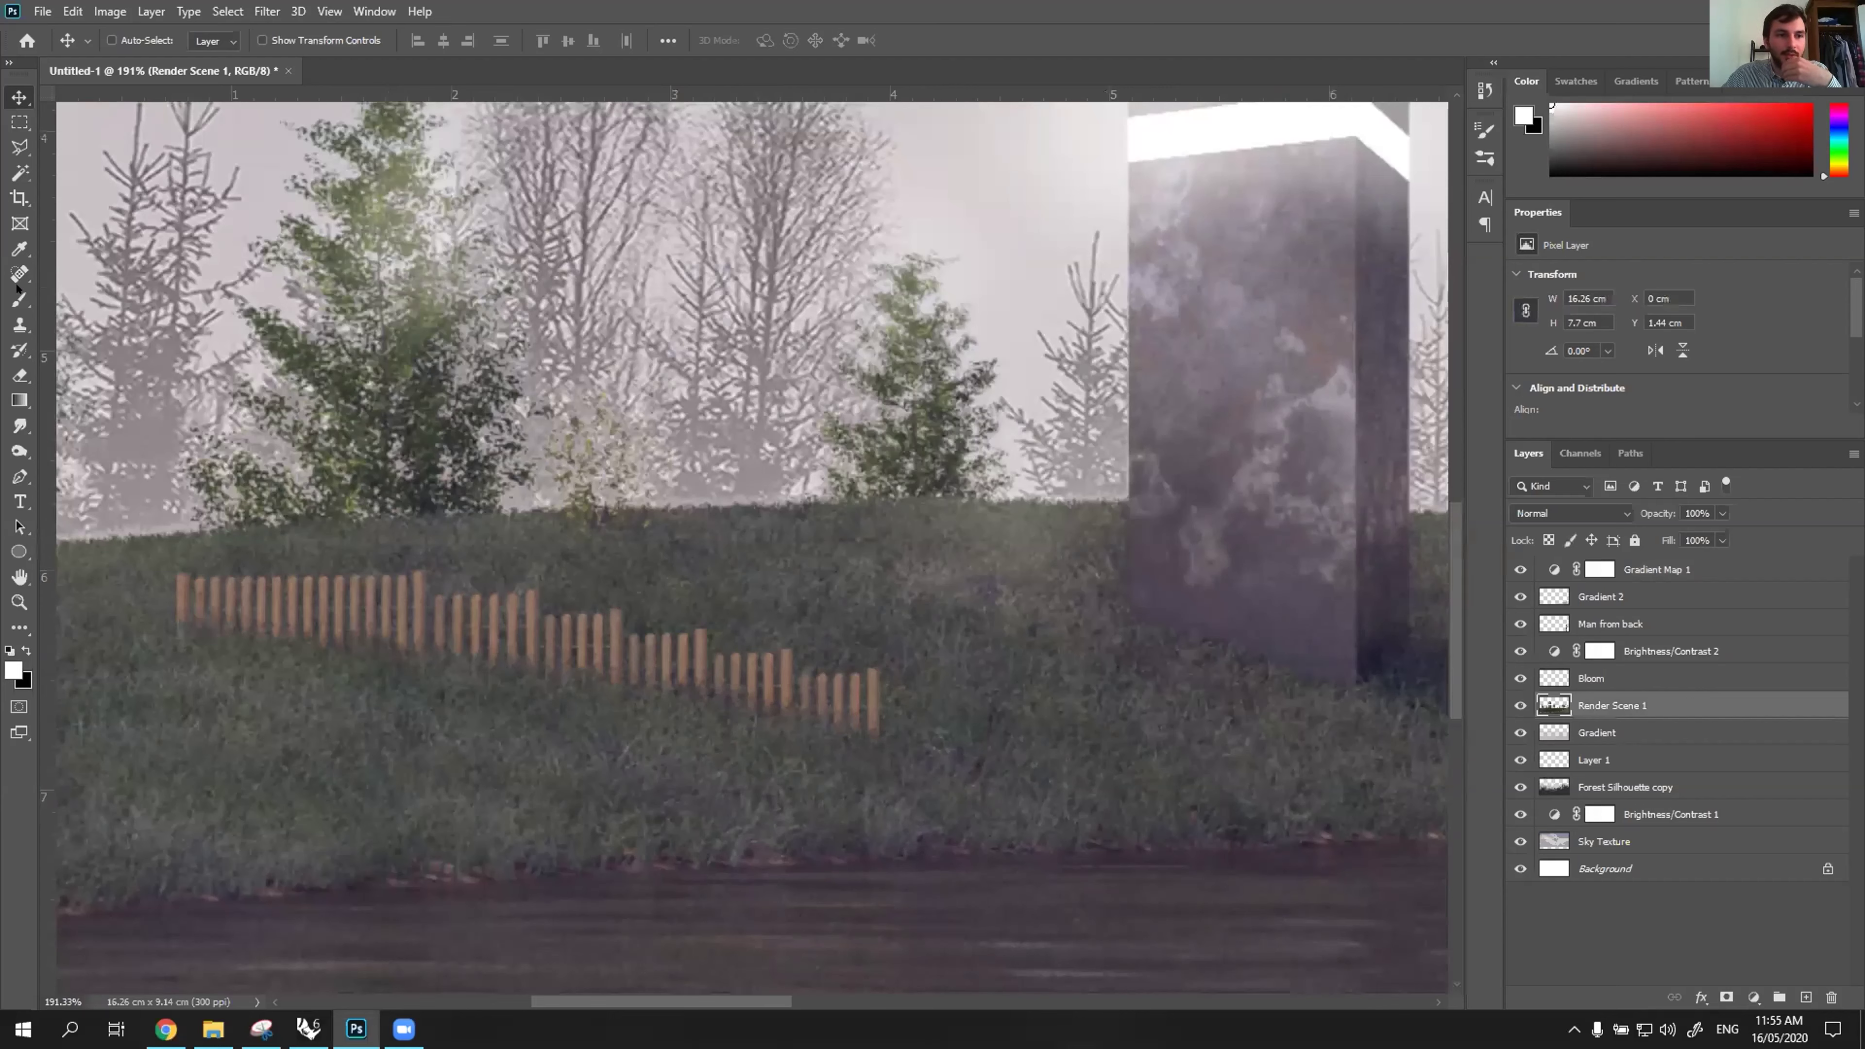
key(b)
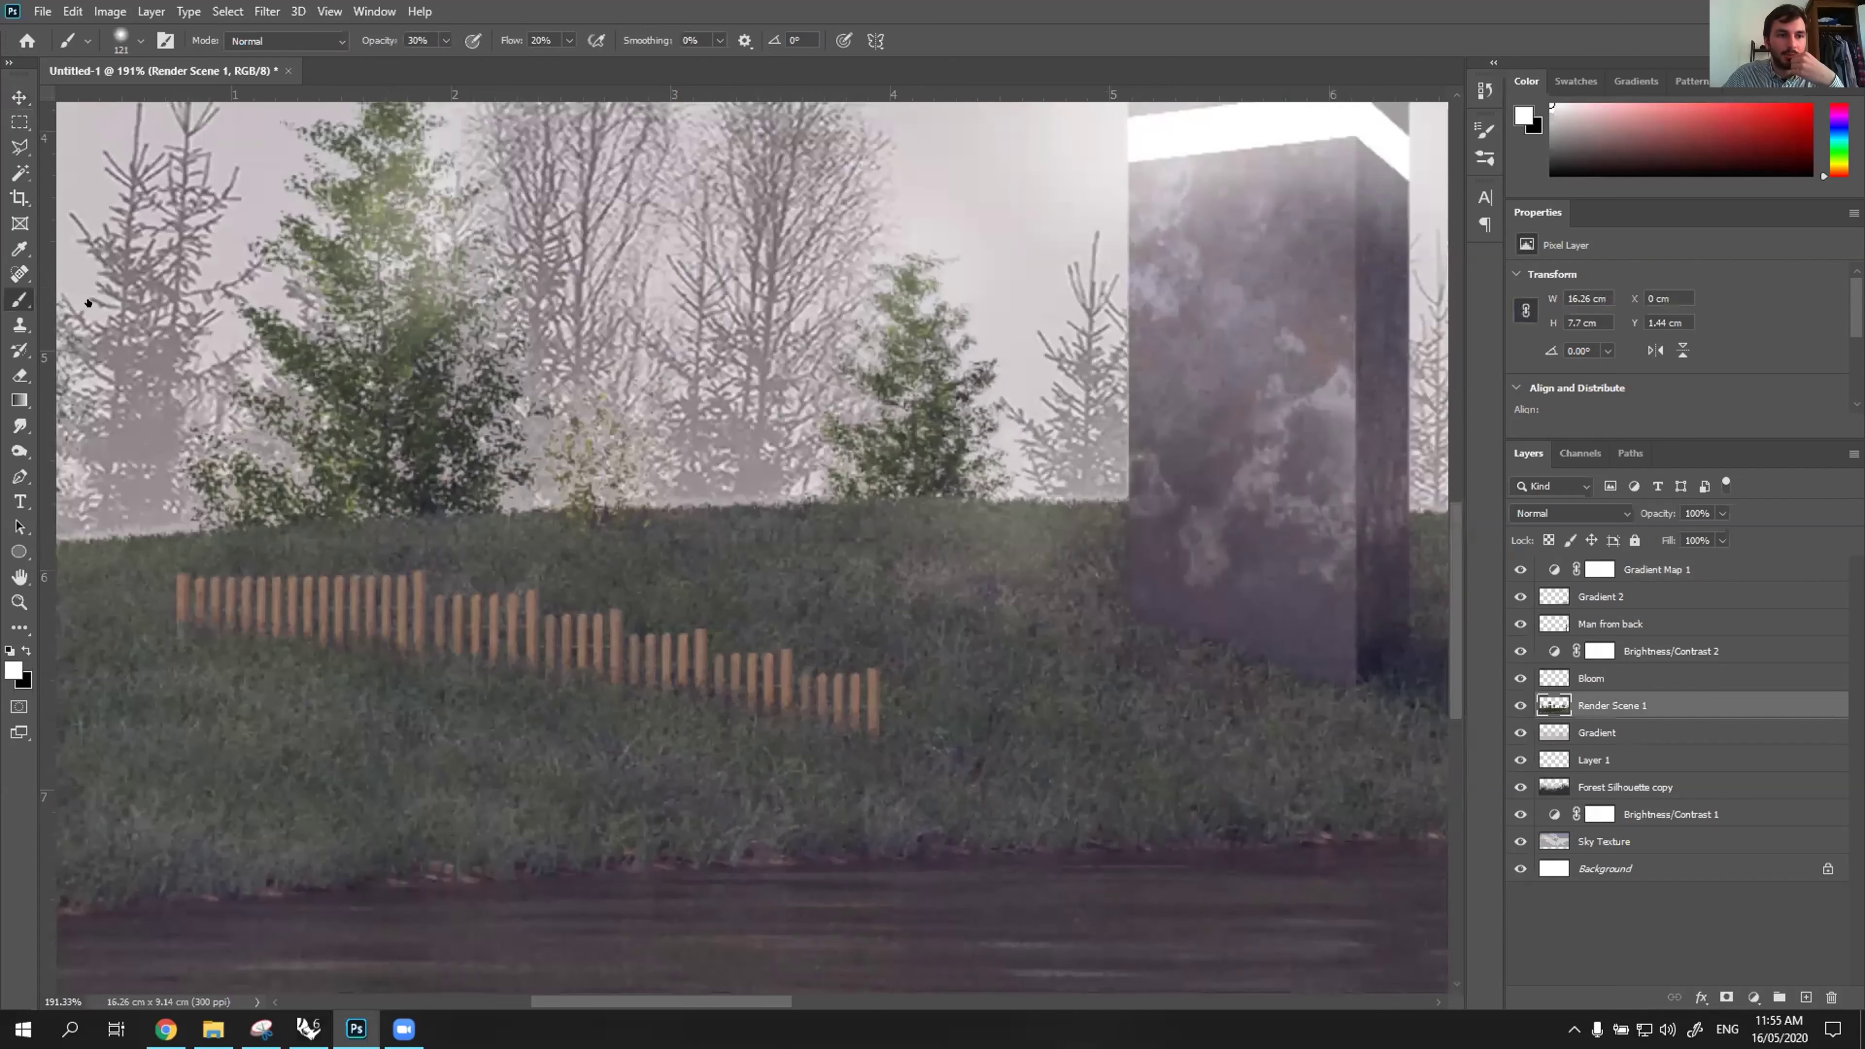
click(129, 41)
click(140, 385)
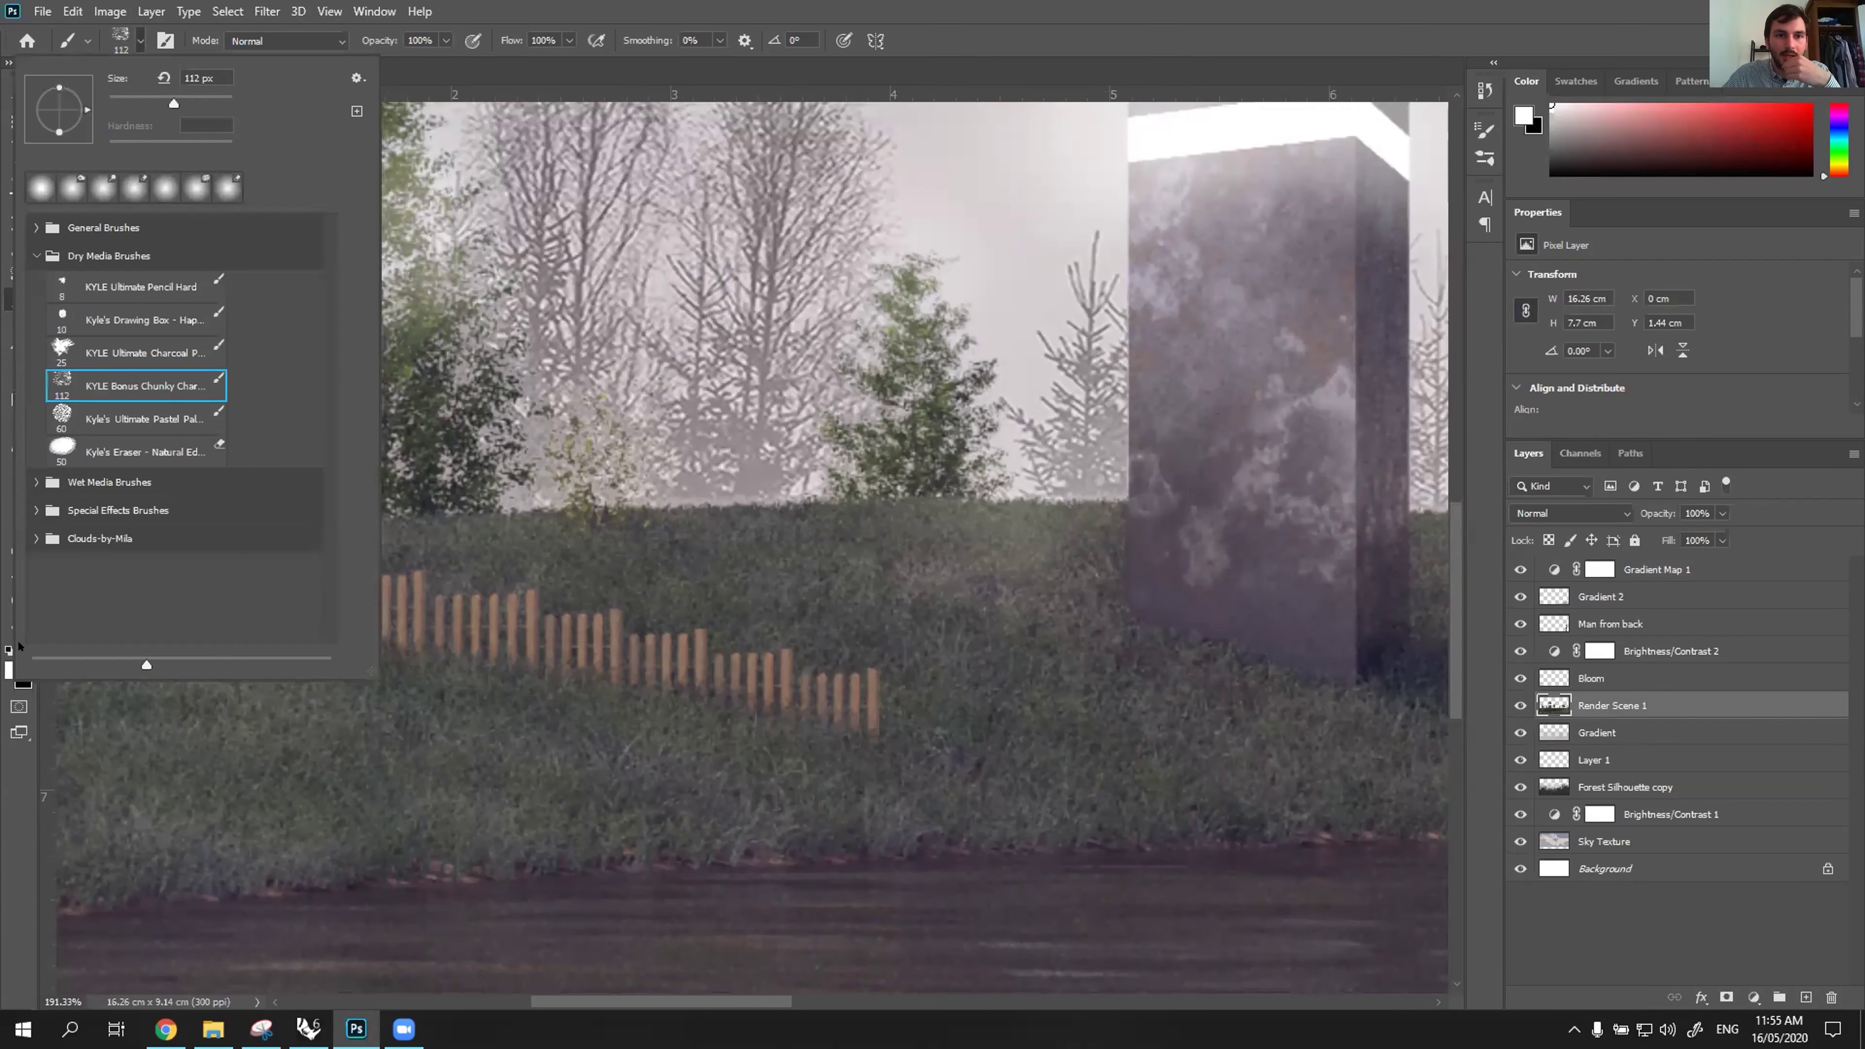
key(Return)
key(x)
key(0)
key(2)
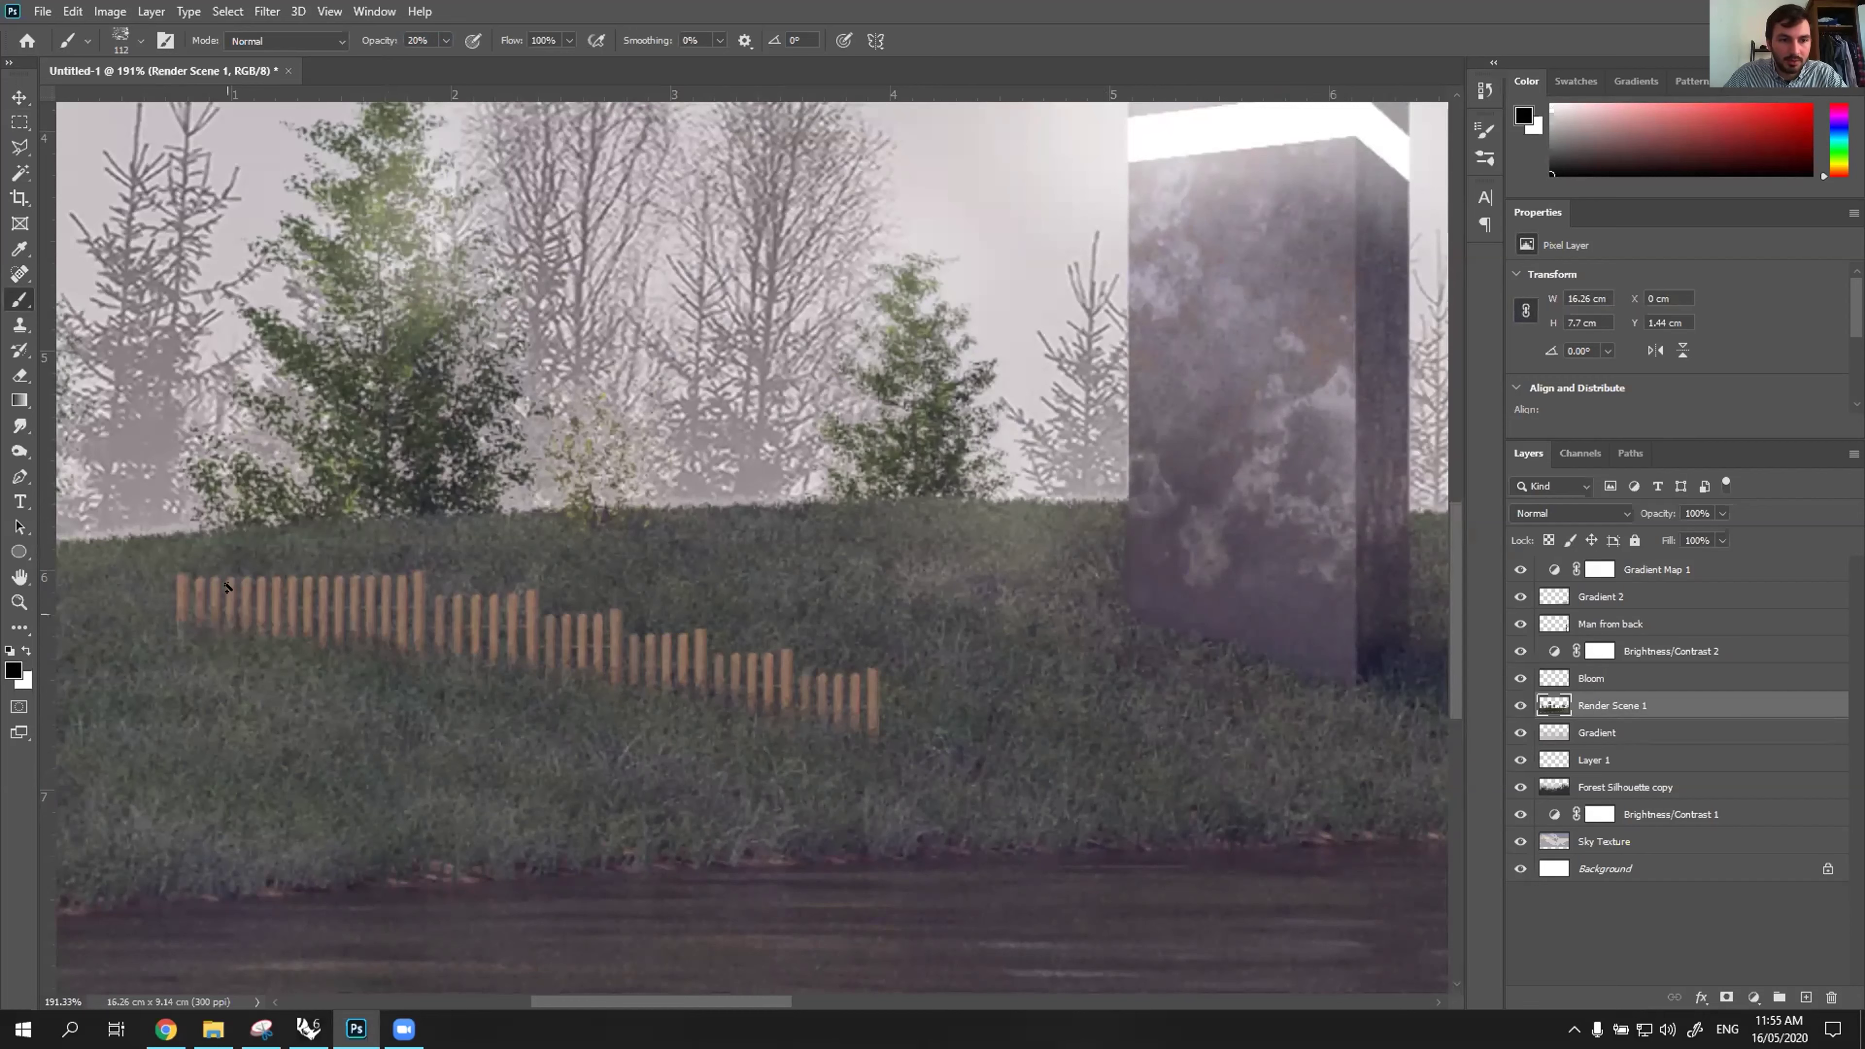
Select all the wooden fence pickets on the grass with the Magic Wand, adding them one after another.
key(w)
click(250, 599)
click(261, 600)
click(276, 602)
click(198, 603)
click(181, 601)
click(292, 603)
click(308, 602)
click(323, 603)
click(339, 602)
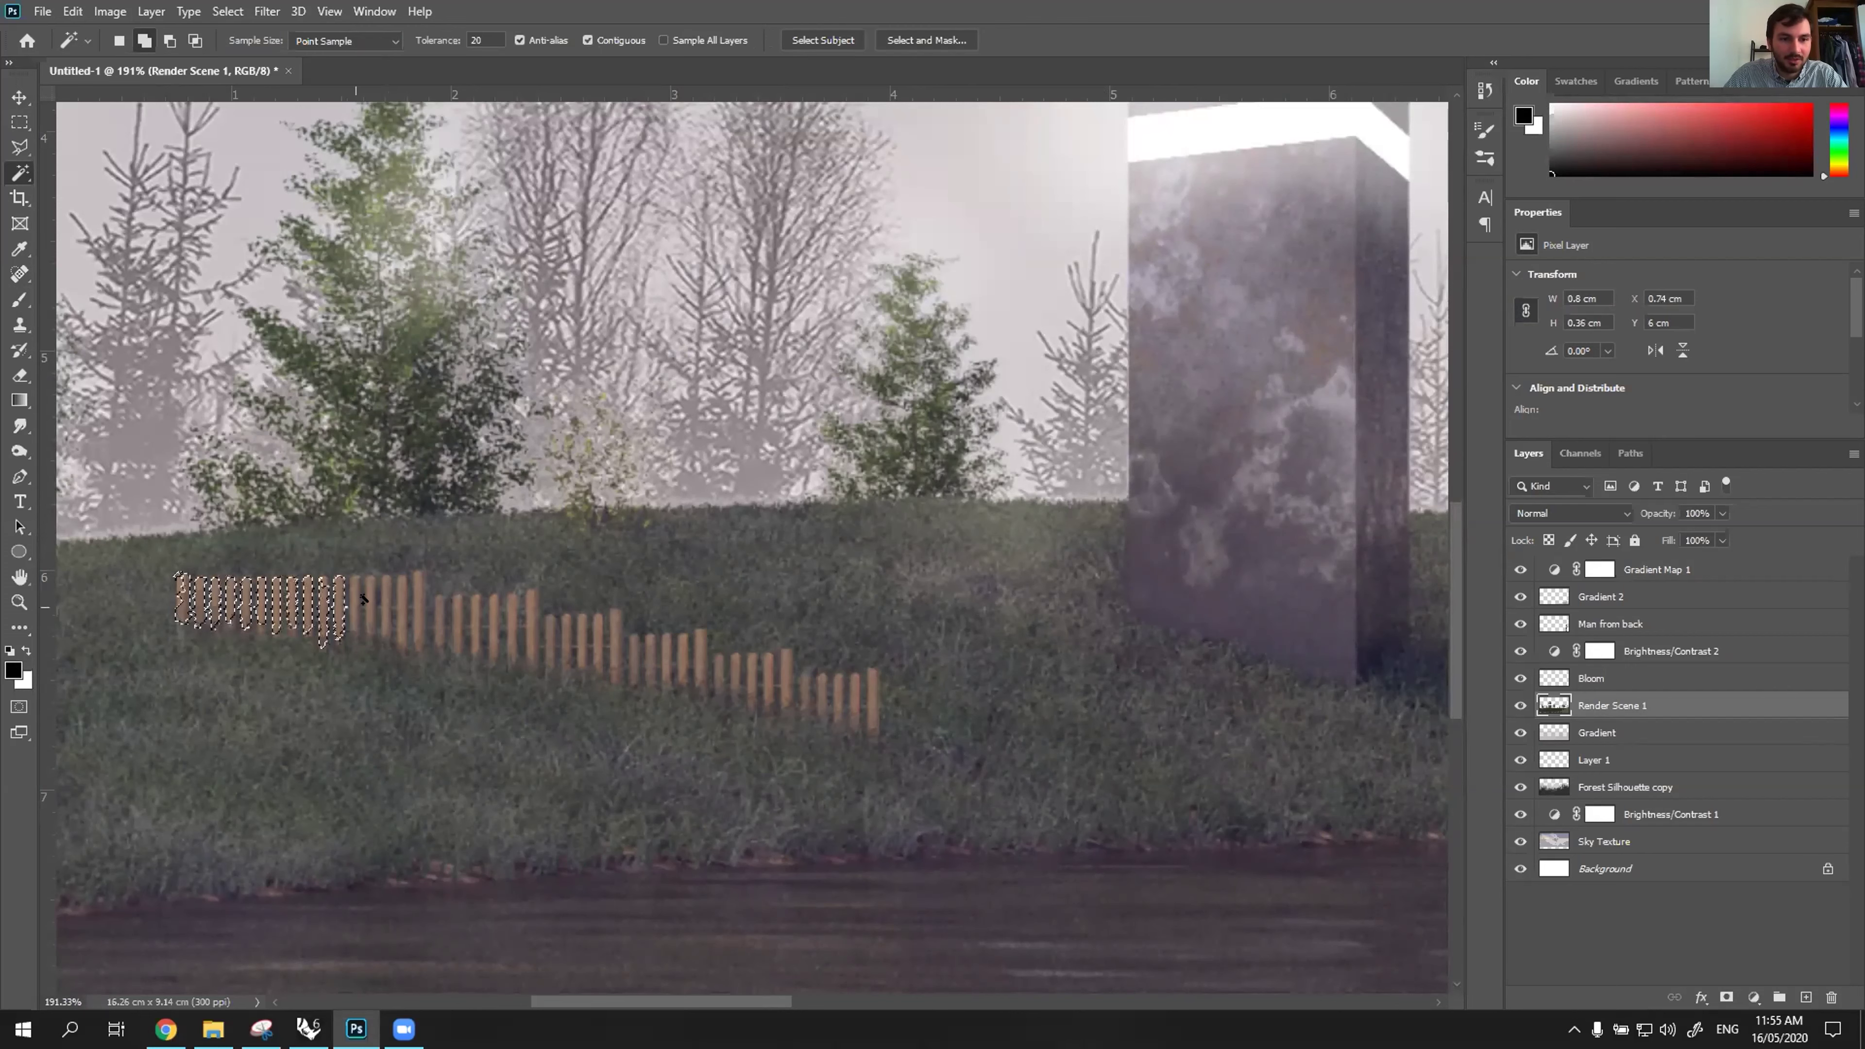
click(356, 603)
click(371, 603)
click(387, 606)
click(401, 609)
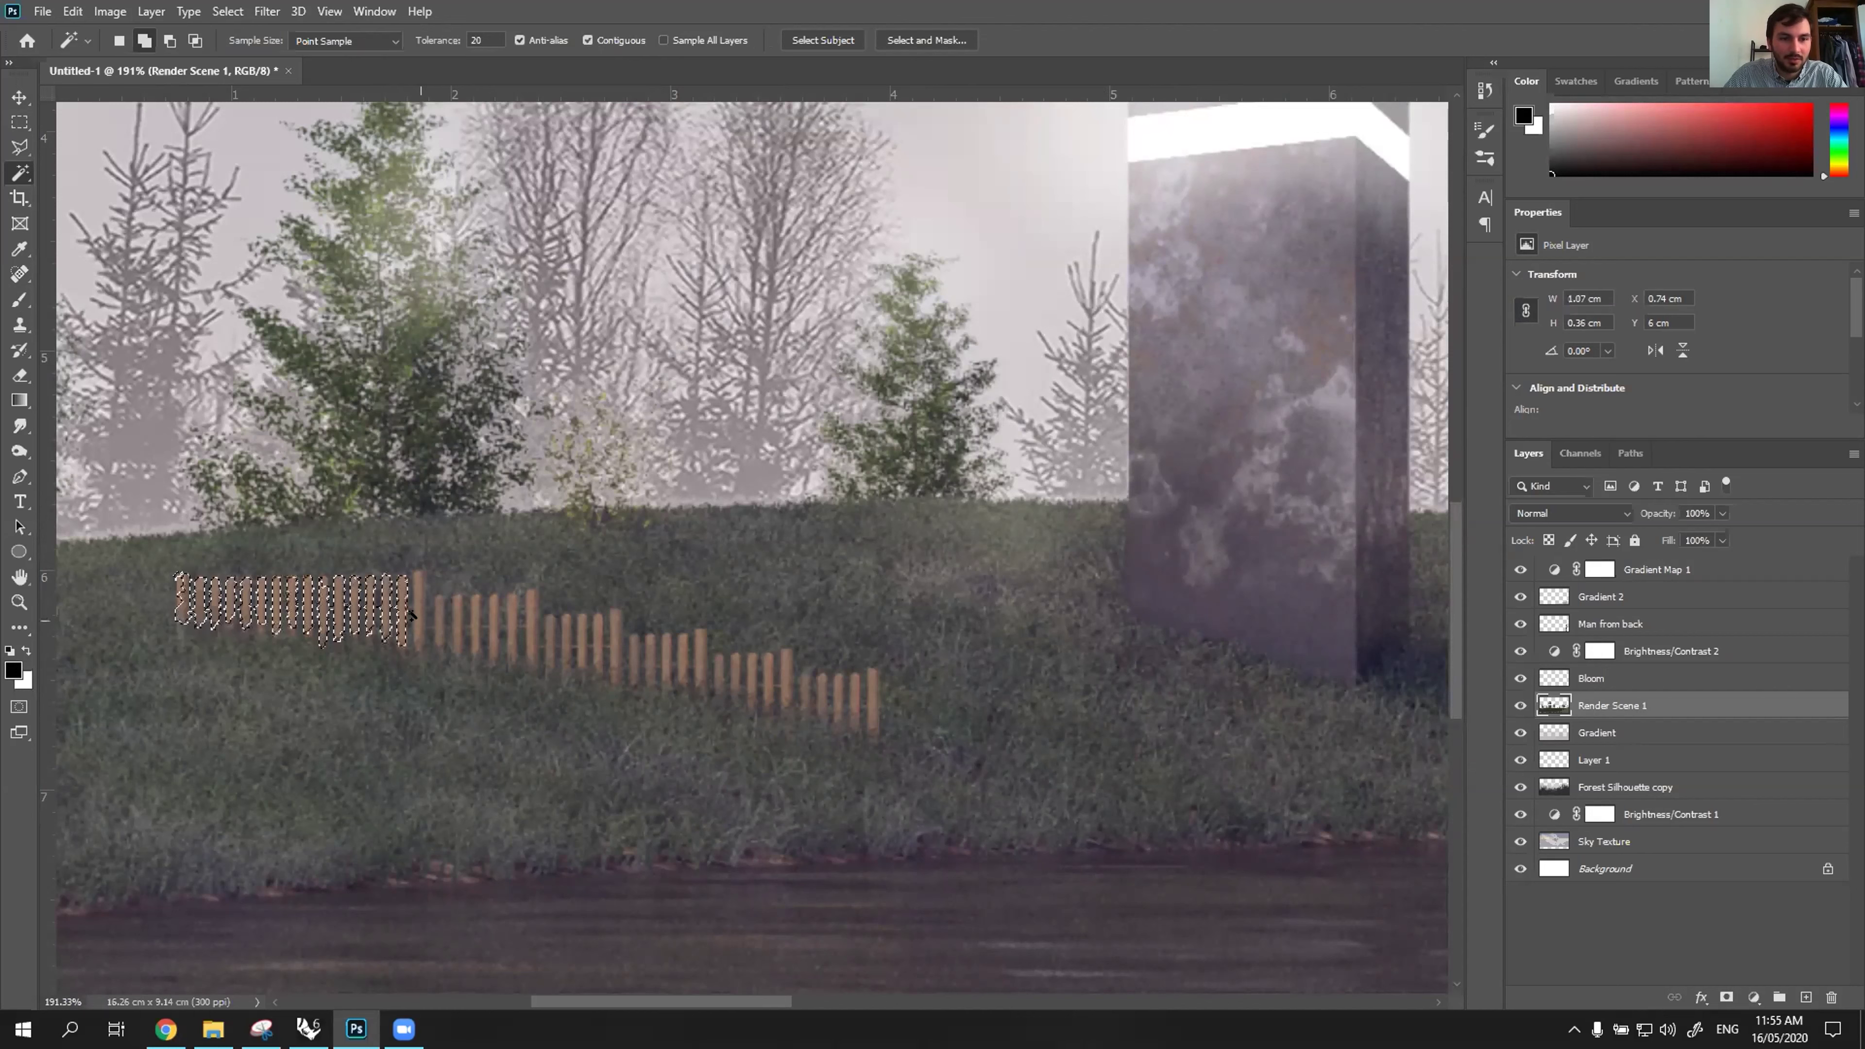
click(419, 610)
click(439, 617)
click(457, 621)
click(476, 625)
click(494, 625)
click(512, 623)
click(531, 625)
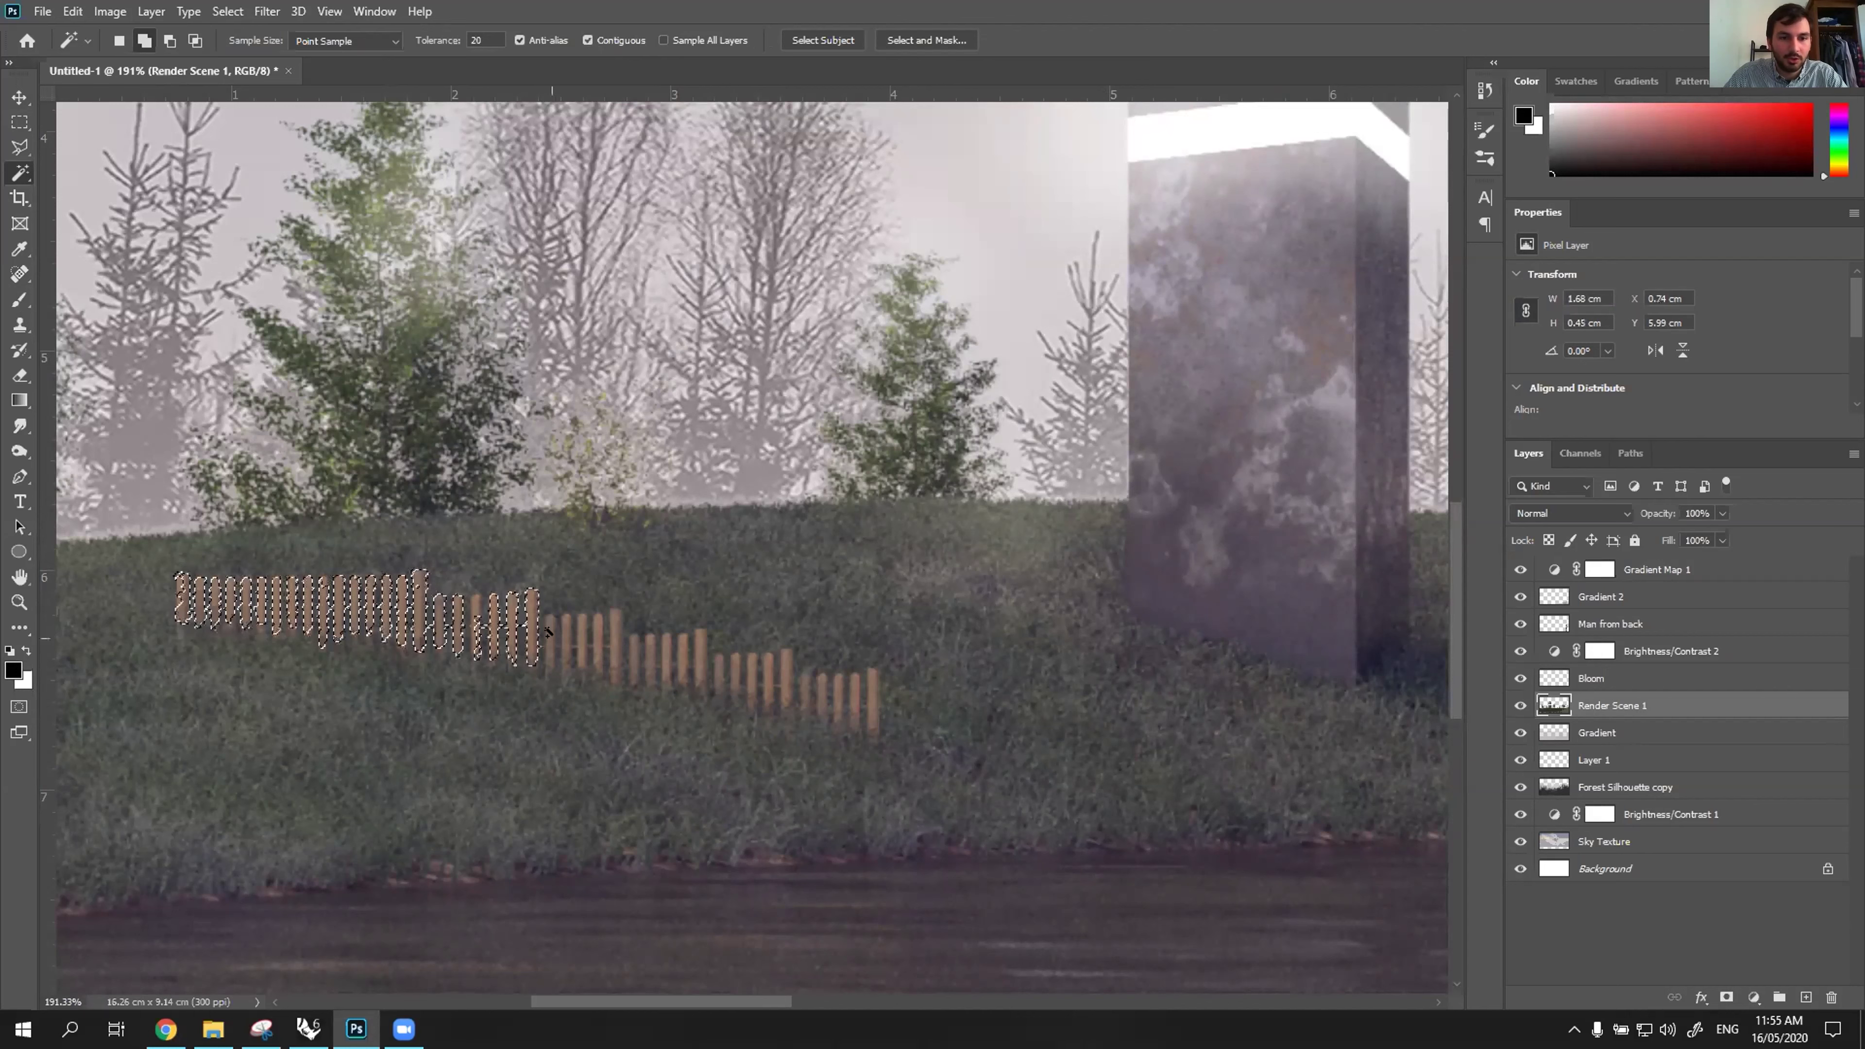
click(568, 630)
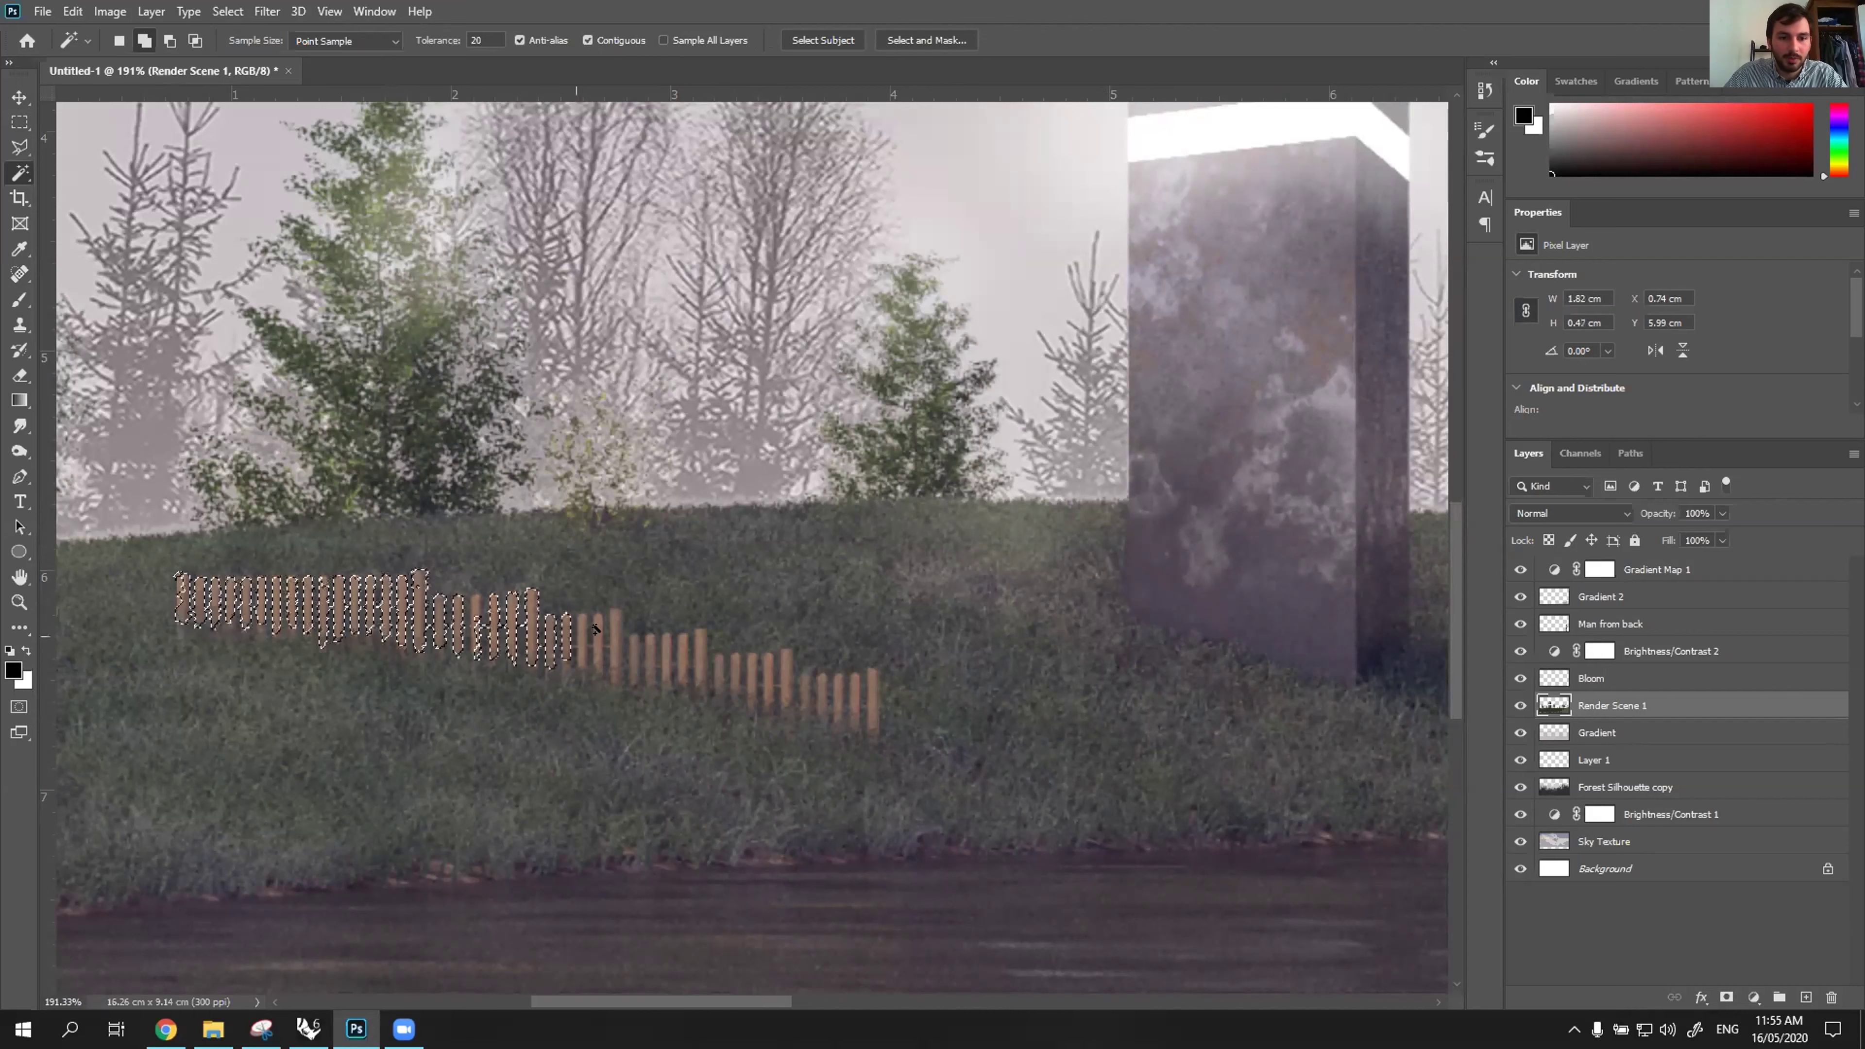
click(582, 637)
click(599, 638)
click(616, 639)
click(633, 650)
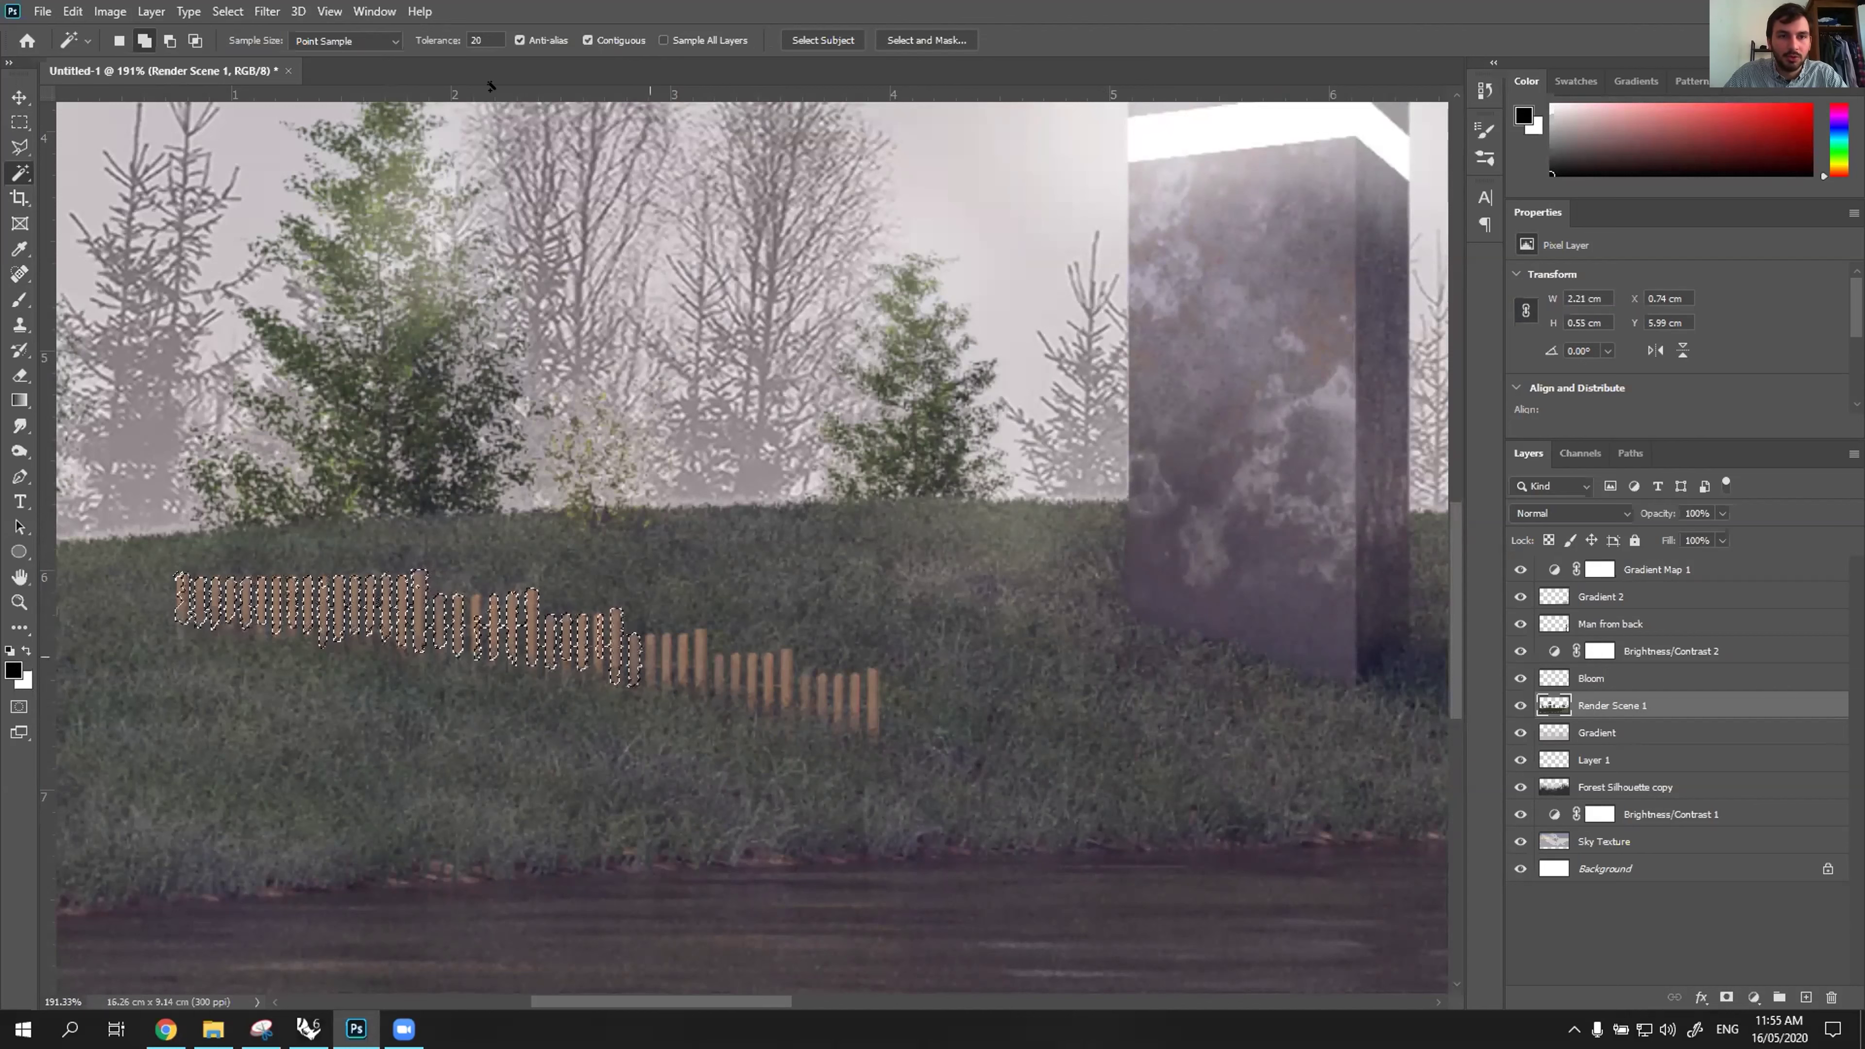
click(663, 644)
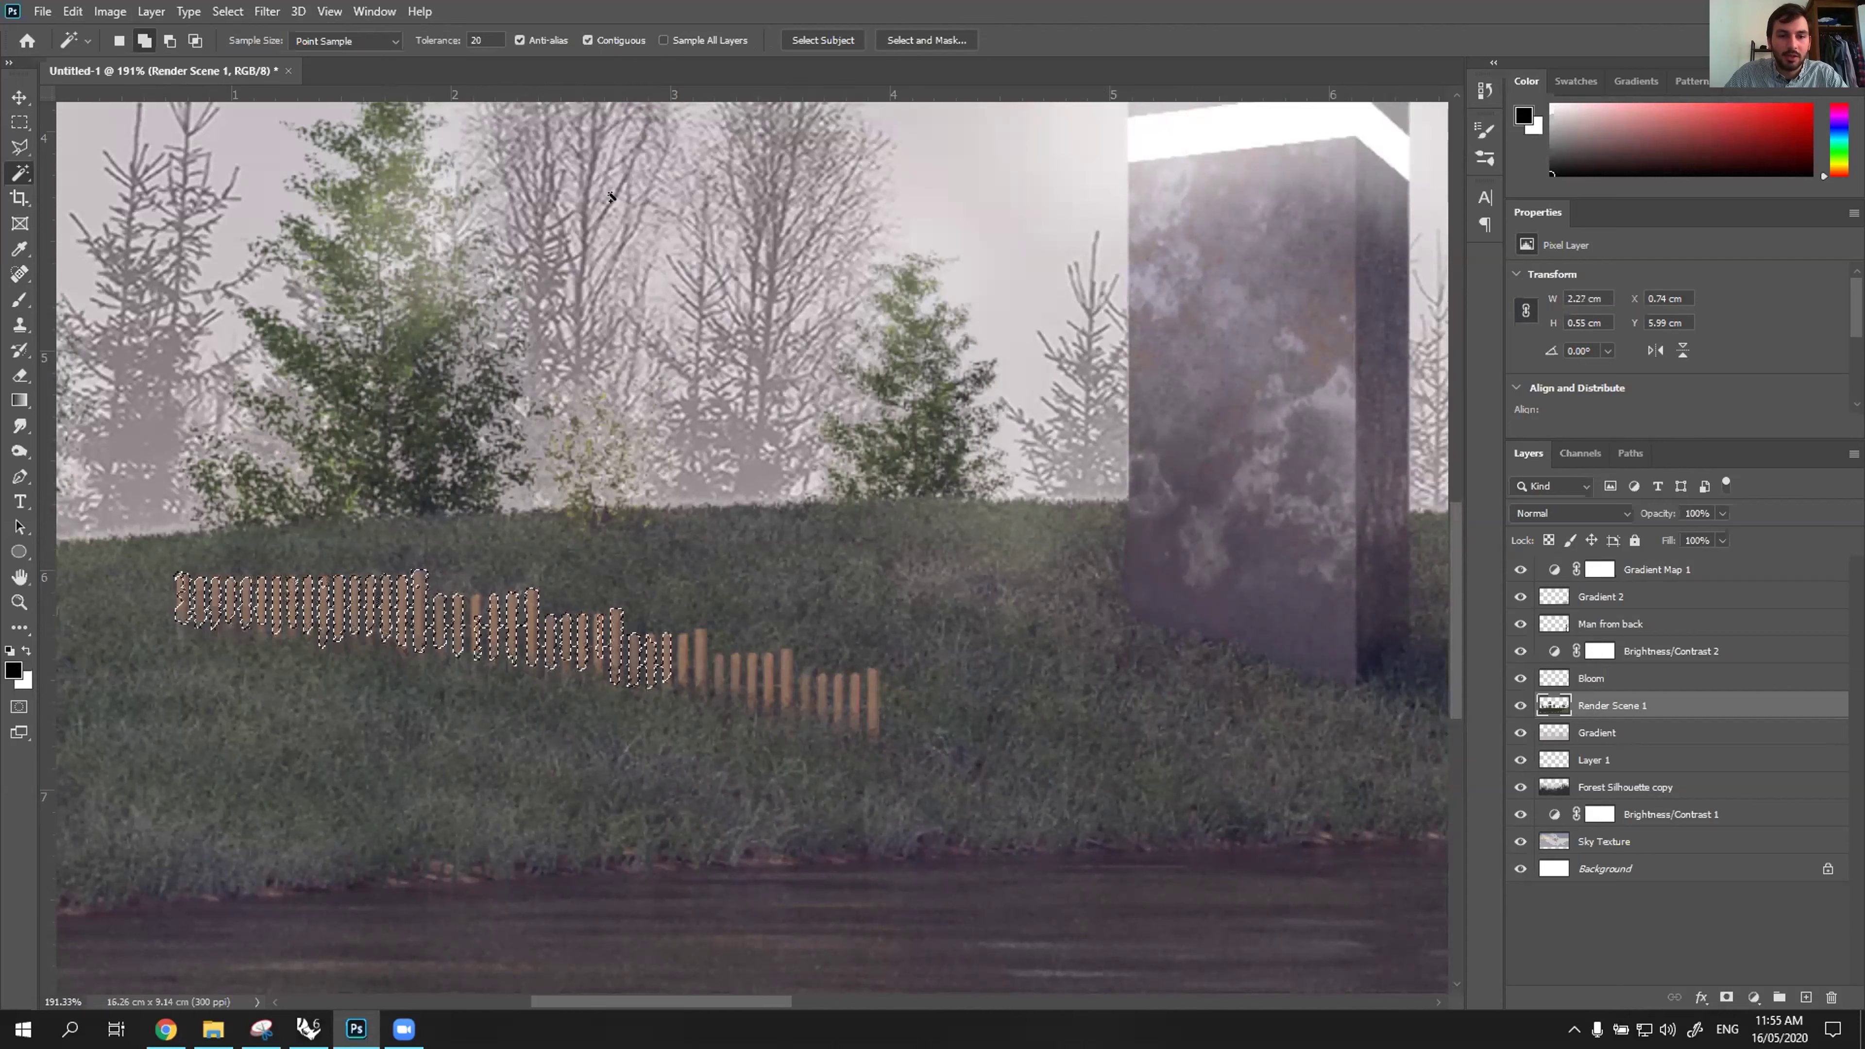
click(690, 648)
click(704, 665)
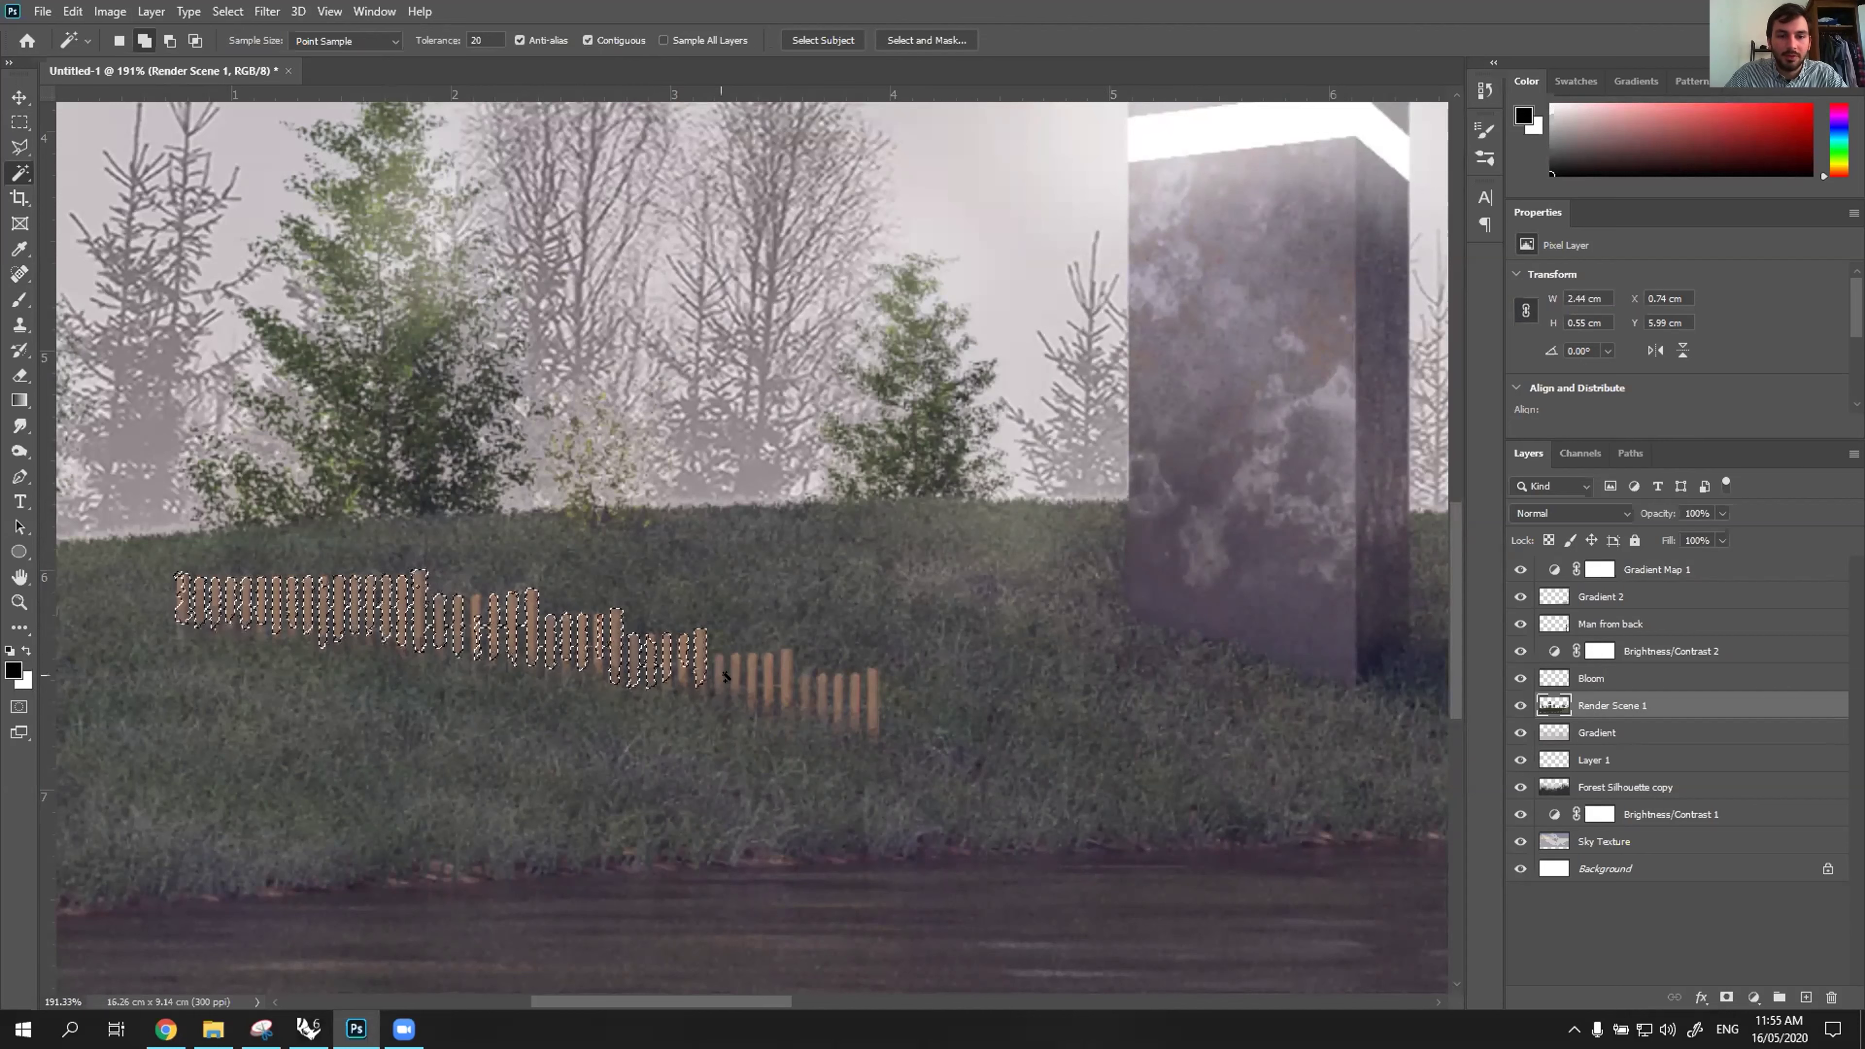
click(751, 675)
click(753, 665)
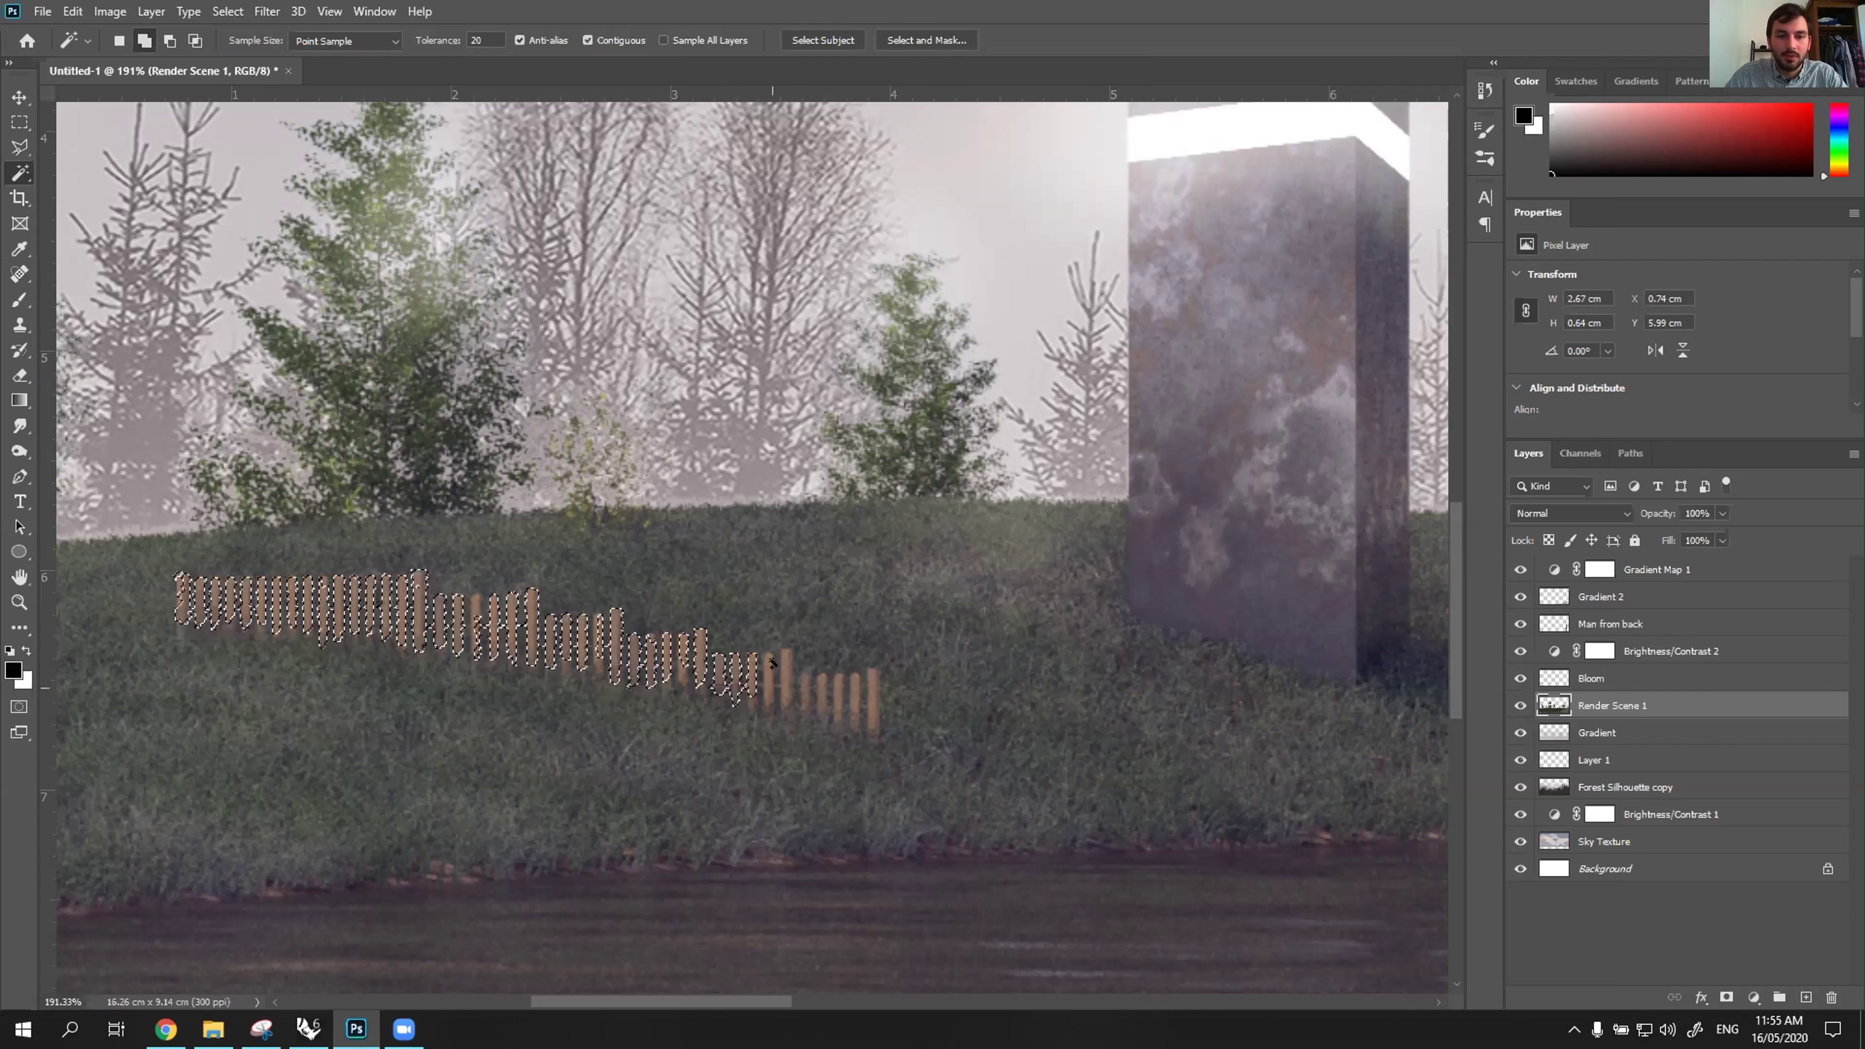
click(786, 683)
click(830, 691)
click(862, 697)
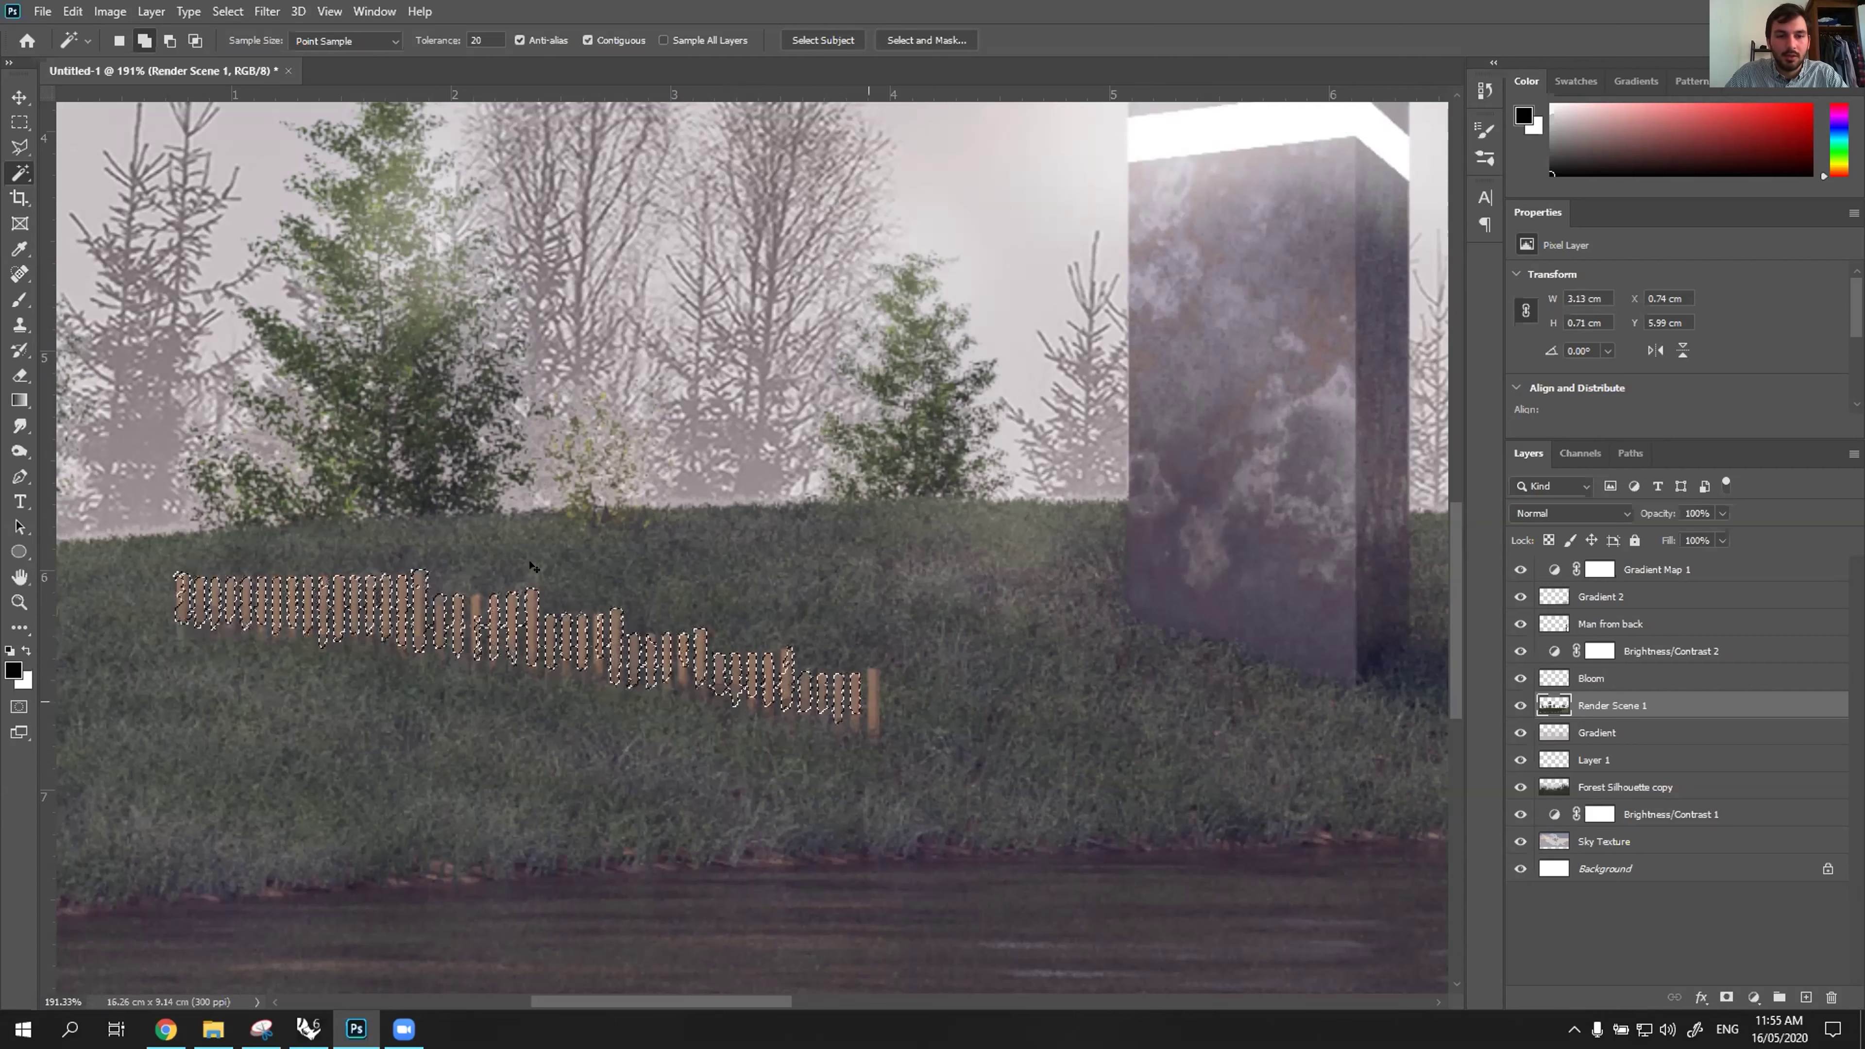
Brush faint black charcoal texture over the selected fence pickets and clear the selection.
key(v)
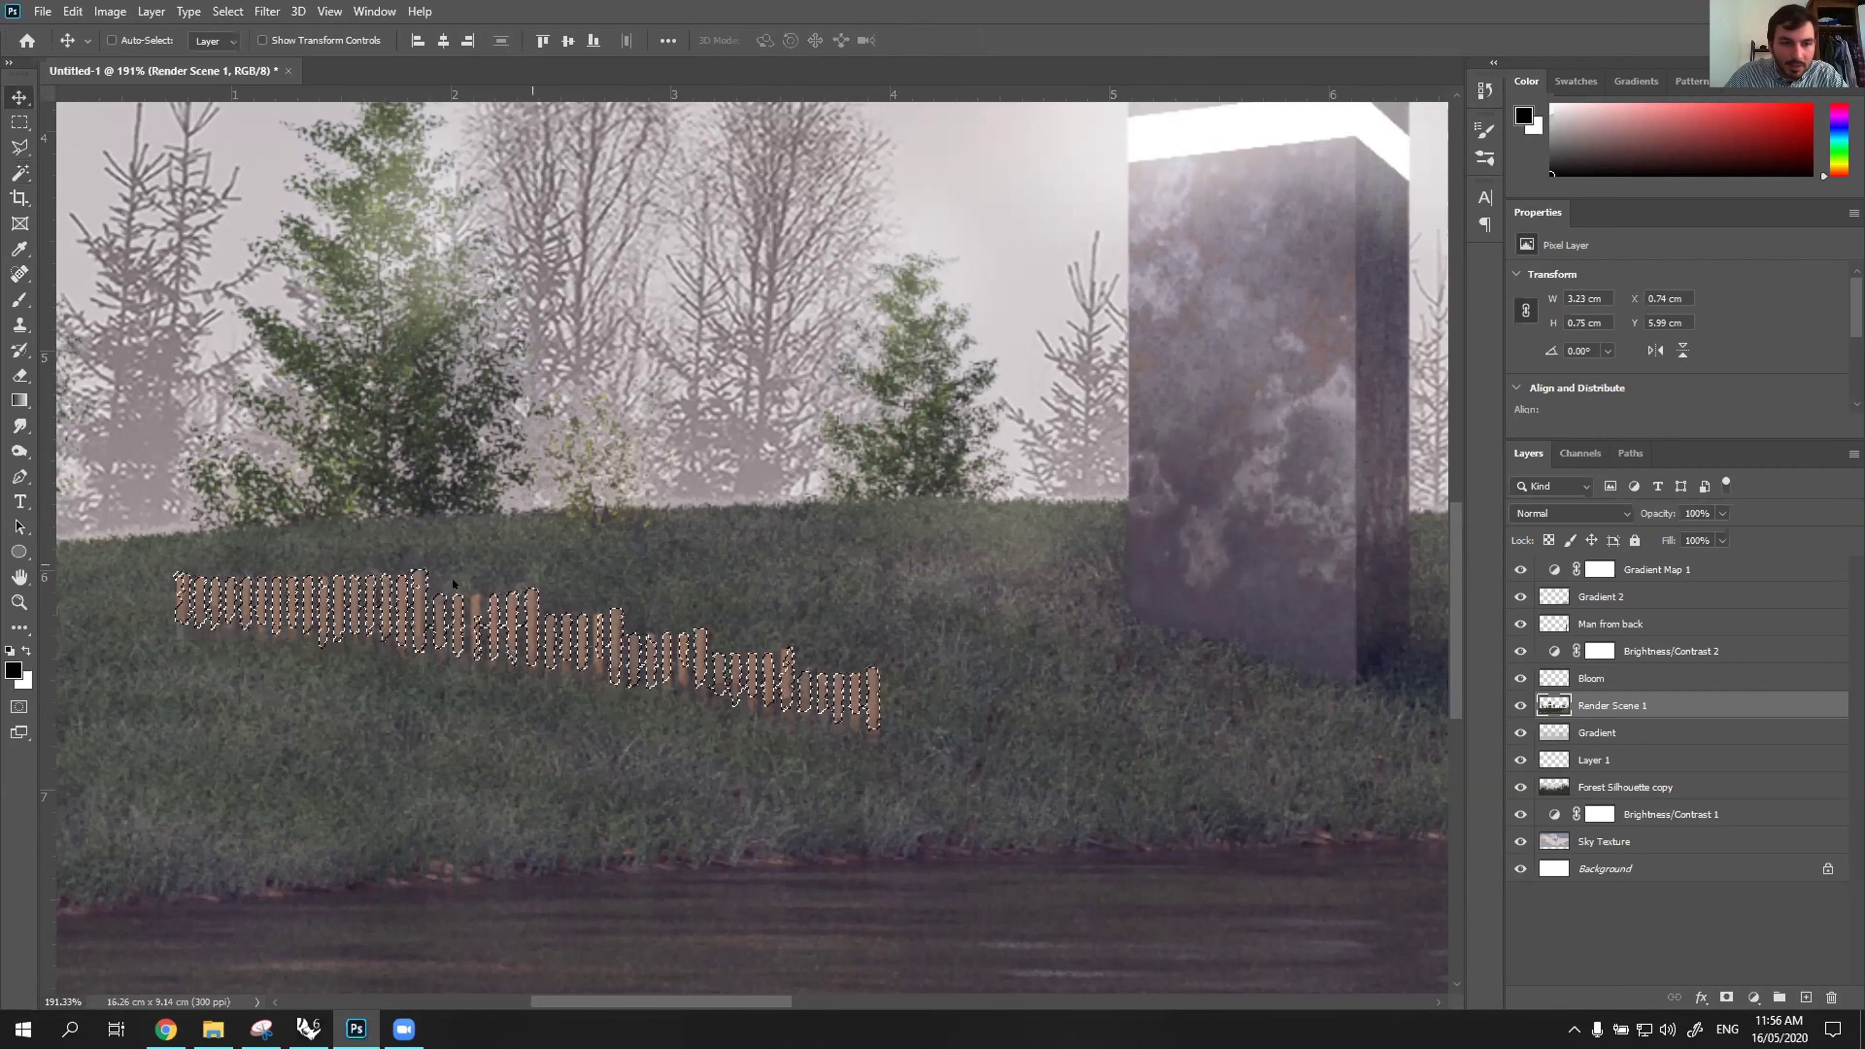
key(b)
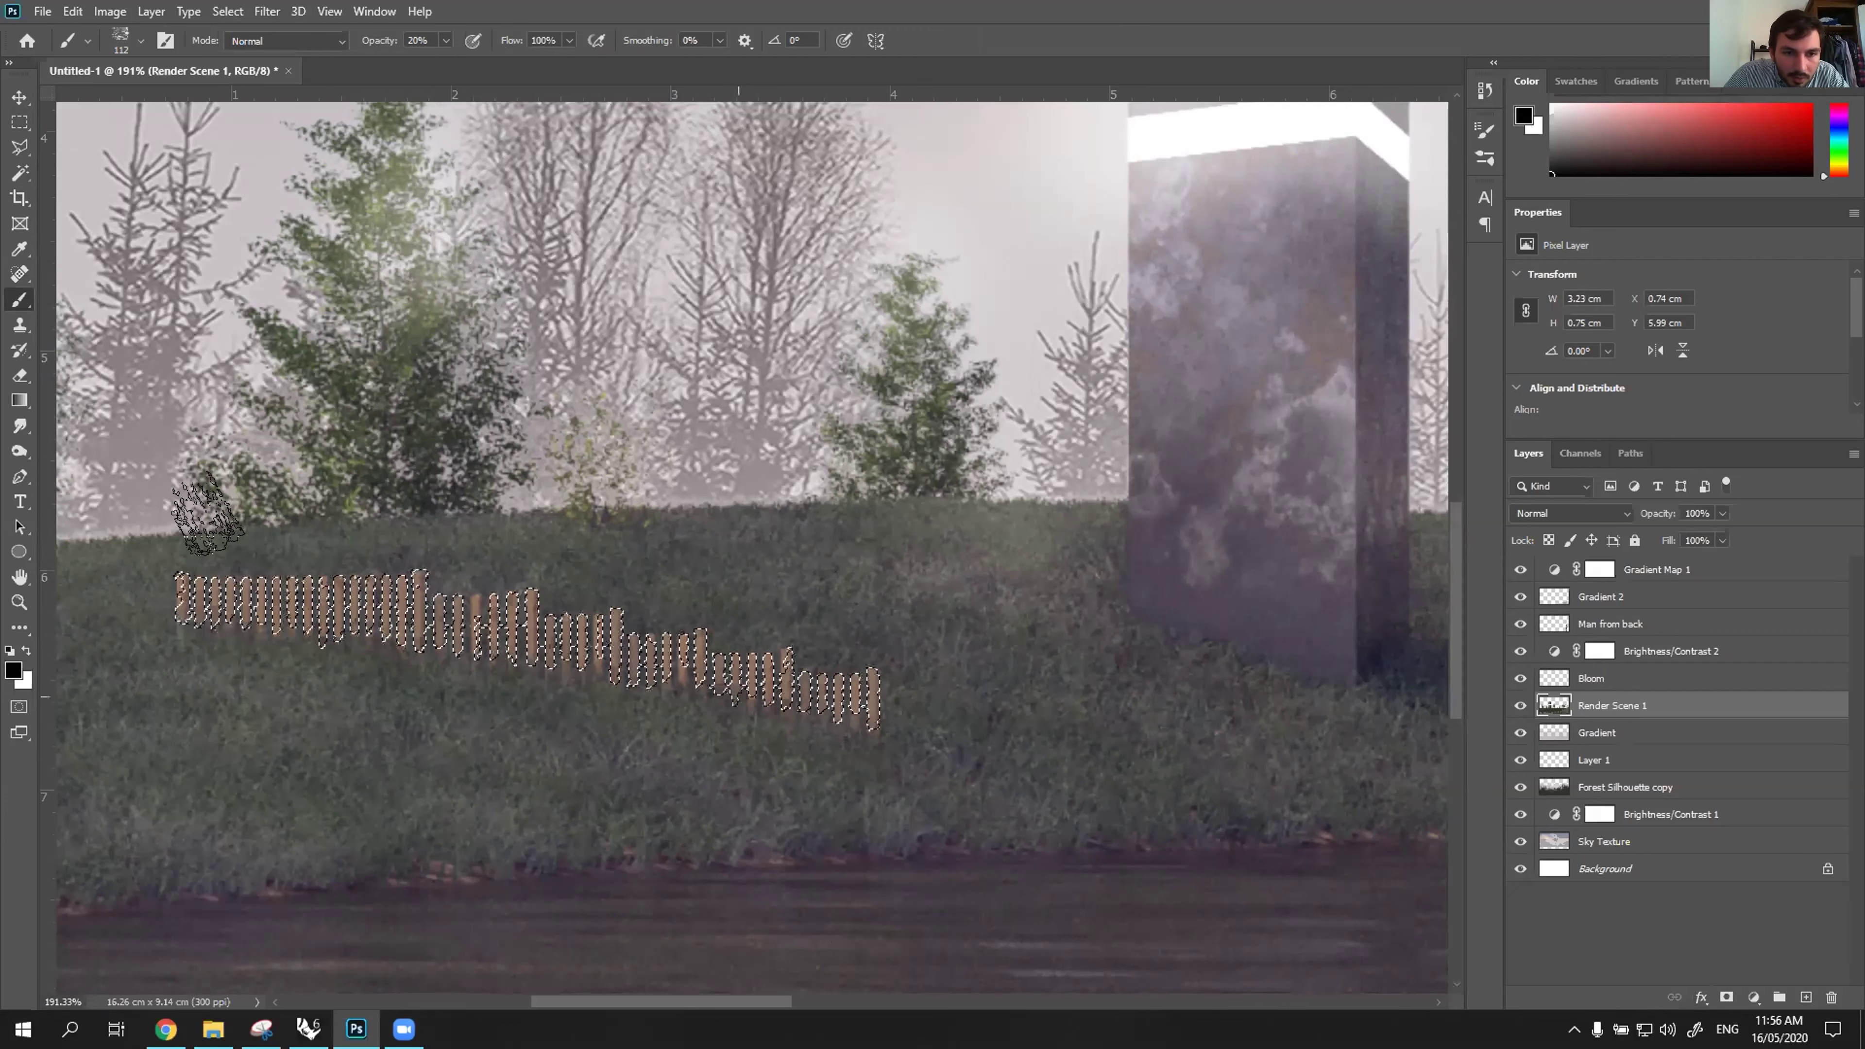
key(ctrl+d)
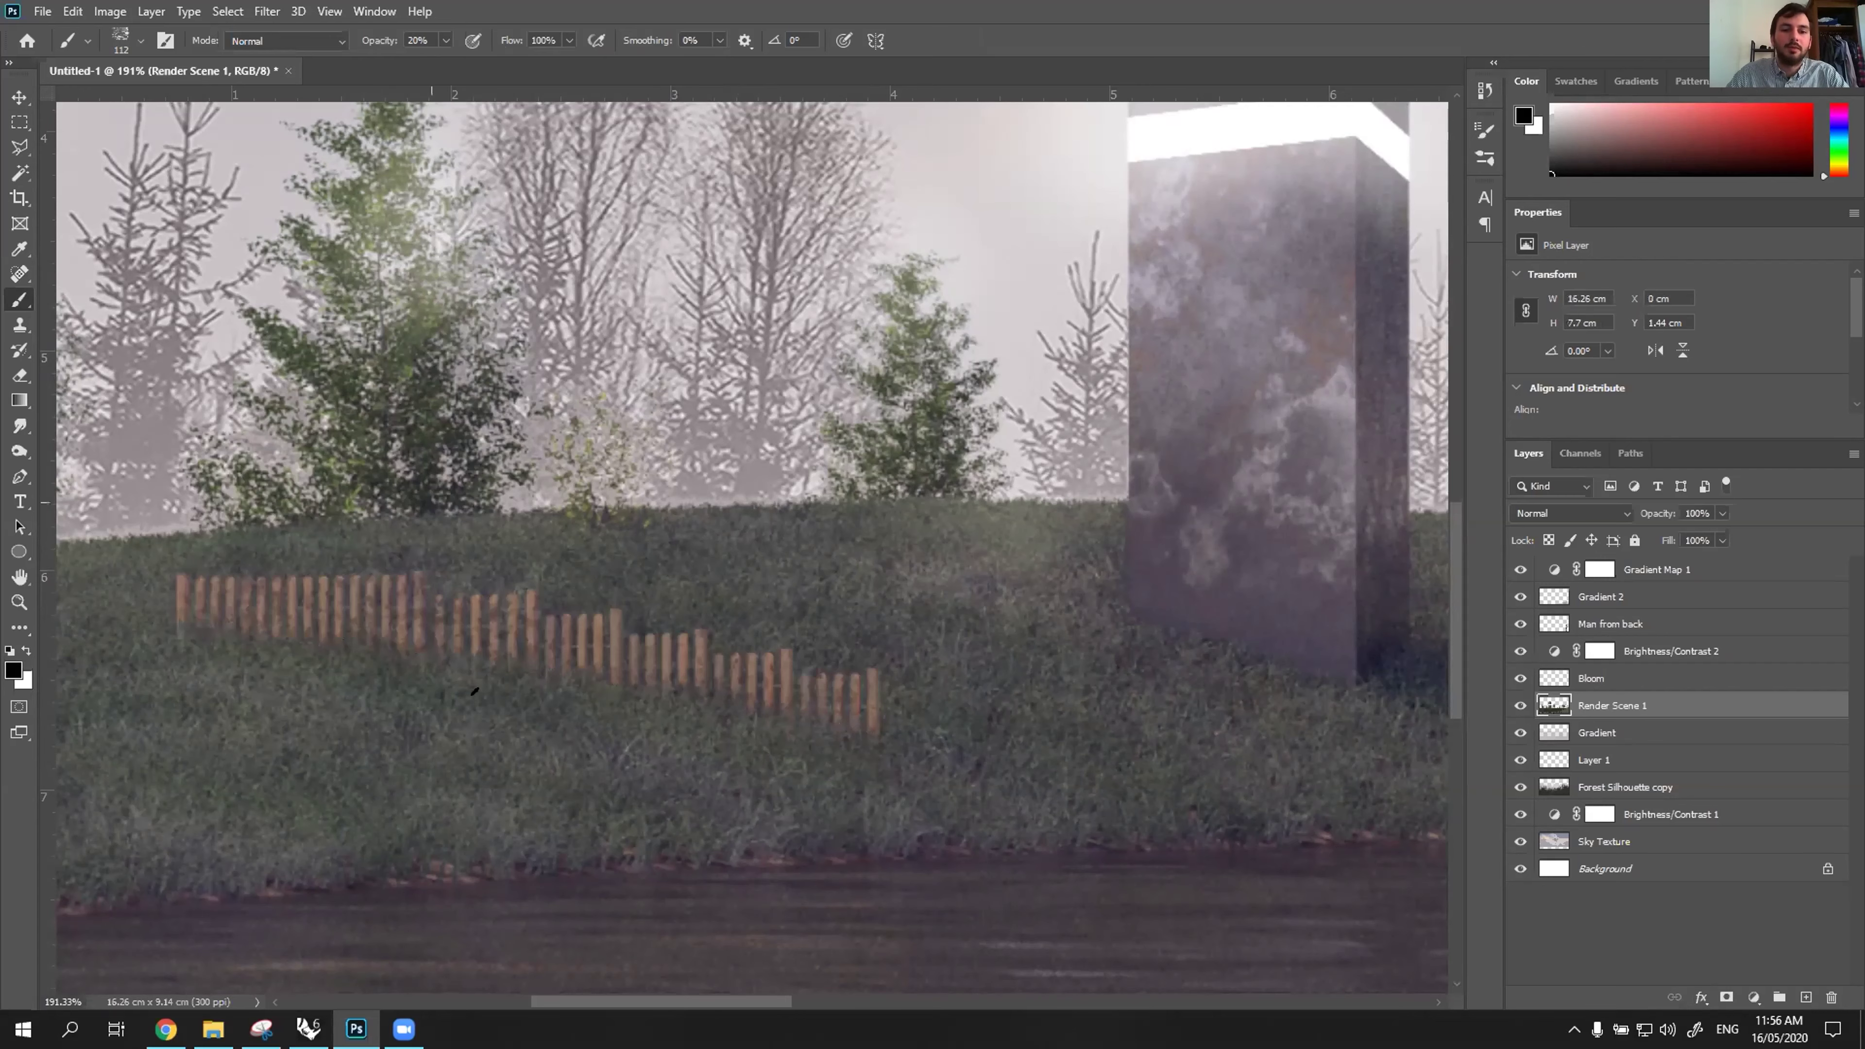
alt+scroll(475, 677, down, 4)
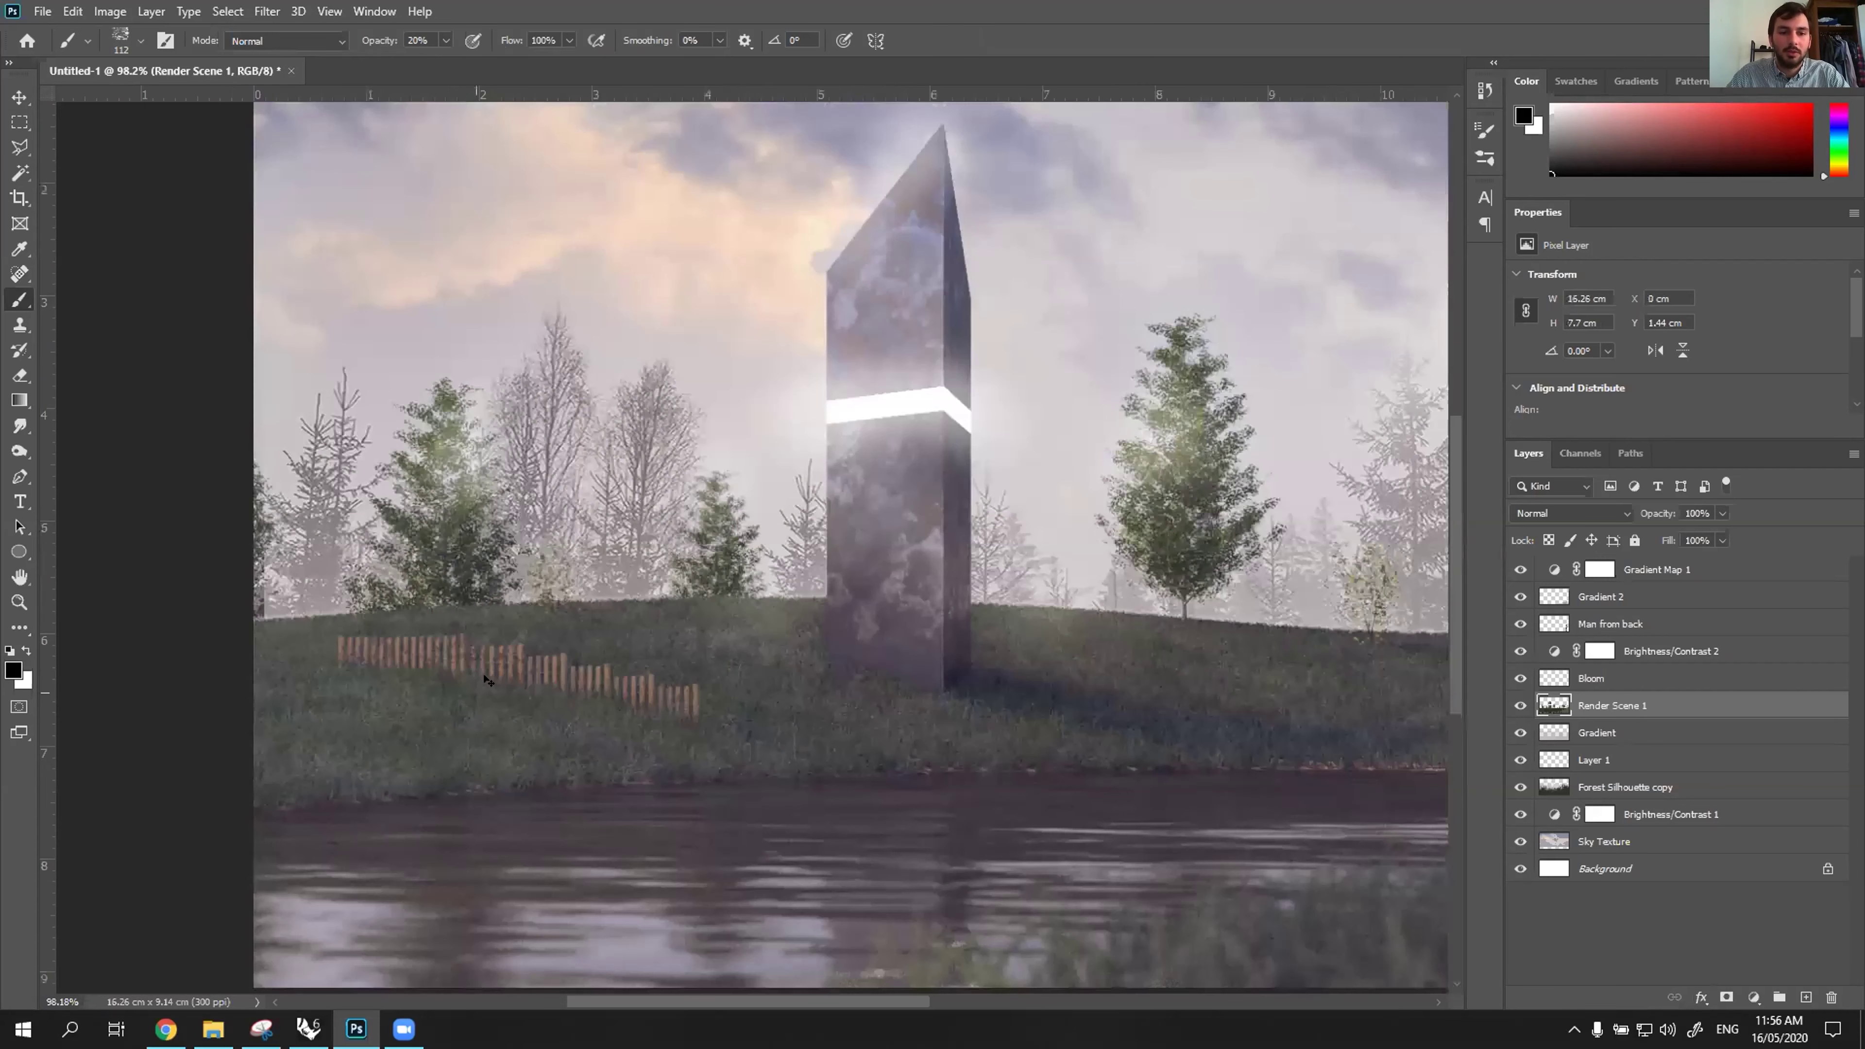
alt+scroll(486, 680, up, 4)
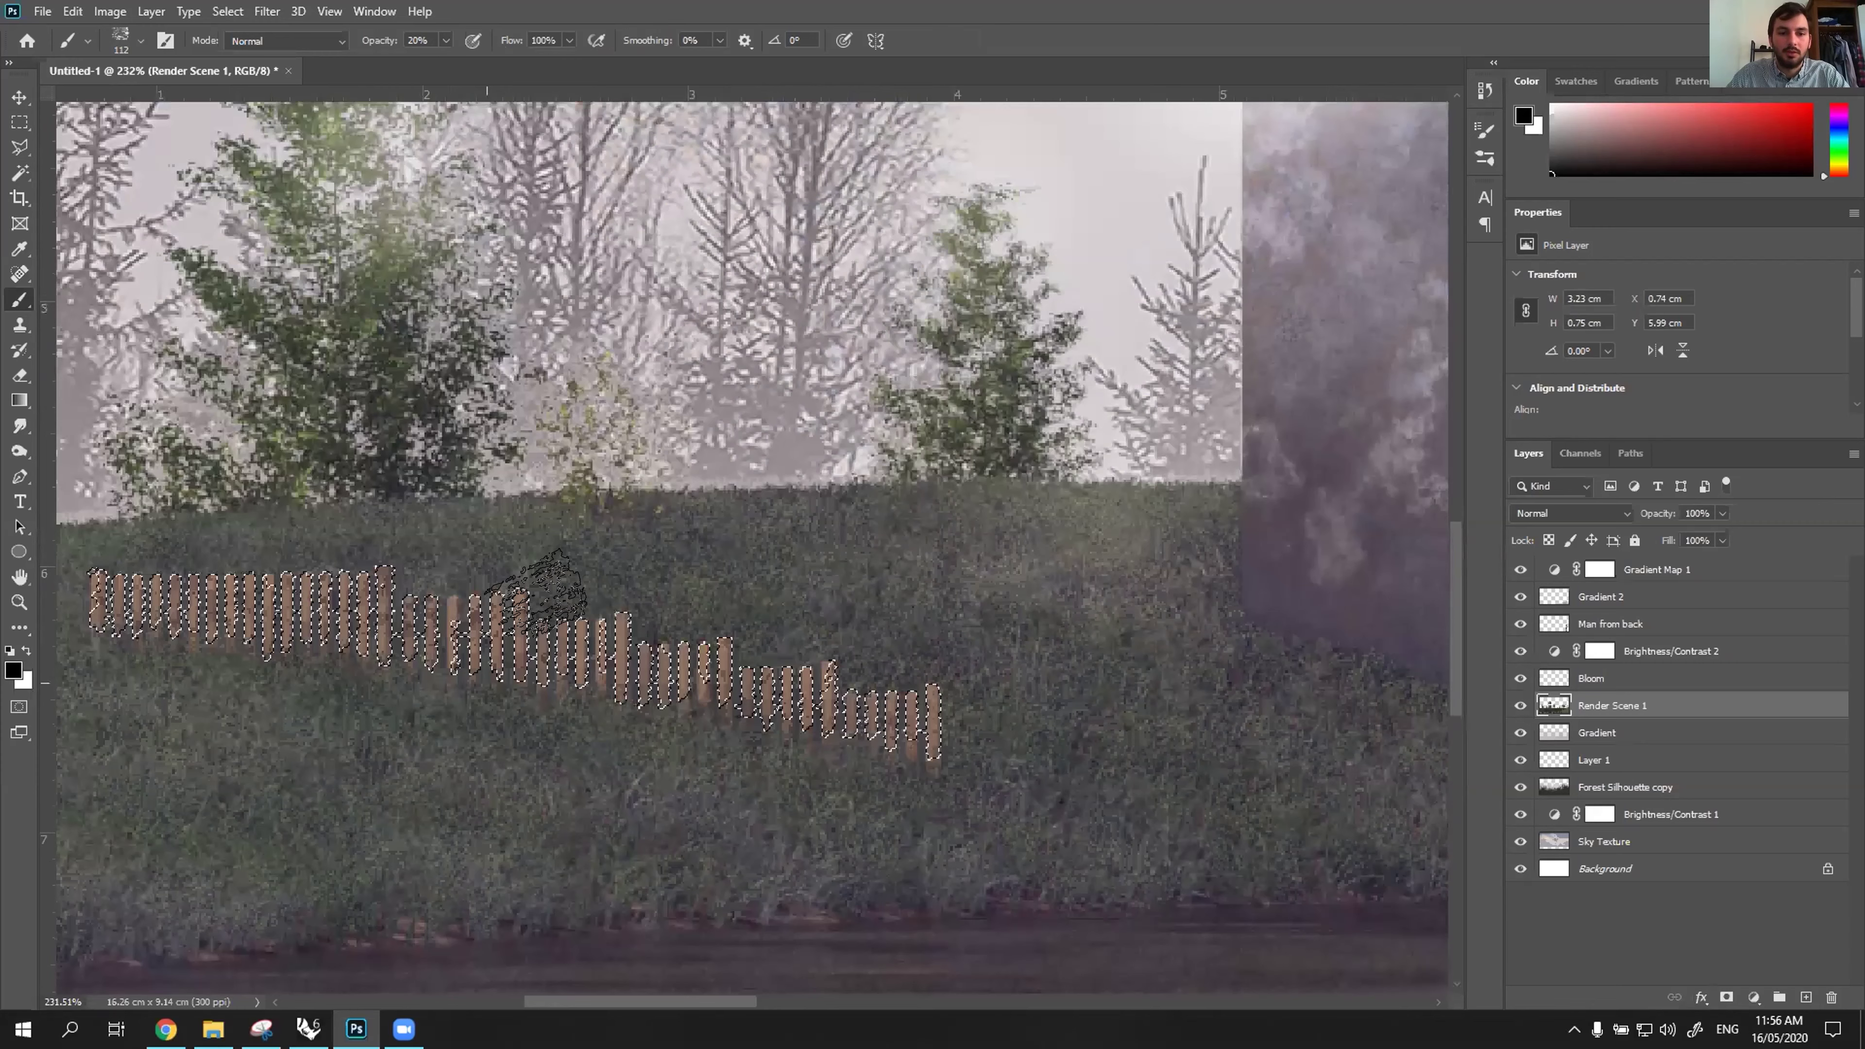
alt+scroll(524, 630, down, 4)
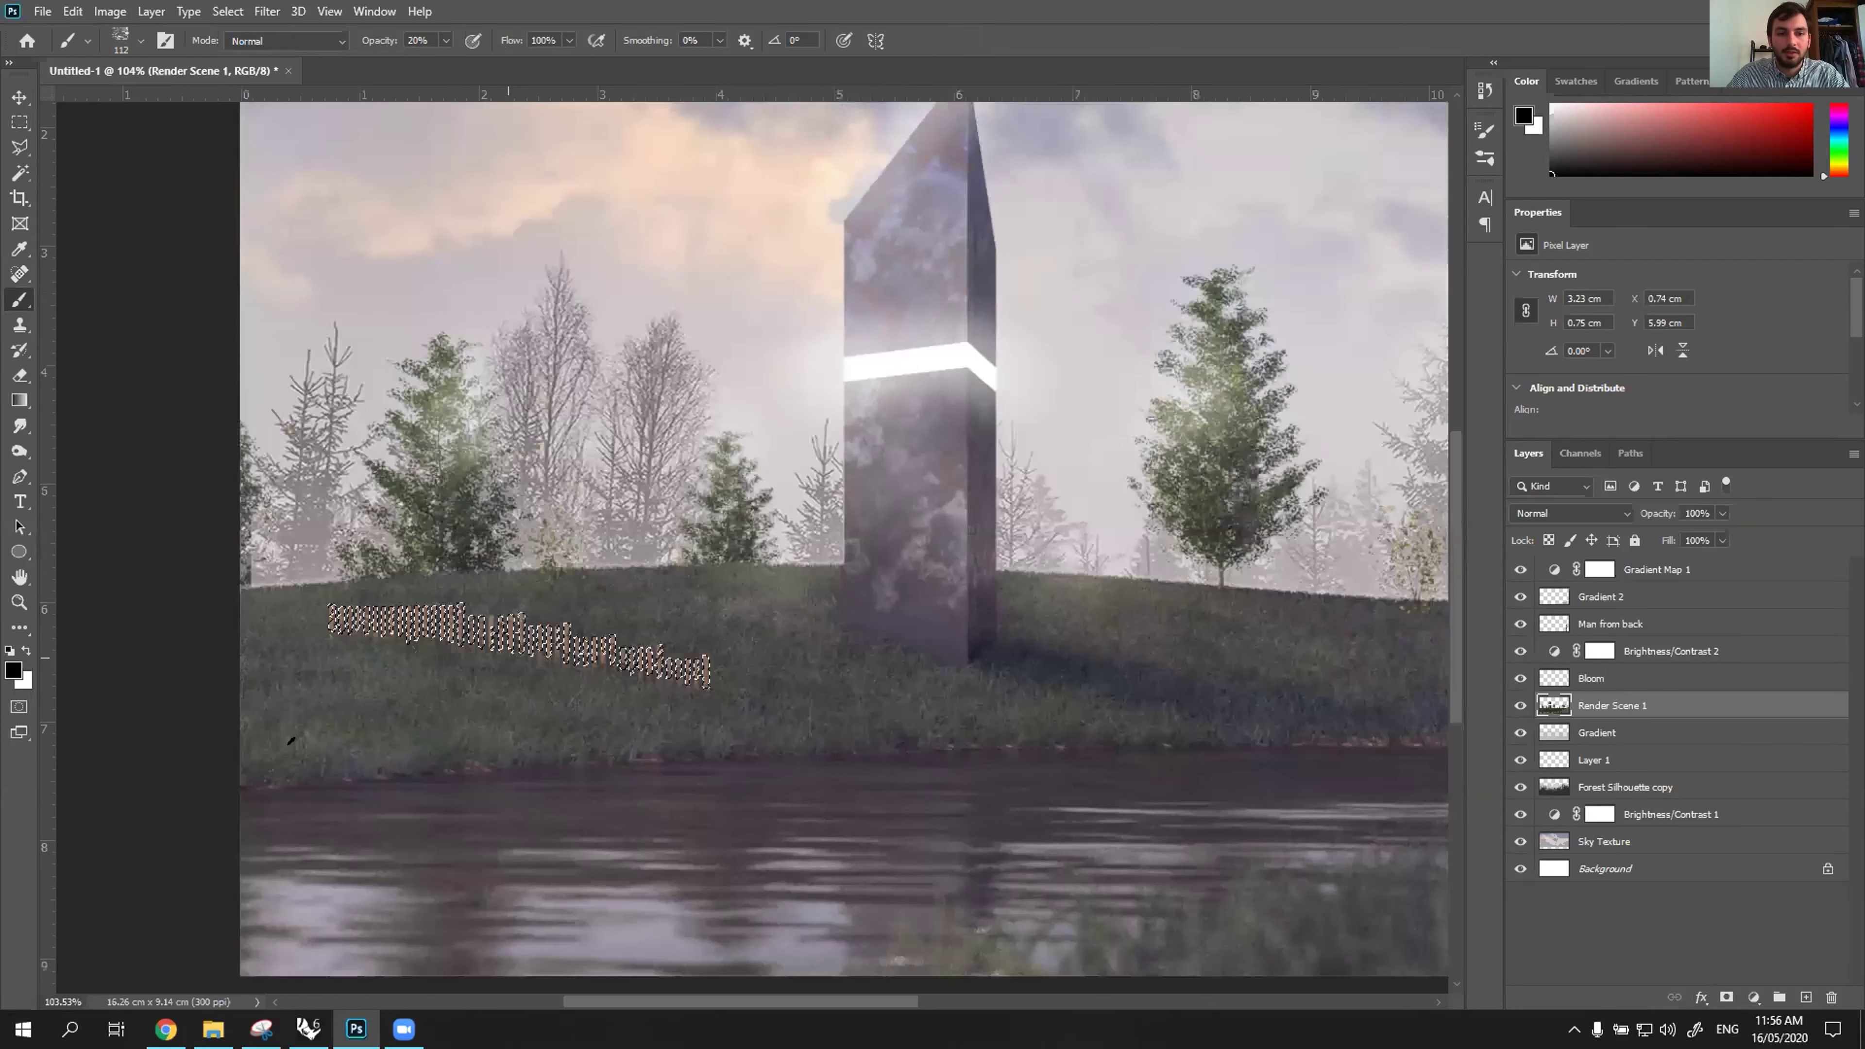
key(ctrl+d)
alt+scroll(257, 630, down, 2)
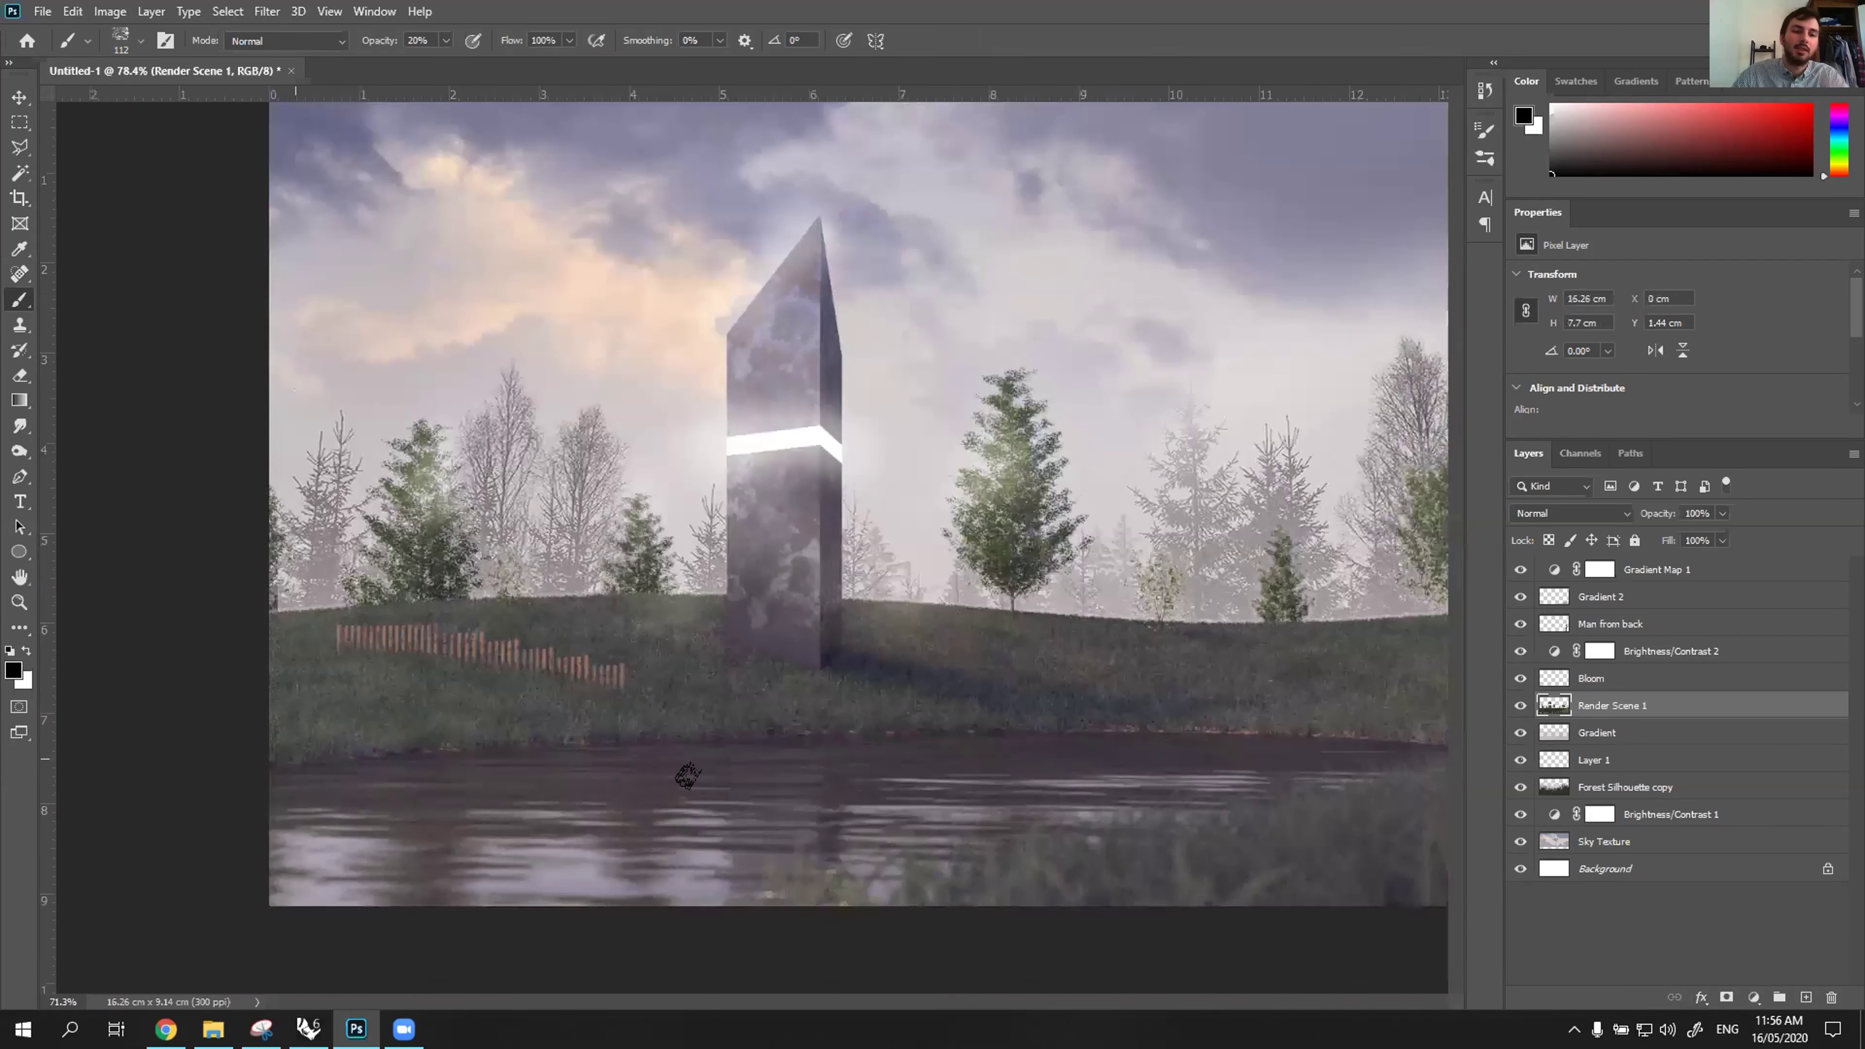
alt+scroll(222, 702, down, 1)
Restore the picket selection and paint more dark texture over the pickets at the fence's left end.
key(ctrl+shift+d)
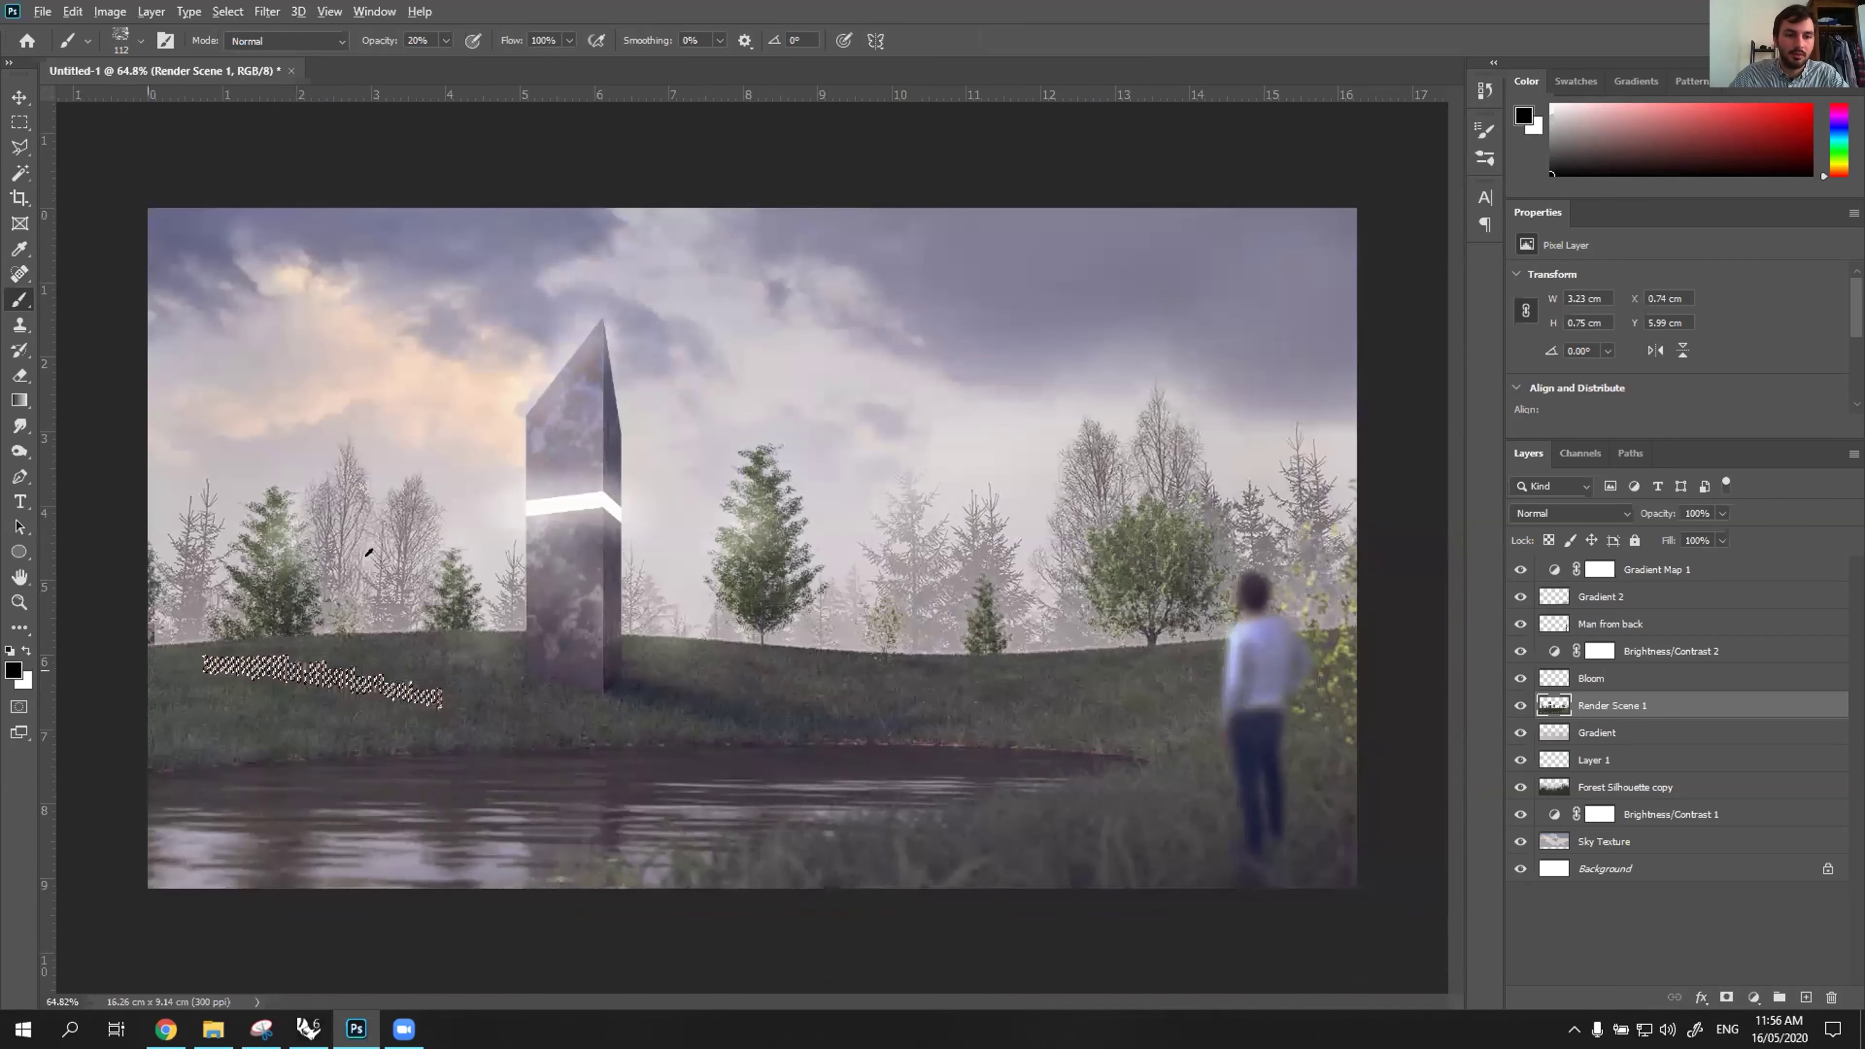
alt+scroll(211, 675, up, 9)
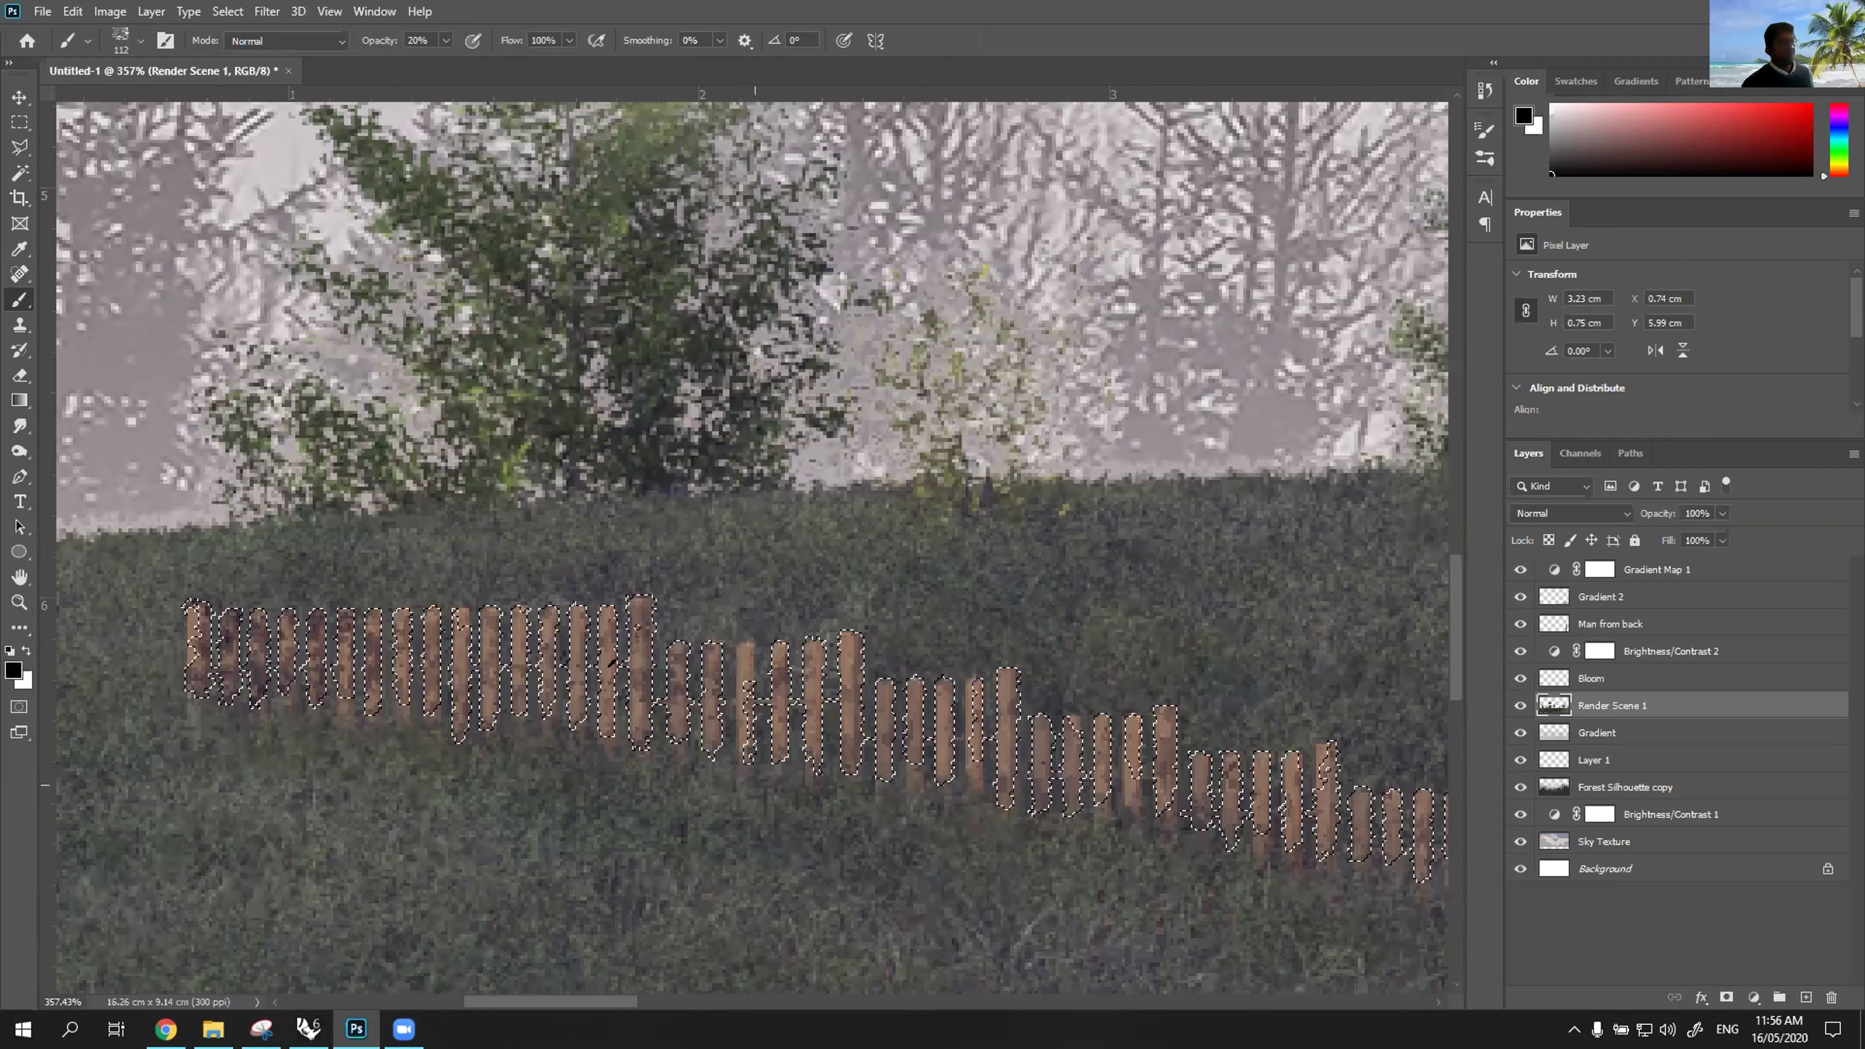
drag(213, 658, 312, 661)
alt+scroll(741, 616, down, 9)
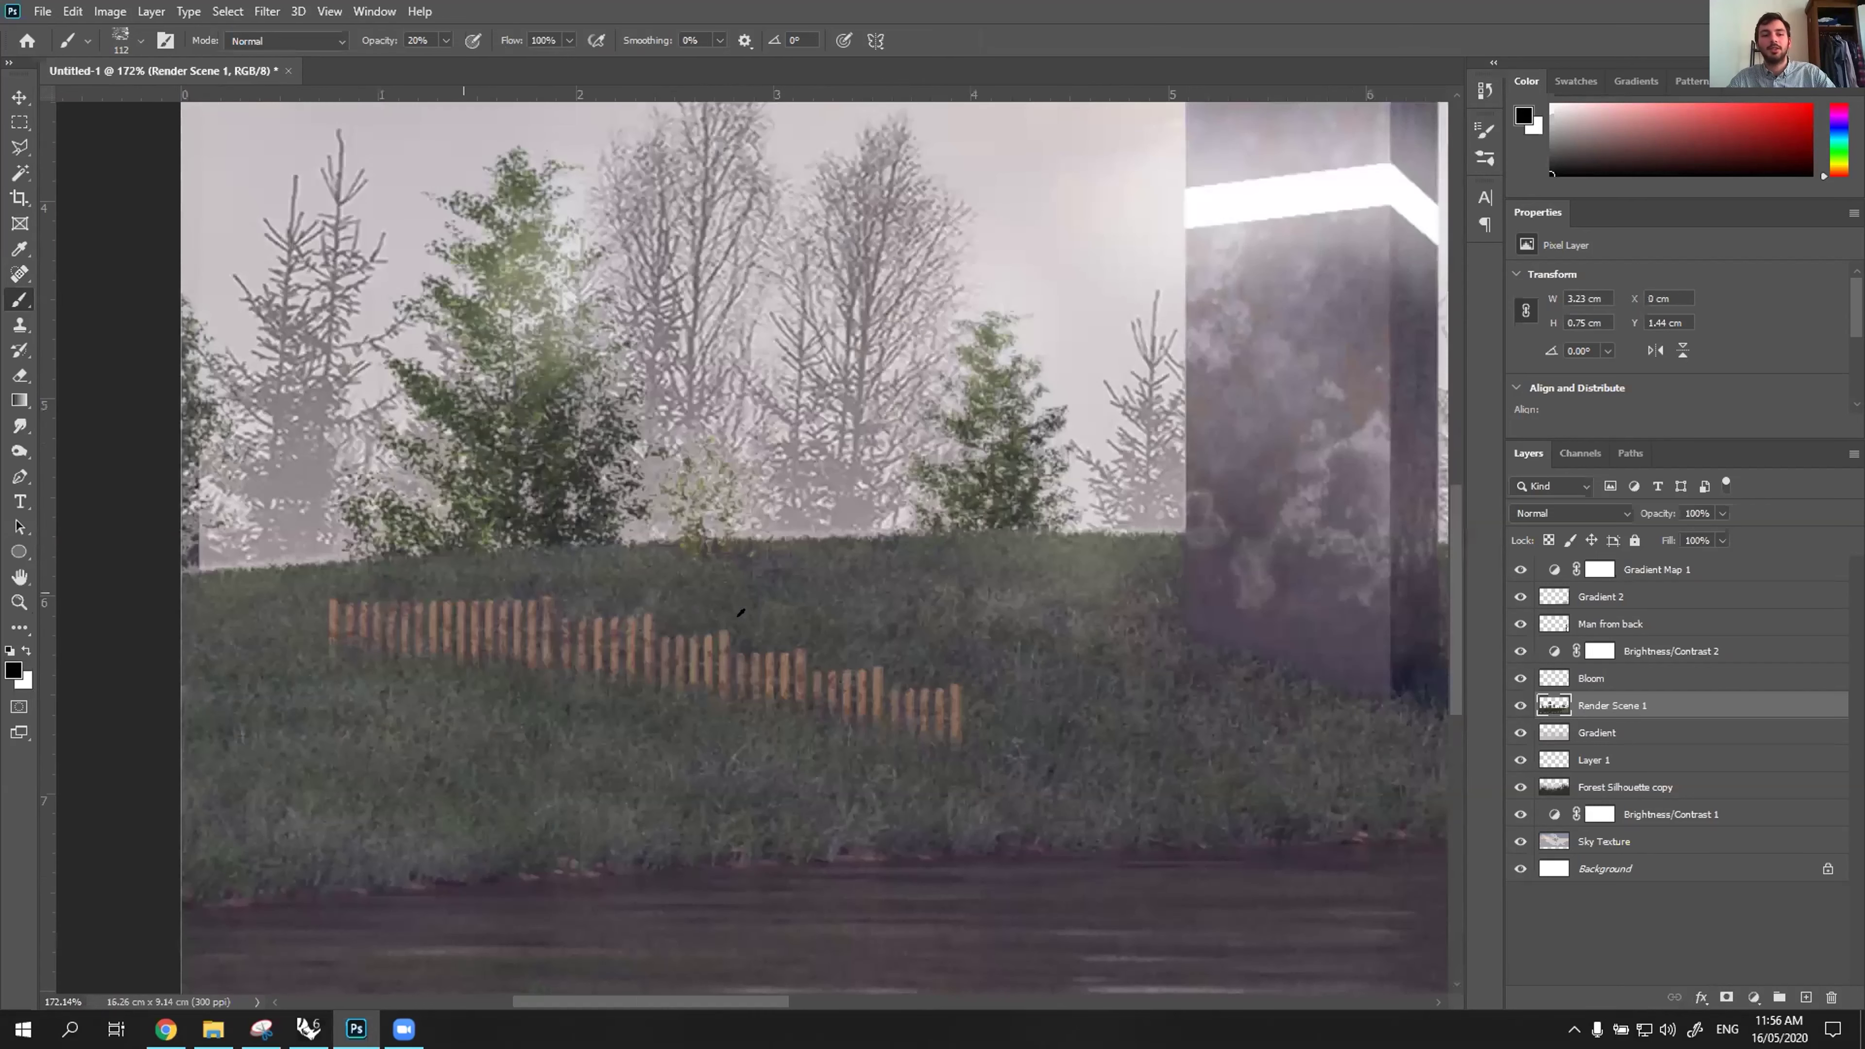